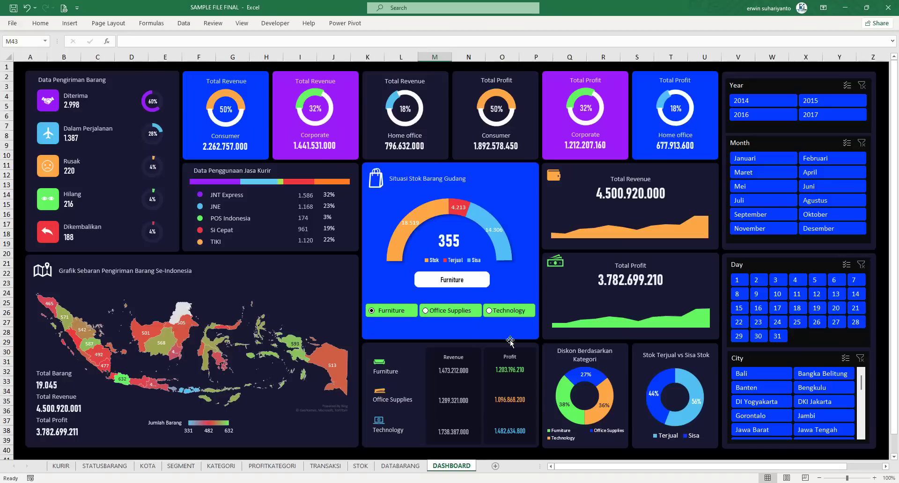
Cycle the warehouse stock gauge through Office Supplies, Technology and Furniture, finishing on Office Supplies.
click(426, 313)
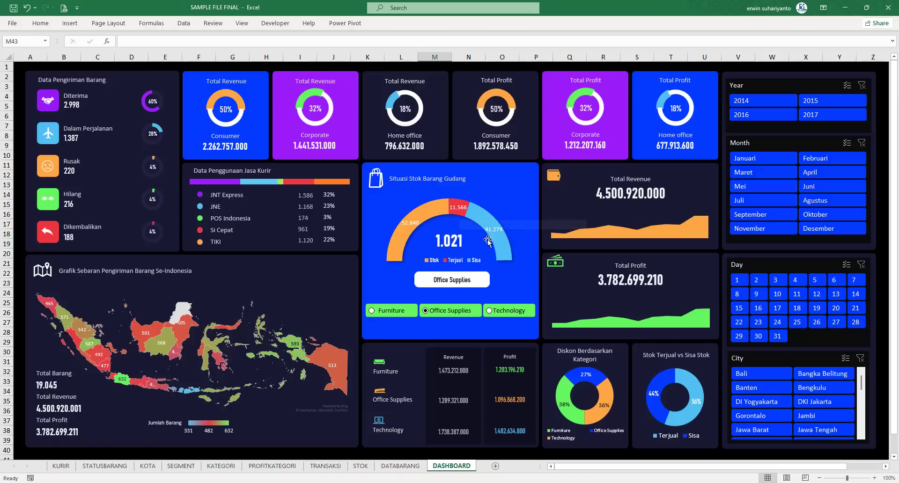
click(490, 311)
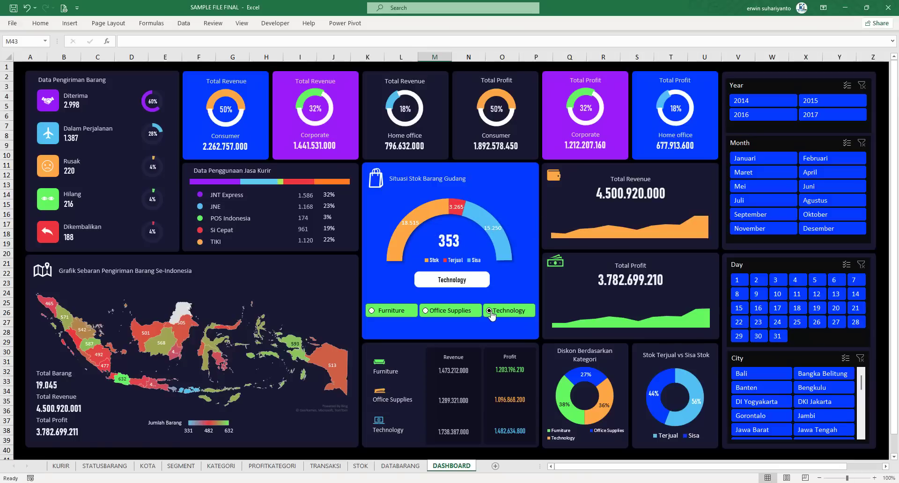
click(372, 311)
click(450, 311)
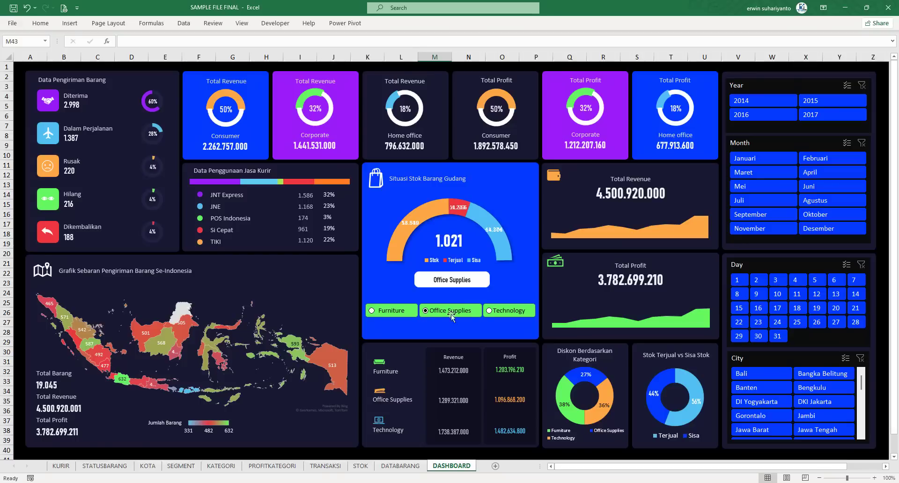
click(485, 312)
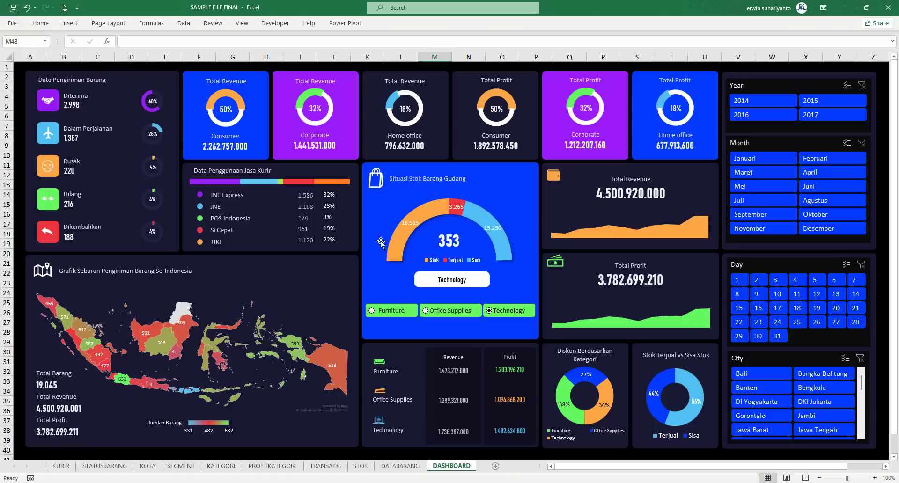
click(374, 313)
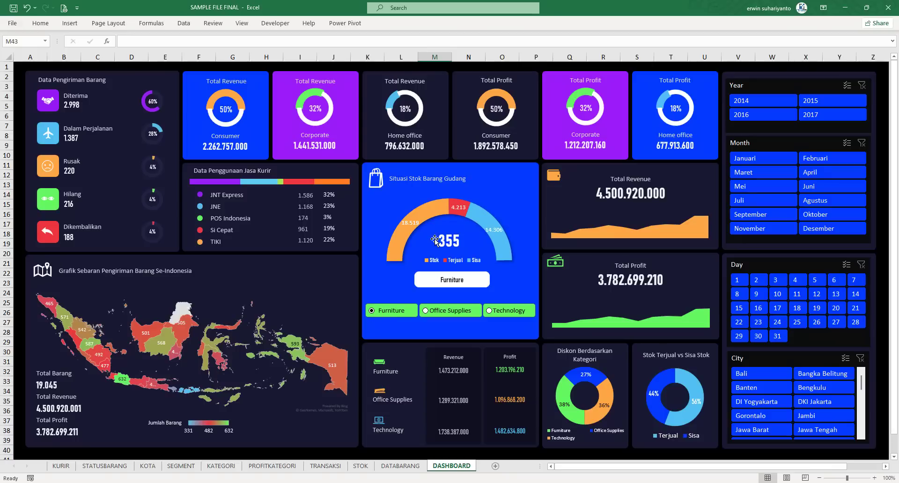
click(426, 311)
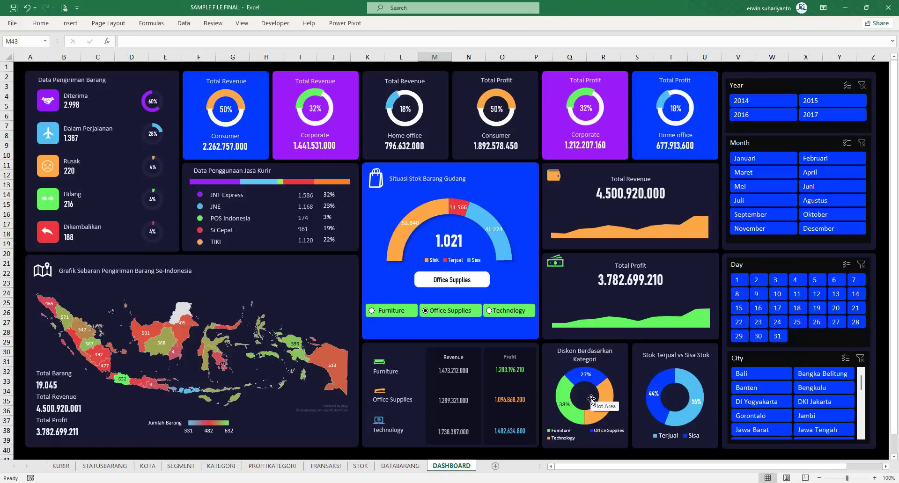
Compare the dashboard figures for different year selections, finishing with 2014, 2016 and 2017 selected.
mouse_move(576, 426)
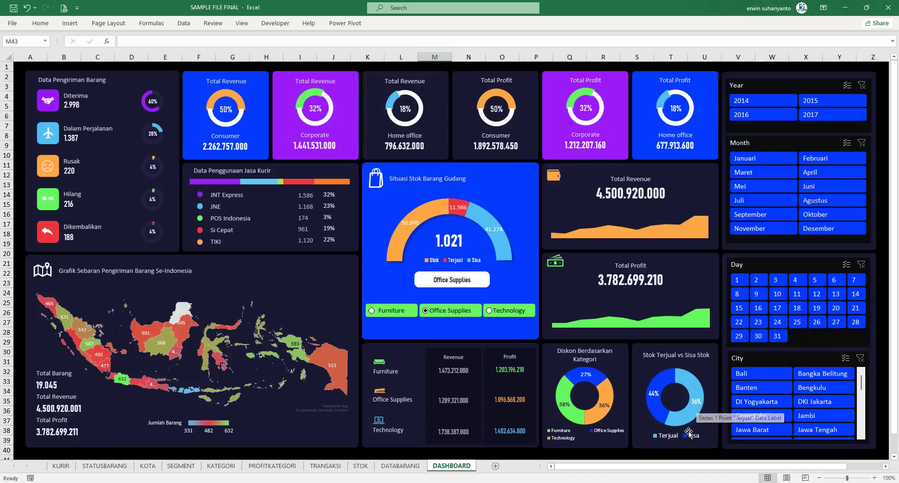
mouse_move(690, 412)
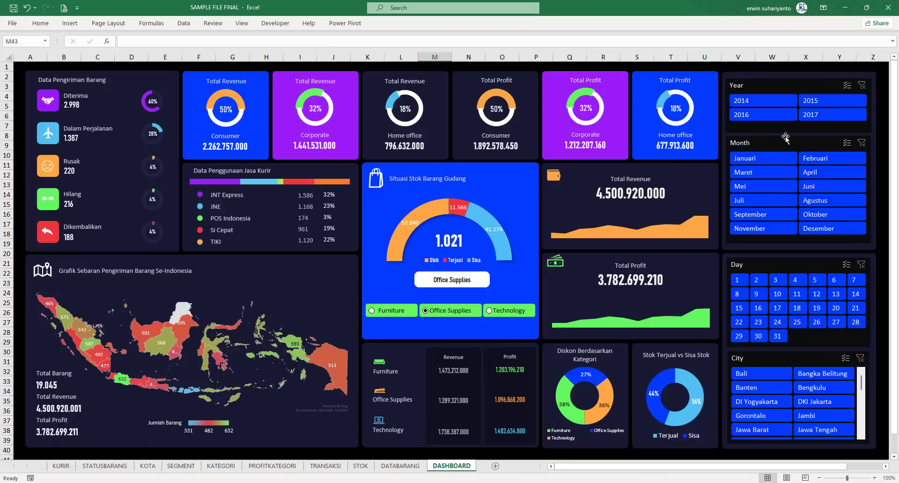
ctrl+click(814, 116)
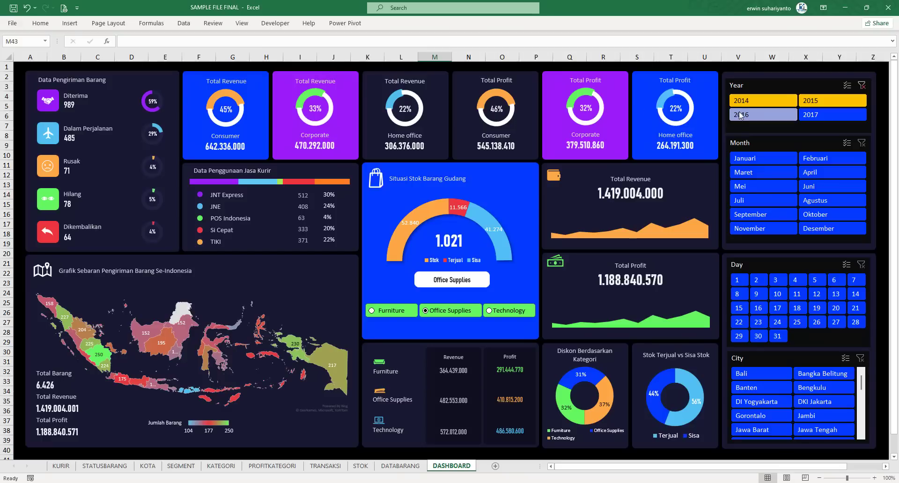
ctrl+click(841, 111)
ctrl+click(838, 100)
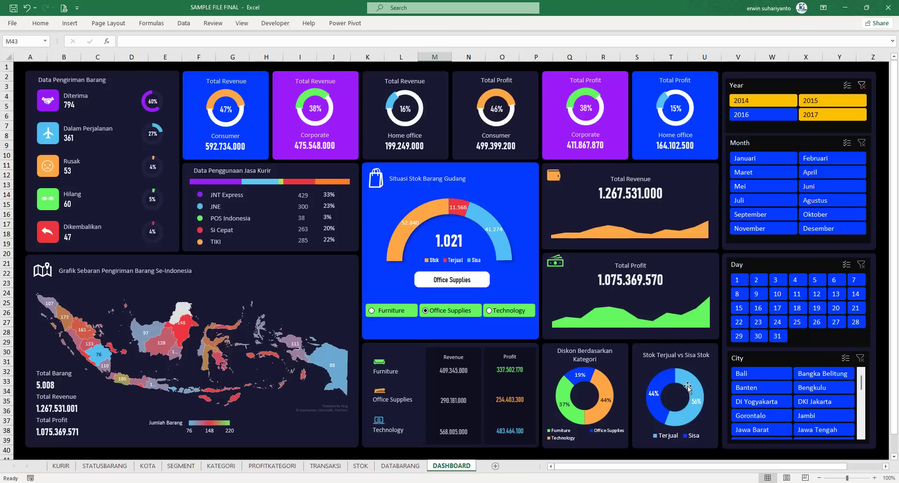
mouse_move(685, 395)
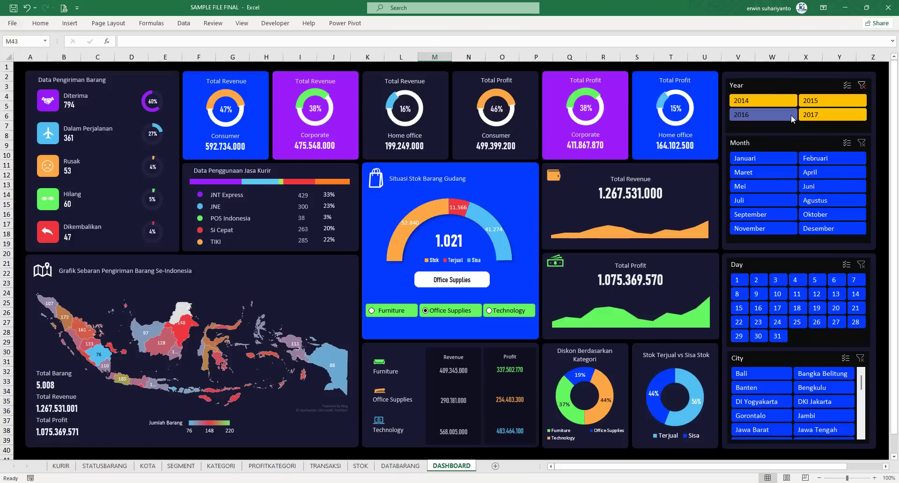
click(780, 102)
click(821, 100)
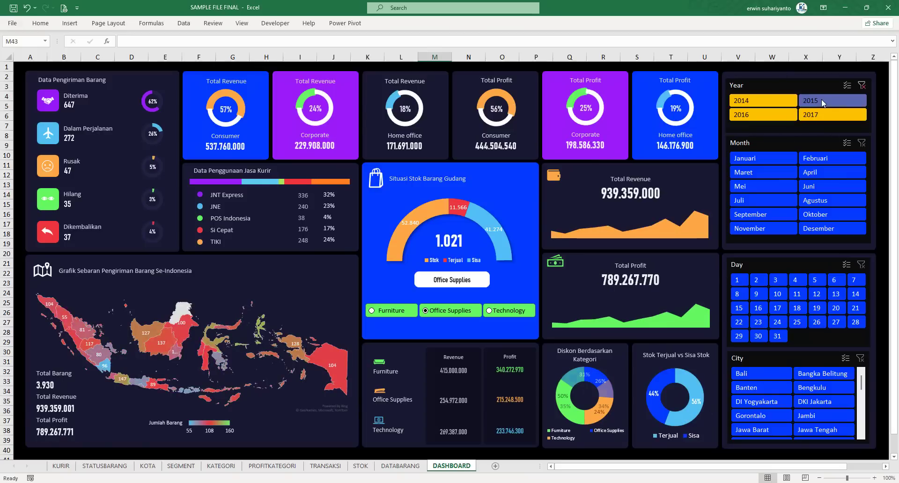
Switch the warehouse stock gauge to Technology and finally to Furniture.
click(494, 314)
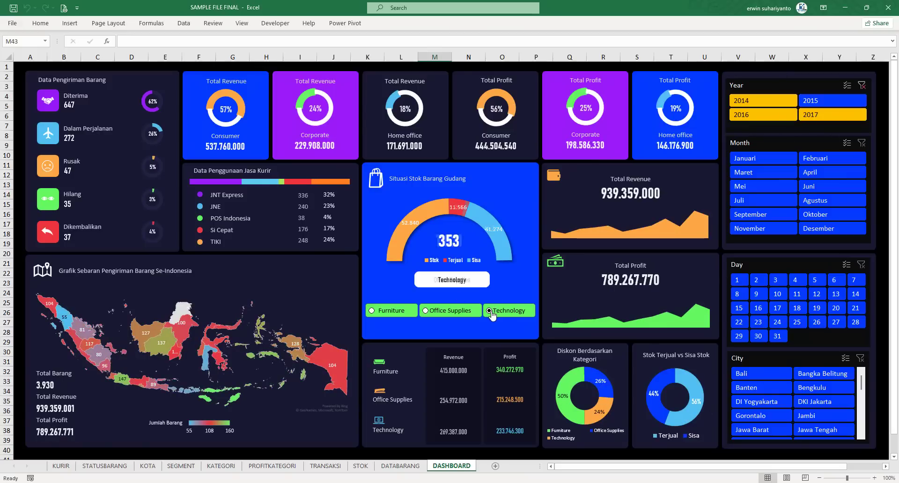
click(376, 312)
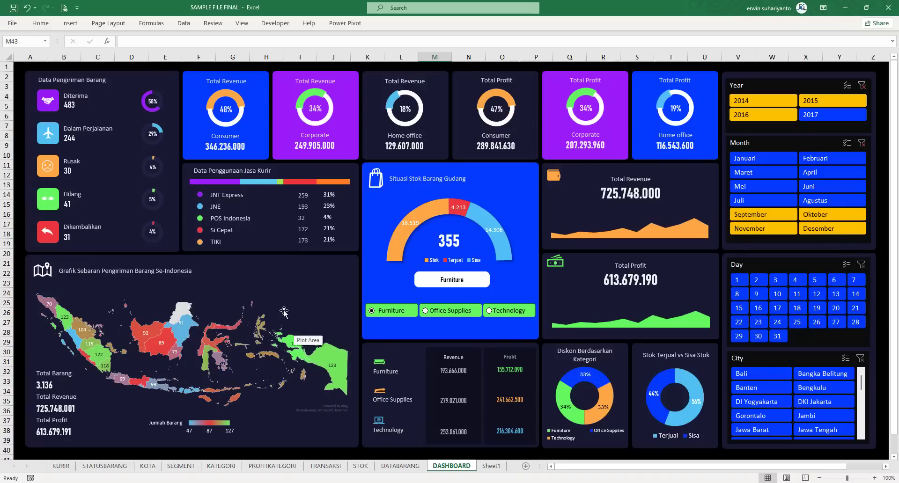
View the dashboard filtered to Juli through Desember, and clear the Month and Year filters.
drag(789, 160, 819, 189)
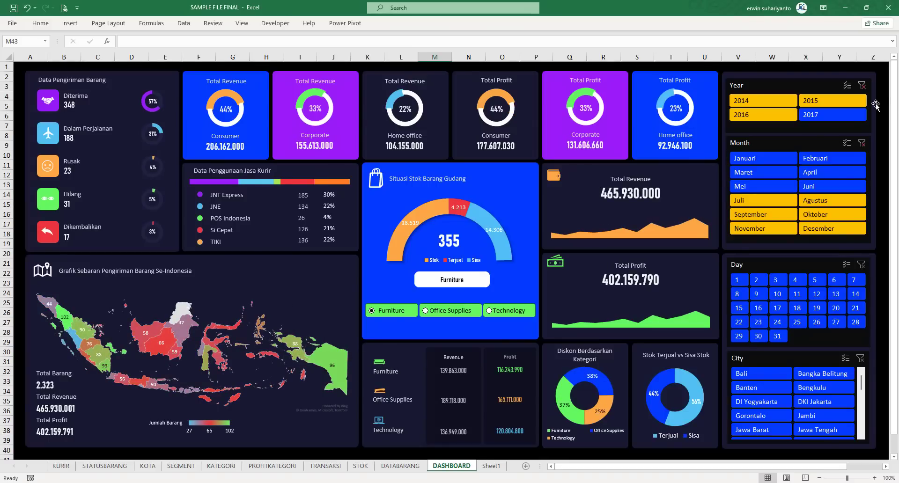
click(861, 143)
click(861, 85)
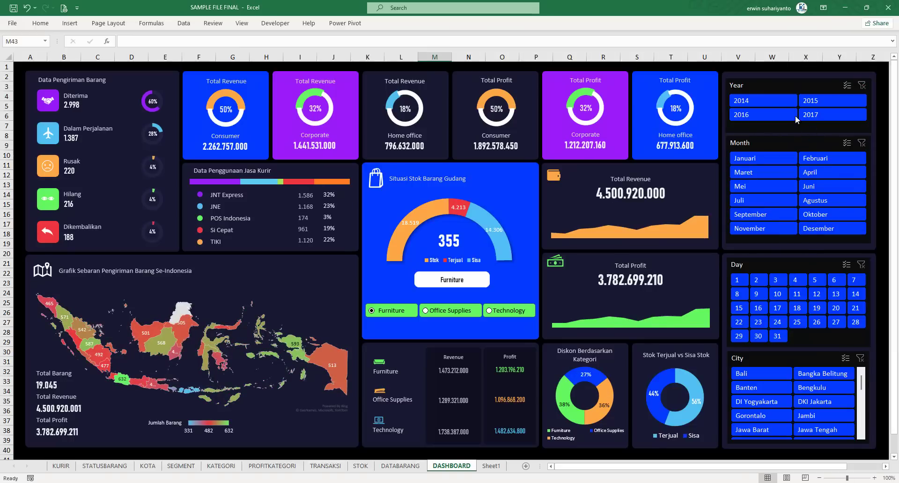
Filter the dashboard to 2014, 2015 and 2016, inspect the sold versus remaining stock chart, and clear the Year filter.
click(814, 114)
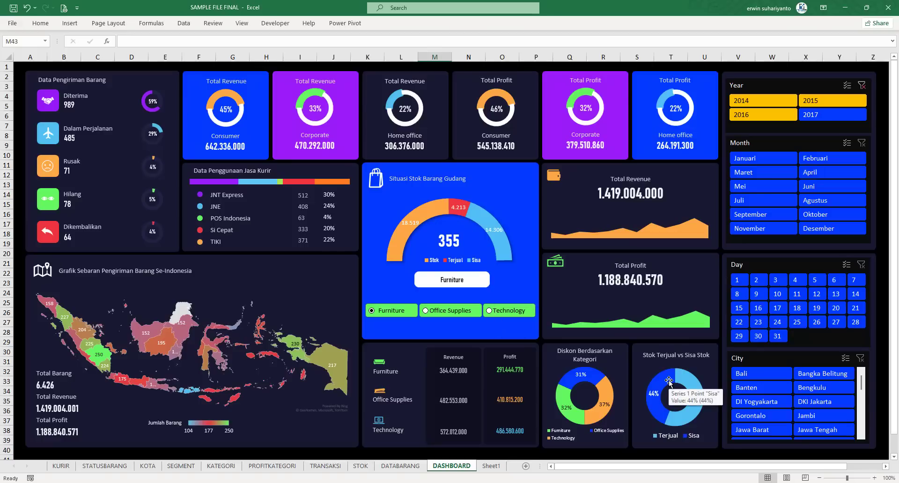
mouse_move(678, 382)
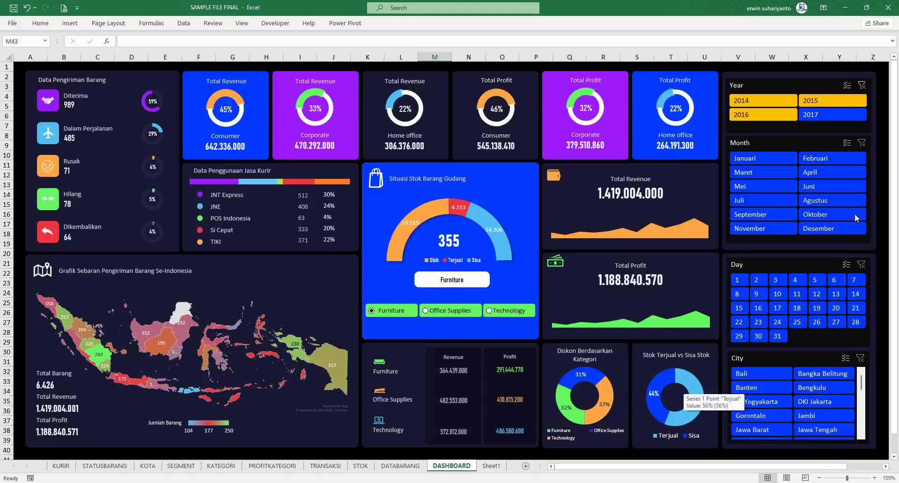
click(809, 101)
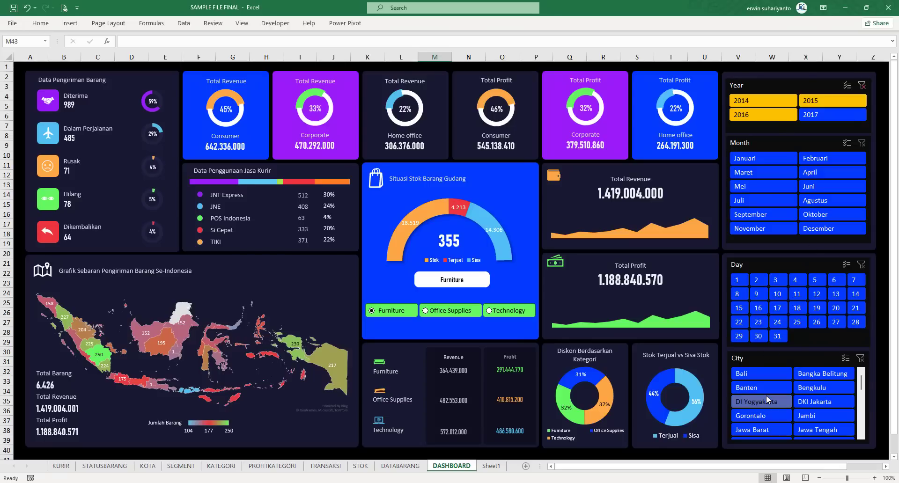
mouse_move(693, 401)
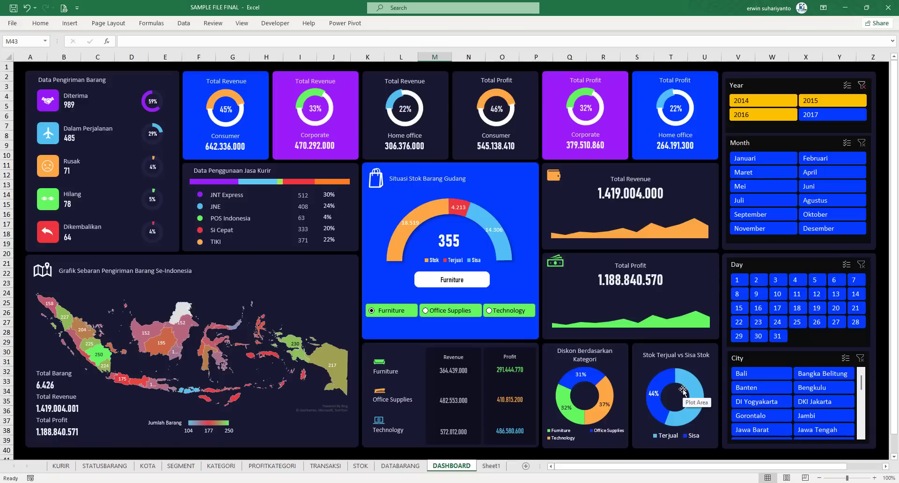
click(864, 86)
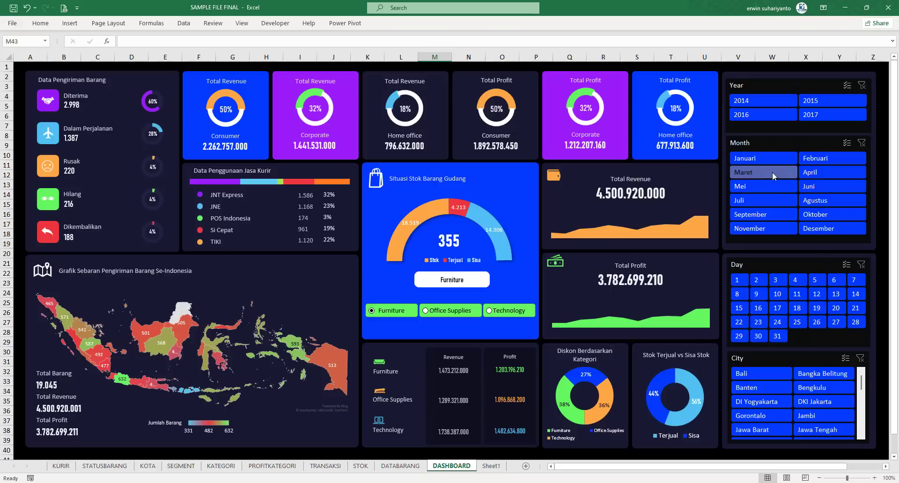
Try out the Month, Day and City filters together, with days 19 to 31 selected, and clear them again.
drag(771, 172, 778, 206)
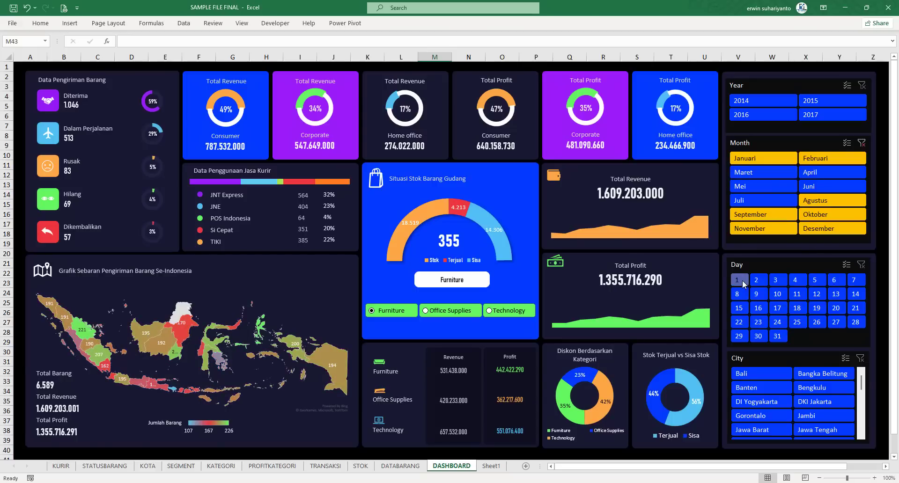
drag(744, 285, 796, 307)
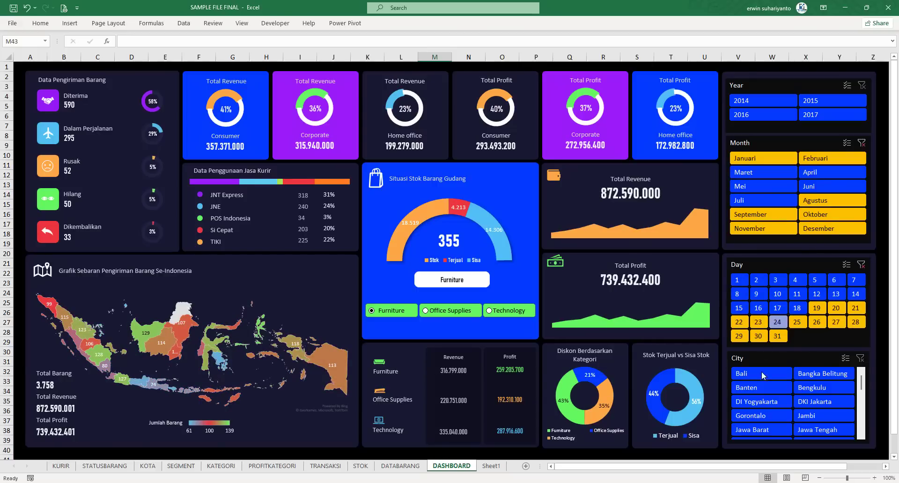
click(760, 387)
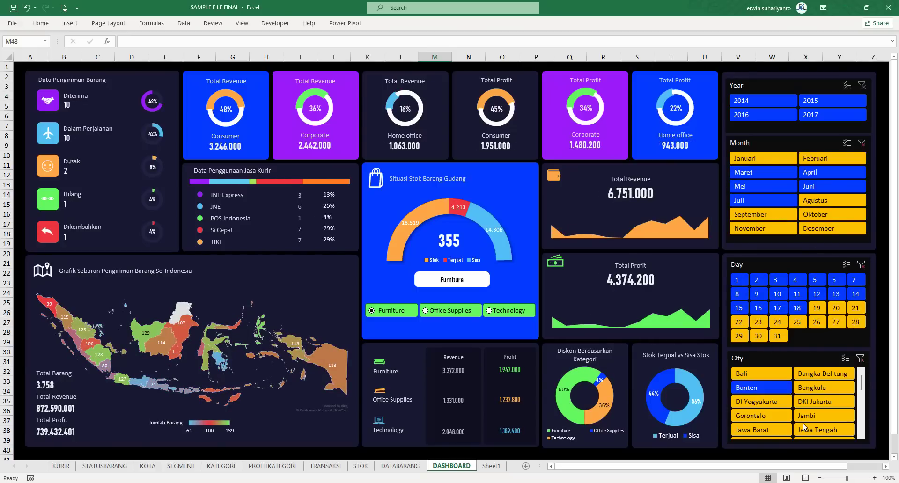
click(761, 416)
drag(819, 374, 822, 387)
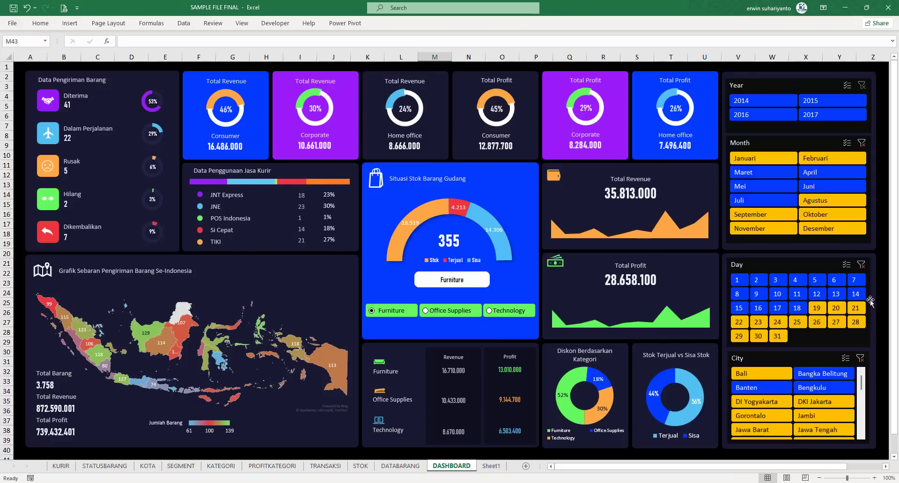
click(861, 265)
click(862, 143)
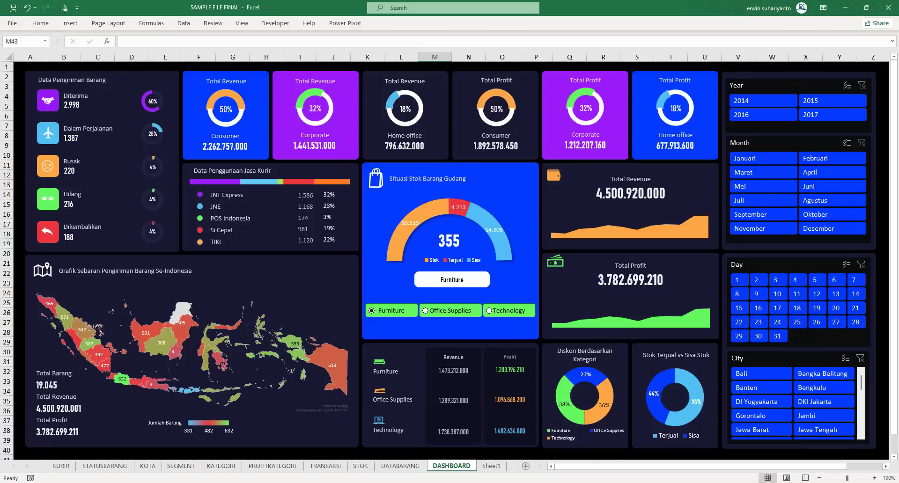
Switch to File Explorer and open the FILE LATIHAN DASHBOARD PENJUALAN workbook from the BAHAN DASHBOARD PENJUALAN folder.
key(alt+Tab)
double_click(160, 83)
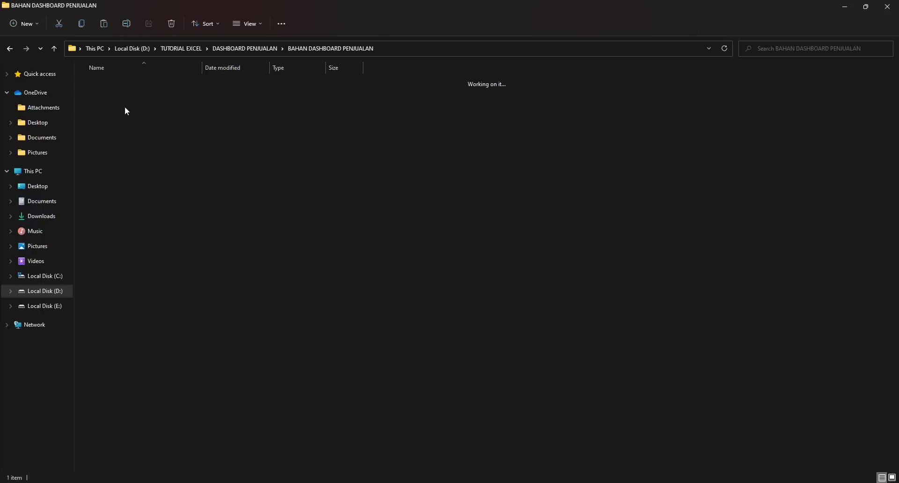
click(171, 87)
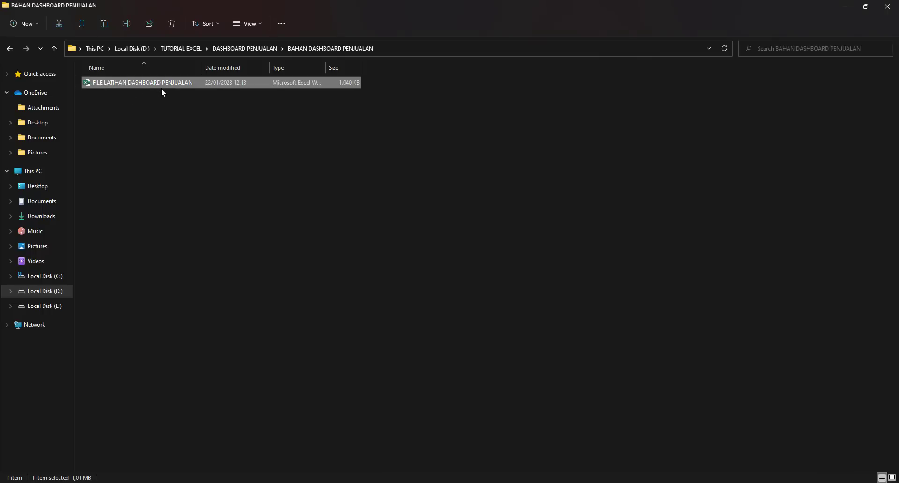
click(484, 482)
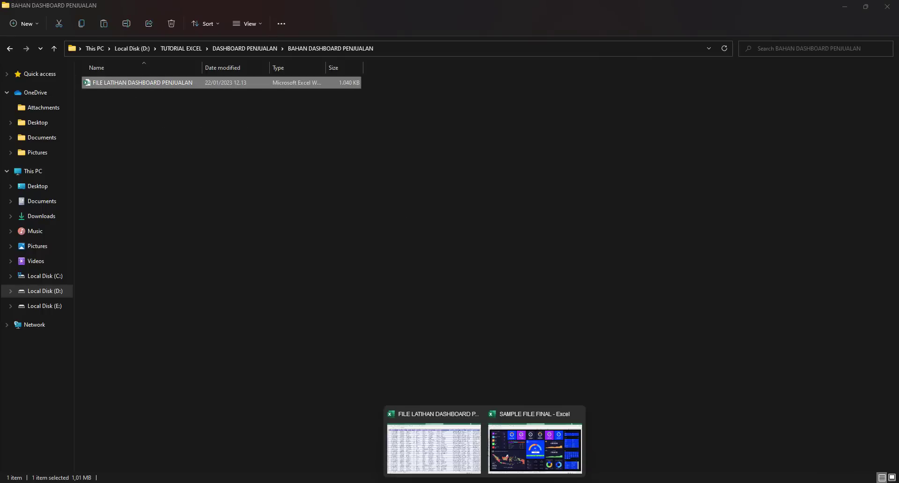
click(475, 470)
Look through the practice workbook's DASHBOARD, DATABARANG and TRANSAKSI sheets.
click(172, 468)
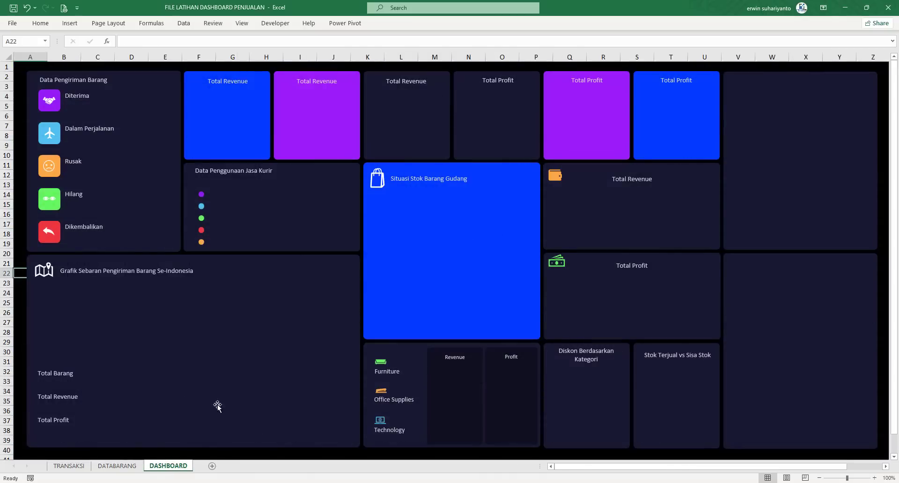
click(134, 468)
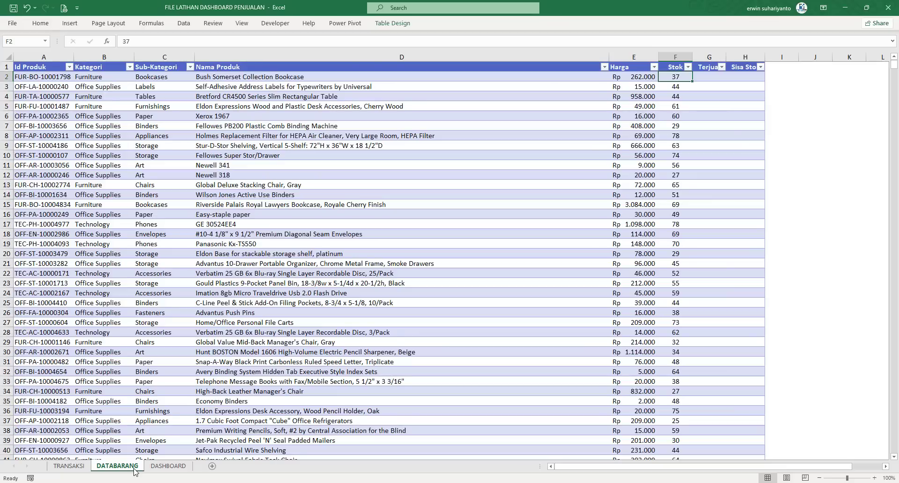
click(70, 466)
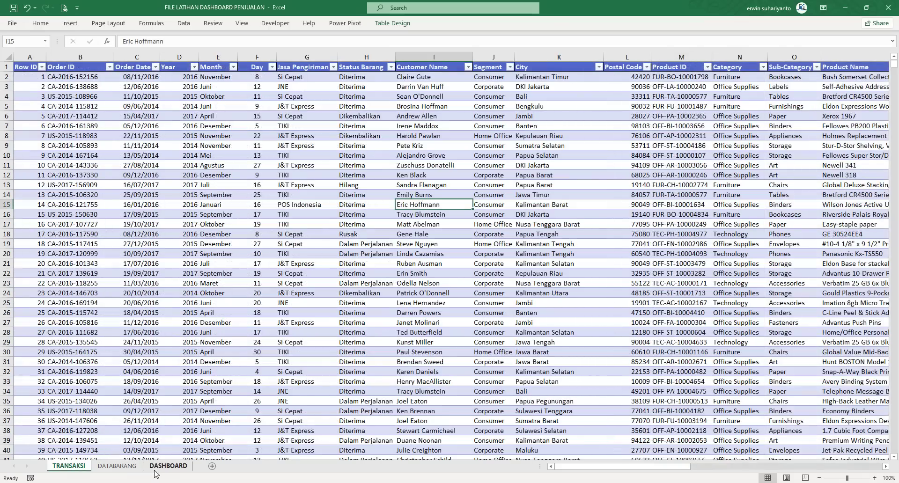
Return to the DASHBOARD sheet, look over the empty template layout, and select cell K47 below it.
click(162, 466)
scroll(402, 268, down, 2)
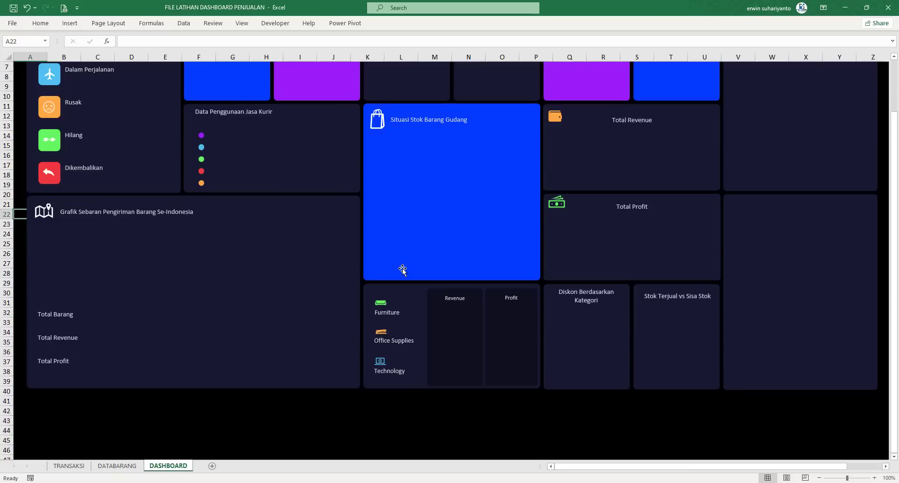
scroll(402, 269, up, 2)
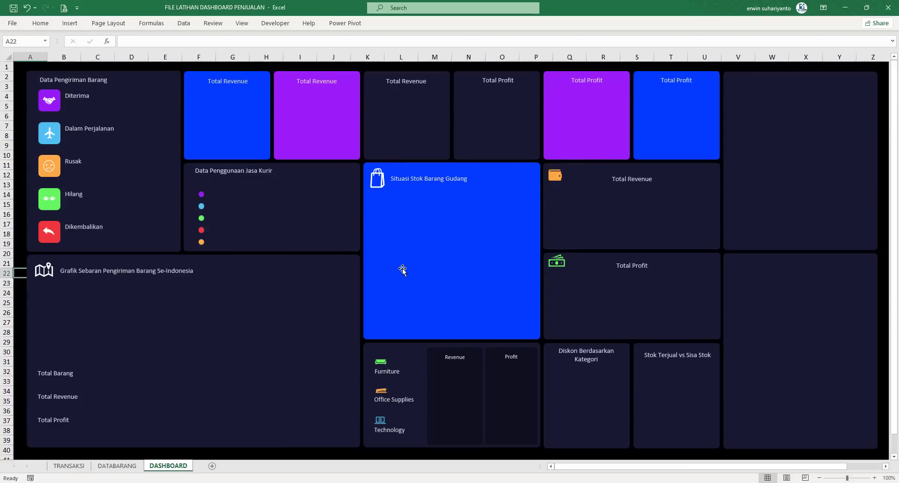
scroll(364, 225, down, 4)
click(369, 401)
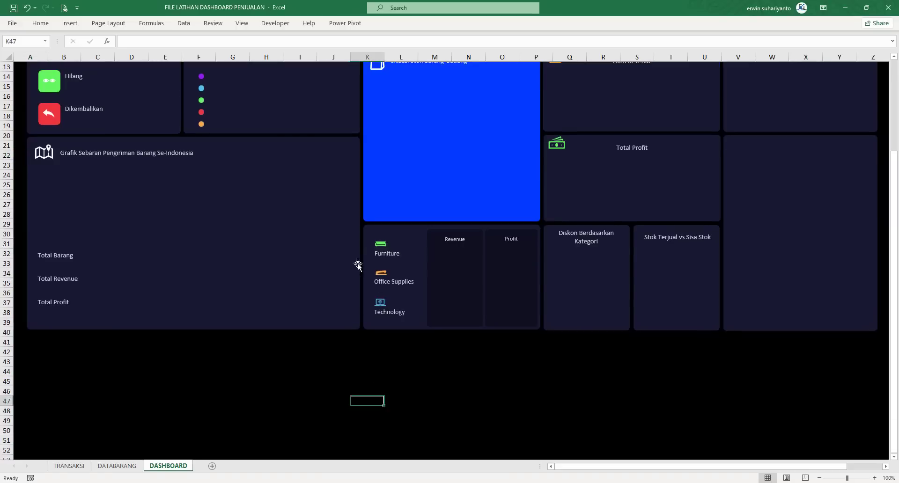
Go through the column headers of the DATABARANG sheet, from Id Produk through Harga and Stok to Terjual and Sisa Stok.
scroll(355, 253, up, 4)
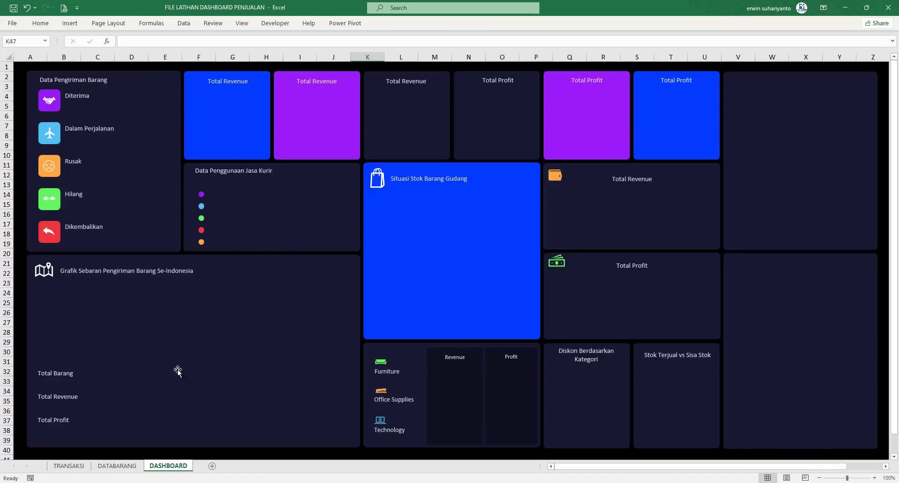
click(120, 466)
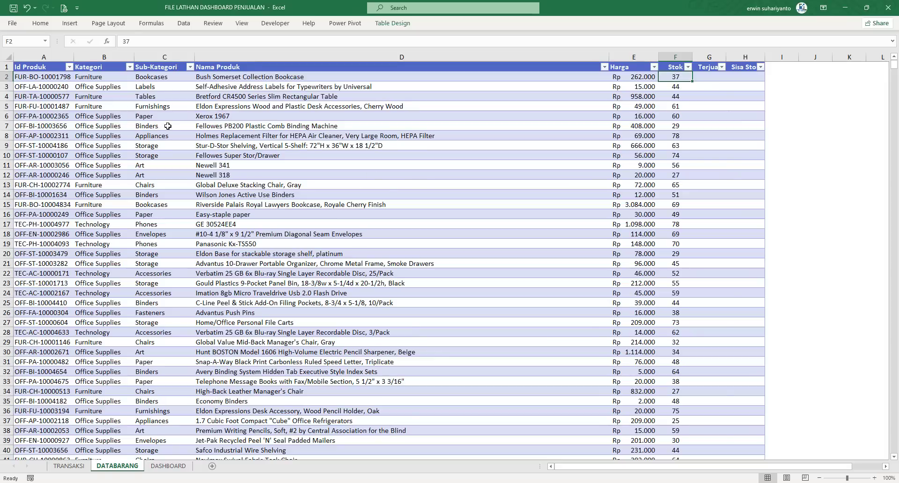
click(51, 83)
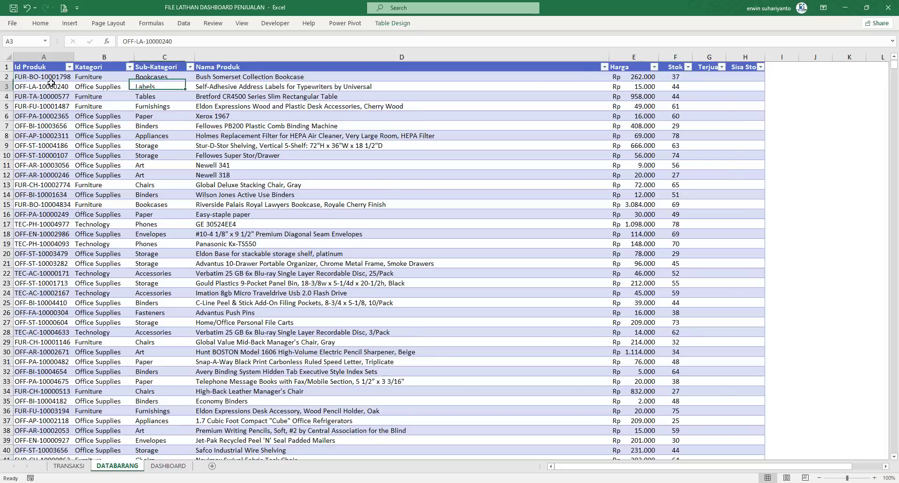
click(93, 67)
click(179, 70)
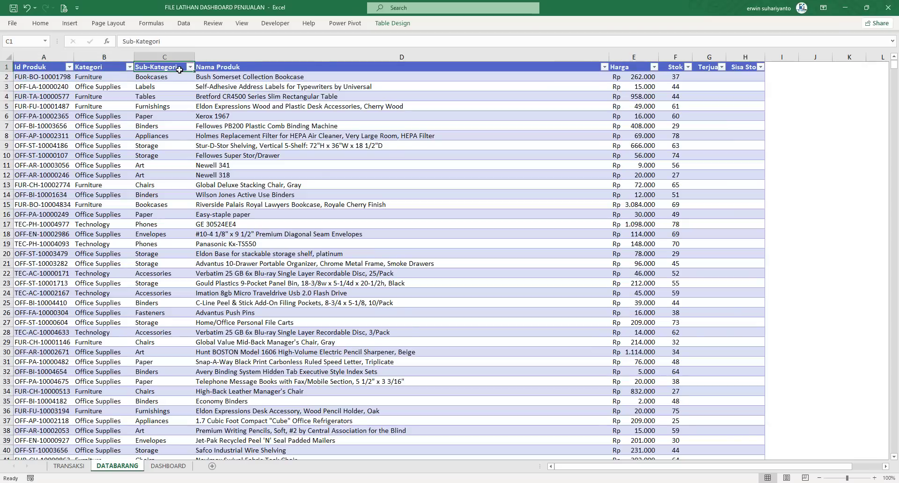
click(231, 70)
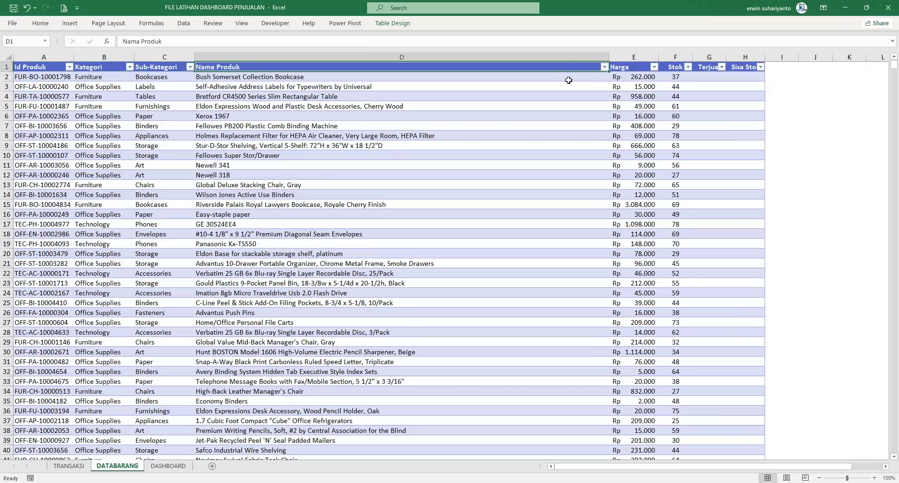
click(626, 68)
click(680, 69)
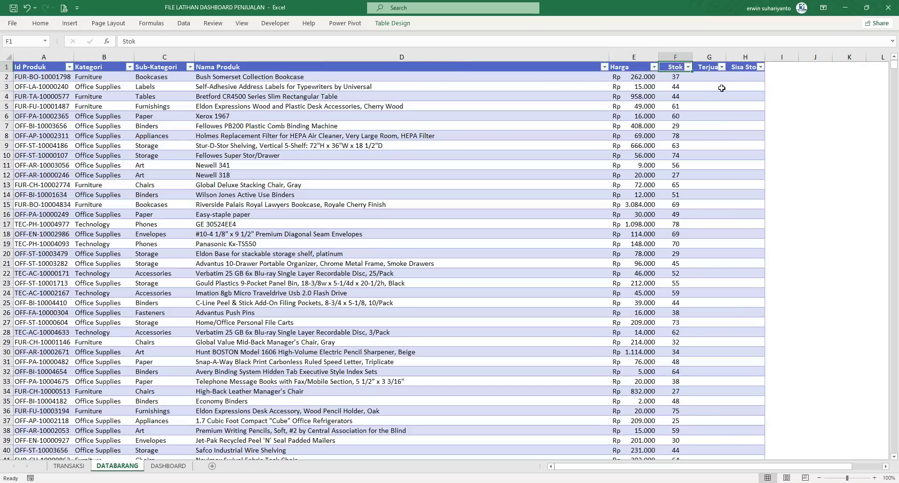
click(710, 67)
click(744, 66)
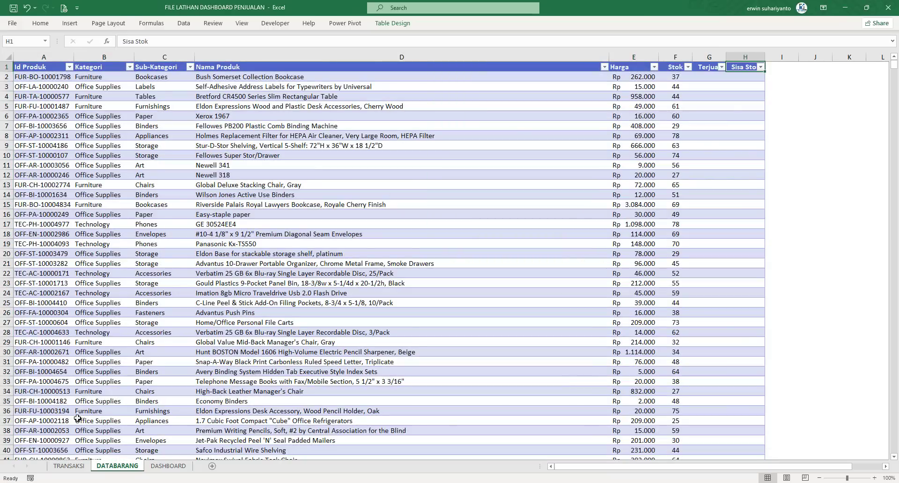
Widen the Terjual and Sisa Stok columns G and H of DATABARANG so their full headers fit.
click(711, 67)
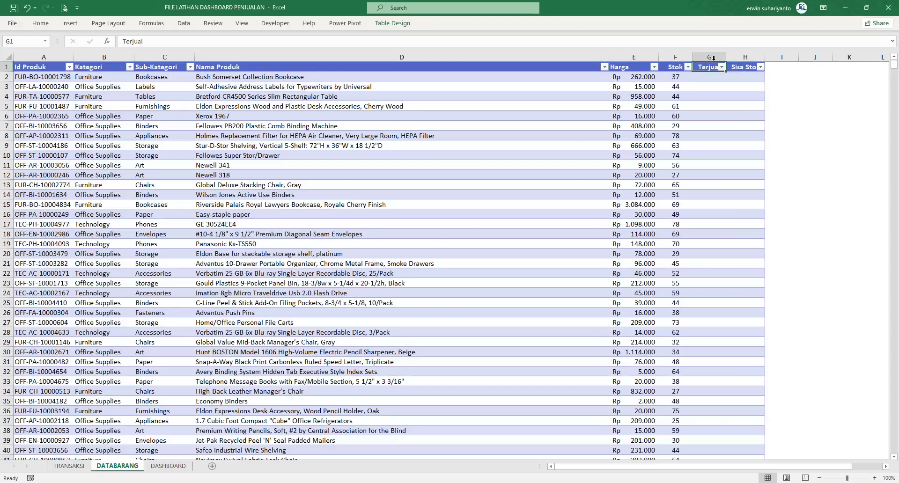
drag(712, 58, 737, 58)
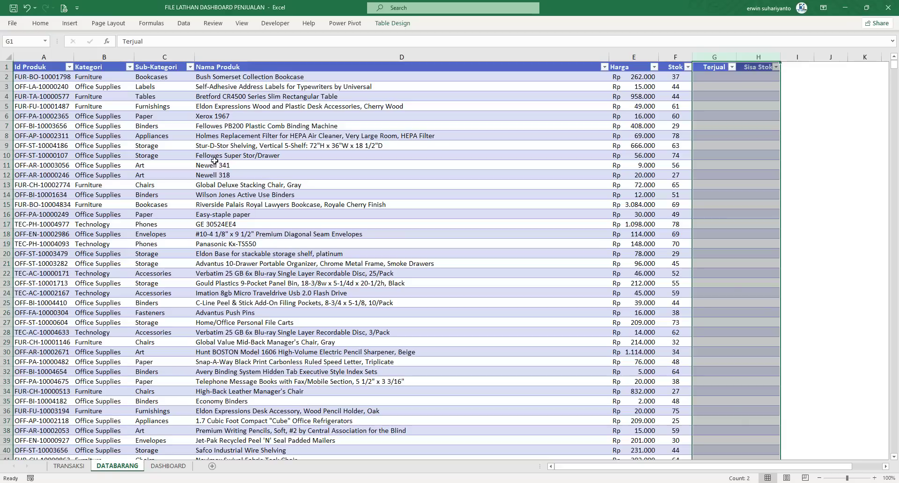
click(219, 136)
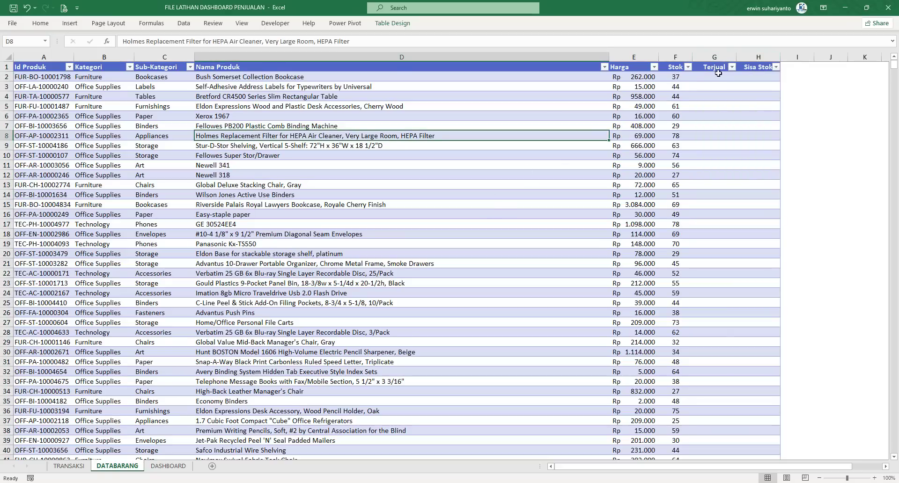
Glance at the TRANSAKSI sheet, then return to DATABARANG and enlarge its view to 130%.
click(69, 466)
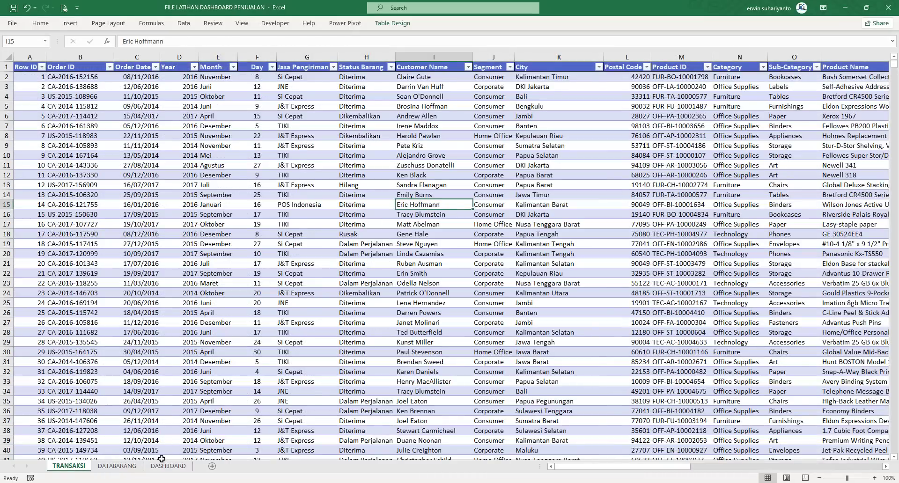
click(117, 466)
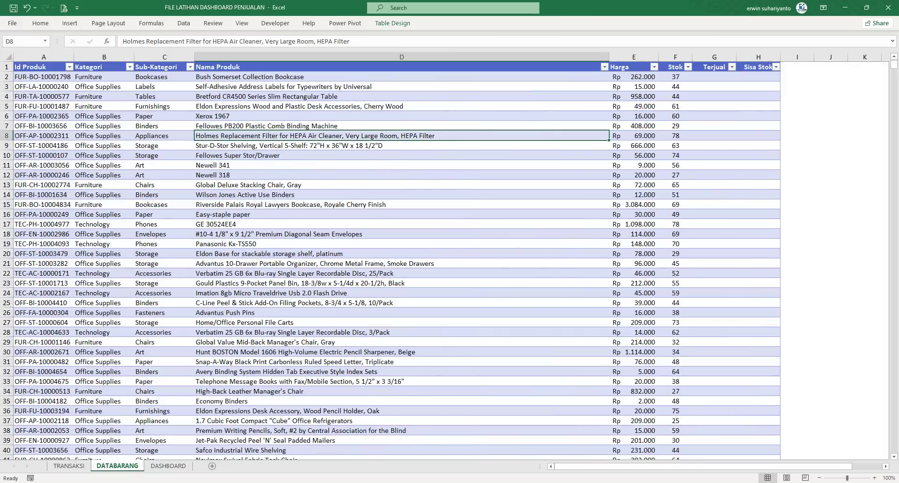
scroll(870, 479, right, 1)
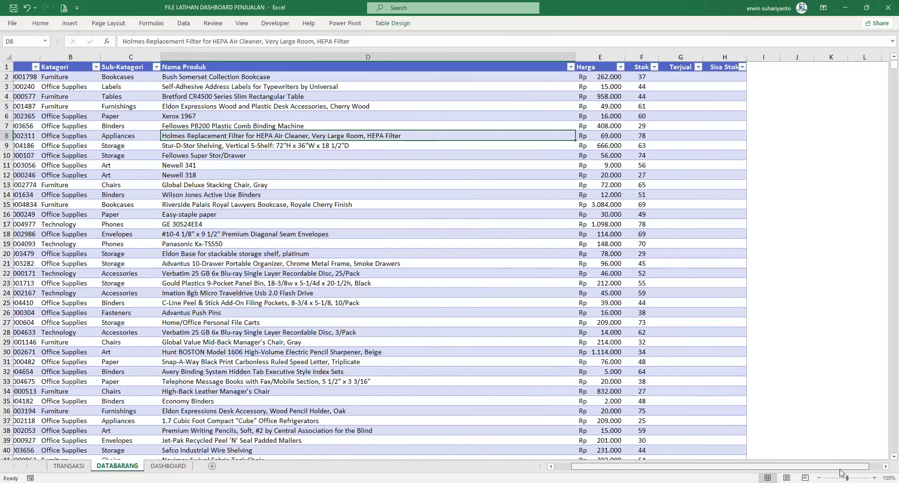
click(873, 478)
click(873, 478)
click(873, 478)
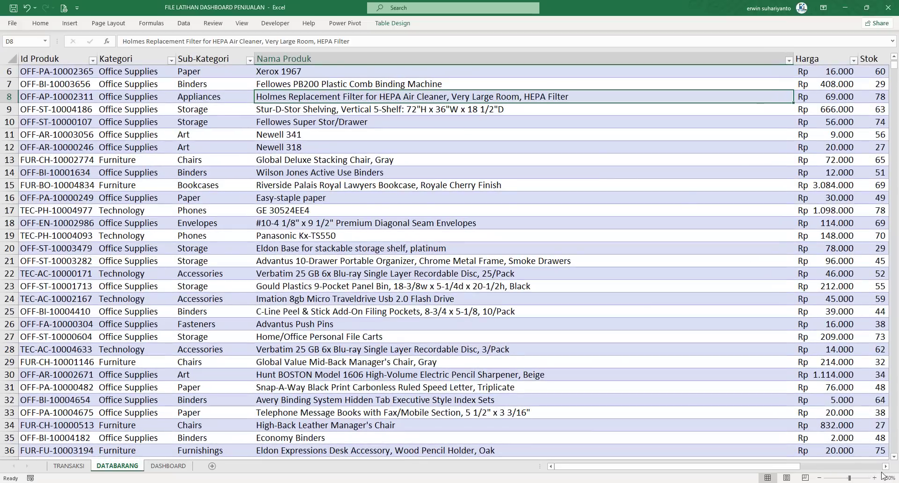
Begin a SUMIF formula in cell G2, the first cell of the Terjual column in DATABARANG.
click(885, 466)
click(884, 468)
click(884, 468)
click(885, 468)
scroll(525, 241, up, 2)
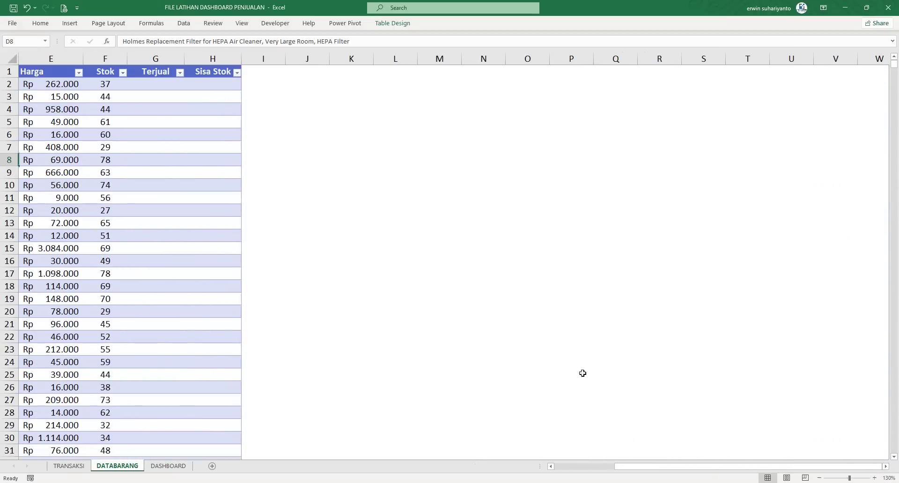
mouse_move(624, 466)
mouse_down()
mouse_move(600, 468)
mouse_move(614, 467)
mouse_up()
click(688, 83)
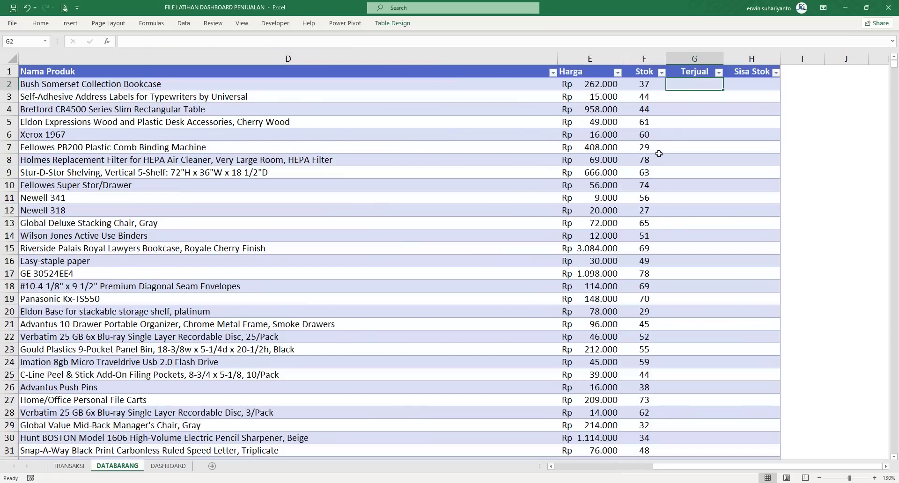
text(=)
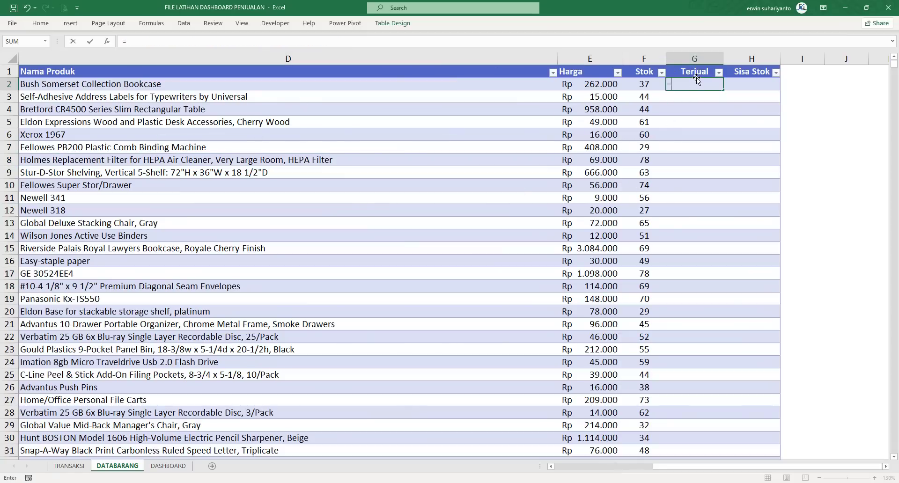
text(SU)
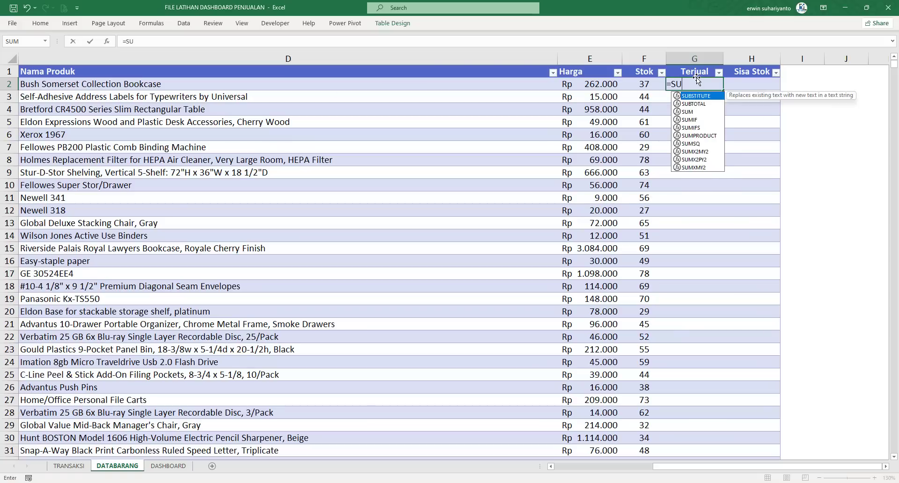
text(MIF)
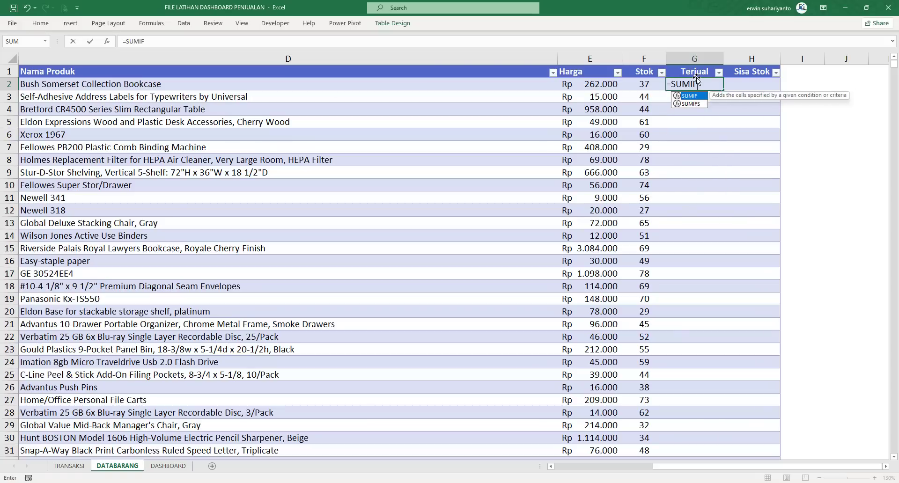
text(()
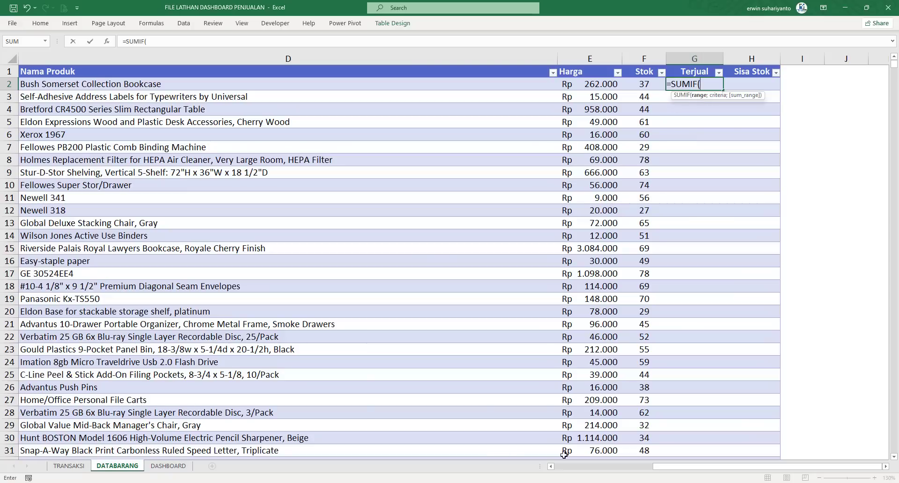
mouse_move(677, 466)
mouse_down()
mouse_move(565, 476)
mouse_move(668, 470)
mouse_up()
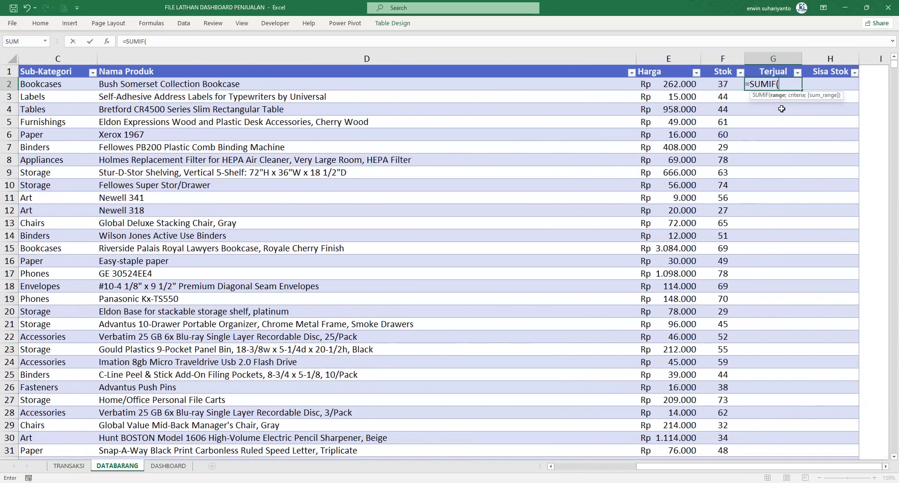
Set the SUMIF range to the Product ID column of the TRANSAKSI sheet as the absolute reference $M:$M.
click(69, 466)
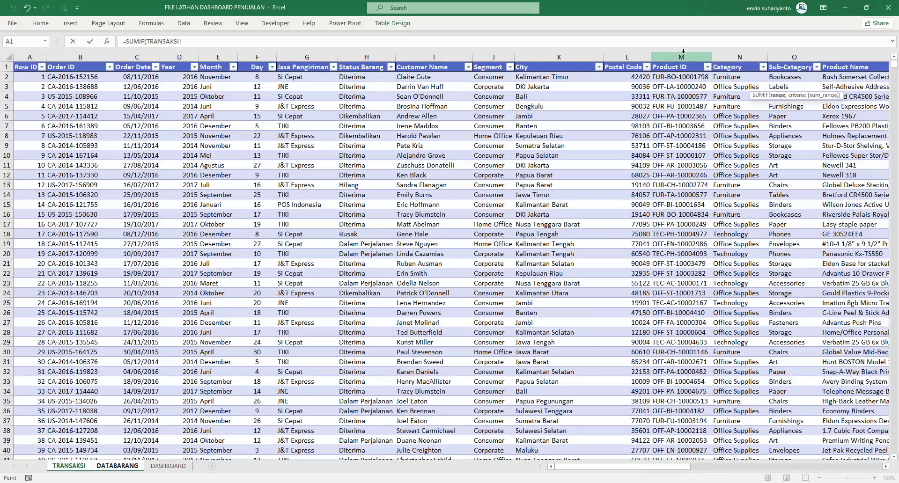
click(690, 54)
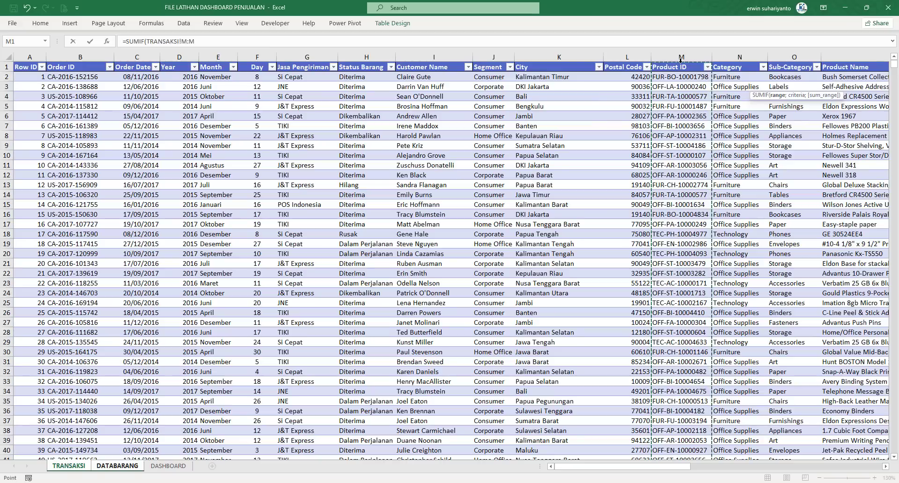
key(F4)
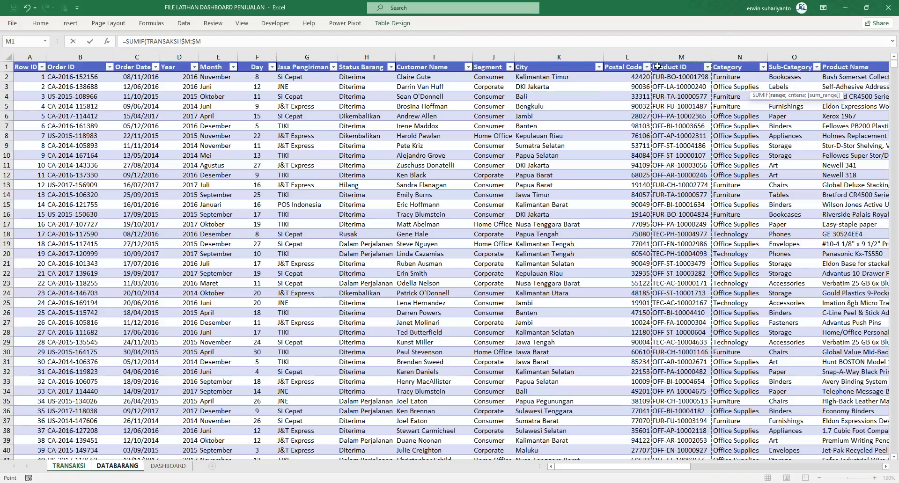
text(;)
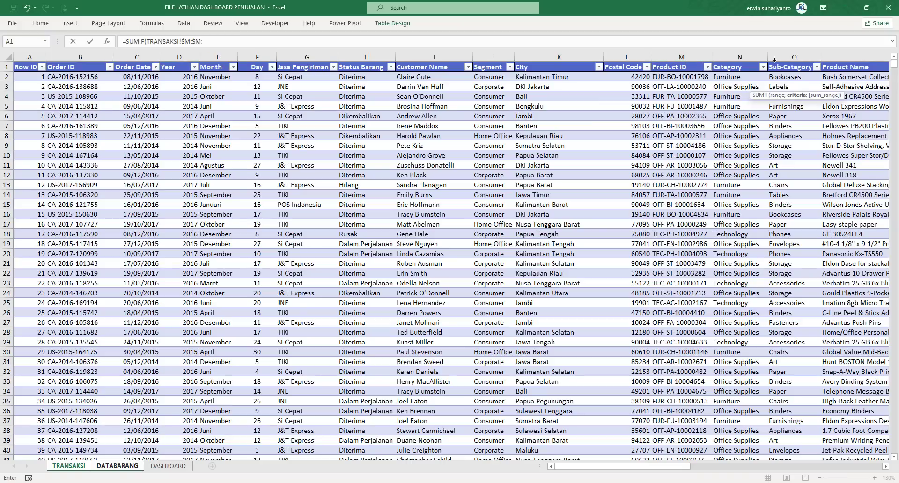
Use the Id Produk in cell A2 of DATABARANG as the SUMIF criteria, giving the reference [@[Id Produk]].
click(117, 466)
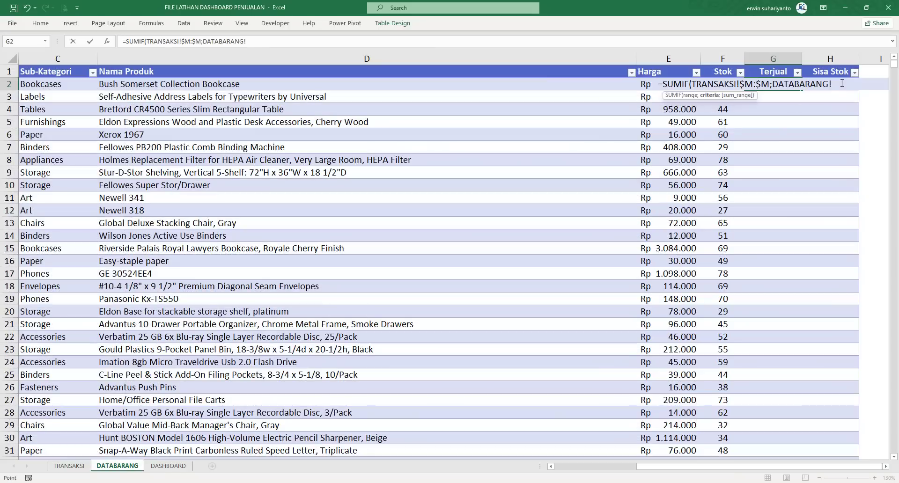
click(617, 467)
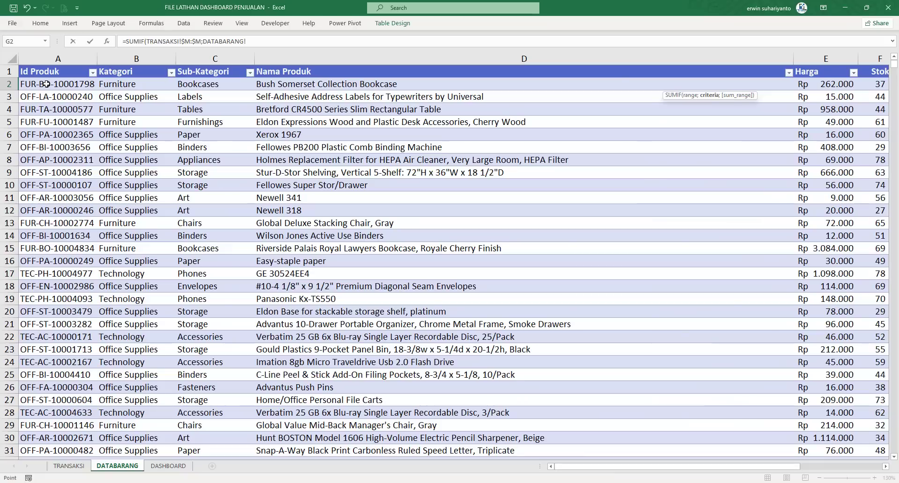
click(47, 84)
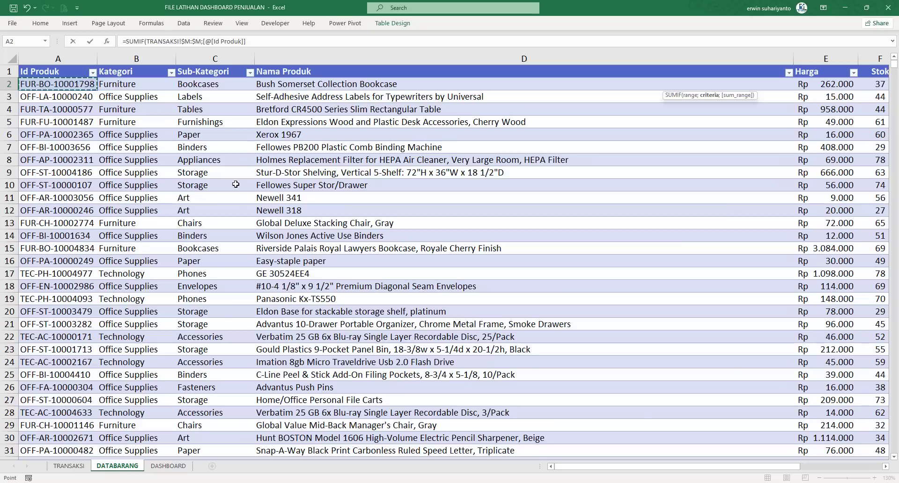
text(;)
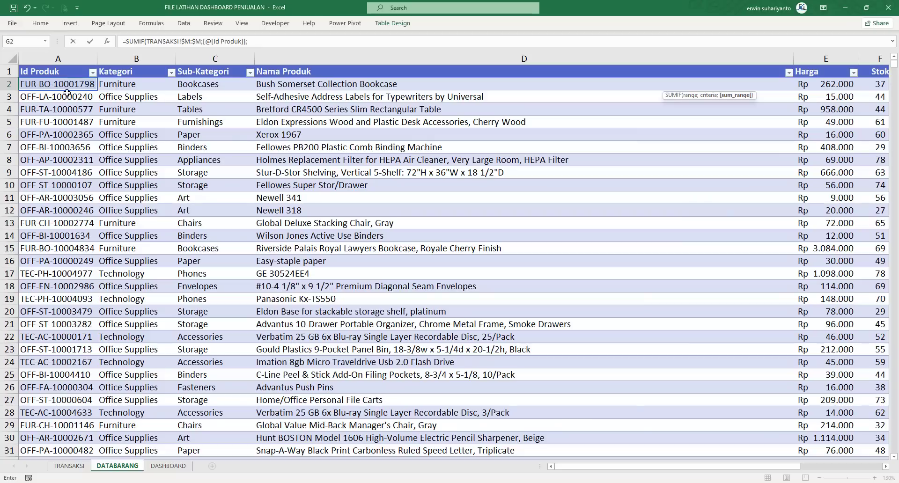
Set the sum range to the TRANSAKSI Quantity column as $R:$R and complete the formula to fill the Terjual column.
click(69, 466)
drag(683, 469, 870, 474)
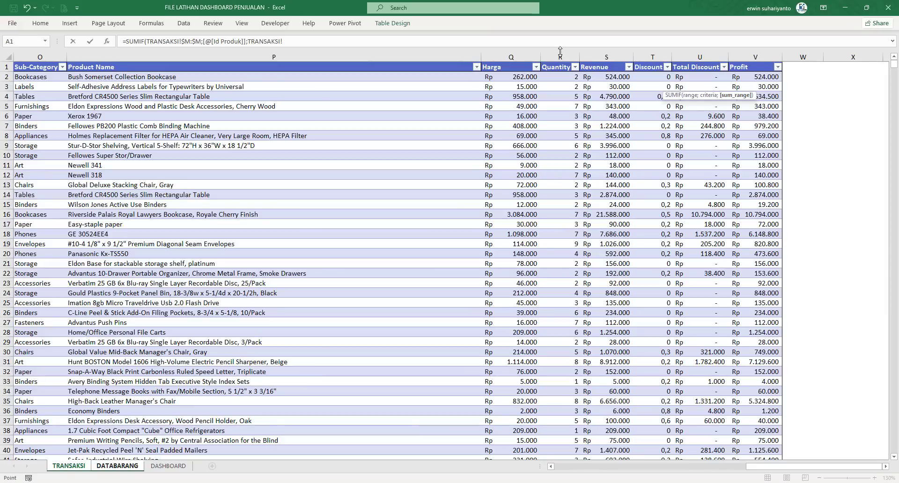
click(560, 57)
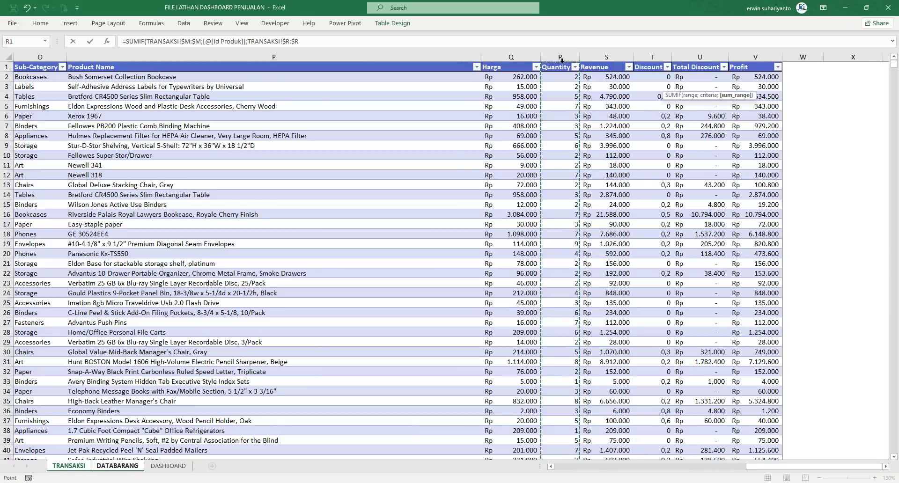
text())
key(Return)
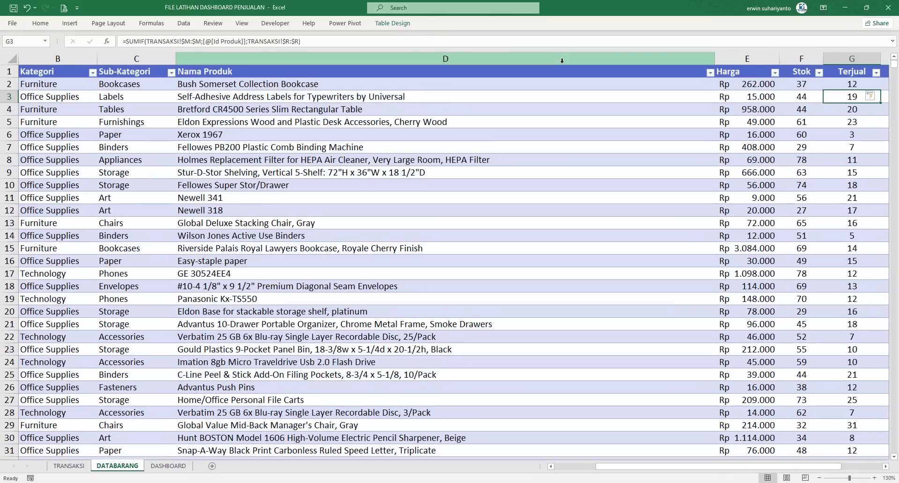
Look over the calculated Terjual column next to the Stok and Sisa Stok columns.
click(886, 466)
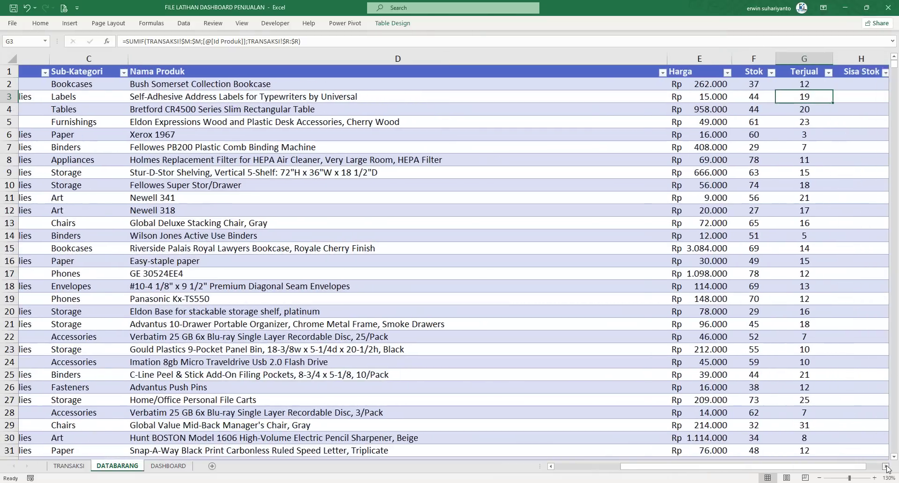
click(886, 467)
click(885, 466)
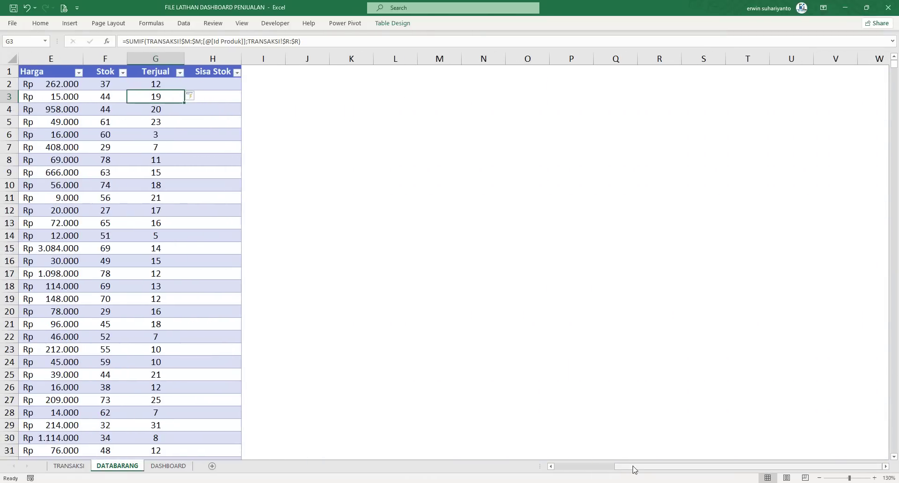
drag(634, 468, 622, 471)
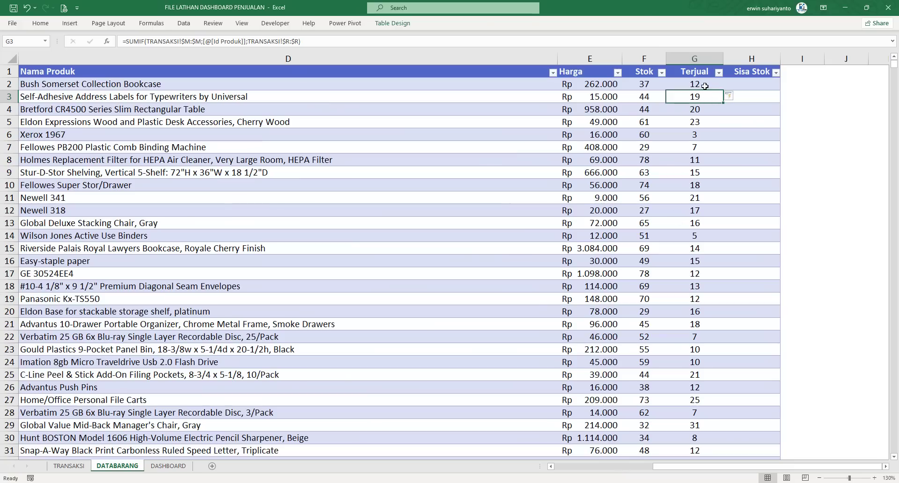
Look over the Terjual results against the other product columns of the DATABARANG table.
click(705, 86)
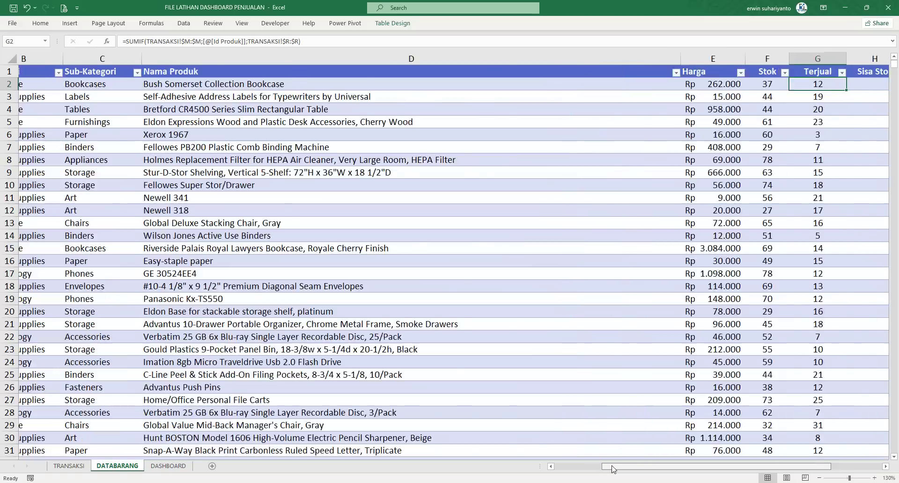
drag(689, 472, 589, 471)
drag(697, 468, 738, 467)
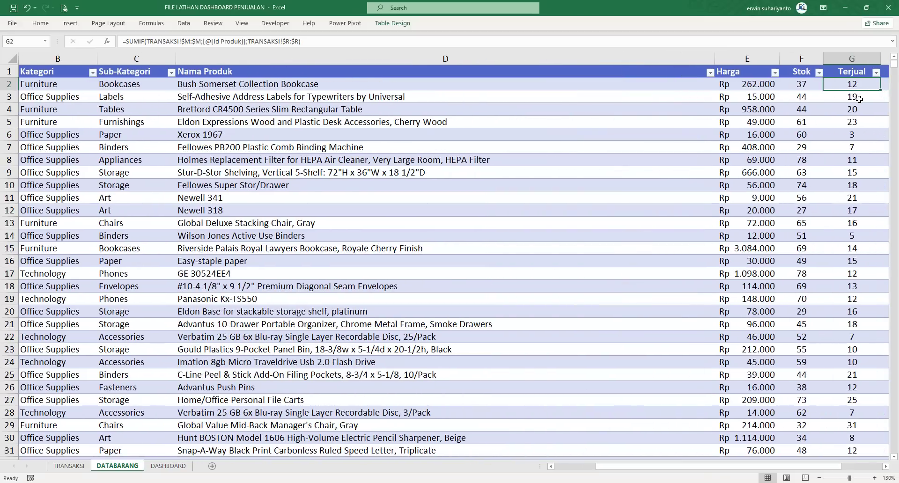
scroll(808, 329, down, 4)
drag(781, 468, 844, 474)
scroll(873, 59, up, 4)
click(822, 83)
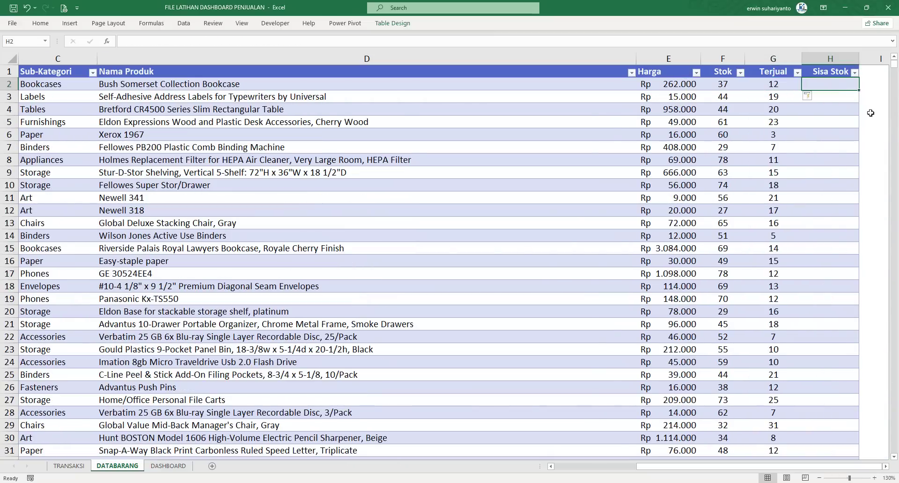
text(=)
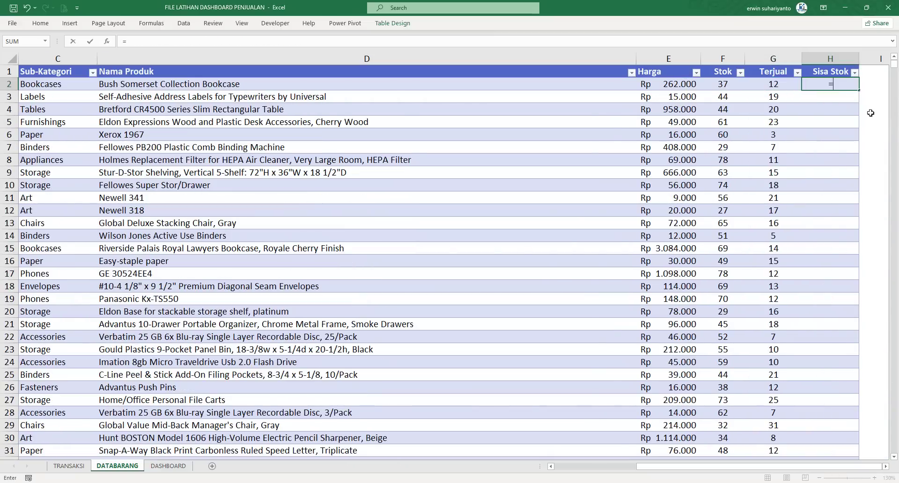
click(720, 84)
text(-)
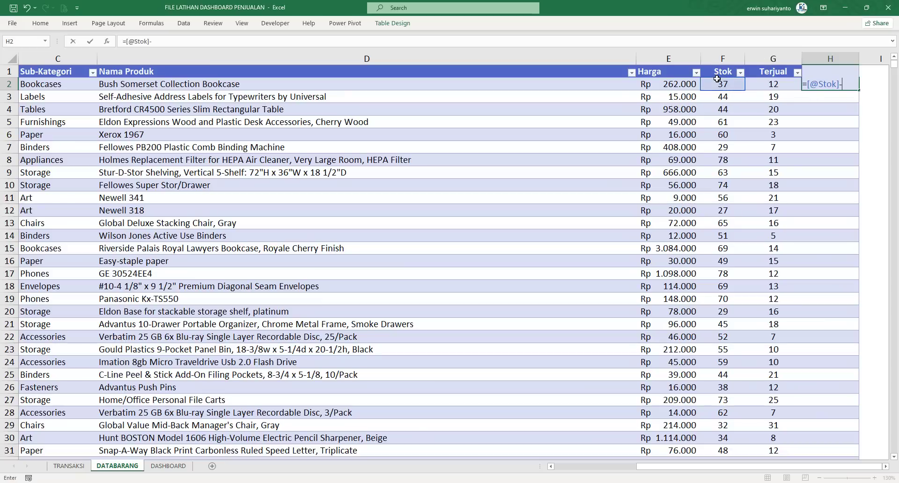
click(765, 87)
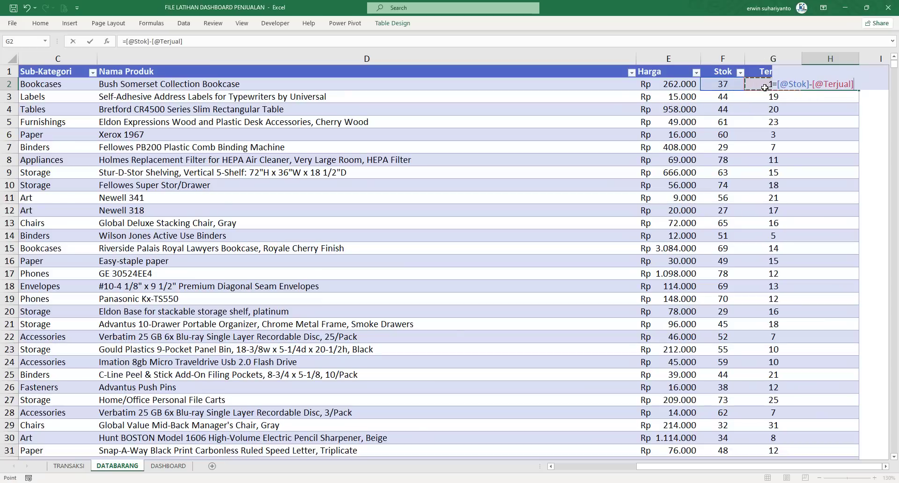
key(Return)
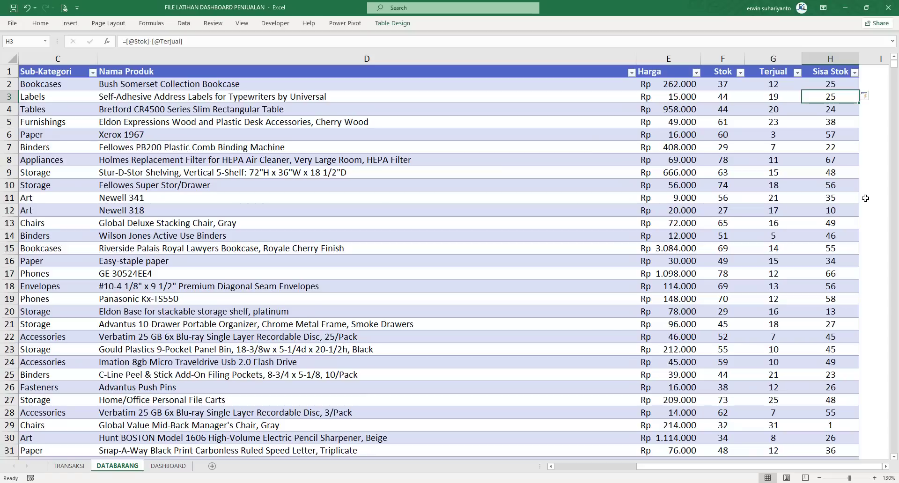
Look through the TRANSAKSI records down to the last row, and view the DATABARANG and DASHBOARD sheets.
click(71, 465)
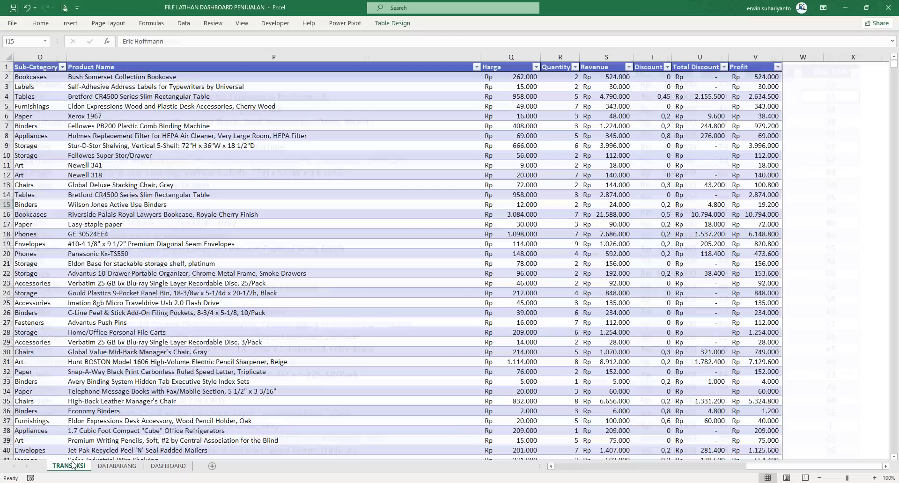
scroll(88, 319, down, 5)
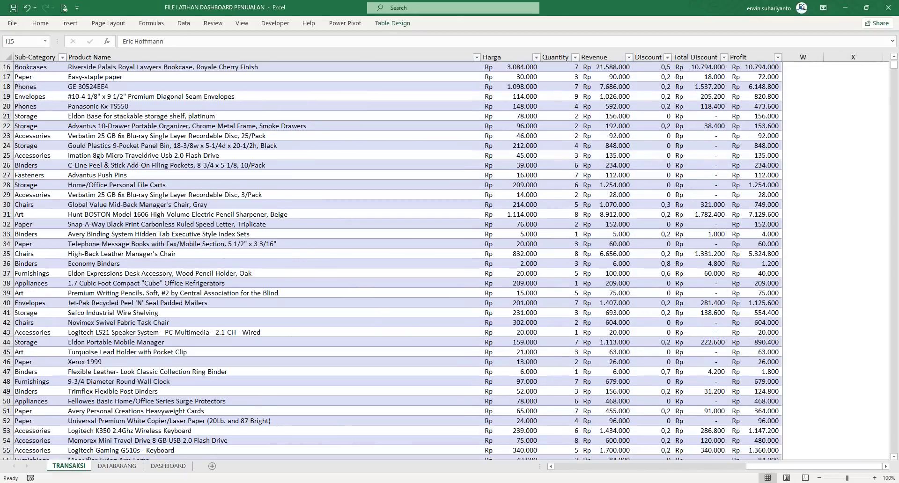
click(565, 467)
click(165, 389)
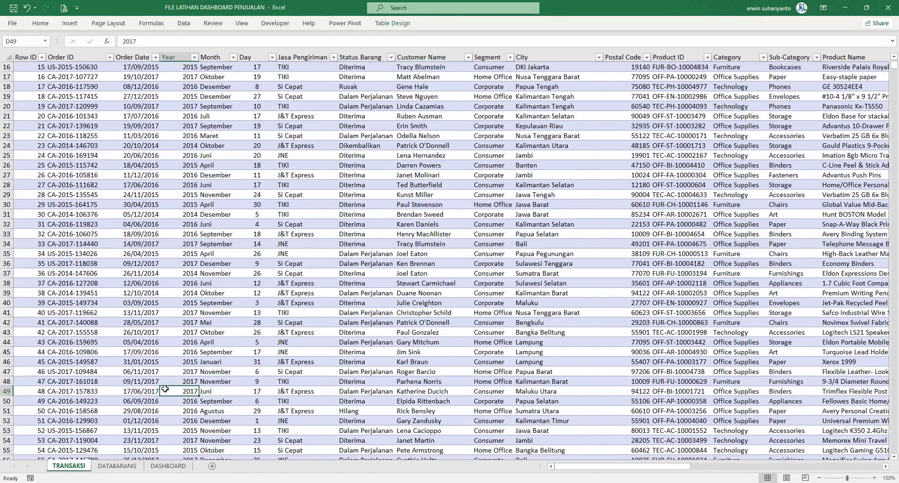
key(ctrl+Down)
scroll(165, 389, down, 4)
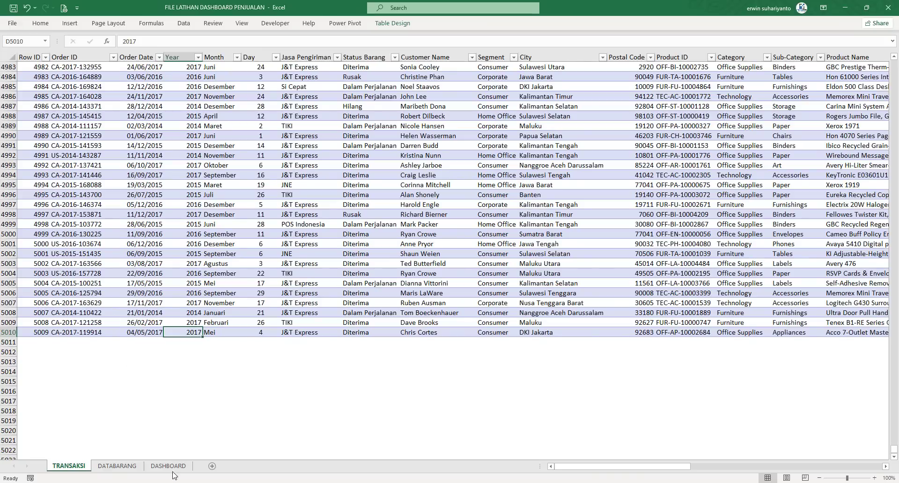
click(117, 465)
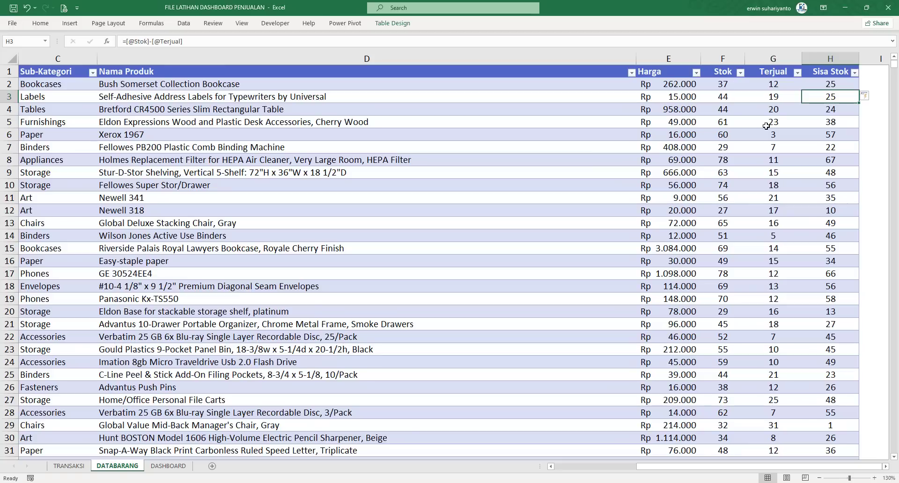
click(168, 466)
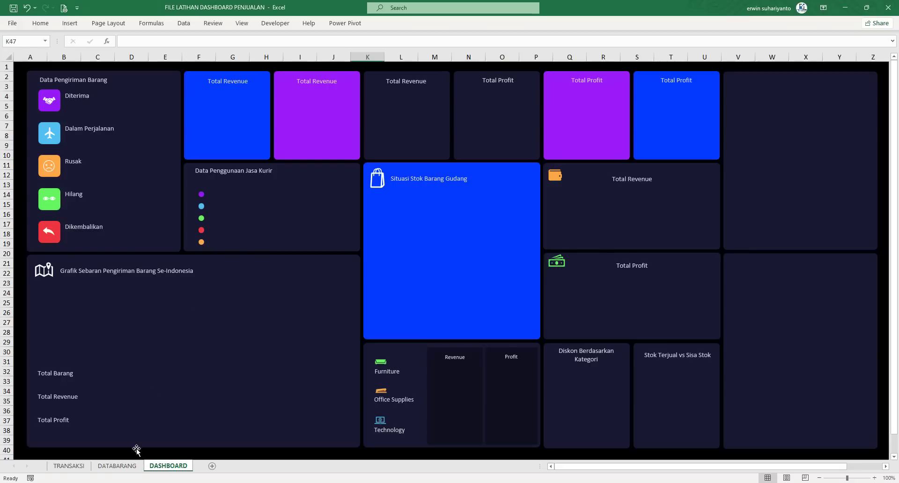
Create a PivotTable from the TRANSAKSI table Table3 on a new worksheet.
click(72, 469)
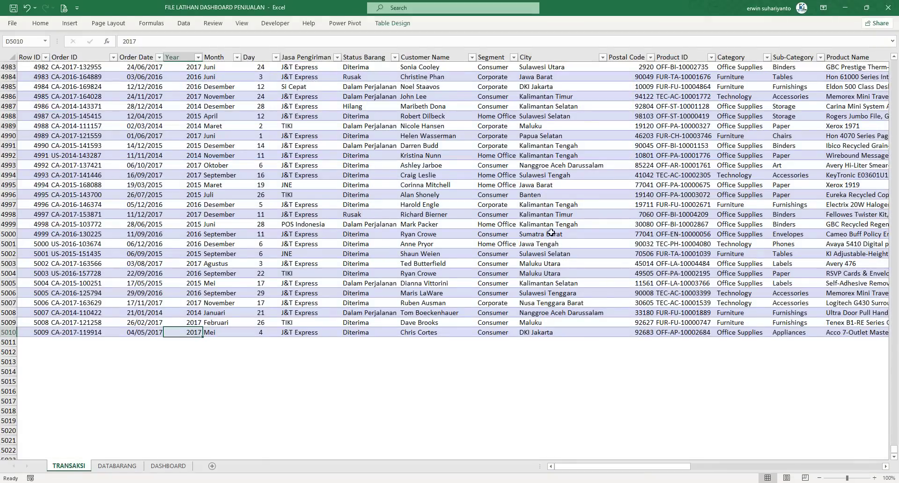
scroll(409, 151, down, 10)
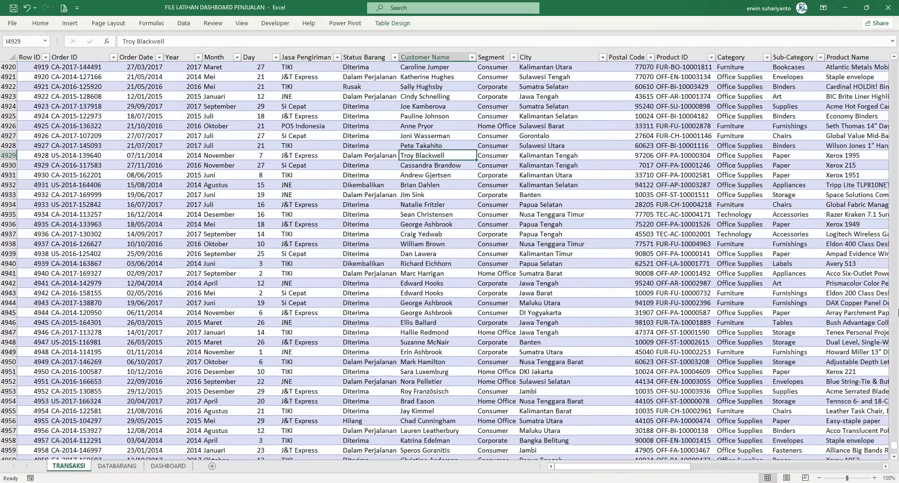
click(263, 266)
key(ctrl+Up)
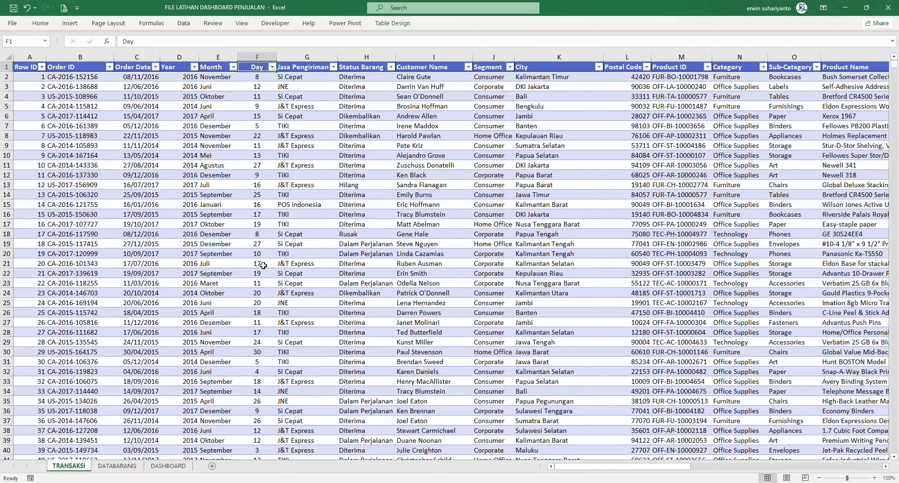
click(70, 23)
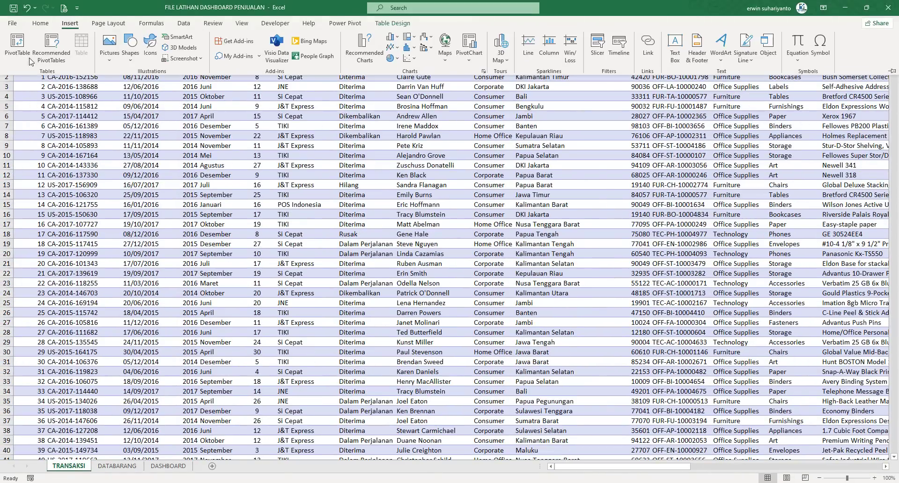
click(16, 41)
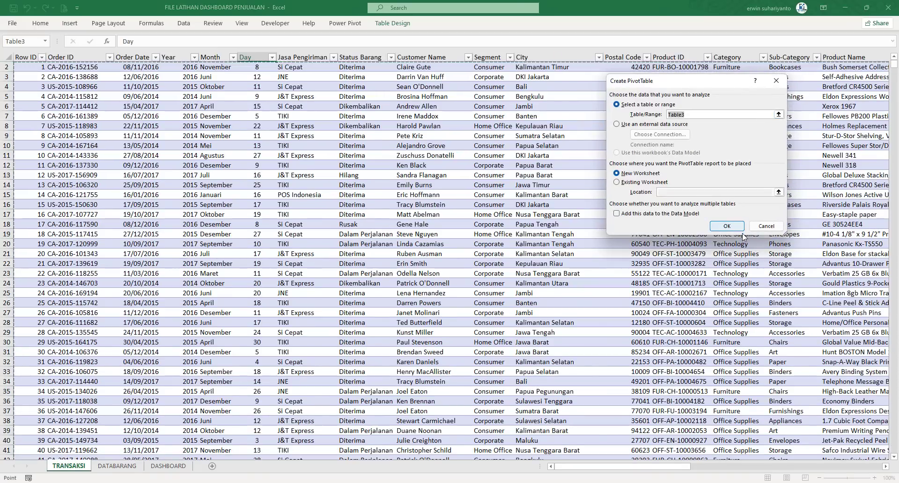
click(730, 227)
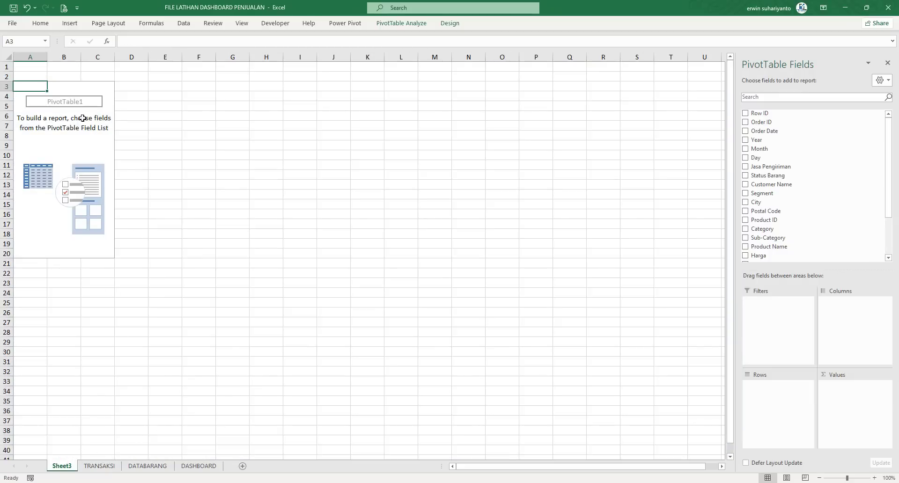
Rename the new PivotTable worksheet as KOTA.
double_click(72, 465)
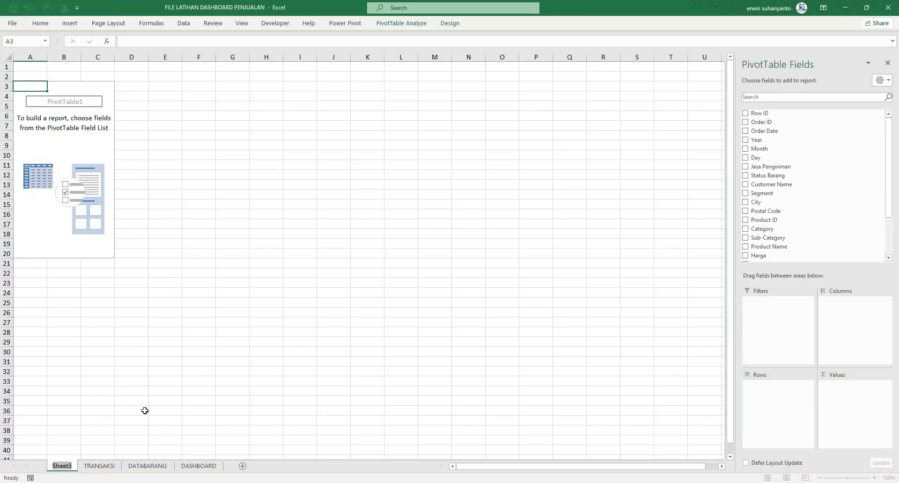
text(KOTA)
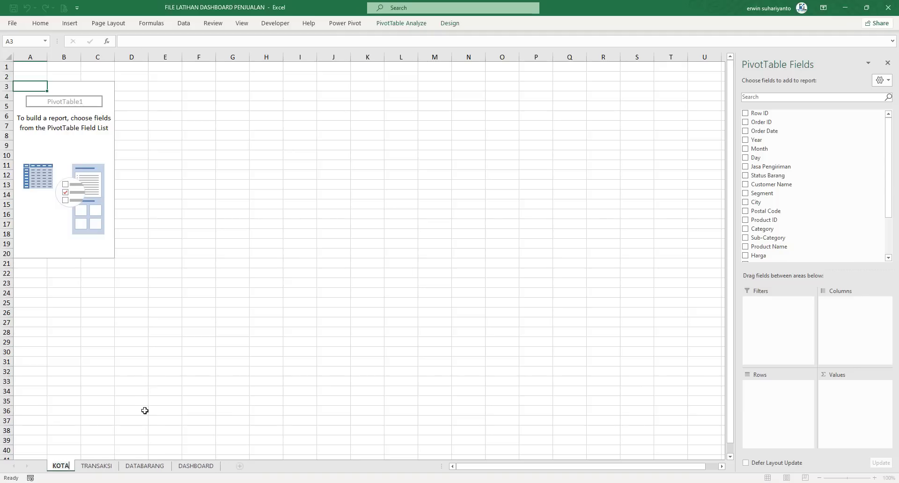
key(Return)
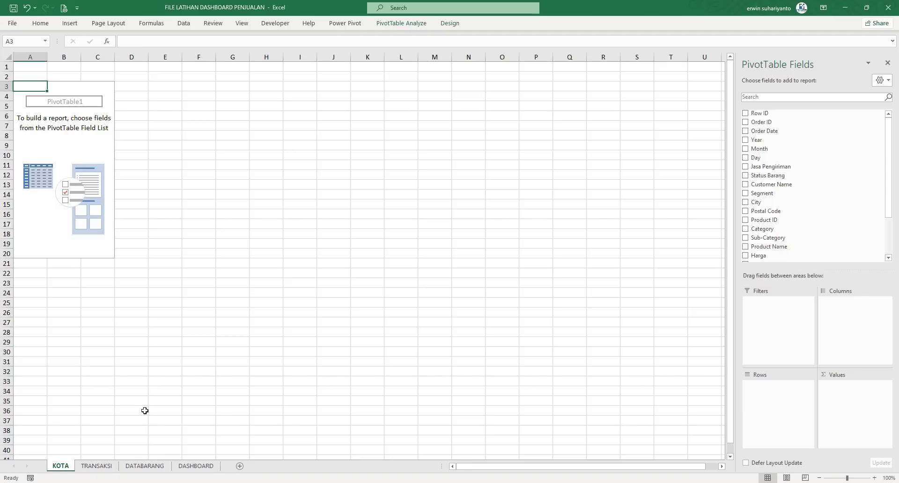
Set the name of the empty PivotTable on the KOTA sheet to KOTA.
click(56, 105)
click(401, 22)
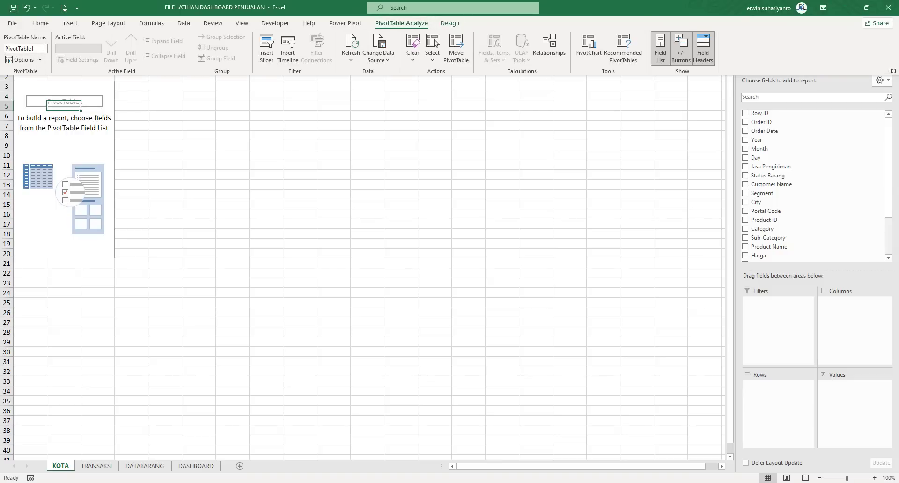
click(43, 47)
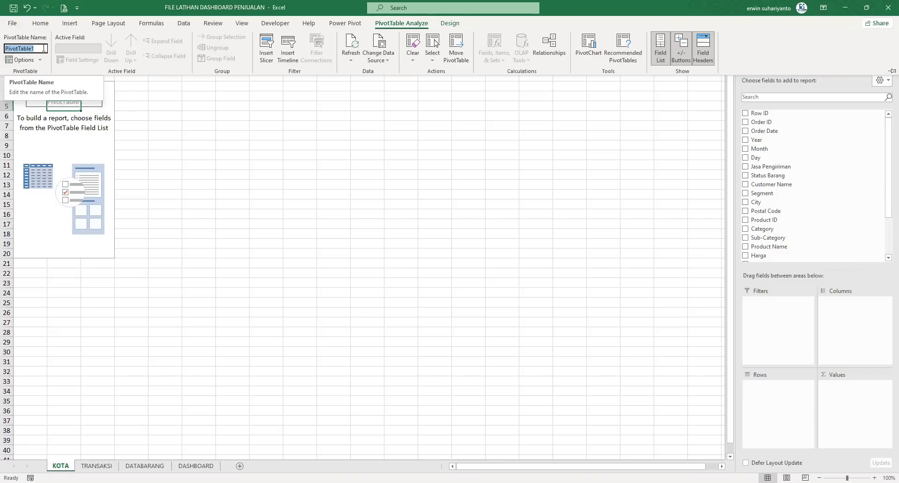
text(KOTA)
key(Return)
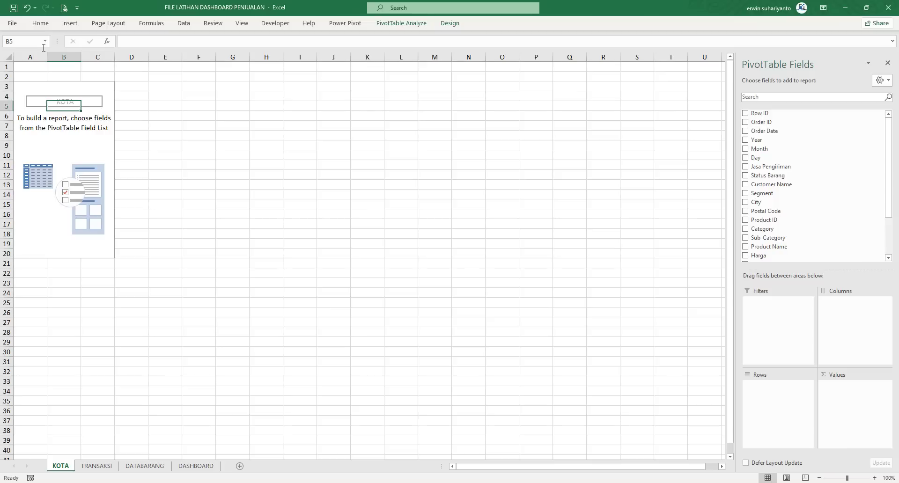
click(74, 135)
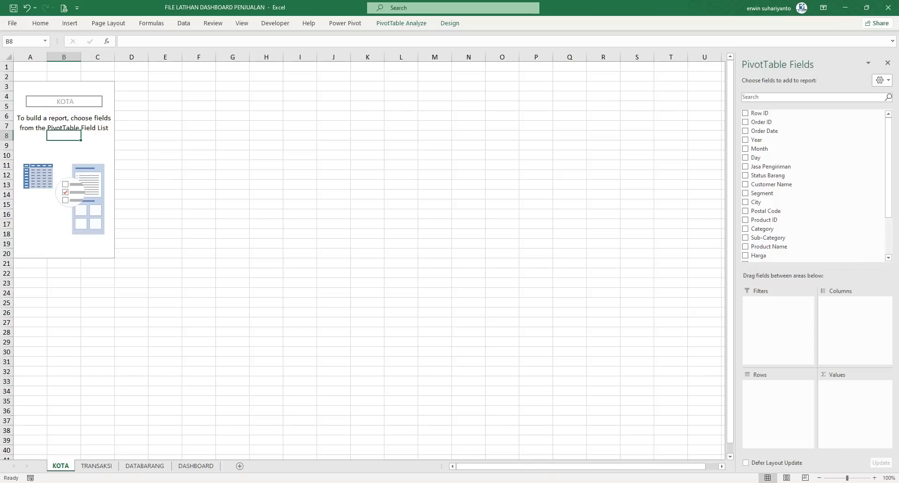
Check the PivotTable layout on the KOTA sheet of the SAMPLE FILE FINAL workbook, and return to the practice workbook.
click(521, 461)
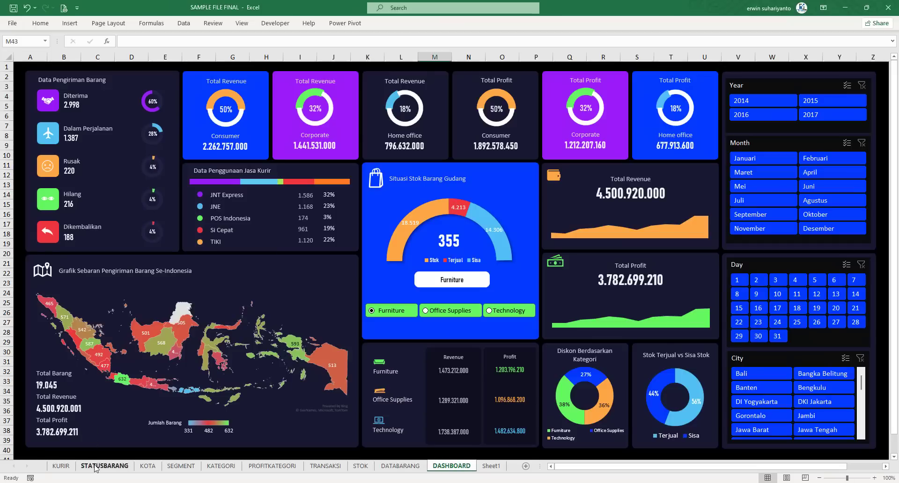
click(146, 466)
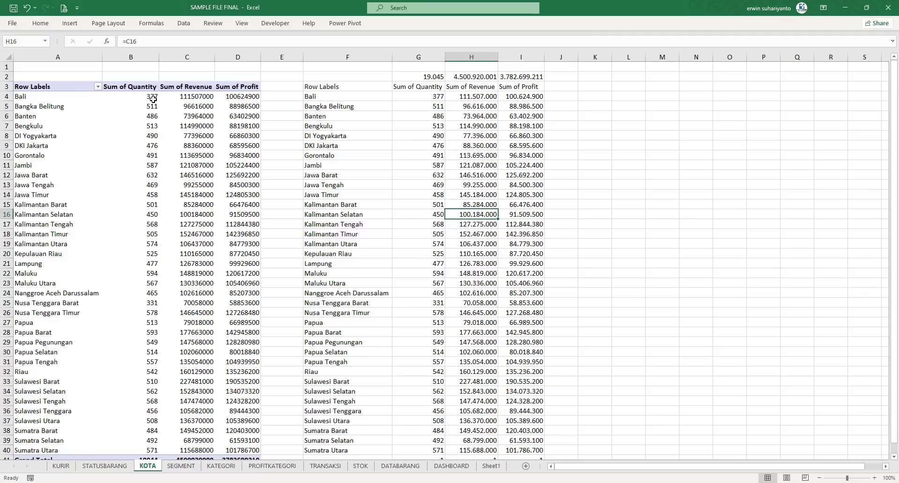
mouse_move(153, 99)
mouse_move(481, 481)
click(421, 440)
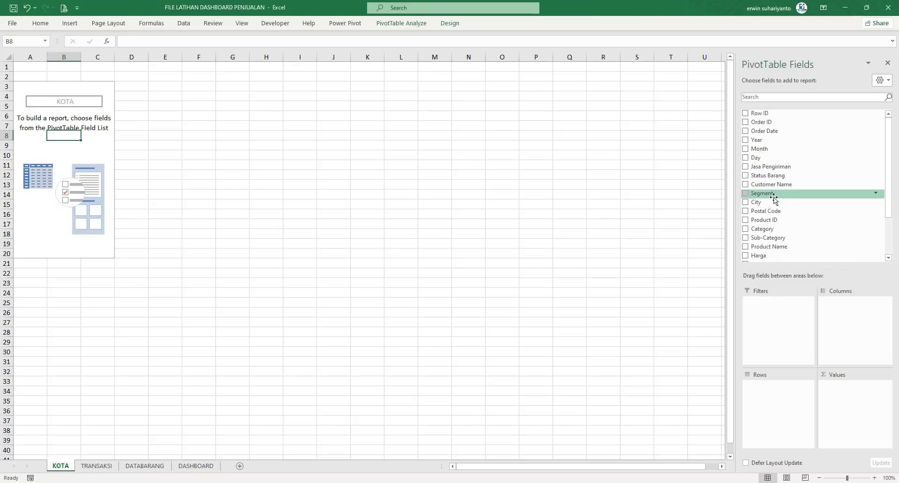
Build the KOTA PivotTable with City as rows and Quantity, Revenue and Profit as summed values.
drag(773, 202, 773, 386)
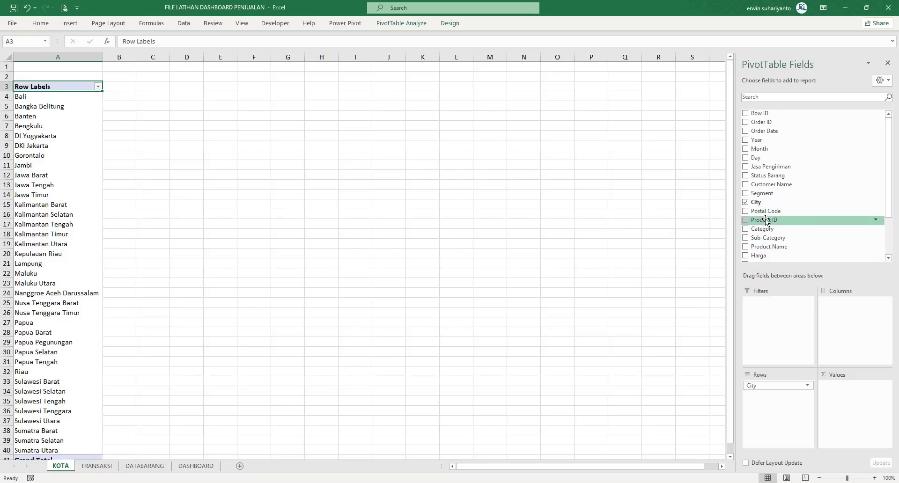
scroll(774, 227, down, 2)
drag(759, 224, 851, 400)
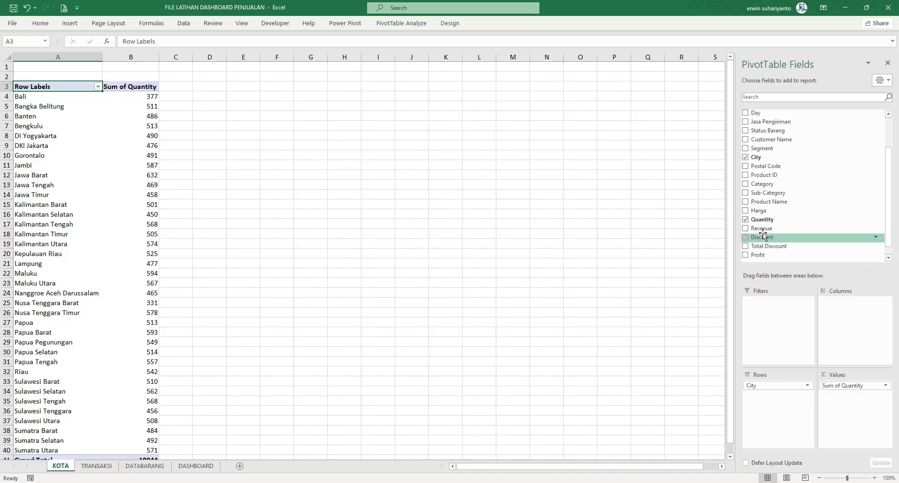
drag(762, 228, 851, 405)
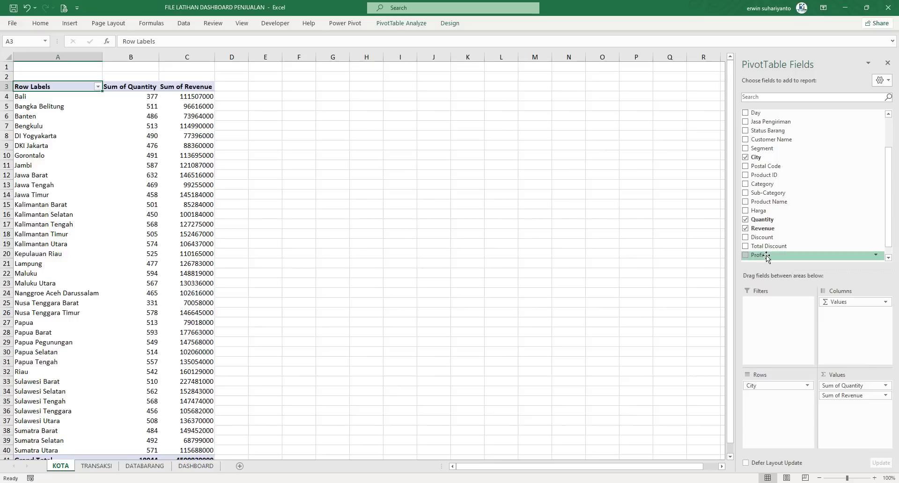
drag(767, 257, 850, 421)
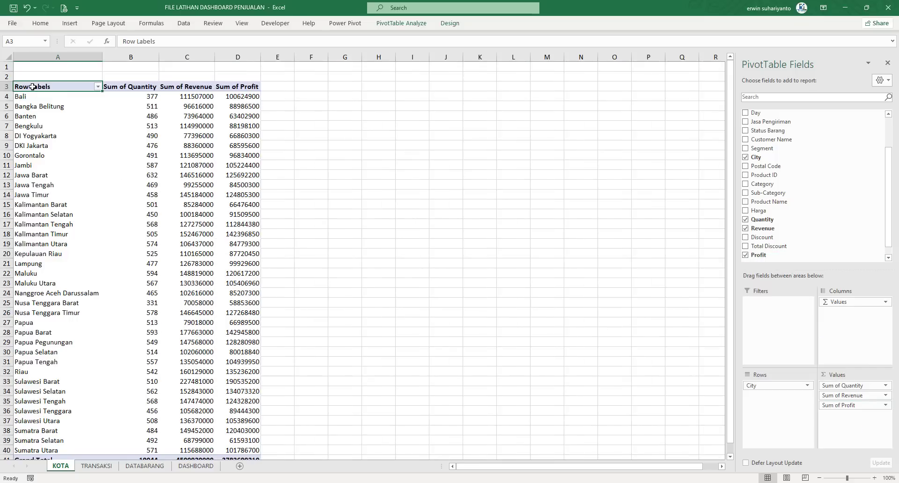
Copy the KOTA PivotTable range A3:D40, without the grand total, and paste it as linked cells starting at F3.
drag(32, 87, 231, 425)
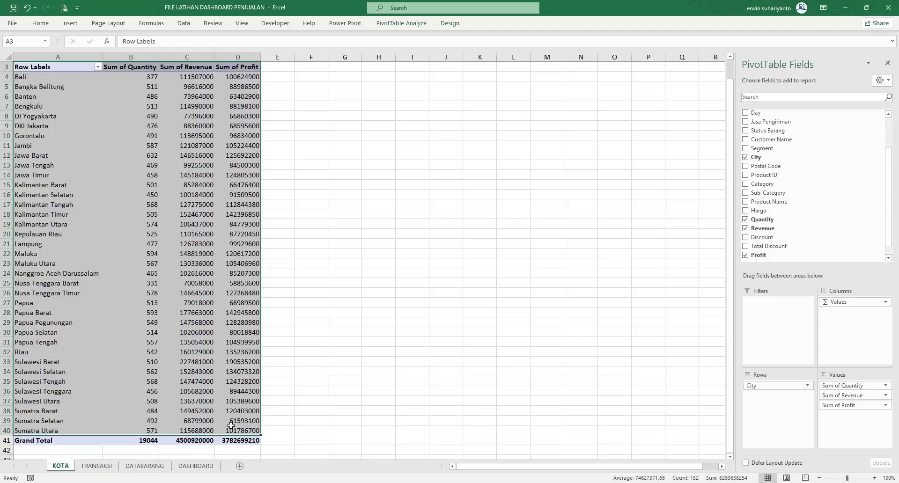
right_click(80, 257)
click(92, 263)
scroll(383, 129, up, 1)
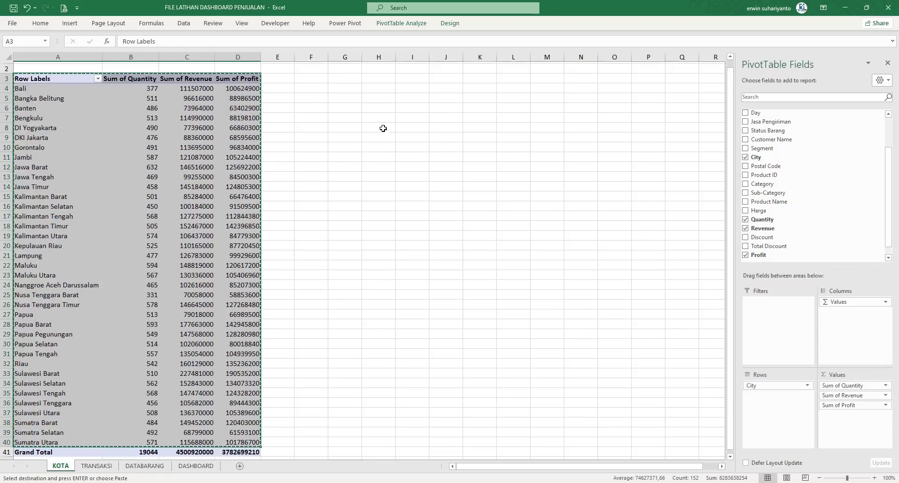
scroll(383, 128, up, 1)
right_click(305, 88)
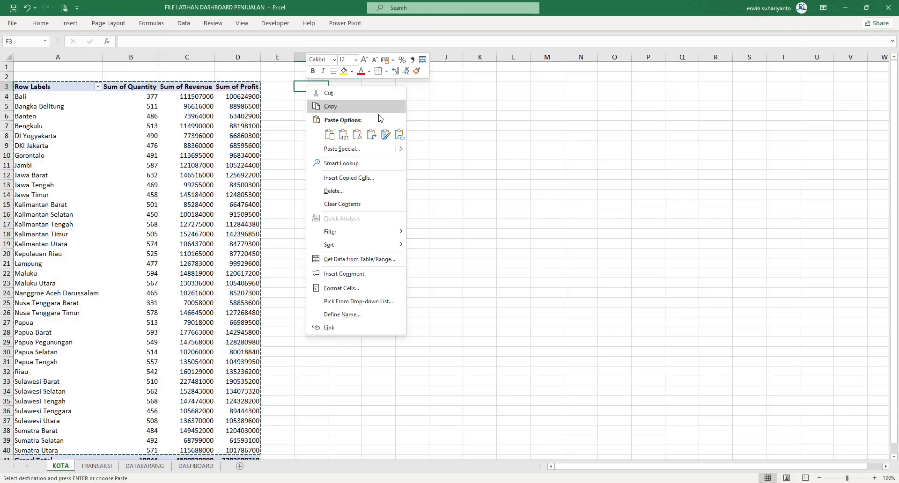
click(400, 135)
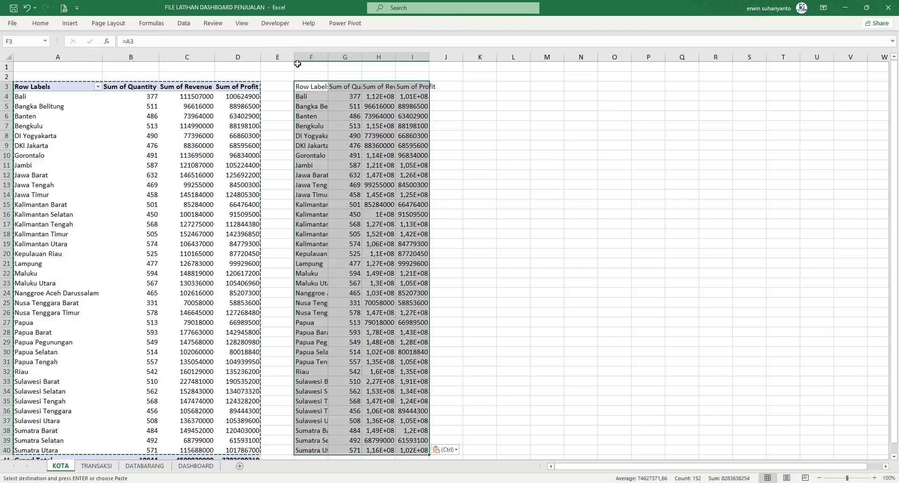
Auto-fit the widths of columns F to I to the linked table's contents.
drag(300, 58, 430, 60)
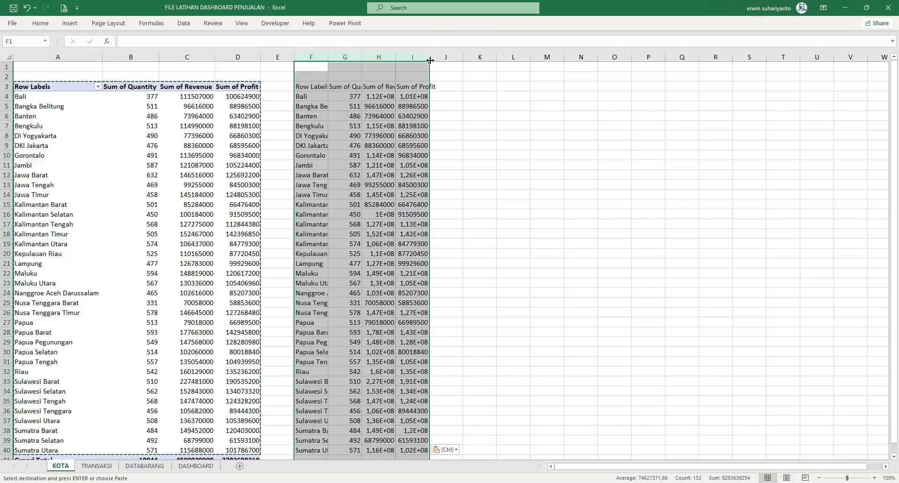
double_click(430, 60)
click(463, 237)
Format the linked values in G4:I40 as Number with 0 decimal places and a thousands separator.
drag(410, 97, 515, 433)
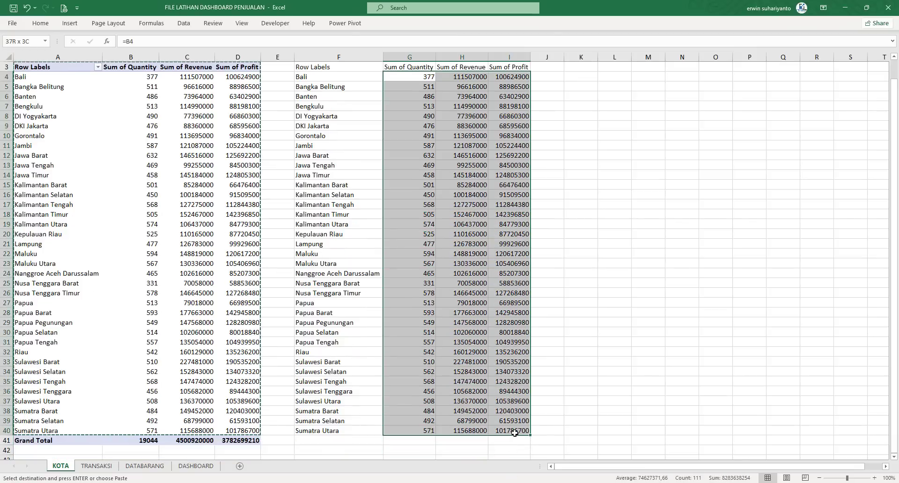
click(41, 23)
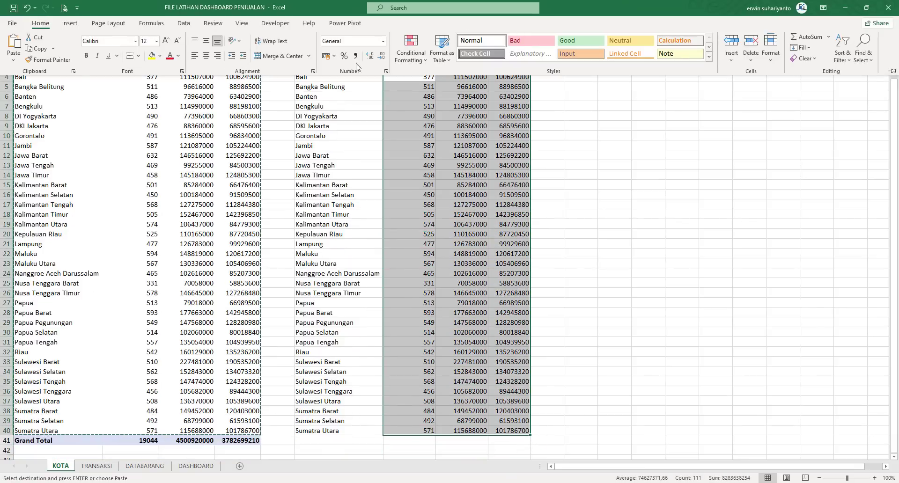
click(386, 71)
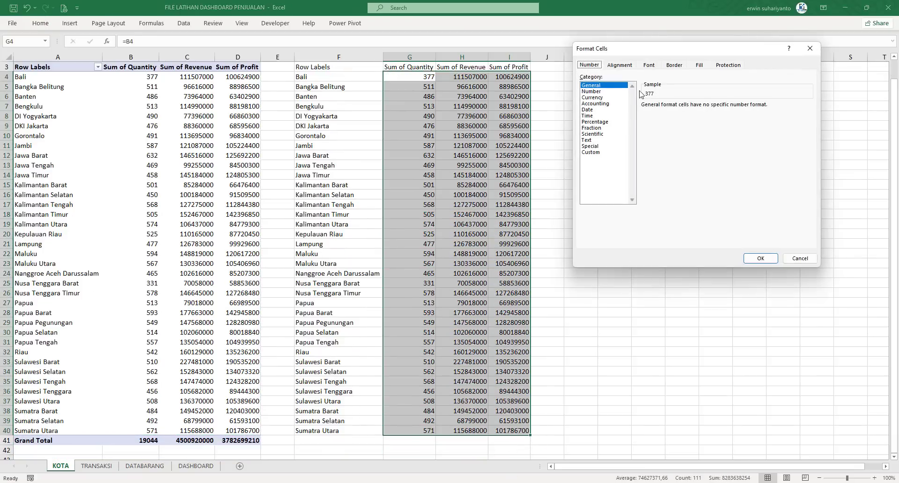
click(592, 92)
click(666, 118)
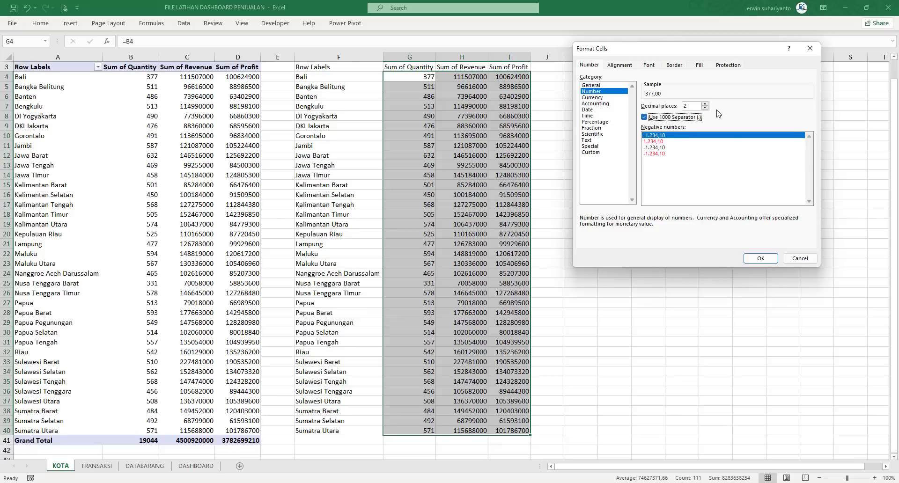
click(705, 108)
click(705, 108)
click(750, 260)
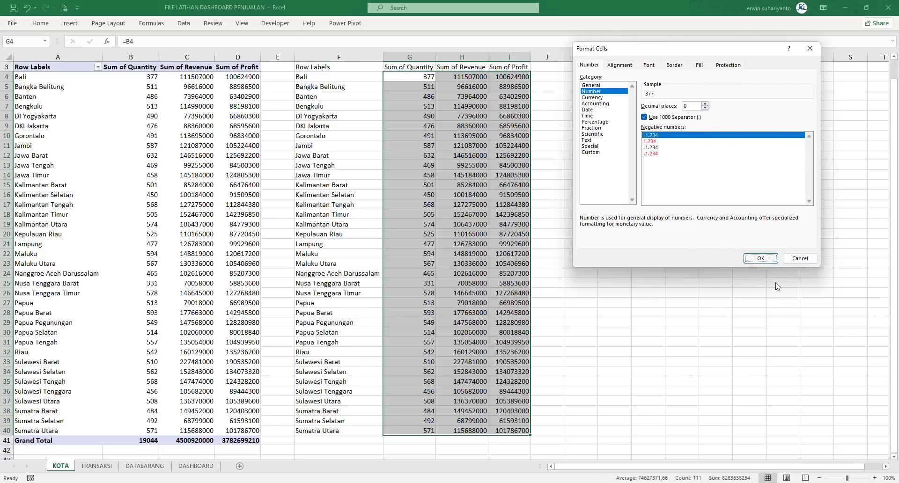
click(761, 258)
click(465, 244)
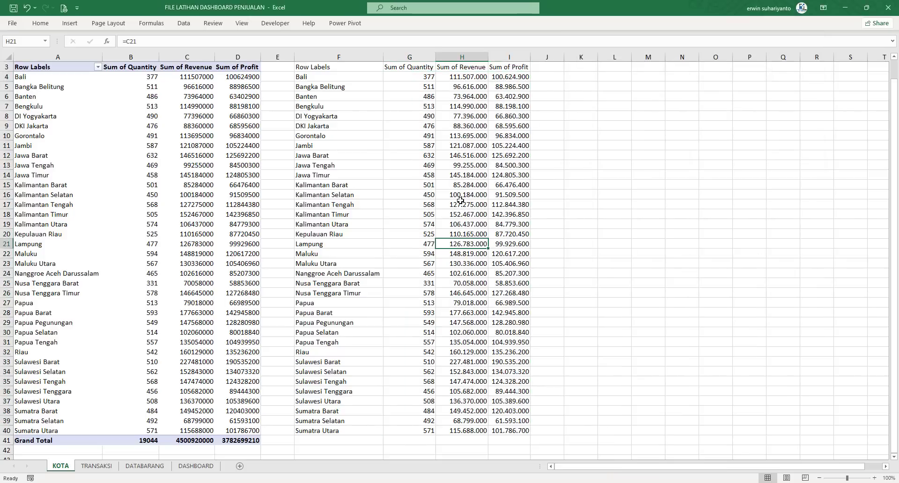
Insert a filled map chart from the city names and quantities in F4:G40, and enlarge it slightly.
scroll(428, 196, up, 1)
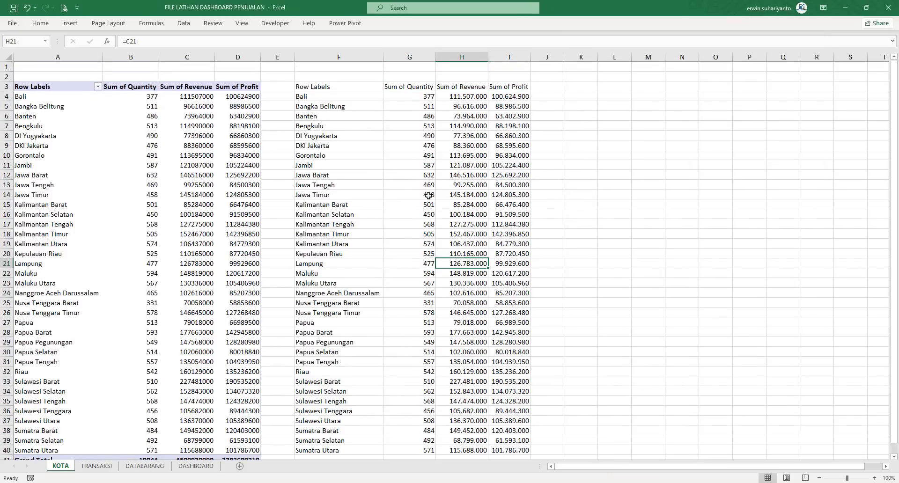
drag(312, 95, 412, 452)
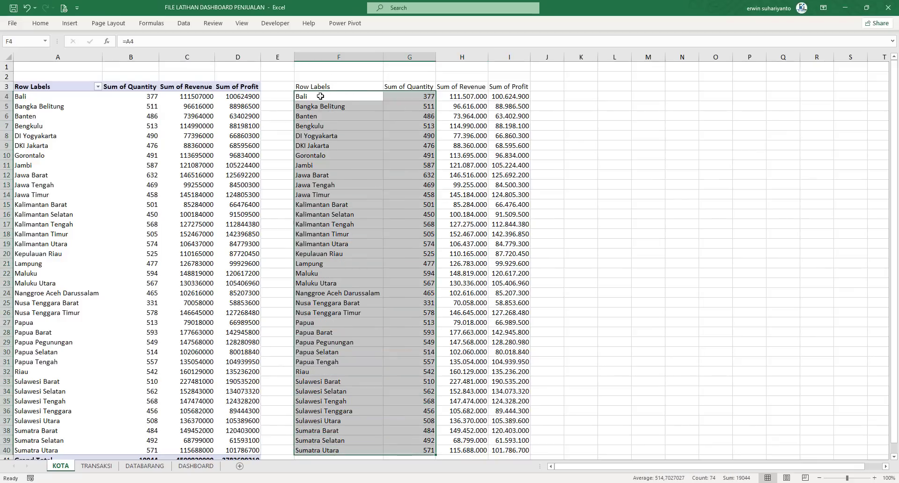
scroll(327, 115, down, 1)
scroll(328, 115, up, 1)
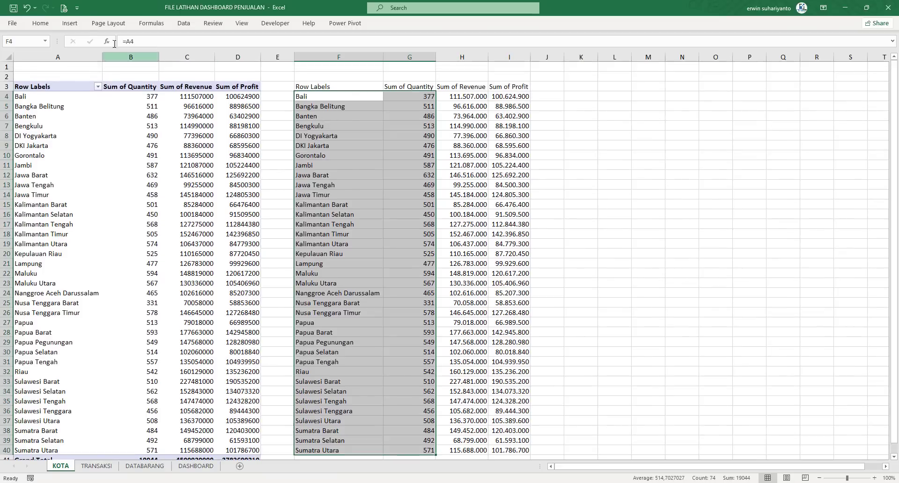
click(71, 24)
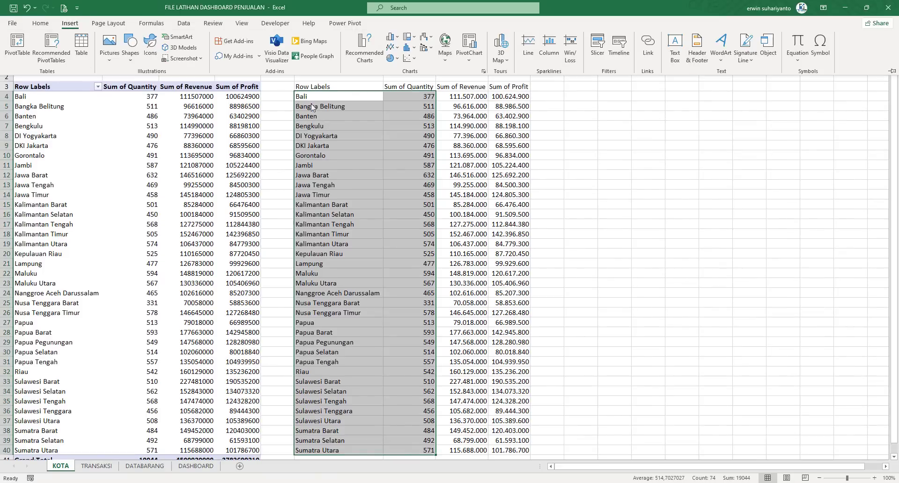
click(446, 55)
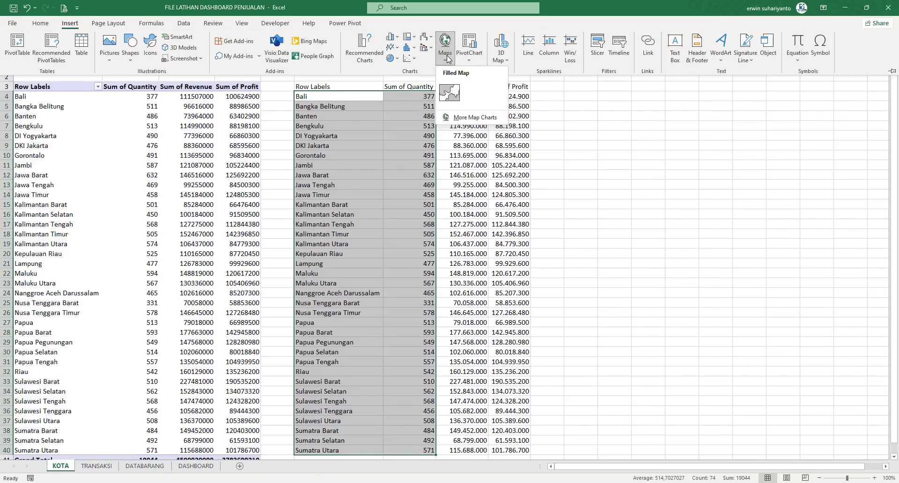
click(449, 92)
drag(392, 190, 323, 148)
drag(492, 286, 505, 292)
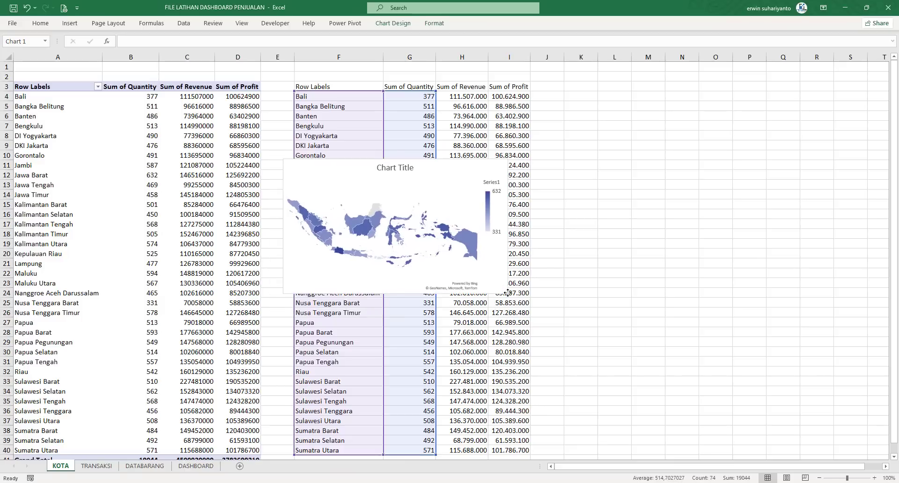
Cut the map chart from the KOTA sheet and paste it onto the DASHBOARD sheet.
right_click(340, 165)
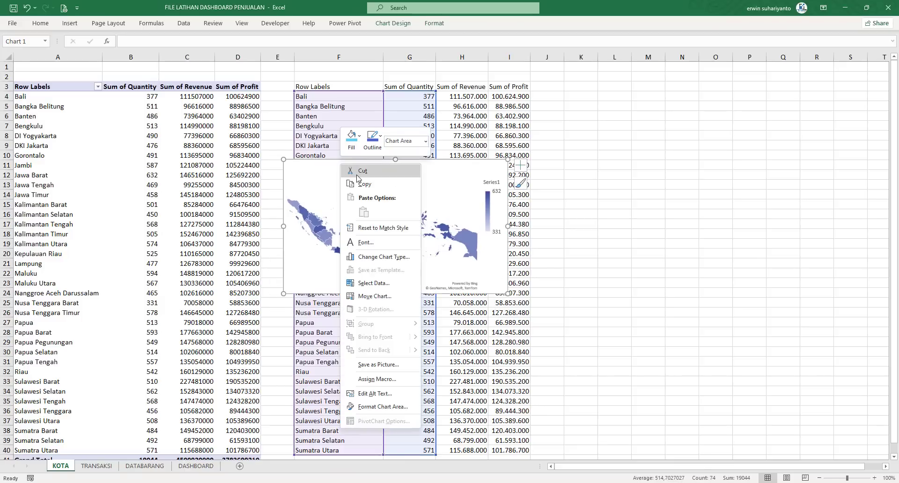
click(355, 176)
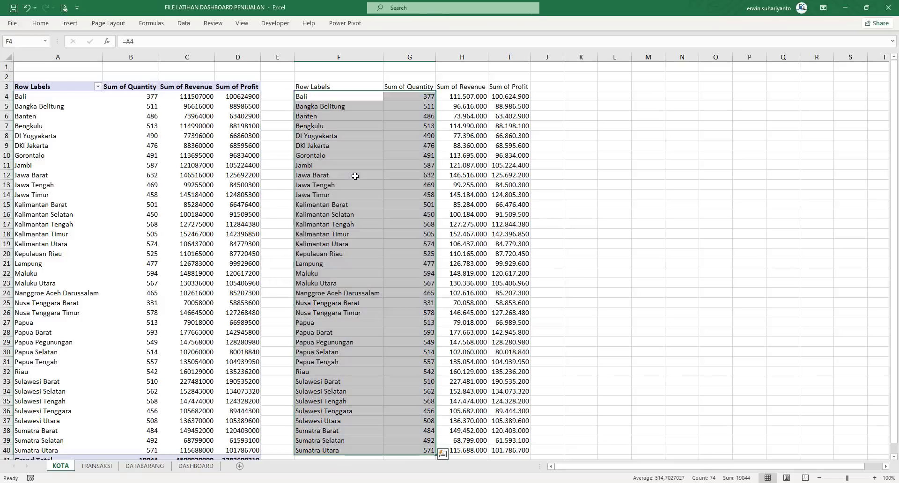
click(196, 466)
scroll(226, 375, down, 3)
scroll(152, 308, up, 3)
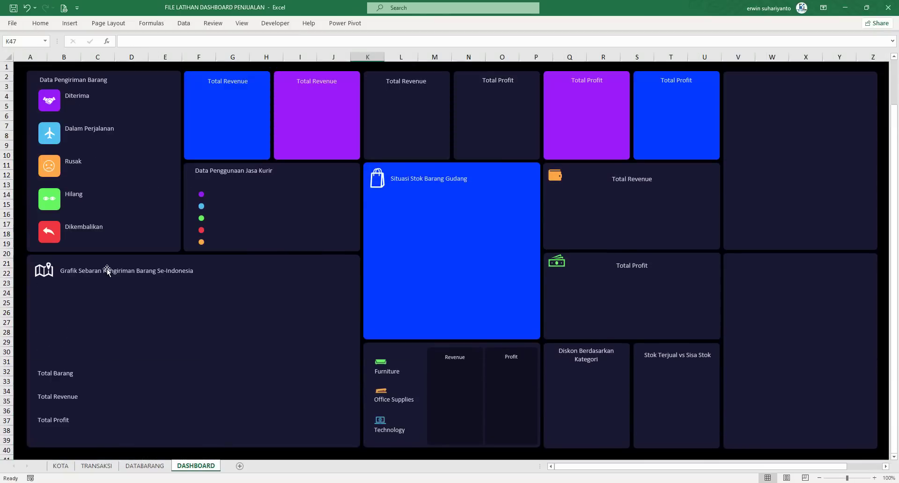
right_click(92, 299)
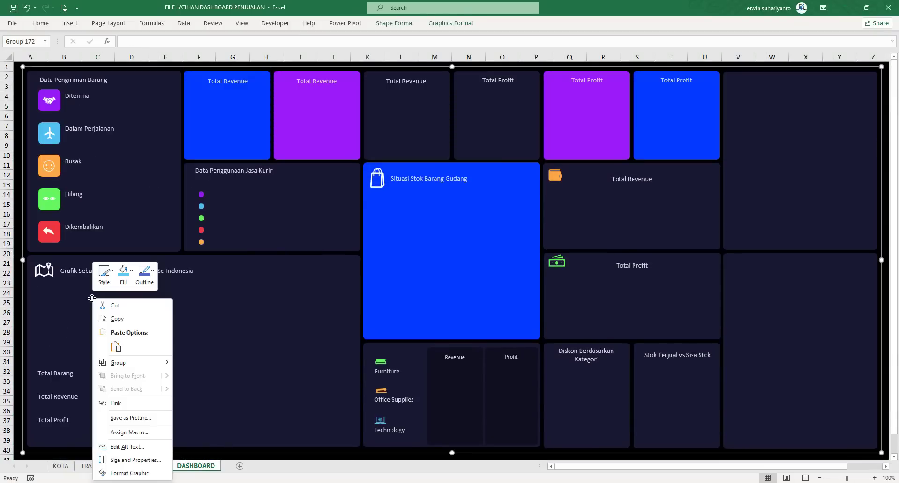
click(110, 347)
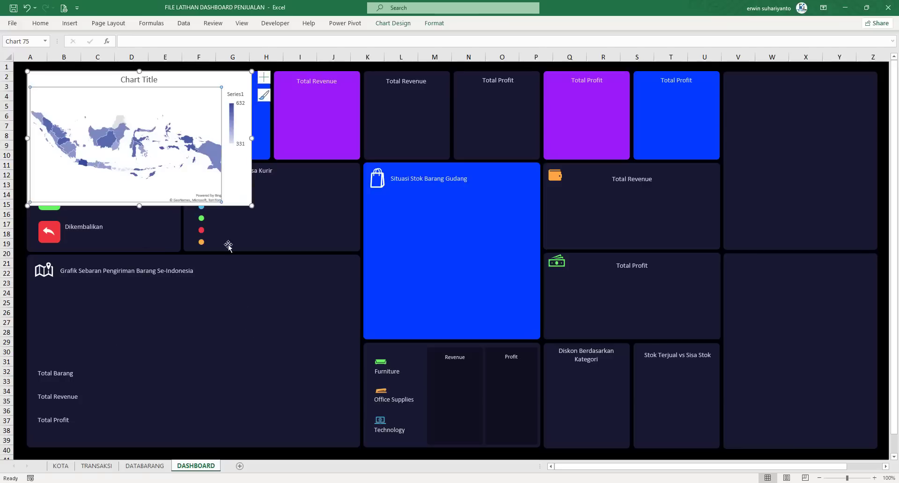
Fit the map chart inside the Grafik Sebaran Pengiriman Barang panel at about 18 × 8.9 cm, and delete its chart title.
click(184, 74)
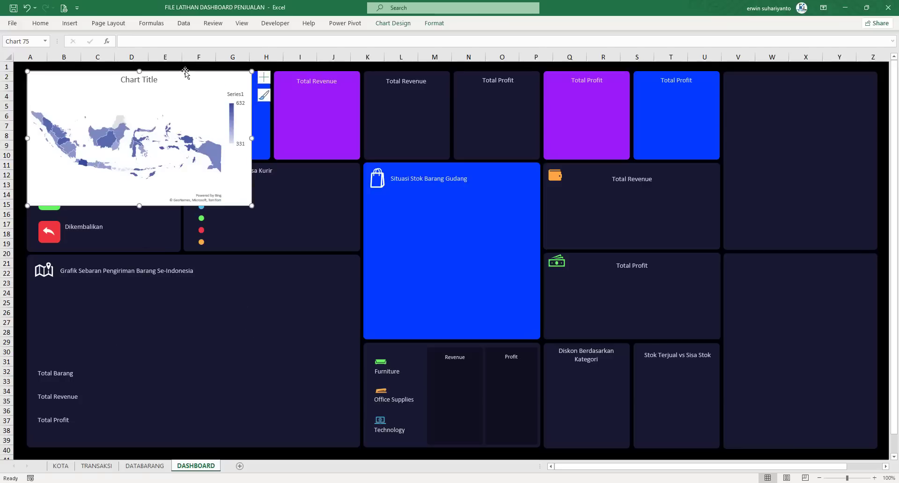
drag(185, 73, 191, 281)
drag(261, 417, 351, 440)
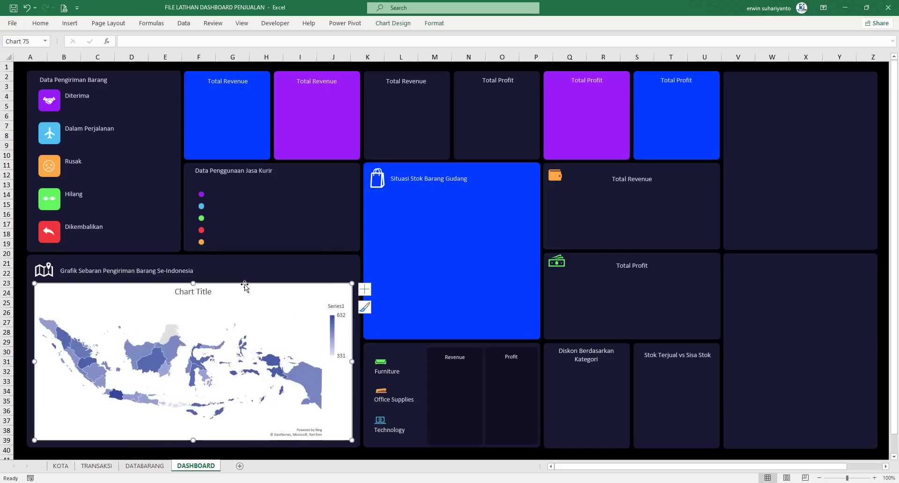
click(208, 293)
key(Delete)
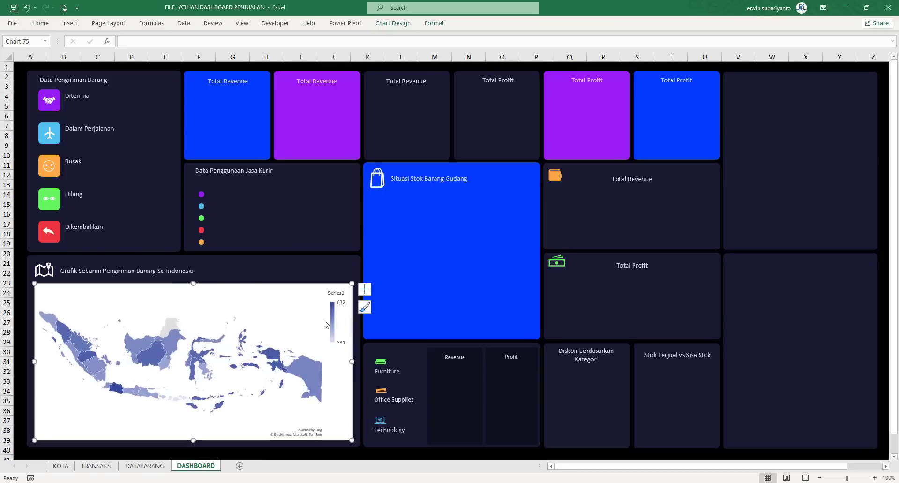
Rename the map chart's data series as Jumlah Barang.
click(366, 290)
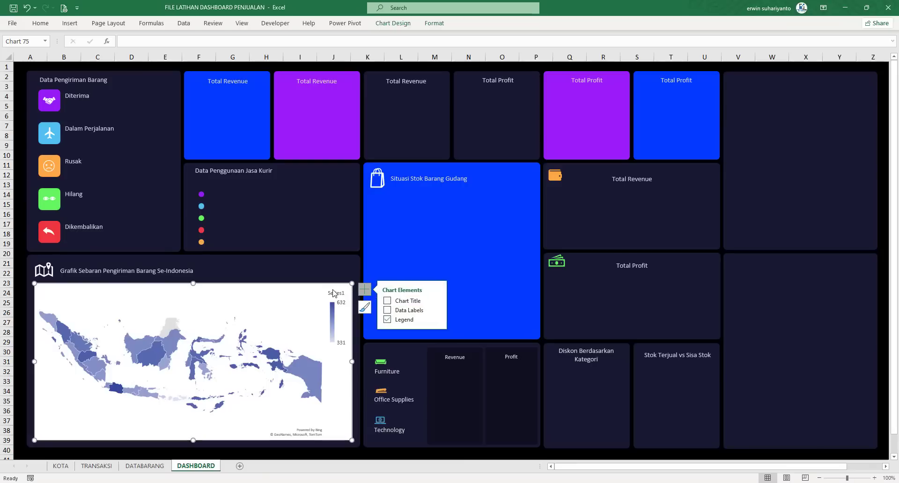
right_click(313, 322)
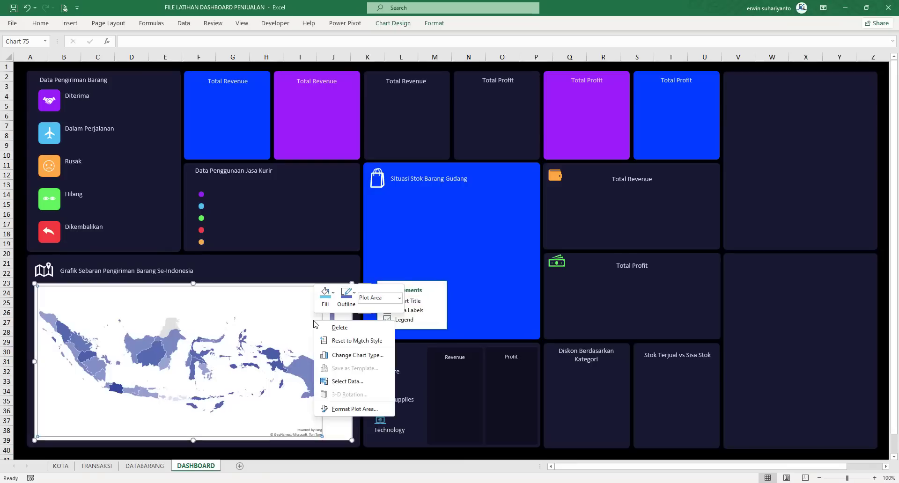
click(347, 381)
click(613, 181)
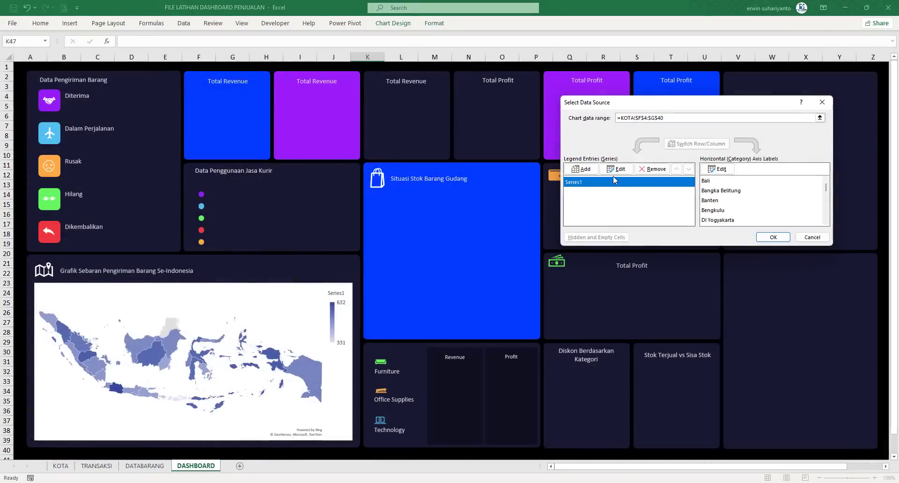
click(617, 170)
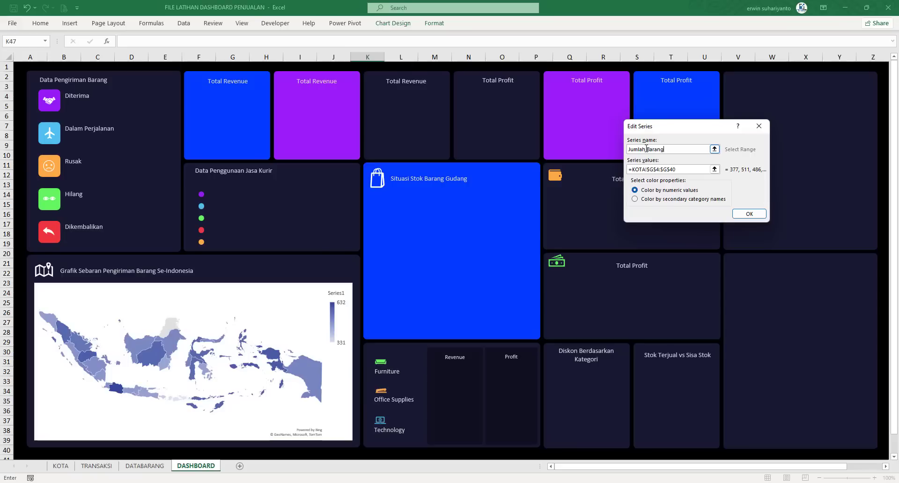
click(749, 214)
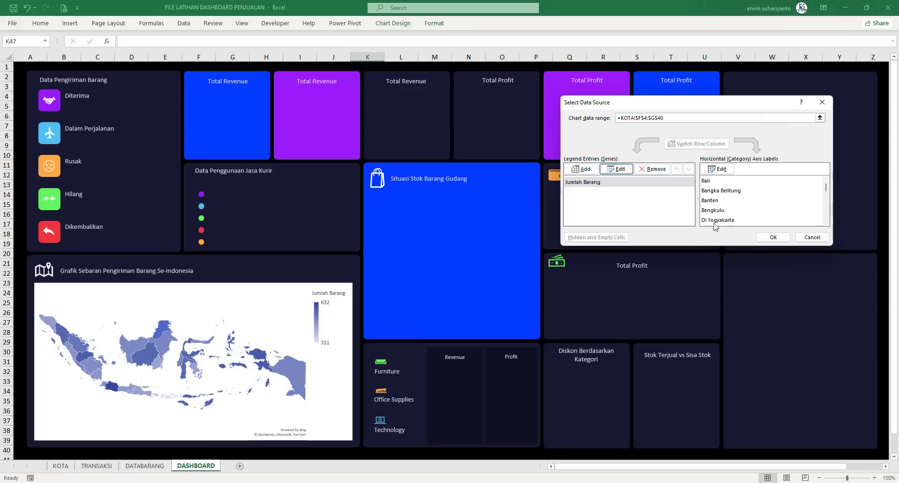
click(773, 238)
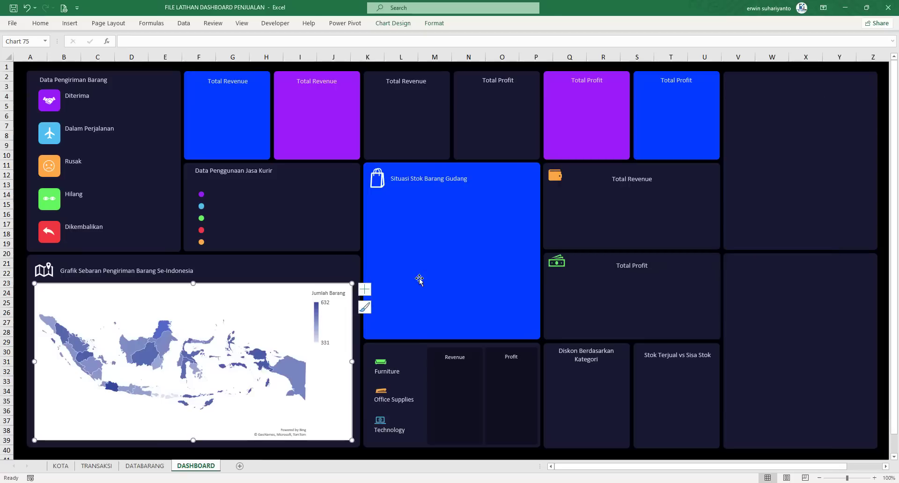
Place the map chart's legend at the bottom of the chart.
click(369, 292)
click(437, 320)
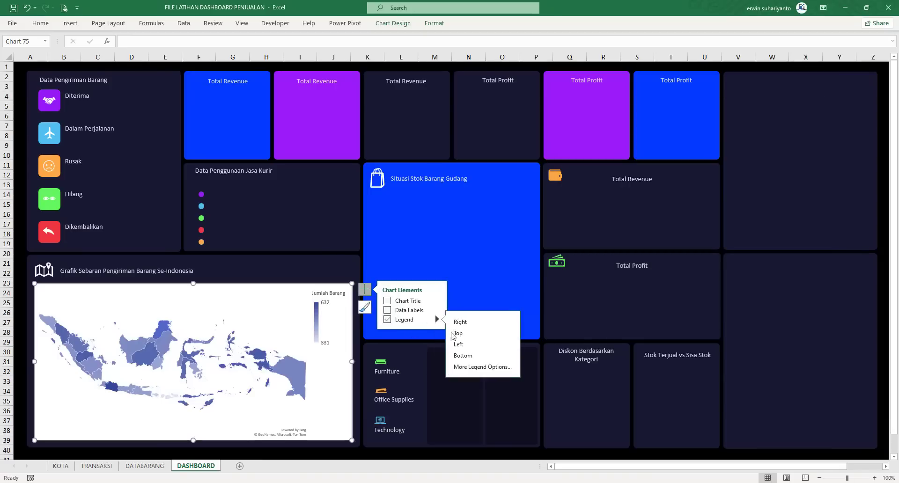
click(462, 356)
scroll(300, 403, down, 3)
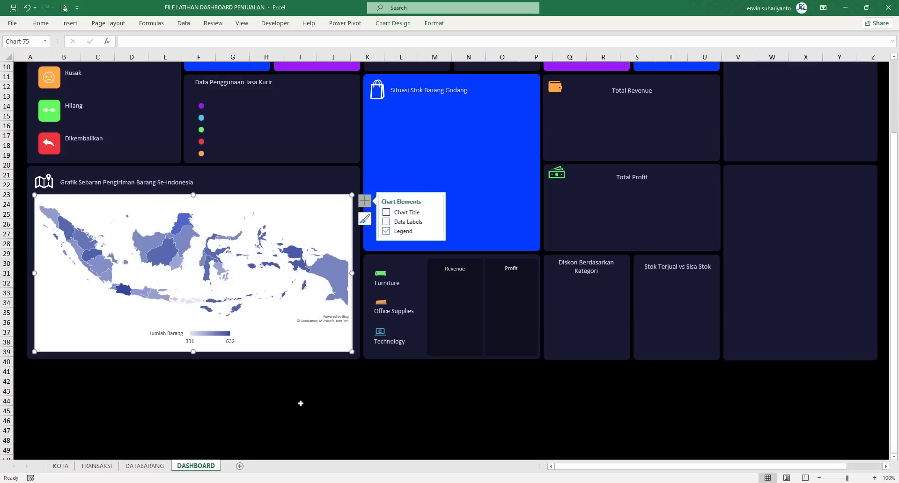
key(Escape)
Remove the fill and outline from the Indonesia map chart.
scroll(240, 331, up, 2)
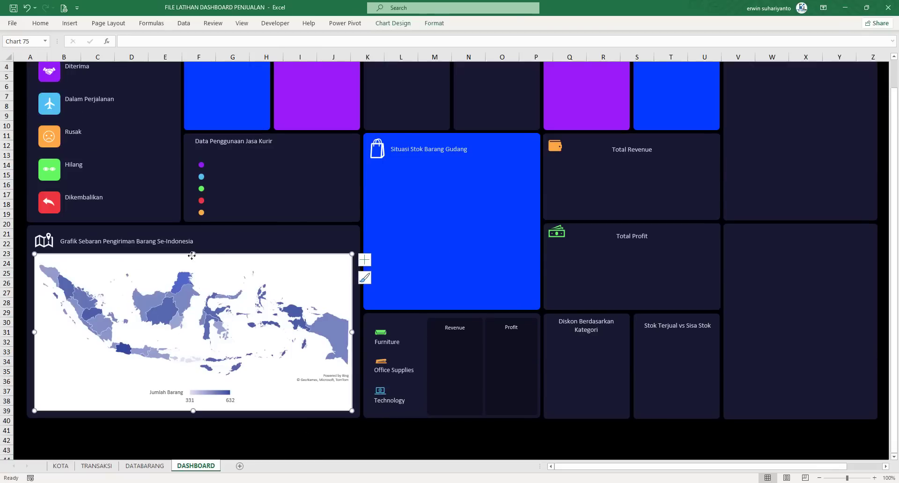
click(434, 23)
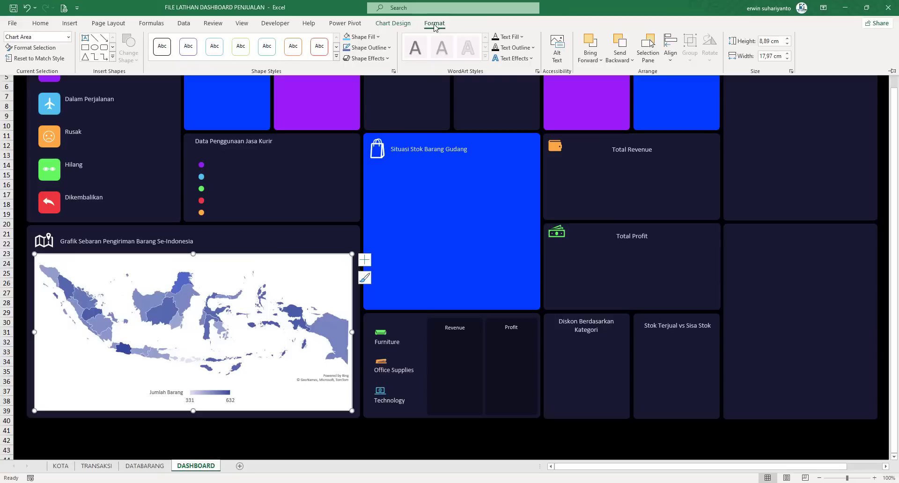
click(375, 37)
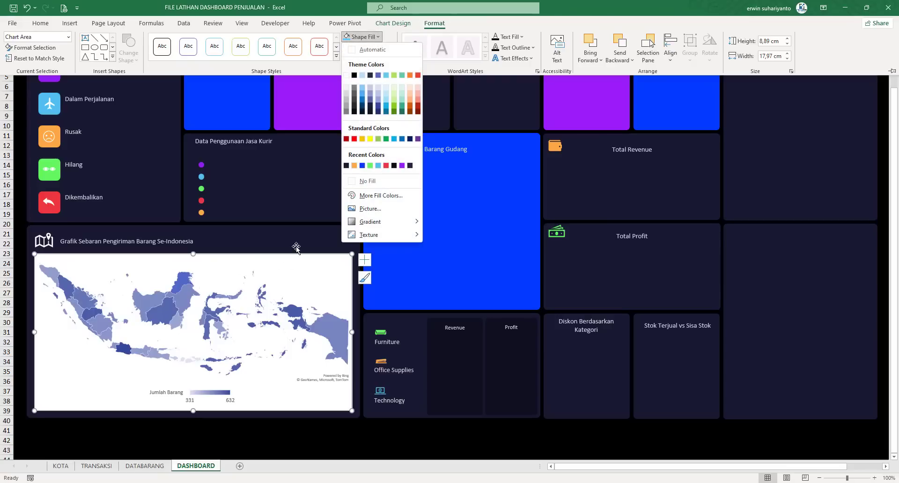
click(367, 181)
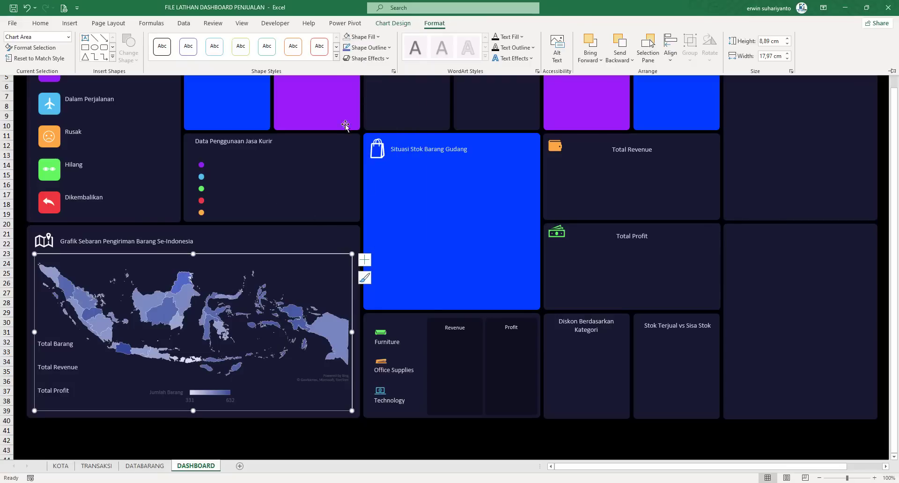
click(368, 47)
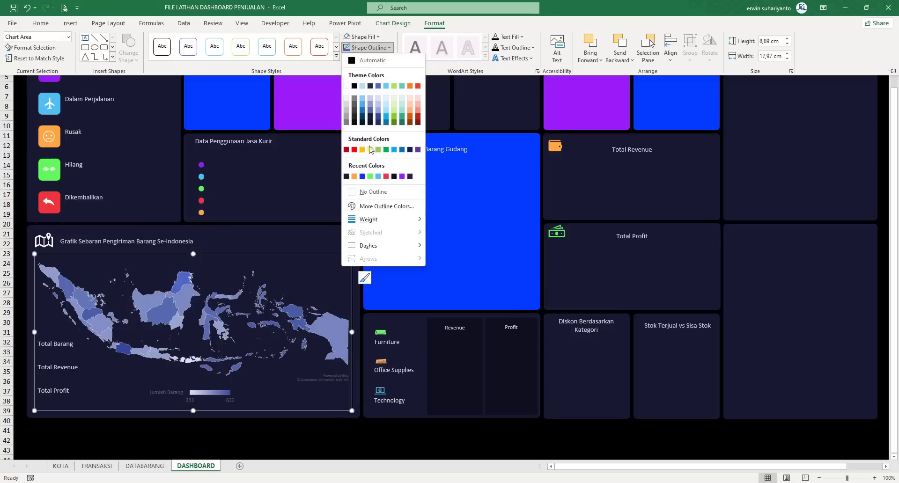
click(373, 192)
click(313, 448)
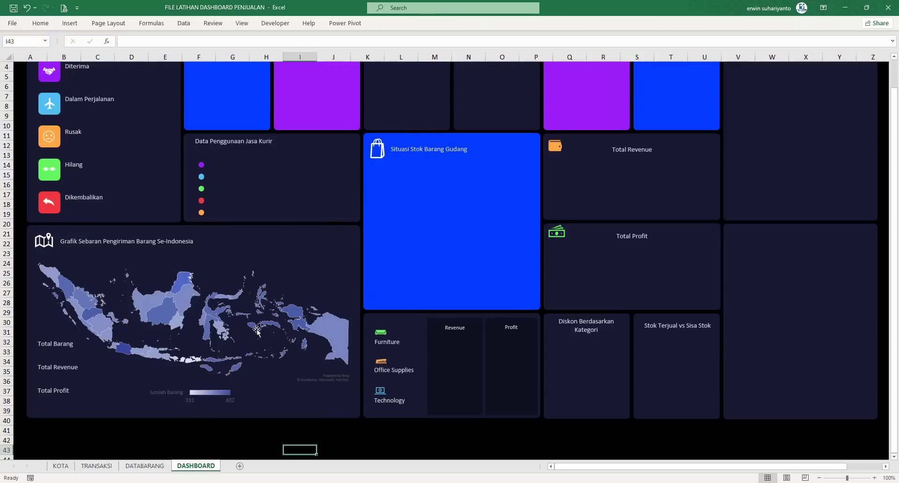
Move the map chart slightly upward in its panel and set its text colour to white.
click(231, 299)
drag(222, 253, 221, 248)
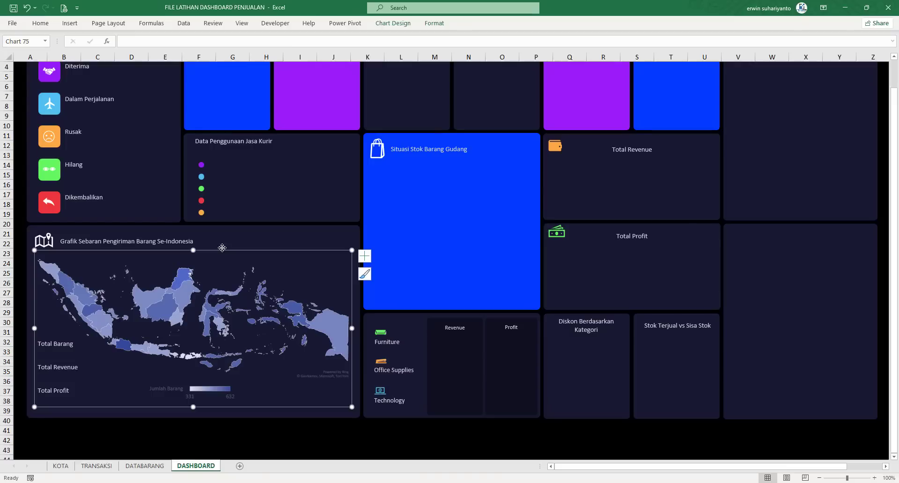
click(227, 445)
click(186, 264)
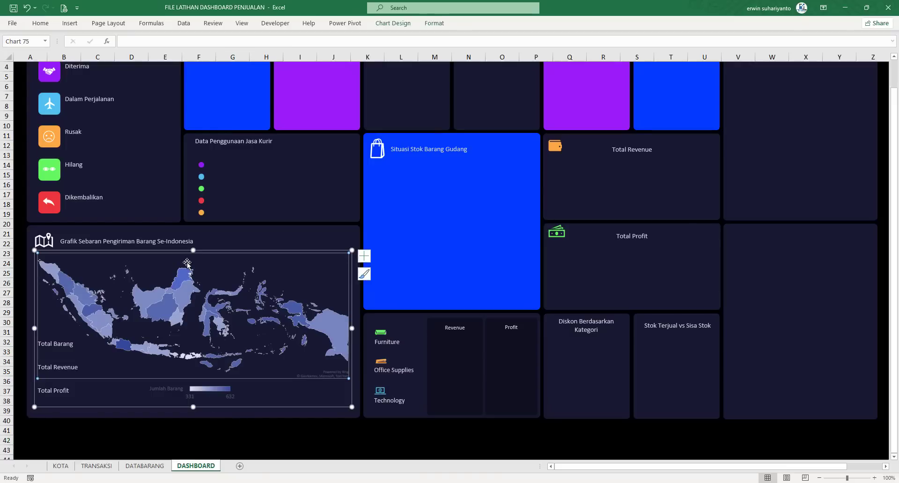
click(49, 25)
click(178, 56)
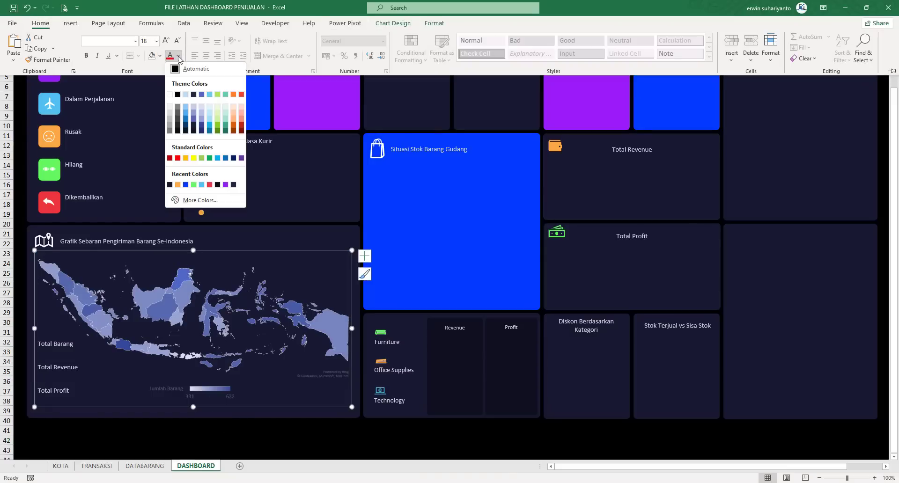
click(170, 95)
click(223, 439)
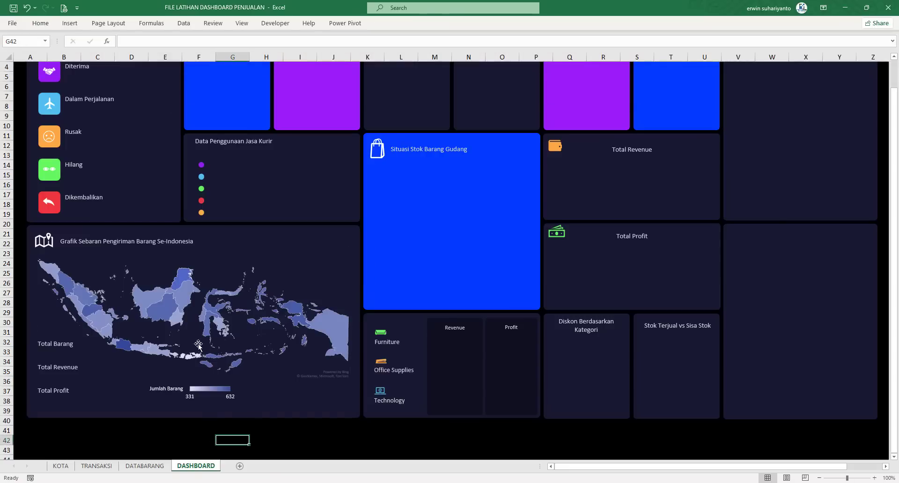
Change the map series colour scale to Diverging (3-color).
right_click(173, 308)
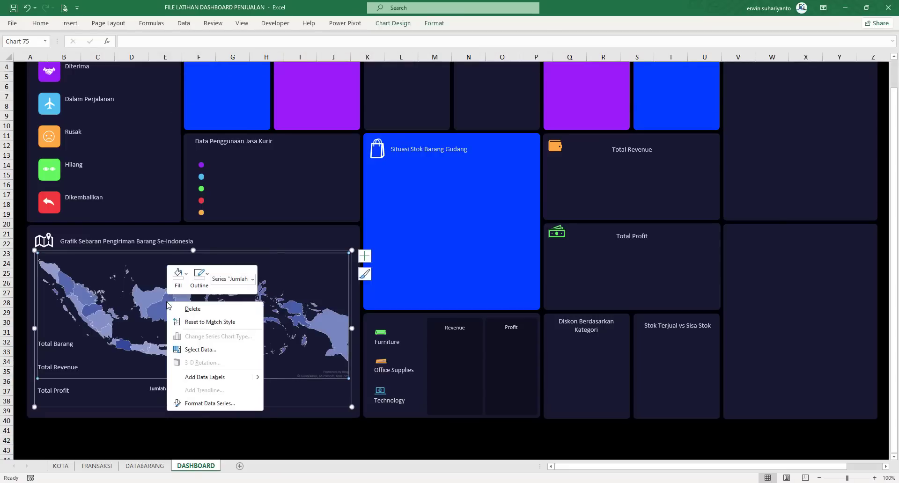
click(215, 403)
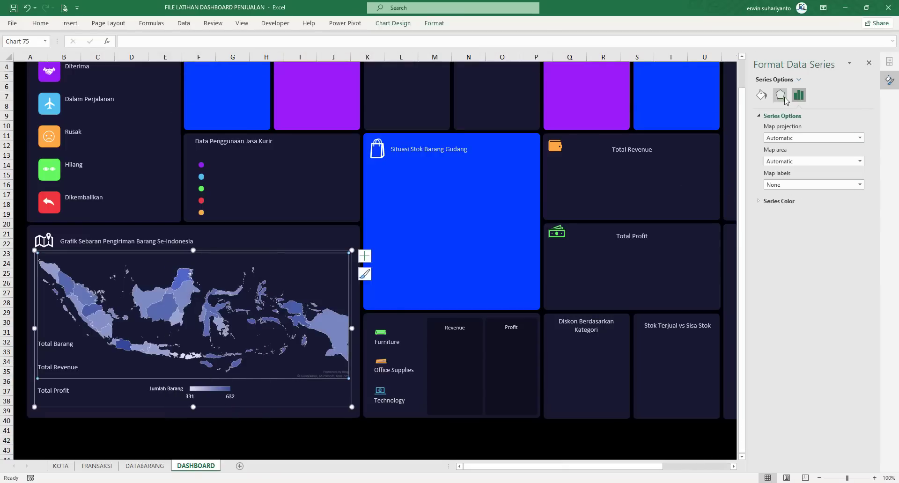
click(786, 201)
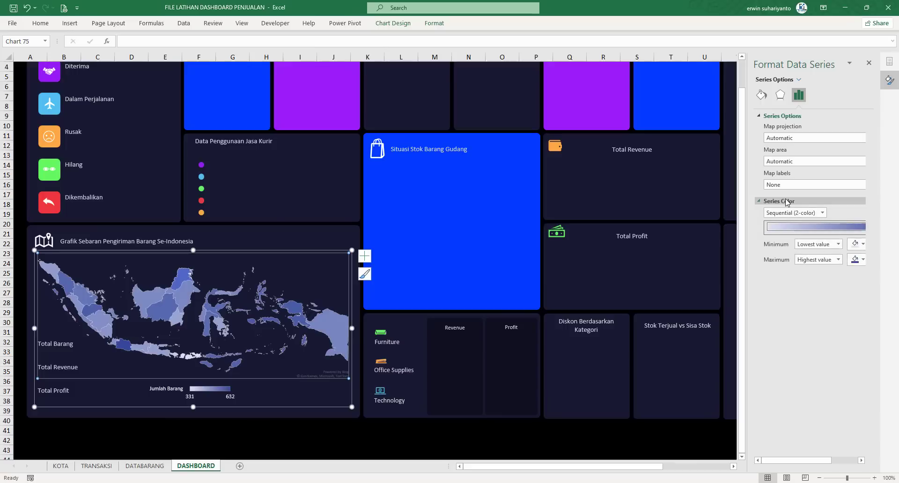
click(821, 213)
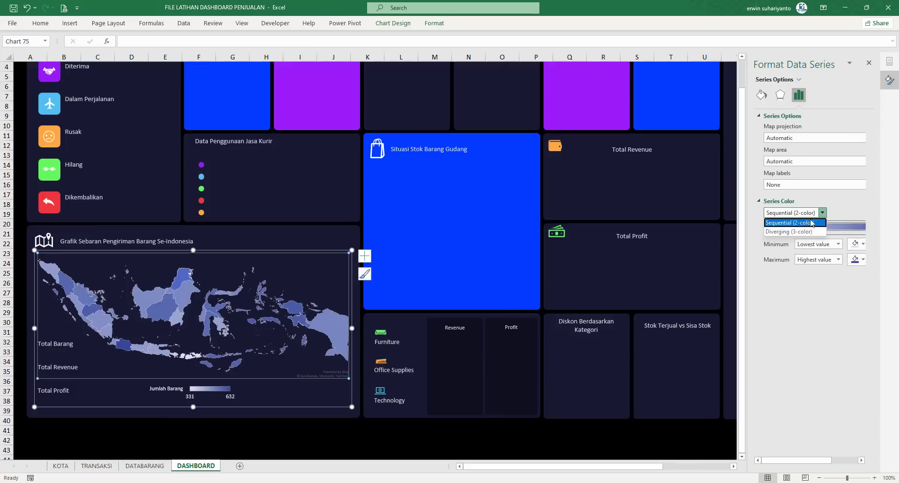
click(790, 231)
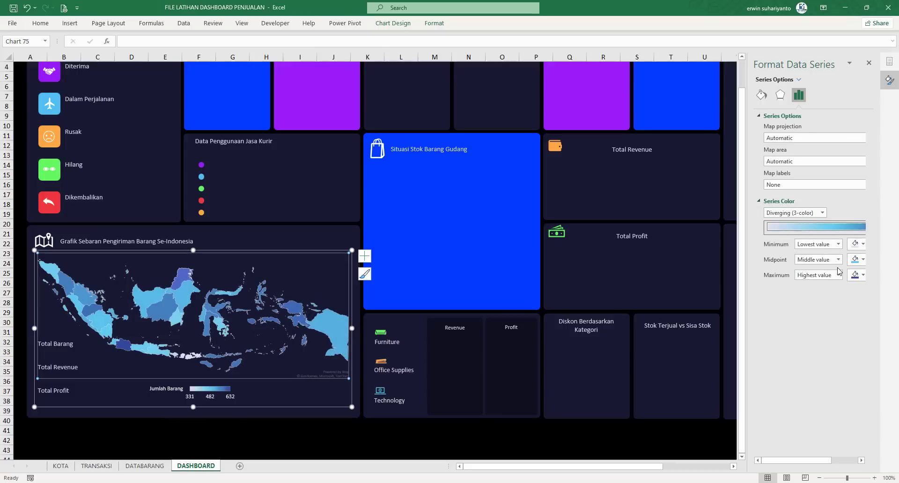
Set the map series' minimum colour to orange and its maximum colour to green, using recently used colours.
click(862, 244)
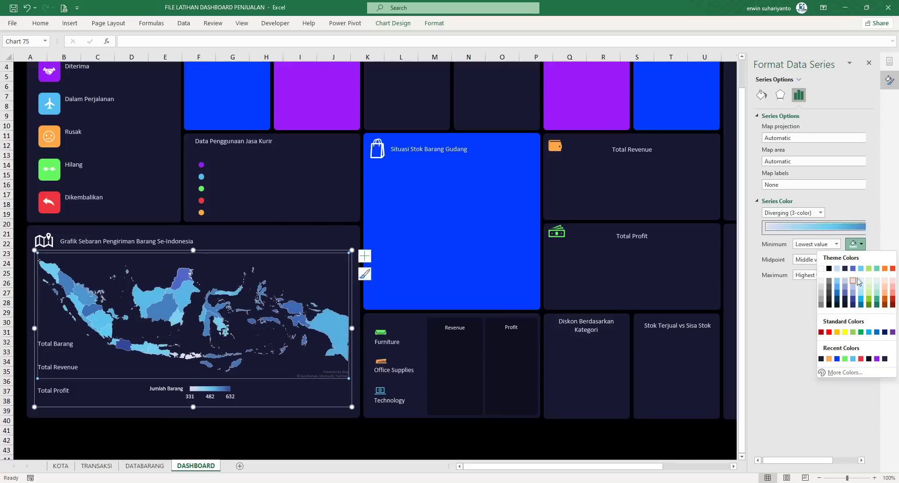
click(829, 359)
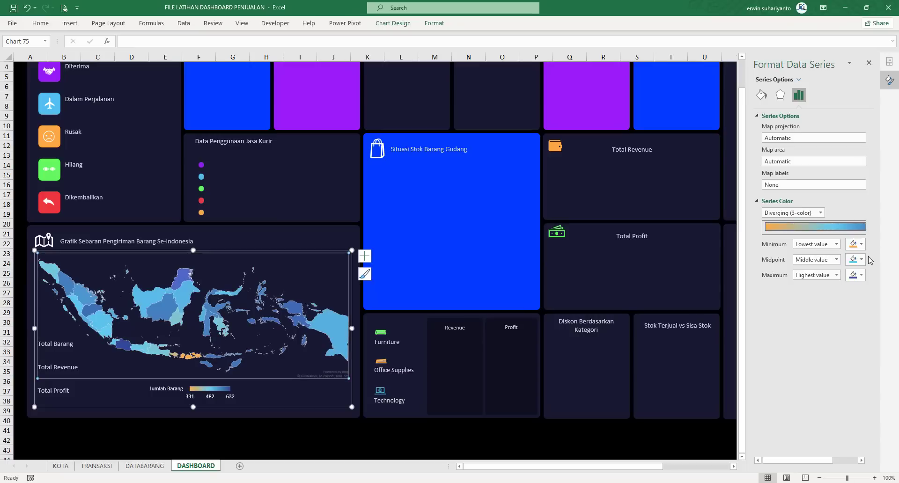
click(859, 275)
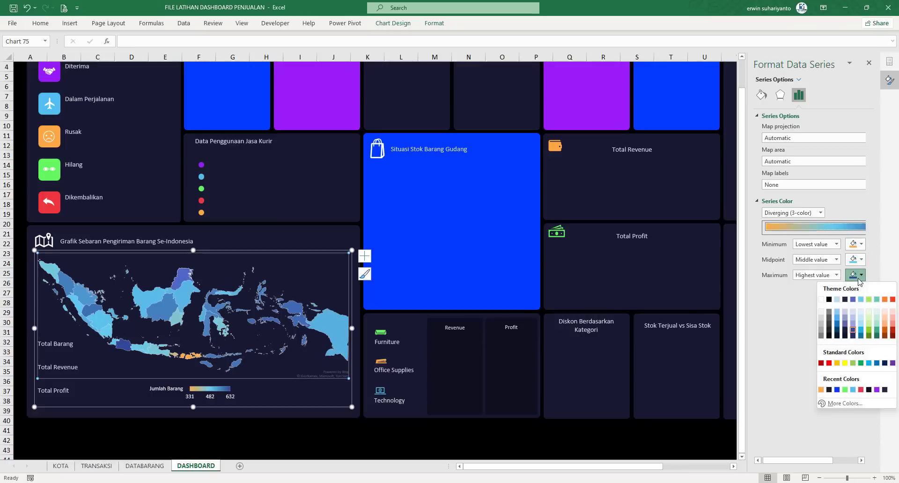
click(846, 391)
click(382, 436)
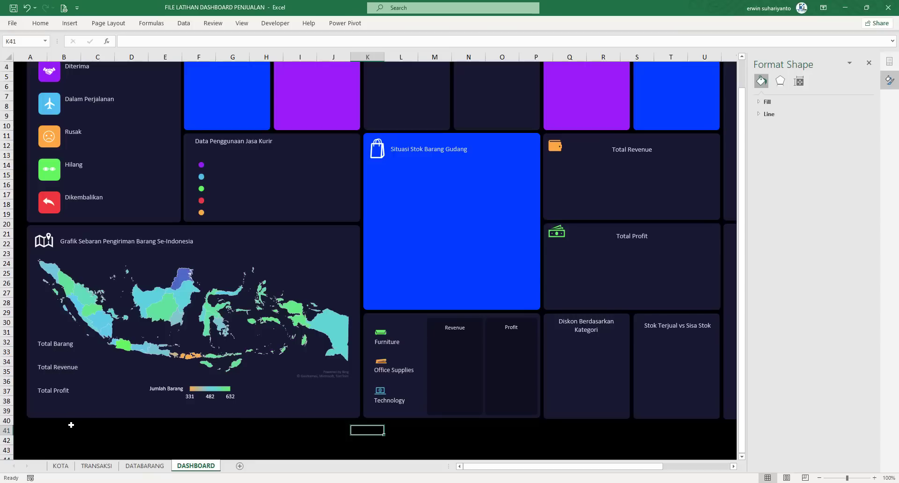
click(232, 430)
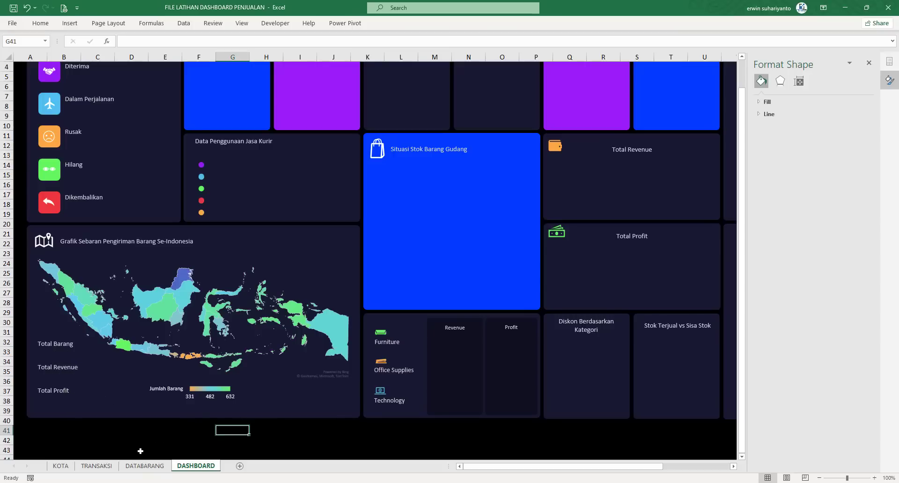
Total the Sum of Quantity values in cell G2 of the KOTA sheet with =SUM(G4:G40).
click(61, 466)
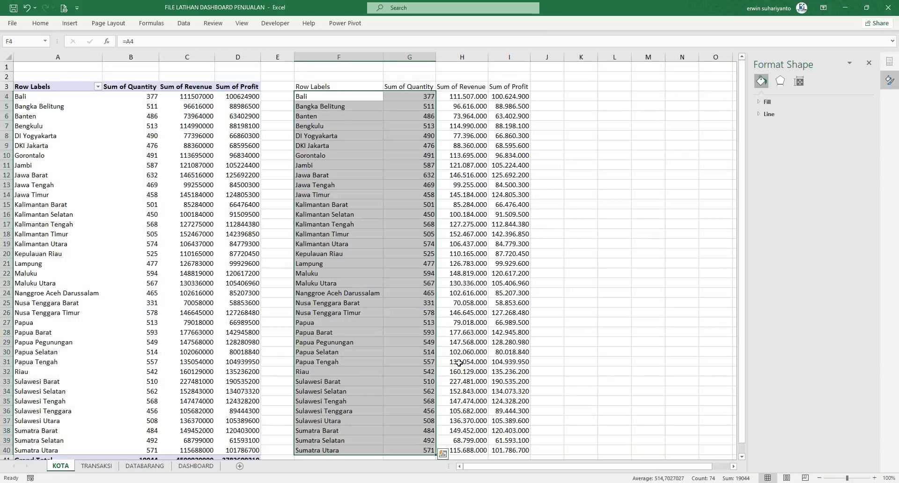
scroll(409, 405, down, 2)
scroll(409, 404, up, 2)
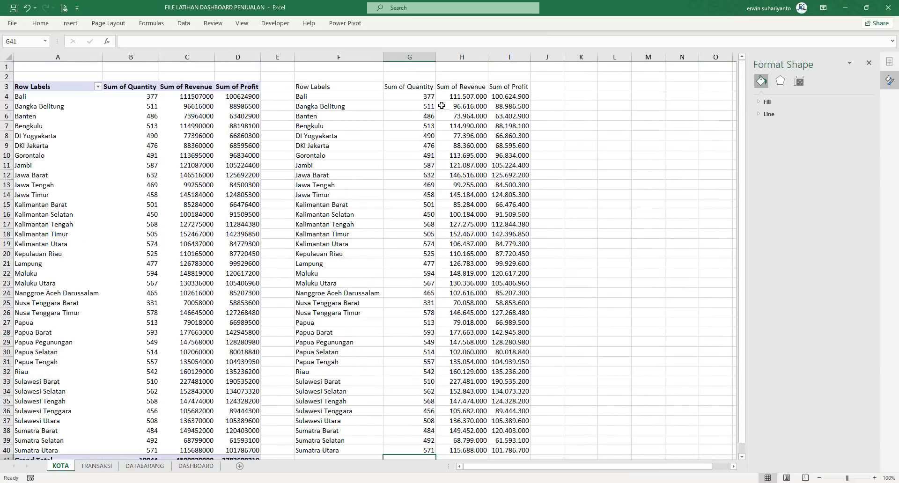
click(421, 75)
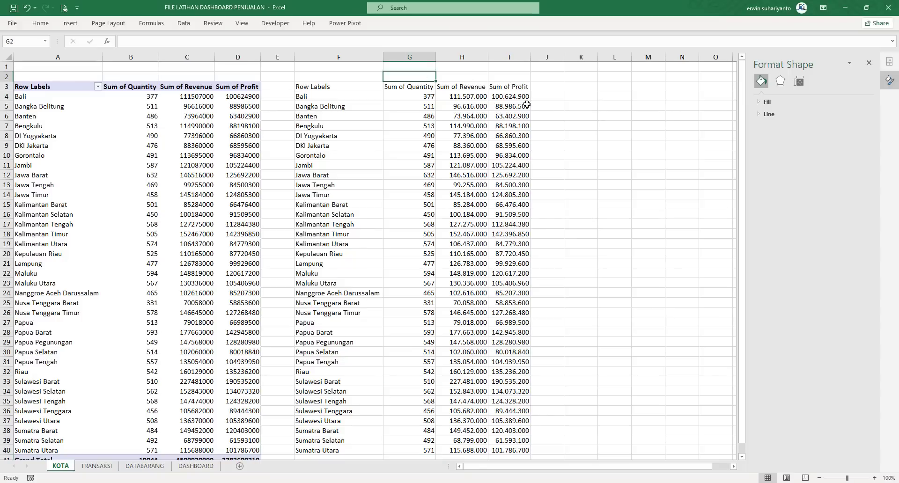
text(=sum()
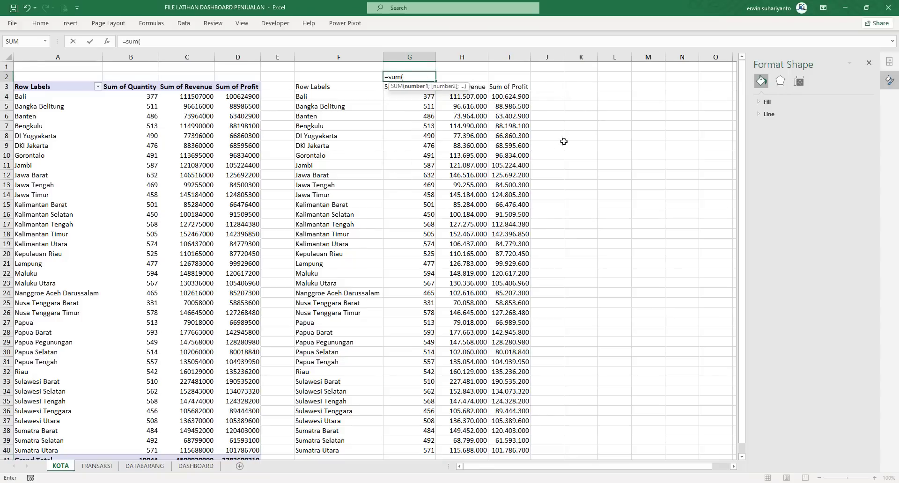
scroll(565, 140, down, 4)
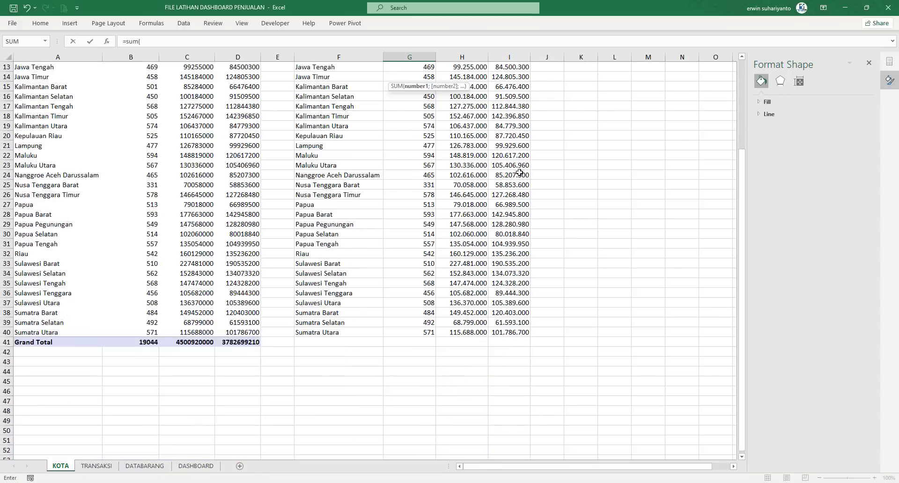
scroll(452, 391, up, 3)
drag(427, 419, 419, 87)
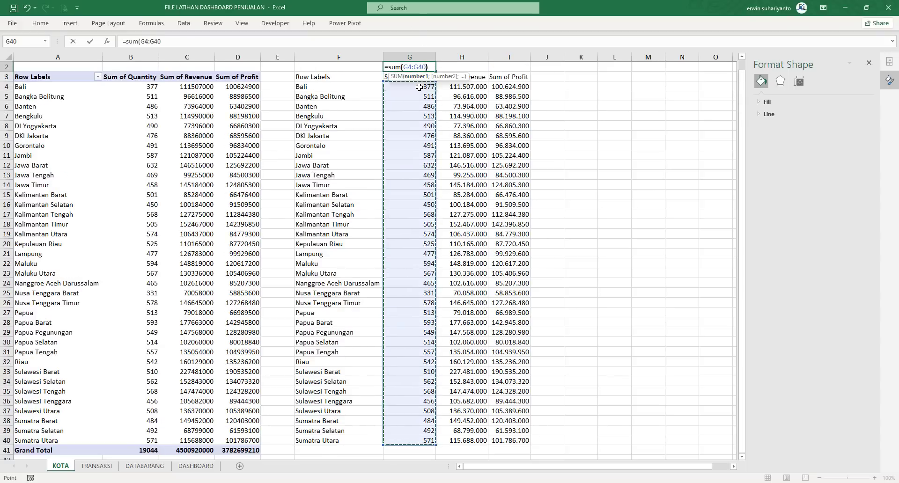
key(Return)
Copy the G2 total formula across to H2:I2 and widen column I to fit its contents.
scroll(435, 98, up, 1)
click(422, 76)
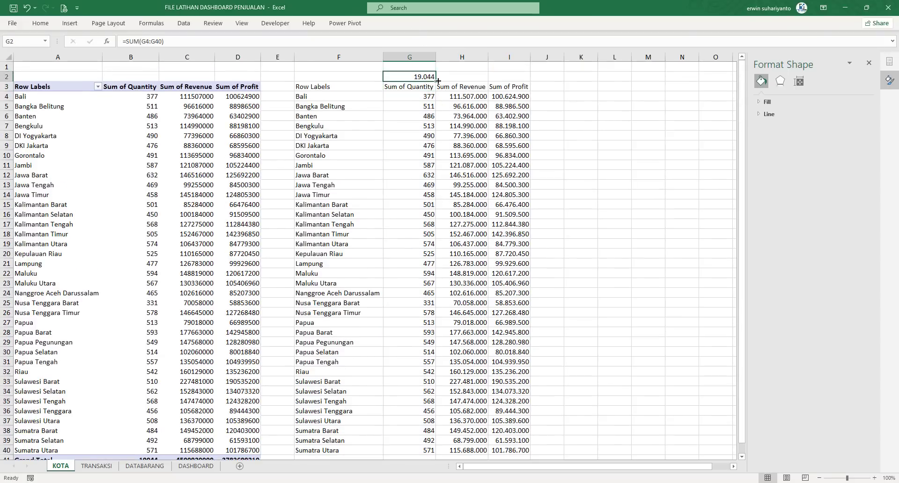
drag(435, 81, 516, 82)
click(580, 96)
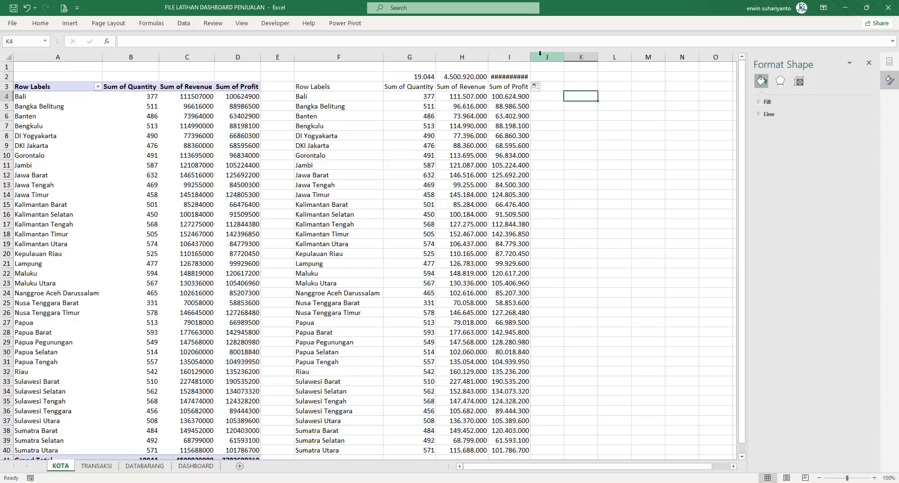
click(561, 77)
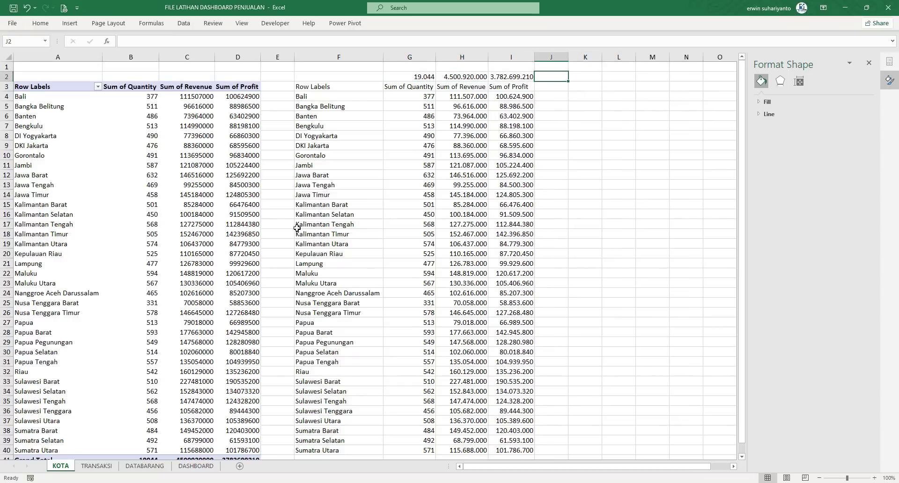
Draw a rounded rectangle across columns G to J inside the Data Penggunaan Jasa Kurir panel on the DASHBOARD sheet.
click(196, 466)
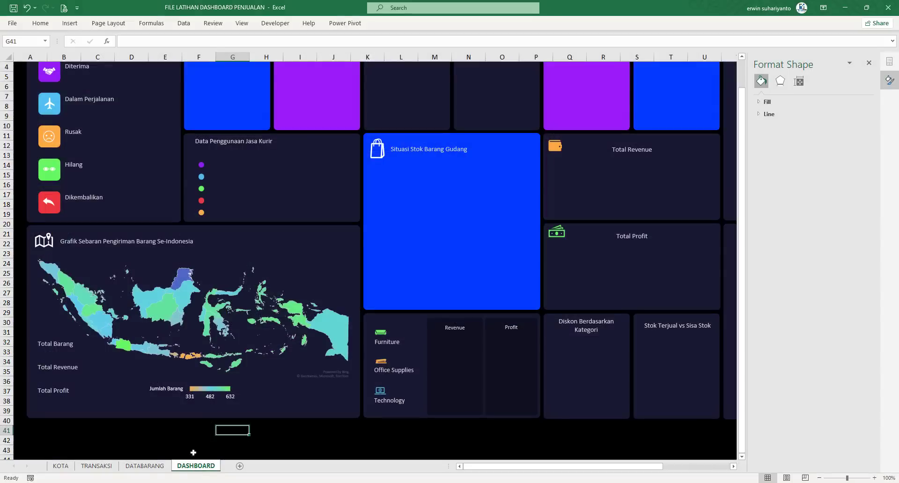
click(70, 23)
click(130, 47)
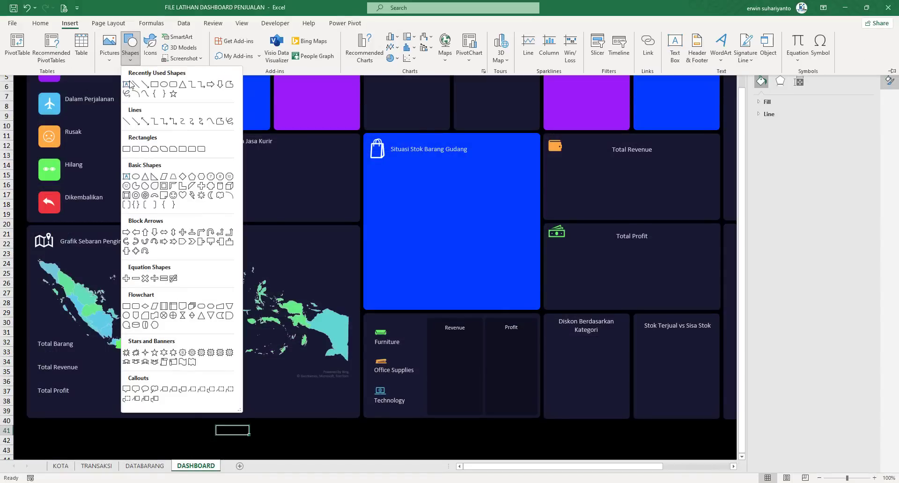
click(164, 85)
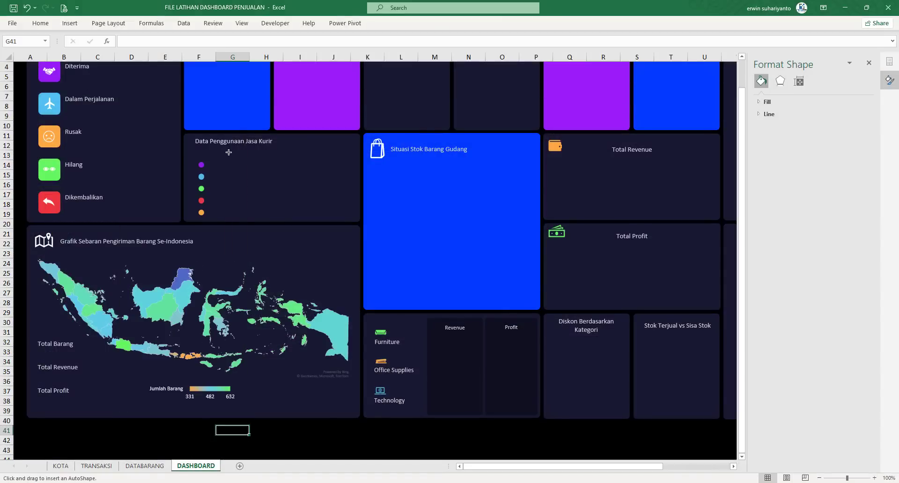
drag(232, 160, 331, 182)
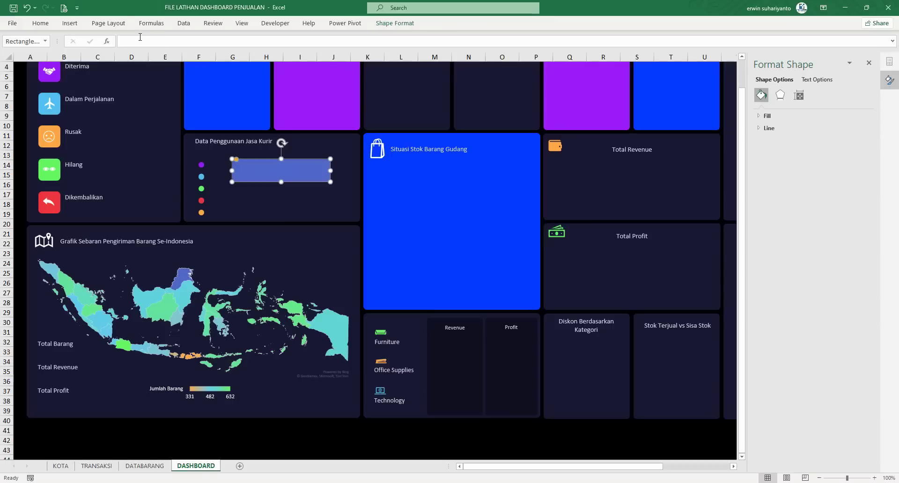
Link the rounded rectangle to KOTA!$G$2, shrink it to about 0.87 by 3.41 cm and move it onto the map panel.
click(137, 39)
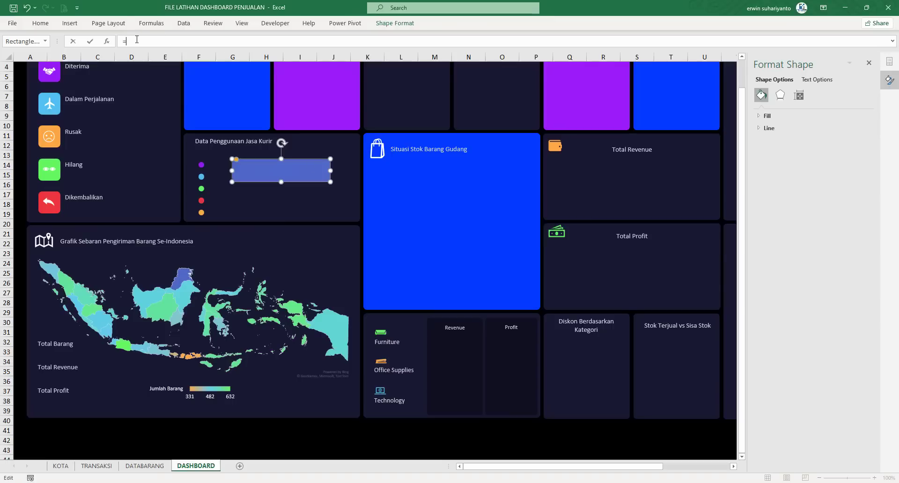
click(61, 466)
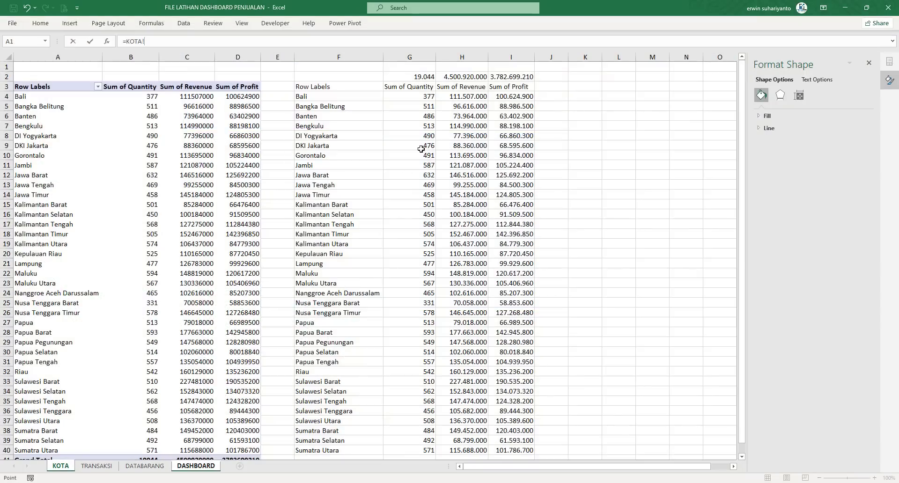
click(422, 78)
key(F4)
key(Return)
drag(317, 179, 220, 349)
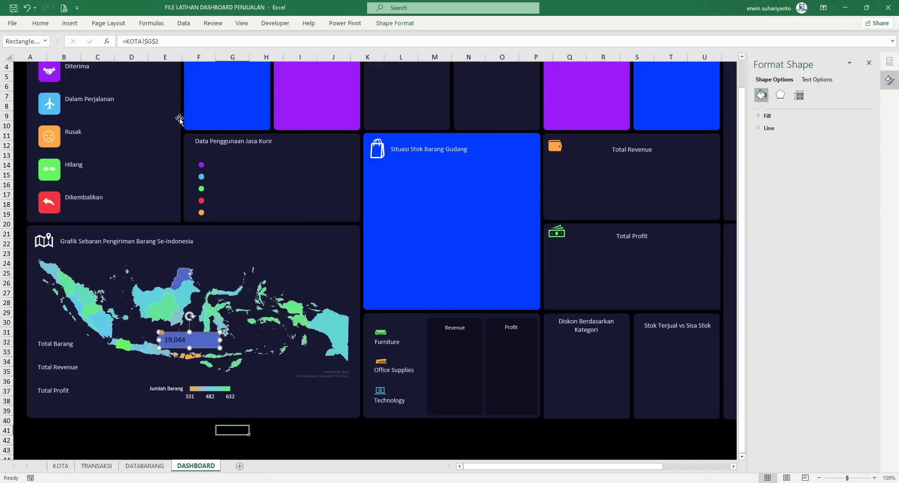
Format the linked quantity total's text in white Bahnschrift Condensed.
click(40, 23)
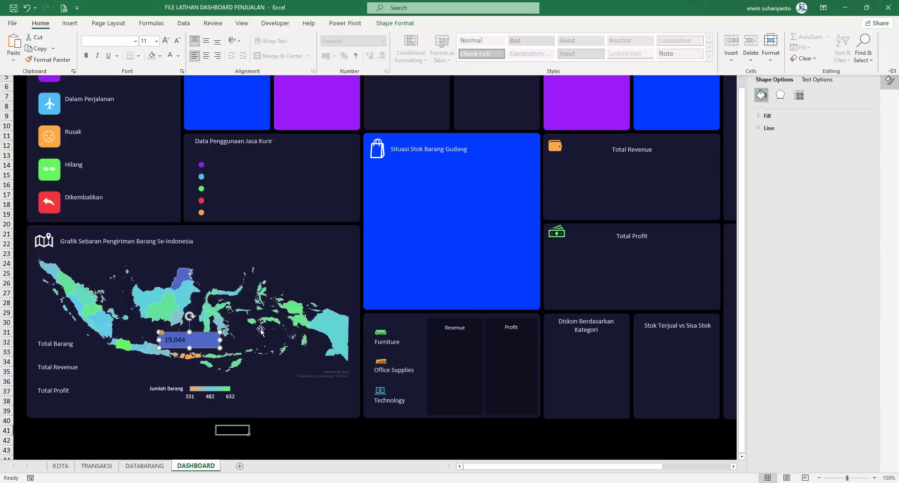
click(208, 342)
click(208, 342)
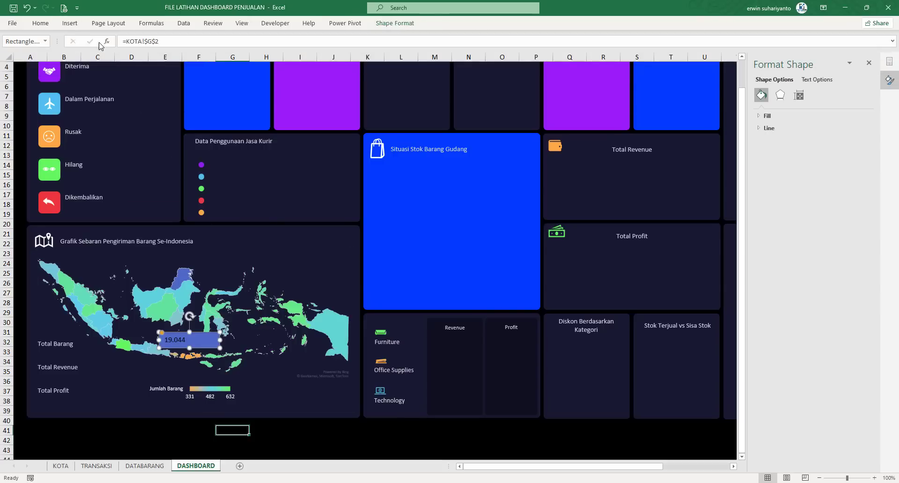
click(40, 24)
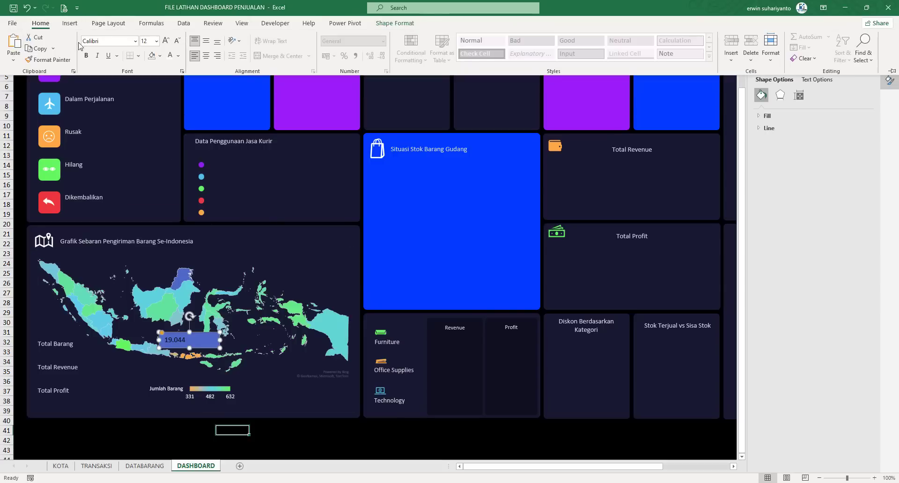
click(134, 41)
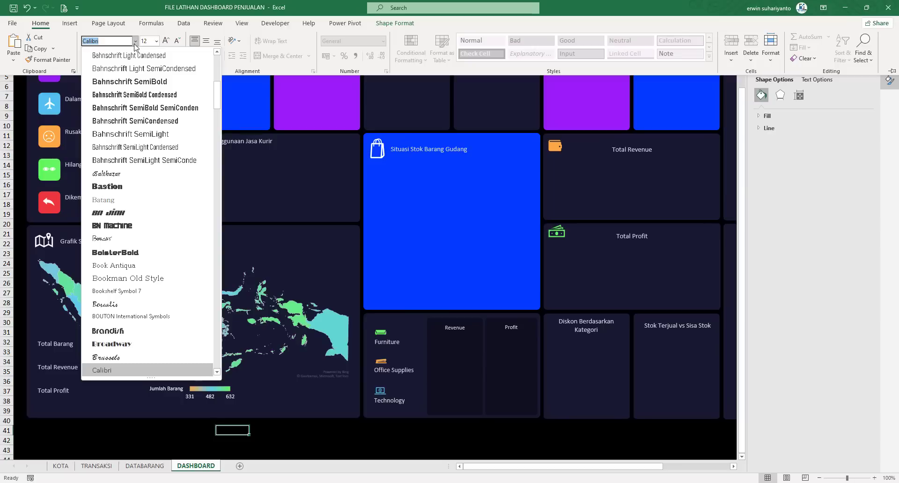
scroll(135, 47, up, 5)
scroll(134, 47, up, 2)
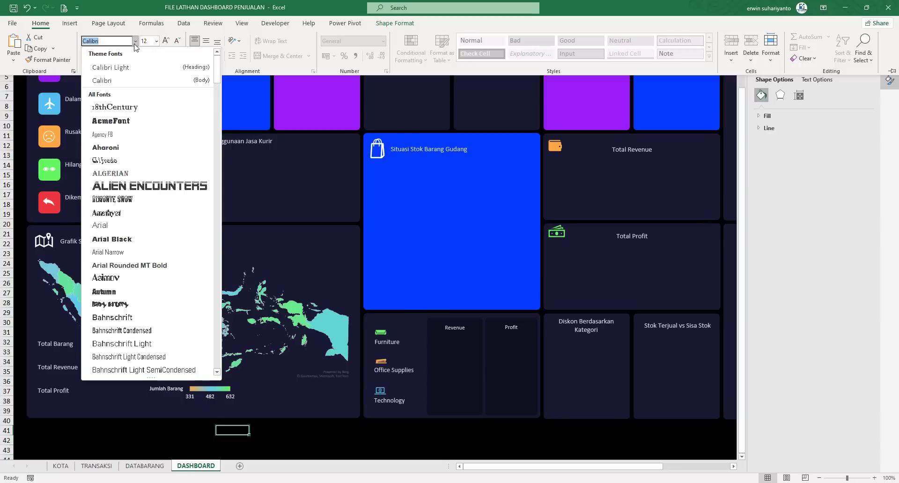
scroll(127, 196, down, 3)
click(122, 213)
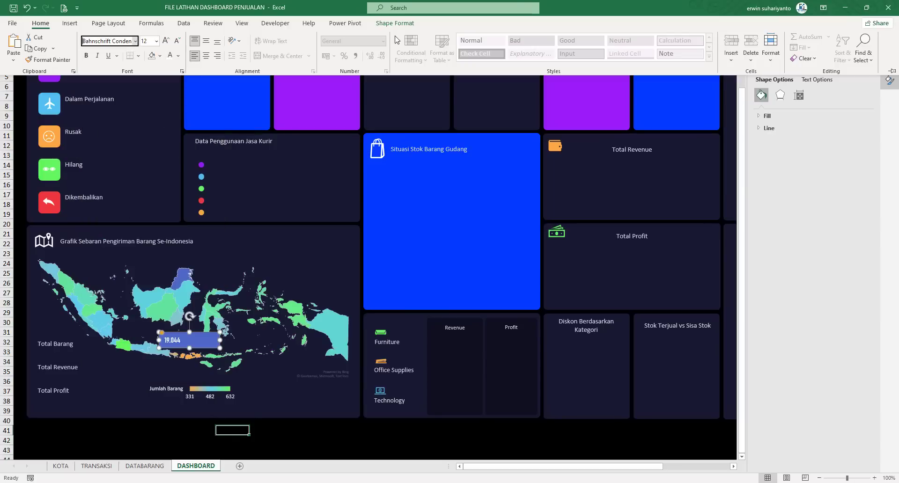
Remove the fill and outline from the linked quantity shape.
click(394, 23)
click(347, 40)
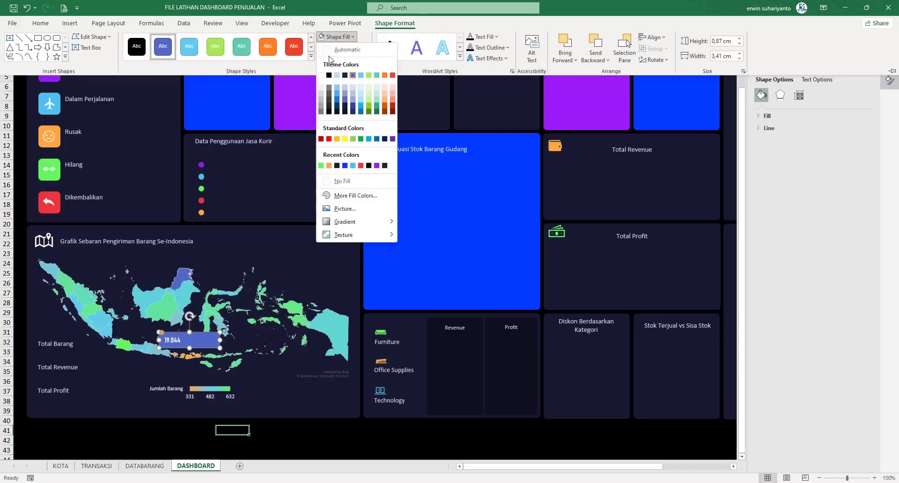
click(351, 179)
click(358, 47)
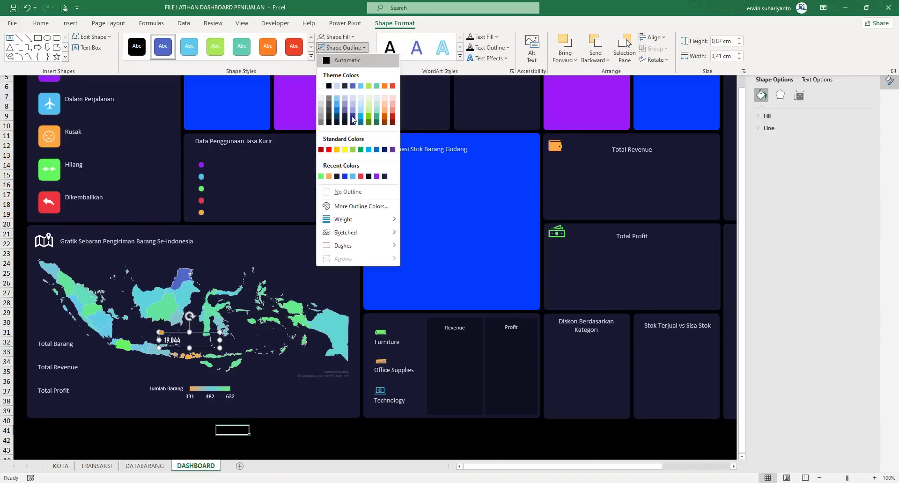
click(352, 192)
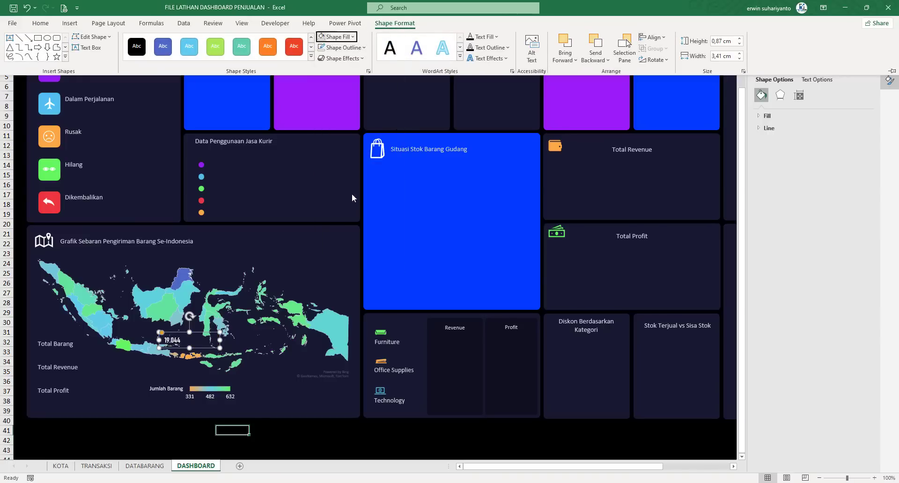
Place the quantity shape directly beneath the Total Barang label and set its font size to 14.
click(206, 350)
drag(208, 347, 83, 363)
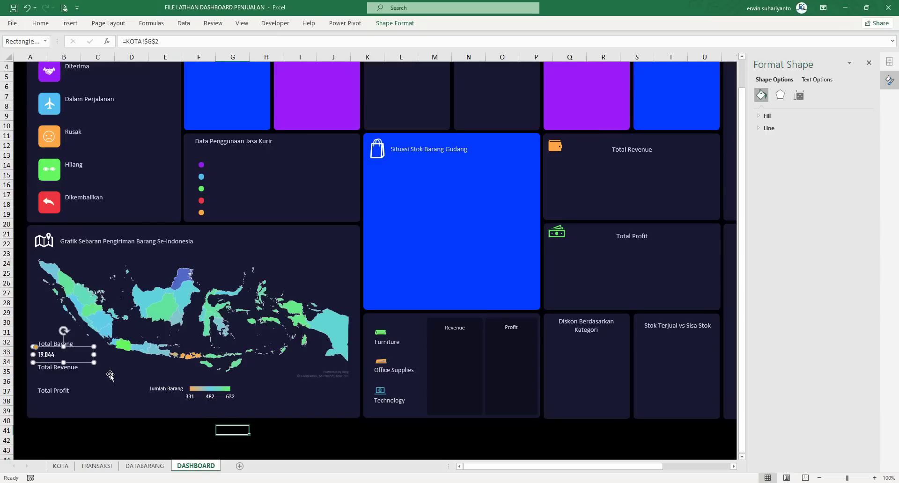
key(Up)
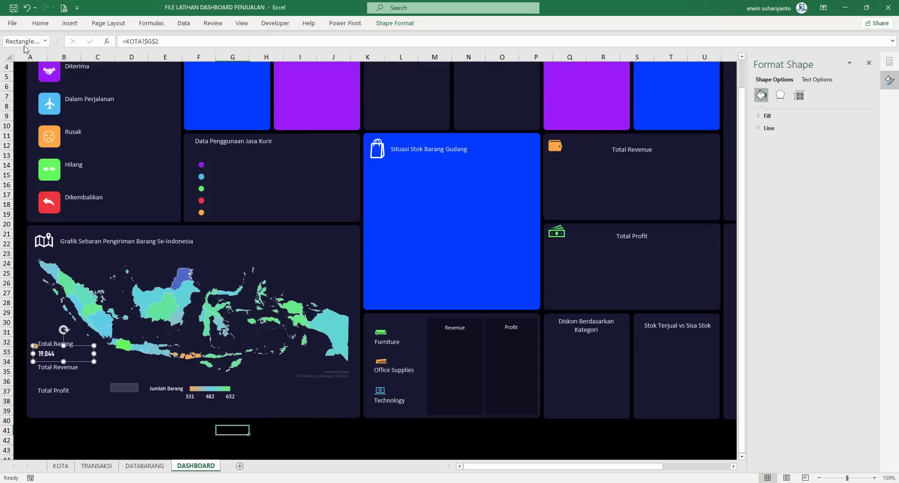
click(40, 23)
click(166, 41)
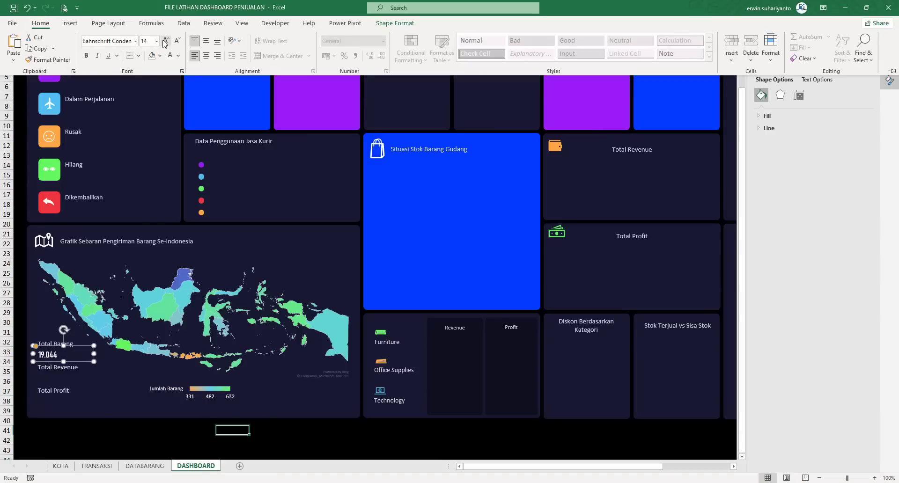
click(87, 361)
key(Up)
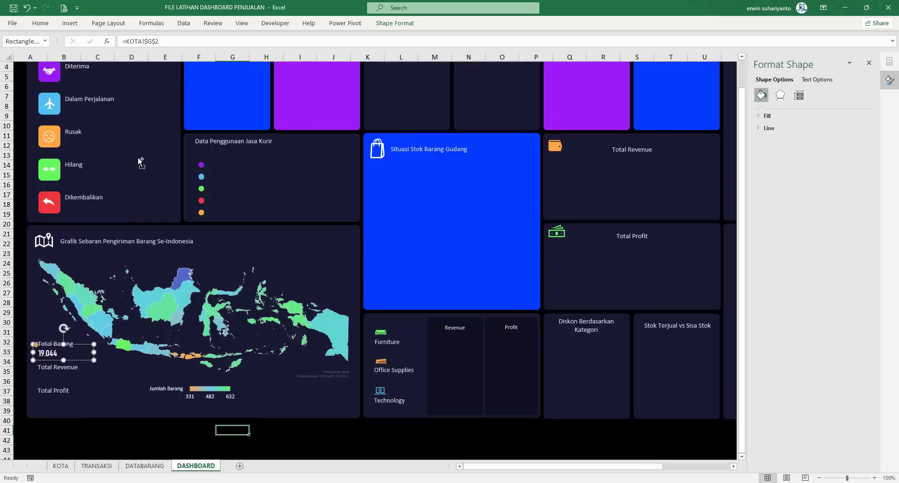
Duplicate the quantity shape twice, placing the copies beneath the Total Revenue and Total Profit labels.
key(ctrl+d)
drag(62, 365, 69, 408)
key(ctrl+d)
click(118, 303)
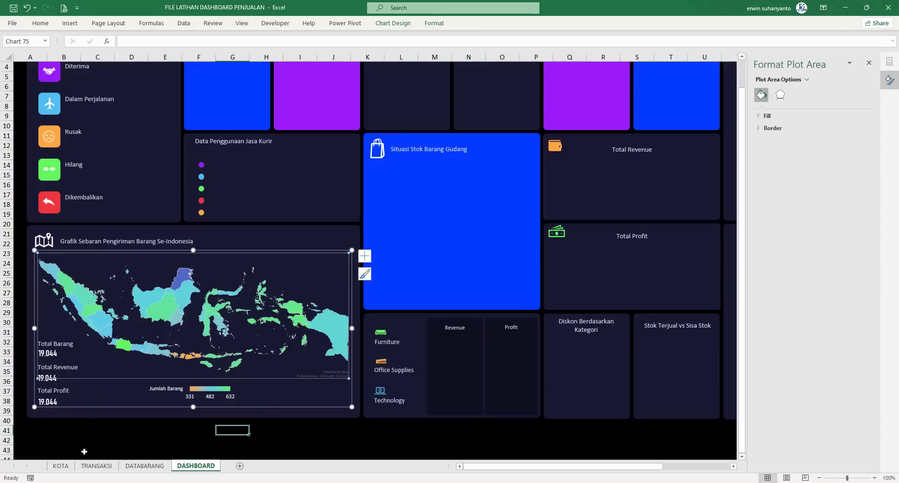
Relink the shape beneath Total Revenue to KOTA!$H$2.
click(47, 378)
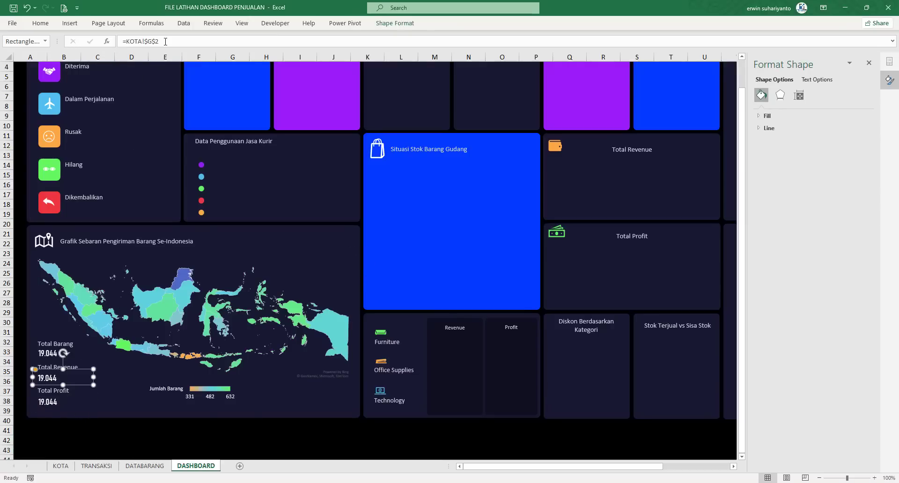
click(152, 42)
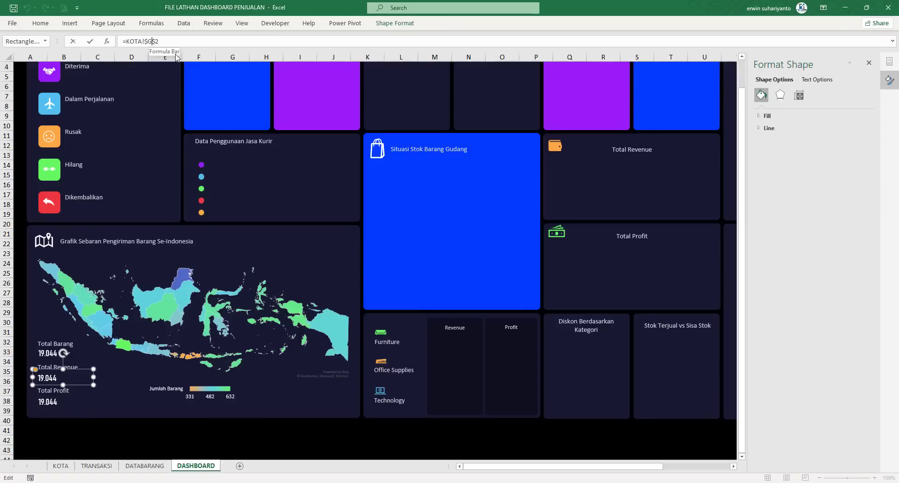
key(BackSpace)
text(h)
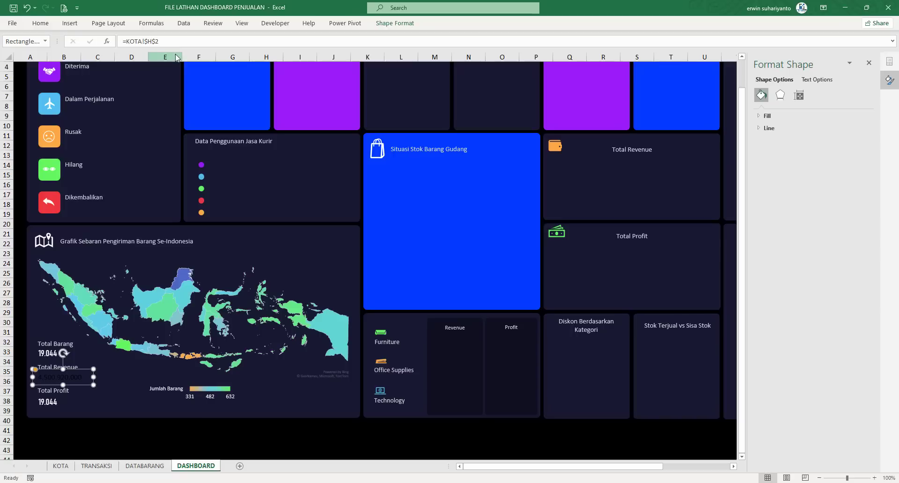
click(98, 450)
Make the Total Revenue value's text white and set its font to Bahnschrift Condensed.
click(65, 381)
click(41, 23)
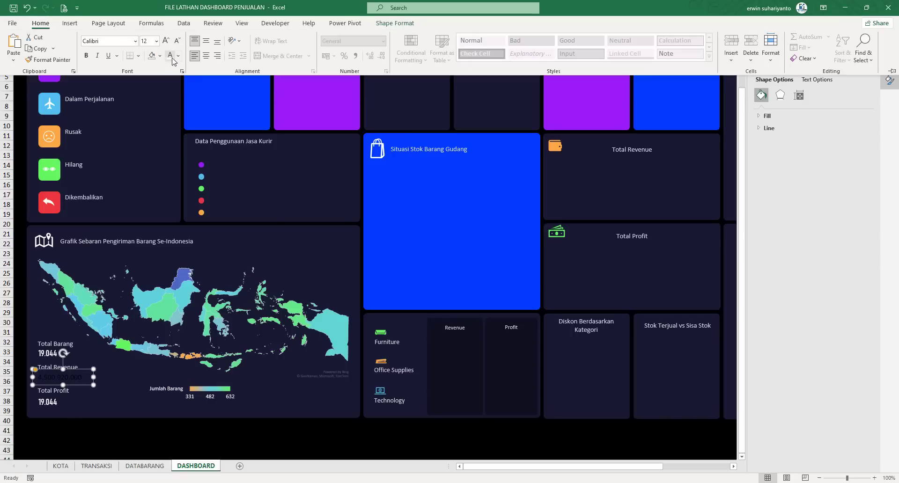
click(135, 41)
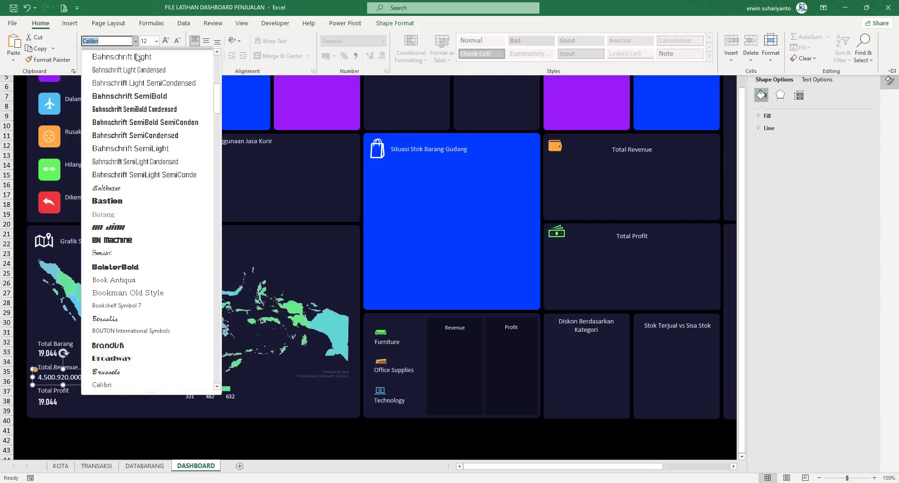
scroll(134, 100, up, 5)
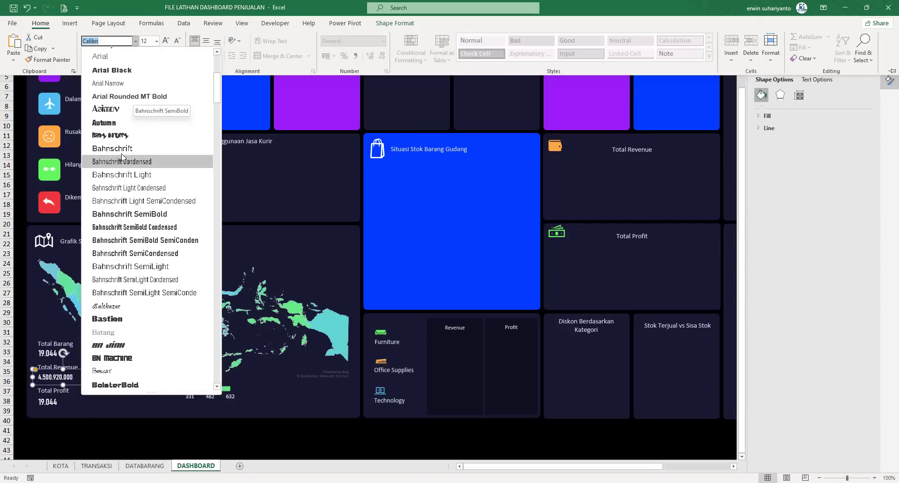
click(125, 162)
click(91, 440)
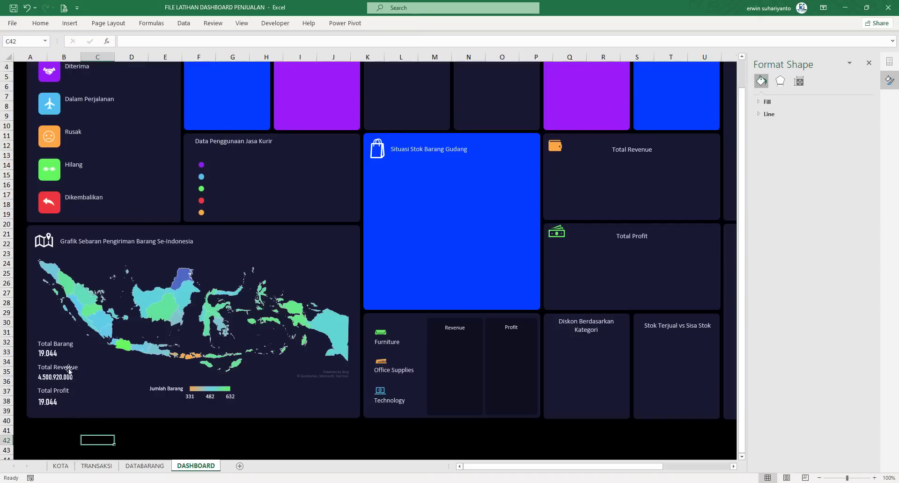
Set the Total Revenue value's font size to 14 to match the Total Barang value.
click(50, 355)
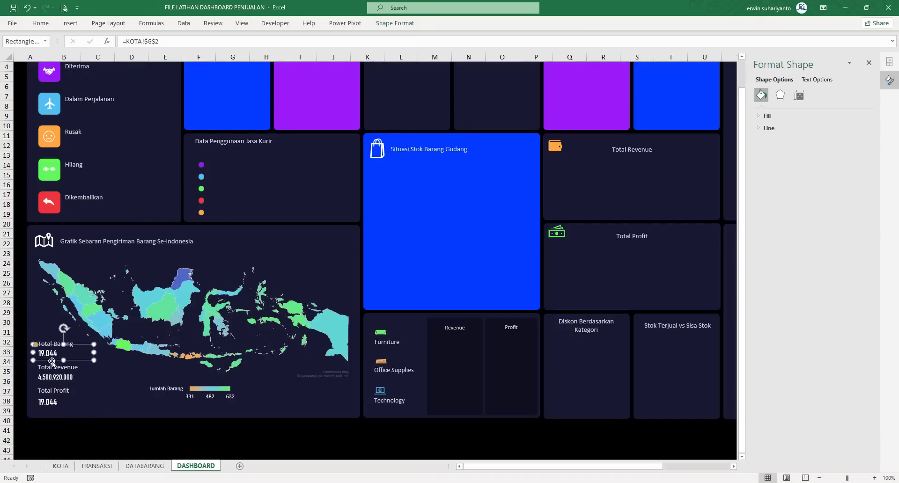
click(41, 23)
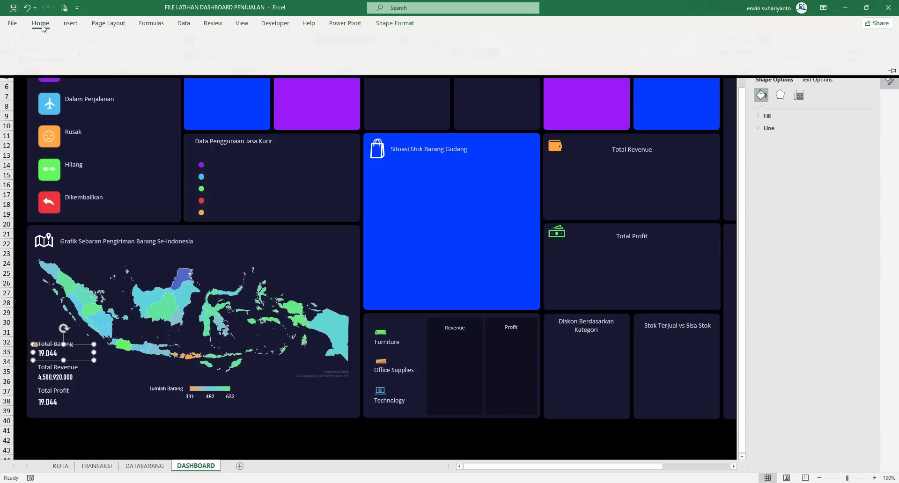
click(57, 379)
click(41, 23)
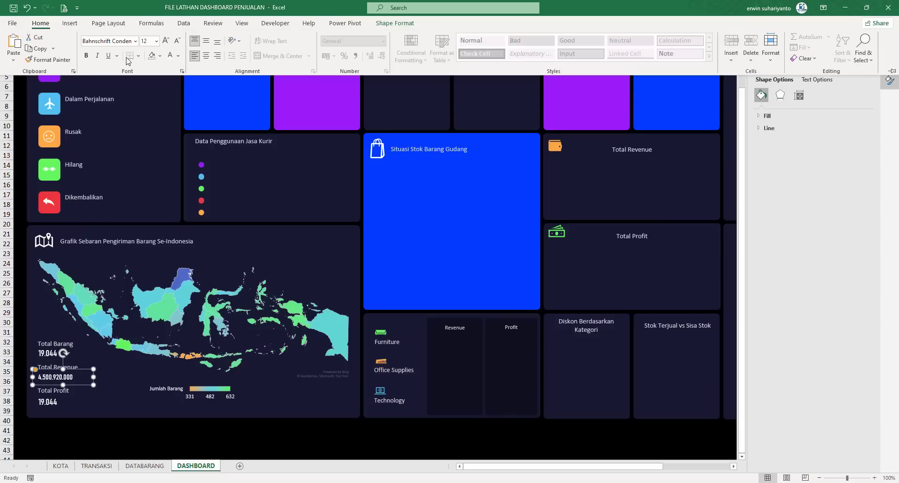
click(165, 41)
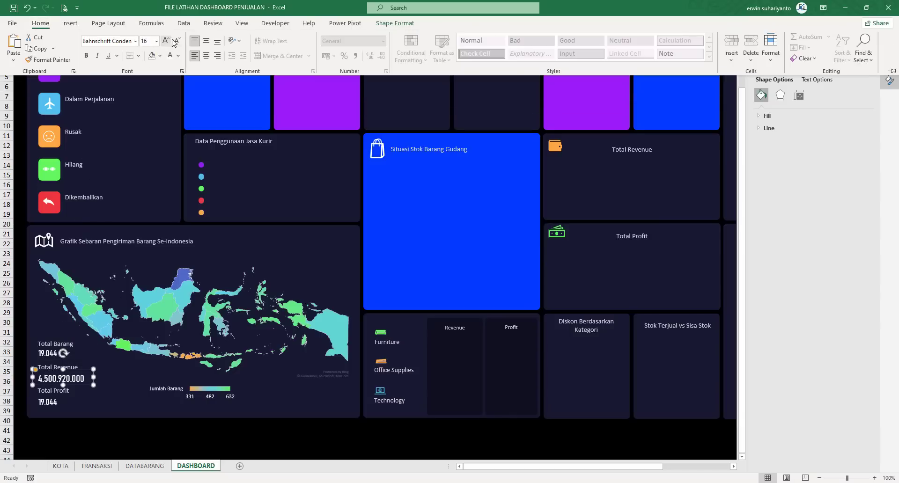
Relink the shape beneath Total Profit to KOTA!$I$2.
click(54, 405)
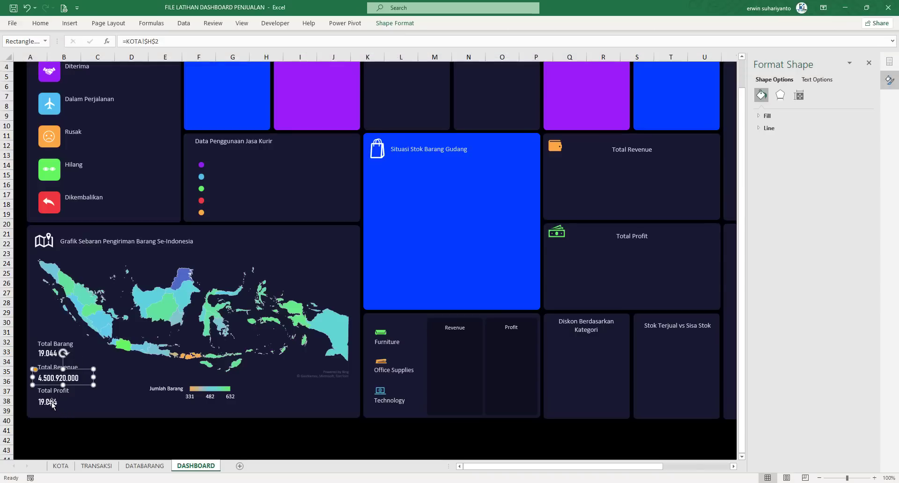
click(52, 404)
click(151, 43)
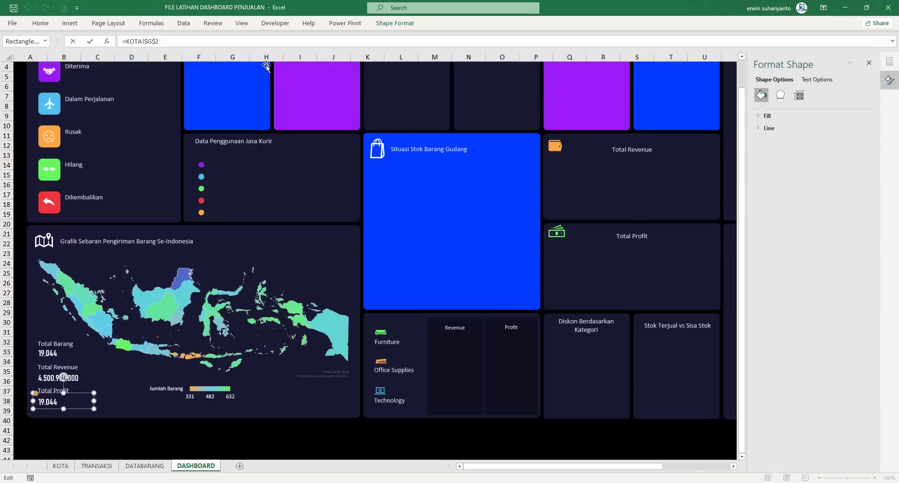
key(BackSpace)
text(I)
key(Return)
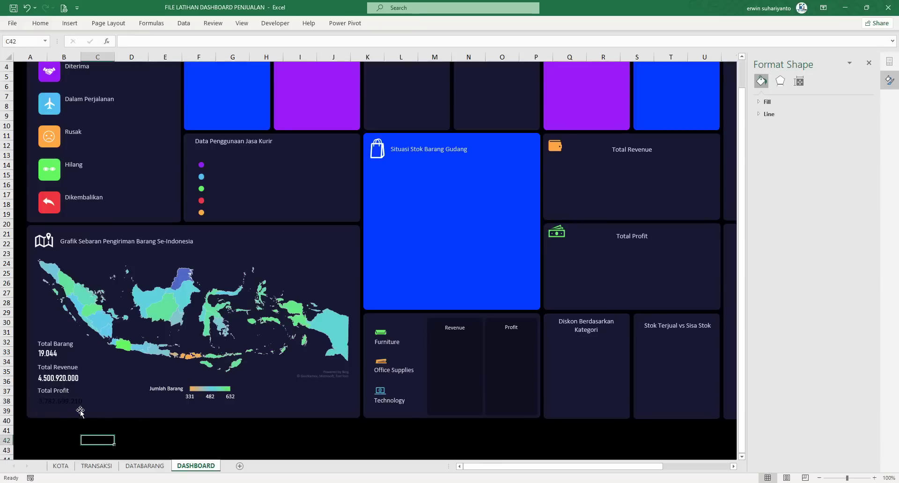
Copy the Total Revenue value's formatting onto the Total Profit value with Format Painter.
click(60, 379)
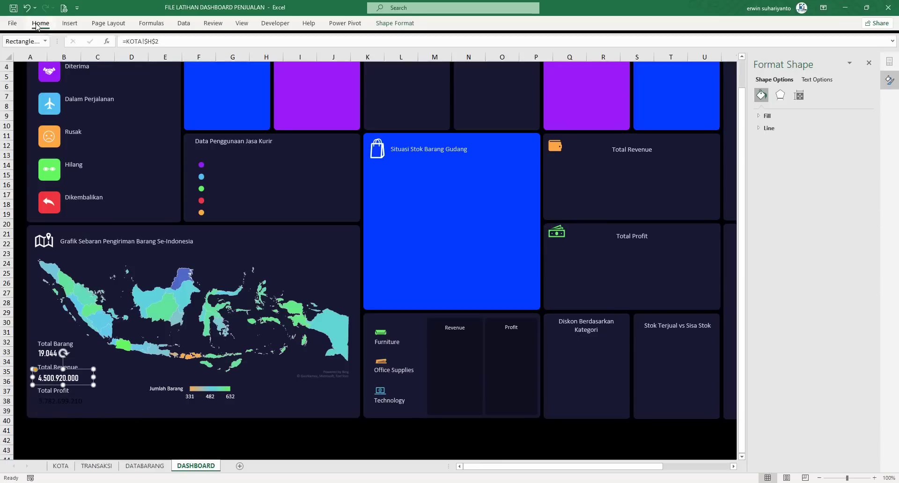
click(40, 23)
click(49, 60)
click(65, 405)
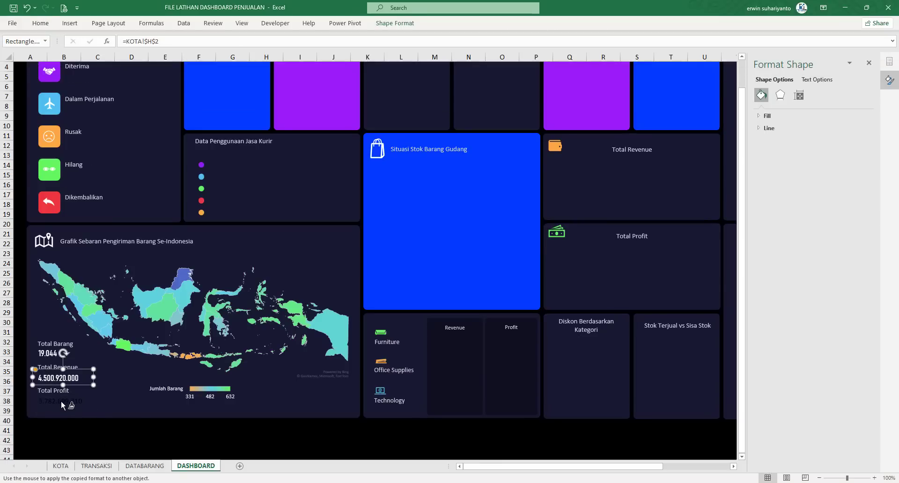
click(108, 437)
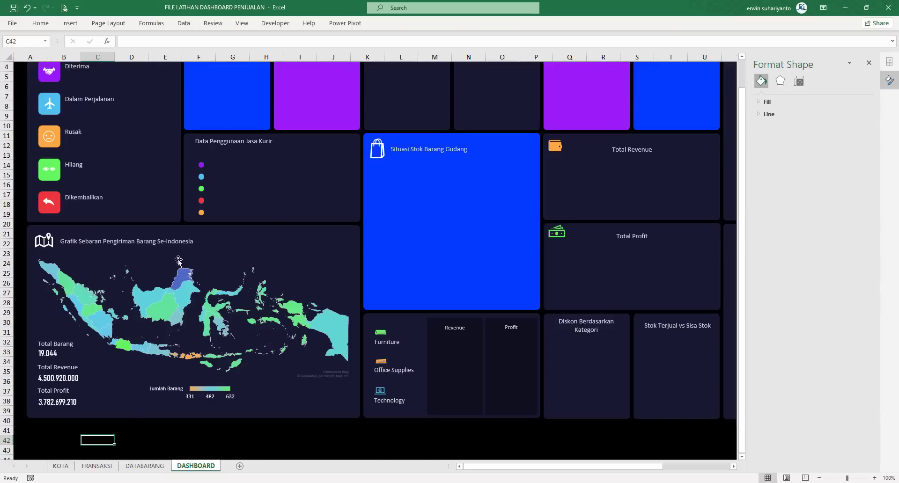
scroll(243, 267, up, 1)
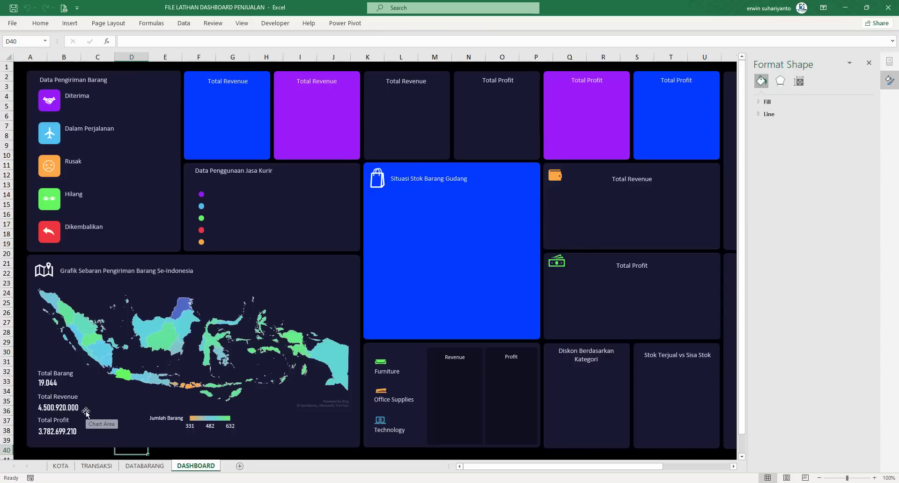
Insert a PivotTable from the TRANSAKSI sheet's table (Table3) on a new worksheet.
click(97, 465)
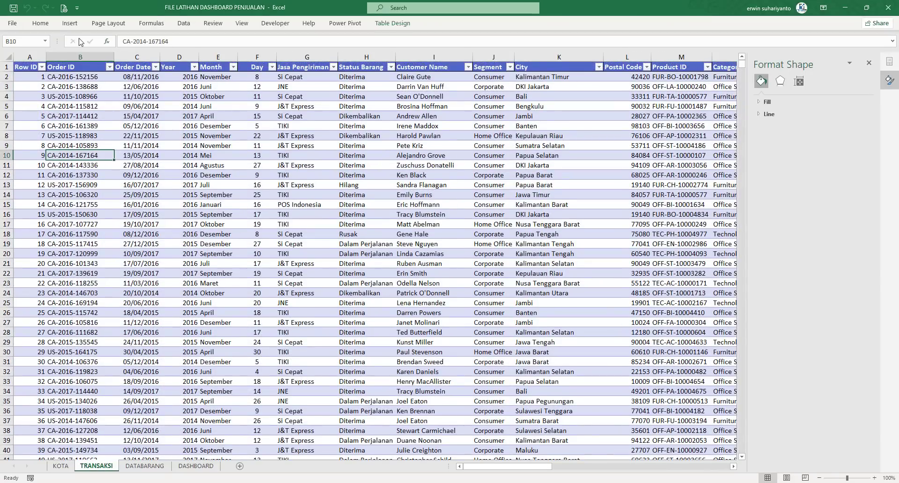
click(69, 23)
click(18, 43)
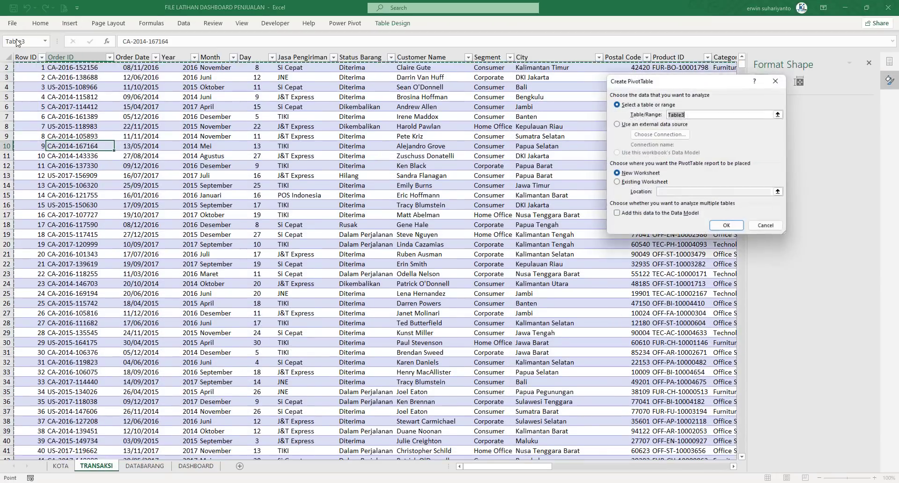
click(726, 225)
Rename the new PivotTable worksheet as STATUSKIRIM.
double_click(98, 466)
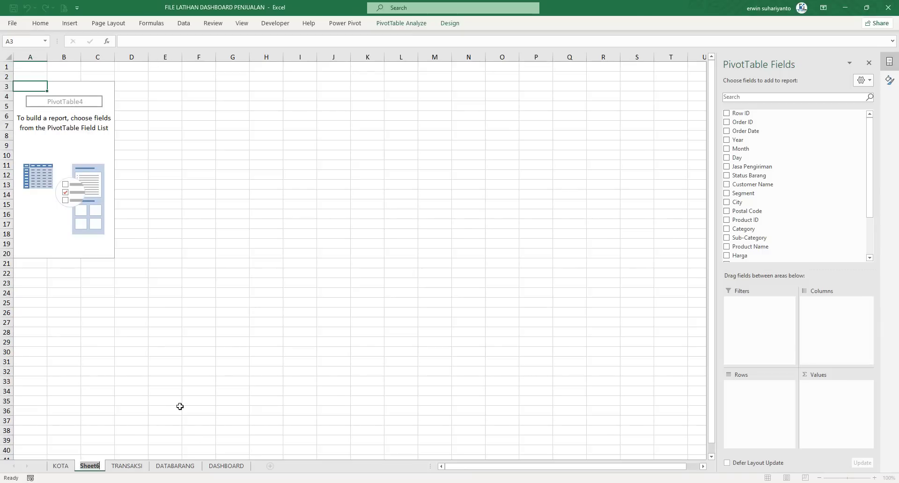
text(STATUSKIRIM)
key(Return)
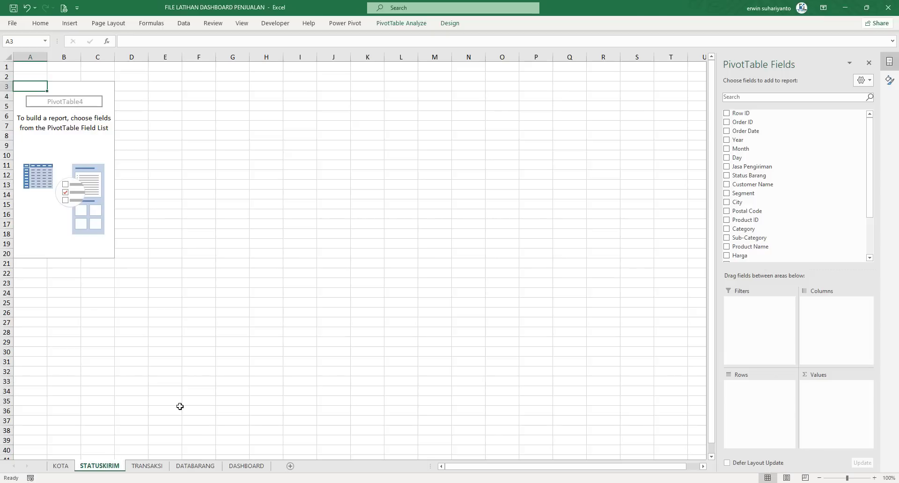
Set the name of the empty PivotTable to STATUSKIRIM.
click(71, 104)
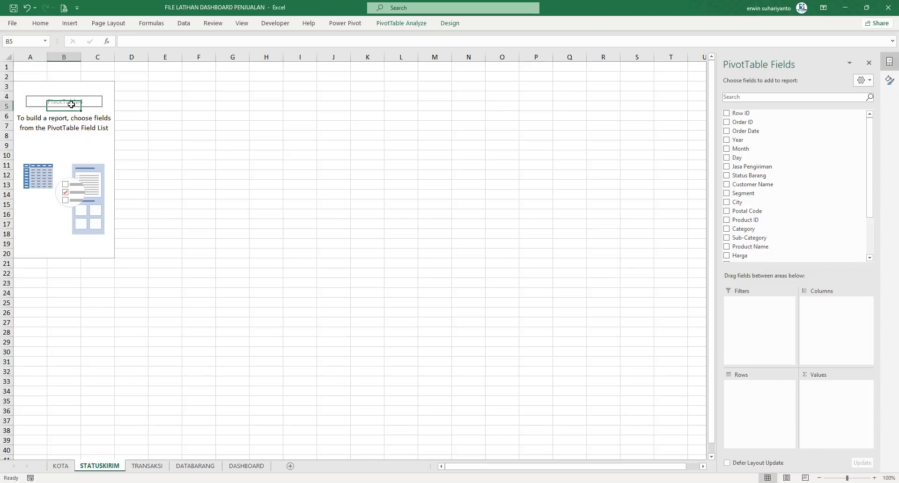
click(402, 23)
click(35, 49)
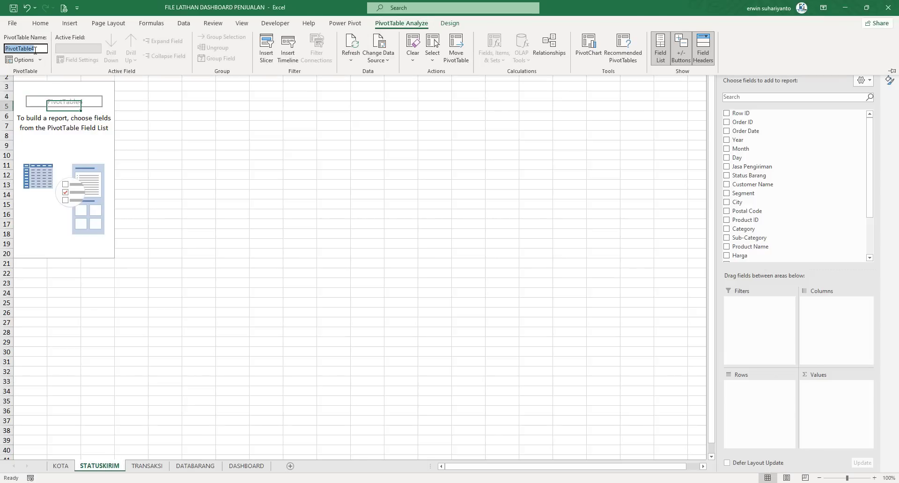
text(STATUSKIRIM)
key(Return)
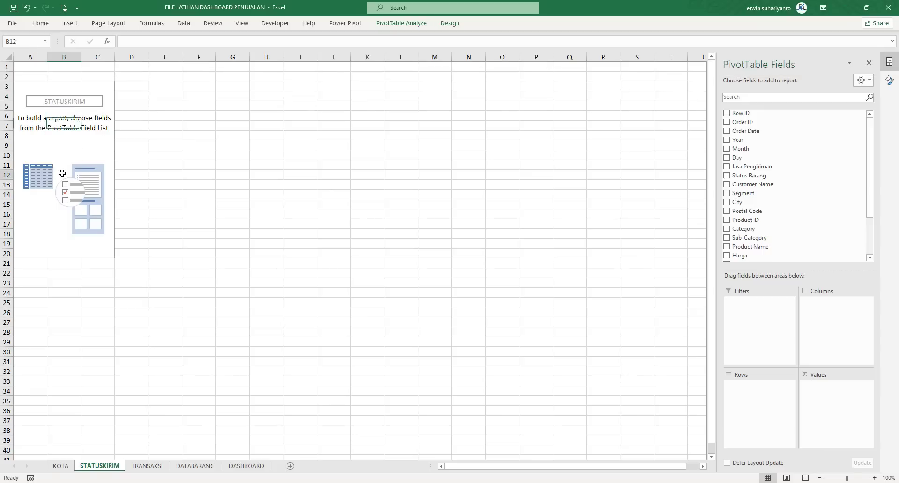
Add Status Barang to the PivotTable's rows and also to its values as a count.
click(60, 175)
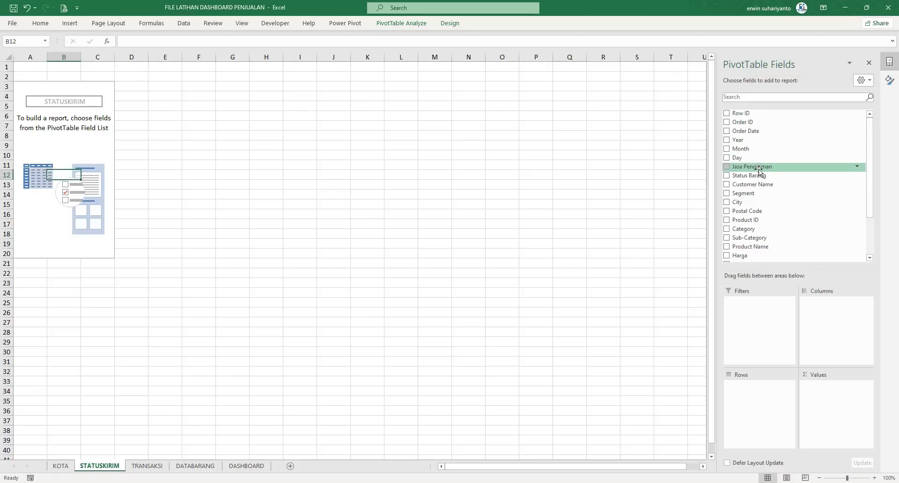
drag(748, 175, 761, 396)
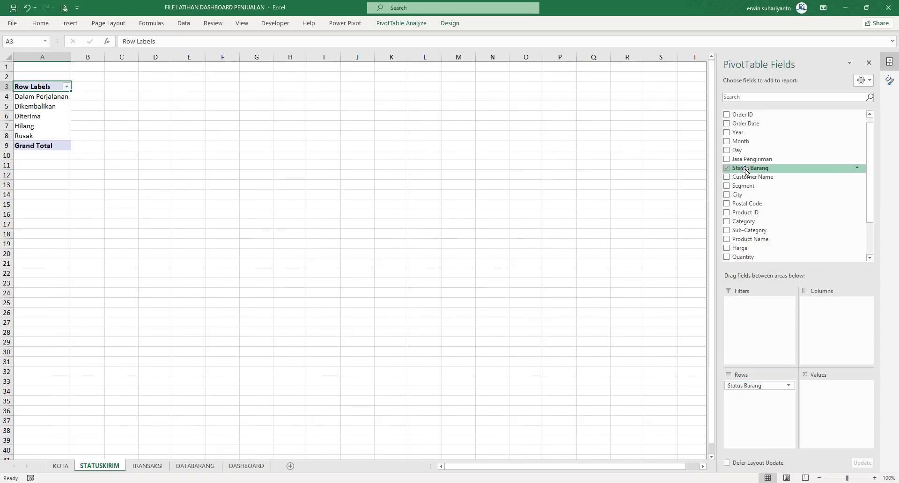
drag(746, 169, 826, 398)
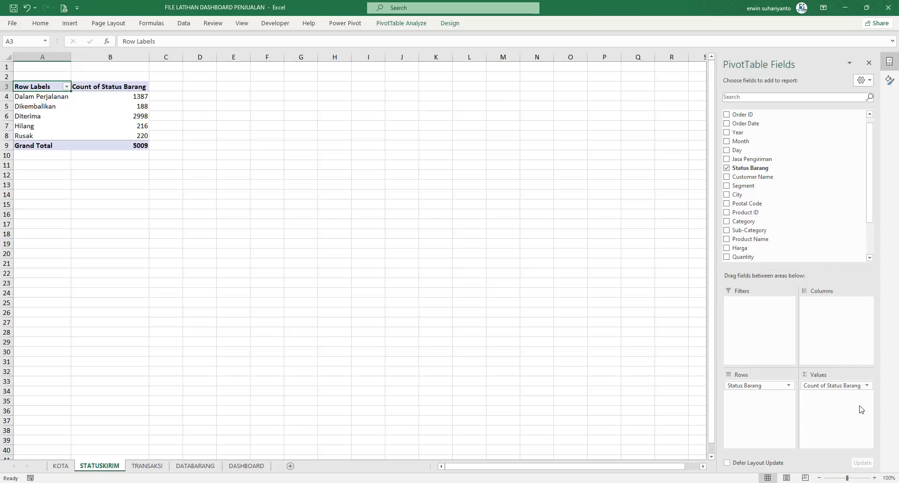
click(89, 106)
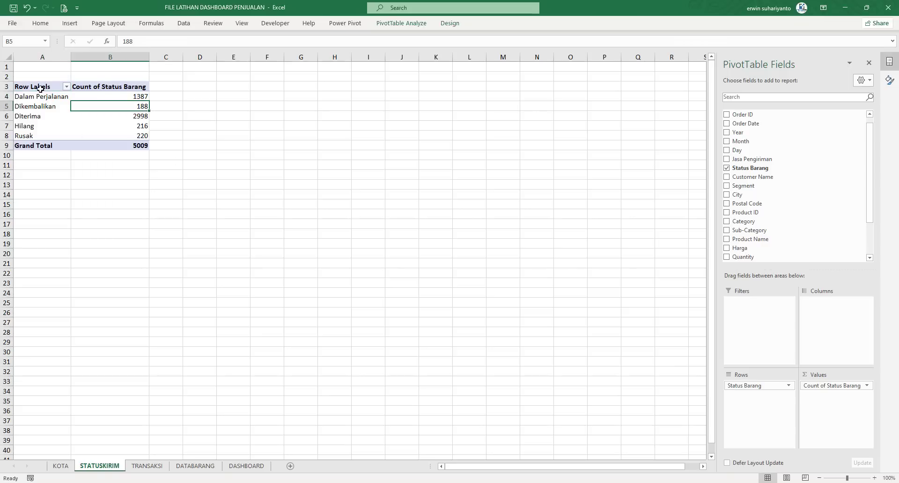
Switch to the SAMPLE FILE FINAL workbook, examine its STATUSBARANG sheet layout, and return to the practice workbook.
click(484, 482)
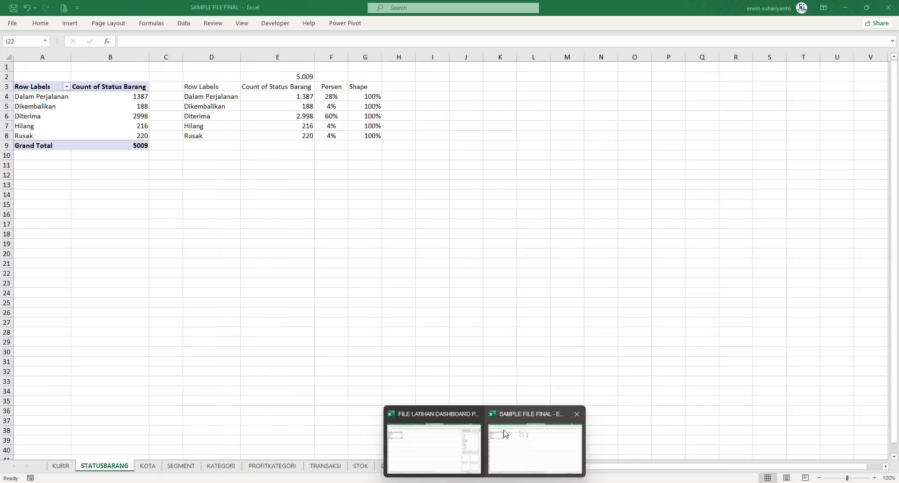
click(505, 433)
click(275, 194)
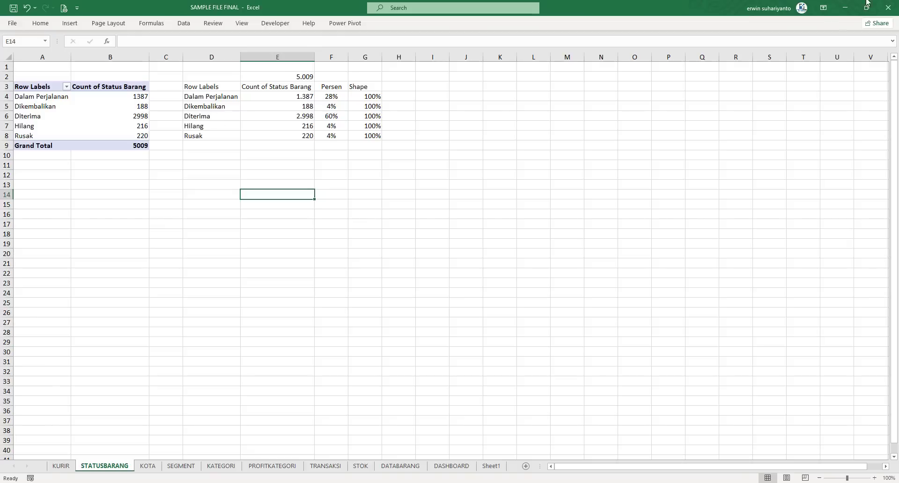
click(844, 7)
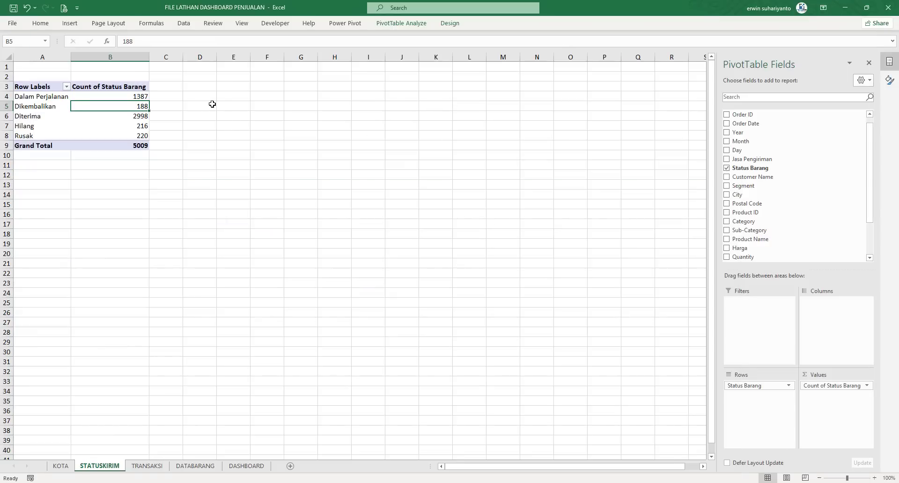
click(212, 104)
drag(32, 86, 123, 142)
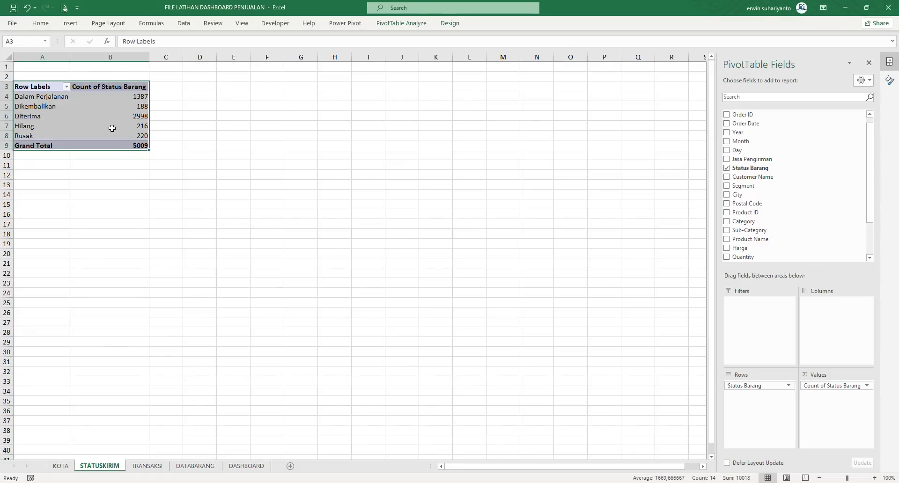
right_click(112, 129)
click(125, 138)
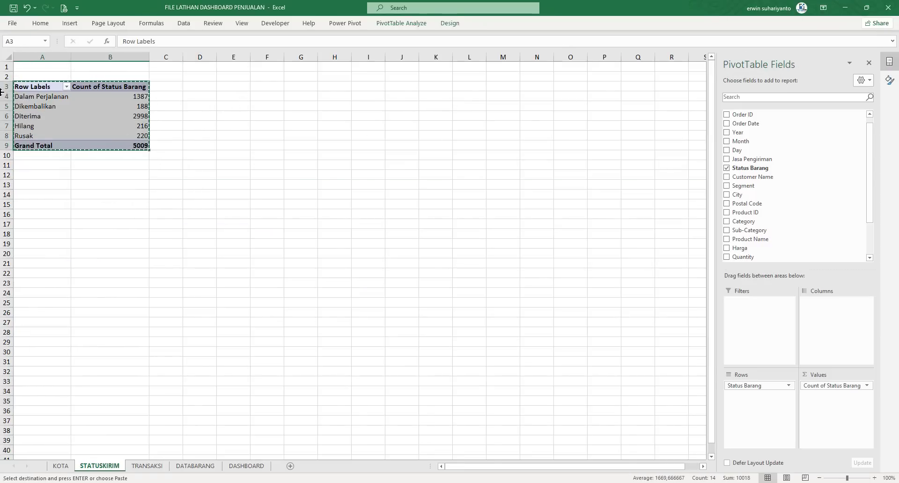
Copy the PivotTable range A3:B8 without the Grand Total row and paste it as links starting at D3.
drag(24, 87, 122, 135)
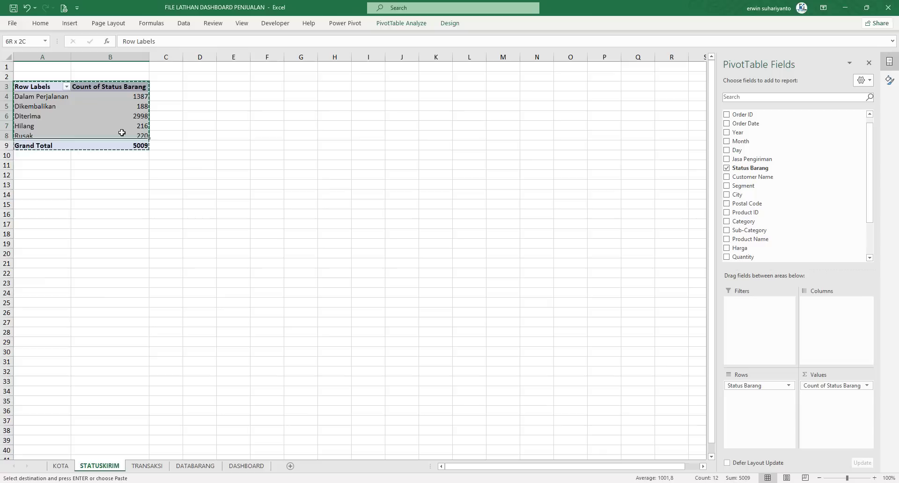
right_click(64, 105)
click(76, 110)
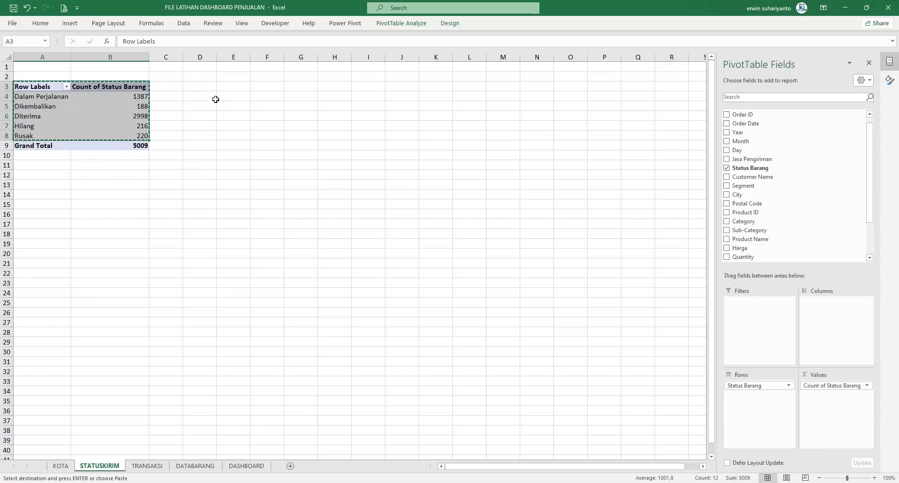
right_click(205, 86)
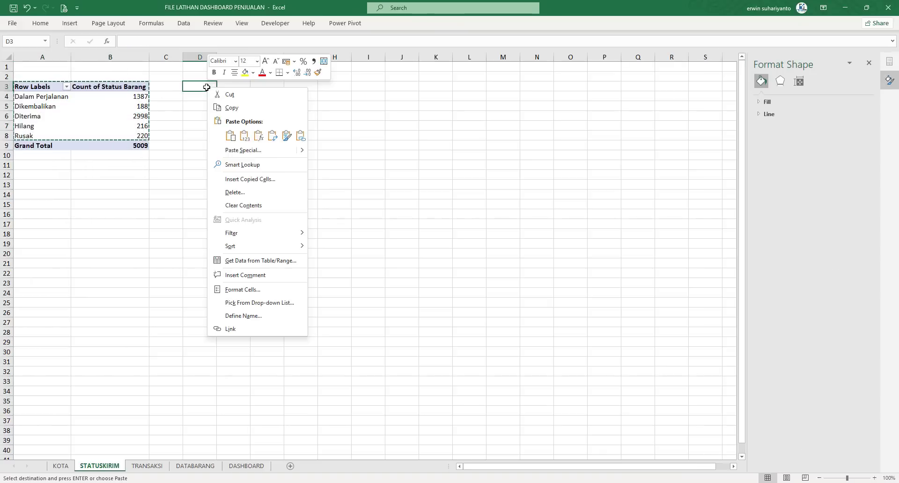
click(300, 136)
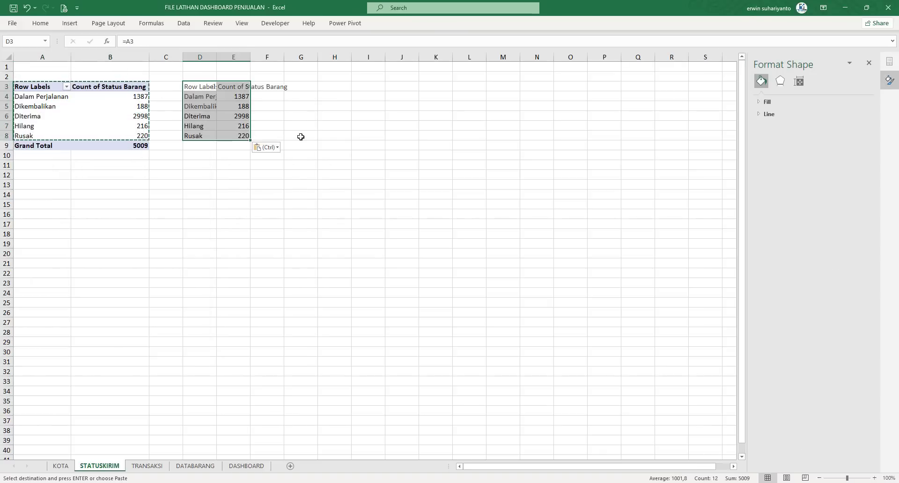
Autofit the widths of columns D and E to the linked table's contents.
double_click(249, 57)
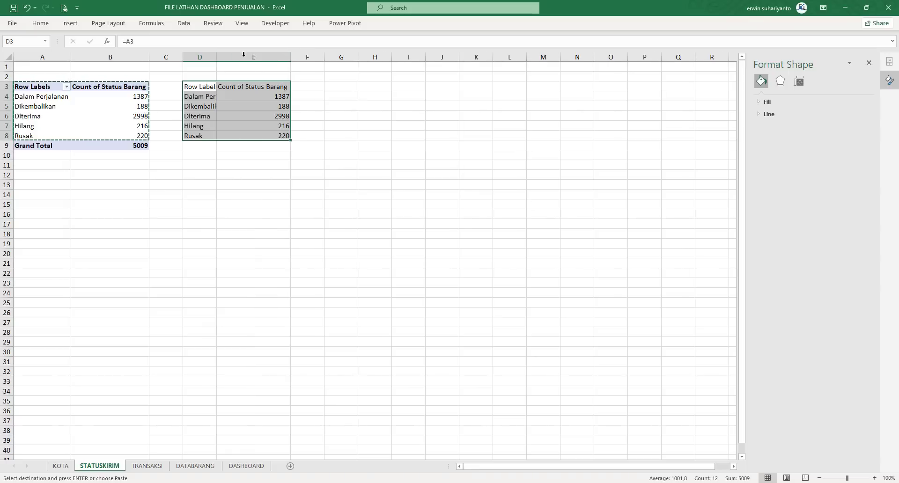
double_click(216, 57)
click(290, 153)
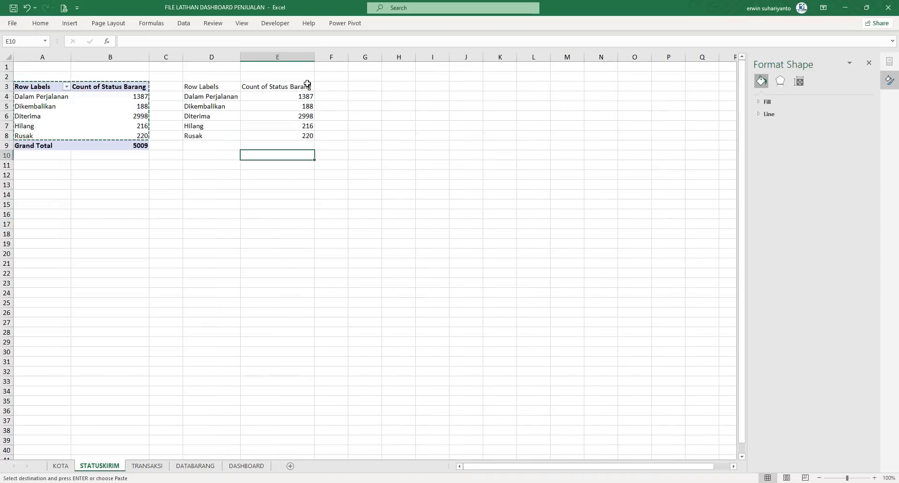
Total the linked status counts in cell E2 with the formula =SUM(E4:E8).
click(285, 77)
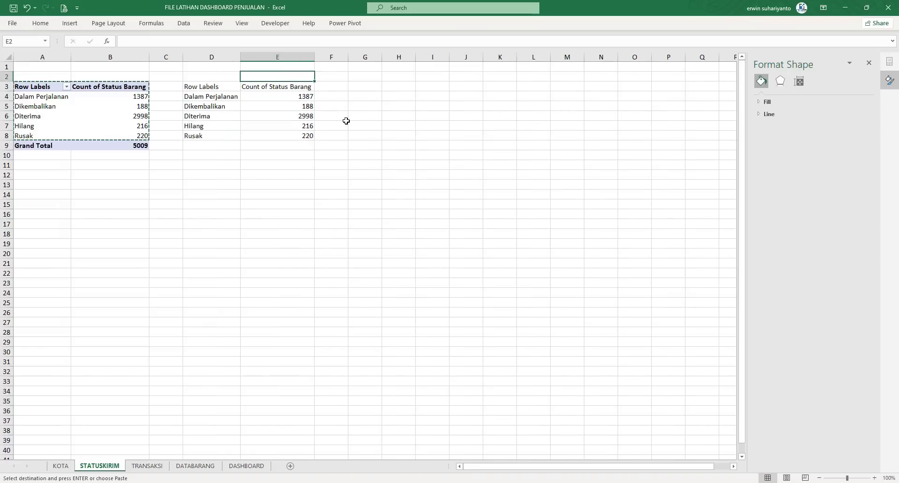
text(=sum)
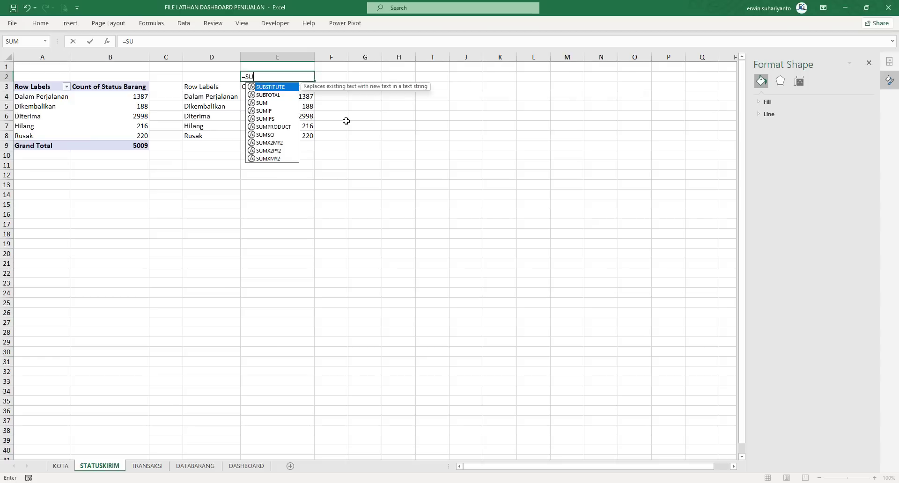
key(Tab)
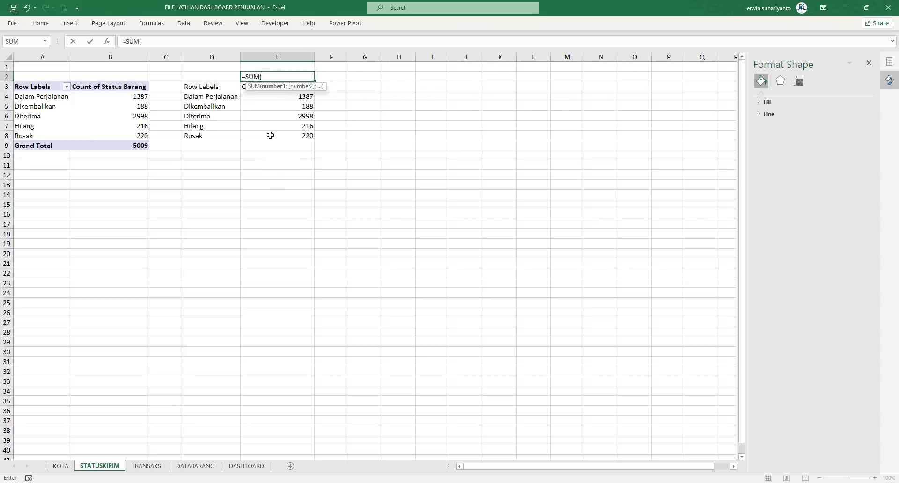
drag(271, 136, 276, 95)
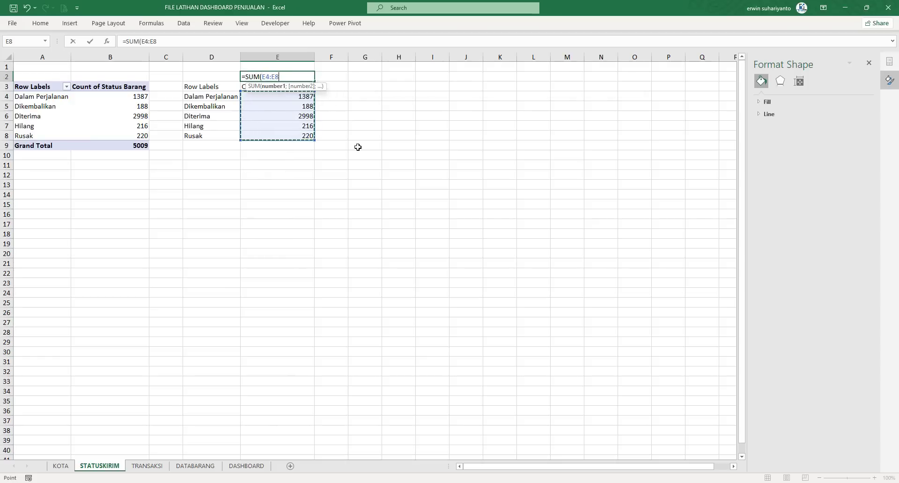
key(Return)
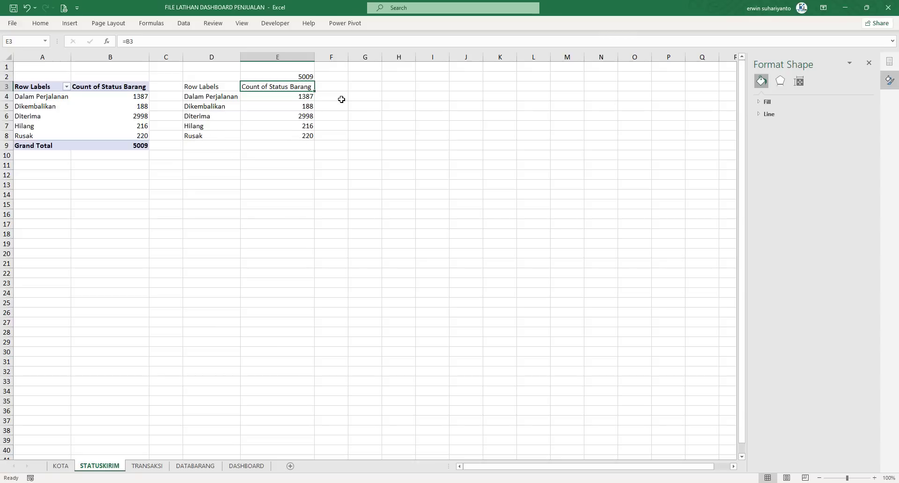
click(296, 77)
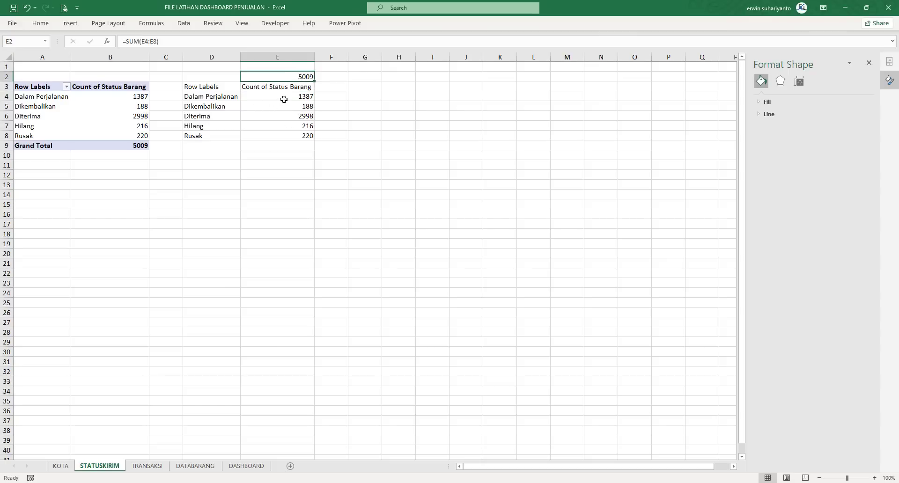
Add the column headers Persen in F3 and Shape in G3 beside the linked table.
click(330, 88)
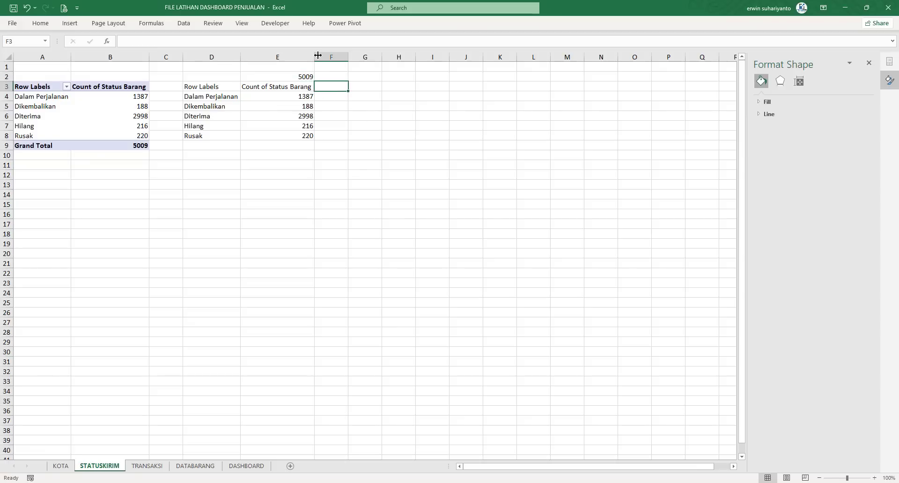
text(Persen)
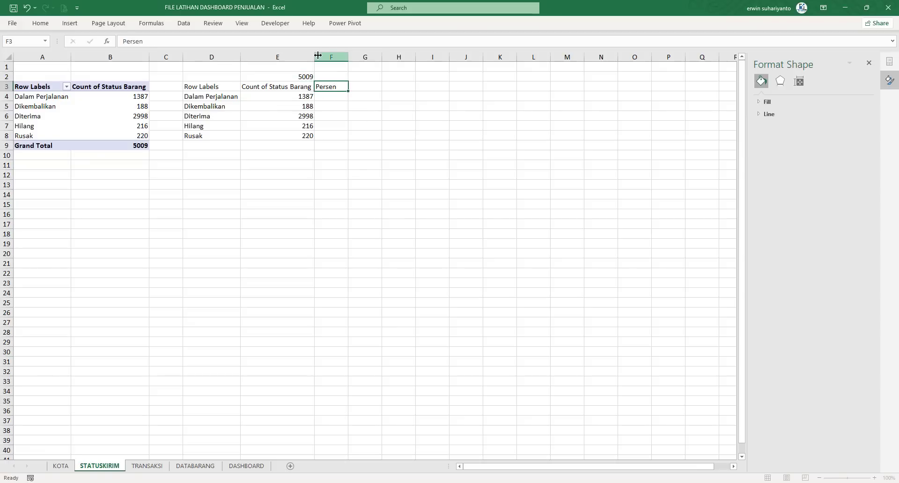
key(Tab)
text(S)
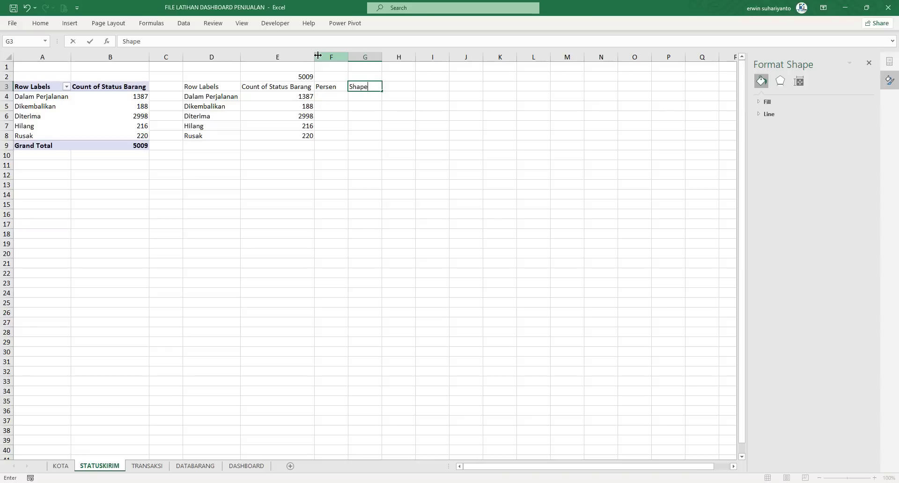
key(Return)
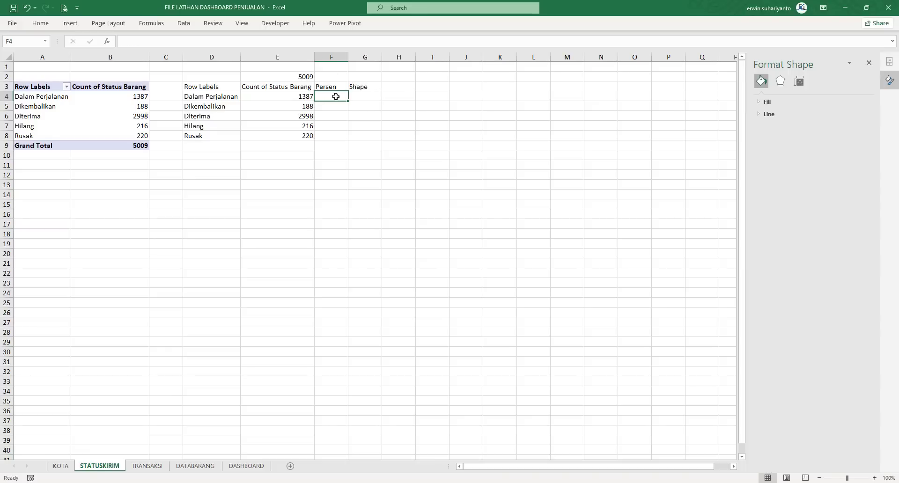
Calculate each status's share in the Persen column with =E4/$E$2 in F4, filled down to F8.
text(=)
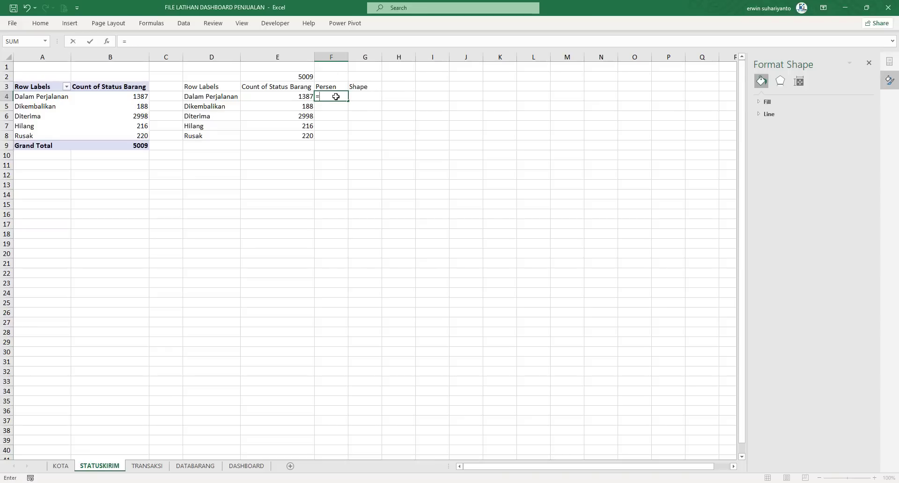
click(306, 96)
text(/)
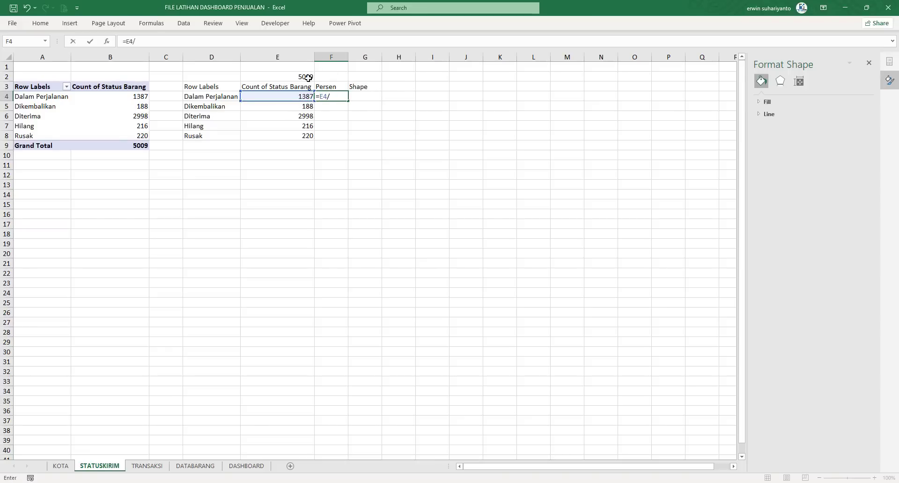
click(308, 78)
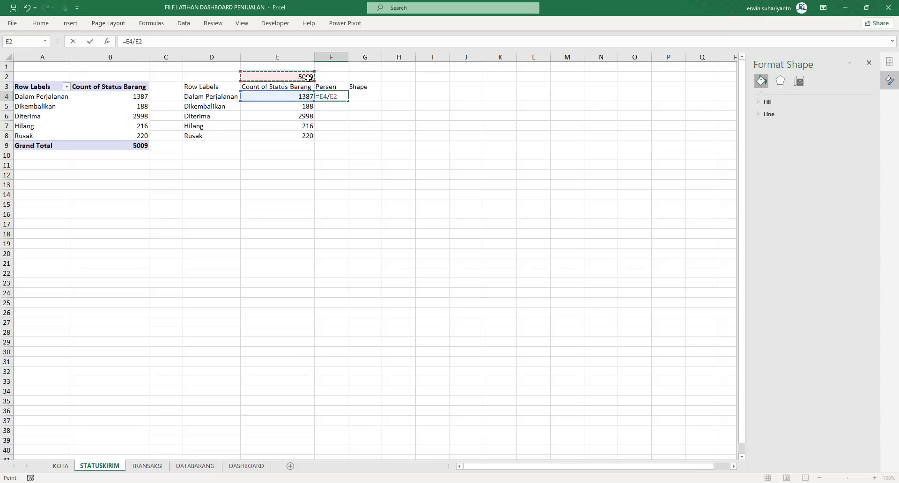
key(F4)
key(Return)
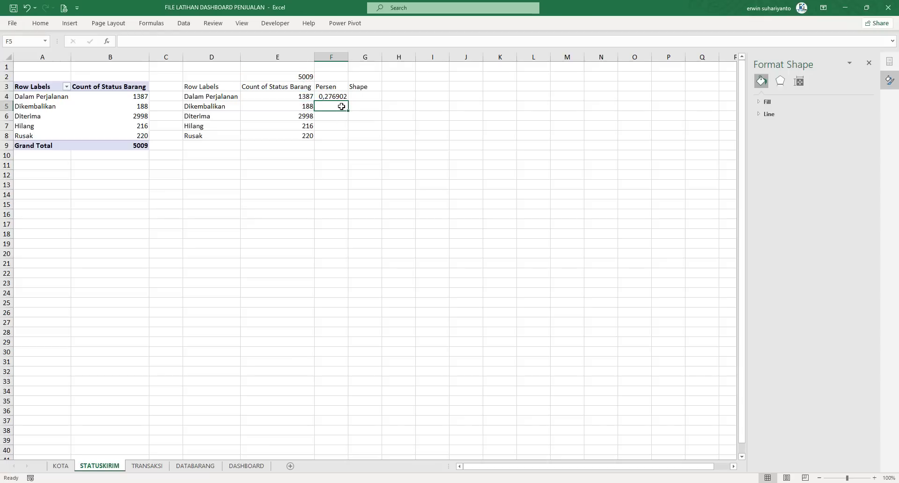
click(341, 98)
drag(348, 102, 347, 139)
Compute the remaining share in the Shape column with =1-F4 in G4, filled down to G8.
click(359, 96)
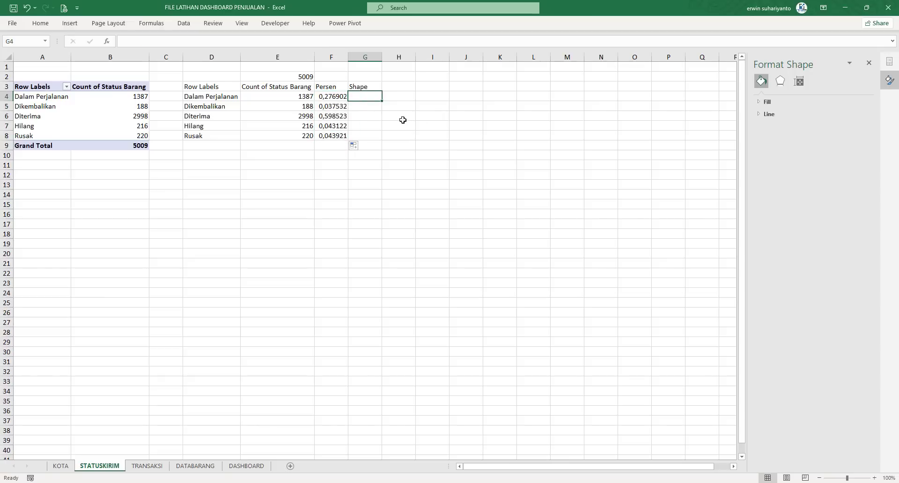
text(=1)
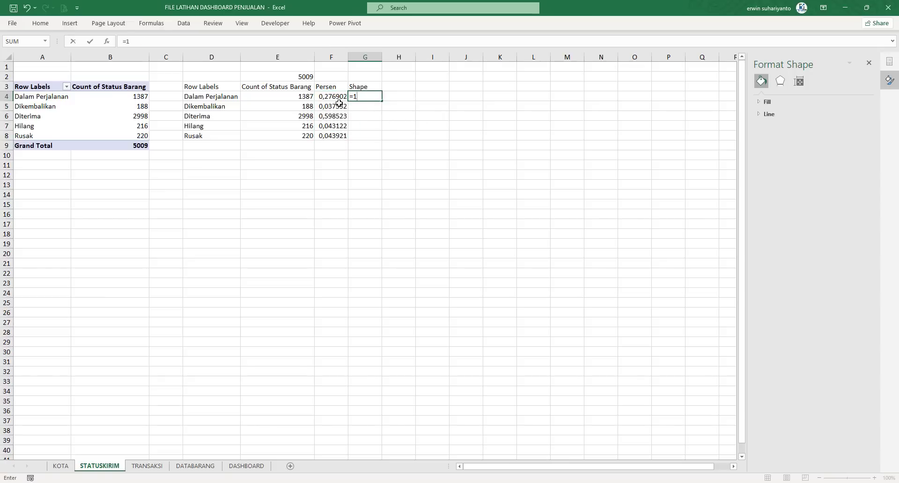
text(-)
click(334, 102)
key(Return)
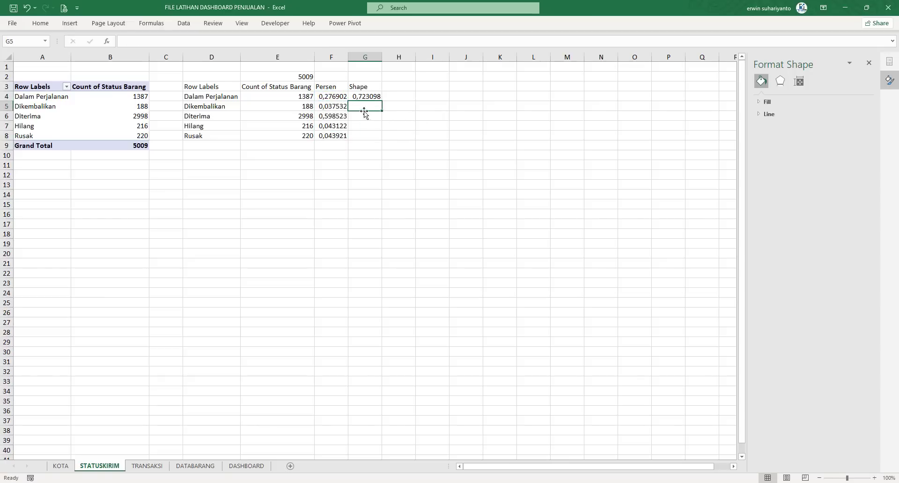
click(368, 98)
drag(382, 101, 376, 137)
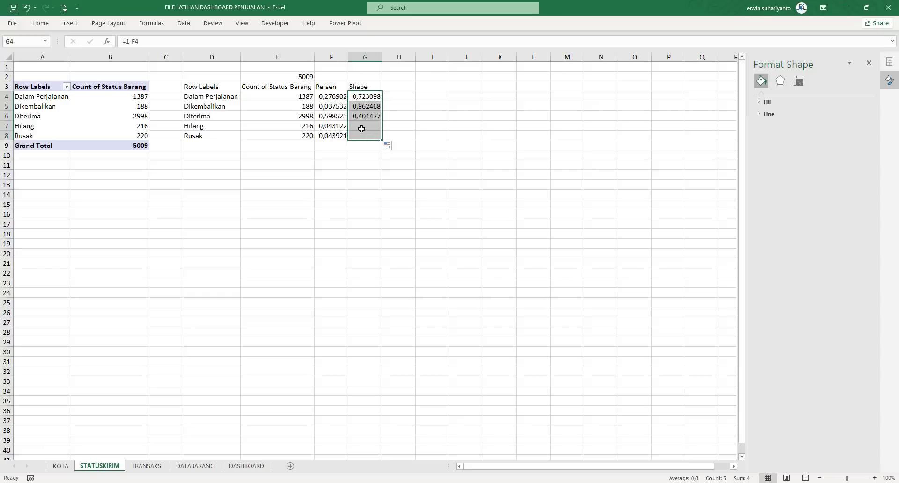
Format the Persen and Shape values in F4:G8 as percentages and centre them.
drag(327, 98, 362, 136)
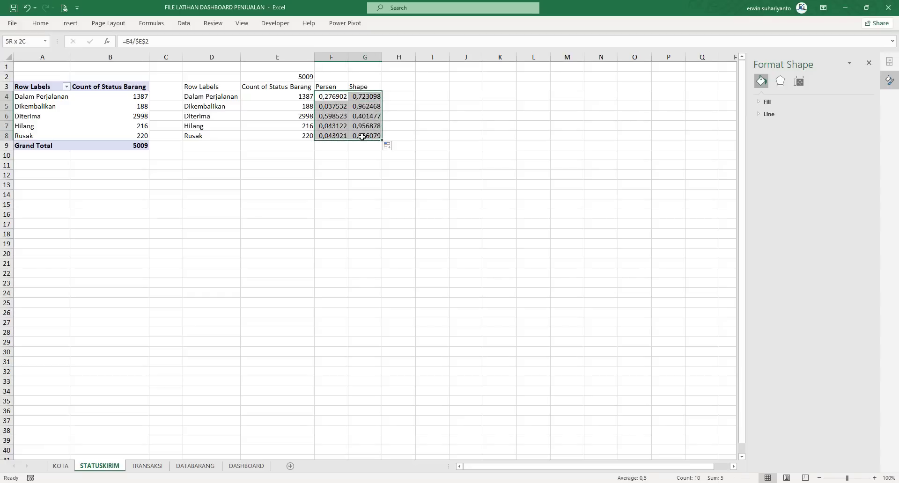
click(40, 23)
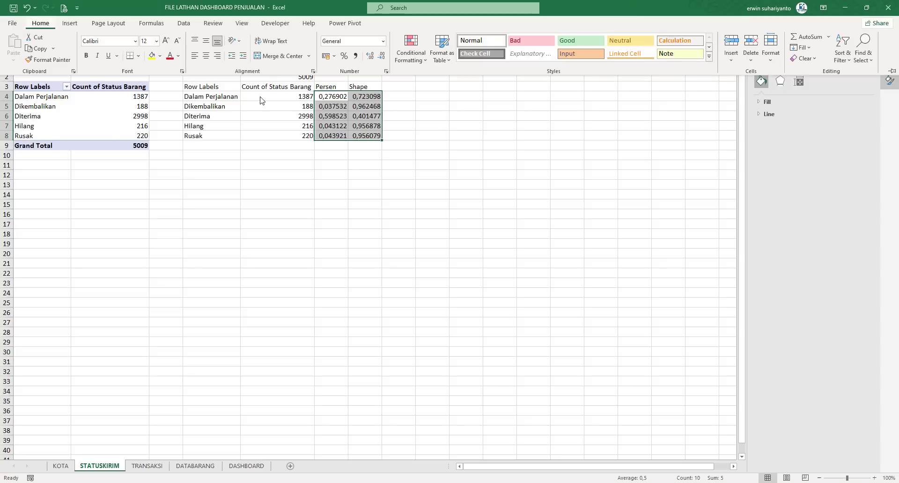
click(344, 56)
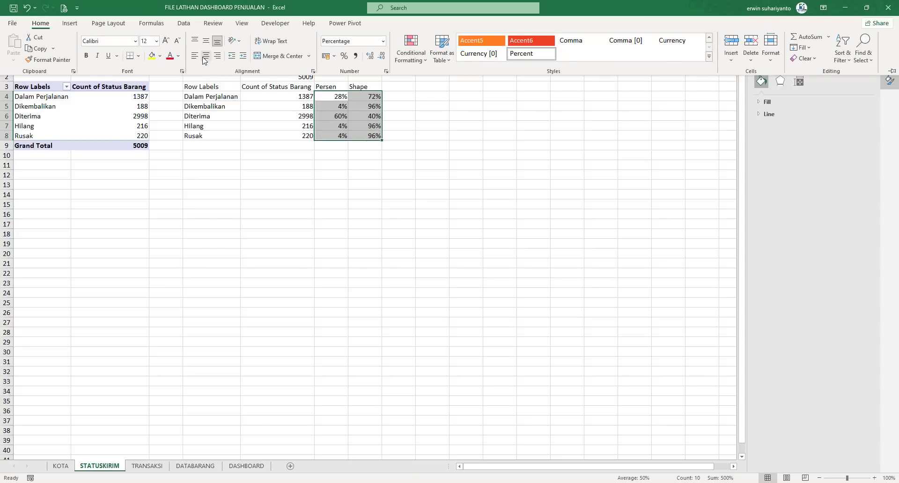
click(491, 127)
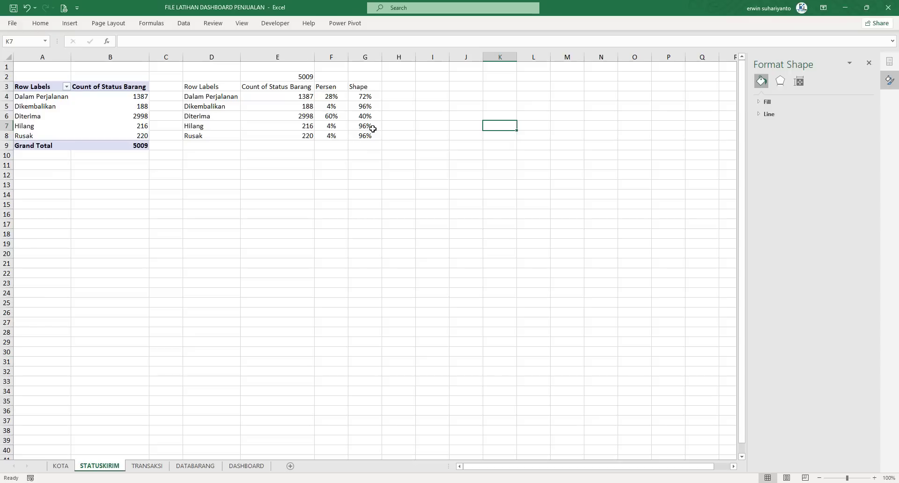
Examine the finished DASHBOARD sheet in SAMPLE FILE FINAL as a reference, and return to the practice workbook's DASHBOARD sheet.
click(241, 467)
mouse_move(484, 482)
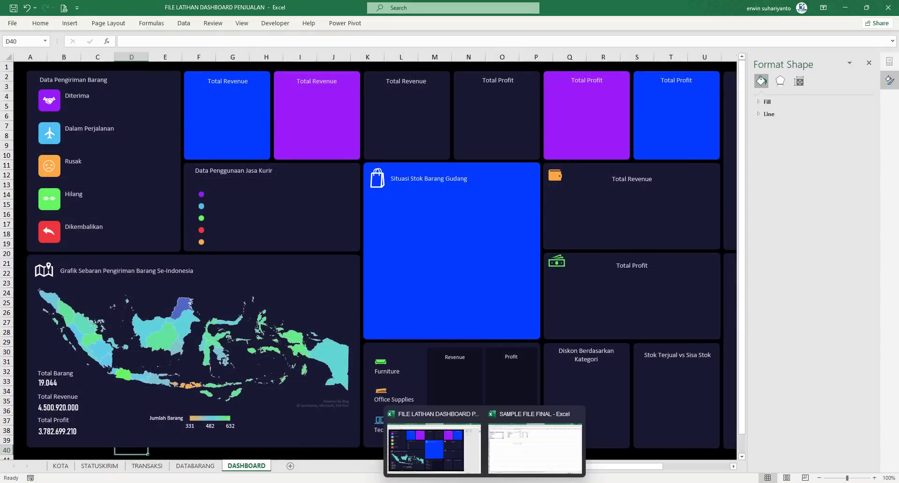
click(534, 445)
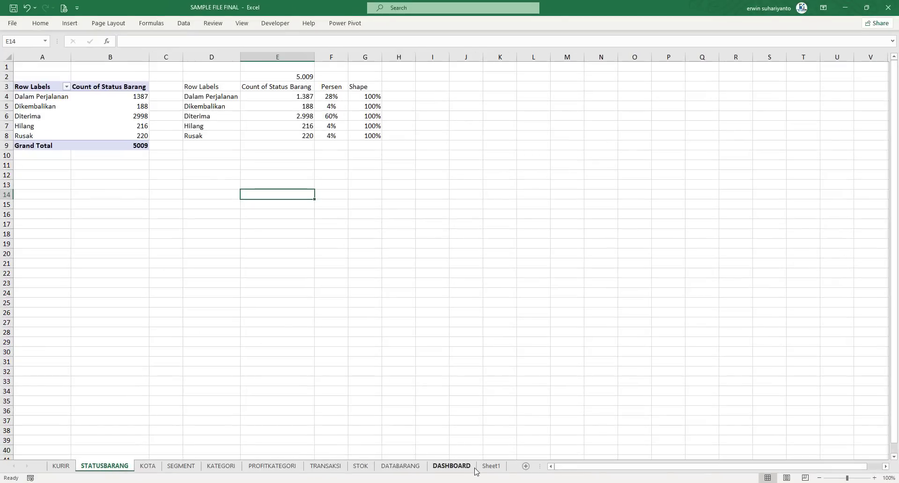
click(487, 467)
click(452, 466)
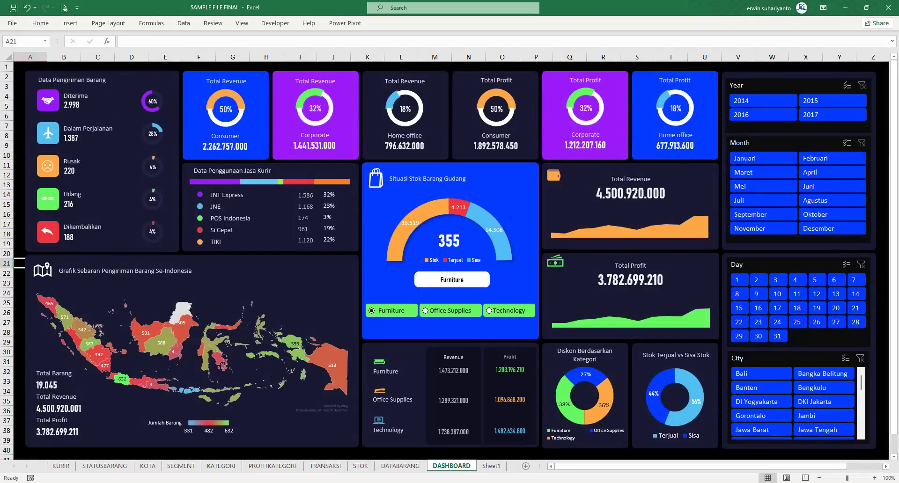
click(844, 8)
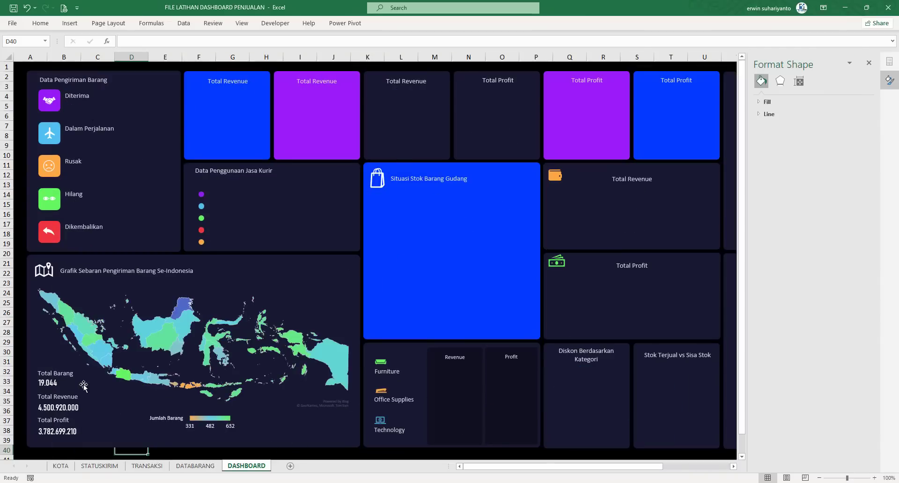
Copy the Total Barang value box to beneath the Diterima label in the Data Pengiriman Barang panel, making it narrower.
click(55, 383)
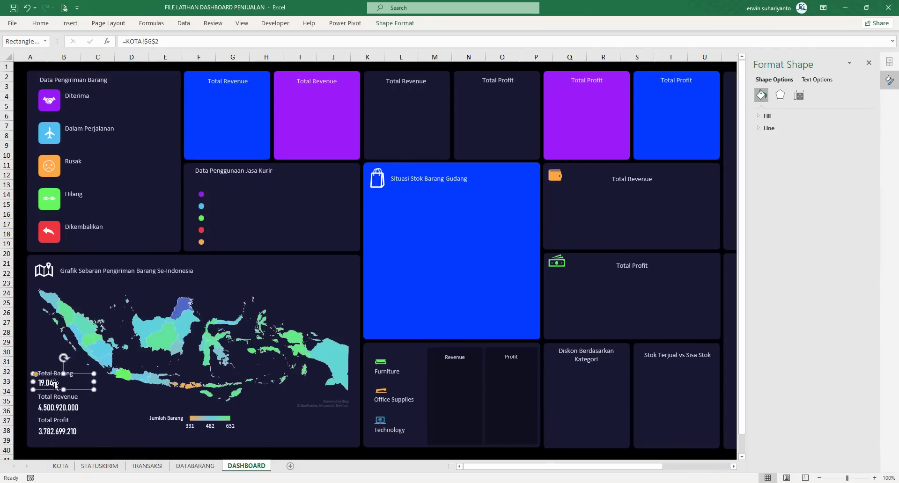
drag(55, 384, 104, 108)
Link the value box beneath Diterima to the STATUSKIRIM sheet with =STATUSKIRIM!$E$4.
drag(165, 43, 105, 42)
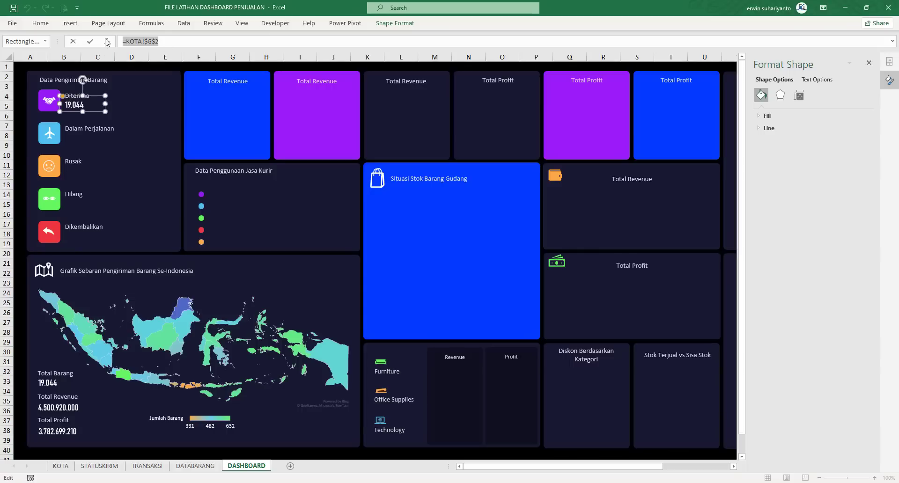
text(=)
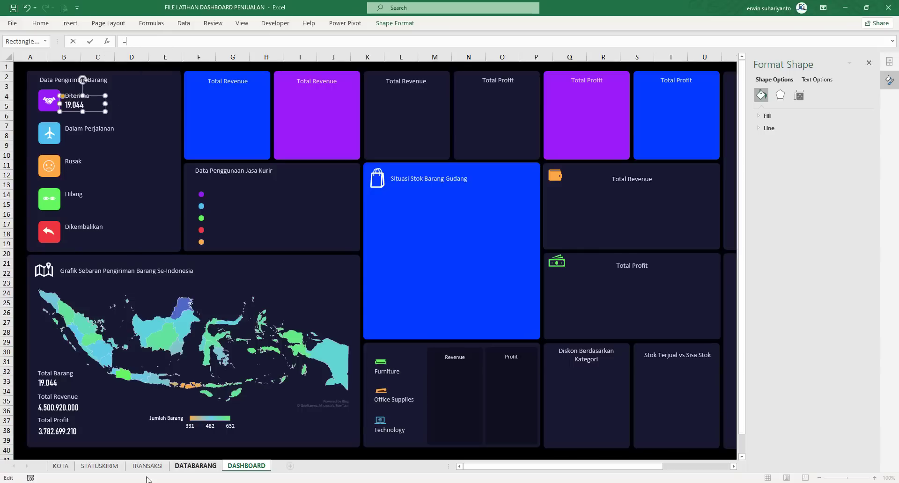
click(100, 466)
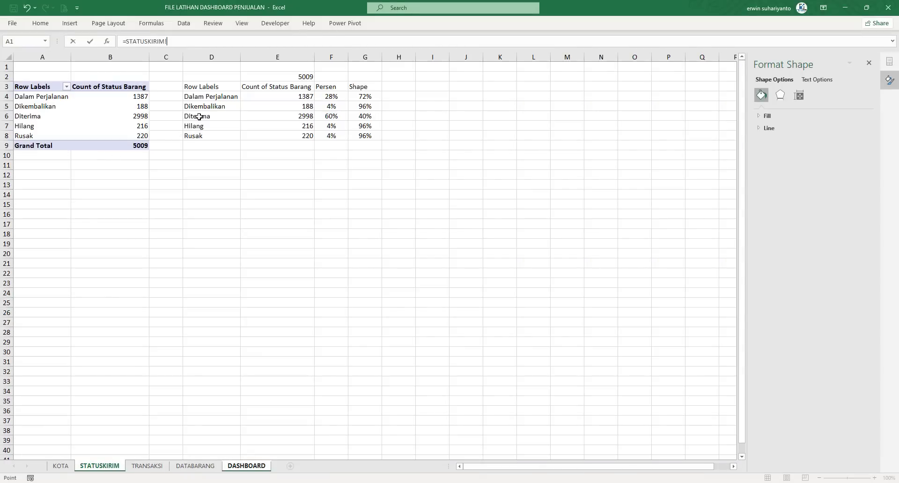
click(305, 98)
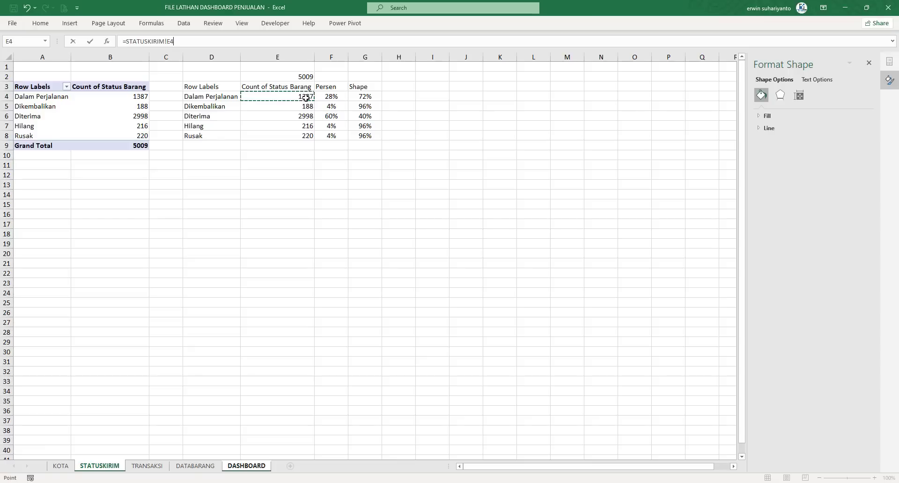
key(F4)
key(Return)
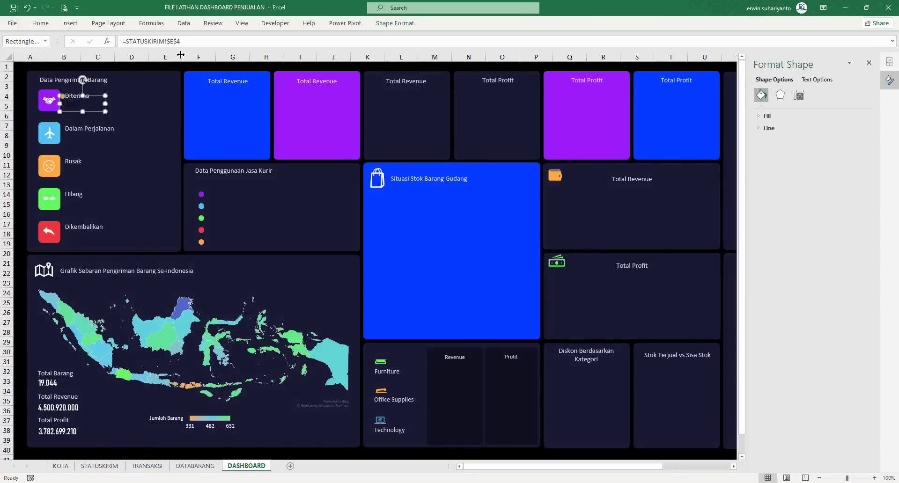
Relink the value box beneath Diterima to the Diterima count with =STATUSKIRIM!$E$6.
click(176, 41)
drag(176, 42, 112, 44)
text(=)
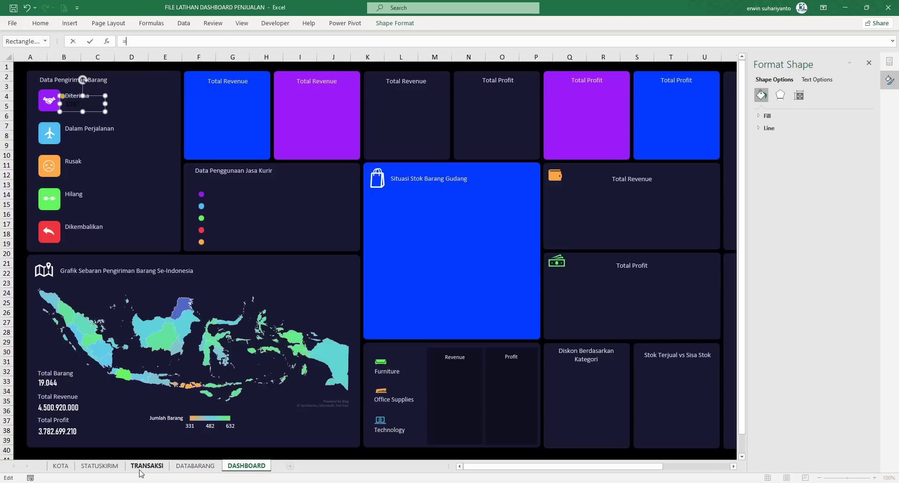
click(99, 466)
click(300, 115)
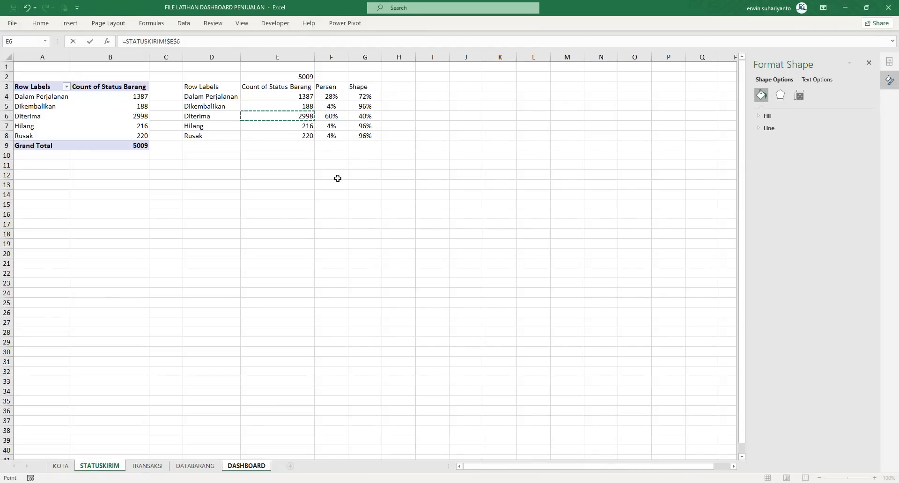
key(Return)
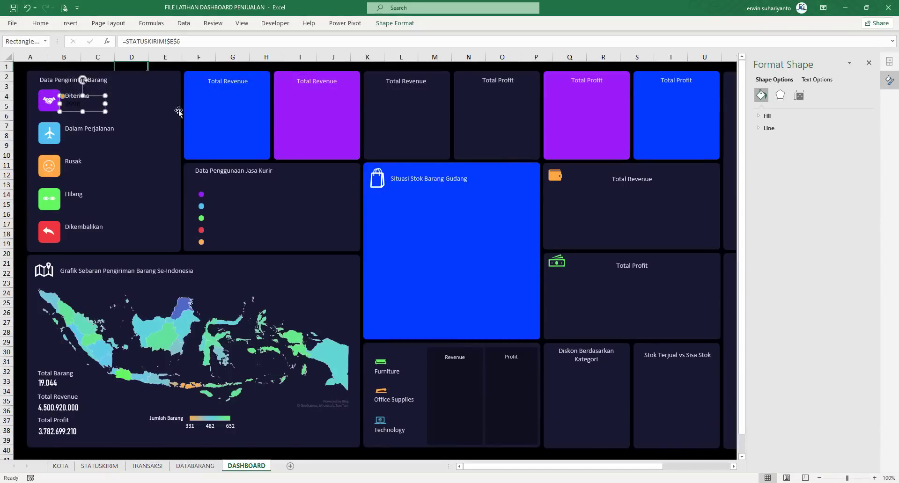
click(175, 67)
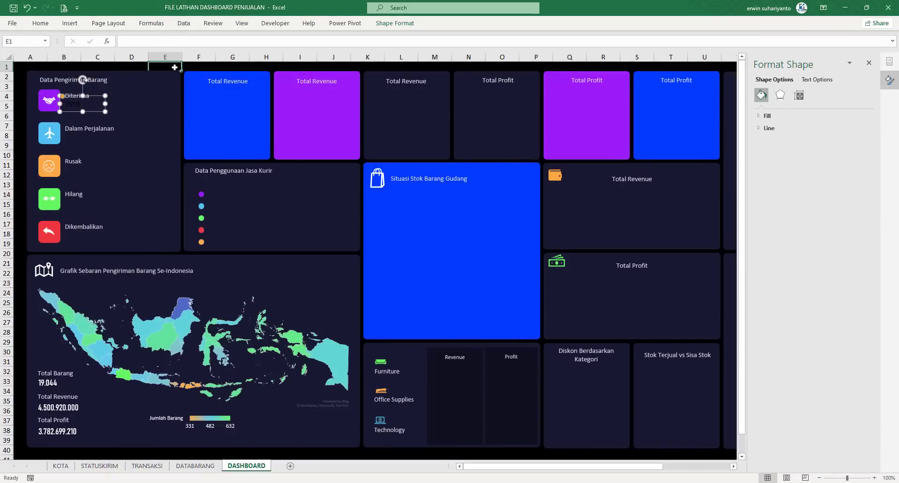
Apply the Total Barang value's formatting to the Diterima count with Format Painter, and copy the count box beneath Dalam Perjalanan.
click(52, 382)
click(41, 26)
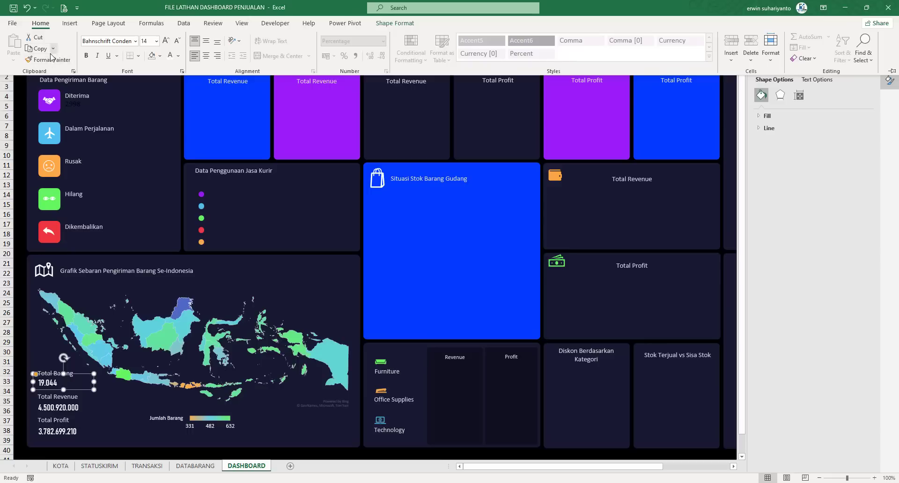
click(50, 59)
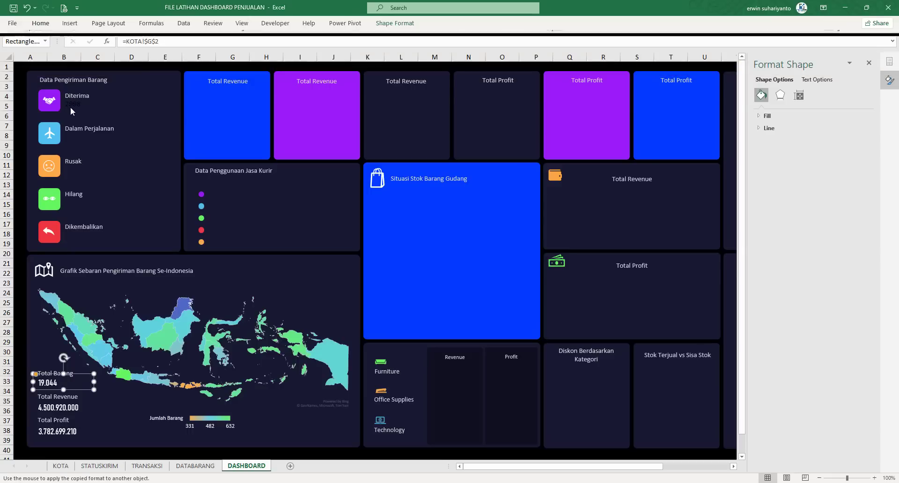
click(88, 107)
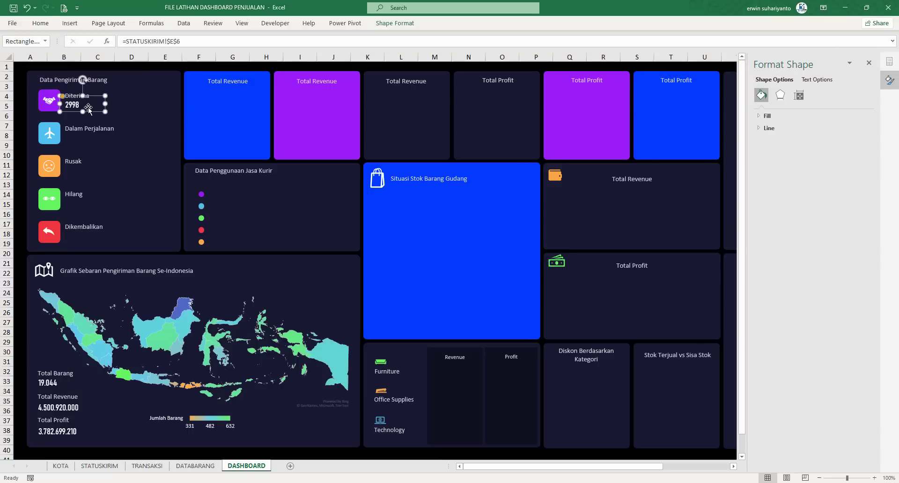
drag(88, 109, 76, 140)
Format the status counts in E4:E8 of STATUSKIRIM as Number with the 1000 separator and 0 decimal places.
click(99, 465)
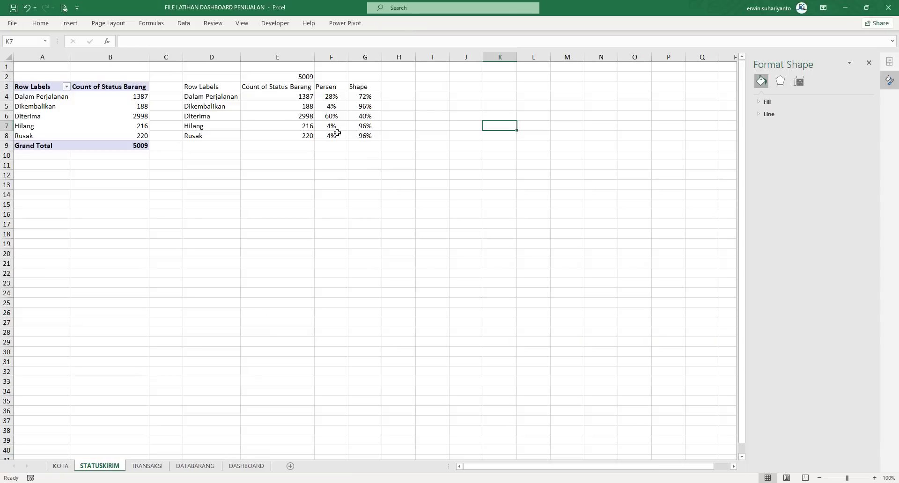
drag(305, 96, 297, 135)
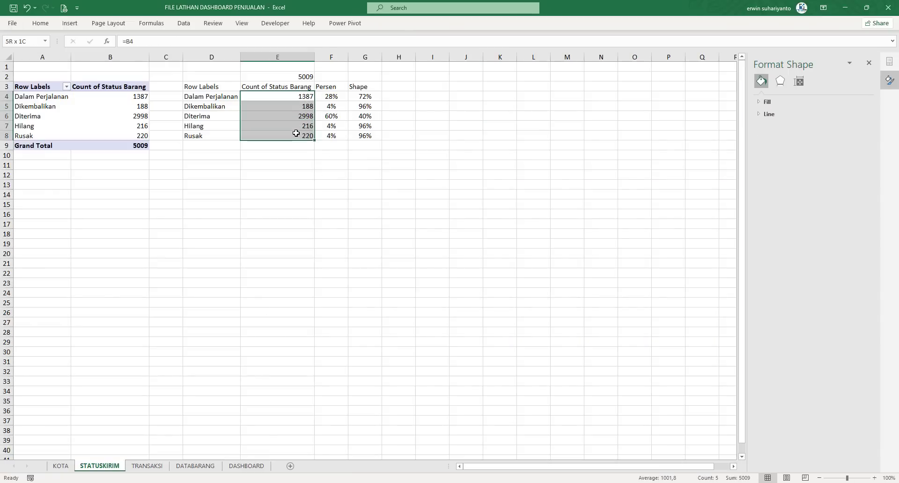
right_click(271, 107)
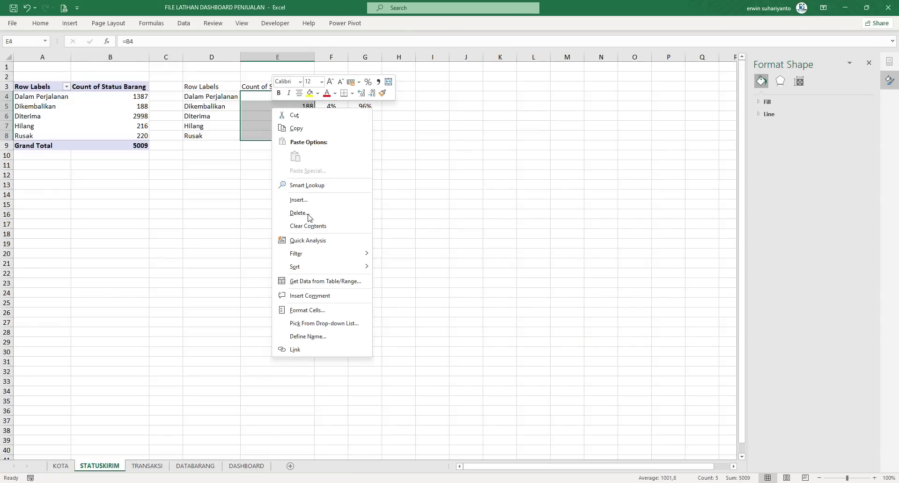
click(316, 310)
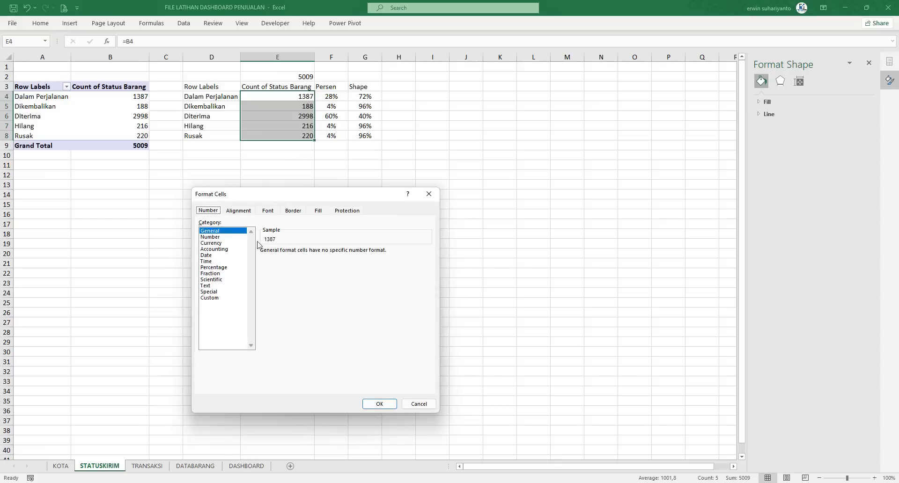
click(224, 236)
click(278, 262)
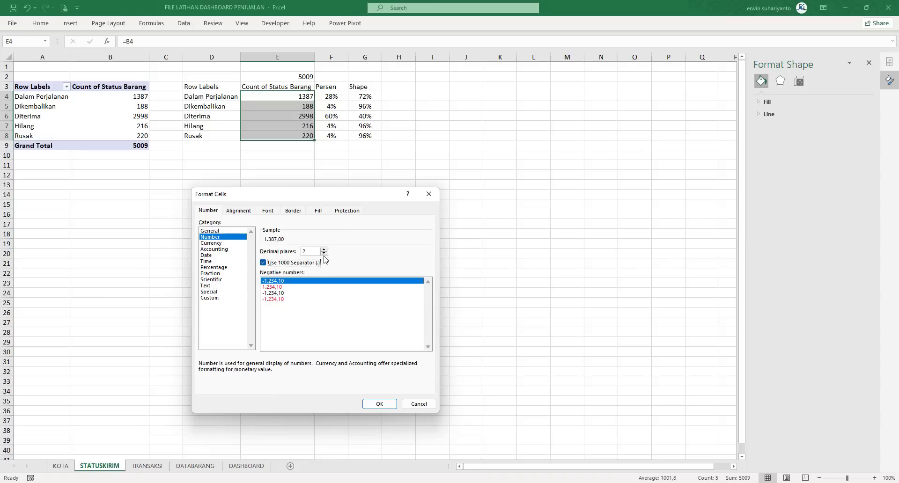
click(324, 254)
click(377, 408)
click(331, 174)
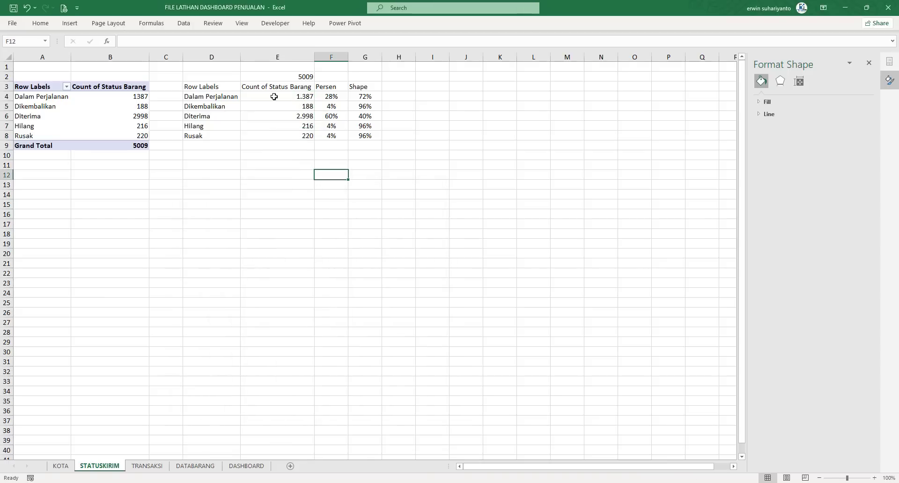
Relink the count box beneath Dalam Perjalanan on the DASHBOARD sheet to its status count with =STATUSKIRIM!$E$4.
click(196, 466)
click(246, 466)
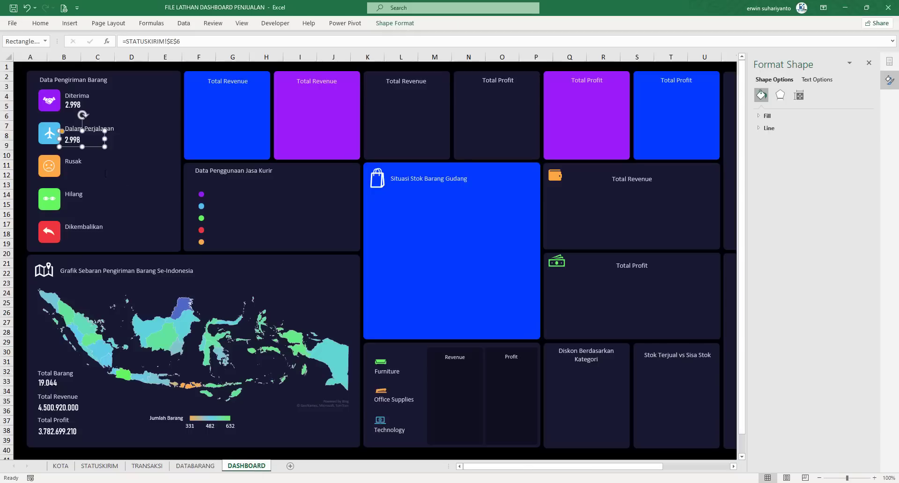
click(159, 452)
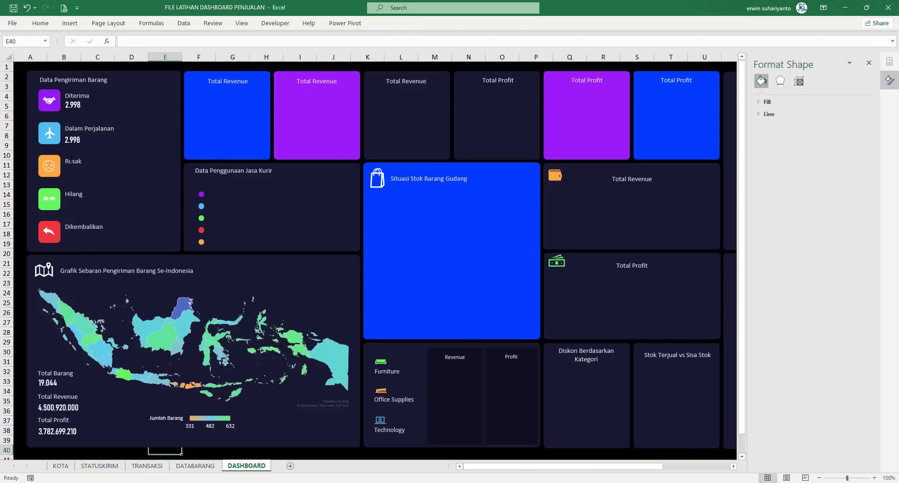
click(74, 145)
drag(180, 41, 121, 41)
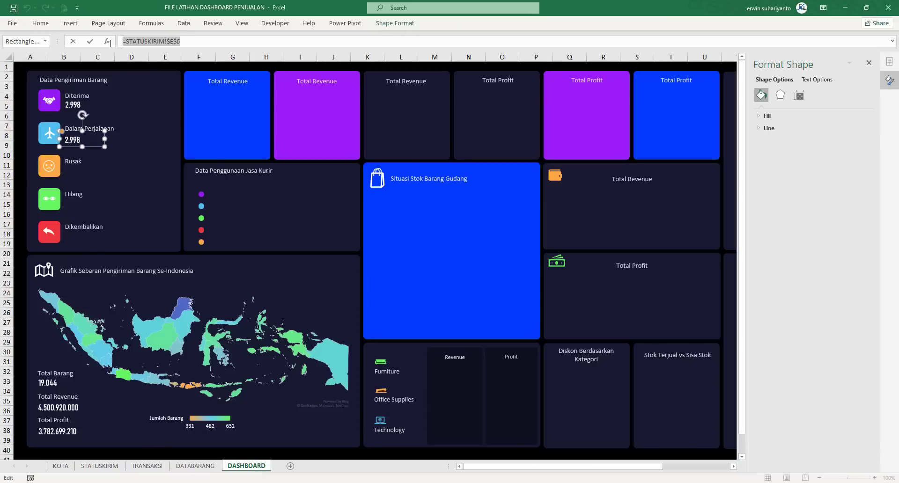
text(=)
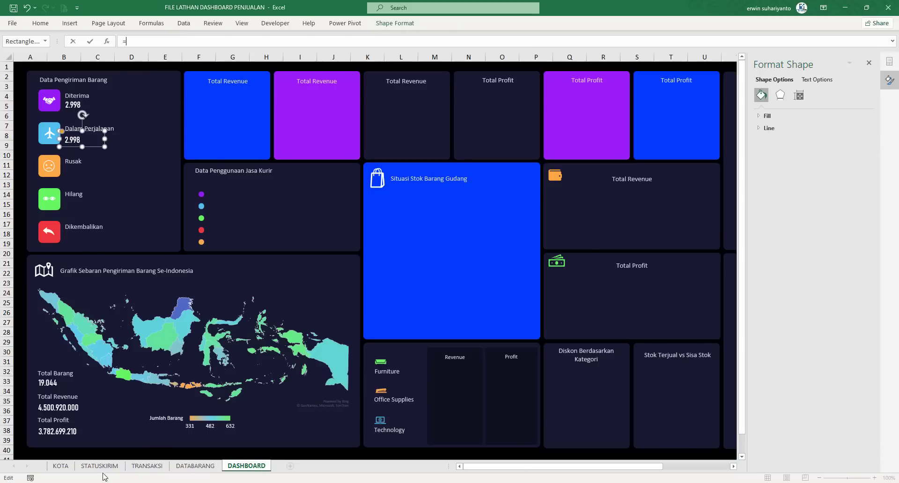
click(98, 466)
click(282, 96)
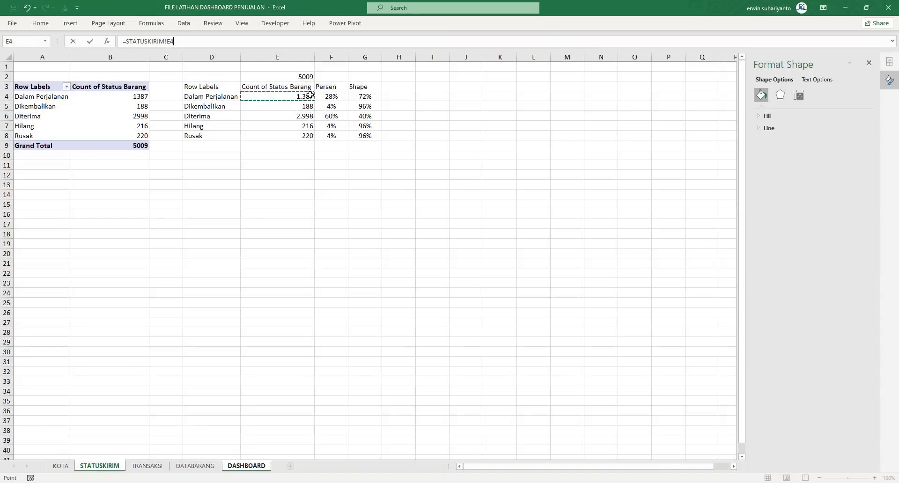
key(F4)
key(Return)
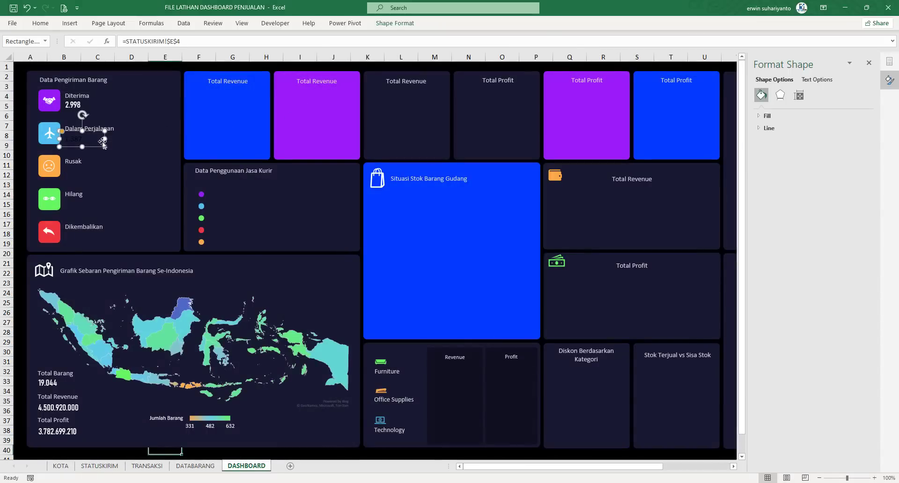
Copy the Dalam Perjalanan count box to beneath Rusak and link the copy to =STATUSKIRIM!$E$8.
drag(95, 148, 94, 181)
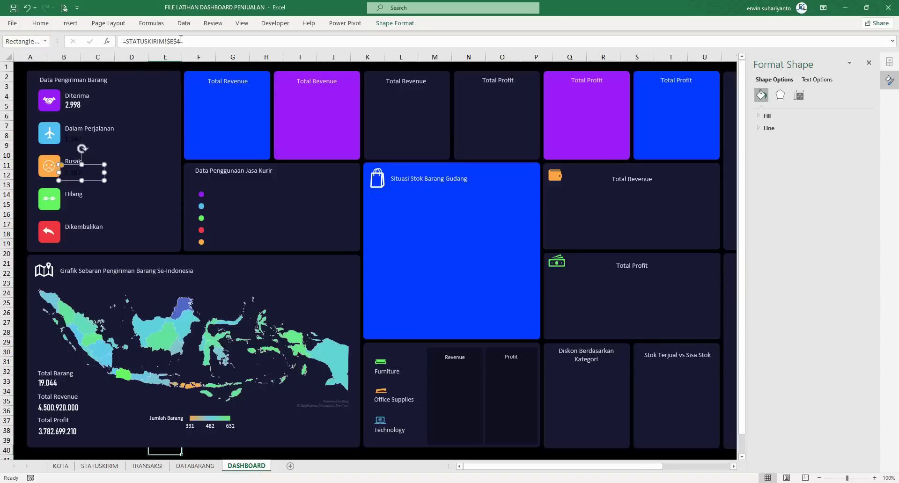
drag(181, 40, 120, 41)
text(=)
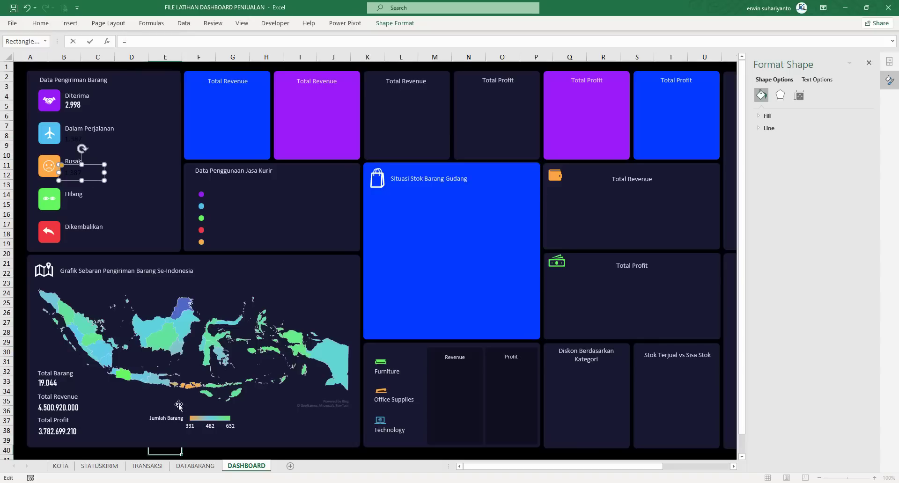
click(100, 466)
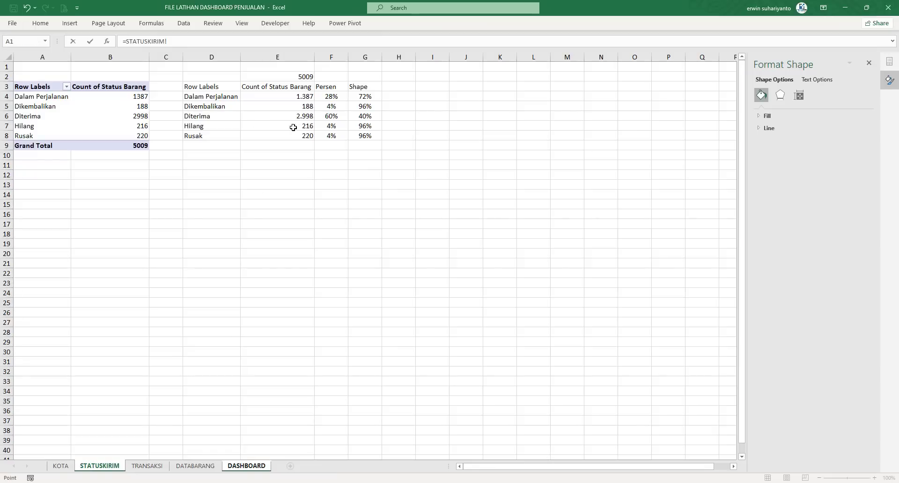
click(304, 138)
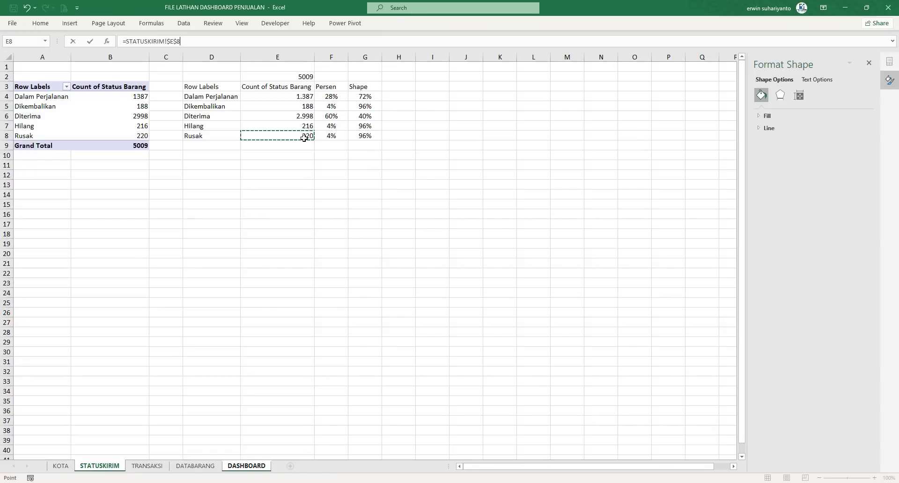
key(Return)
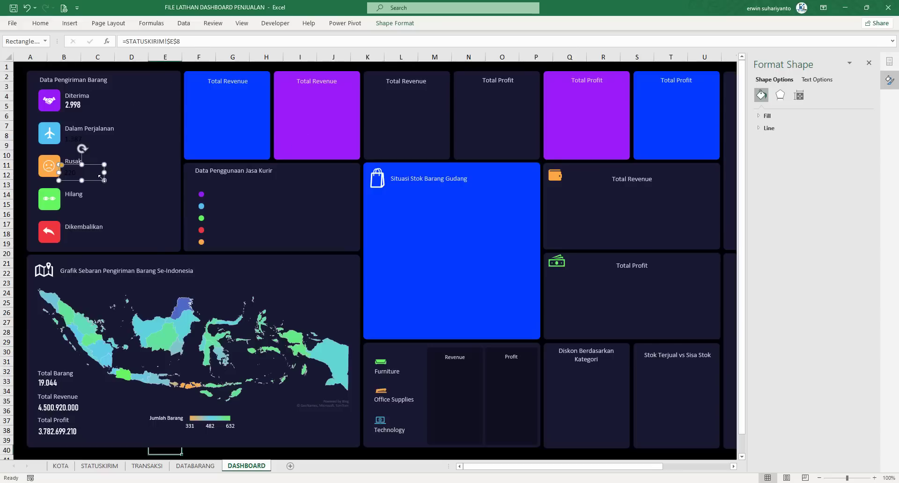
Duplicate the Rusak count box beneath Hilang and link the duplicate to =STATUSKIRIM!$E$7.
key(ctrl+d)
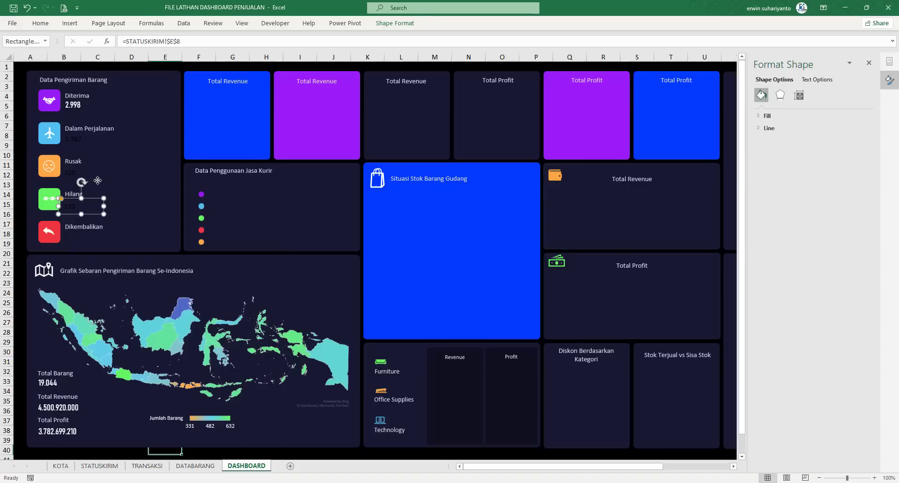
drag(186, 40, 120, 42)
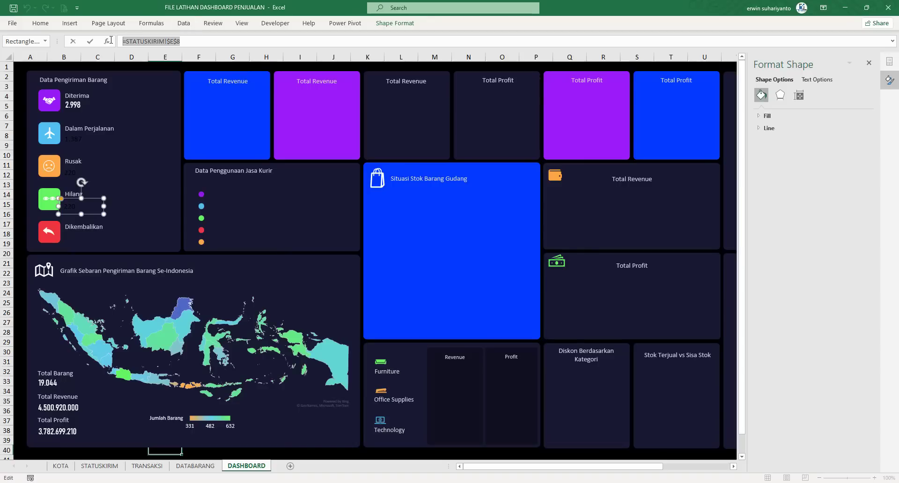
text(=)
click(100, 466)
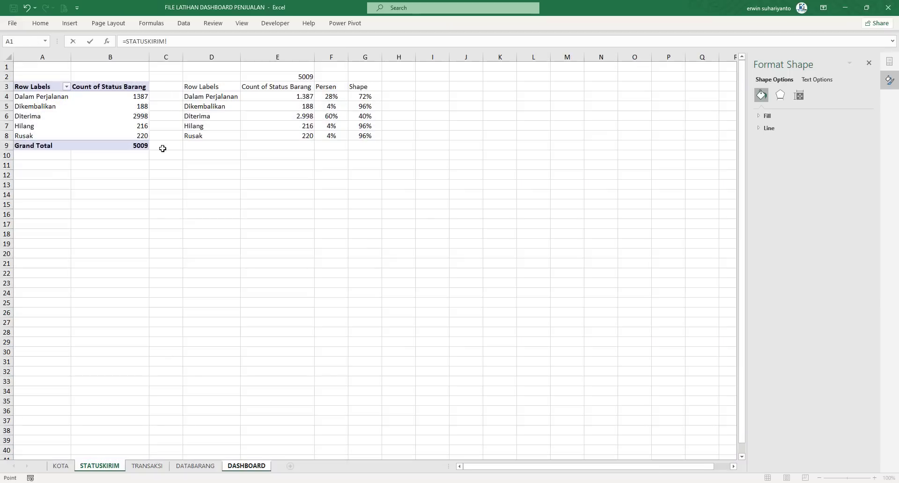
click(301, 126)
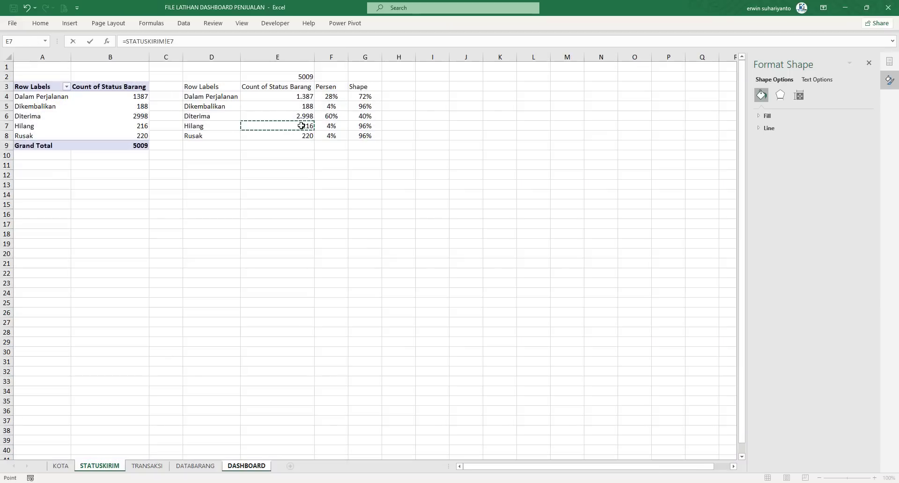
key(Return)
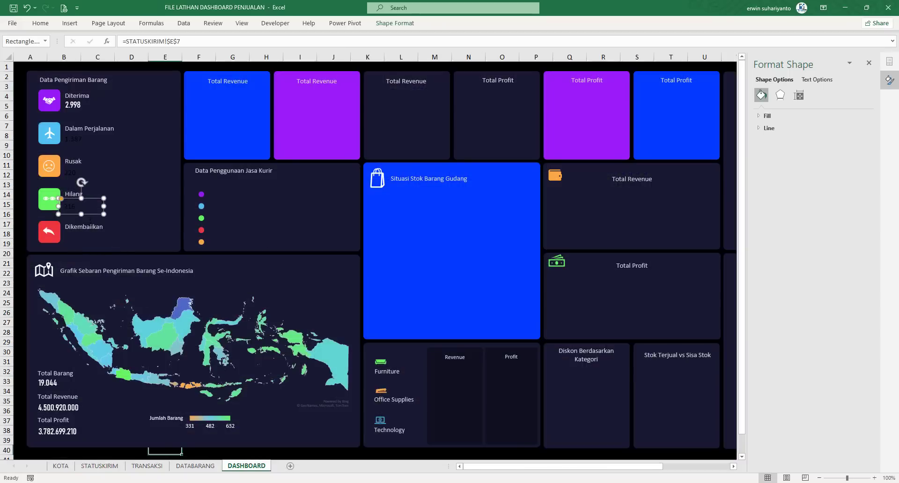
Duplicate the Hilang count box beneath Dikembalikan and link the duplicate to =STATUSKIRIM!$E$5.
key(ctrl+d)
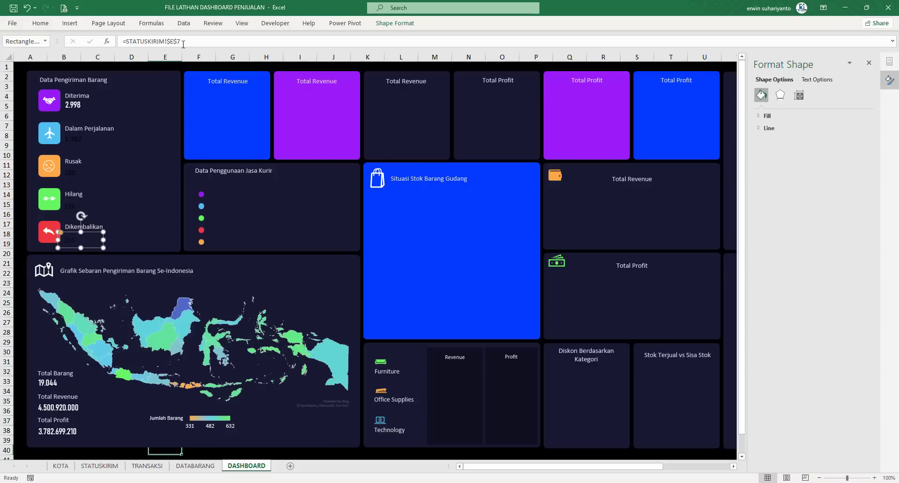
drag(181, 41, 93, 40)
text(=)
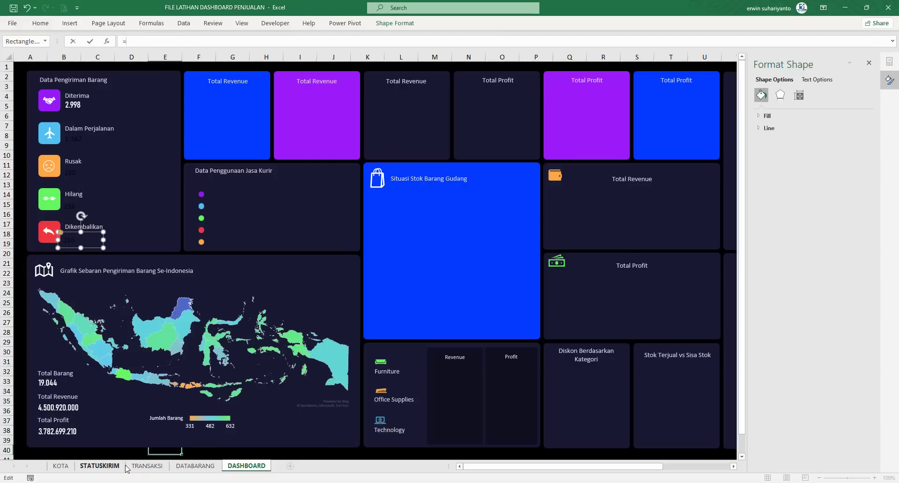
click(100, 465)
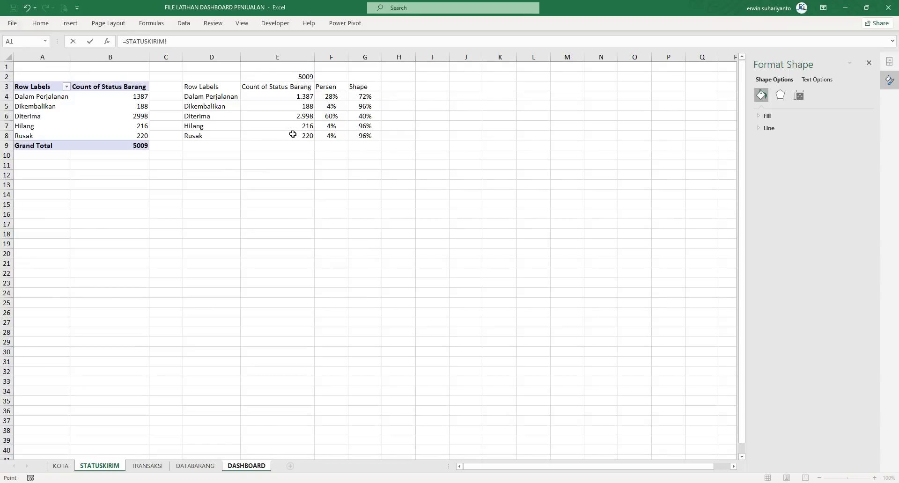
click(305, 108)
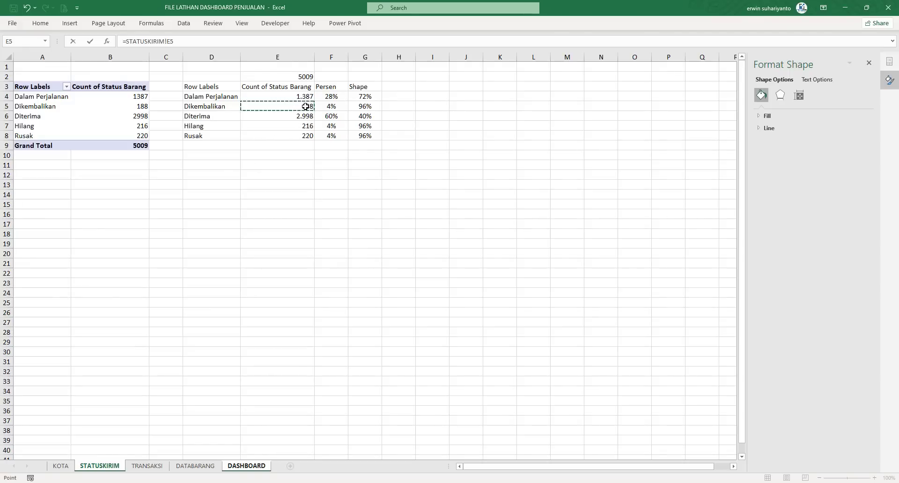
key(F4)
key(Return)
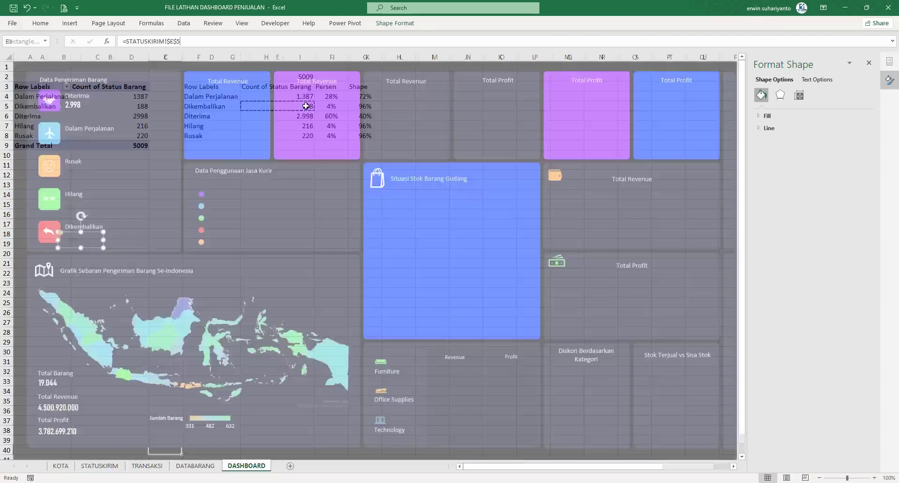
Apply the Diterima count's formatting to the Dalam Perjalanan and Rusak counts with Format Painter.
click(77, 105)
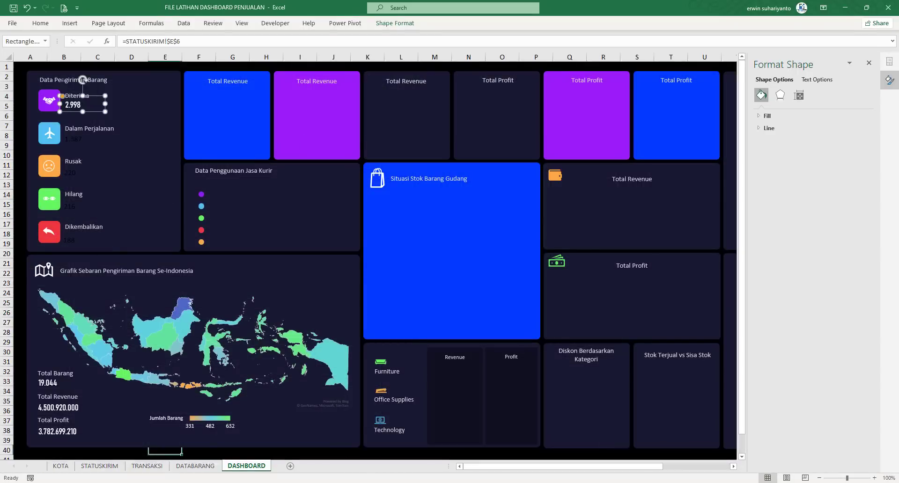
click(40, 26)
click(46, 61)
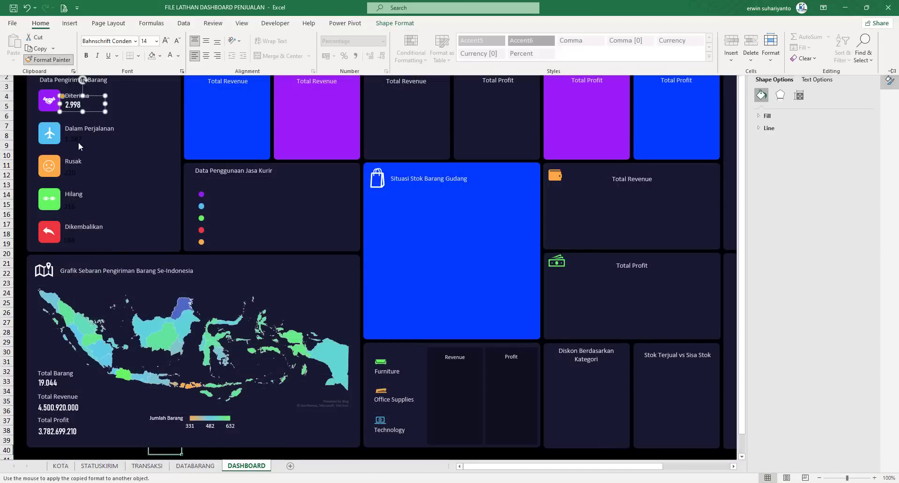
click(77, 139)
click(40, 23)
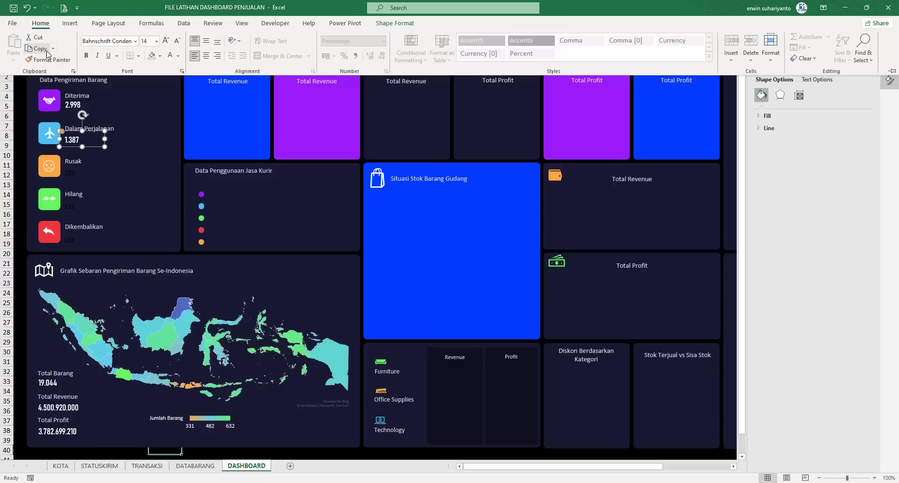
click(47, 59)
click(68, 172)
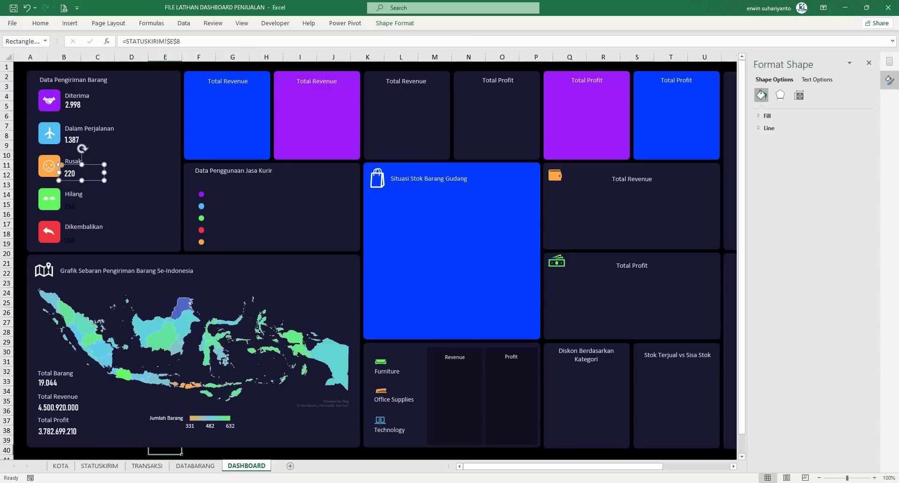
Carry the Rusak count's formatting over to the Hilang and Dikembalikan counts with Format Painter.
click(40, 23)
click(46, 59)
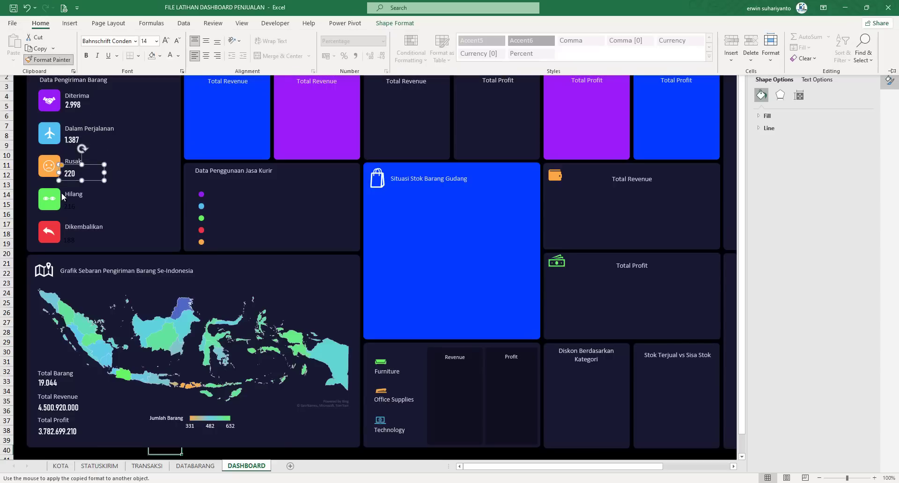
click(69, 206)
click(40, 23)
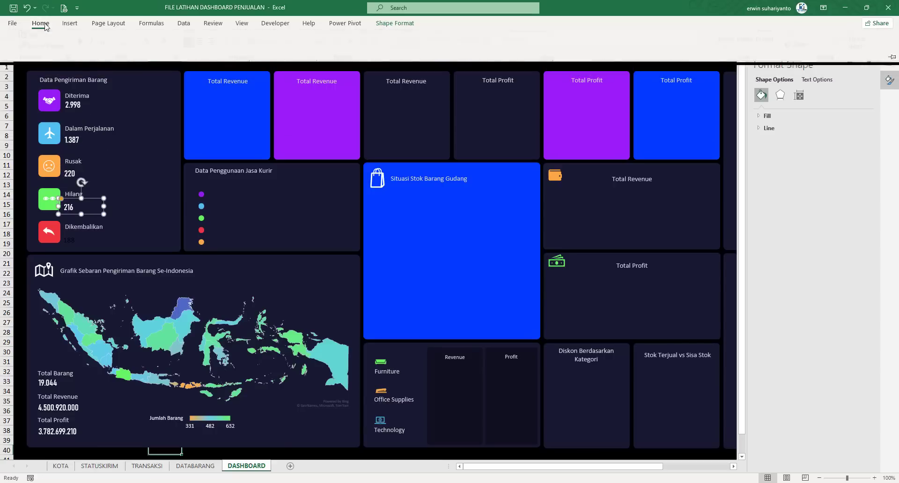
click(47, 61)
click(72, 239)
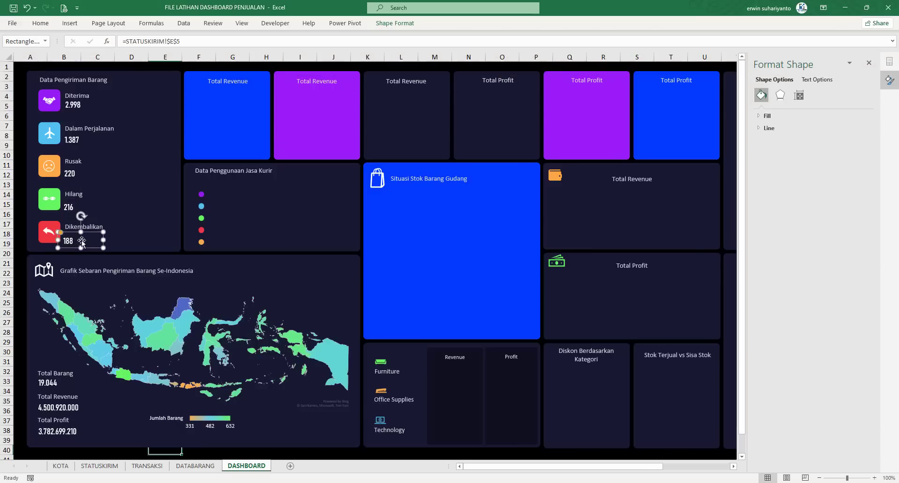
Align all five status count boxes in the Data Pengiriman Barang panel left and distribute them vertically.
shift+click(70, 208)
shift+click(70, 173)
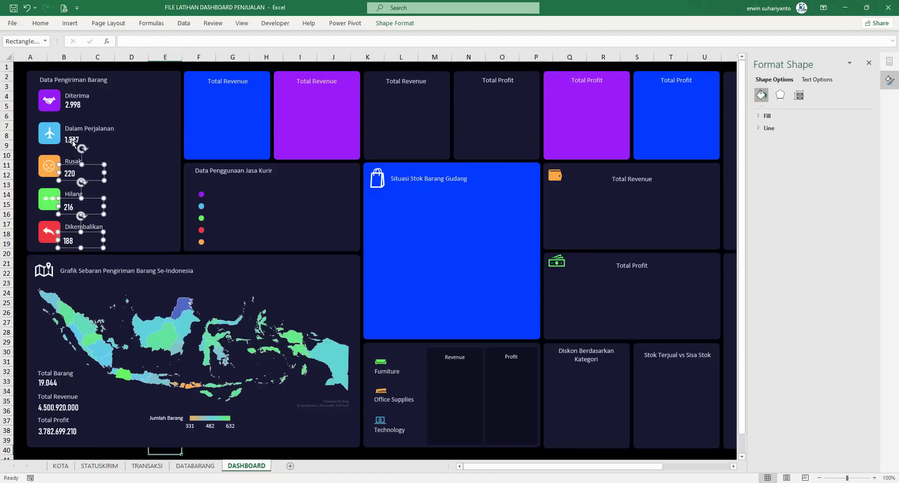
shift+click(71, 140)
shift+click(72, 106)
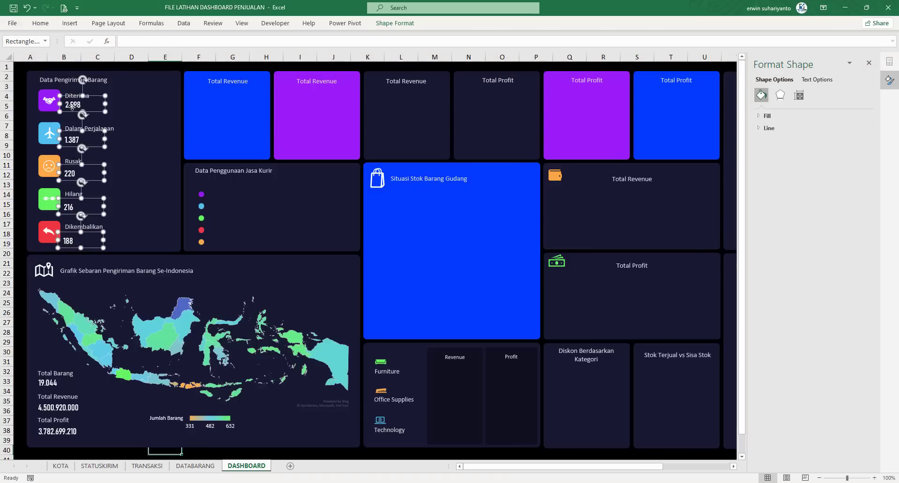
click(394, 23)
click(652, 37)
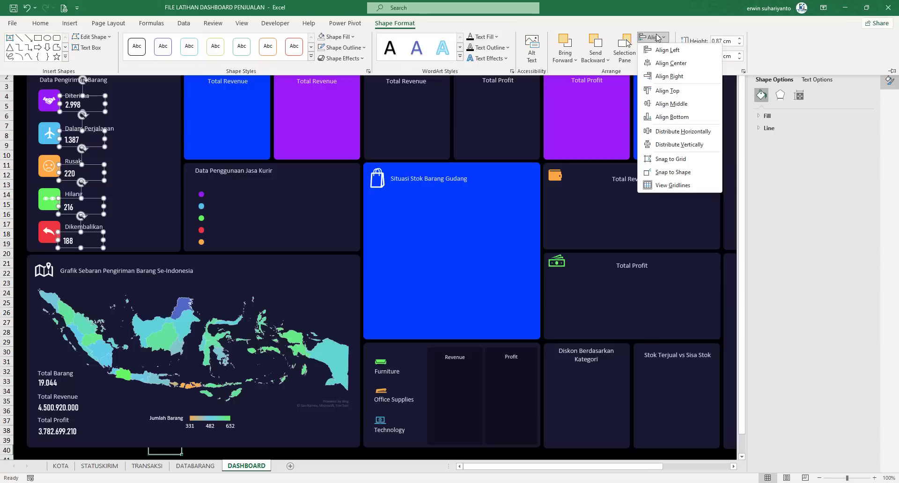
click(660, 48)
click(652, 37)
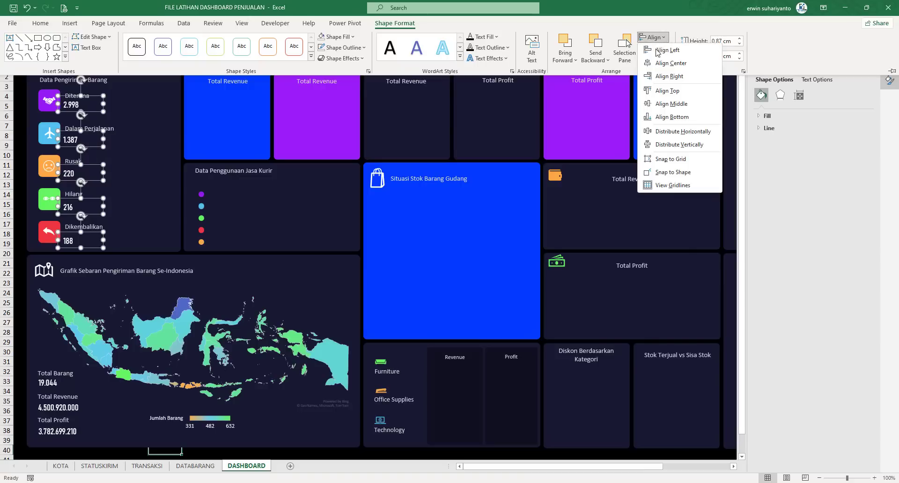
click(654, 145)
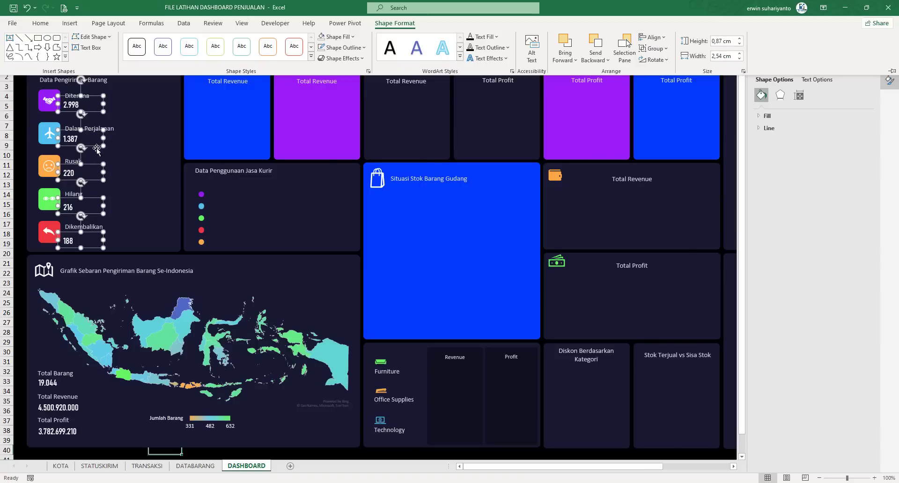
Nudge the five selected count boxes slightly right and up to line up with their status labels.
key(Right)
key(Right)
key(Right)
key(Right)
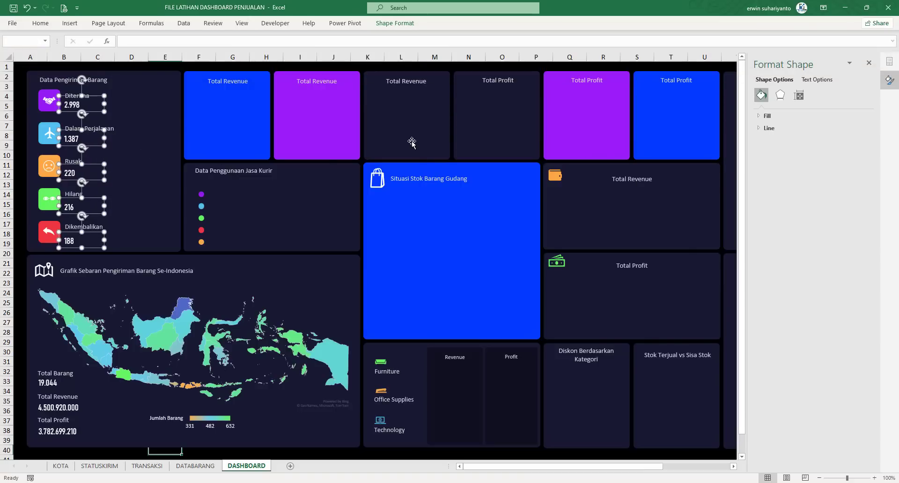
key(Up)
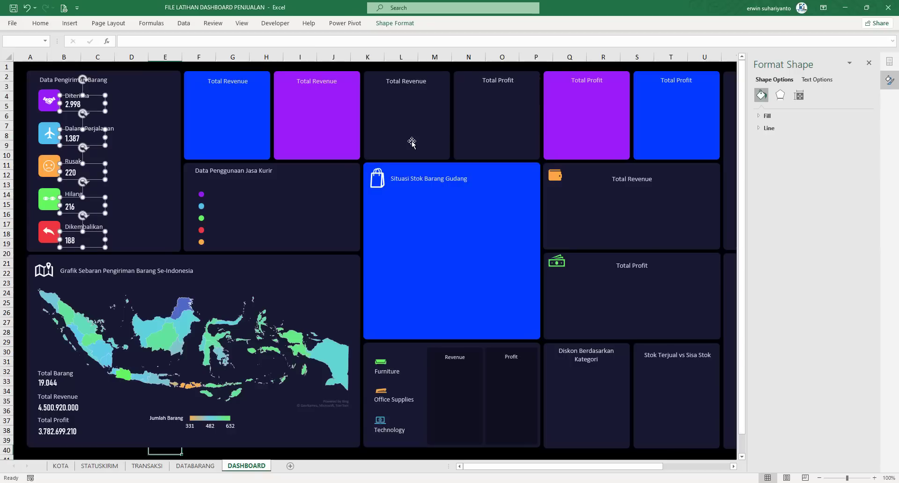
Nudge the five count boxes slightly left and move the Dikembalikan count up closer beneath its label.
key(Left)
click(337, 66)
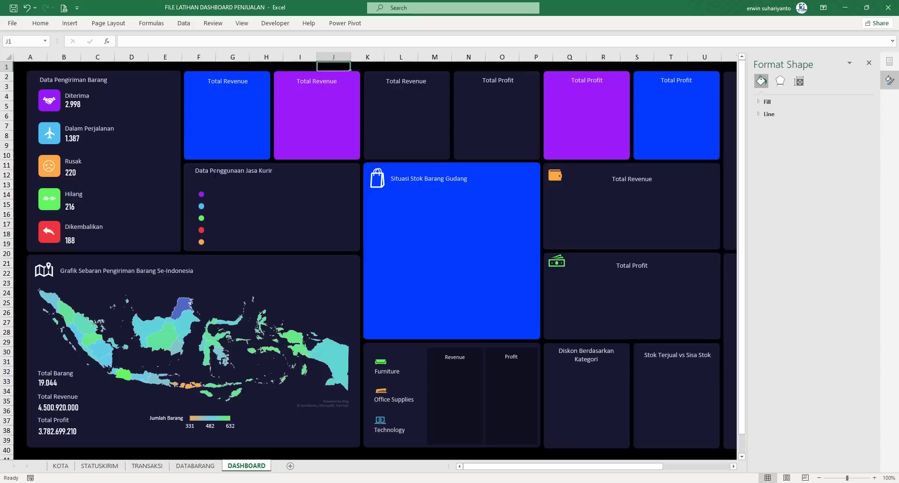
click(69, 243)
key(Up)
key(Up)
key(Up)
key(Up)
key(Up)
key(Up)
key(Up)
key(Up)
key(Up)
key(Up)
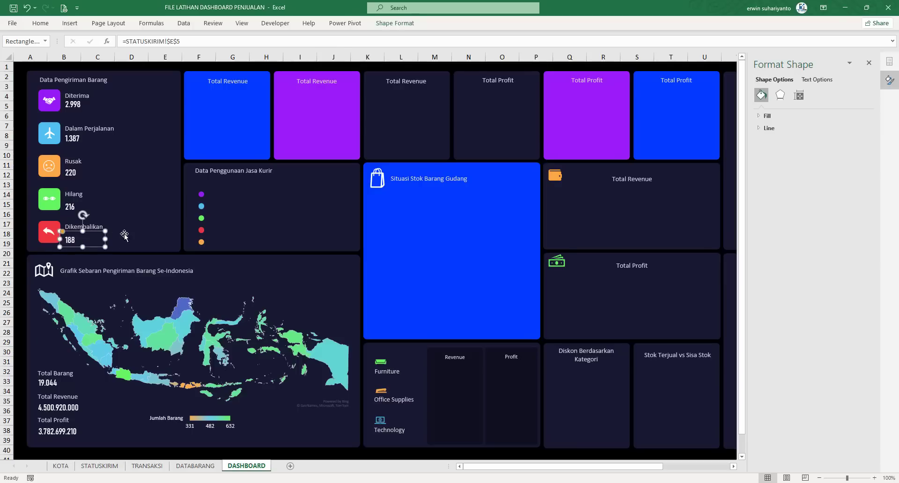
Distribute the five status count boxes in the Data Pengiriman Barang panel vertically.
shift+click(70, 204)
shift+click(71, 174)
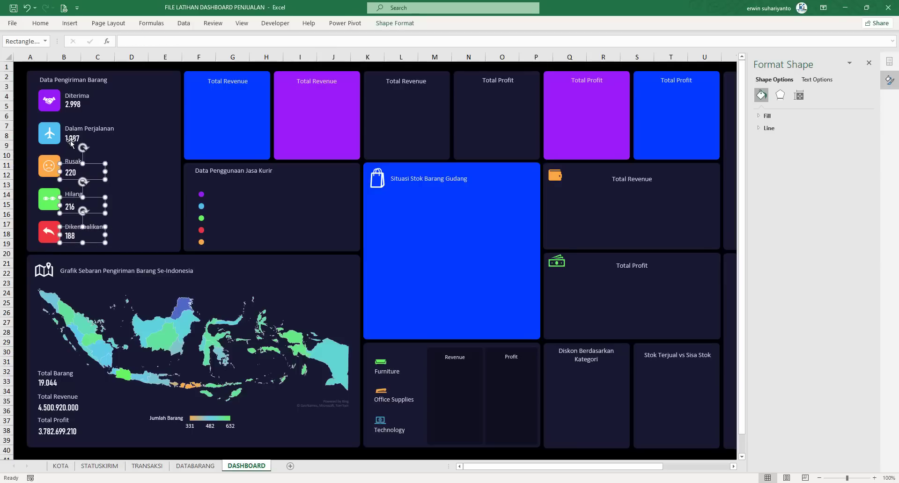
shift+click(71, 138)
shift+click(72, 104)
click(402, 24)
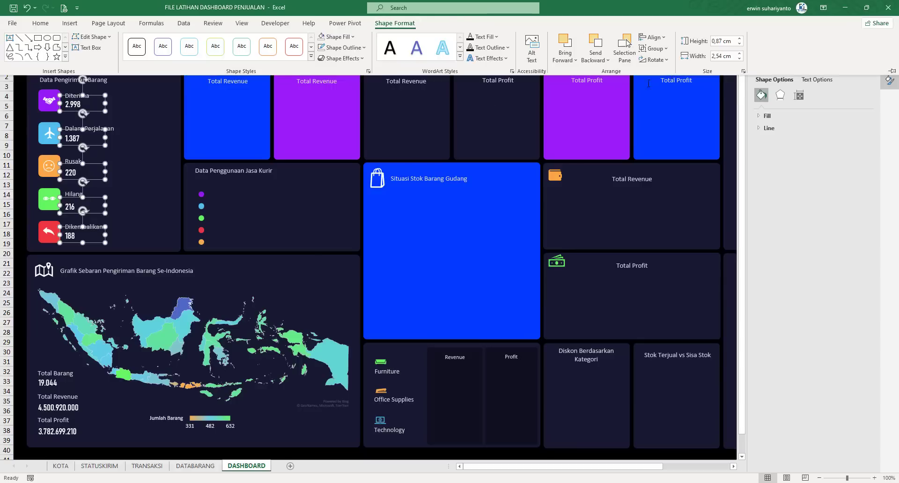
click(652, 37)
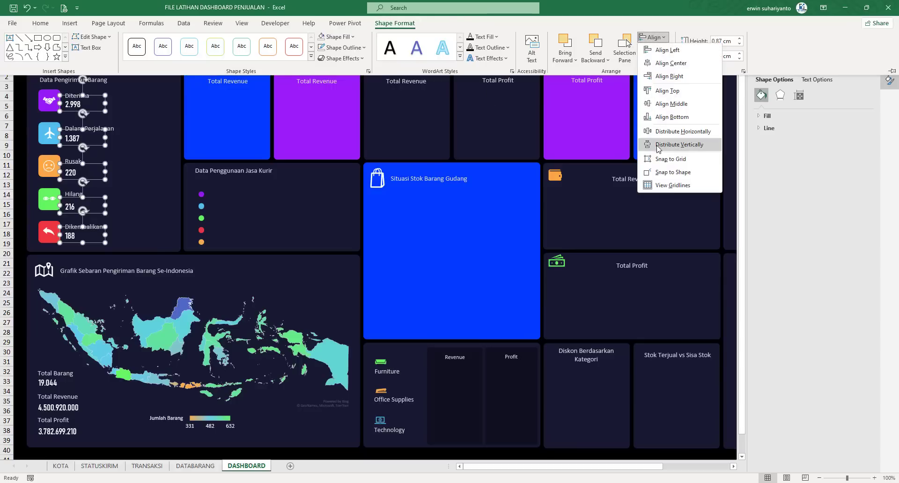
click(679, 145)
click(347, 67)
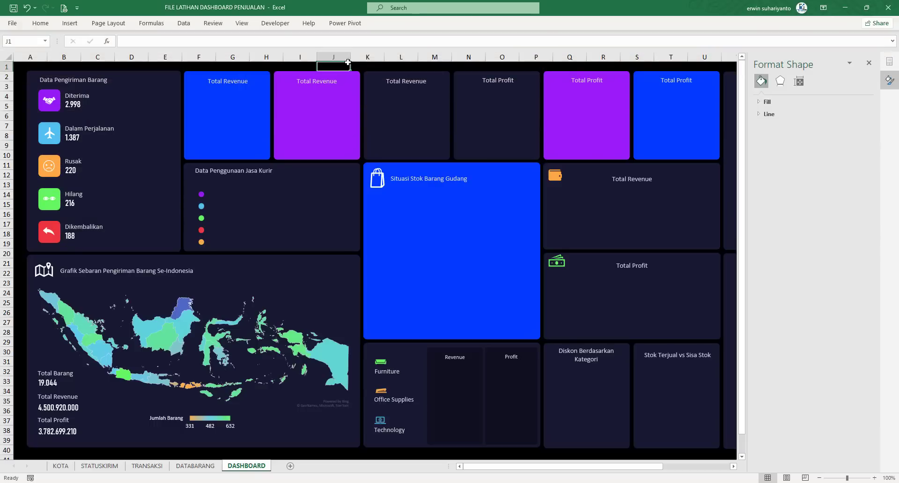
click(176, 67)
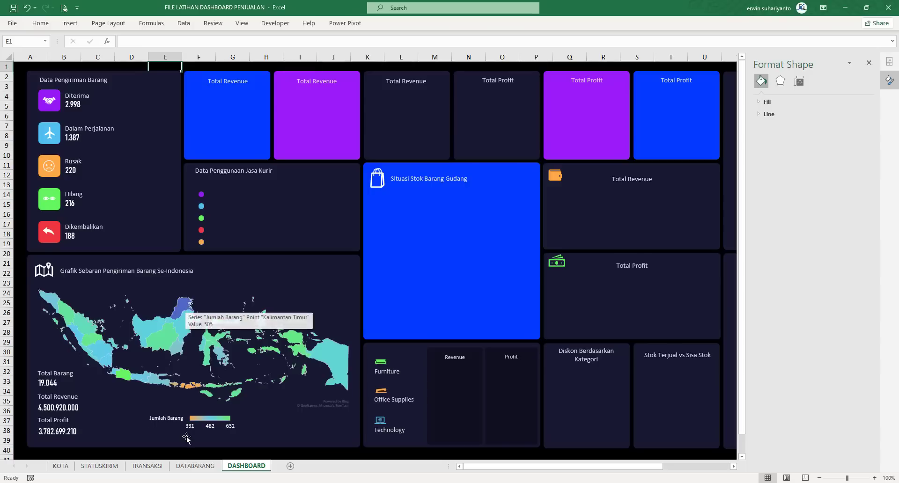
Insert a doughnut chart of Dalam Perjalanan's Persen and Shape values (F4:G4) on the STATUSKIRIM sheet, placing it below the table.
click(107, 467)
click(470, 145)
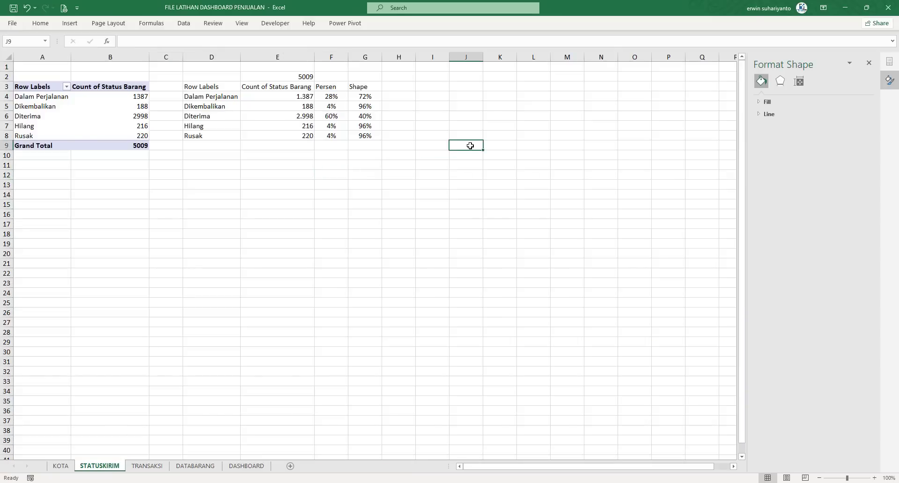
drag(332, 93, 362, 96)
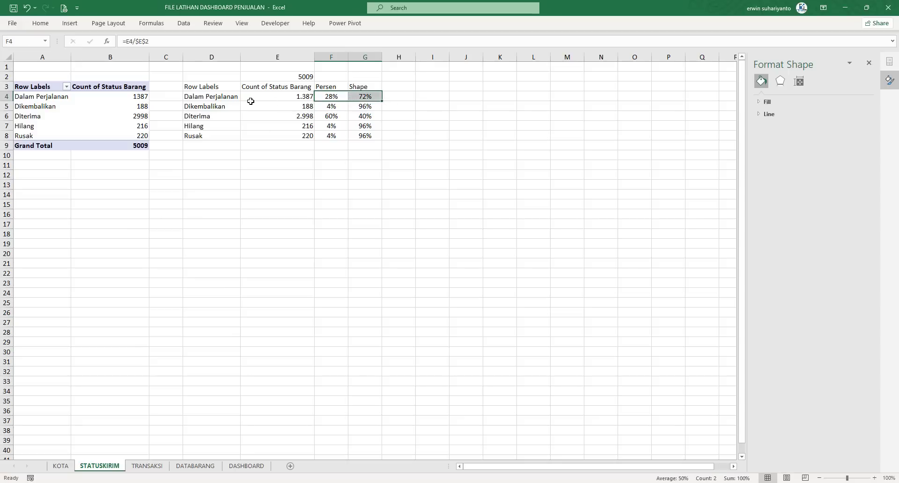
click(69, 23)
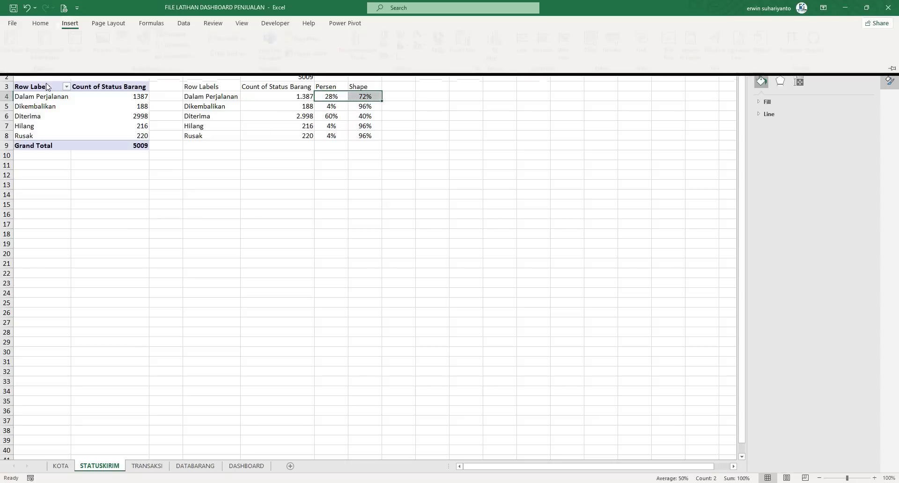
click(393, 60)
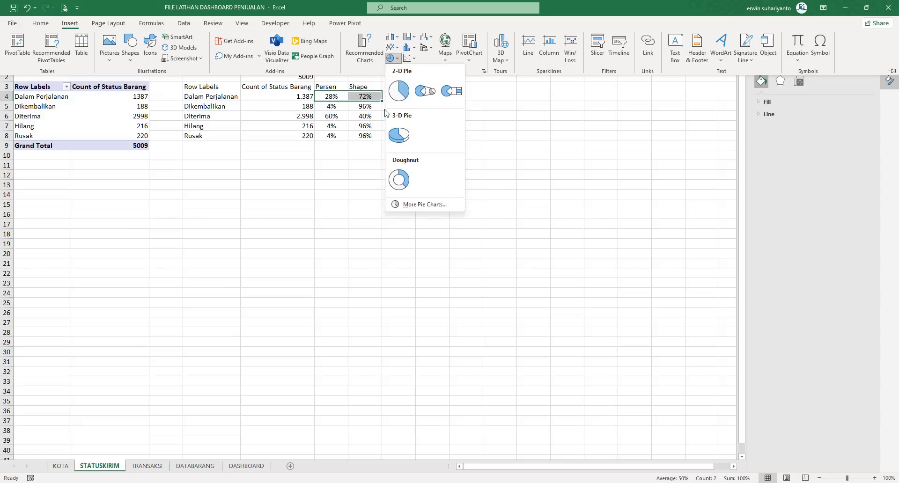
click(397, 183)
drag(395, 195, 390, 157)
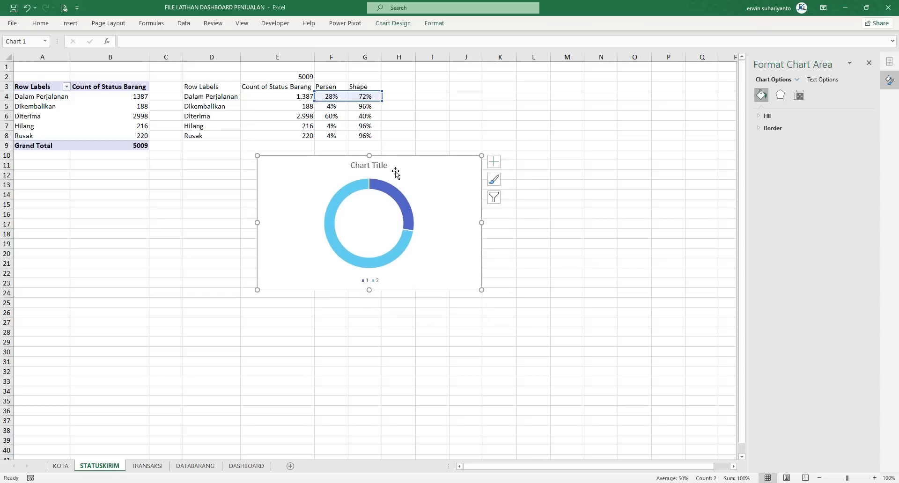
Delete the doughnut chart's title and legend.
click(375, 166)
key(Delete)
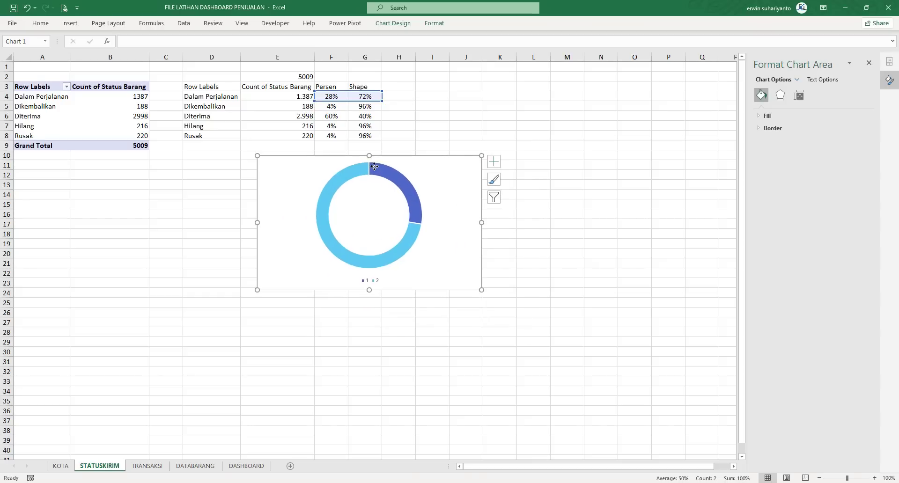
click(377, 282)
key(Delete)
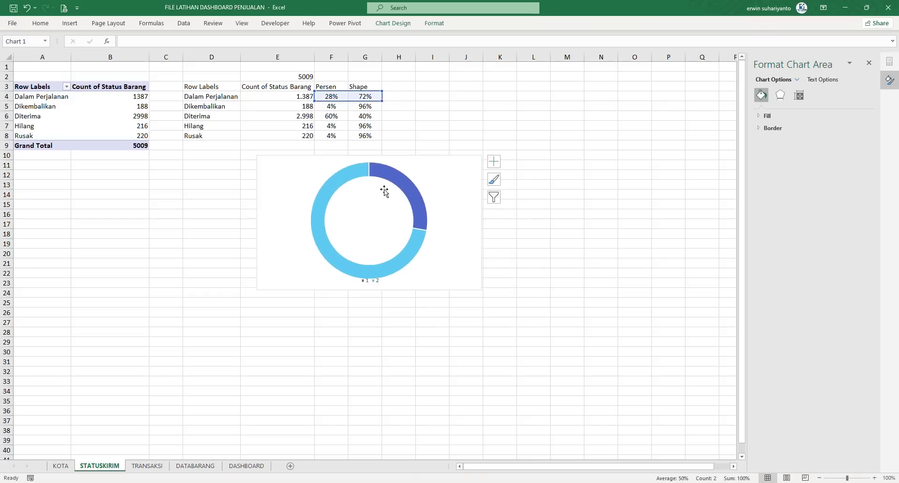
Set the doughnut chart area to No Fill and No Outline.
click(434, 23)
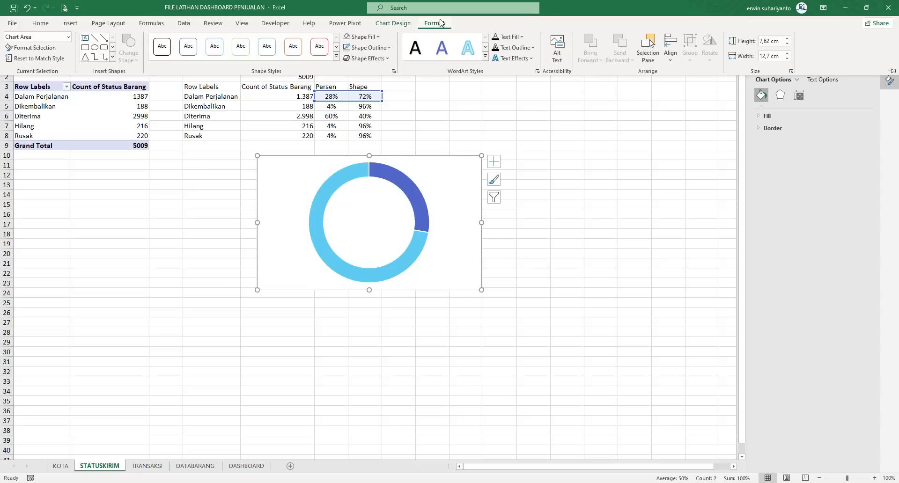
click(374, 37)
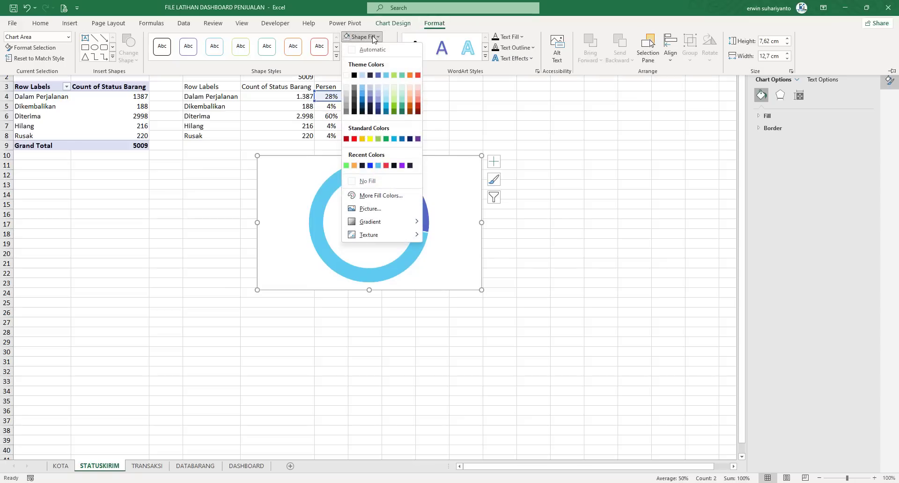
click(369, 182)
key(ctrl+F1)
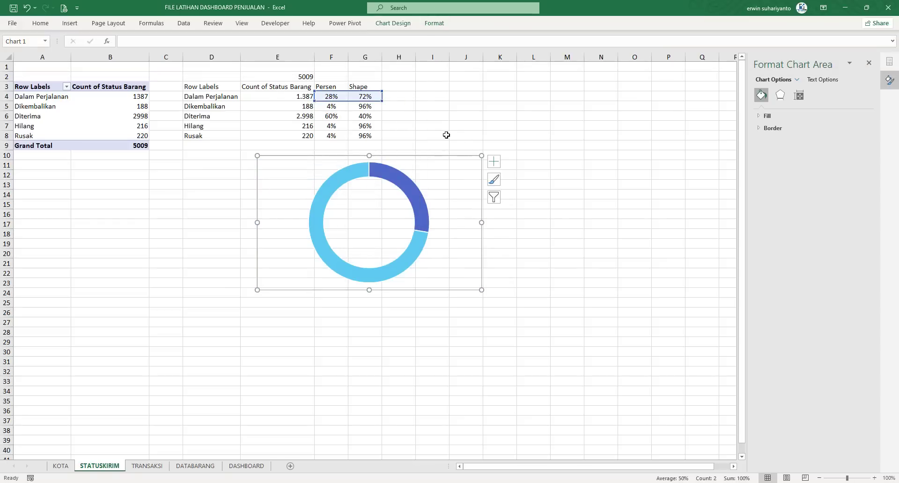
click(425, 24)
click(367, 48)
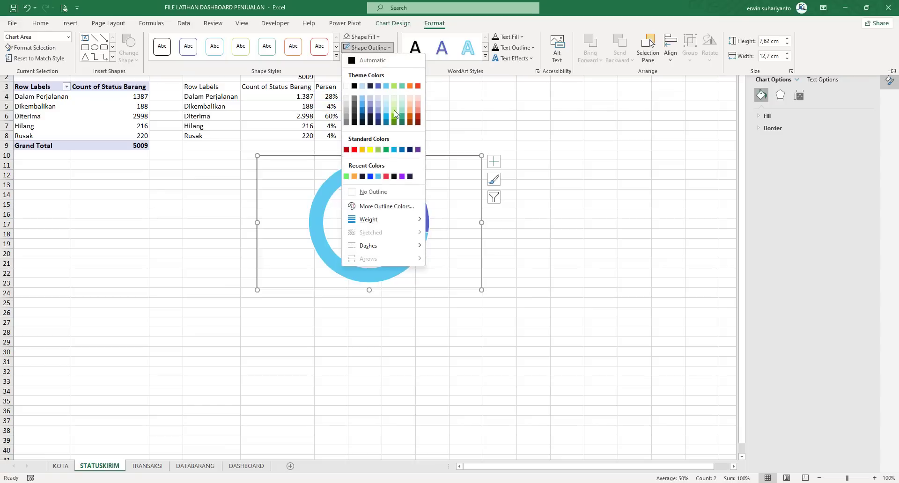
click(373, 191)
click(468, 127)
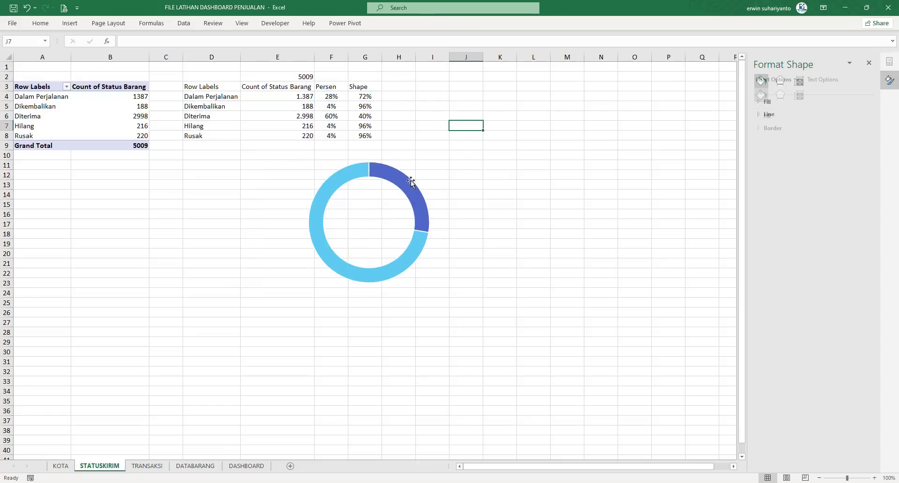
Shift the doughnut chart right and shrink it to a small ring just below the Persen column.
click(396, 183)
drag(407, 161, 455, 155)
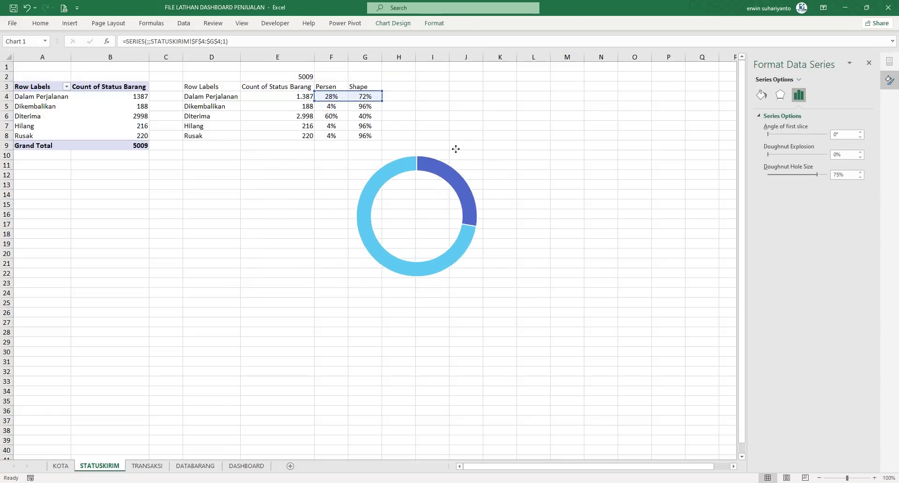
drag(529, 283, 347, 189)
click(377, 151)
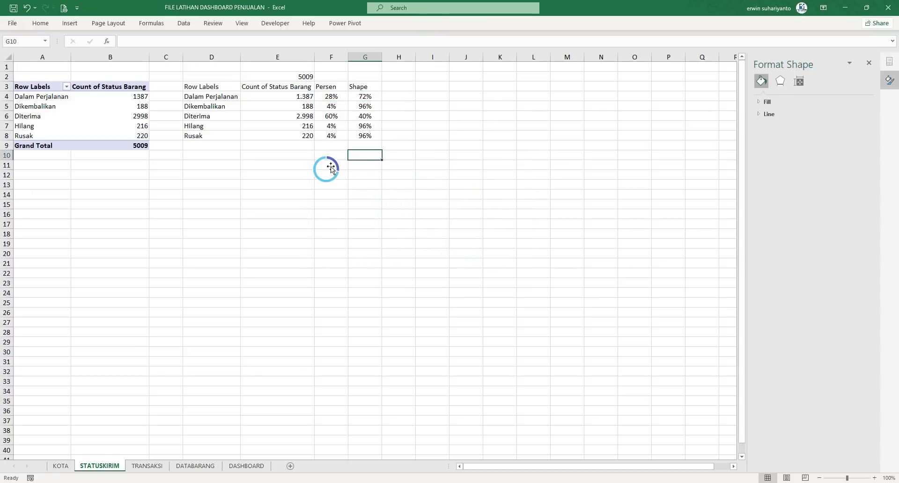
Set the doughnut series' hole size to 59%.
click(330, 162)
right_click(331, 162)
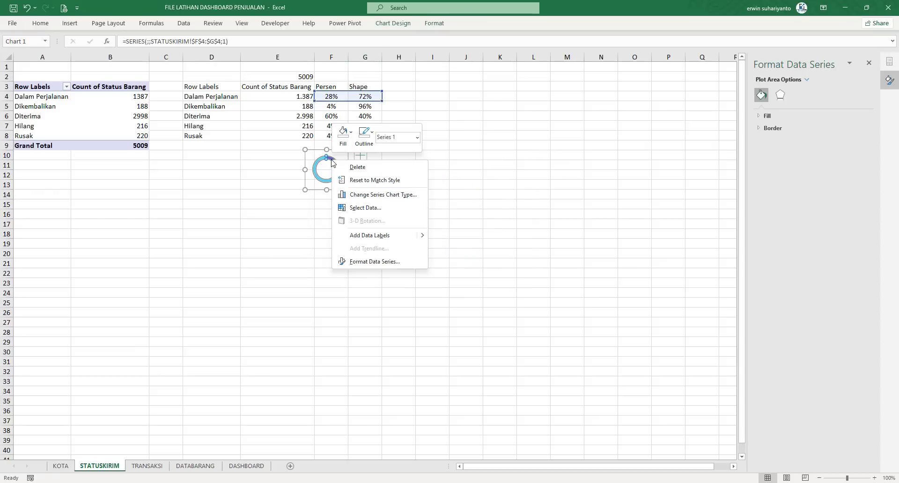
click(383, 257)
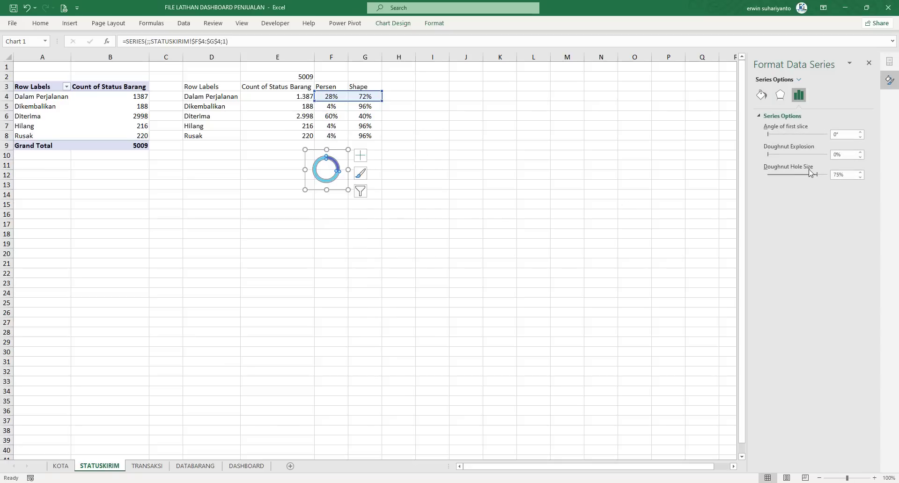
drag(809, 178, 806, 178)
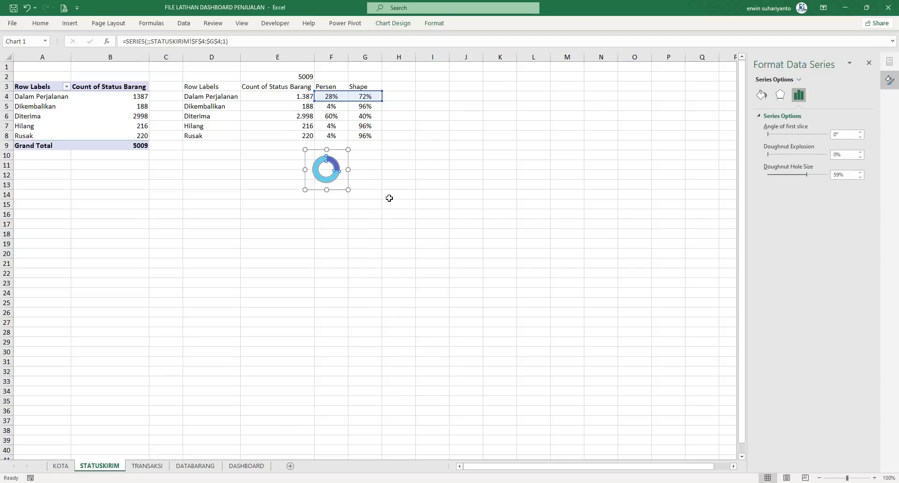
click(389, 198)
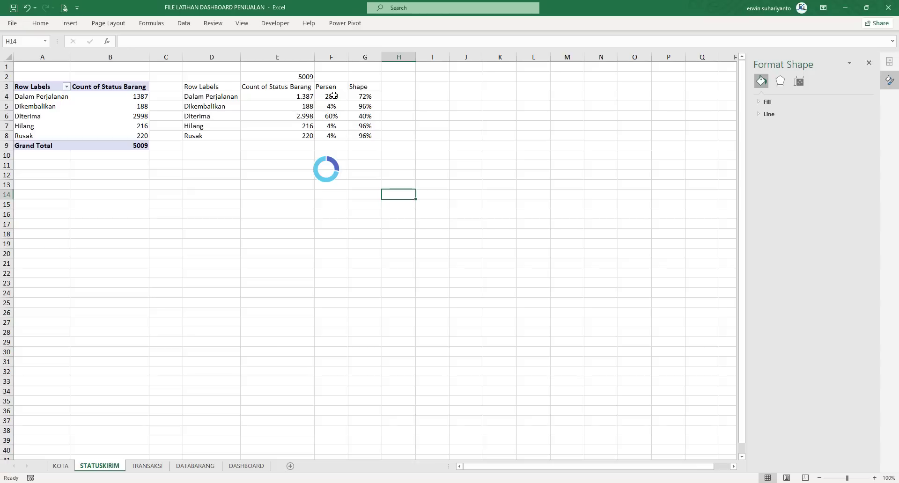
click(320, 164)
click(319, 164)
click(375, 162)
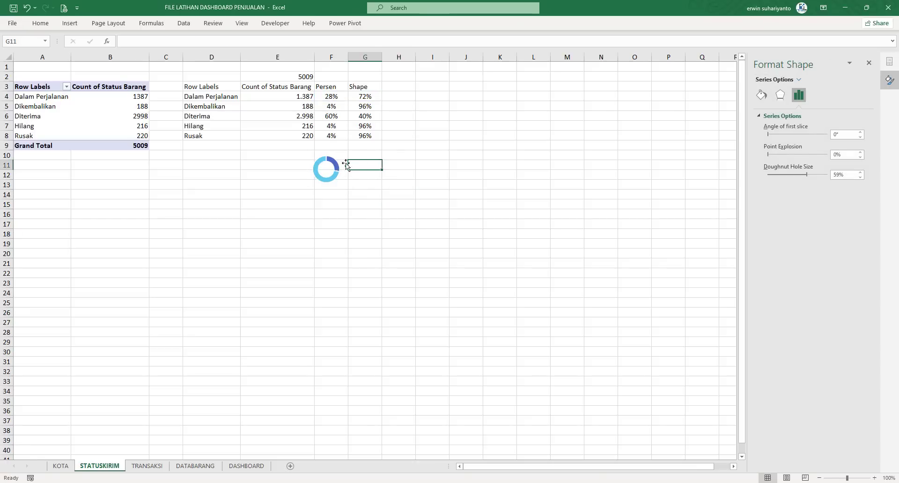
click(319, 163)
click(452, 159)
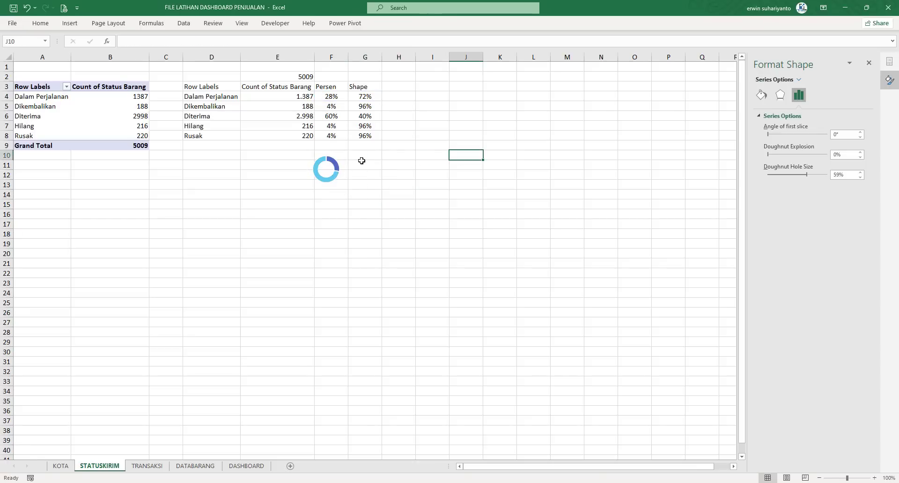
Remove the outline from the doughnut chart's data series.
click(336, 165)
click(434, 24)
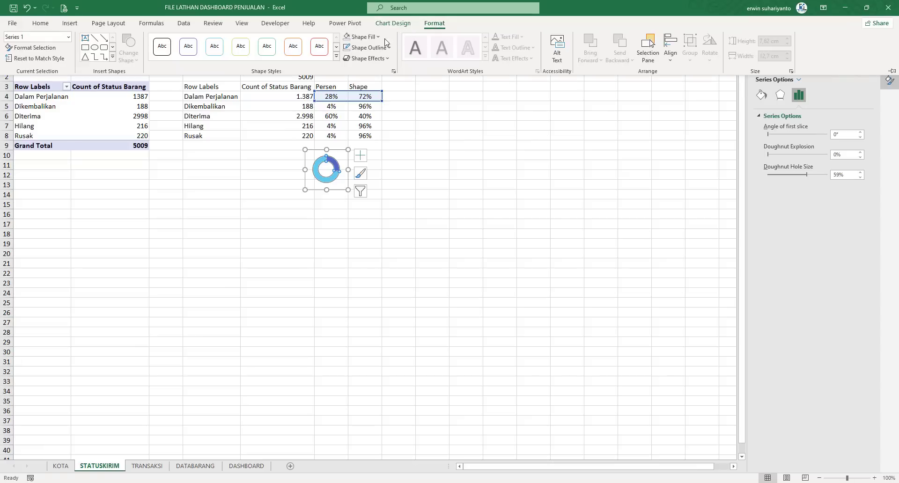
click(368, 48)
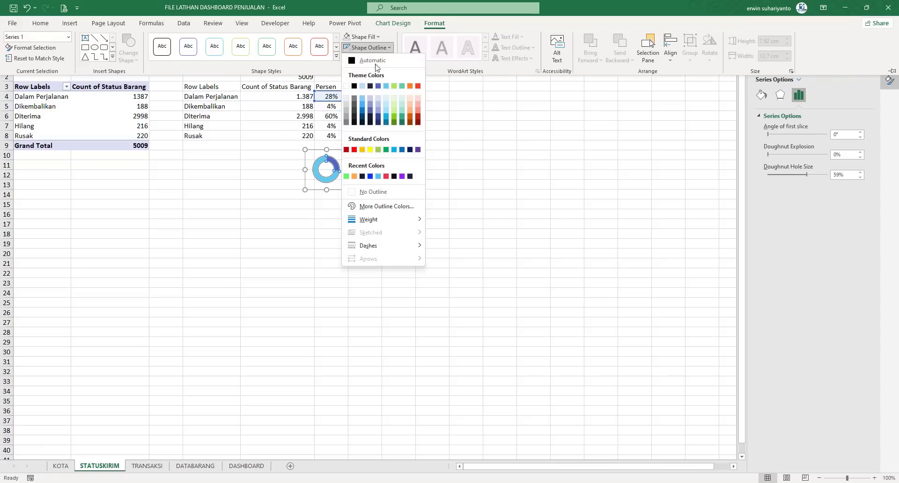
click(377, 191)
click(448, 173)
click(335, 162)
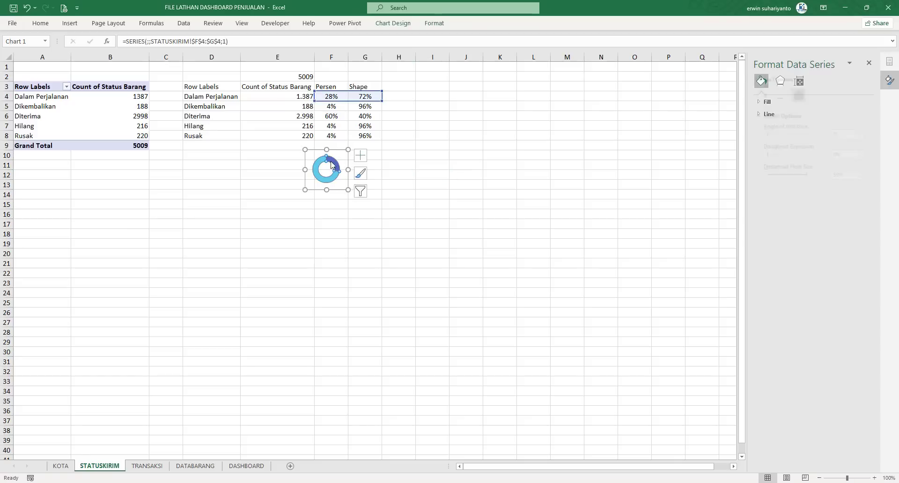
Fill the larger 72% slice of the doughnut chart with the recently used dark navy colour.
click(316, 165)
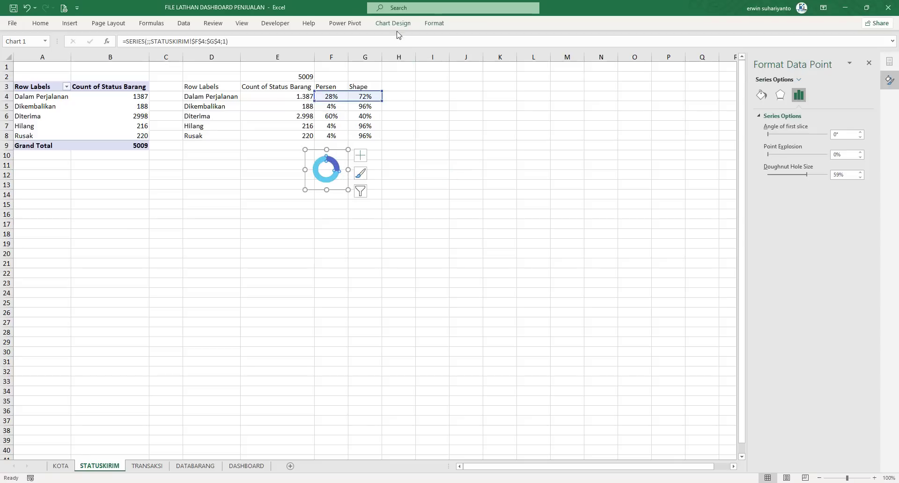
click(435, 23)
click(361, 36)
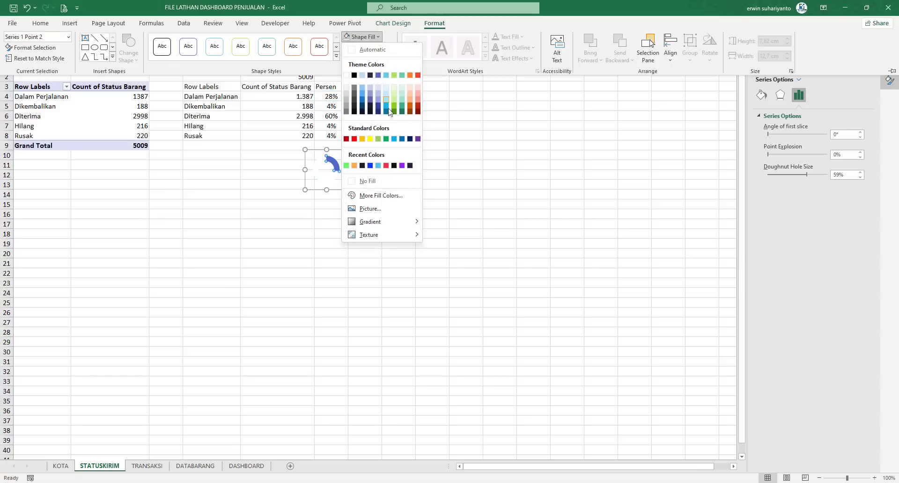
click(410, 165)
click(436, 157)
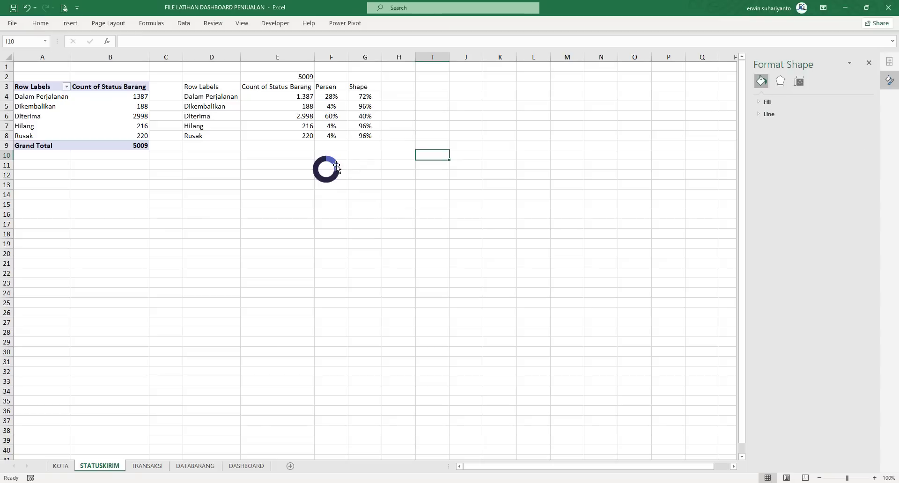
Cut the doughnut chart from the STATUSKIRIM sheet and paste it onto the DASHBOARD sheet.
click(336, 165)
click(322, 150)
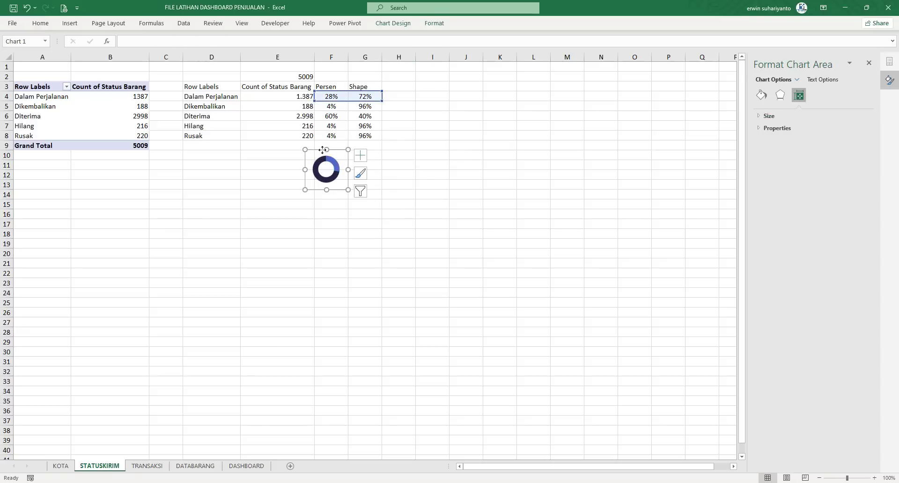
right_click(322, 150)
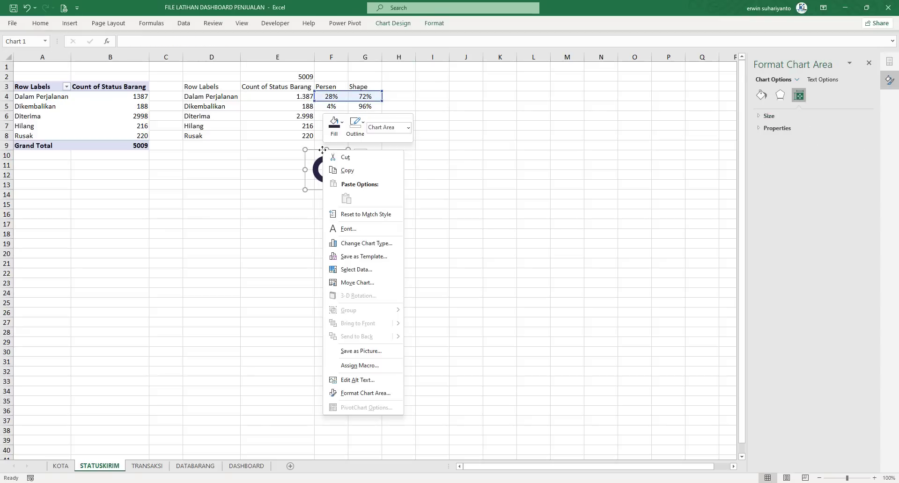
click(345, 157)
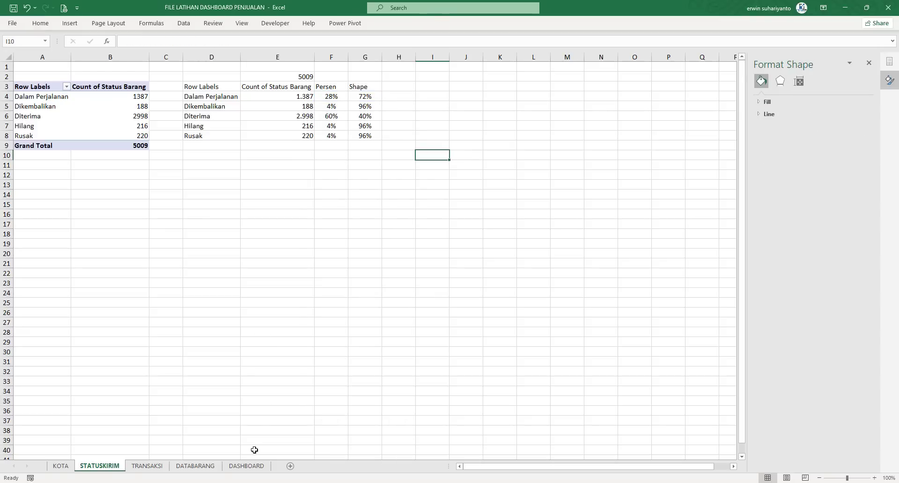
click(247, 465)
right_click(163, 65)
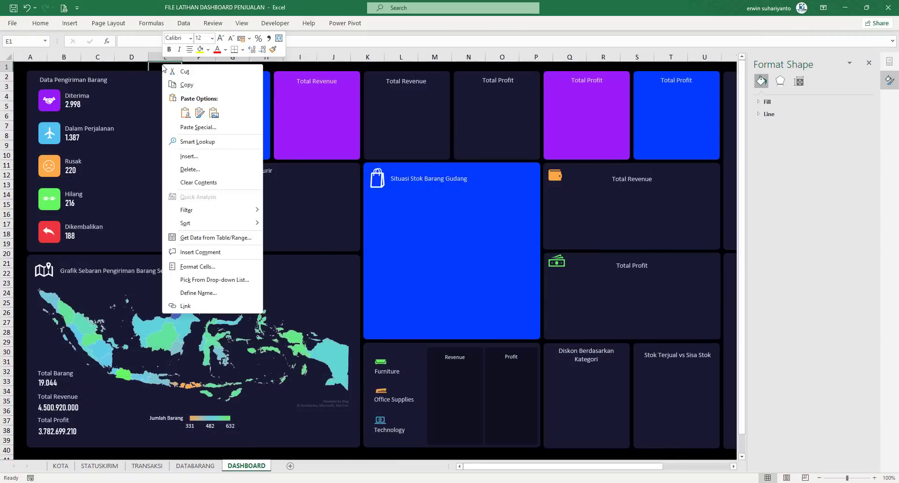
click(183, 115)
Shrink the pasted doughnut chart and place it at the end of the Diterima row in the Data Pengiriman Barang card.
drag(186, 105, 164, 115)
click(155, 103)
click(165, 116)
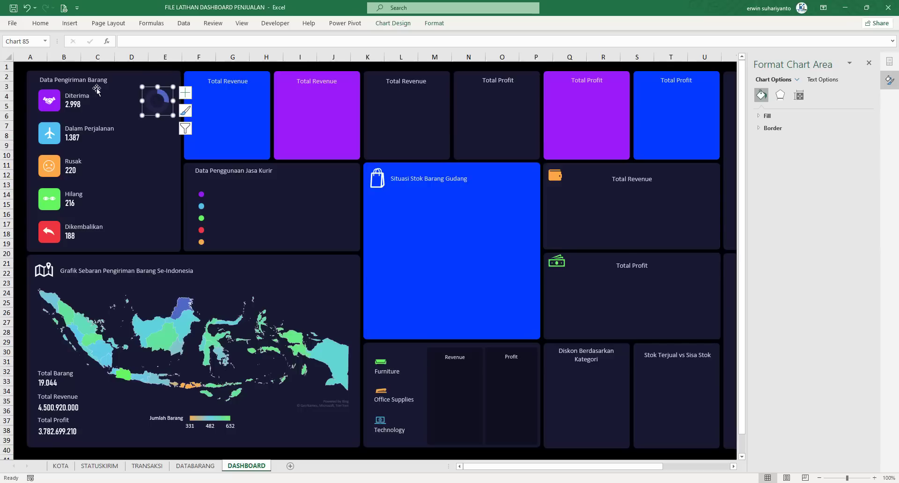
Fill the smaller slice of the doughnut chart with the recently used purple.
click(163, 97)
click(164, 97)
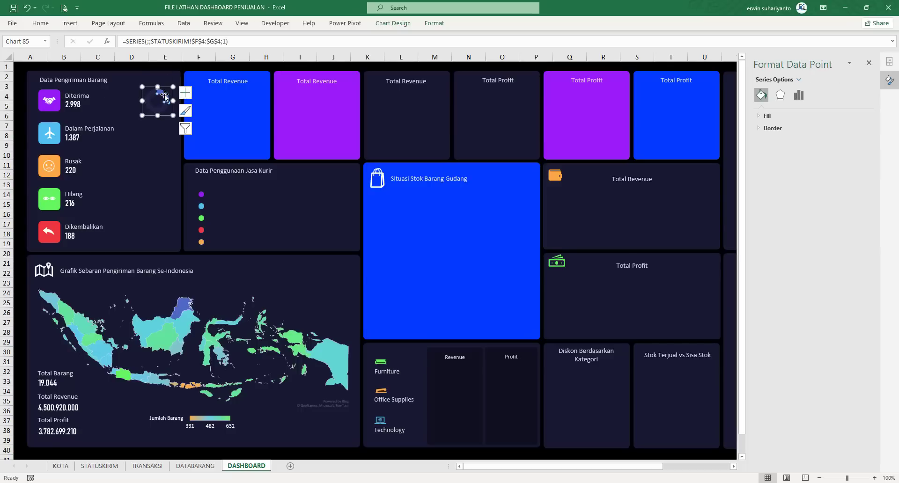
click(434, 23)
click(364, 37)
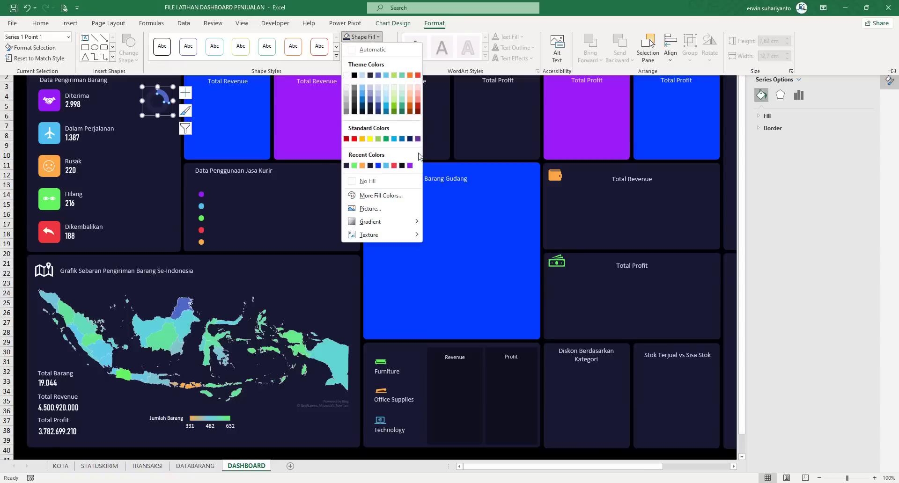
click(410, 166)
click(207, 66)
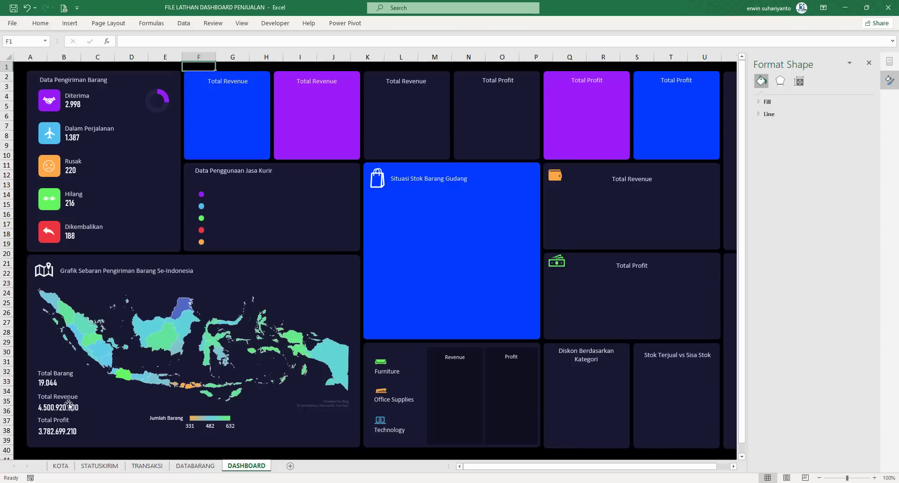
Duplicate the Diterima value text box and place the copy over the lower part of the doughnut chart.
click(49, 385)
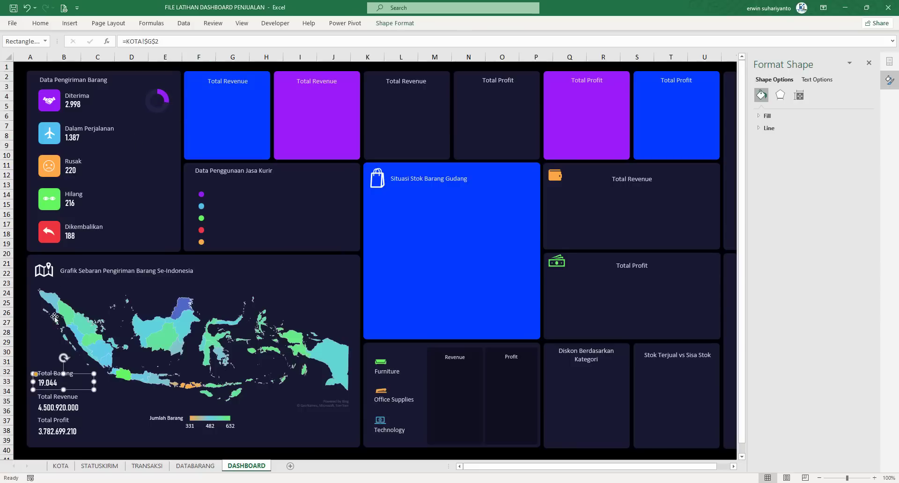
click(78, 105)
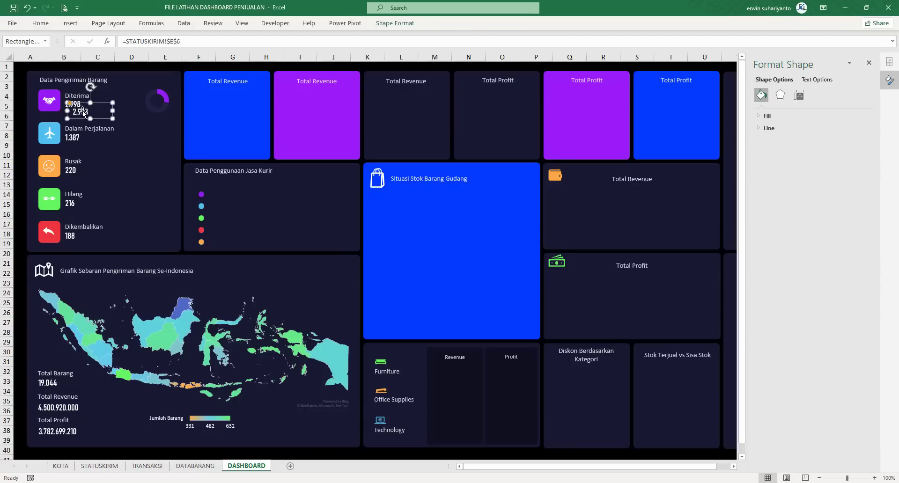
drag(79, 105, 148, 118)
Link the copied text box to the Dalam Perjalanan percentage in cell F4 of the STATUSKIRIM sheet.
drag(177, 42, 93, 42)
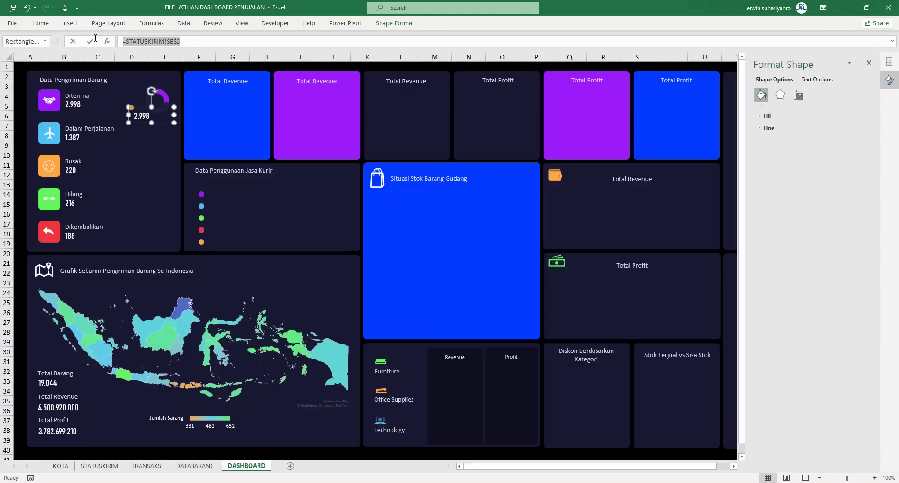
text(=)
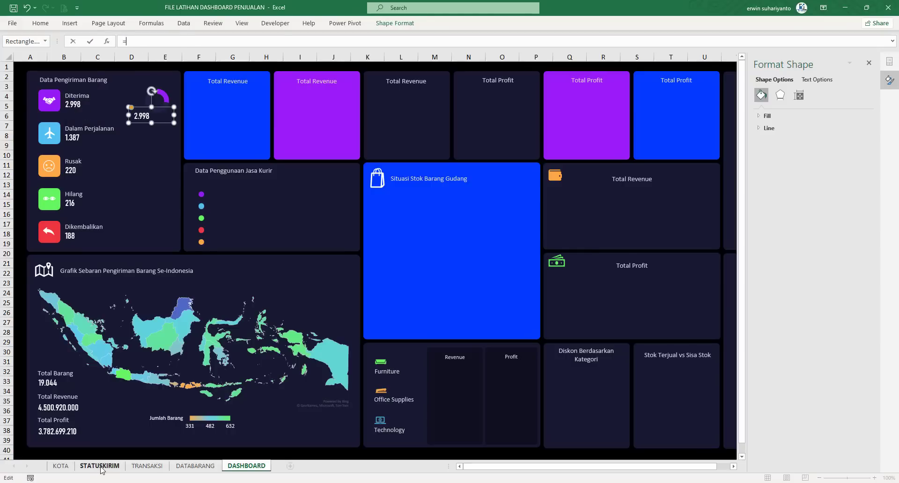
click(100, 466)
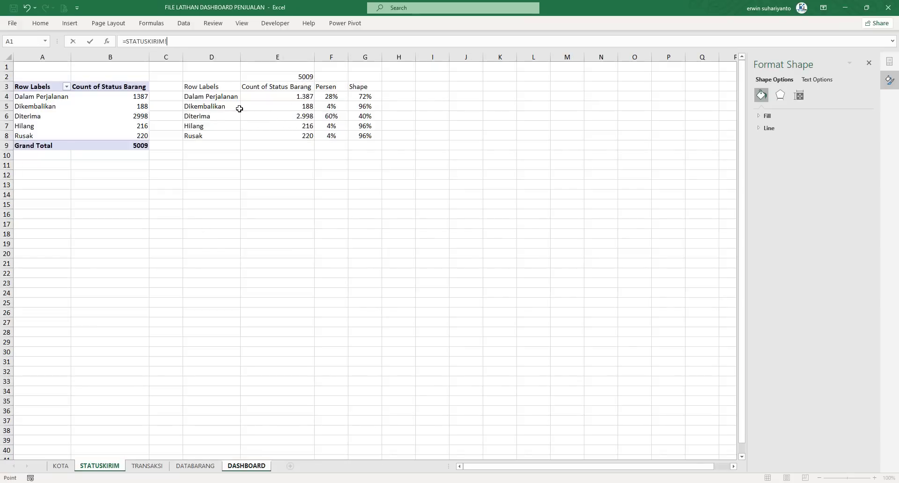
click(332, 97)
key(Return)
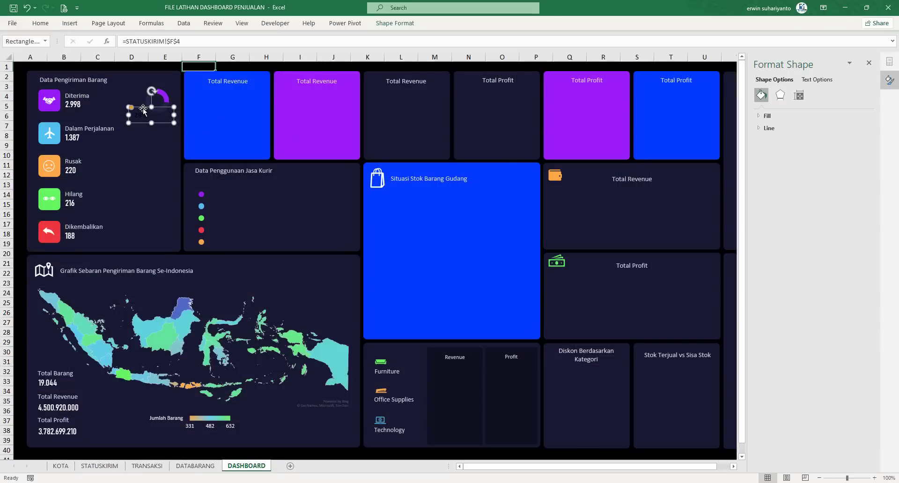
Move the percentage text box to the empty space beside the Rusak row and the doughnut chart to the Dalam Perjalanan row.
drag(142, 108, 152, 126)
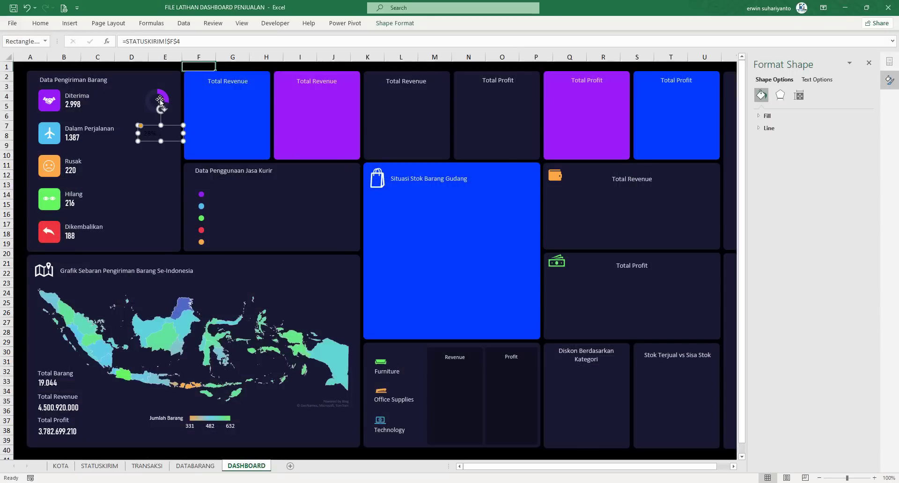
click(159, 100)
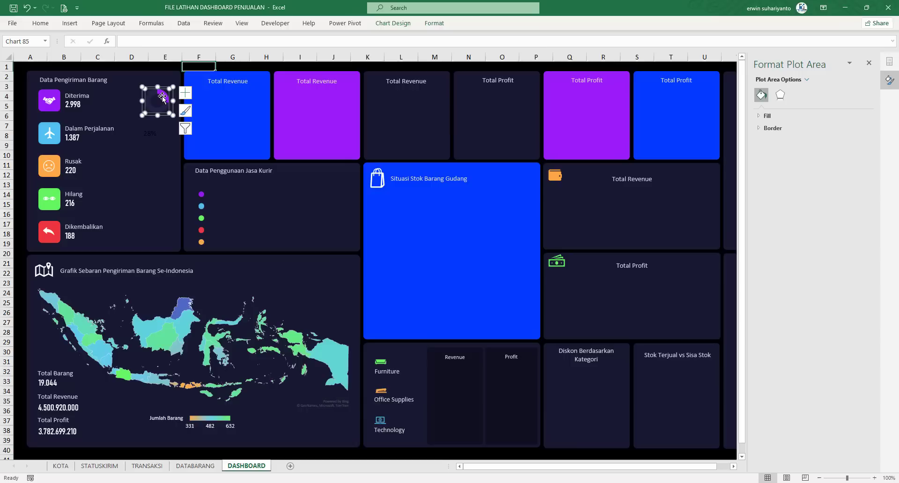
click(150, 136)
drag(153, 139, 150, 184)
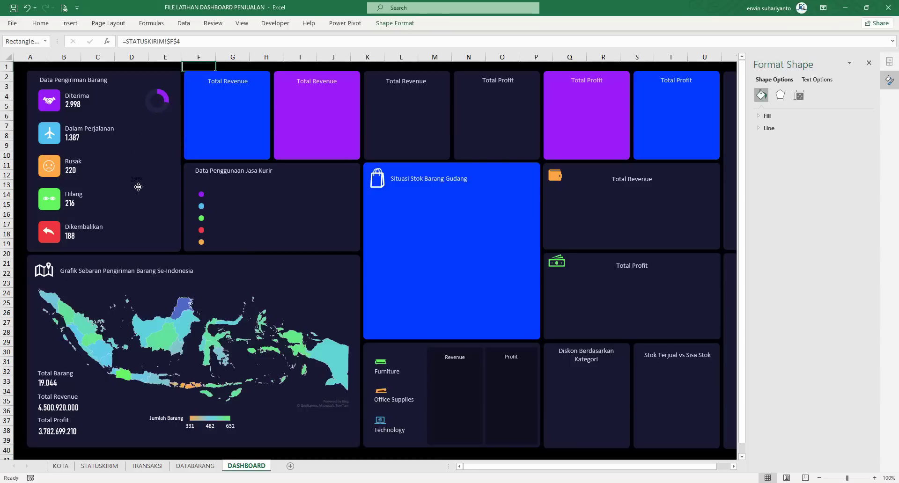
click(158, 106)
drag(163, 117, 167, 149)
Fill the smaller slice of the doughnut chart with light blue to match the Dalam Perjalanan icon.
click(163, 127)
click(163, 127)
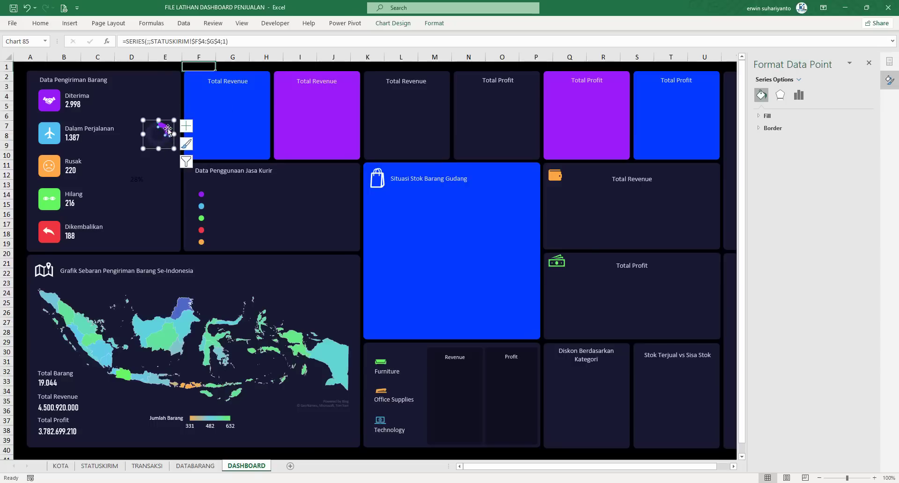
click(427, 23)
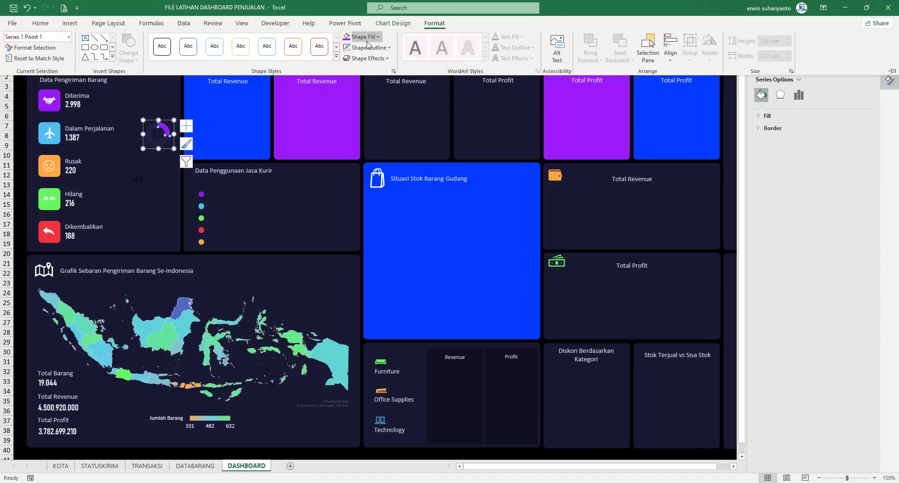
click(378, 36)
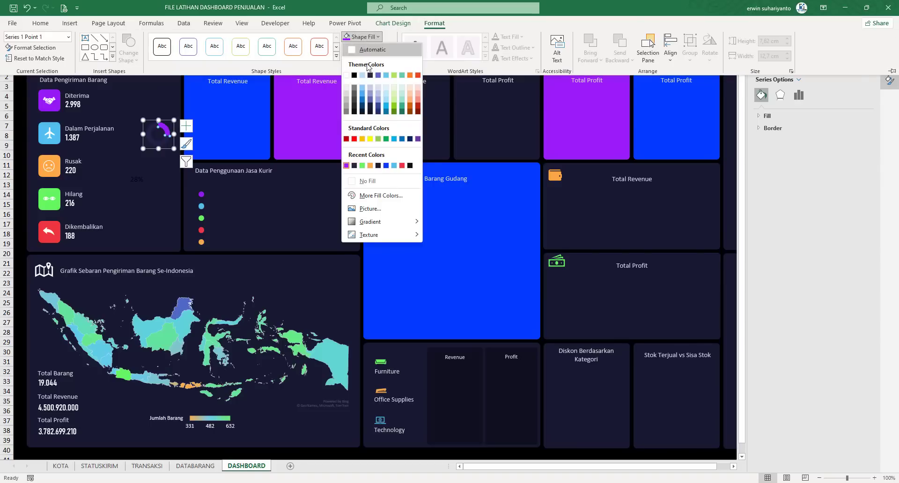
click(394, 165)
Centre the percentage text and format it in white with the Bahnschrift Condensed font.
click(144, 185)
click(143, 185)
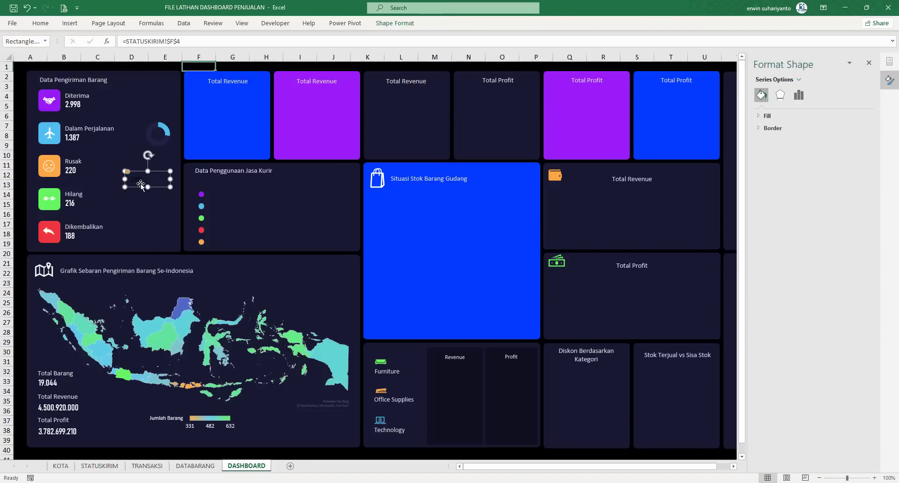
click(42, 26)
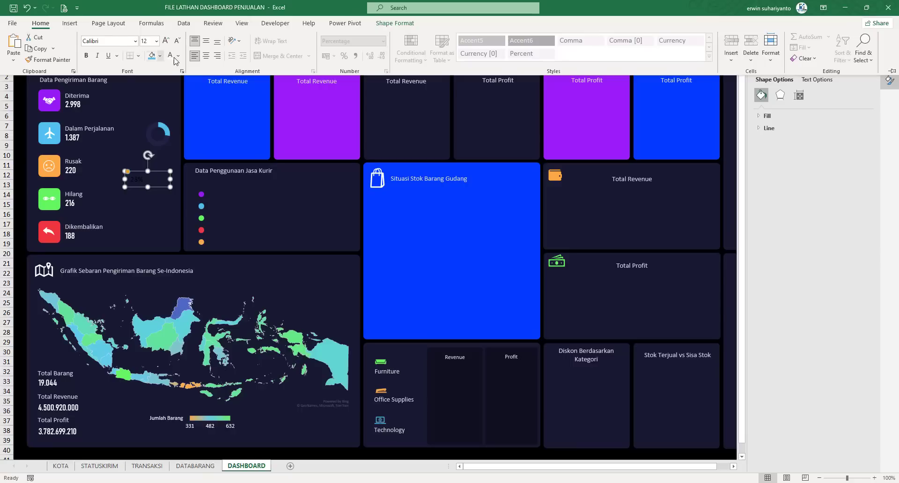
click(207, 42)
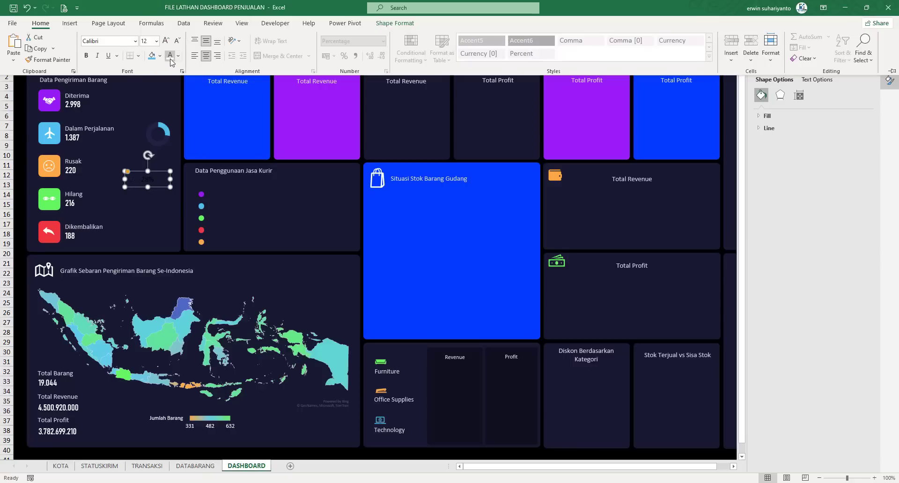
click(170, 55)
click(135, 41)
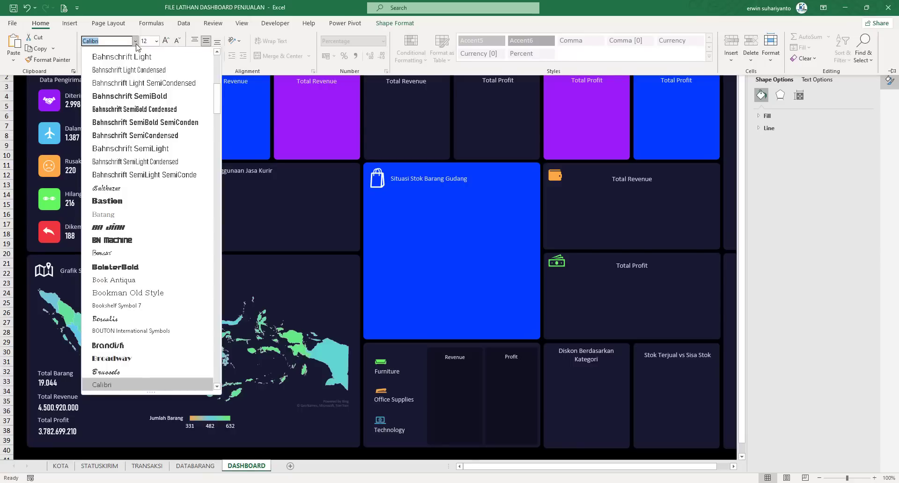
scroll(127, 117, up, 2)
click(127, 121)
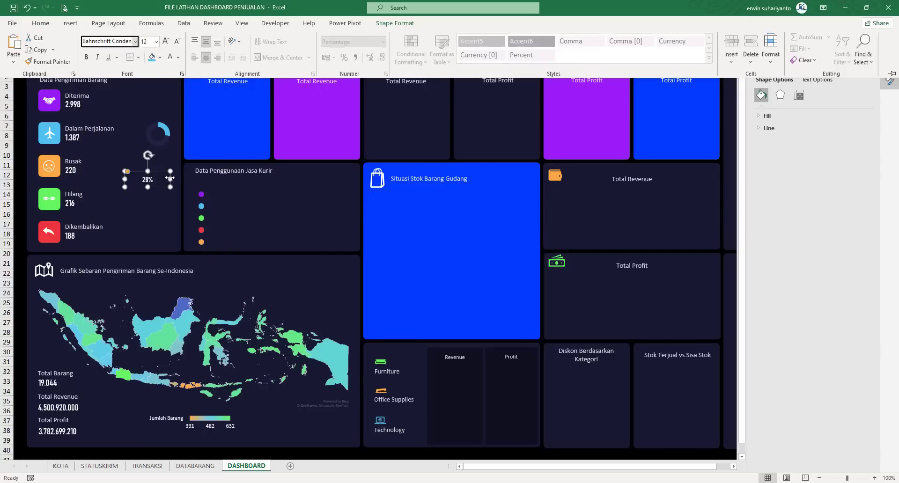
Fit the percentage text box inside the doughnut chart's hole and reduce its font size to 10.5.
drag(167, 178, 165, 140)
click(39, 26)
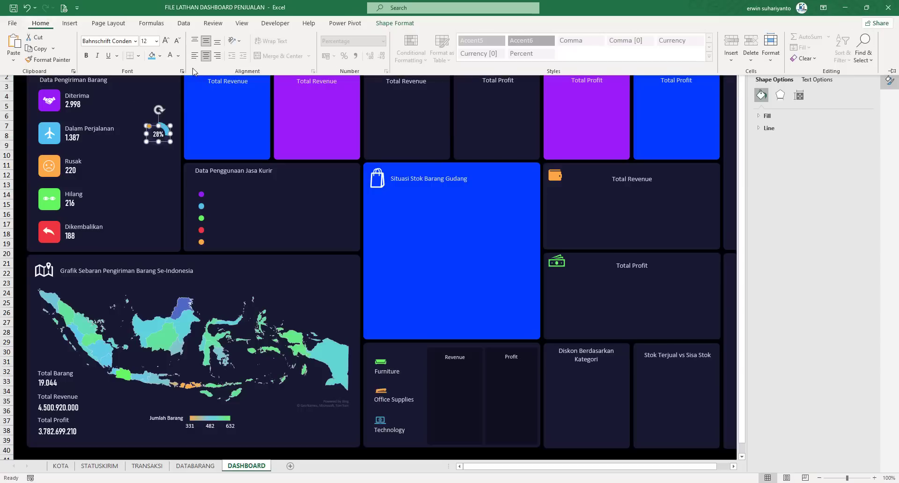
click(175, 43)
click(175, 44)
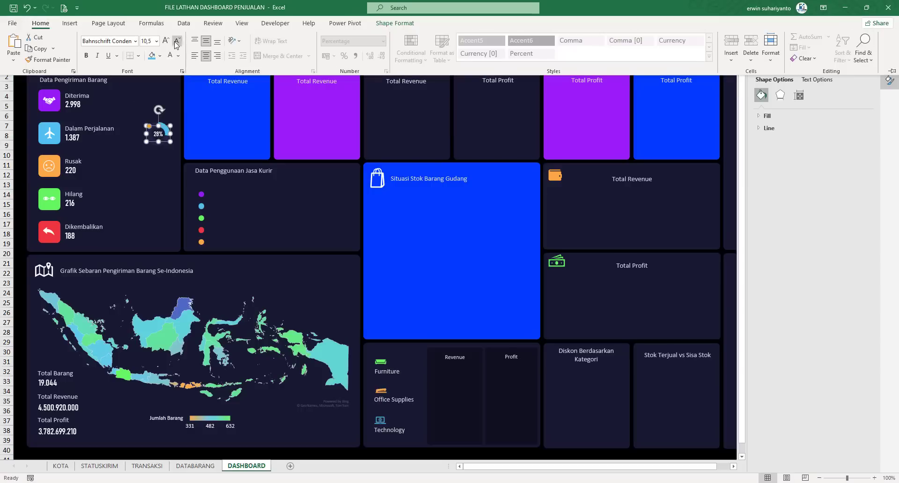
click(178, 100)
click(173, 66)
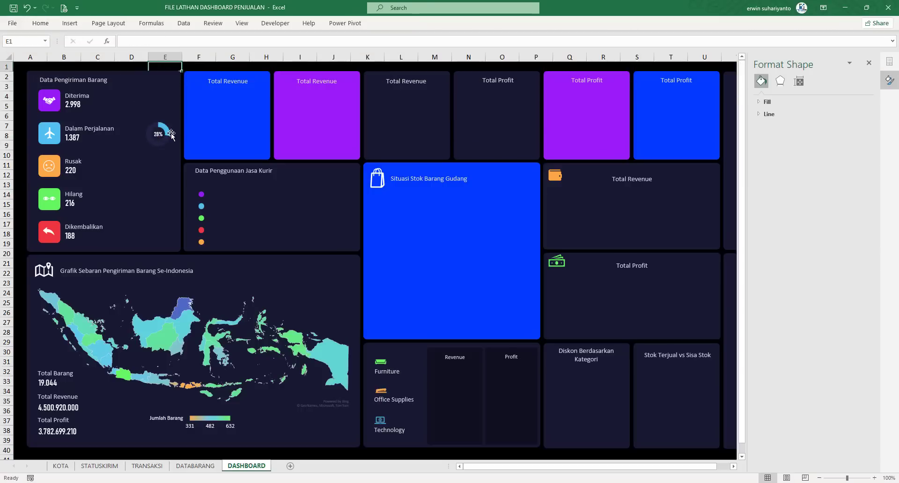
Nudge the percentage text box slightly so it sits centred in the doughnut's hole.
click(161, 134)
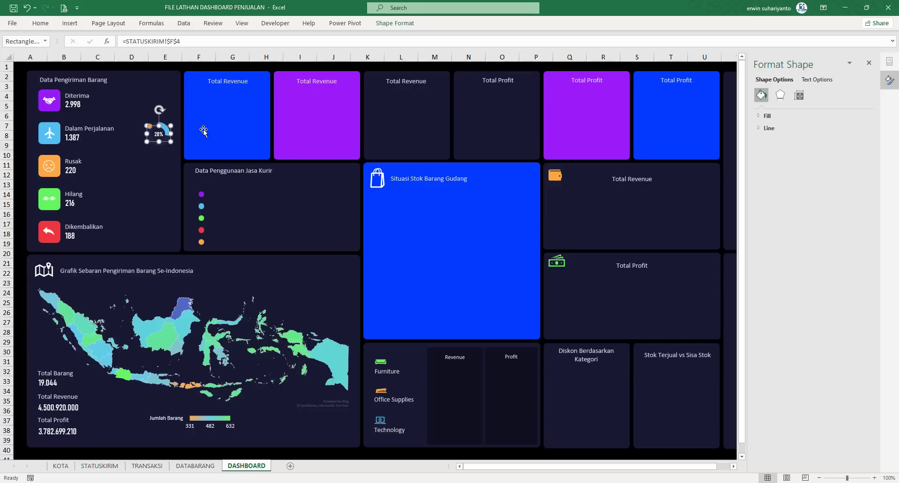
key(Right)
key(Up)
click(200, 68)
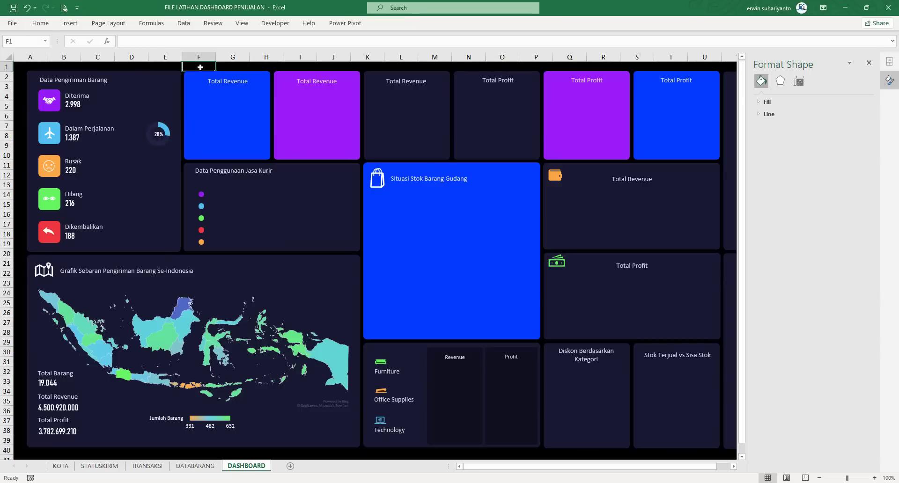
Group the Dalam Perjalanan doughnut chart with its percentage text box.
click(159, 134)
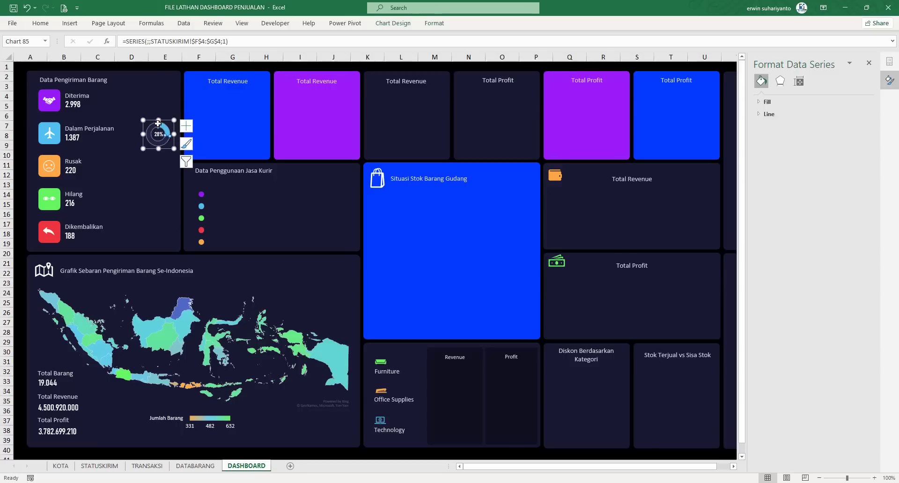
click(170, 139)
right_click(151, 125)
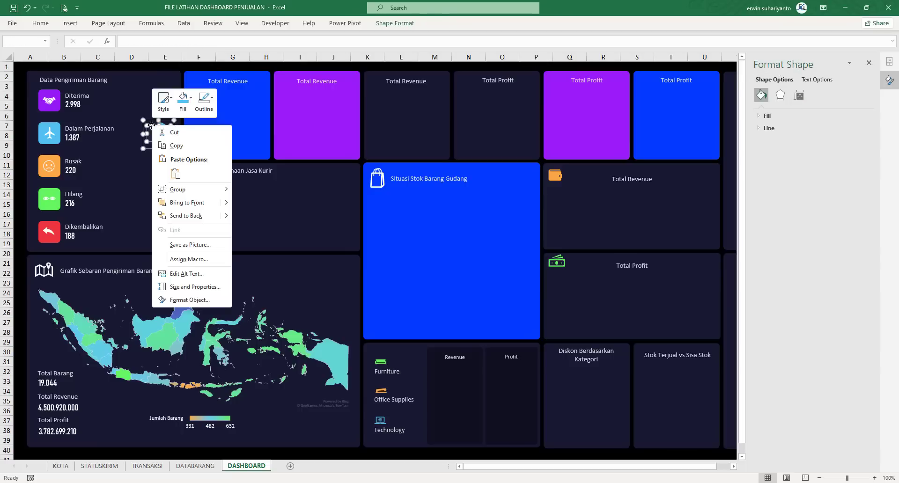
mouse_move(204, 191)
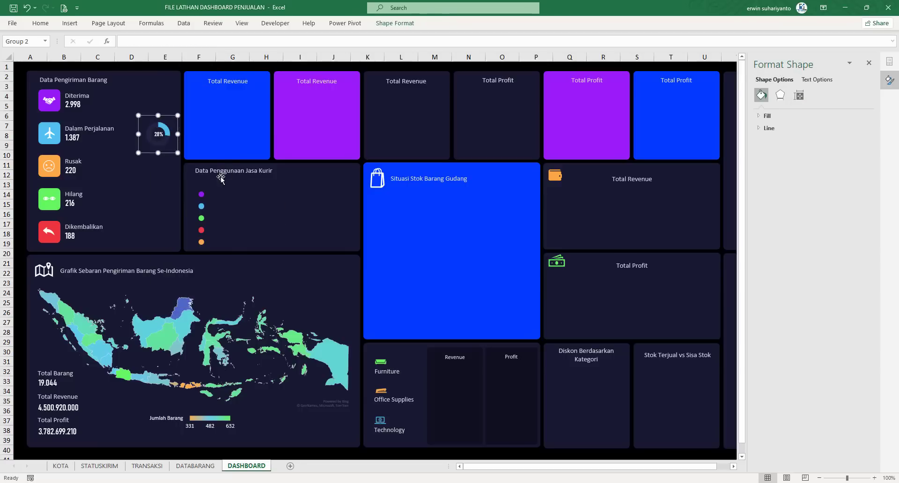
click(256, 191)
Duplicate the doughnut group into the Diterima row and delete the surplus copy.
drag(166, 154, 162, 123)
key(ctrl+d)
key(ctrl+d)
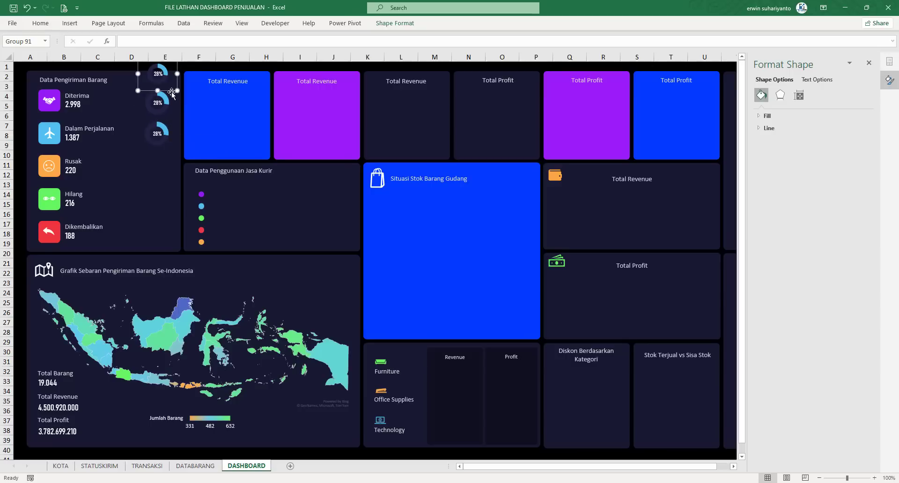
drag(171, 92, 166, 184)
key(Delete)
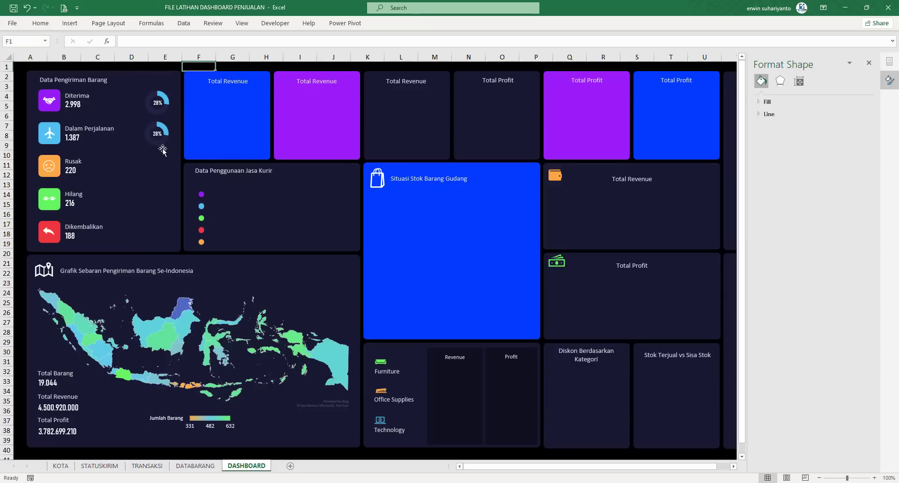
Duplicate the doughnut group into the Rusak, Hilang and Dikembalikan rows, one copy beside each value.
click(160, 144)
key(ctrl+d)
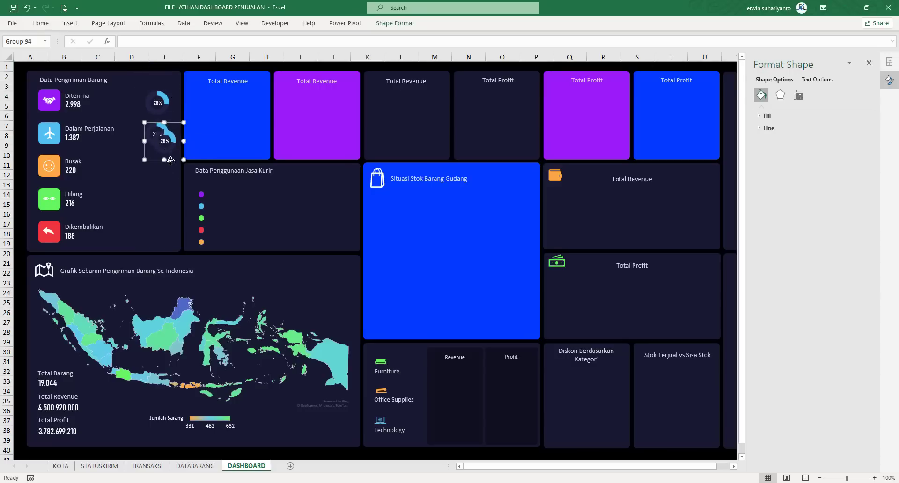
drag(170, 161, 164, 192)
key(ctrl+z)
click(167, 149)
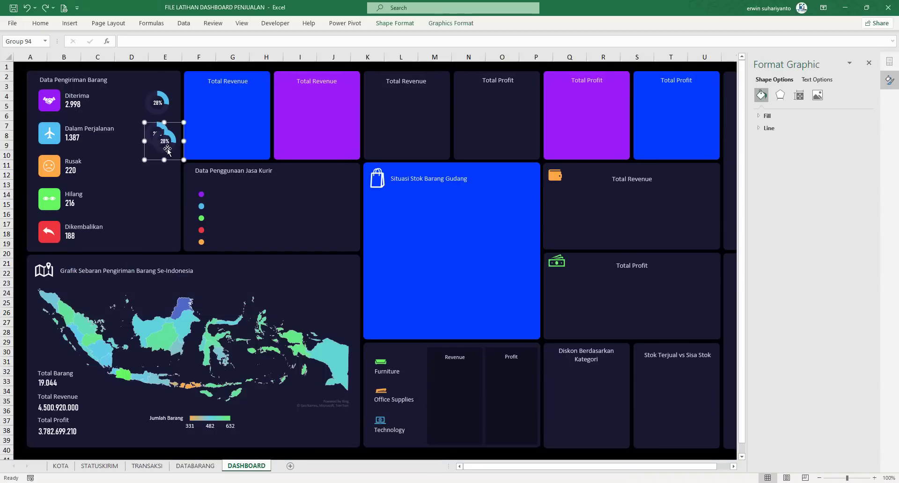
drag(168, 159, 167, 218)
key(ctrl+d)
key(ctrl+d)
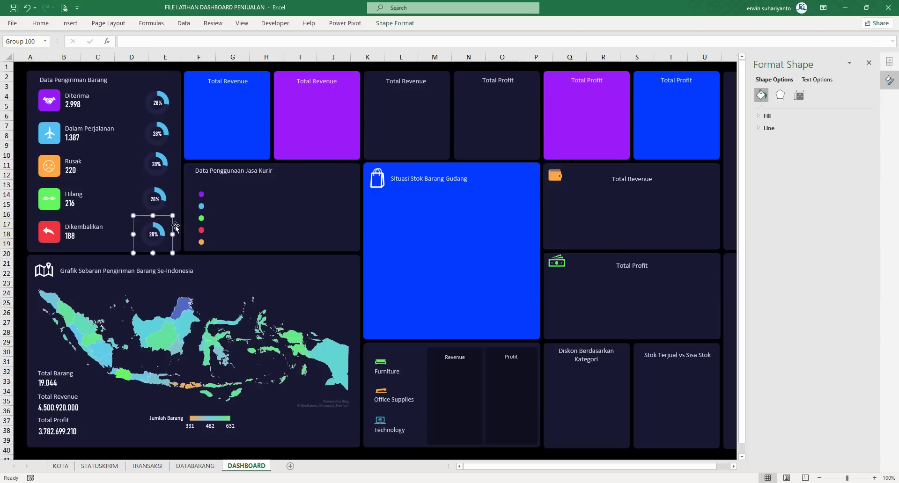
drag(163, 217, 164, 213)
Align the five doughnut groups in the Data Pengiriman Barang card on a common centre line with Align Center.
shift+click(159, 195)
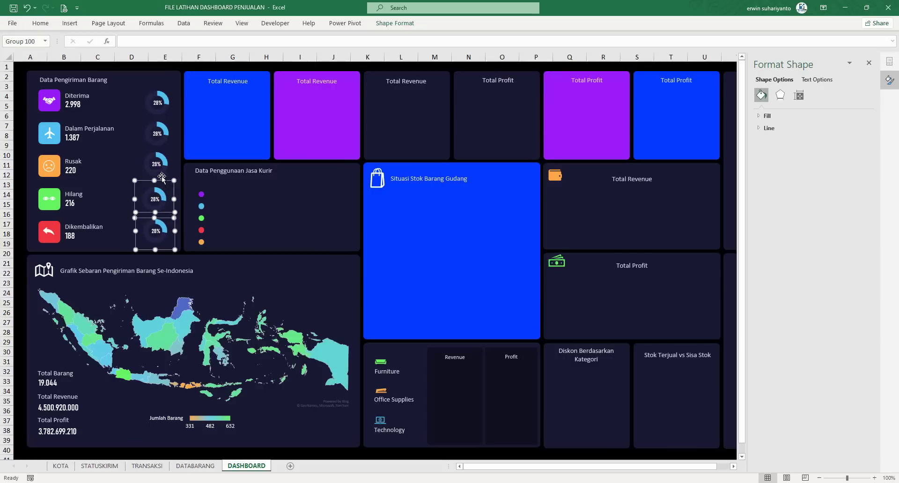
shift+click(161, 151)
shift+click(159, 132)
shift+click(157, 135)
shift+click(158, 106)
shift+click(161, 164)
shift+click(159, 122)
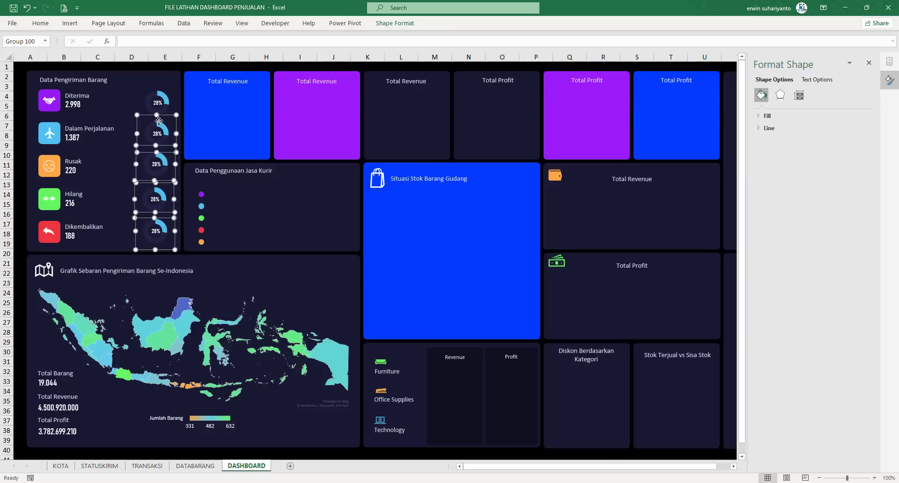
shift+click(159, 94)
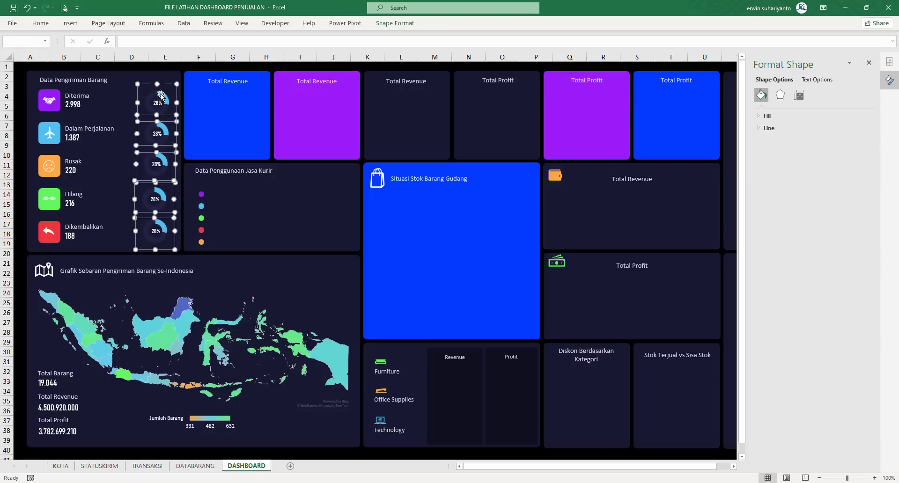
click(395, 23)
click(656, 38)
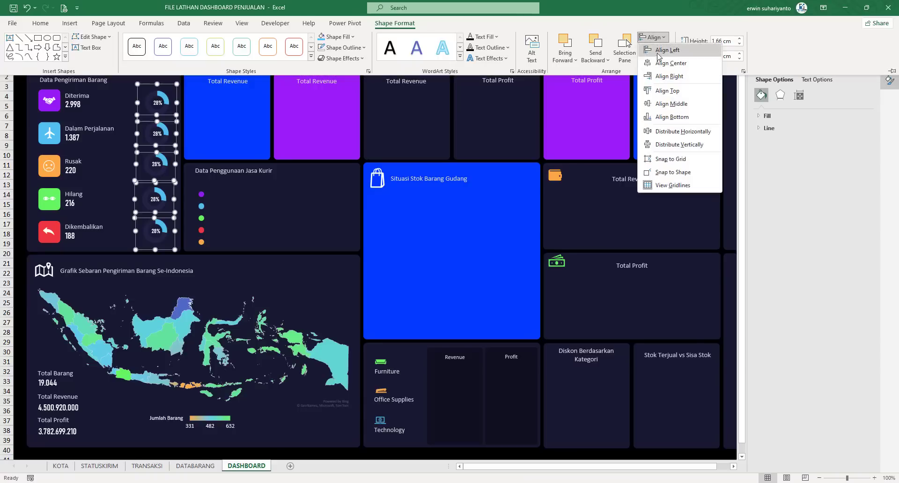
click(671, 62)
Distribute the five doughnut groups vertically so they are evenly spaced, and deselect them.
click(654, 37)
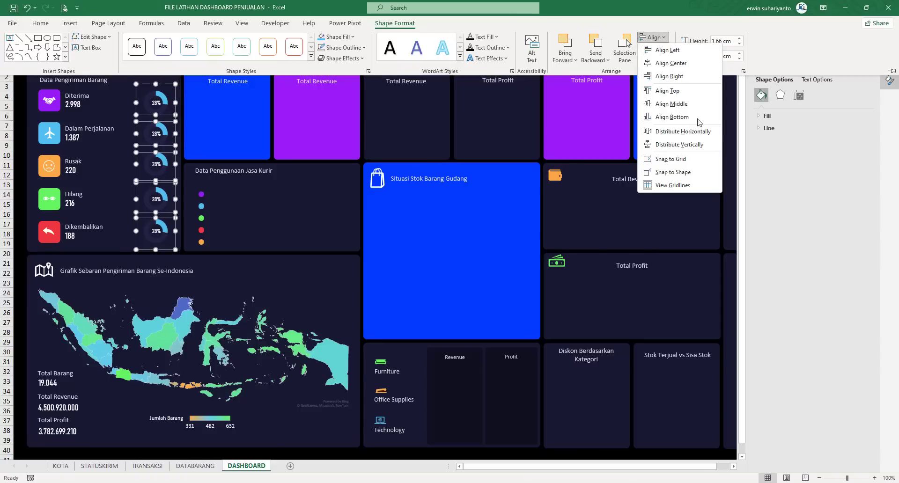
click(679, 144)
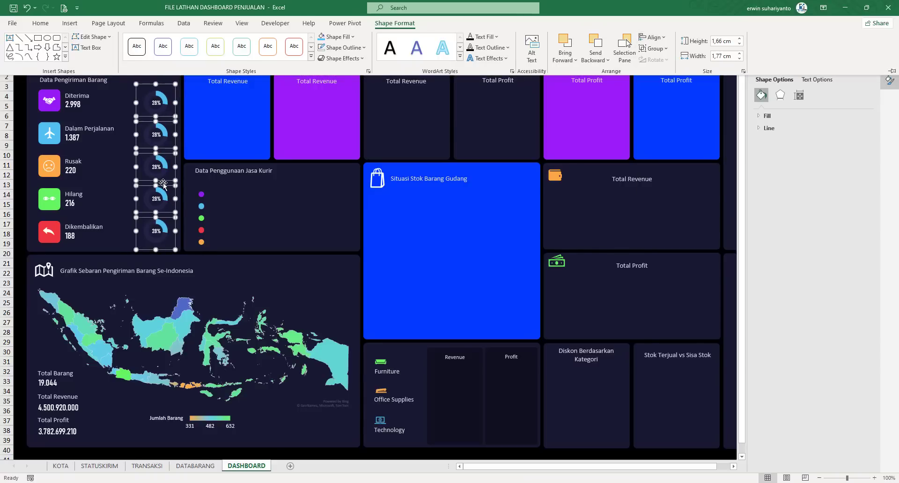
key(ctrl+F1)
click(174, 66)
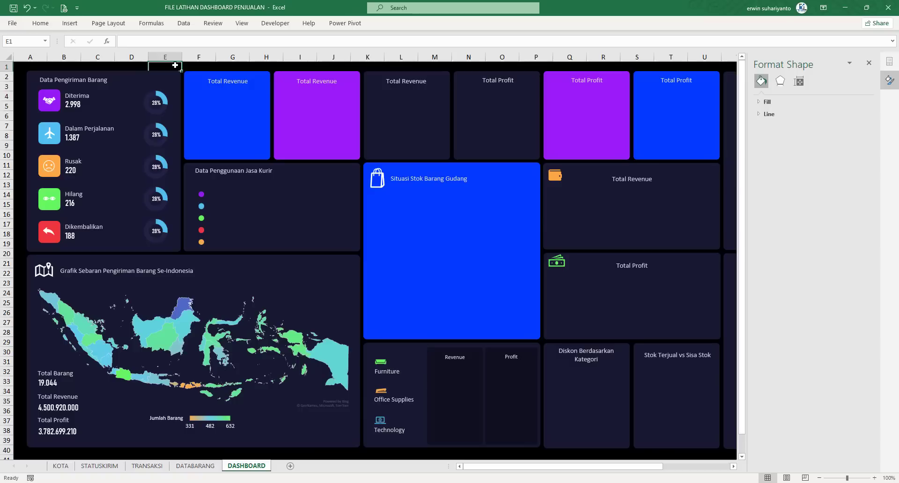
click(159, 96)
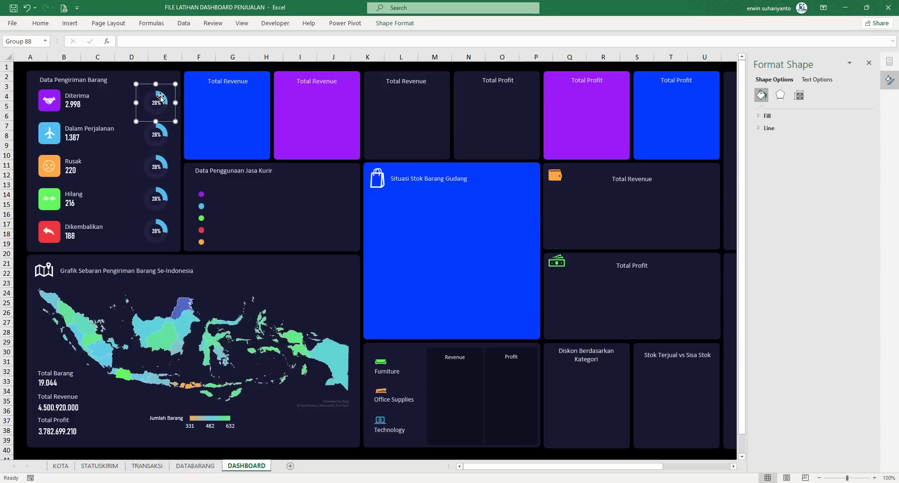
right_click(160, 97)
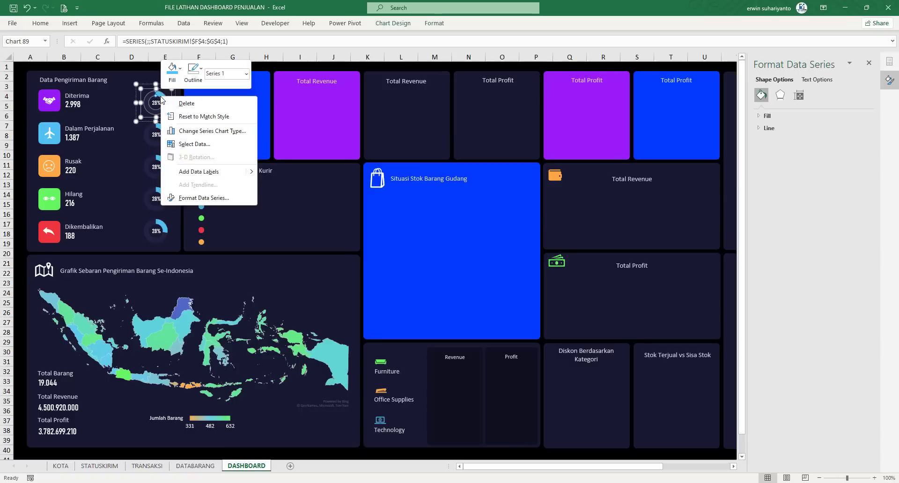
click(195, 143)
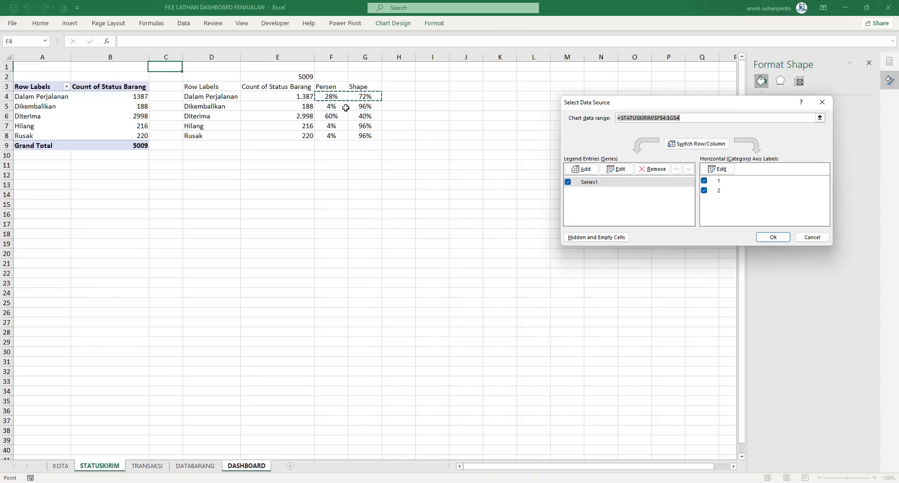
click(776, 240)
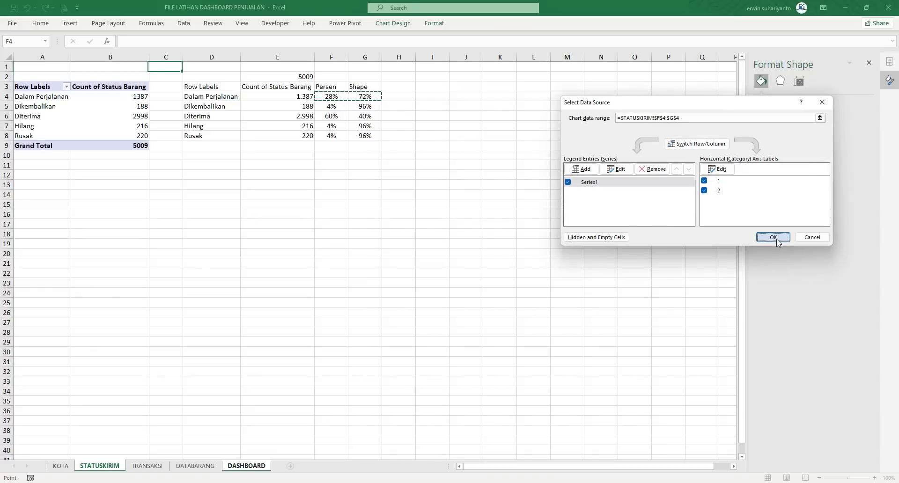
click(203, 65)
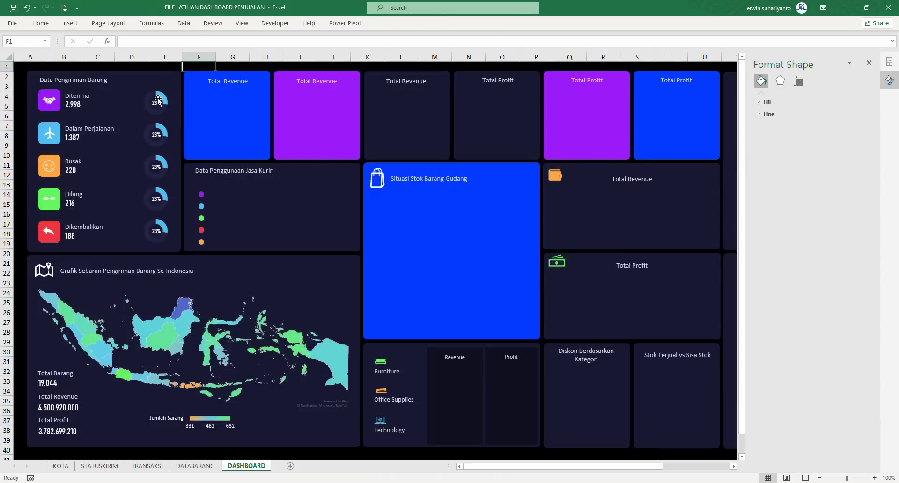
Change the Diterima doughnut chart's data range to STATUSKIRIM cells F6:G6.
right_click(161, 97)
click(187, 140)
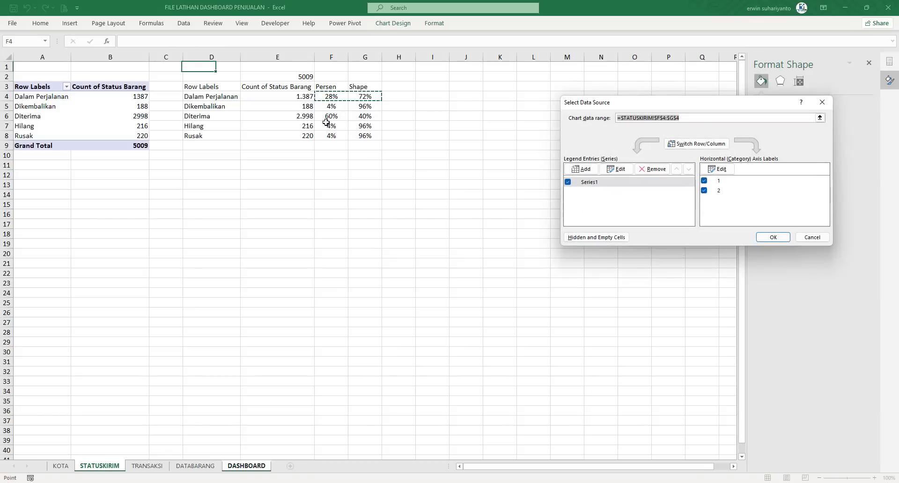
drag(330, 116, 356, 116)
click(773, 238)
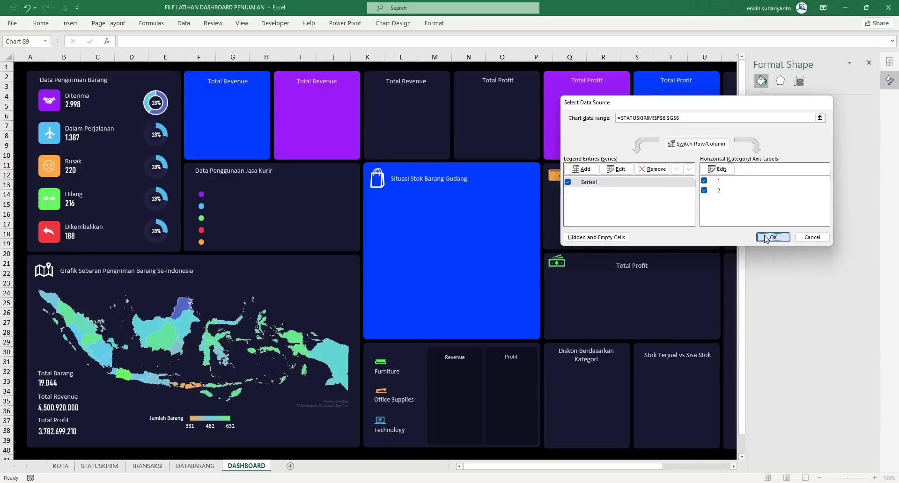
click(238, 67)
Remove the outline from the Diterima doughnut chart's series.
click(150, 95)
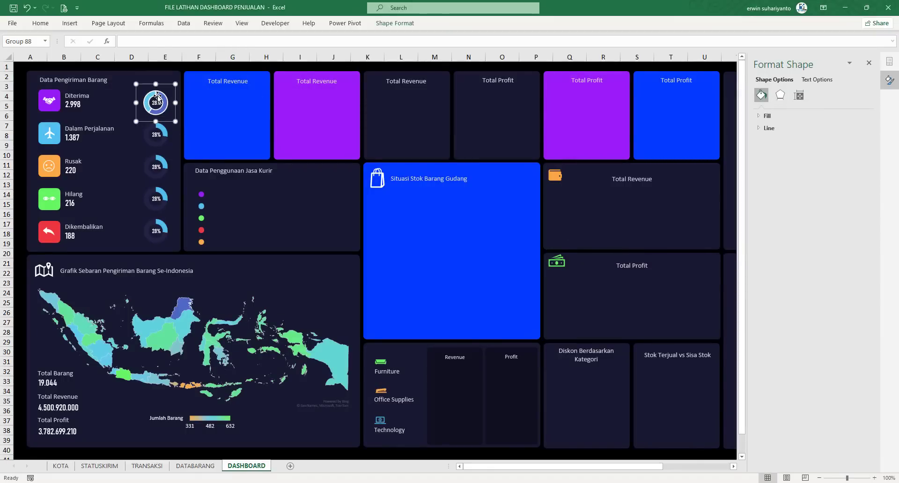
click(152, 95)
click(434, 24)
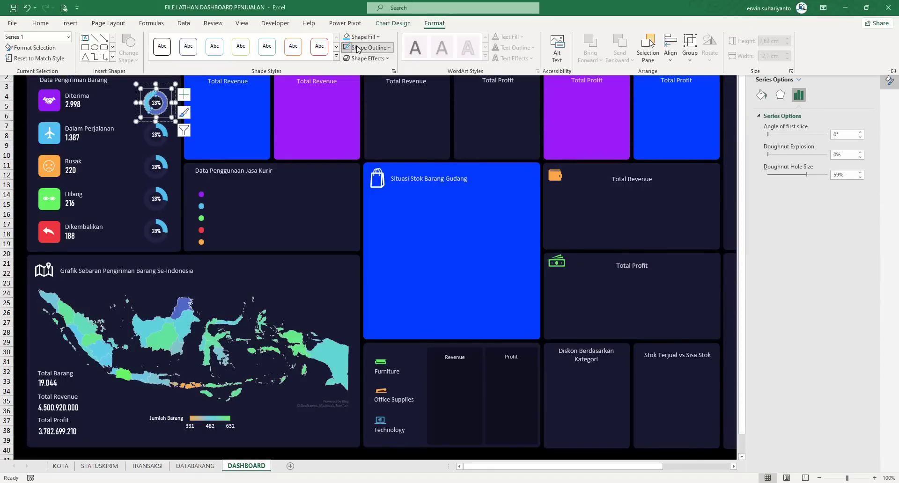
click(369, 47)
click(373, 192)
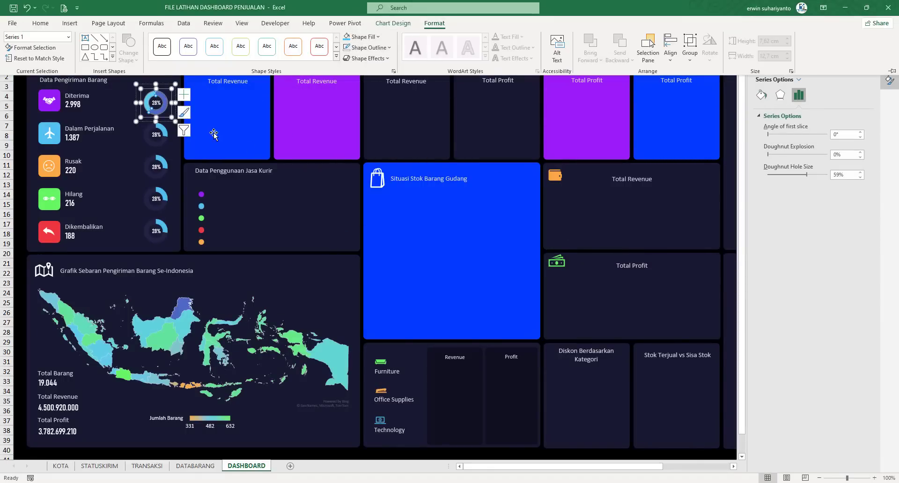
Fill the Diterima doughnut's larger slice with purple to match the row's icon.
click(162, 95)
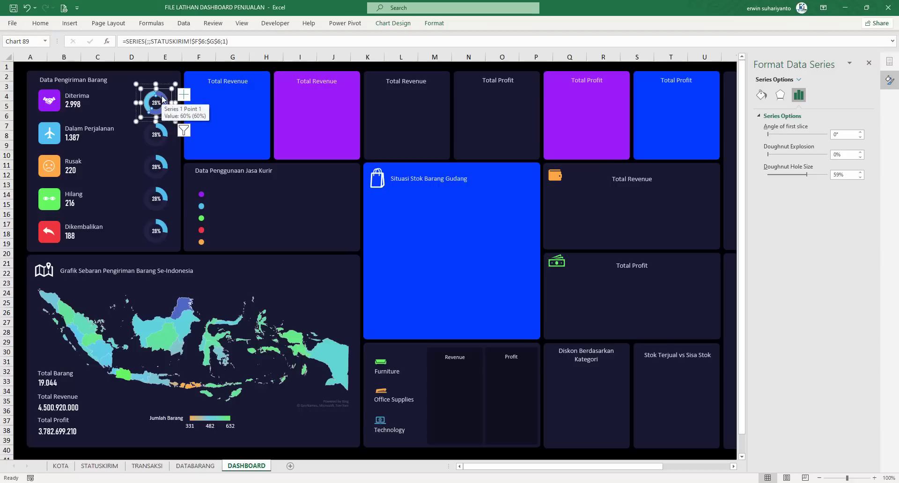
click(162, 99)
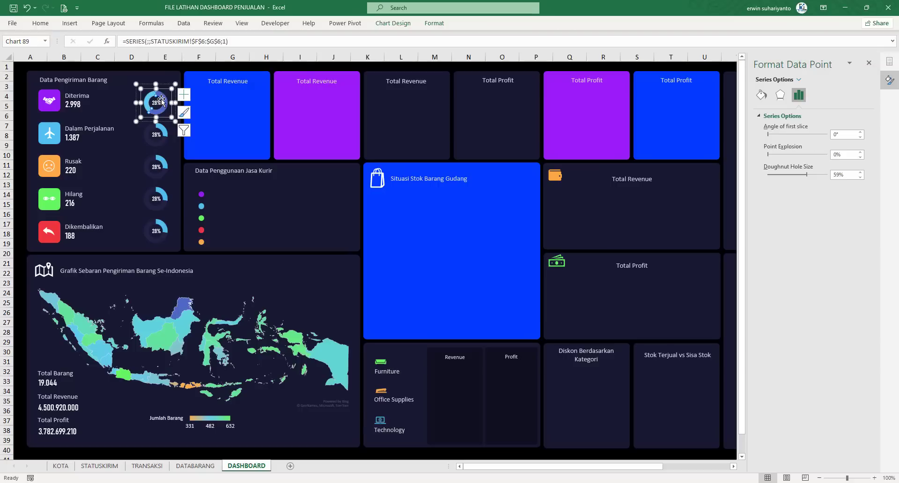
click(101, 466)
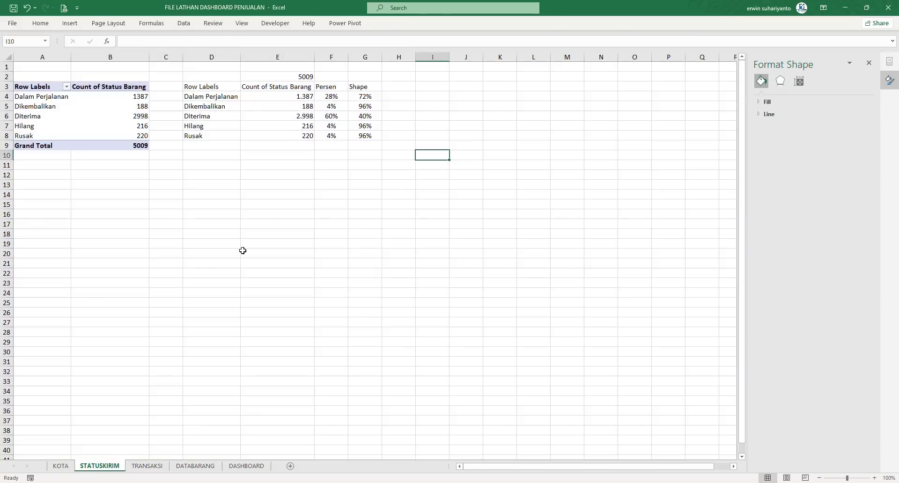
click(244, 467)
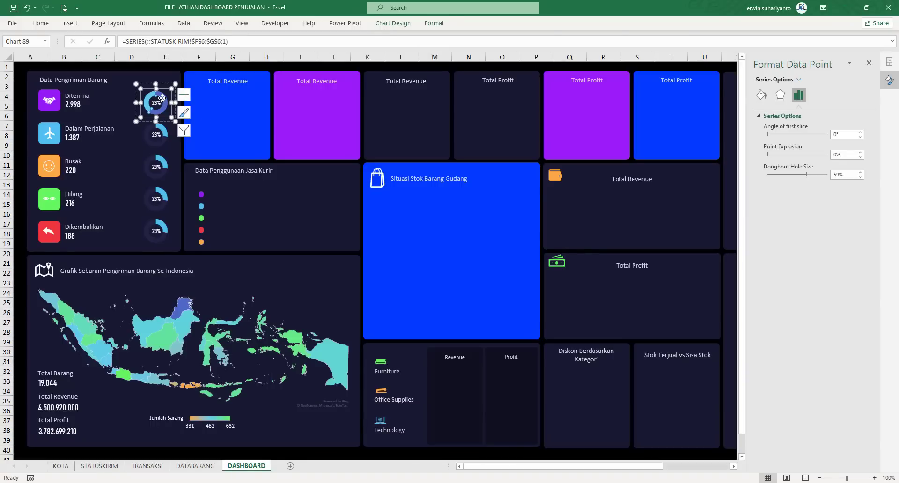
click(434, 23)
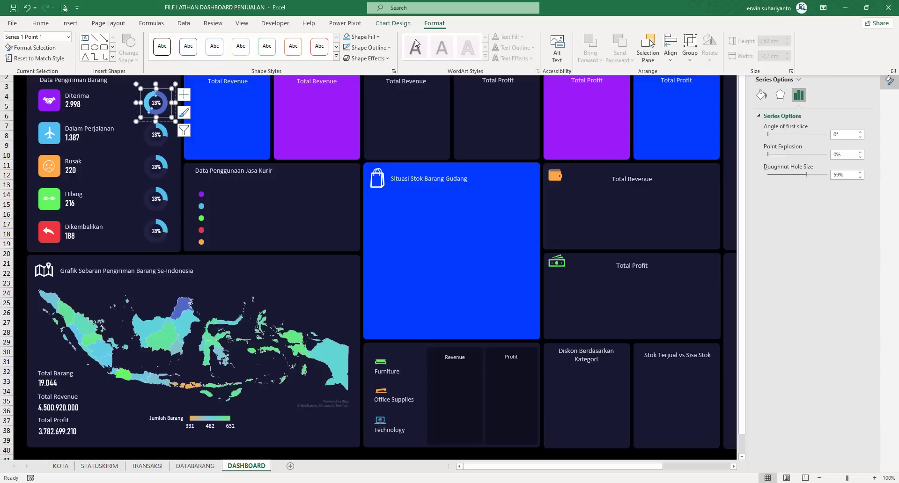
click(374, 38)
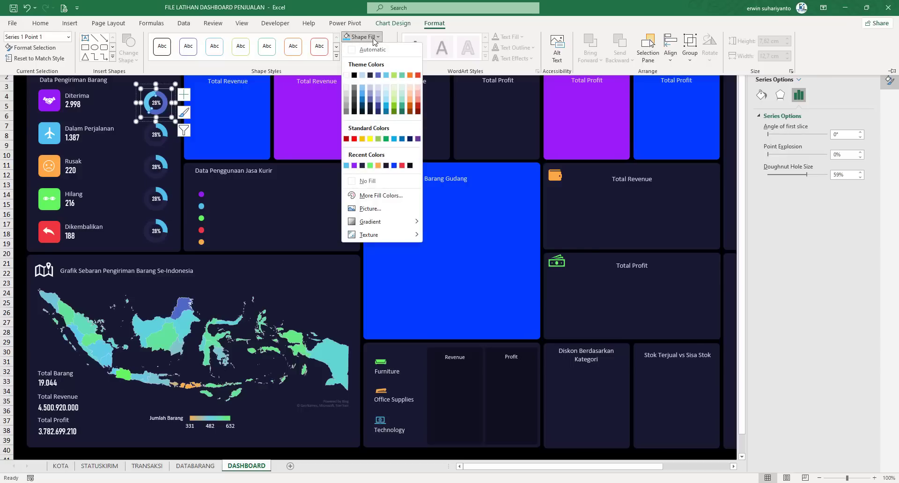
click(354, 166)
key(ctrl+F1)
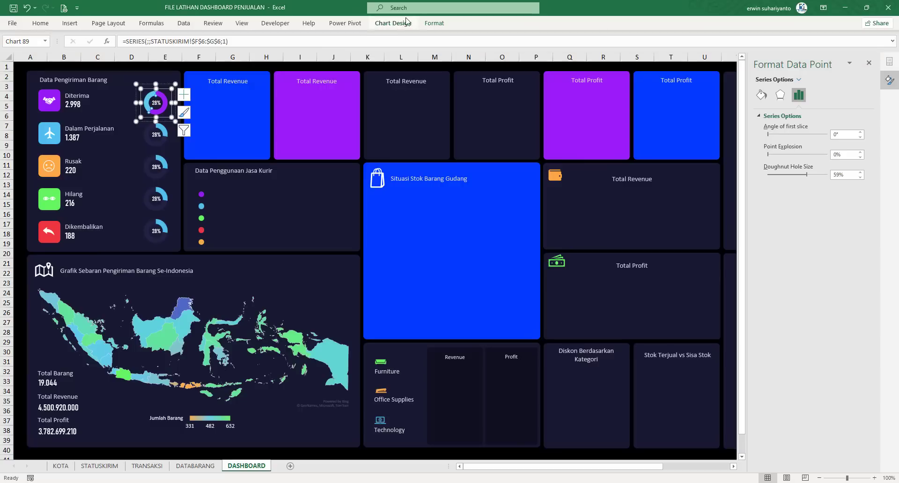
Fill the Diterima doughnut's smaller slice with the dark navy used in the other doughnuts.
click(433, 23)
click(374, 37)
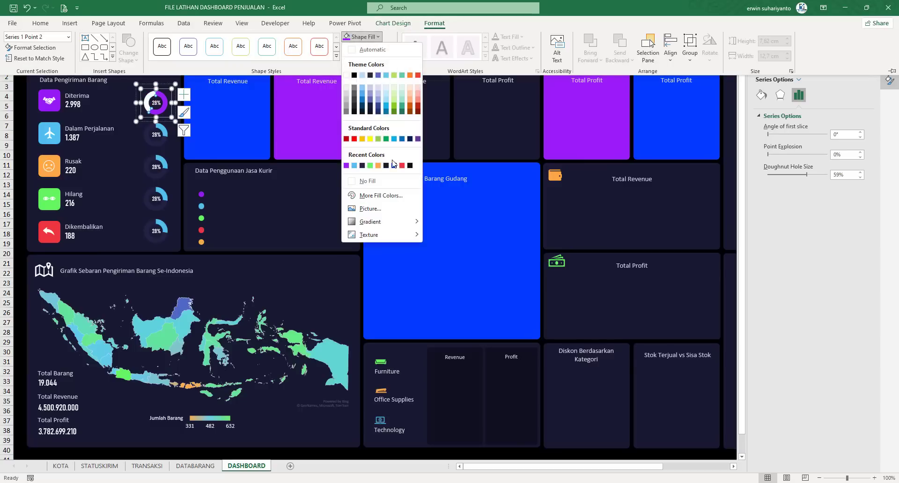
click(362, 166)
key(ctrl+F1)
click(333, 66)
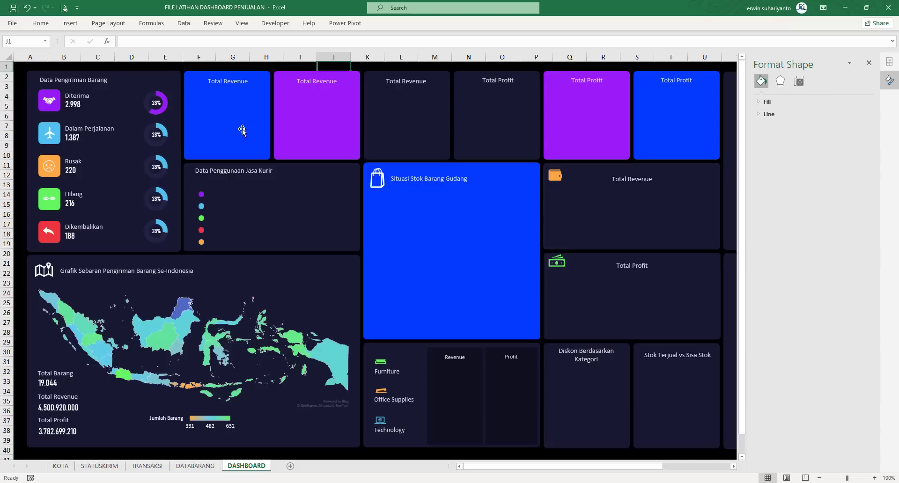
Link the percentage label in the Diterima doughnut chart to cell F6 of the STATUSKIRIM sheet.
click(157, 101)
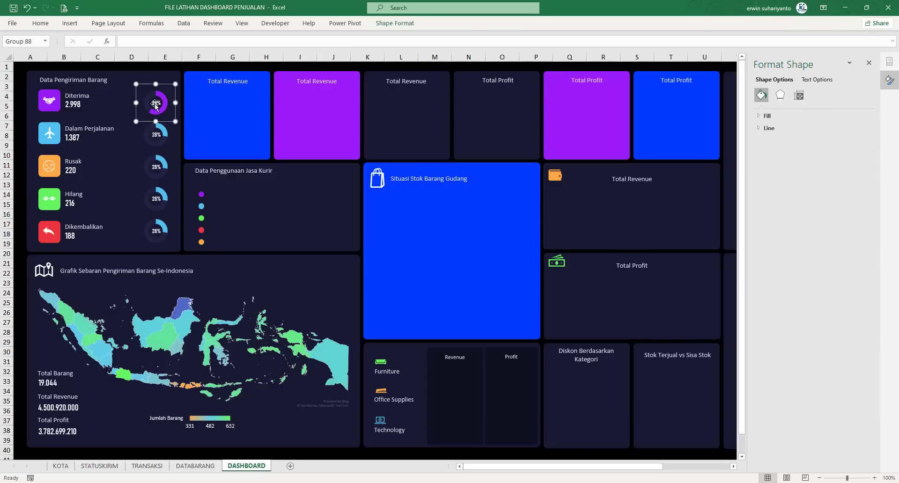
click(156, 106)
triple_click(186, 40)
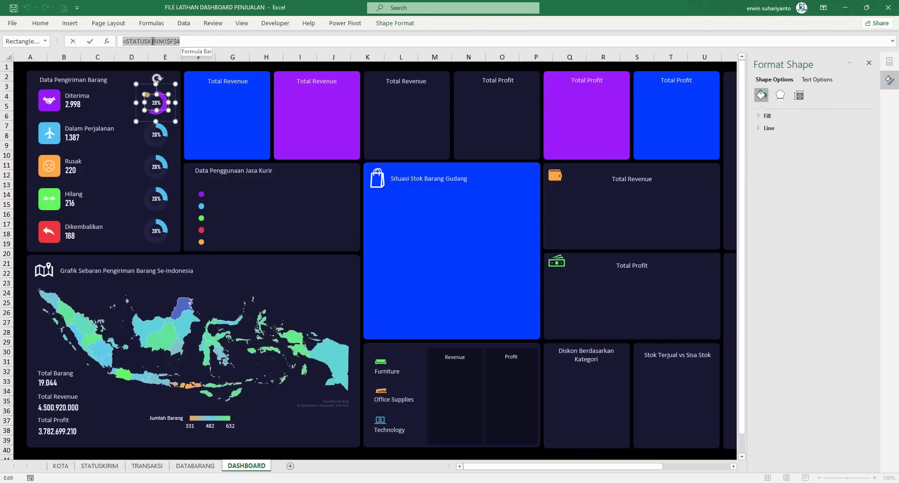
text(=)
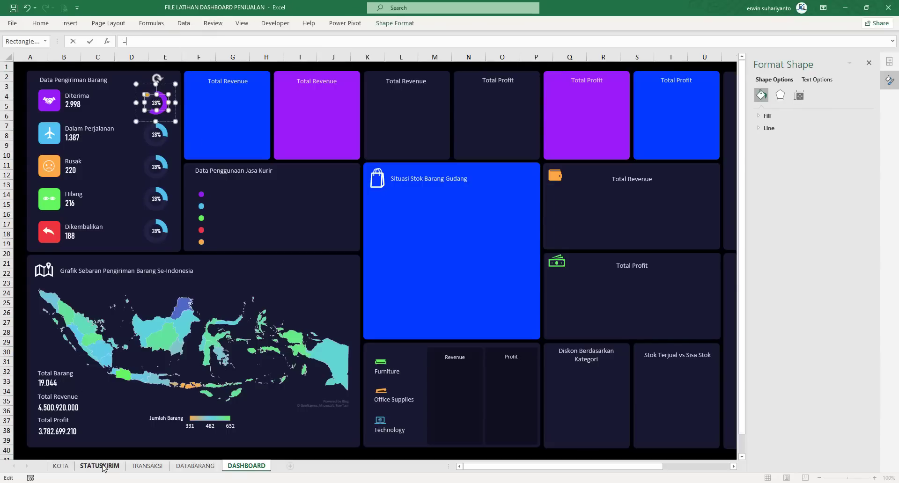
click(99, 465)
click(330, 121)
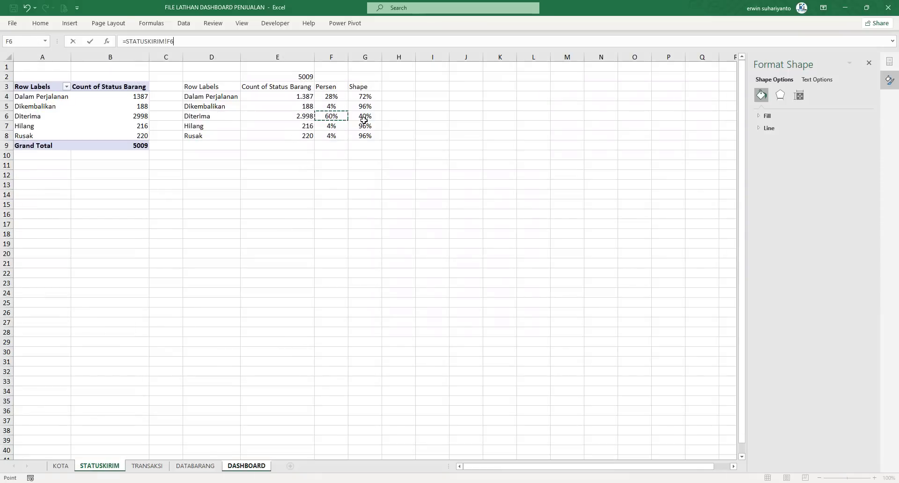
key(Return)
click(189, 67)
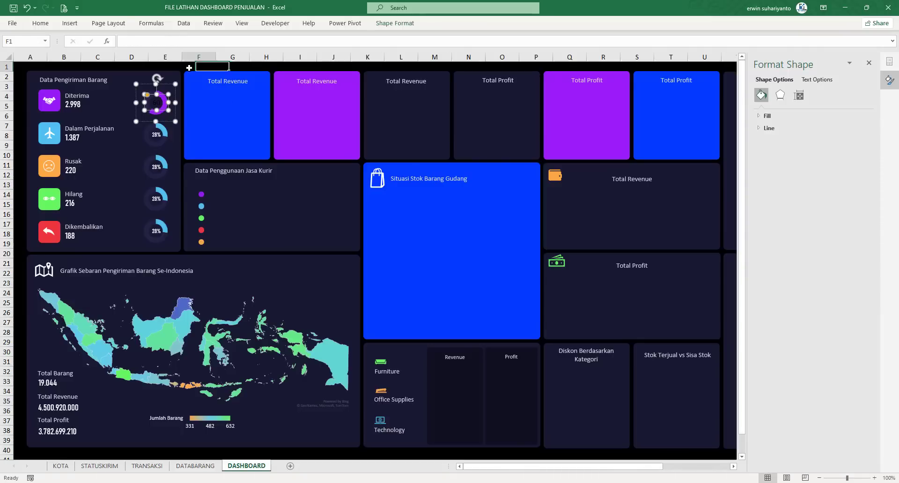
Format the Diterima percentage label in white Bahnschrift Condensed at 10 pt.
click(162, 106)
click(164, 107)
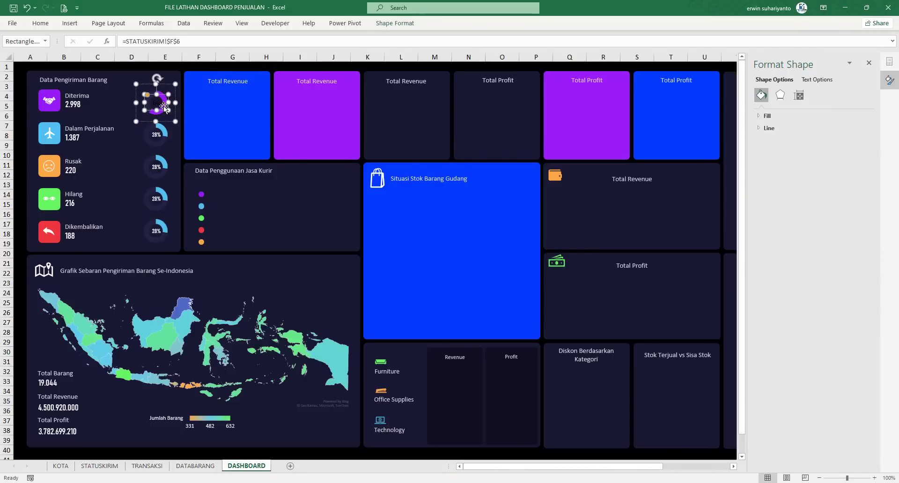
click(42, 23)
click(135, 41)
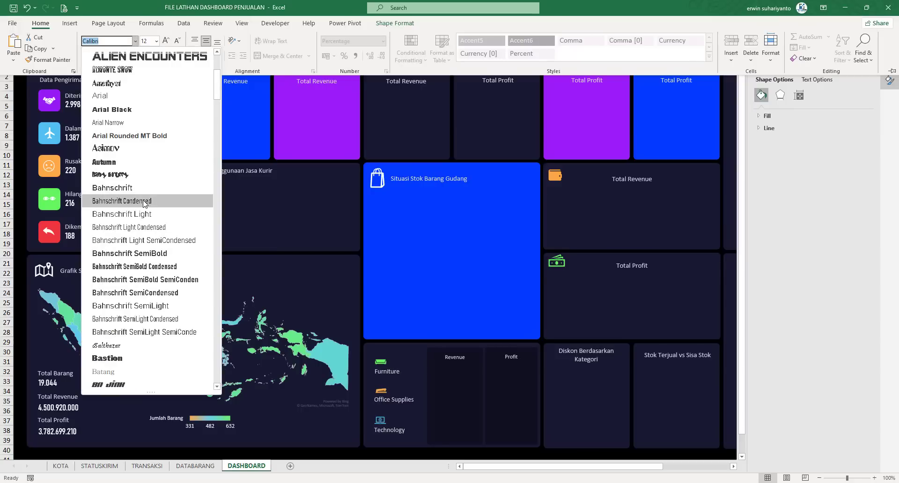
click(148, 200)
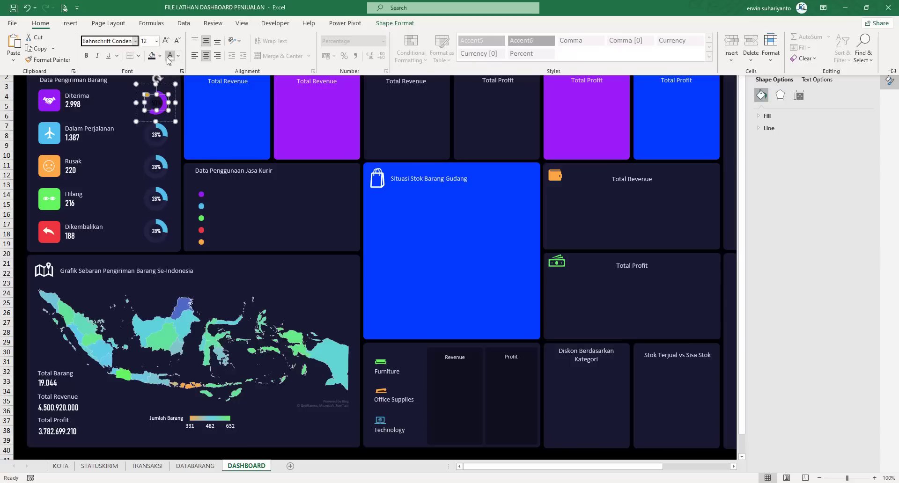
click(170, 55)
click(178, 42)
click(177, 41)
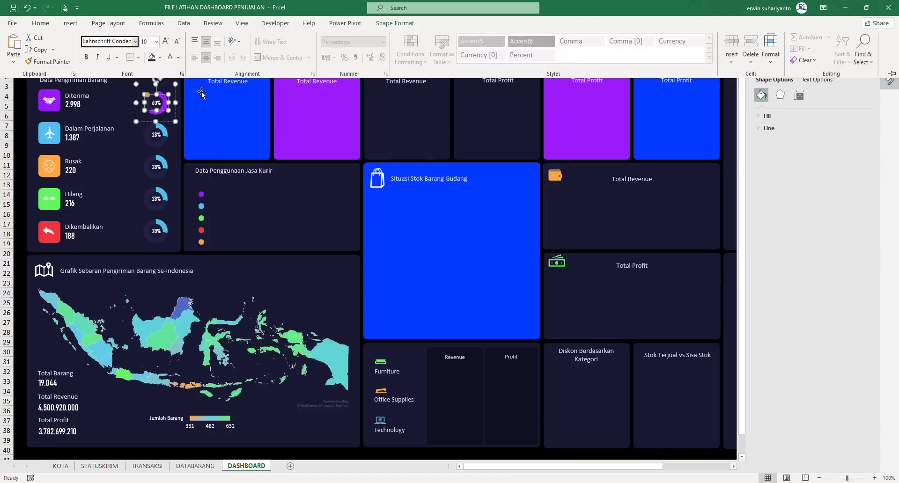
click(188, 66)
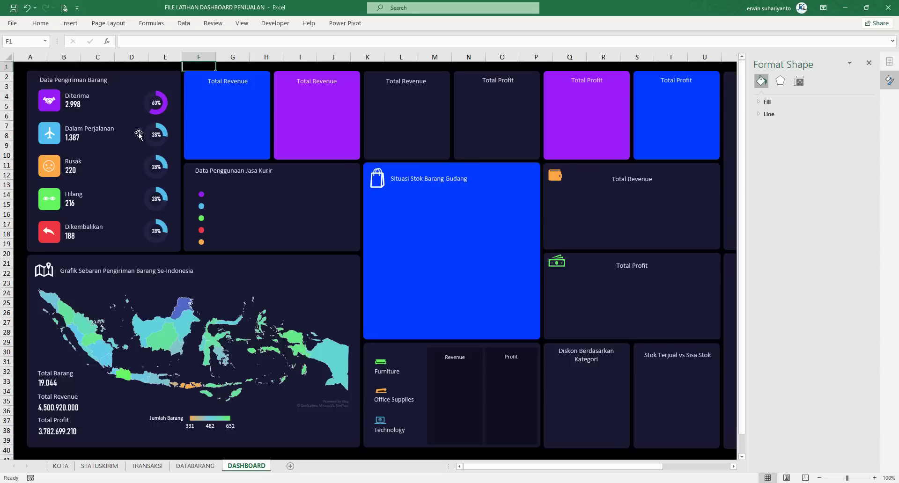
Change the Rusak doughnut chart's data range to STATUSKIRIM cells F8:G8.
click(160, 159)
right_click(161, 160)
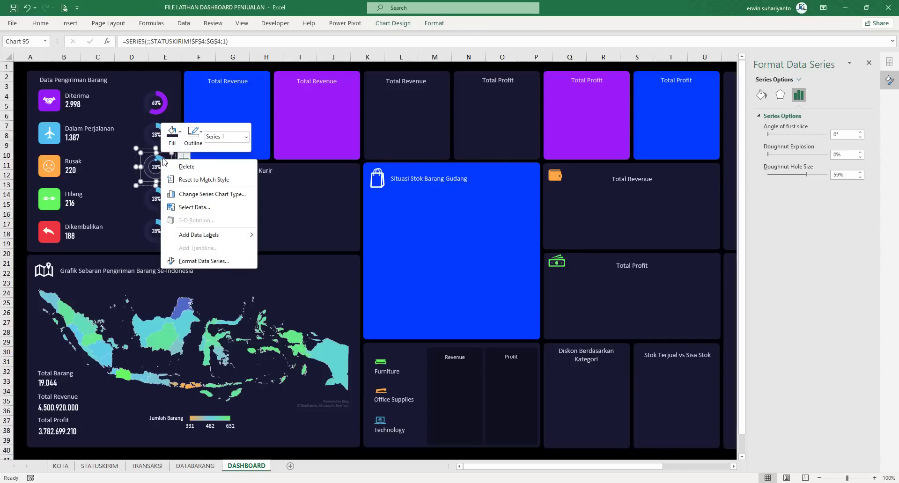
click(196, 209)
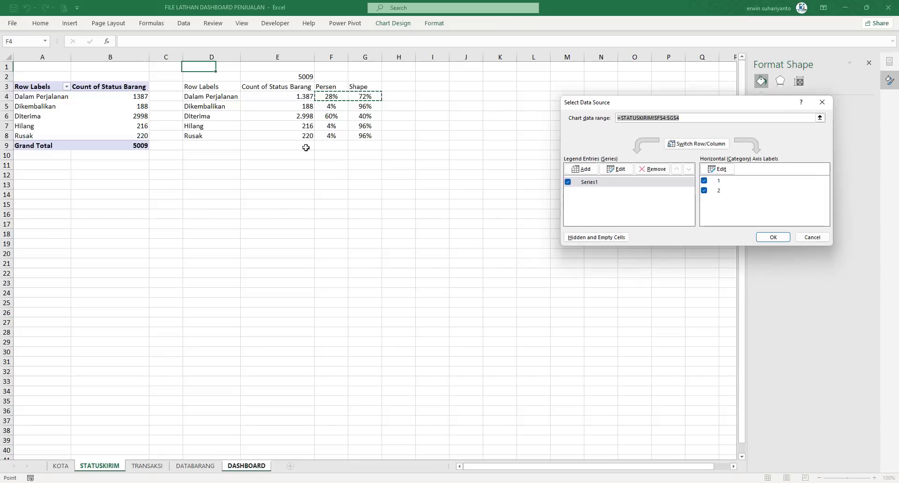
drag(320, 140, 366, 138)
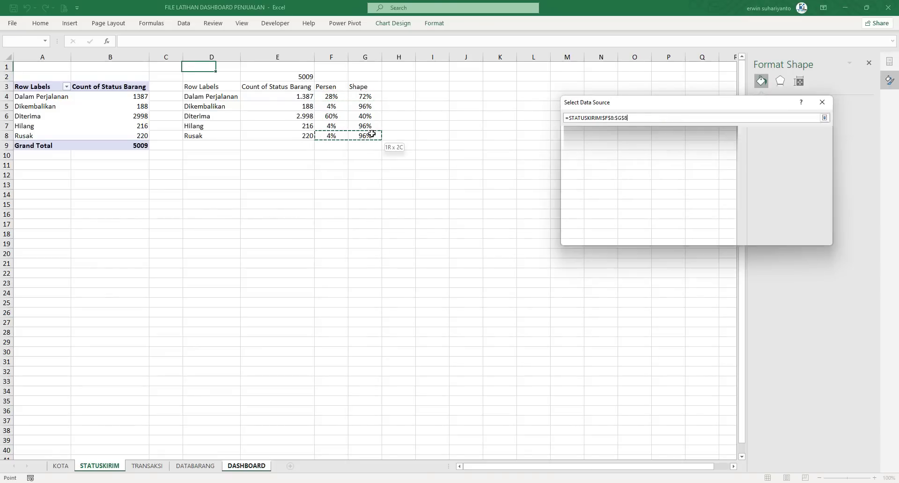
click(773, 237)
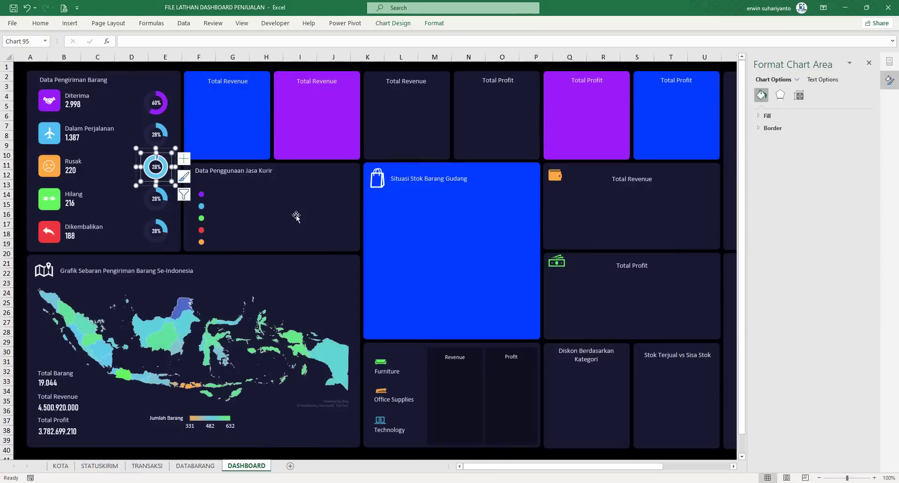
Remove the outline from the Rusak doughnut chart's series.
click(163, 162)
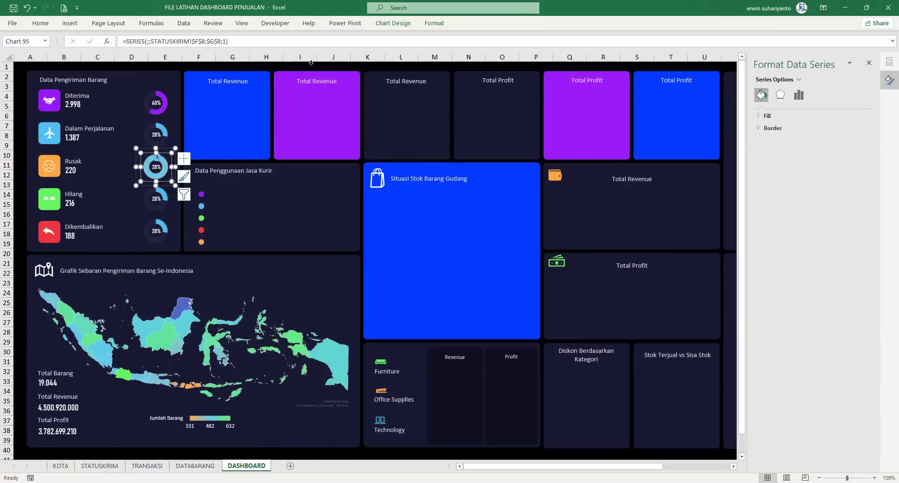
click(180, 118)
click(165, 161)
click(167, 161)
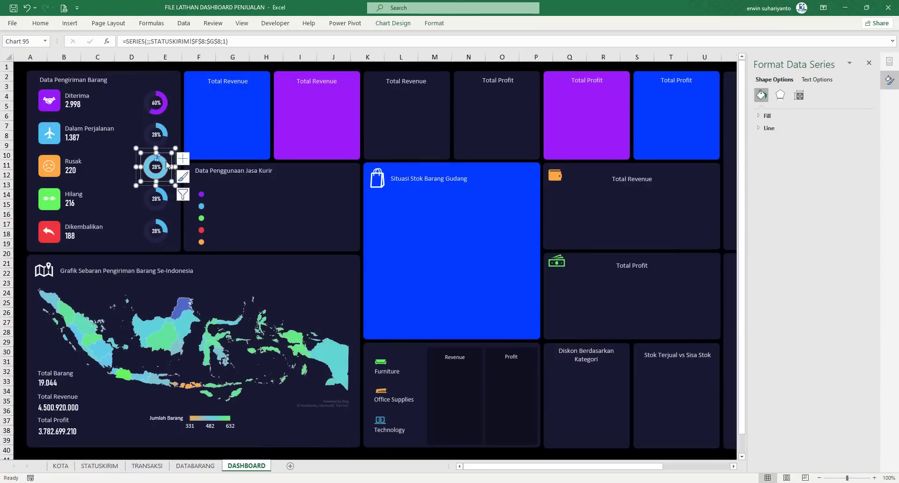
click(434, 23)
click(377, 47)
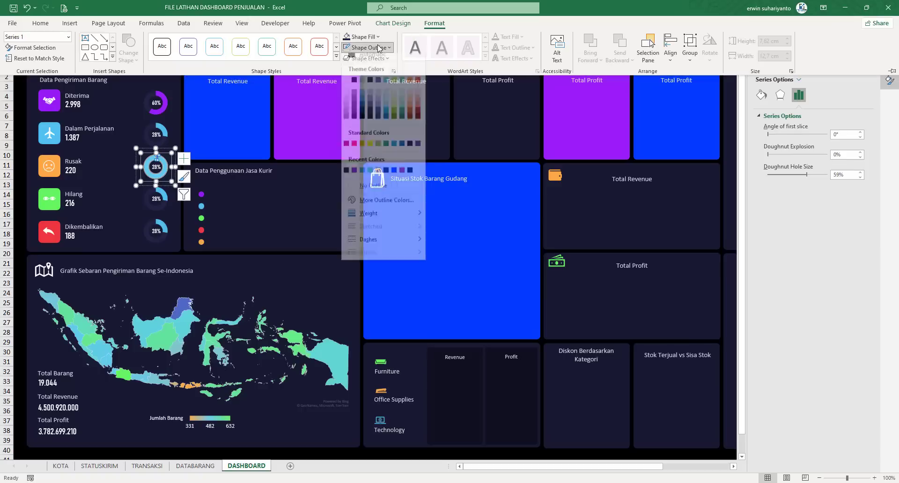
click(375, 186)
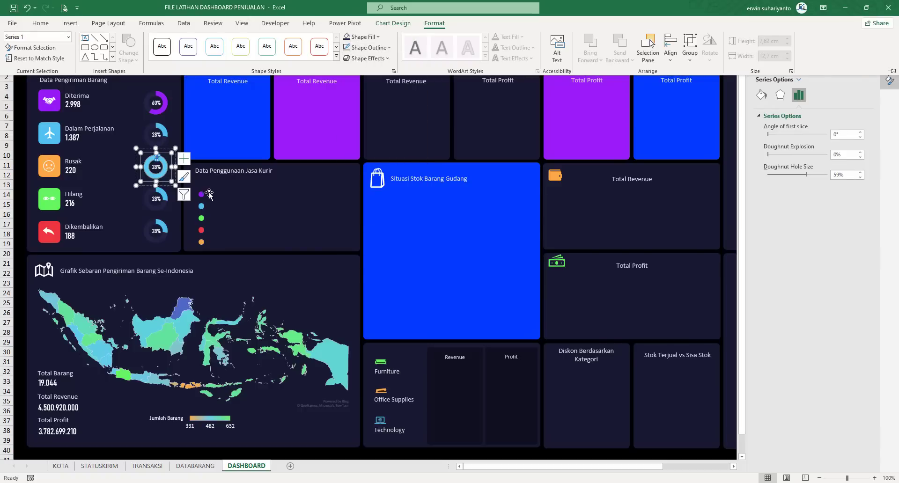
Fill the Rusak doughnut's larger slice with the dark navy used in the other doughnuts.
click(162, 169)
click(164, 161)
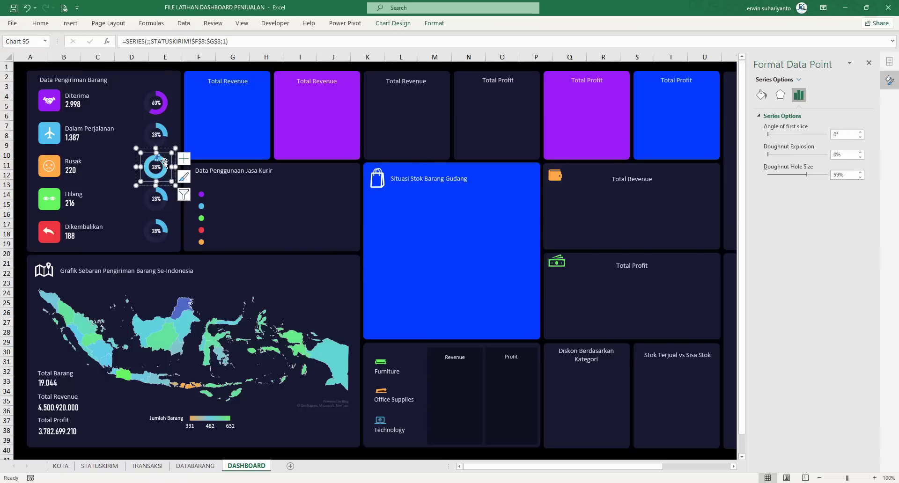
click(434, 23)
click(347, 37)
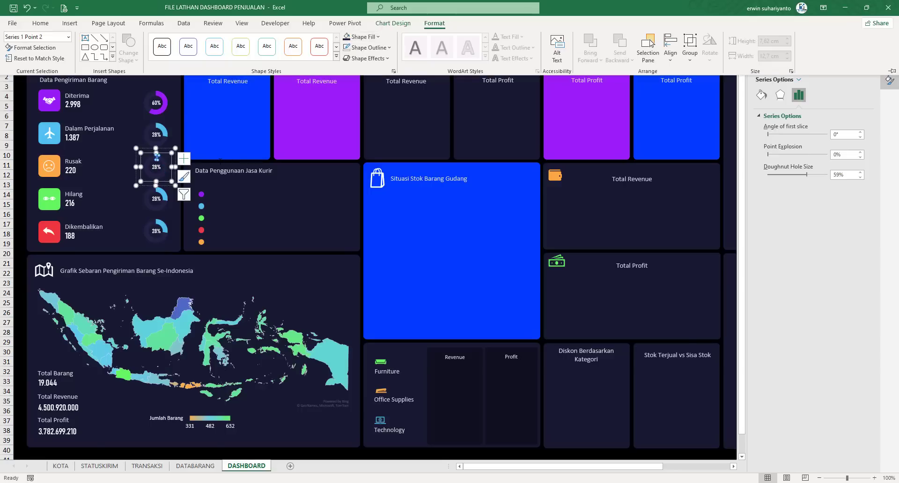
click(201, 91)
click(192, 72)
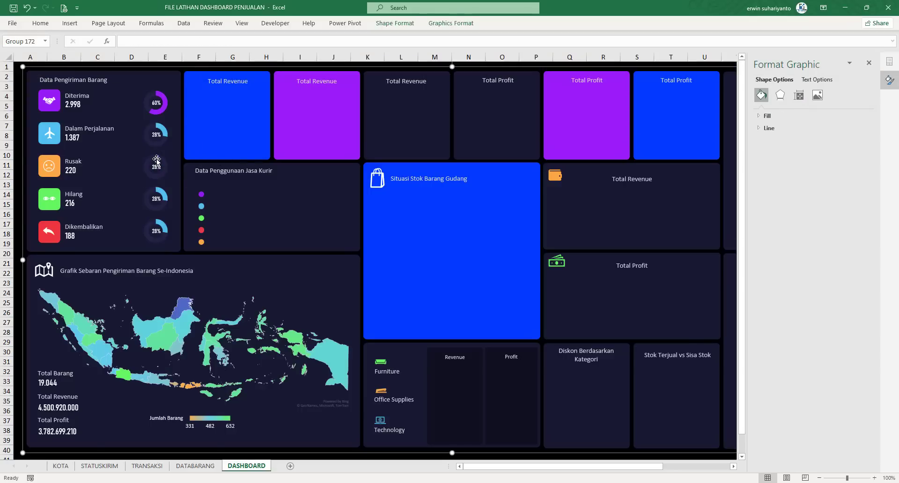
Try to fill the Rusak doughnut's small slice with orange, and undo each attempt.
click(157, 158)
click(157, 158)
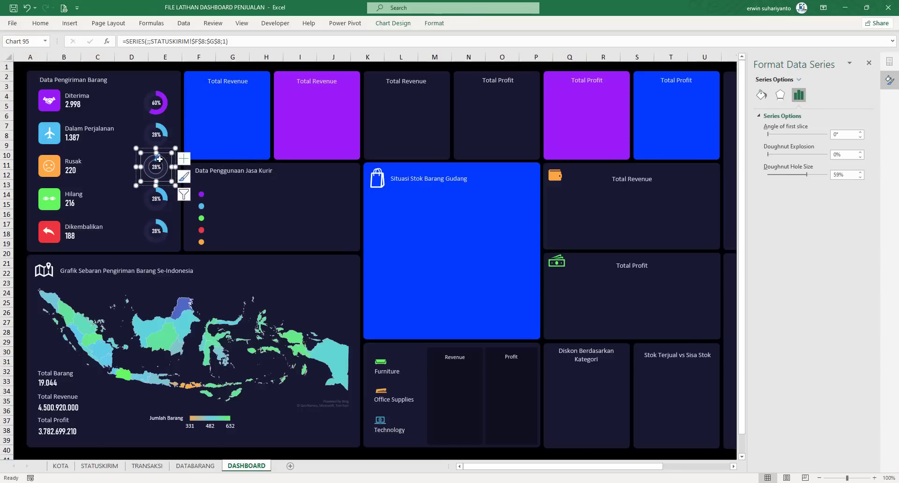
click(156, 155)
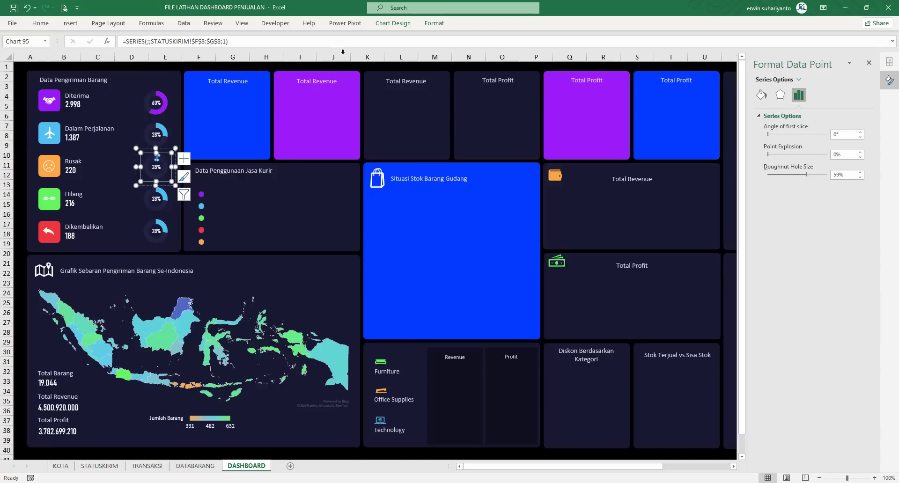
click(422, 28)
click(377, 36)
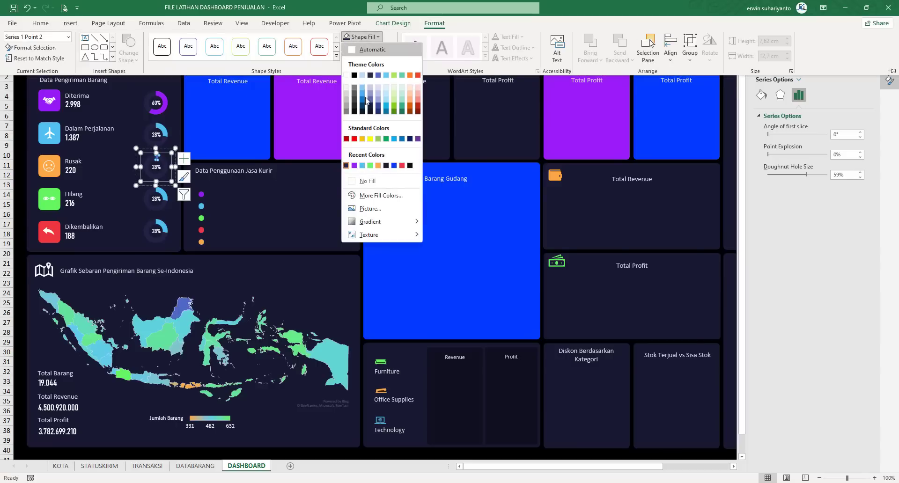
click(380, 170)
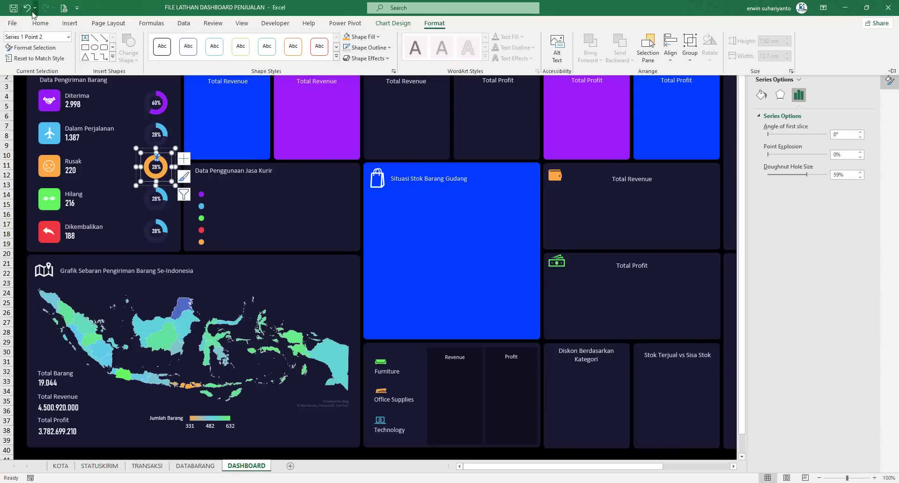
click(28, 8)
click(156, 157)
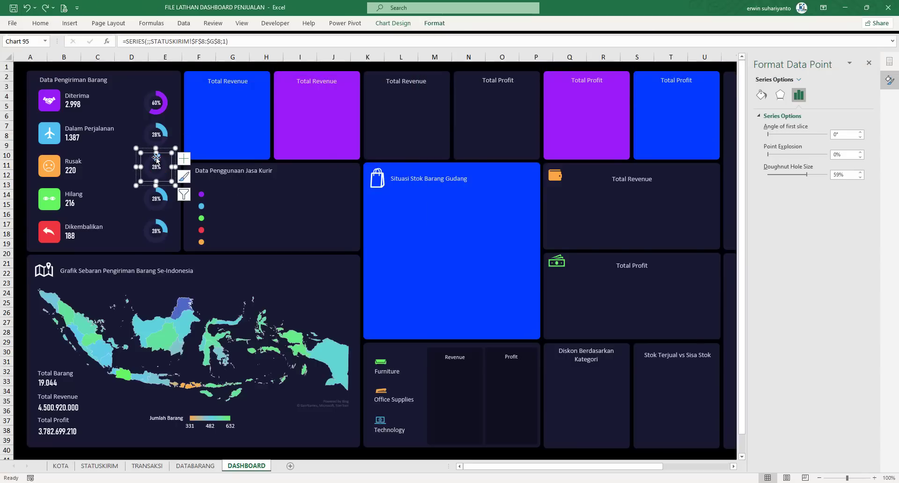
click(431, 26)
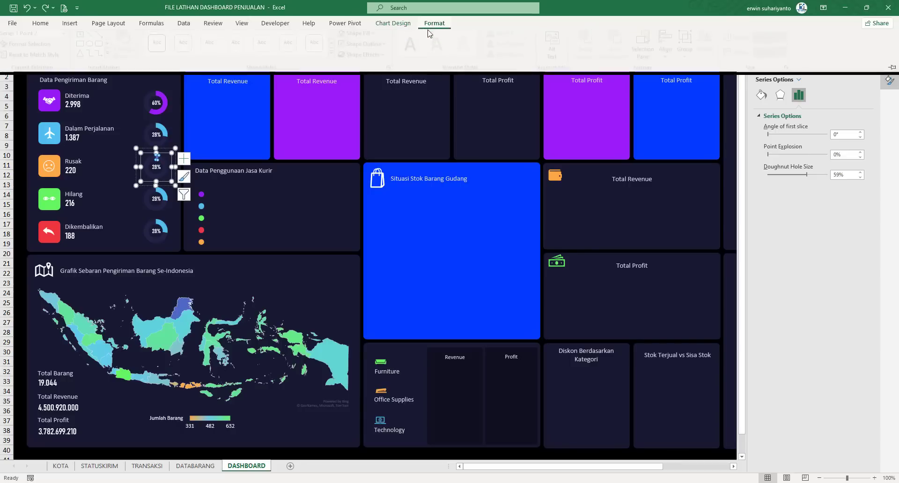
click(347, 37)
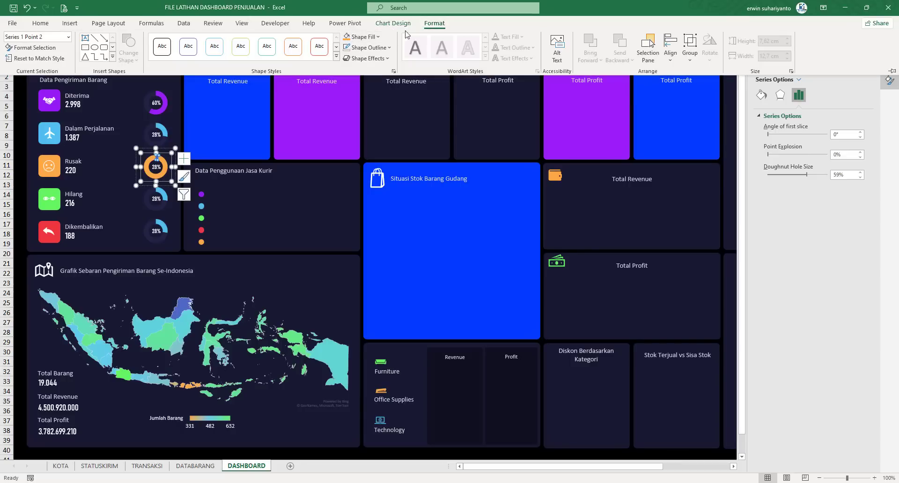
click(27, 8)
Enlarge the Rusak doughnut group and fill its small slice with orange to match the row's icon.
click(174, 185)
drag(175, 186, 207, 214)
click(176, 163)
click(176, 163)
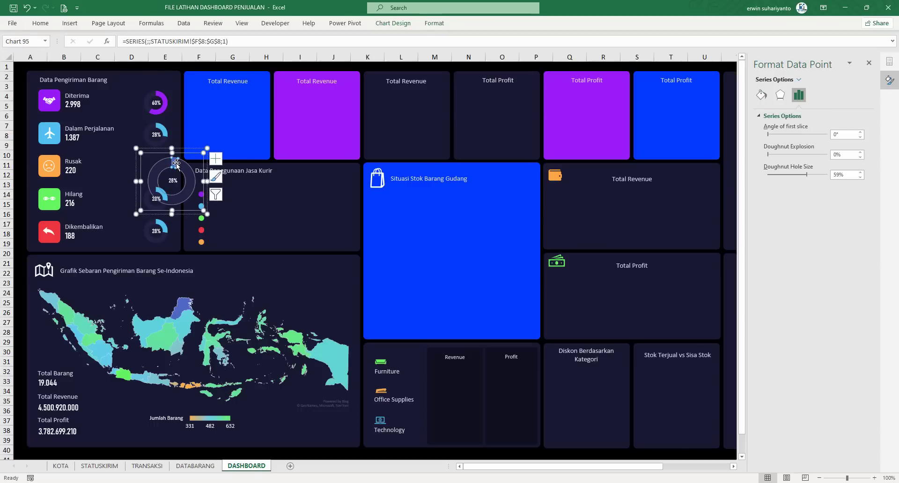
click(434, 23)
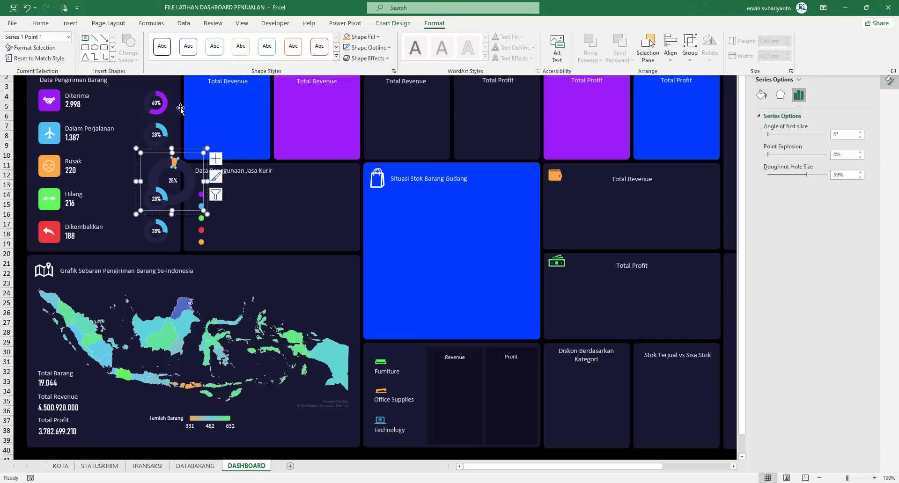
click(185, 67)
Shrink the Rusak doughnut group back into its row, at about 2 cm high and 2.2 cm wide.
click(202, 206)
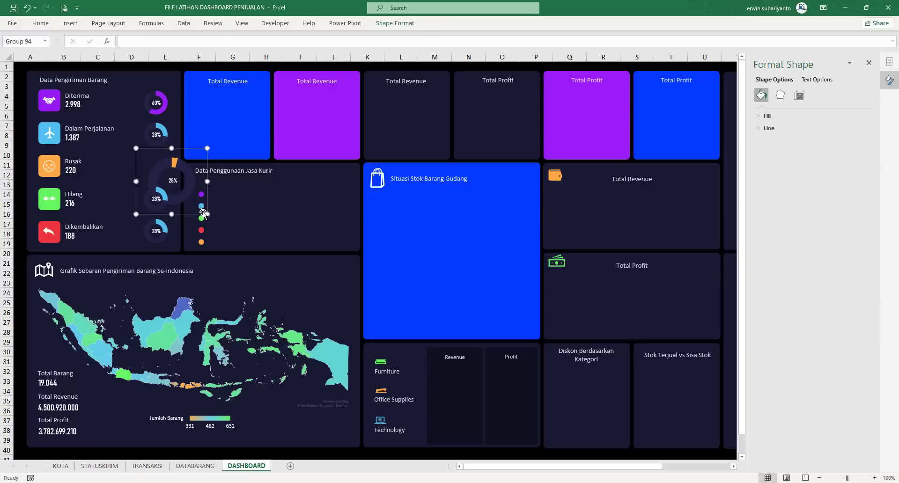
drag(207, 214, 179, 155)
key(ctrl+z)
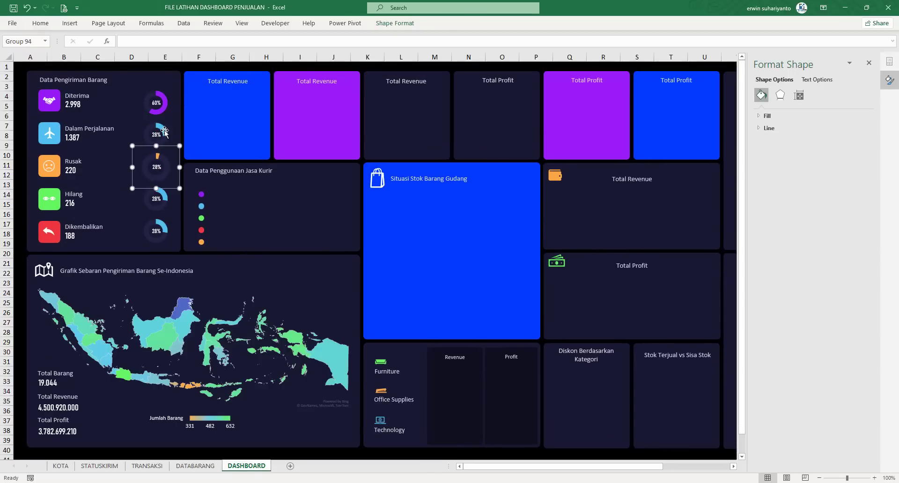
Set the Rusak doughnut group's height to 1,66 cm and width to 1,77 cm to match the Dalam Perjalanan group.
click(172, 131)
click(397, 23)
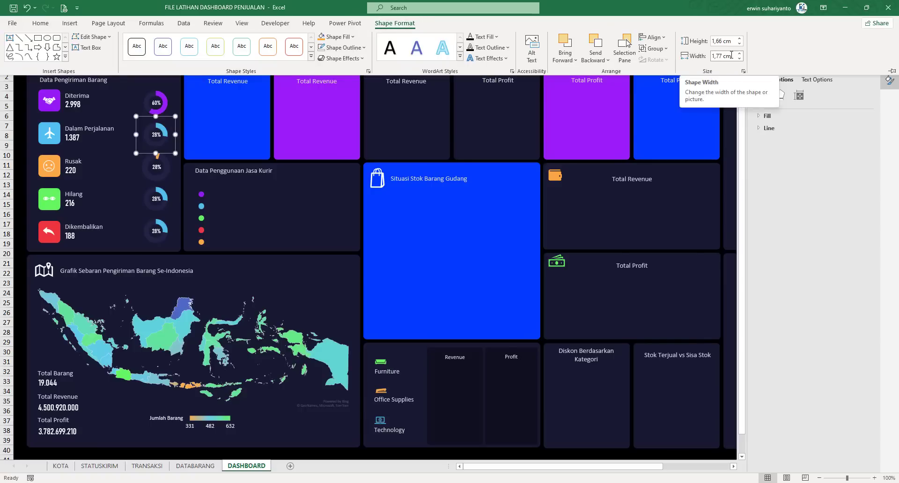
click(167, 163)
click(166, 163)
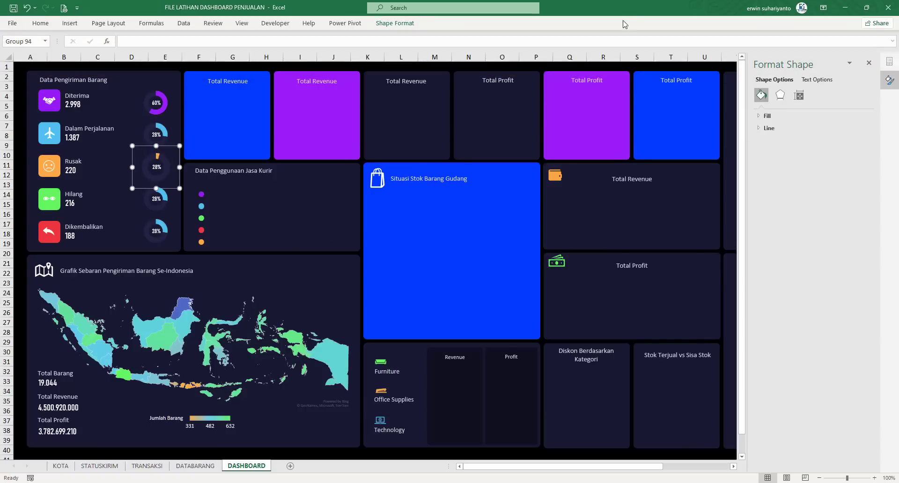
click(395, 23)
click(729, 41)
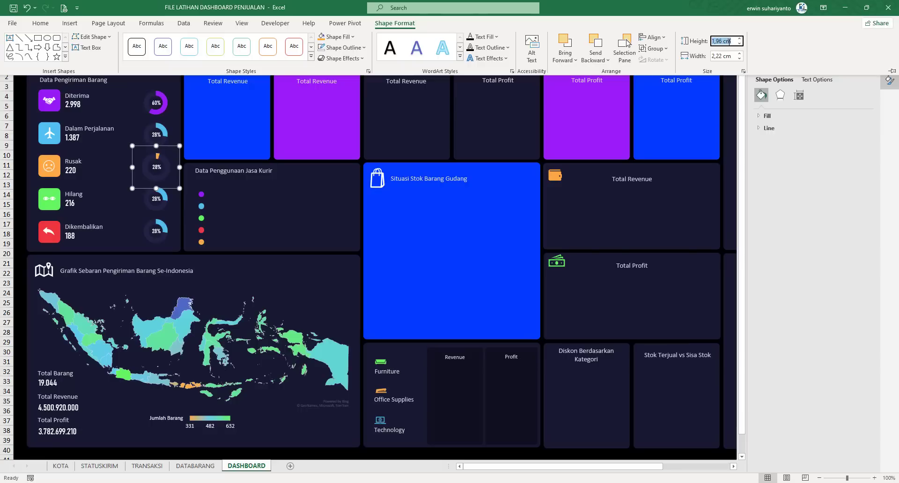
text(1,66)
key(Tab)
text(1)
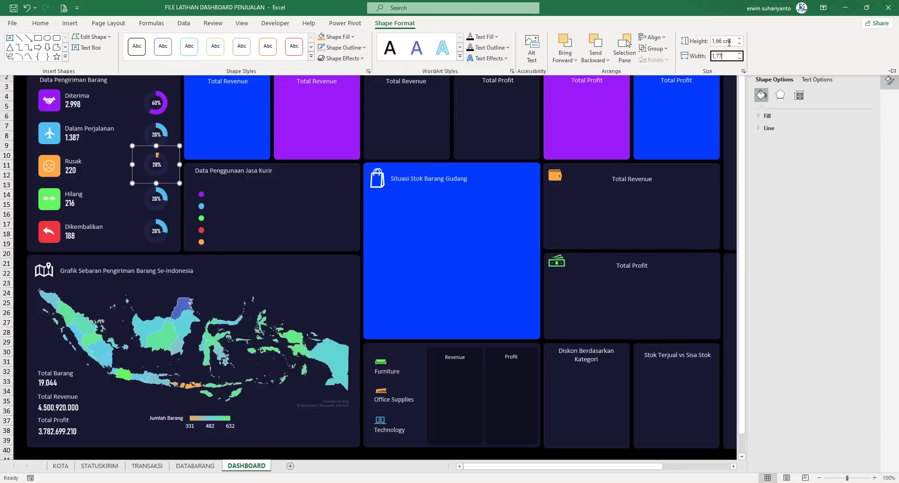
text(,77)
key(Return)
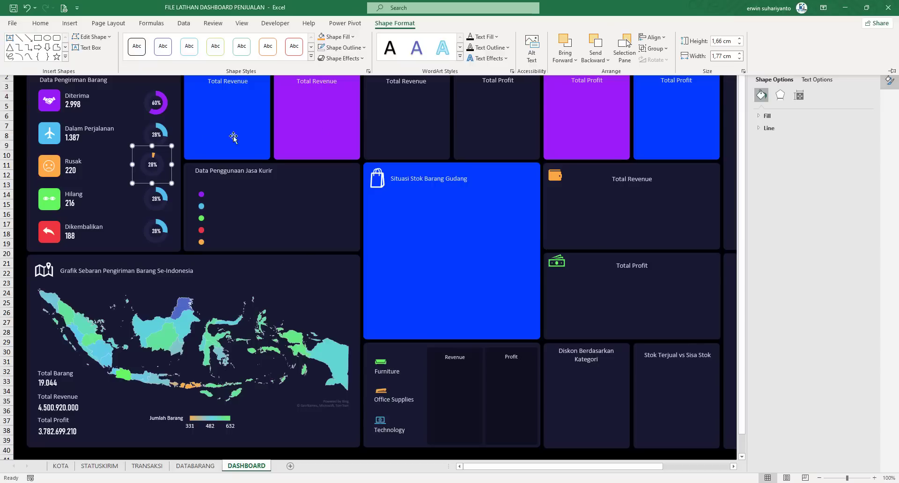
Move the Rusak doughnut group sideways to line it up with the doughnuts in the rows above.
click(159, 108)
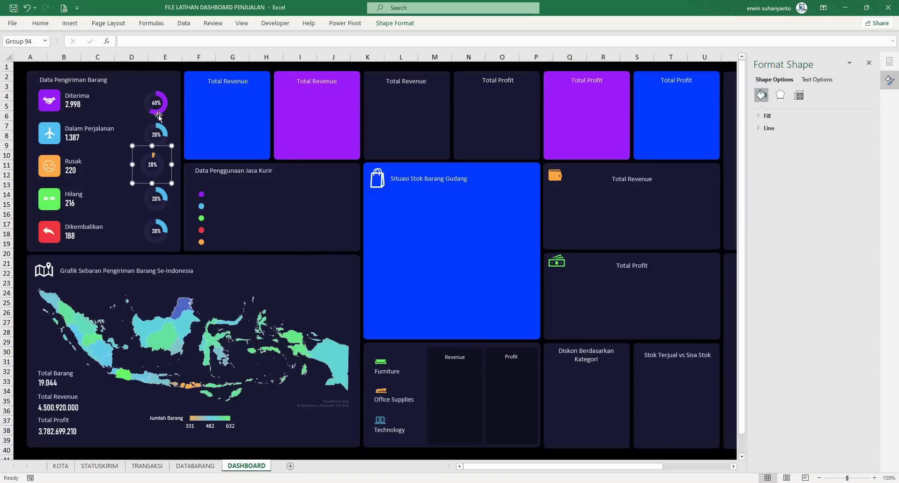
click(159, 108)
click(156, 163)
drag(172, 156, 174, 157)
Change the Hilang doughnut's data range to F7:G7 on the STATUSKIRIM sheet.
click(163, 192)
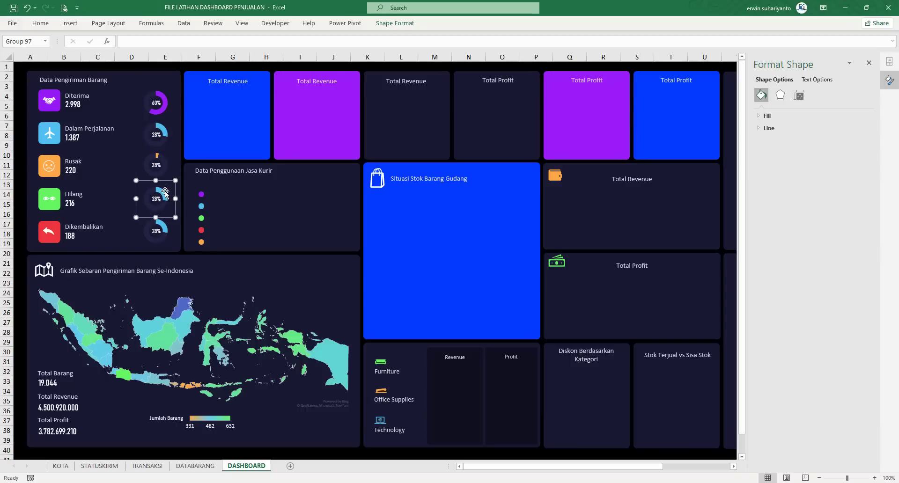
right_click(162, 191)
click(193, 238)
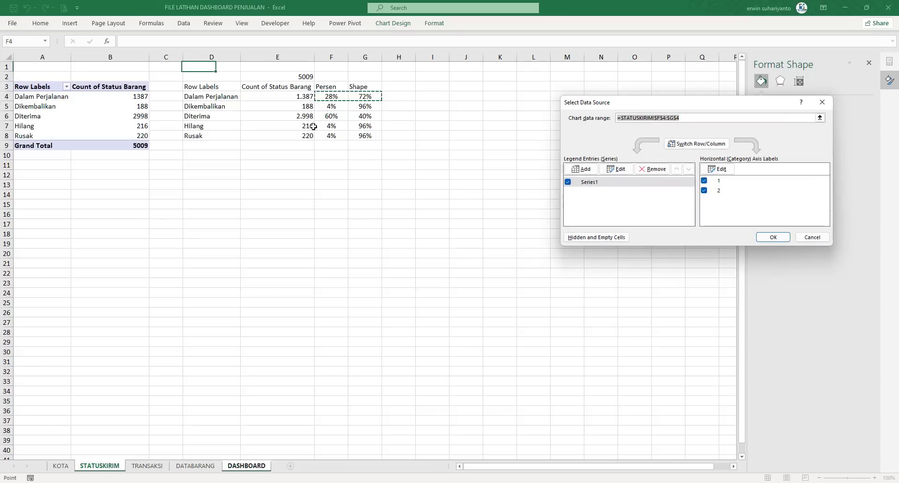
drag(331, 125, 367, 126)
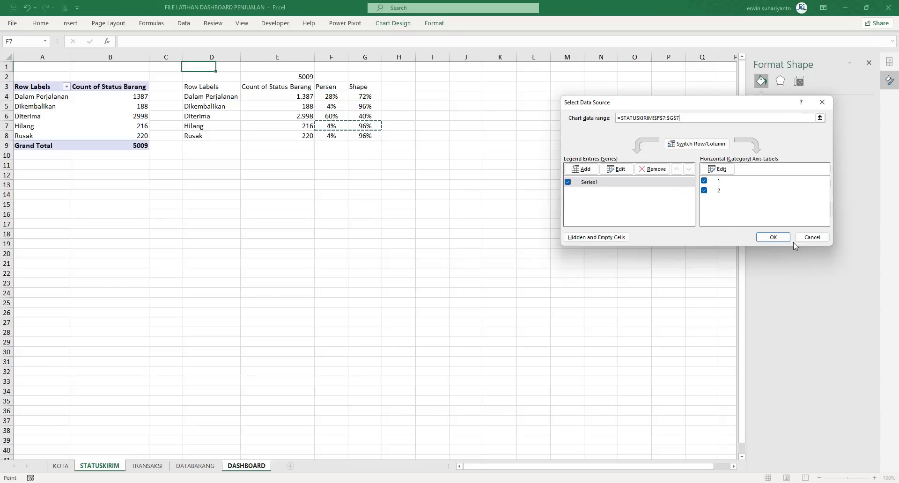
click(773, 238)
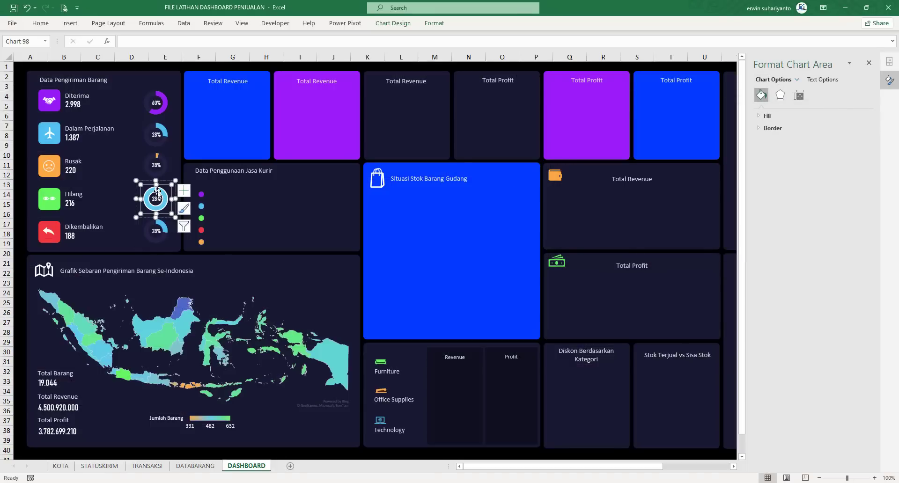
Remove the outline from the Hilang doughnut's data series.
click(157, 191)
click(435, 27)
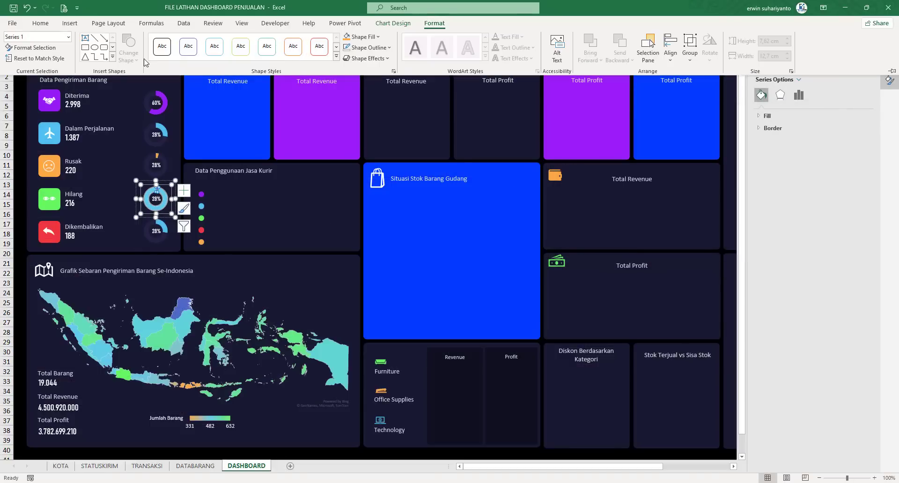
click(366, 48)
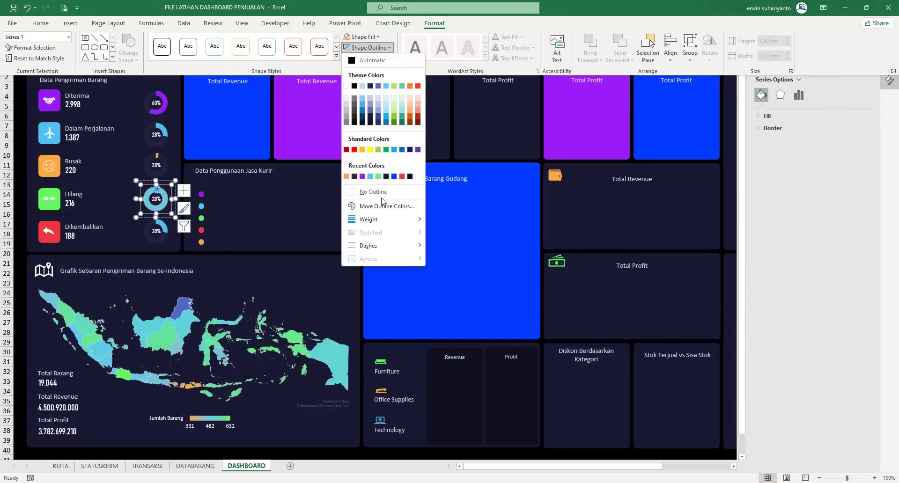
click(373, 192)
click(168, 211)
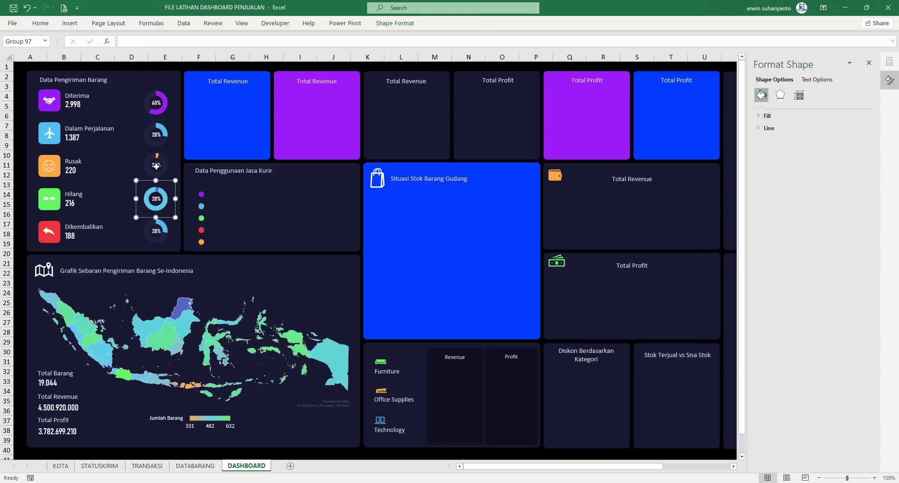
Link the percentage label inside the Rusak doughnut to cell $F$8 on the STATUSKIRIM sheet.
click(126, 161)
click(174, 137)
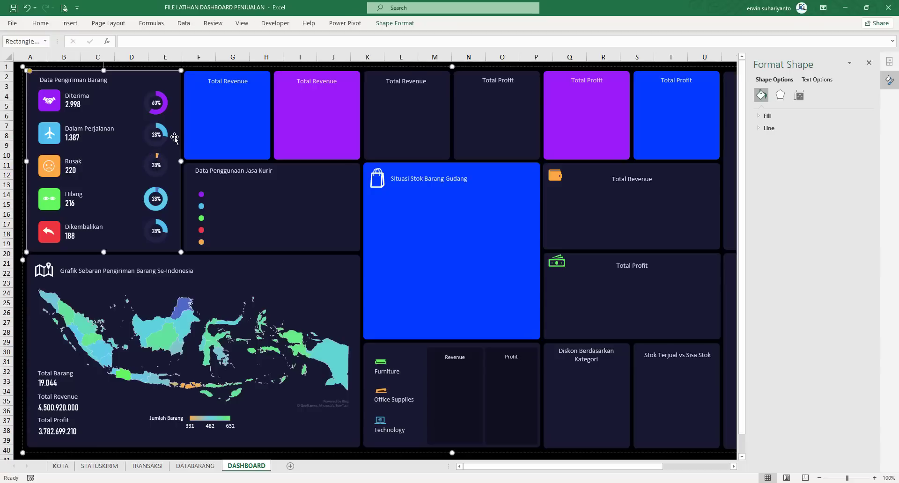
click(157, 165)
click(157, 165)
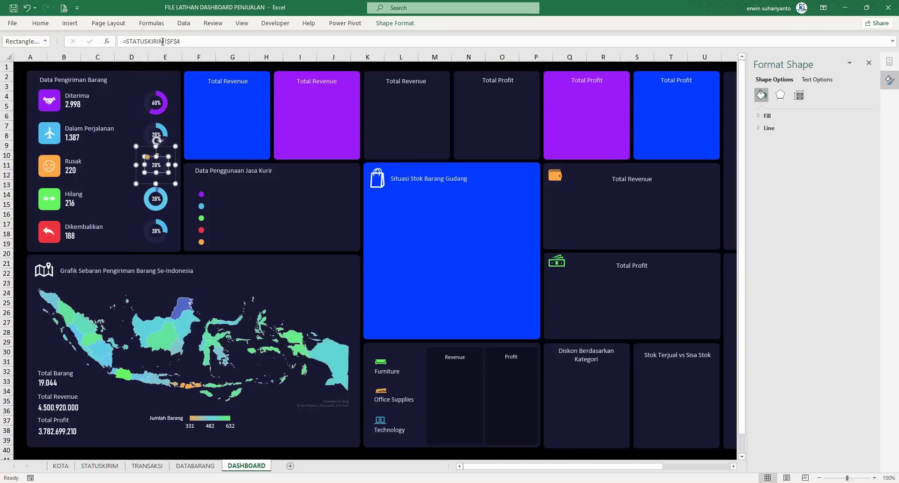
drag(181, 41, 115, 45)
text(=)
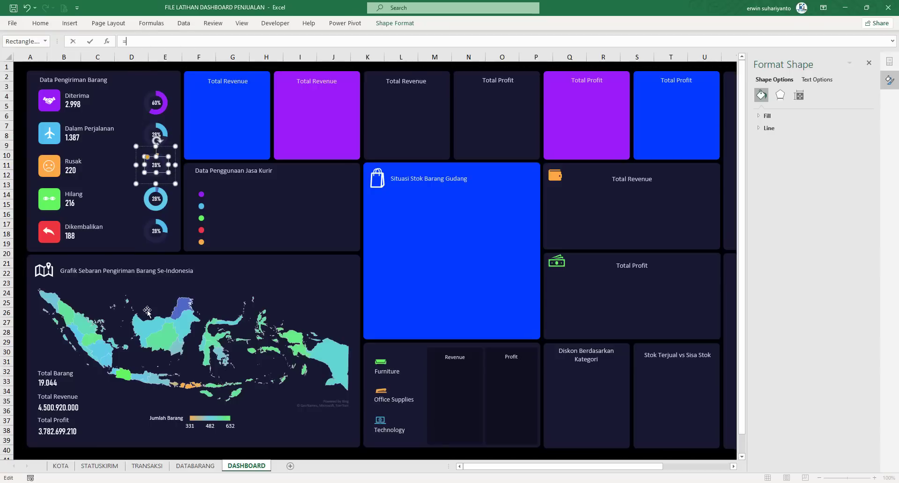
click(99, 466)
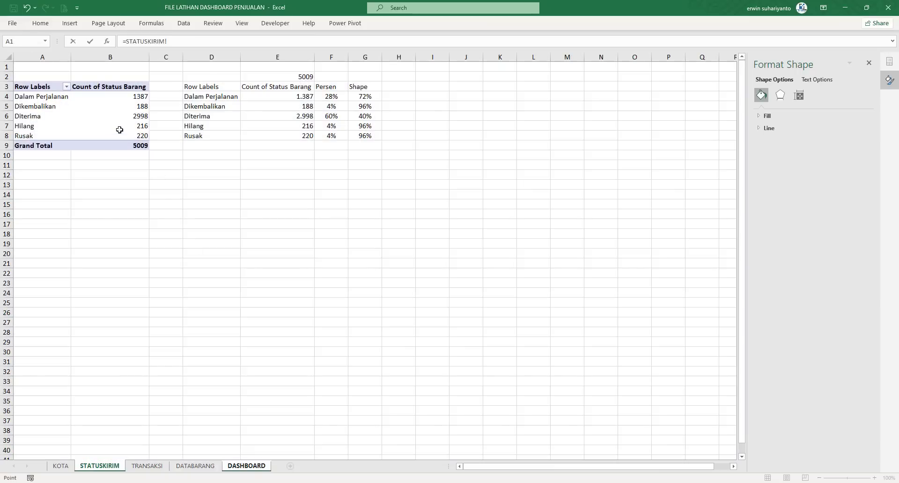
click(328, 137)
key(F4)
key(Return)
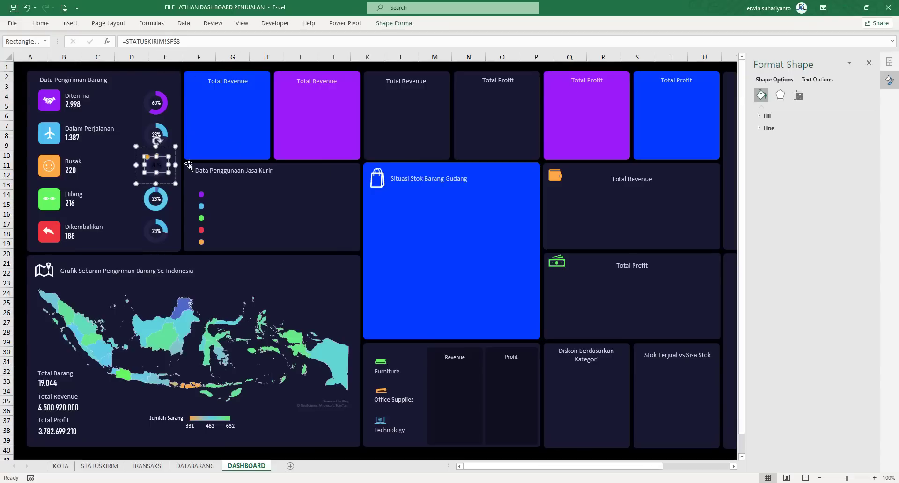
Format the Rusak percentage label in Bahnschrift Condensed, size 10, with white text.
click(39, 23)
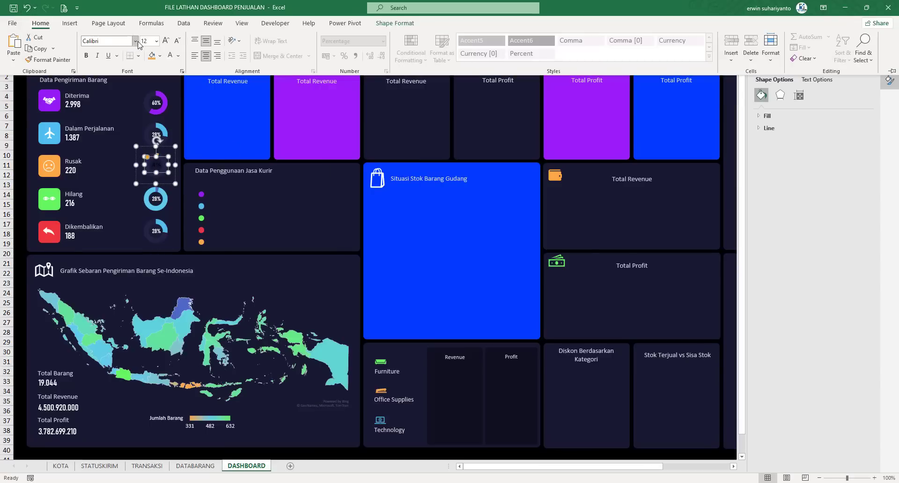
click(135, 40)
scroll(127, 84, up, 3)
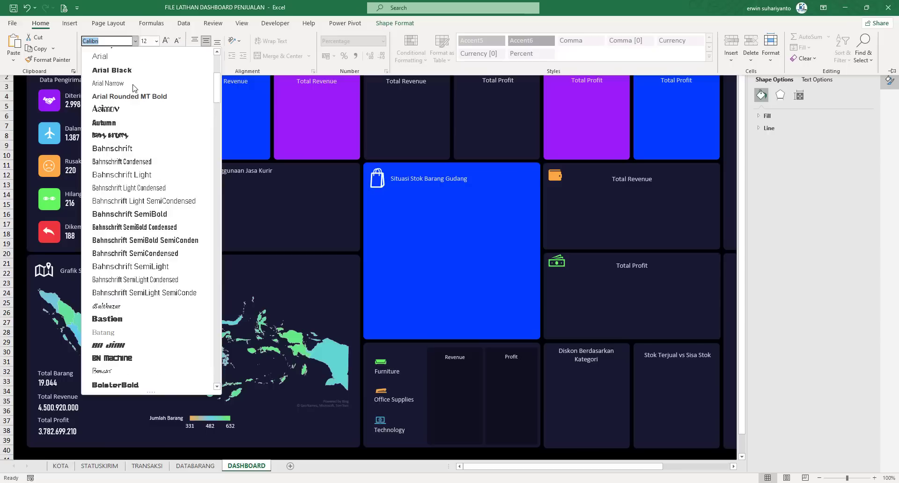
click(125, 161)
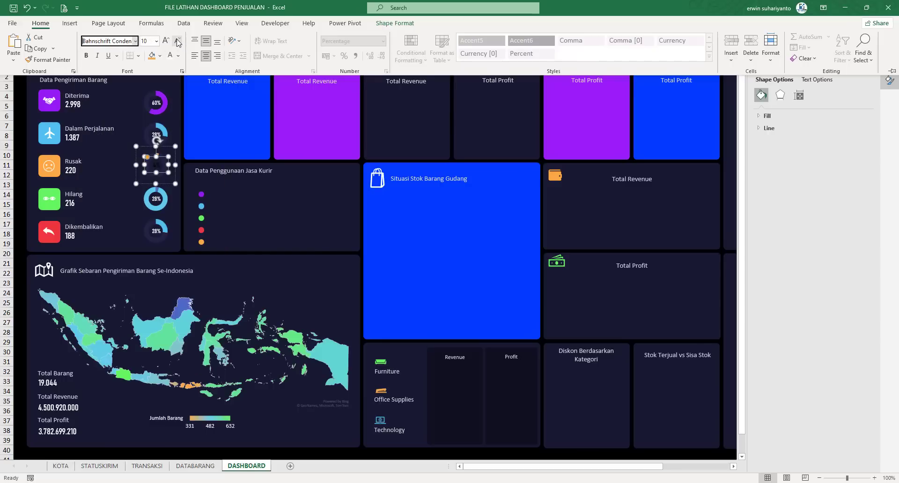
click(189, 98)
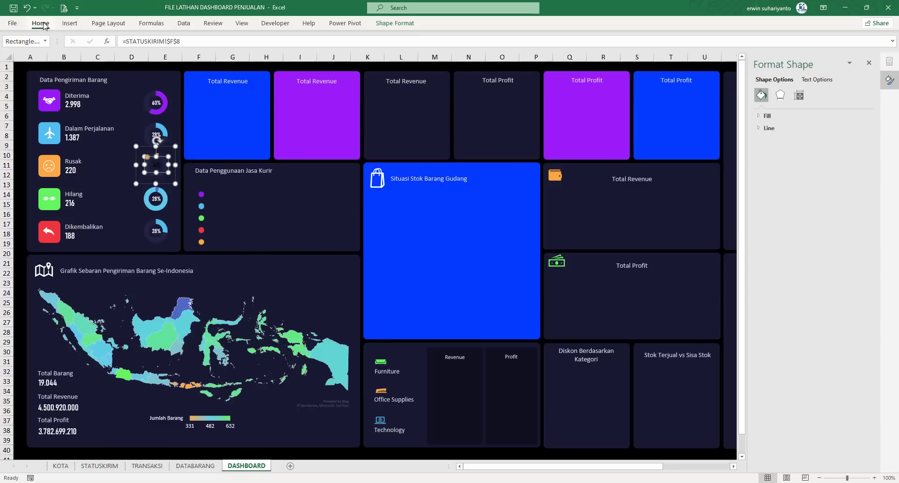
click(40, 23)
click(170, 56)
click(181, 102)
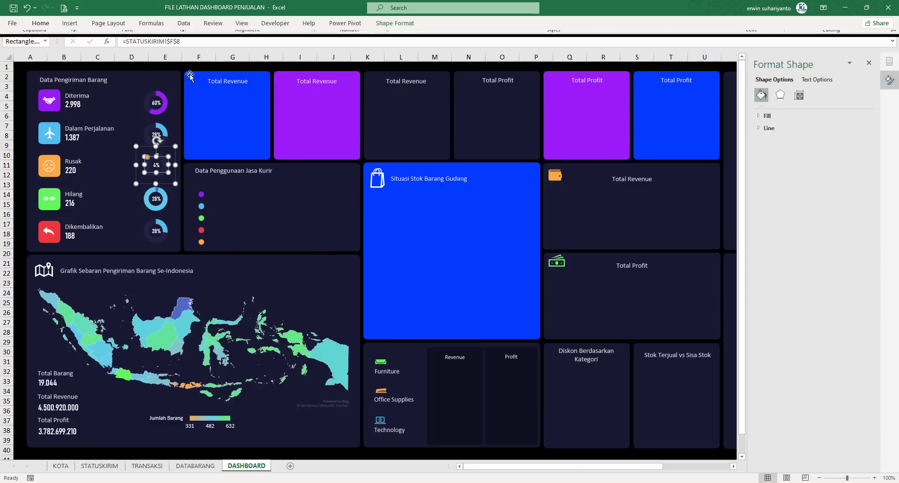
click(192, 58)
Fill the Hilang doughnut's small slice with the recent light green that matches the row's icon.
click(160, 189)
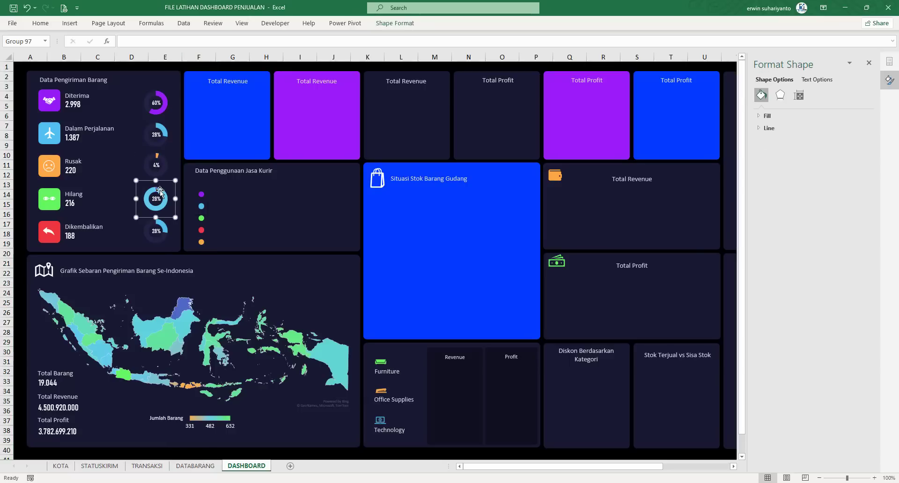
click(158, 191)
click(157, 190)
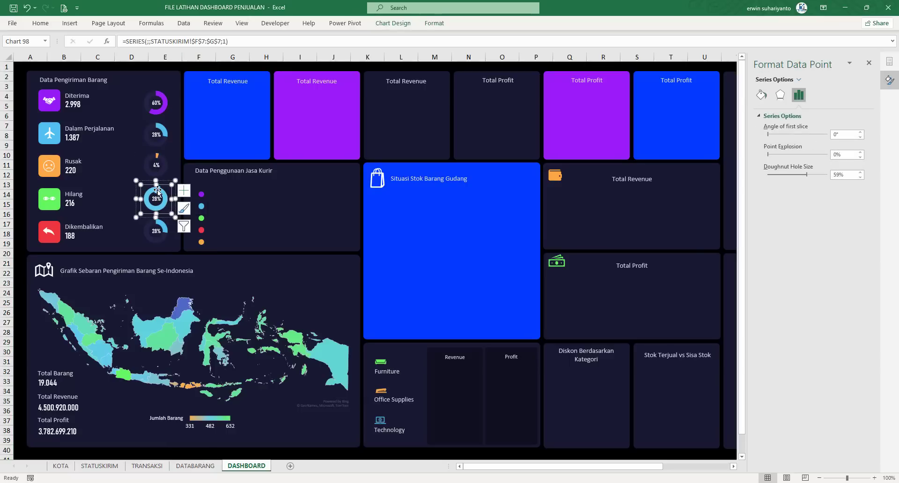
click(445, 24)
click(362, 37)
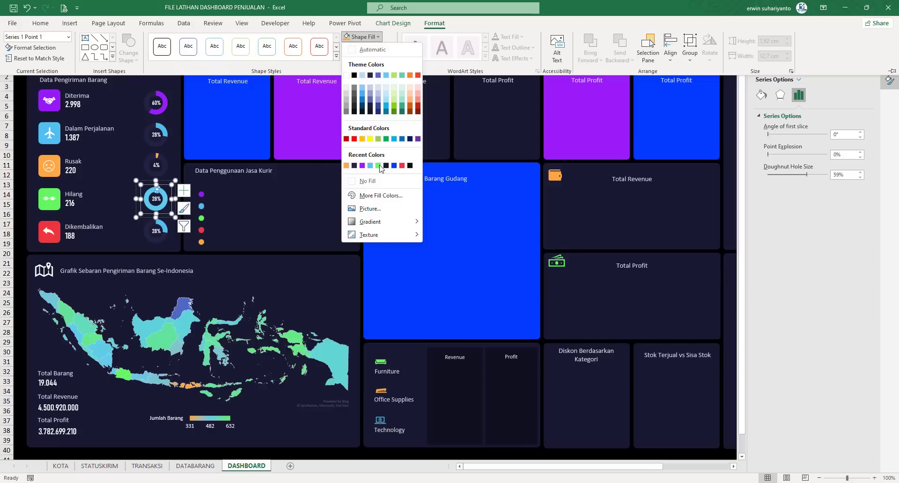
click(379, 165)
Fill the Hilang doughnut's larger slice with the dark navy used in the other doughnuts.
click(163, 195)
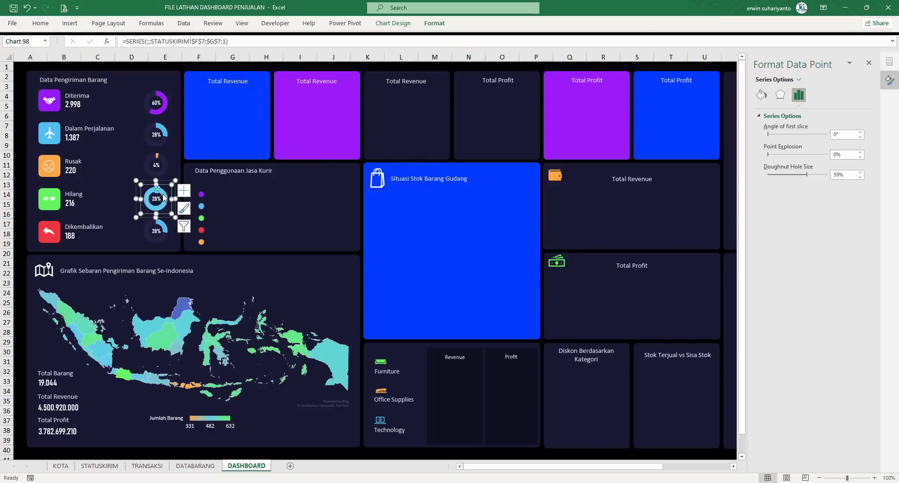
click(434, 23)
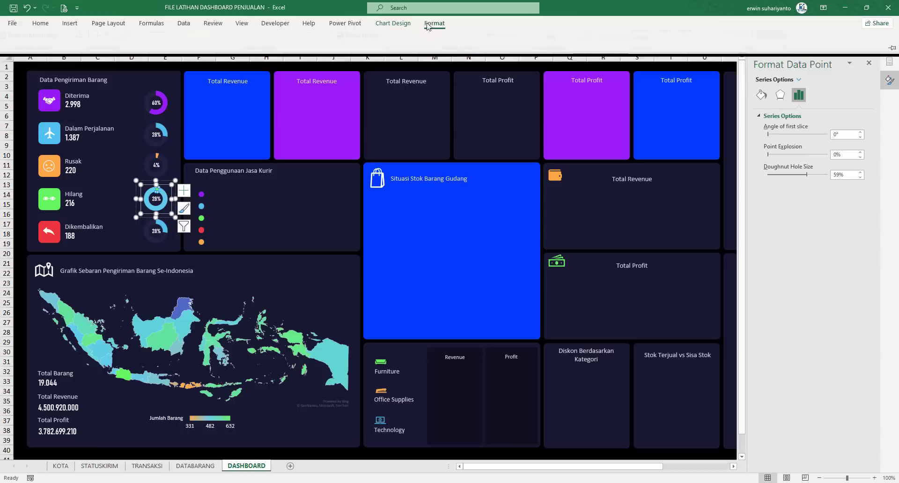
click(362, 37)
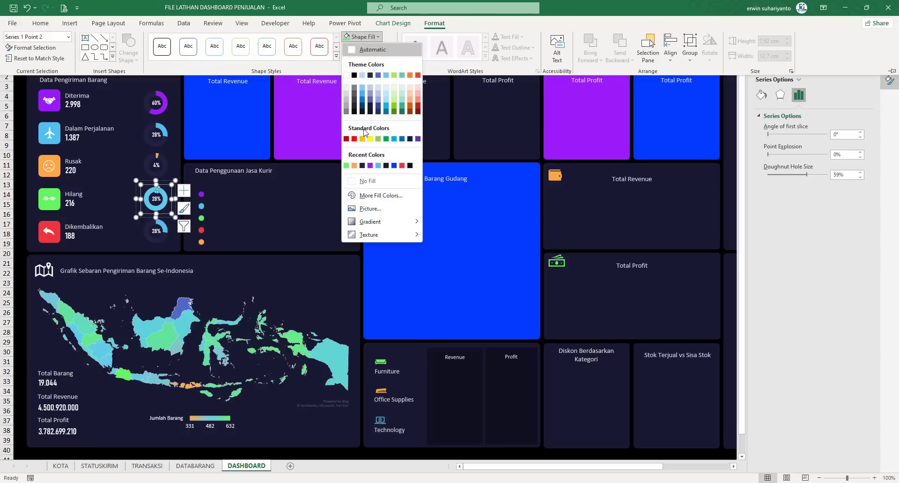
click(362, 165)
click(210, 215)
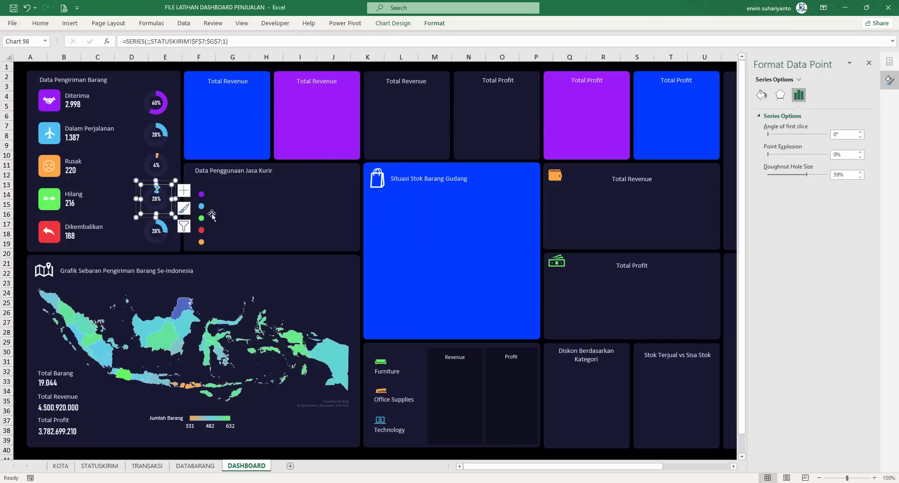
Link the percentage label inside the Hilang doughnut to cell $F$8 on the STATUSKIRIM sheet.
click(162, 201)
click(162, 201)
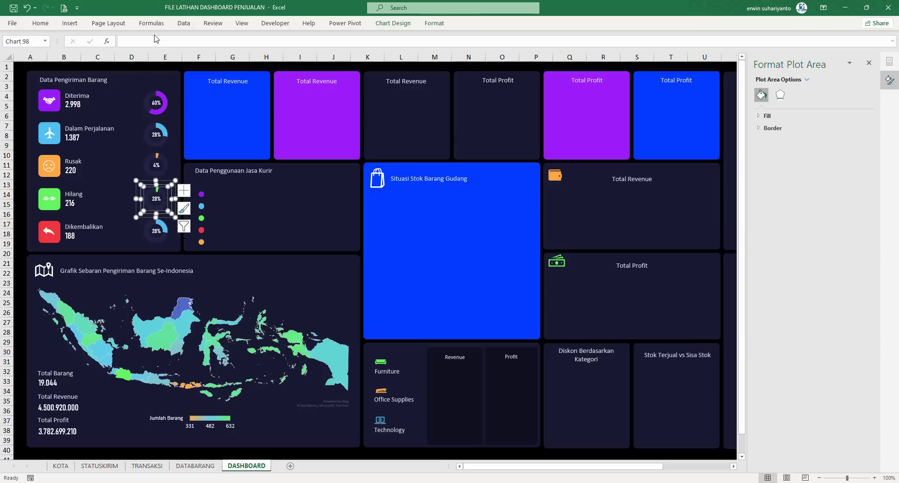
click(155, 199)
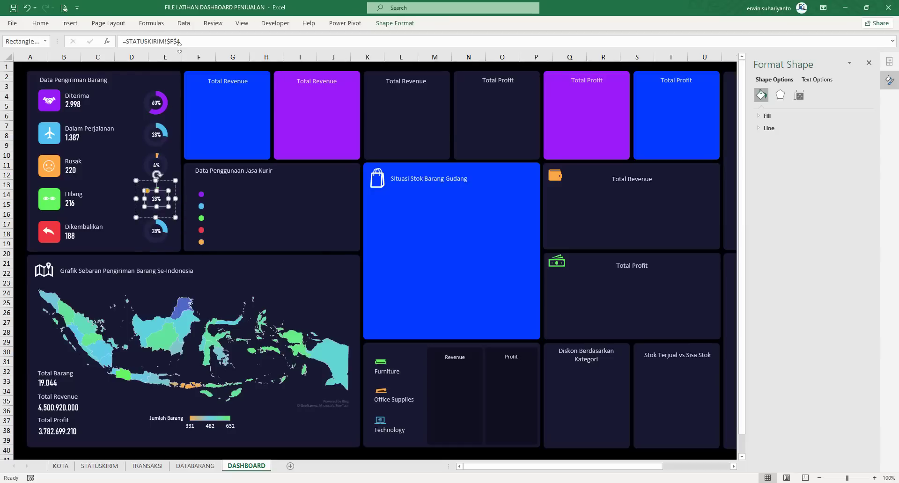
text(=)
click(100, 465)
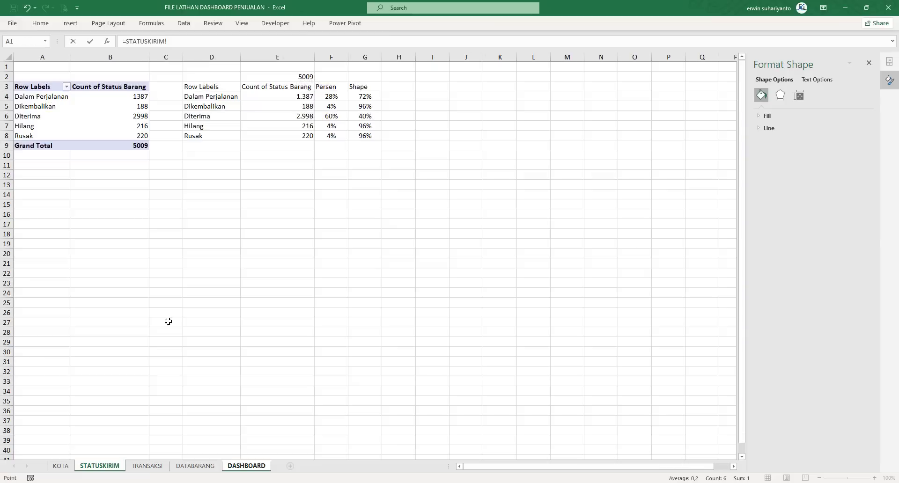
click(330, 136)
key(Return)
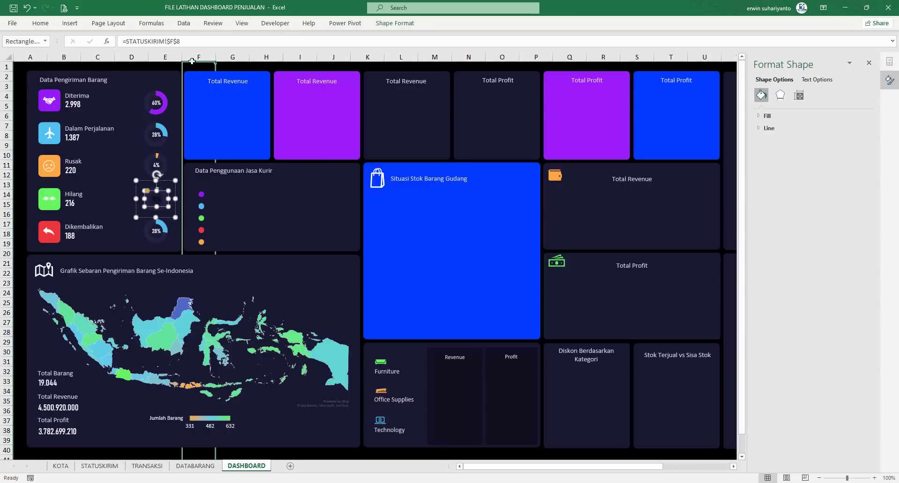
Relink the Hilang doughnut's percentage label to cell $F$7 on the STATUSKIRIM sheet, and check the Rusak label's link.
drag(180, 41, 104, 44)
text(=)
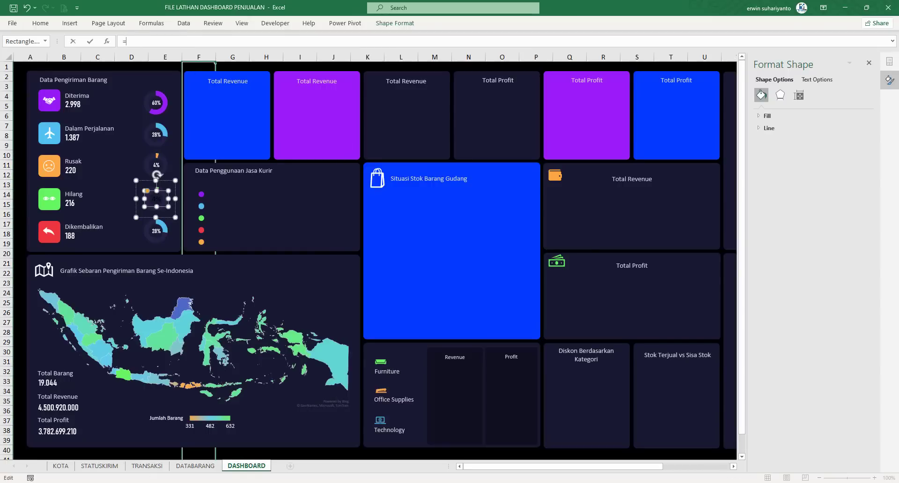
click(99, 466)
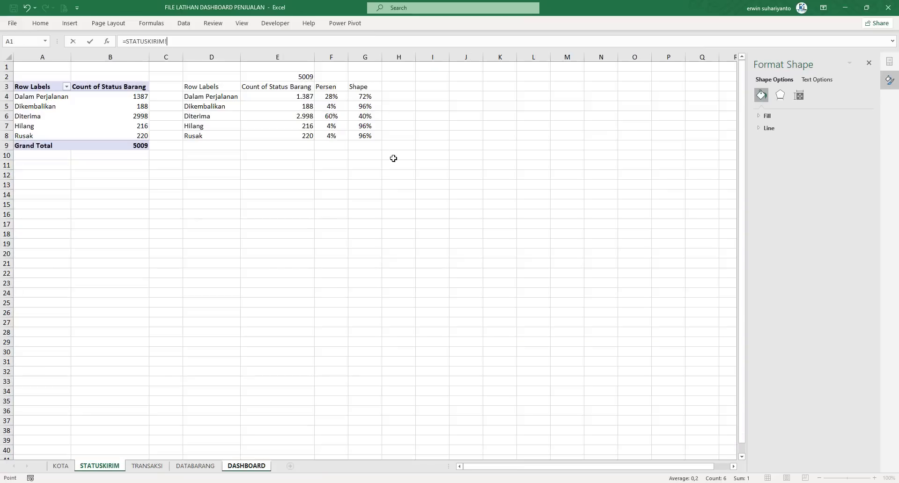
click(338, 125)
key(F4)
key(Return)
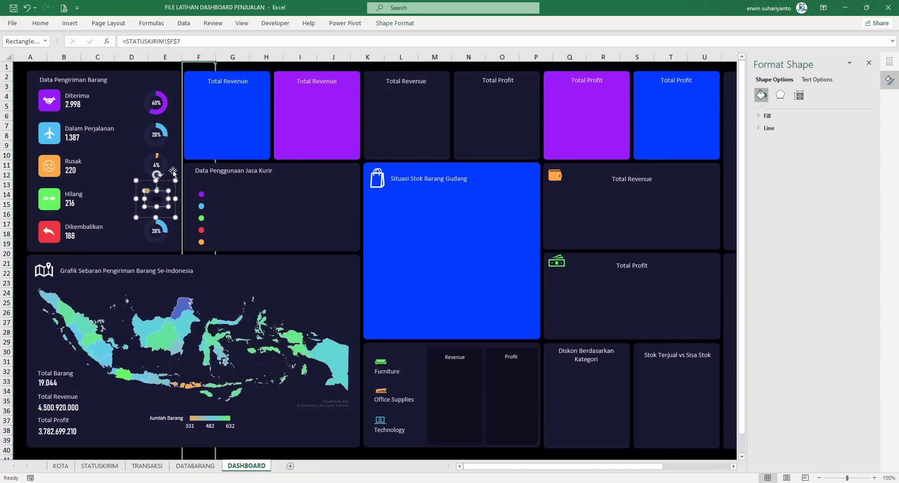
key(Escape)
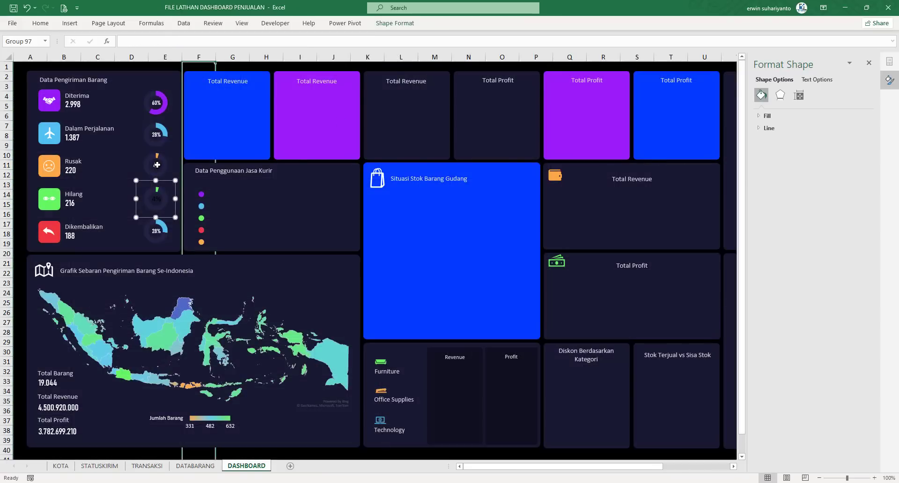
click(156, 166)
click(158, 164)
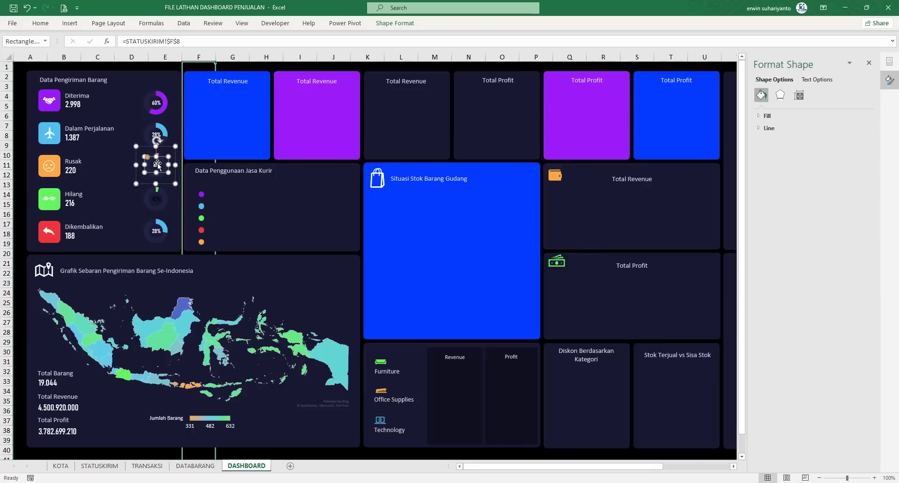
Format the Hilang percentage label in Bahnschrift Condensed with white text.
click(156, 200)
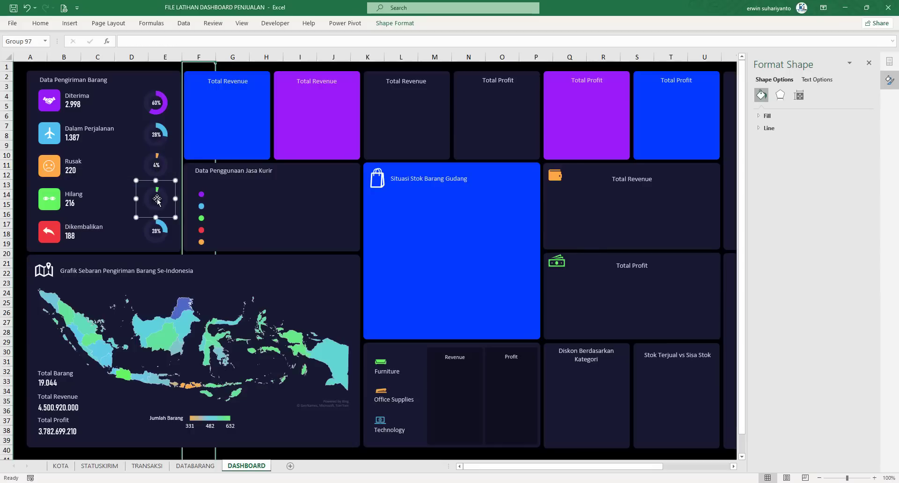
click(157, 199)
click(41, 24)
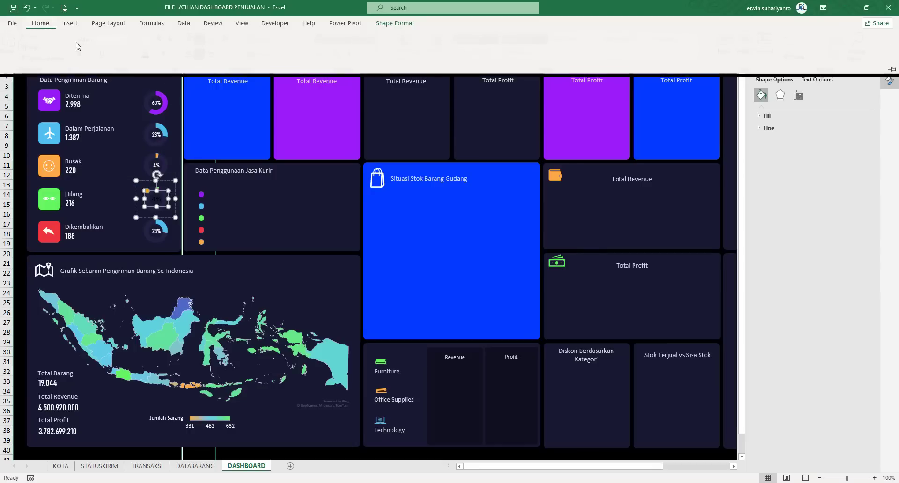
click(132, 41)
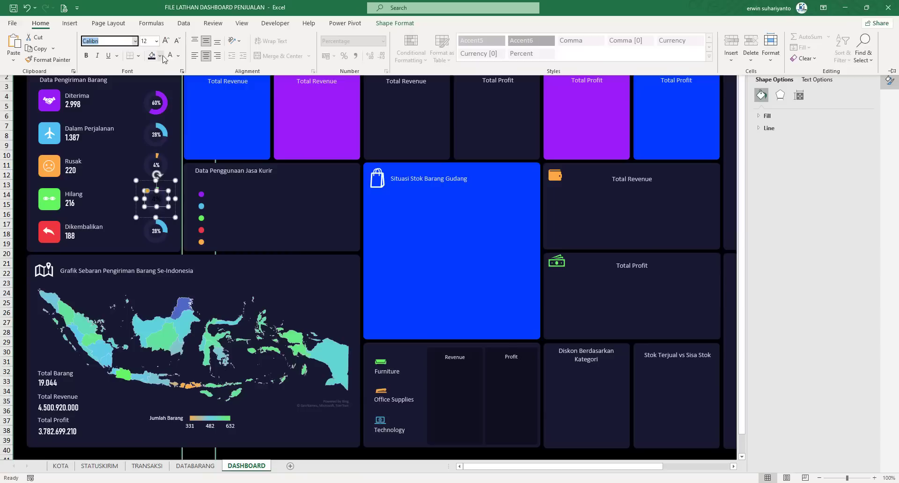
click(136, 42)
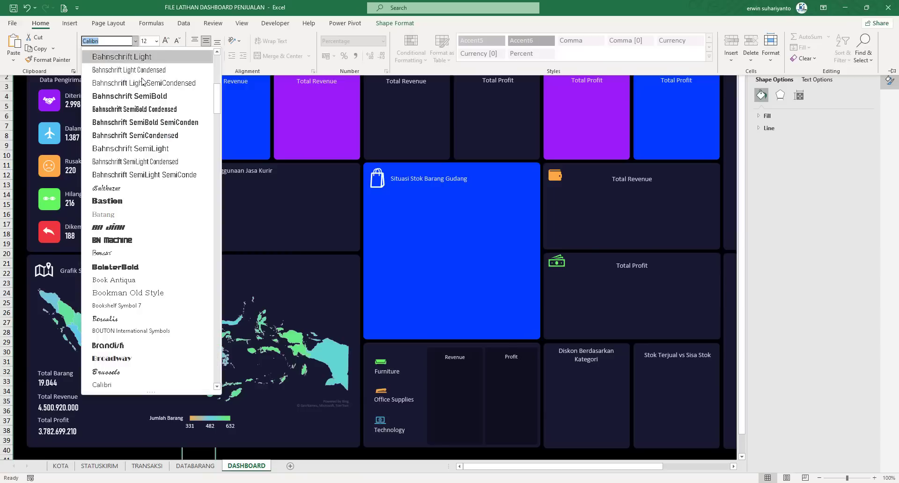
scroll(139, 96, up, 3)
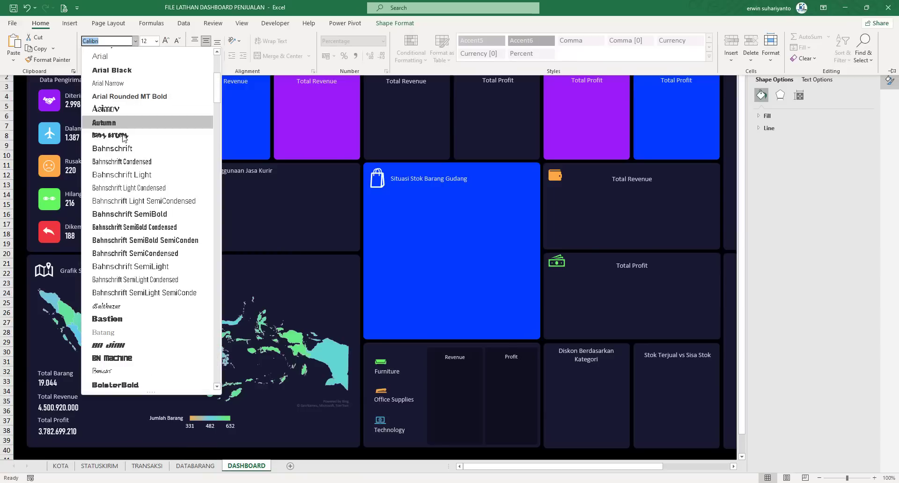
click(127, 161)
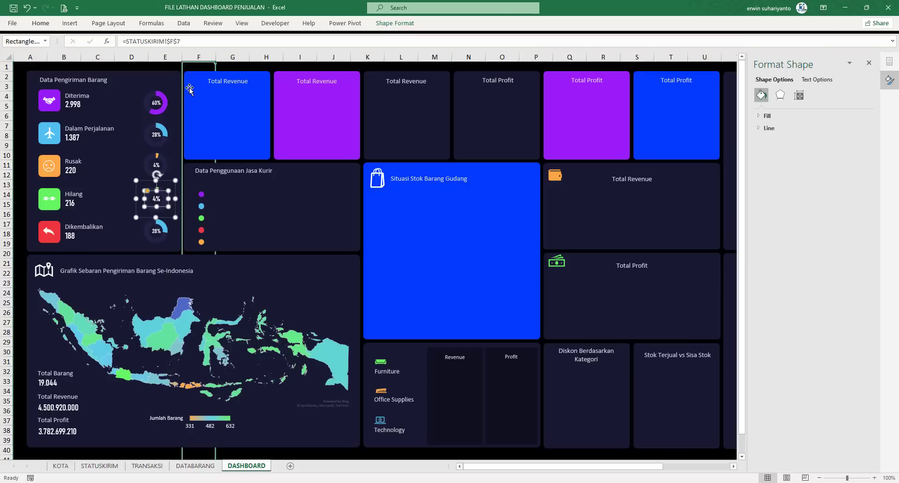
Reduce the Hilang percentage label's font size to match the labels in the other doughnuts.
click(41, 23)
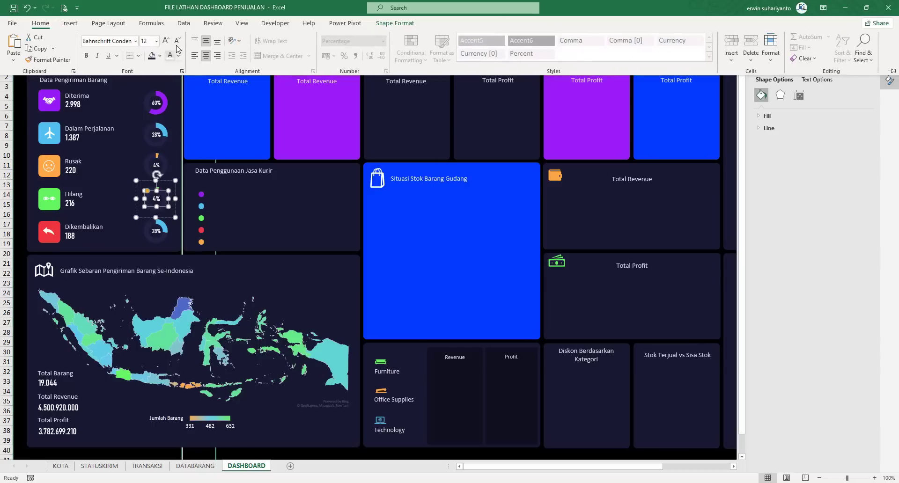
click(178, 41)
click(177, 41)
click(178, 56)
click(181, 44)
click(190, 77)
click(191, 67)
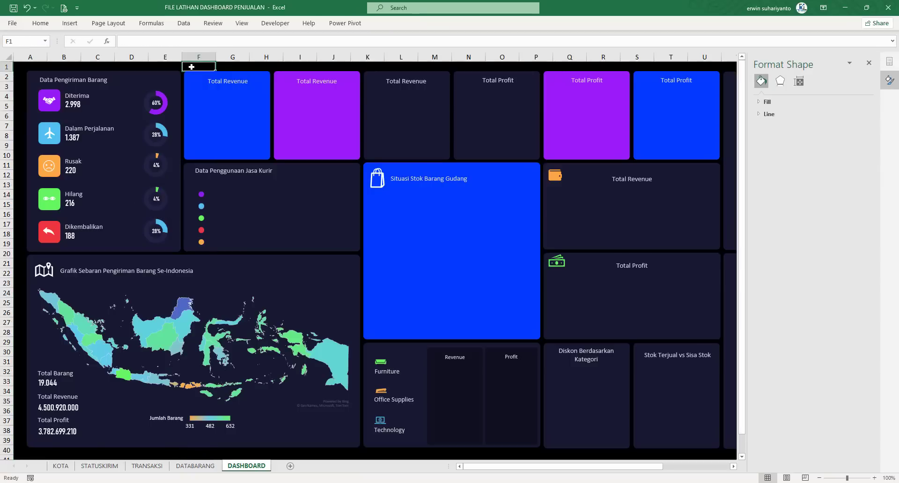
Change the Dikembalikan doughnut's chart data range to $F$5:$G$5 on the STATUSKIRIM sheet.
click(160, 227)
click(160, 227)
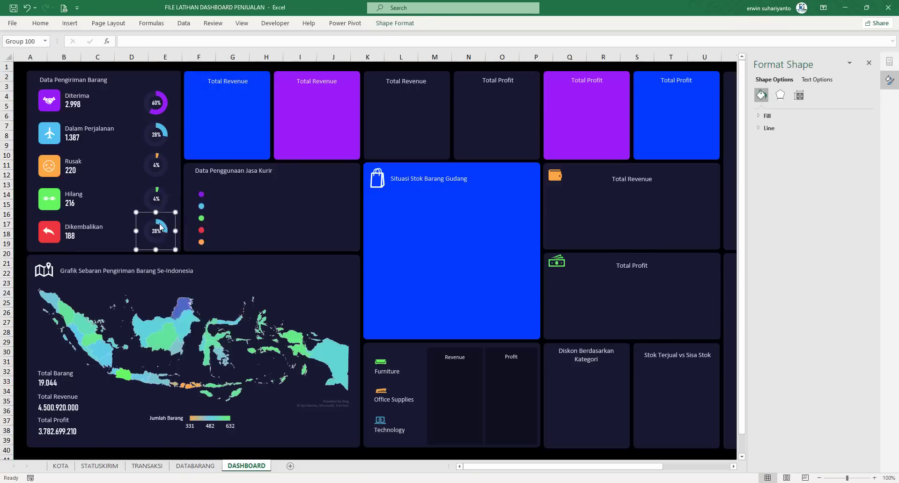
right_click(160, 228)
click(199, 271)
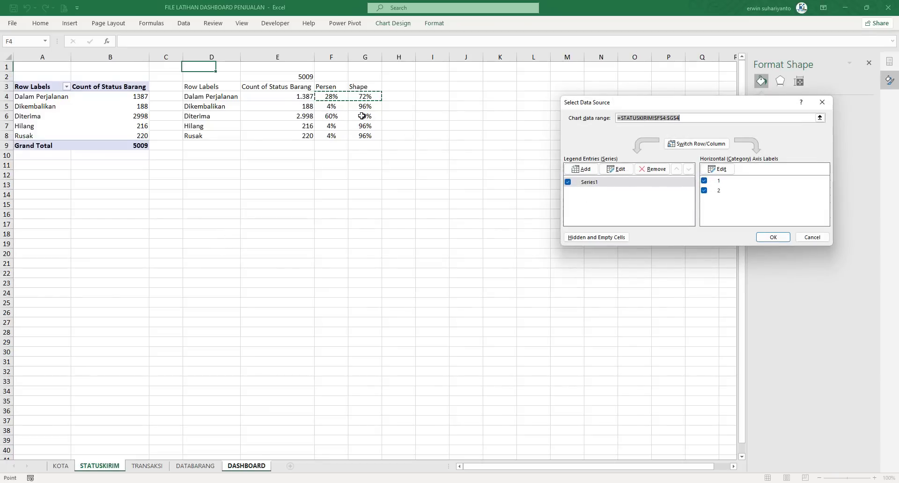
drag(332, 107, 367, 107)
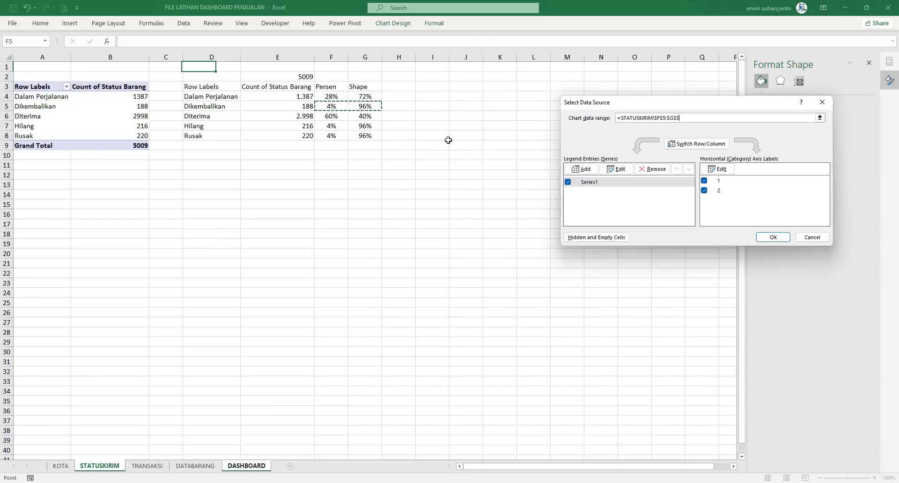
click(773, 237)
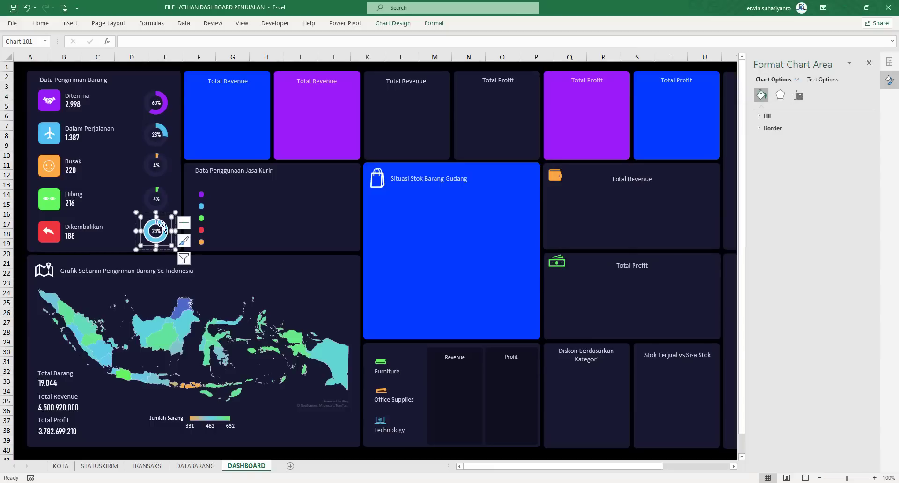
Remove the outline from the Dikembalikan doughnut's data series.
click(162, 226)
click(164, 226)
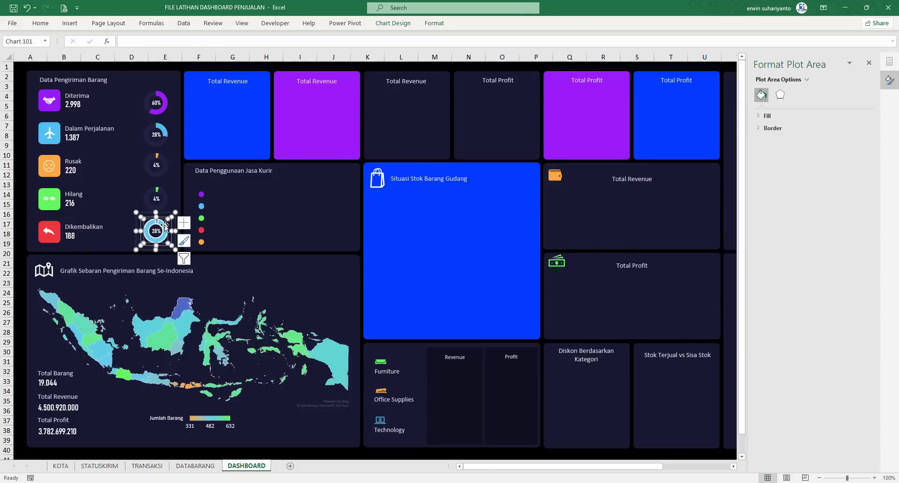
click(167, 228)
click(436, 27)
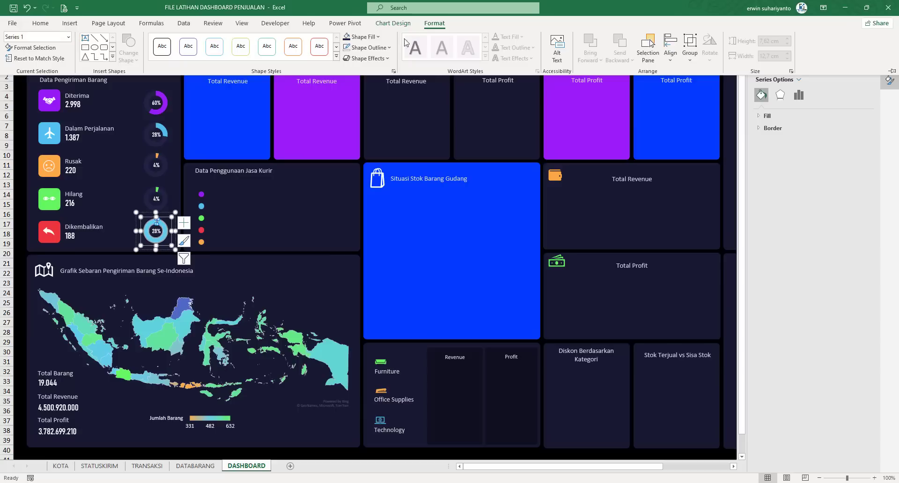
click(367, 47)
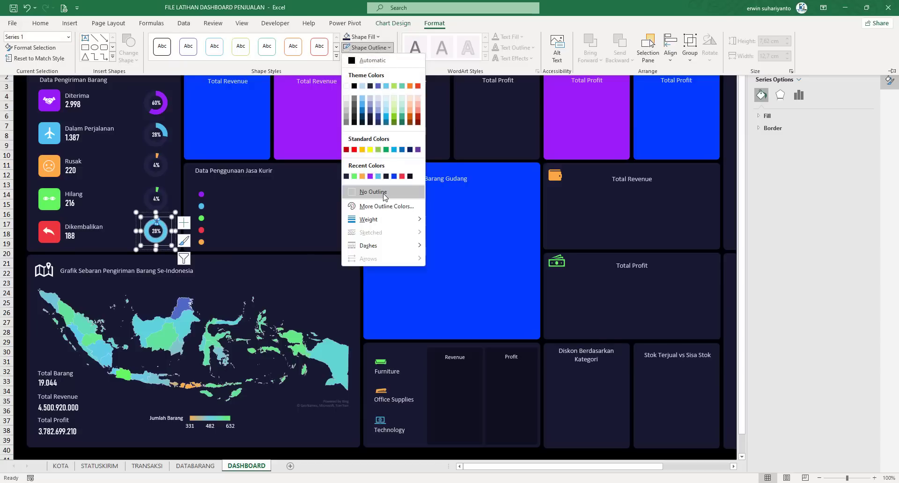
click(384, 193)
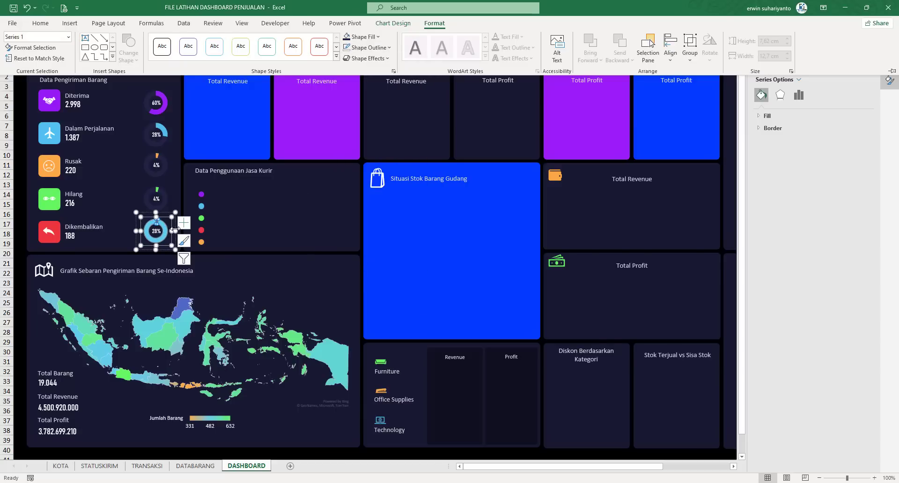
click(157, 227)
click(157, 225)
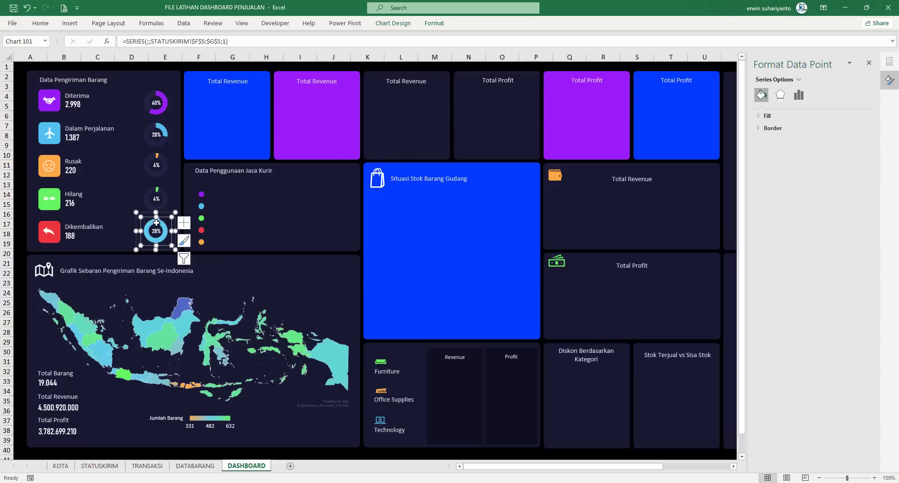
click(428, 25)
click(361, 37)
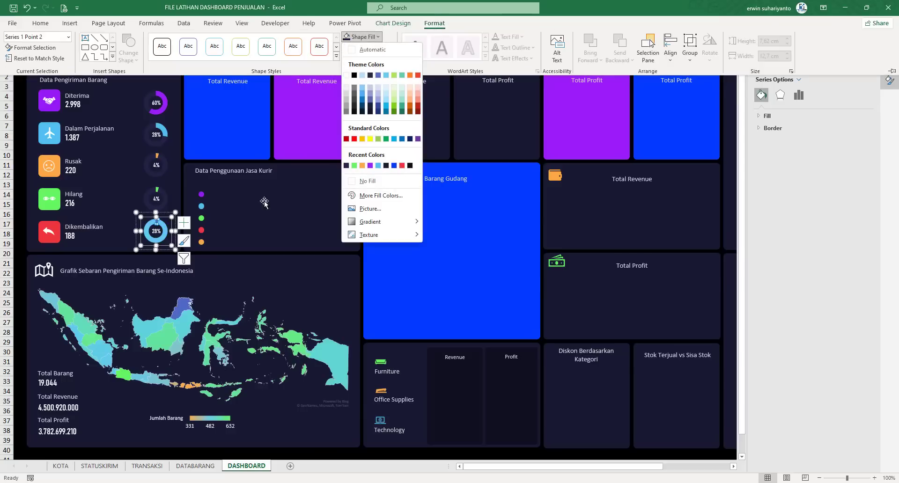
click(164, 227)
click(157, 222)
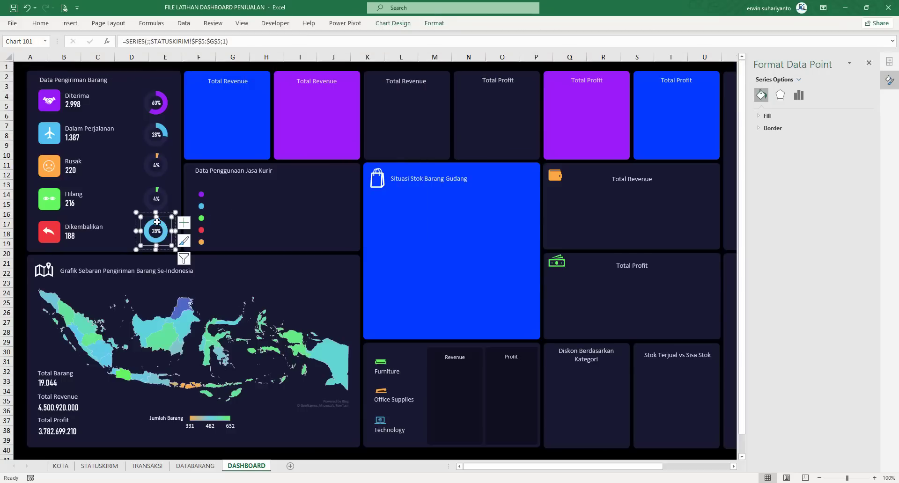
click(435, 23)
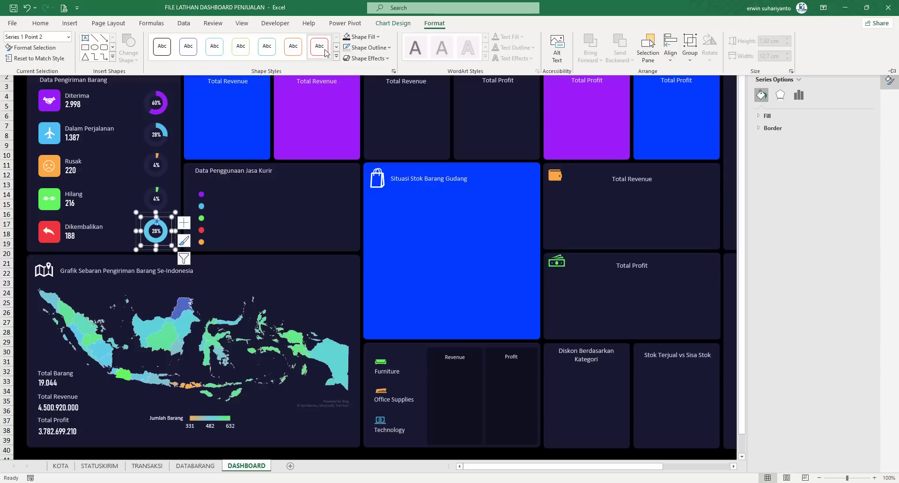
click(353, 39)
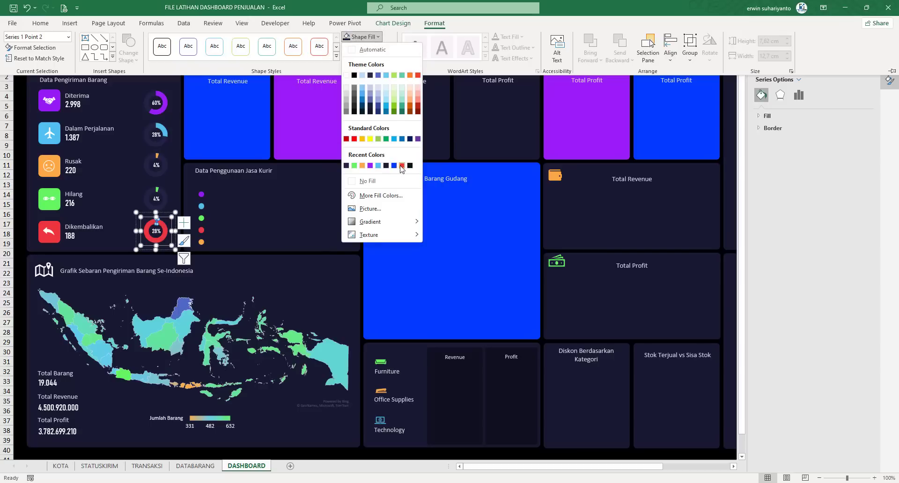
click(171, 243)
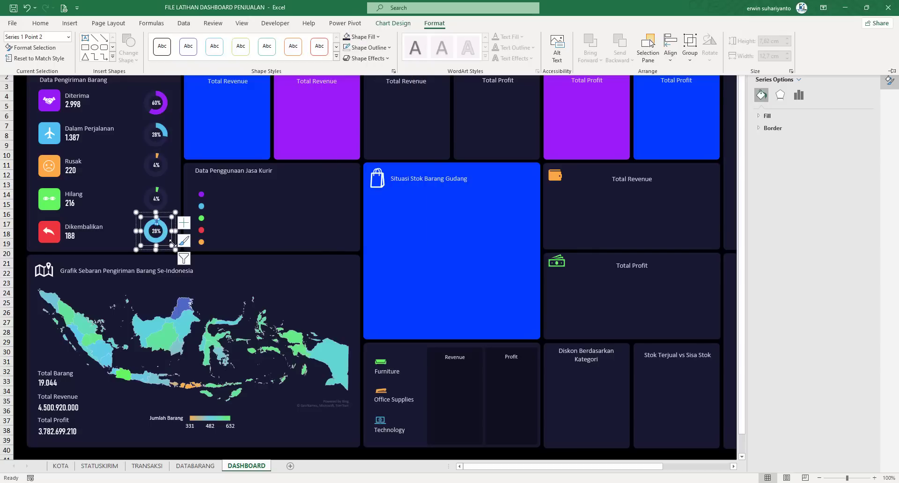
Fill the Dikembalikan doughnut's small slice with the recent red that matches the row's icon.
click(166, 242)
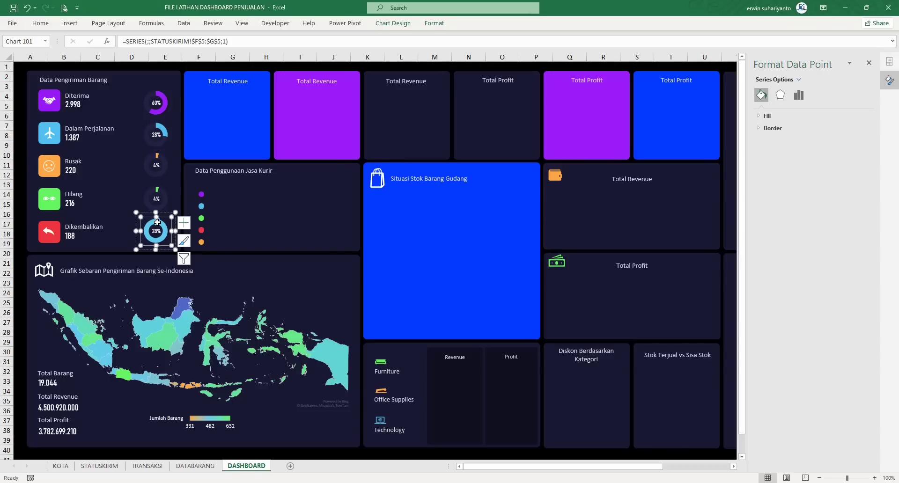
click(434, 23)
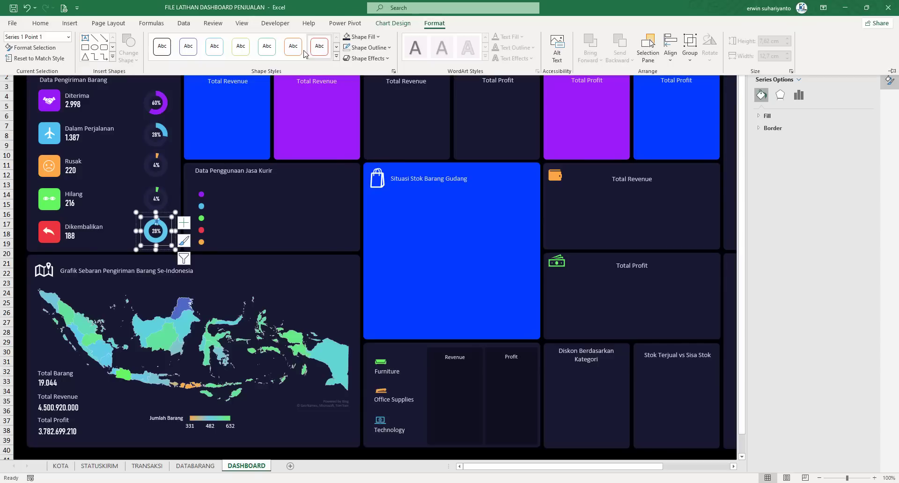
click(361, 37)
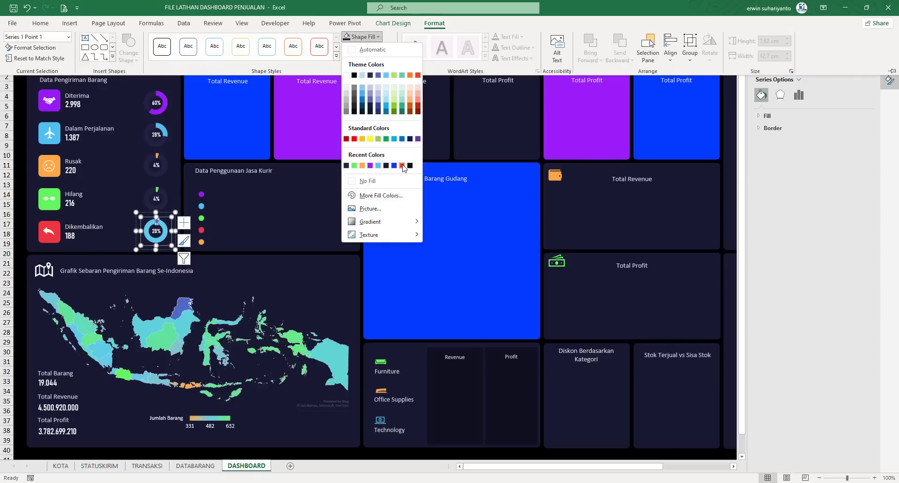
click(403, 166)
Fill the Dikembalikan doughnut's larger slice with the recent dark navy used in the other doughnuts.
click(162, 221)
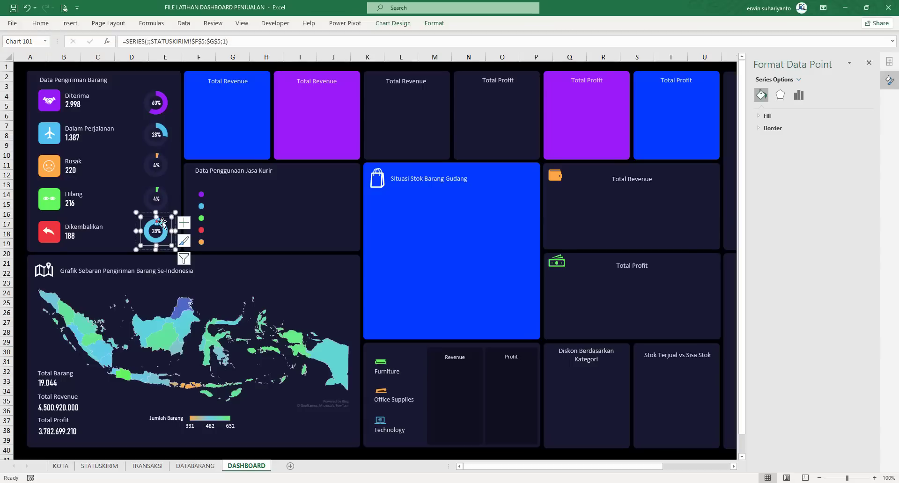
click(434, 23)
click(362, 37)
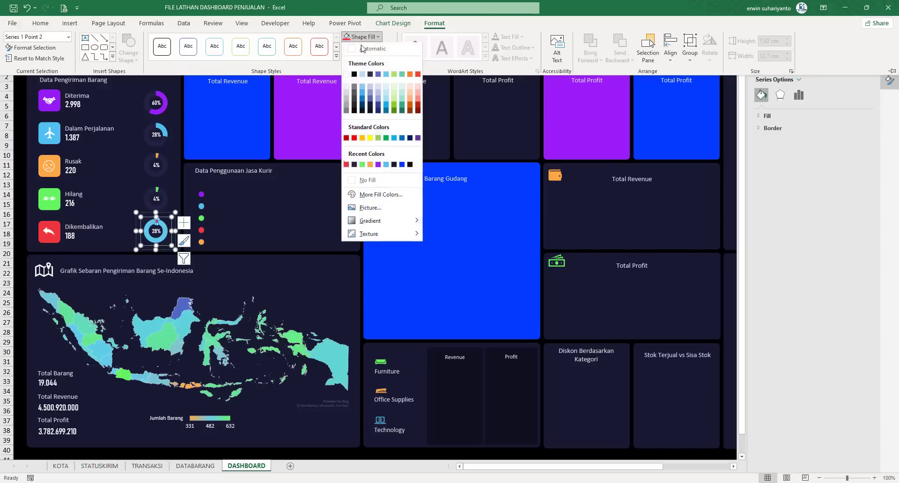
click(354, 166)
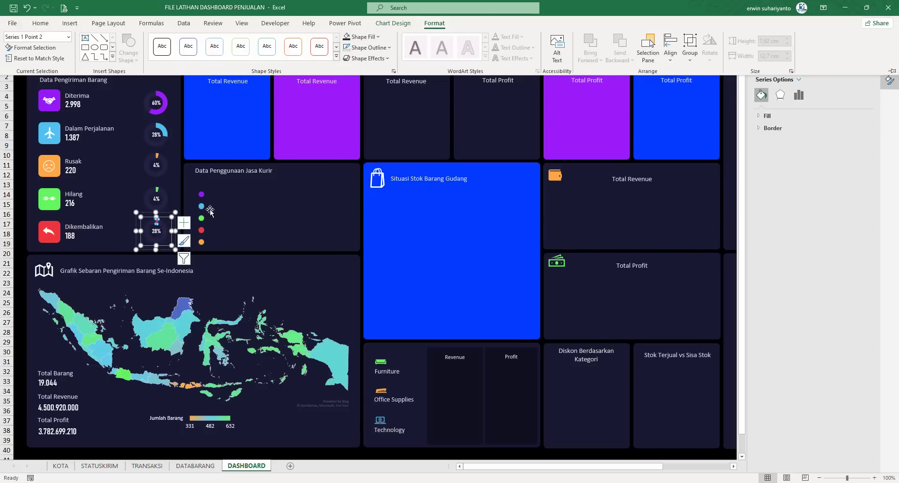
Link the percentage label inside the Dikembalikan doughnut to cell F5 on the STATUSKIRIM sheet.
click(157, 231)
click(157, 231)
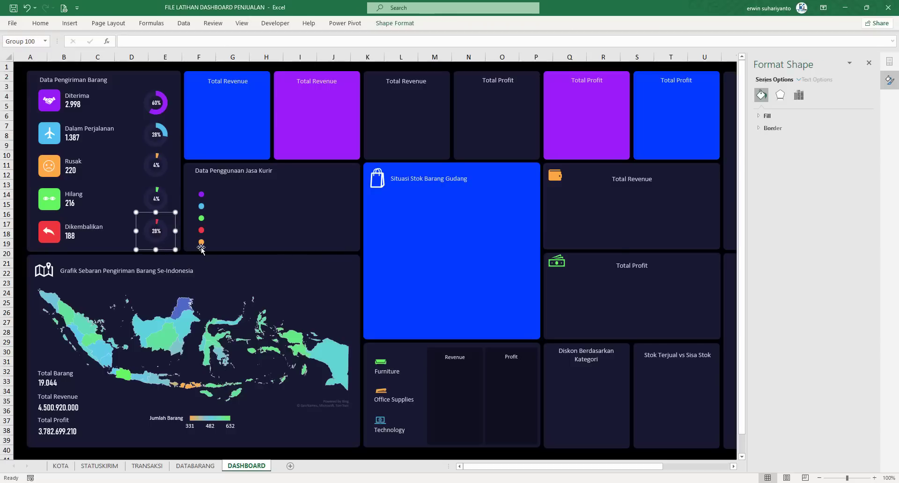
drag(188, 41, 119, 43)
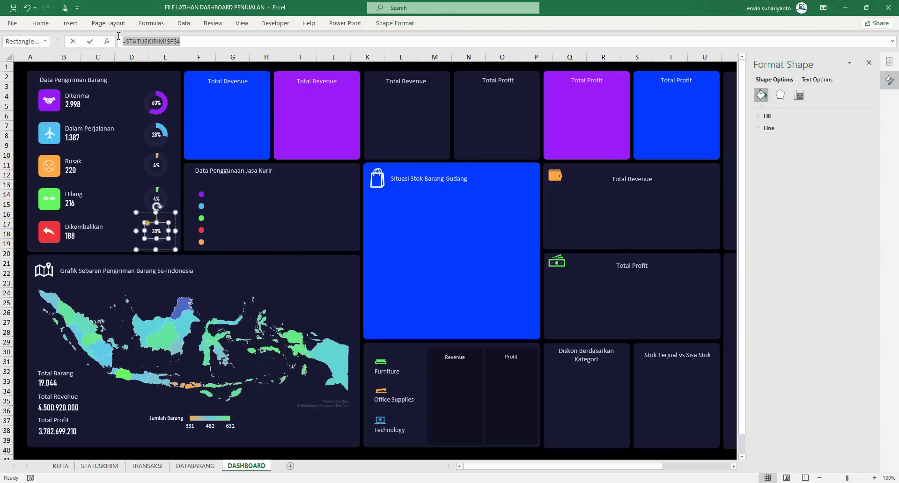
text(=)
click(100, 465)
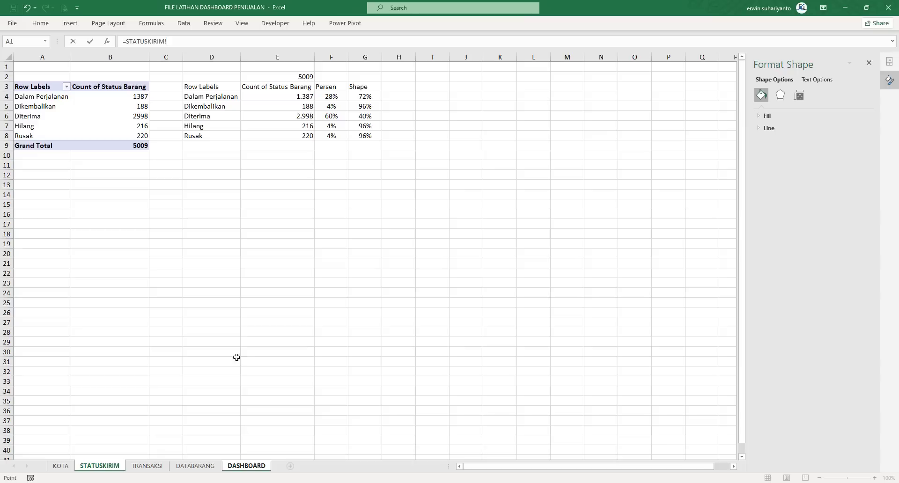
click(328, 107)
key(Return)
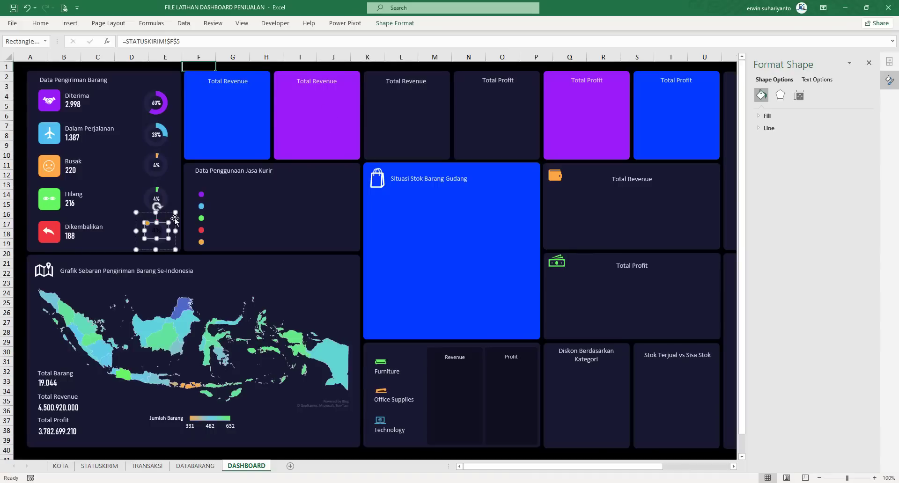
Format the Dikembalikan percentage label in white Bahnschrift Condensed to match the other doughnut labels.
click(132, 75)
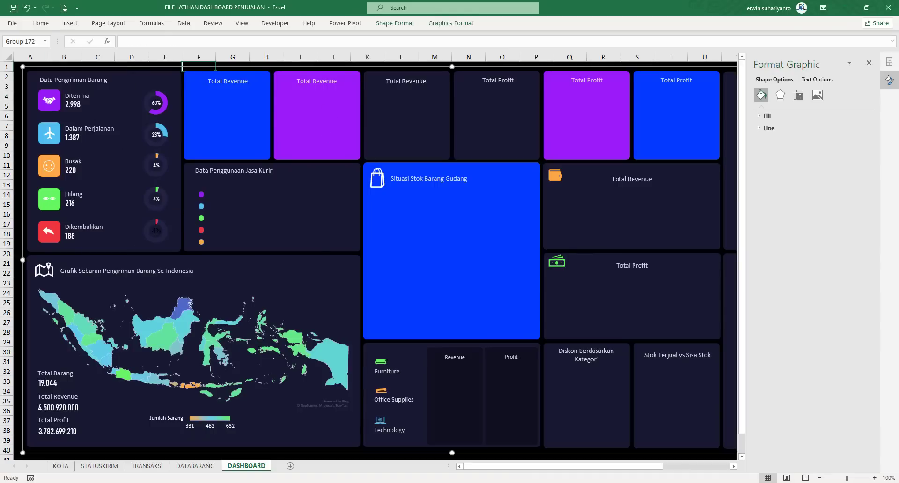
click(156, 230)
click(161, 232)
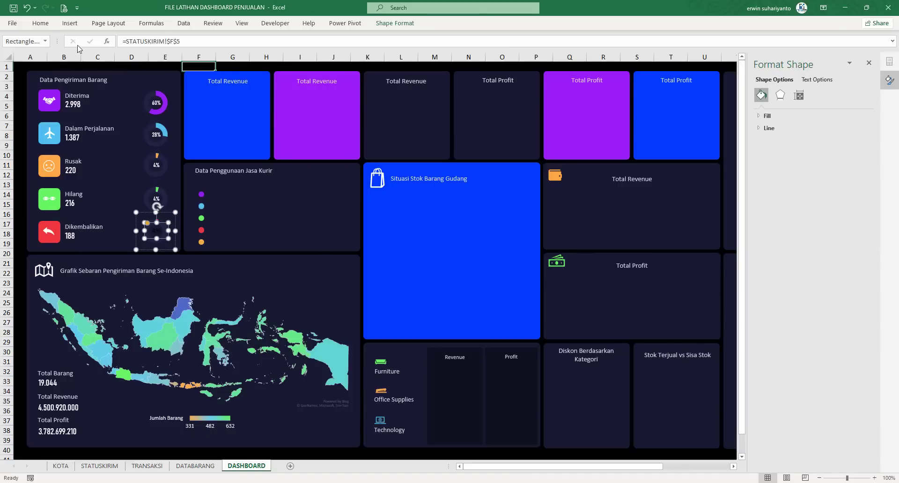
click(40, 23)
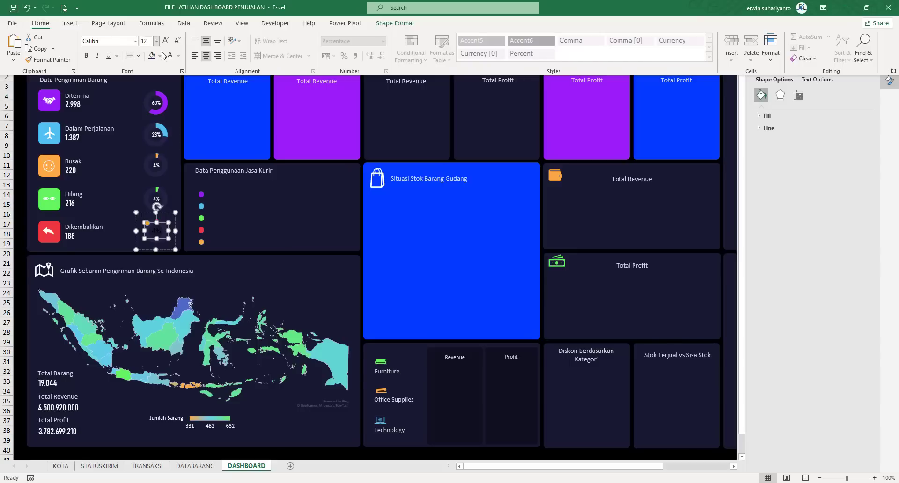
click(135, 41)
scroll(143, 65, up, 2)
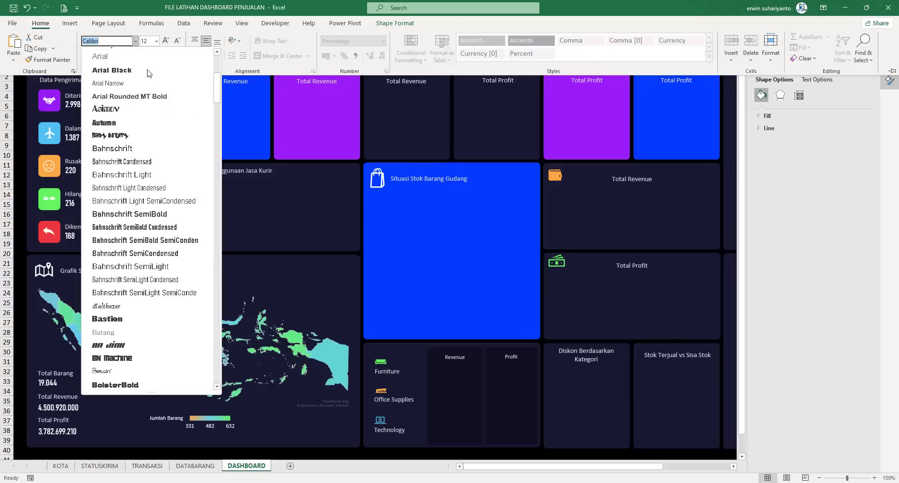
click(120, 160)
click(242, 66)
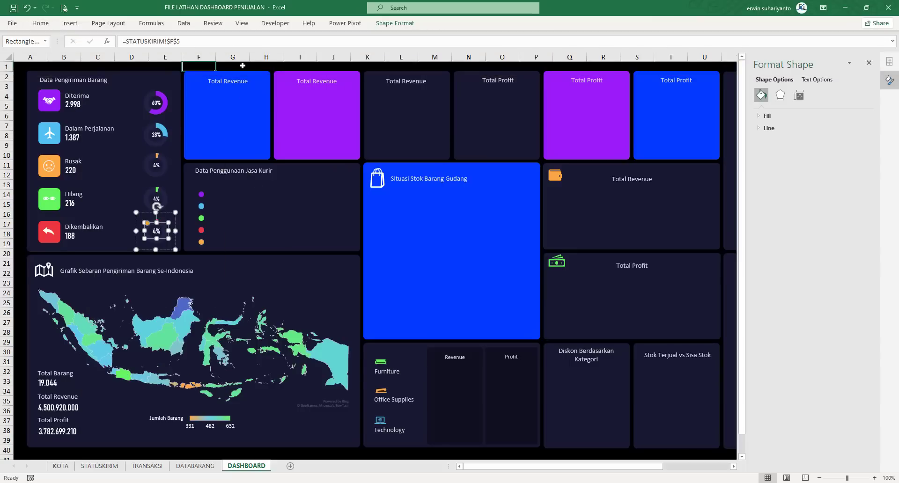
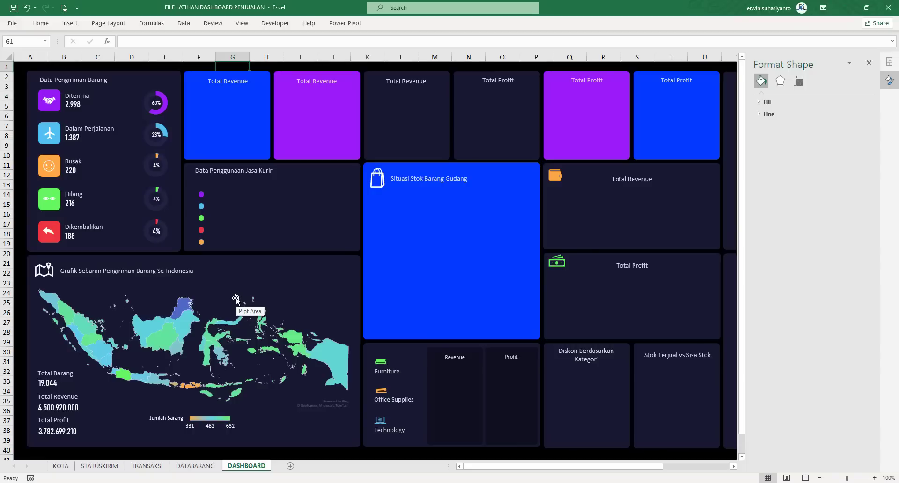
Create a PivotTable on a new worksheet from Table3 on the TRANSAKSI sheet.
click(153, 466)
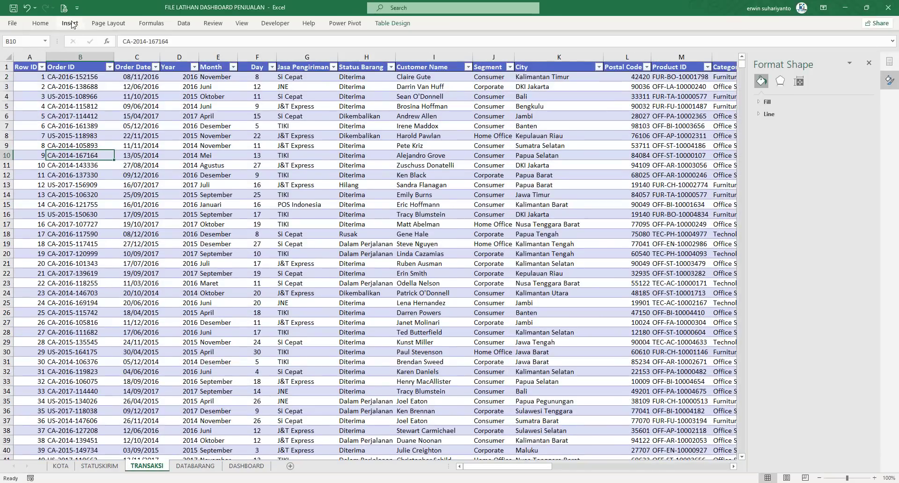
click(70, 23)
click(17, 47)
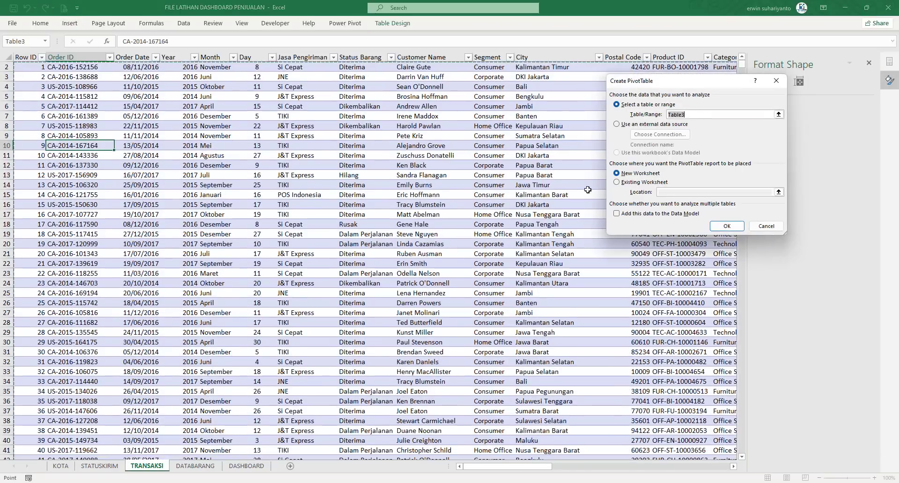
click(715, 228)
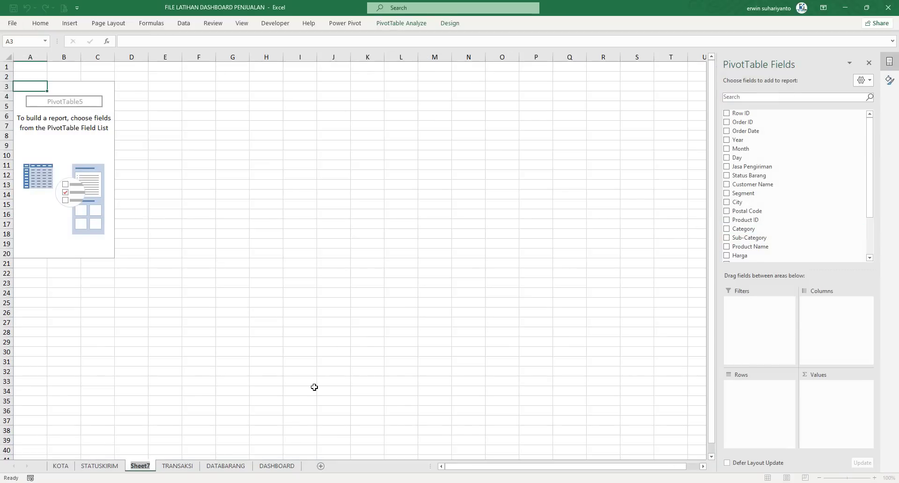
Rename the new PivotTable worksheet as KURIR.
key(alt+h)
text(orKURIR)
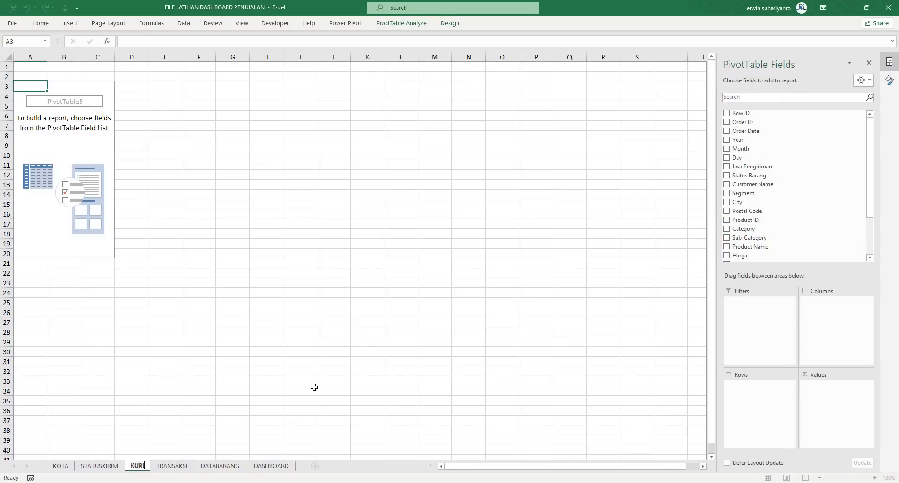
key(Return)
Name the empty PivotTable on the new sheet KURIR.
click(70, 155)
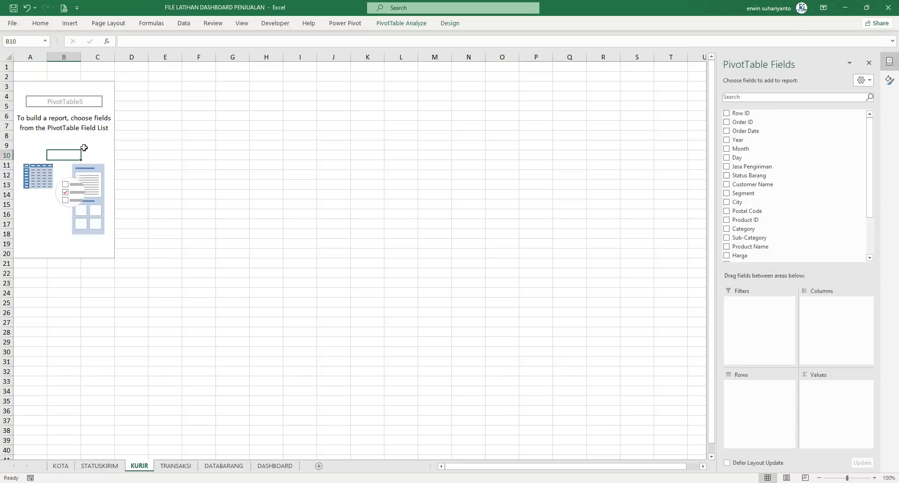
click(70, 101)
click(401, 23)
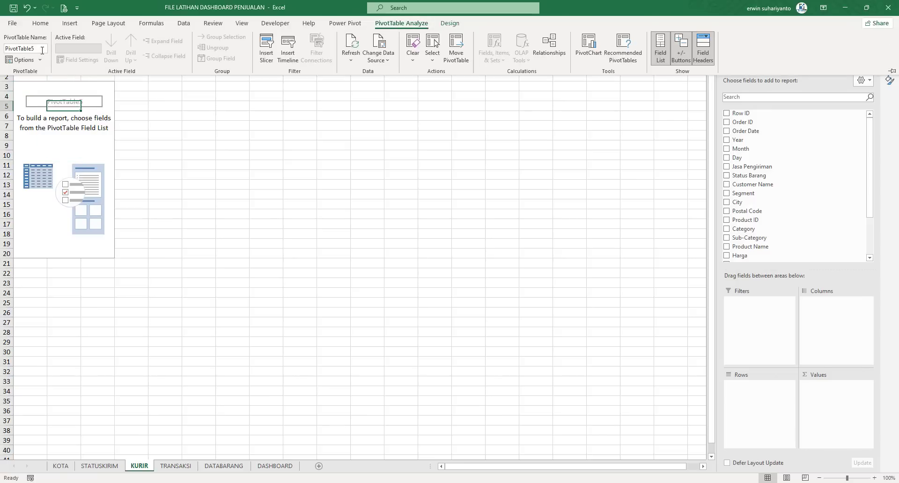
click(40, 48)
text(KURIR)
key(Return)
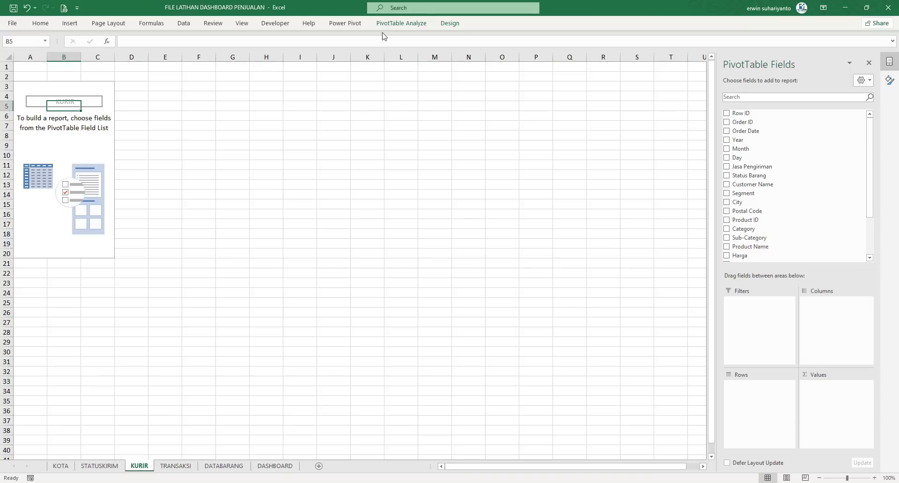
Add Jasa Pengiriman to the PivotTable's rows and to its values as a count.
click(401, 23)
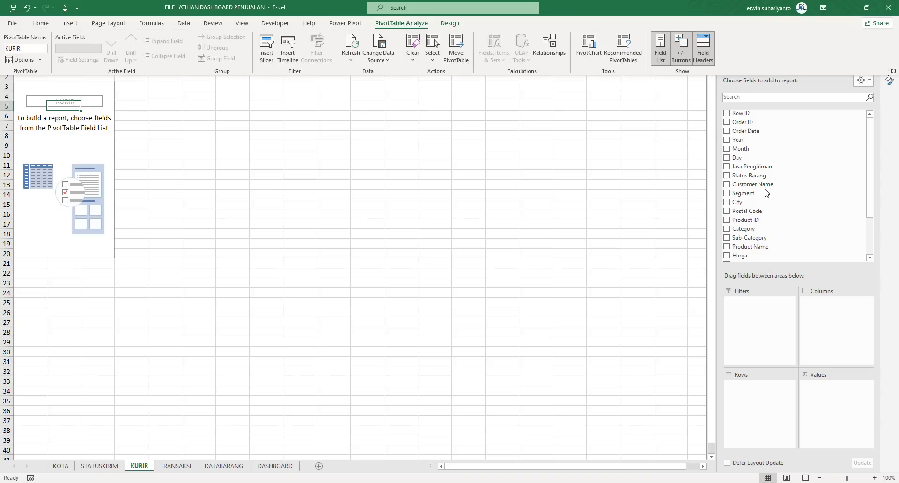
drag(752, 166, 768, 396)
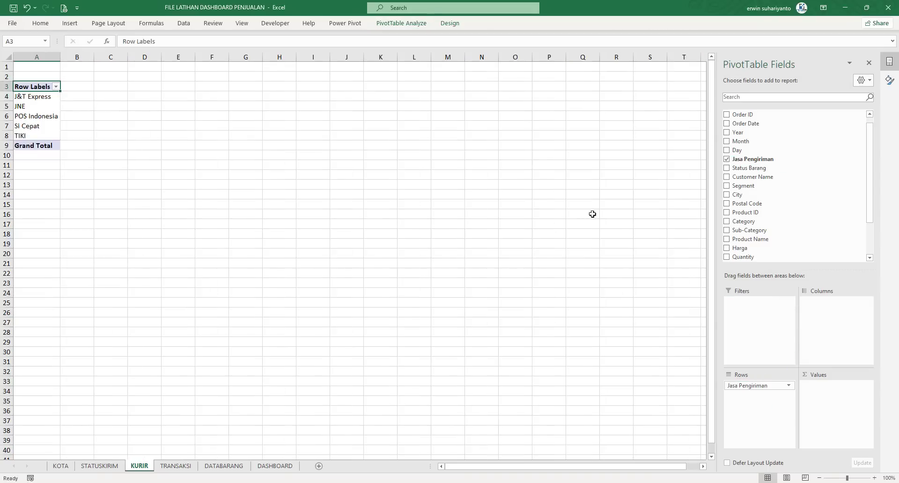
drag(751, 159, 844, 394)
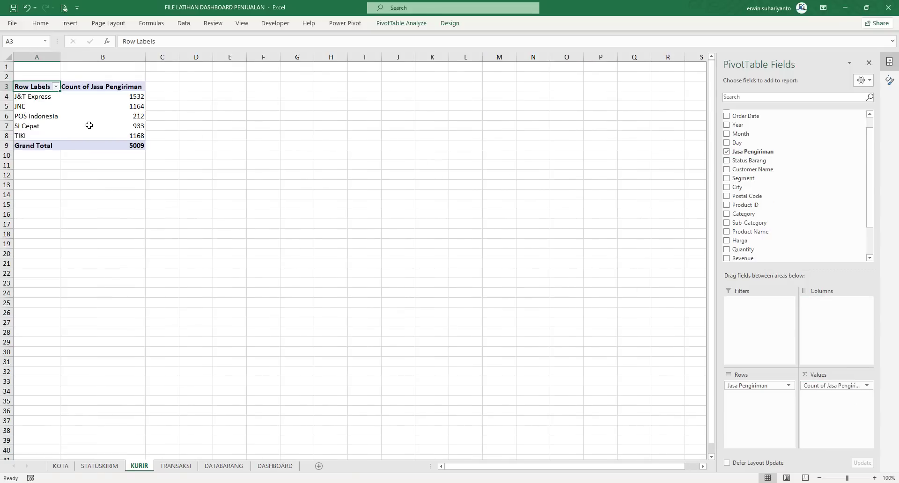
Copy the PivotTable range A3:B8 without its grand total and paste it as linked cells starting at D3.
drag(35, 88, 100, 136)
right_click(69, 127)
click(75, 134)
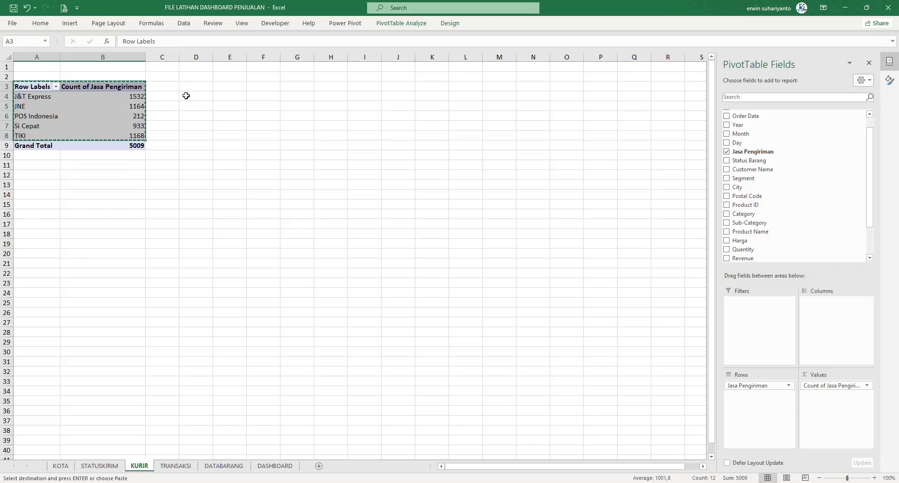
right_click(197, 86)
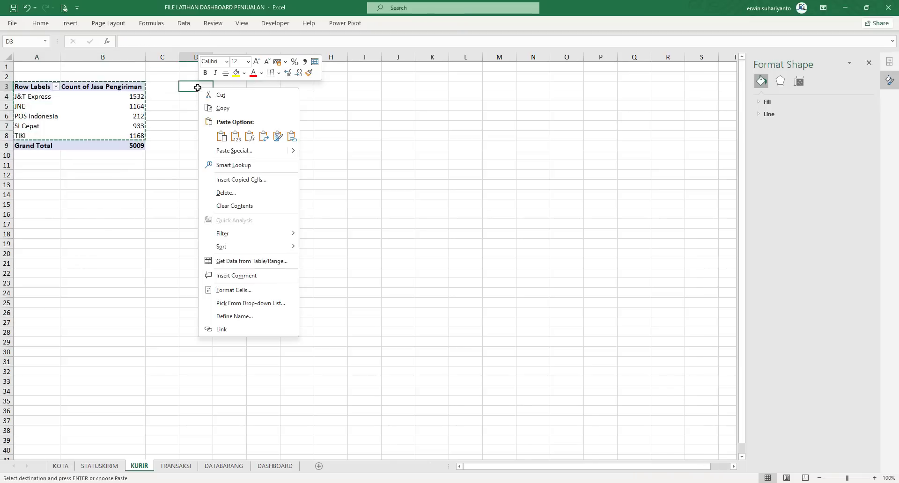
click(291, 136)
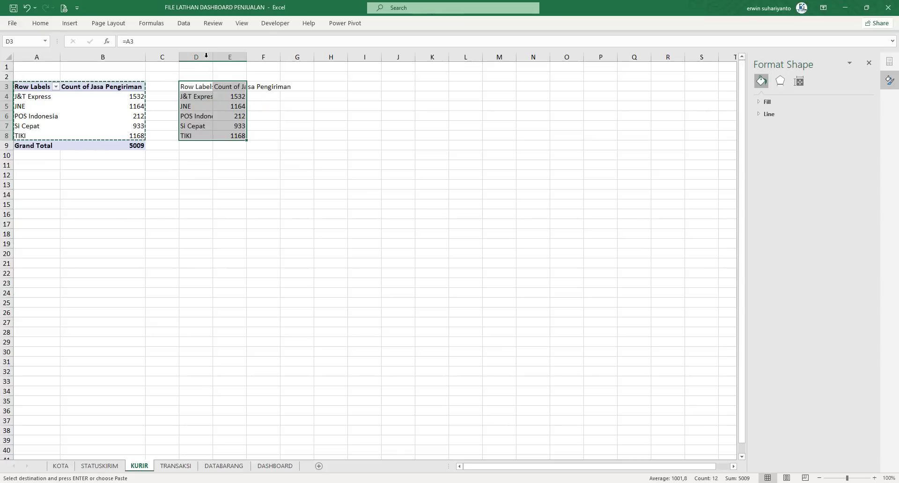
Autofit the widths of columns D and E to the linked courier data.
drag(206, 55, 235, 56)
double_click(246, 56)
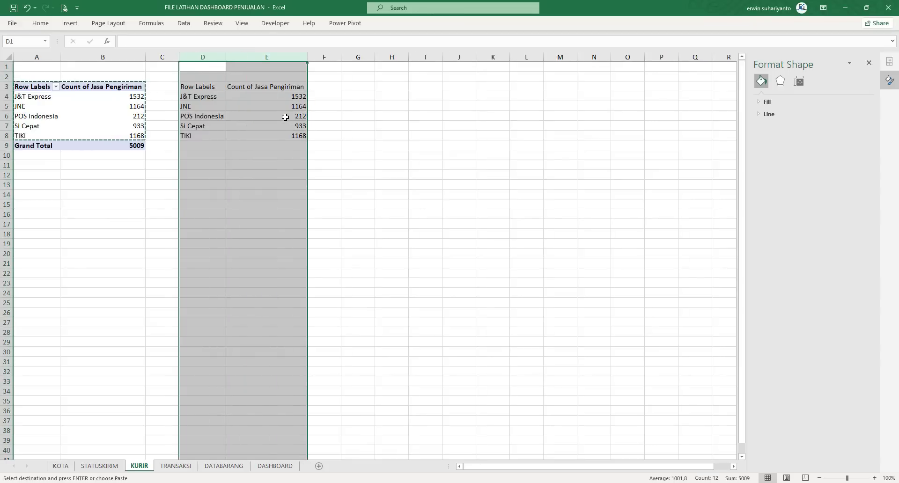
click(285, 117)
Format the linked counts in E4:E8 as numbers with 0 decimal places and the 1000 separator.
drag(268, 96, 274, 136)
right_click(266, 130)
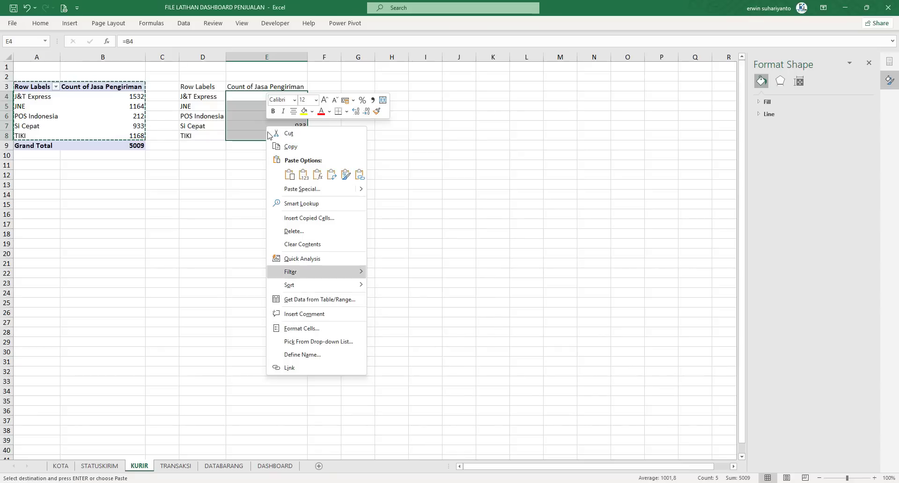
click(295, 328)
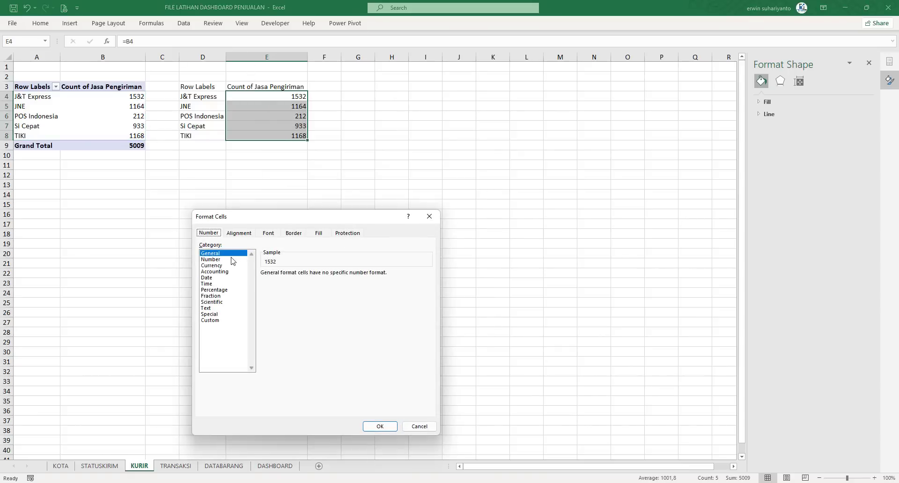
click(233, 260)
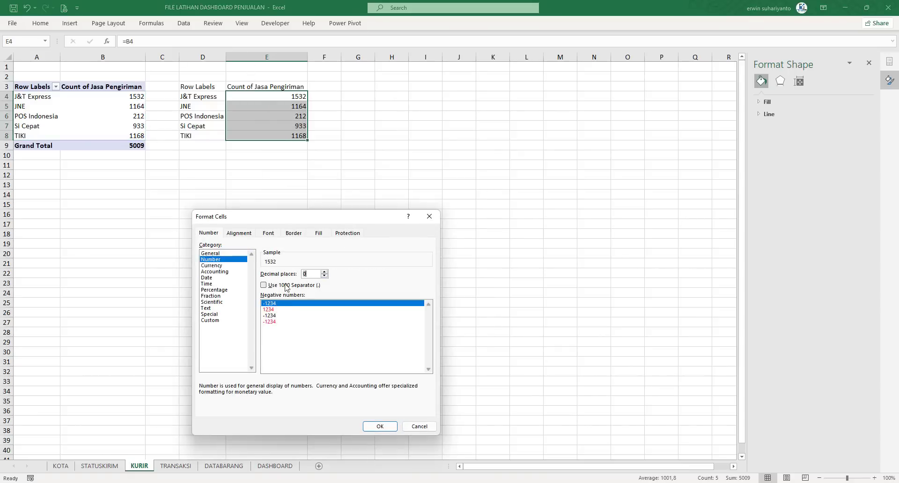
click(286, 286)
click(381, 426)
click(395, 215)
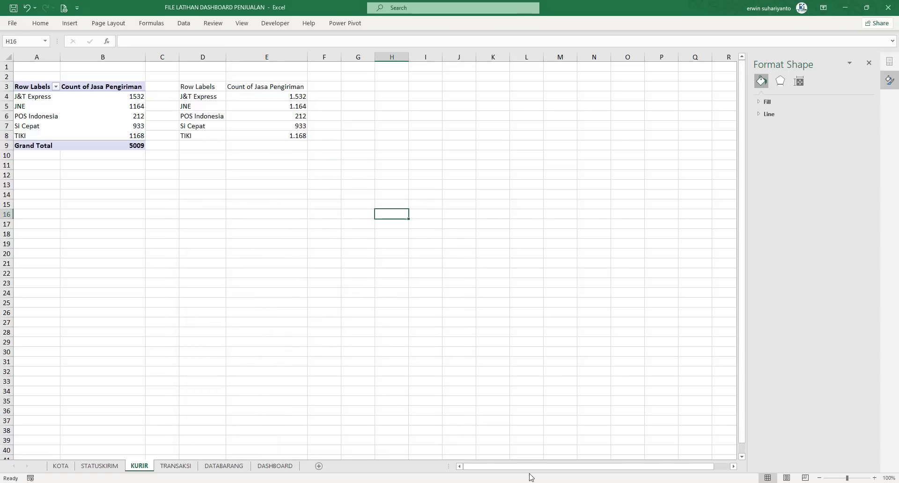
Switch to the SAMPLE FILE FINAL workbook to check its Data Penggunaan Jasa Kurir panel, and return to the practice file.
mouse_move(481, 474)
click(535, 445)
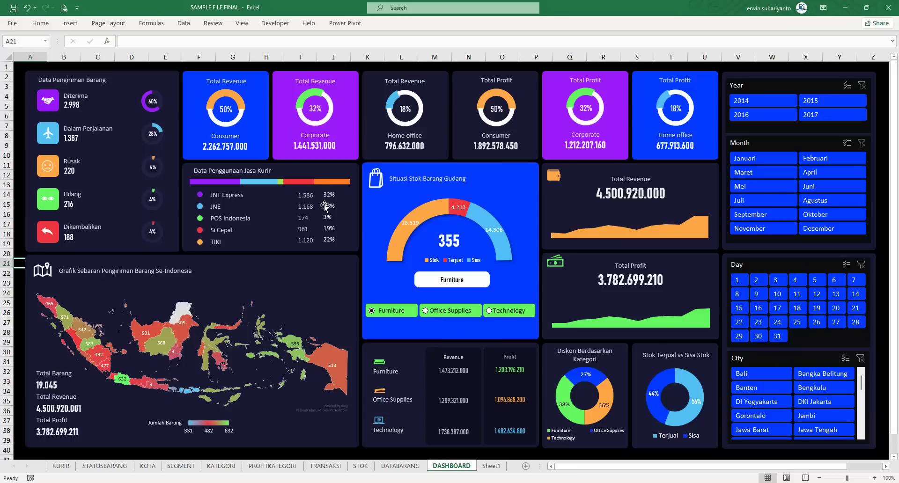
click(845, 8)
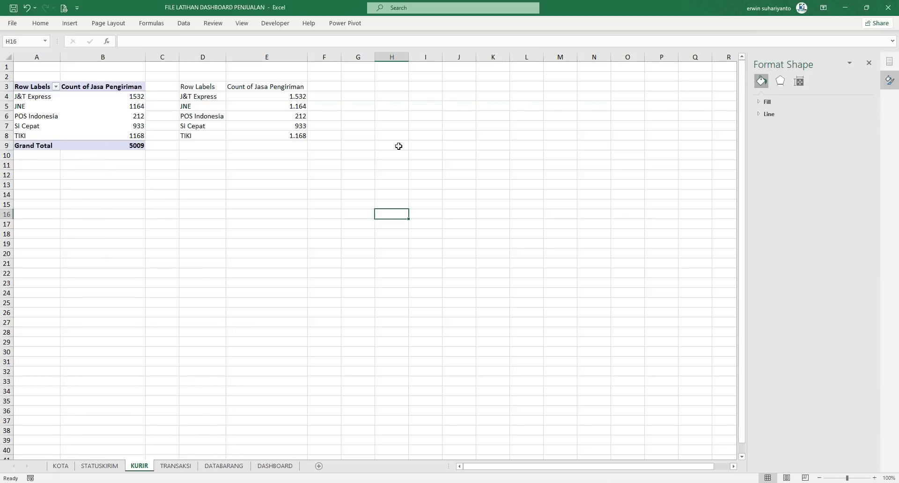
Enter the column heading Persen in cell F3, beside the courier counts.
click(398, 146)
click(340, 90)
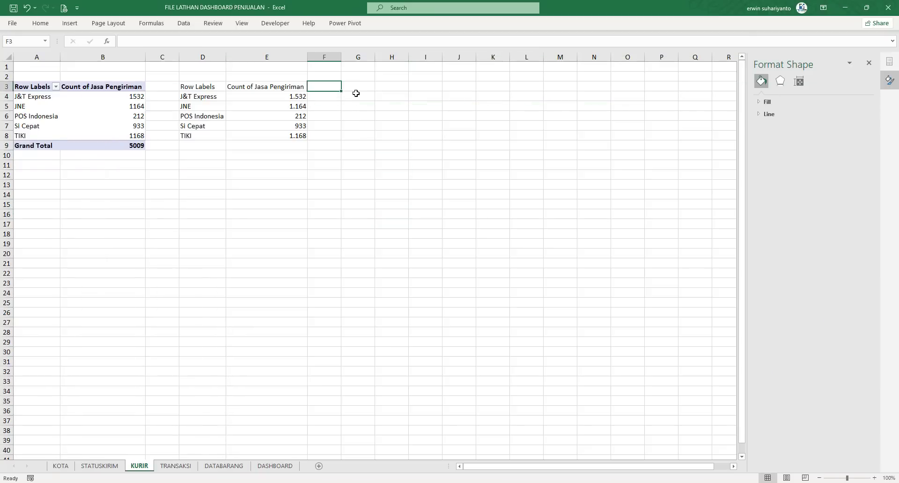
text(pERSE)
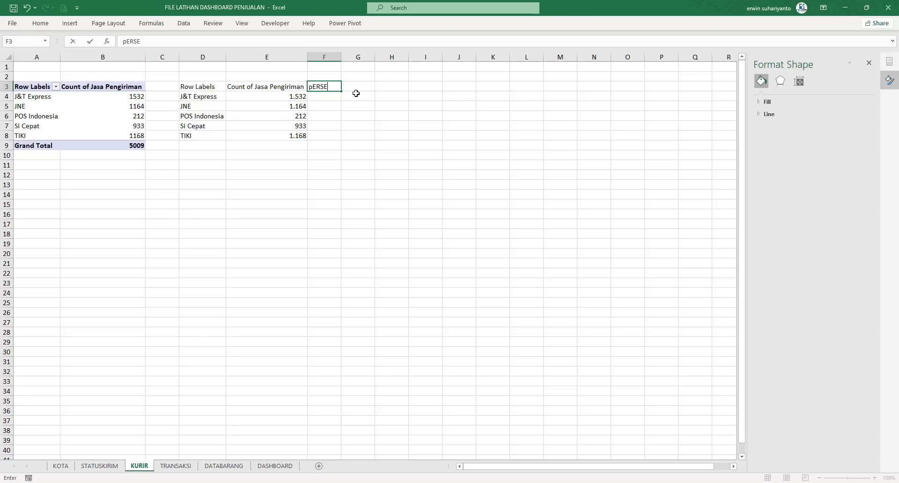
key(BackSpace)
key(BackSpace)
key(BackSpace)
key(BackSpace)
key(BackSpace)
key(BackSpace)
key(BackSpace)
key(BackSpace)
text(en)
key(Return)
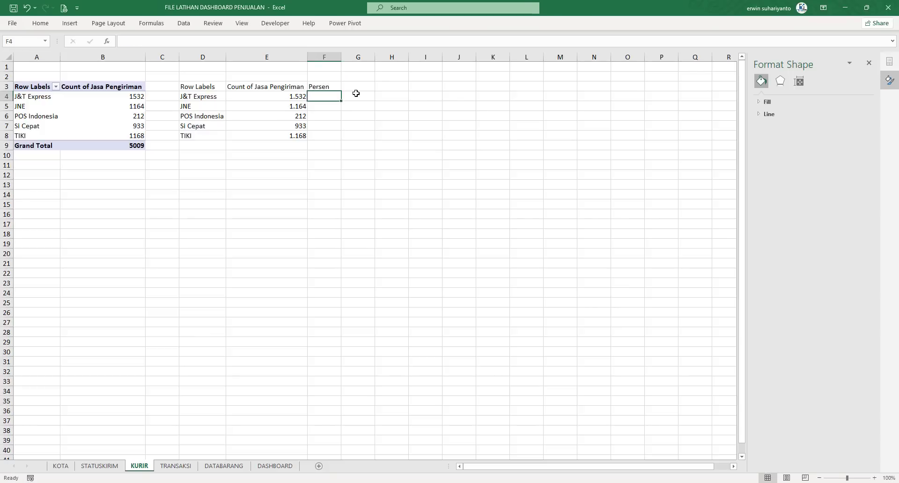
Total the courier counts with =Sum(E4:E8) in cell E2, above the count heading.
key(Up)
key(Up)
key(Left)
text(=Sum()
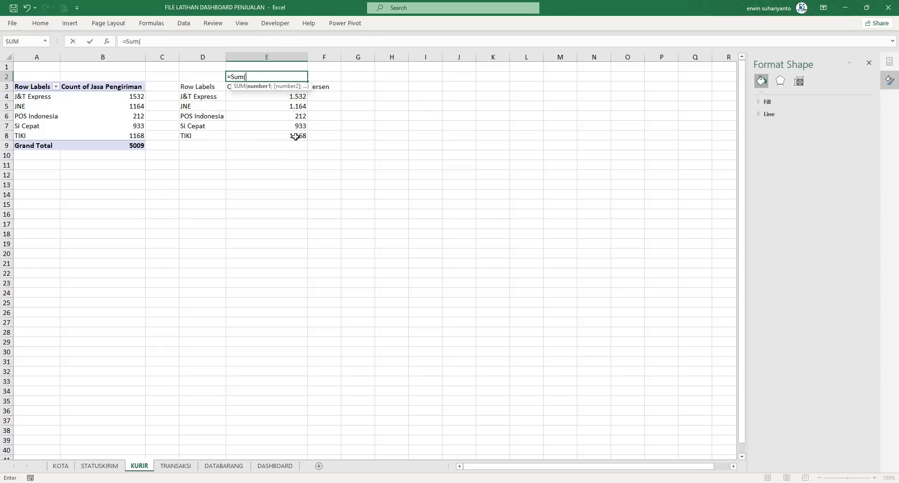
drag(297, 137, 297, 94)
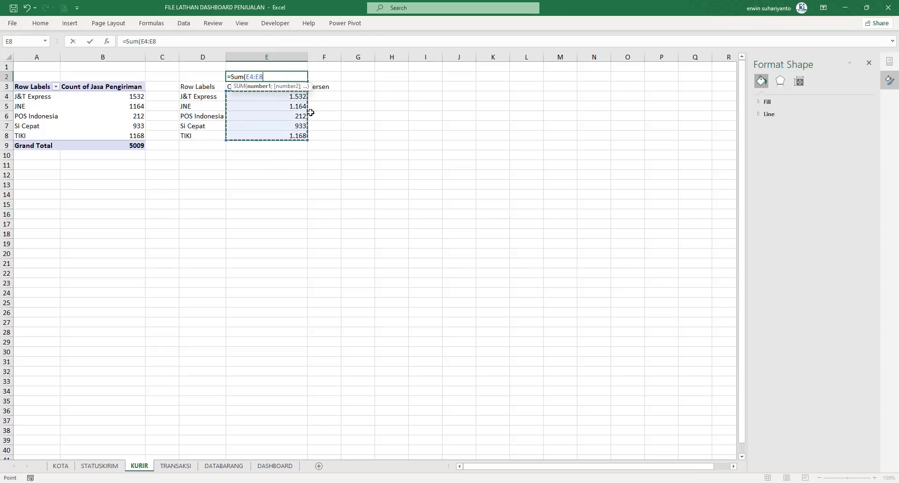
text())
key(Return)
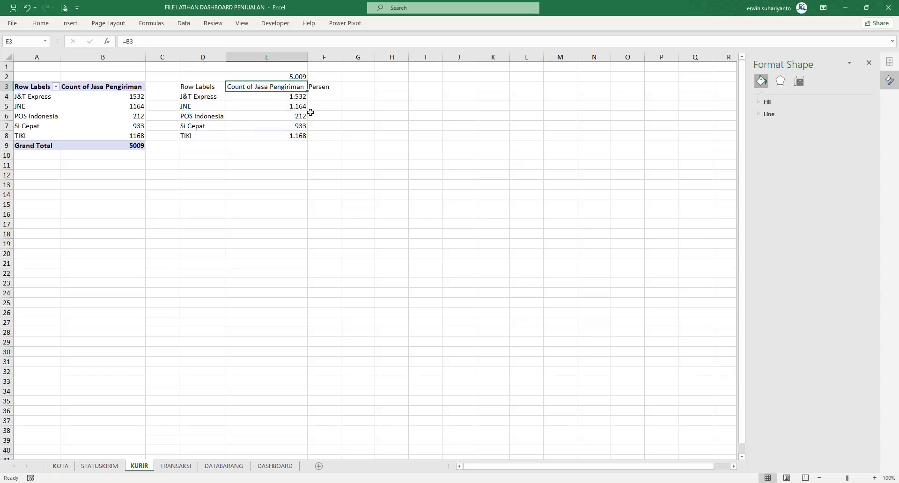
Enter =E4/E2 in cell F4 for the J&T Express share and fill the formula down to F8.
click(322, 95)
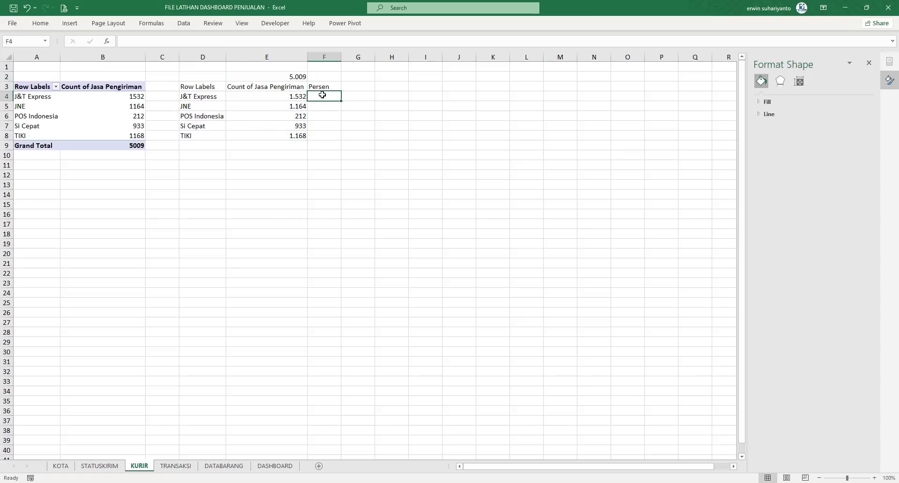
text(=)
click(298, 96)
text(/)
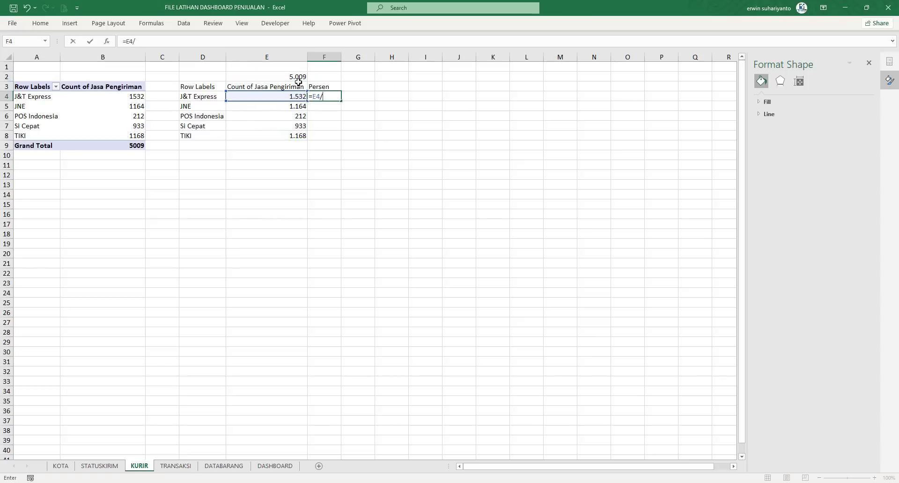
click(298, 77)
key(F4)
key(Return)
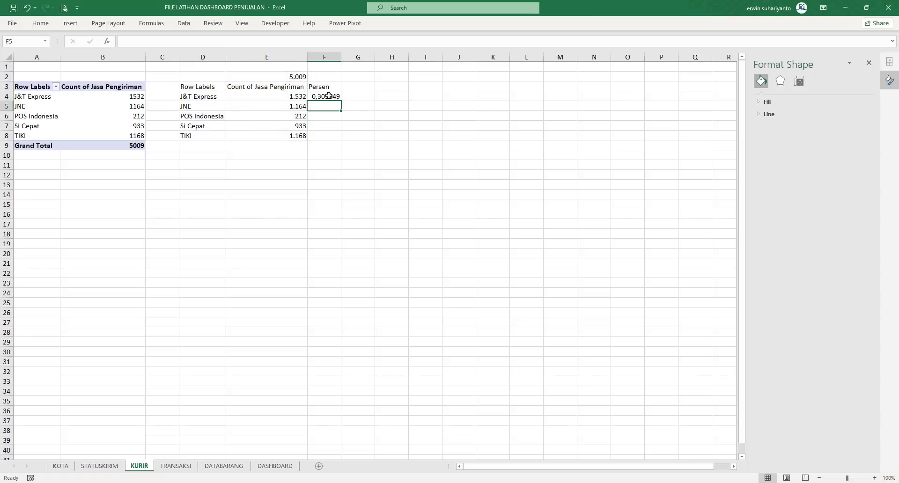
click(329, 96)
drag(342, 101, 341, 139)
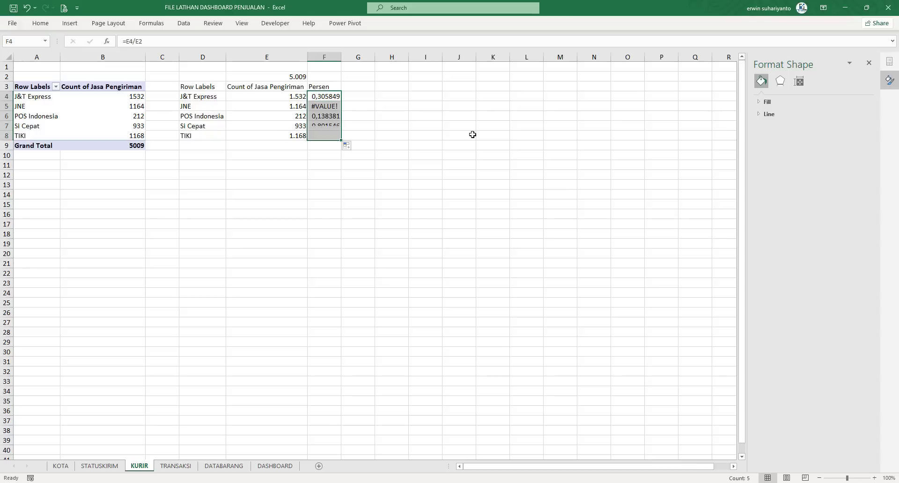
Make the total reference in F4 absolute as =E4/$E$2 and refill the formula down to F8.
click(338, 100)
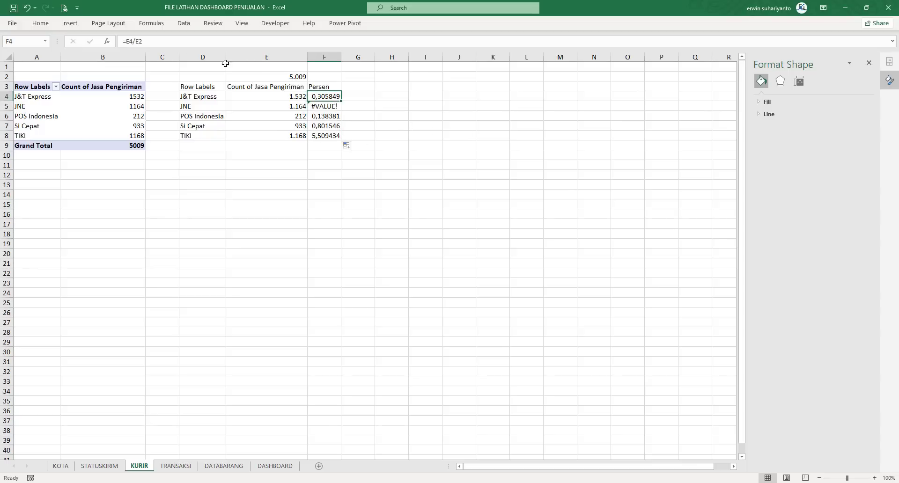
click(148, 44)
key(F4)
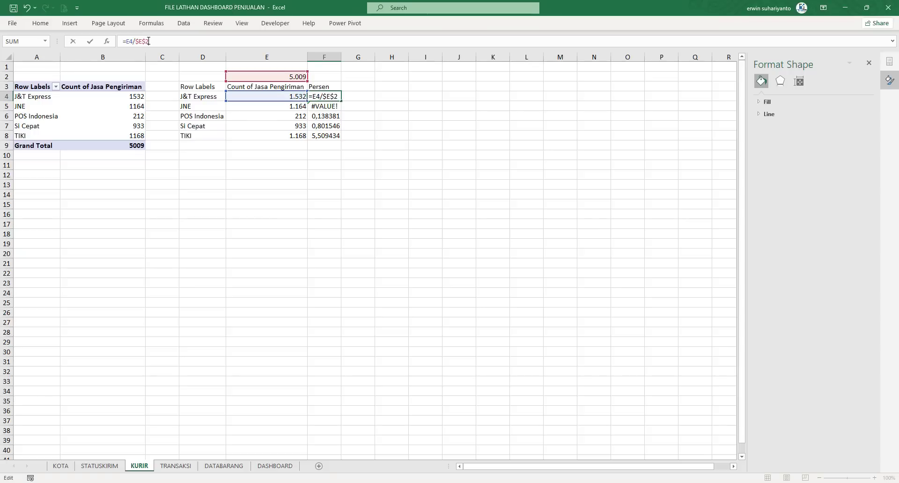
key(Return)
click(329, 97)
drag(341, 101, 338, 138)
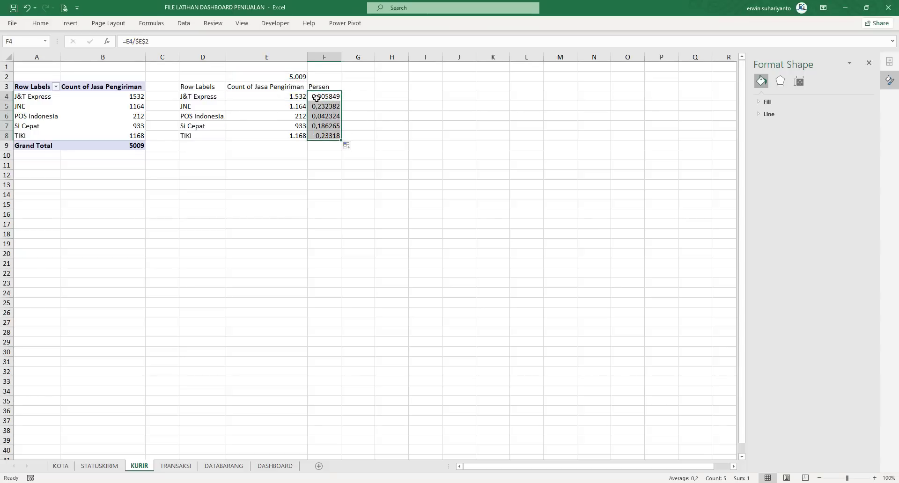
Format the shares in F4:F8 as percentages without decimals and center them horizontally.
drag(317, 98, 323, 132)
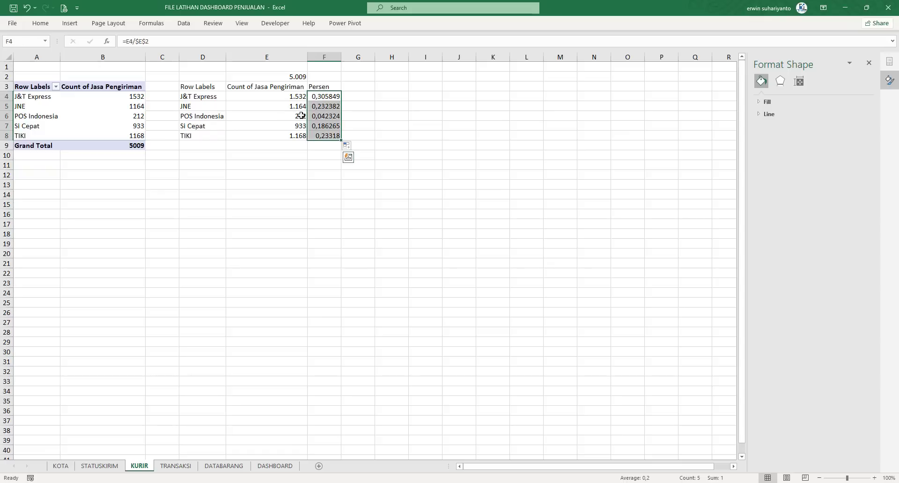
click(66, 23)
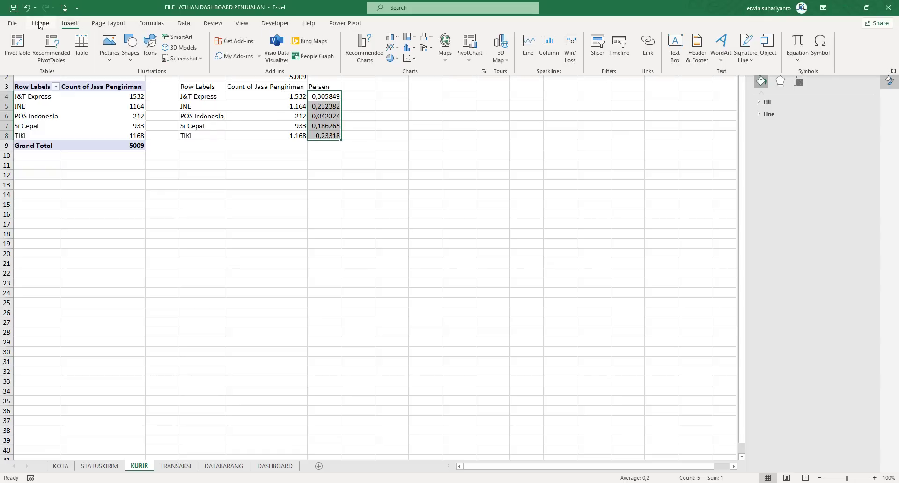
click(40, 23)
click(346, 56)
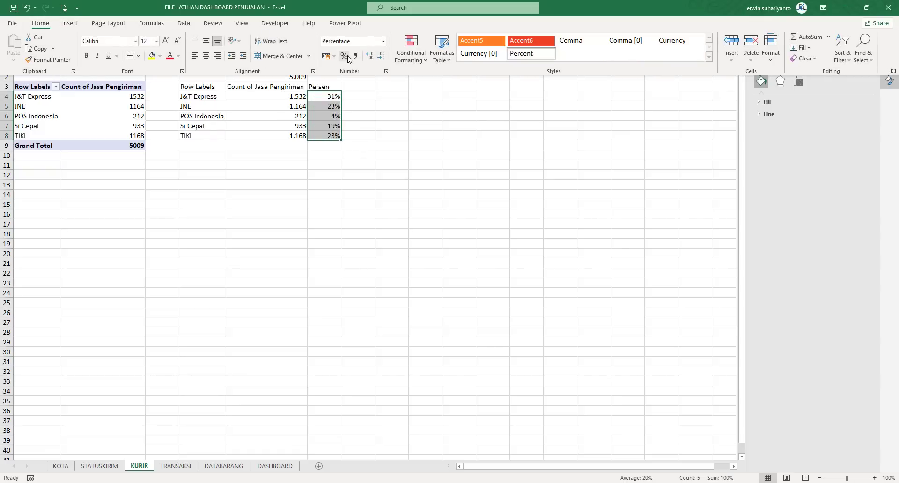
click(206, 55)
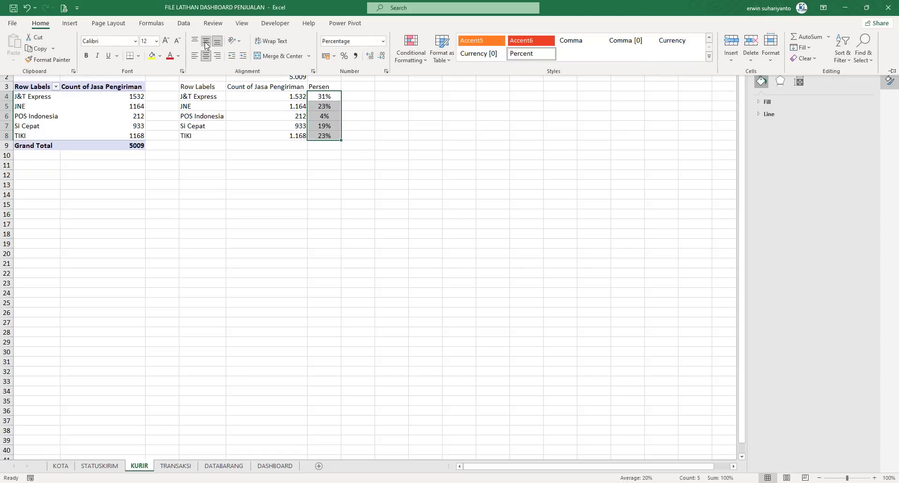
click(448, 109)
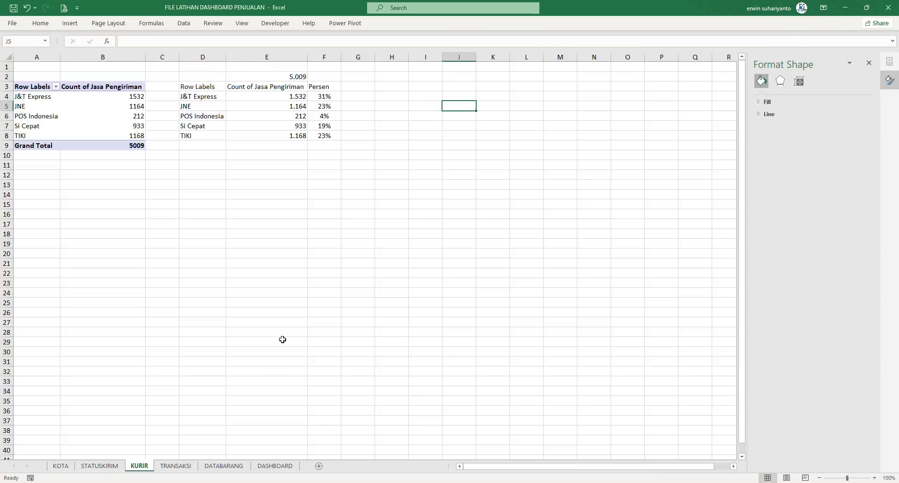
Open the DASHBOARD sheet and check its courier panel against the SAMPLE FILE FINAL workbook, returning to the practice file.
click(275, 466)
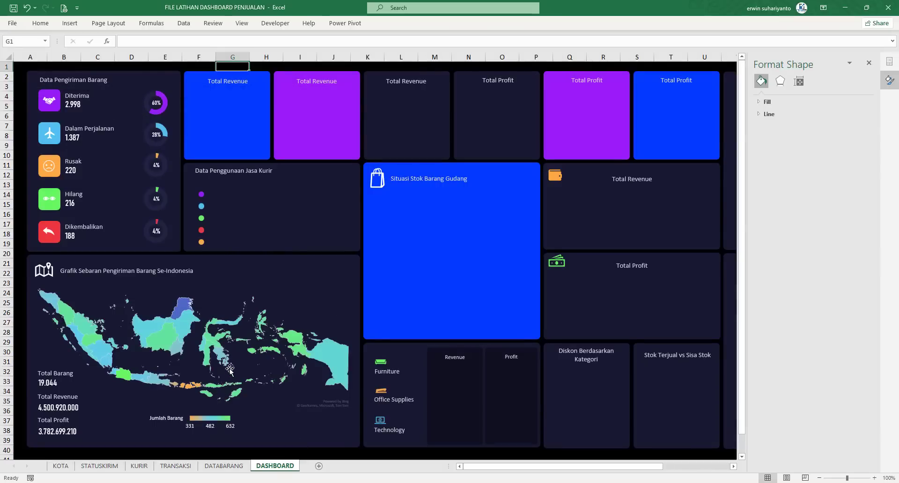
click(533, 441)
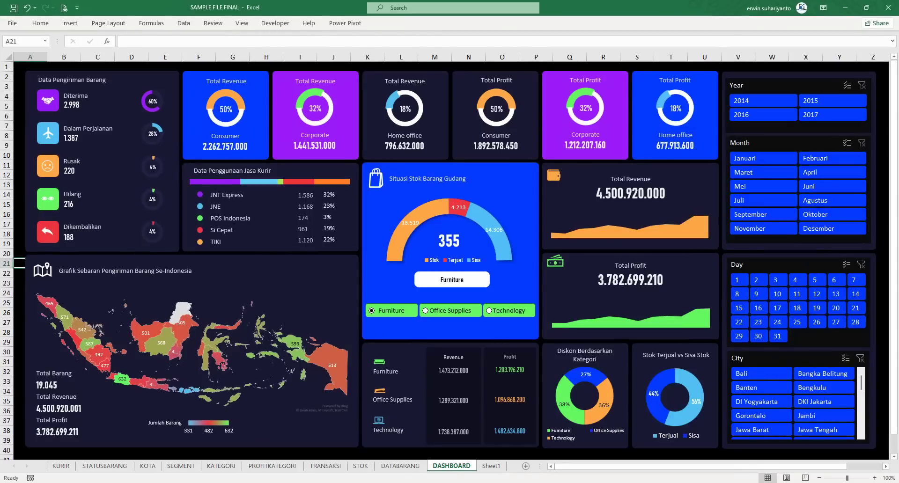
click(845, 7)
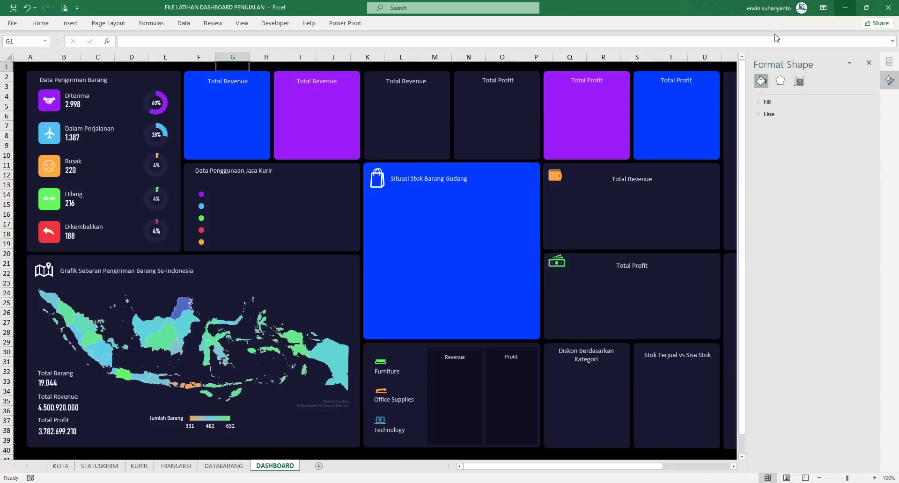
Copy the Diterima label beside the purple bullet in the Data Penggunaan Jasa Kurir panel and change its text to JNT Express, consulting SAMPLE FILE FINAL.
click(88, 104)
click(88, 104)
key(Escape)
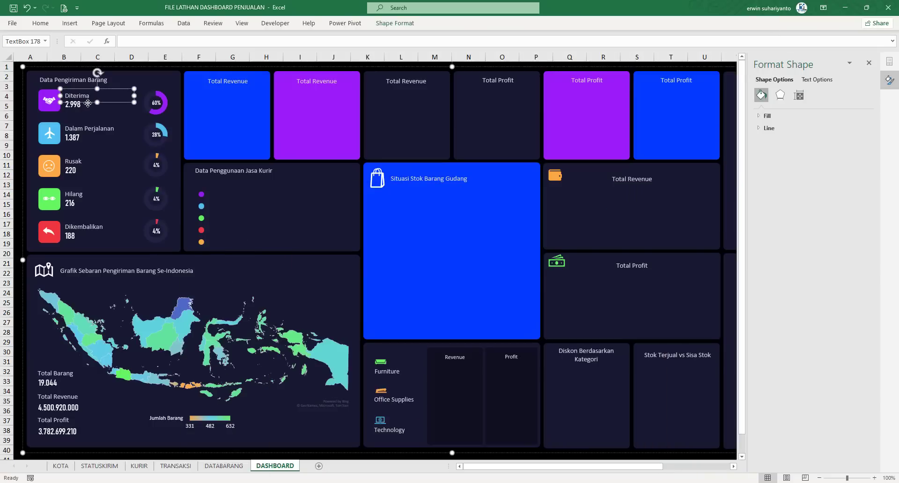
click(287, 228)
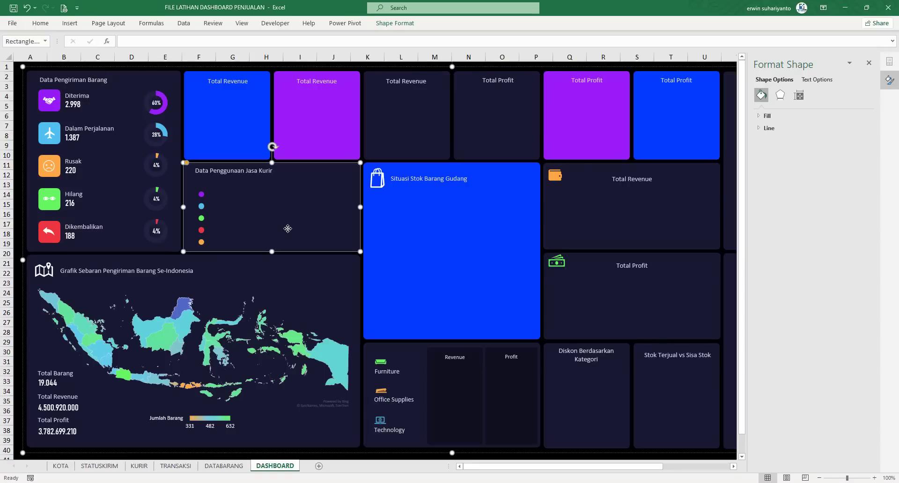
key(ctrl+v)
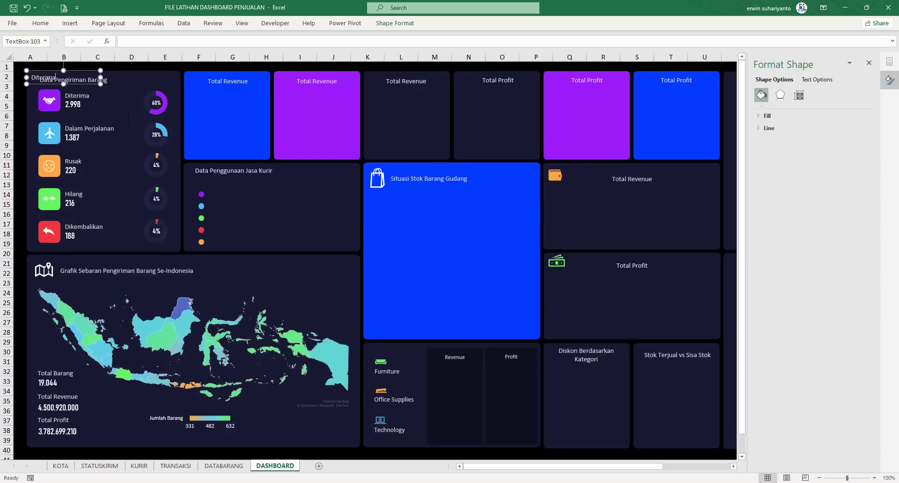
drag(86, 84, 264, 200)
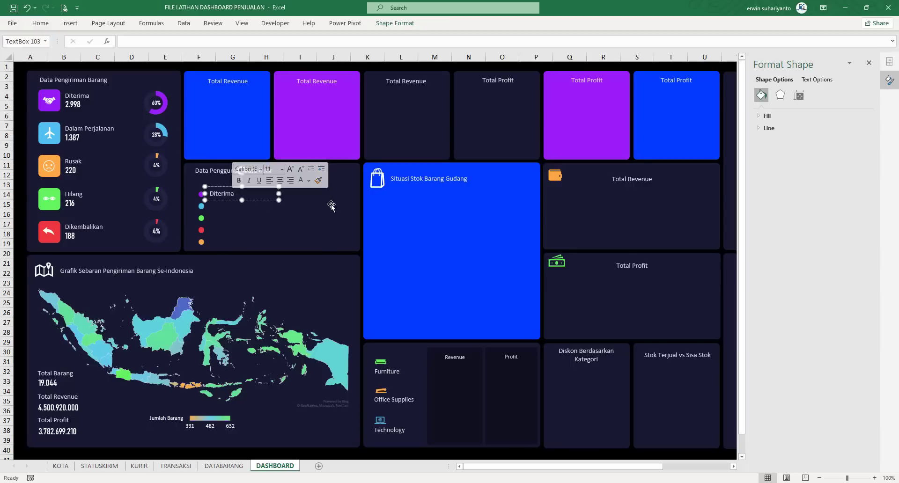
key(ctrl+a)
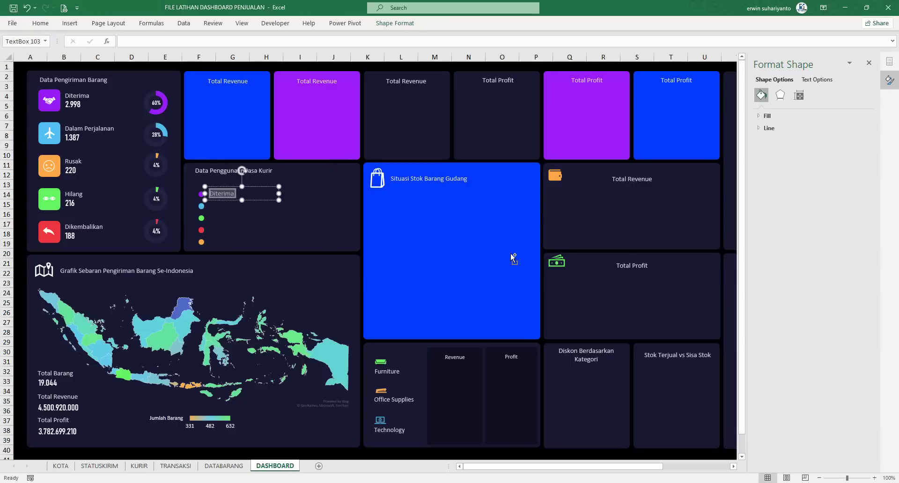
text(JNT)
click(535, 440)
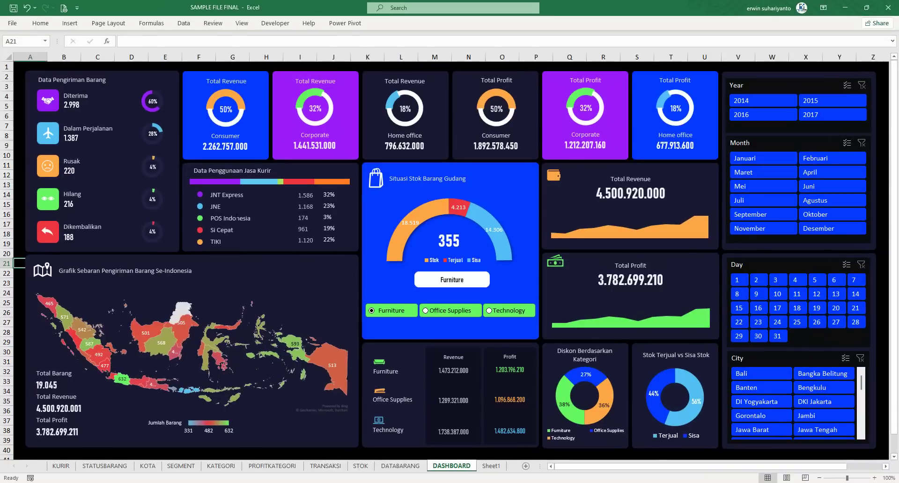
click(845, 8)
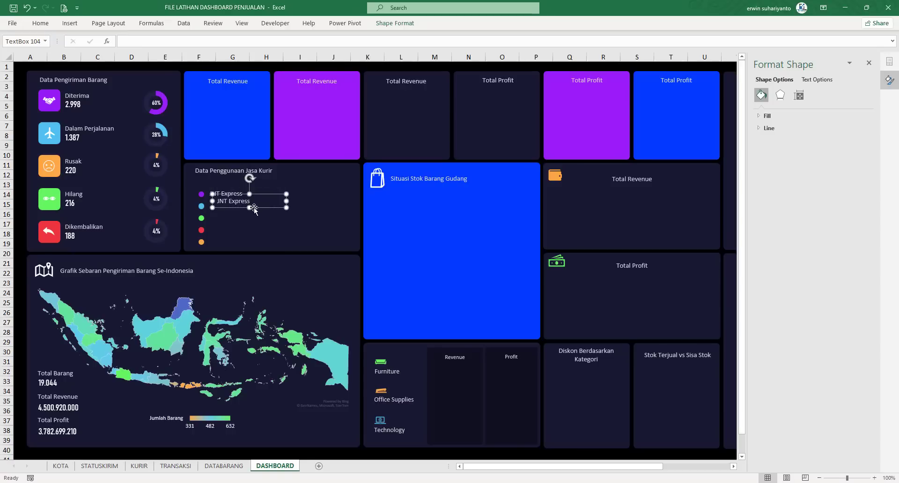
Duplicate the courier label to add JNE beside the light blue bullet and POS Indonesia beside the green bullet.
drag(258, 200, 244, 212)
key(ctrl+a)
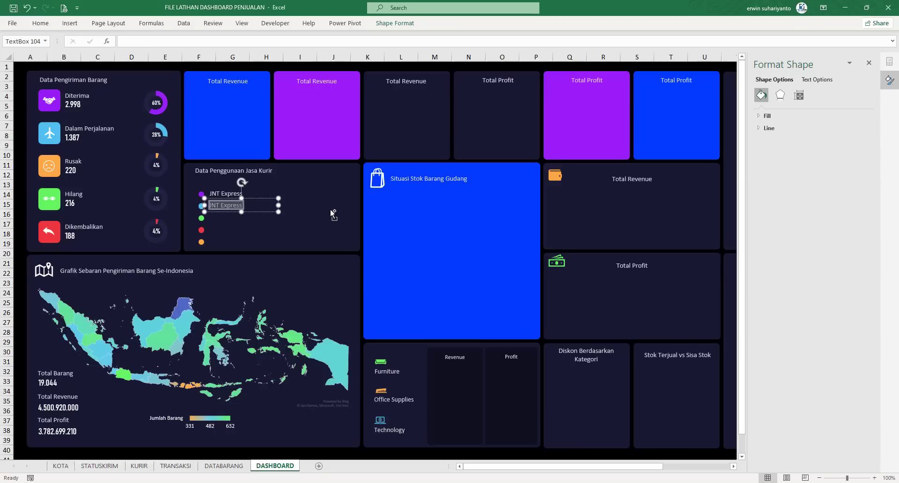
text(JNE)
key(ctrl+d)
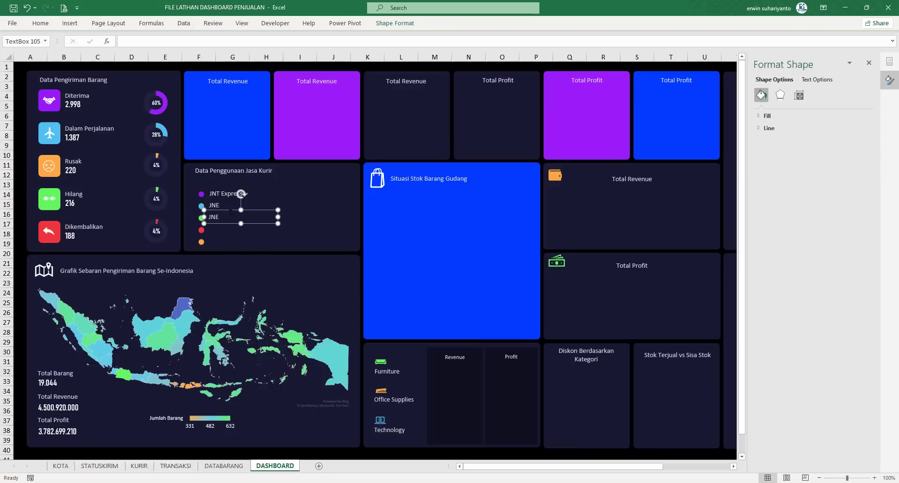
key(ctrl+a)
text(P)
click(228, 224)
Duplicate the courier label to add Si Cepat beside the red bullet and TIKI beside the orange bullet.
key(ctrl+d)
click(226, 228)
key(ctrl+a)
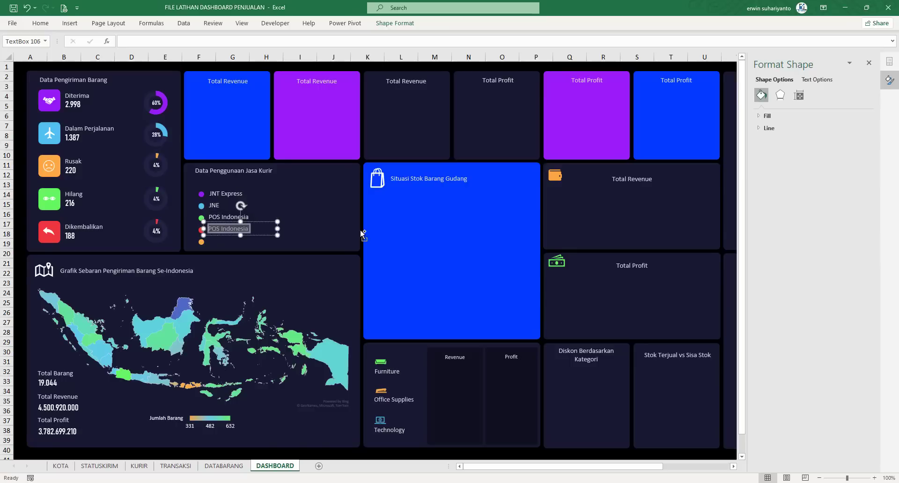
text(Si)
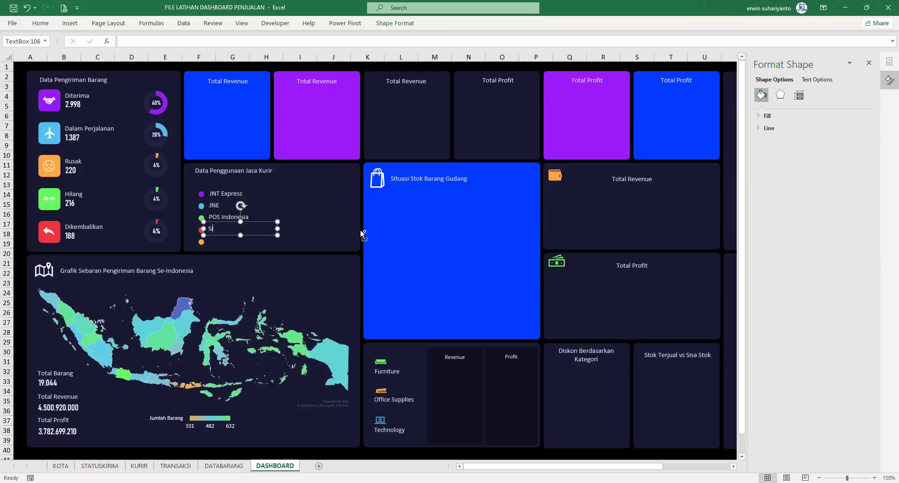
text( Cepat)
key(ctrl+d)
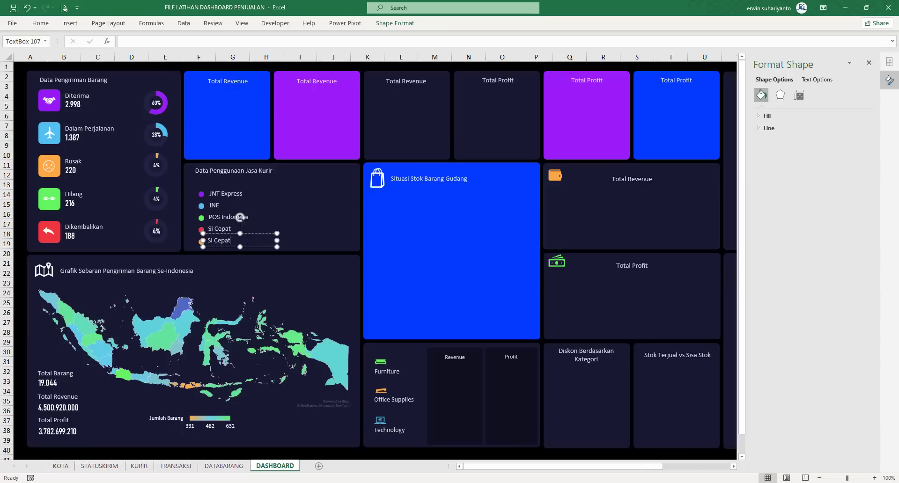
key(ctrl+a)
text(TIK)
drag(220, 247, 221, 249)
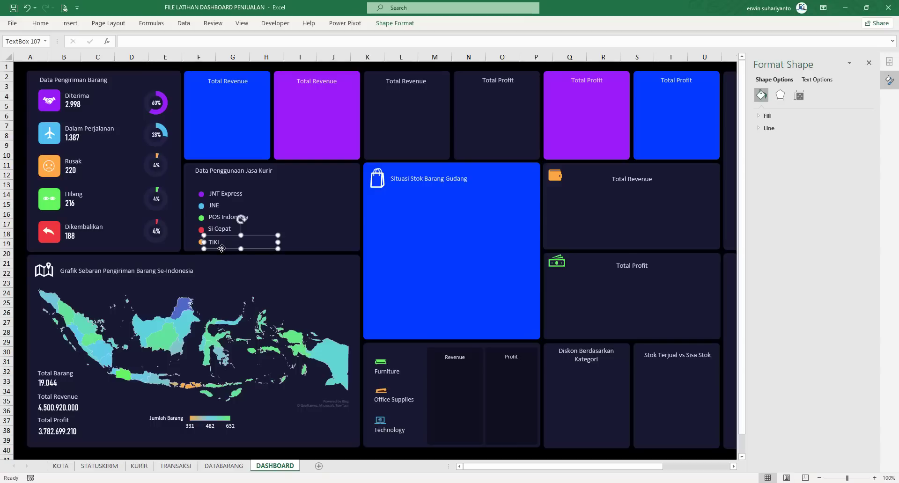
Align the five courier name labels to the left and distribute them vertically.
shift+click(218, 229)
shift+click(217, 216)
shift+click(214, 205)
shift+click(227, 194)
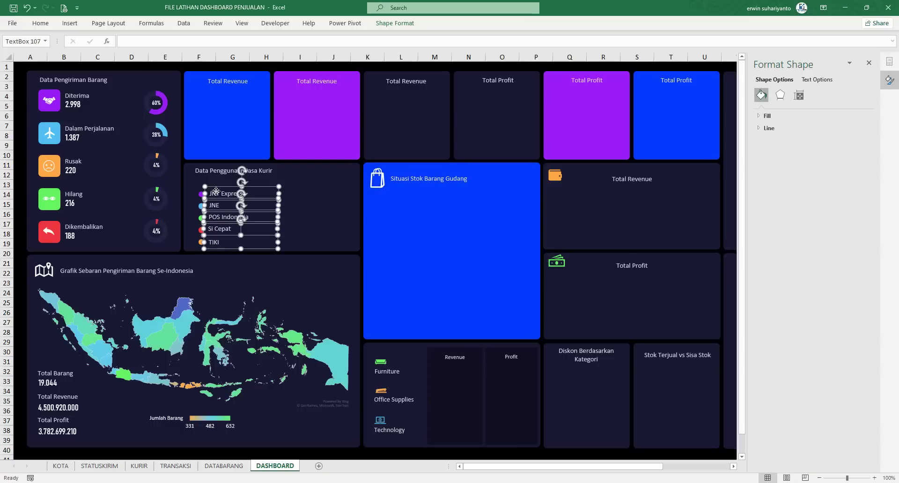
click(395, 23)
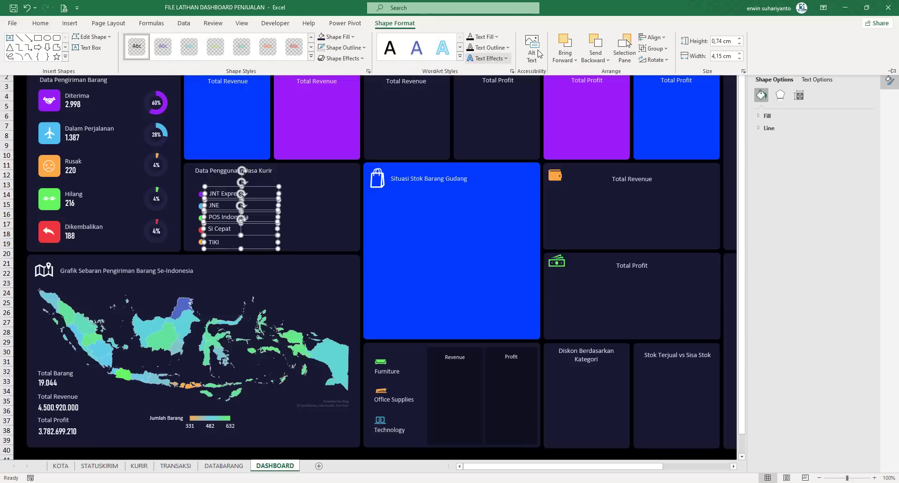
click(652, 37)
click(660, 49)
click(652, 37)
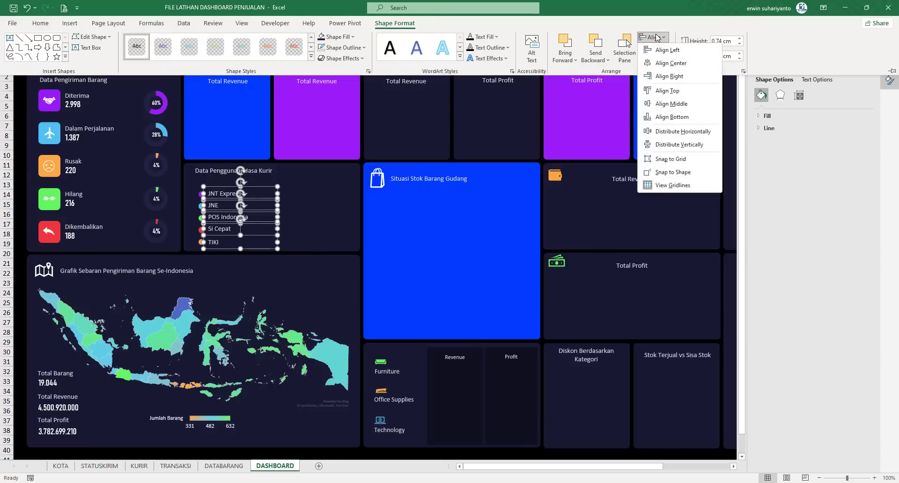
click(678, 144)
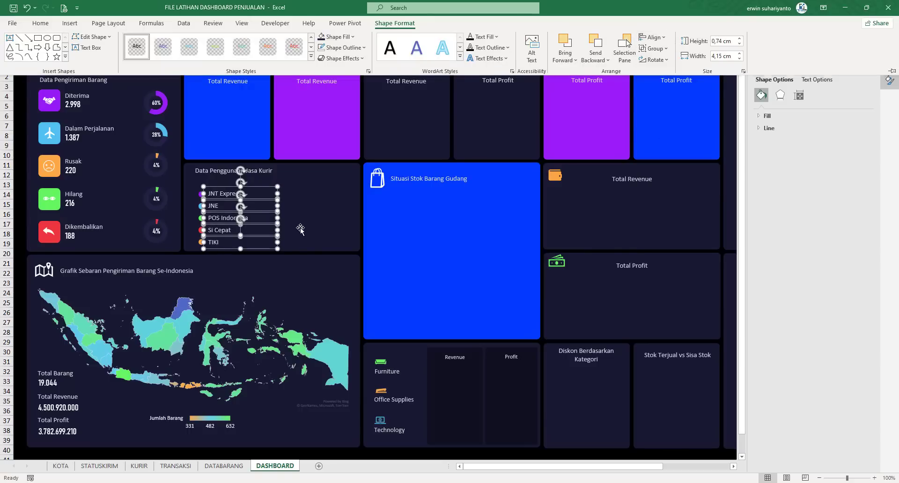
Check the courier bar in SAMPLE FILE FINAL, then select the courier names and counts in D4:E8 on the KURIR sheet.
click(336, 67)
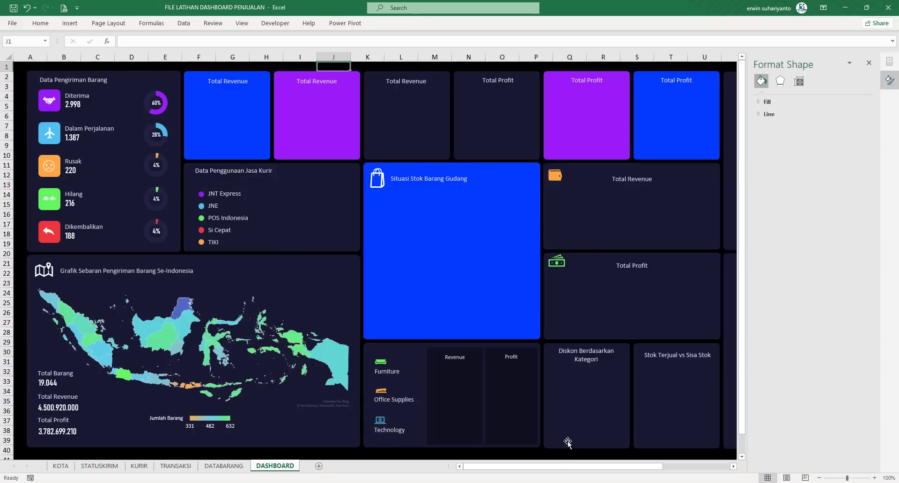
click(604, 456)
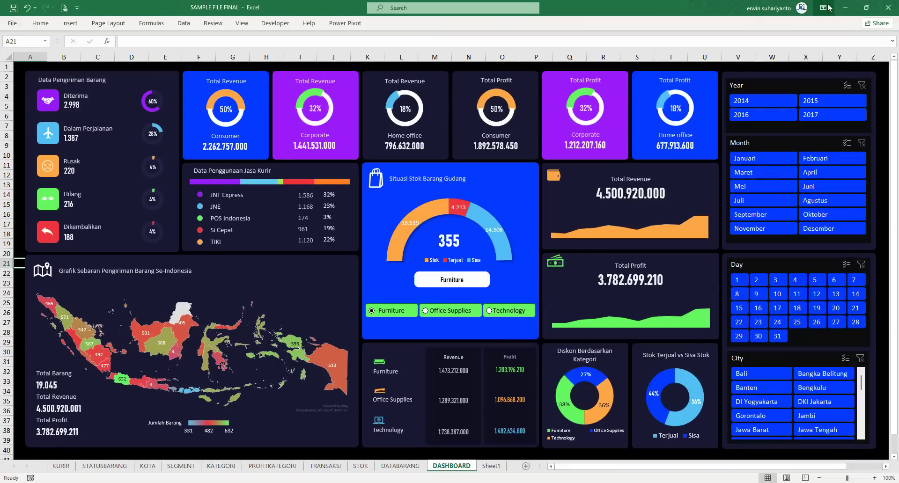
click(845, 7)
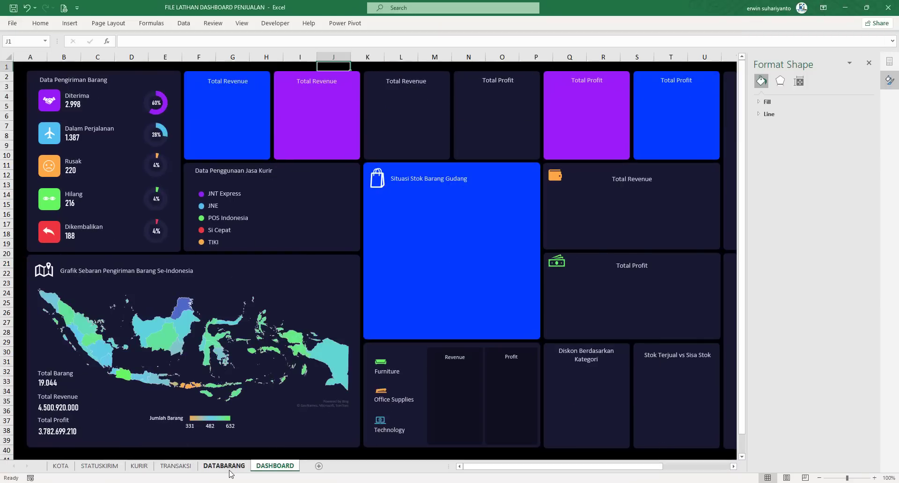
click(139, 466)
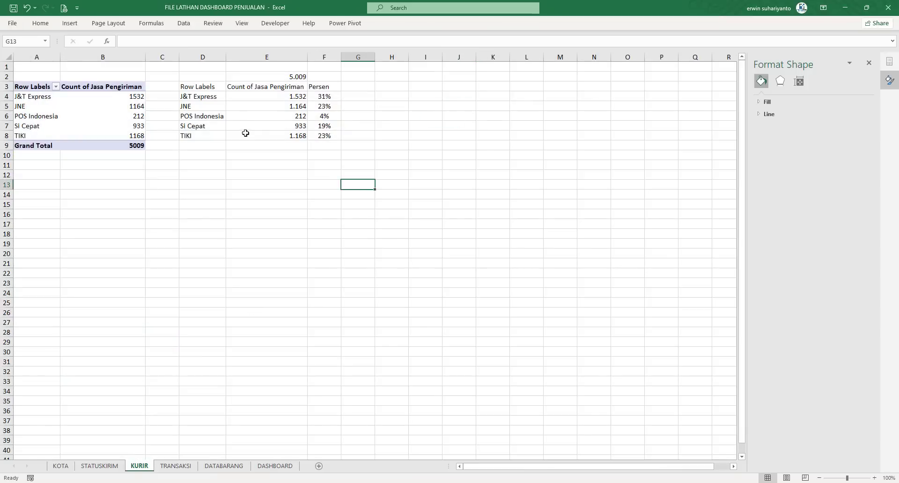
drag(198, 97, 279, 136)
click(75, 25)
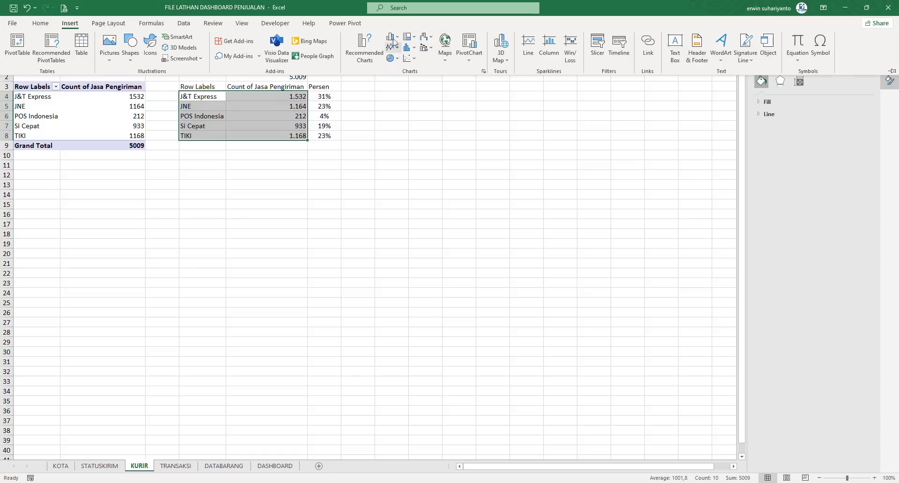
click(397, 38)
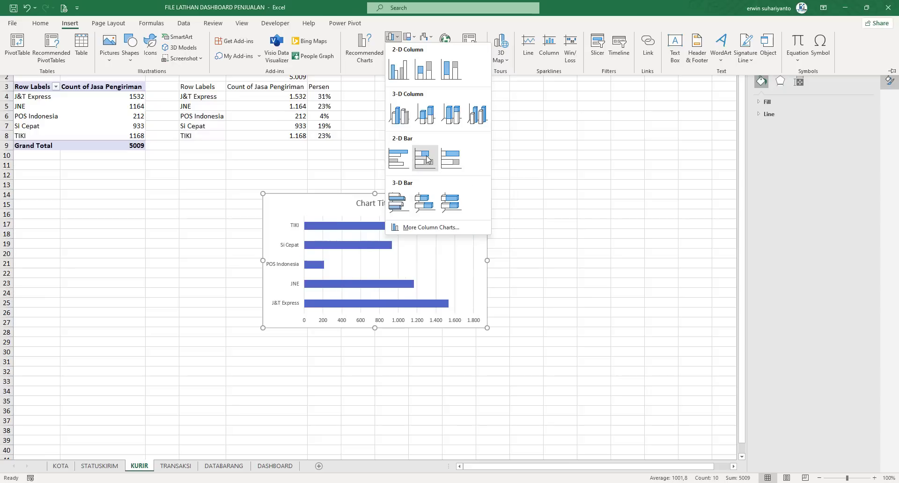
click(395, 38)
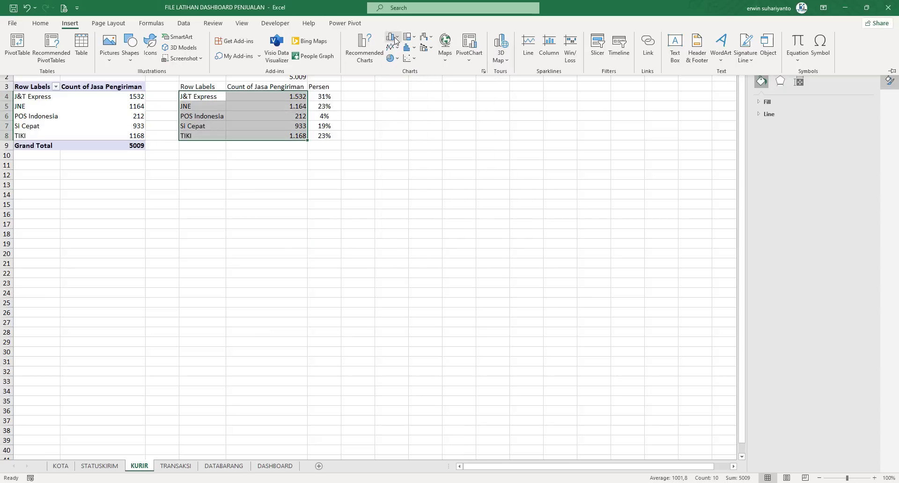
click(482, 70)
click(363, 244)
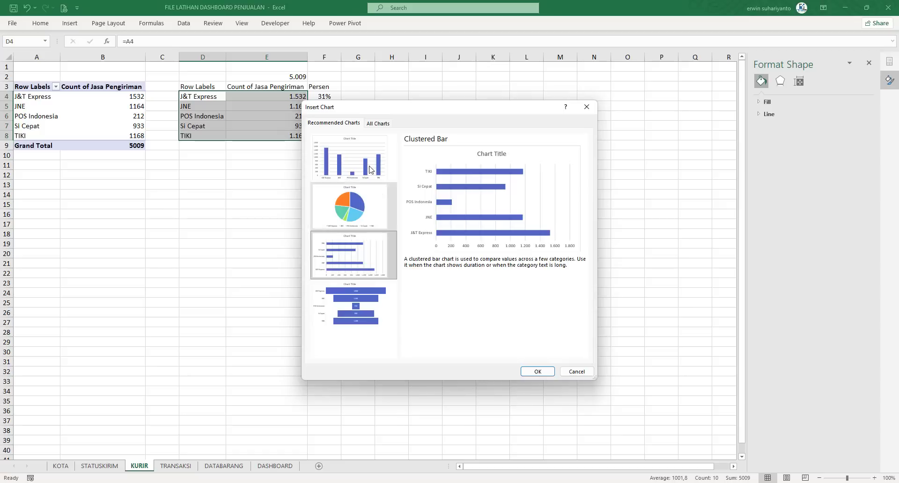
click(370, 169)
click(377, 123)
click(347, 123)
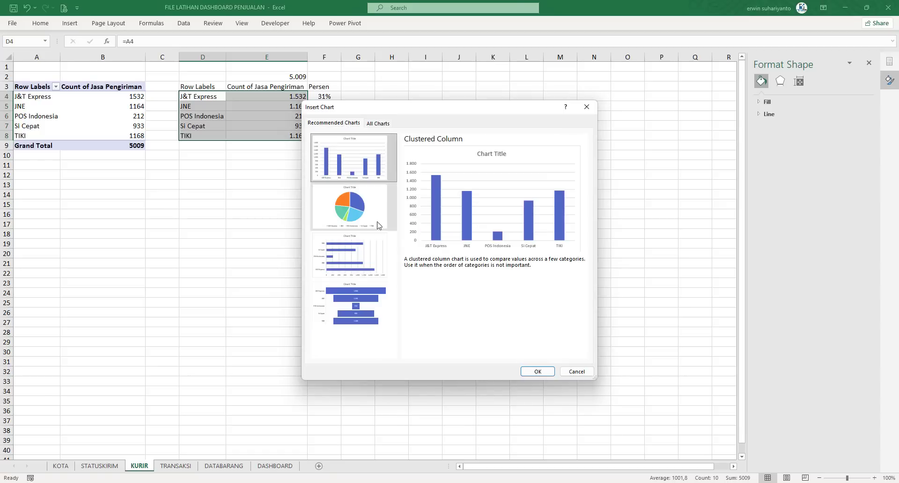
click(366, 244)
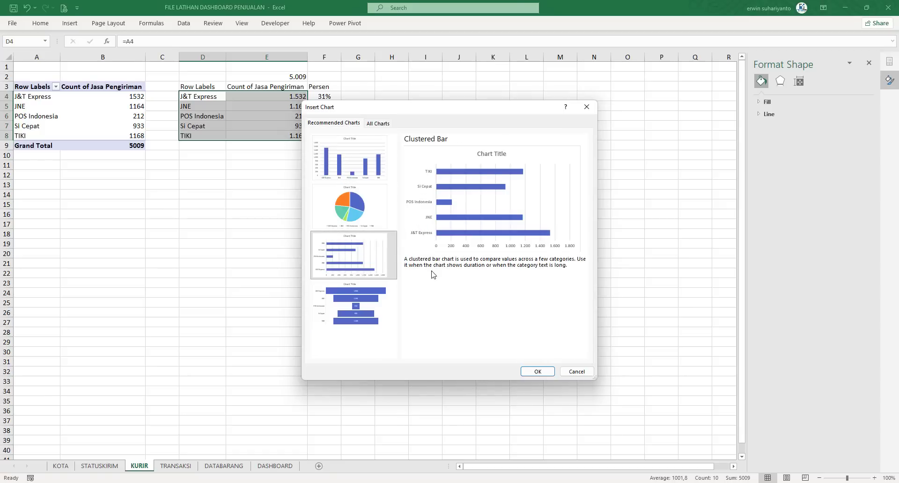
click(577, 372)
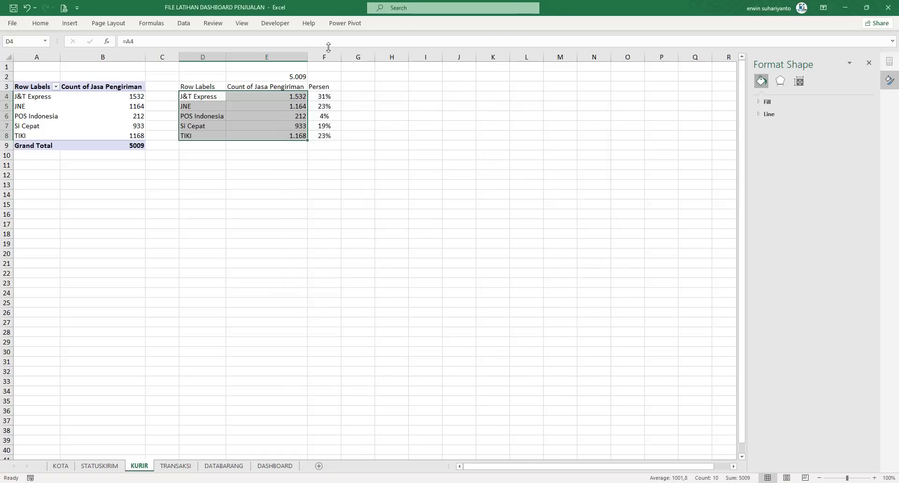
Insert a 2-D stacked bar chart from the selected courier data and place it beside the Persen column.
click(70, 23)
click(391, 38)
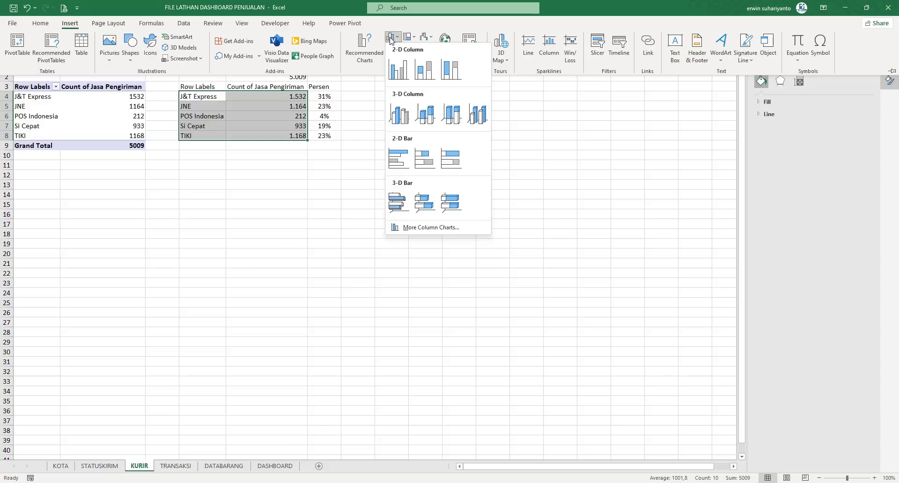
click(431, 159)
drag(404, 194, 474, 94)
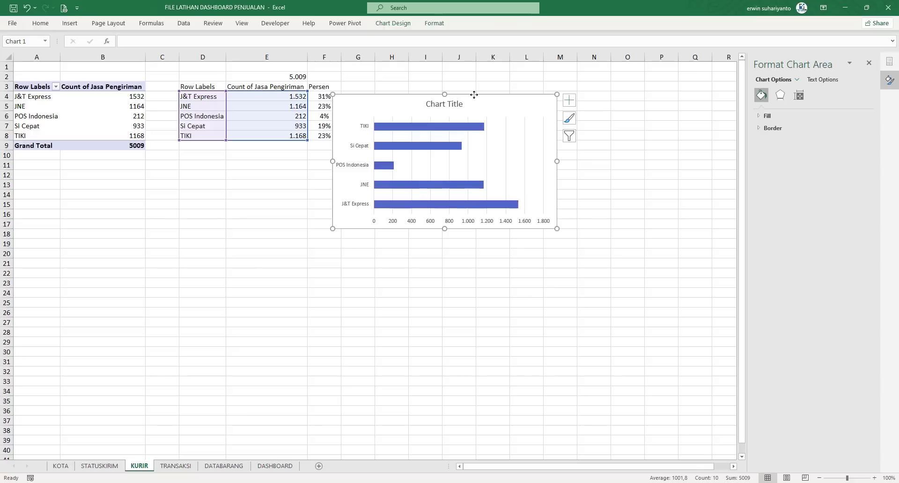
Switch the chart's rows and columns so each courier becomes its own series in a single bar.
right_click(470, 149)
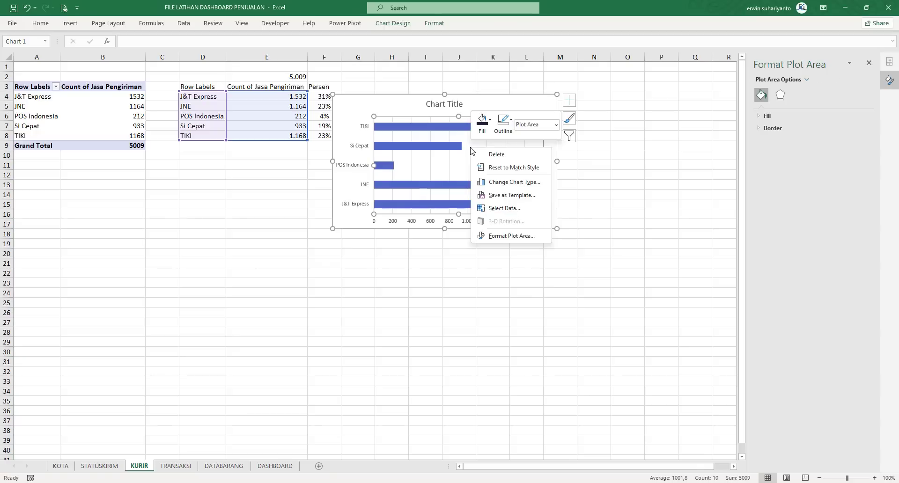
click(501, 208)
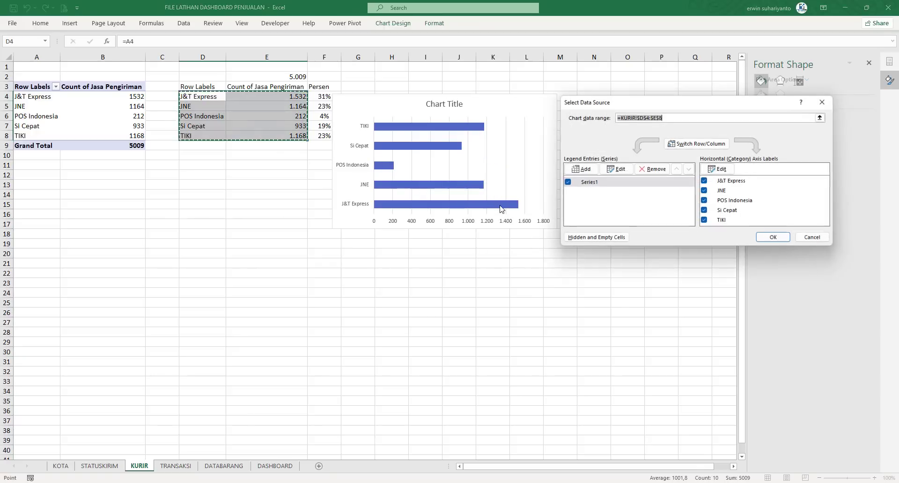
click(709, 146)
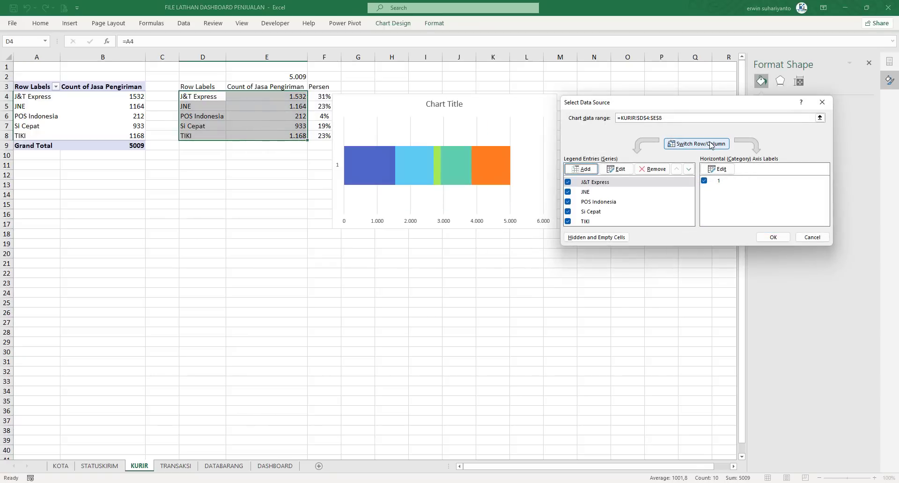
click(773, 238)
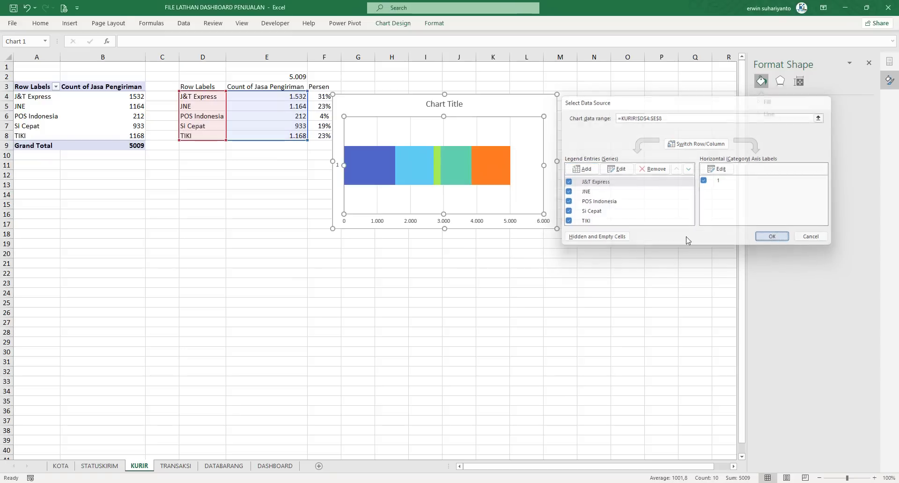
Change the courier chart to a 100% Stacked Bar, keeping one series per courier.
right_click(467, 142)
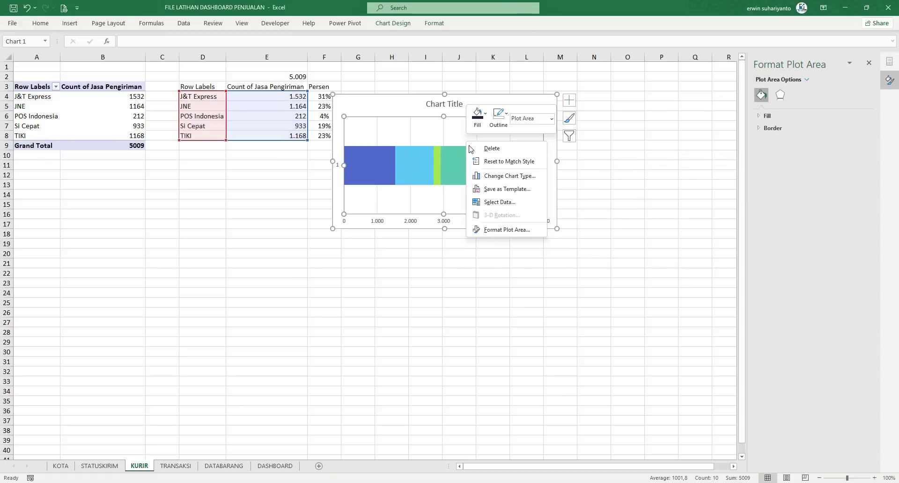
click(504, 181)
click(443, 148)
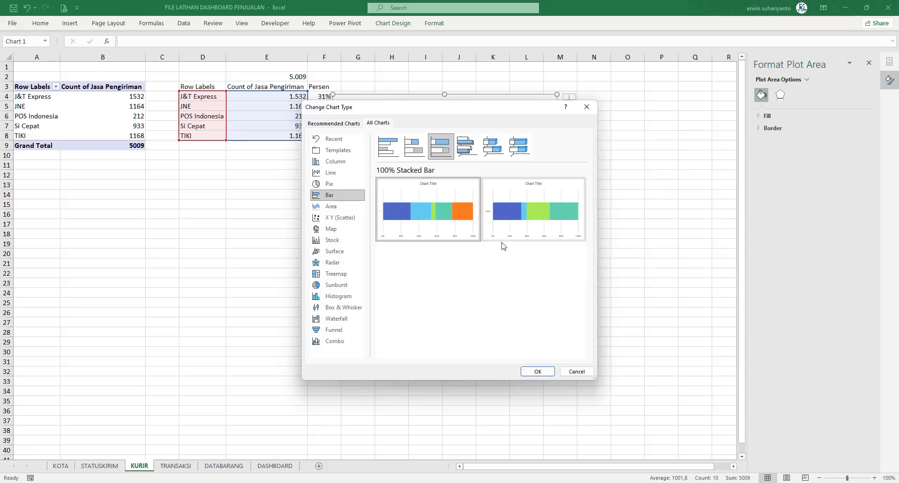
mouse_move(397, 231)
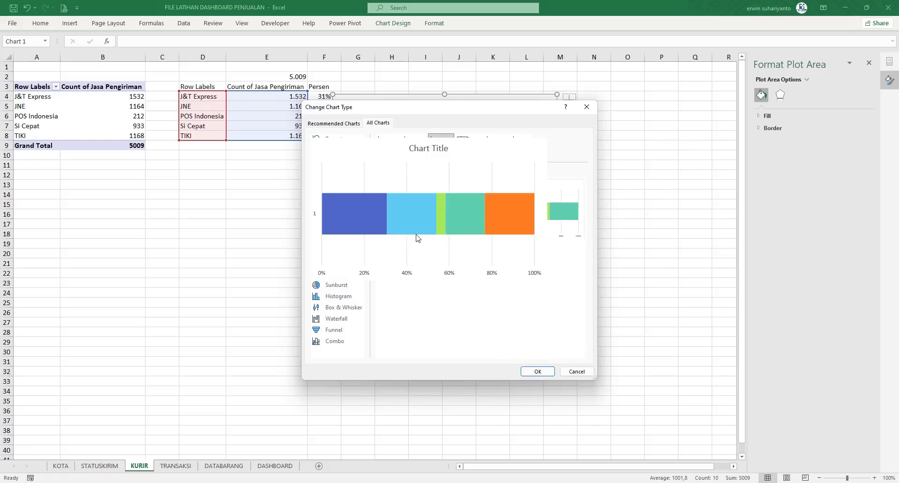
click(534, 372)
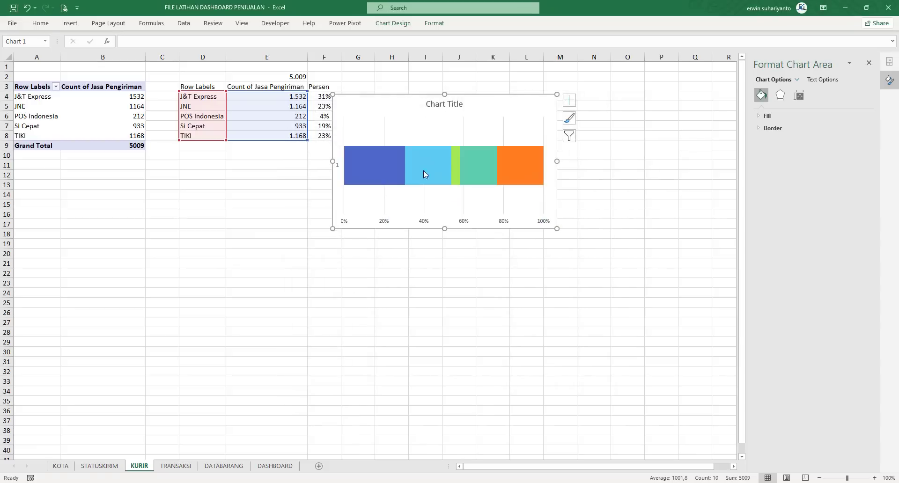
Move the courier chart below the table, starting around row 12, and delete its chart title.
drag(420, 96, 362, 174)
click(375, 181)
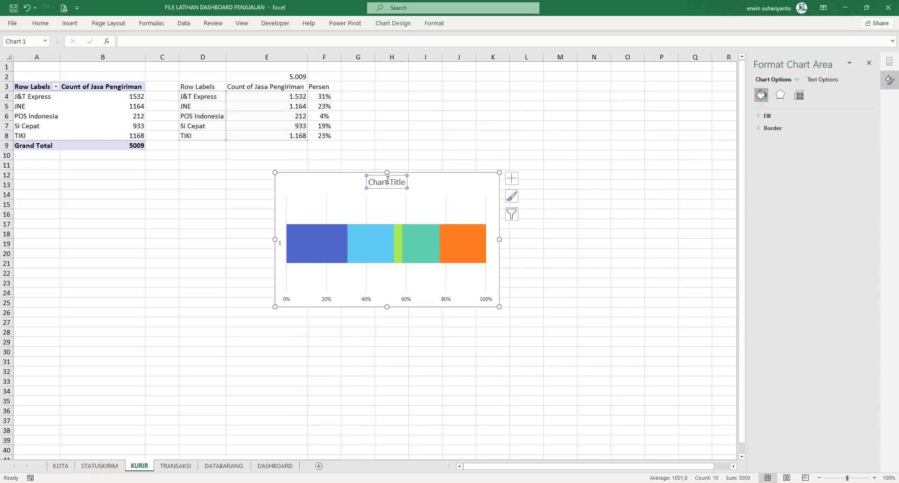
click(427, 189)
key(Delete)
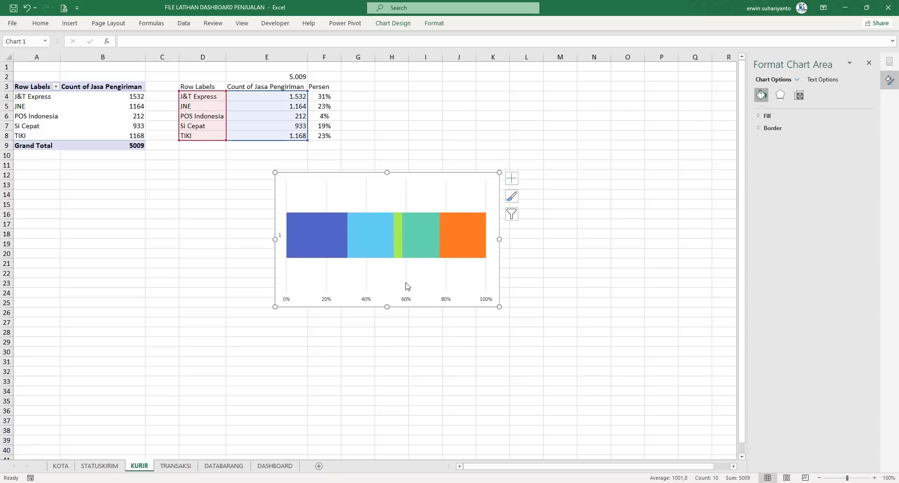
Delete the chart's horizontal percentage axis and its major gridlines.
click(406, 300)
key(Delete)
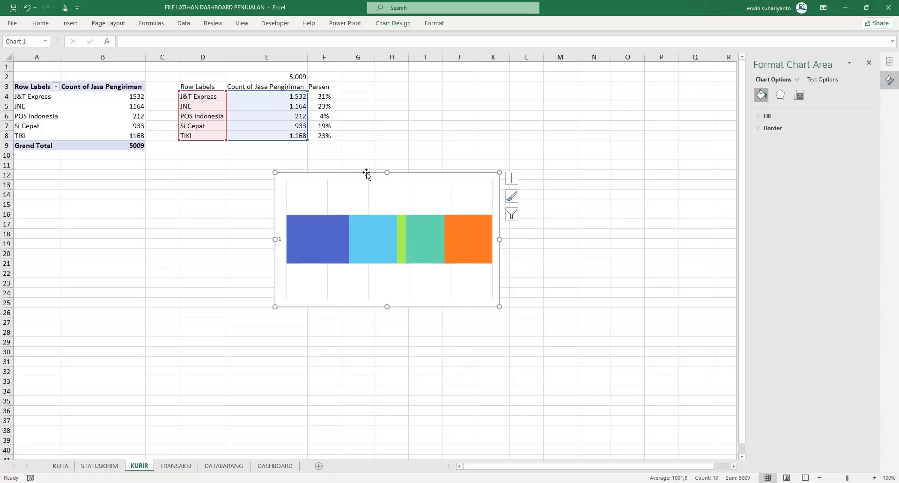
click(371, 200)
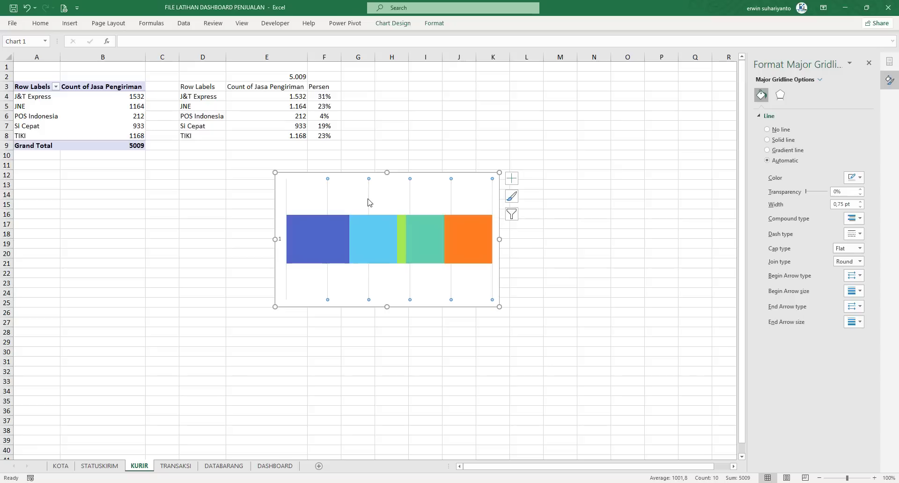
key(Delete)
Delete the courier chart's vertical category axis.
right_click(395, 216)
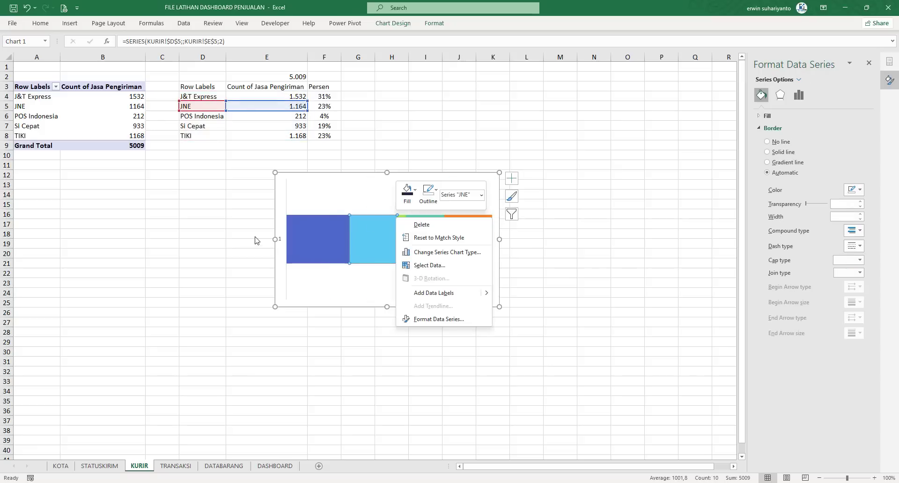
click(284, 240)
click(282, 239)
click(280, 239)
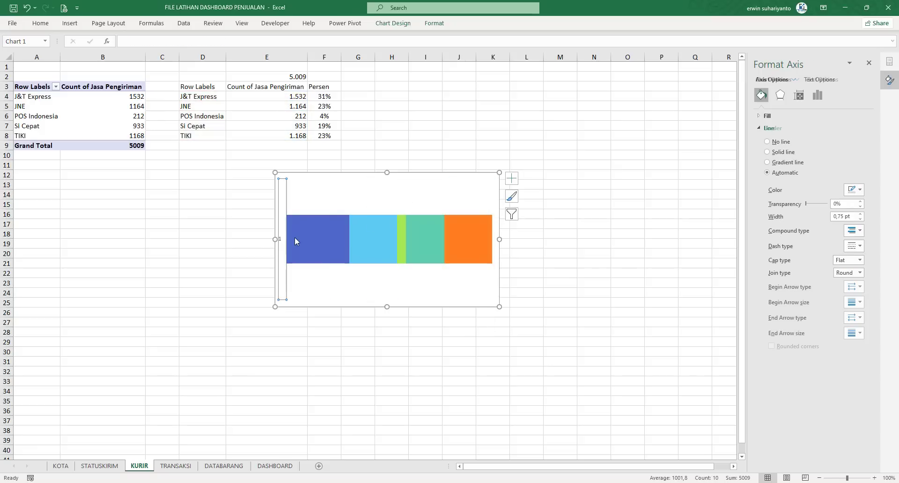
key(Delete)
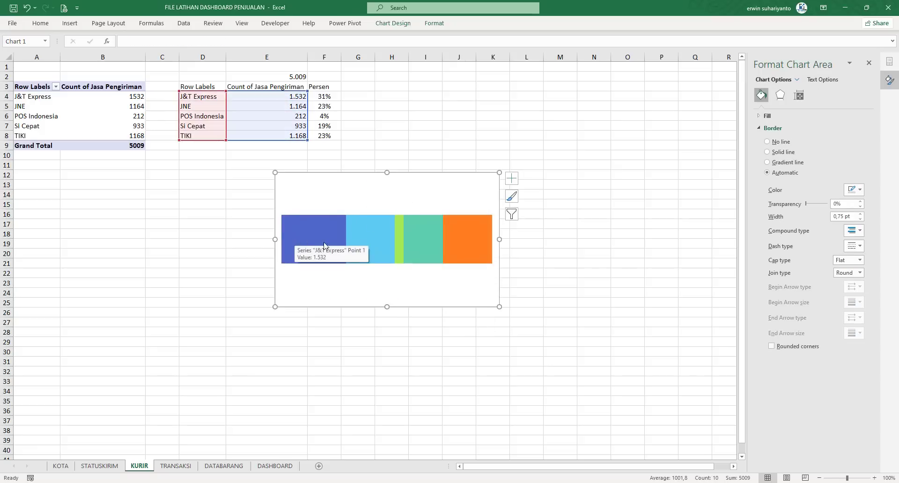
Reduce the data series gap width to its minimum so the bar fills the whole plot height.
right_click(368, 237)
click(436, 336)
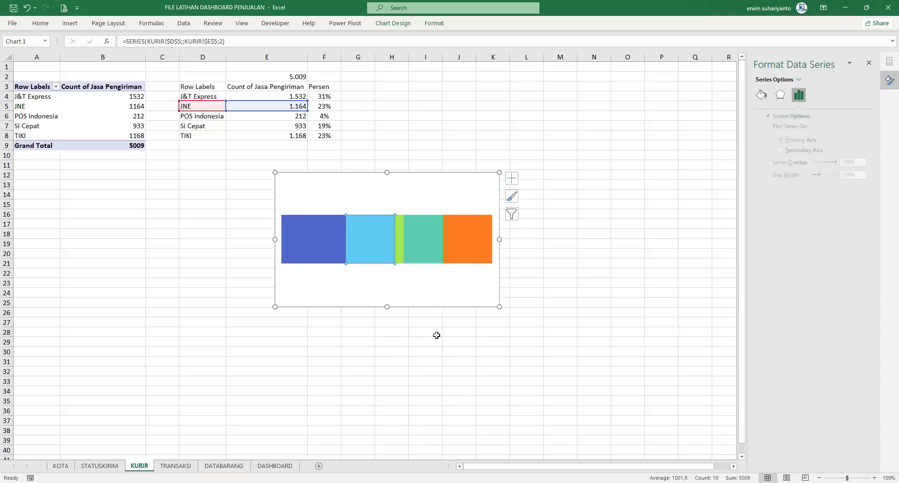
drag(809, 175, 803, 177)
click(523, 242)
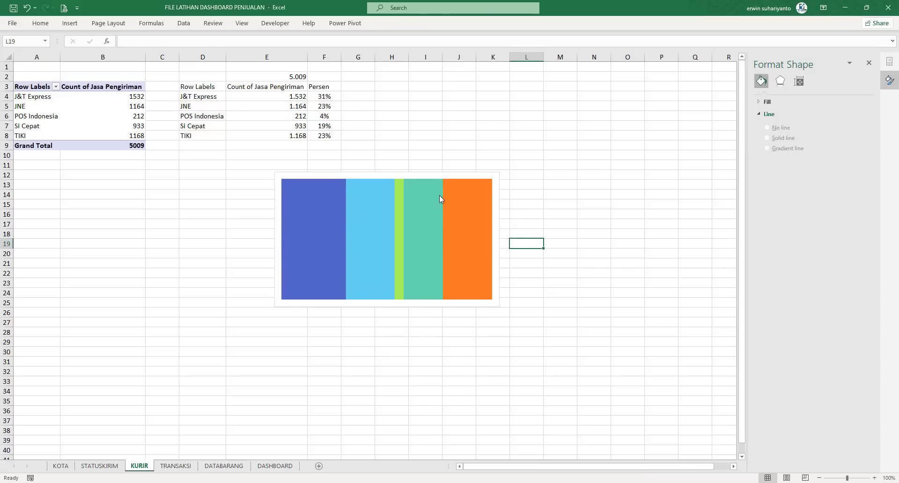
Shrink the courier chart's height to a thin strip spanning about rows 12 to 13, keeping its width.
click(432, 175)
click(433, 23)
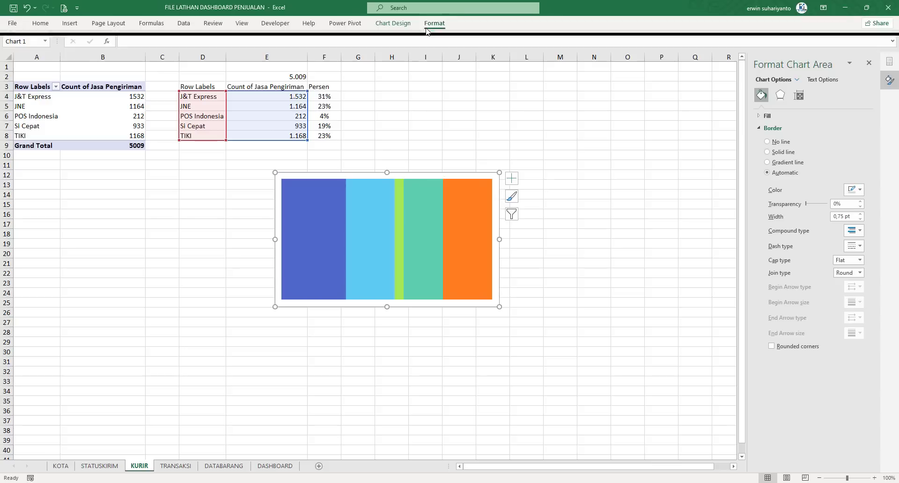
click(361, 36)
click(372, 181)
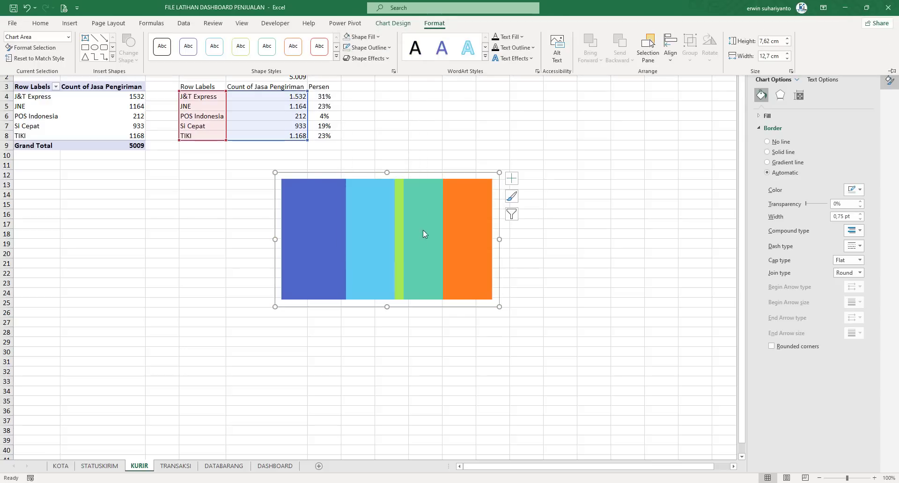
click(387, 306)
drag(387, 306, 387, 192)
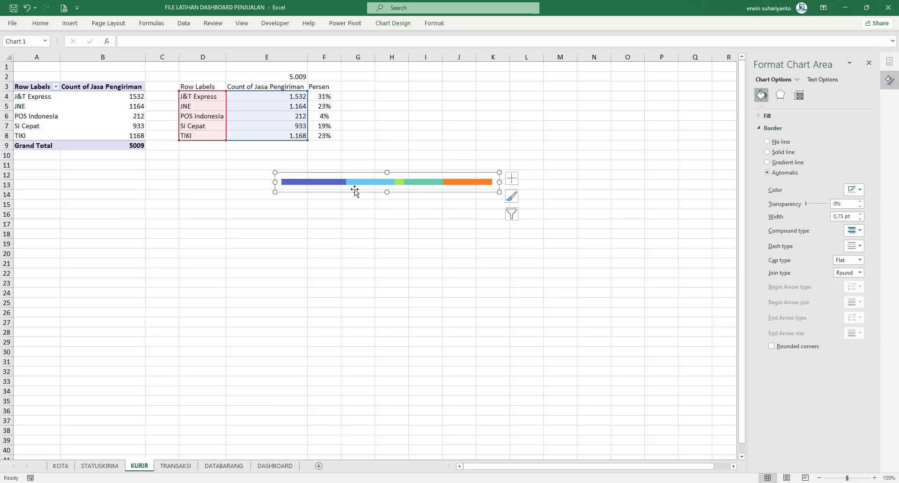
Cut the whole courier bar chart from the KURIR sheet.
click(374, 183)
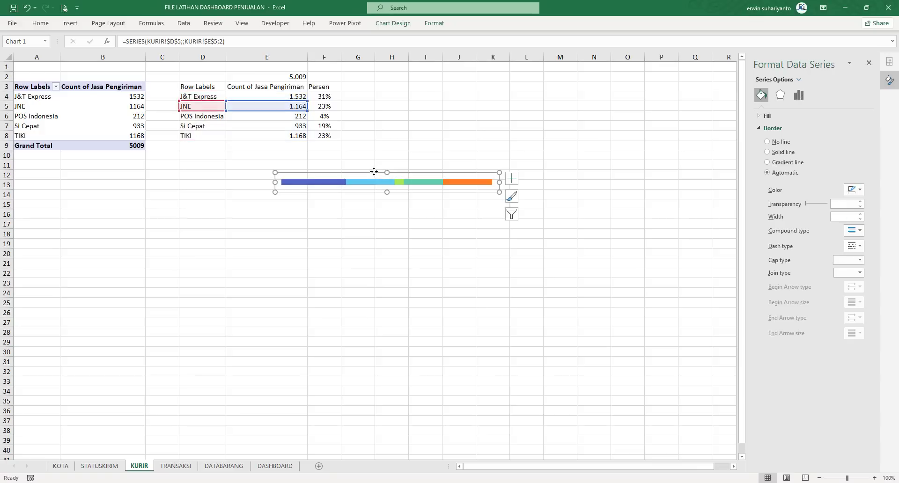
click(374, 173)
right_click(374, 173)
click(390, 179)
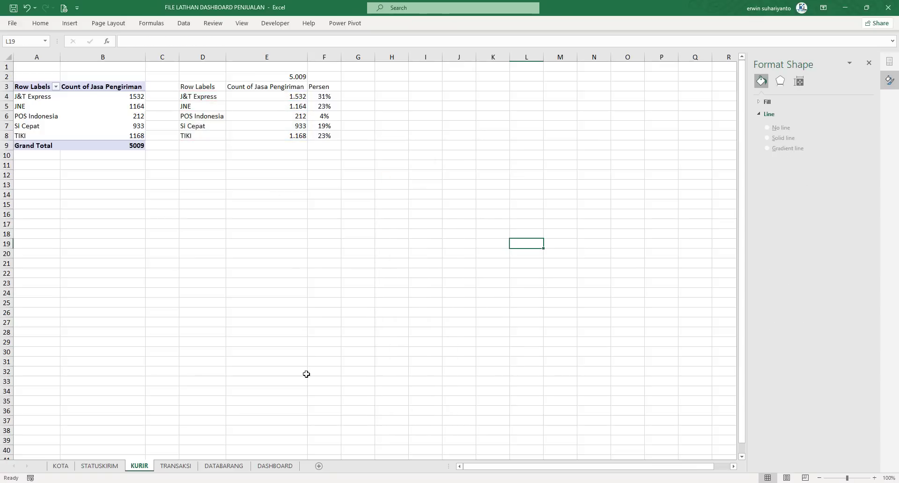
Paste the courier bar chart onto the DASHBOARD sheet at cell I44, below the map panel, using the destination theme.
click(272, 466)
scroll(287, 430, down, 2)
right_click(288, 428)
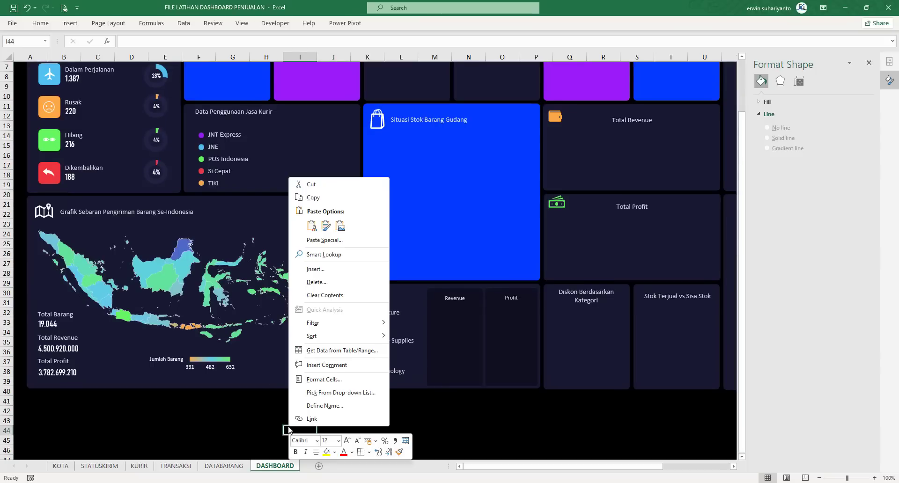
click(311, 226)
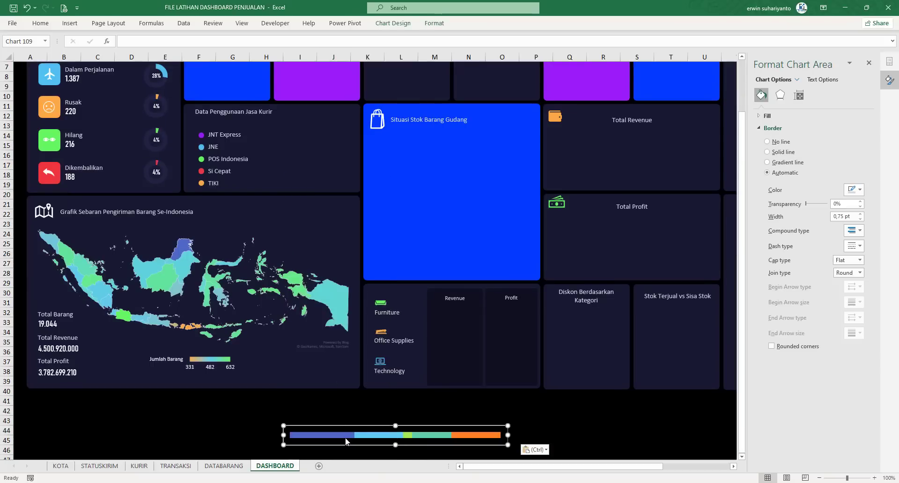
Remove the outline from the pasted courier bar chart.
click(348, 413)
click(347, 430)
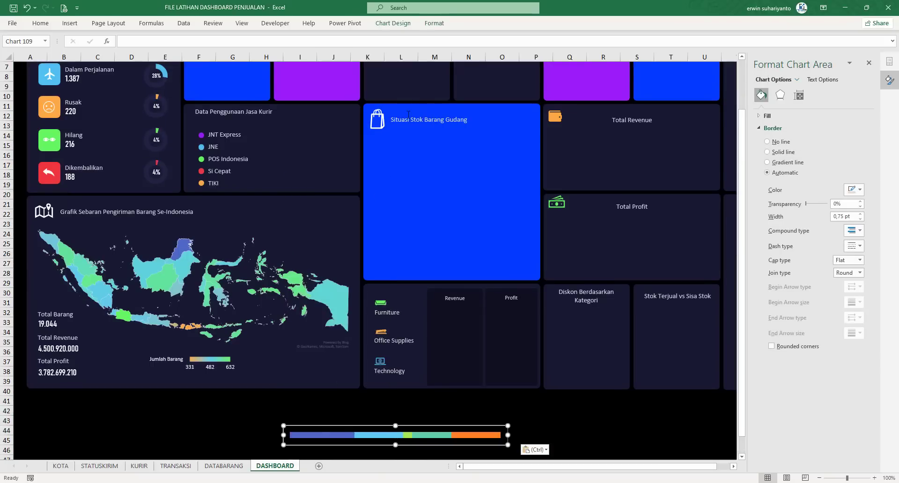
click(429, 24)
click(367, 47)
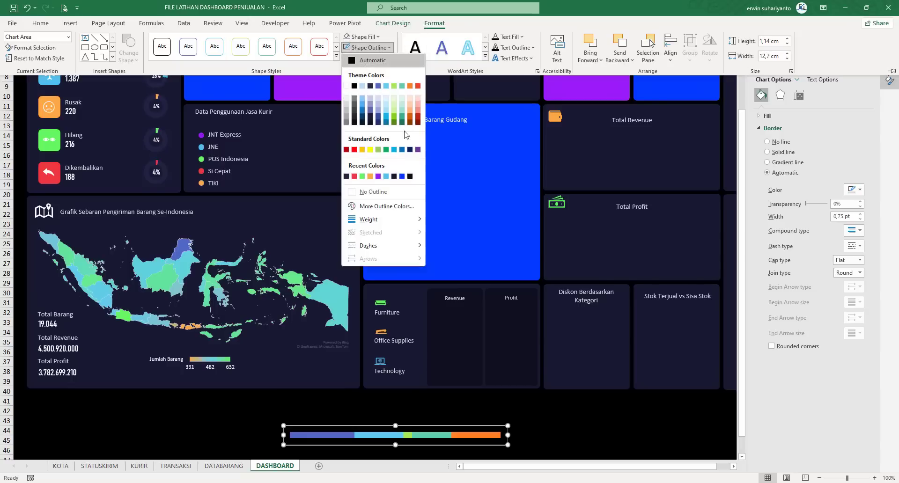
click(368, 192)
click(360, 440)
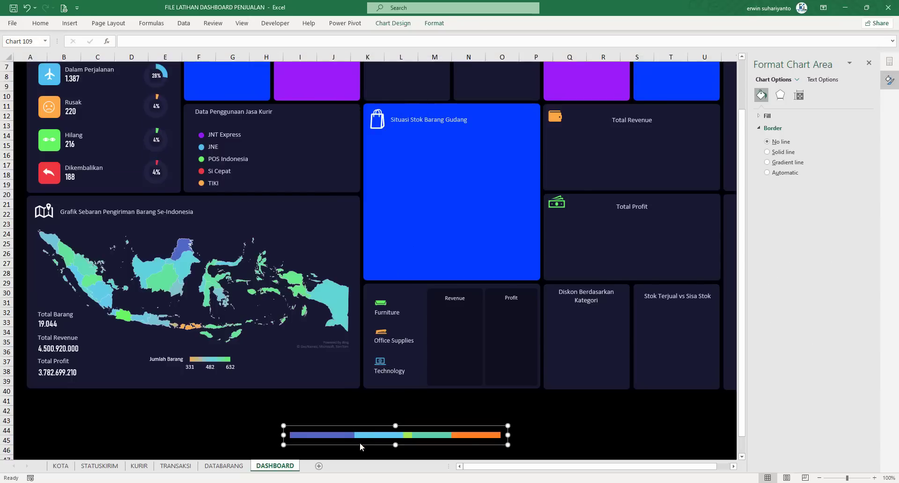
Place the bar chart under the Data Penggunaan Jasa Kurir title and narrow it to fit the panel's width.
drag(359, 418, 252, 90)
scroll(253, 114, up, 2)
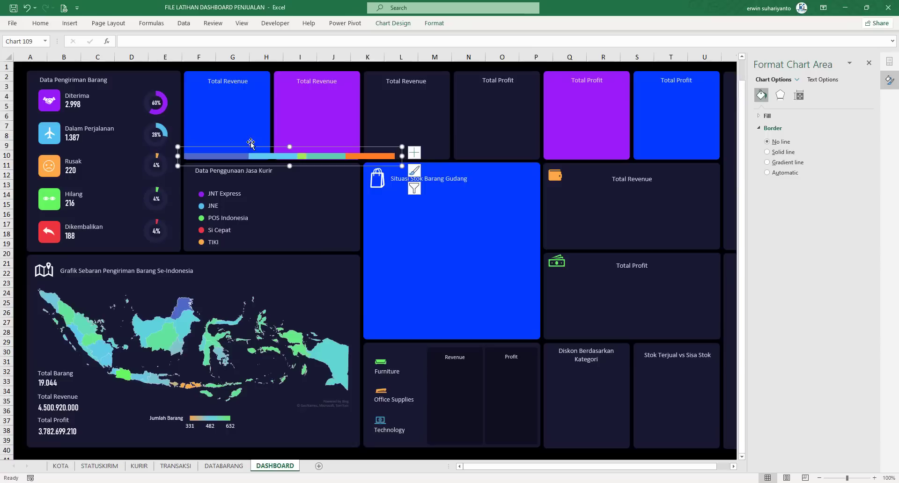
drag(262, 167, 265, 194)
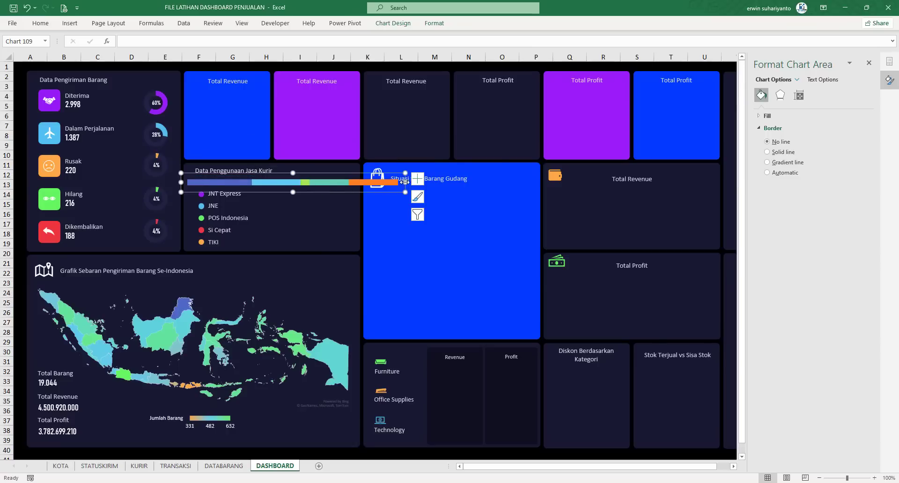
drag(405, 182, 360, 184)
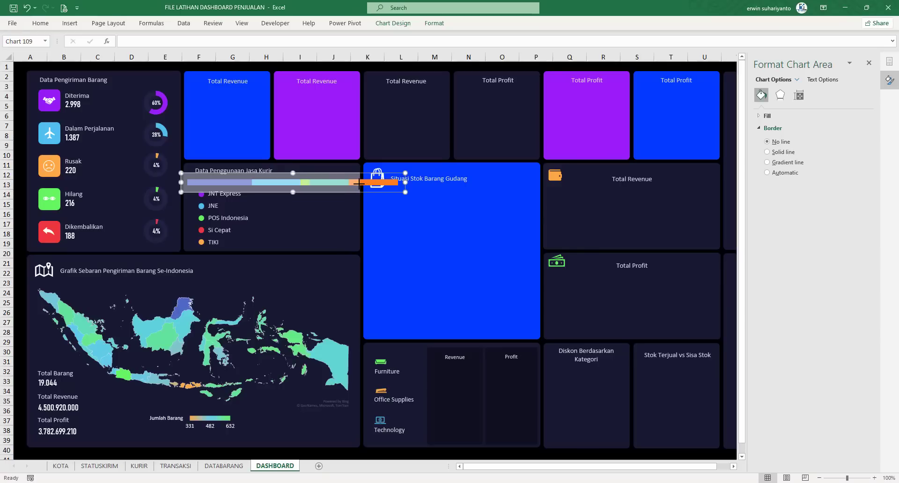
drag(359, 184, 360, 183)
click(399, 450)
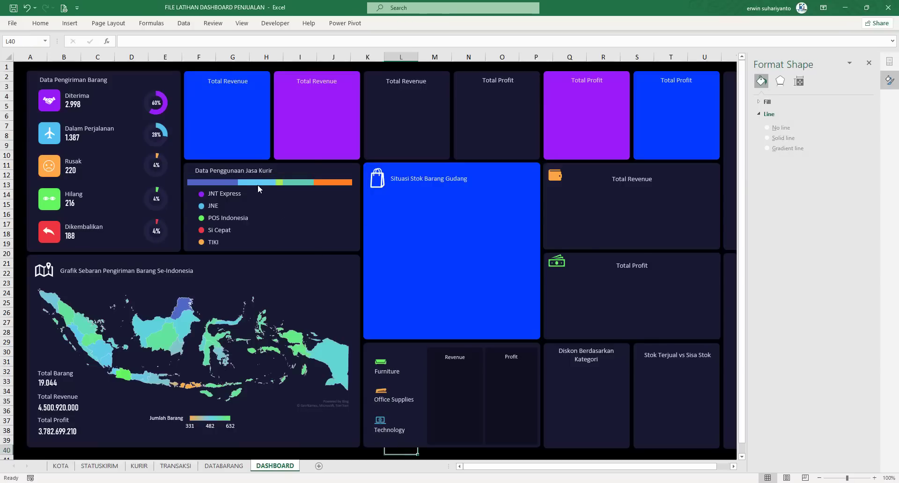
Check the bar colours in the SAMPLE FILE FINAL workbook and fill the J&T Express segment purple in the practice dashboard.
mouse_move(485, 482)
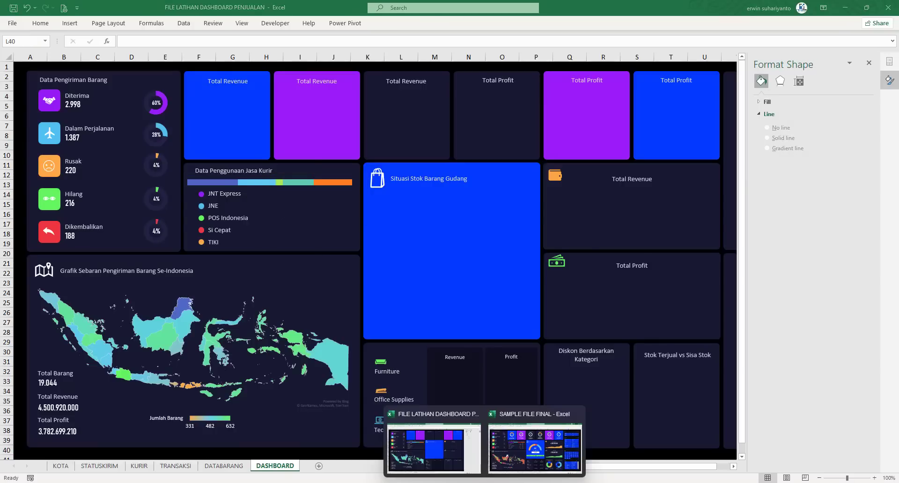
click(534, 447)
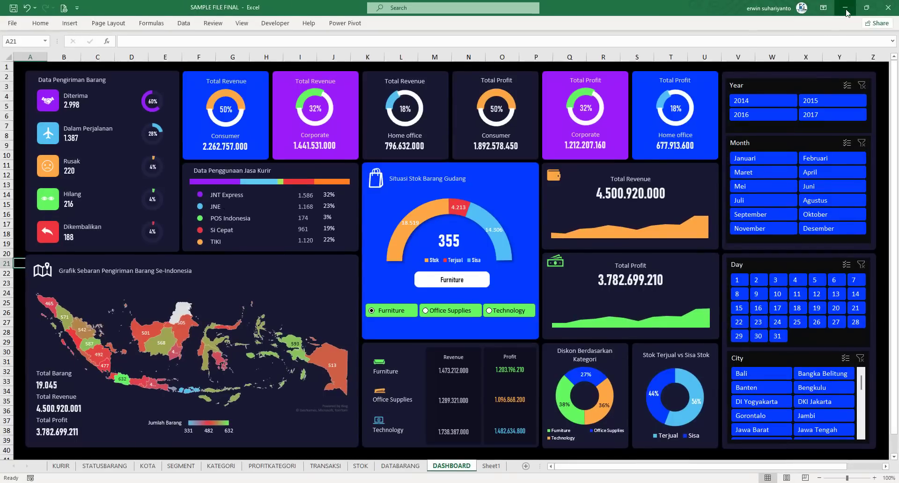
key(alt+Tab)
click(215, 184)
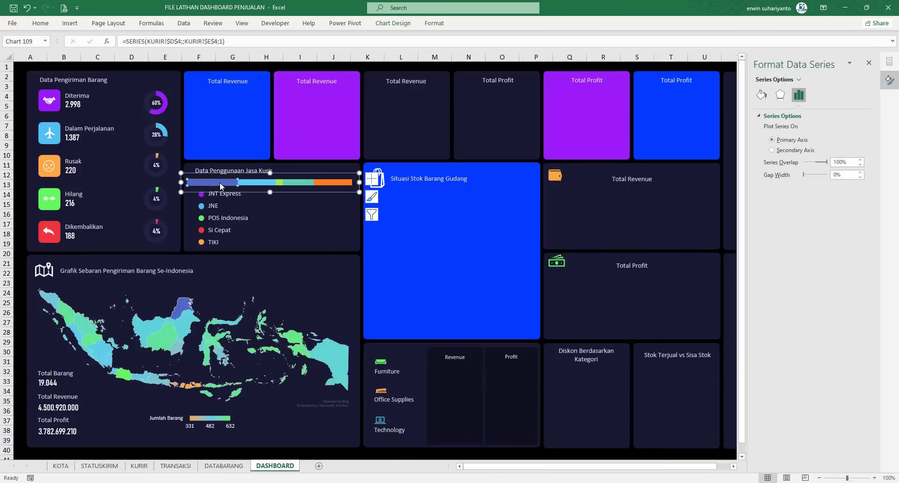
click(220, 182)
click(437, 28)
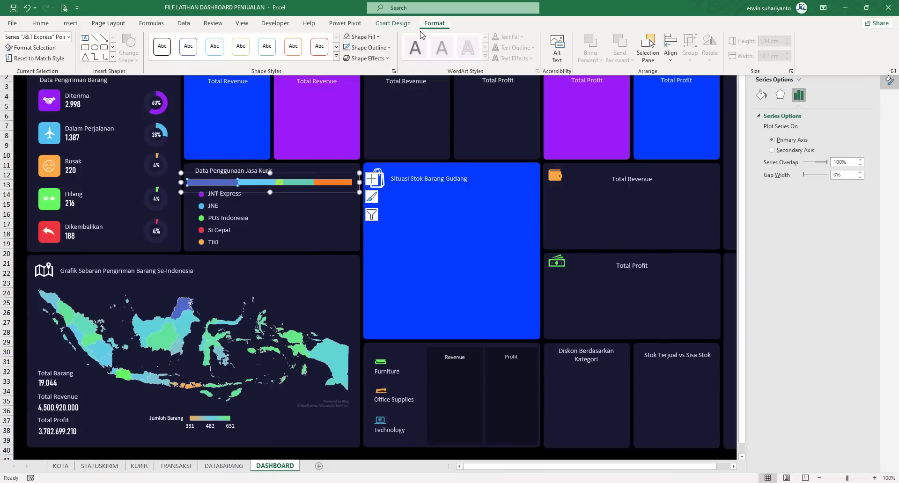
click(361, 36)
click(382, 158)
Fill the Si Cepat segment of the courier bar red.
click(307, 182)
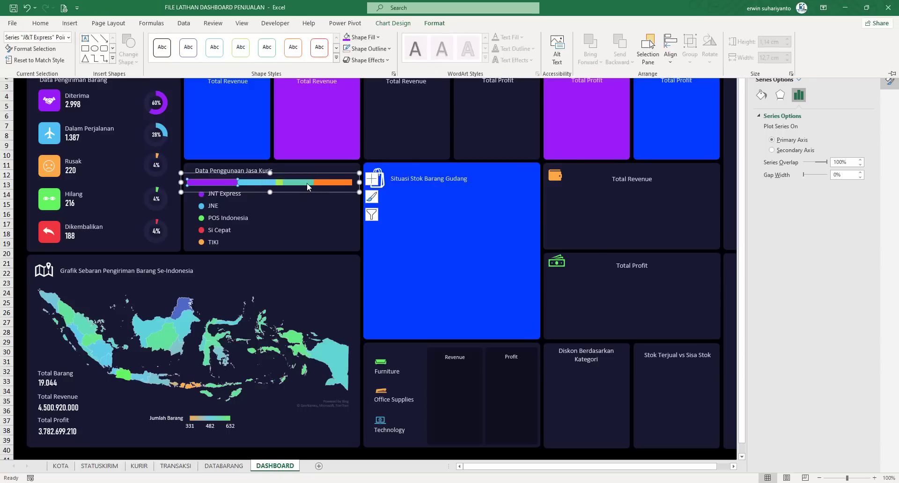
click(435, 24)
click(361, 37)
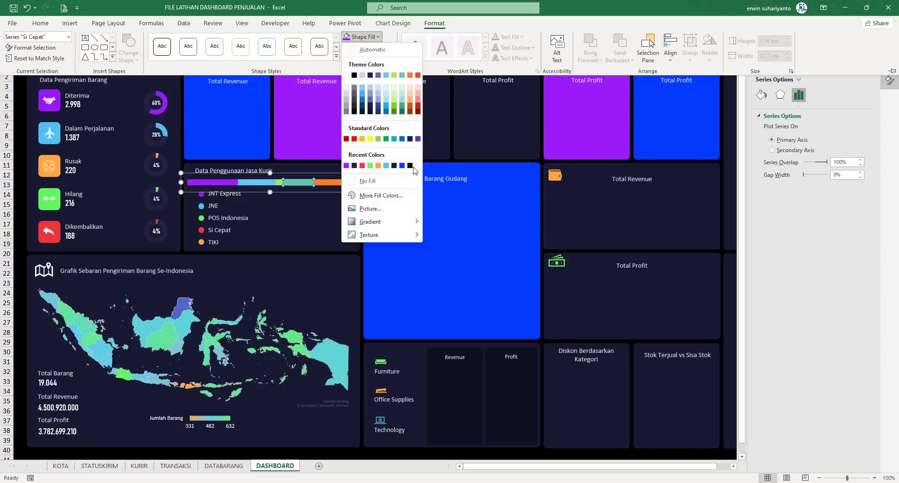
click(361, 165)
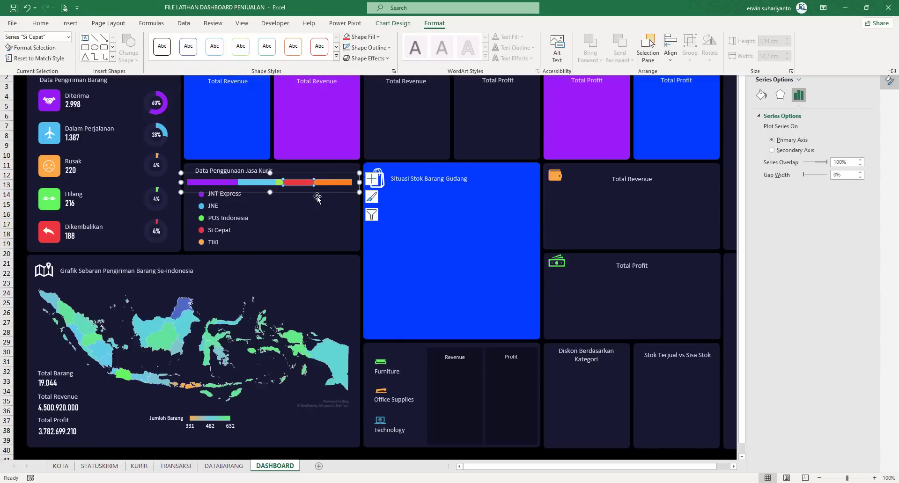
scroll(359, 346, down, 1)
click(356, 431)
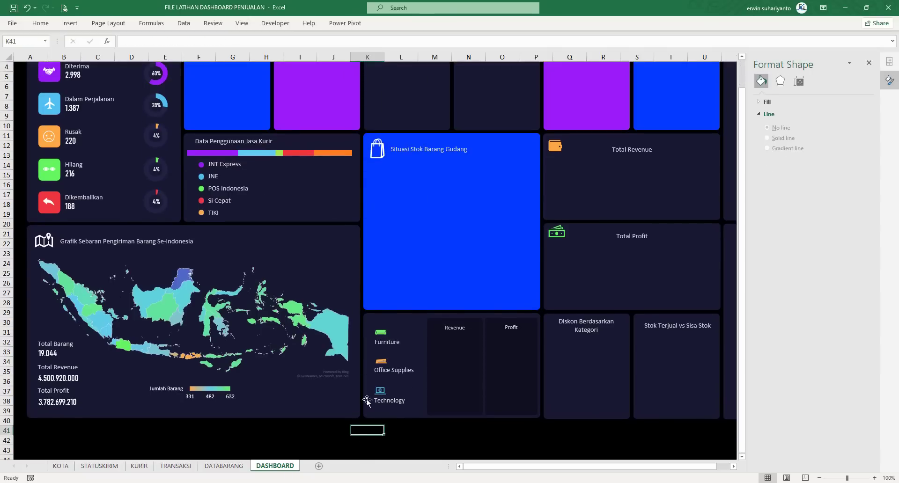
scroll(349, 281, up, 1)
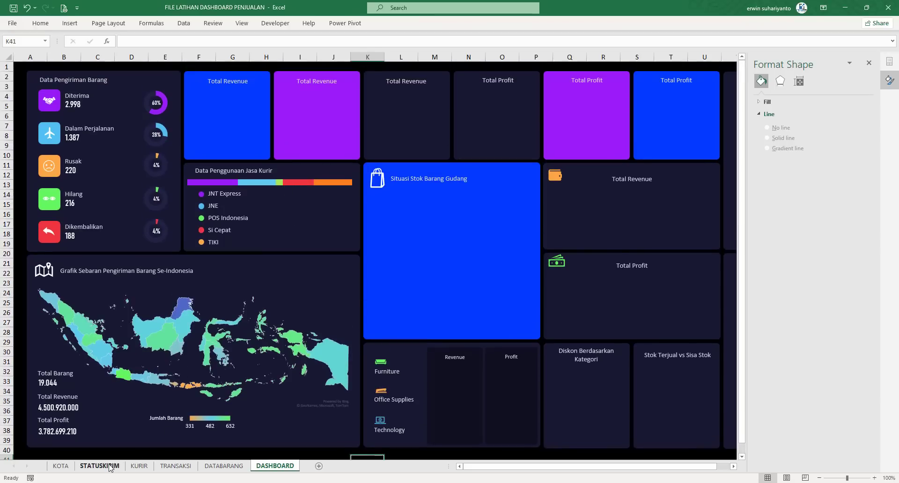
Check the courier data on the KURIR sheet and place a duplicate of the dashboard's Diterima label beside JNT Express.
click(138, 466)
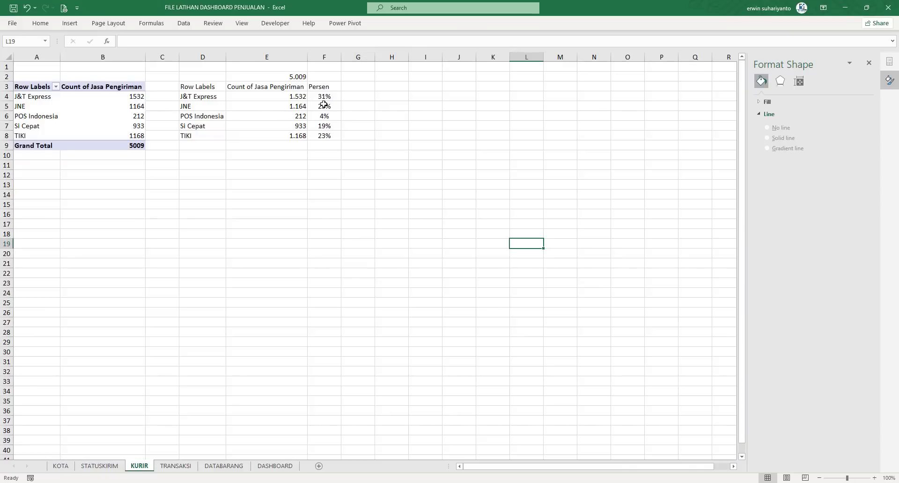
click(193, 114)
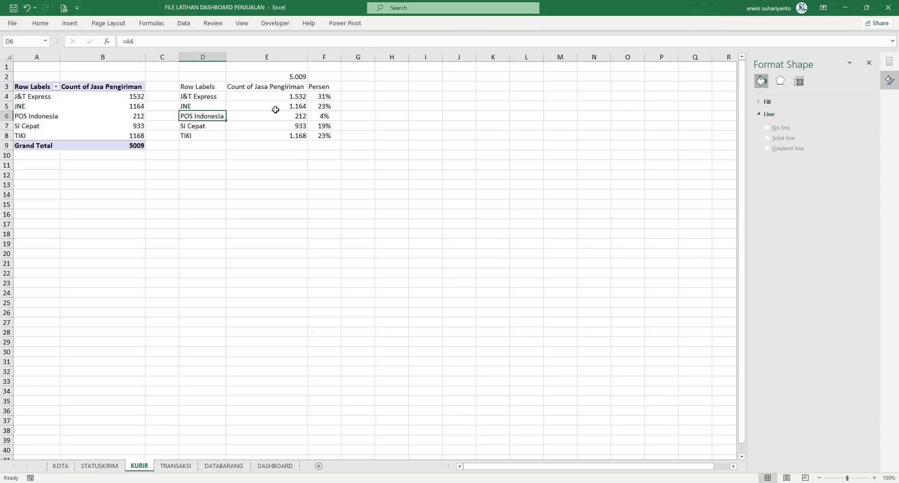
click(275, 466)
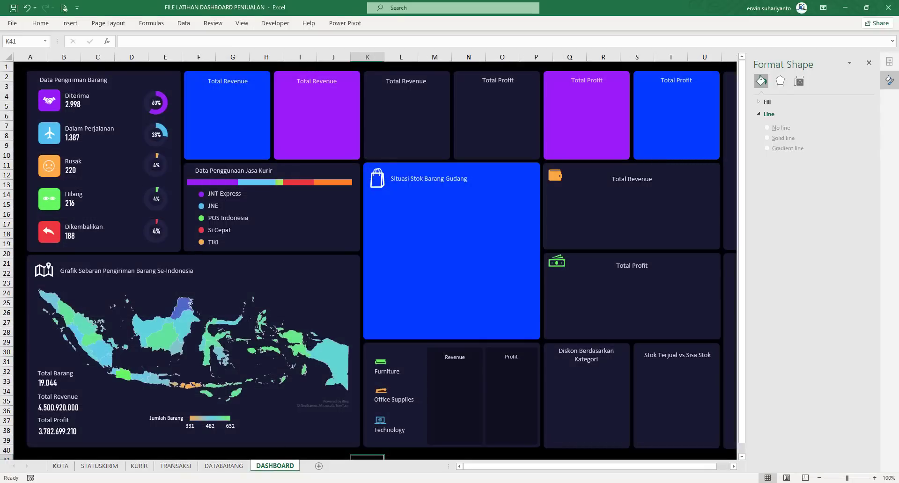
double_click(85, 101)
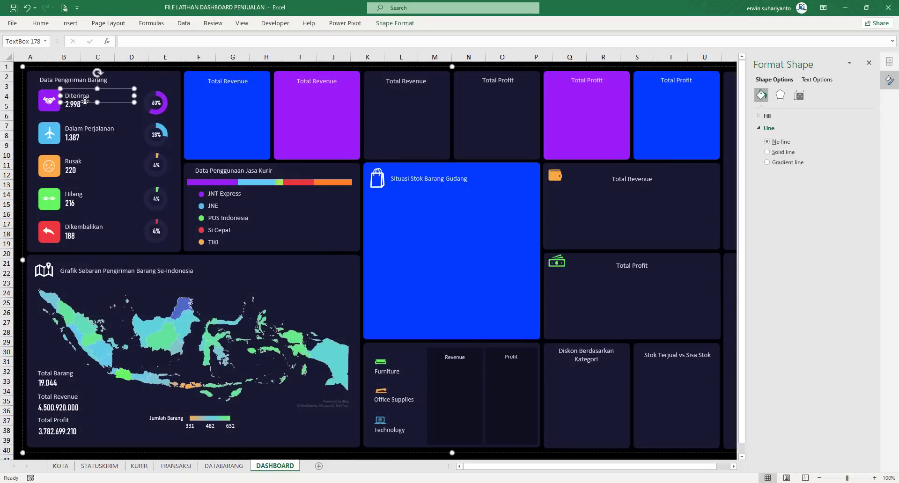
key(ctrl+d)
drag(114, 110, 312, 201)
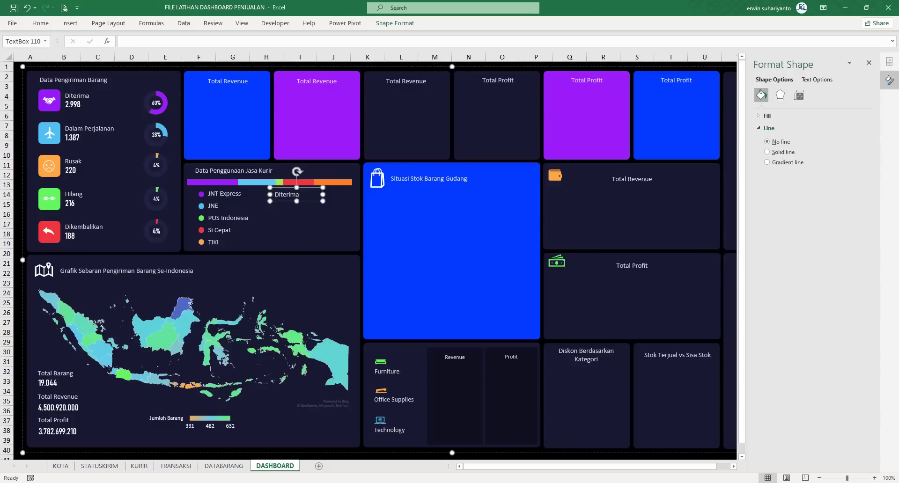
Nudge the courier bar chart slightly upward within its panel.
click(264, 185)
drag(256, 174, 260, 171)
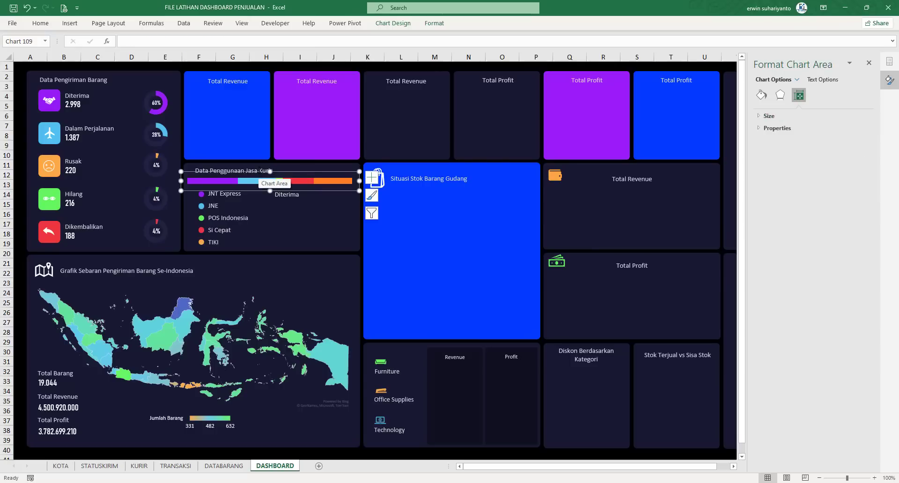
click(298, 64)
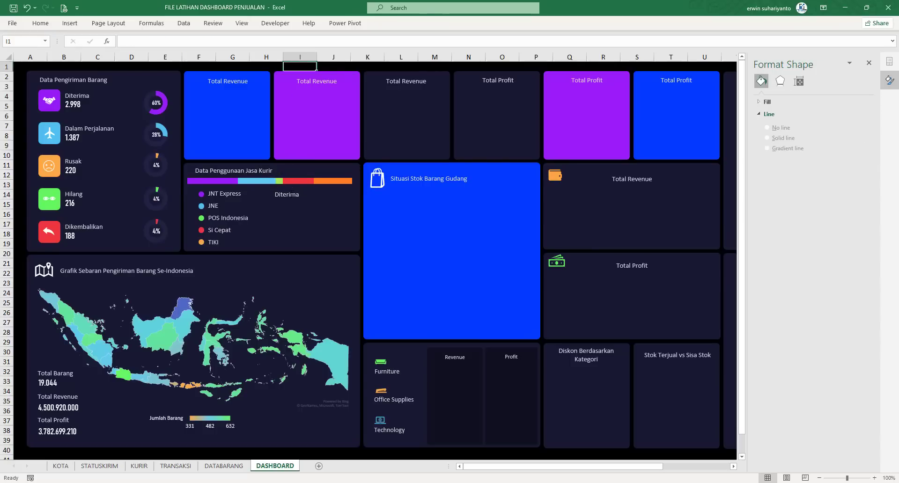
Adjust the copied Diterima text box beside JNT Express and link it to =KURIR!$E$4.
click(290, 194)
drag(286, 204, 317, 194)
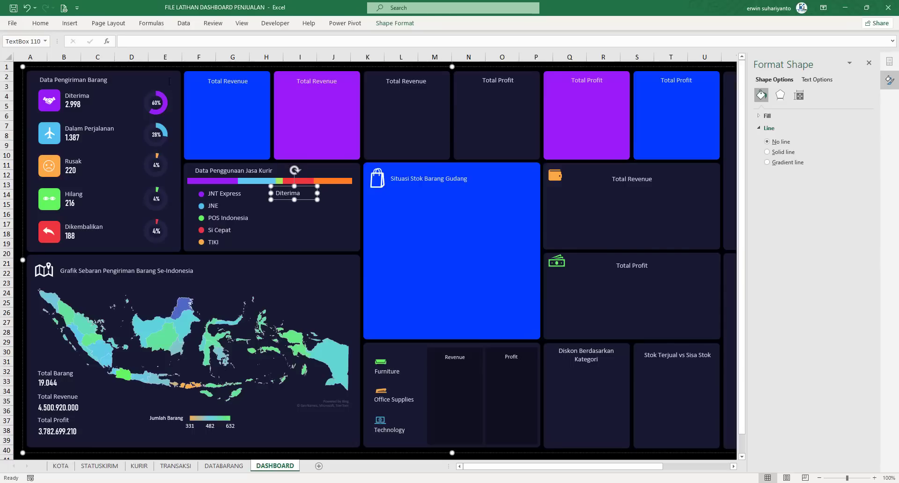
click(129, 41)
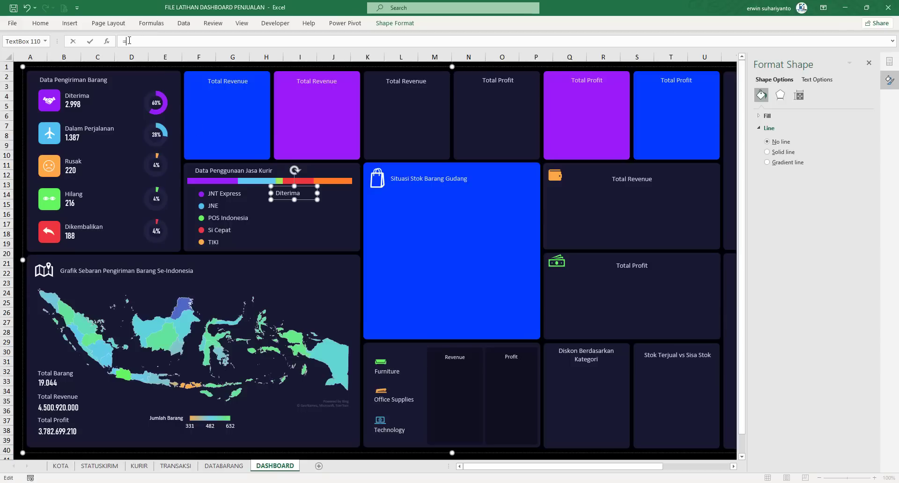
click(139, 466)
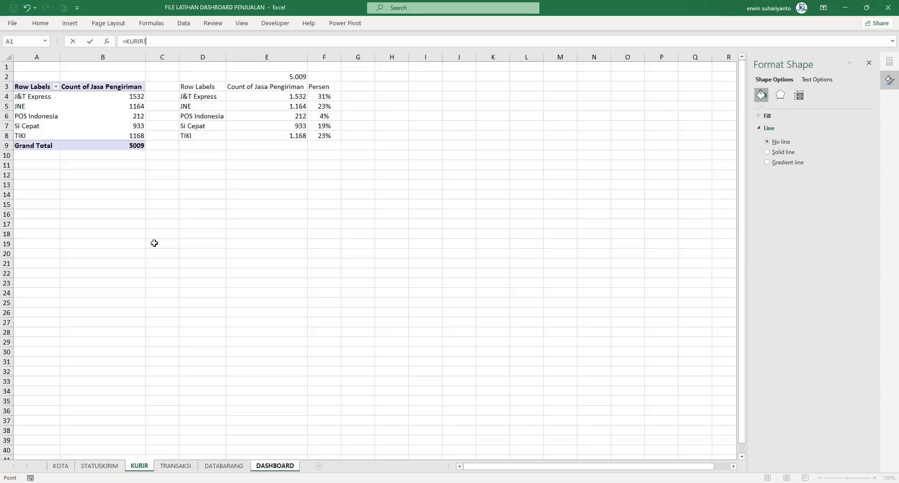
click(295, 97)
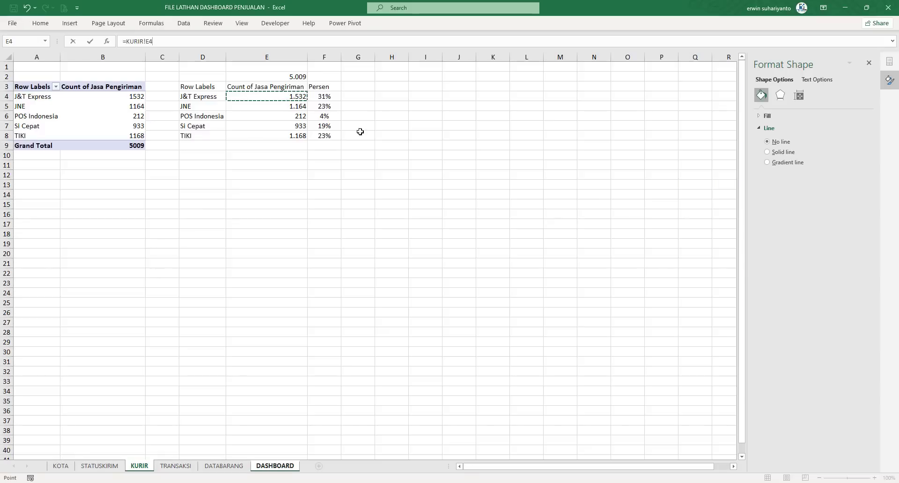
key(F4)
key(Return)
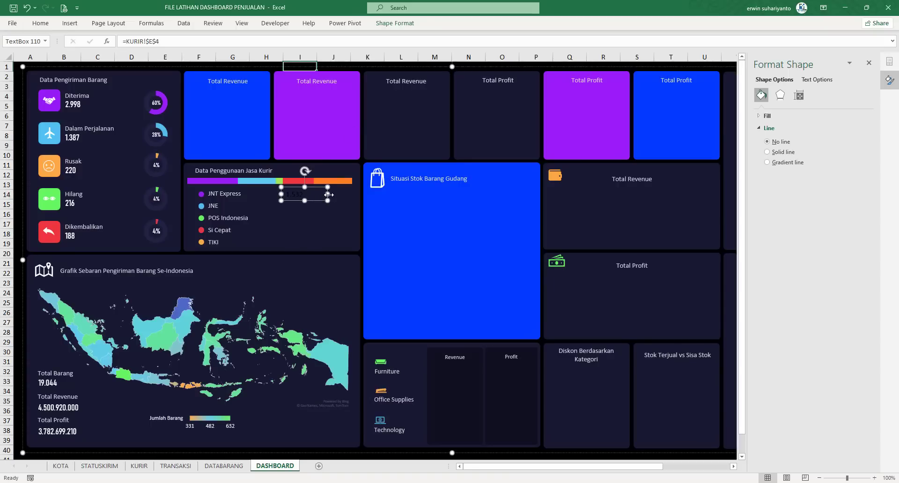
Narrow the linked JNT Express count box and format its text as white Calibri, size 12.
drag(329, 194, 319, 194)
click(40, 23)
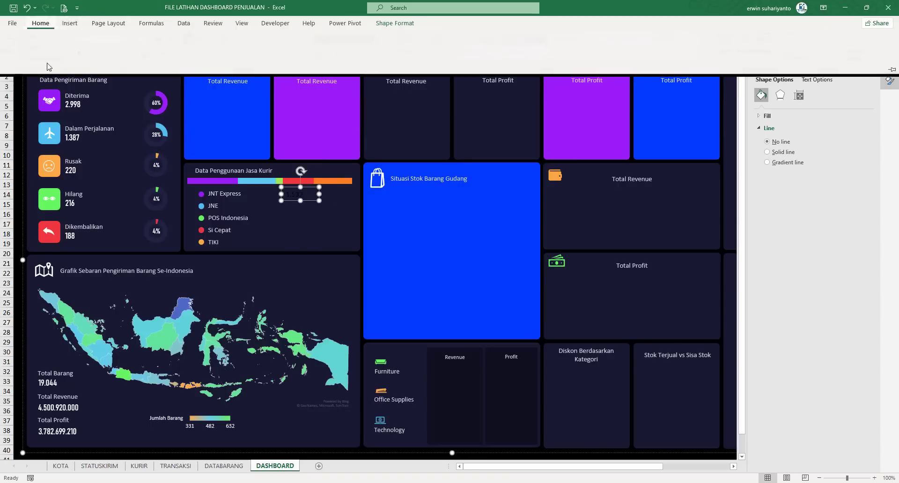
click(135, 40)
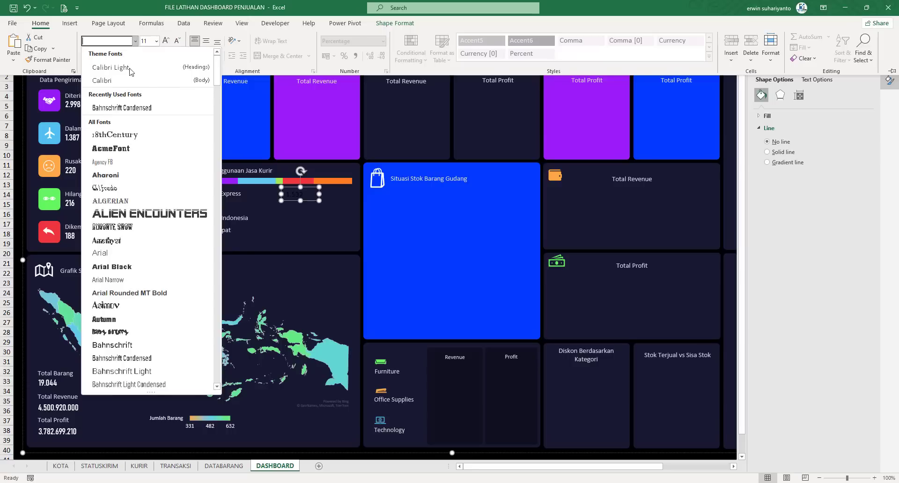
click(122, 108)
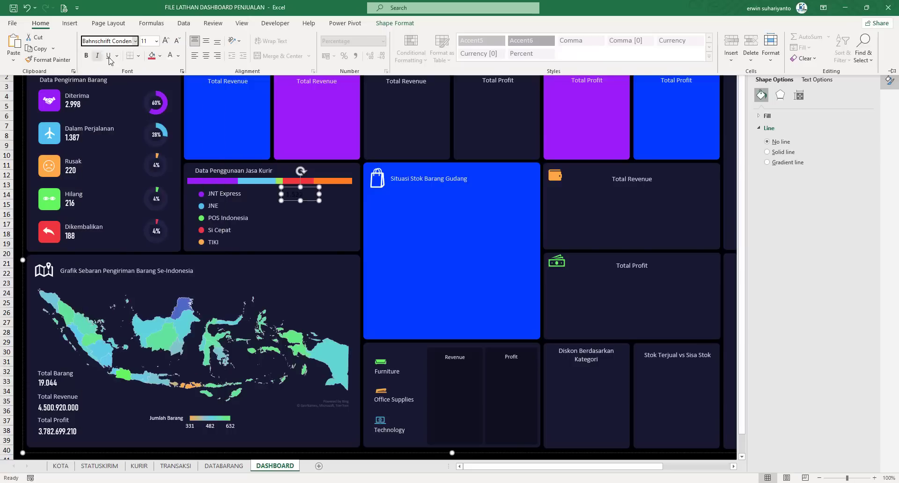
click(171, 58)
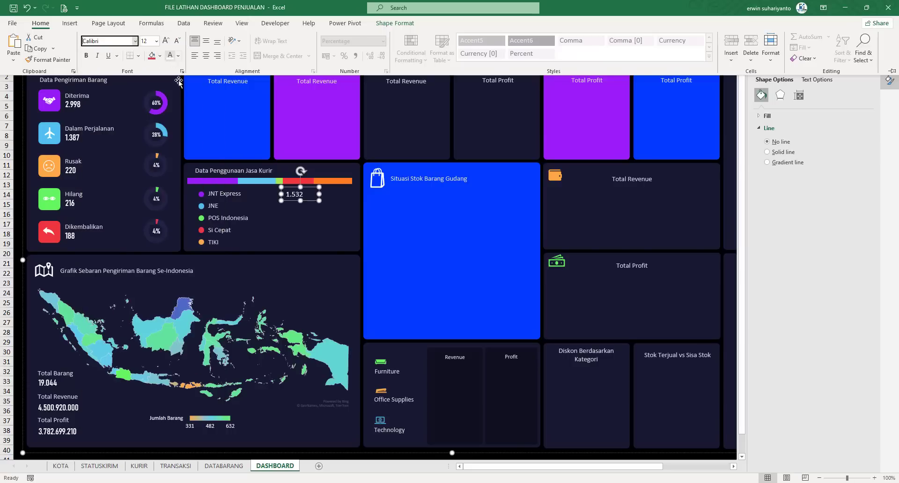
click(297, 182)
click(294, 199)
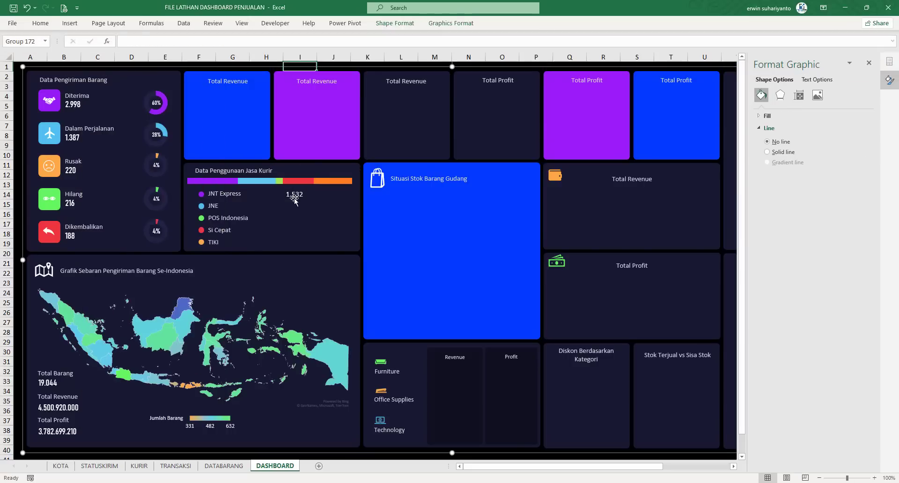
click(296, 189)
click(296, 195)
drag(301, 196, 301, 198)
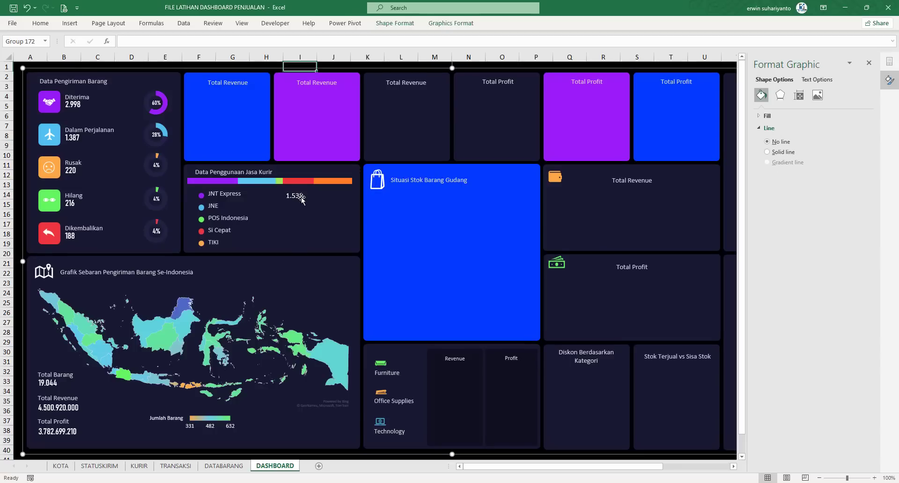
click(301, 197)
key(ctrl+z)
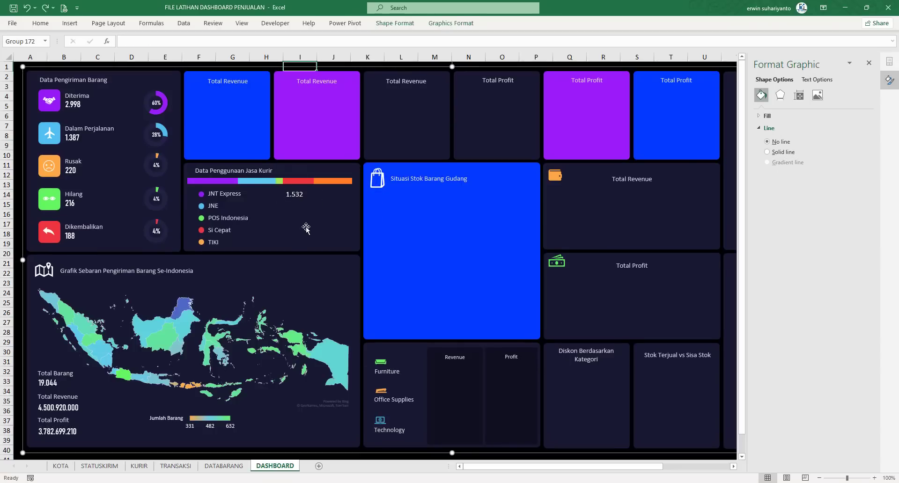
click(347, 64)
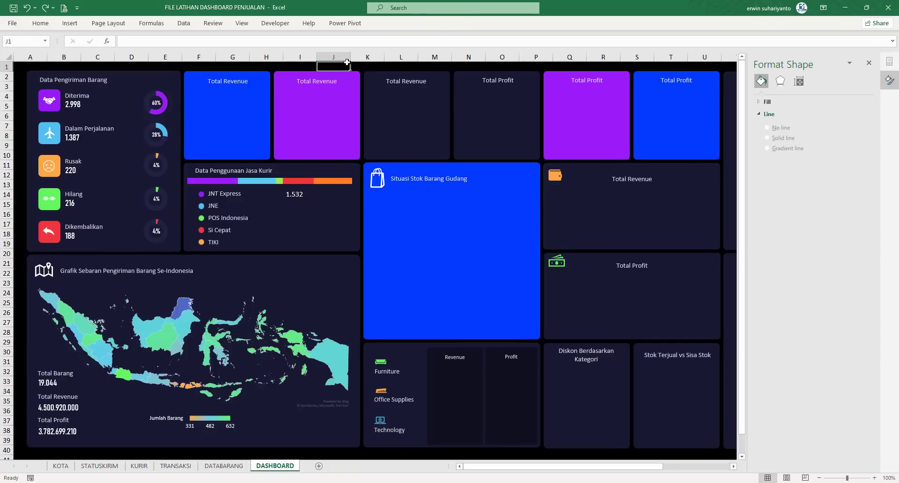
Set the font of the linked JNT Express count to Bahnschrift Condensed.
click(291, 199)
click(295, 196)
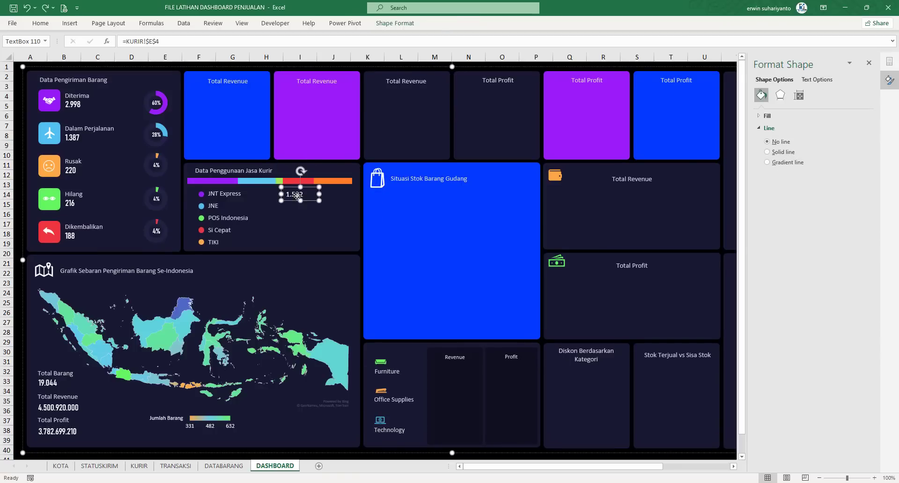
click(40, 23)
click(135, 41)
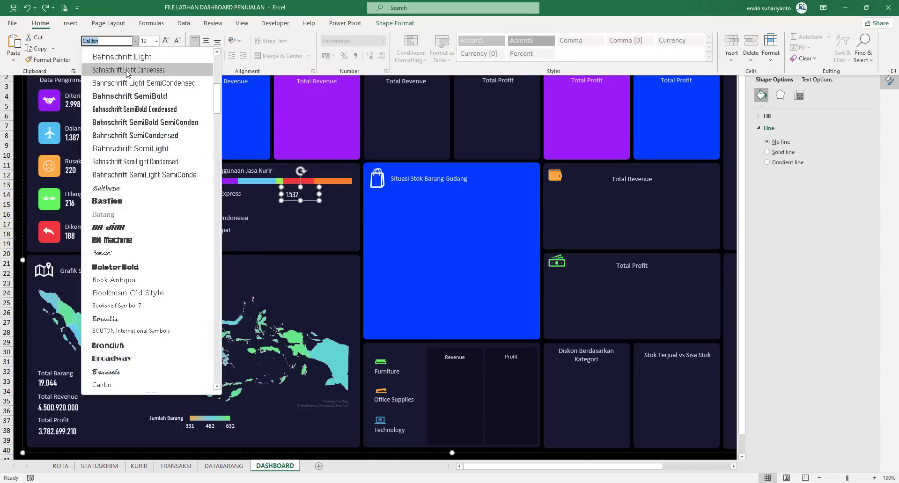
scroll(126, 94, up, 2)
click(126, 123)
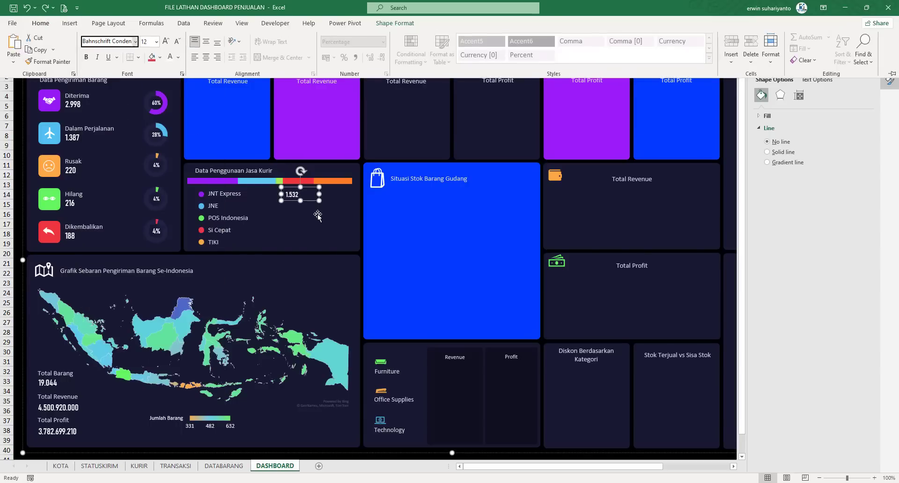
click(309, 75)
click(310, 62)
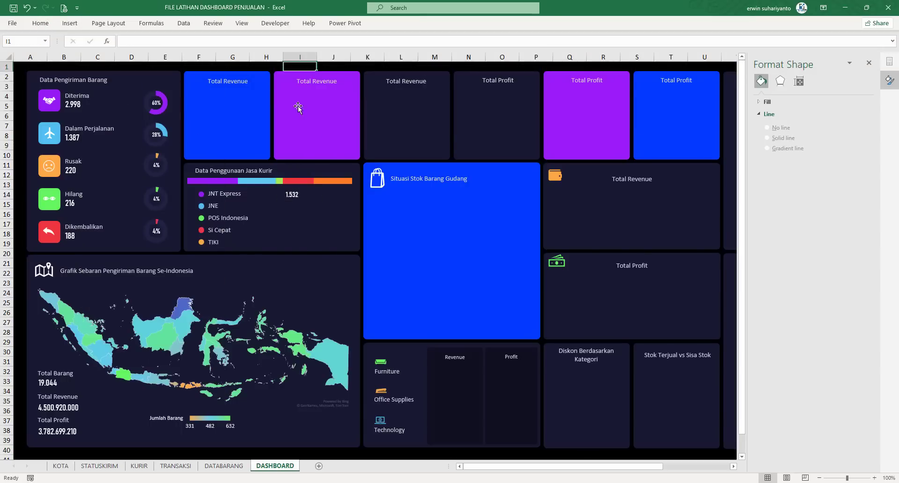
Duplicate the JNT Express count box to its right and link the copy to =KURIR!$F$4.
click(294, 193)
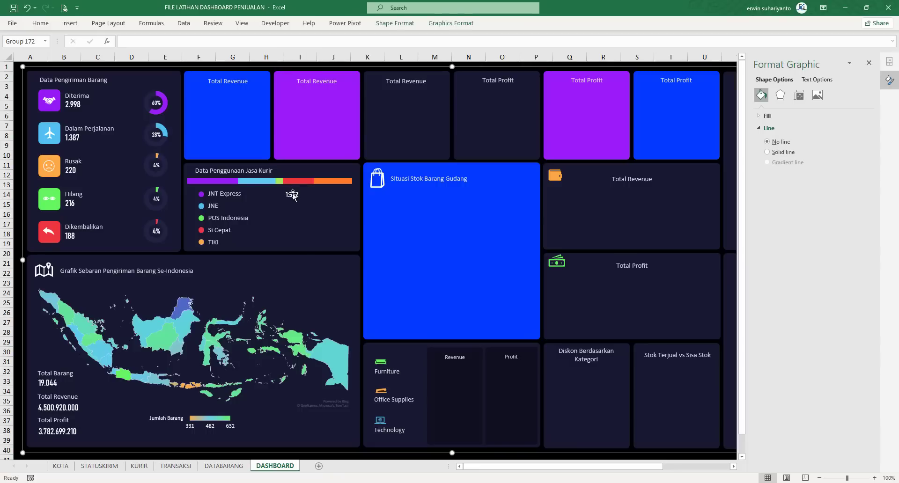
click(292, 195)
drag(290, 200, 352, 193)
drag(160, 41, 104, 45)
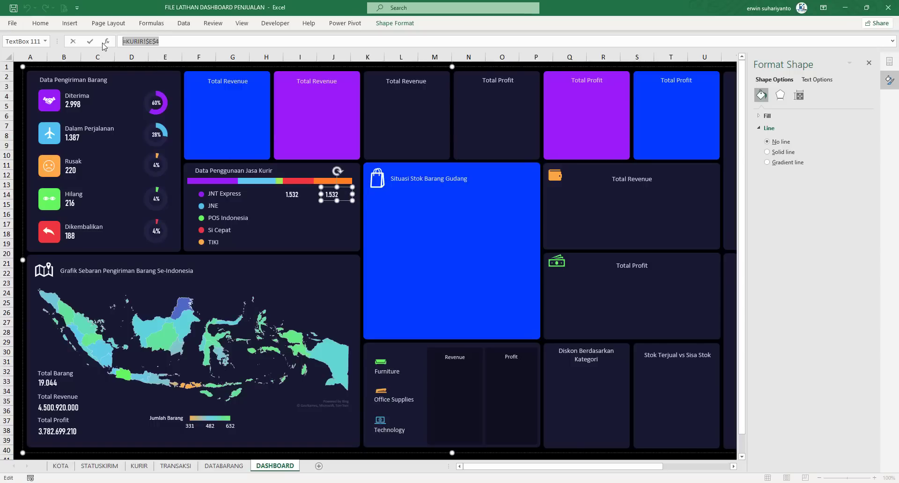
text(=)
click(140, 466)
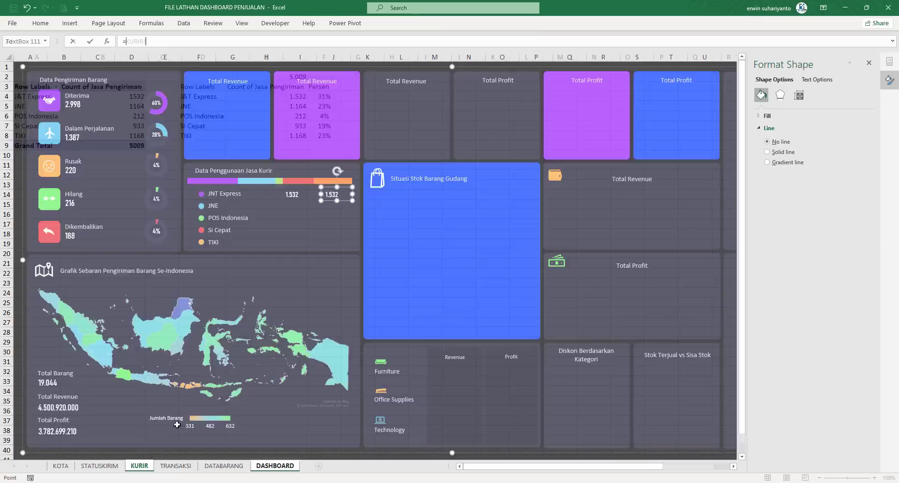
click(325, 97)
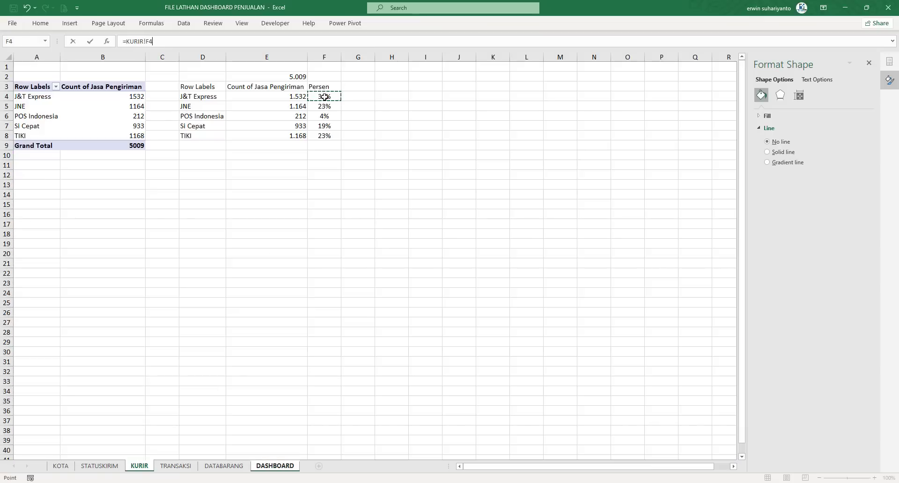
key(F4)
key(Return)
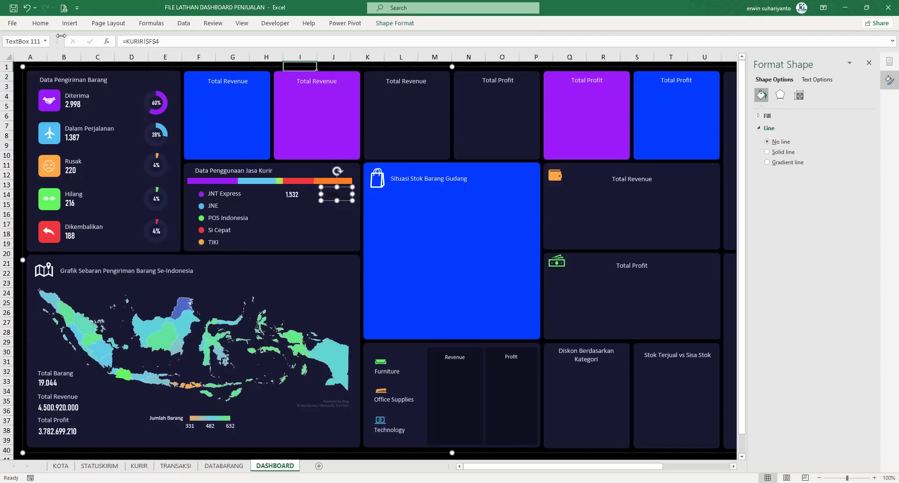
Set the font of the JNT Express percentage box to Bahnschrift Condensed.
click(40, 23)
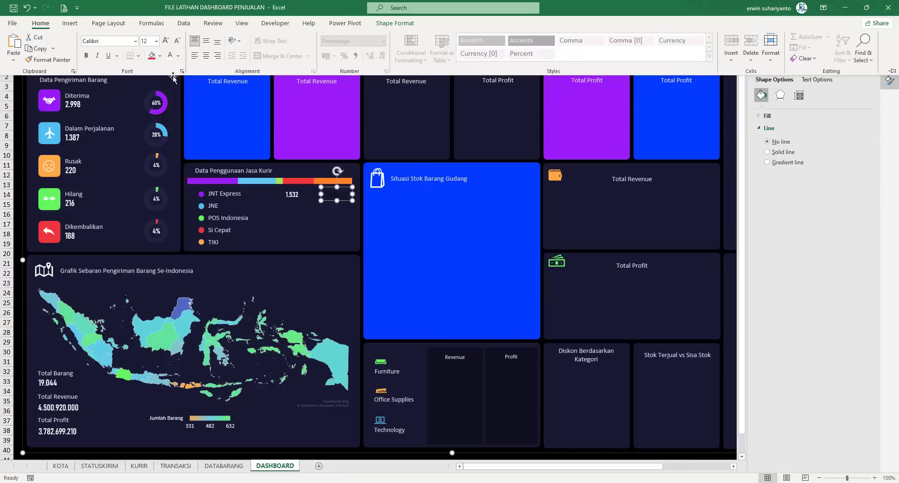
click(135, 41)
scroll(145, 122, up, 2)
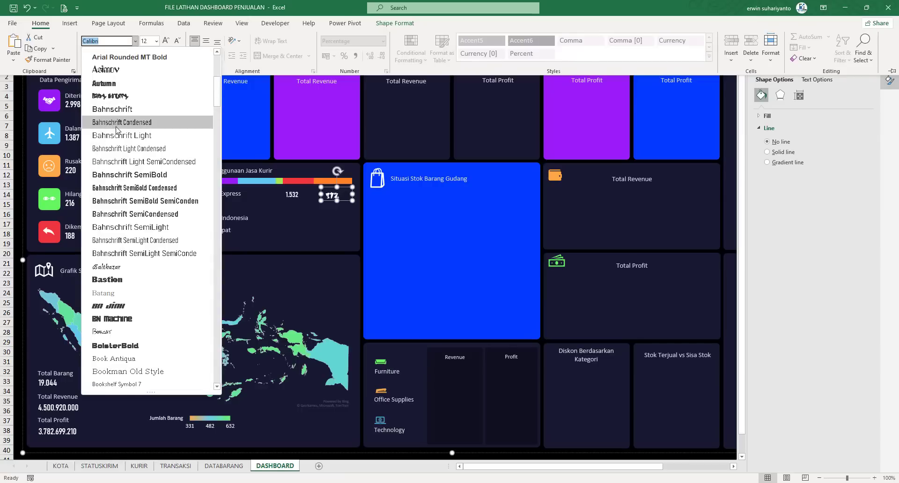
click(145, 128)
click(406, 100)
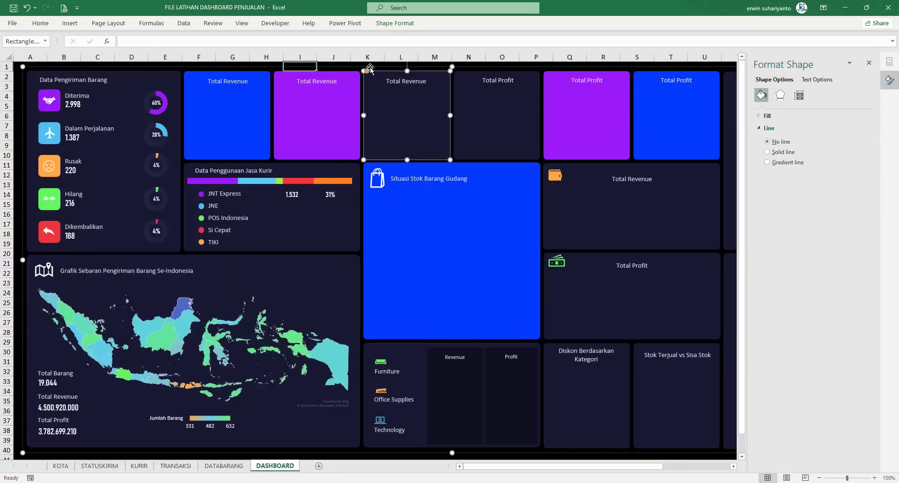
click(368, 66)
Check the courier panel's count and percentage styling in the SAMPLE FILE FINAL workbook, and return to the practice dashboard.
click(294, 199)
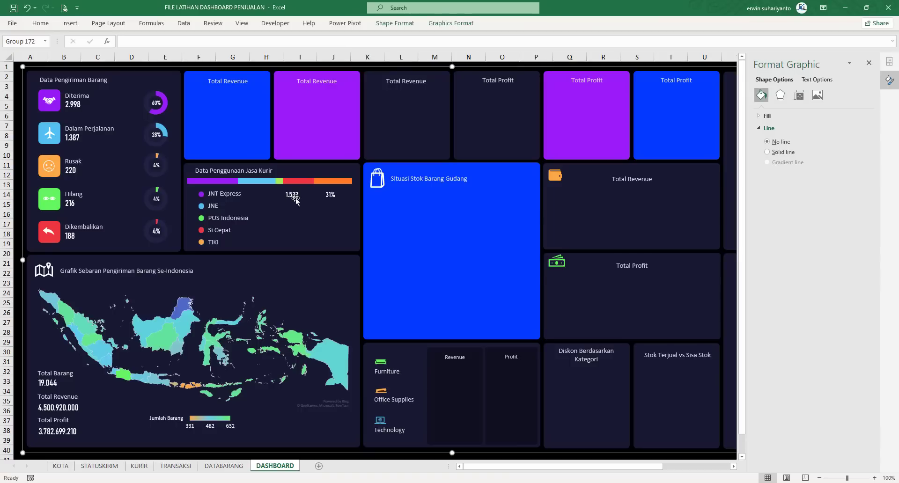
scroll(391, 363, down, 1)
click(368, 440)
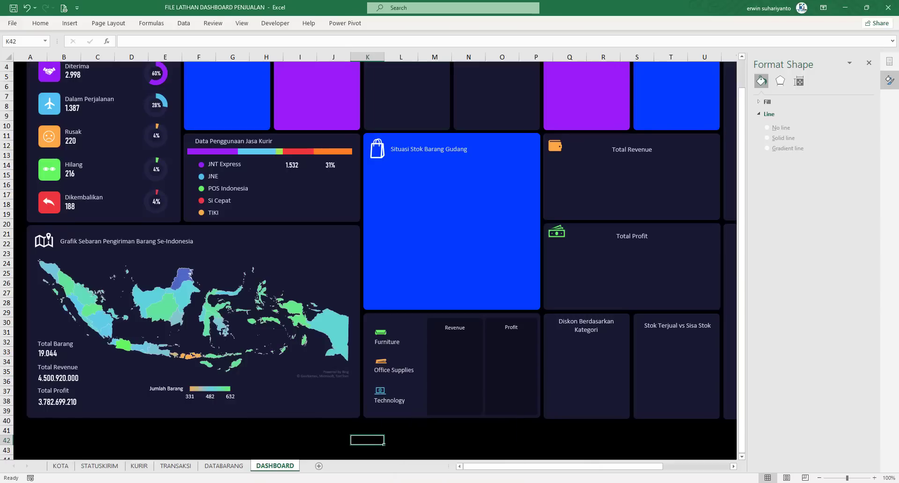
mouse_move(509, 478)
click(537, 449)
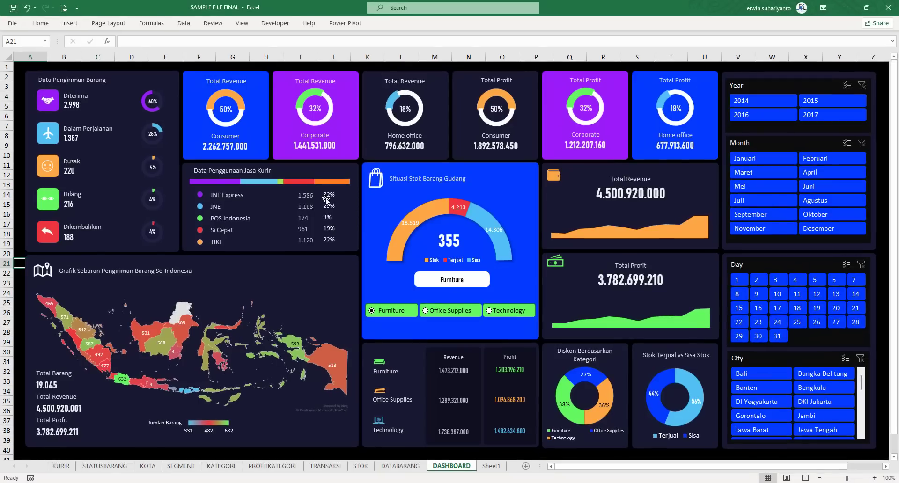
click(845, 7)
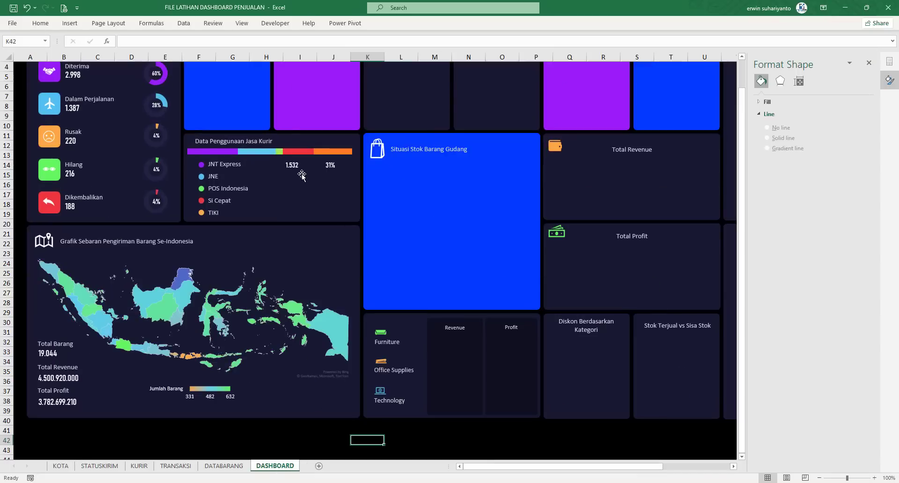
Set the text colour of the JNT Express count to a light grey theme shade.
click(293, 165)
click(293, 165)
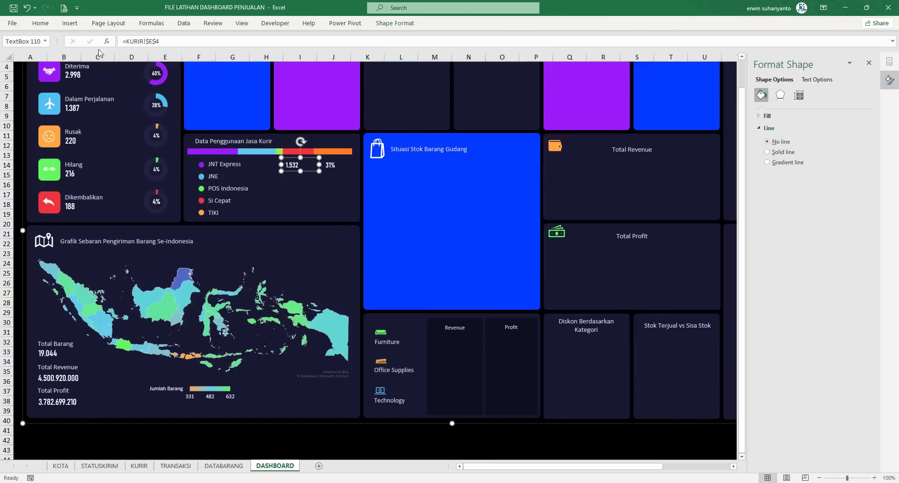
click(40, 23)
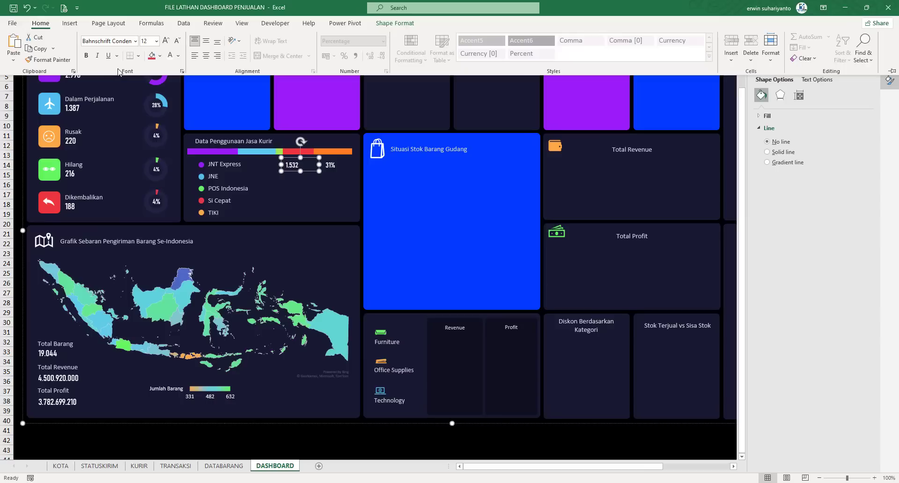
click(178, 56)
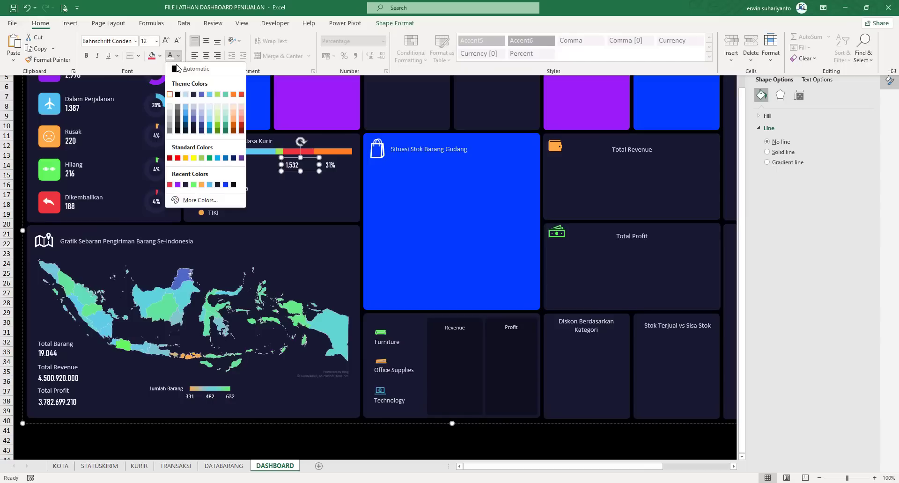
click(170, 113)
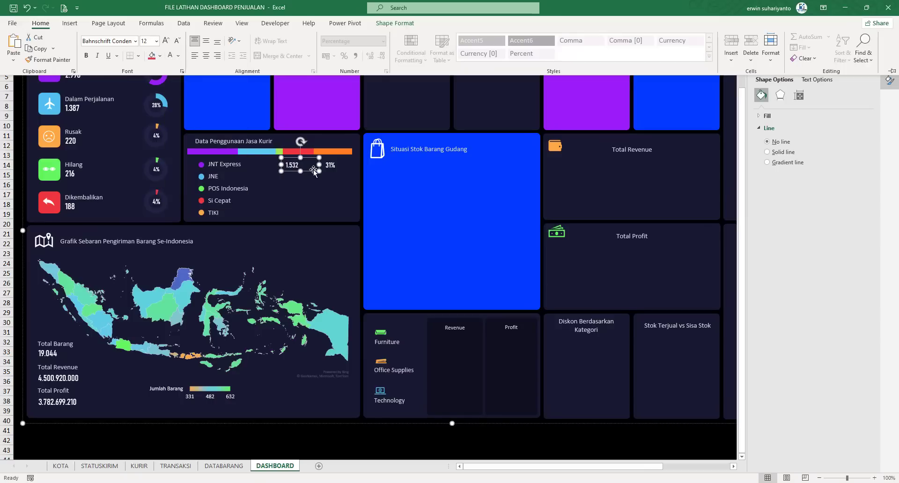
Duplicate the JNT Express count and percentage boxes together for the JNE, POS Indonesia, Si Cepat and TIKI rows.
shift+click(330, 166)
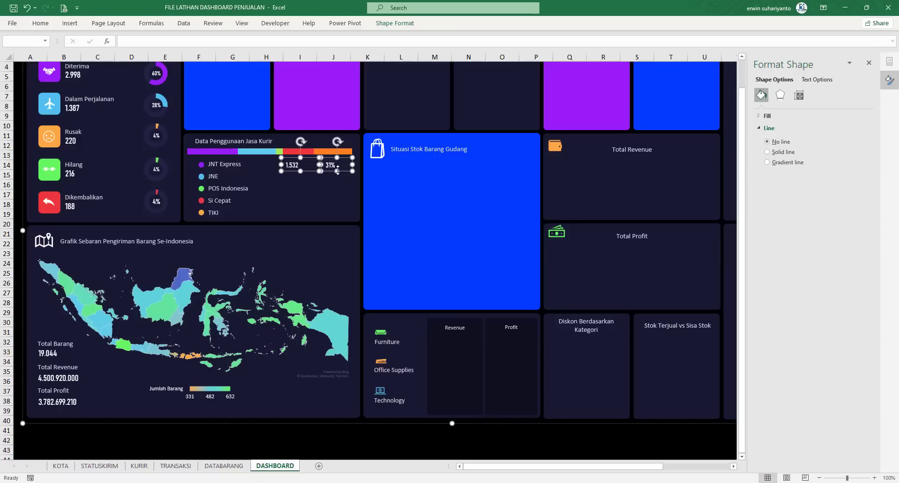
drag(338, 169, 333, 182)
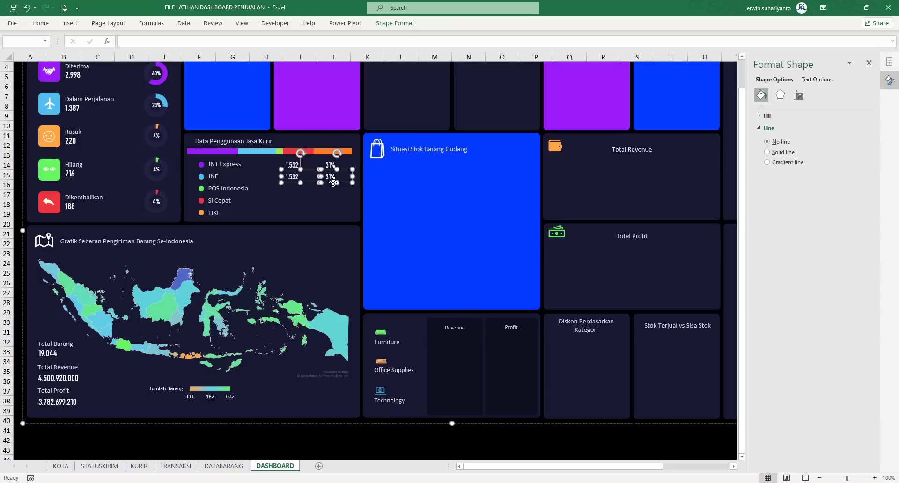
key(F4)
key(F4)
key(F4)
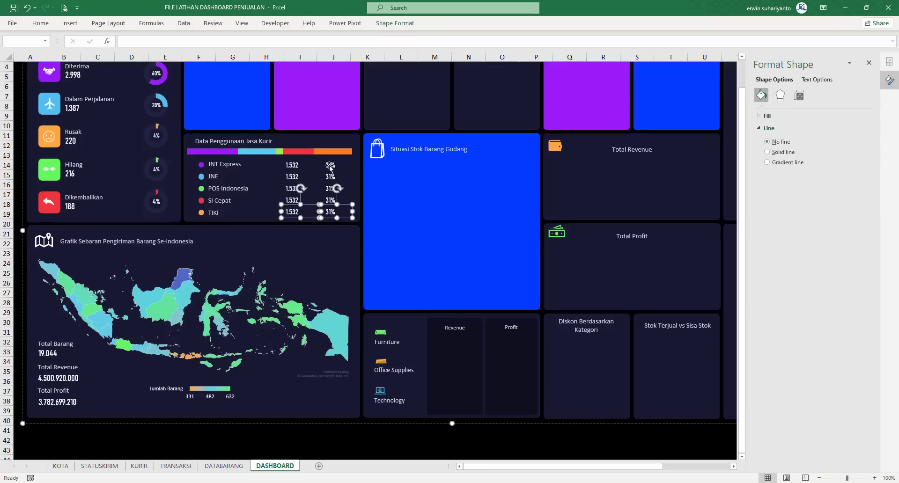
Select the percentage boxes of all five couriers and open the alignment options for them.
click(330, 165)
shift+click(331, 177)
shift+click(332, 189)
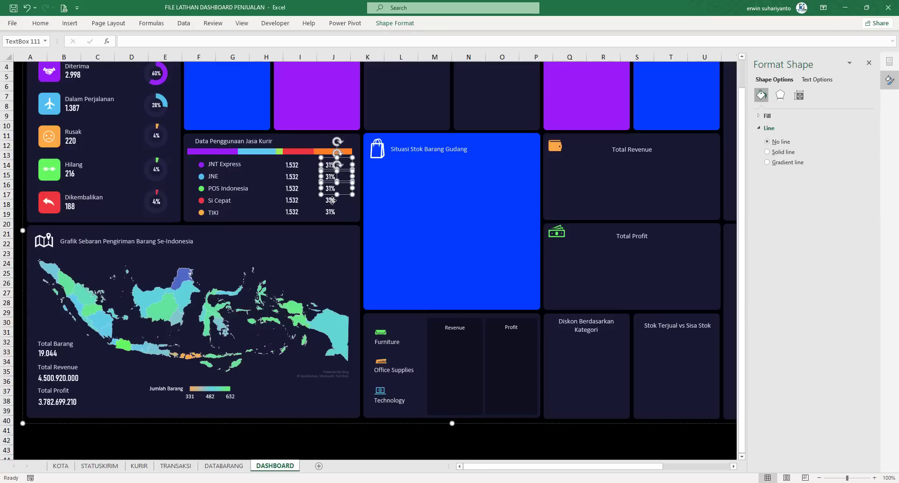
shift+click(331, 201)
shift+click(331, 213)
click(394, 23)
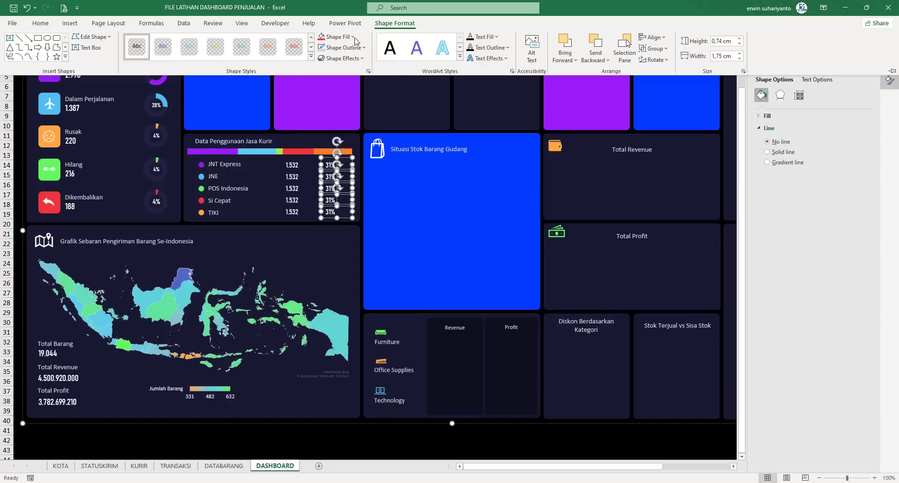
click(354, 37)
click(658, 29)
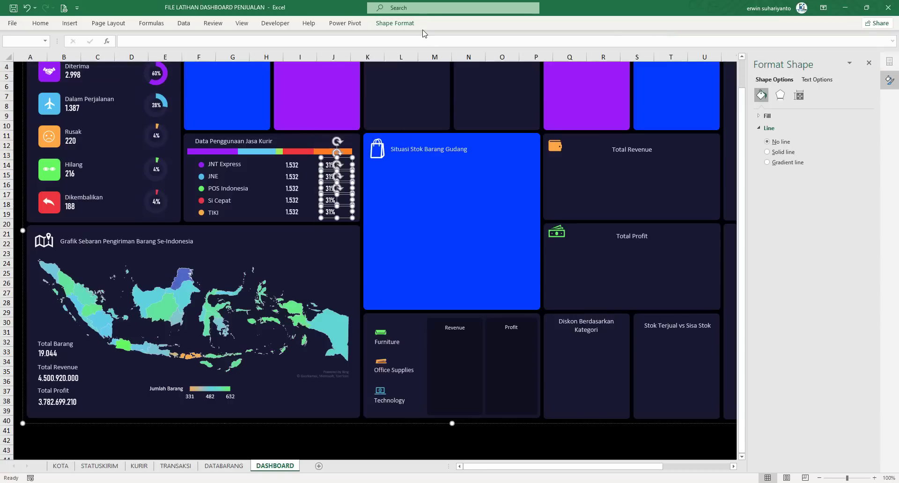
click(395, 22)
click(651, 37)
click(654, 48)
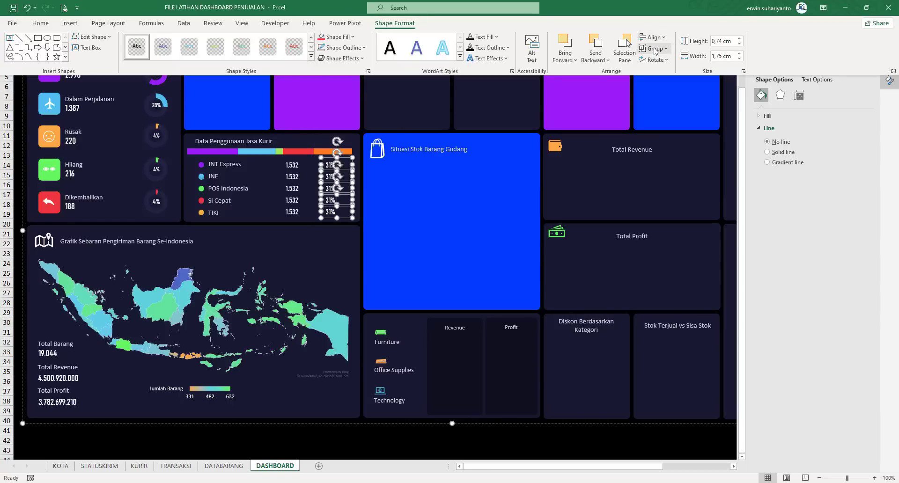
click(651, 37)
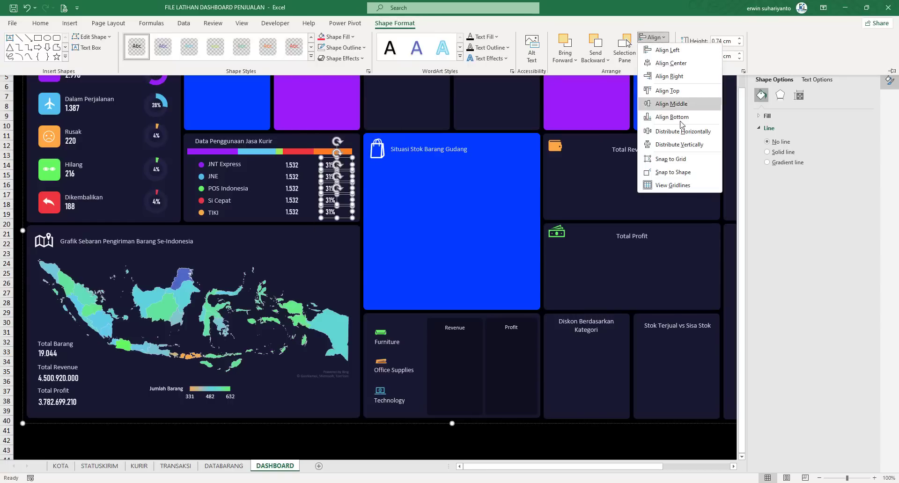
Distribute the courier percentage boxes vertically, and centre-align and vertically distribute the five courier count boxes.
click(667, 145)
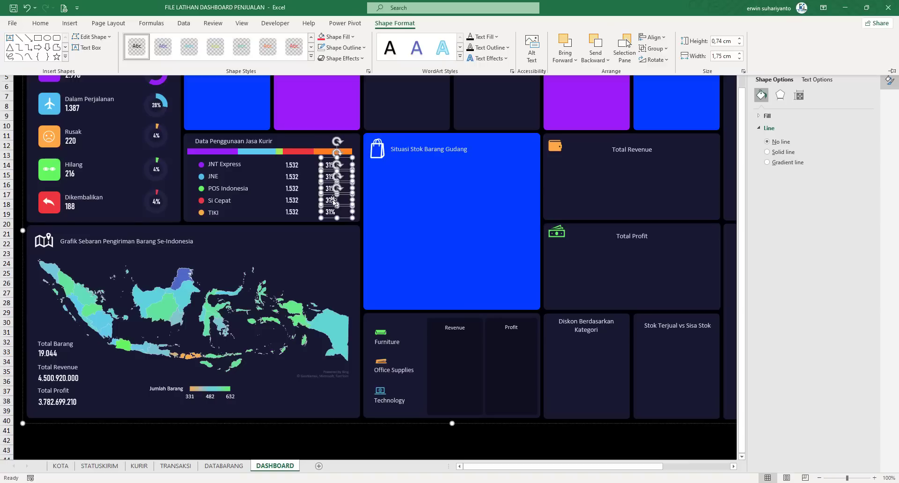
click(296, 165)
shift+click(291, 177)
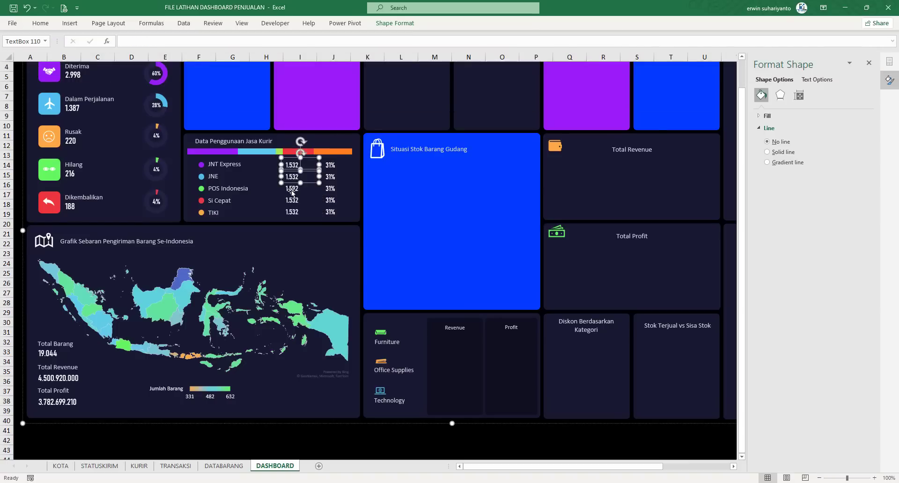
shift+click(291, 188)
shift+click(292, 199)
shift+click(292, 212)
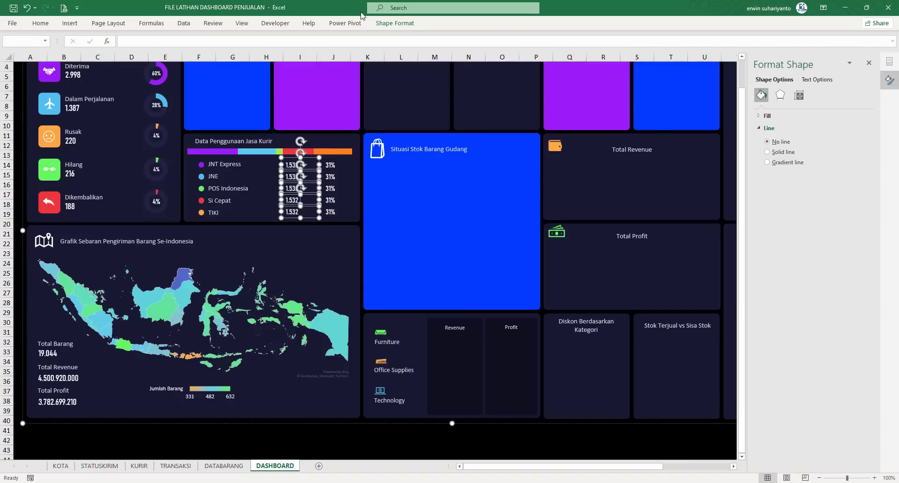
click(394, 22)
click(652, 37)
click(654, 62)
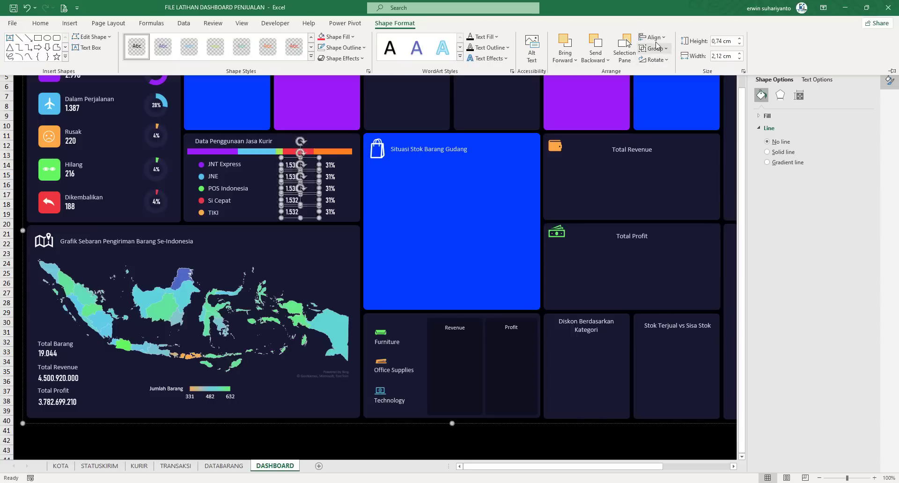
click(652, 37)
click(679, 144)
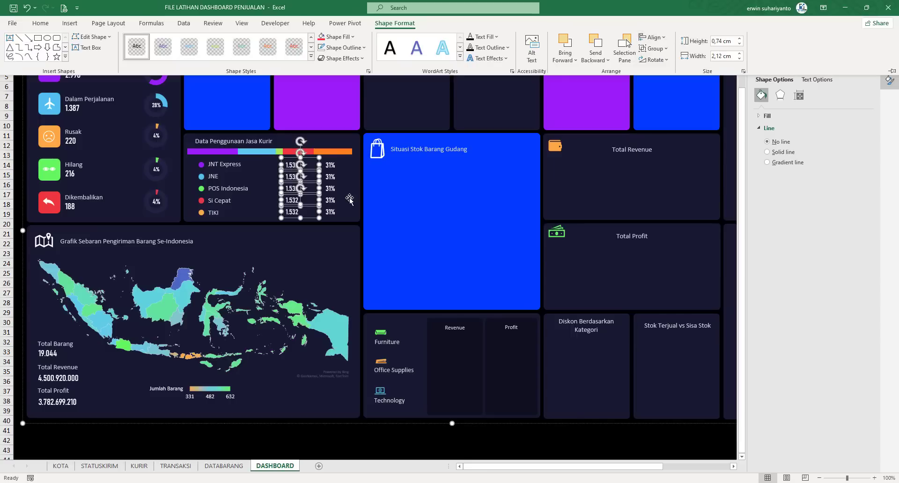
key(ctrl+F1)
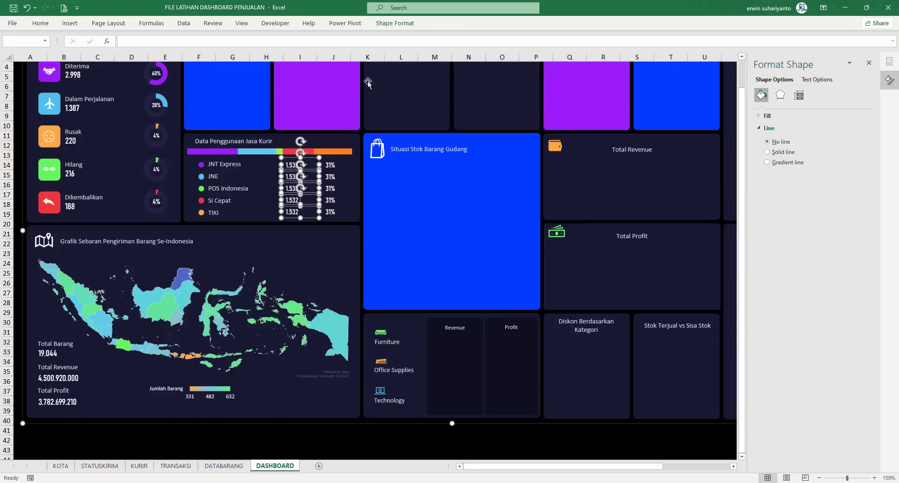
Link the JNE count box to cell E5 on the KURIR sheet.
scroll(371, 106, up, 1)
click(353, 68)
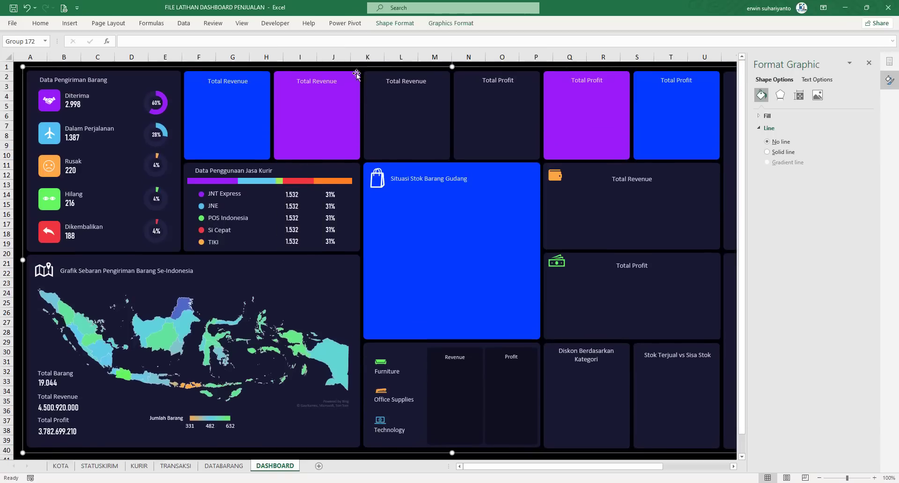
click(293, 210)
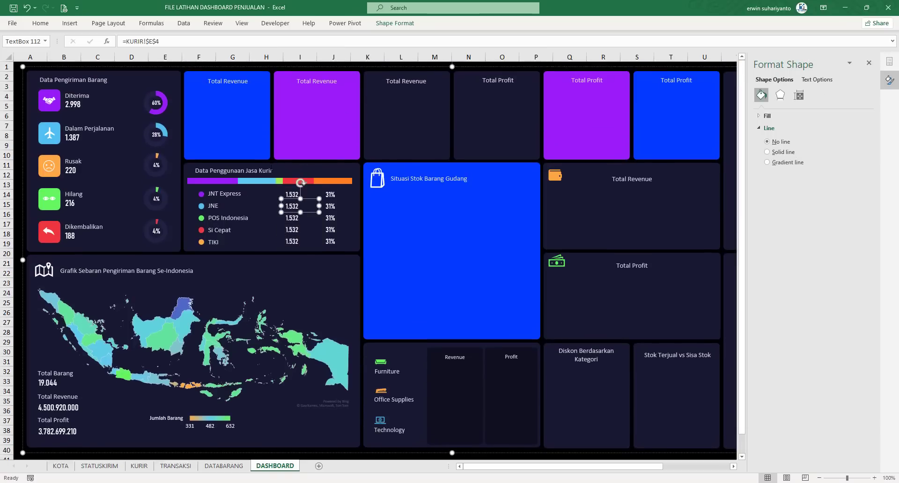
triple_click(150, 41)
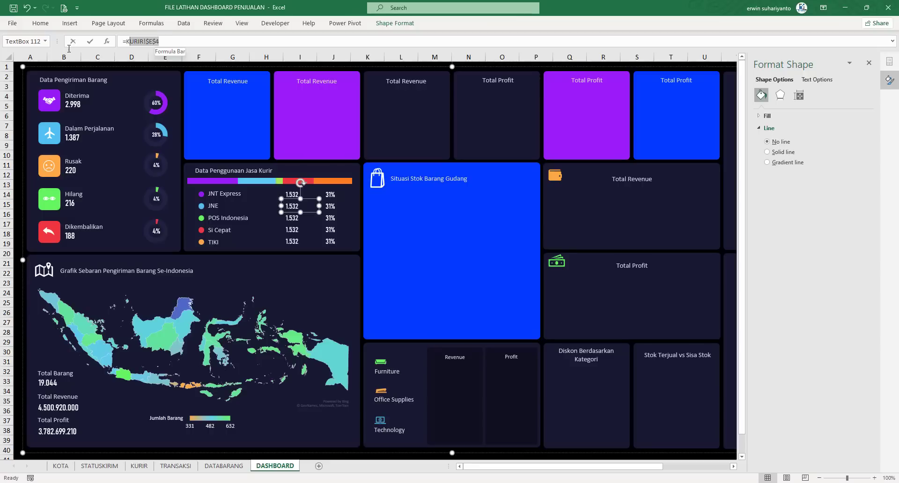
text(=)
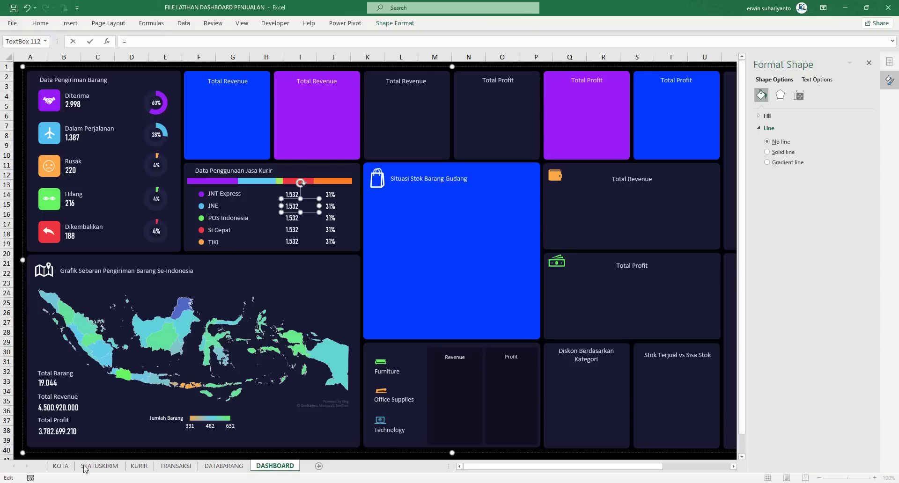
click(139, 466)
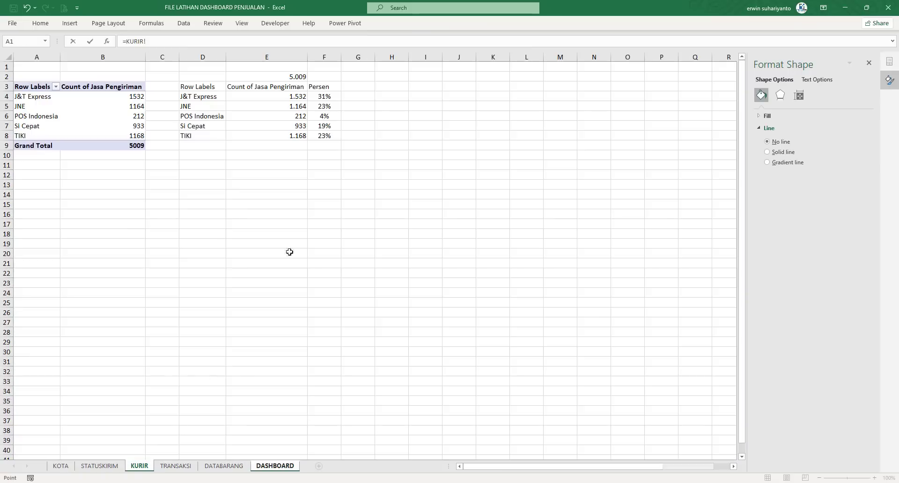
click(293, 107)
key(Return)
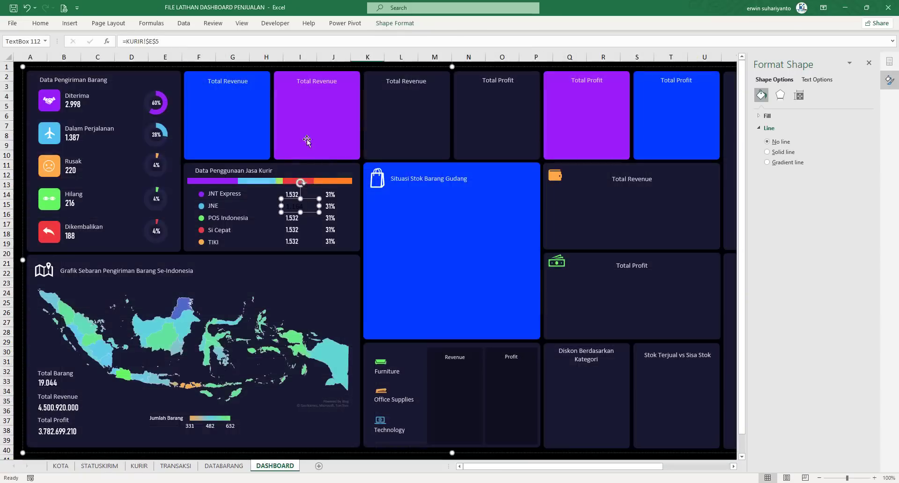
Link the JNE percentage box to cell $F$5 on the KURIR sheet.
click(330, 207)
drag(116, 41, 97, 42)
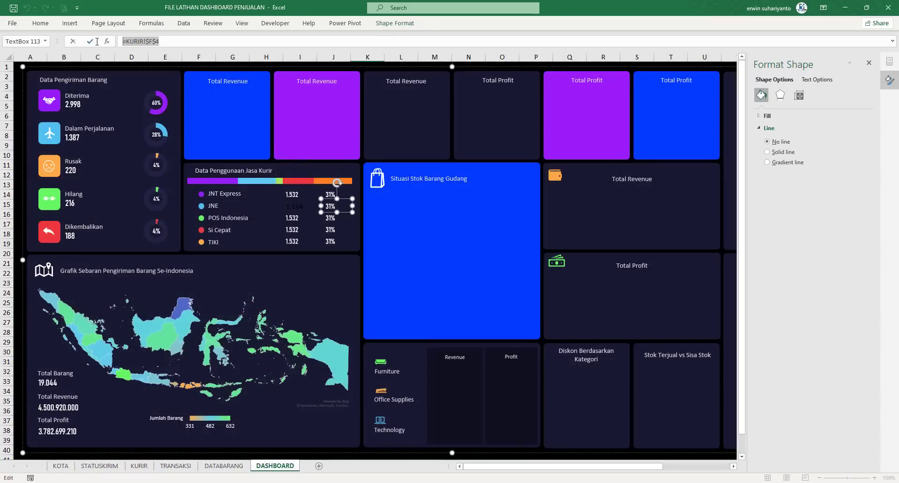
text(=)
click(139, 466)
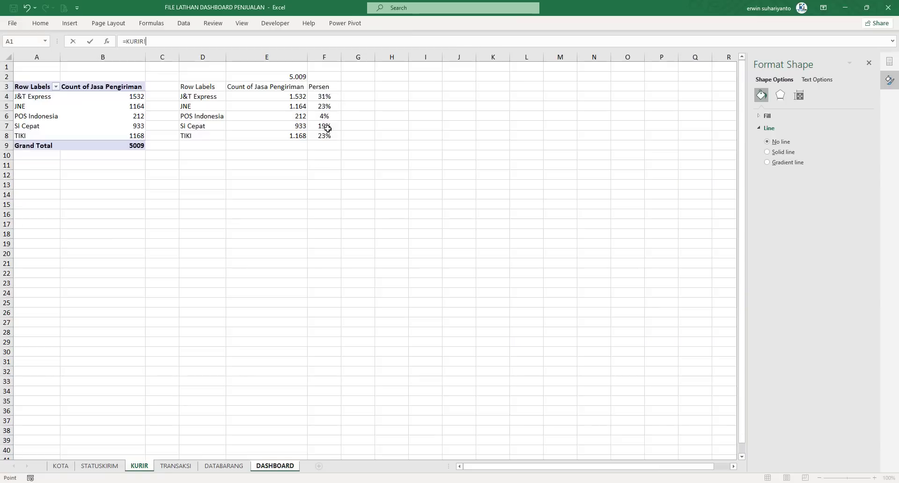
click(324, 106)
key(F4)
key(Return)
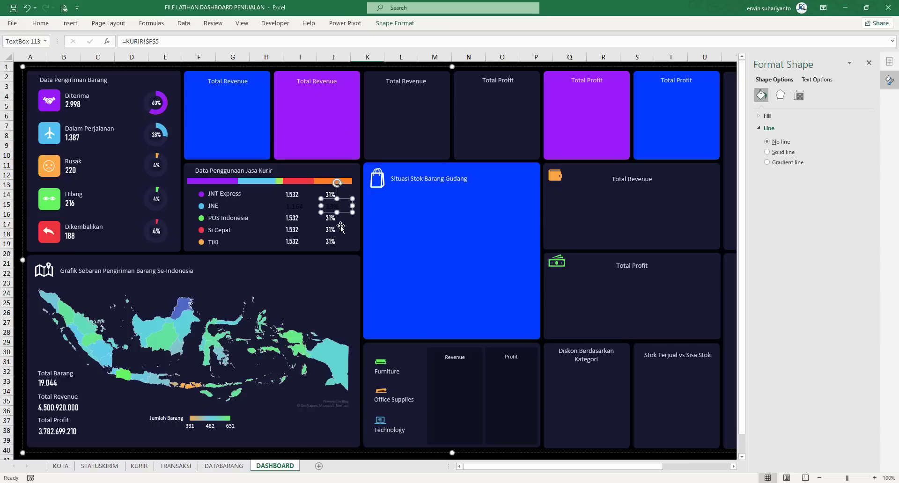
Change the POS Indonesia count box's reference to =KURIR!$E$6.
click(299, 218)
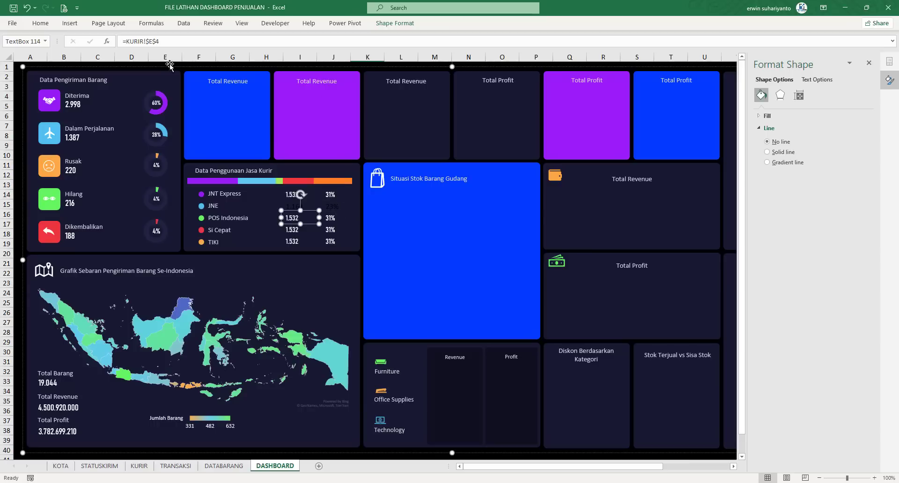
click(294, 206)
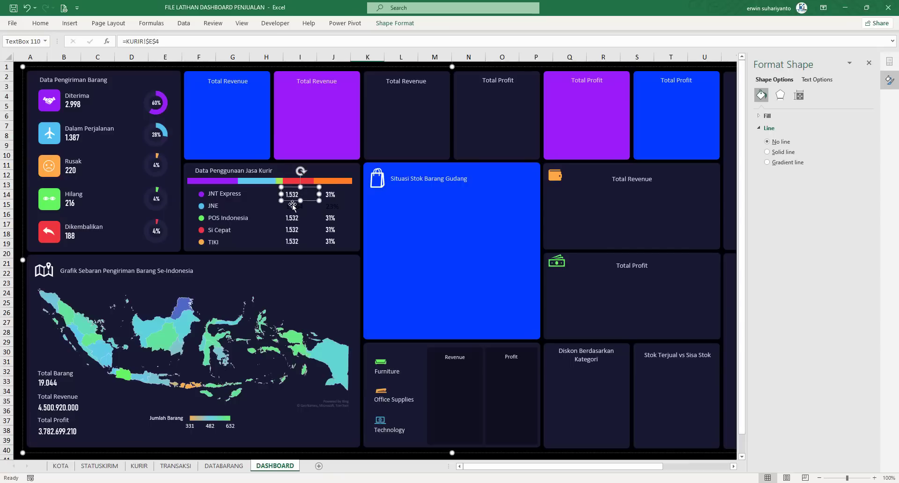
click(293, 218)
click(175, 42)
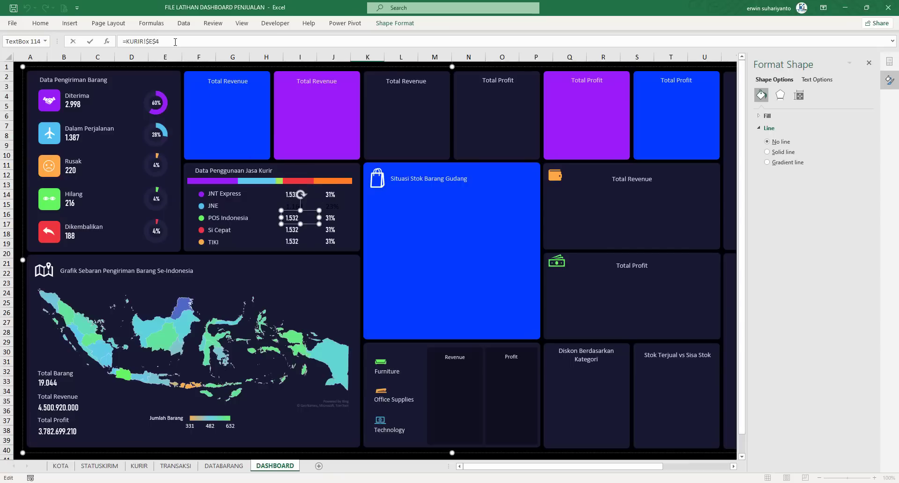
key(BackSpace)
text(6)
key(Return)
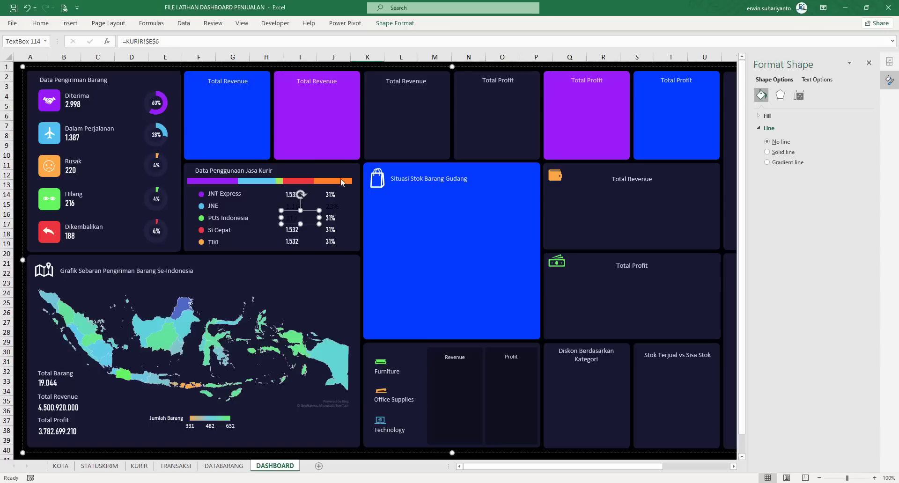
Change the Si Cepat count box's reference to =KURIR!$E$7.
click(296, 229)
click(177, 42)
key(BackSpace)
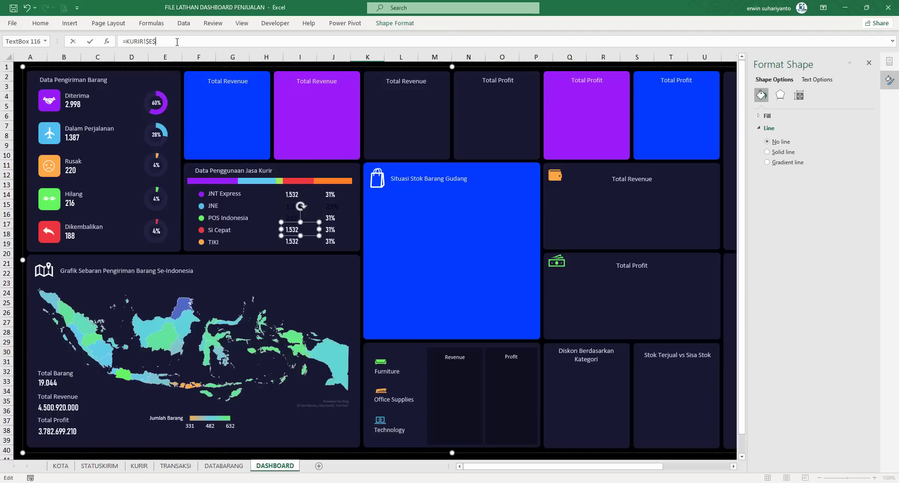
text(7)
key(Return)
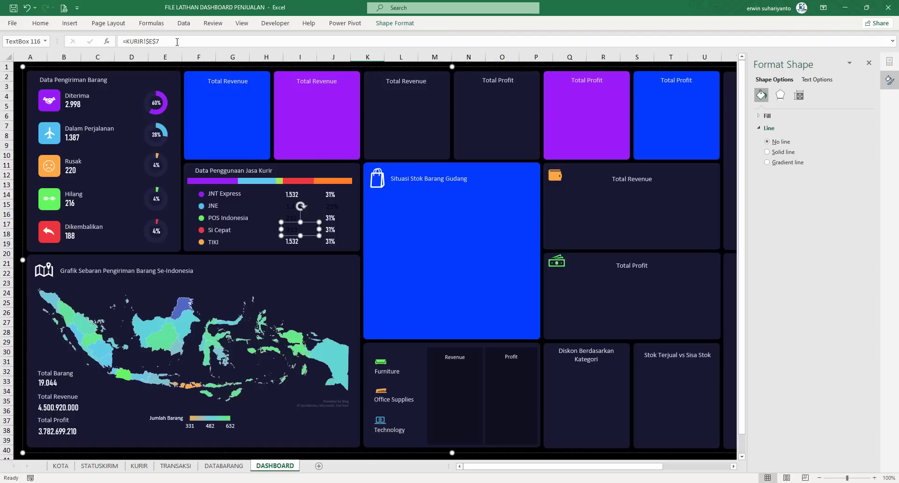
Change the TIKI count box's reference to =KURIR!$E$8.
click(294, 243)
click(173, 42)
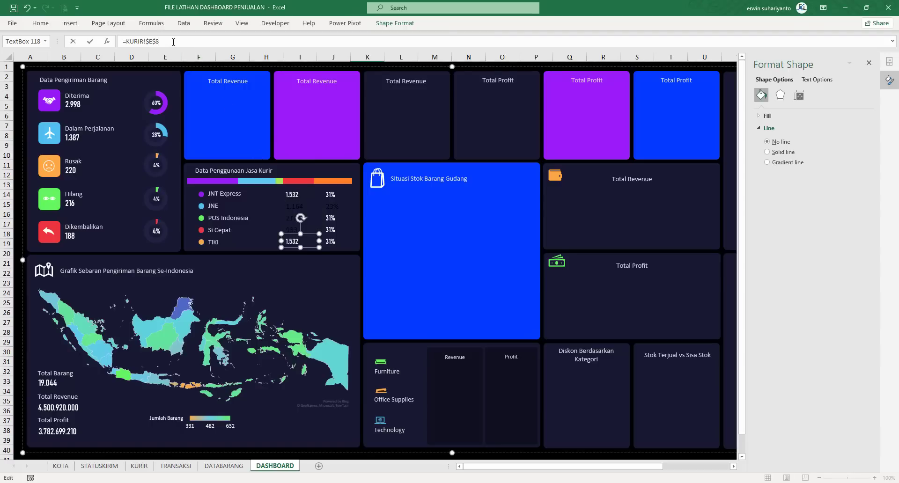
text(8)
key(Return)
Change the POS Indonesia percentage box's reference to =KURIR!$F$6.
click(330, 217)
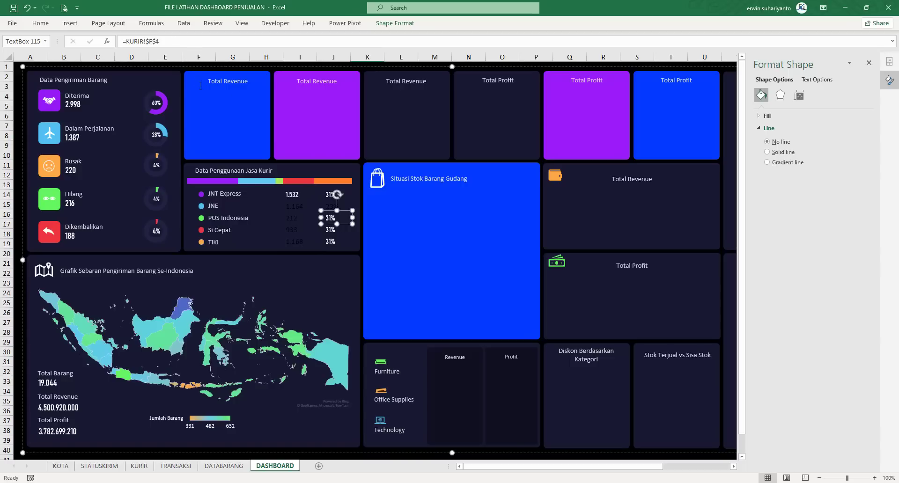
click(178, 42)
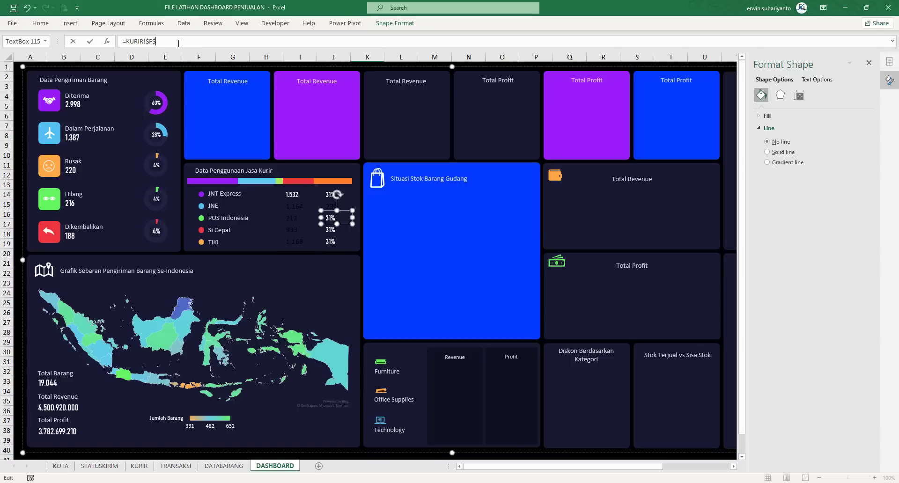
text(6)
key(Return)
Try pointing the POS Indonesia percentage box to =KURIR!$F$7.
click(178, 43)
text(7)
key(Return)
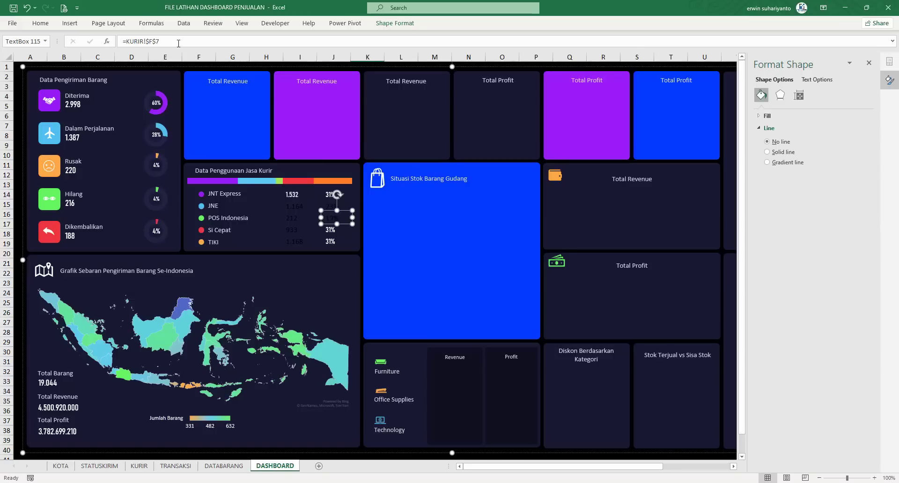
click(170, 41)
key(Escape)
Set the POS Indonesia percentage box's reference back to =KURIR!$F$6.
click(330, 206)
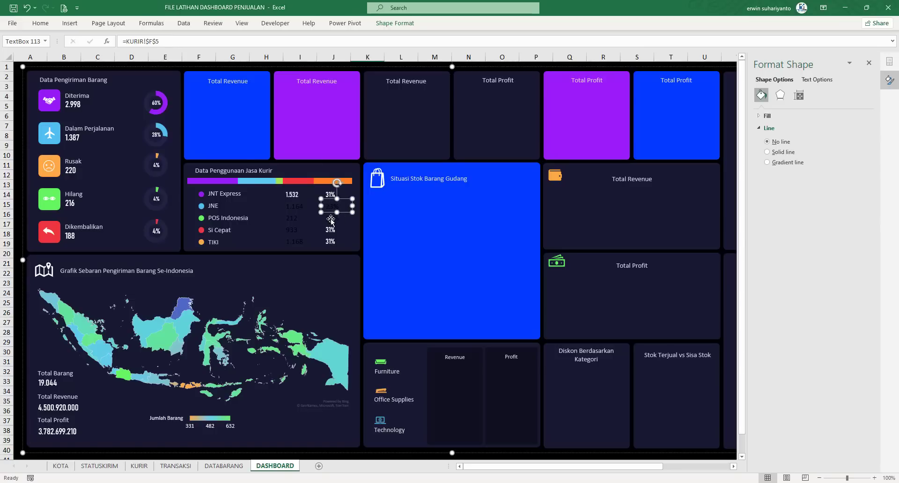
click(335, 219)
click(178, 42)
text(6)
key(Return)
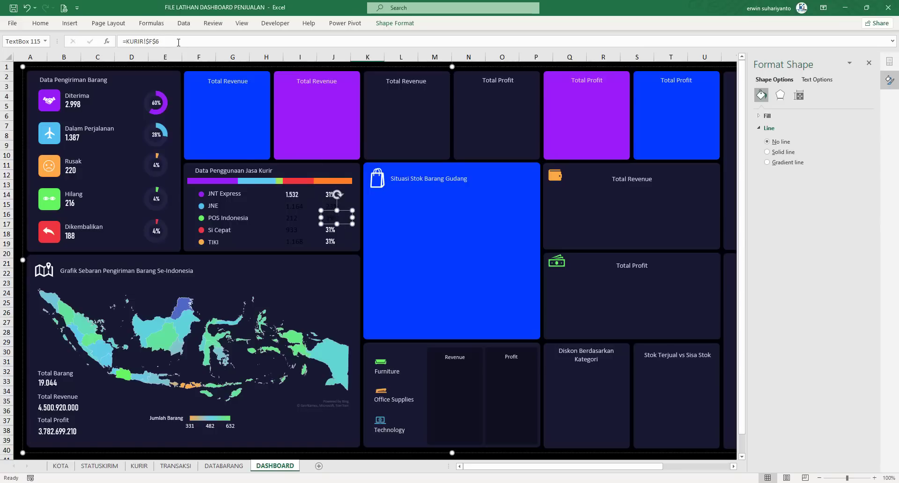
Change the Si Cepat percentage box's reference to =KURIR!$F$7.
click(331, 229)
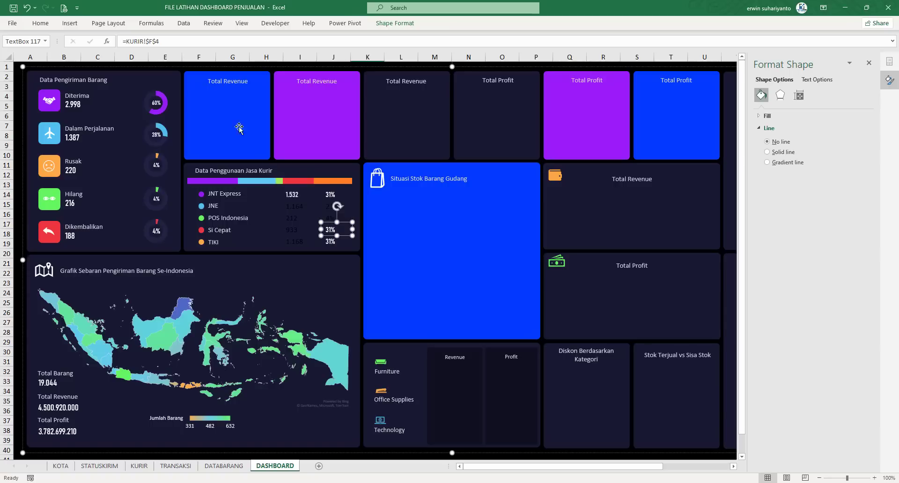
click(175, 42)
key(BackSpace)
text(7)
key(Return)
Link the TIKI percentage box to TIKI's percentage cell on the KURIR sheet.
click(331, 242)
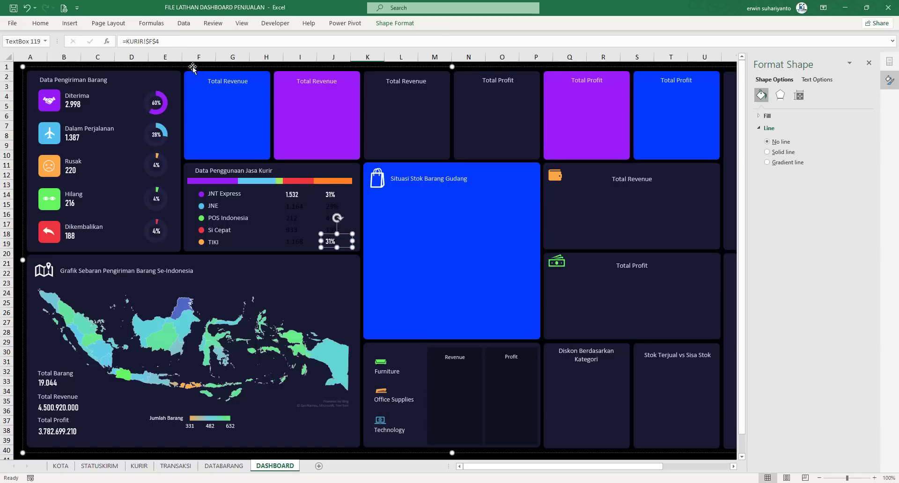
click(172, 43)
click(323, 58)
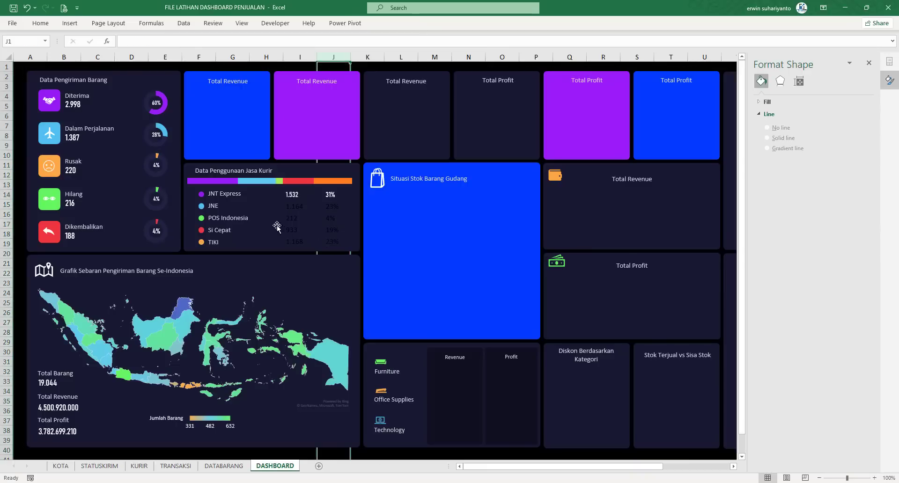
Copy the JNT Express count box's formatting onto the JNE count box with Format Painter.
click(288, 196)
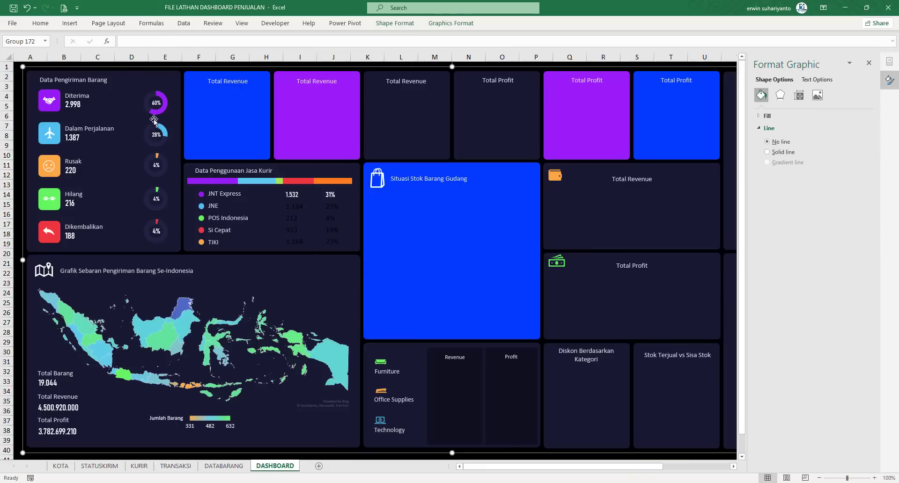
click(289, 189)
click(291, 195)
click(295, 198)
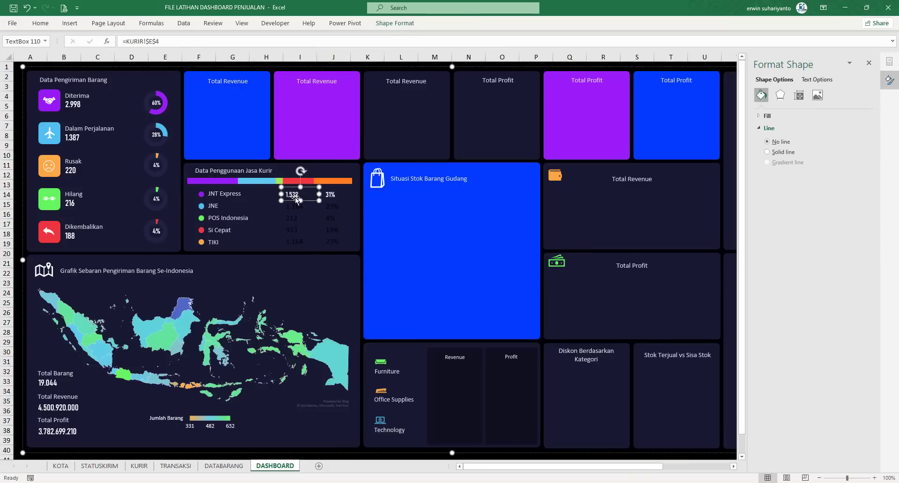
click(44, 23)
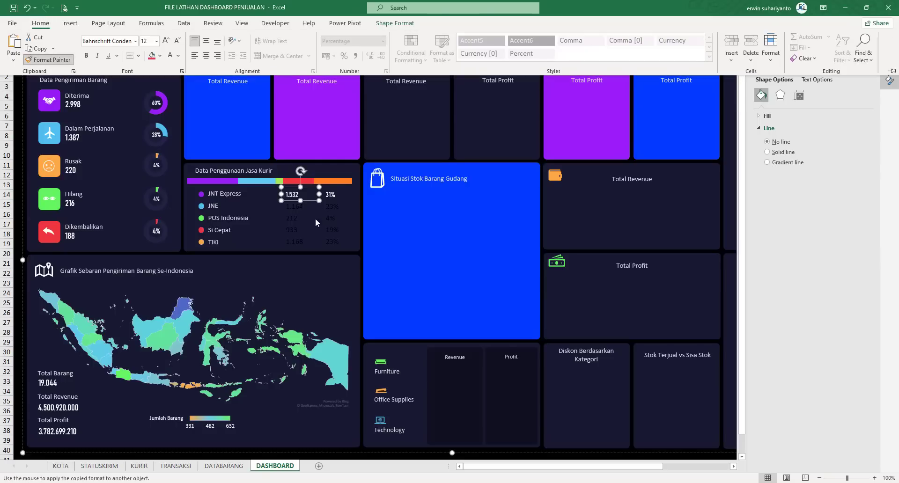
click(298, 209)
click(296, 206)
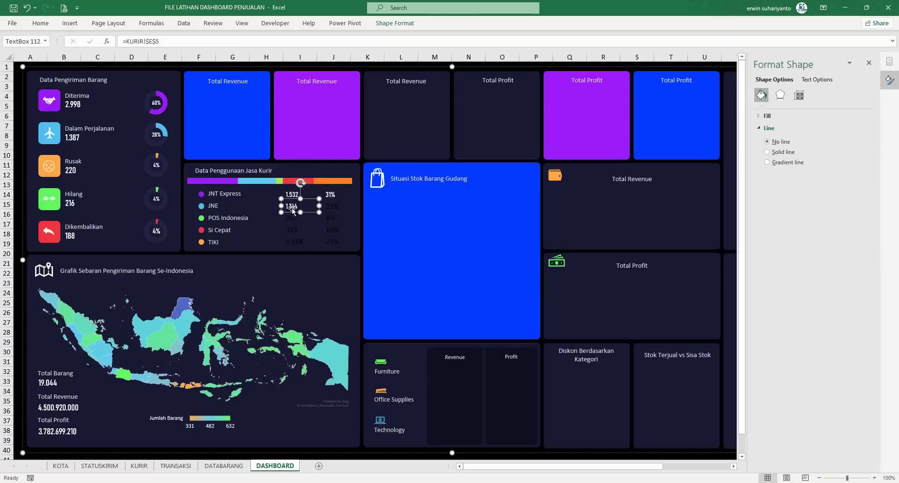
Copy the JNE count box's formatting onto the POS Indonesia, Si Cepat and TIKI count boxes with Format Painter.
right_click(292, 210)
right_click(292, 210)
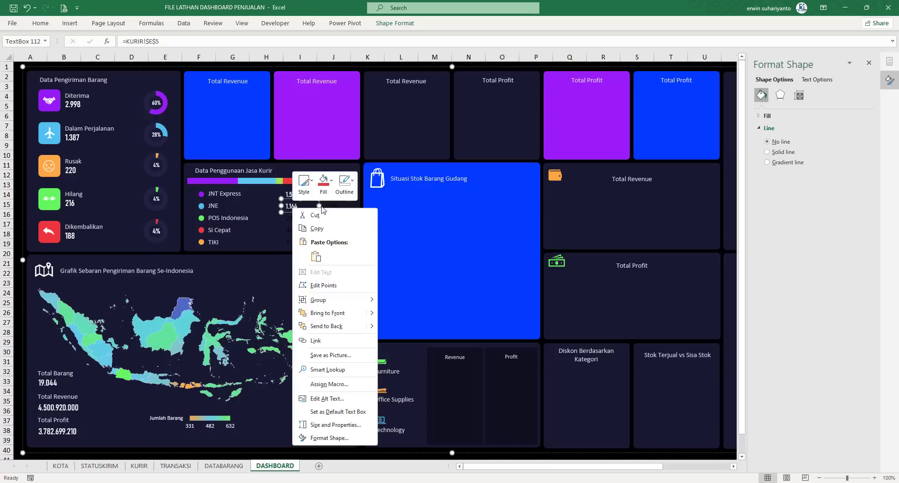
click(50, 25)
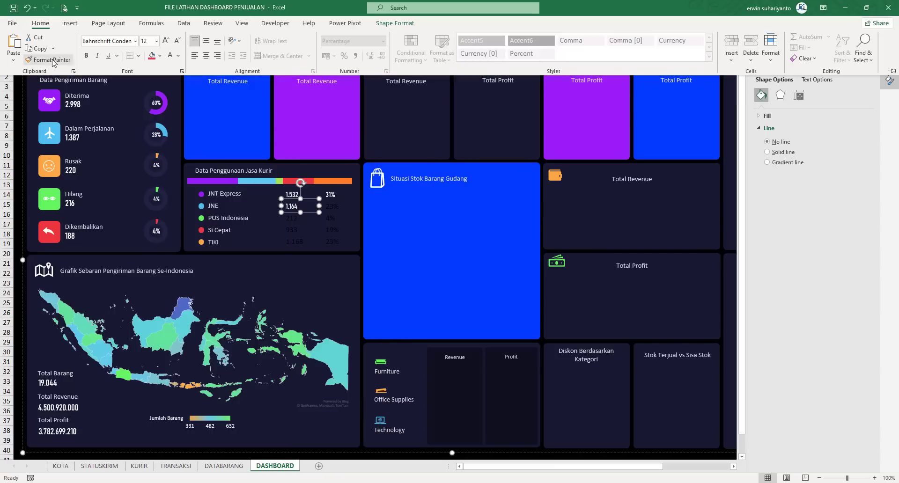
click(46, 62)
click(293, 216)
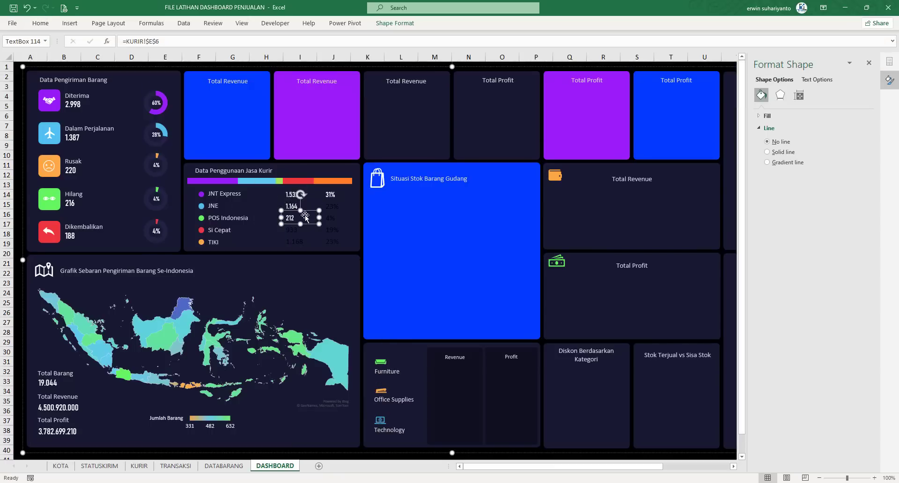
click(40, 23)
click(52, 59)
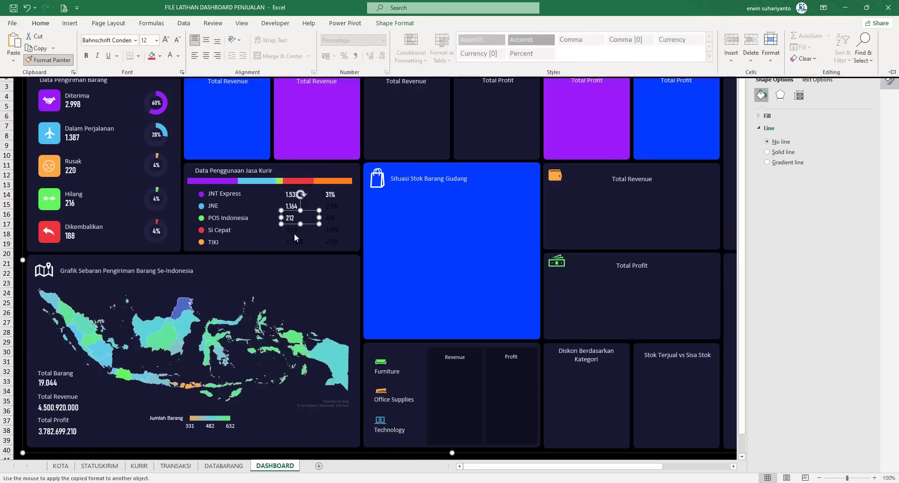
click(293, 230)
click(40, 23)
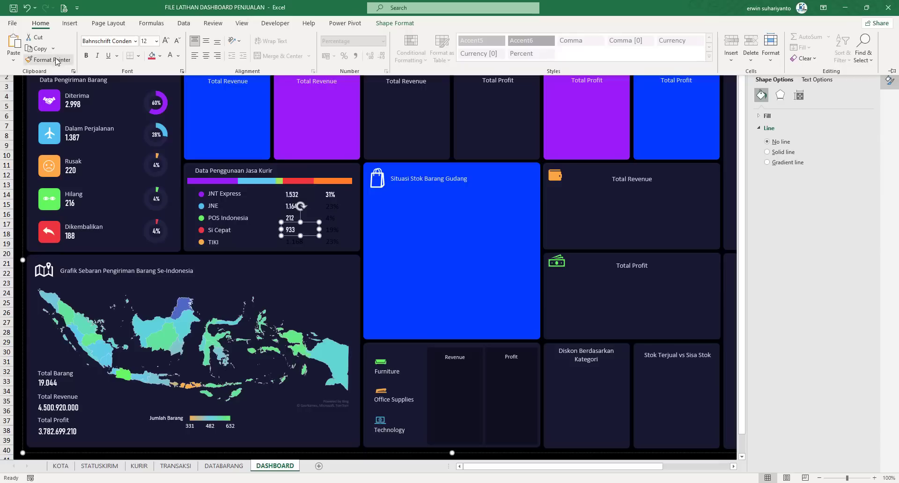
click(50, 60)
click(297, 242)
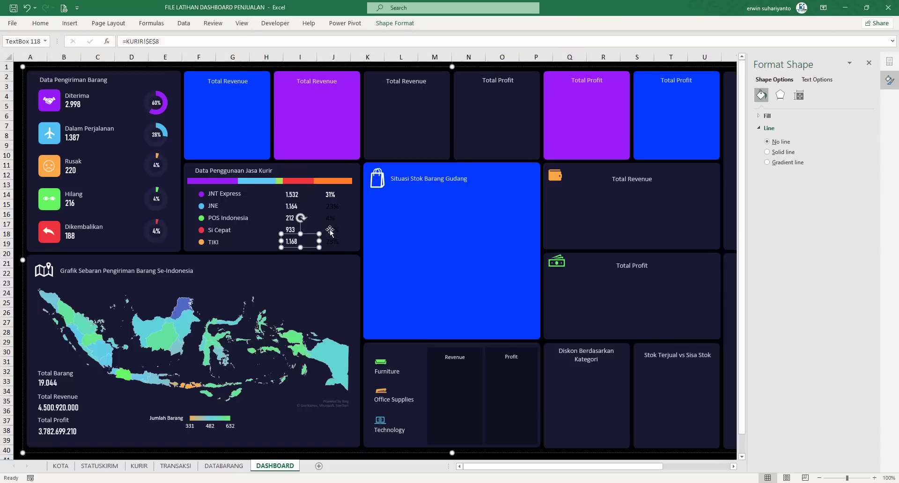
click(139, 466)
click(225, 372)
click(274, 466)
Copy the JNT Express percentage box's formatting onto the JNE percentage box with Format Painter.
click(333, 206)
drag(333, 206, 332, 195)
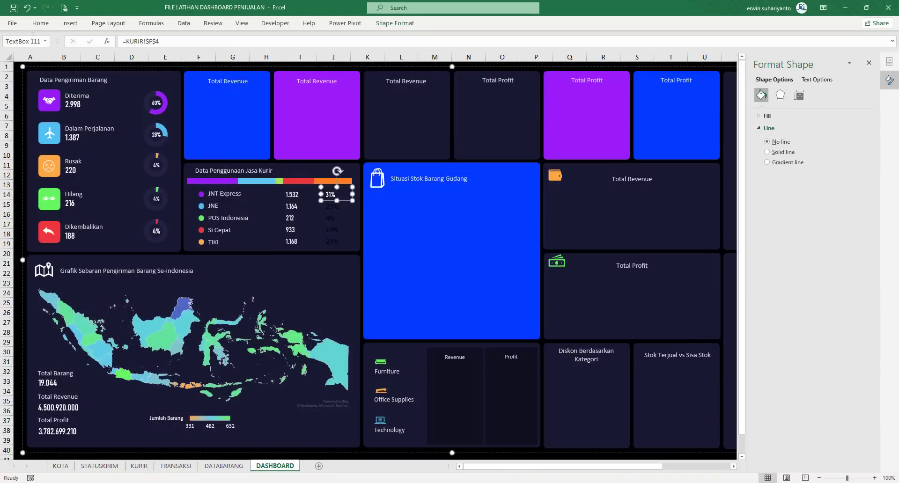
click(40, 23)
click(48, 59)
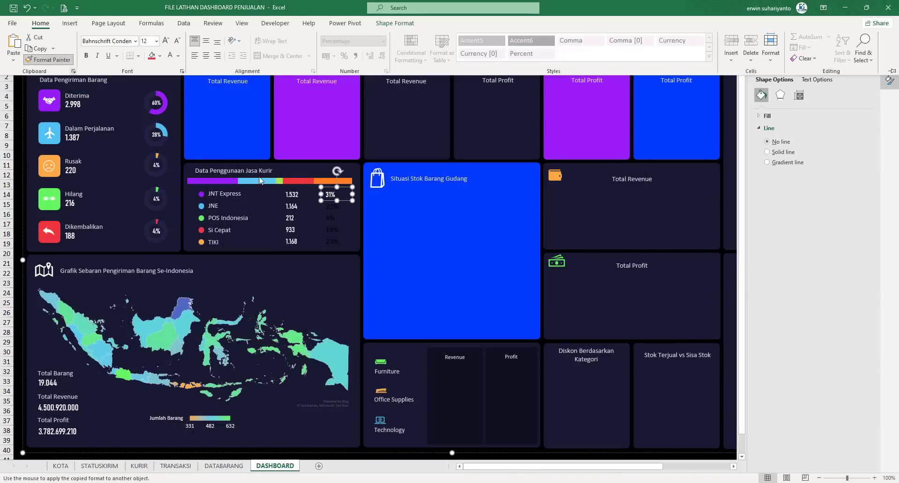
click(334, 206)
Change the font colour of all five courier count boxes to a darker shade of white.
click(291, 195)
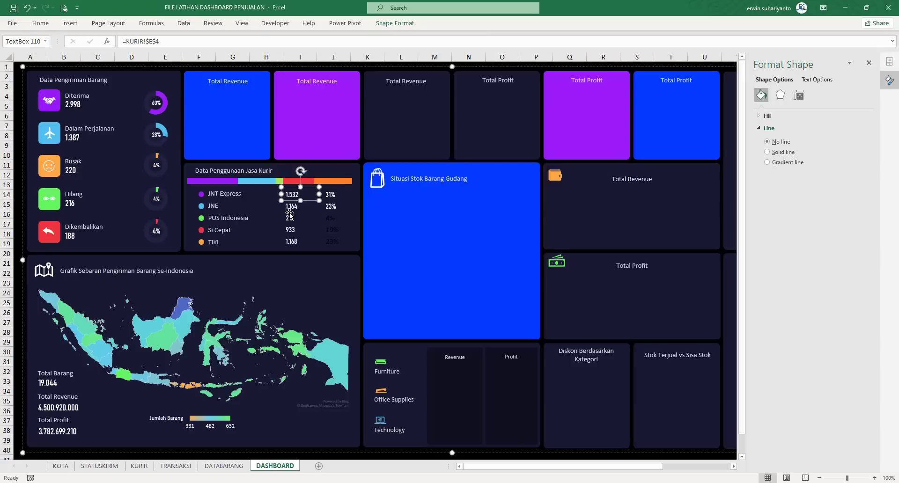
shift+click(291, 206)
shift+click(292, 218)
shift+click(290, 230)
shift+click(291, 241)
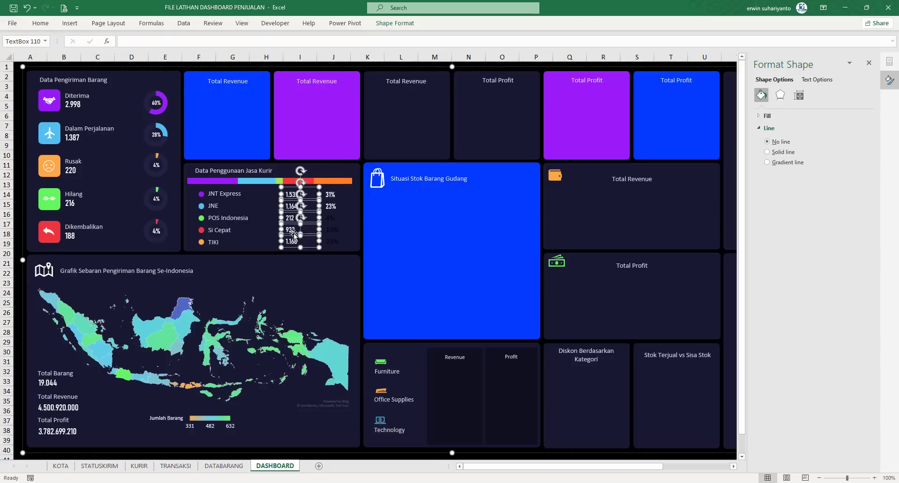
click(40, 23)
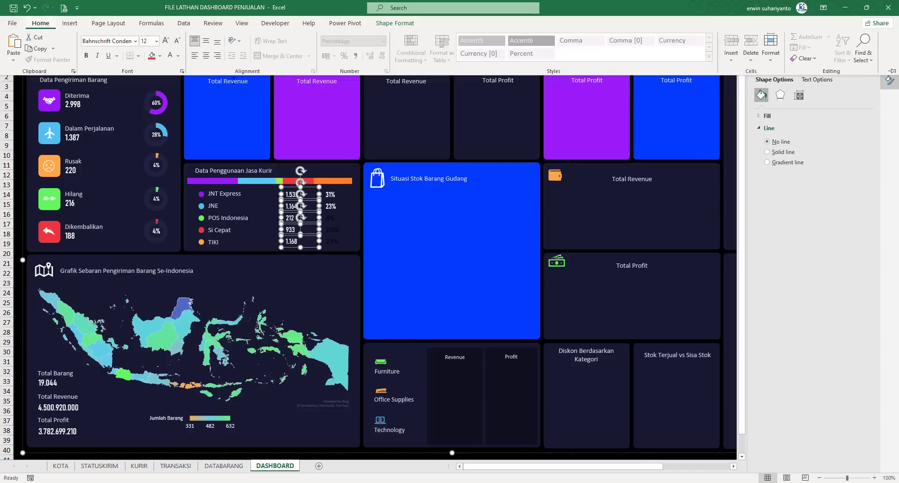
click(179, 56)
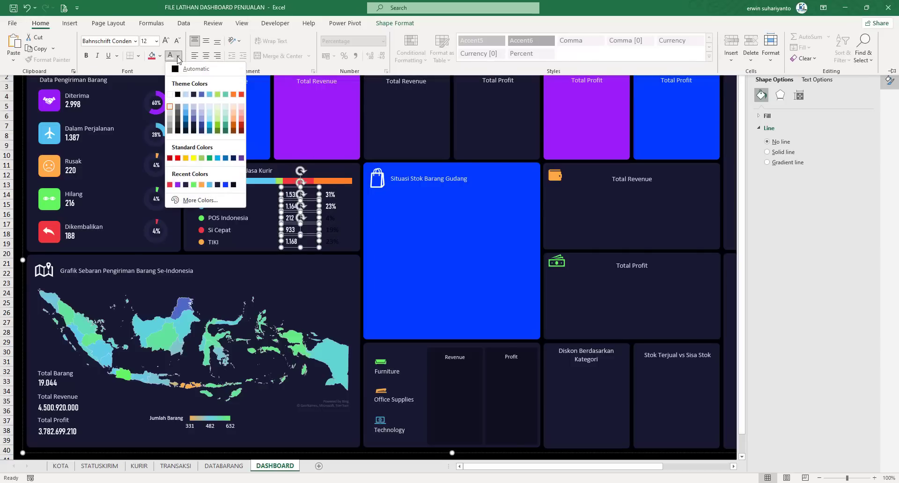
click(170, 122)
click(280, 66)
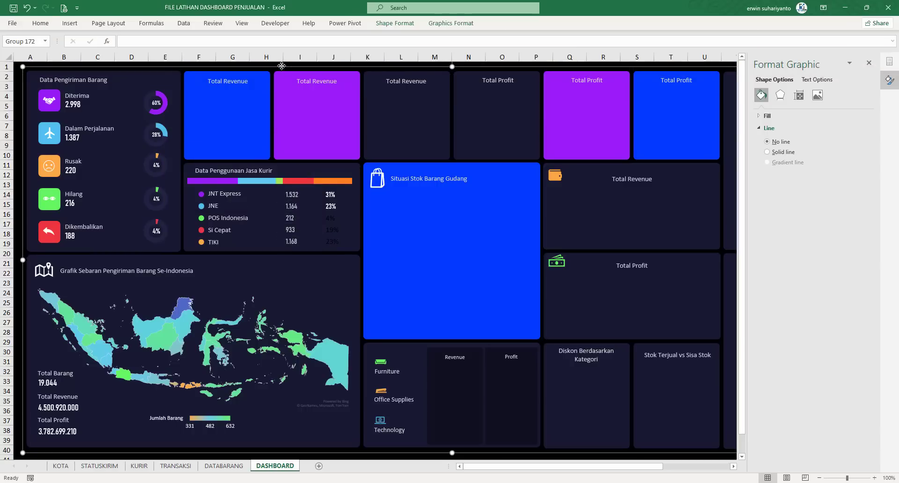
click(285, 65)
Copy the JNE percentage box's formatting onto the POS Indonesia, Si Cepat and TIKI percentage boxes with Format Painter.
click(330, 208)
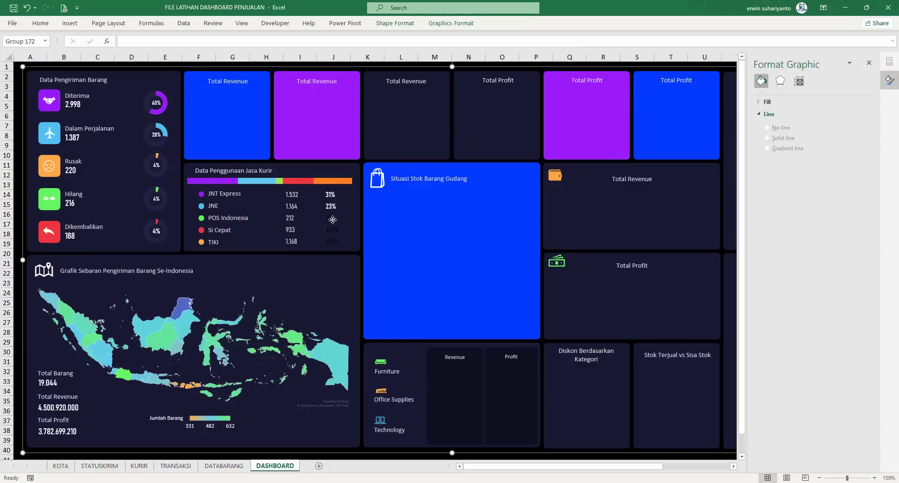
click(328, 206)
click(41, 23)
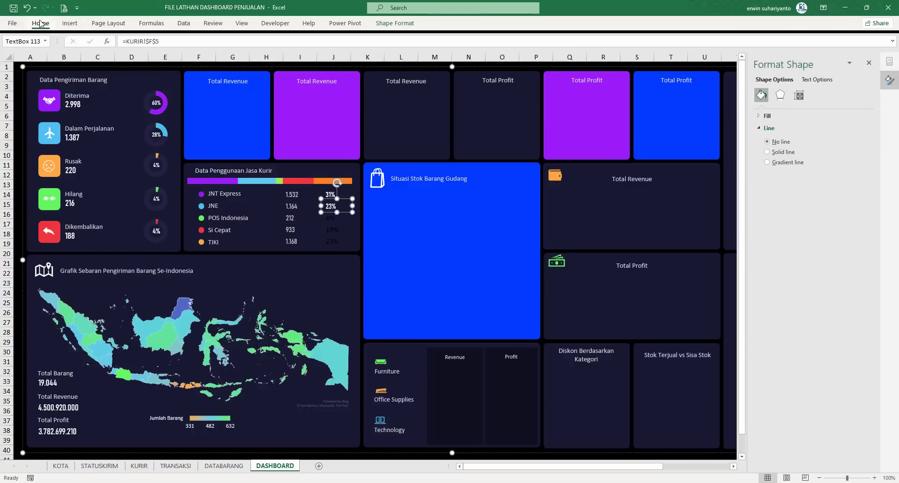
click(49, 60)
click(333, 219)
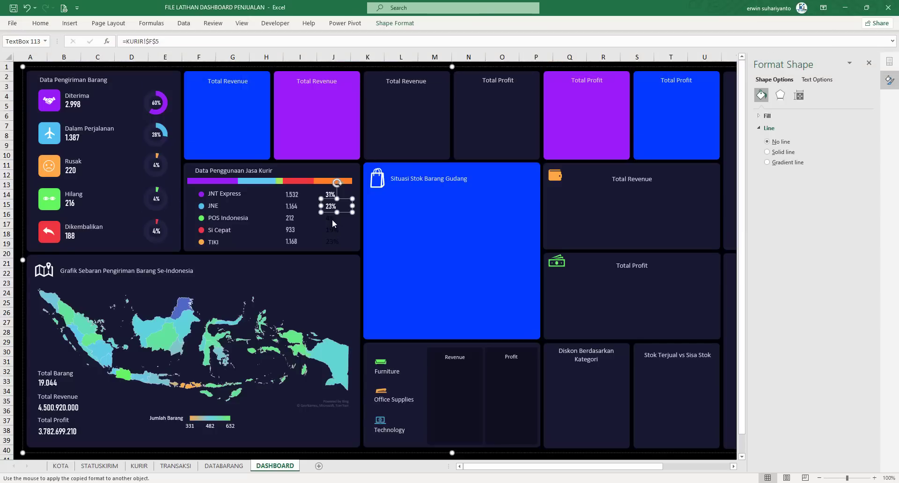
click(41, 23)
click(49, 61)
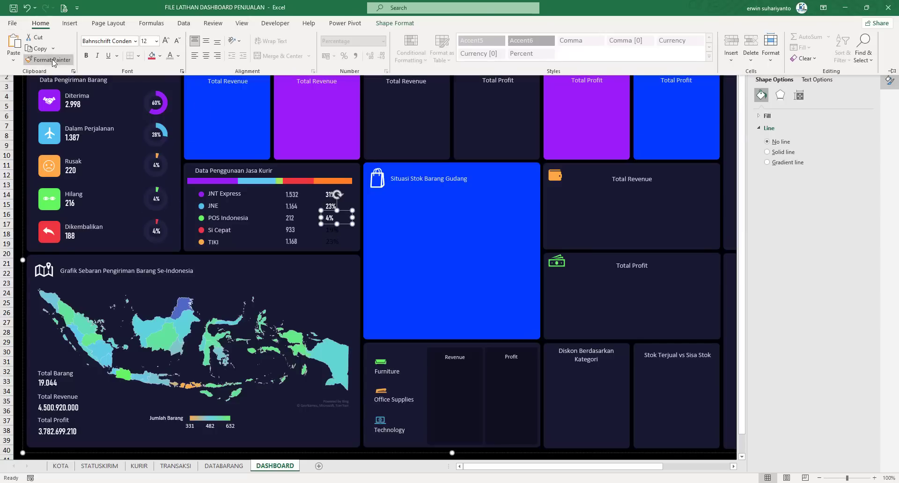
click(327, 231)
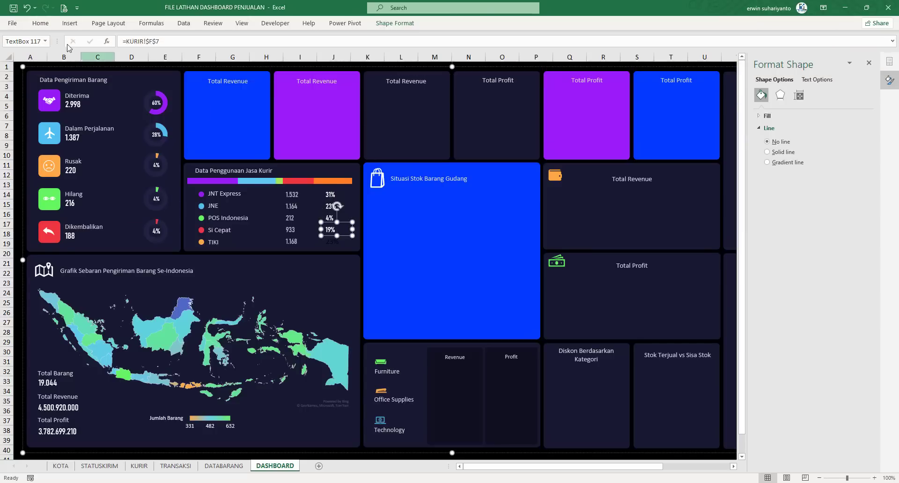
click(40, 23)
click(54, 59)
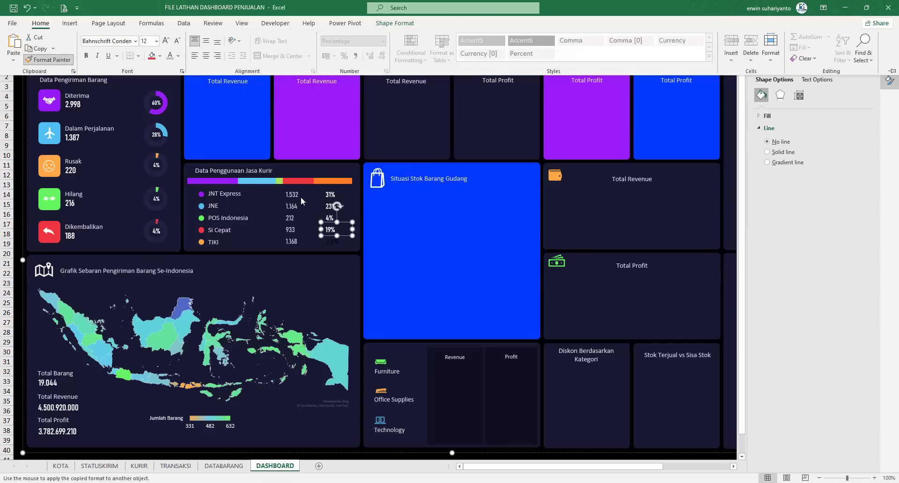
click(332, 240)
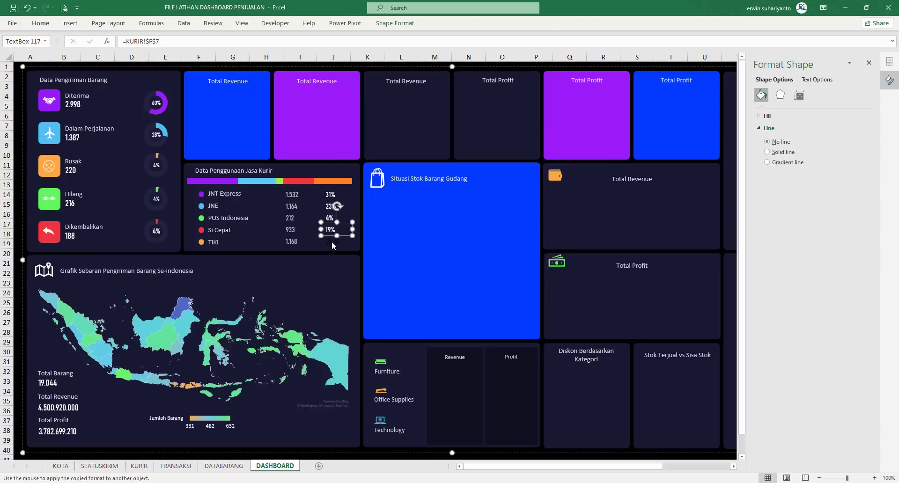
Deselect the dashboard shapes and close the Format Shape pane.
click(367, 63)
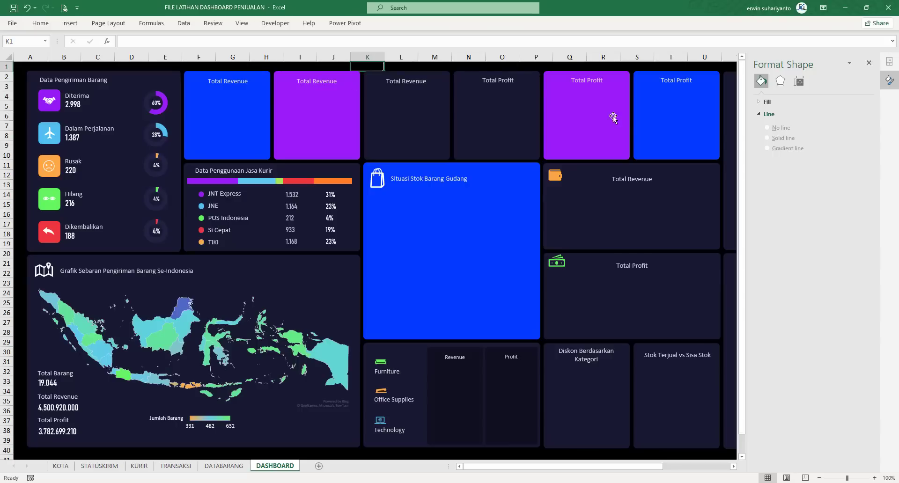
click(868, 63)
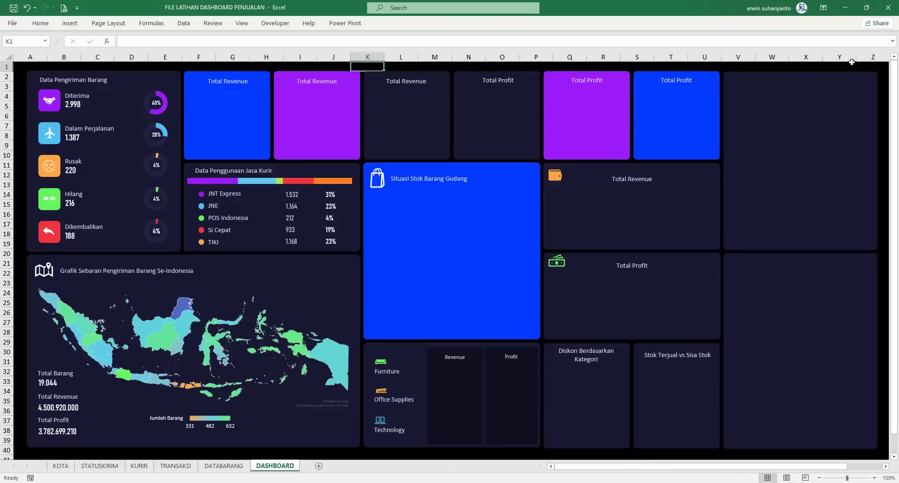
click(839, 66)
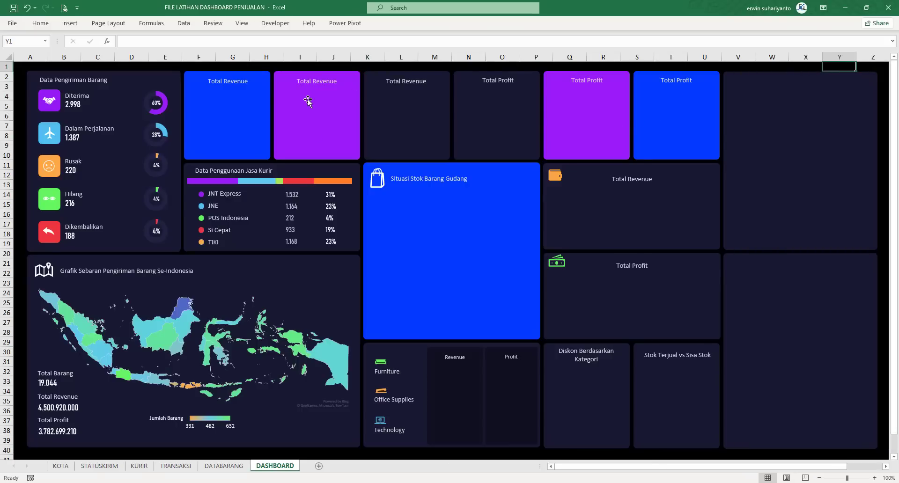
Examine the segment revenue and profit cards and the SEGMENT sheet's tables in the SAMPLE FILE FINAL workbook, and return to the practice dashboard.
click(175, 465)
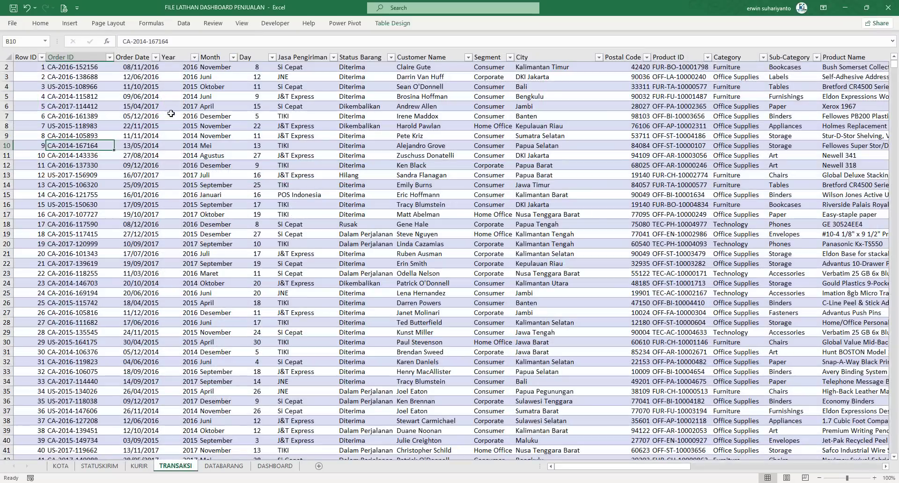
click(158, 126)
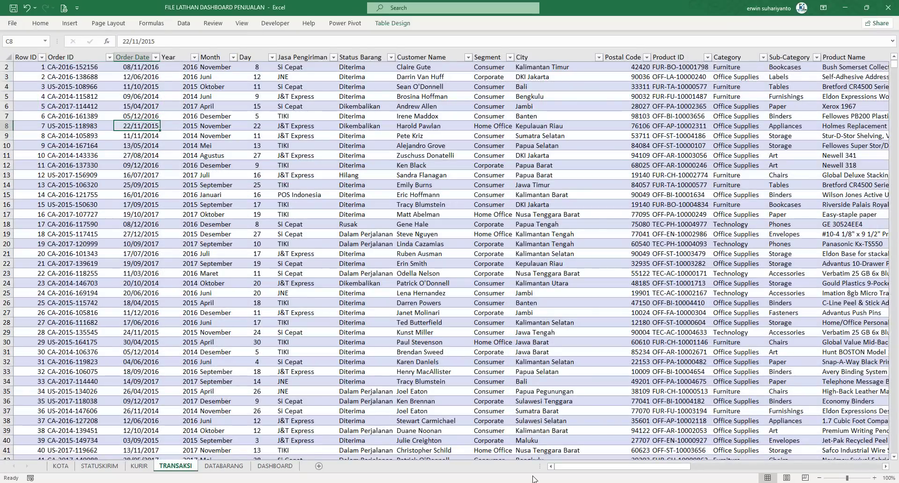
mouse_move(485, 482)
click(526, 450)
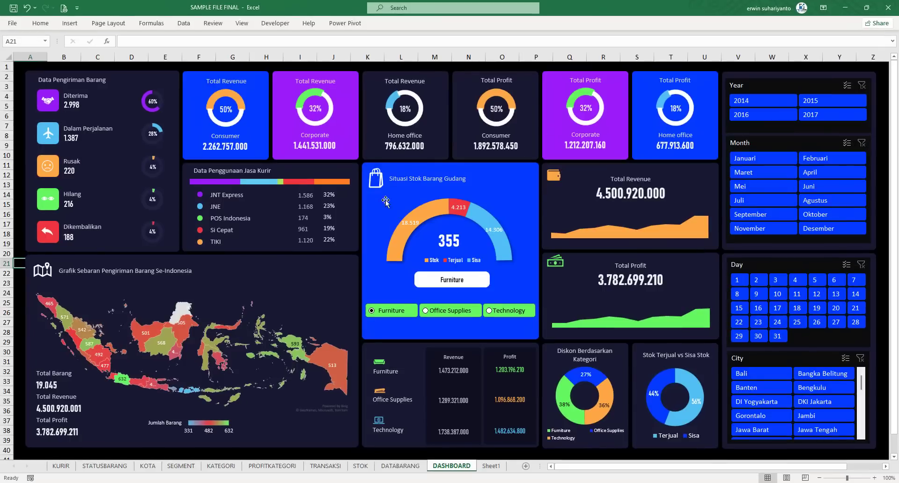
click(330, 119)
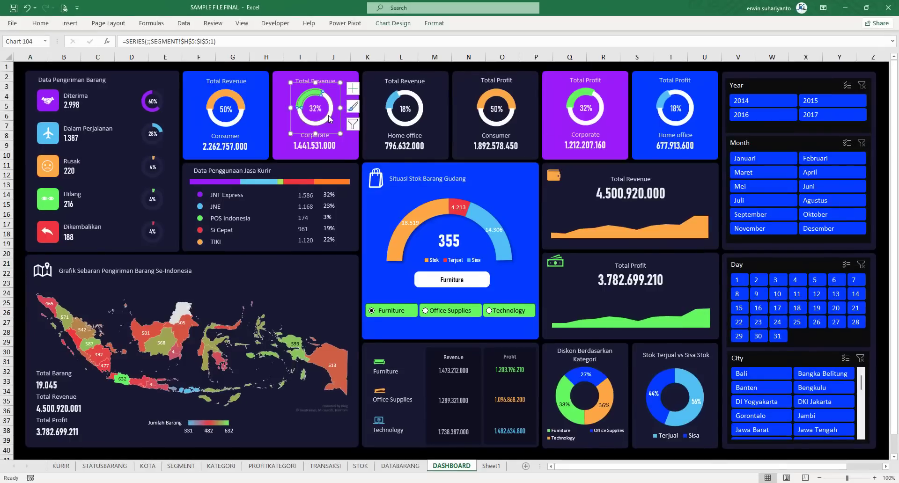
click(181, 465)
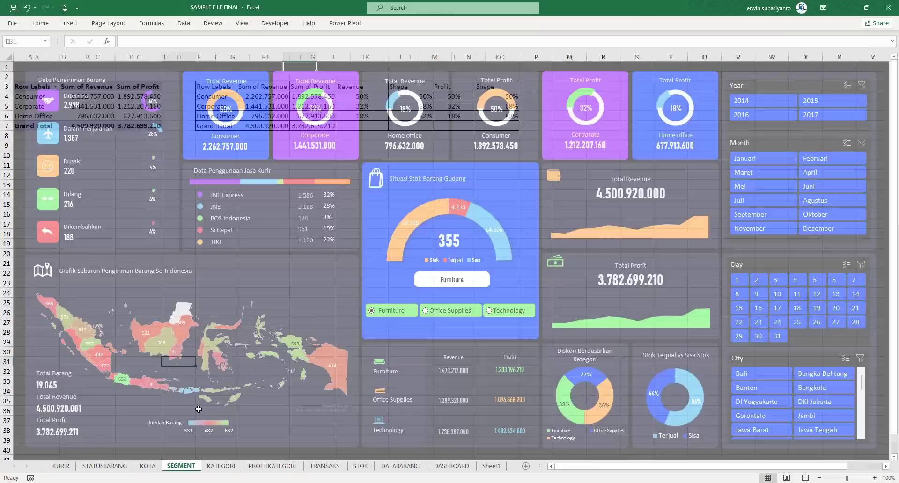
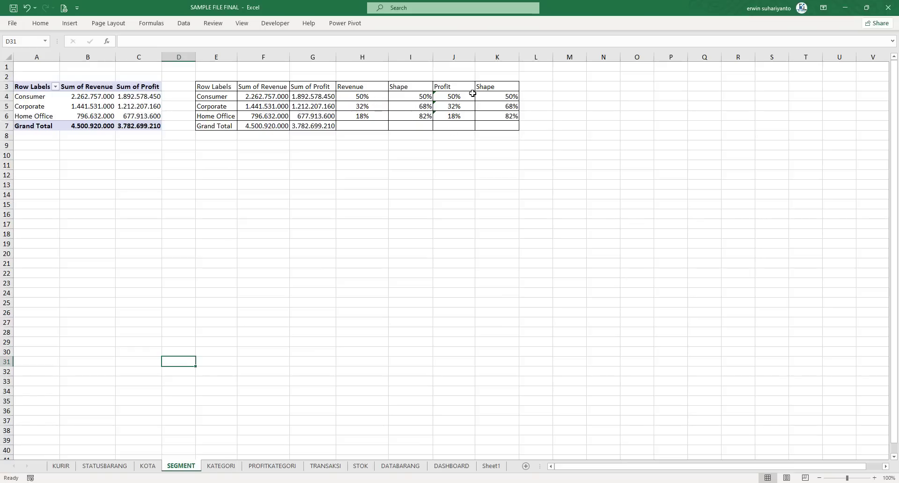
click(366, 249)
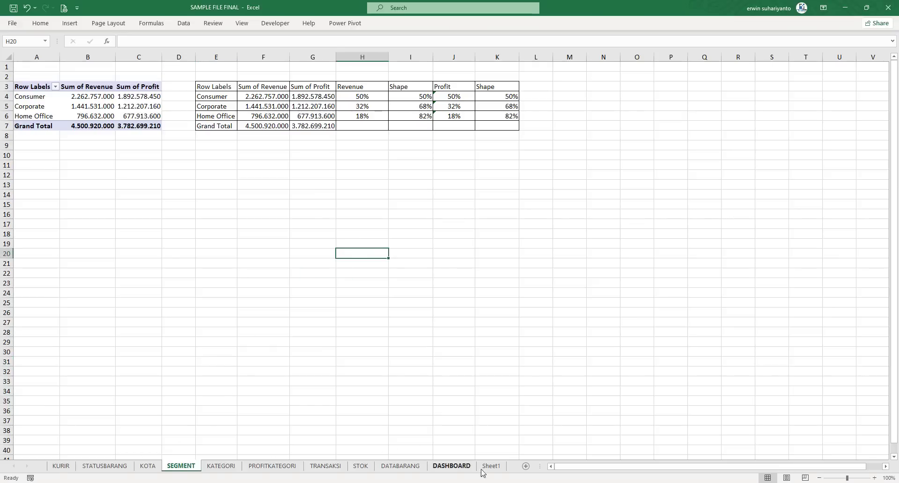
mouse_move(482, 480)
click(457, 456)
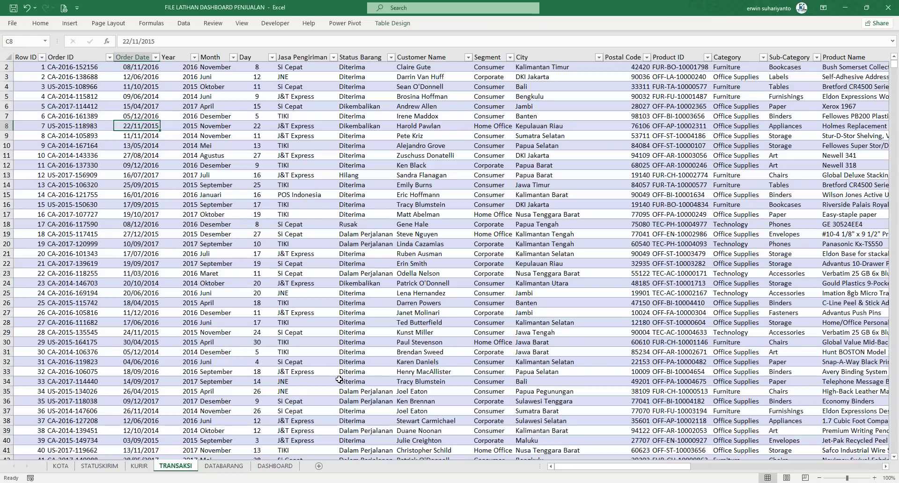
click(275, 466)
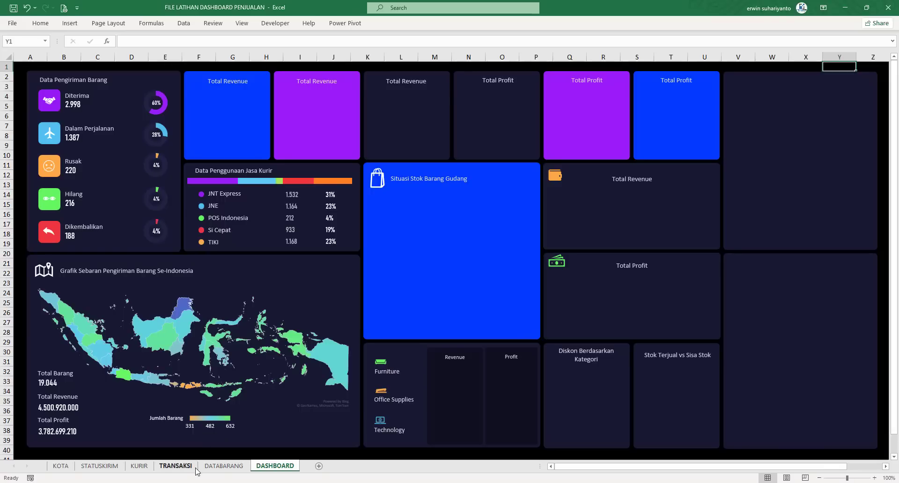
Create a PivotTable from the TRANSAKSI sheet's transaction table on a new worksheet.
click(176, 466)
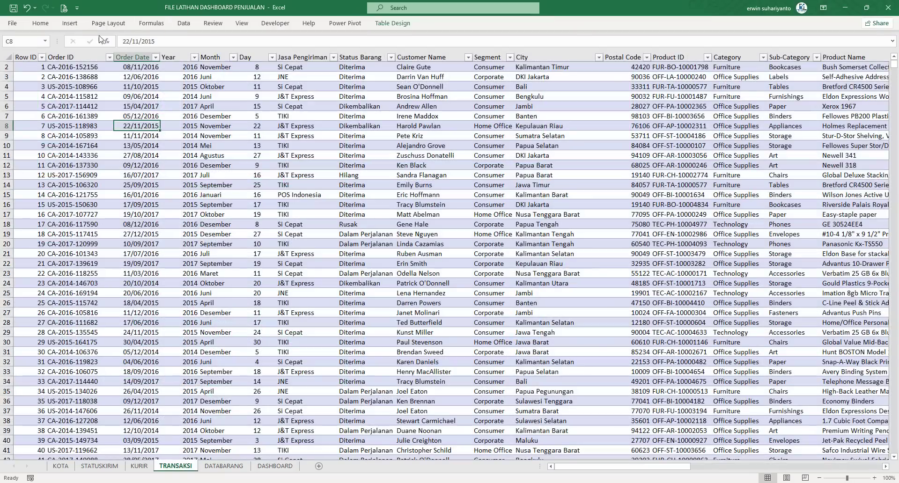
click(70, 23)
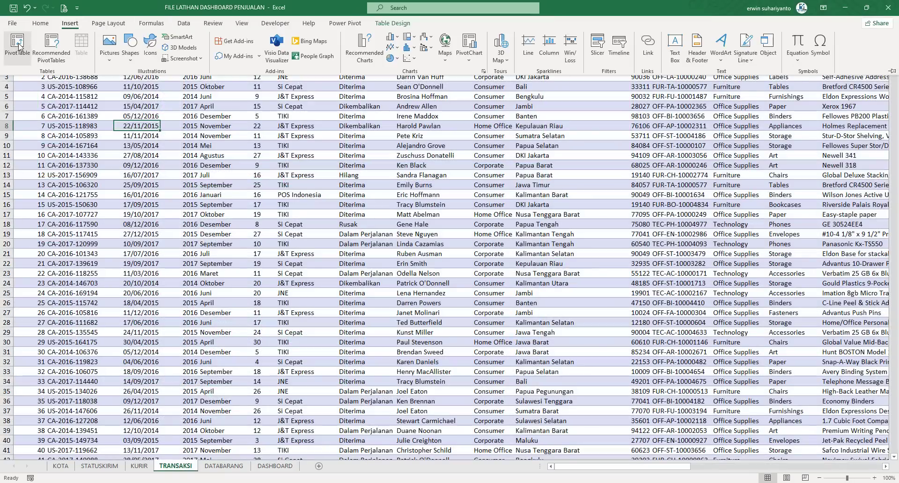
click(18, 46)
click(725, 227)
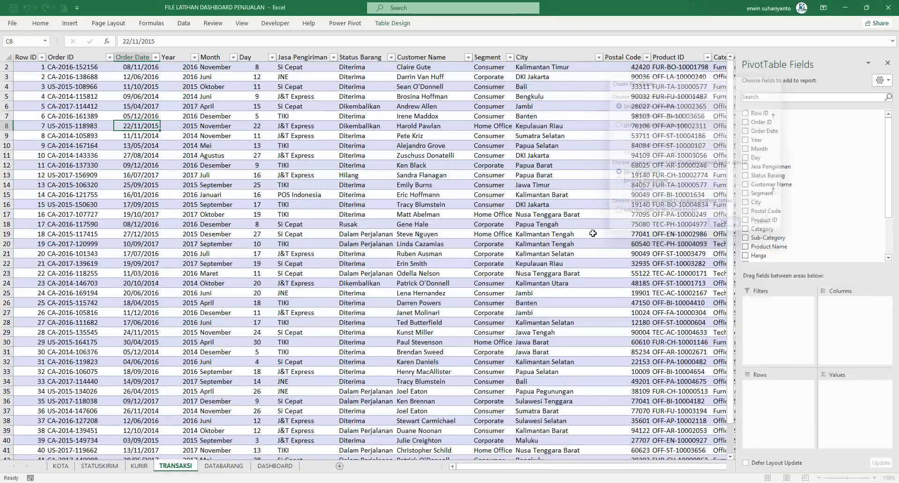
Rename the new PivotTable worksheet to SEGMENT.
double_click(177, 466)
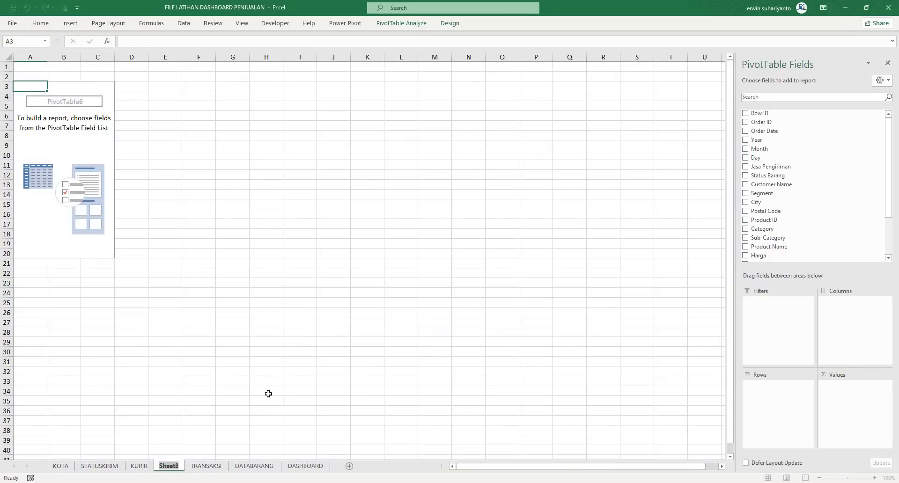
text(SEGMENT)
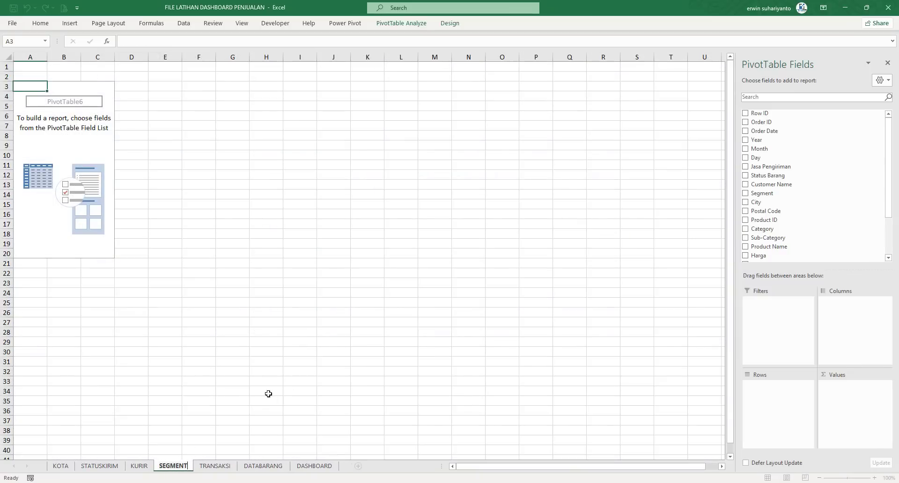
key(Return)
Name the new PivotTable SEGMENT.
key(Right)
key(Down)
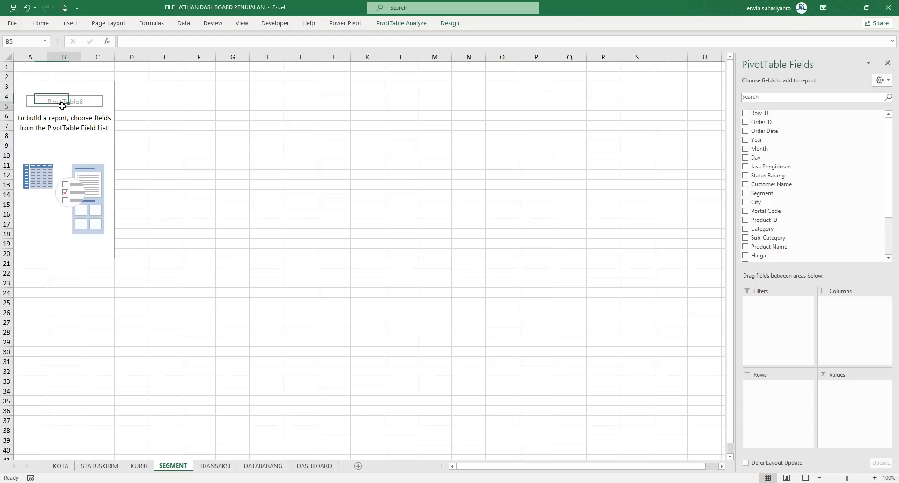
key(Down)
click(401, 22)
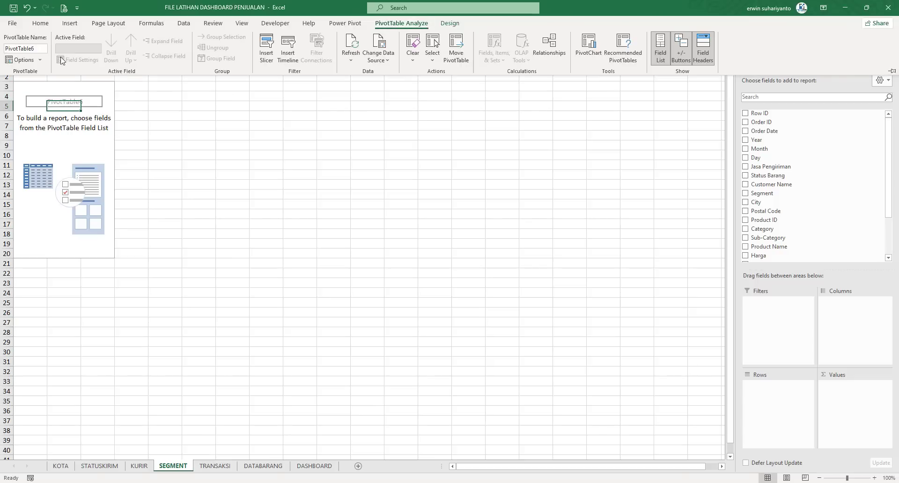
click(40, 49)
text(SEGMENT)
key(Return)
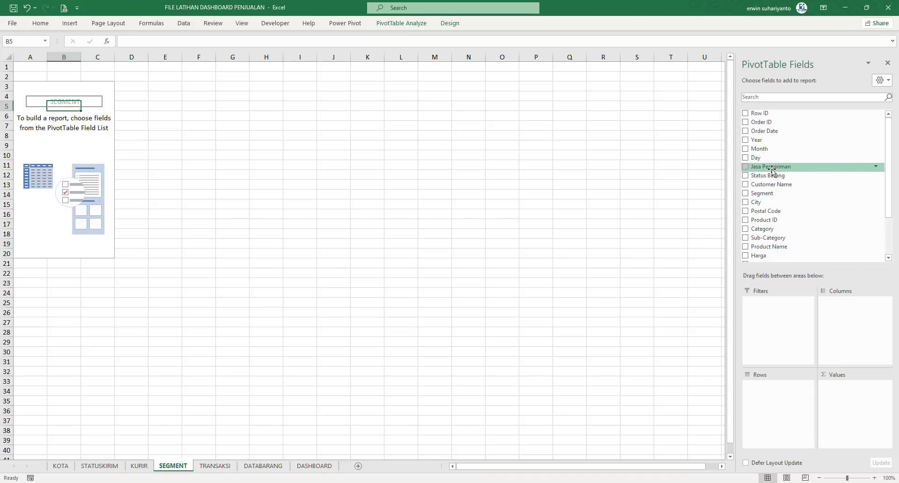
Build the PivotTable with Segment as rows and the sums of Revenue and Profit as values.
drag(769, 194, 786, 393)
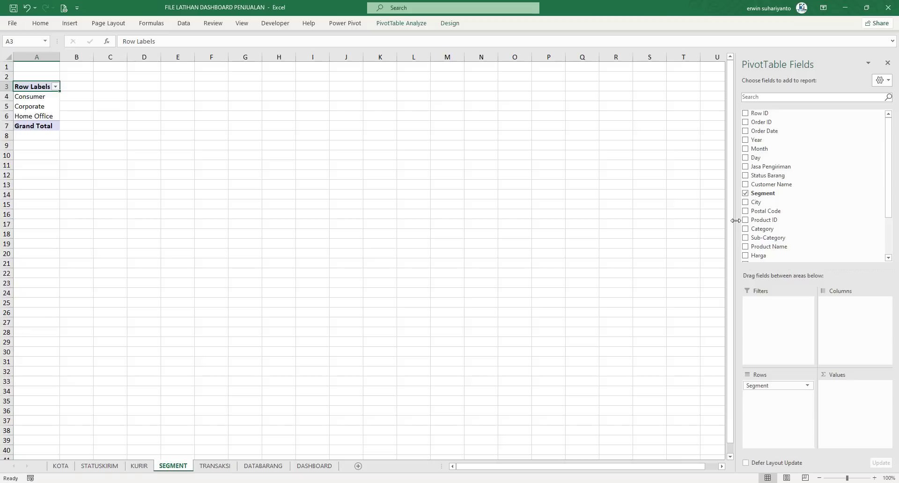
scroll(788, 220, down, 2)
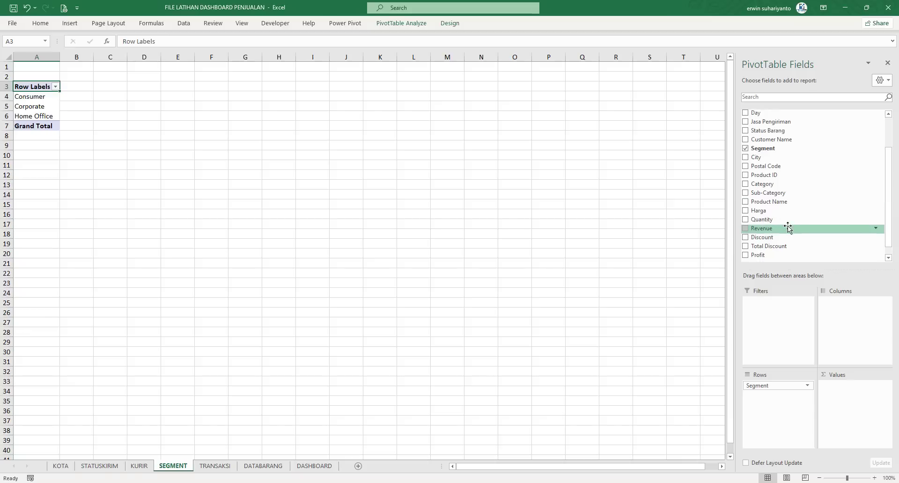
drag(764, 230, 843, 393)
drag(766, 259, 843, 401)
click(277, 166)
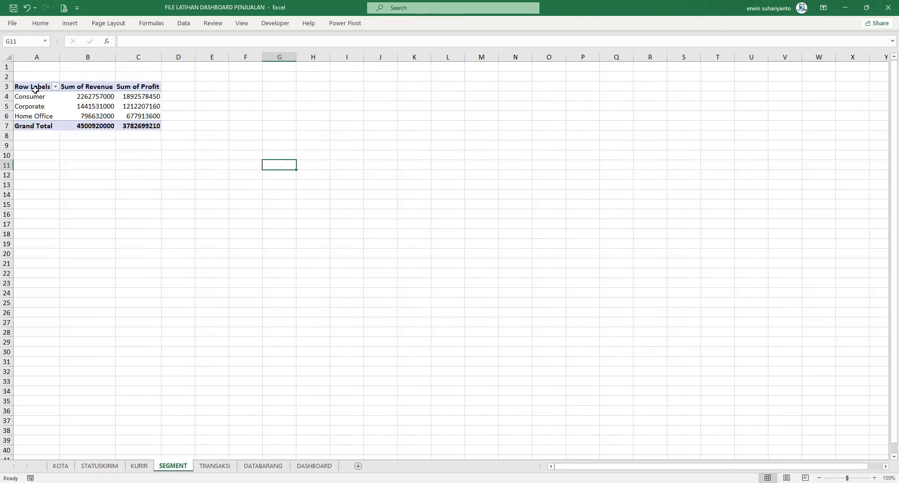
Copy the PivotTable range A3:C6 without the grand total and paste it as links starting at cell E3.
drag(35, 89, 136, 114)
right_click(142, 118)
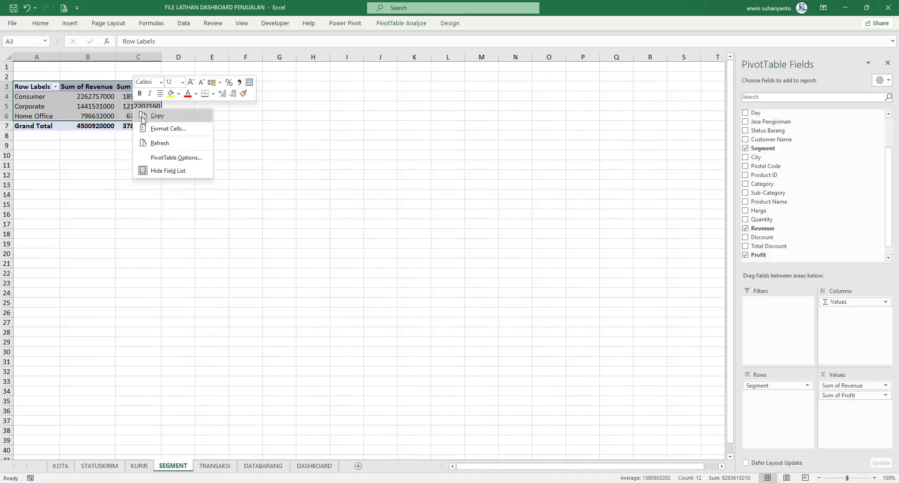
click(157, 116)
click(222, 87)
right_click(222, 88)
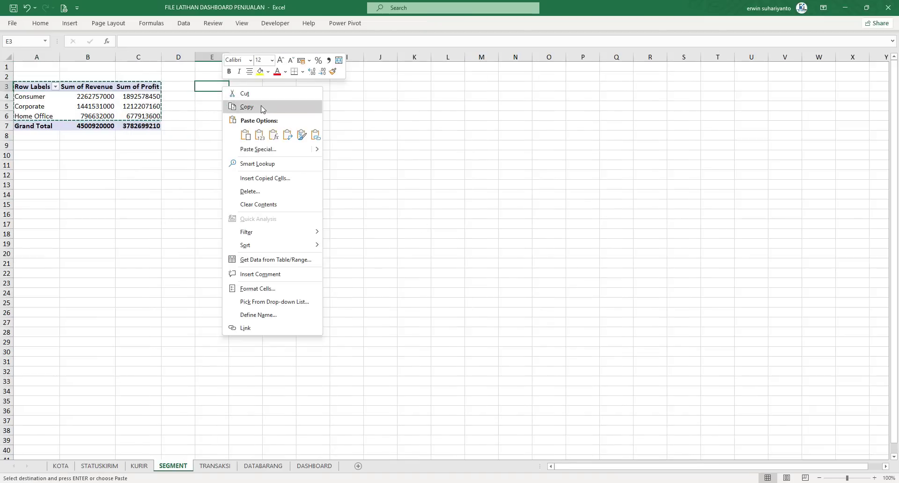
click(315, 135)
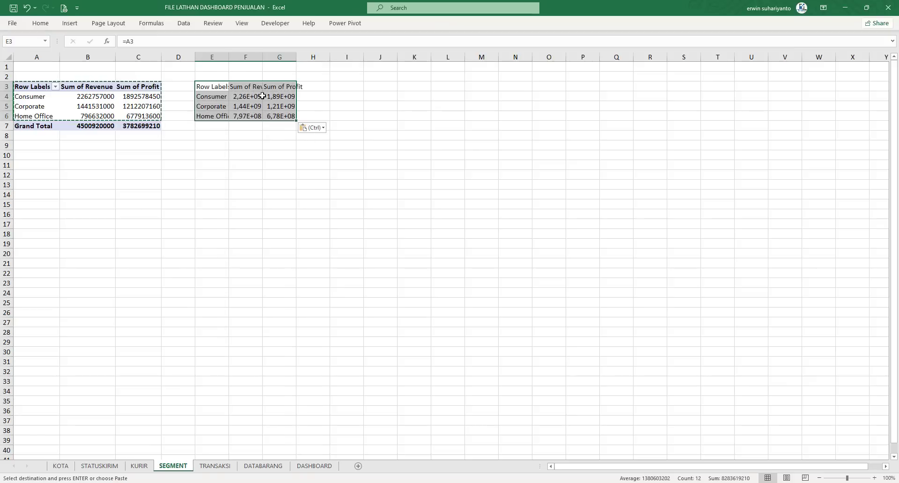
Autofit columns E to G to the linked segment table's contents.
drag(212, 56, 281, 59)
click(289, 55)
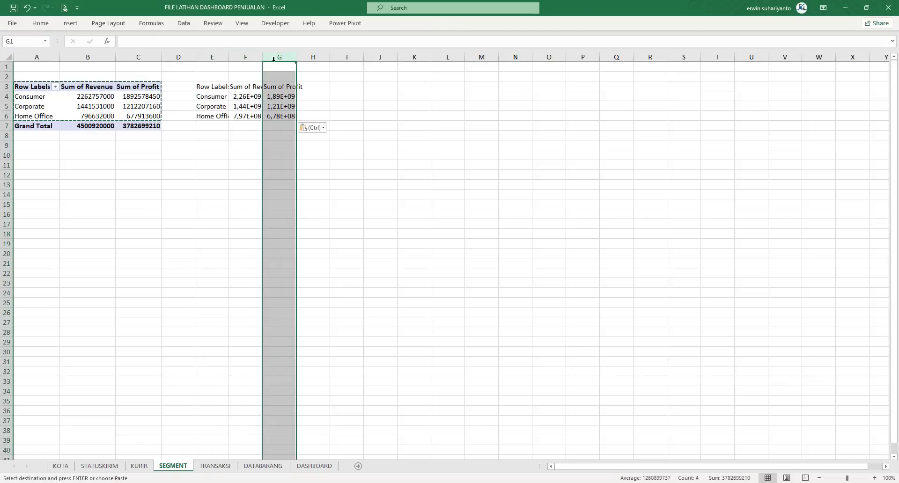
drag(212, 57, 273, 66)
double_click(297, 57)
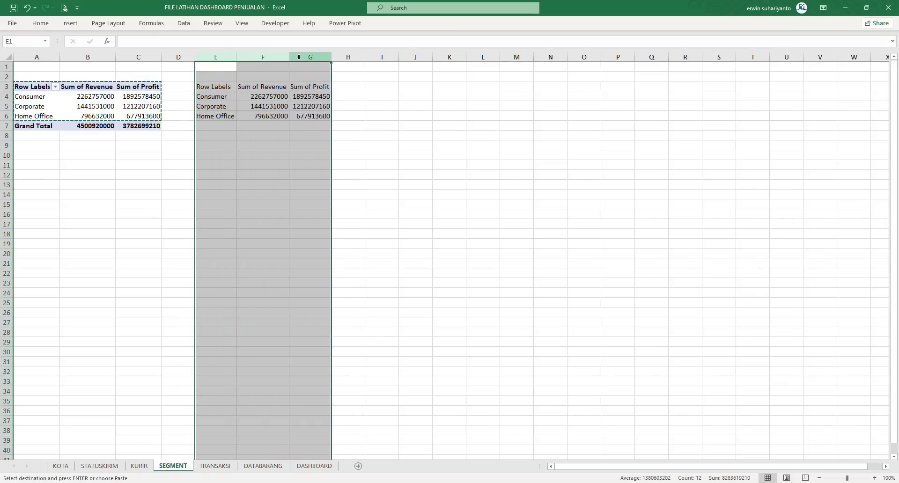
click(261, 133)
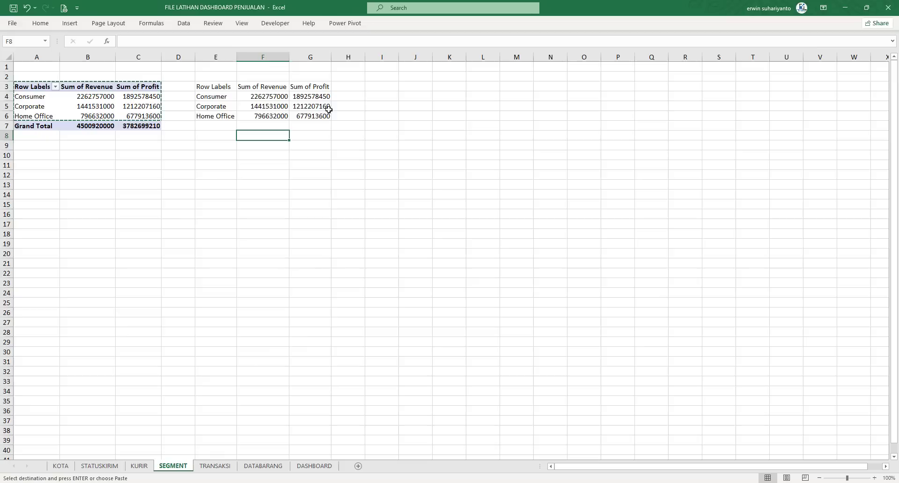
Add the headers Persen Revenue, Shape, Persen Profit and Shape in cells H3 to K3.
click(350, 86)
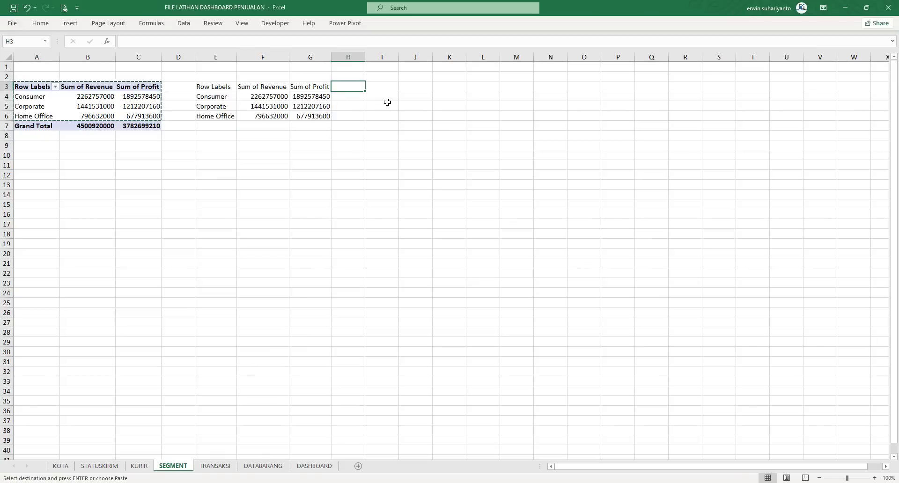
text(pERS)
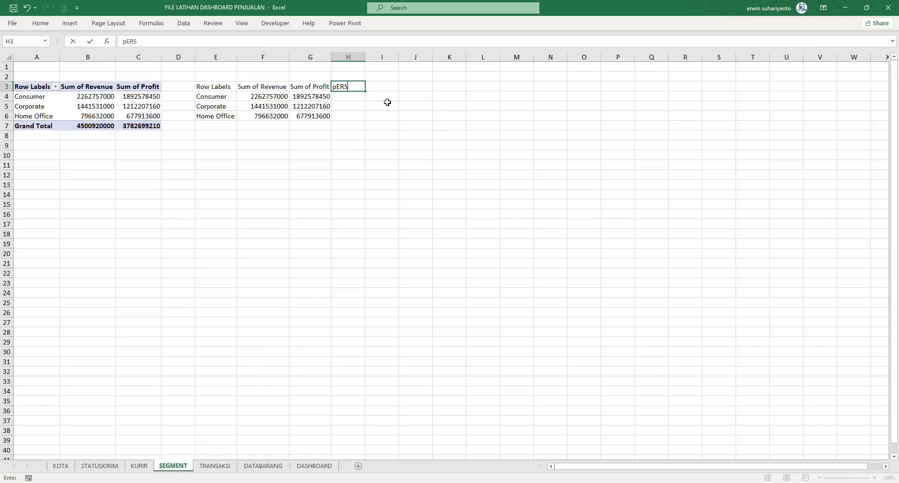
text(EN)
key(Tab)
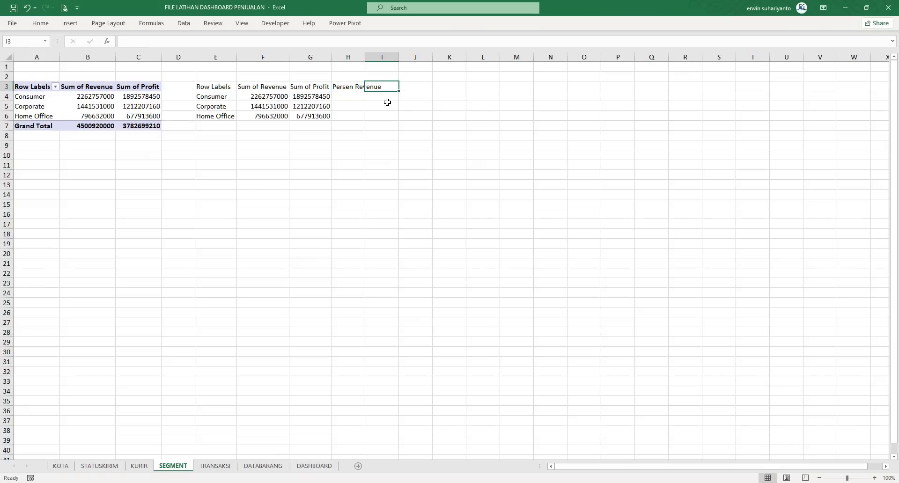
text(Shape)
key(Tab)
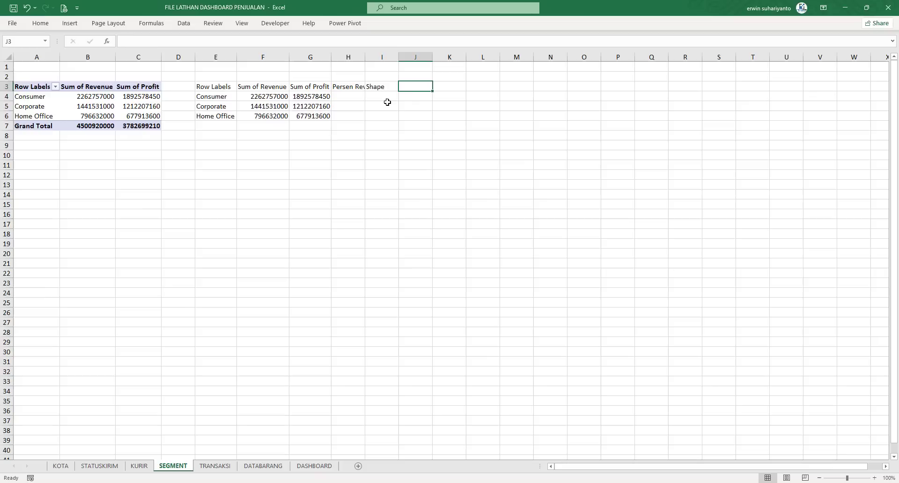
text(Persen )
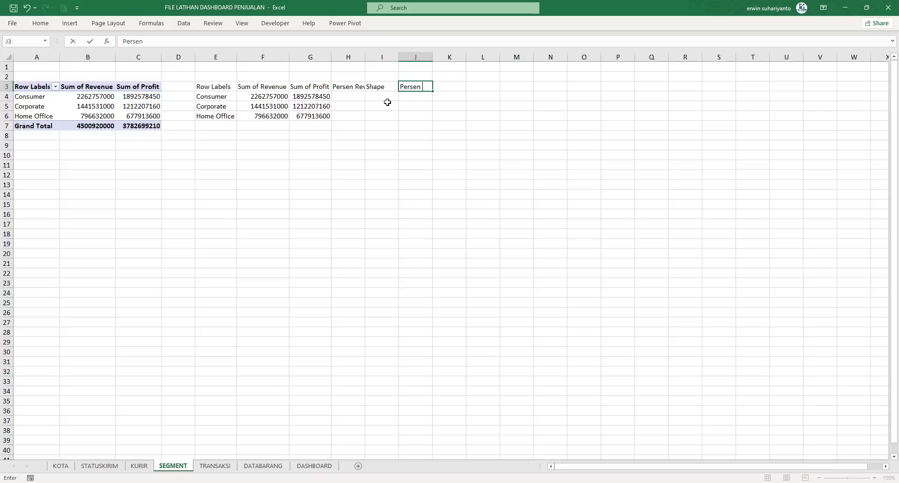
text(Profit)
key(Tab)
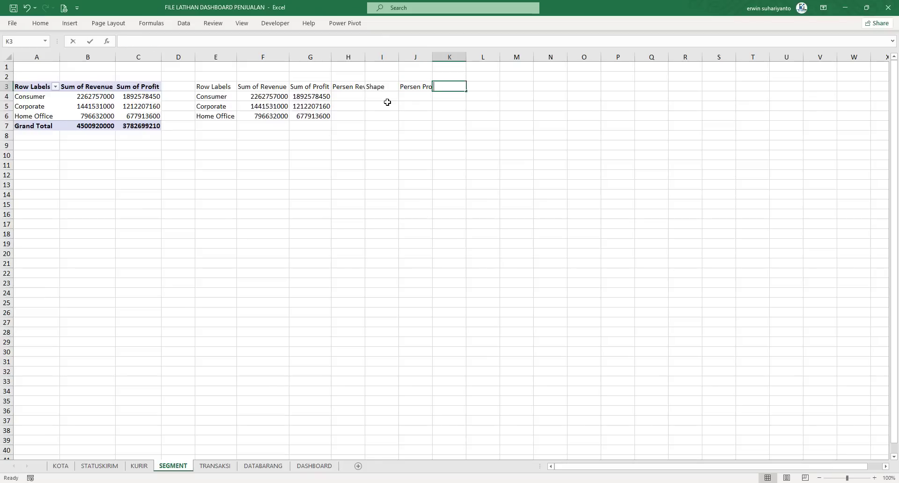
text(Shape)
key(Return)
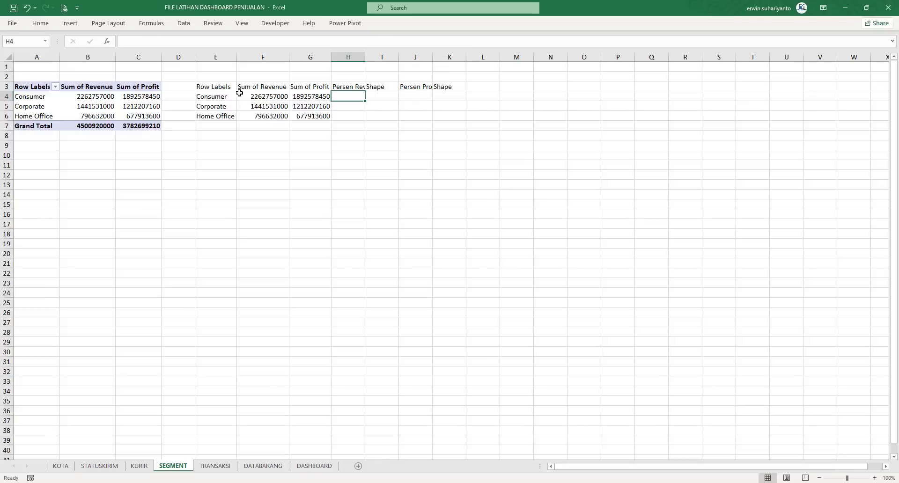
Apply all borders to the linked segment table in E3:K6.
drag(227, 88, 433, 114)
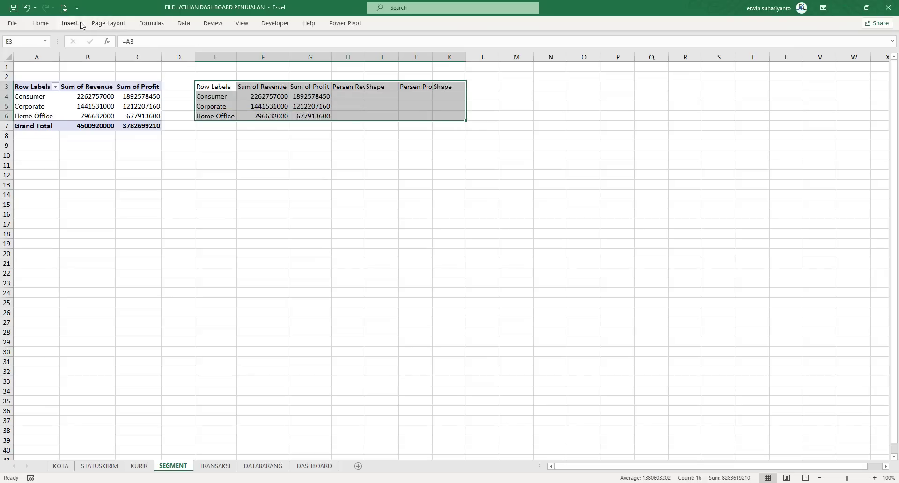
click(40, 23)
click(139, 56)
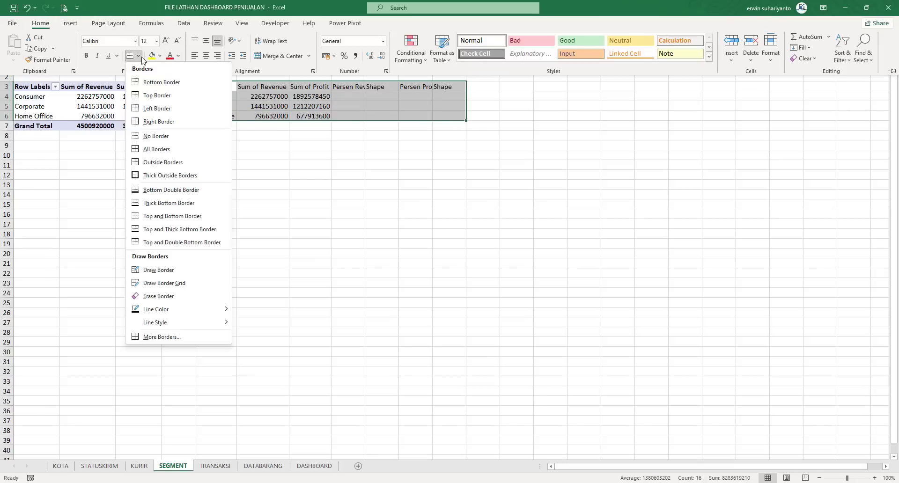
click(157, 149)
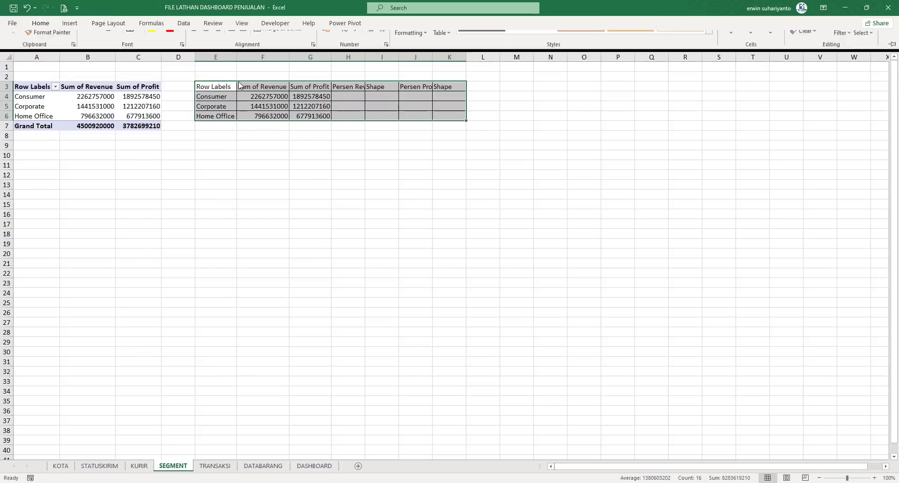
Even out the widths of columns E to K, and widen columns F and H so their headers fit.
drag(217, 57, 424, 58)
double_click(433, 57)
click(366, 134)
drag(226, 55, 490, 63)
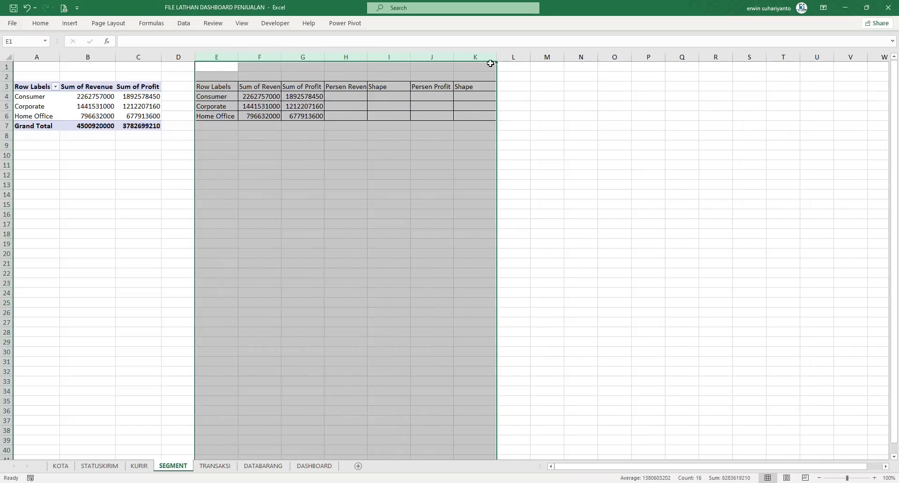
click(393, 132)
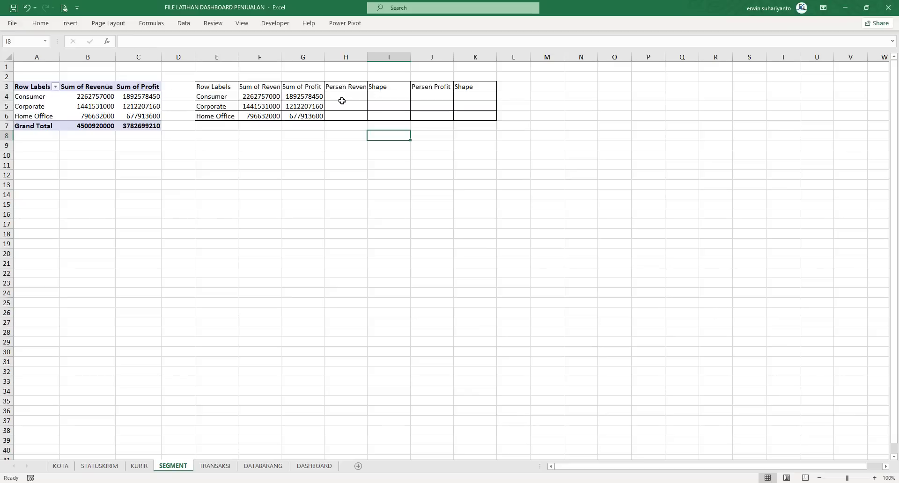
click(343, 98)
drag(367, 59, 380, 64)
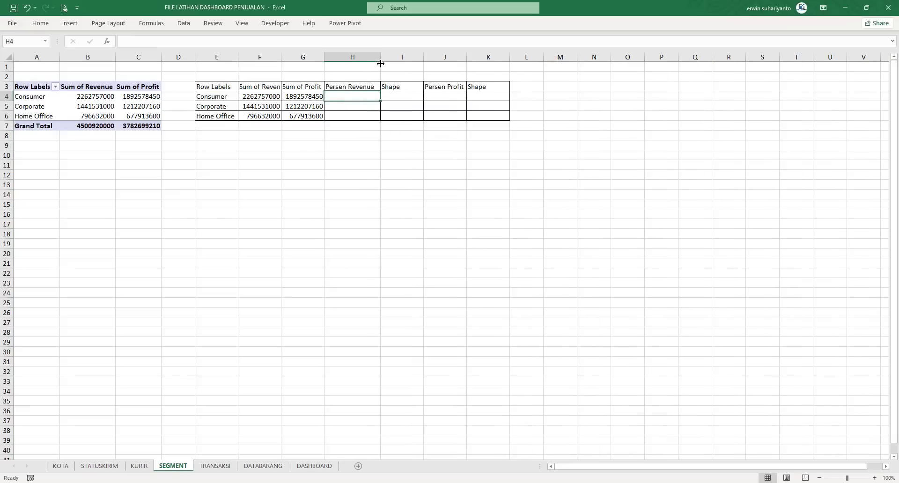
drag(281, 57, 303, 58)
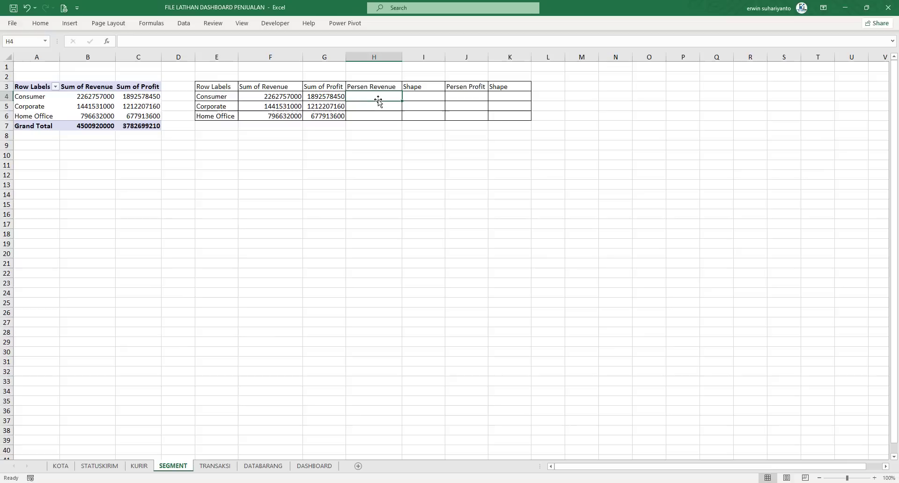
Enter the formula =F4/SUM($F$4:$F$6) in H4 for the Consumer segment's revenue share.
text(=)
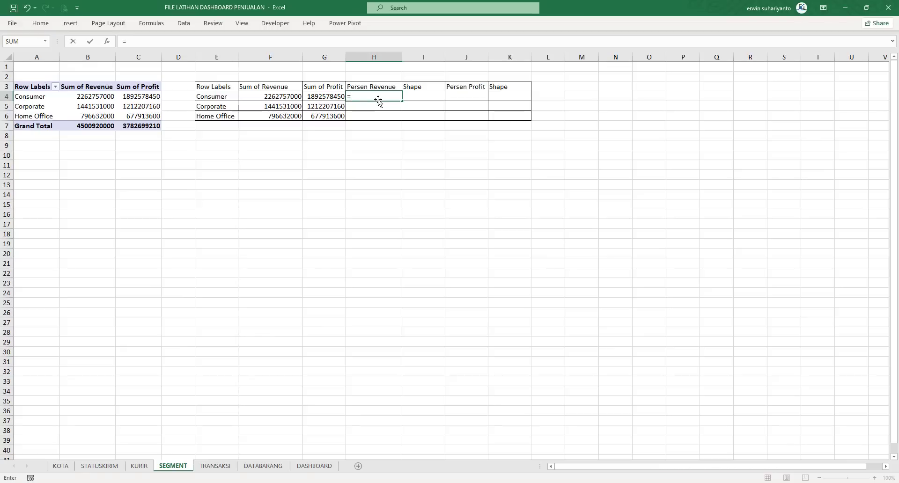
click(289, 97)
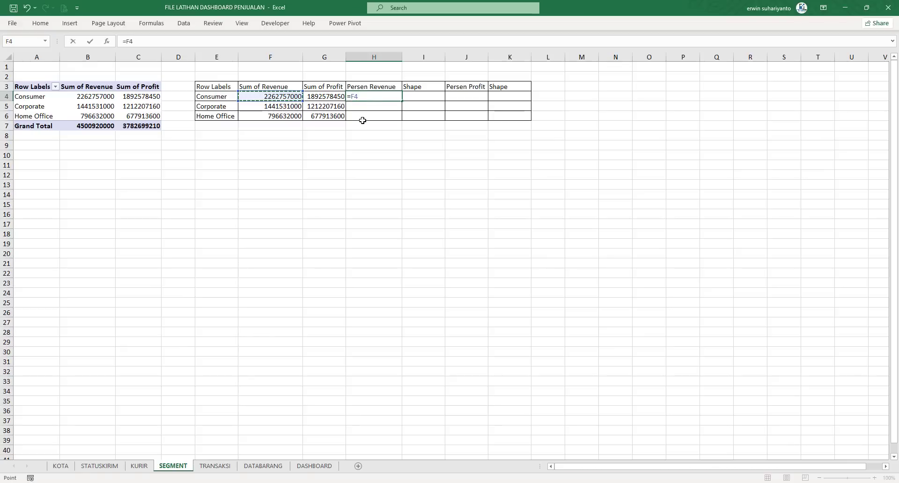
text(/sum()
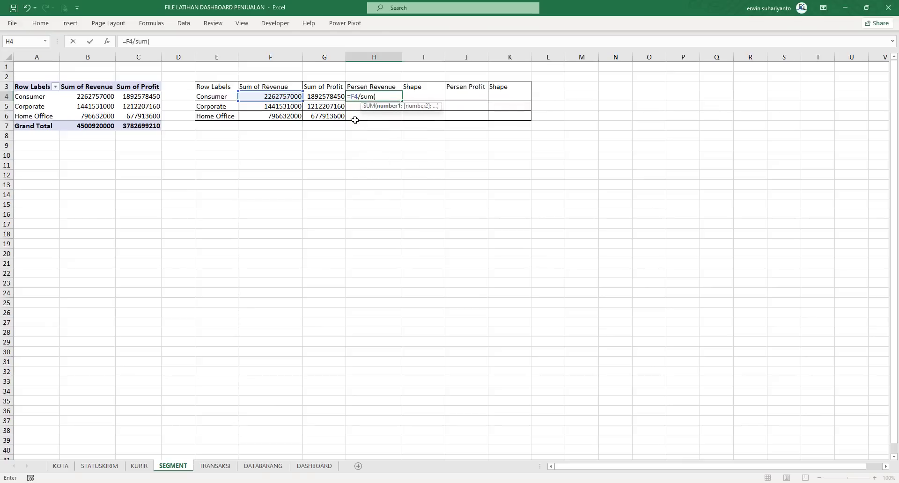
drag(273, 96, 273, 117)
key(F4)
text())
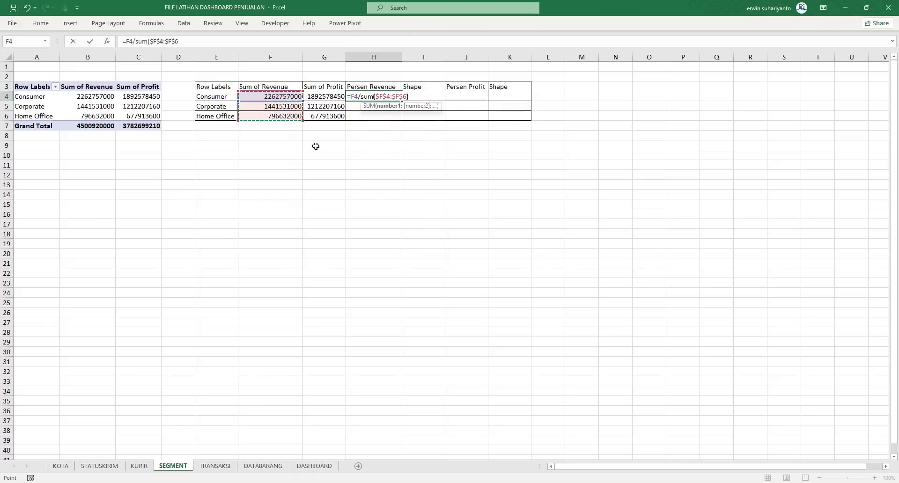
key(Return)
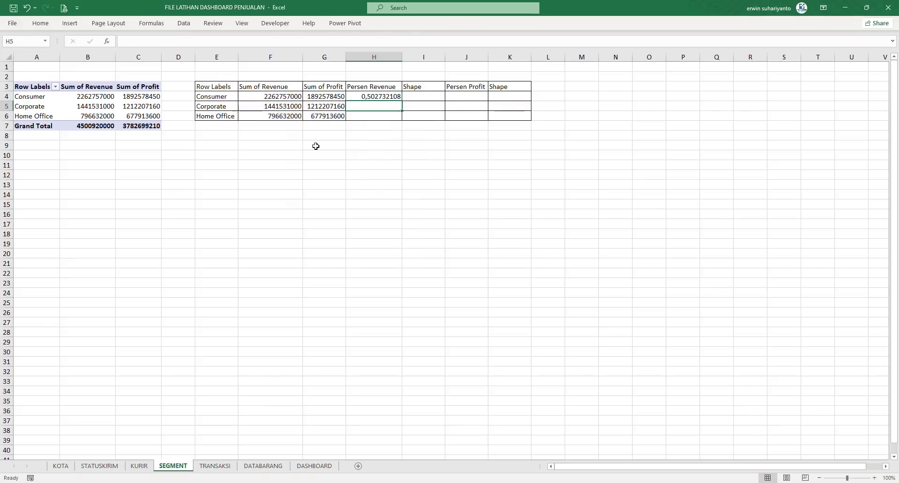
Fill the revenue share formula down to H6 and format H4:H6 as percentages.
click(398, 96)
drag(401, 101, 370, 117)
click(411, 96)
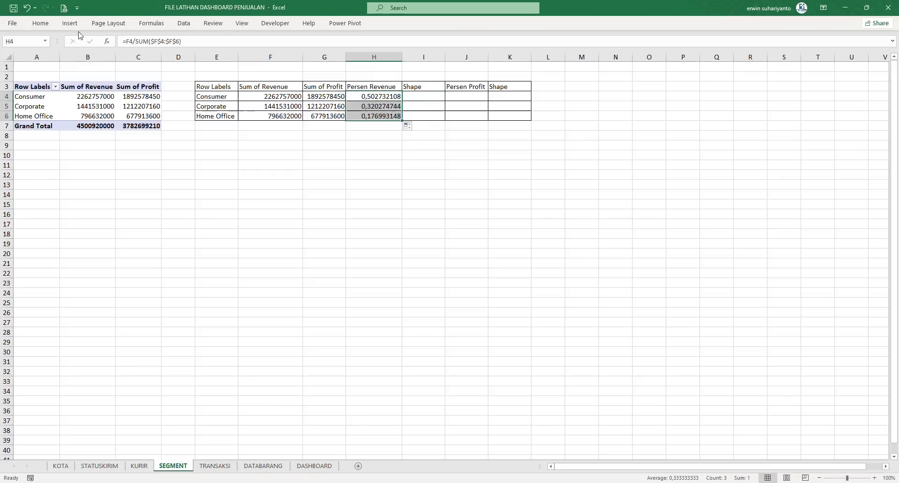
click(40, 24)
click(345, 56)
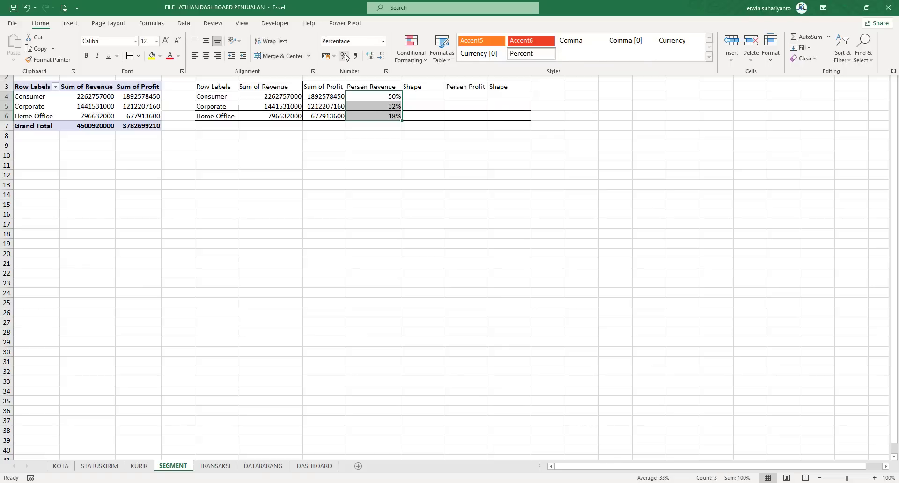
Center the revenue percentages in H4:H6.
click(206, 43)
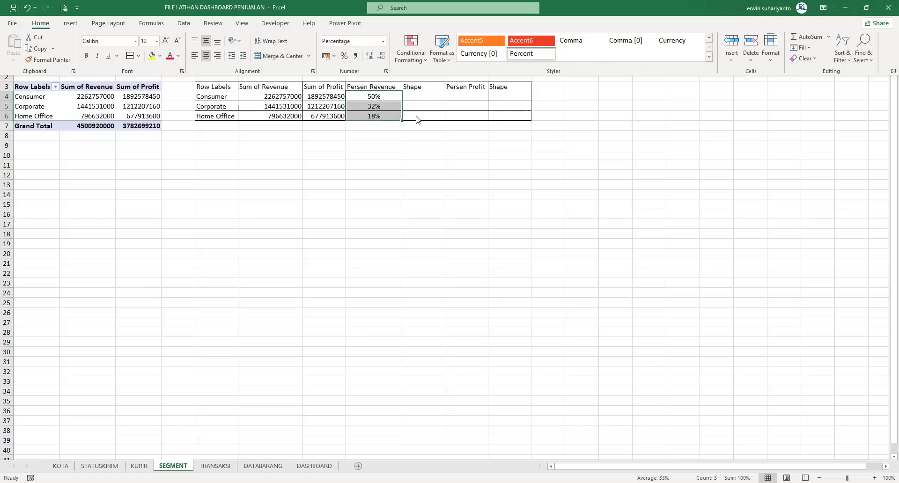
click(433, 98)
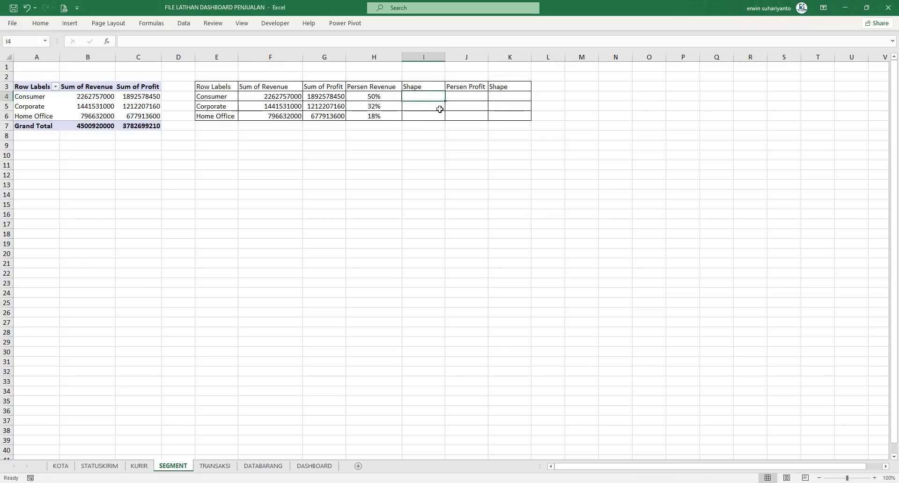
Enter the formula =G4/SUM($G$4:$G$6) in J4 for the Consumer segment's profit share.
click(460, 98)
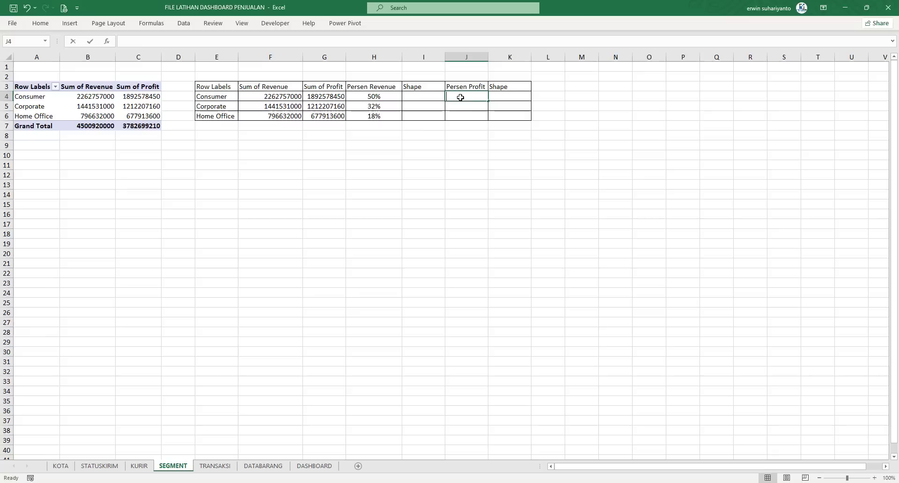
text(=)
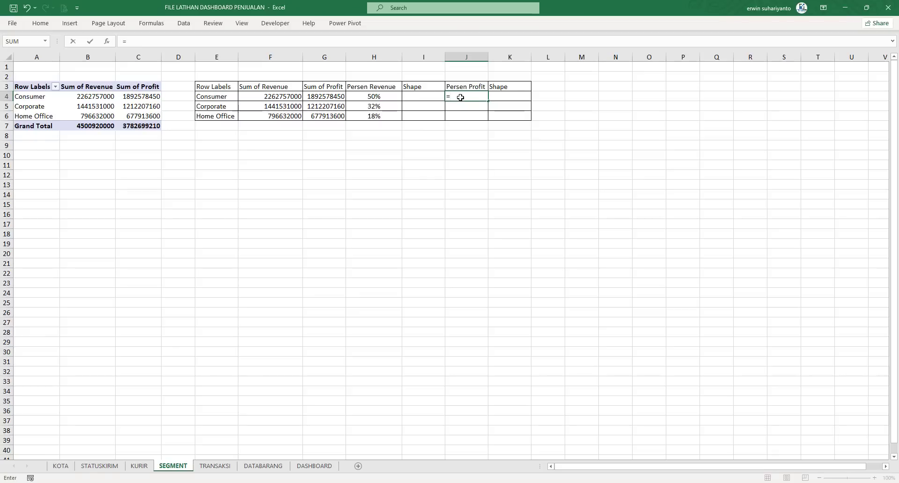
click(326, 97)
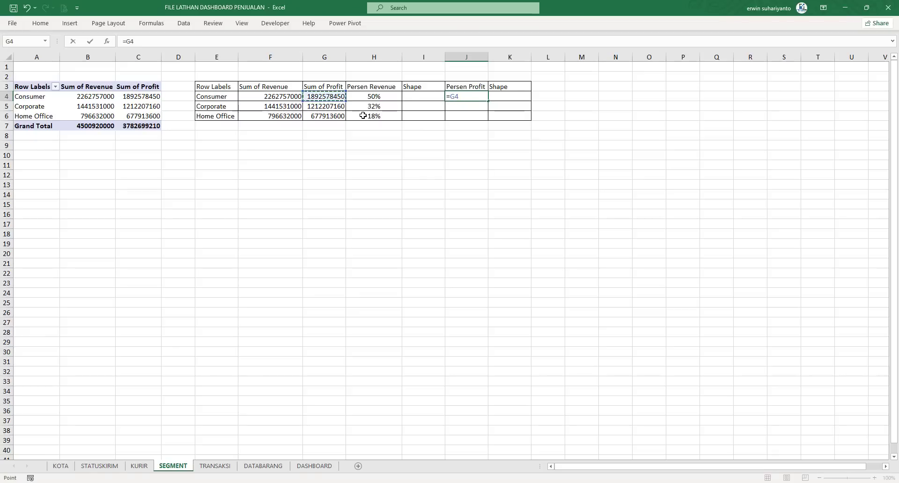
text(/sum()
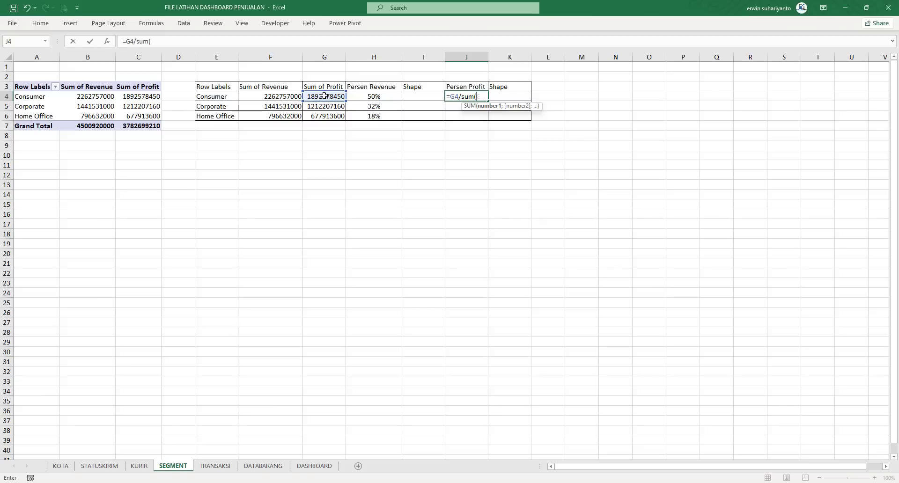
drag(326, 97, 325, 115)
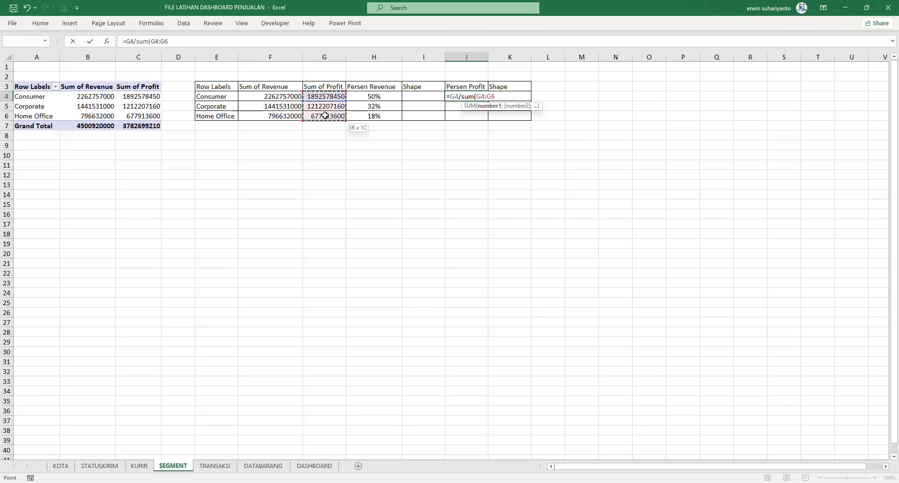
key(F4)
text())
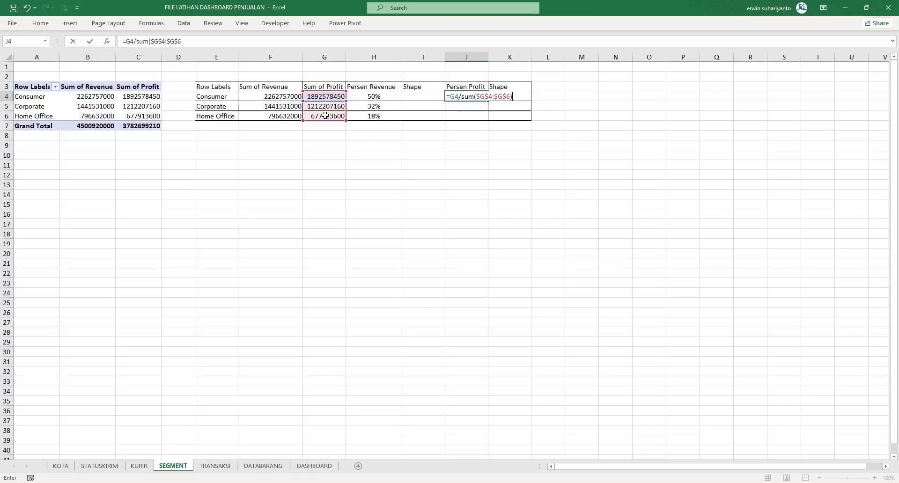
key(Return)
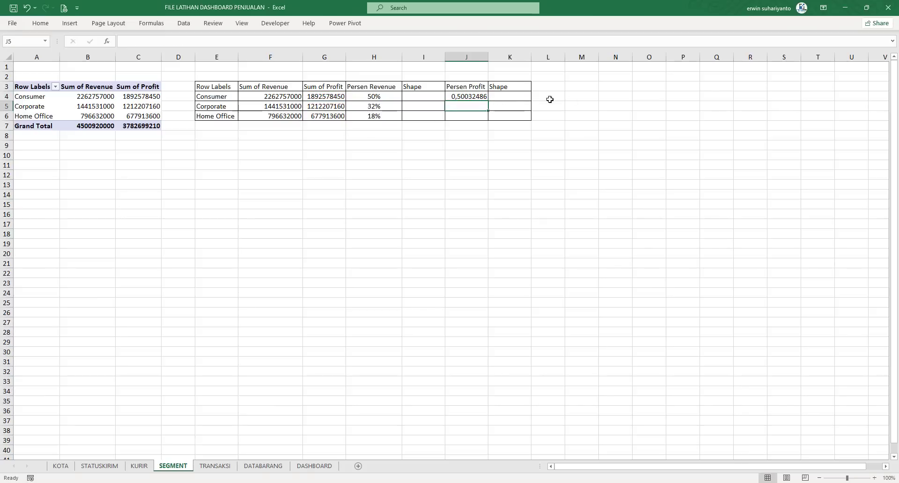
Fill the profit share formula down to J6 and format J4:J6 as centered percentages.
click(479, 97)
drag(488, 101, 488, 120)
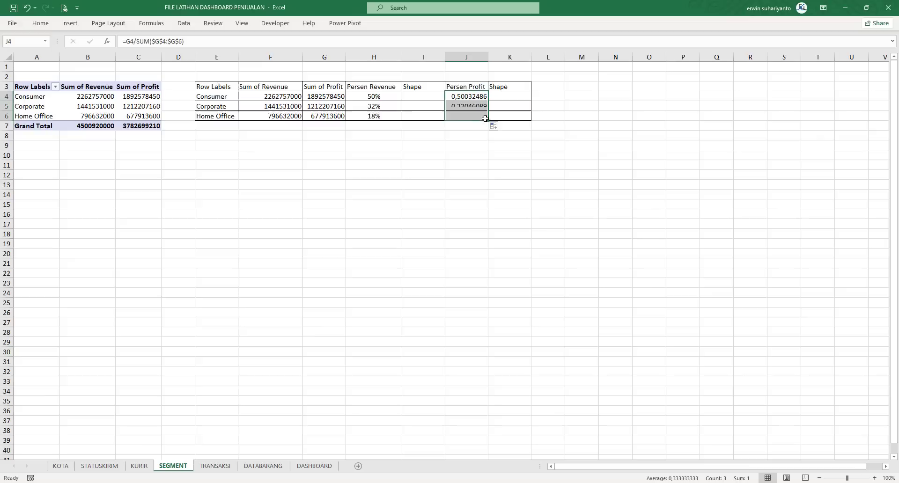
click(49, 28)
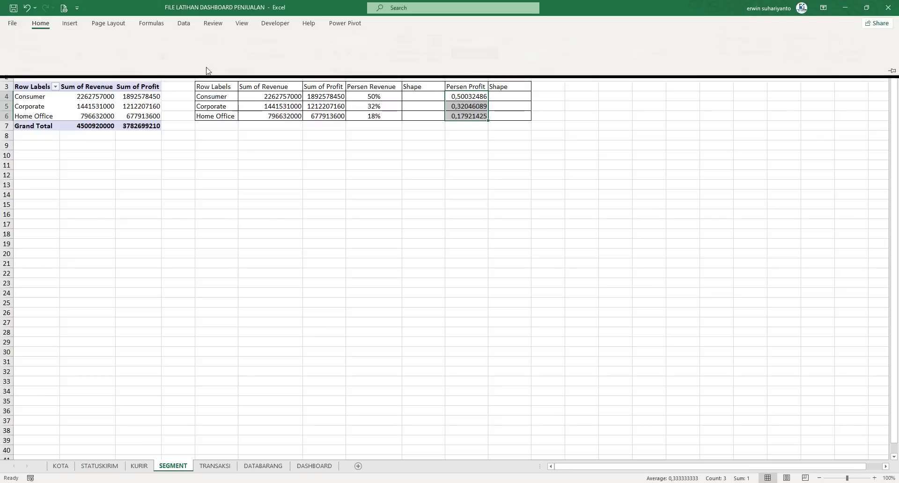
click(344, 56)
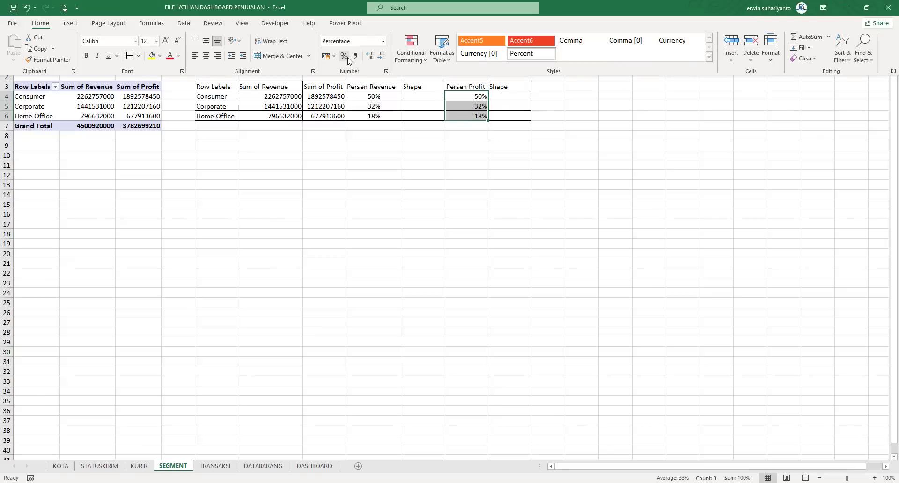
click(205, 56)
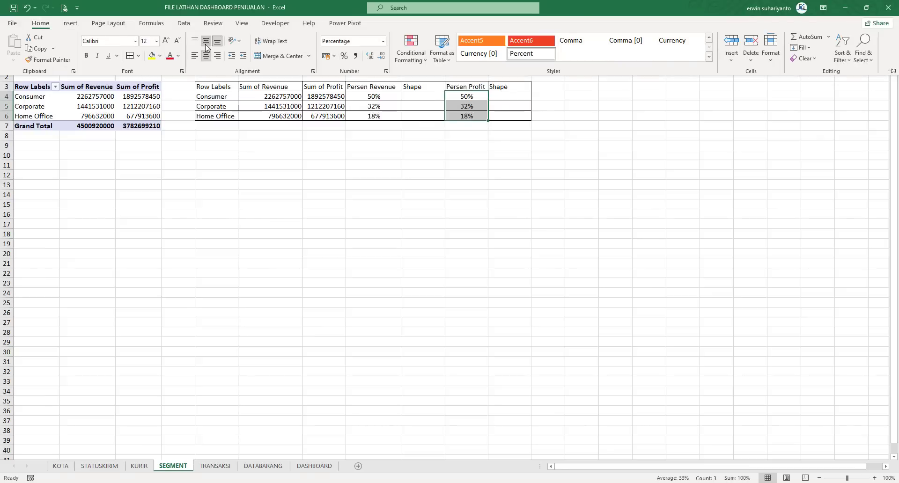
click(418, 139)
Enter the formula =1-H4 in I4 as the Consumer segment's remaining revenue share.
click(425, 98)
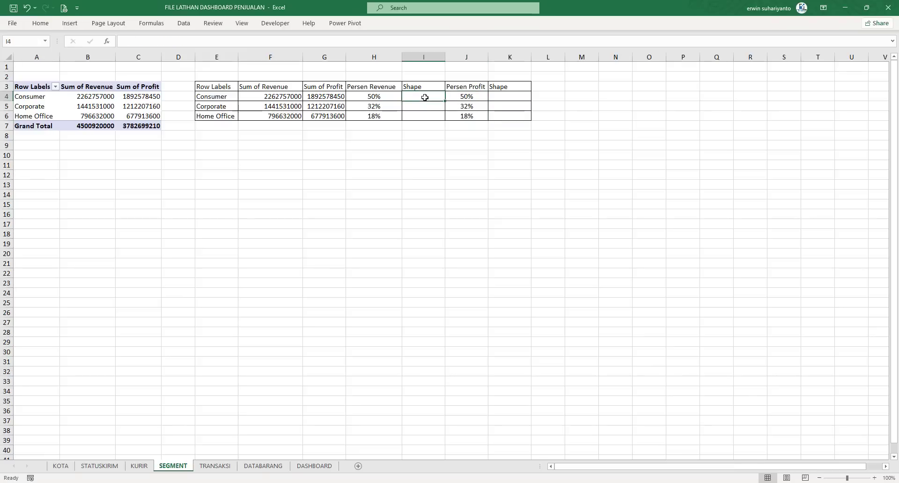
text(=)
click(386, 99)
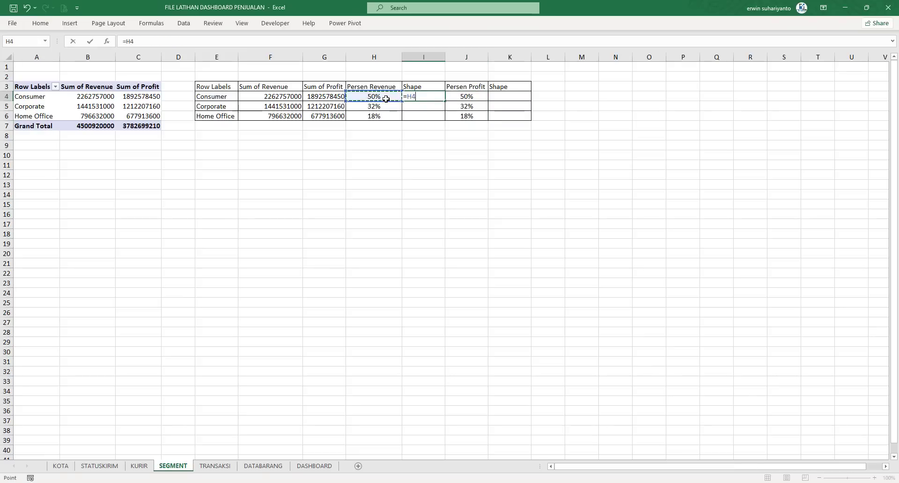
key(BackSpace)
key(BackSpace)
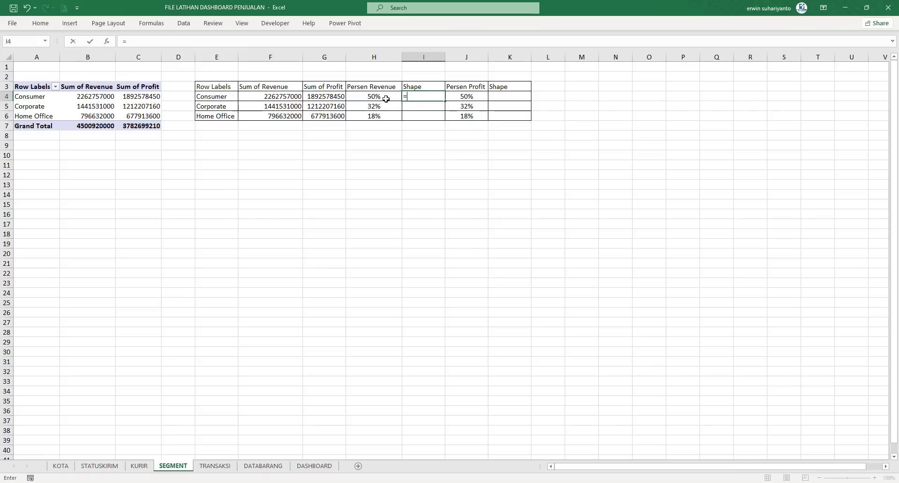
text(1-)
click(386, 98)
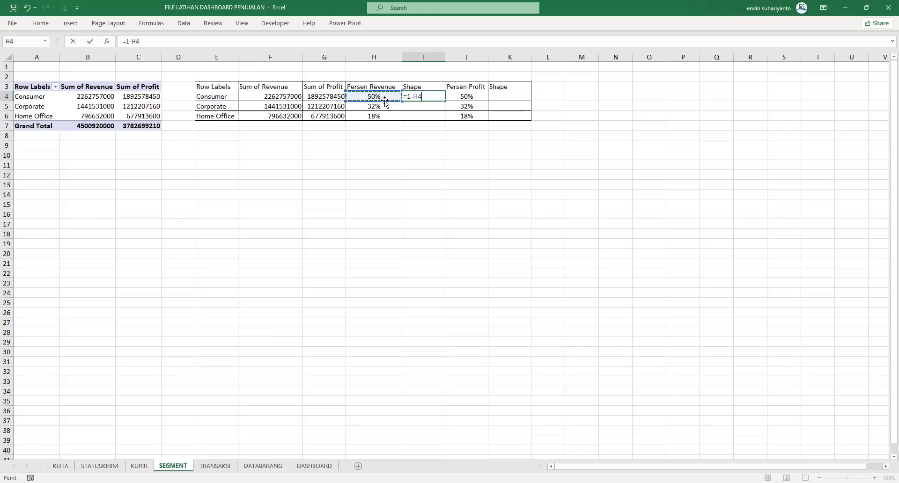
key(Return)
Fill the revenue Shape formula from I4 down to I6 and center the values.
drag(426, 95, 425, 108)
drag(425, 111, 443, 118)
click(426, 97)
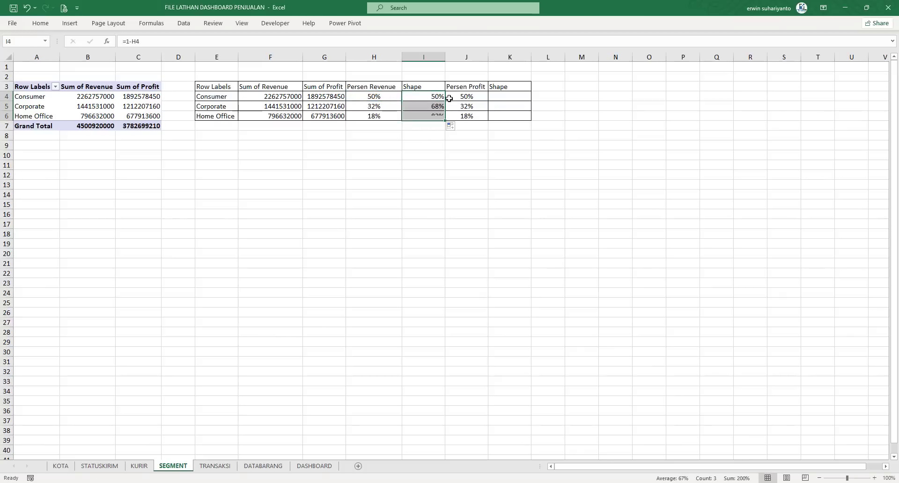
click(41, 23)
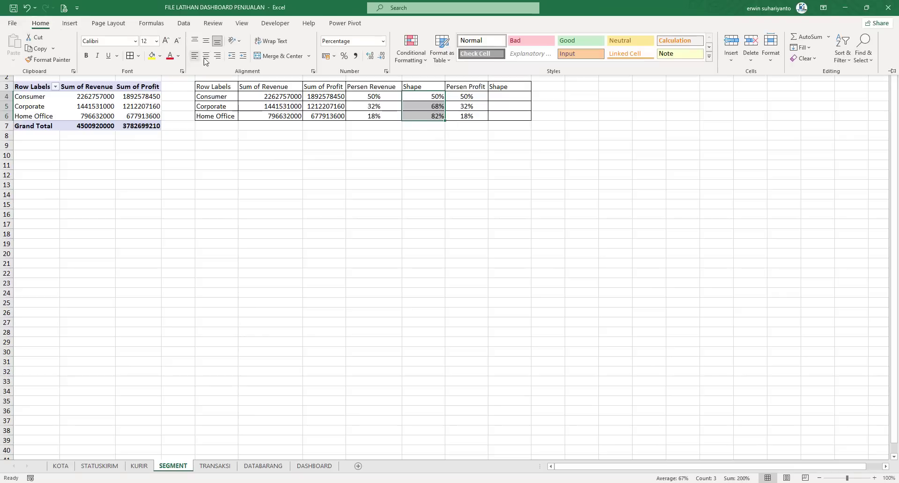
click(206, 56)
Enter the formula =1-J4 in K4 as the Consumer segment's remaining profit share.
click(503, 94)
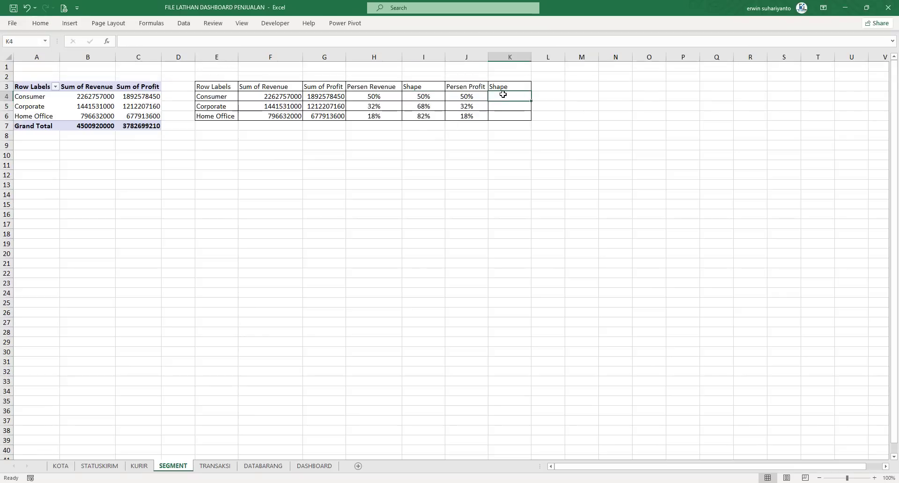
text(=)
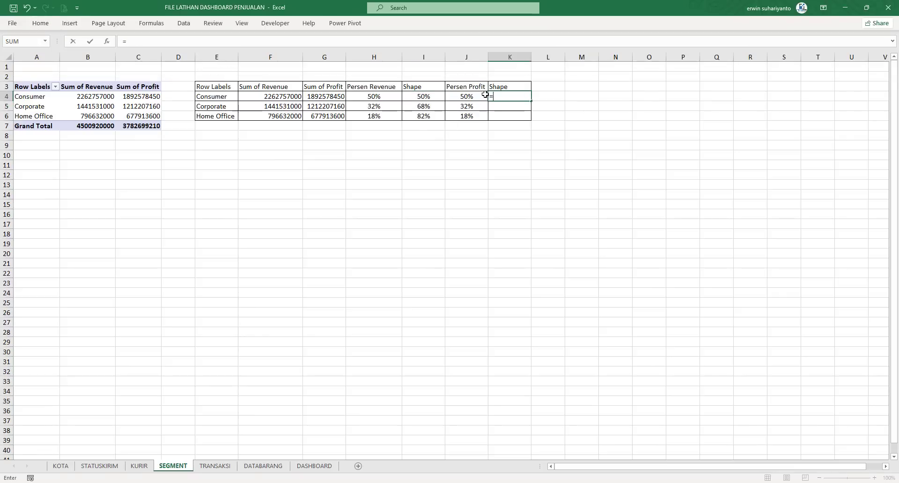
text(1)
key(BackSpace)
click(480, 98)
key(Return)
Fill the profit Shape formula from K4 down to K6 and center the values.
click(508, 98)
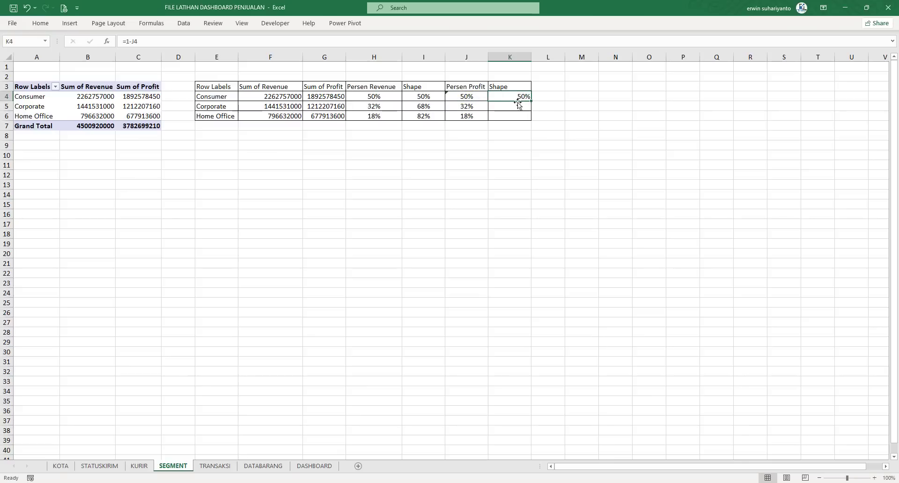
drag(530, 104, 528, 120)
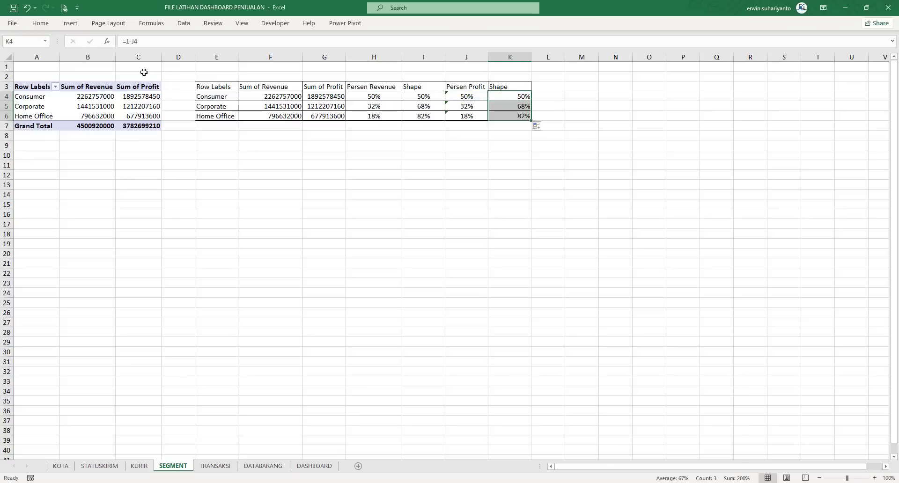
click(41, 24)
click(206, 54)
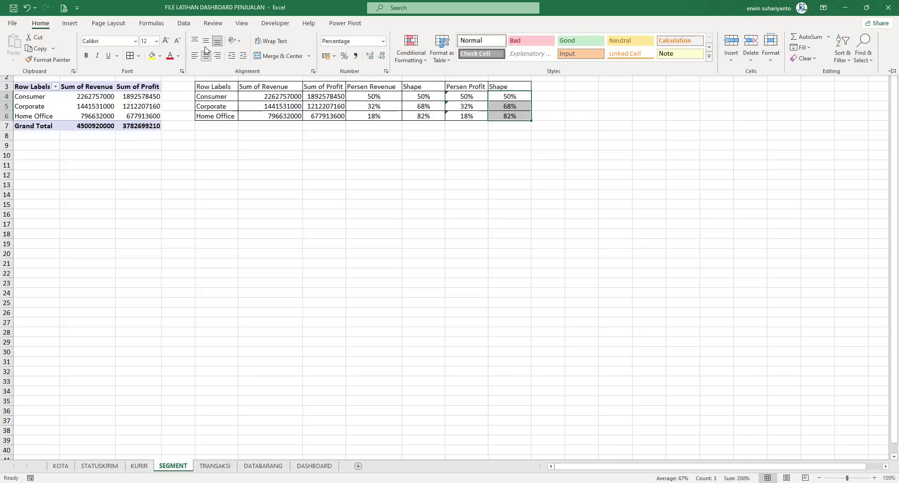
click(512, 194)
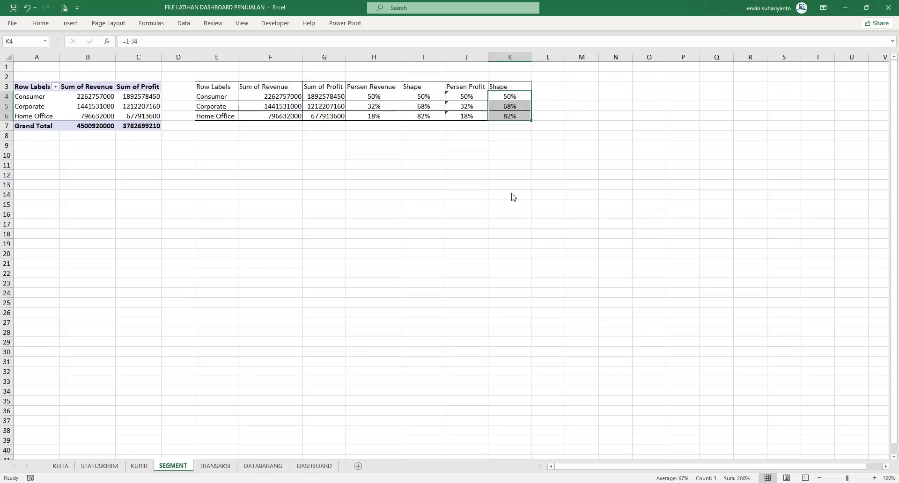
click(512, 193)
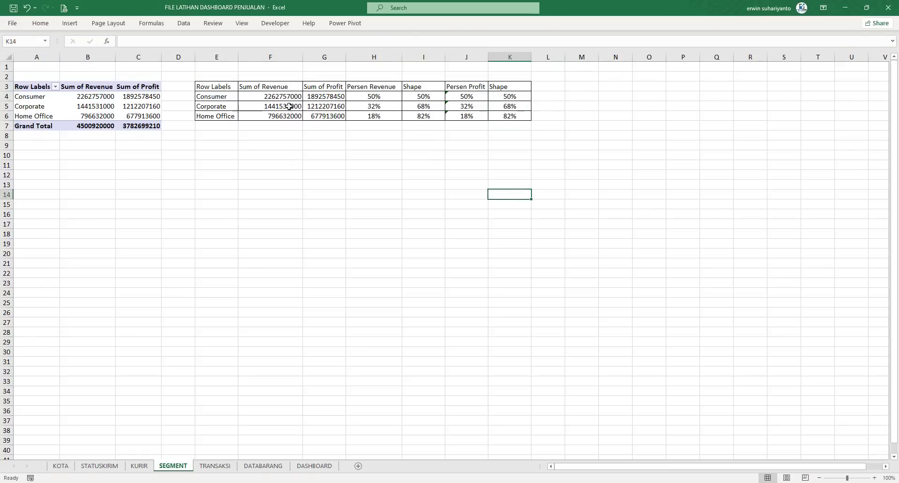
Format the revenue and profit amounts in F4:G6 as Number with the thousands separator and 0 decimal places.
drag(282, 96, 321, 115)
right_click(320, 115)
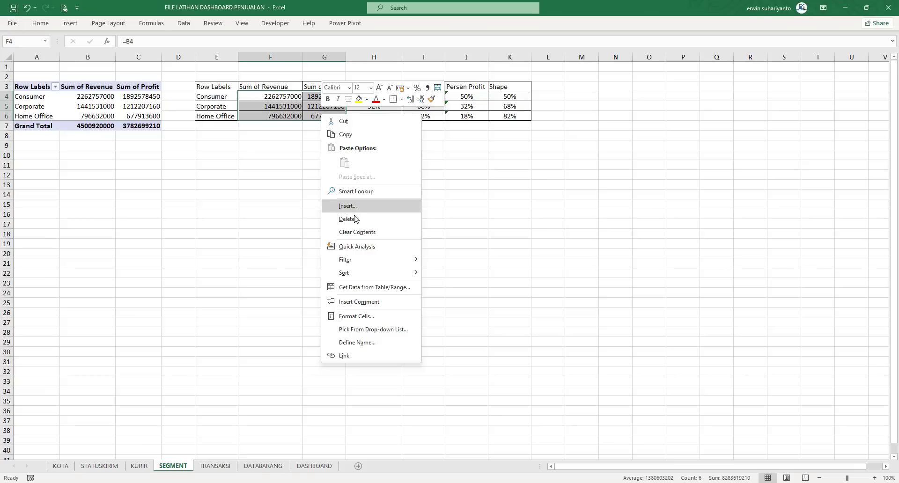
click(356, 317)
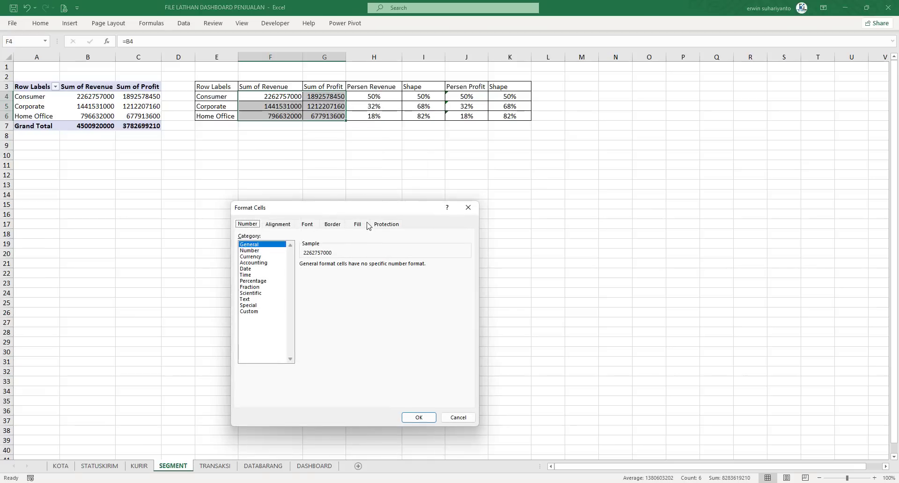
click(253, 251)
click(309, 276)
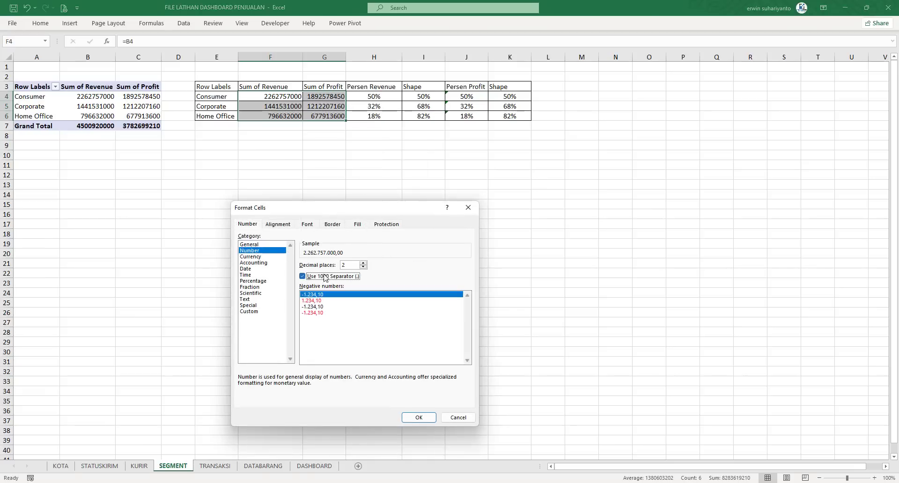
click(363, 267)
click(363, 267)
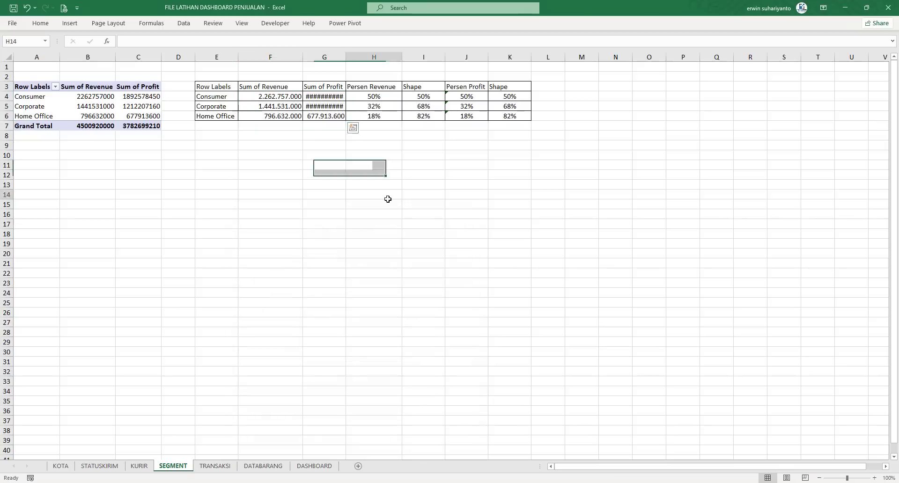
click(419, 417)
Autofit column G so the formatted profit amounts fit.
click(387, 197)
double_click(345, 57)
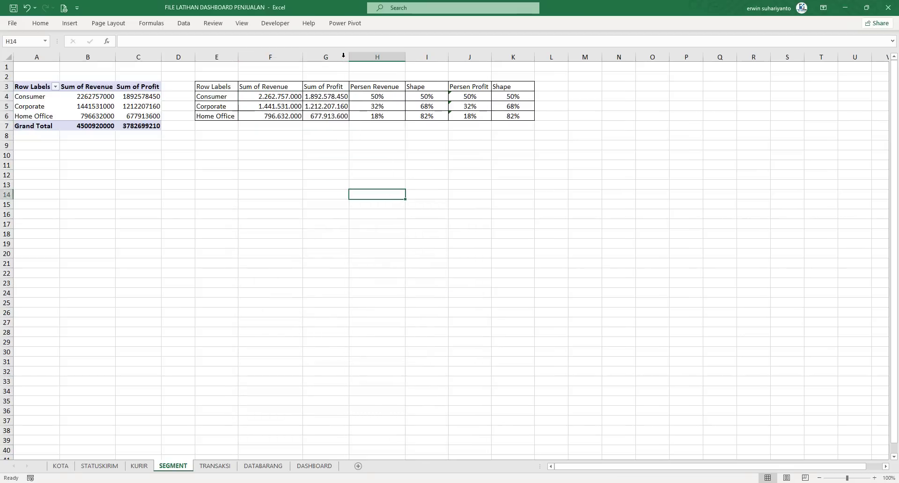
click(327, 322)
Check the Total Revenue and Total Profit cards on the DASHBOARD sheet of SAMPLE FILE FINAL, and return to the practice workbook.
mouse_move(484, 482)
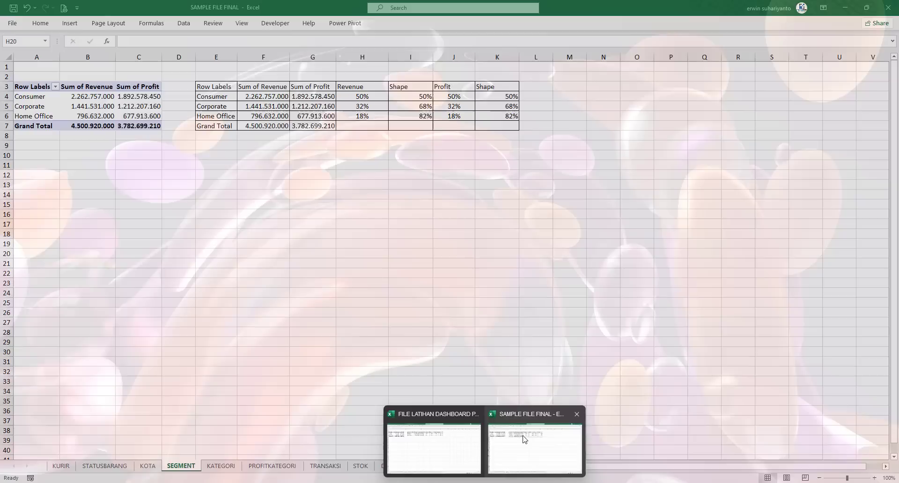
click(524, 439)
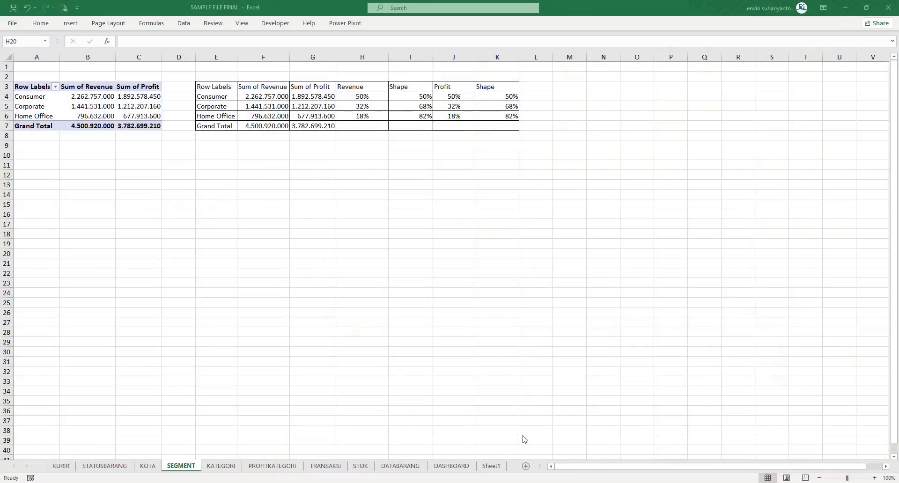
click(451, 466)
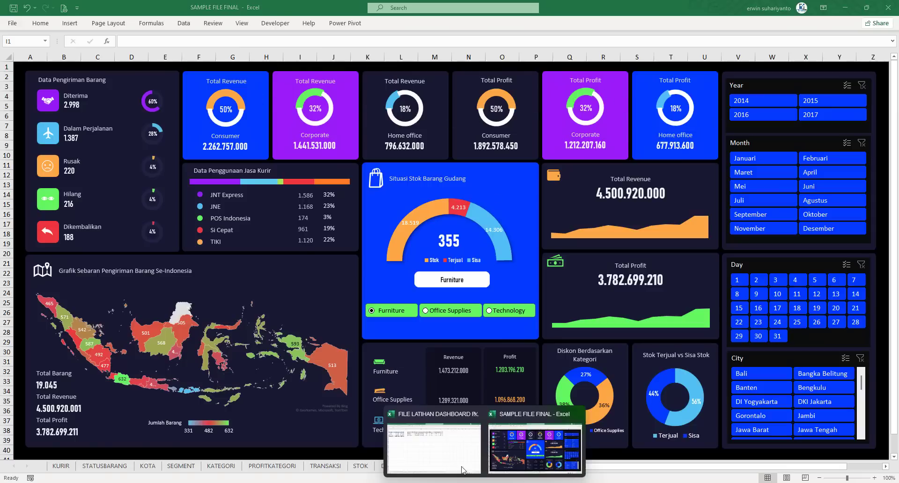
click(431, 449)
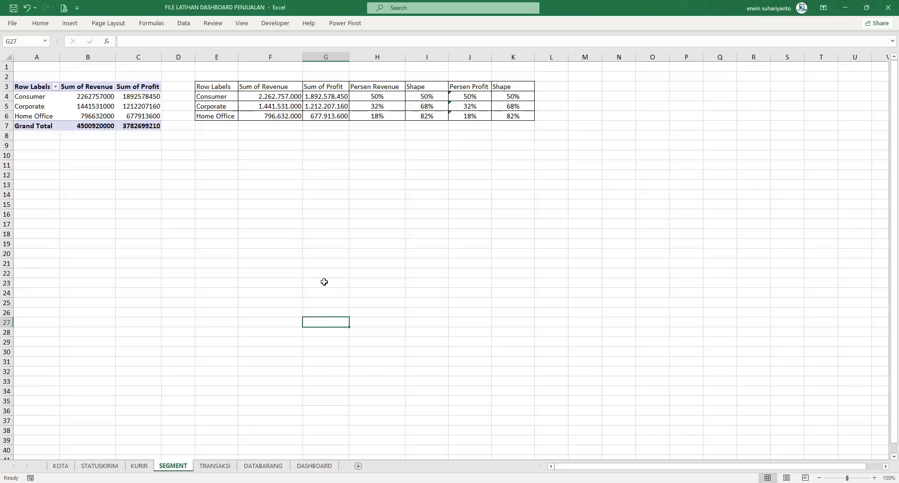
On the DASHBOARD sheet, duplicate the JNT Express label and place the copy in the first Total Revenue card.
click(274, 466)
click(316, 465)
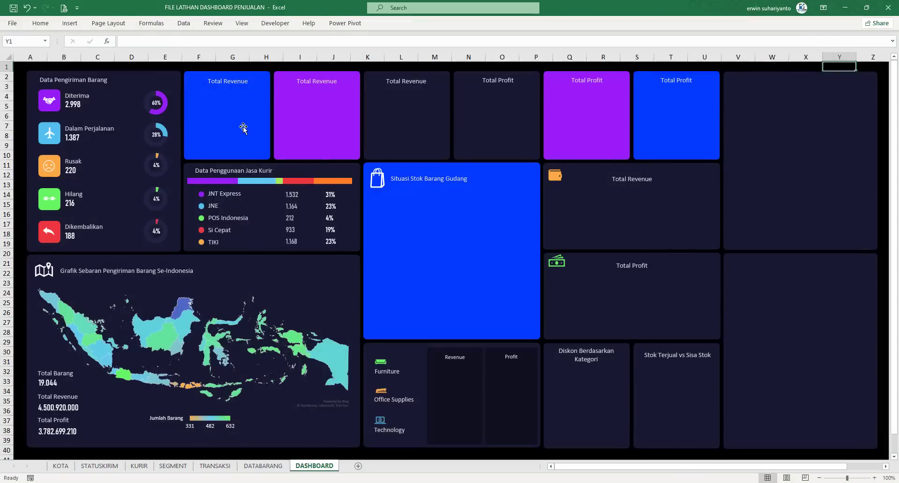
click(223, 193)
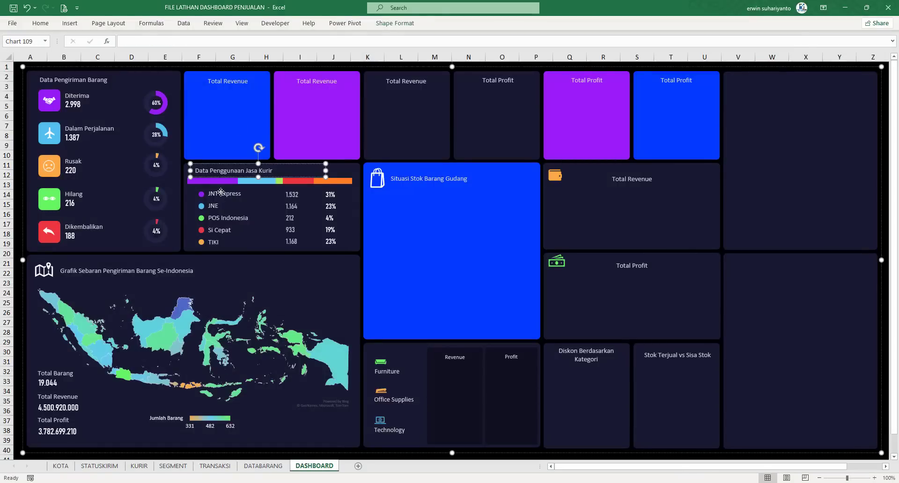
click(226, 200)
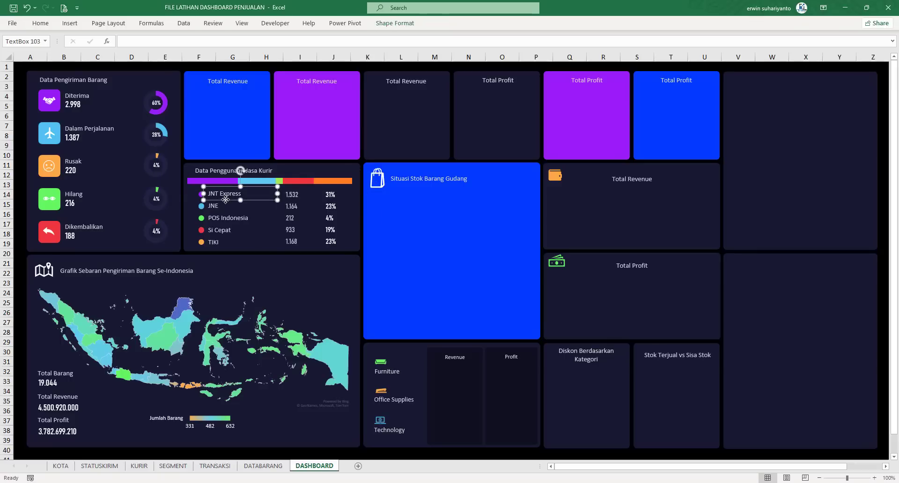
key(ctrl+d)
drag(253, 209, 243, 133)
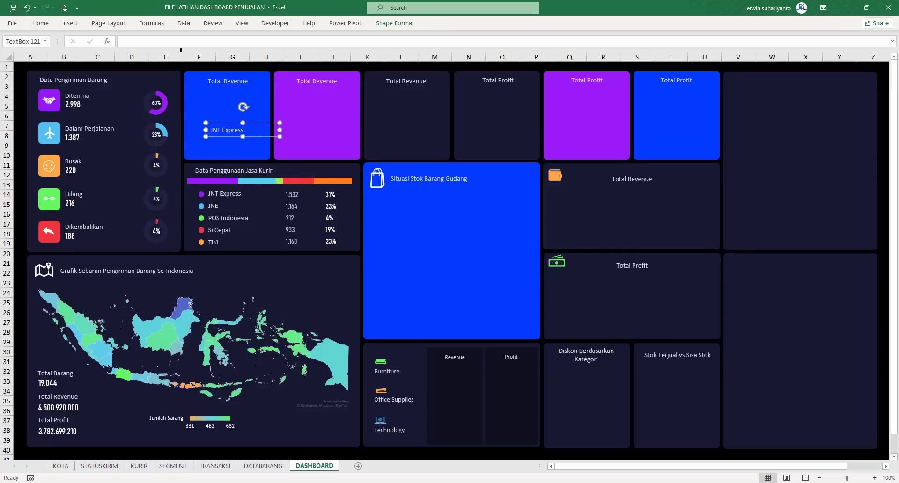
Center the text of the copied label in the first Total Revenue card and change it to Consumer.
click(41, 23)
click(205, 56)
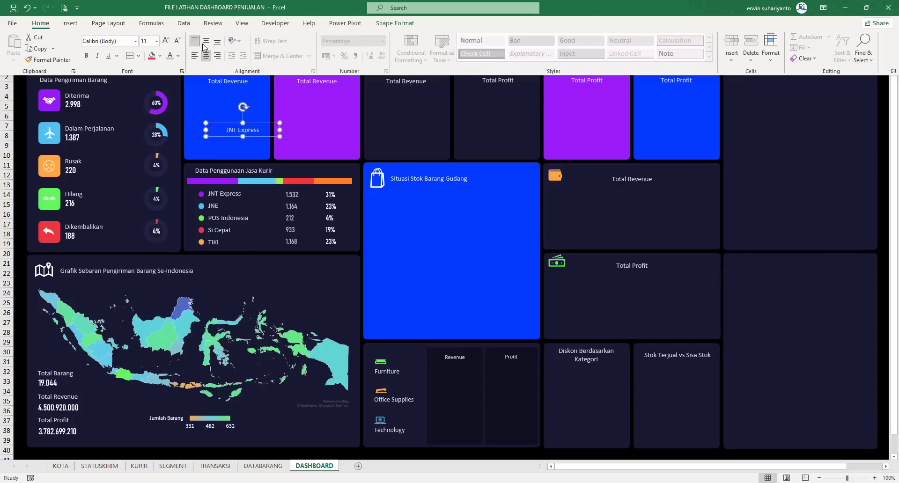
click(263, 132)
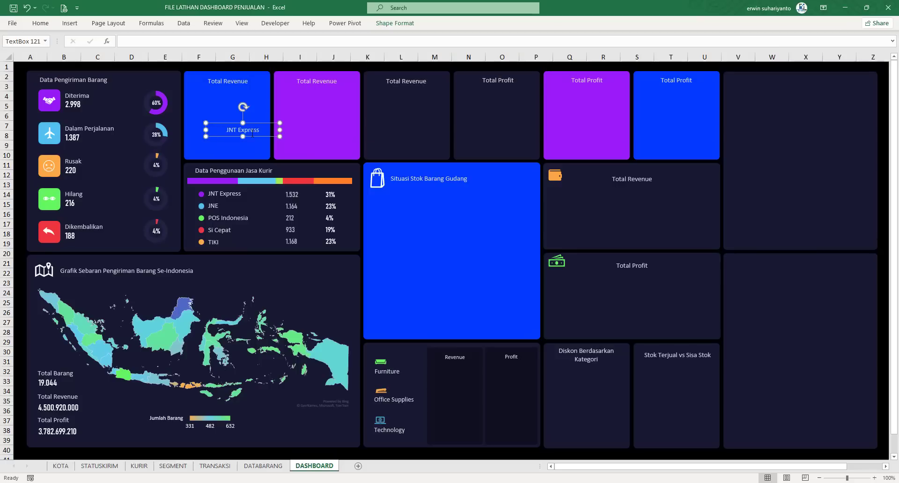
key(ctrl+a)
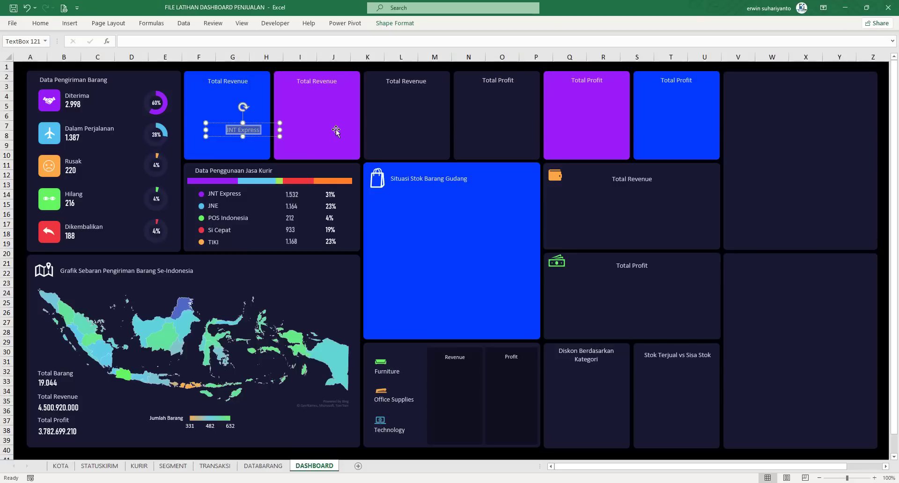
text(Consumer)
Narrow the Consumer label, place a duplicate in the second Total Revenue card, and change its text to Corporate.
drag(279, 130, 333, 136)
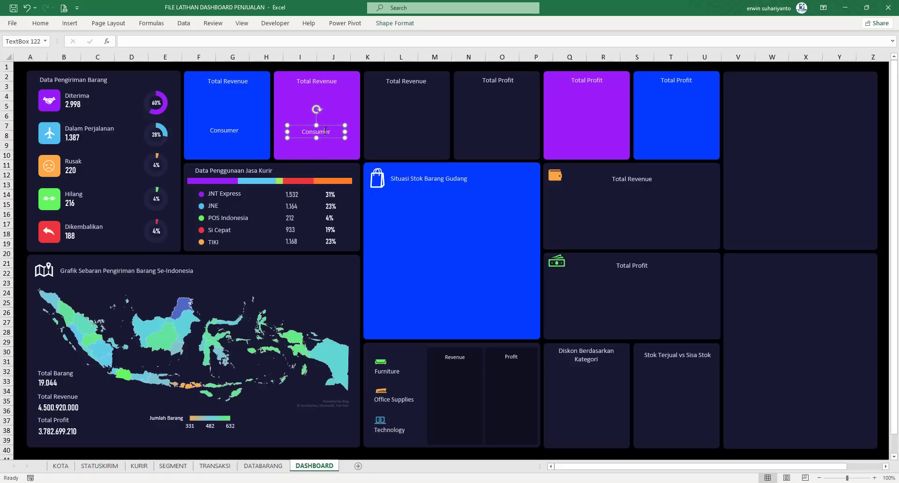
double_click(333, 132)
text(porate)
Duplicate the Corporate label into the third Total Revenue card and change its text to Home Office.
key(ctrl+d)
double_click(401, 133)
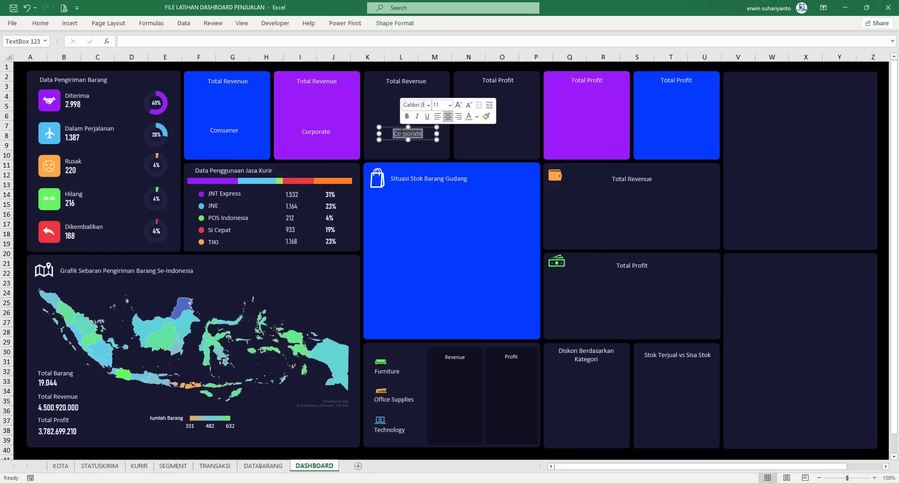
text(Home)
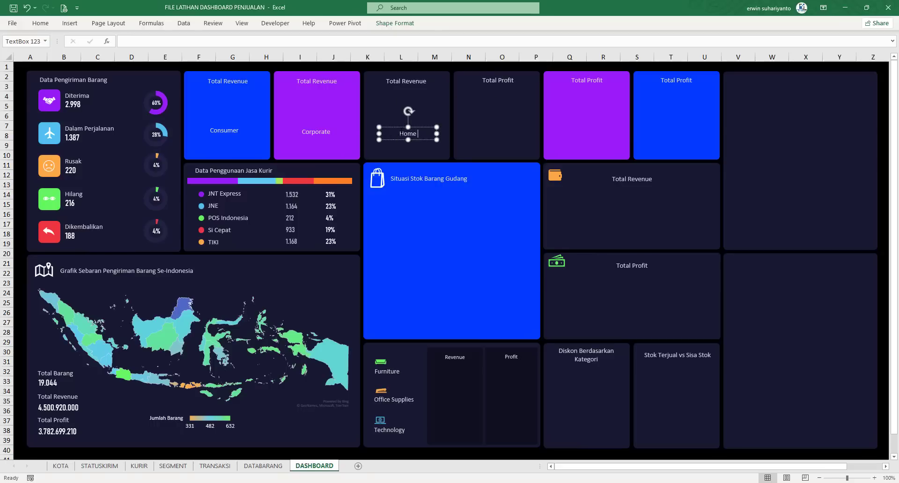
text( Office)
click(451, 66)
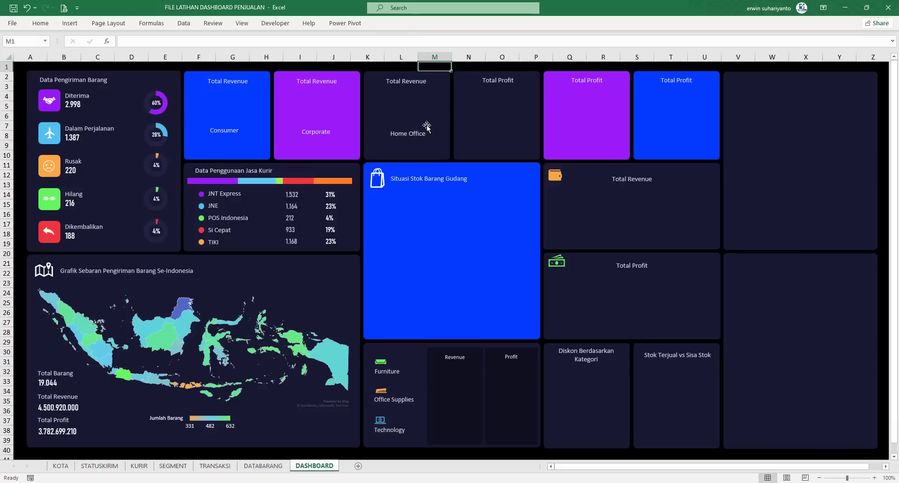
Align the Consumer, Corporate and Home Office labels to their middle and distribute them horizontally.
click(420, 134)
shift+click(311, 135)
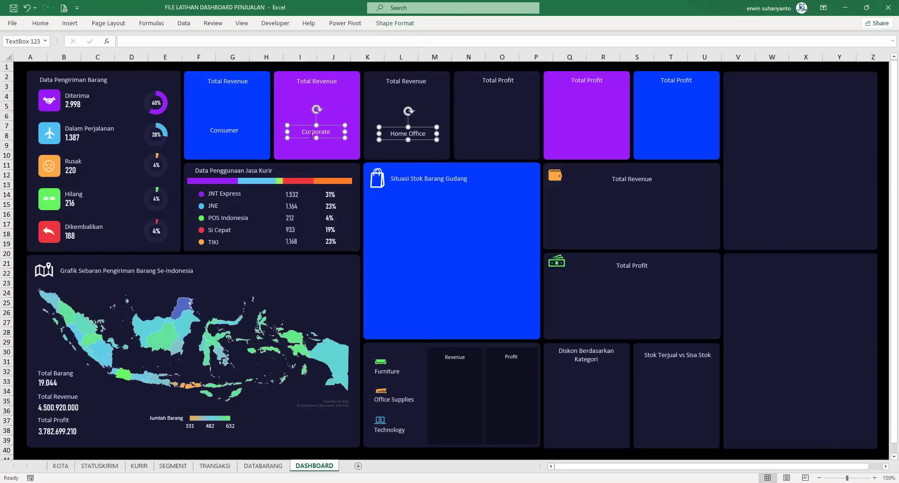
shift+click(231, 136)
click(394, 23)
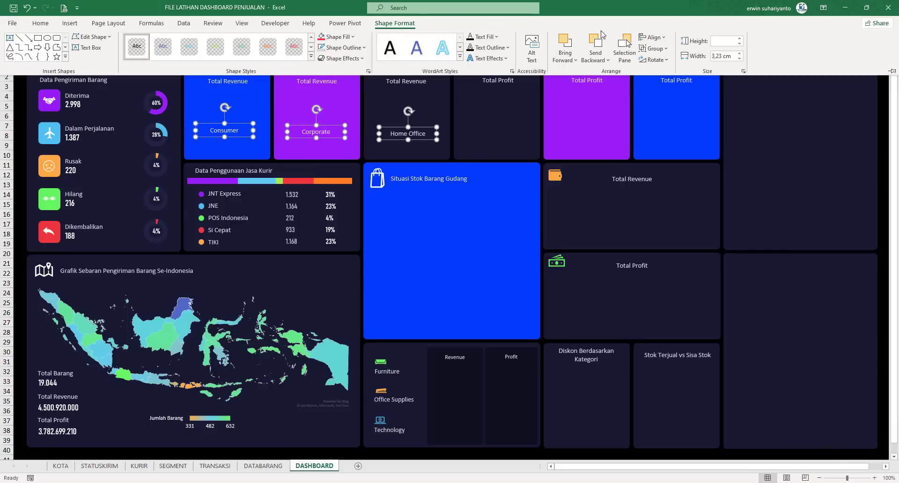
click(652, 37)
click(660, 111)
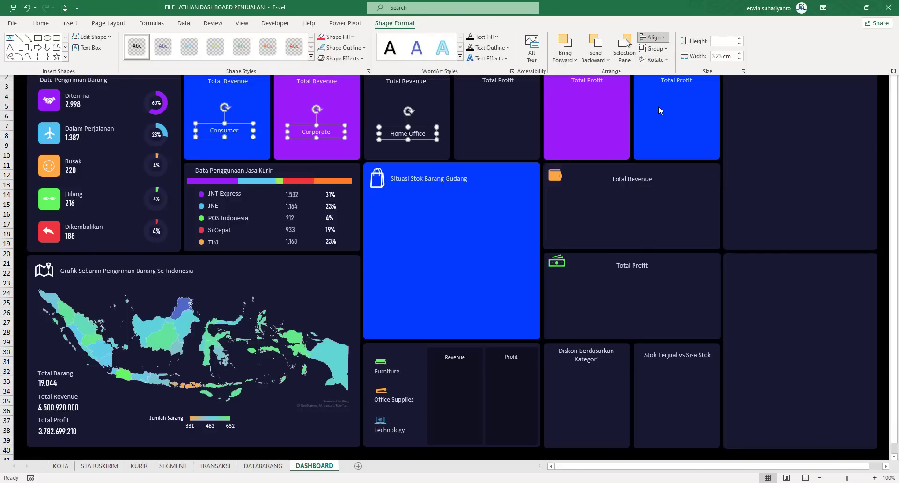
click(651, 37)
click(660, 132)
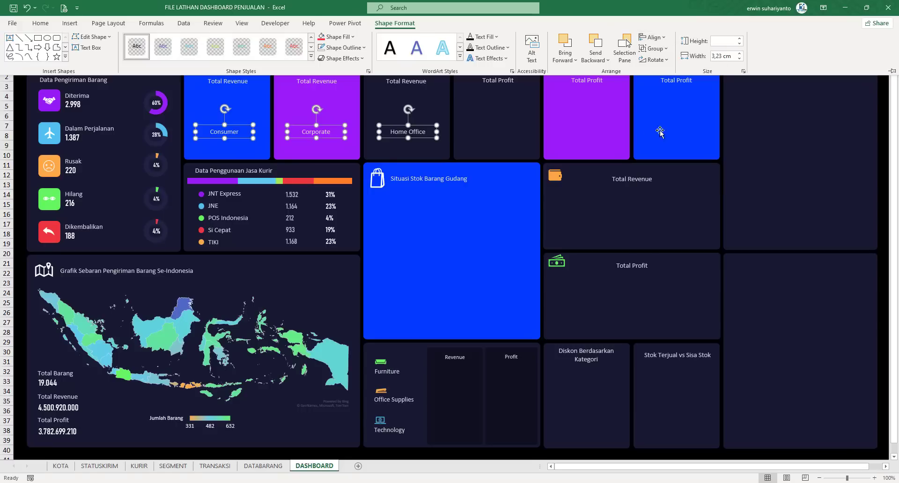
Shift the three aligned segment labels together slightly to the right within the Total Revenue cards.
click(473, 129)
drag(421, 125, 423, 126)
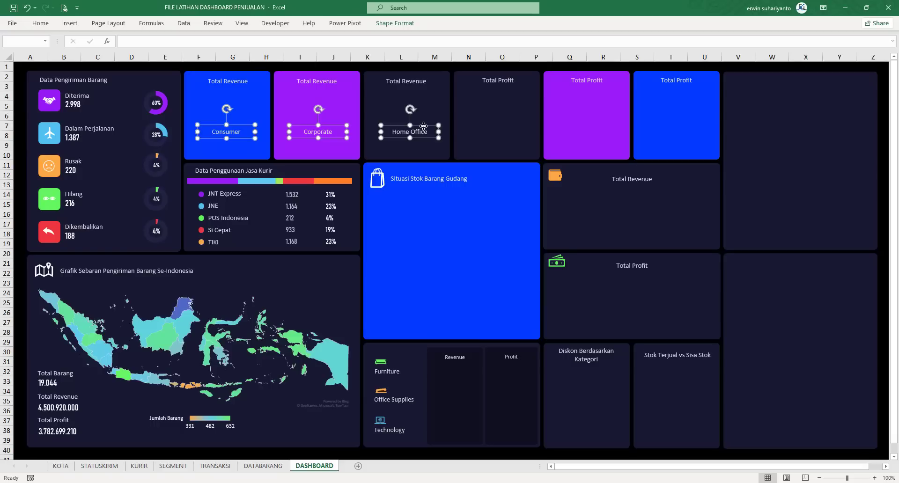
click(394, 65)
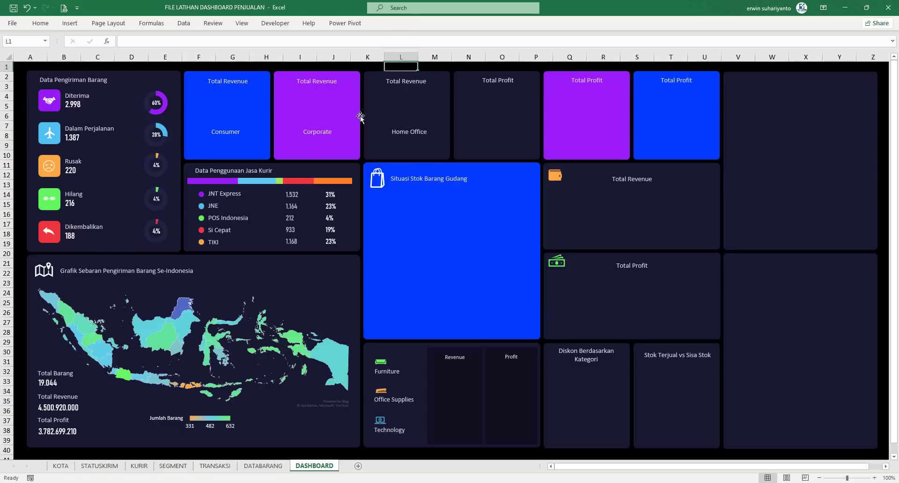
Nudge the Consumer label slightly to the right to center it in the first Total Revenue card.
click(236, 134)
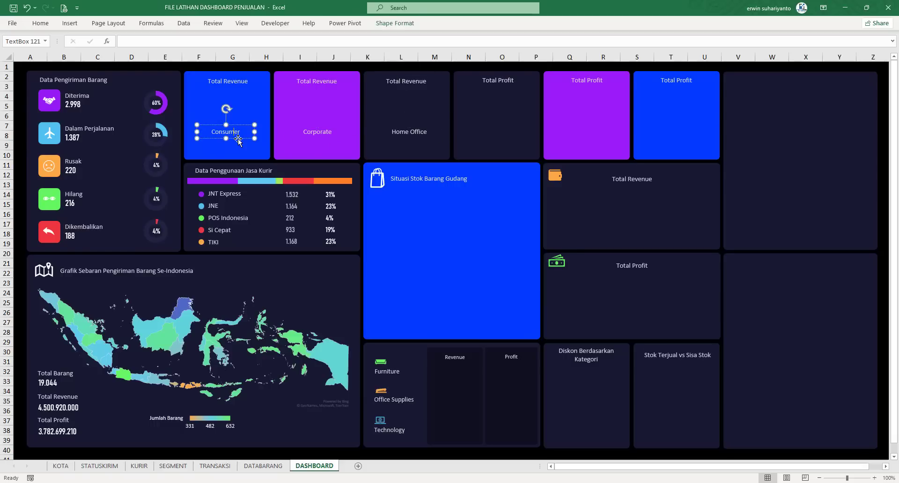
shift+click(246, 109)
shift+click(246, 108)
shift+click(246, 109)
shift+click(246, 108)
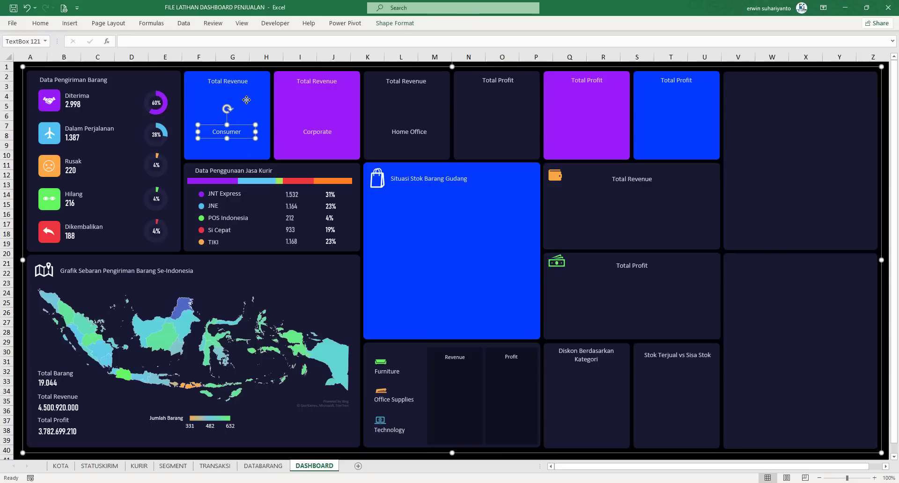
click(244, 107)
click(245, 108)
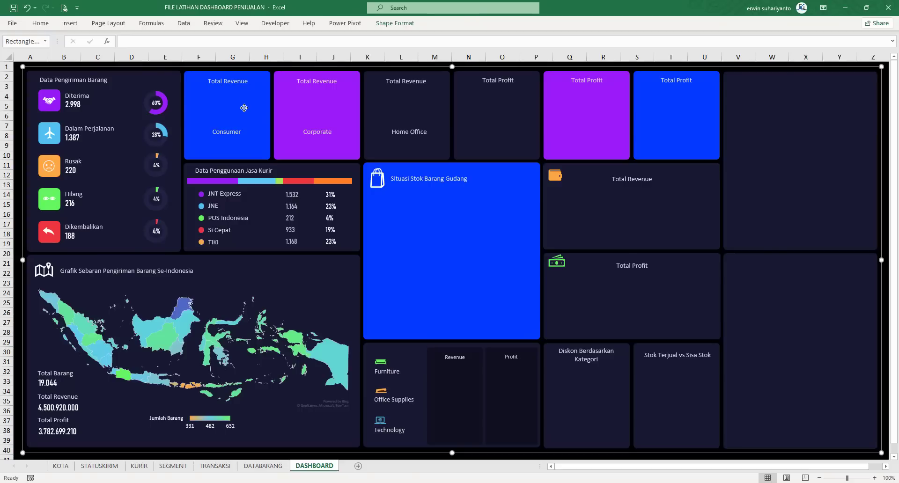
click(226, 133)
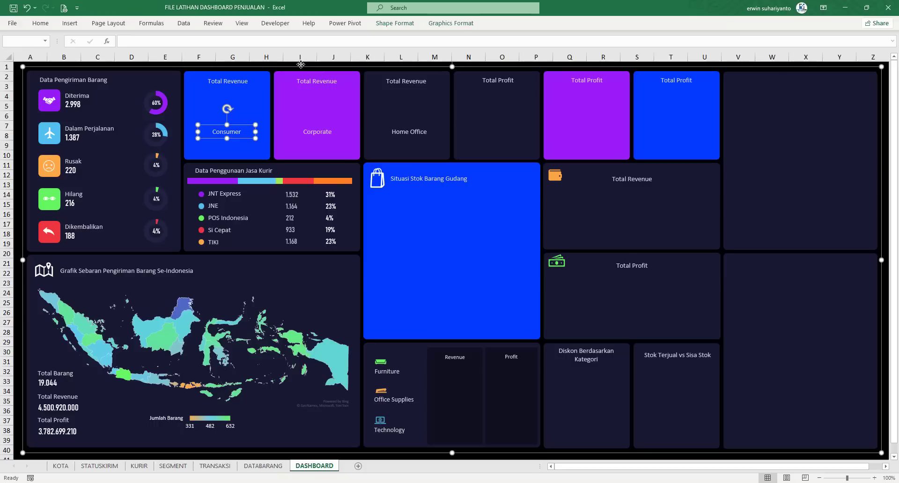
click(20, 184)
Distribute the three Total Revenue segment labels horizontally again and realign them to their middle.
click(232, 136)
shift+click(317, 133)
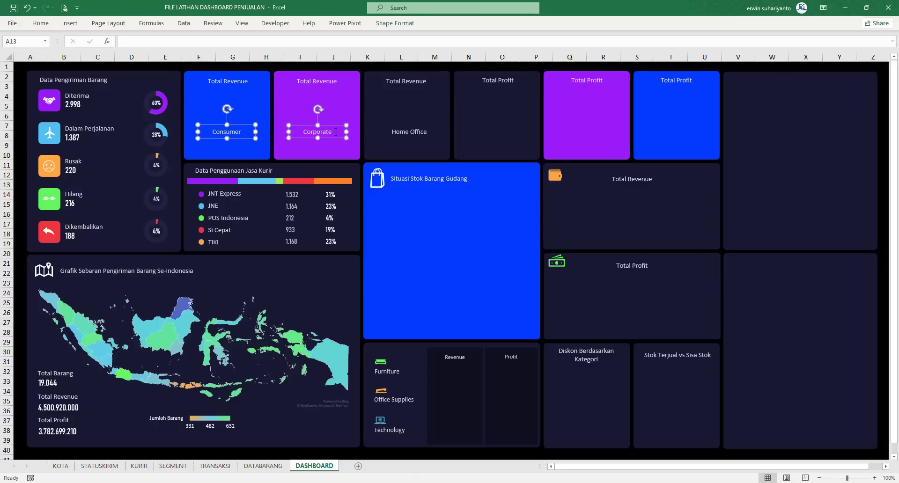
shift+click(394, 132)
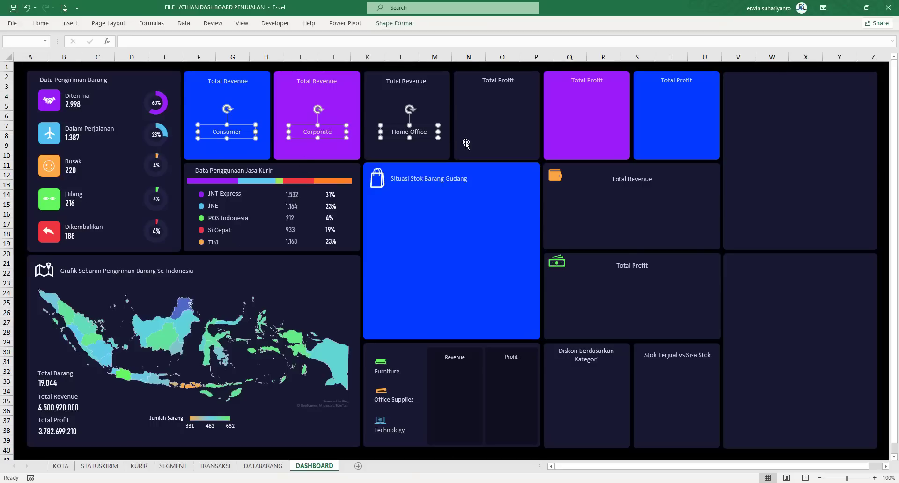
click(400, 26)
click(653, 37)
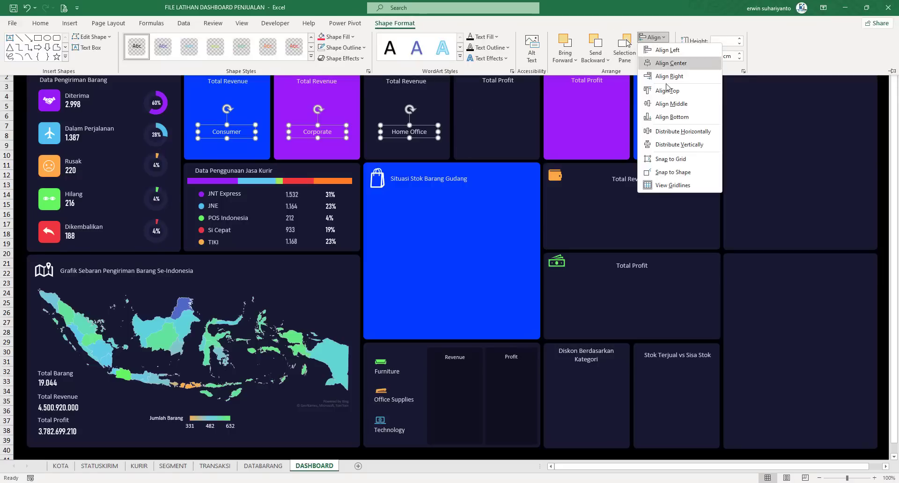
click(658, 139)
click(653, 37)
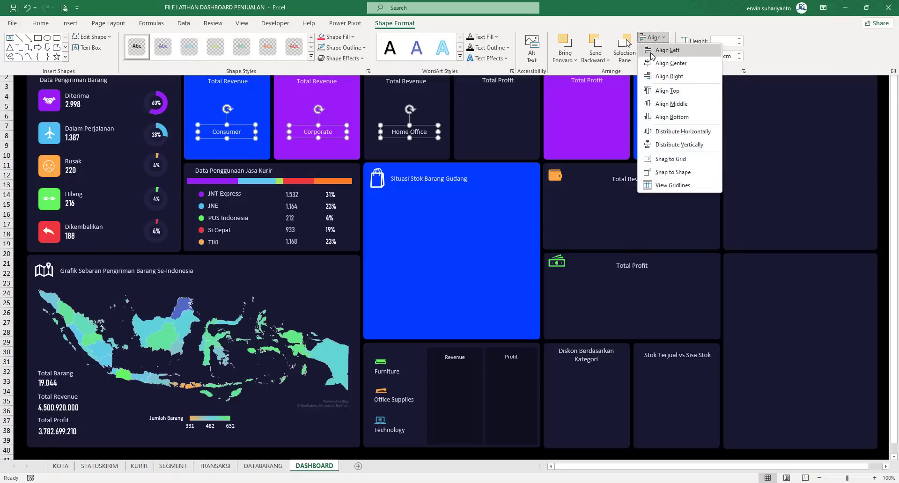
click(669, 103)
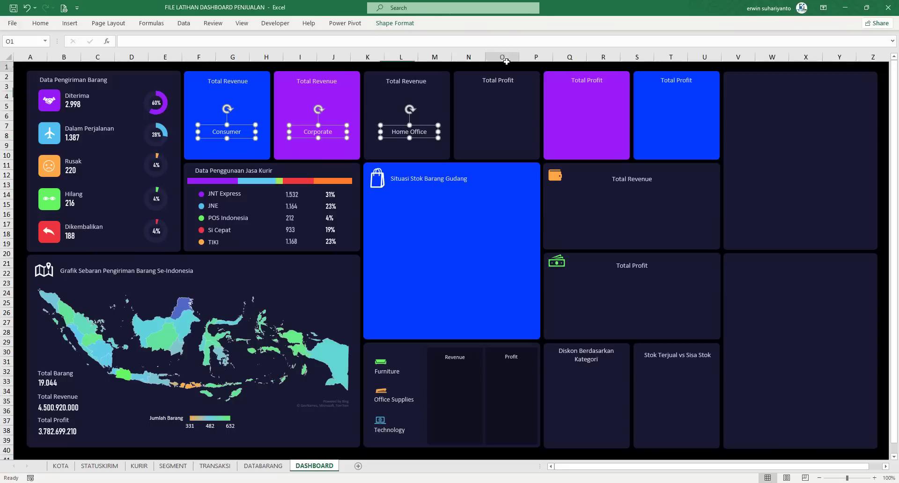
click(506, 62)
Duplicate the Consumer, Corporate and Home Office labels together and position the copies in the three Total Profit cards.
click(238, 133)
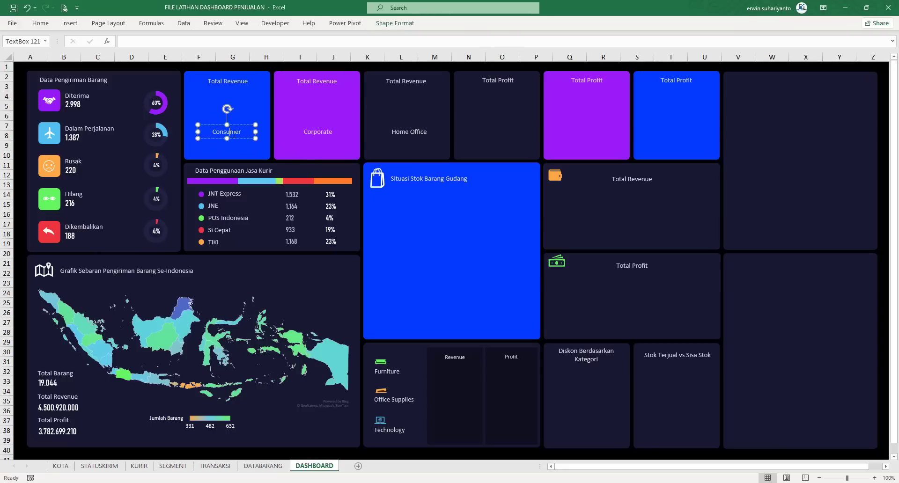
shift+click(313, 136)
shift+click(404, 127)
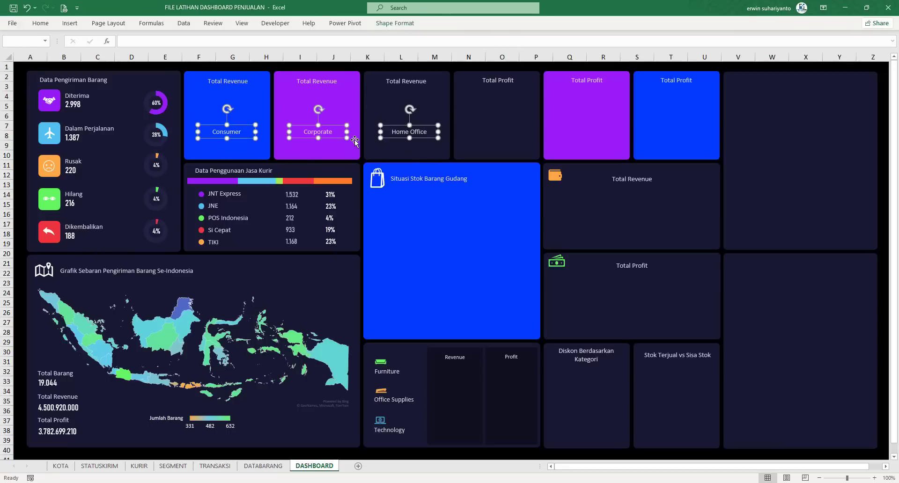
key(ctrl+d)
drag(437, 148, 700, 137)
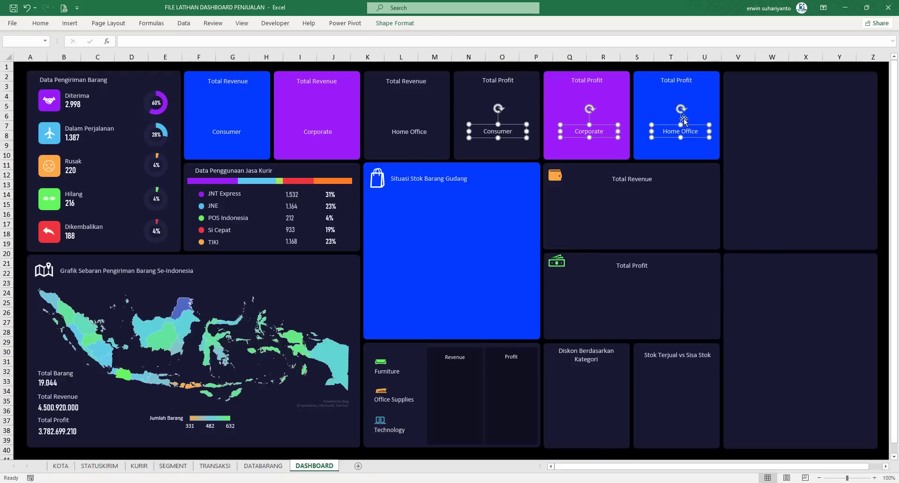
drag(671, 115, 670, 115)
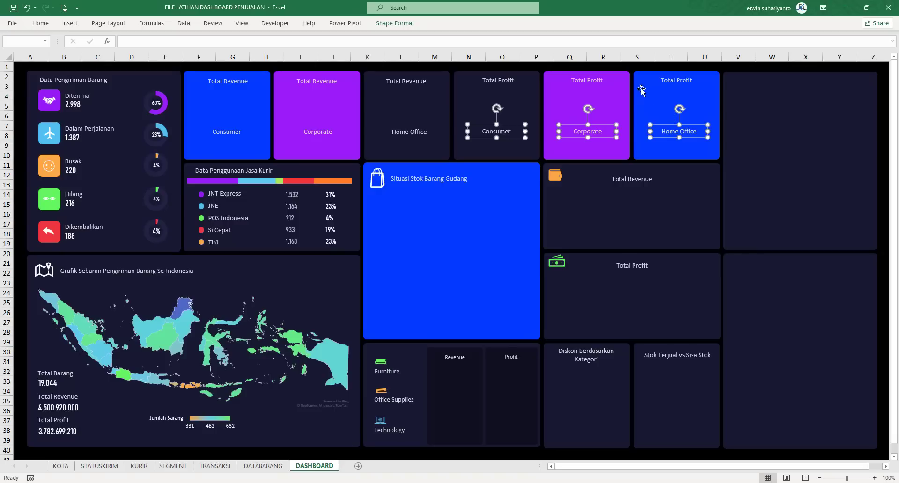
click(636, 66)
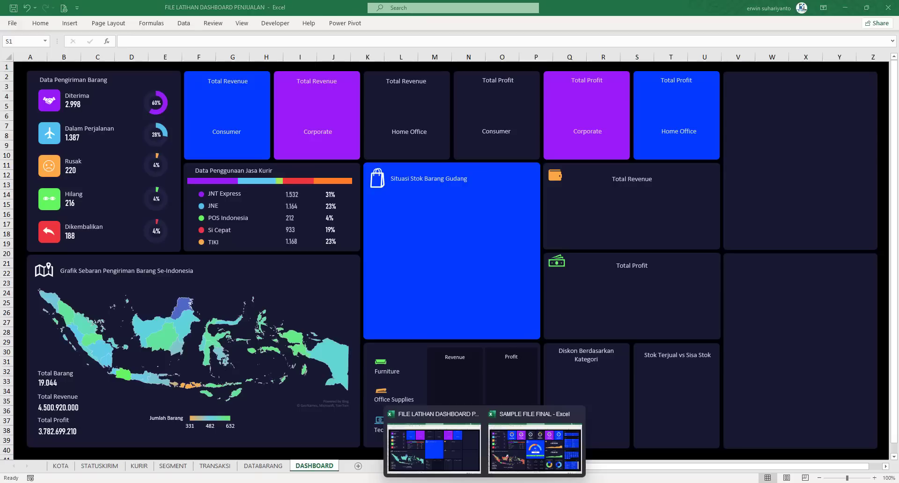
Check the finished sample dashboard and make all six segment labels in the Total Revenue and Total Profit cards bold.
click(597, 461)
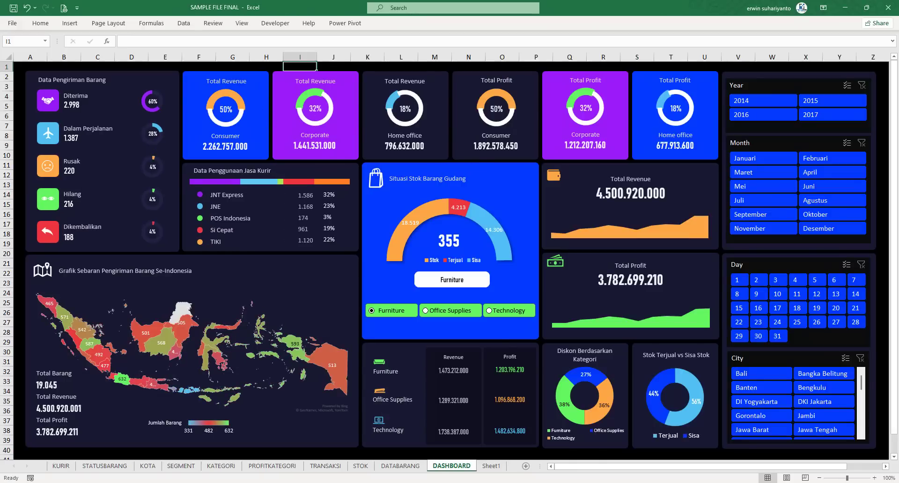
click(431, 446)
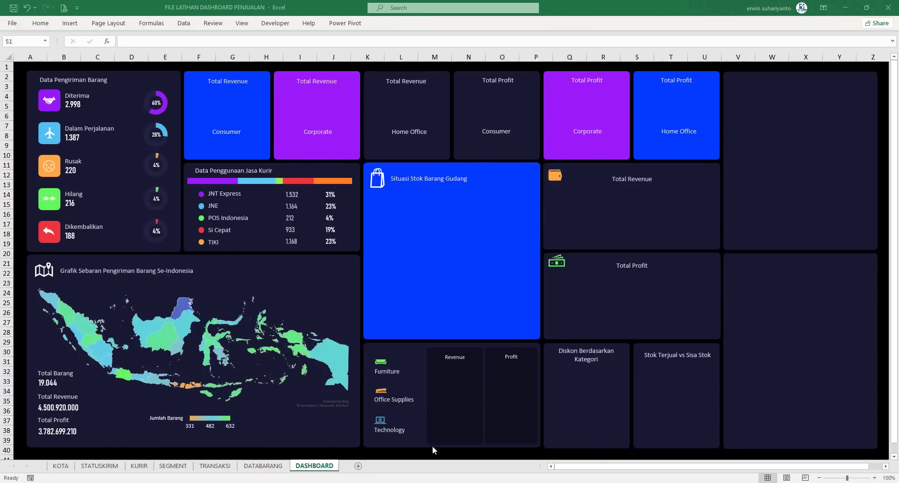
click(234, 133)
ctrl+click(317, 132)
ctrl+click(409, 133)
ctrl+click(497, 132)
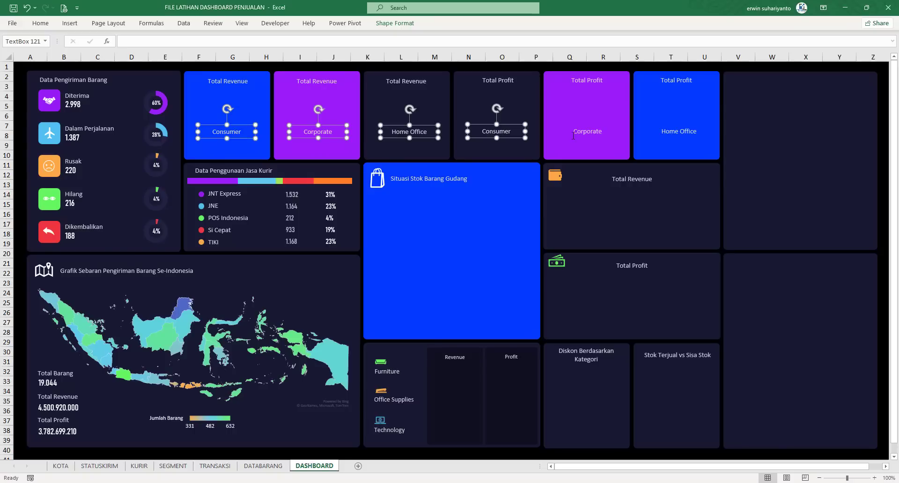
ctrl+click(573, 134)
ctrl+click(678, 132)
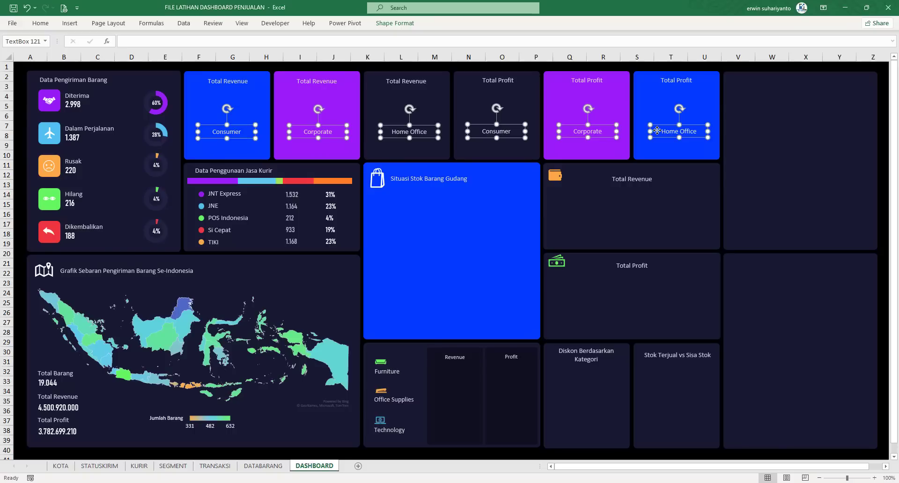
click(41, 24)
click(86, 57)
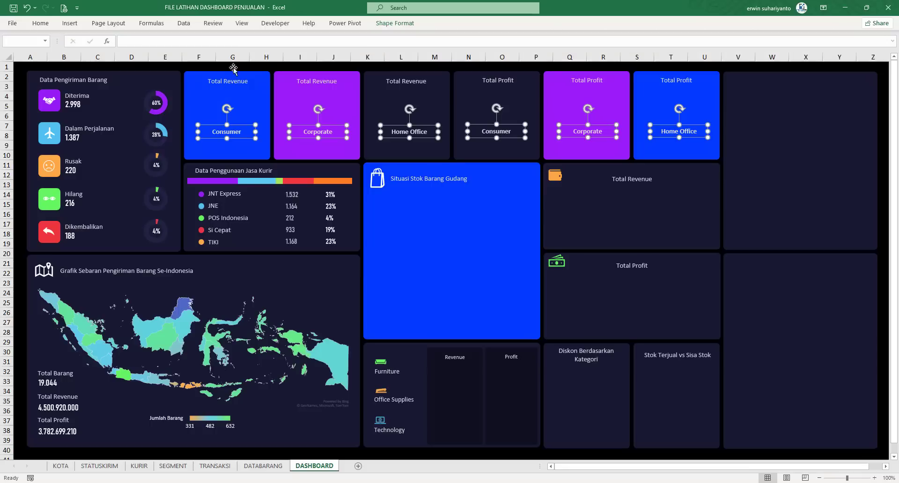
click(233, 65)
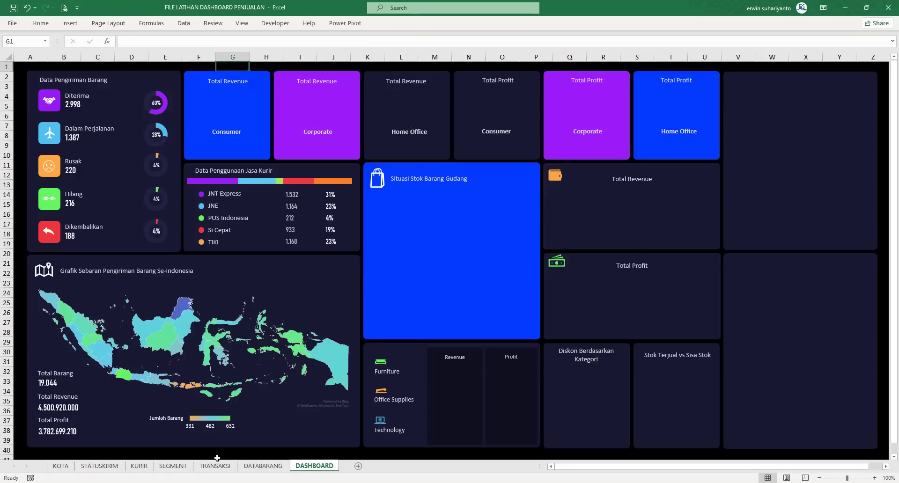
Insert a doughnut chart from the Consumer Persen Revenue and Shape values (H4:I4) on the SEGMENT sheet and place it just below the table.
click(173, 466)
click(320, 242)
click(326, 185)
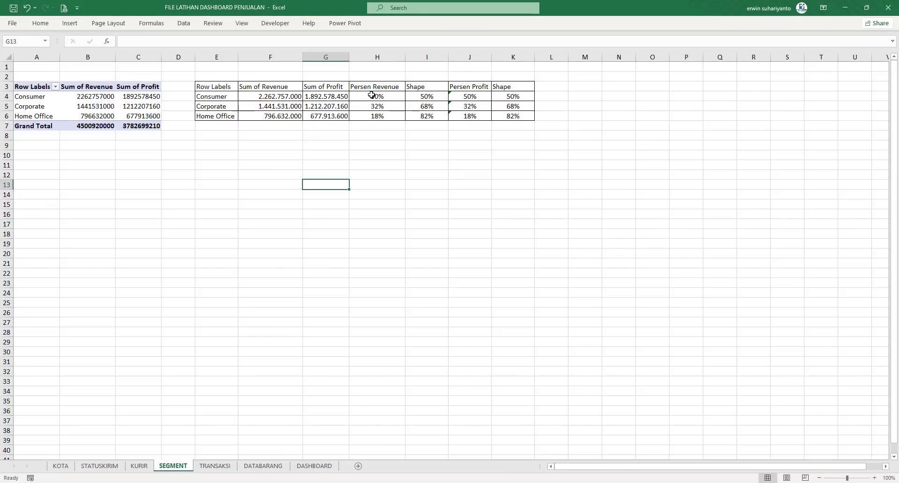
drag(369, 94, 421, 96)
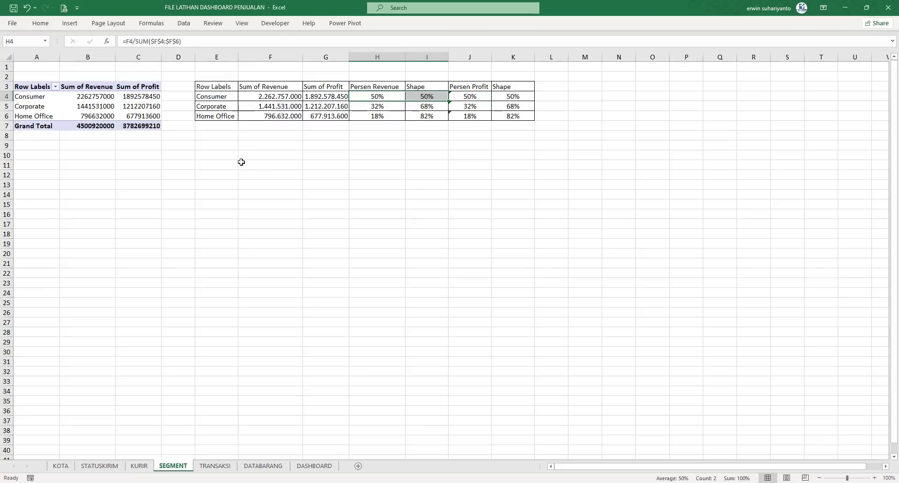
click(69, 23)
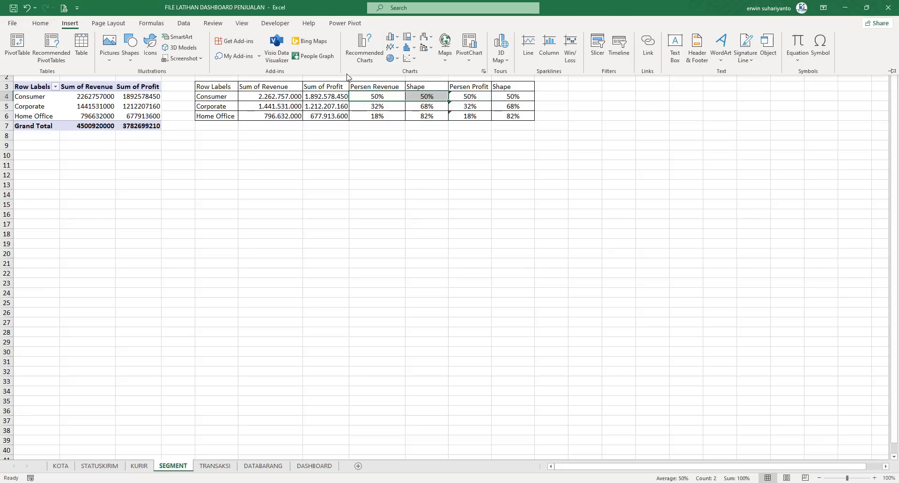
click(390, 58)
click(403, 187)
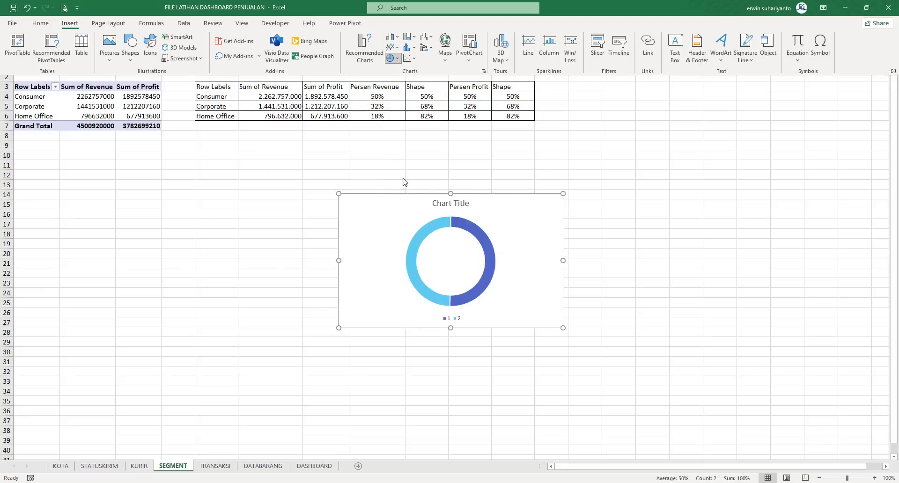
drag(405, 195, 360, 167)
click(395, 146)
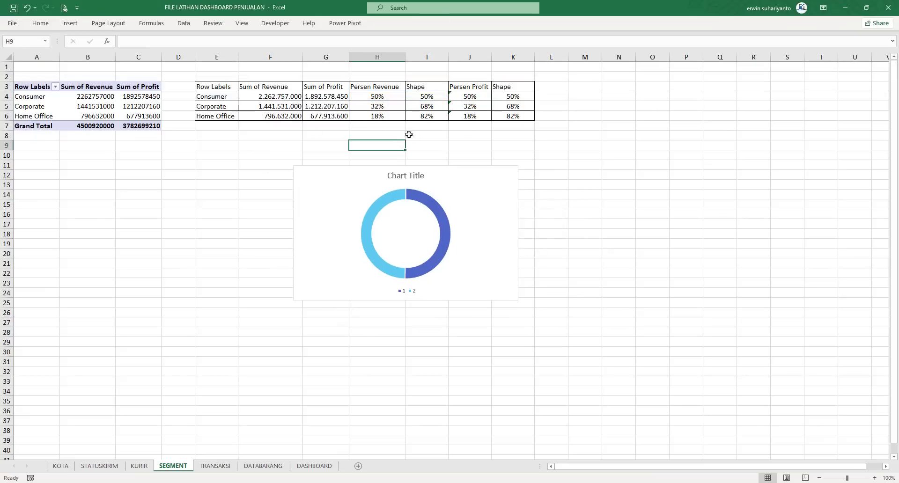
Test the doughnut chart by setting the Consumer Persen Revenue in H4 to 70%, and undo that change.
mouse_move(387, 198)
click(395, 98)
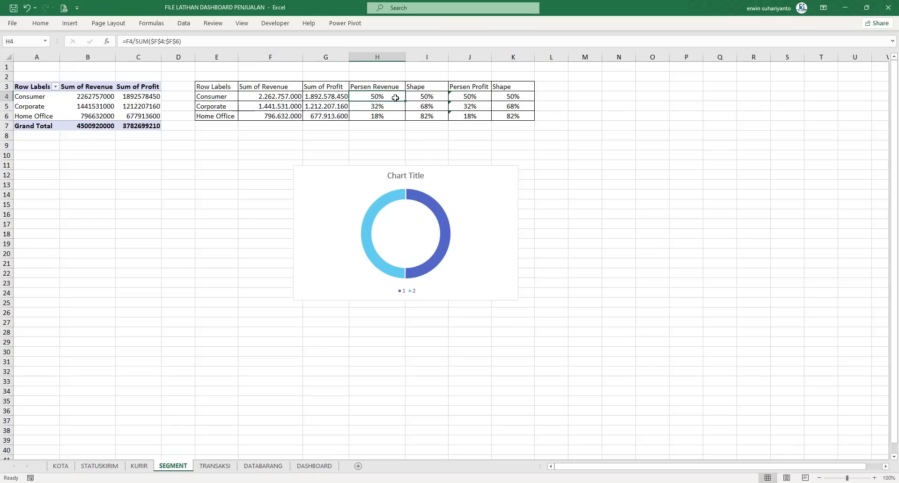
text(70)
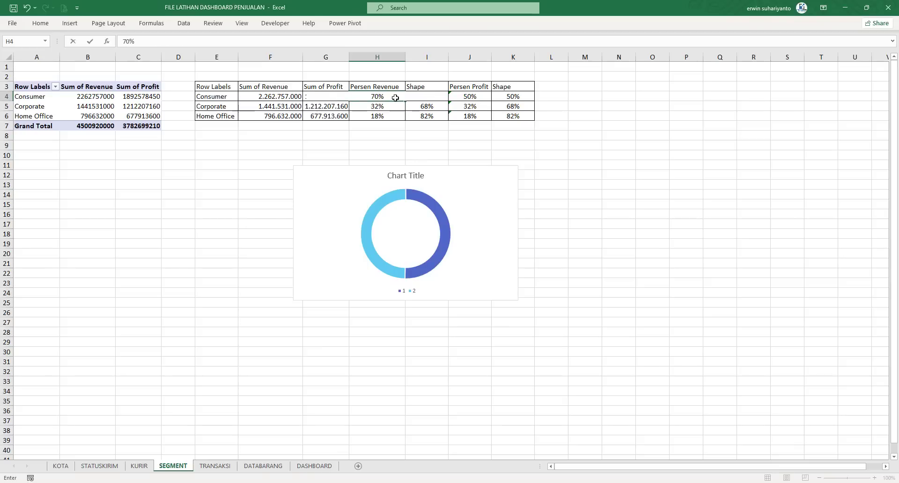
key(Return)
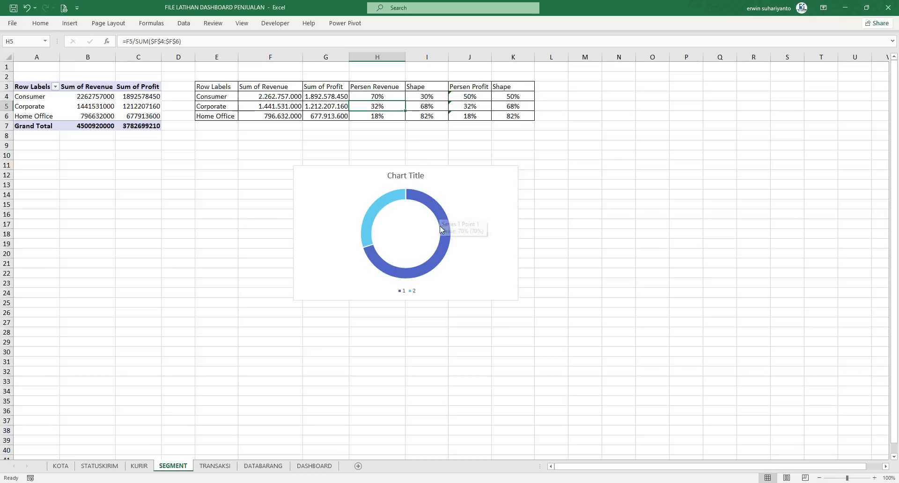
click(26, 8)
click(407, 145)
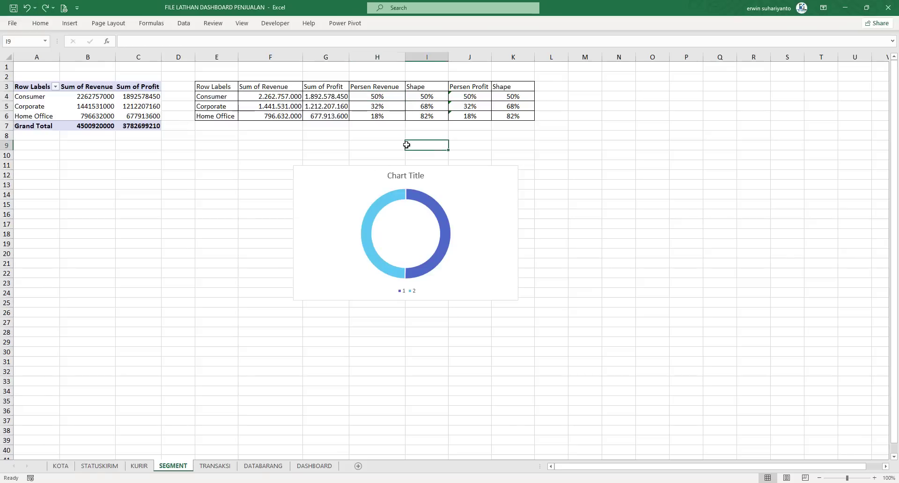
Delete the title and the legend from the Consumer doughnut chart.
click(425, 200)
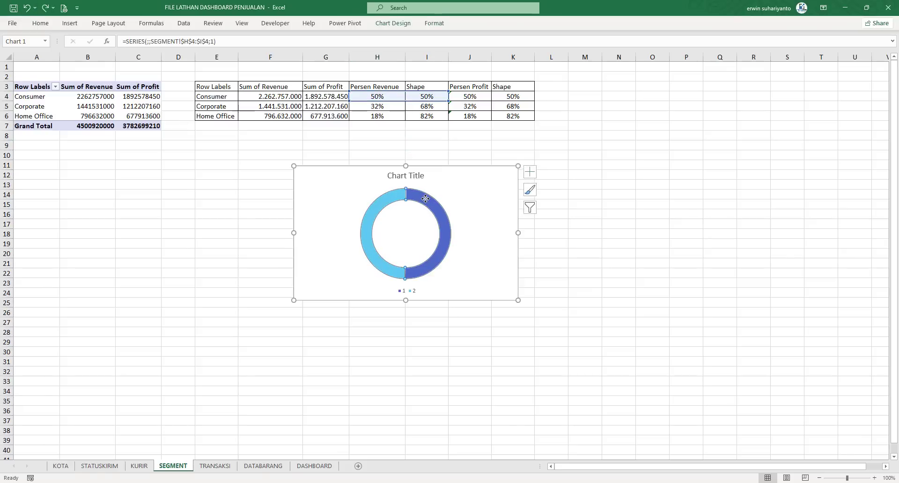
click(414, 173)
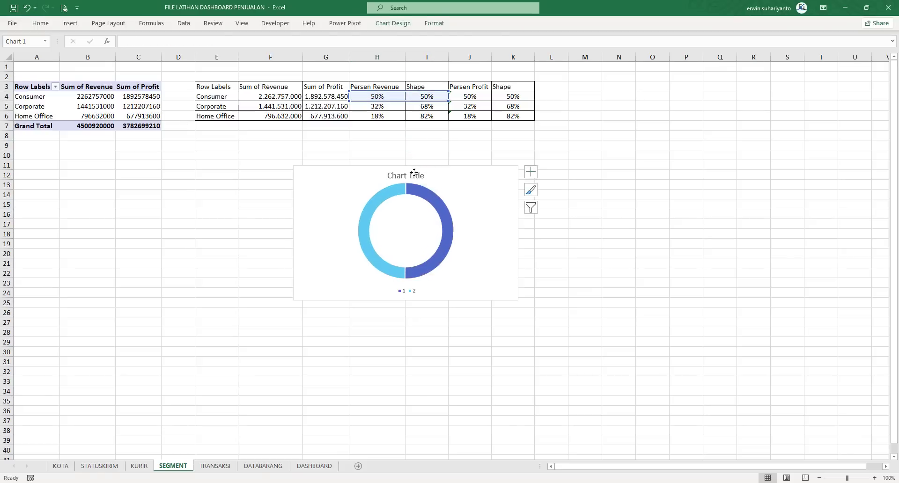
key(Delete)
click(407, 291)
key(Delete)
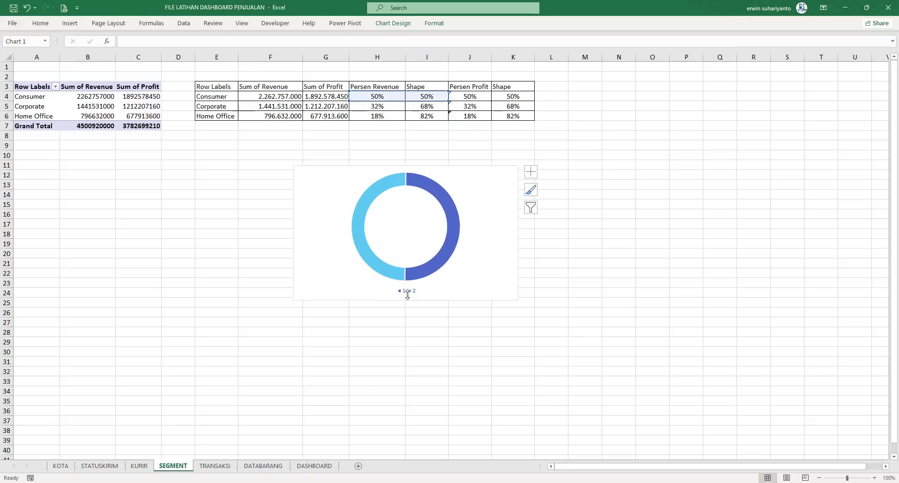
Set the doughnut hole size to 69% and shrink the chart to about 3.57 cm high by 3.59 cm wide.
right_click(458, 222)
click(499, 320)
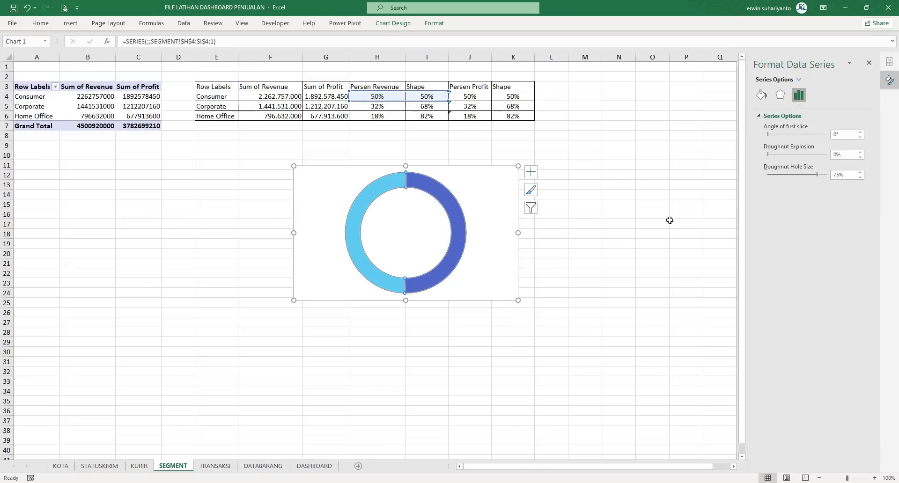
mouse_move(818, 177)
mouse_down()
mouse_move(806, 178)
mouse_move(815, 178)
mouse_up()
click(503, 256)
drag(518, 300, 357, 229)
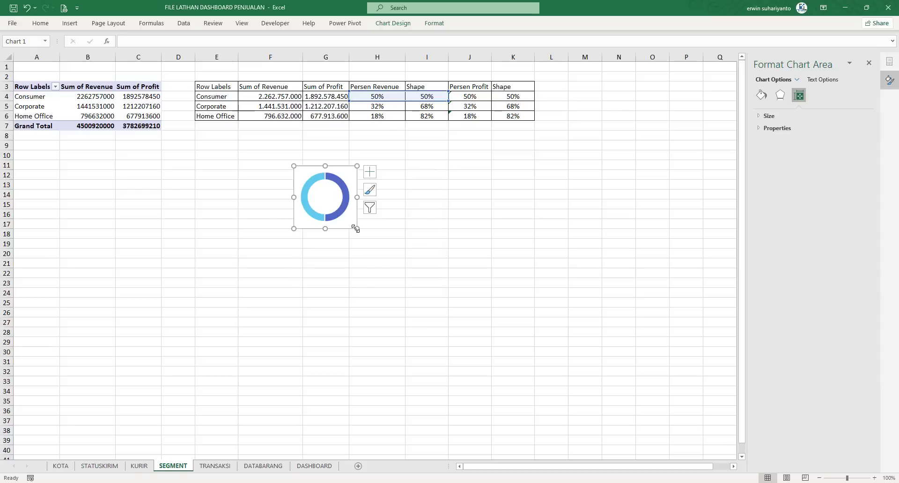
Set the fill of the doughnut chart's area to No Fill.
click(404, 196)
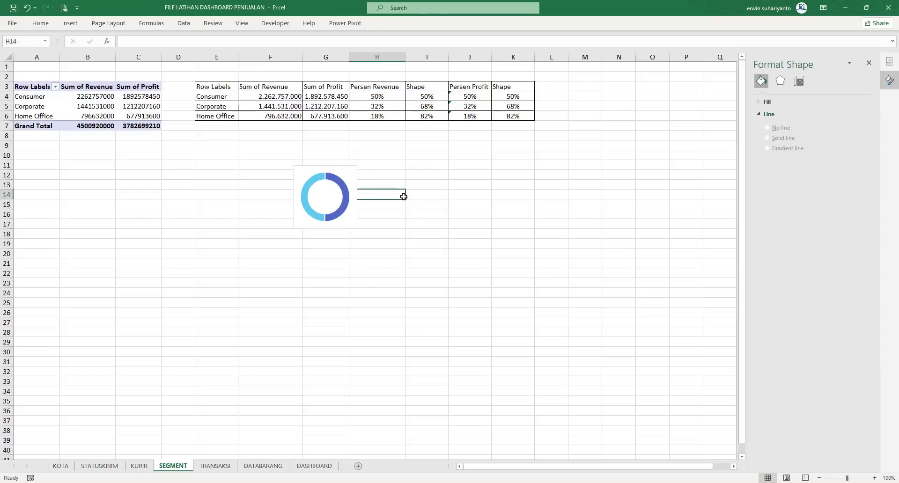
click(311, 185)
click(311, 185)
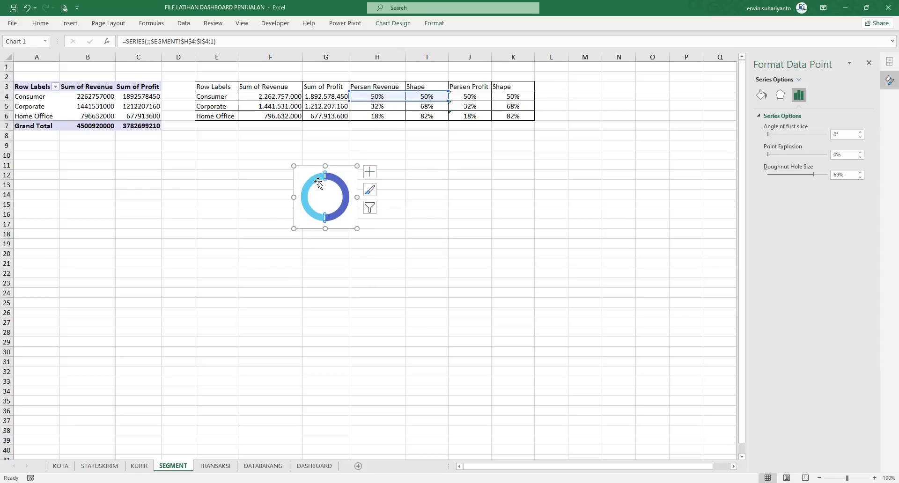
click(313, 166)
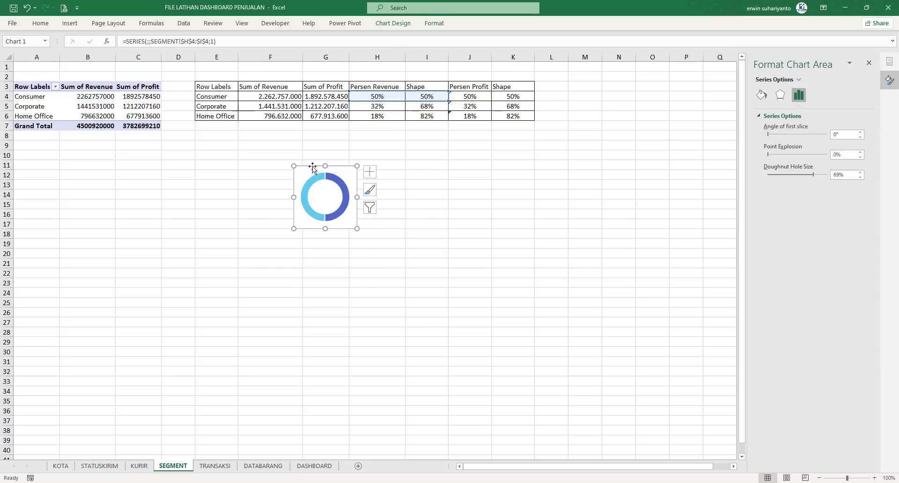
click(437, 27)
click(367, 36)
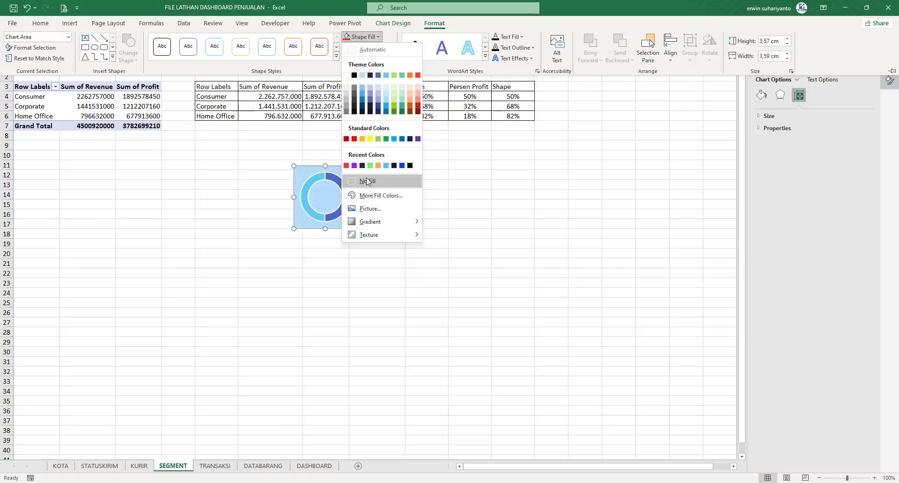
click(367, 181)
Remove the outlines from the doughnut series and from the chart area.
click(332, 177)
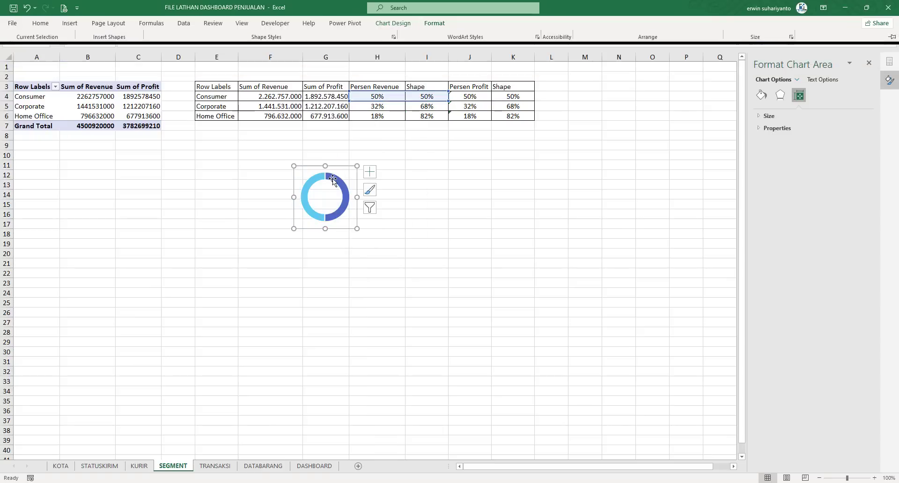
click(436, 25)
click(380, 47)
click(383, 190)
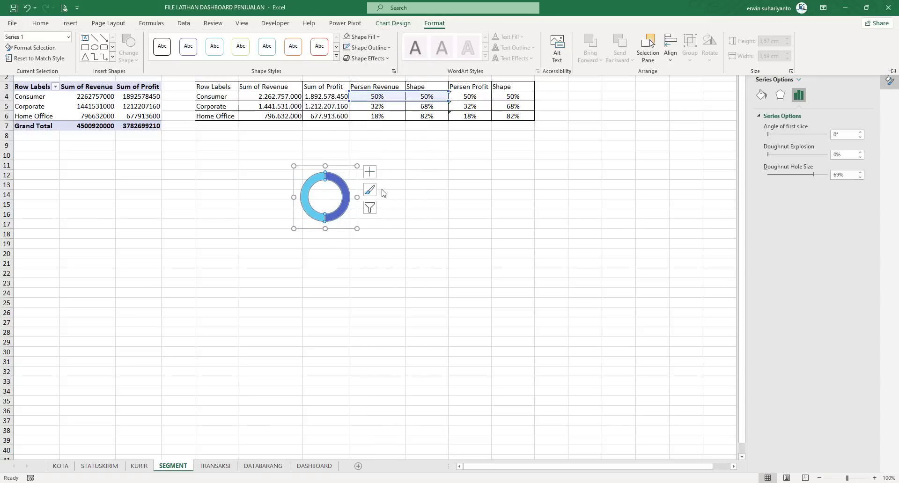
click(330, 181)
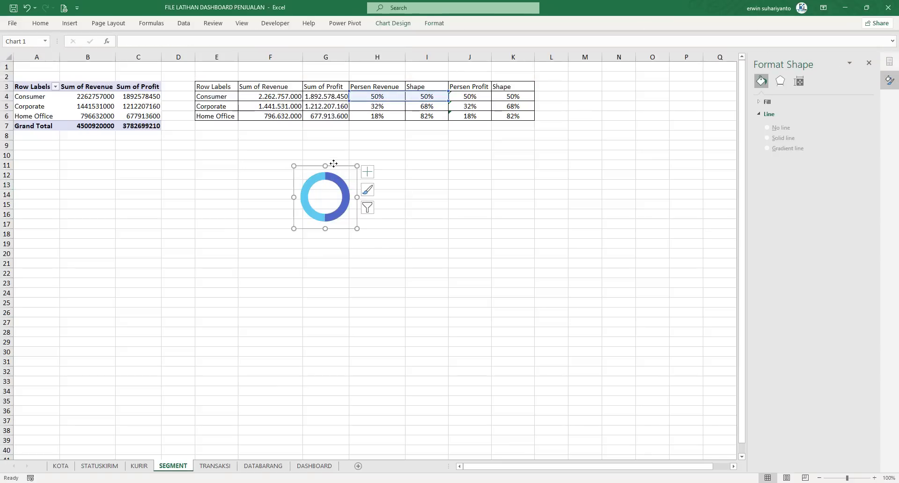
click(438, 23)
click(368, 47)
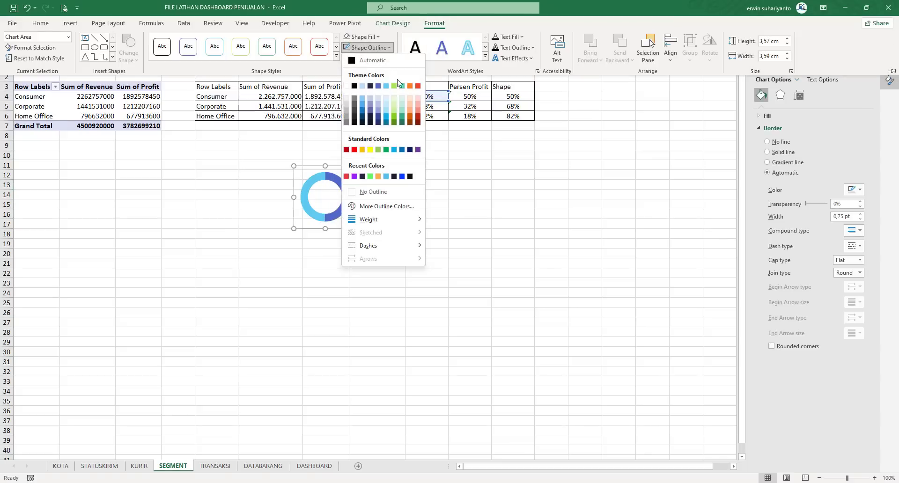
click(375, 192)
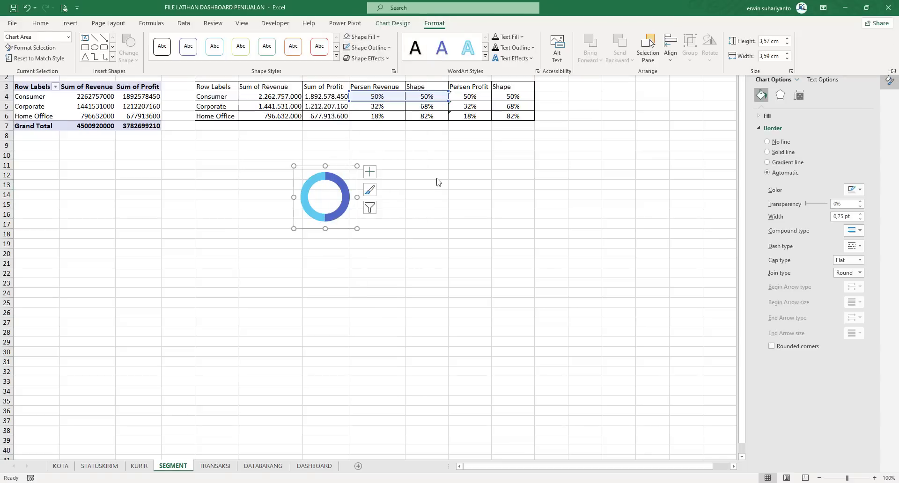
Cut the doughnut chart from the SEGMENT sheet and paste it into the DASHBOARD sheet.
right_click(346, 166)
click(356, 170)
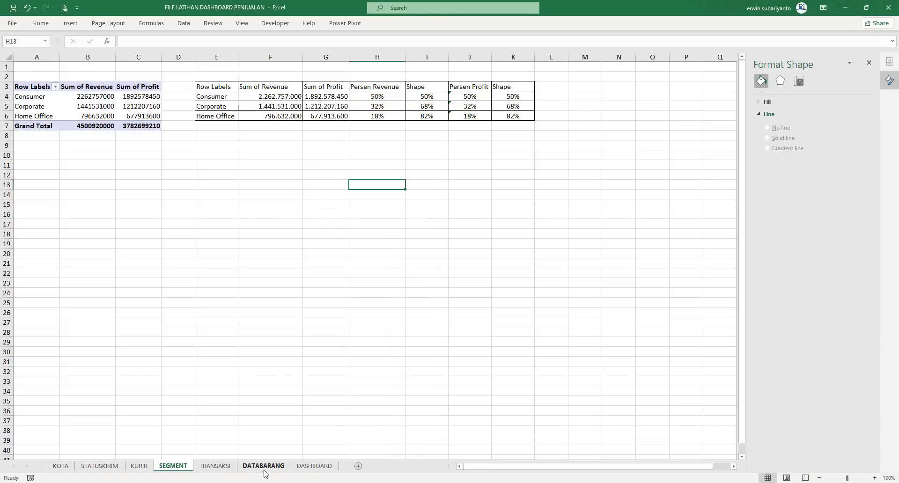
click(314, 466)
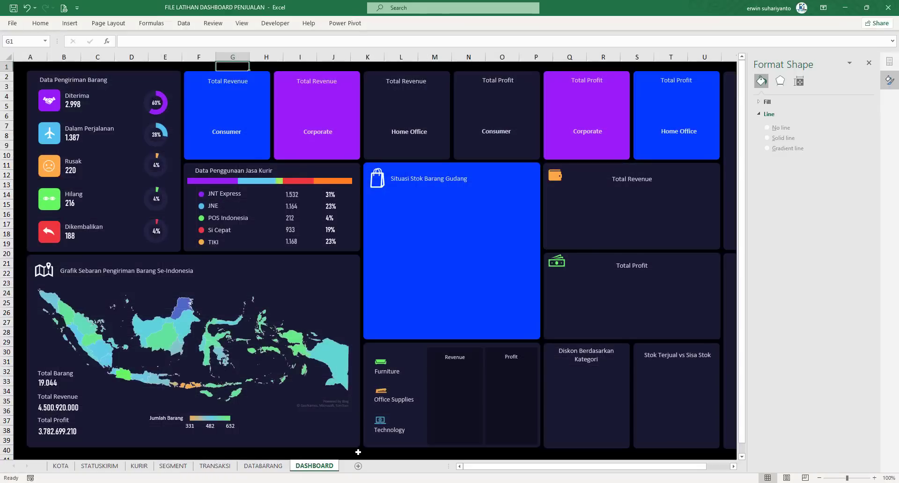
right_click(358, 453)
click(382, 253)
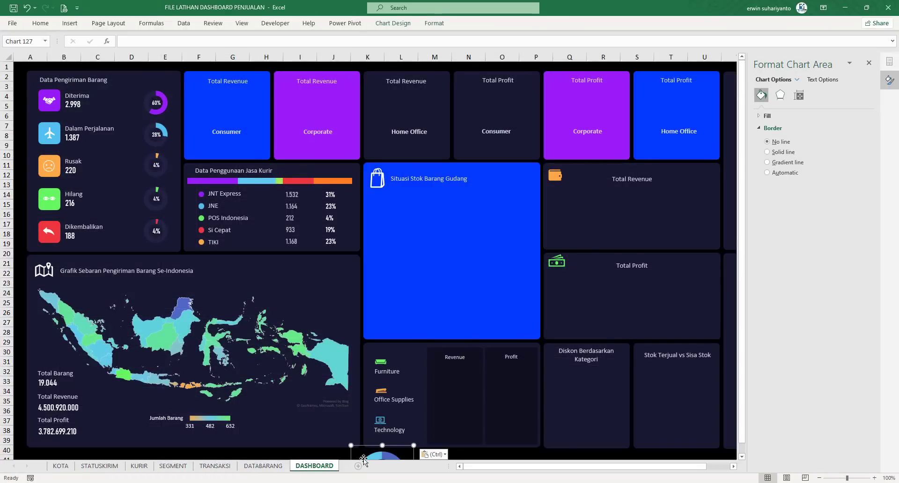
Move the doughnut chart onto the Consumer Total Revenue card, shrink it to fit, and enlarge its plot area to fill the chart.
drag(368, 448, 214, 76)
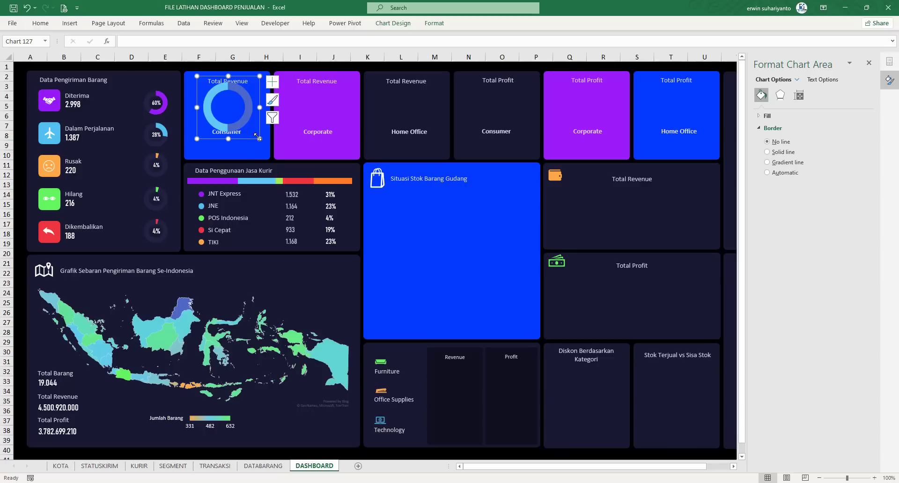
mouse_move(259, 138)
mouse_down()
mouse_move(239, 117)
mouse_move(245, 123)
mouse_up()
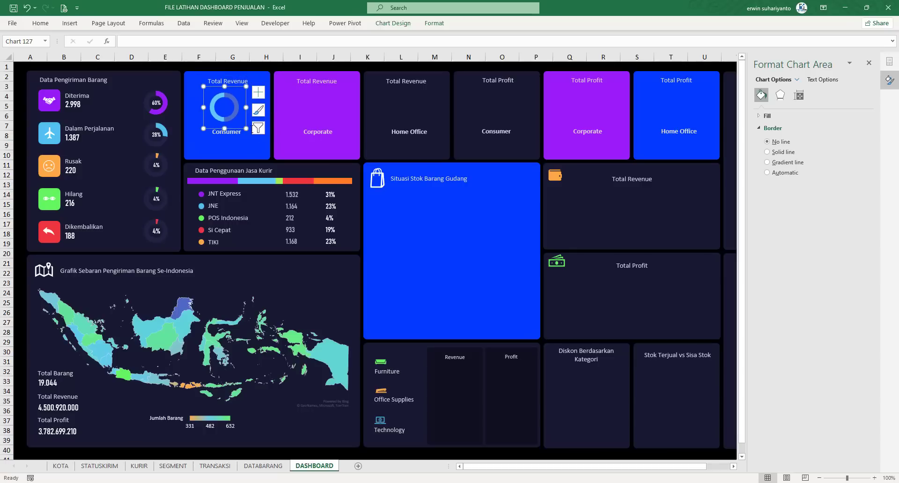
click(245, 129)
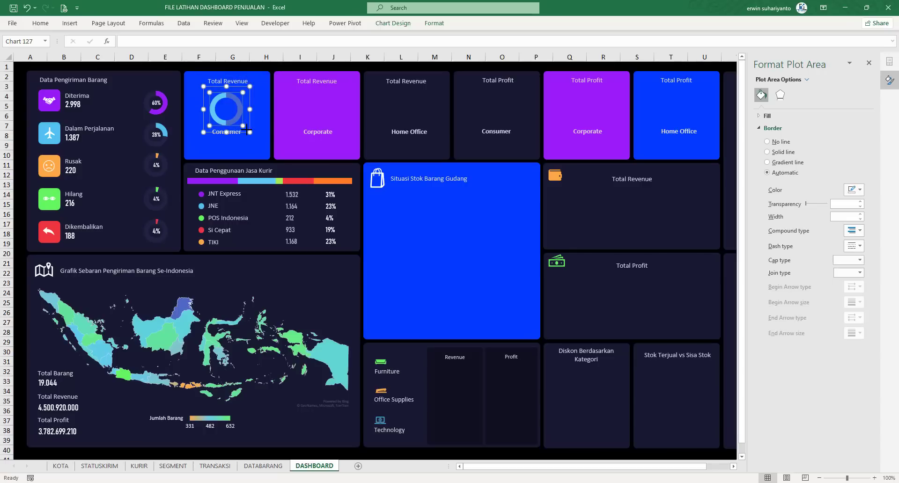
drag(244, 128, 245, 128)
Set the Consumer revenue doughnut's hole size to 73%.
click(244, 111)
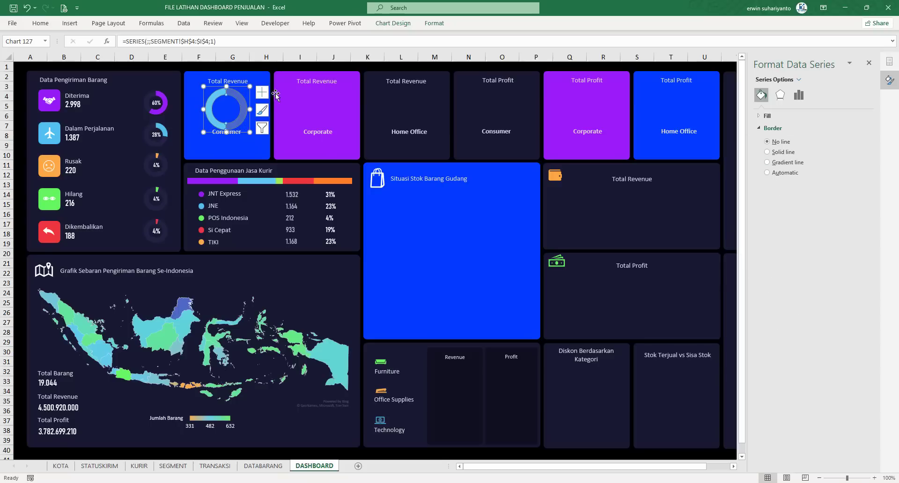
right_click(238, 96)
click(281, 201)
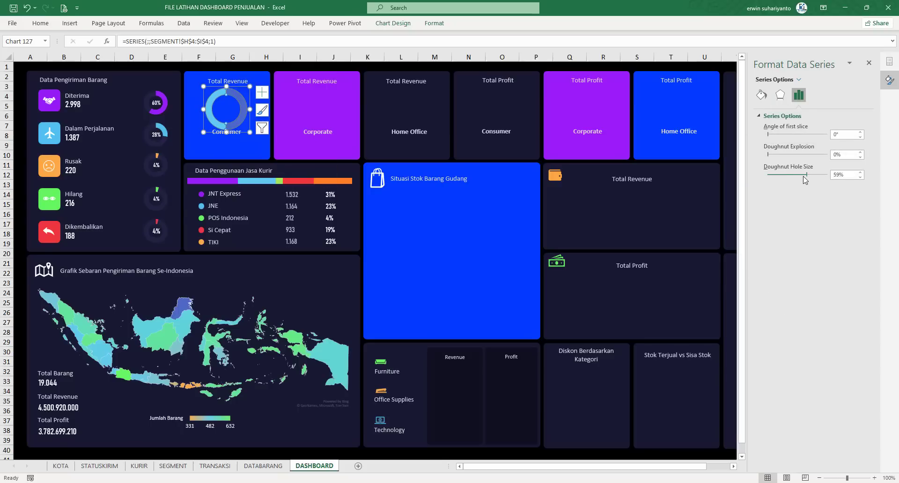
drag(803, 177, 806, 177)
click(277, 66)
Fill the light blue half of the Consumer revenue doughnut with white.
click(212, 96)
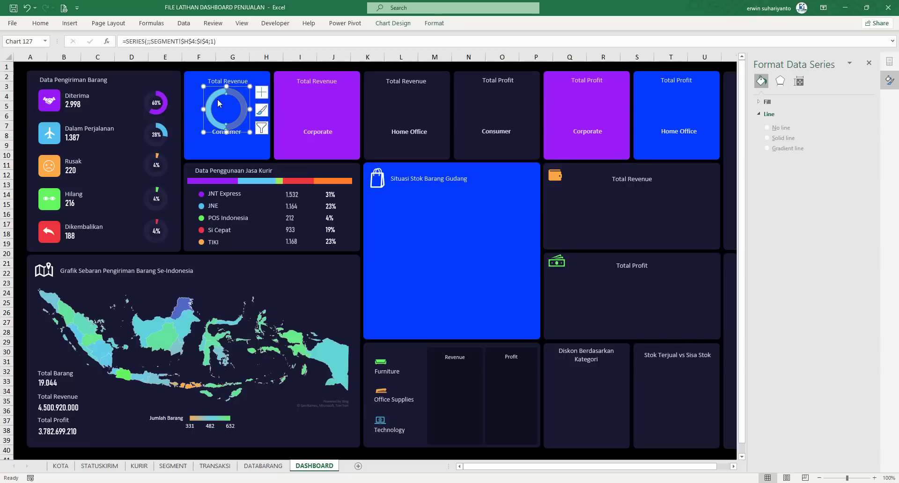
click(213, 97)
click(433, 23)
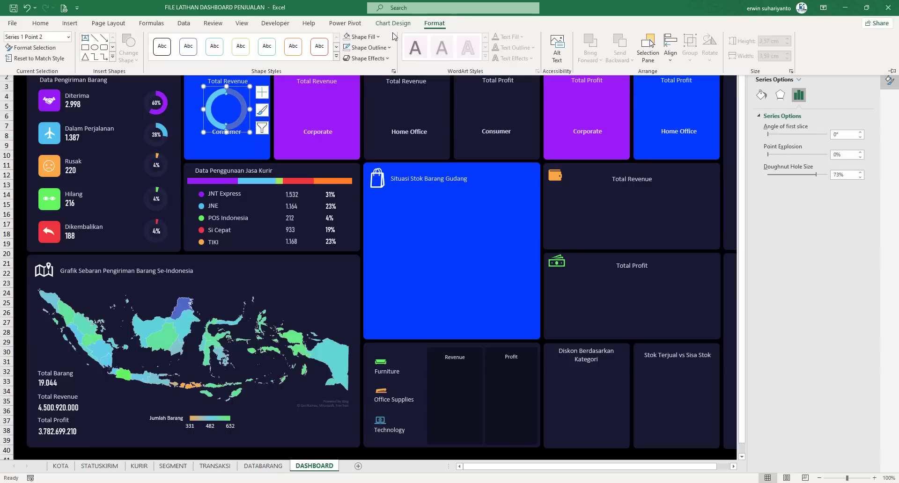
click(363, 37)
click(347, 75)
click(345, 65)
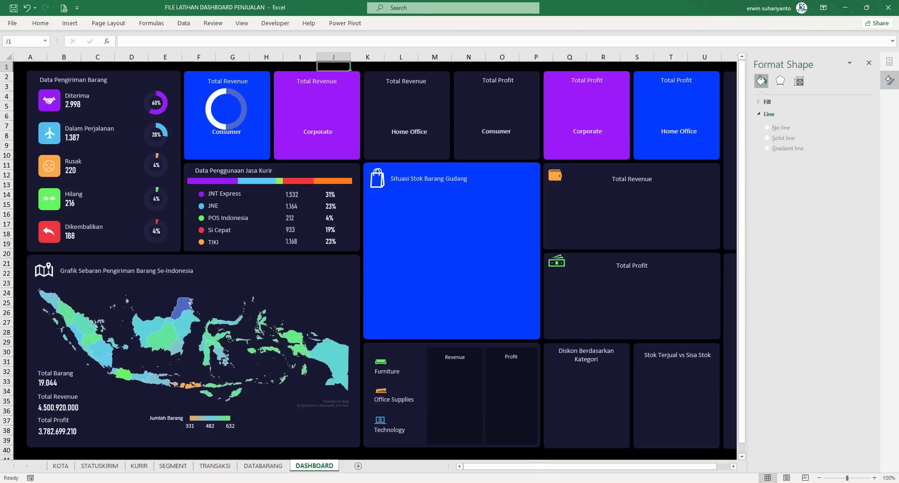
Fill the other half of the Consumer revenue doughnut with the recently used orange.
mouse_move(512, 462)
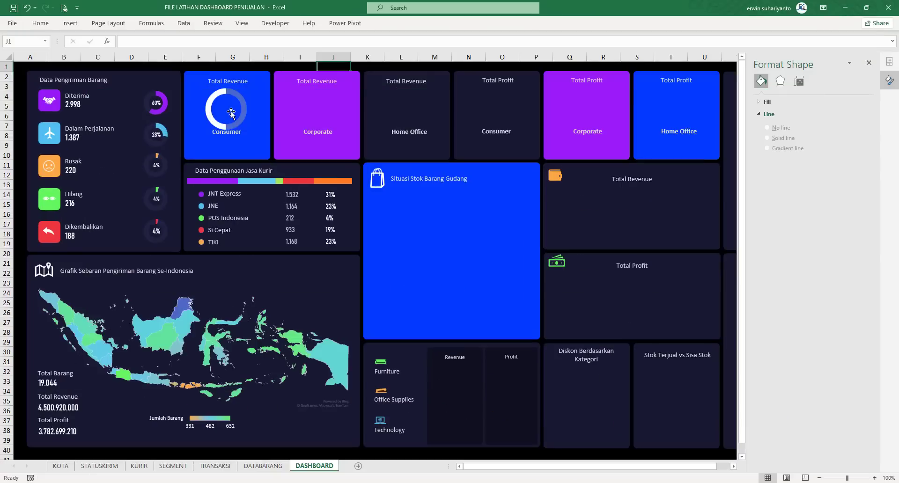
click(237, 100)
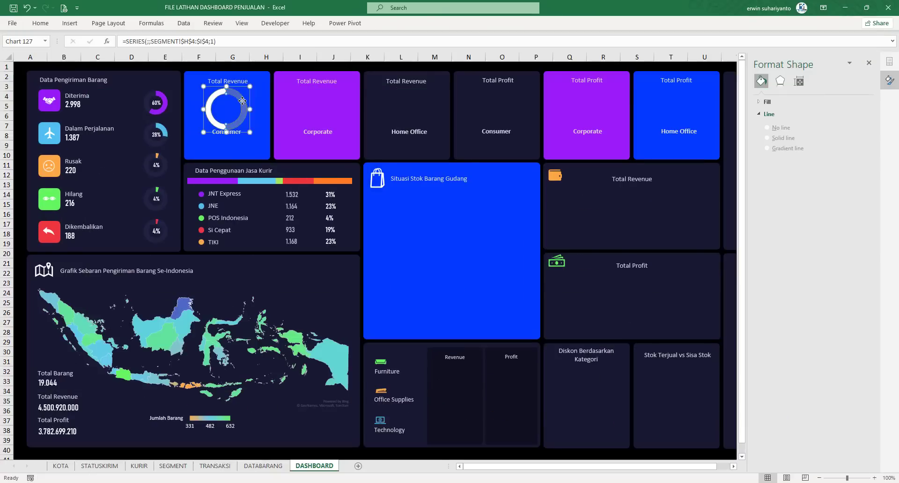
click(236, 98)
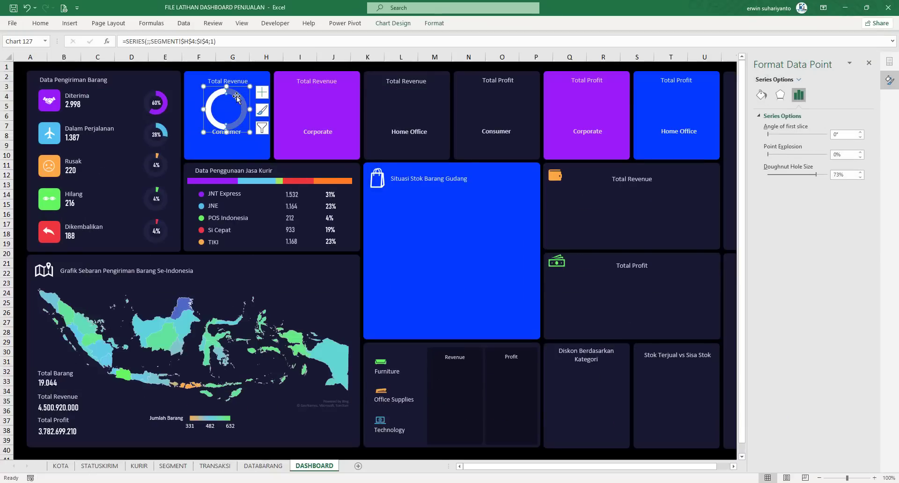
click(434, 24)
click(361, 36)
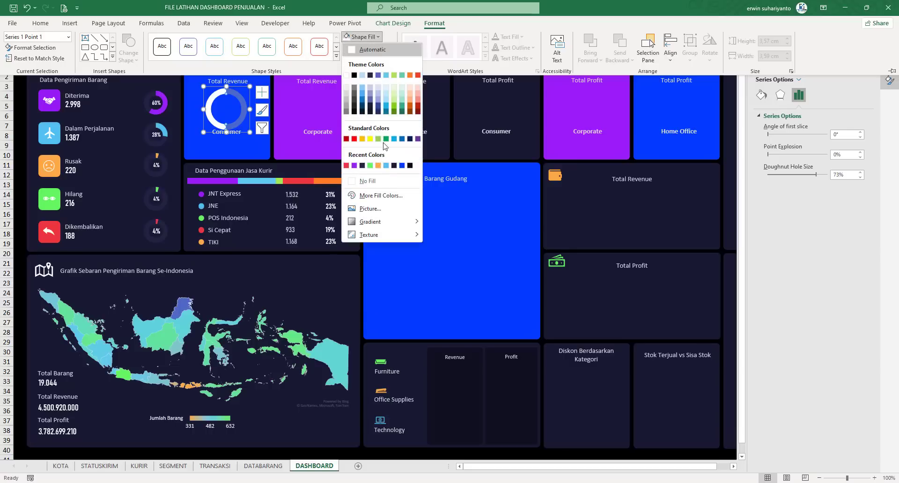
click(378, 166)
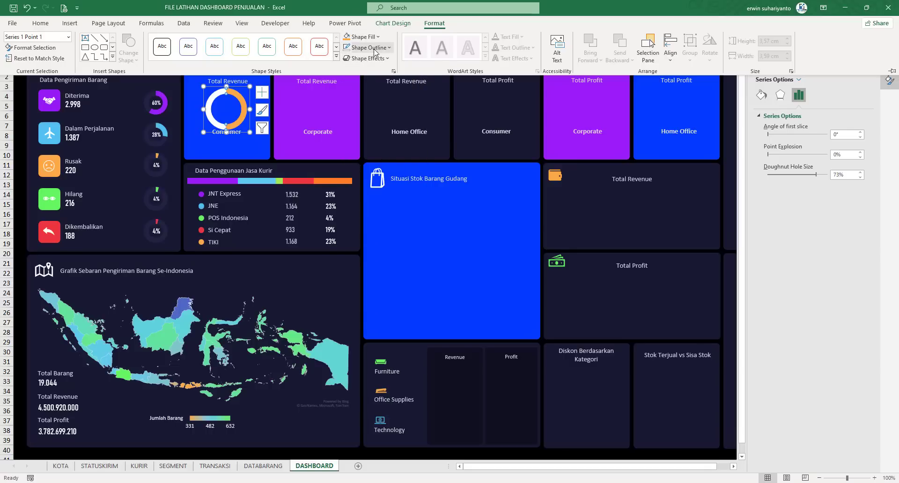
Give the doughnut's orange half a matching orange outline with a weight of 4½ pt.
click(375, 49)
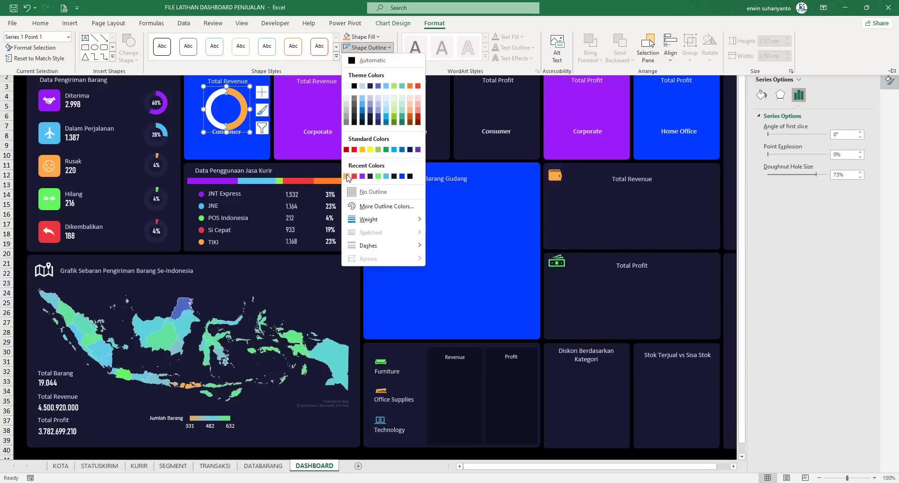
click(347, 177)
click(374, 47)
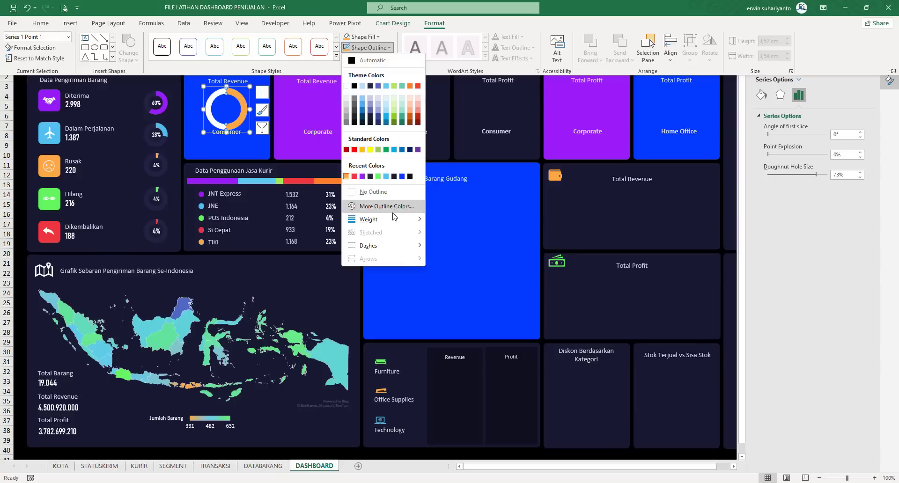
mouse_move(414, 223)
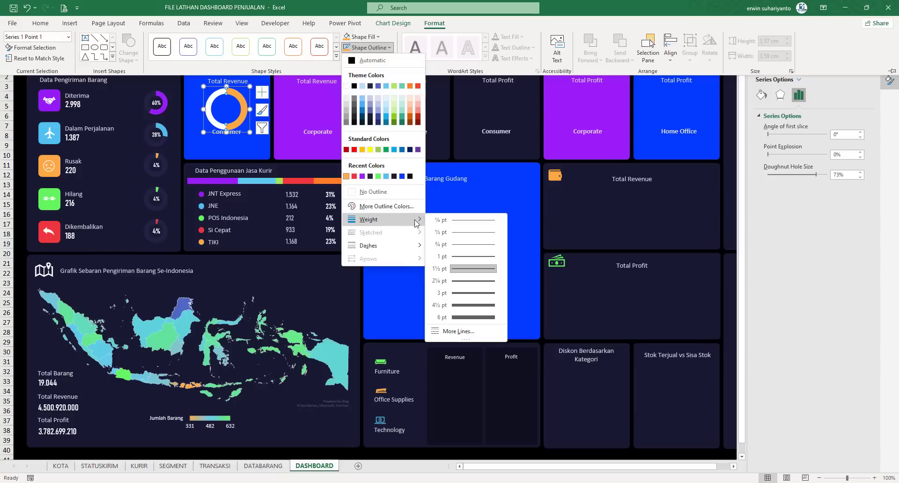
click(461, 305)
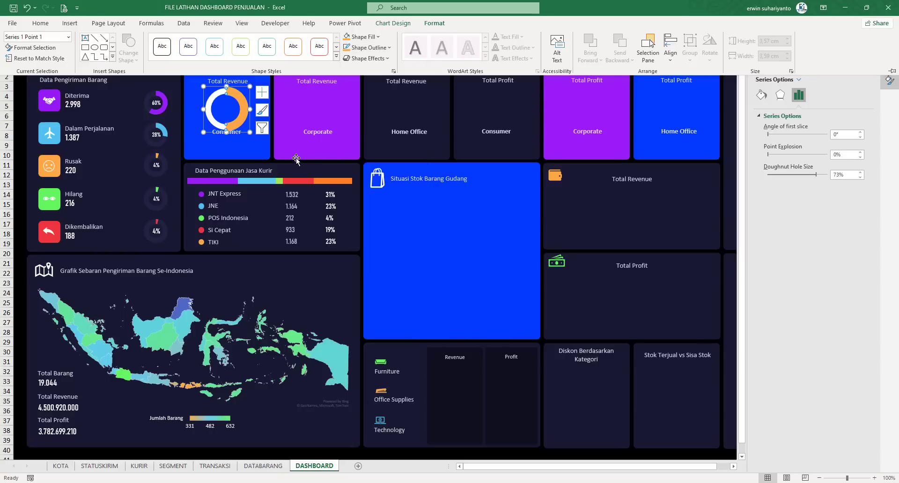
click(323, 66)
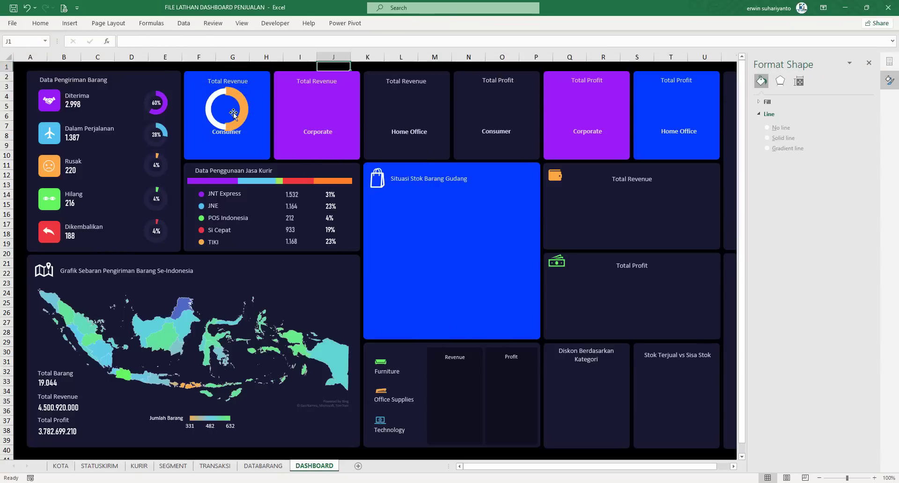
Select the Consumer, Corporate and Home Office labels on all six Total Revenue and Total Profit cards and apply Align Middle.
click(238, 133)
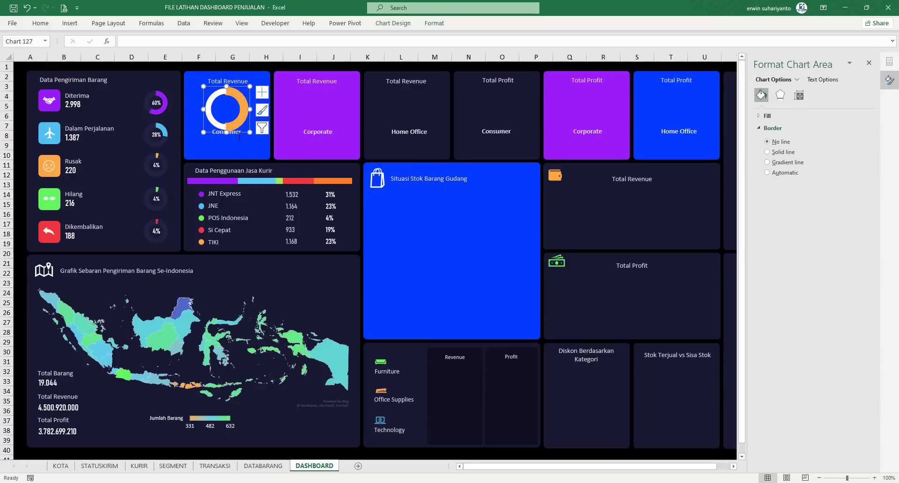
click(237, 133)
shift+click(334, 132)
shift+click(420, 134)
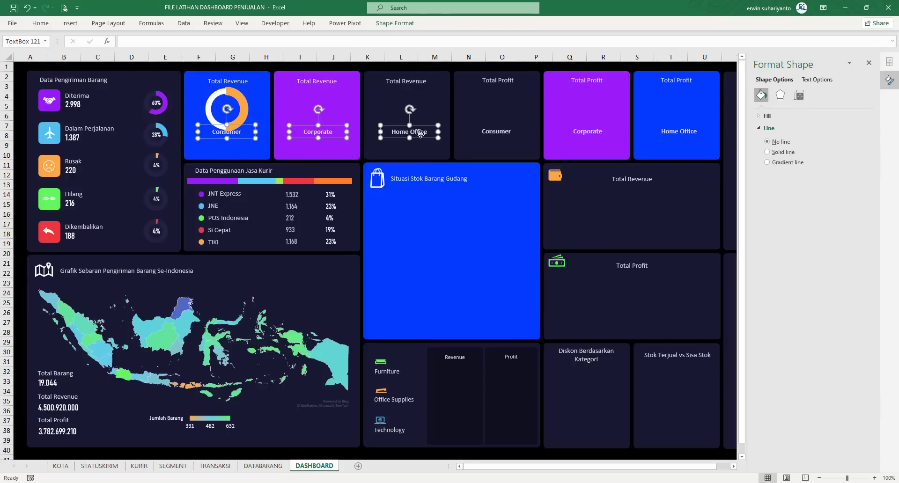
shift+click(491, 134)
shift+click(587, 132)
shift+click(679, 132)
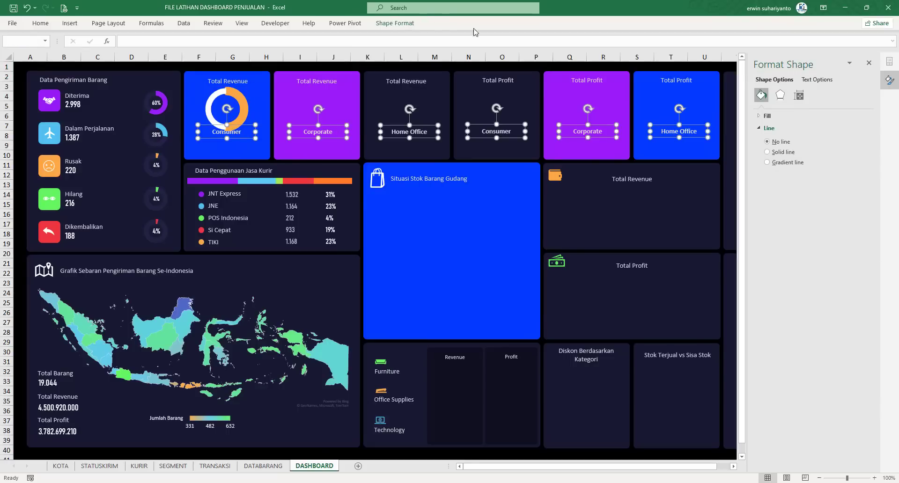
click(399, 27)
click(653, 37)
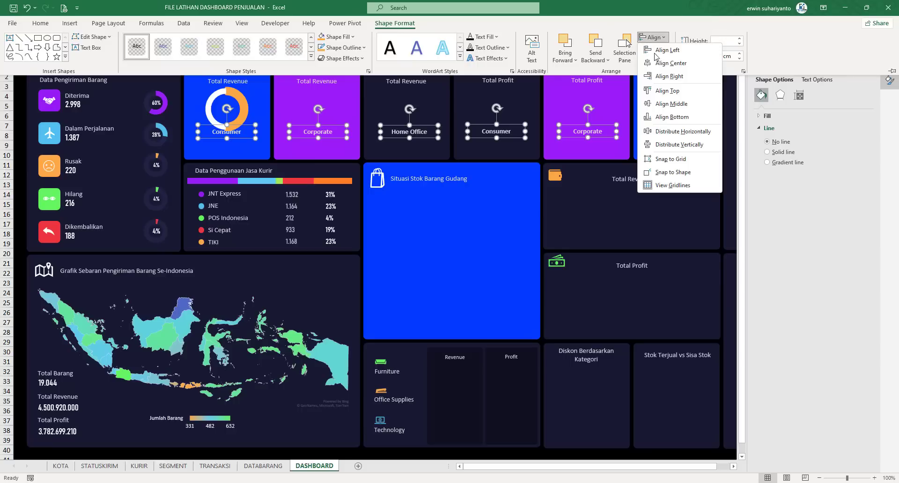
click(662, 107)
click(561, 119)
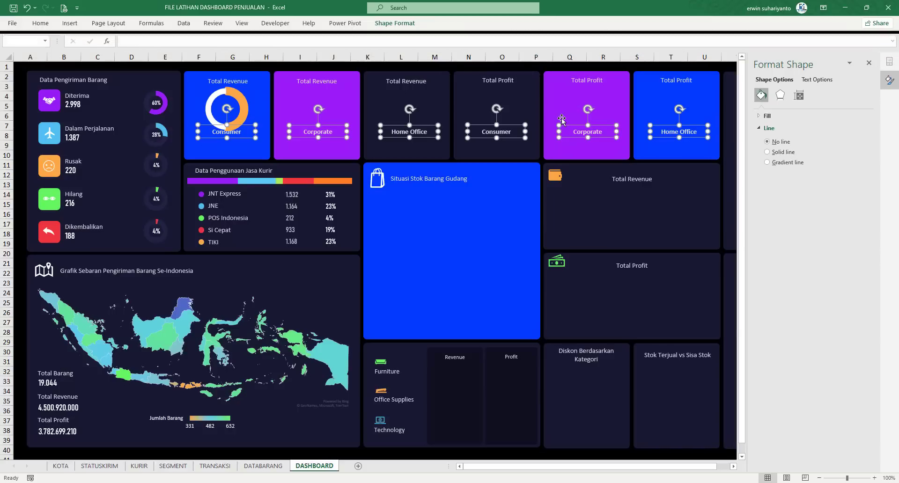
Nudge the six aligned segment labels down so they sit clear below the Consumer revenue doughnut.
key(Down)
key(Down)
key(Down)
key(Down)
key(Down)
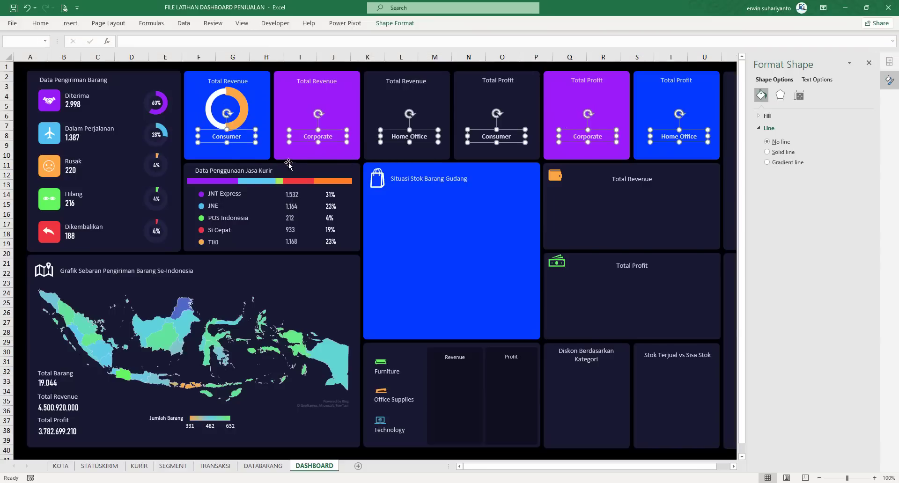
key(Down)
key(Down)
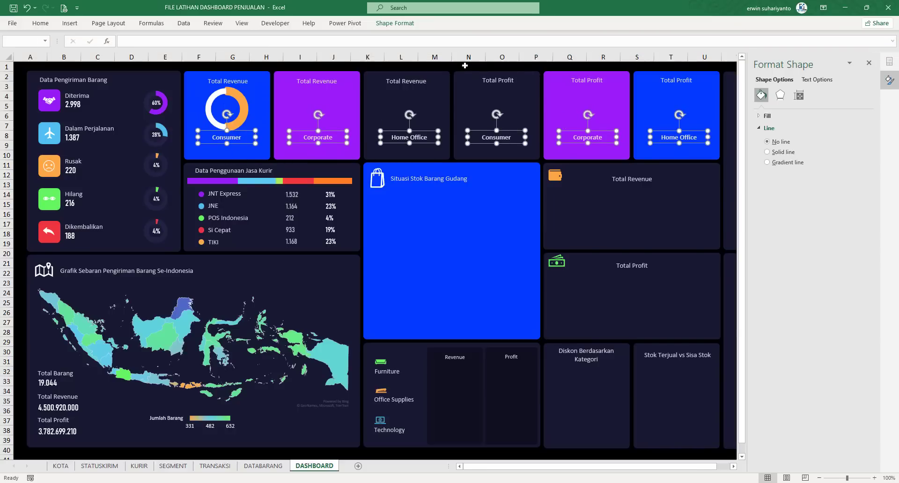
click(465, 66)
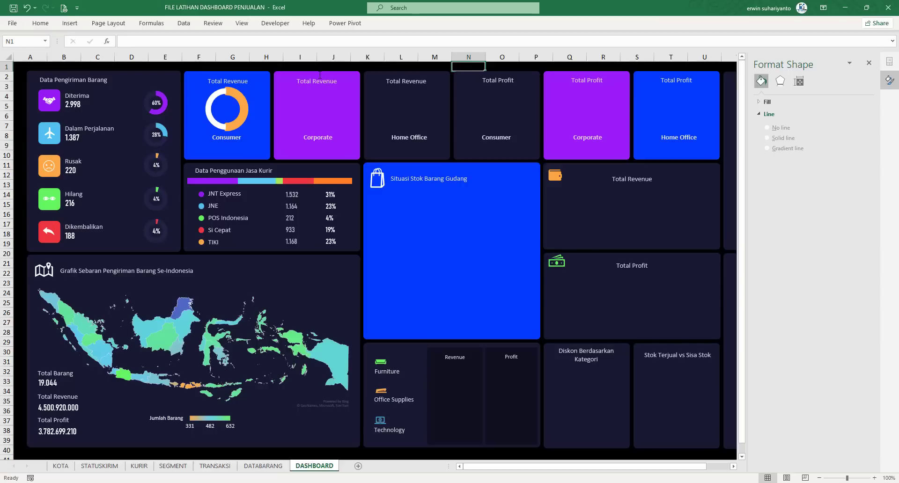
Check the Consumer card in SAMPLE FILE FINAL, and place a duplicate of the JNE courier percentage label inside the practice file's revenue doughnut.
click(485, 482)
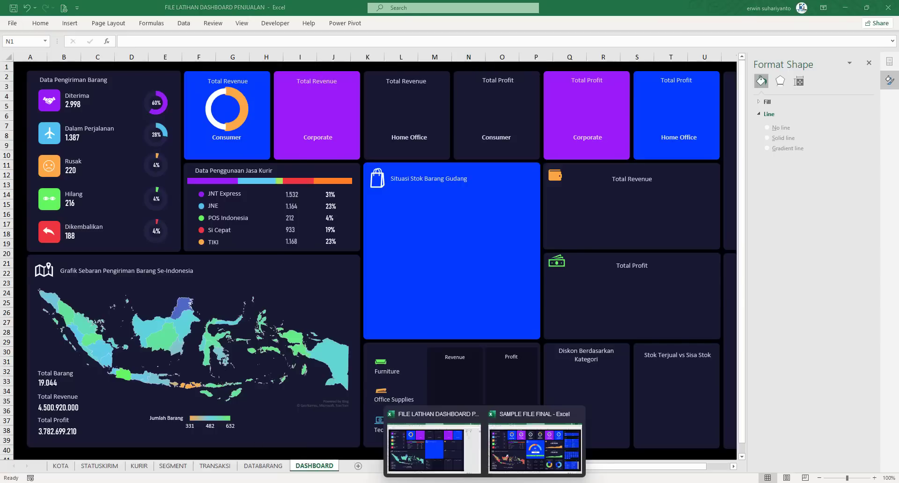
click(535, 447)
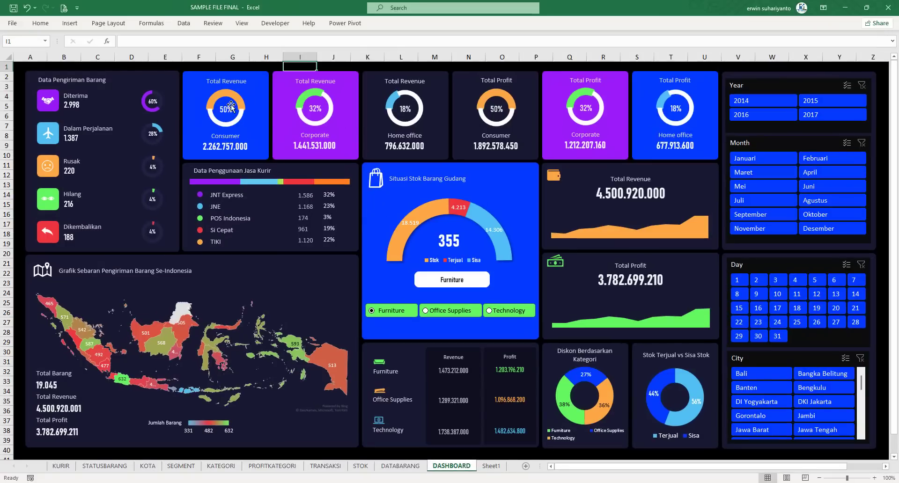
click(844, 7)
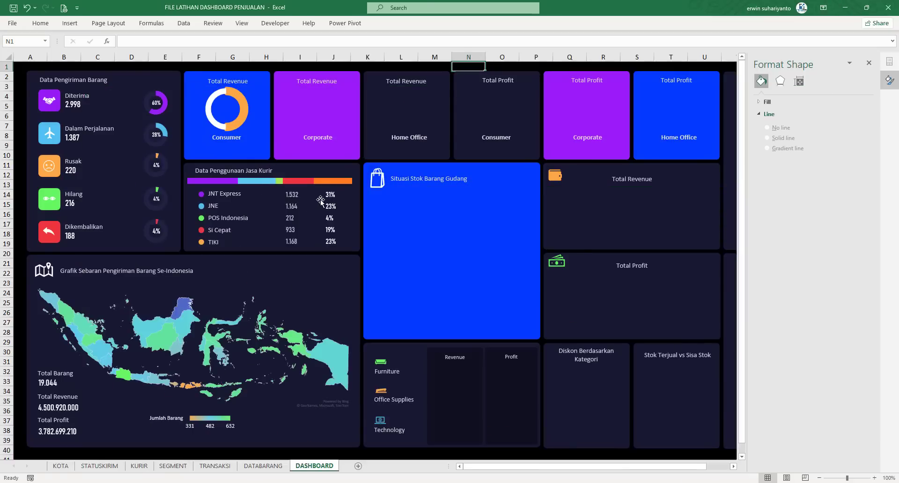
click(331, 207)
click(333, 208)
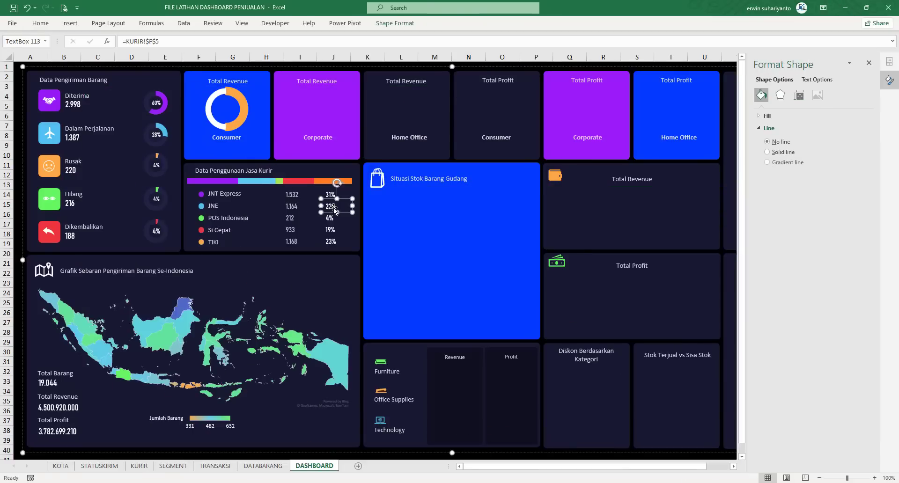
key(ctrl+d)
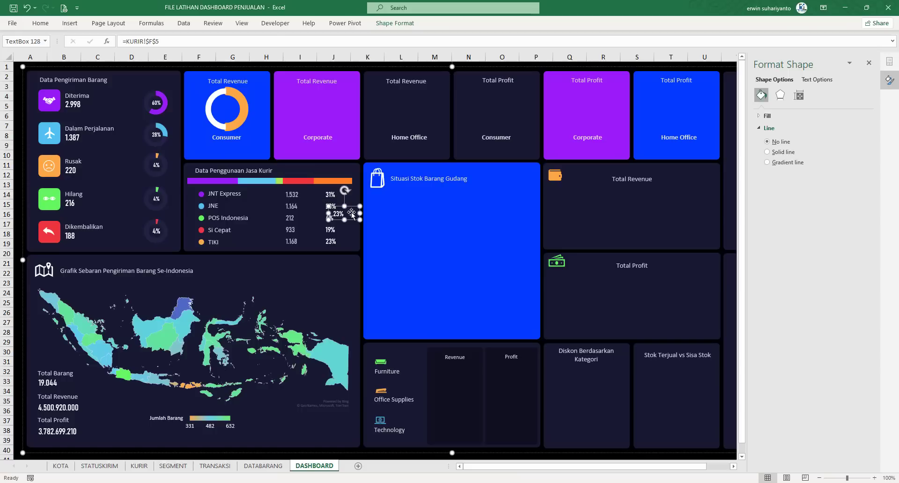
drag(341, 214, 234, 107)
Centre the copied percentage label's text both ways, position it in the middle of the doughnut, and set its font size to 16.
click(41, 23)
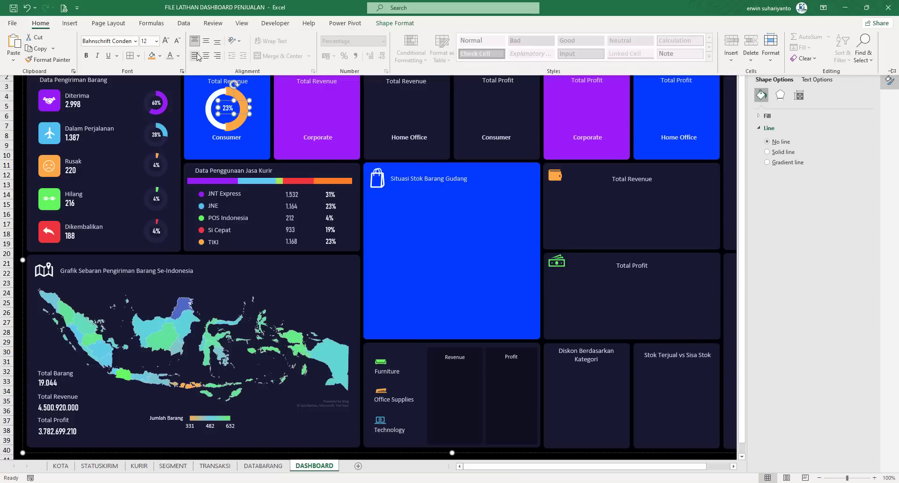
click(206, 56)
click(206, 41)
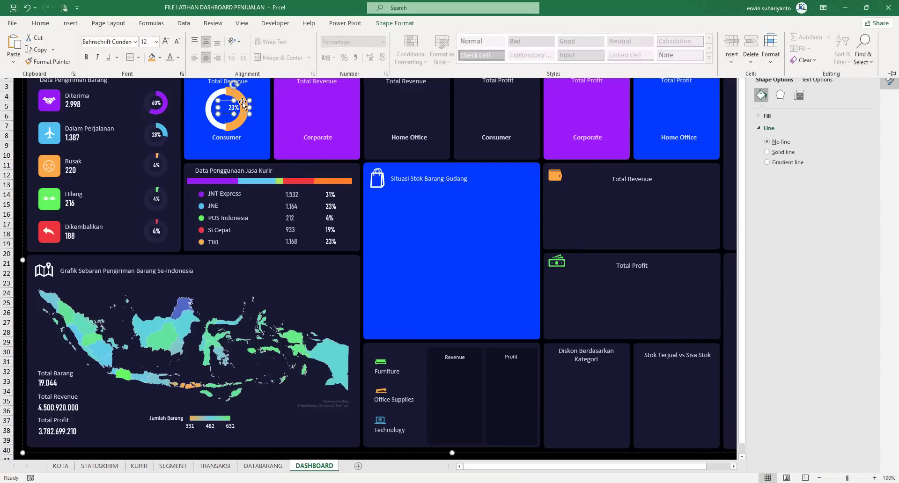
drag(242, 104, 234, 103)
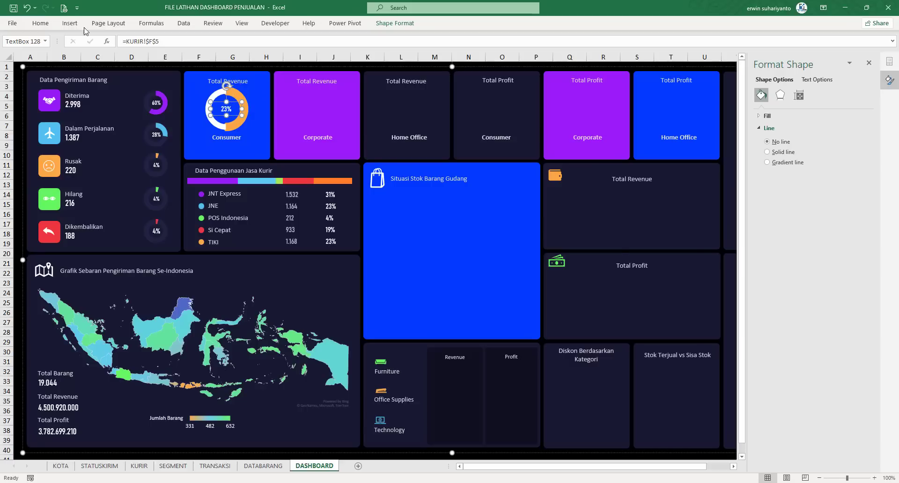
click(45, 27)
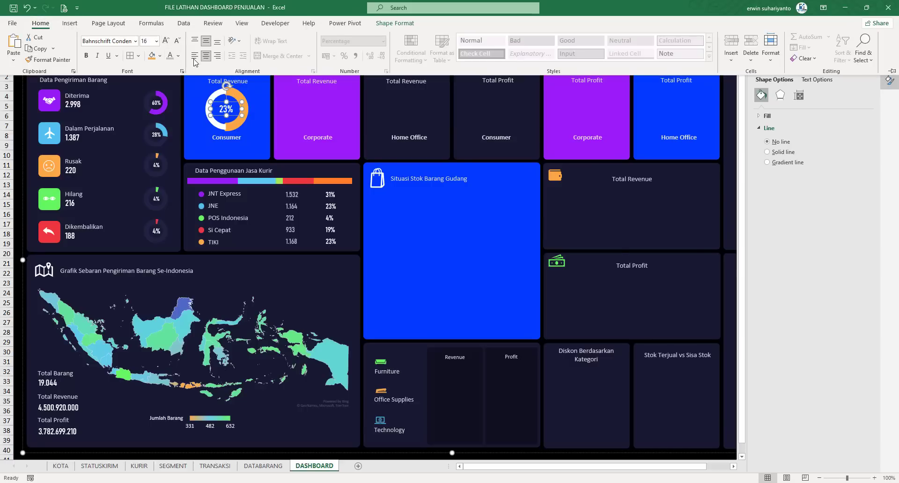
Reduce the text size of the percentage label in the Consumer revenue doughnut and link it to =SEGMENT!$H$4.
click(178, 41)
click(156, 91)
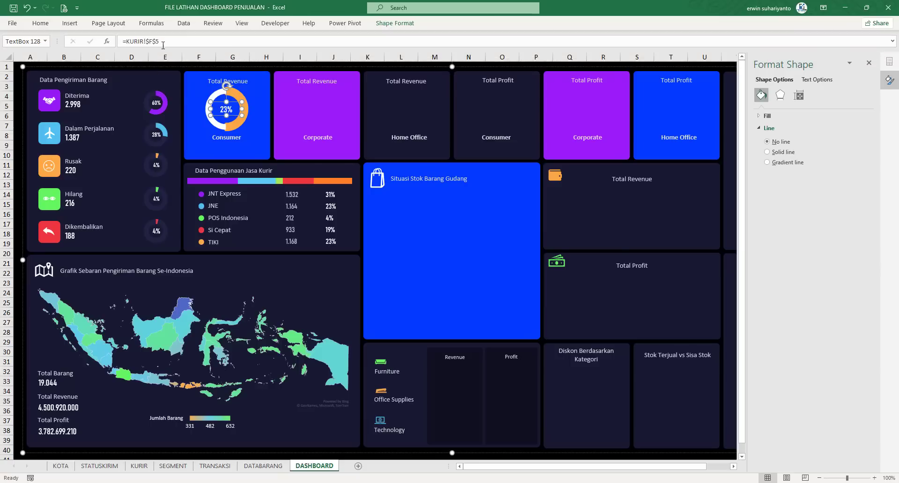
drag(162, 43, 94, 46)
text(=)
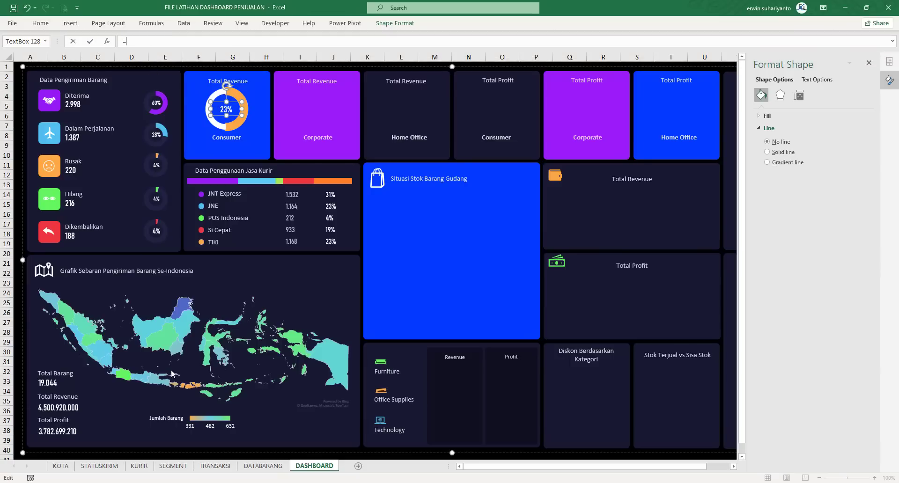
click(177, 465)
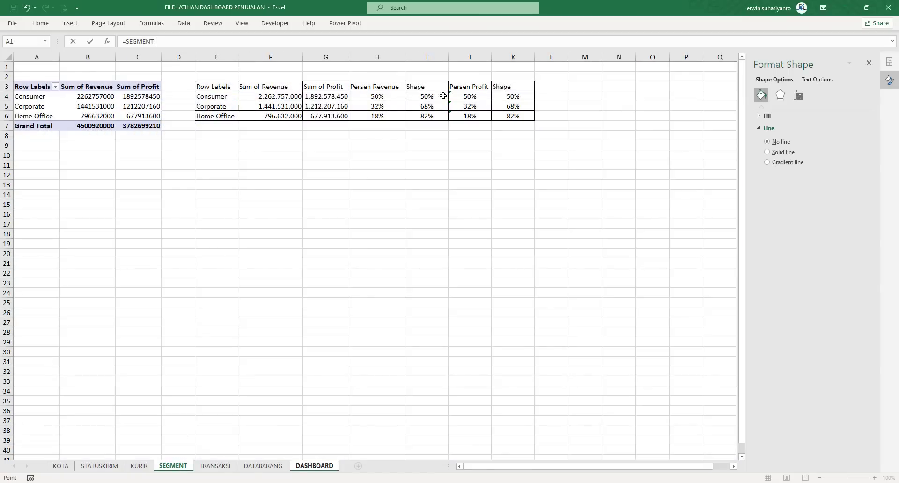
click(377, 96)
key(Return)
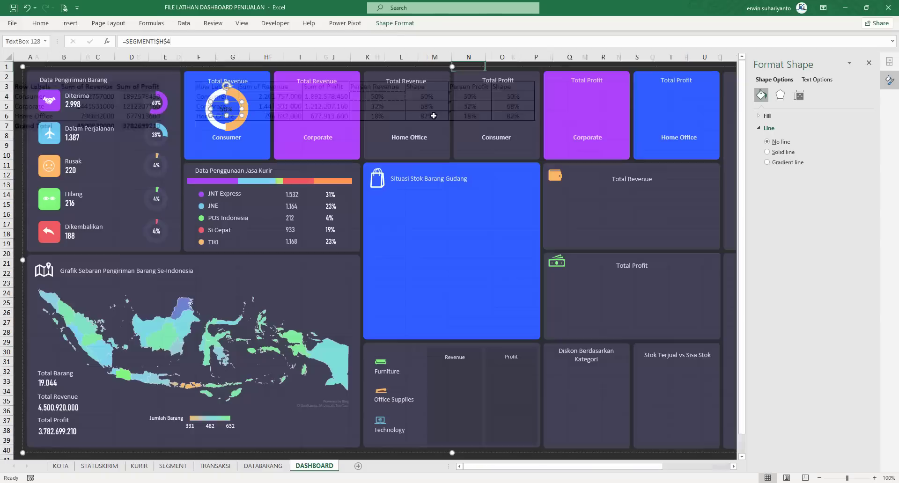
Try to send the Consumer revenue doughnut backward behind its percentage label.
click(223, 110)
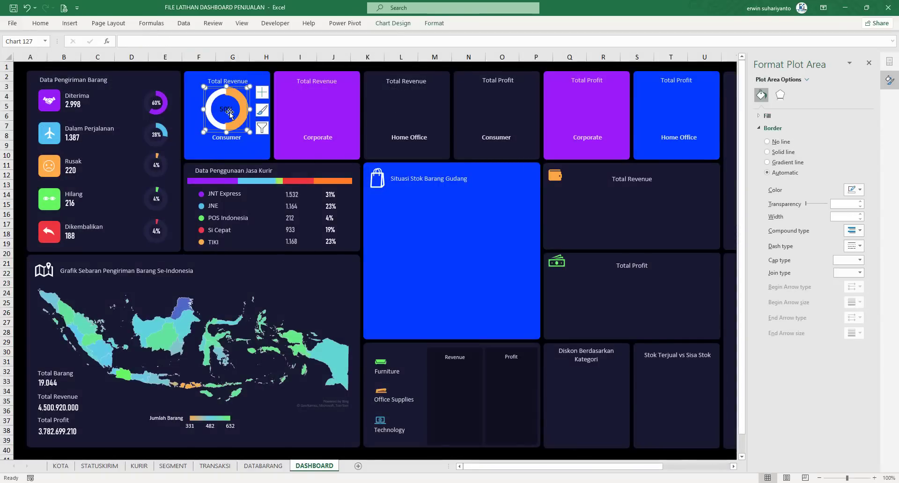
click(253, 111)
click(228, 112)
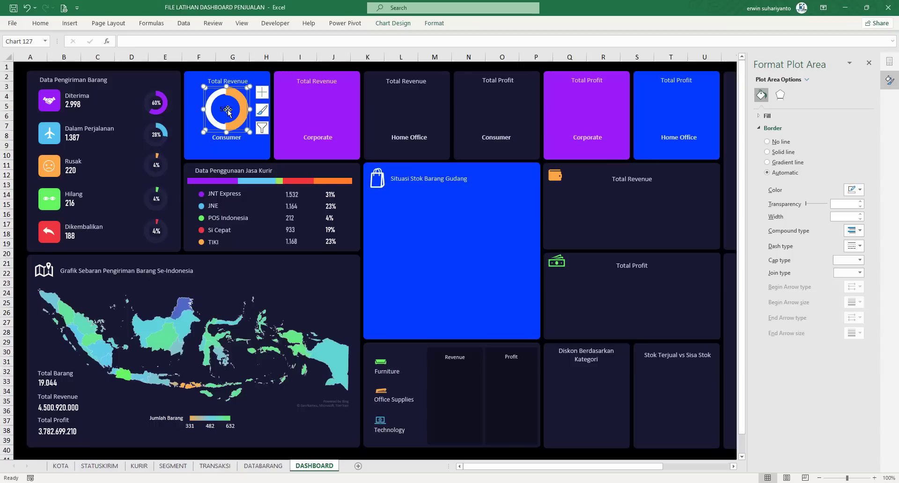
click(287, 106)
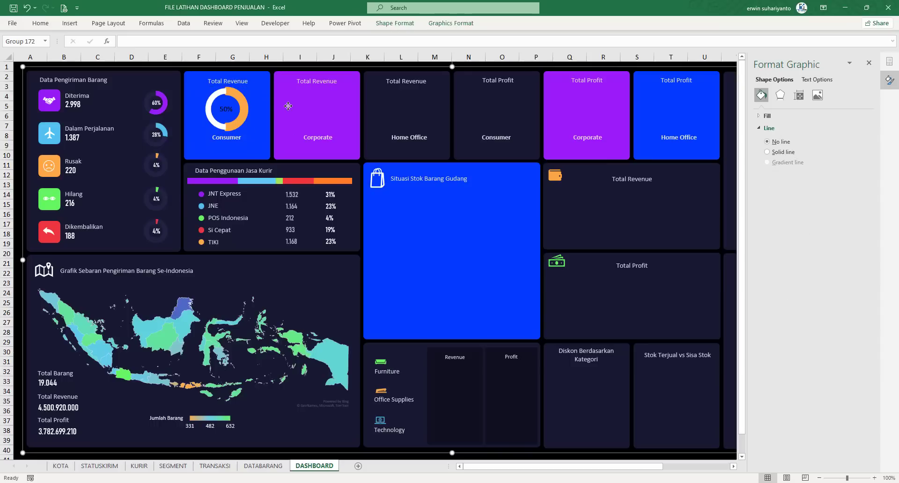
click(235, 107)
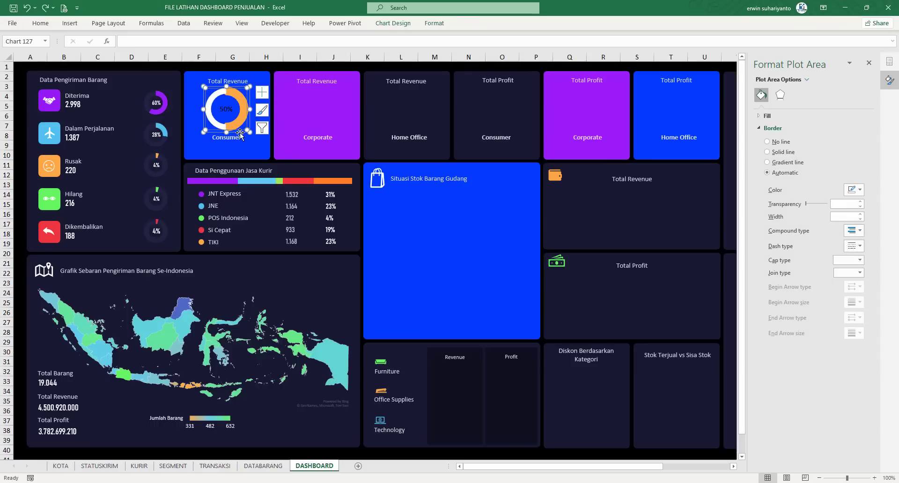
click(400, 24)
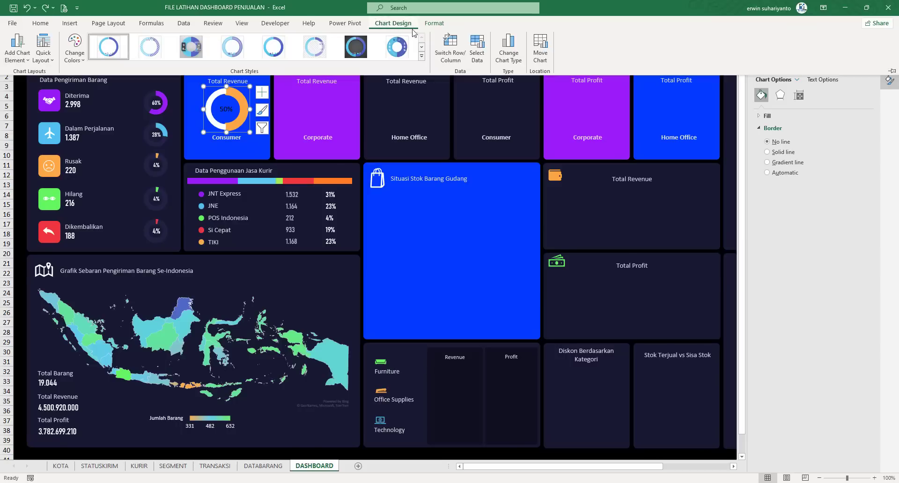
click(433, 23)
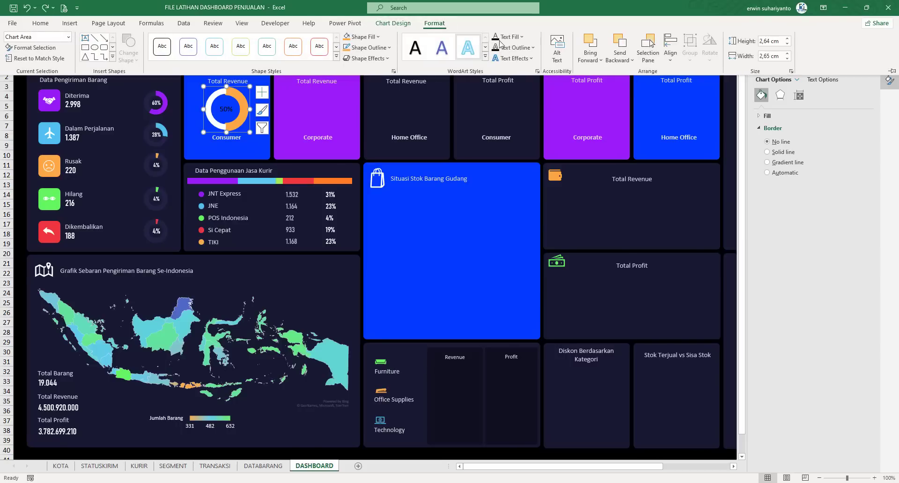
click(619, 44)
click(227, 117)
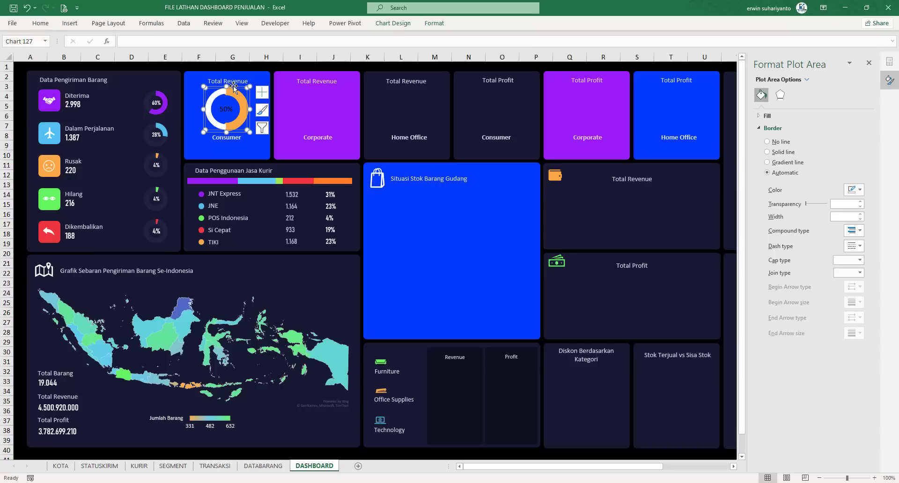
Move the doughnut aside toward the Corporate card and bring the Consumer percentage label to the front.
drag(233, 88, 293, 88)
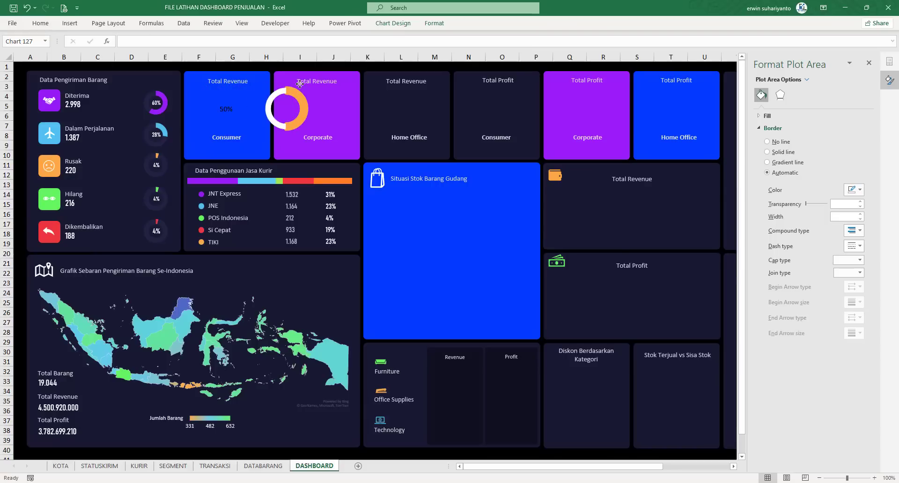
click(223, 108)
click(225, 109)
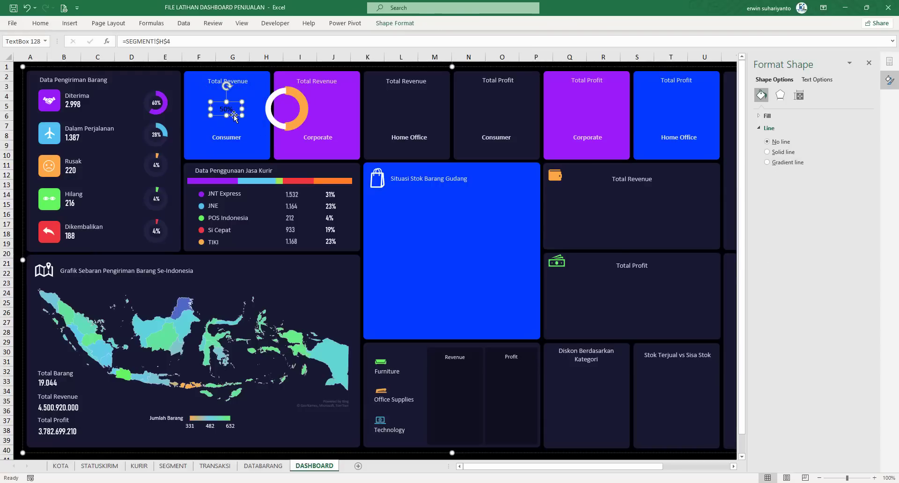
click(403, 23)
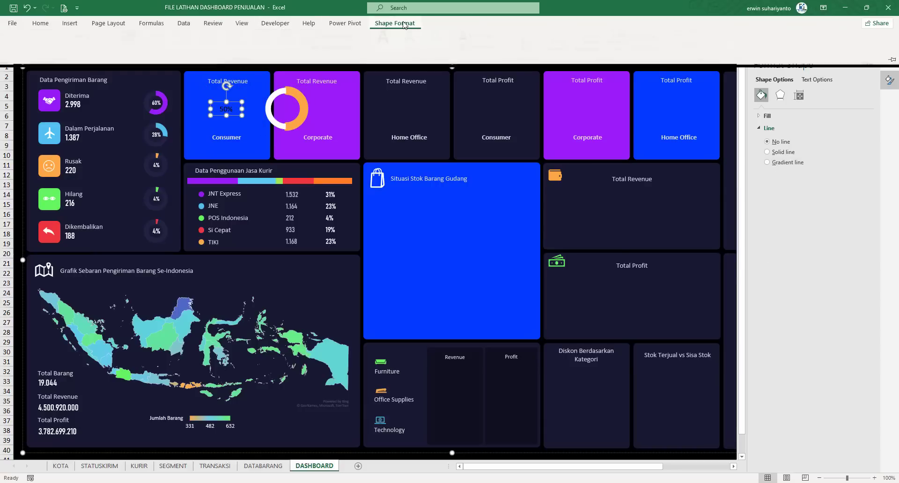
click(565, 56)
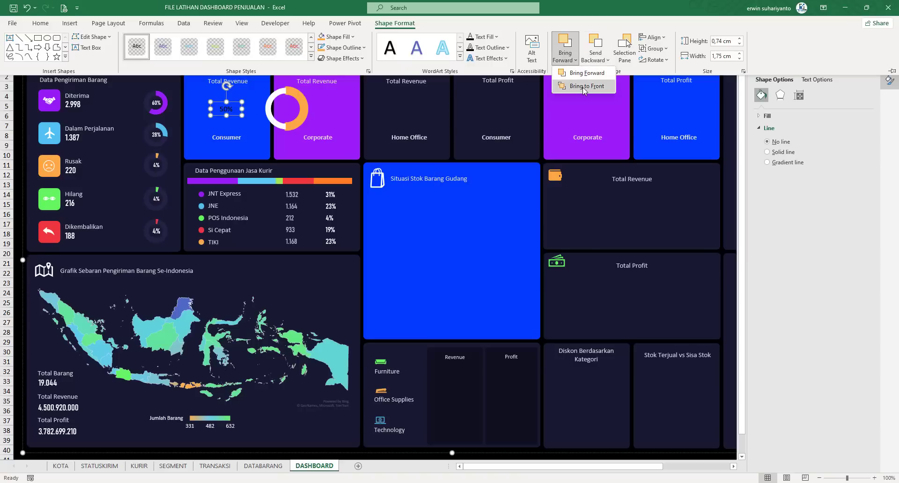
click(583, 88)
Move the doughnut back around the percentage label on the Consumer card and try to select the label inside it.
click(295, 96)
click(294, 95)
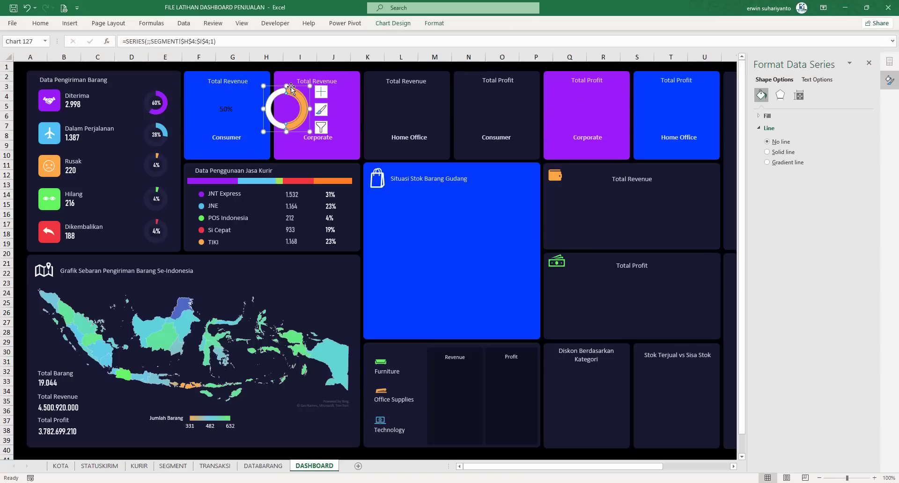
drag(281, 86, 229, 88)
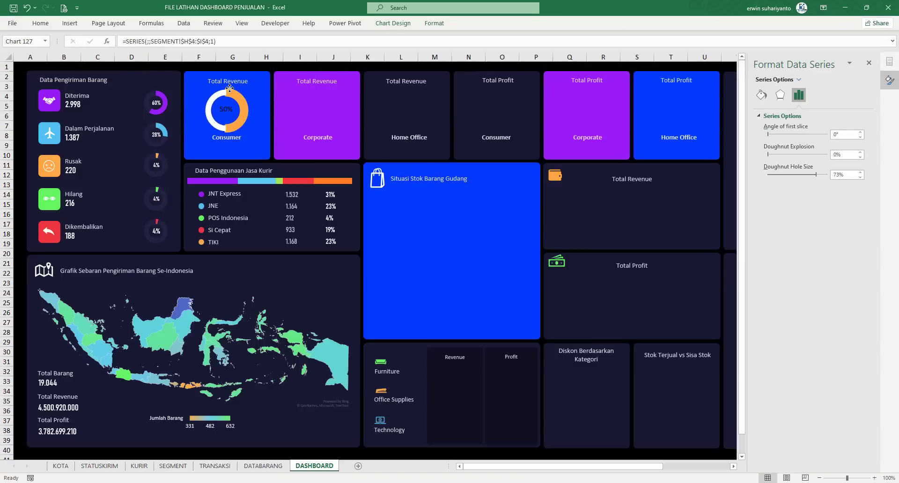
click(232, 84)
click(232, 88)
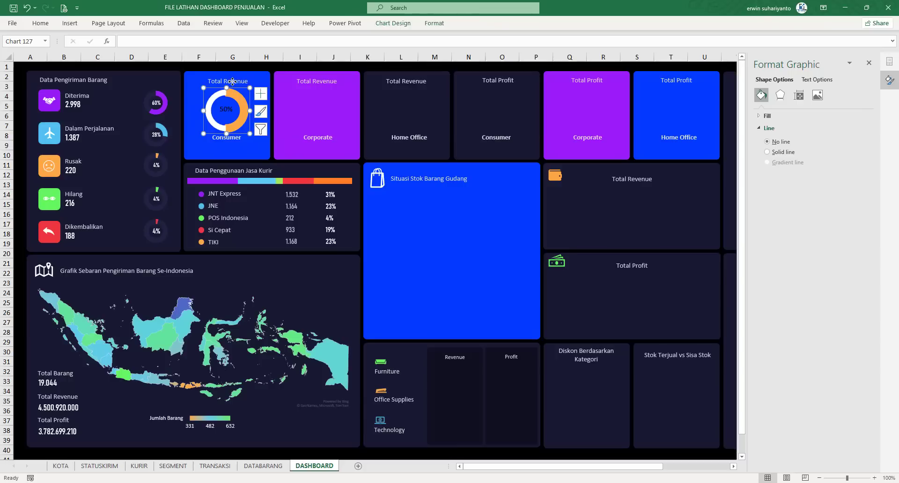
click(232, 82)
click(226, 109)
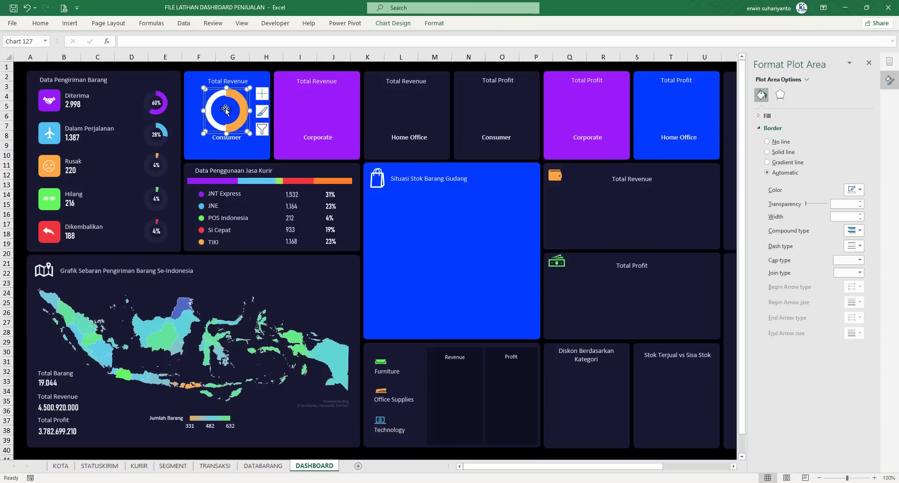
Park the percentage label below the Consumer text and return the doughnut to the middle of the Consumer card.
drag(249, 107, 290, 111)
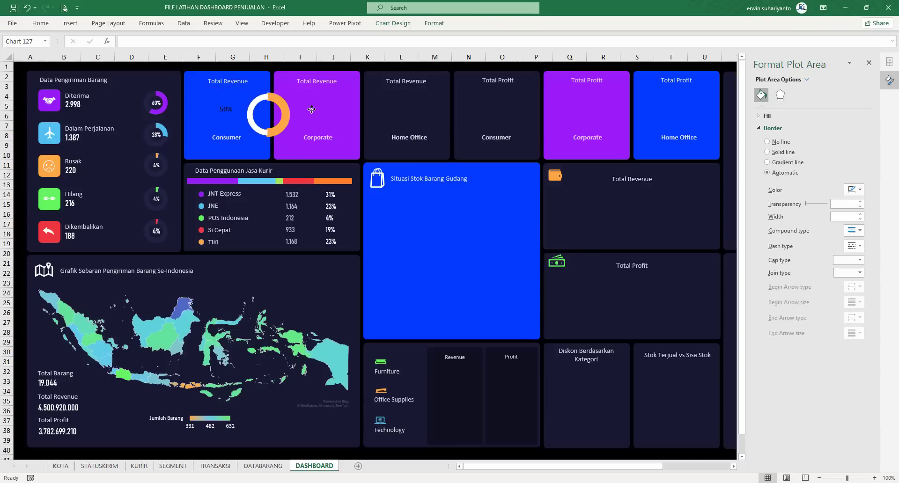
click(231, 115)
click(229, 115)
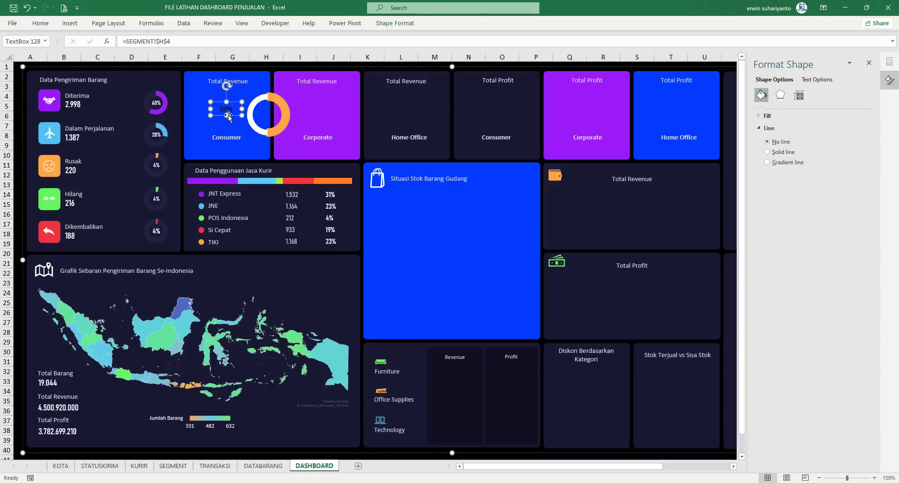
drag(232, 113, 232, 155)
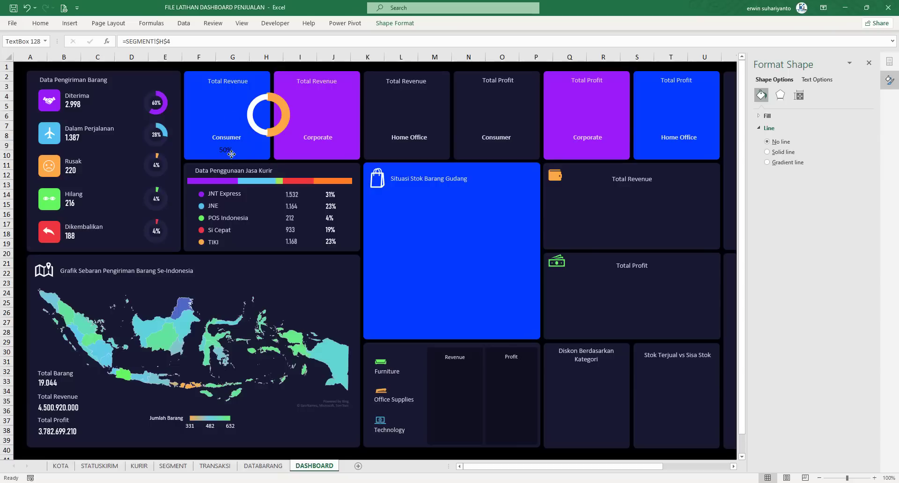
click(280, 118)
drag(288, 106, 250, 102)
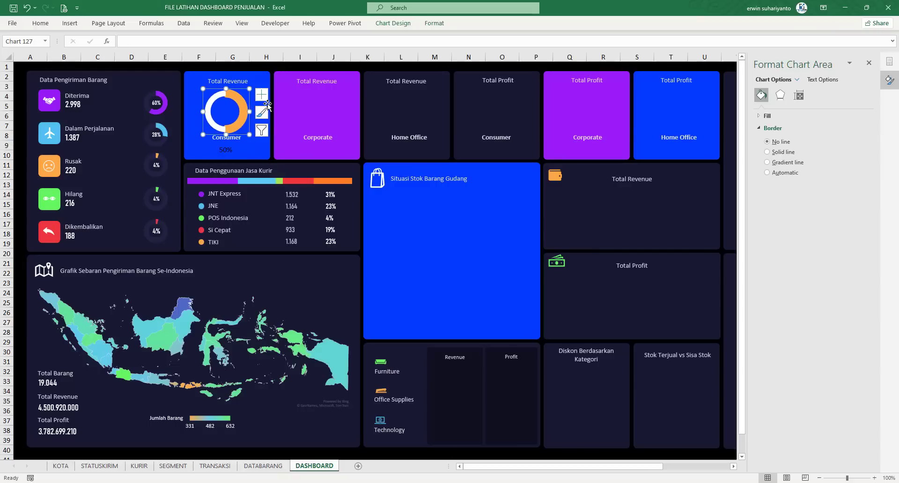
Set the parked percentage label's font to Bahnschrift Condensed and its text colour to white.
click(229, 150)
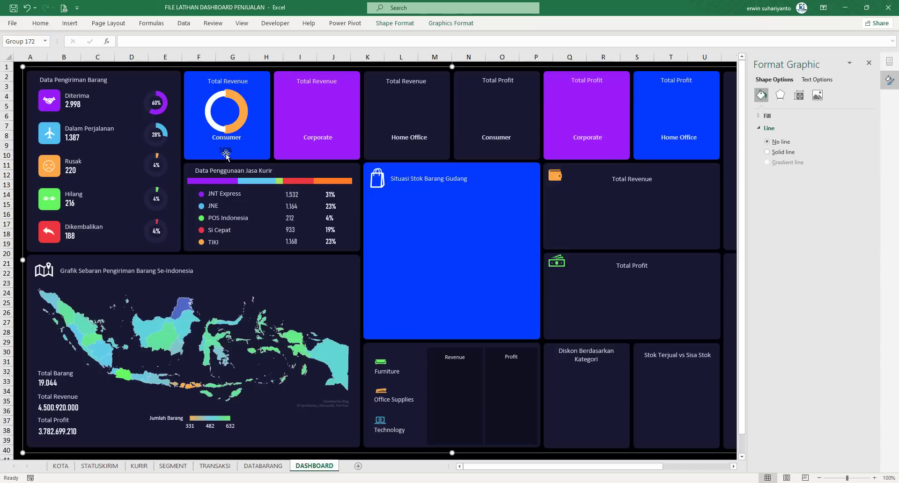
click(229, 150)
click(41, 23)
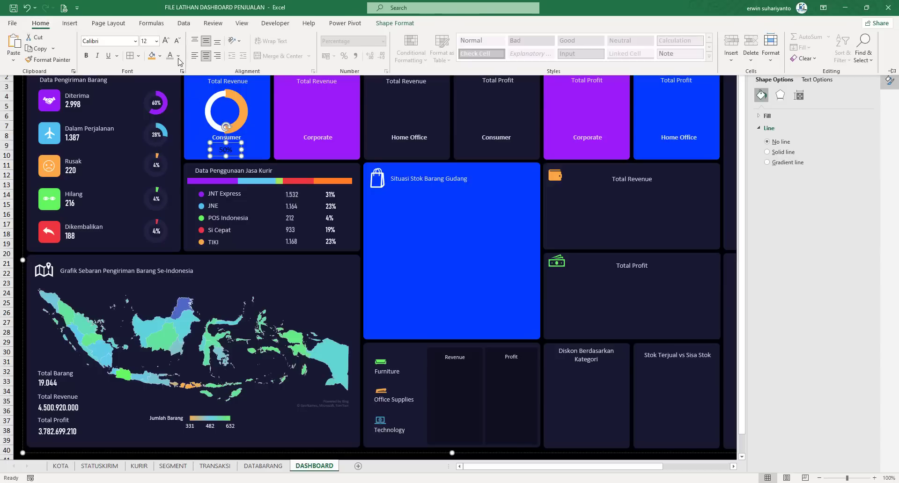
click(135, 42)
scroll(154, 219, down, 5)
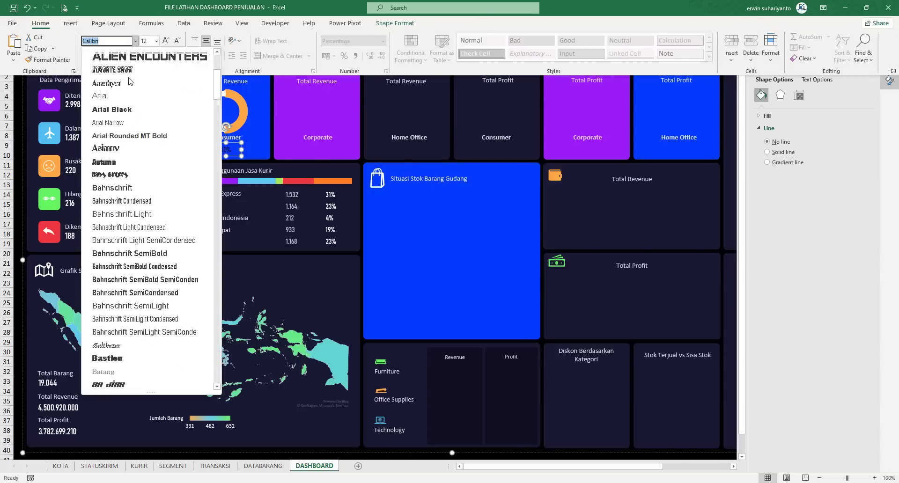
scroll(154, 220, up, 1)
click(140, 241)
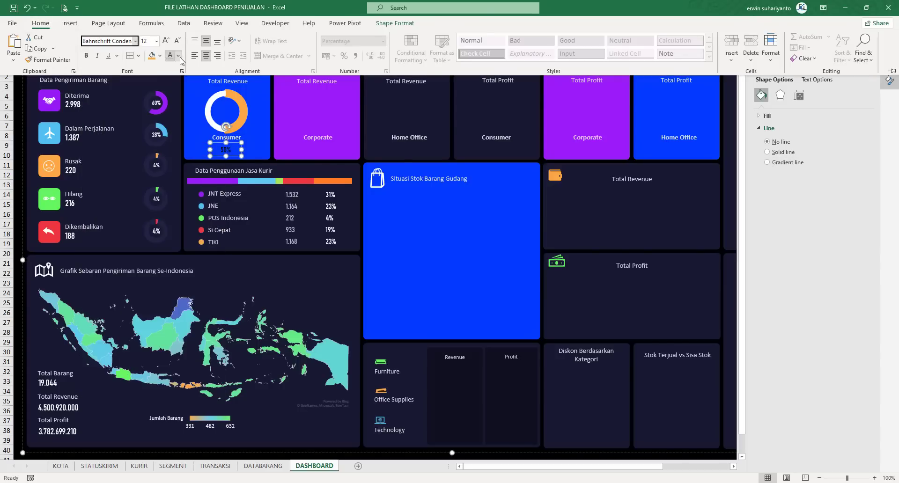
click(178, 55)
click(169, 95)
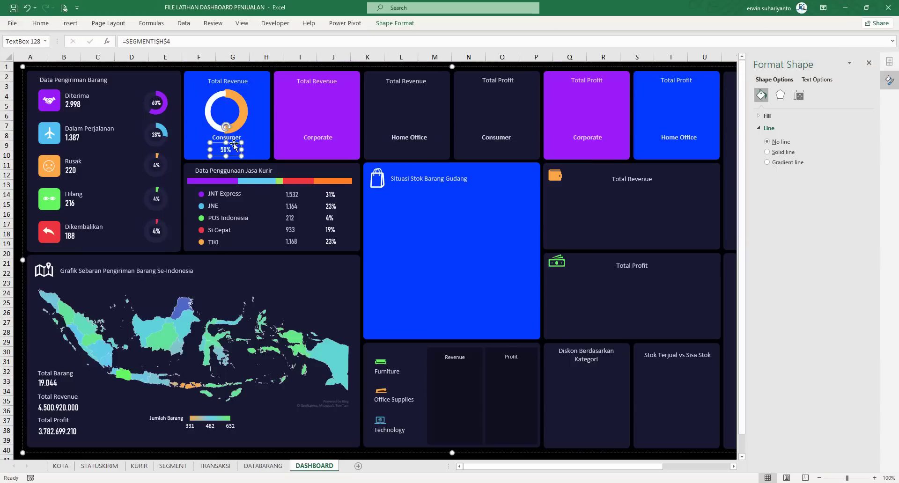
Move the percentage label into the centre of the Consumer doughnut, enlarge its text and fine-tune its position.
drag(265, 133, 234, 105)
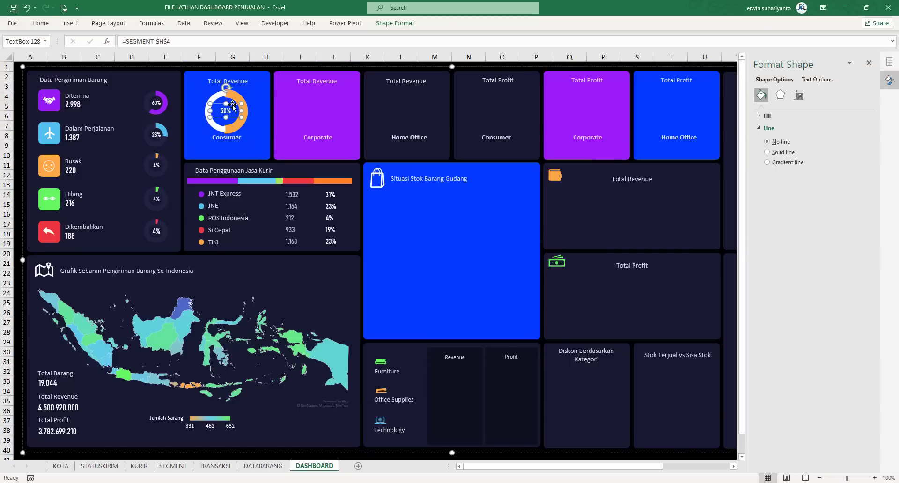
click(40, 23)
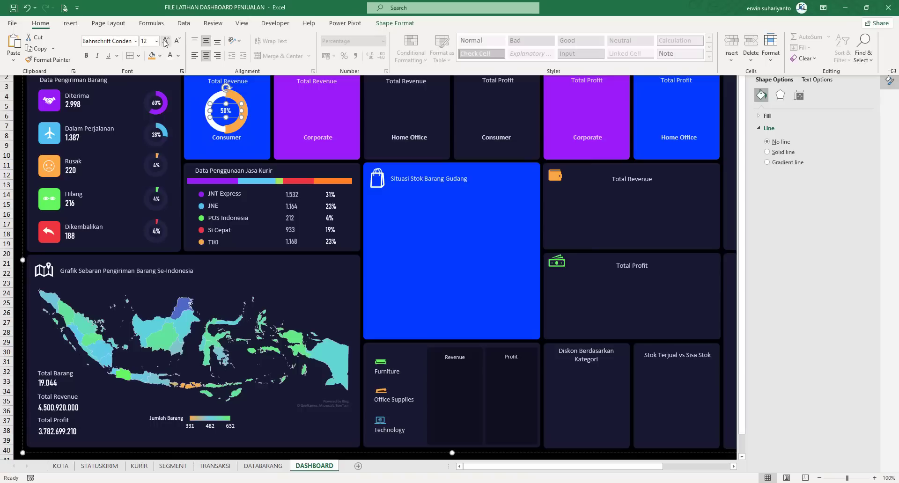
click(234, 117)
drag(232, 117, 235, 117)
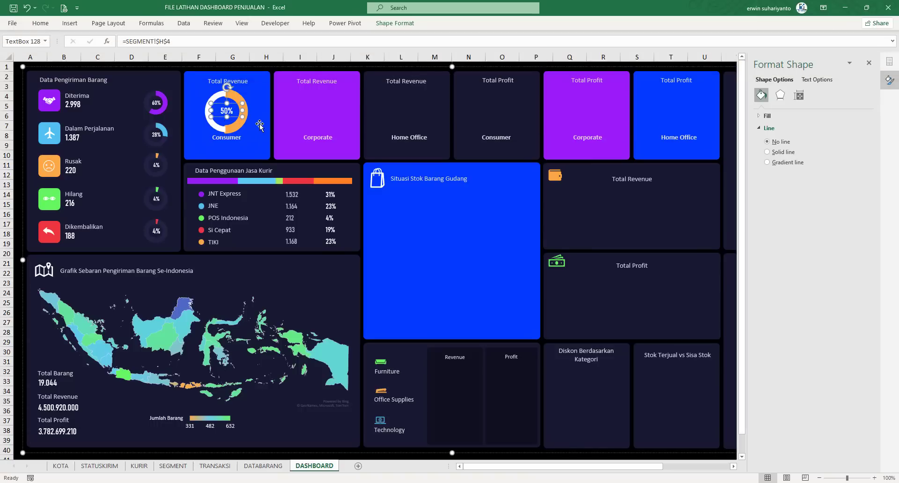
key(Down)
key(Left)
Duplicate the Consumer percentage label, place the copy below the Consumer text, and select the doughnut chart.
key(ctrl+d)
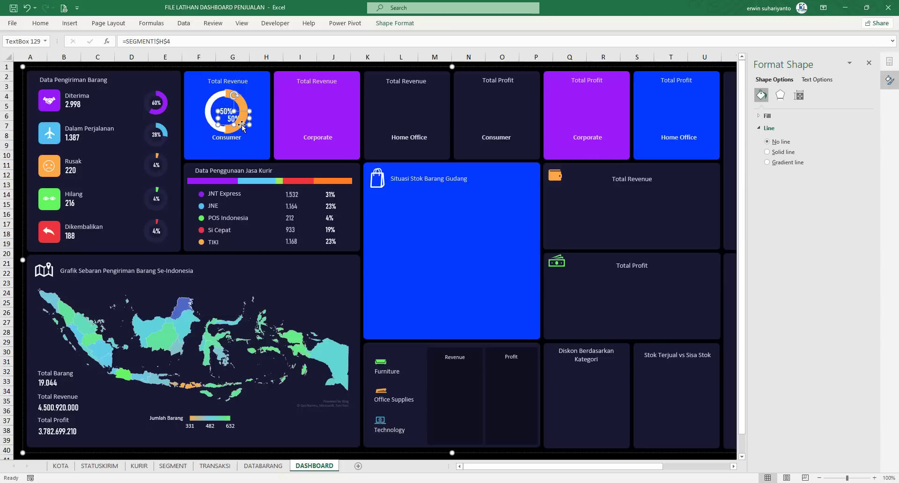
drag(241, 125, 234, 157)
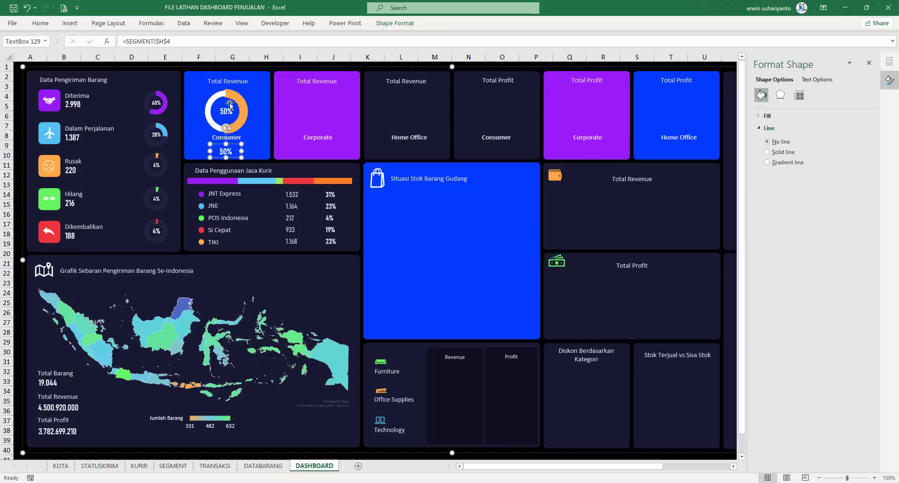
click(270, 63)
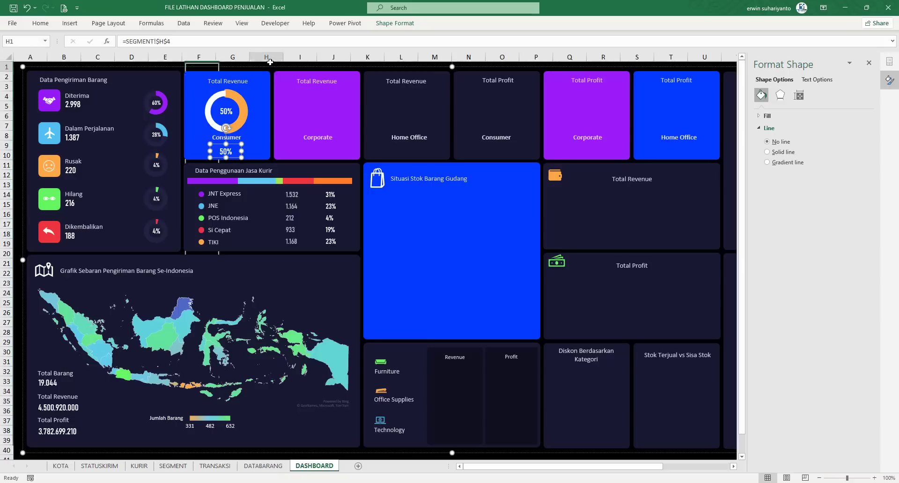
click(233, 139)
click(240, 105)
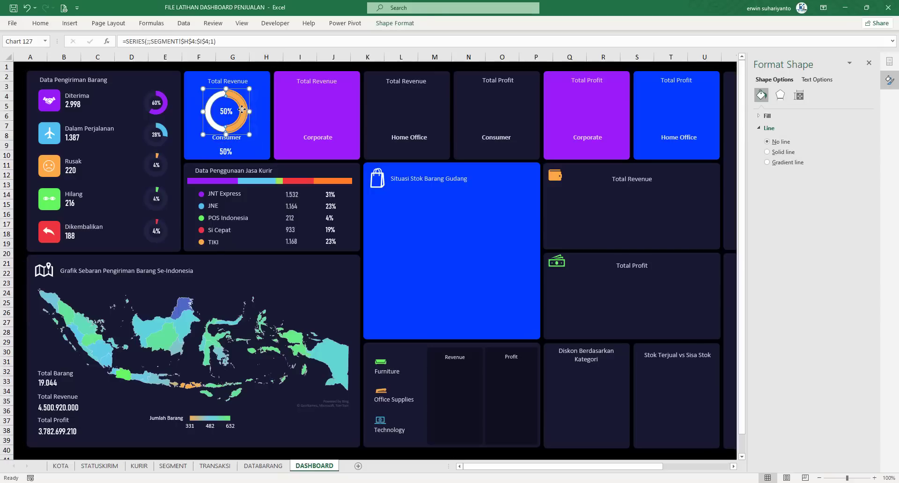
click(235, 91)
click(234, 93)
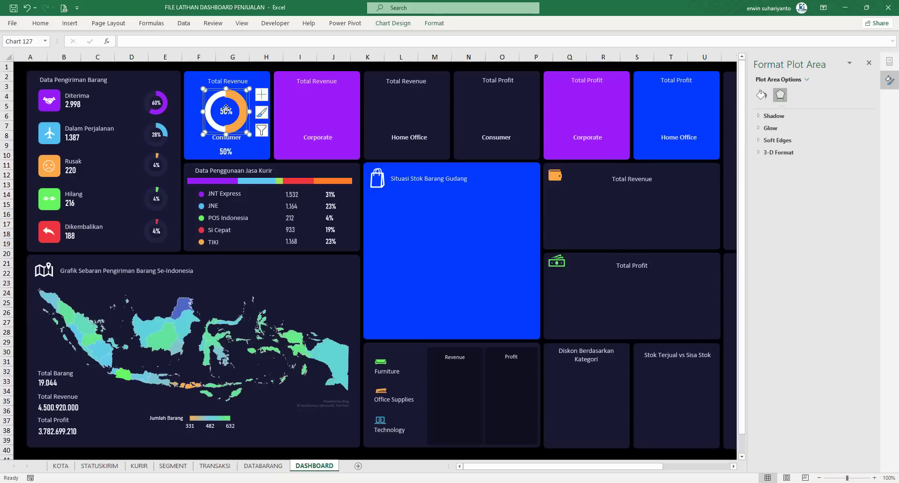
click(234, 91)
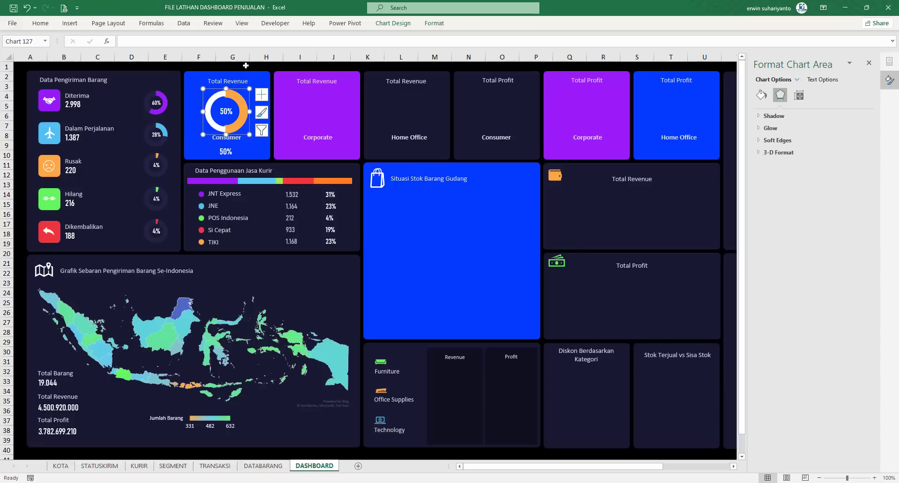
click(246, 67)
Widen the copied percentage label below the Consumer text to almost the full width of the card.
click(229, 150)
click(229, 152)
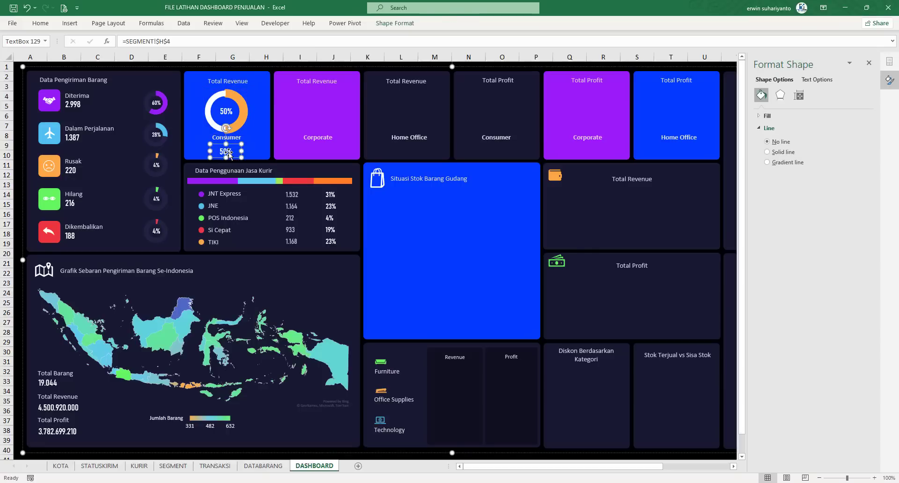
drag(228, 154, 185, 147)
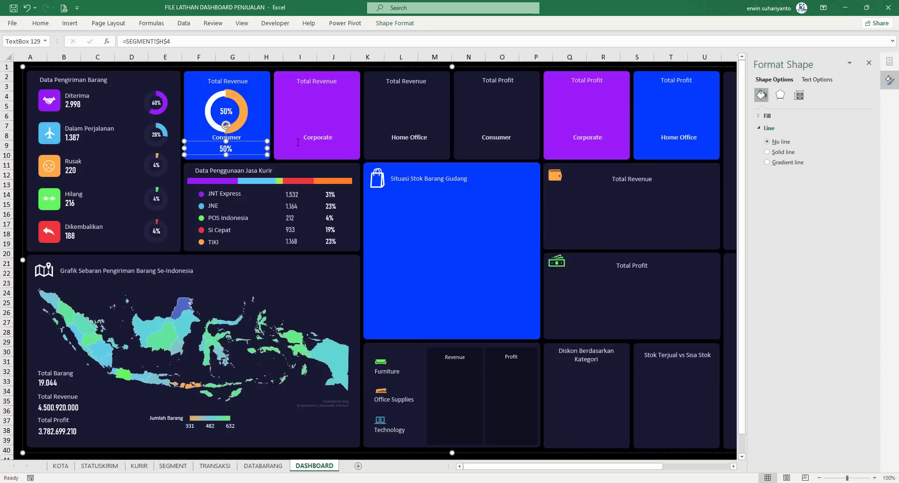
Link the label below the Consumer text to the Consumer Sum of Revenue cell, =SEGMENT!$F$4.
drag(170, 41, 121, 42)
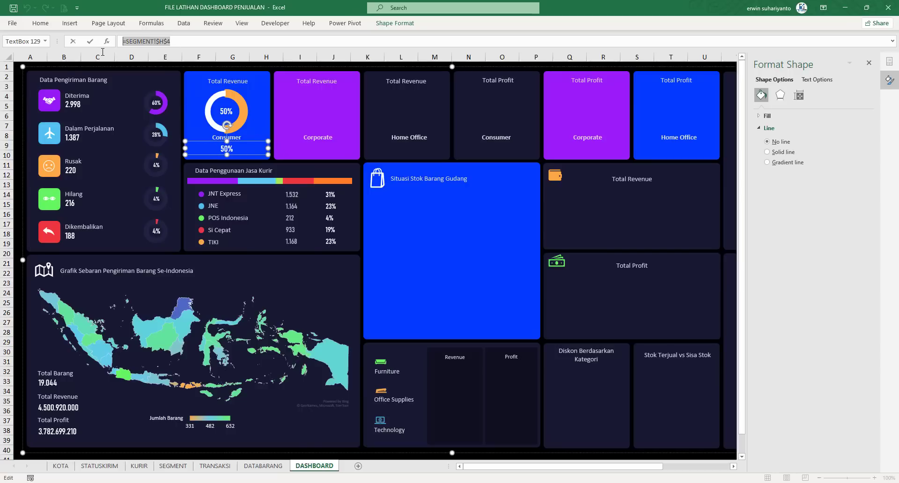
text(=)
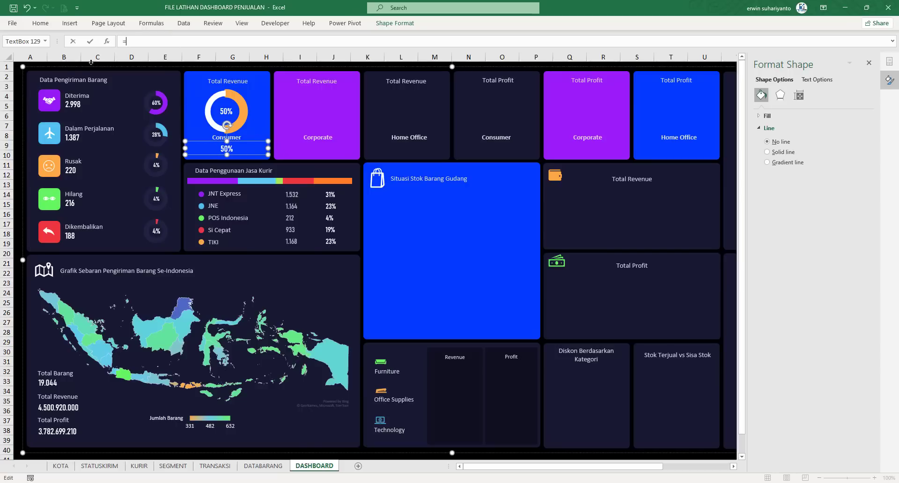
click(172, 465)
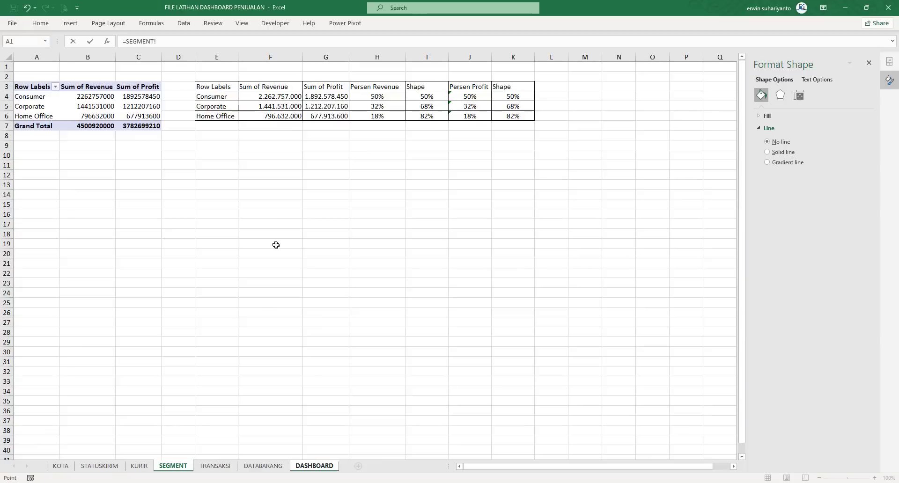
click(289, 97)
key(F4)
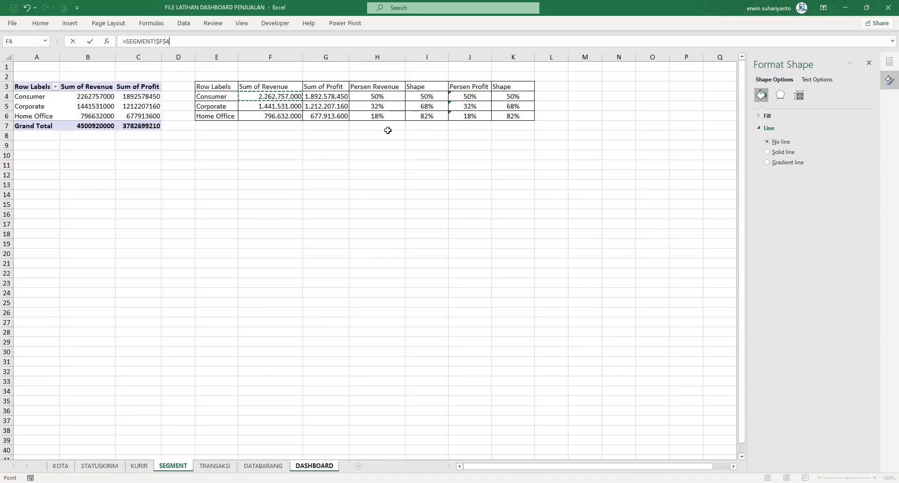
key(Return)
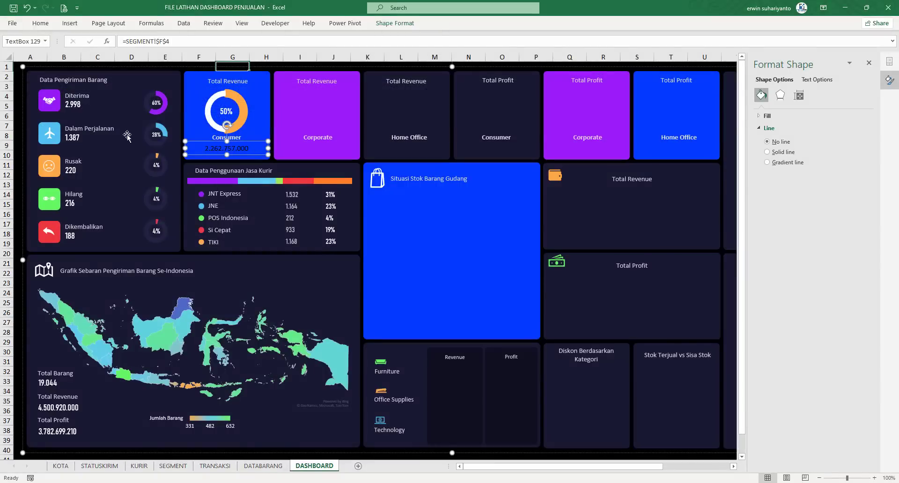
Format the Consumer revenue label as white Bahnschrift Condensed text and enlarge it one size.
click(49, 24)
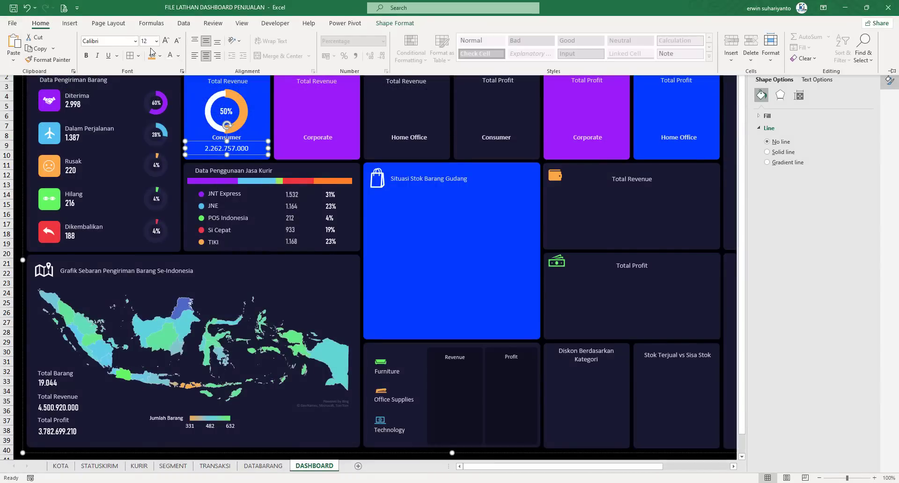
click(135, 42)
scroll(124, 148, up, 3)
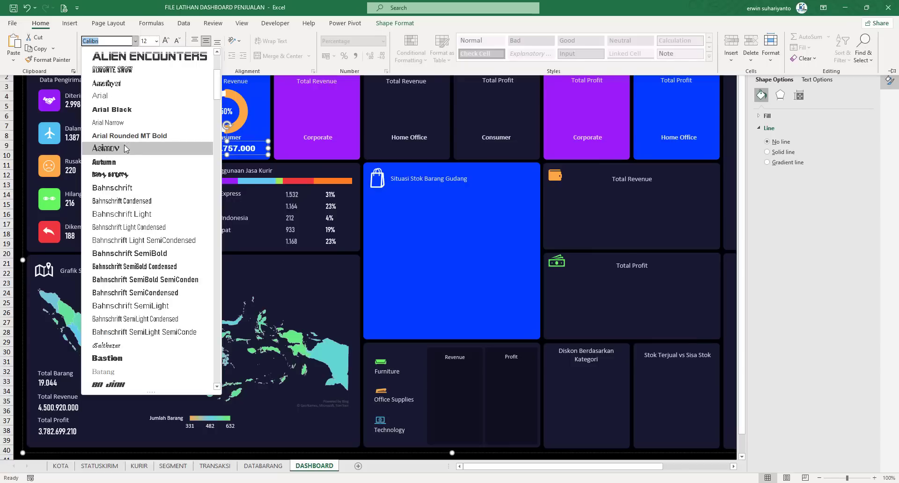
scroll(124, 136, up, 3)
click(125, 111)
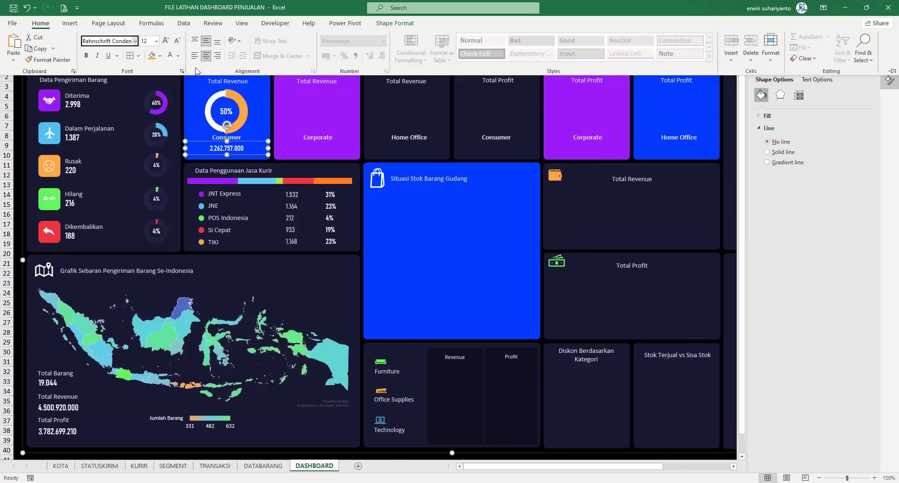
click(166, 41)
click(276, 70)
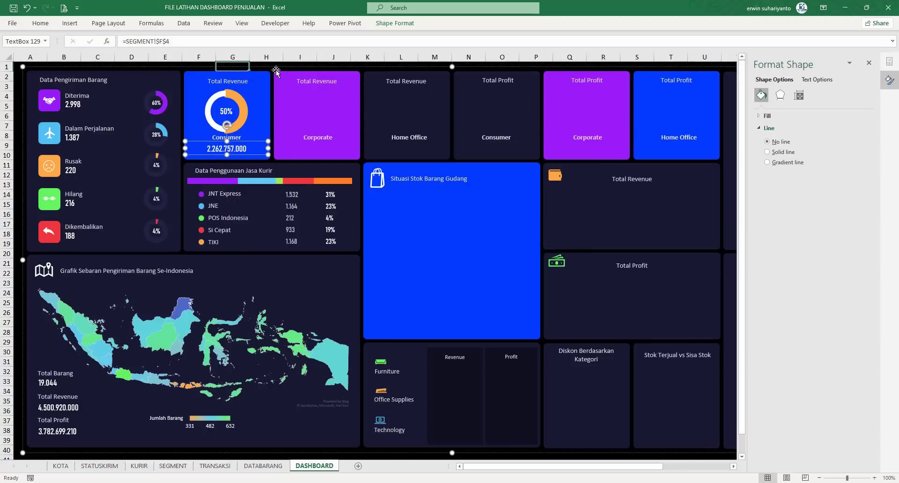
click(276, 66)
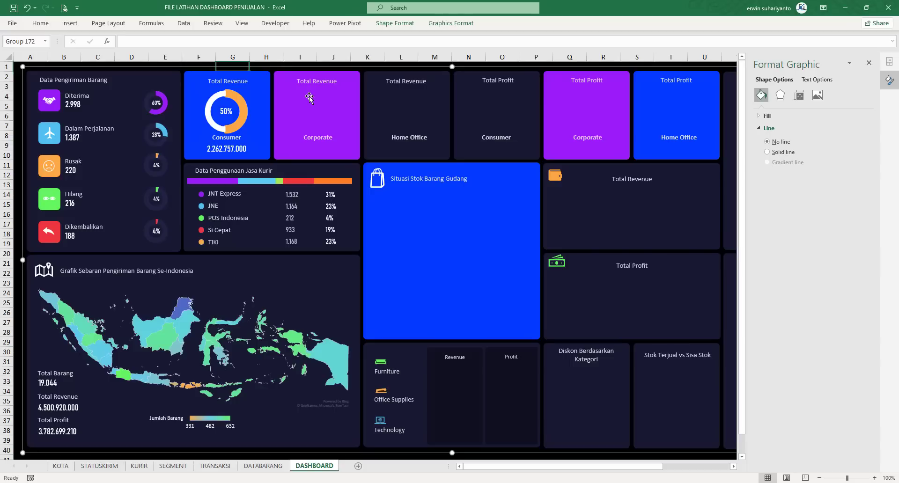
Duplicate the Consumer doughnut chart and place the copy in the Corporate Total Revenue card.
click(225, 94)
click(241, 90)
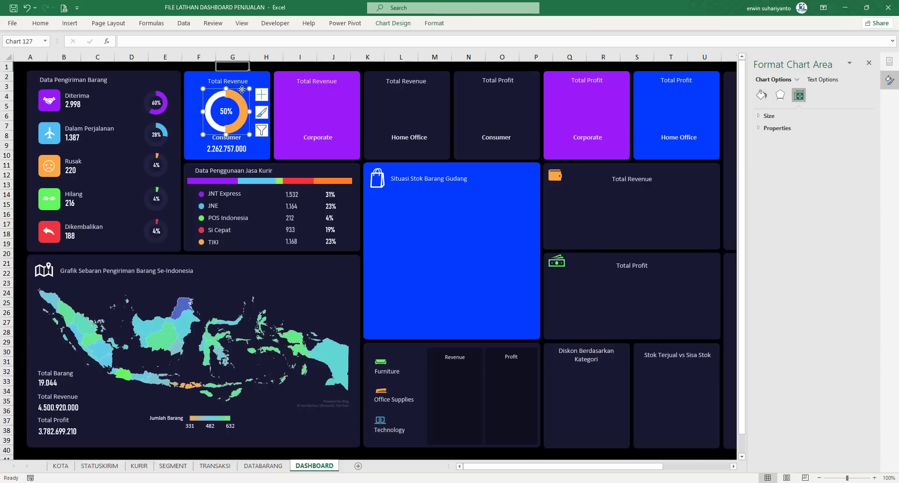
drag(242, 89, 338, 96)
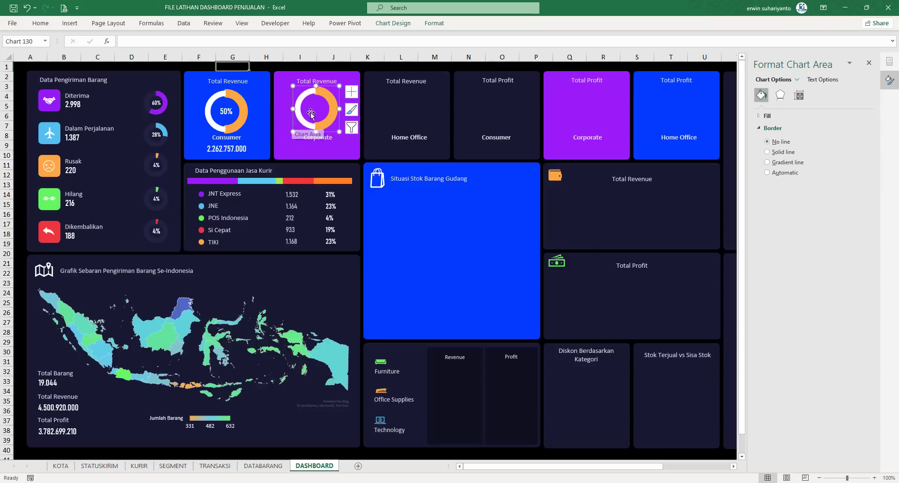
Set the Corporate doughnut's data range to the Corporate revenue percentage and shape cells, =SEGMENT!$H$5:$I$5.
right_click(324, 95)
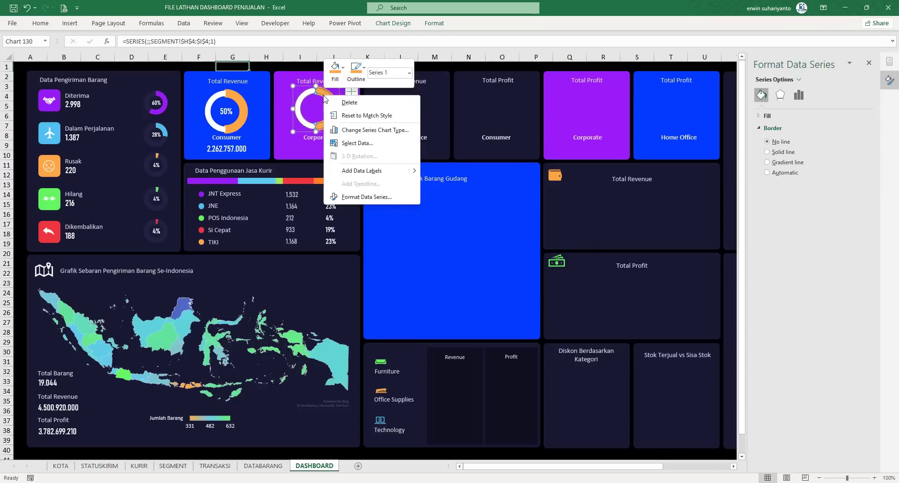
click(358, 142)
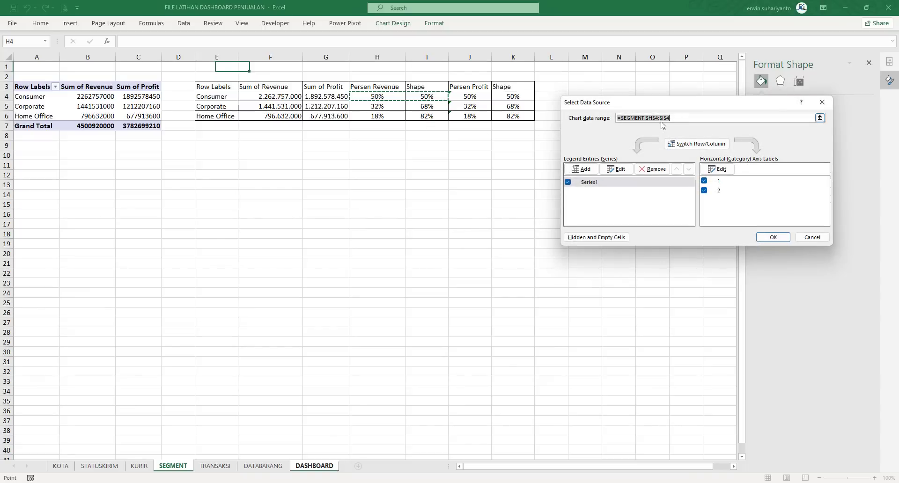
key(Delete)
drag(635, 102, 294, 186)
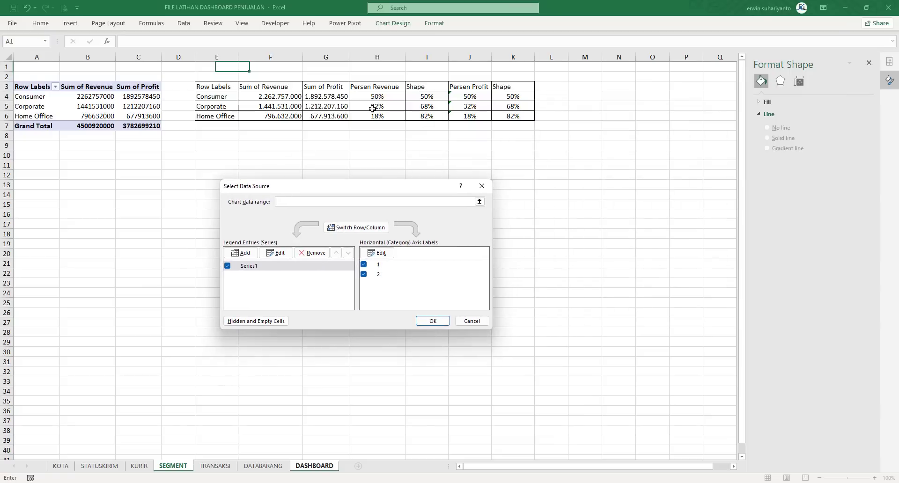
drag(373, 106, 427, 106)
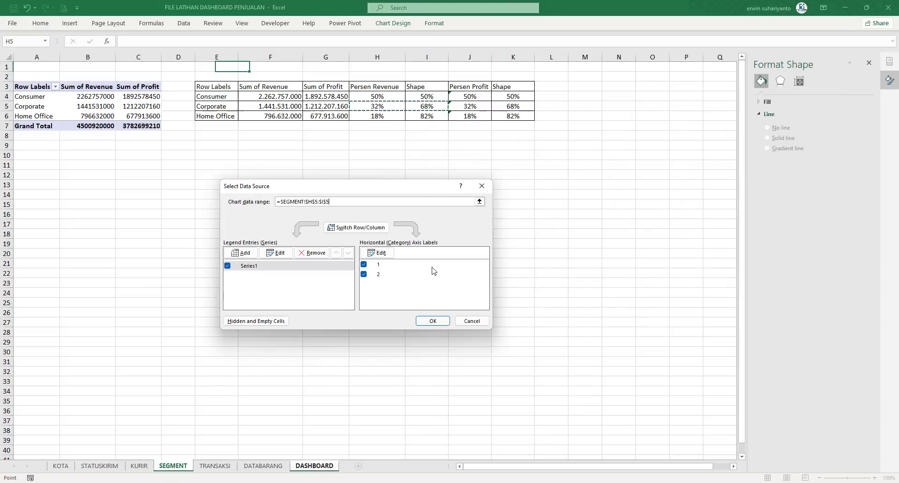
click(432, 321)
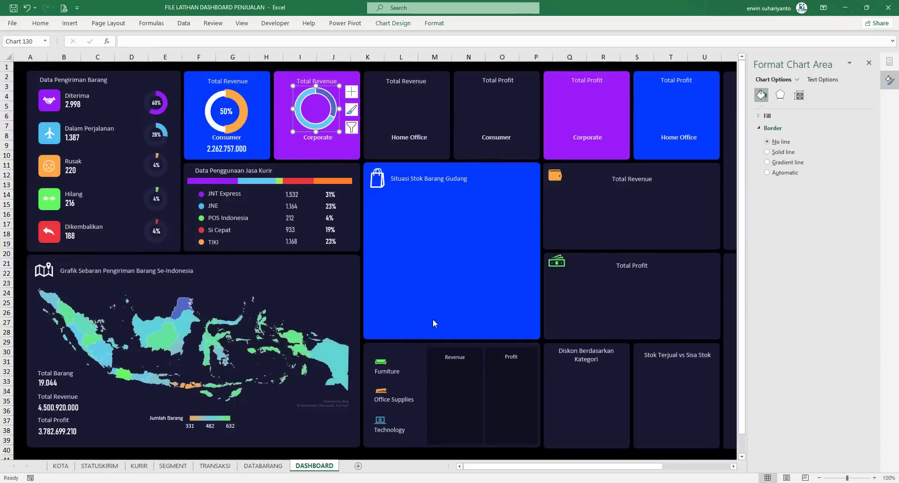
click(313, 92)
click(310, 92)
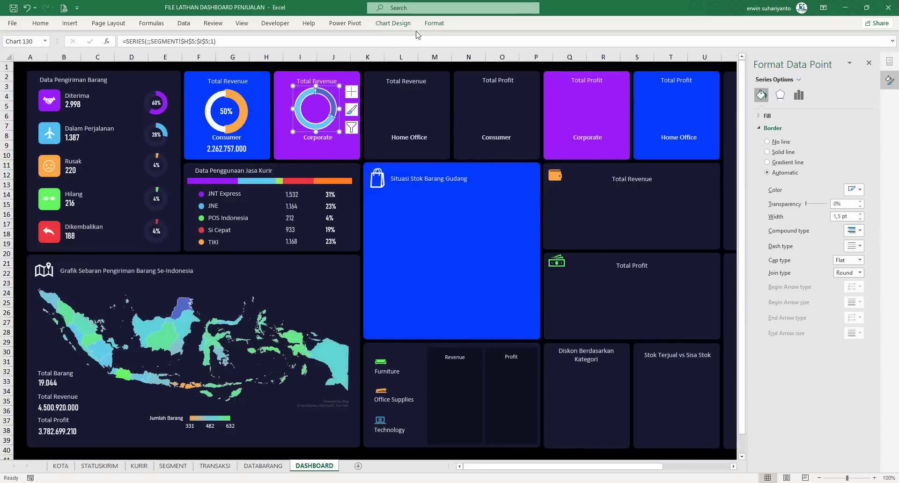
click(354, 75)
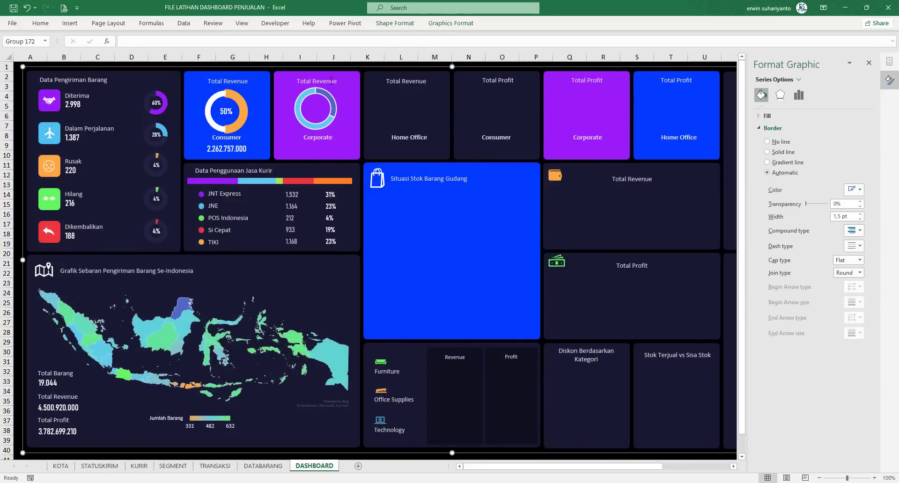
click(305, 89)
click(305, 89)
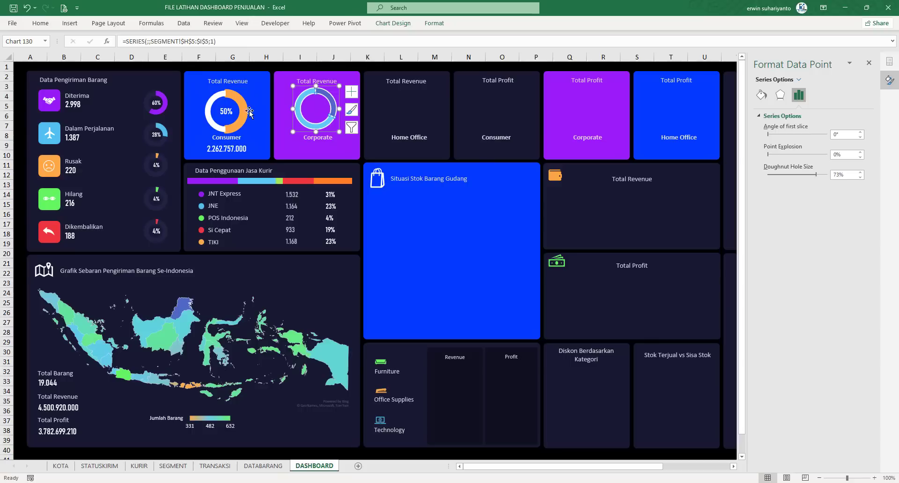
click(327, 66)
Remove the outline from the larger slice of the Corporate doughnut and fill that slice with white.
click(320, 94)
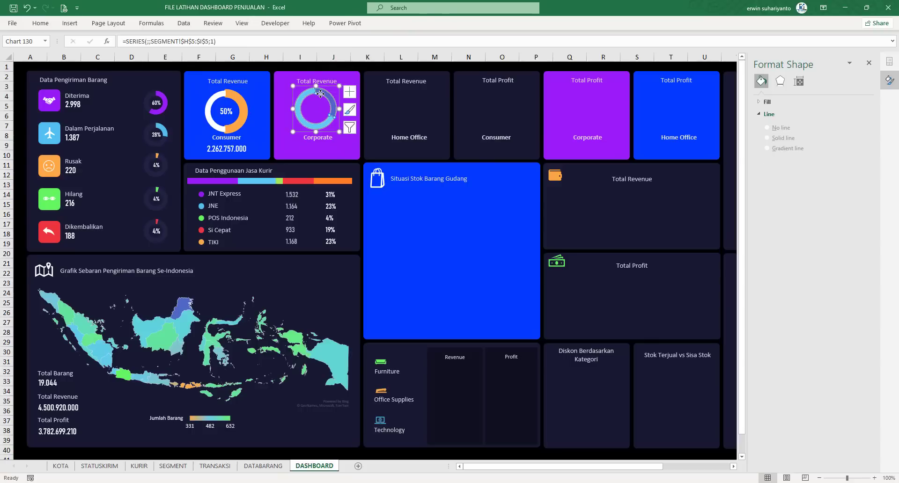
click(309, 92)
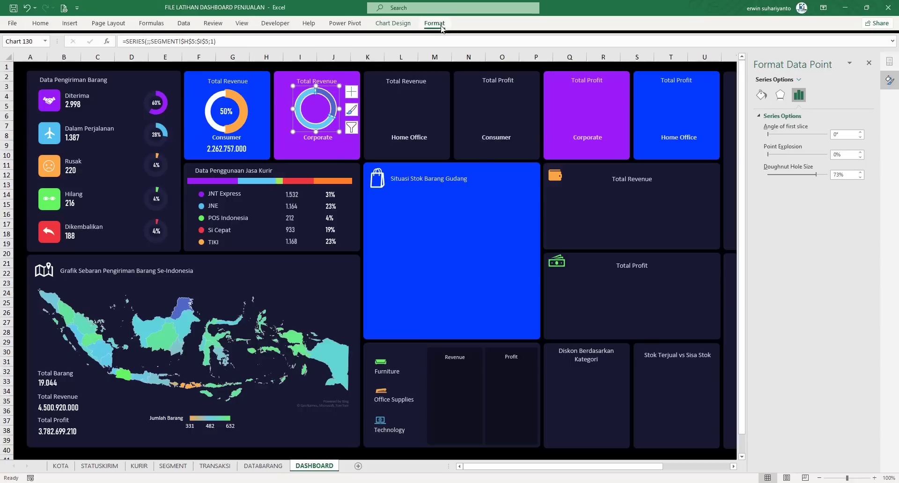
click(434, 23)
click(388, 47)
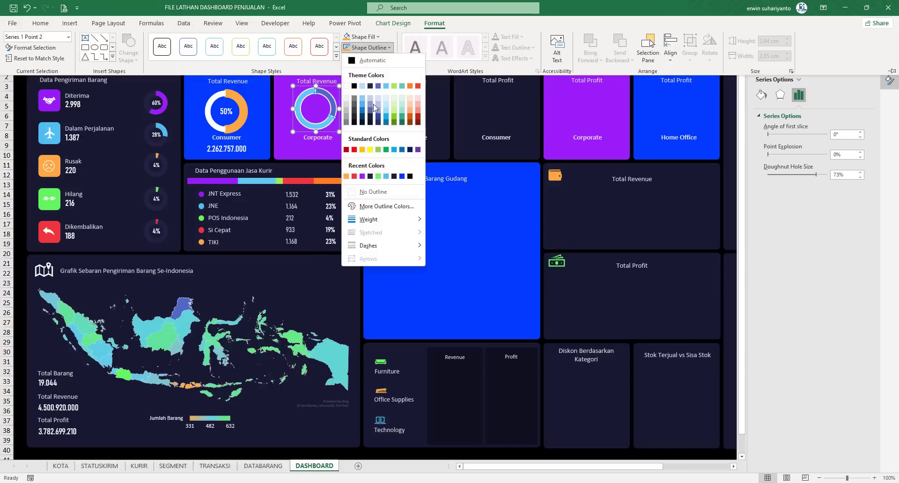
click(372, 191)
click(330, 98)
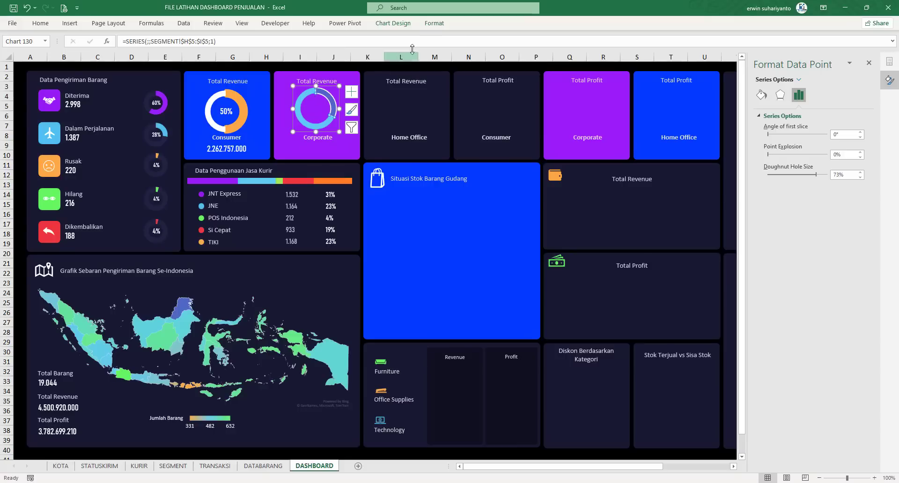
click(433, 25)
click(378, 37)
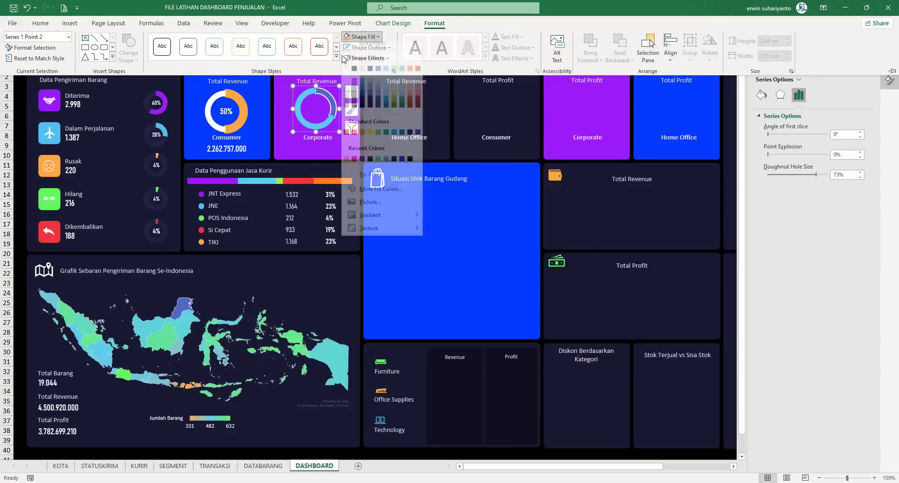
click(349, 68)
Check the sample file's Corporate revenue doughnut and fill the smaller slice of the Corporate doughnut with the same green.
click(327, 96)
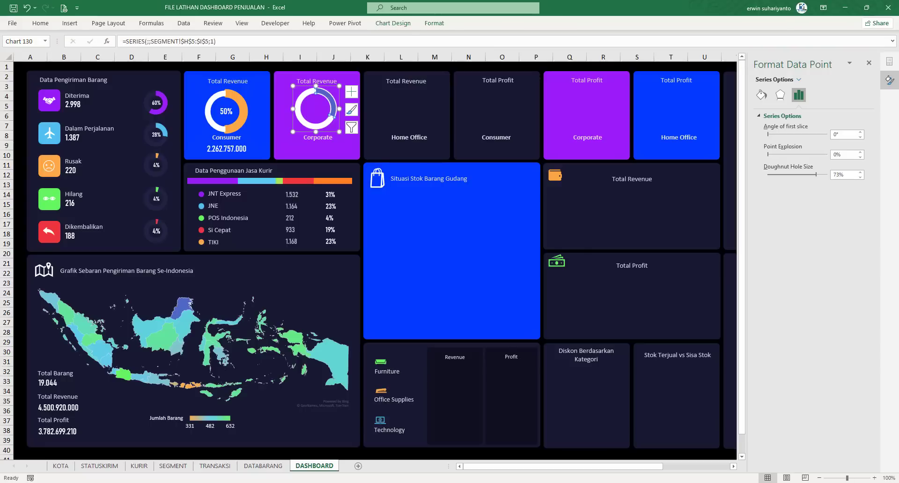
click(435, 24)
click(363, 36)
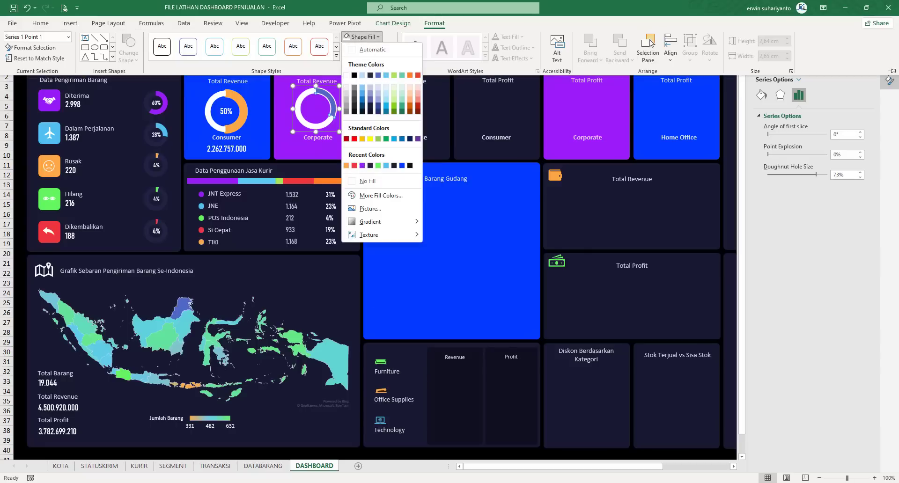
click(498, 477)
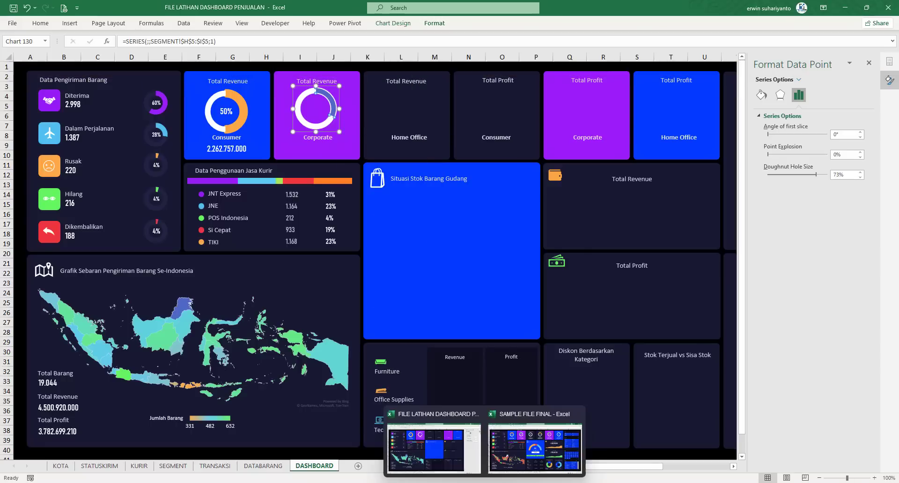
click(526, 465)
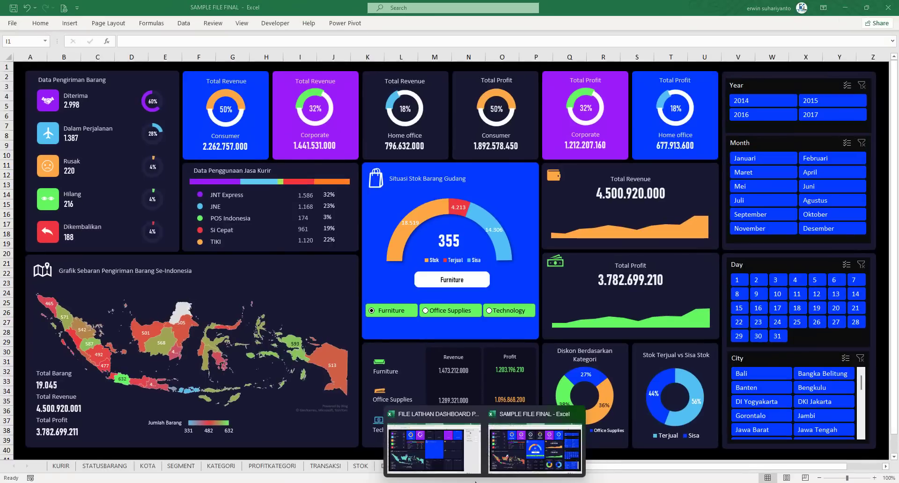
click(436, 449)
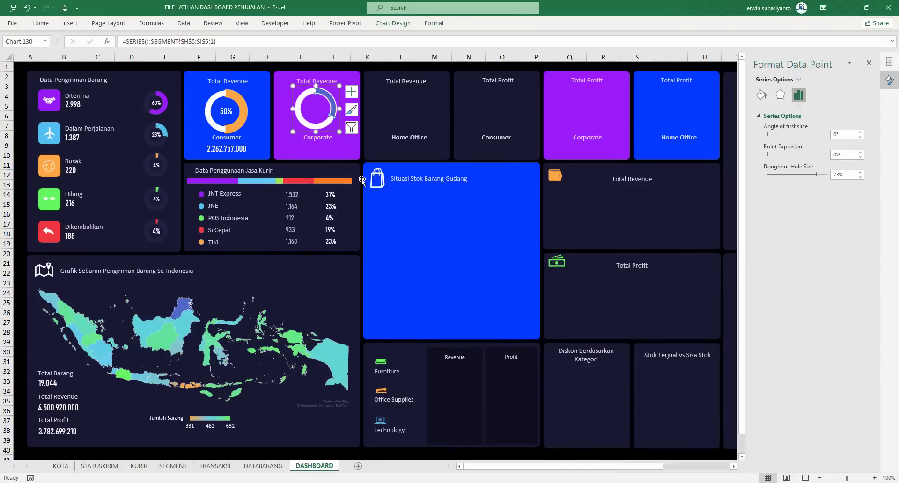
click(434, 24)
click(360, 37)
click(361, 147)
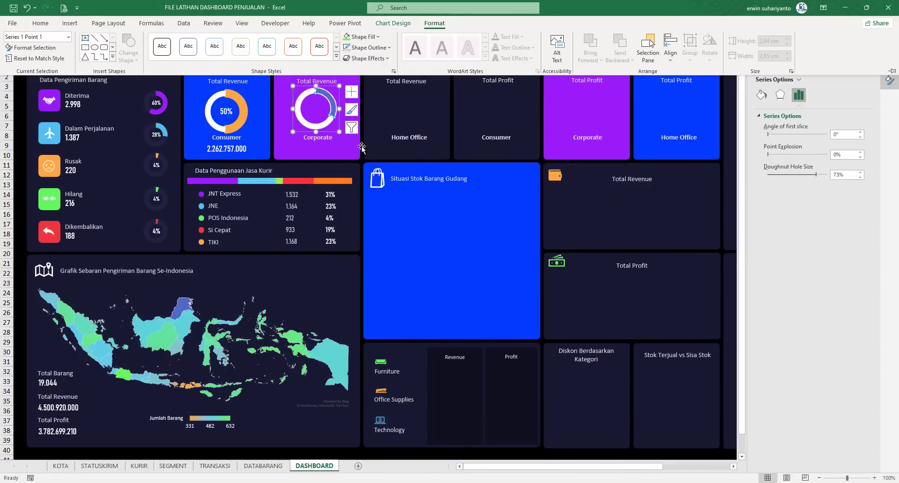
Give the smaller slice of the Corporate doughnut a green outline matching its fill.
click(368, 47)
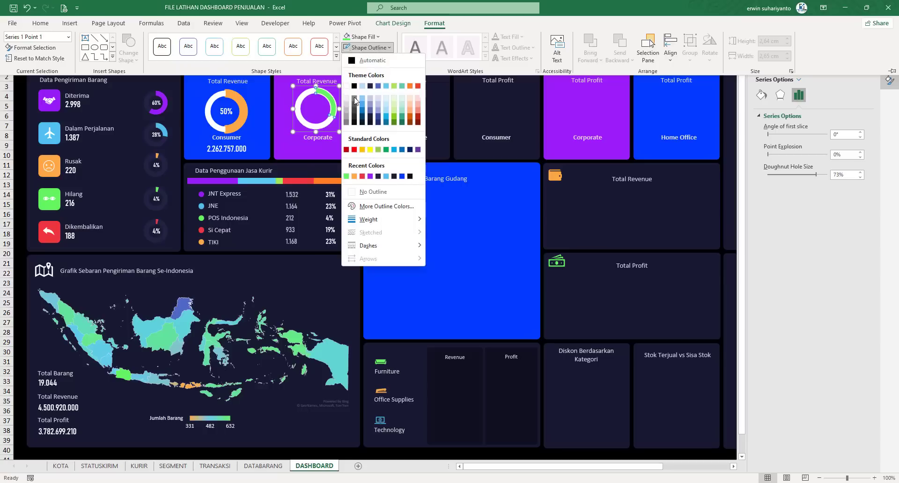
click(347, 177)
click(388, 47)
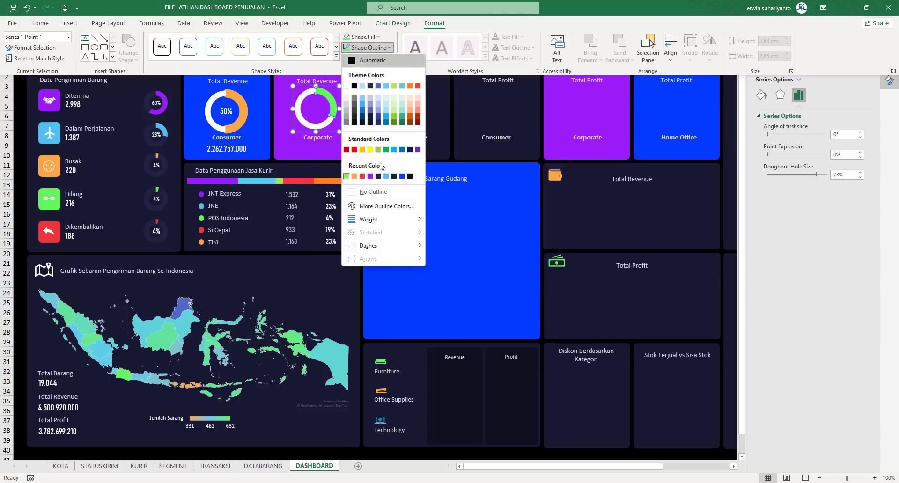
mouse_move(384, 219)
click(464, 296)
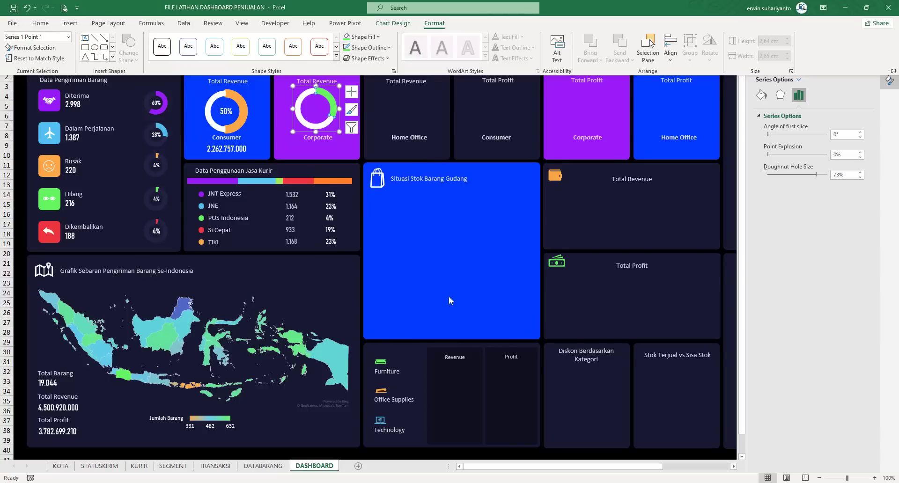
Shift the Corporate doughnut chart slightly down so that it lines up with the Consumer doughnut.
click(338, 156)
click(326, 131)
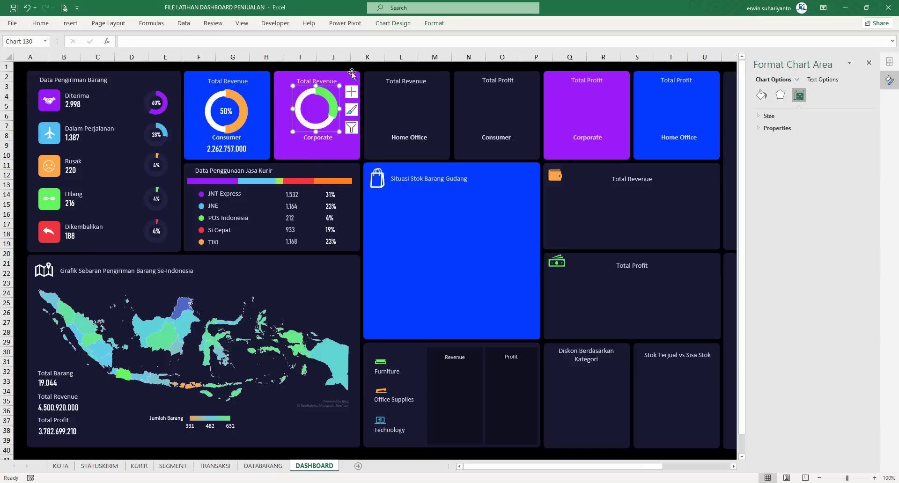
click(359, 58)
click(311, 91)
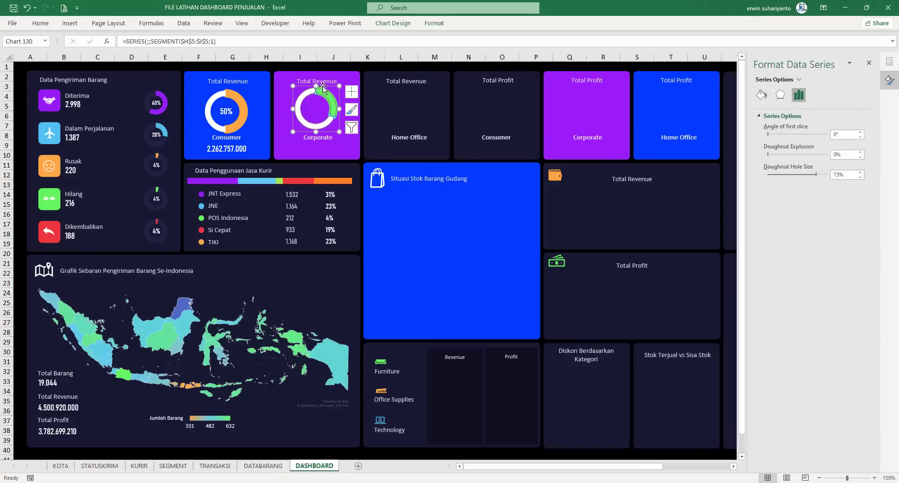
drag(322, 86, 323, 88)
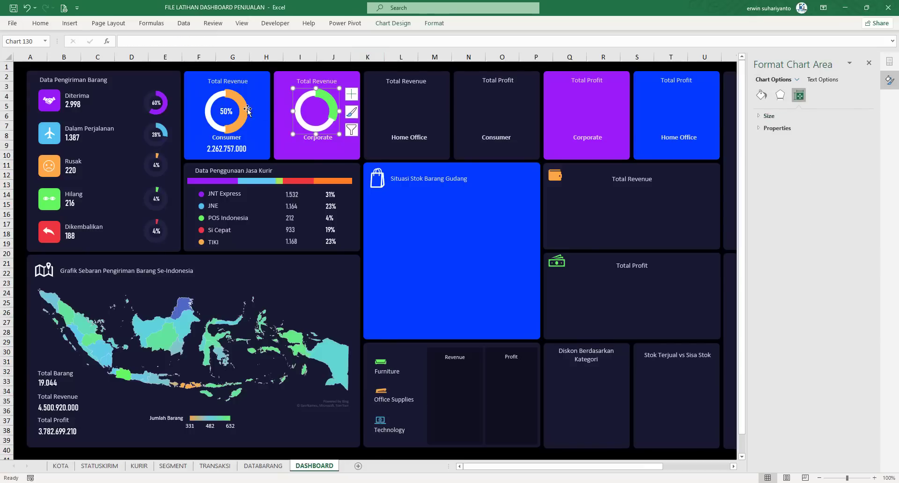
click(233, 113)
click(311, 113)
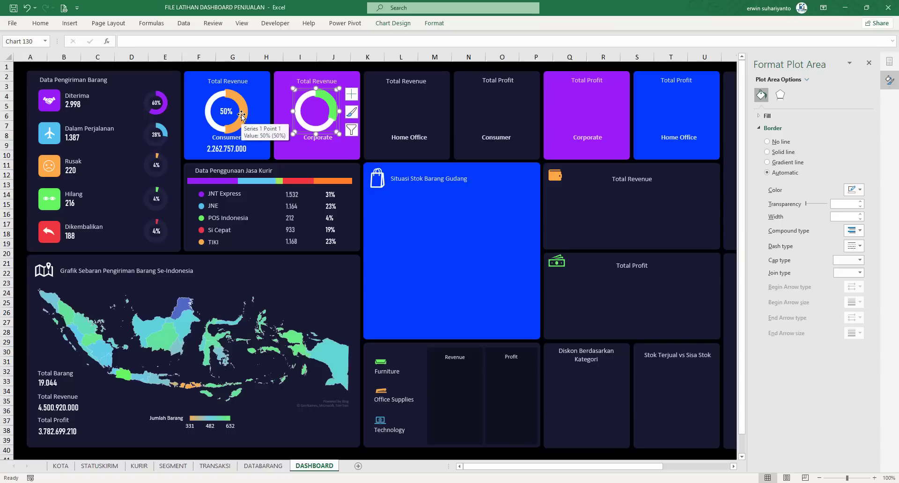
click(235, 126)
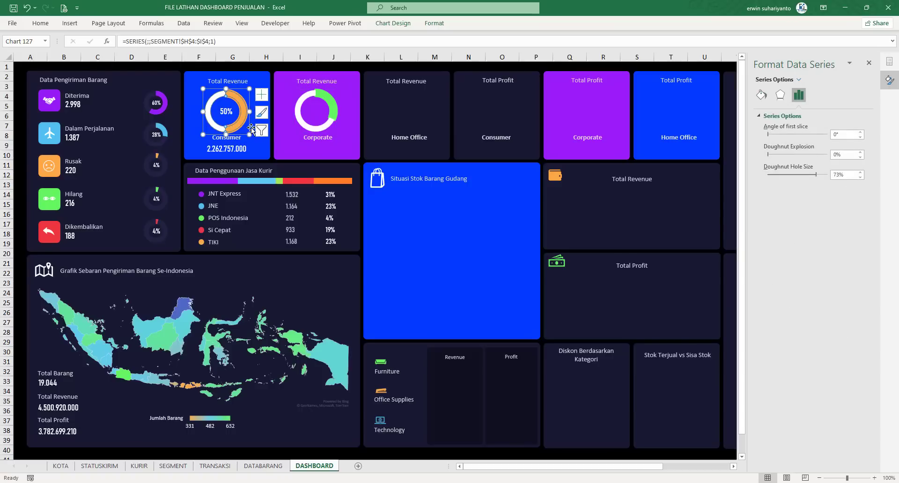
click(249, 127)
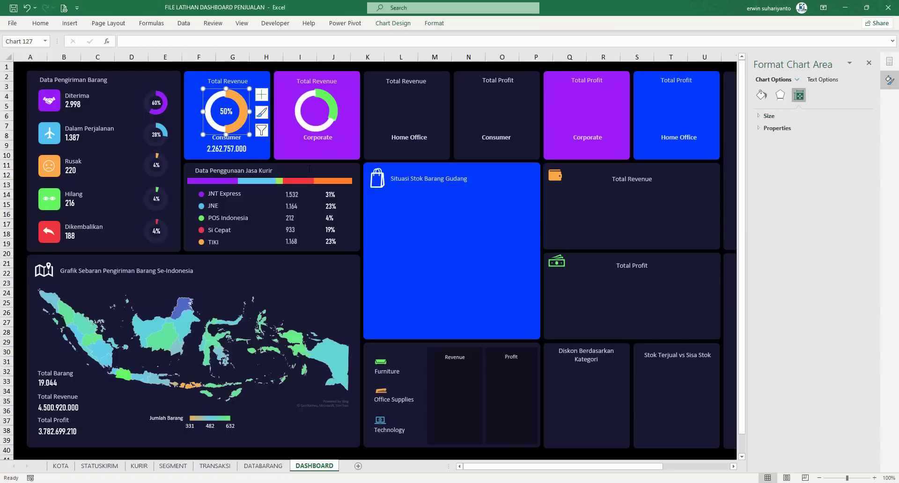
Duplicate the JNT Express percentage label and place the copy in the Home Office Total Revenue card.
click(332, 195)
click(333, 197)
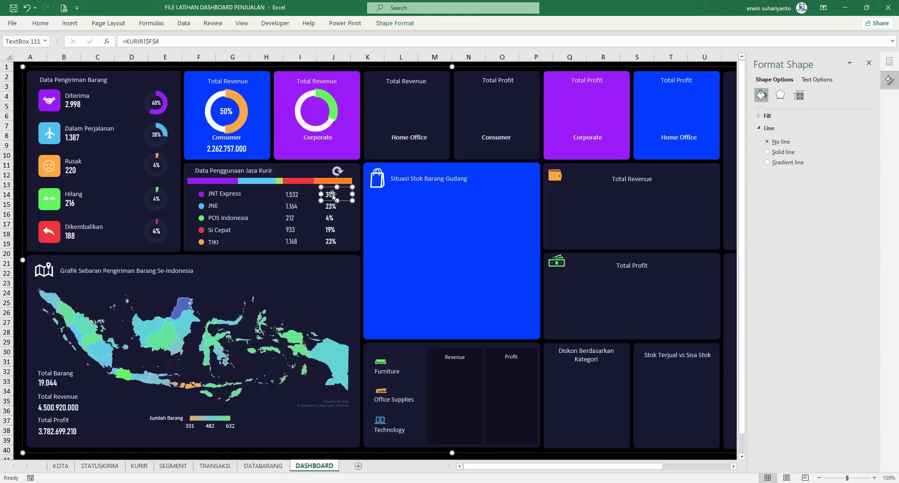
ctrl+drag(333, 195, 416, 116)
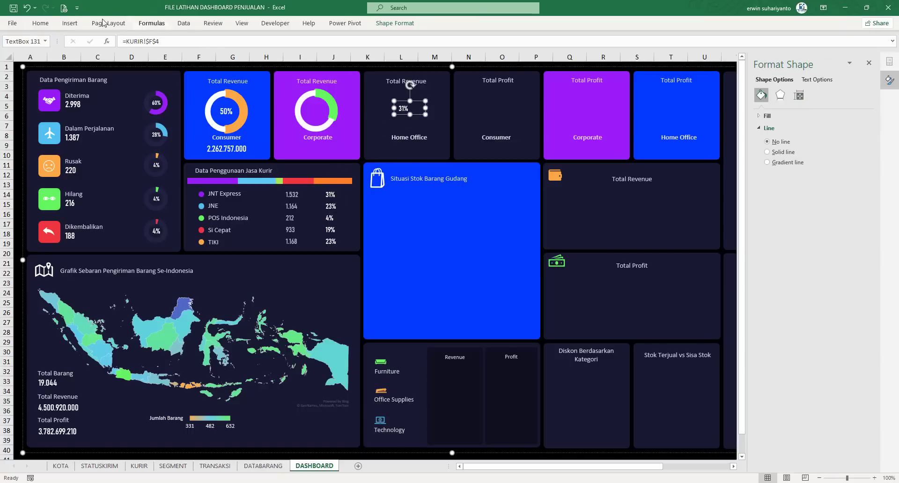
click(40, 23)
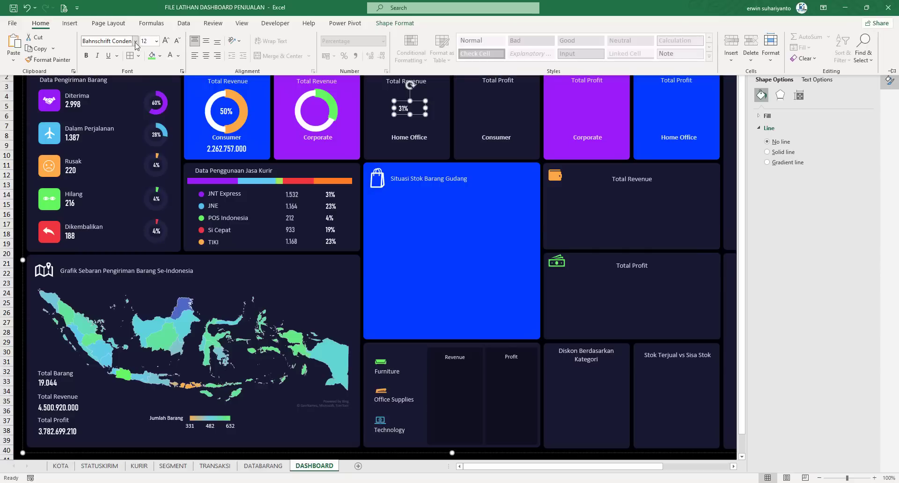
click(185, 80)
Link the copied percentage label to the Corporate revenue percentage cell, =SEGMENT!$H$5.
drag(162, 42, 114, 115)
text(=)
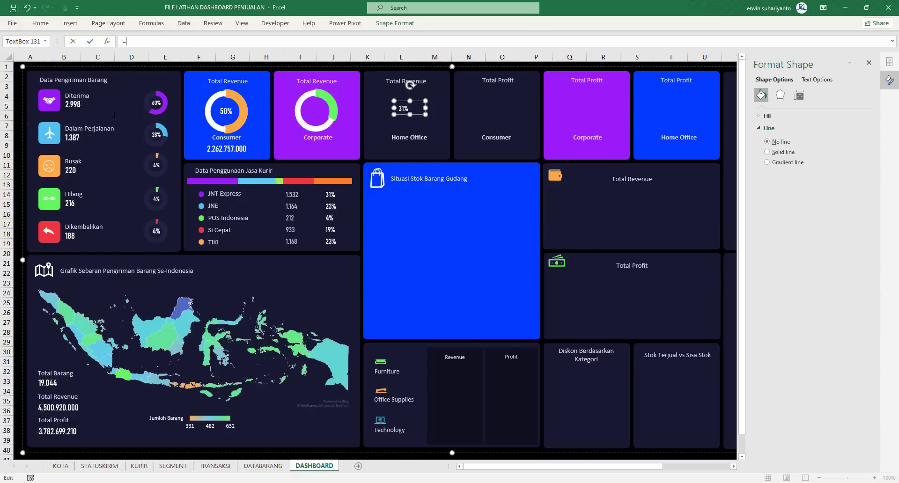
click(172, 465)
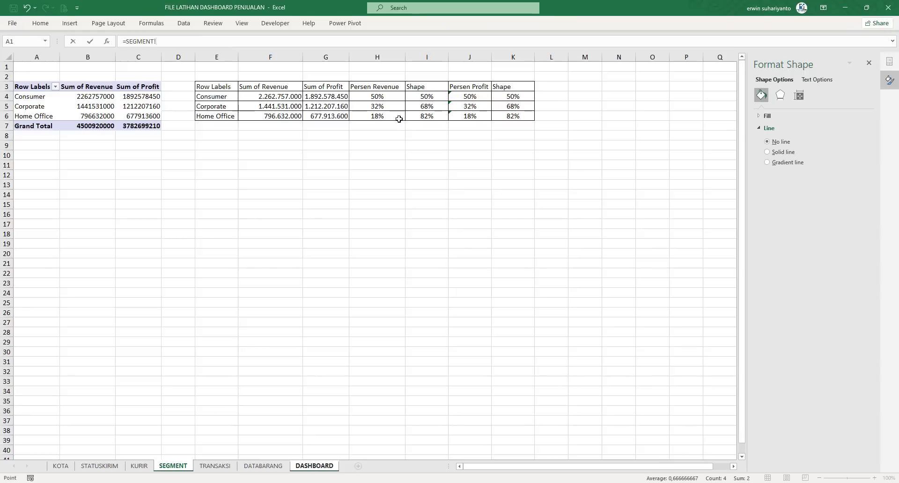
click(377, 107)
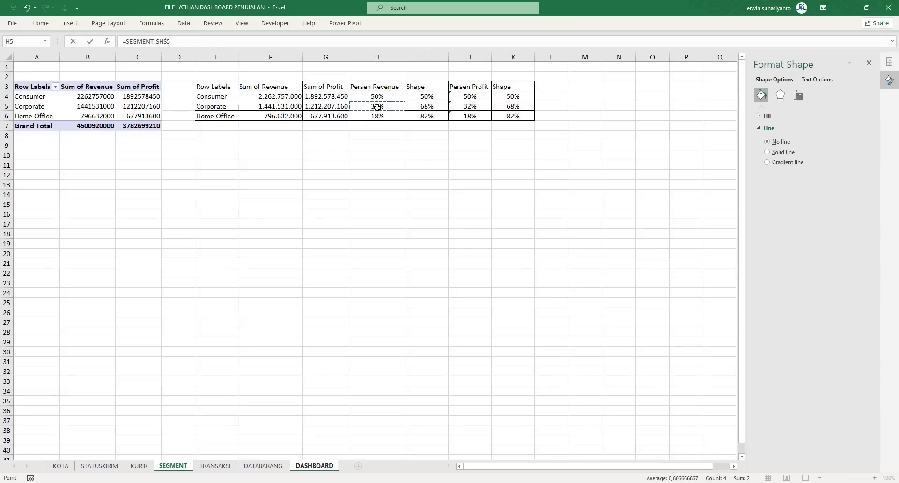
key(Return)
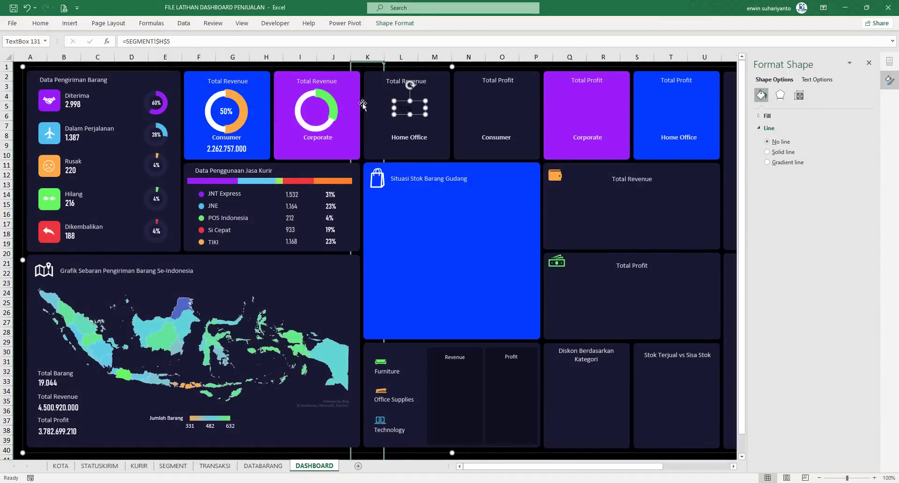
Format the copied percentage label as white Bahnschrift Condensed text at size 14.
click(44, 26)
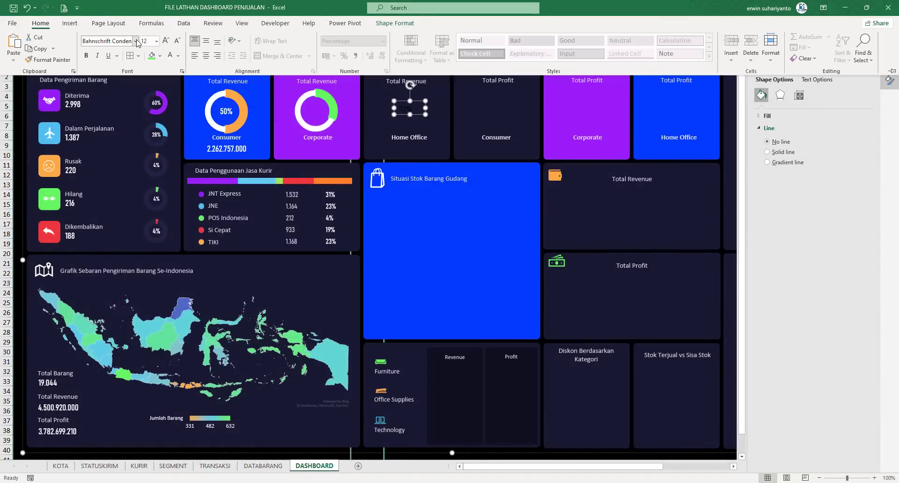
click(136, 41)
click(450, 107)
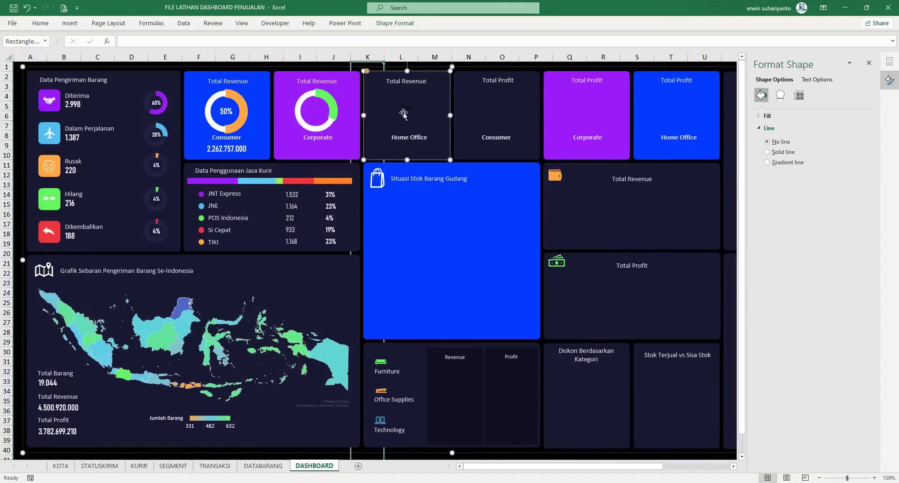
click(40, 23)
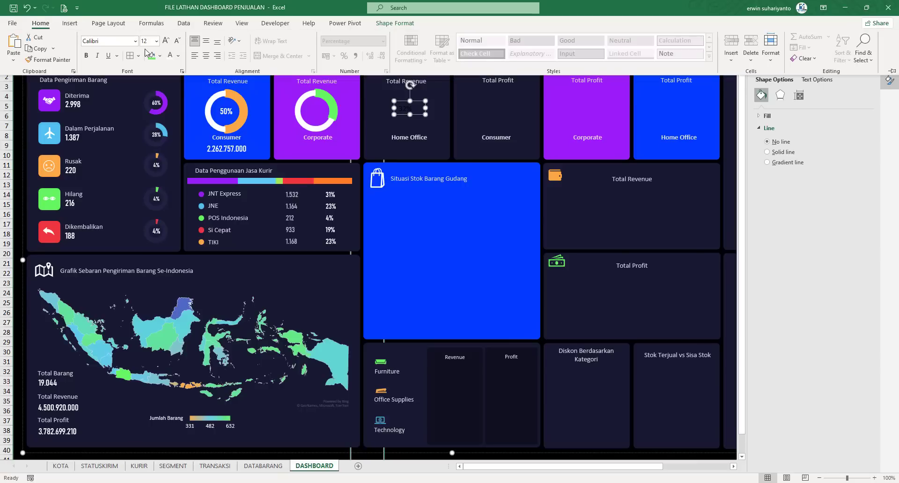
click(135, 41)
scroll(136, 55, up, 4)
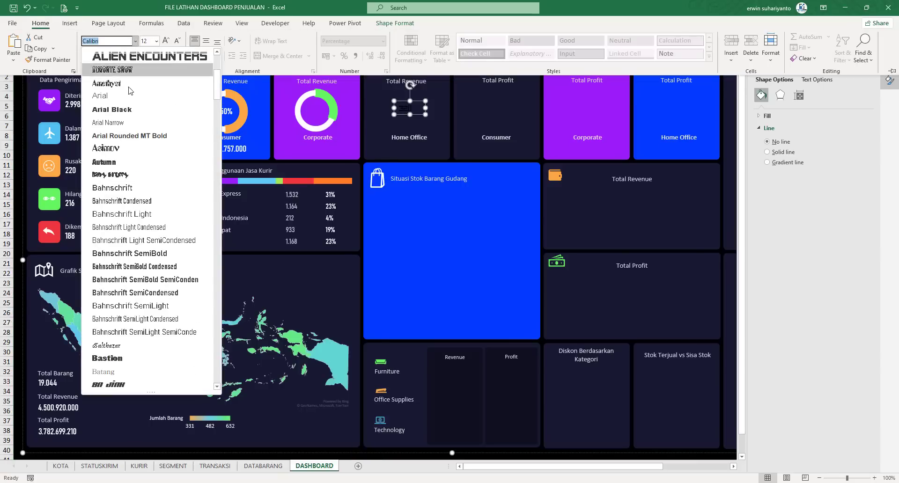
scroll(130, 88, up, 4)
click(131, 107)
click(164, 41)
click(165, 41)
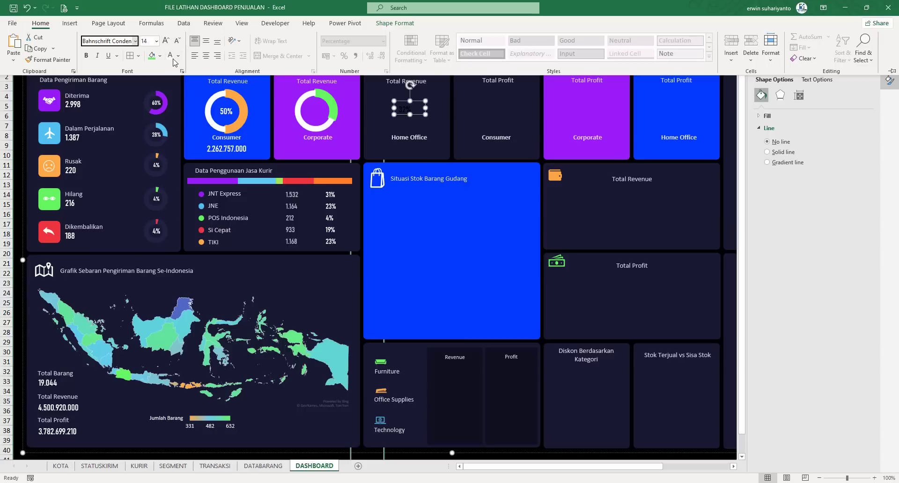
click(170, 56)
Move the percentage label into the centre of the Corporate doughnut and centre its text horizontally and vertically.
click(414, 112)
drag(420, 116, 330, 115)
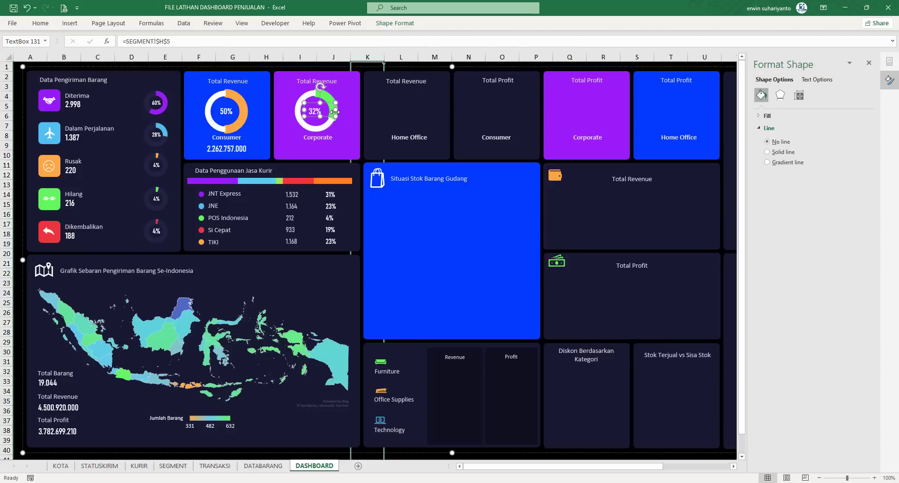
click(43, 25)
click(206, 56)
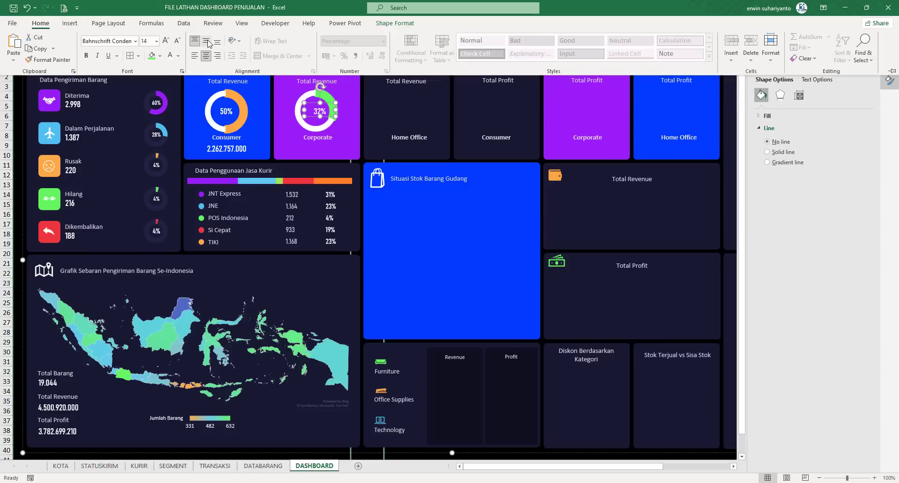
click(206, 41)
click(318, 116)
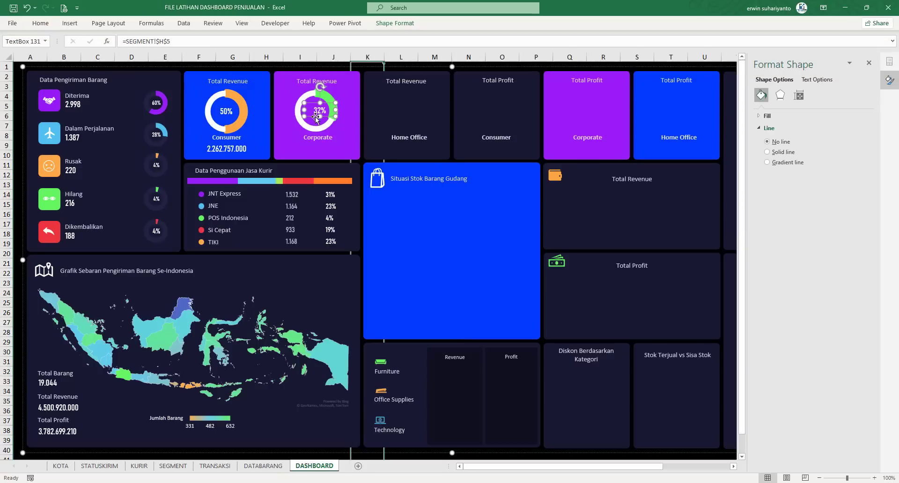
drag(315, 117, 311, 117)
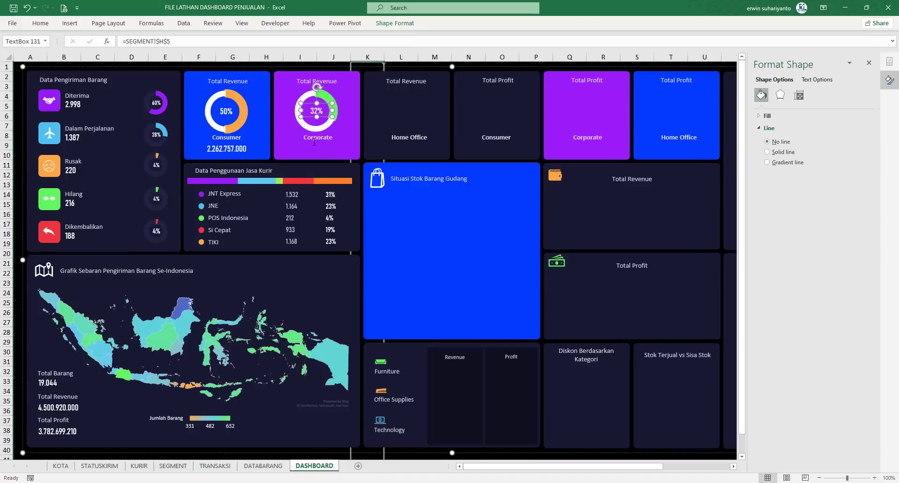
Duplicate the Consumer revenue amount label and place the copy beneath the Corporate name in its Total Revenue card.
click(232, 149)
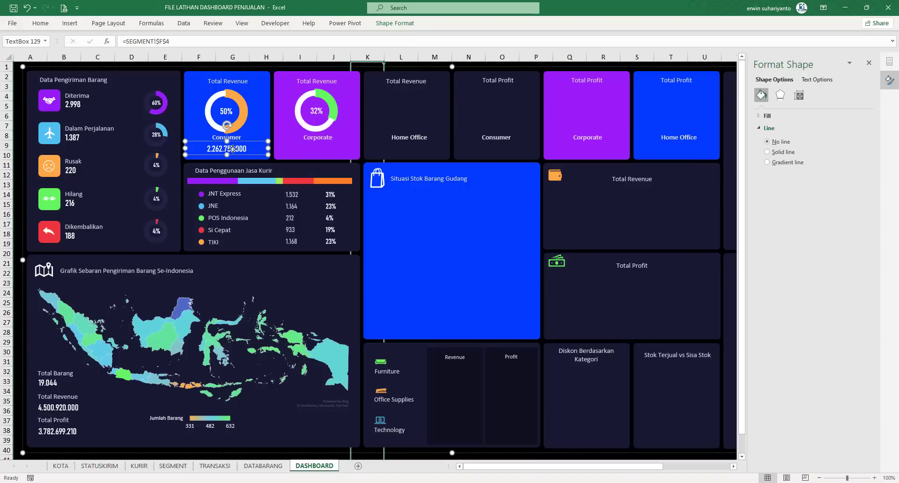
key(ctrl+d)
drag(251, 161, 334, 150)
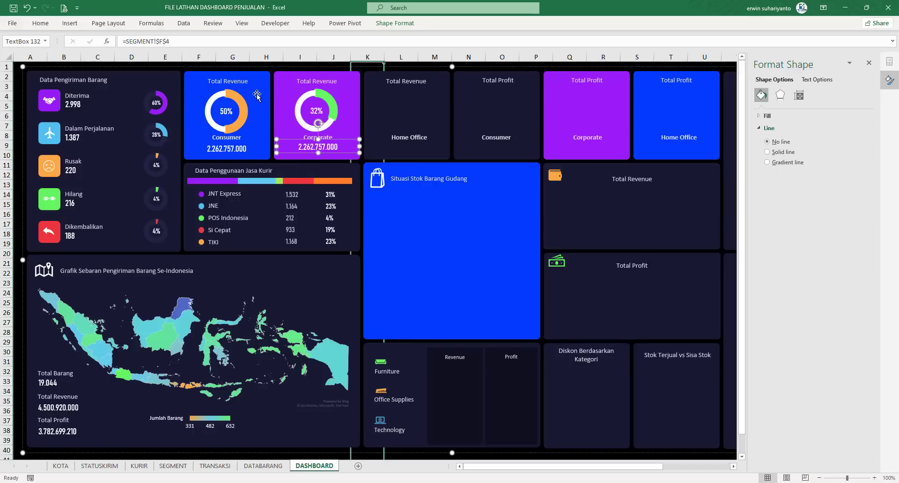
key(Left)
key(Left)
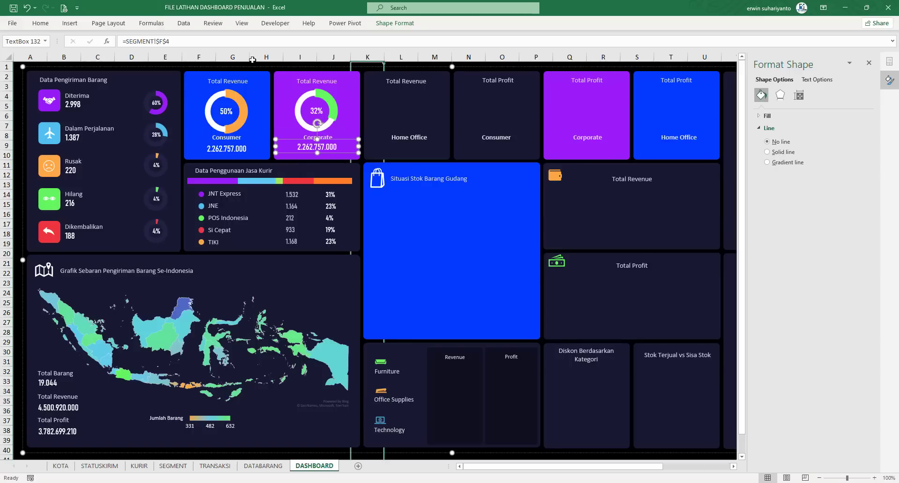
Link the Corporate card's revenue text box to its Sum of Revenue value, cell F5 on the SEGMENT sheet.
drag(178, 42, 63, 56)
text(=)
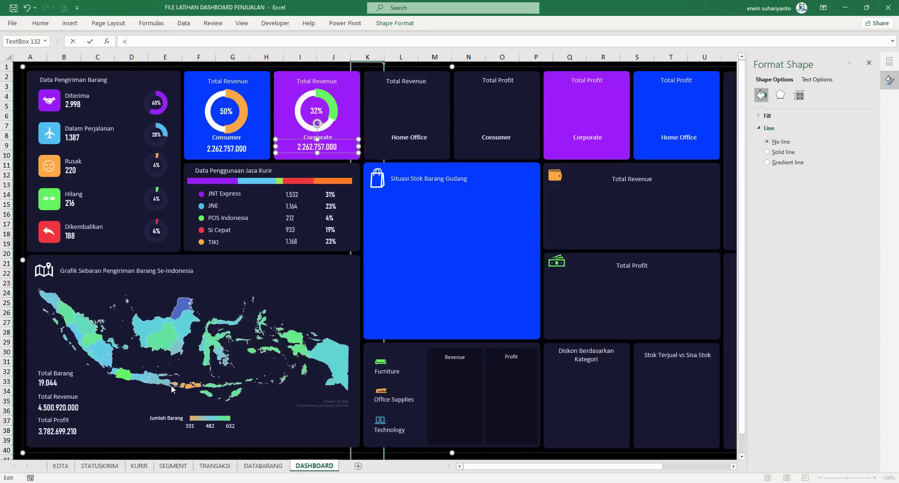
click(171, 465)
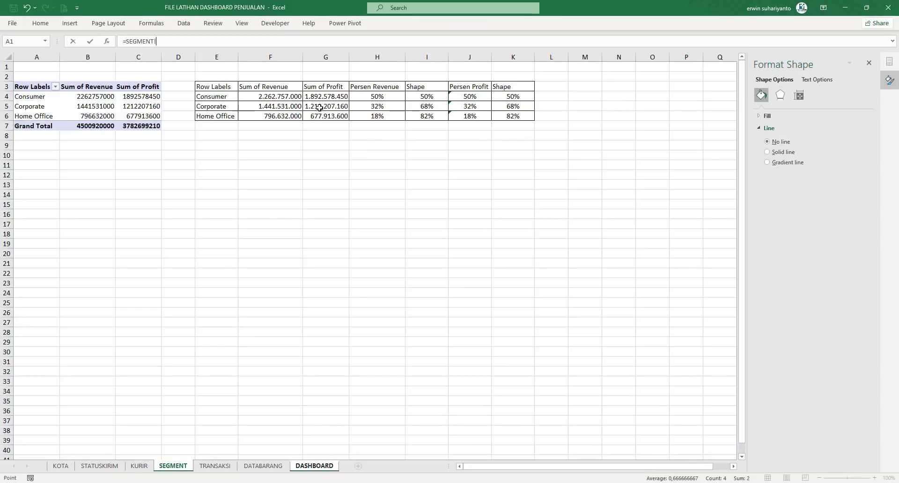
click(292, 105)
key(Escape)
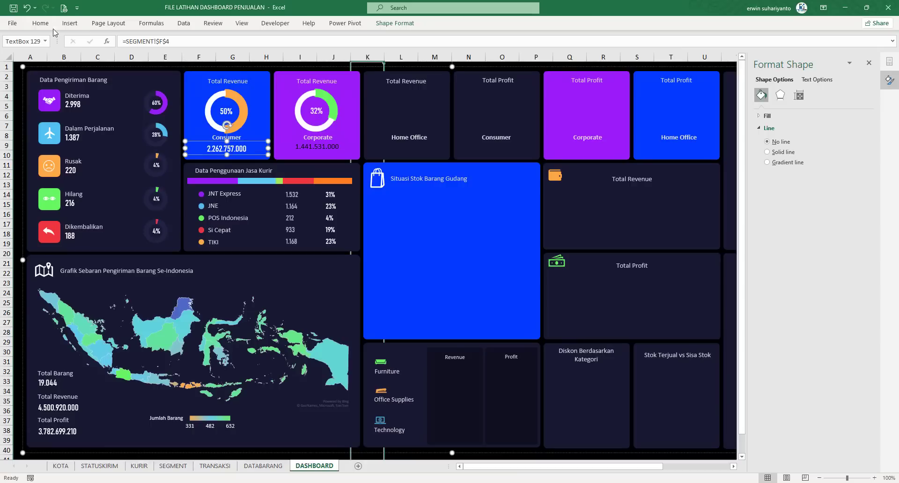
Copy the formatting of the Consumer revenue value onto the Corporate revenue value with Format Painter.
click(40, 23)
click(45, 61)
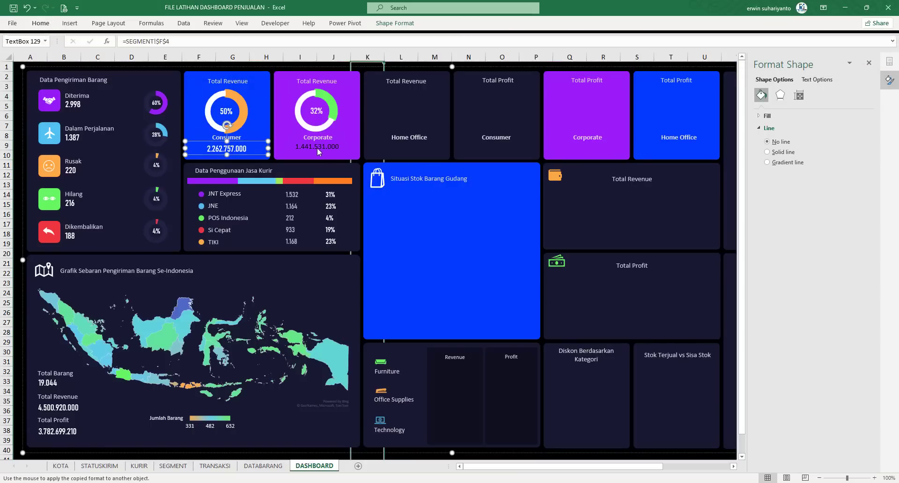
click(317, 147)
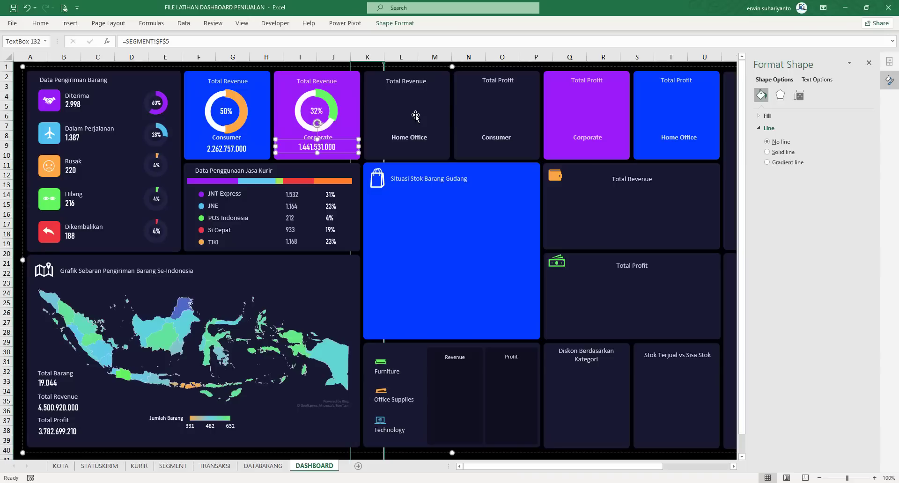
click(408, 68)
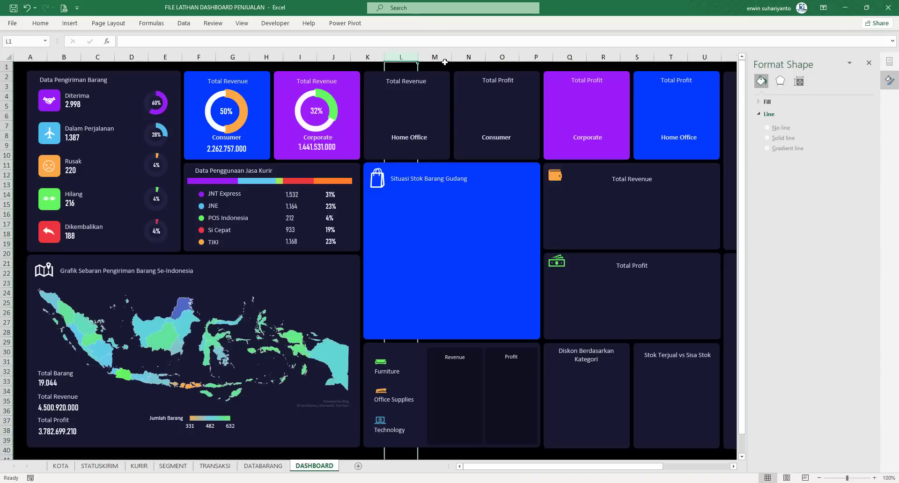
Duplicate the JNE percentage text box and place the copy in the middle of the Home Office Total Revenue card.
click(321, 115)
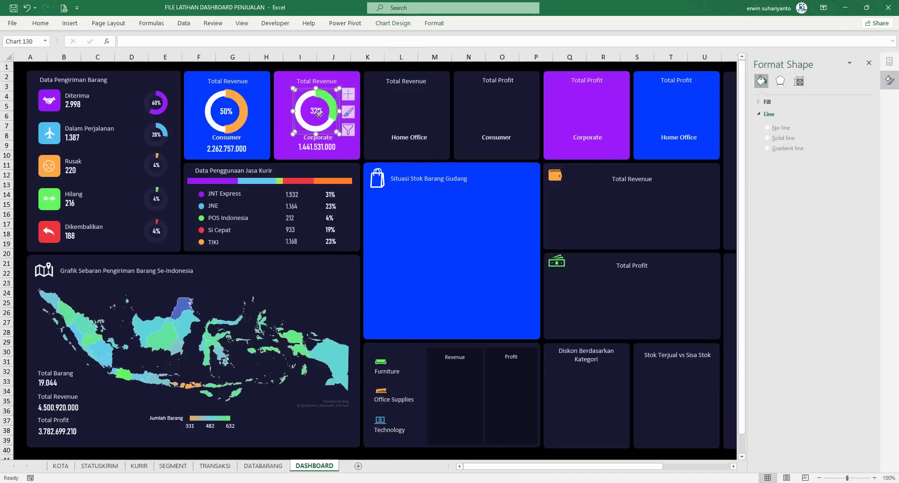
click(311, 89)
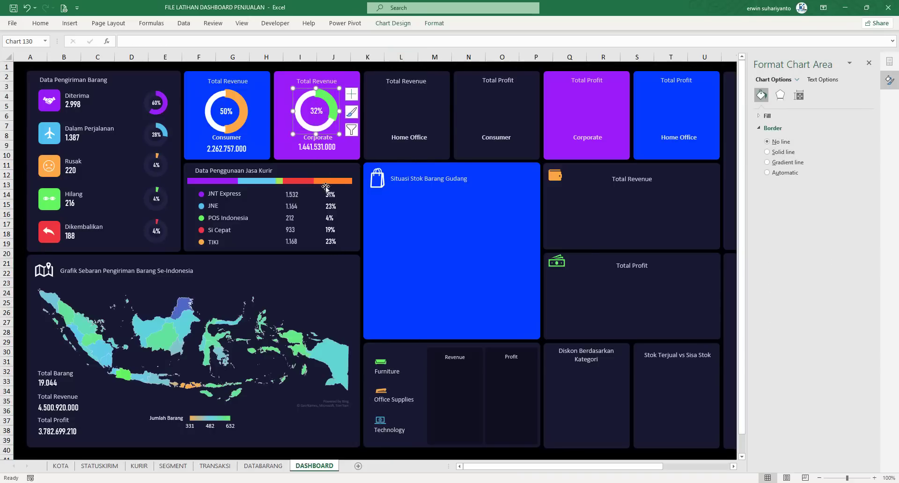
click(331, 189)
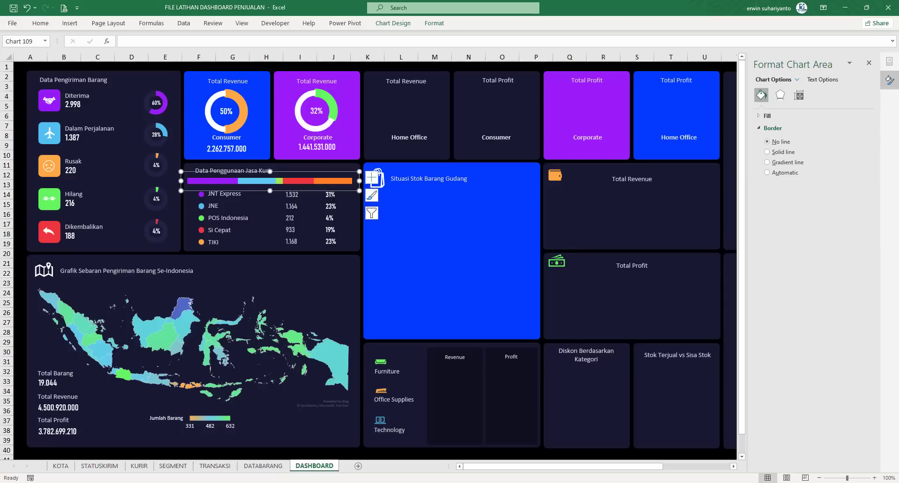
click(334, 206)
click(335, 207)
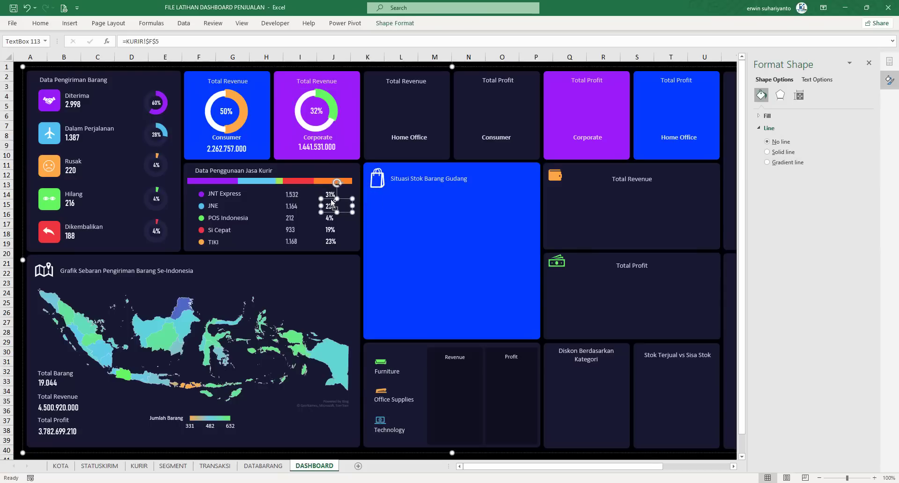
key(ctrl+d)
drag(349, 219, 418, 111)
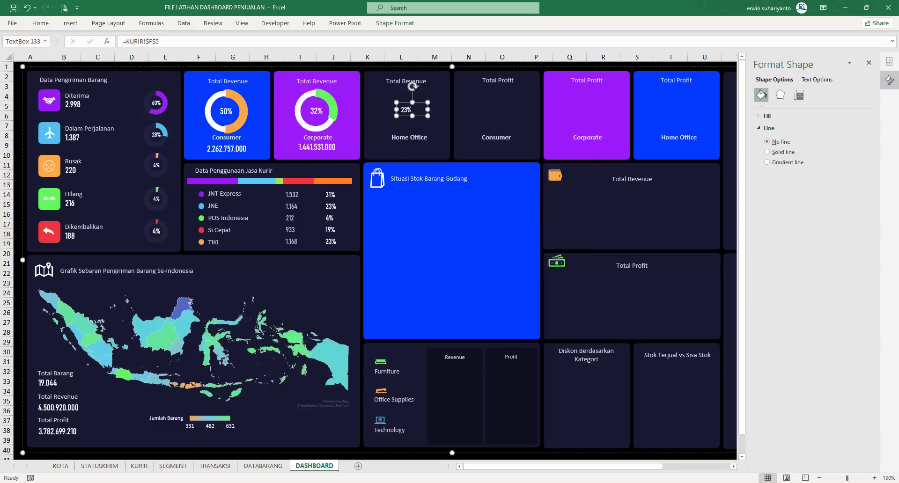
Link the copied text box to the Home Office revenue percentage with the formula =SEGMENT!$H$6.
triple_click(136, 42)
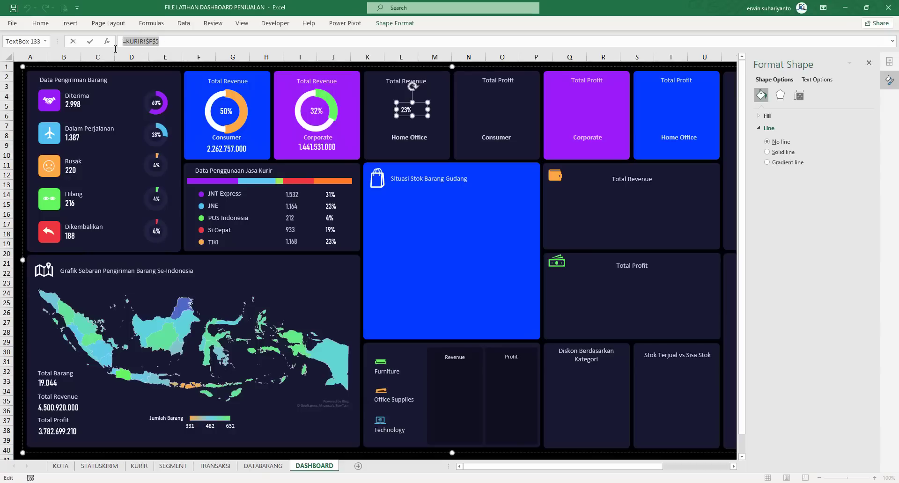
text(=)
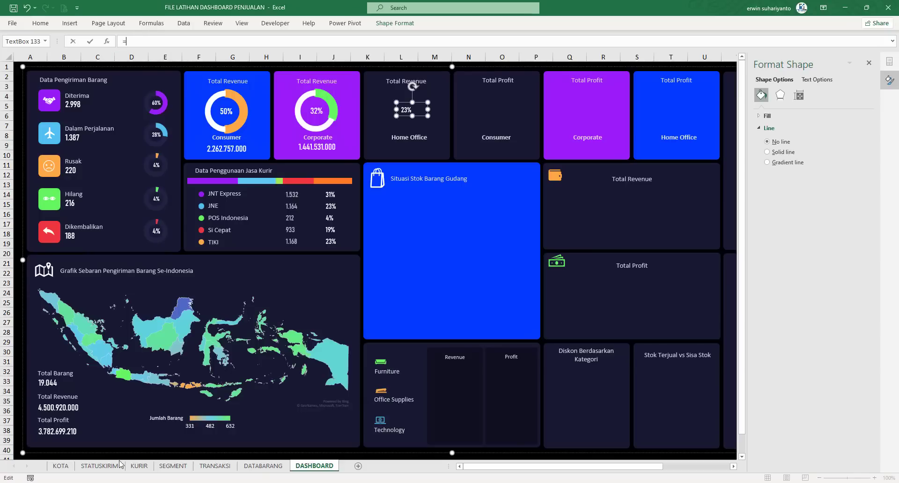
click(172, 466)
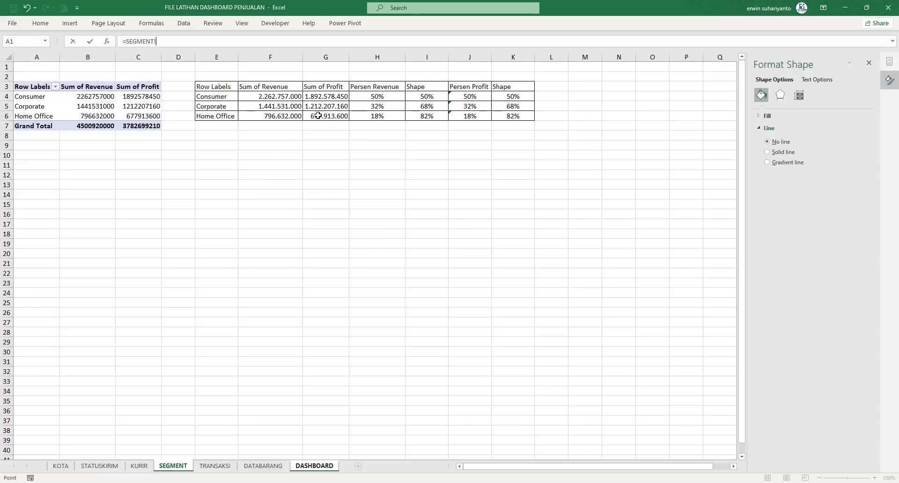
click(378, 116)
key(F4)
key(Return)
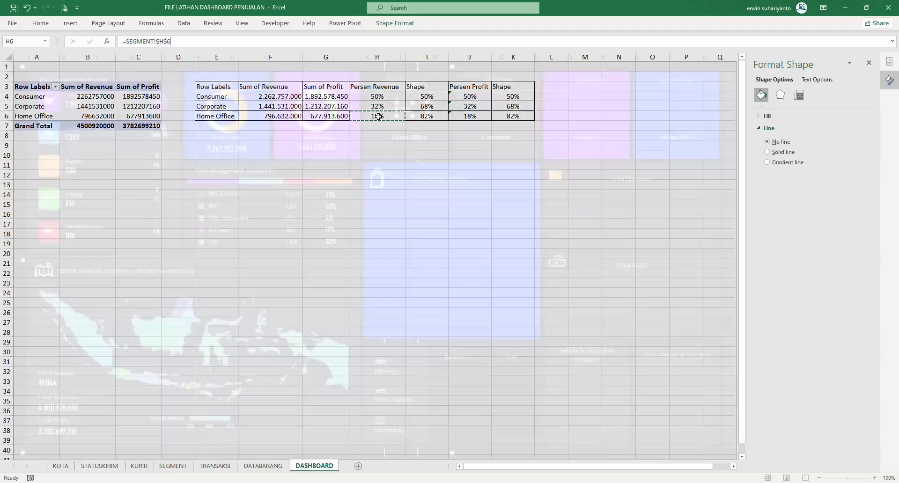
Set the font of the Home Office percentage text box to Bahnschrift Condensed.
click(39, 38)
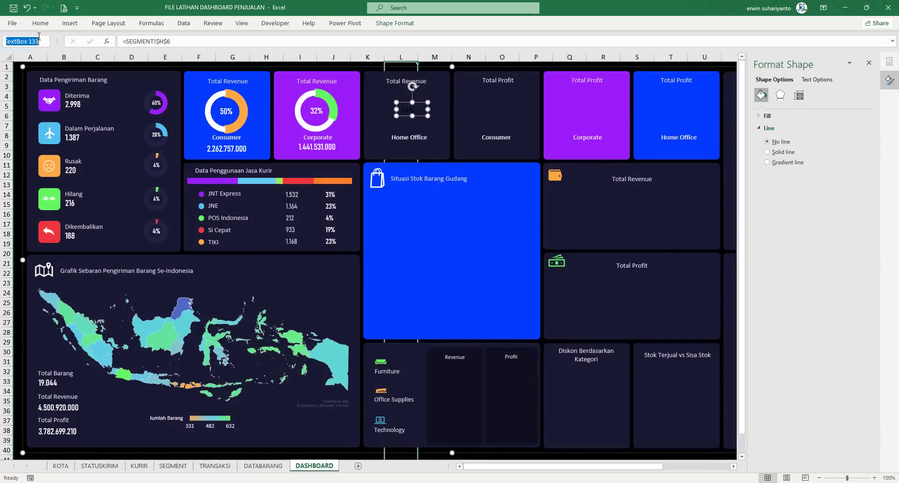
click(234, 114)
click(412, 112)
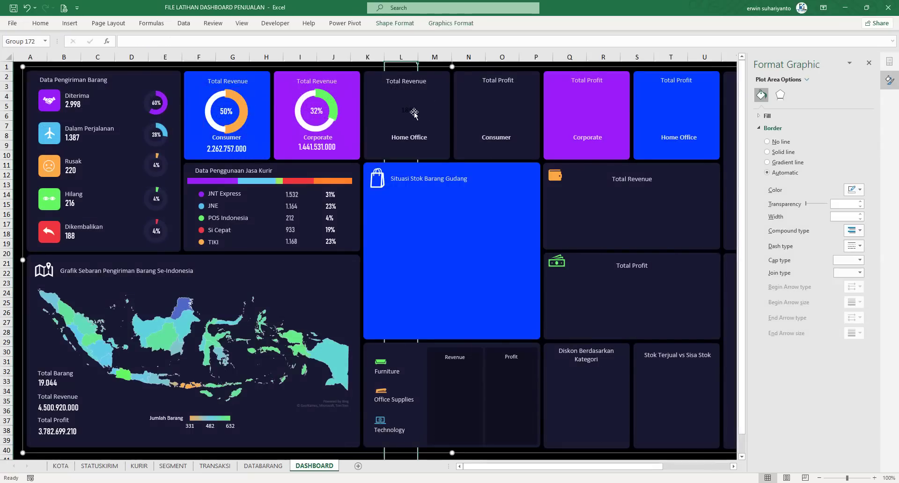
click(412, 112)
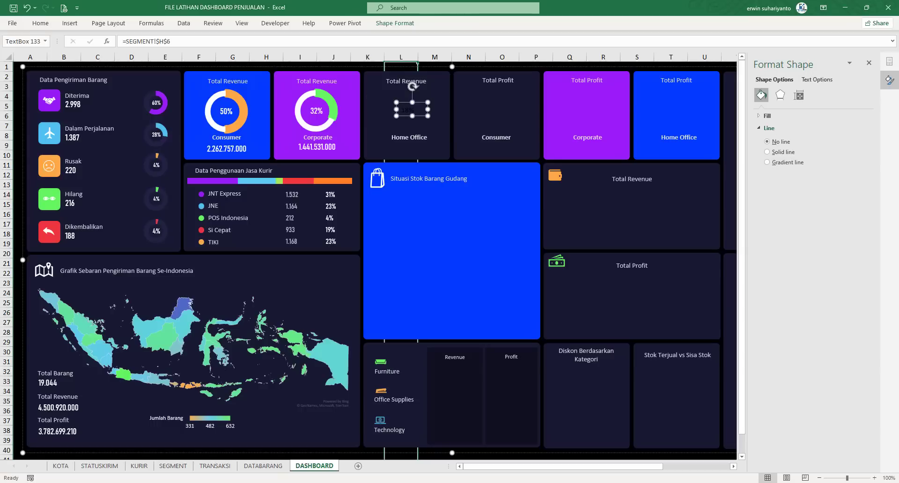
click(40, 23)
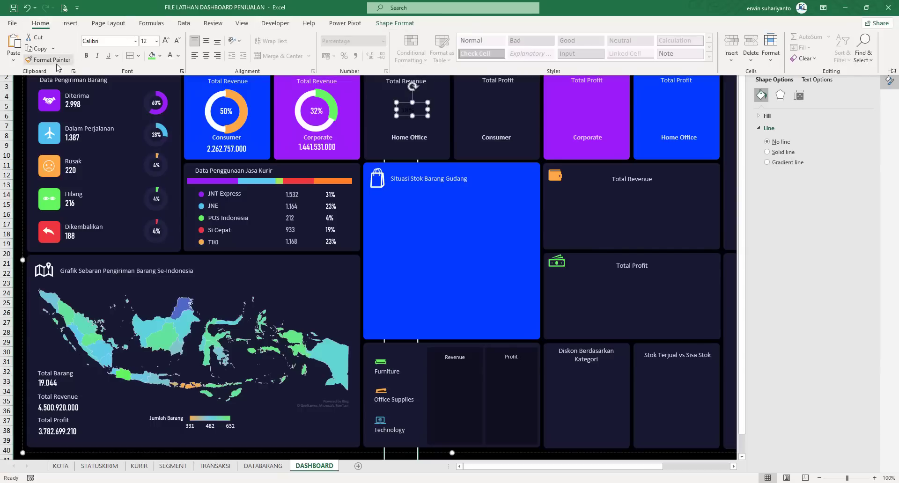
click(57, 60)
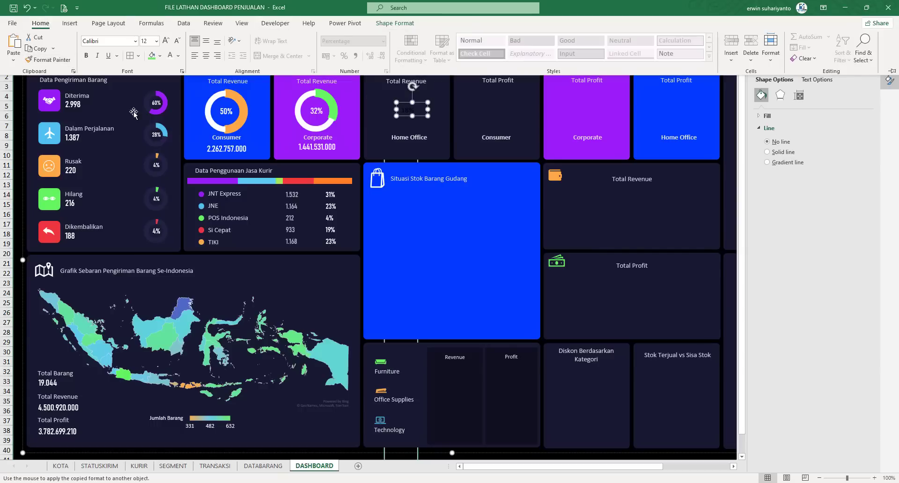
click(135, 41)
scroll(129, 122, up, 4)
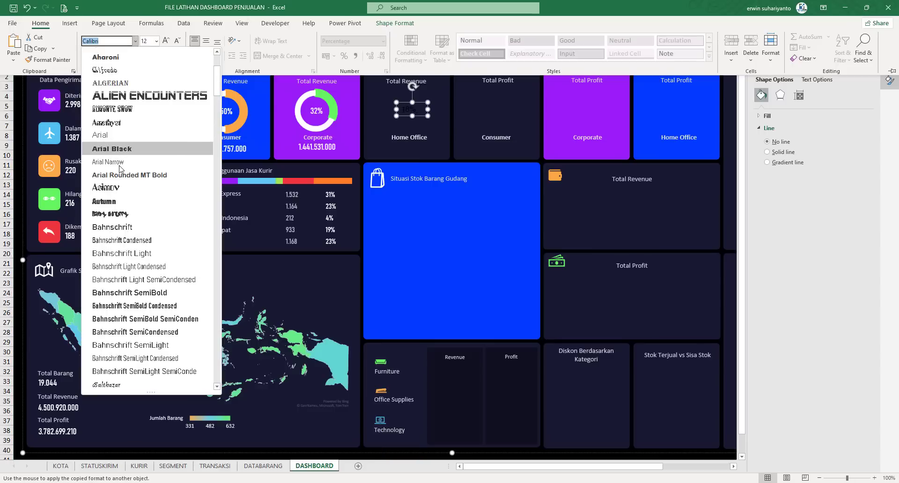
scroll(122, 159, up, 3)
click(117, 88)
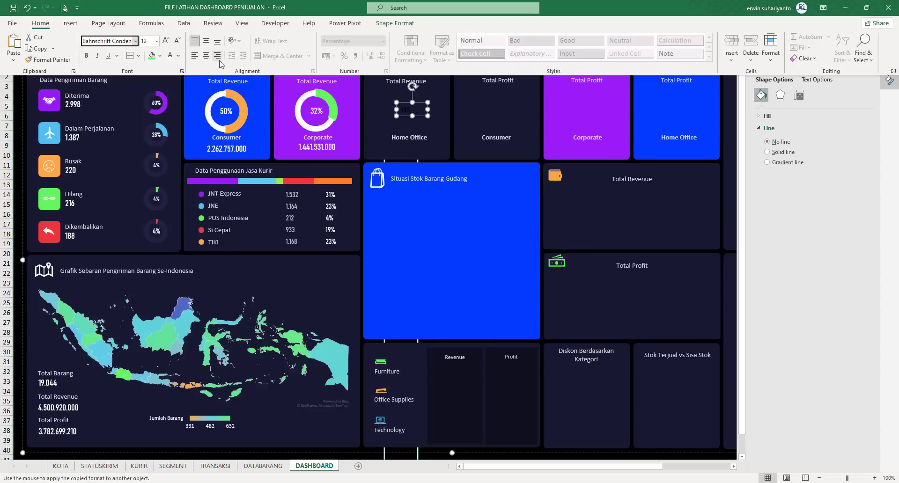
Center the Home Office percentage horizontally and vertically in its box, make it white and adjust its font size.
click(206, 55)
click(205, 40)
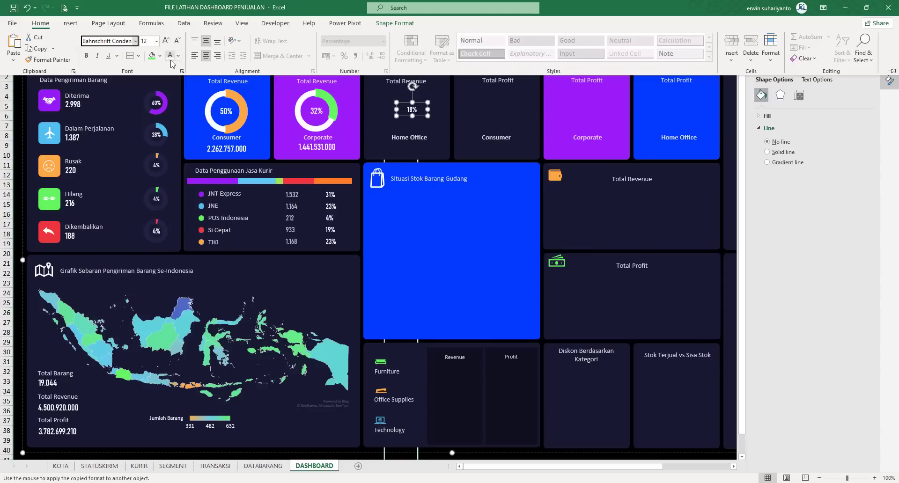
click(164, 42)
key(ctrl+shift+less)
Shift the percentage text box and the Home Office label slightly left to center them in the card.
click(404, 123)
click(418, 116)
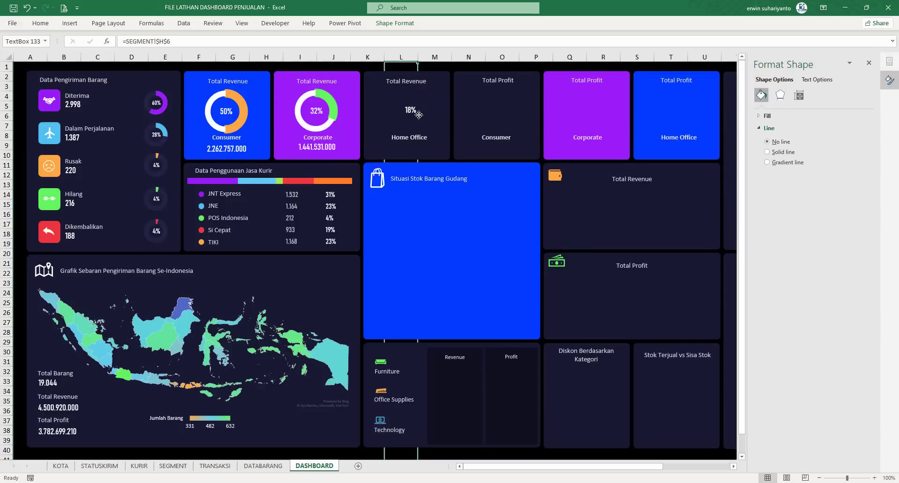
click(418, 115)
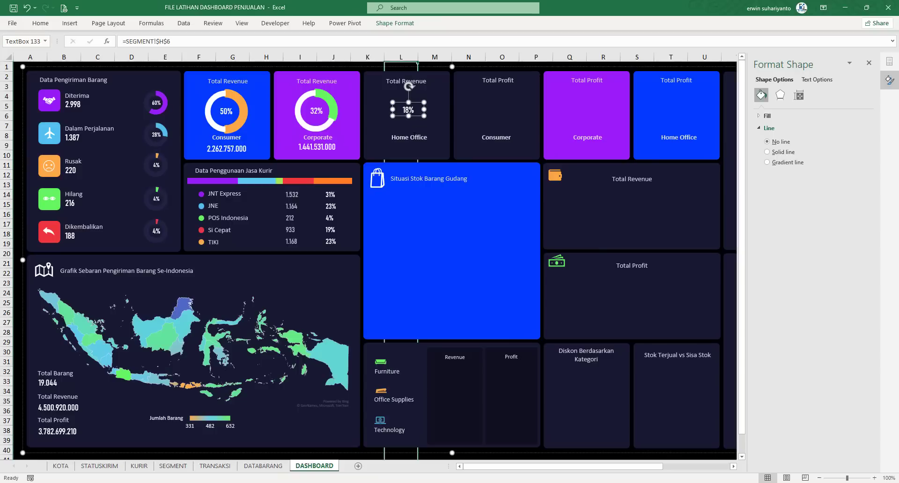
click(416, 140)
drag(417, 145, 412, 142)
Nudge the percentage text box left until it lines up above the Home Office label.
click(408, 110)
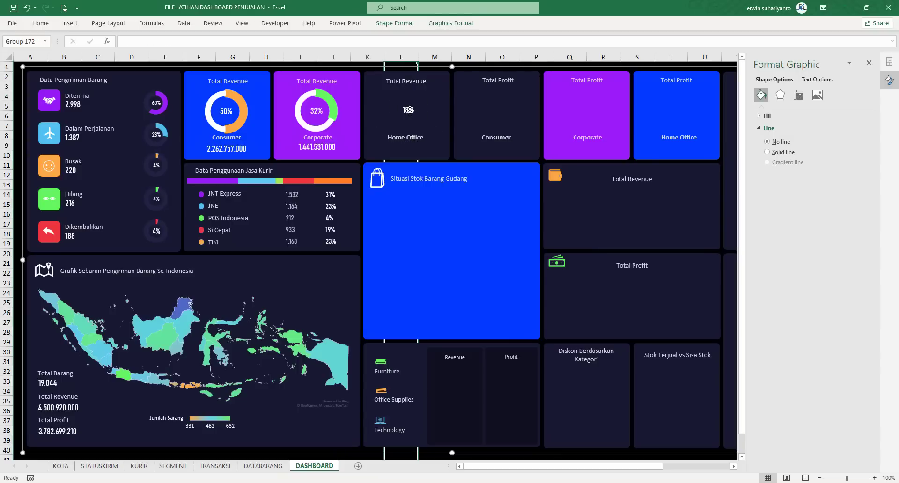
click(408, 111)
key(Left)
key(Left)
key(Left)
key(Left)
key(Left)
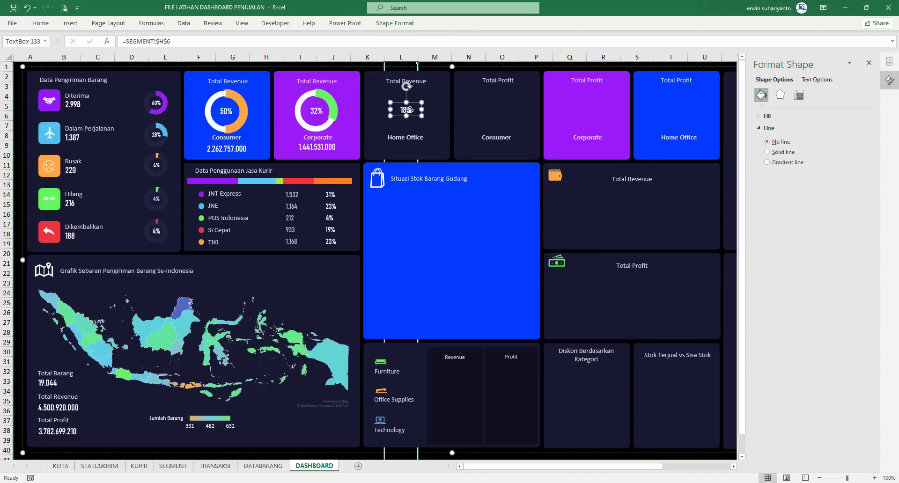
Duplicate the Corporate doughnut chart and place the copy around the percentage in the Home Office Total Revenue card.
click(375, 66)
click(367, 68)
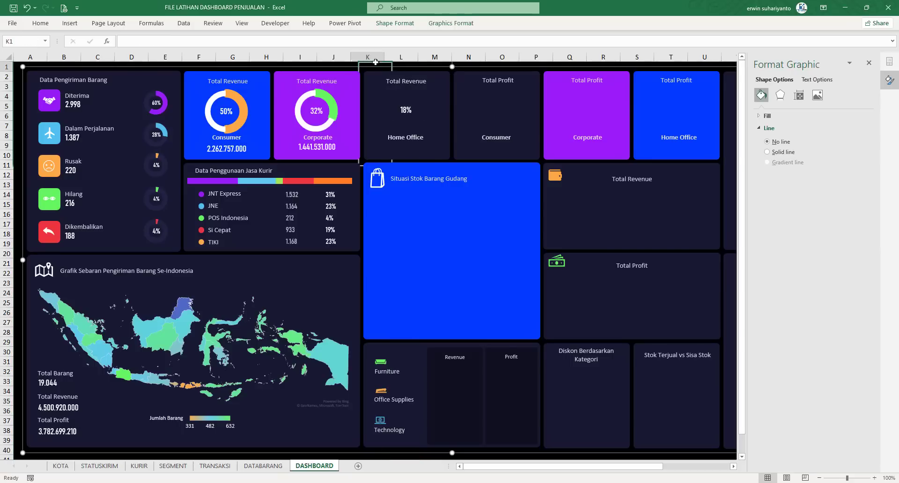
click(326, 96)
click(325, 87)
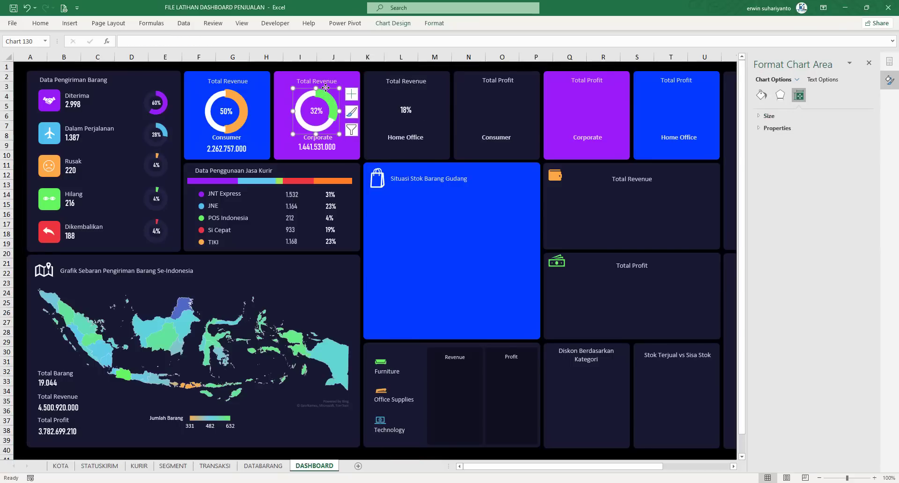
key(ctrl+d)
drag(346, 105, 430, 98)
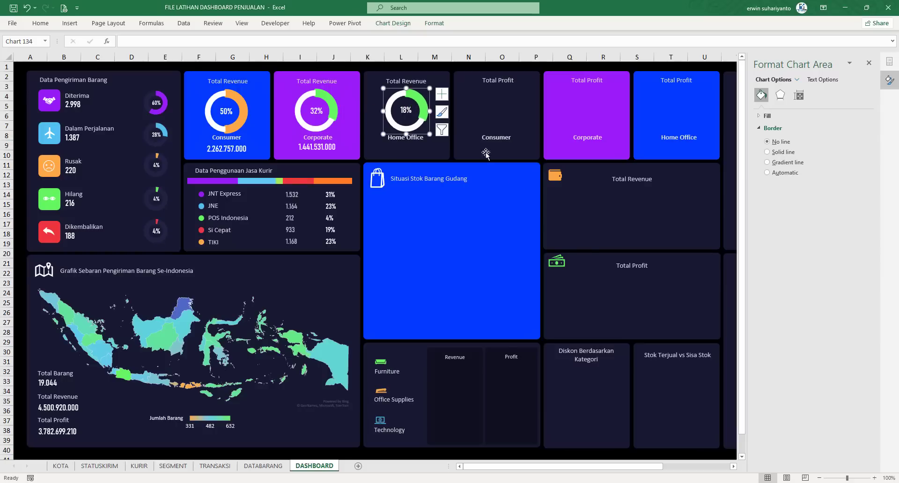
Check the Home Office revenue chart's design in the SAMPLE FILE FINAL workbook and return to the practice dashboard.
mouse_move(427, 481)
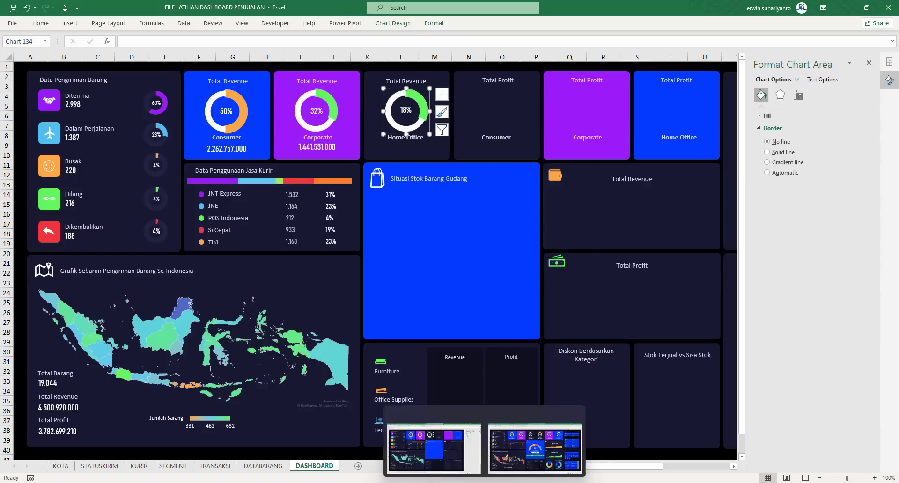
click(514, 448)
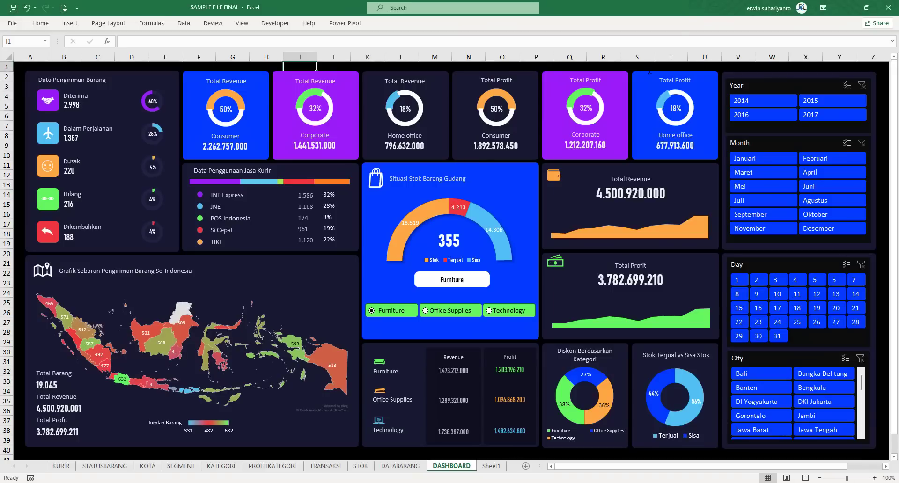
click(845, 8)
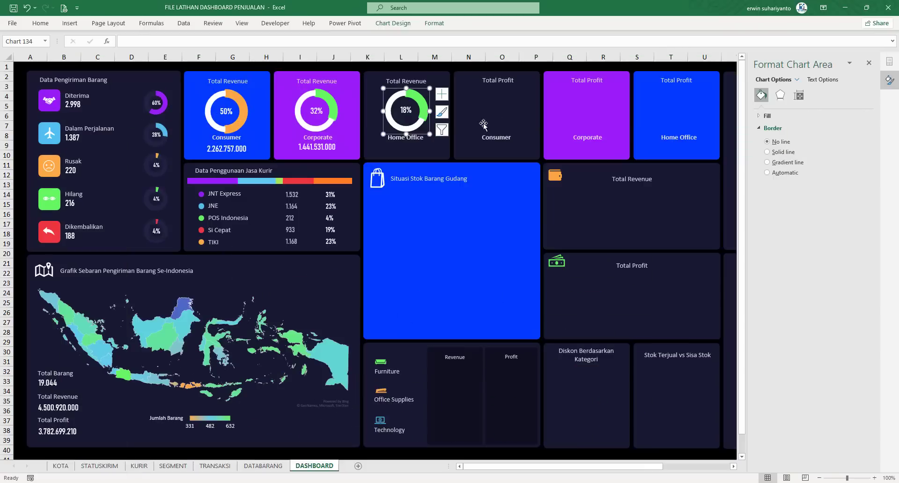
Change the Home Office doughnut chart's data range to cells H6:I6 on the SEGMENT sheet.
click(420, 101)
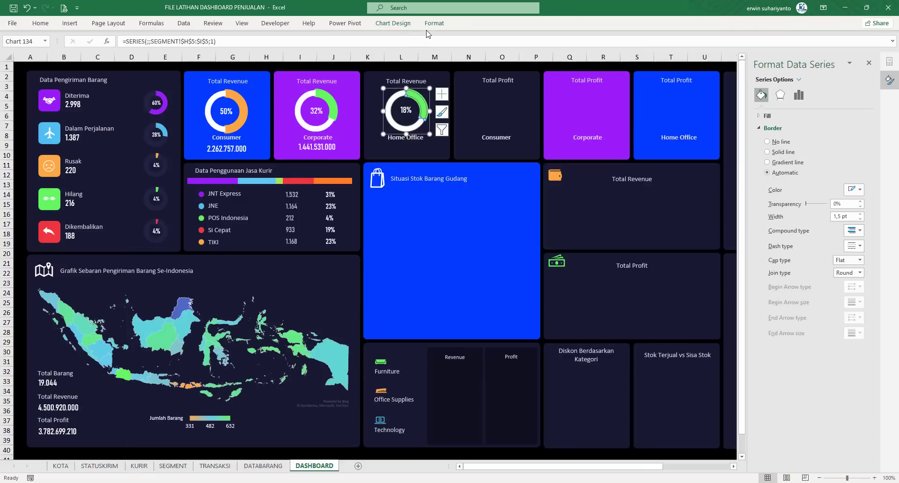
right_click(401, 93)
click(431, 138)
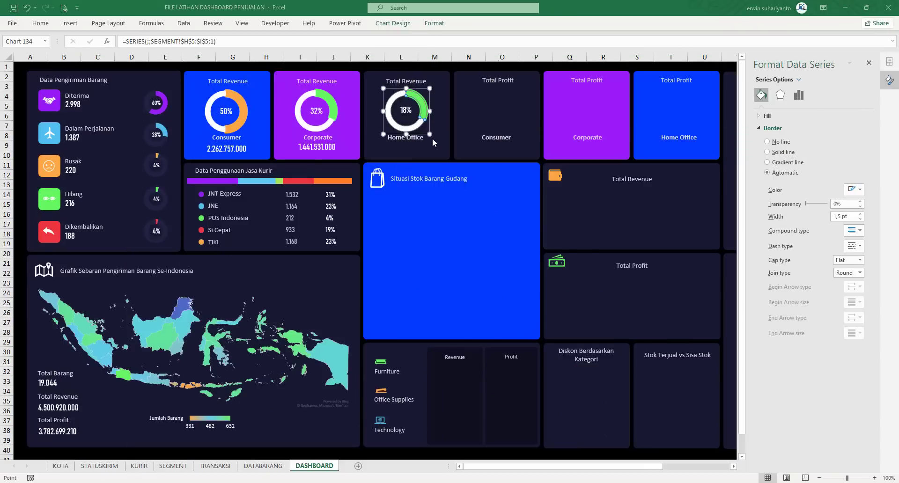
drag(373, 116, 426, 117)
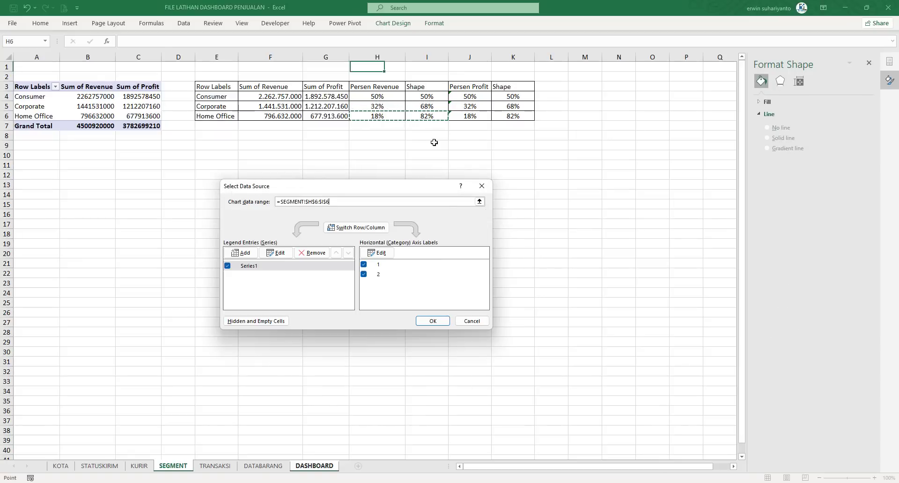
click(433, 321)
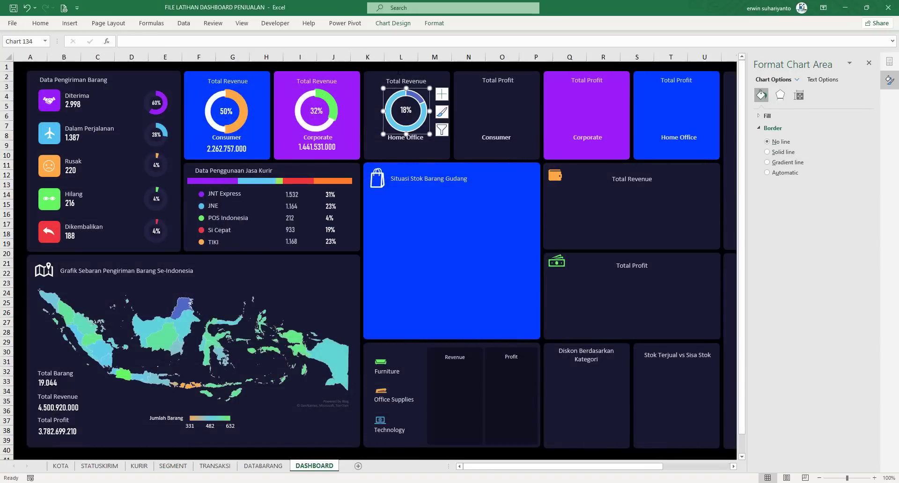
Fill the larger slice of the Home Office doughnut chart with white and remove its outline.
click(397, 70)
click(398, 96)
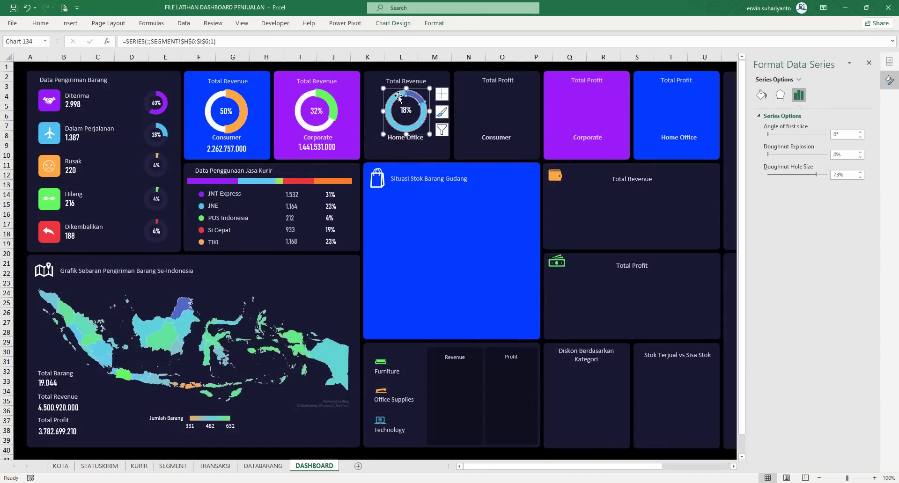
click(414, 94)
click(434, 23)
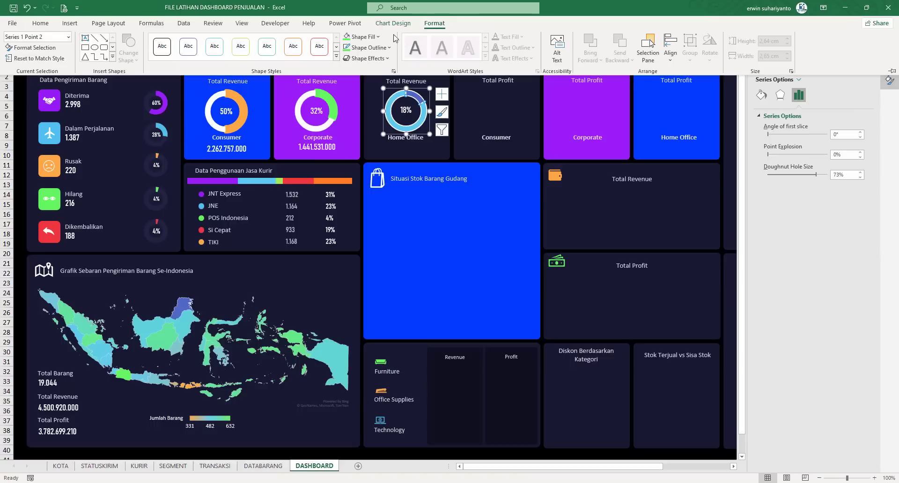
click(364, 39)
click(349, 76)
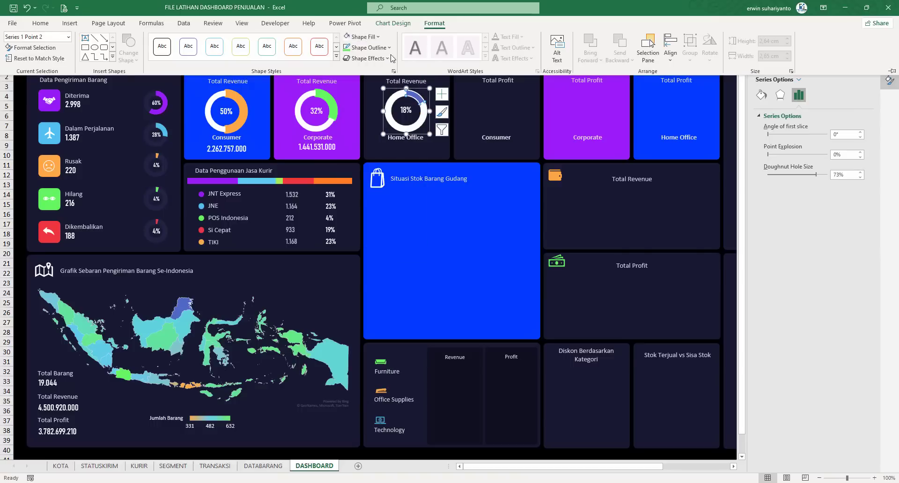
click(375, 48)
click(372, 191)
click(434, 23)
click(418, 66)
Give the smaller slice of the Home Office doughnut a light blue fill and a matching light blue outline 4½ pt thick.
click(413, 95)
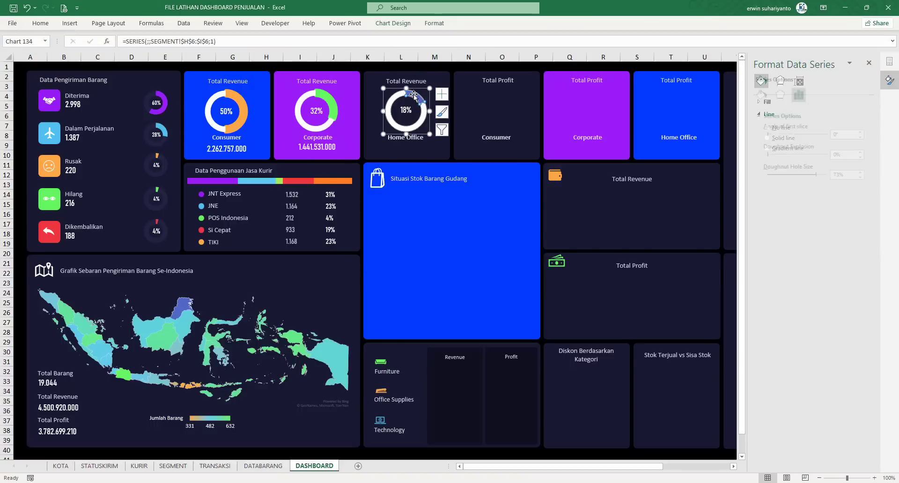
click(434, 24)
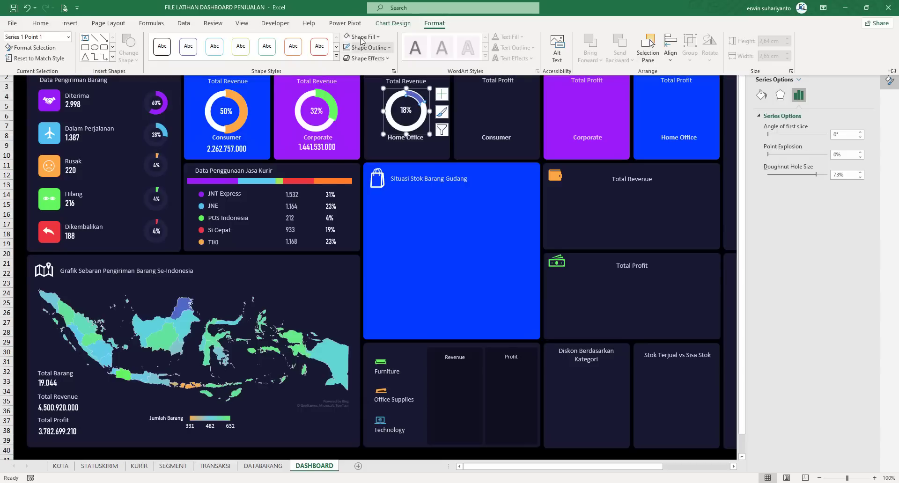
click(362, 38)
click(386, 166)
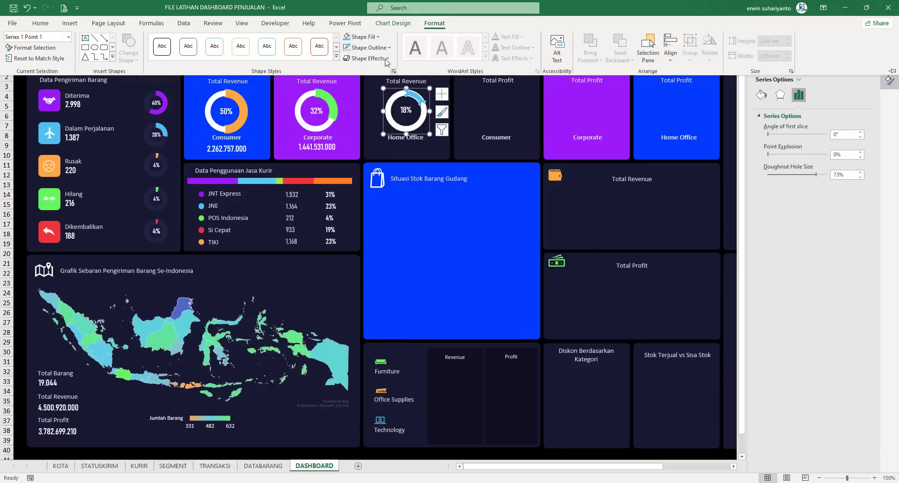
click(368, 48)
click(346, 176)
click(367, 47)
mouse_move(398, 220)
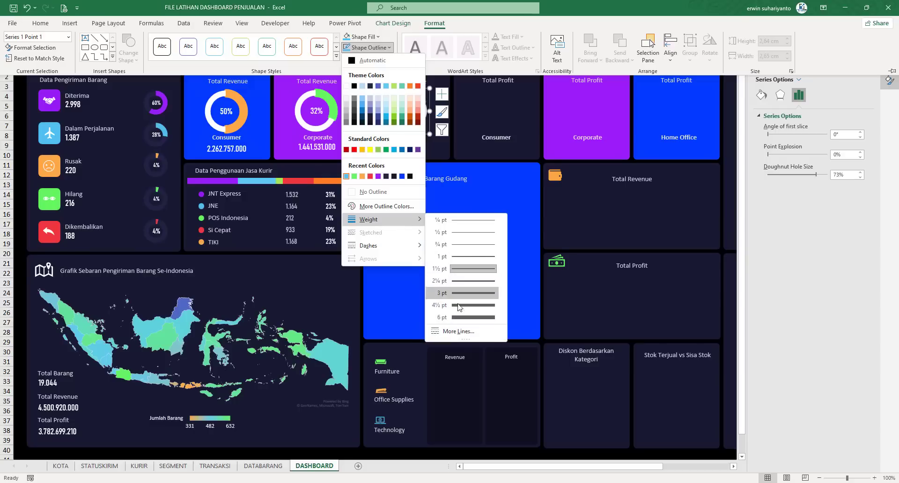
click(457, 306)
click(460, 81)
click(455, 62)
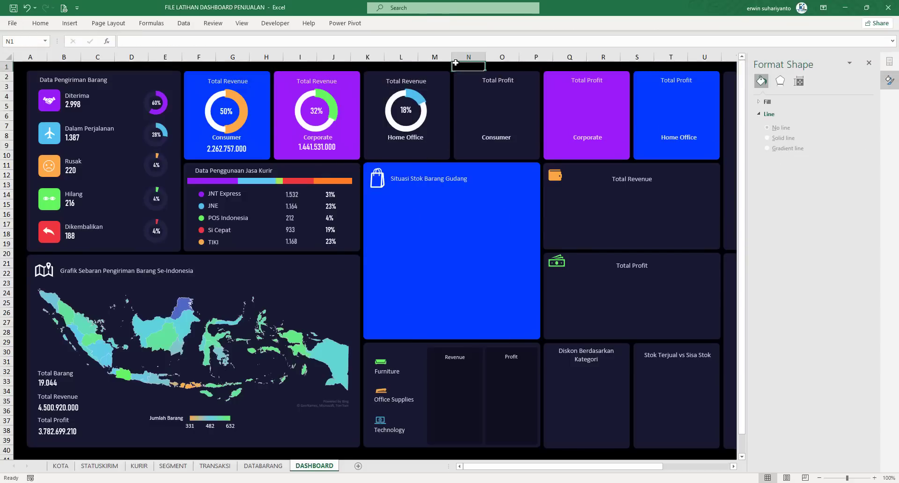
Nudge the Home Office doughnut chart slightly so it sits centered around its percentage.
click(406, 113)
click(430, 99)
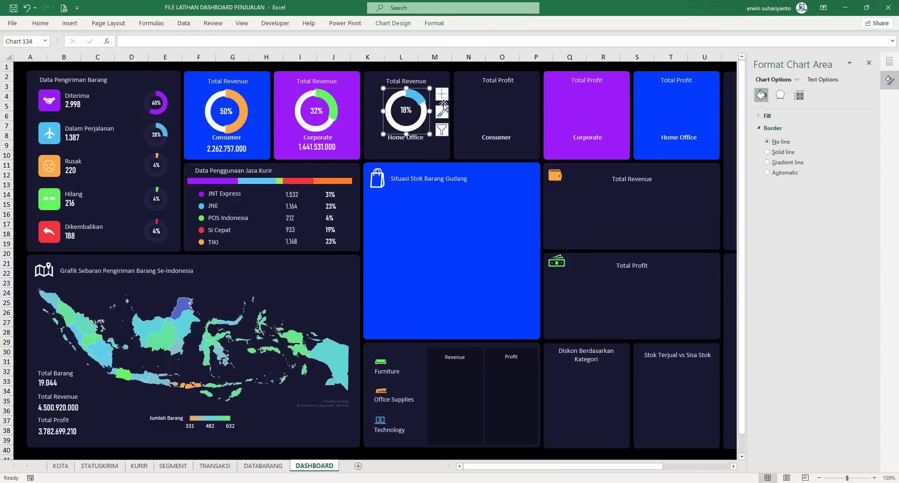
mouse_move(430, 99)
mouse_down()
mouse_move(461, 103)
mouse_move(429, 99)
mouse_up()
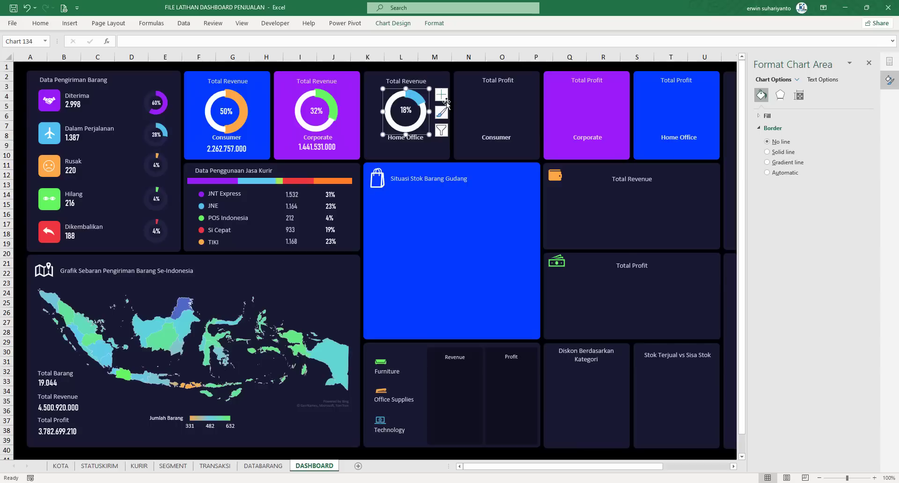
click(476, 63)
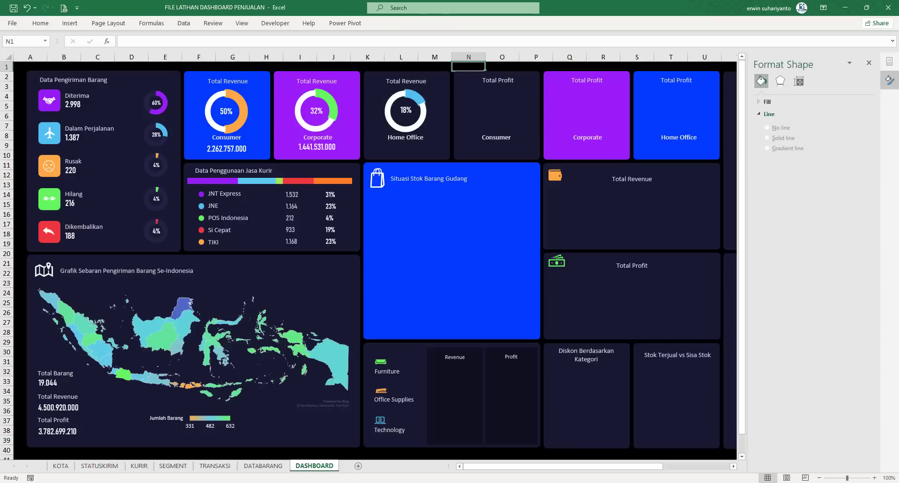
Duplicate the Corporate revenue value text box and place the copy centered below the Home Office label in the Total Revenue card.
click(323, 145)
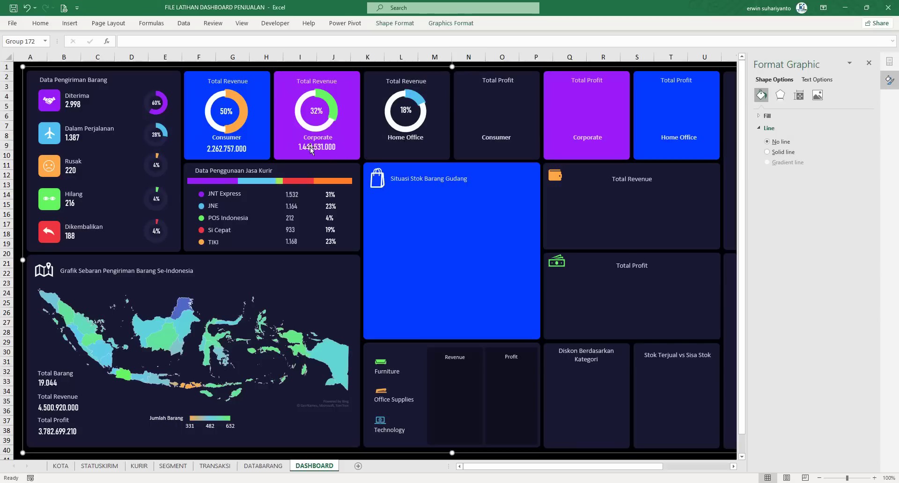
click(313, 149)
drag(317, 150, 414, 148)
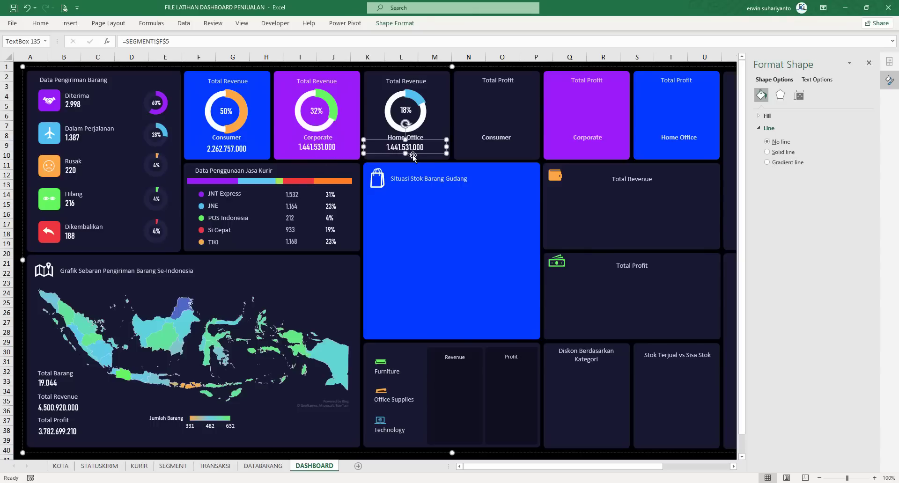
key(Right)
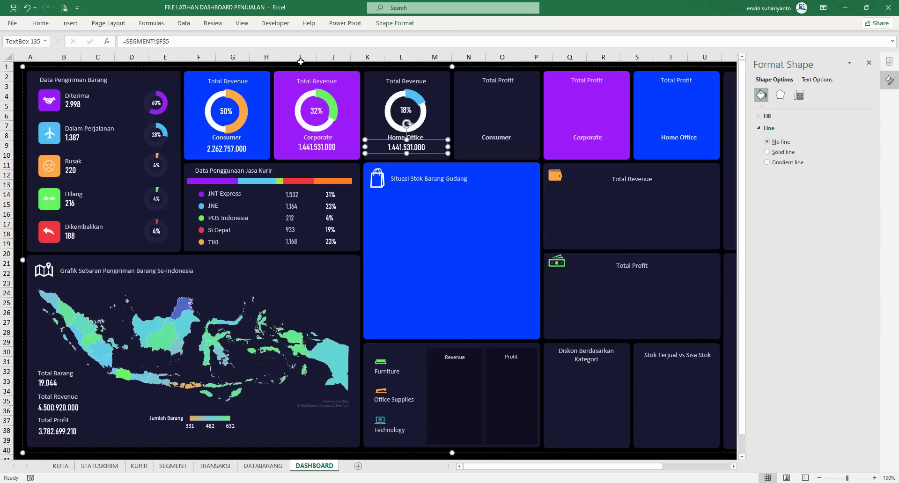
Nudge the Home Office label slightly right and down to align it above the revenue value.
click(400, 137)
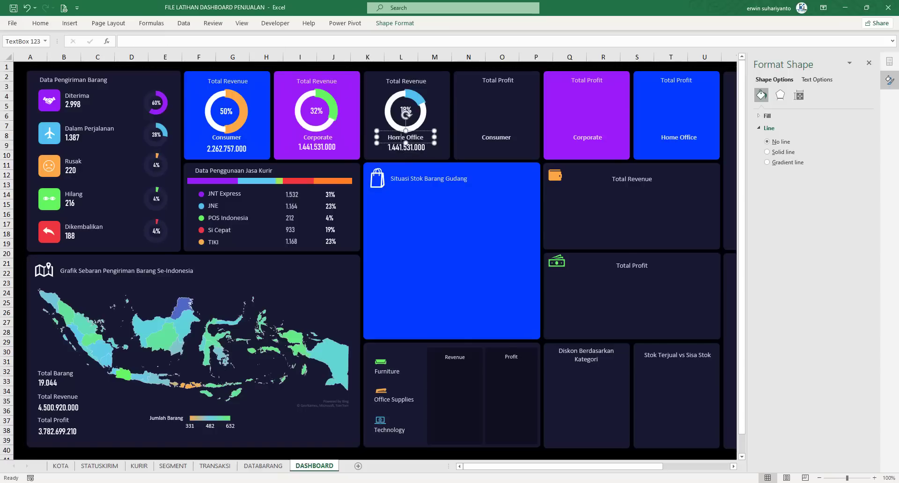
key(Right)
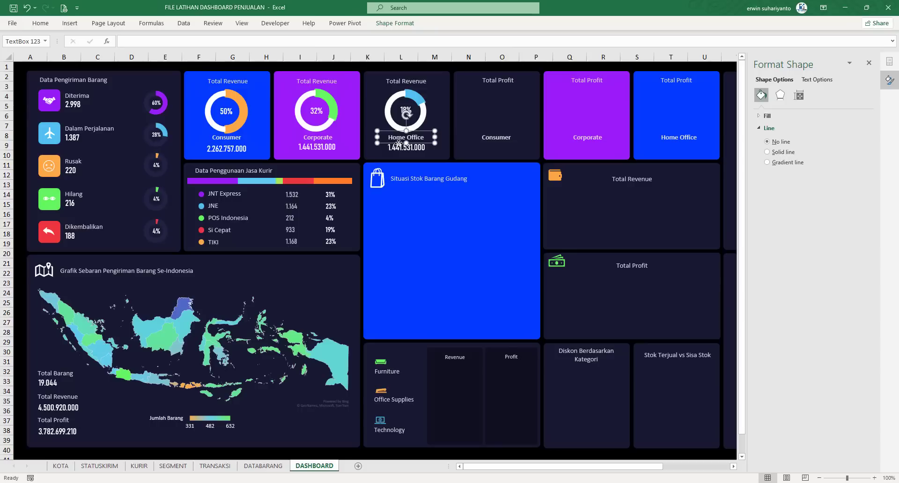
key(Right)
key(Right)
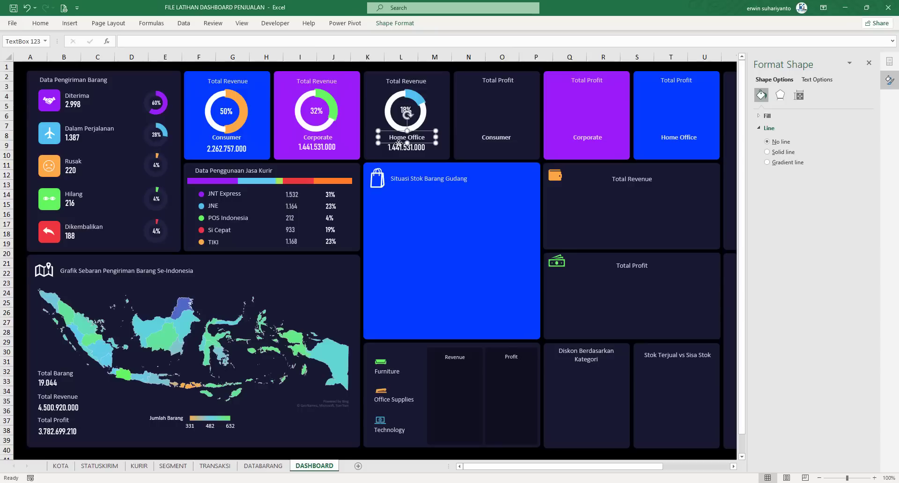
key(Down)
key(Right)
key(Left)
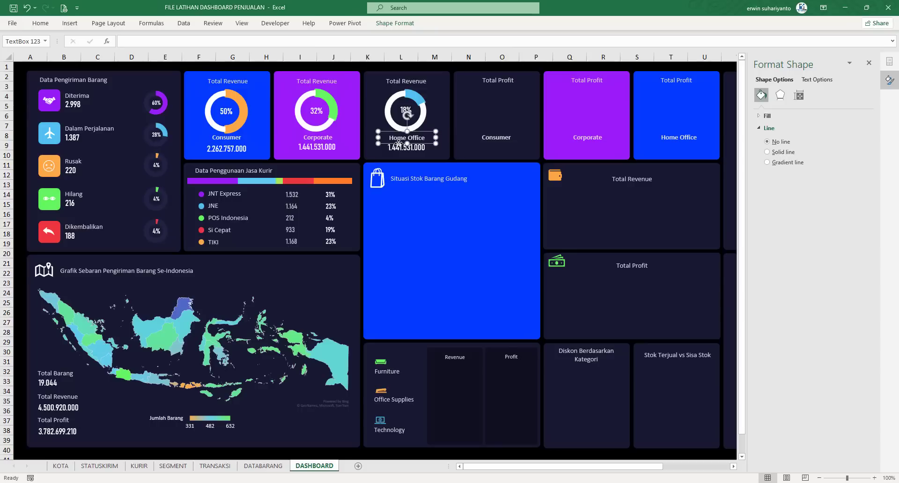
click(419, 67)
Link the copied revenue text box in the Home Office card to cell F6 on the SEGMENT sheet.
click(406, 145)
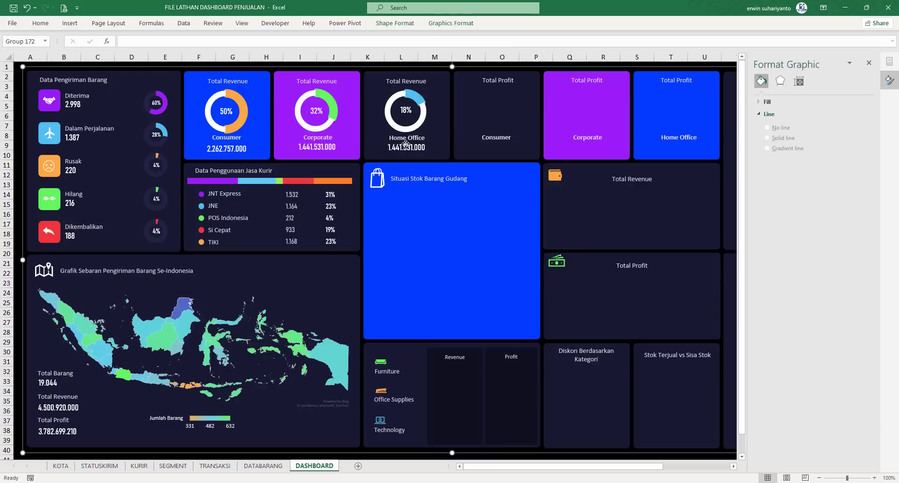
click(402, 147)
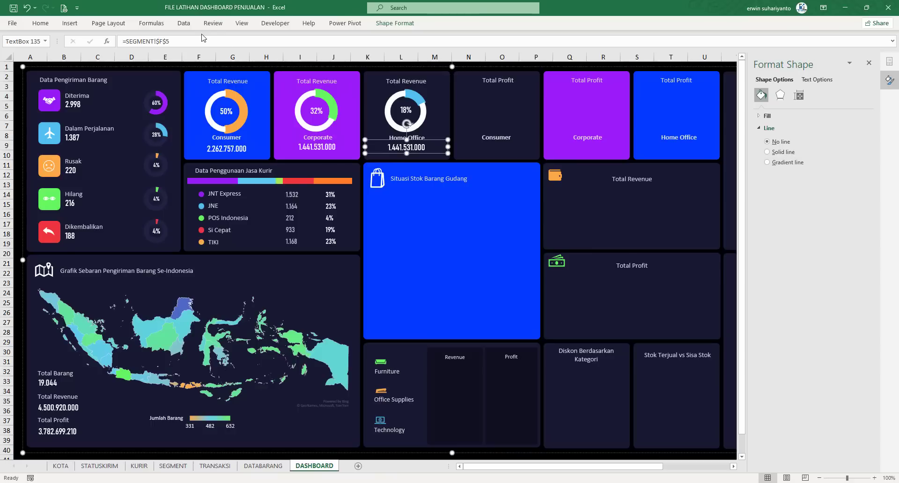
triple_click(161, 42)
text(=)
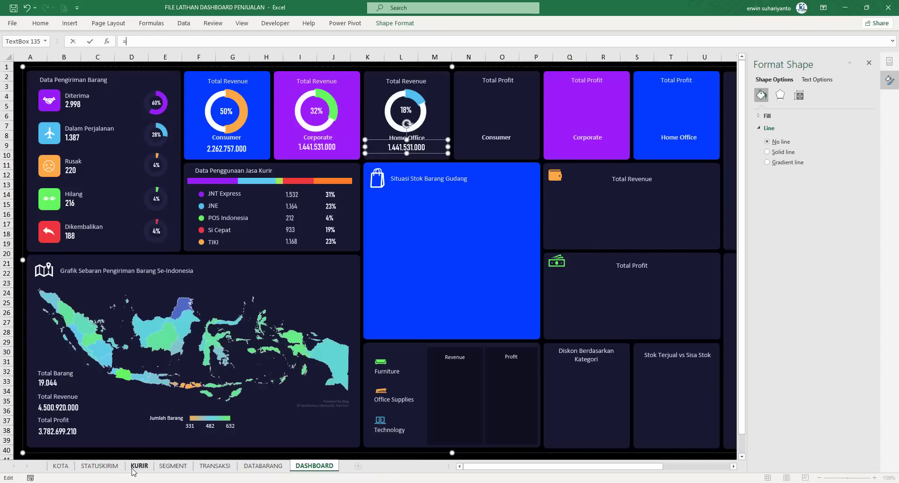
click(167, 466)
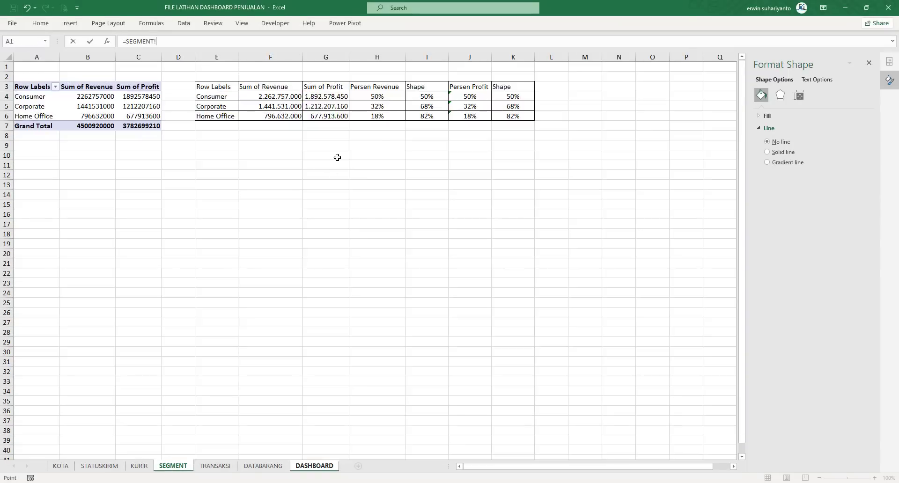
click(294, 116)
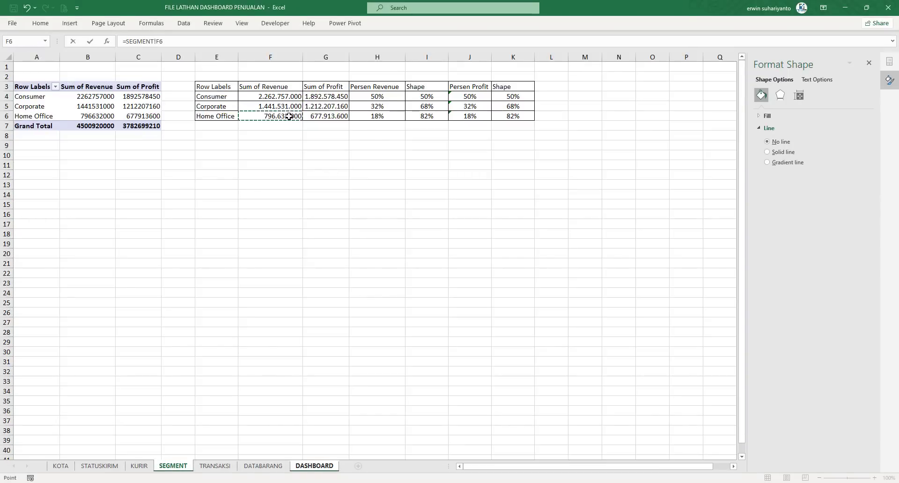
key(Return)
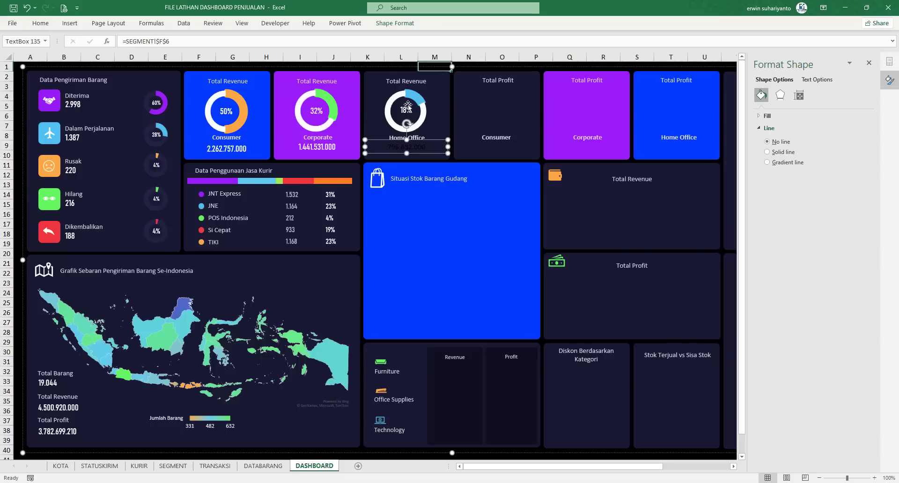
Copy the Corporate revenue value's formatting onto the Home Office revenue value with Format Painter.
click(382, 67)
click(323, 147)
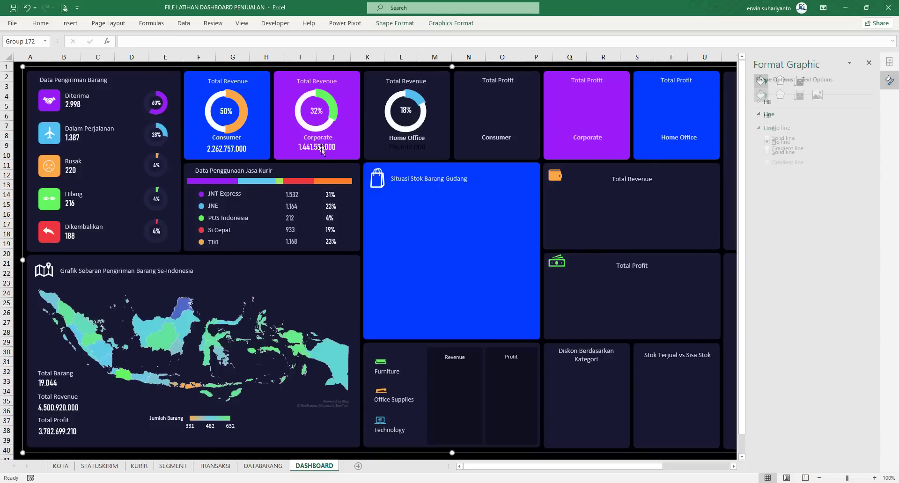
click(309, 147)
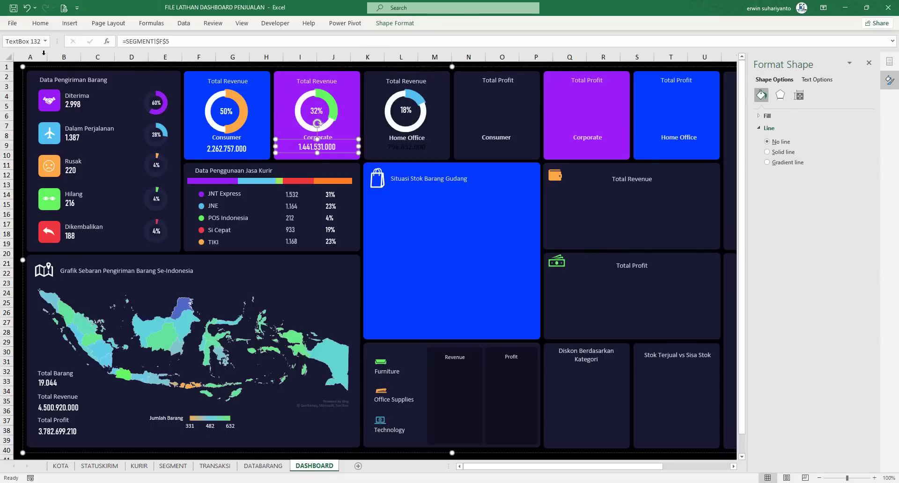
click(40, 23)
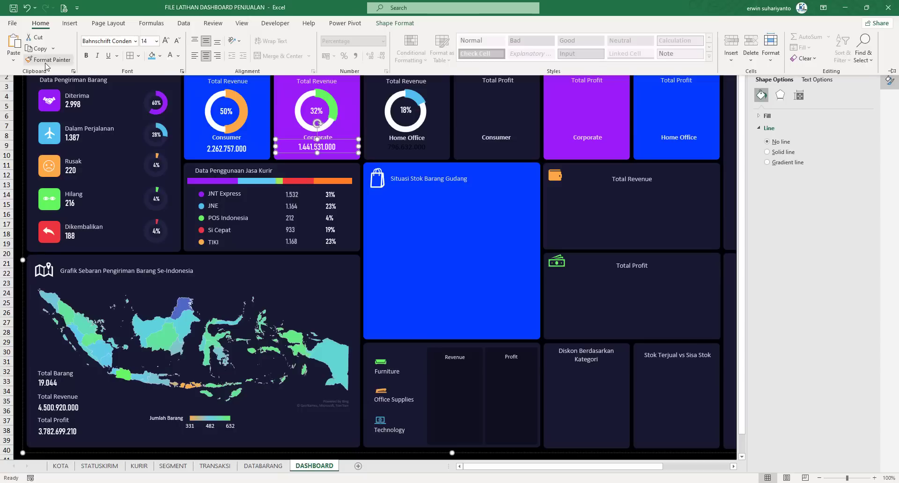
click(51, 59)
click(407, 147)
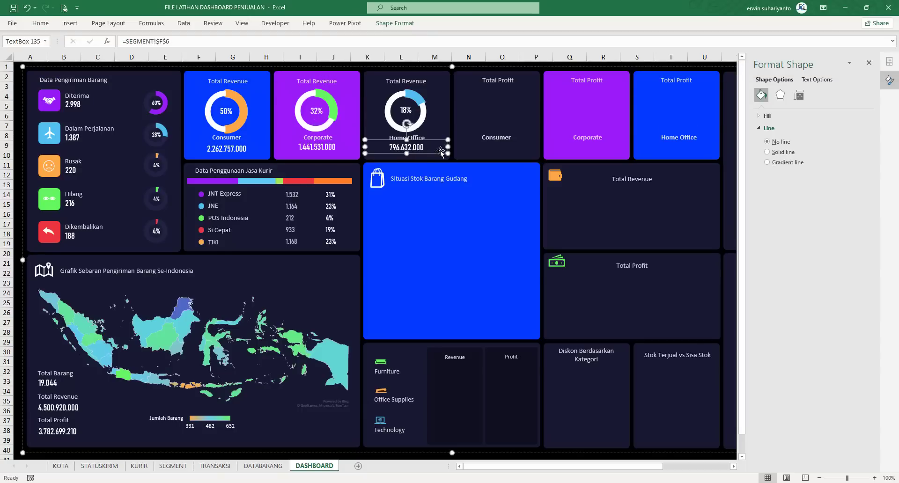
click(432, 66)
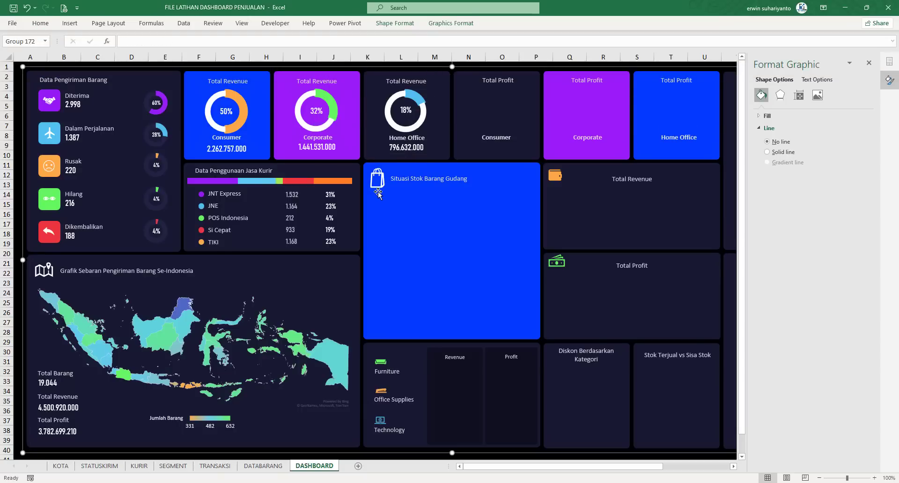
Align the Consumer, Corporate and Home Office revenue value text boxes to one another with Align Middle.
click(325, 145)
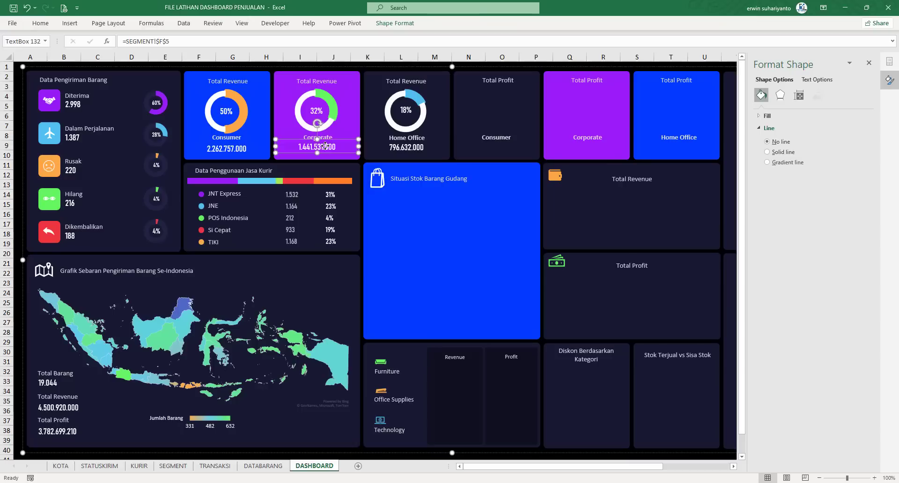
shift+click(404, 147)
shift+click(242, 149)
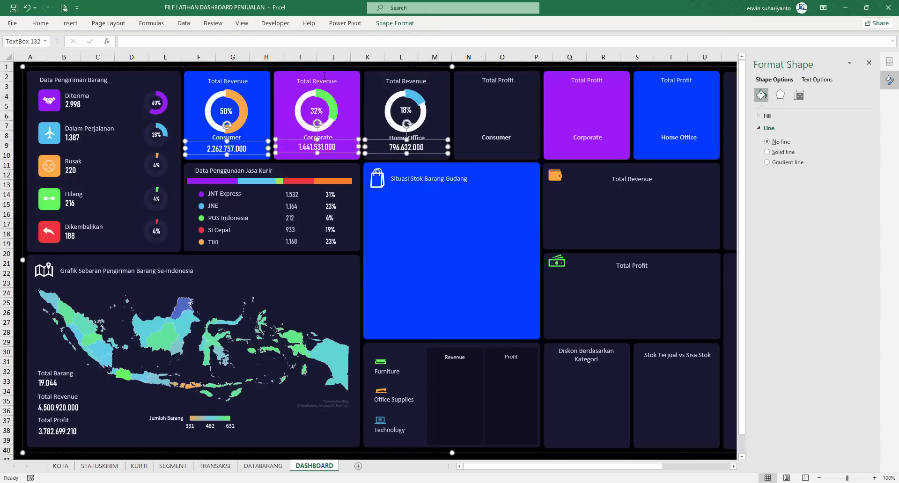
click(392, 27)
click(652, 37)
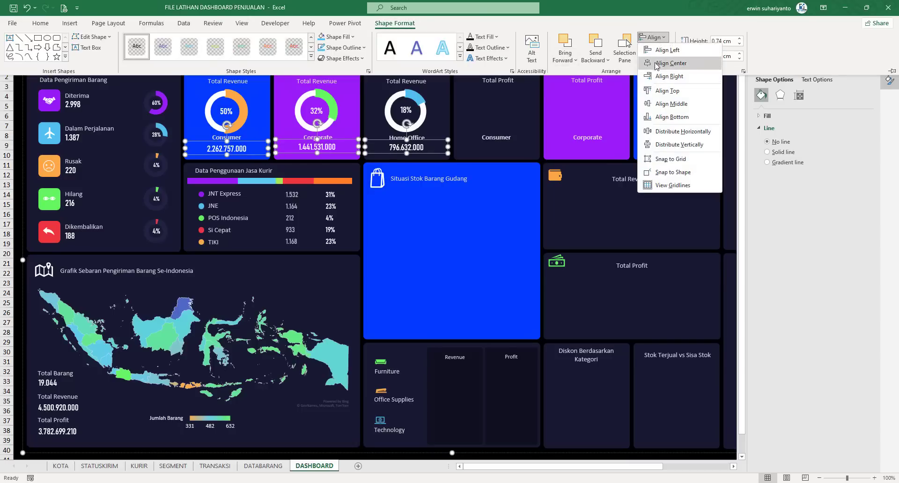
click(660, 104)
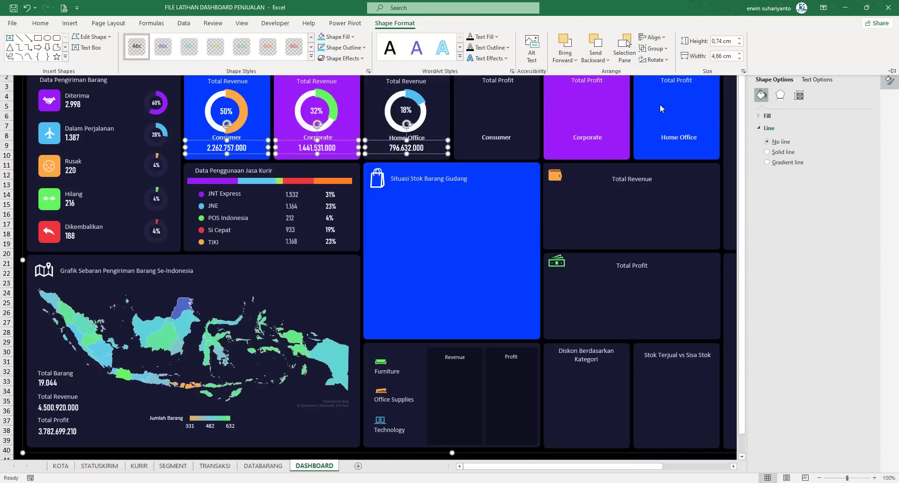
Nudge the three aligned revenue values slightly down within their Total Revenue cards.
click(657, 39)
click(657, 39)
click(460, 179)
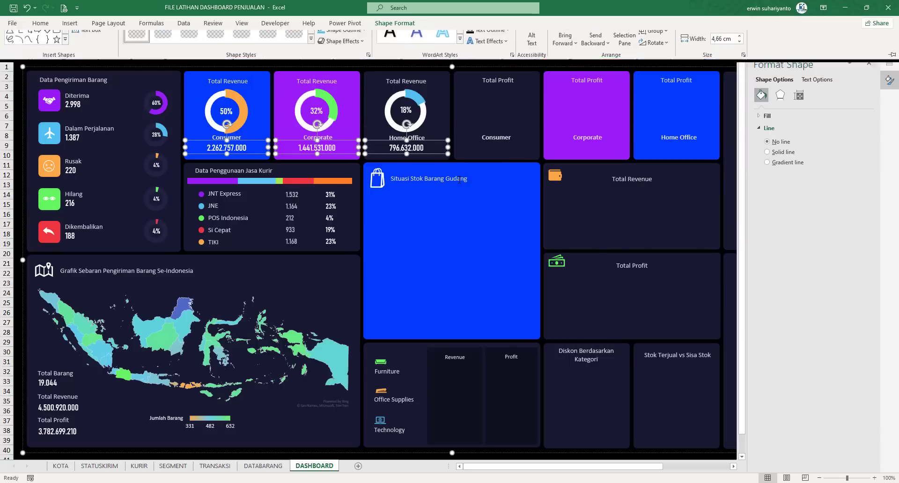
key(Down)
key(Down)
key(Down)
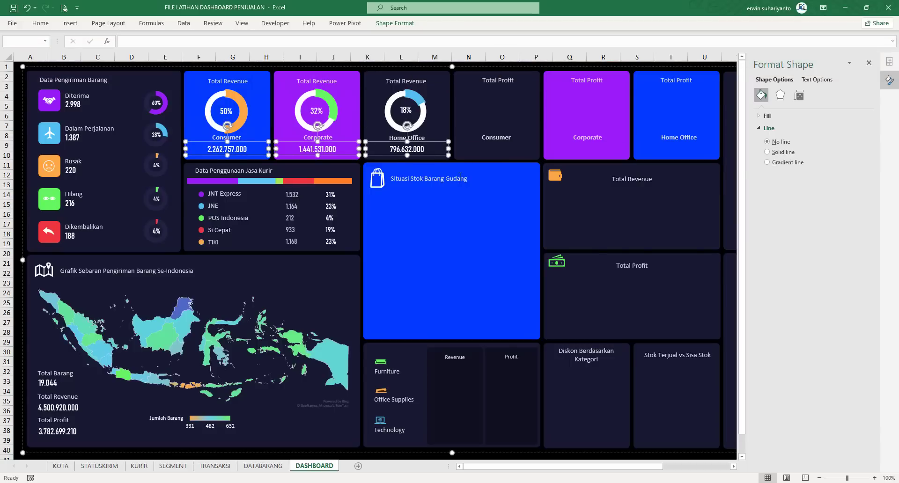
Nudge the Corporate label in the Total Revenue card slightly left to center it above its revenue value.
click(313, 139)
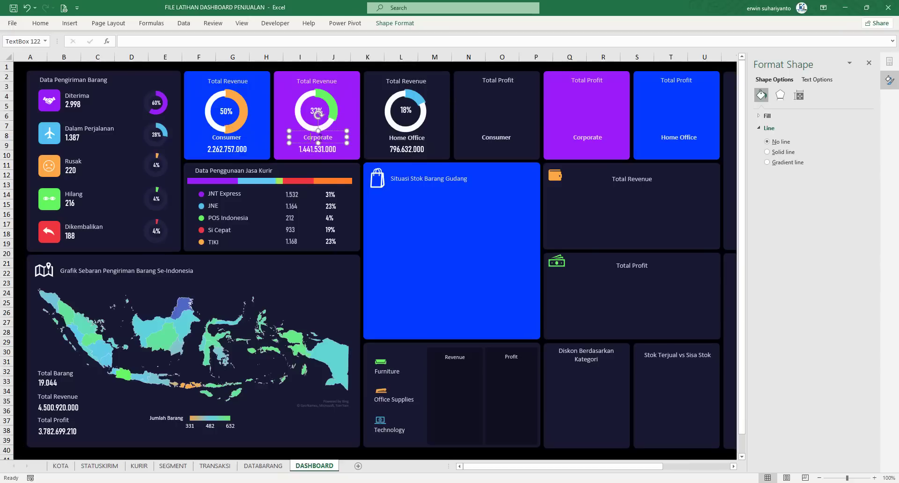
key(Left)
key(Left)
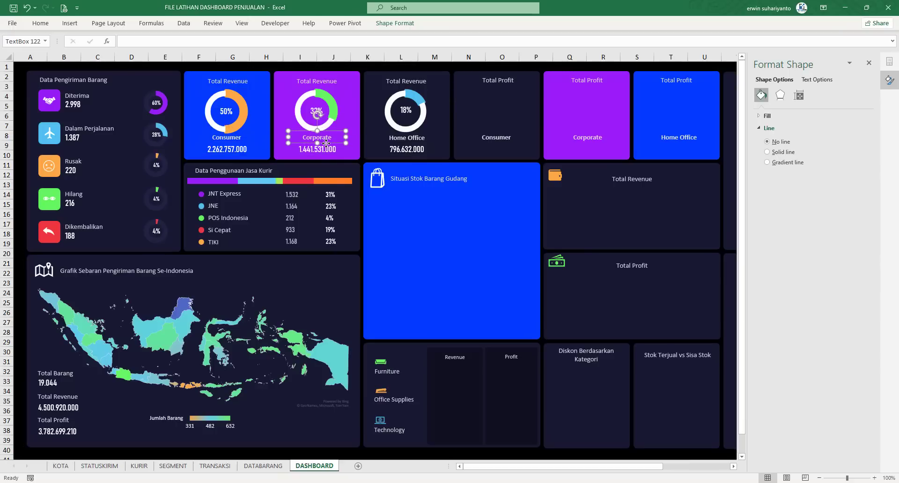
click(374, 66)
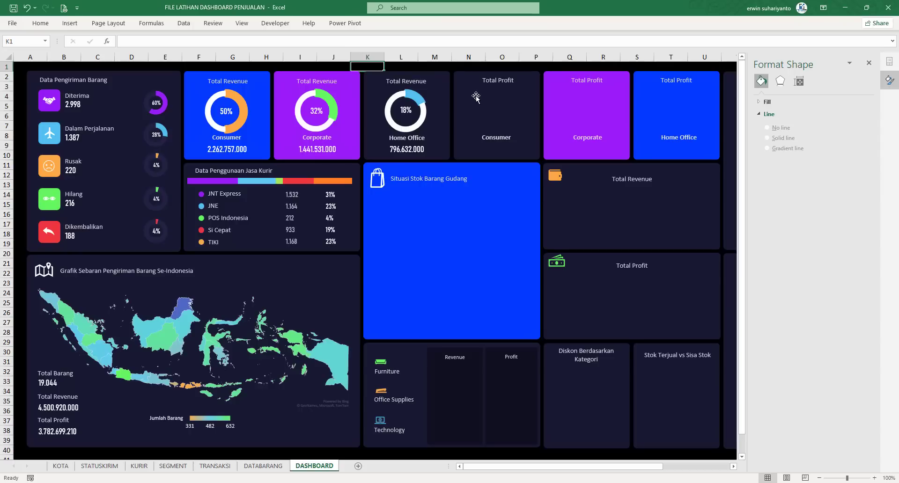
Move the Consumer, Corporate and Home Office labels in the three Total Profit cards slightly down together.
click(496, 84)
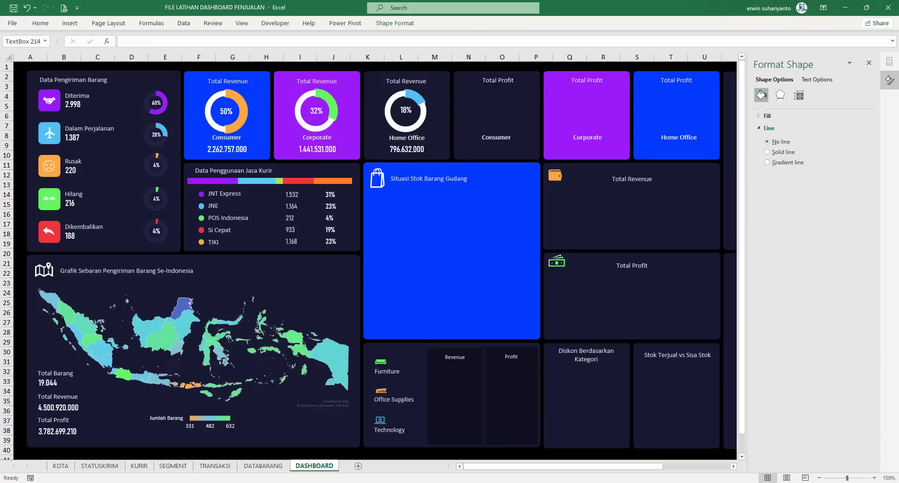
click(498, 137)
key(ctrl+c)
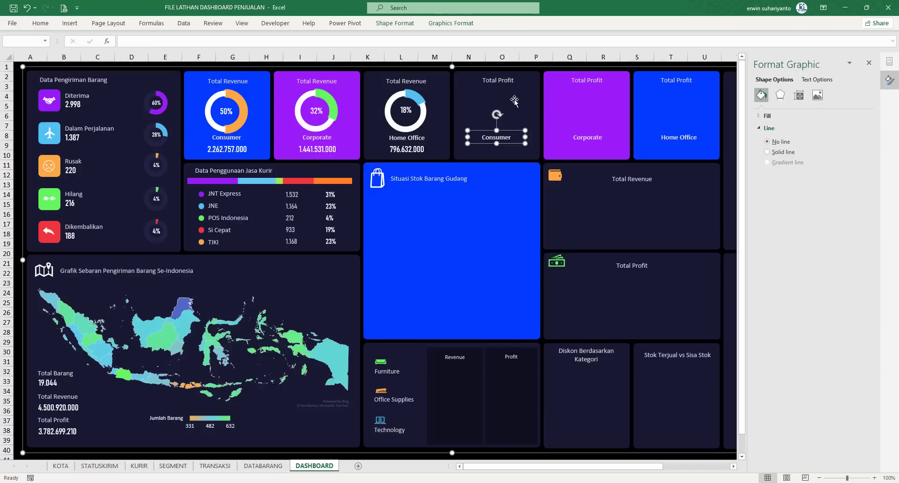
key(ctrl+v)
shift+click(588, 141)
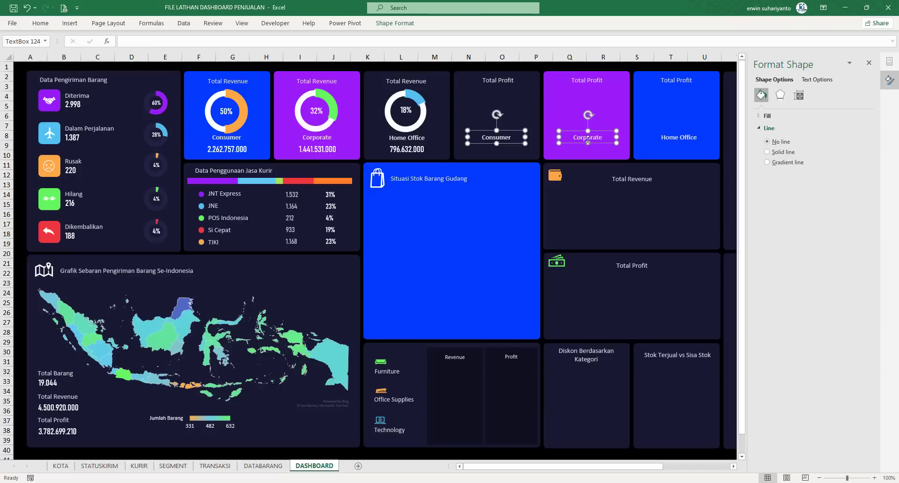
shift+click(669, 138)
drag(672, 142, 672, 146)
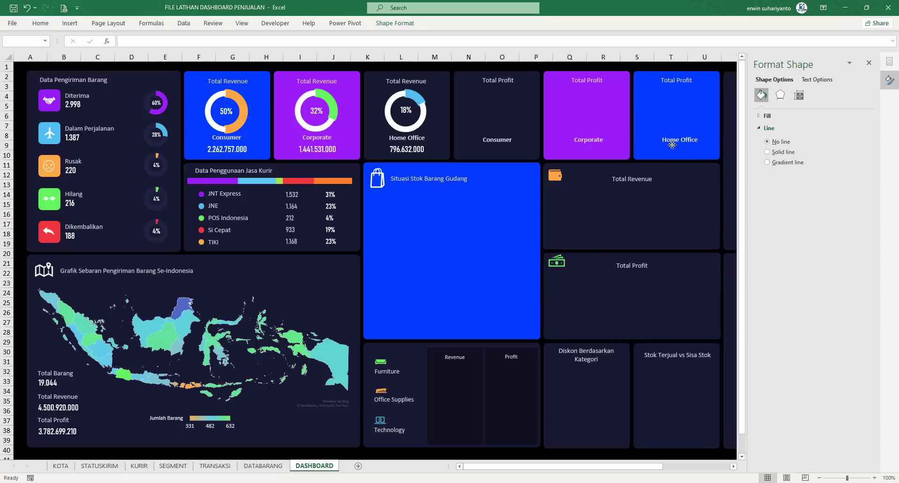
click(598, 92)
click(609, 91)
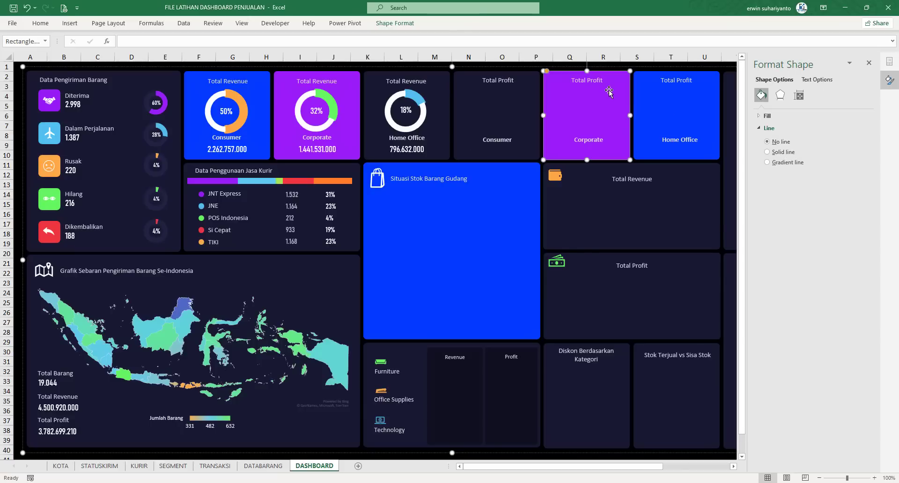
click(567, 57)
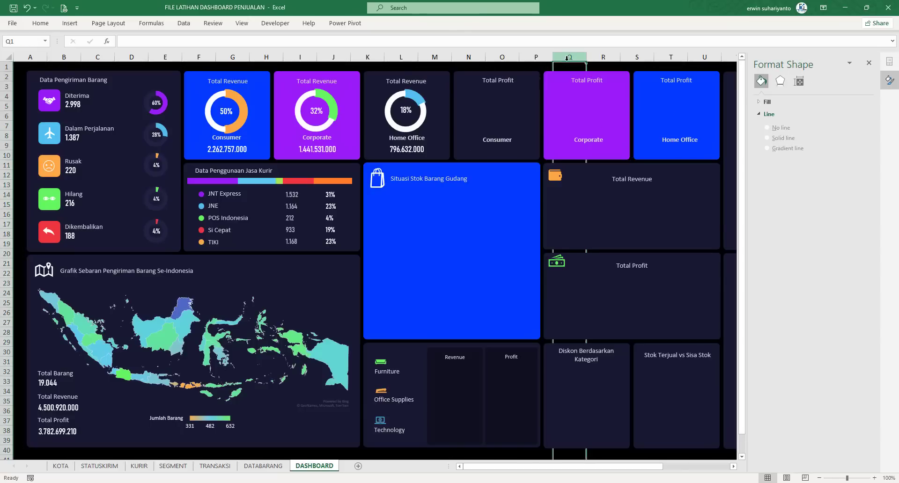
click(520, 67)
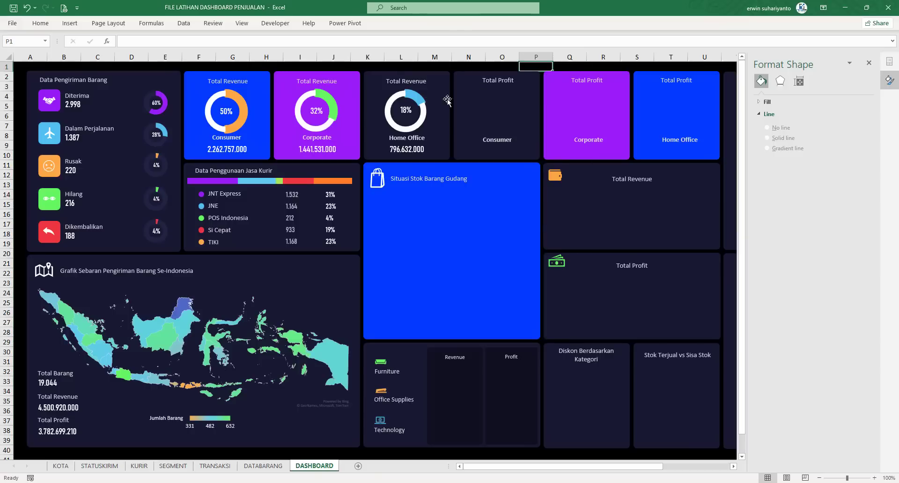
Duplicate the Home Office revenue doughnut chart and place the copy above the Consumer label in the Total Profit card.
click(412, 101)
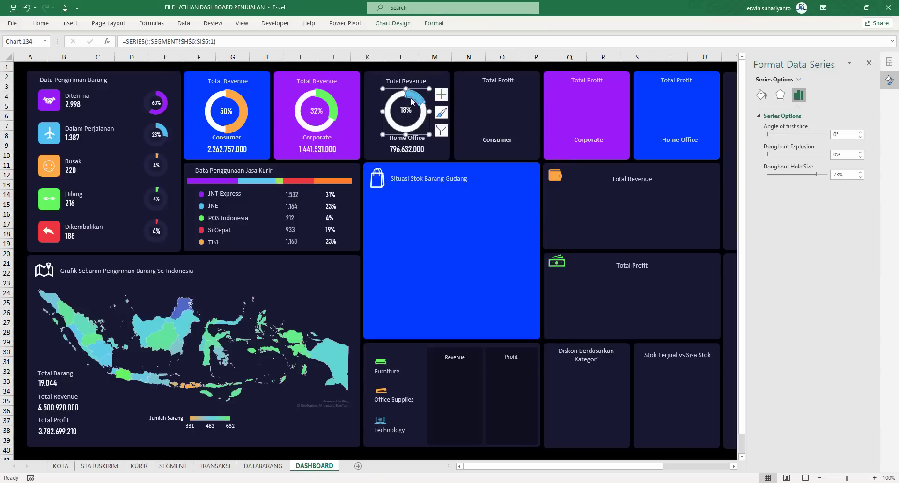
click(399, 88)
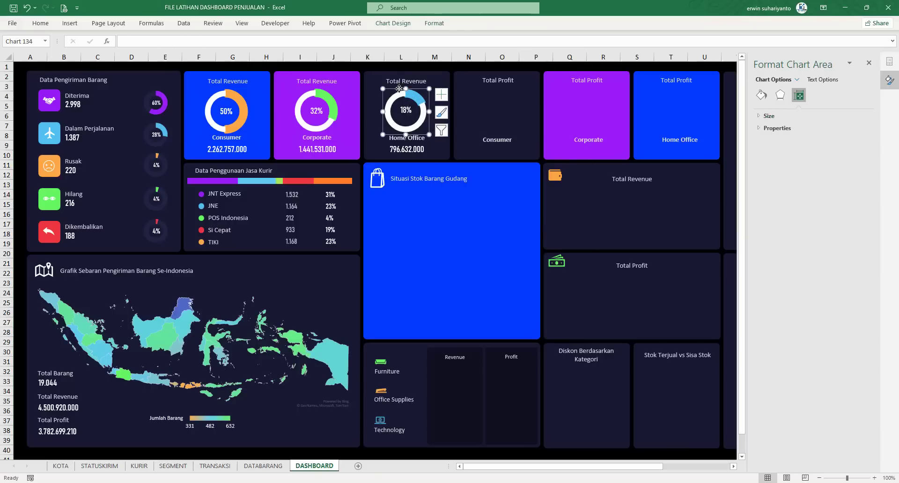
key(ctrl+d)
drag(436, 110, 520, 103)
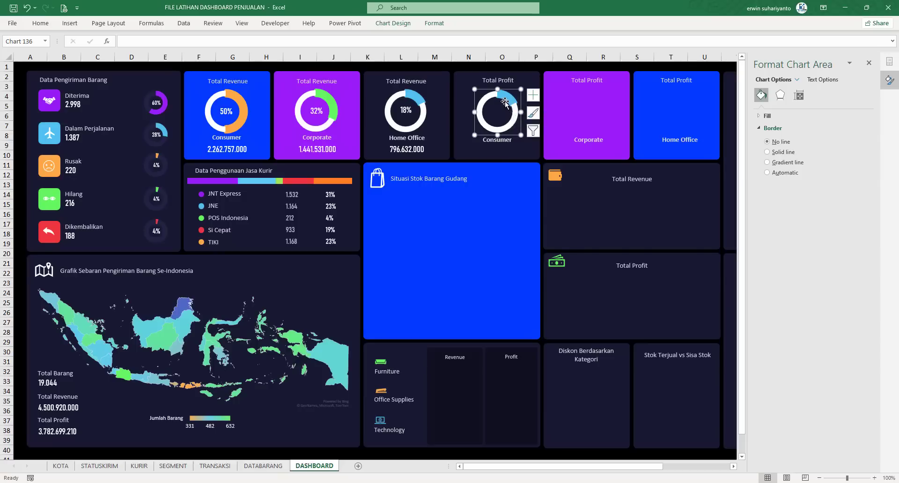
Change the copied doughnut chart's data range to =SEGMENT!$J$4:$K$4.
right_click(504, 103)
click(529, 146)
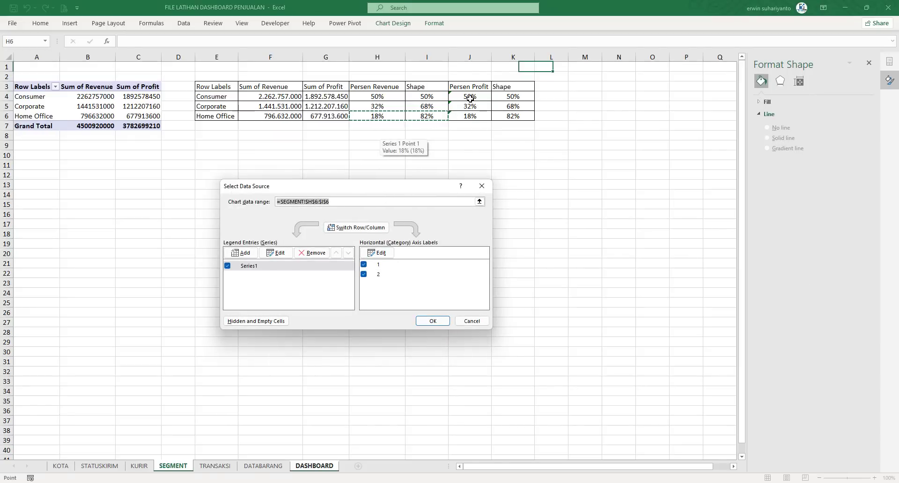
key(BackSpace)
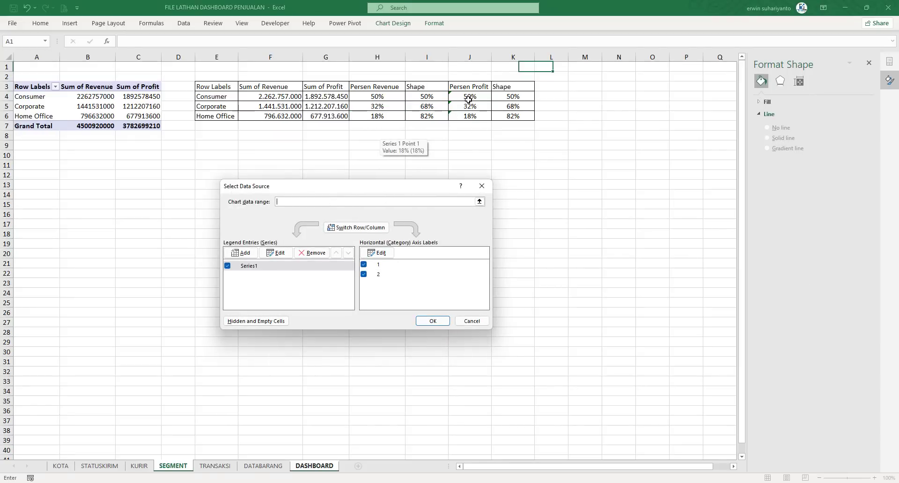
drag(469, 100, 495, 99)
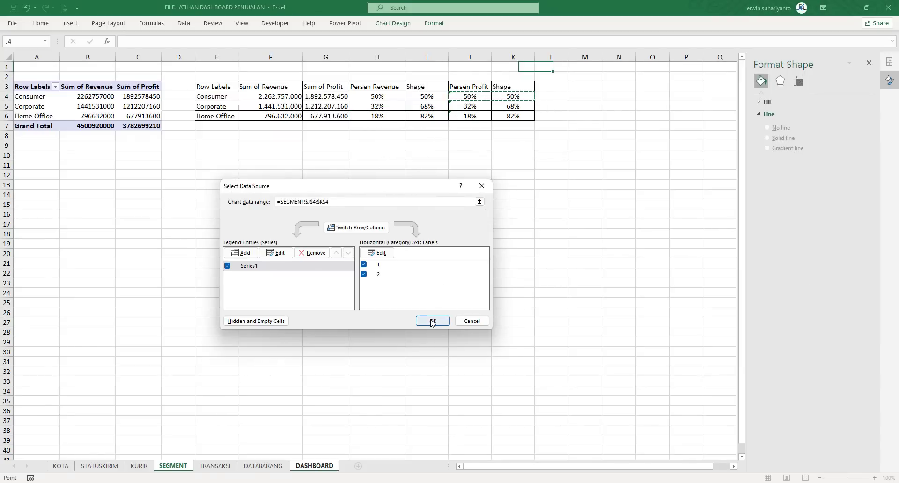
click(431, 322)
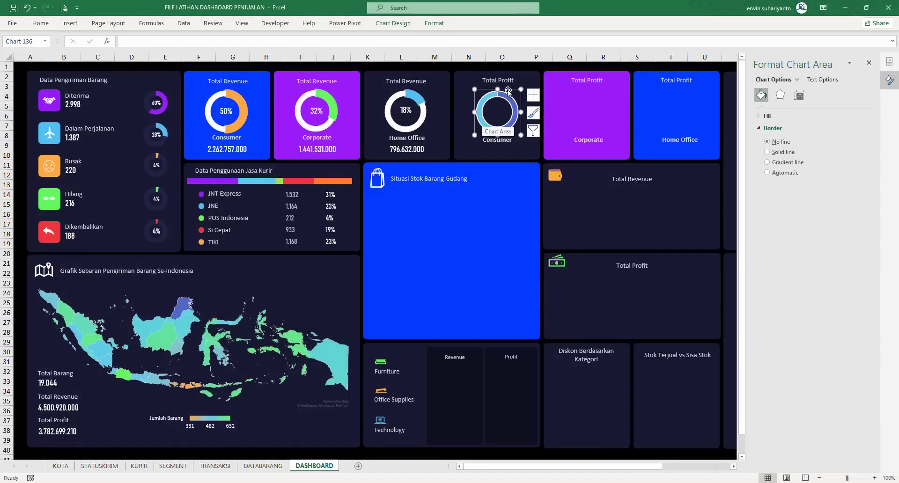
Remove the outline from the Consumer profit doughnut's data series.
click(502, 97)
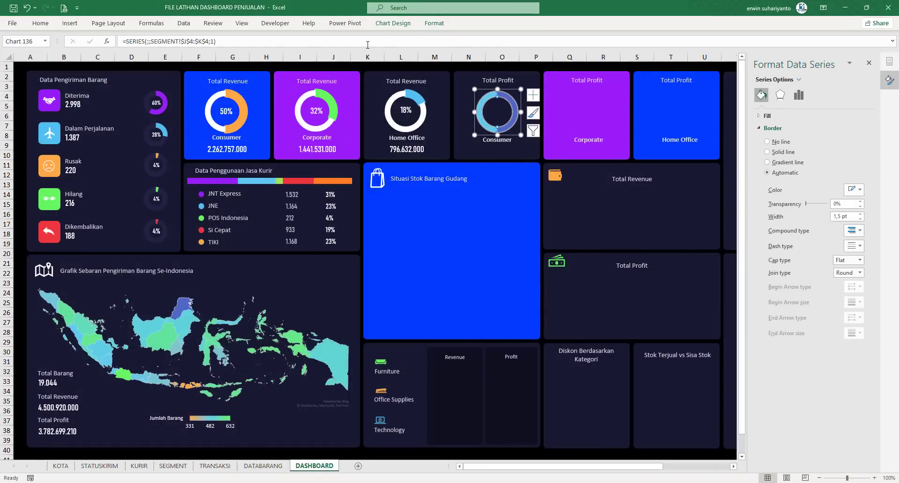
click(434, 23)
click(377, 50)
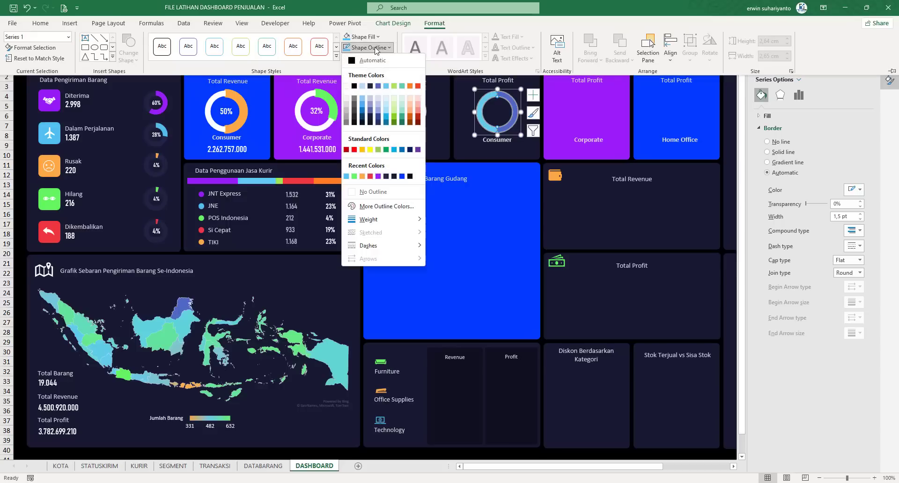
click(372, 191)
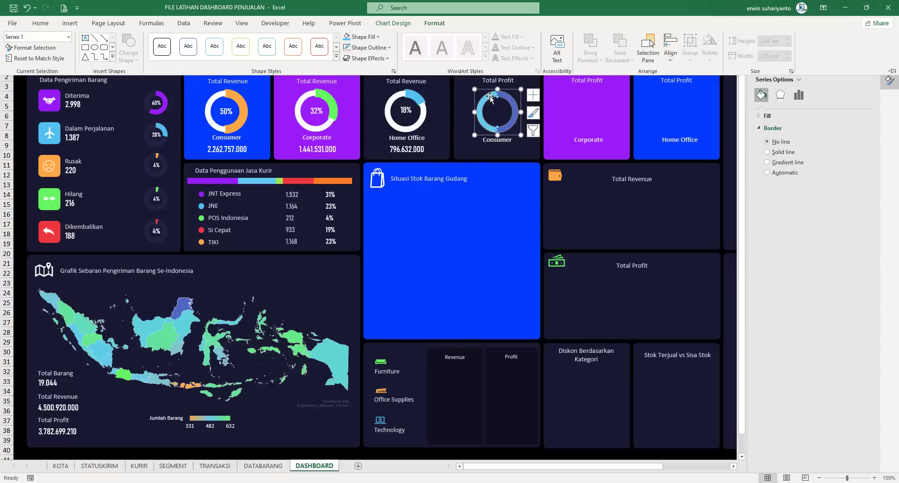
Fill the light blue slice of the Consumer profit doughnut with white.
click(489, 96)
click(490, 96)
click(435, 23)
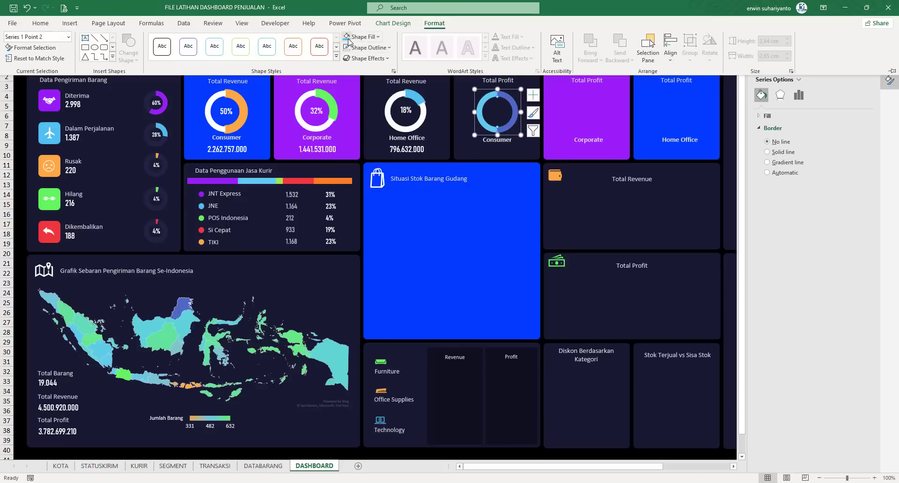
click(362, 36)
click(347, 75)
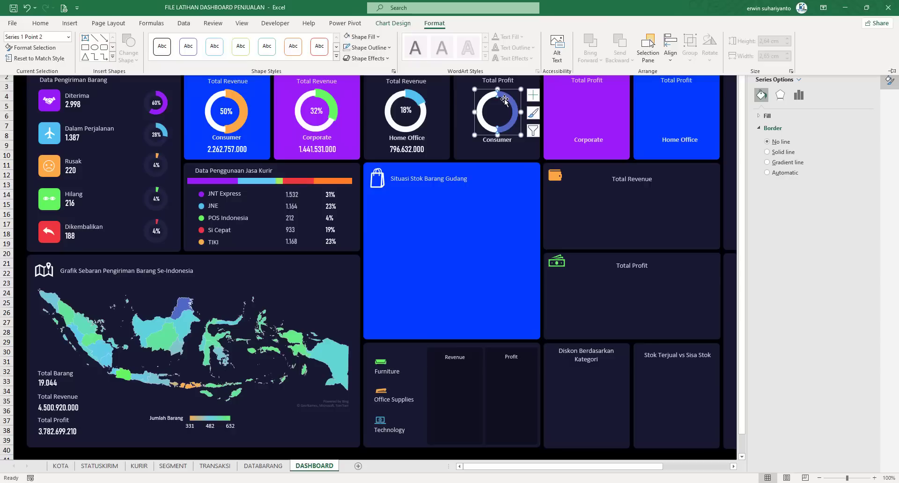
Fill the remaining blue-violet slice of the Consumer profit doughnut with the recently used orange.
click(505, 100)
click(434, 23)
click(362, 36)
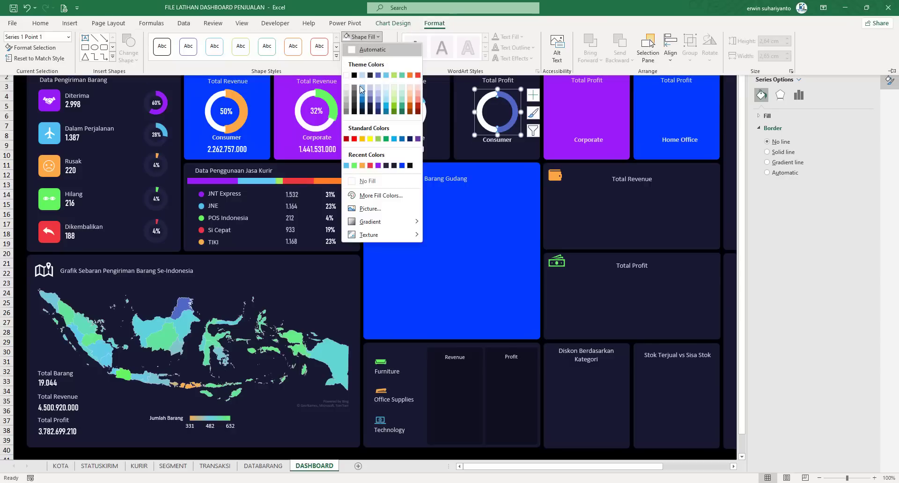
click(362, 166)
Give the orange slice of the Consumer profit doughnut a matching orange outline with a 4½ pt weight.
click(377, 50)
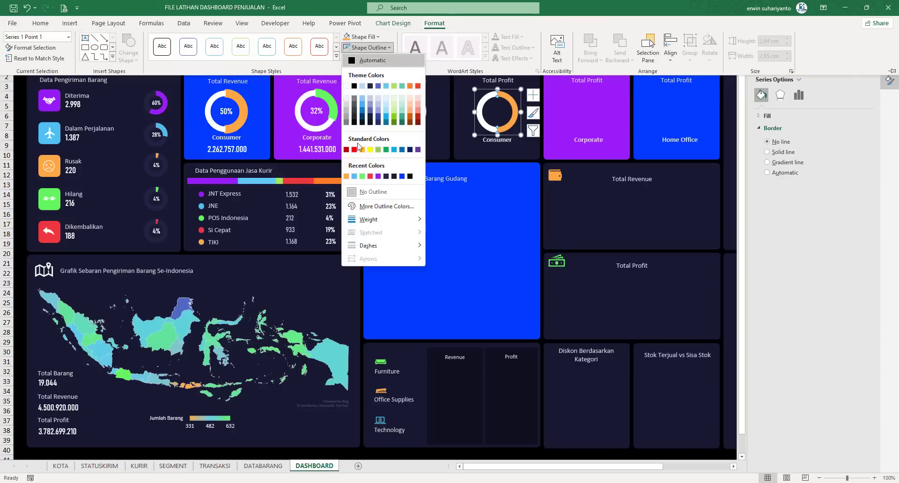
click(347, 176)
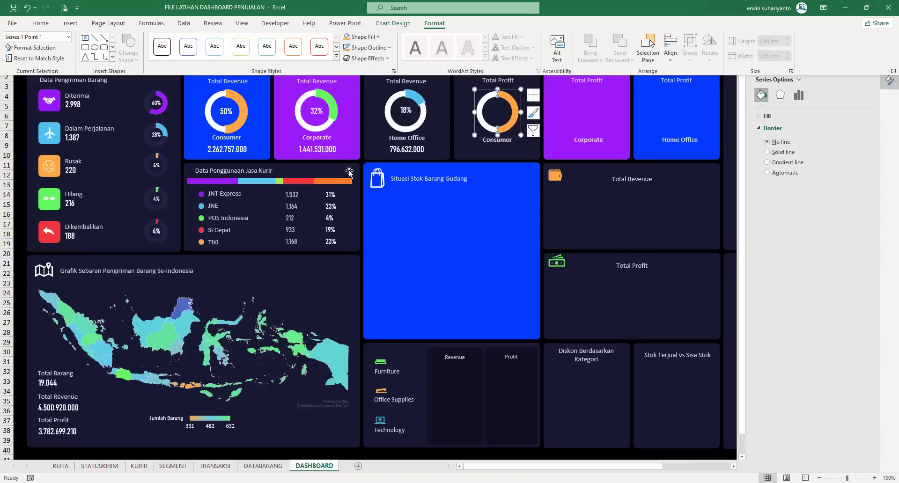
click(369, 47)
mouse_move(402, 220)
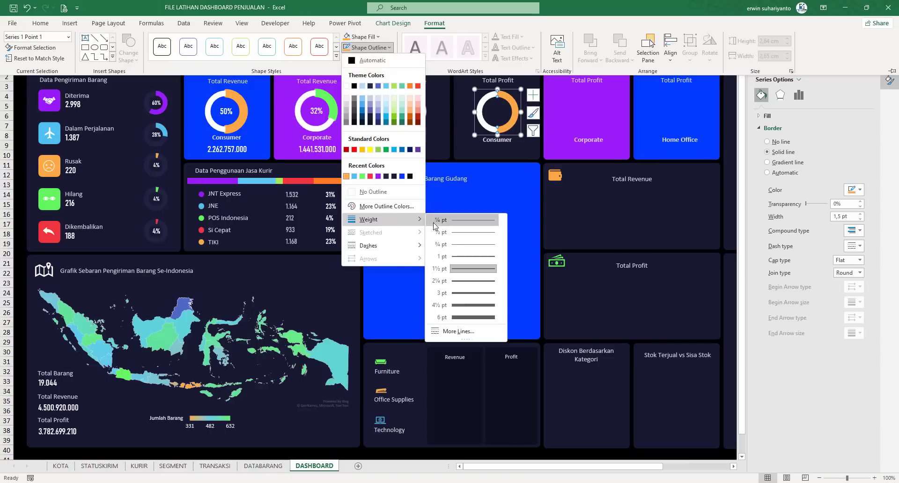
click(465, 309)
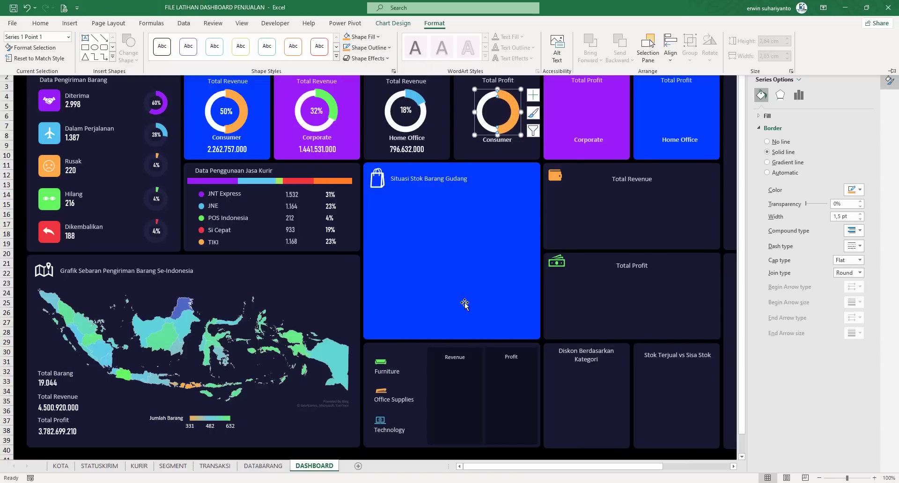
click(542, 88)
click(536, 66)
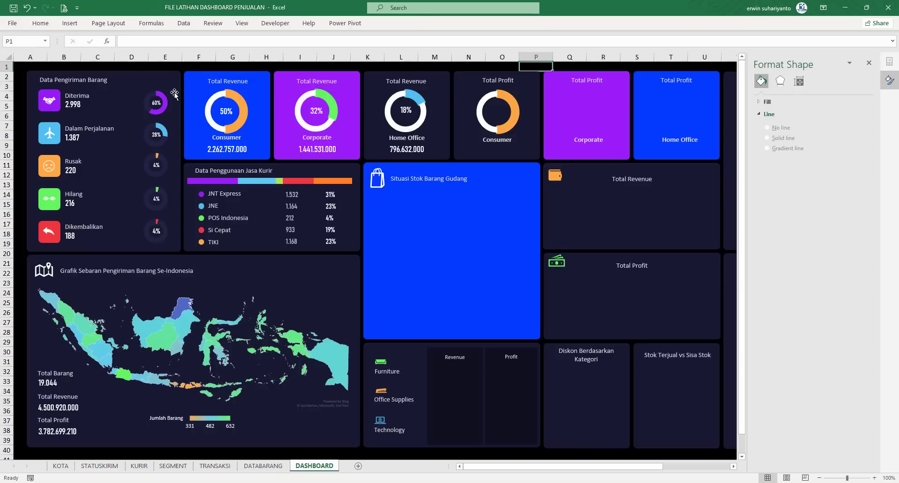
Duplicate the Total Barang value text box from the map card and place the copy inside the Consumer profit doughnut.
click(51, 382)
drag(55, 381, 498, 114)
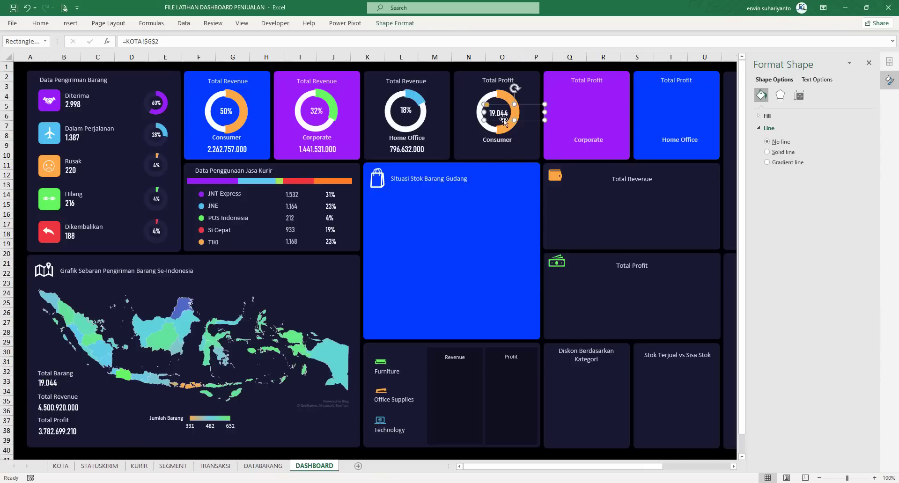
Centre the text horizontally in the duplicated value box inside the Consumer profit doughnut.
click(40, 23)
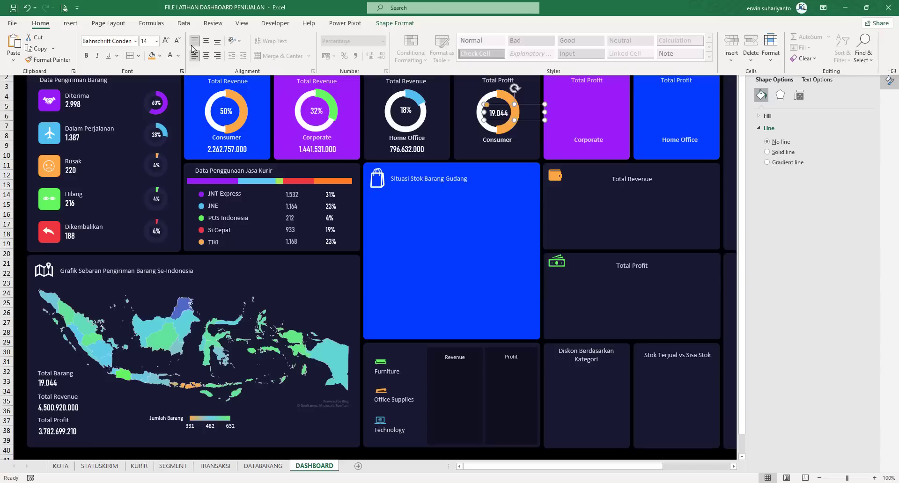
click(206, 56)
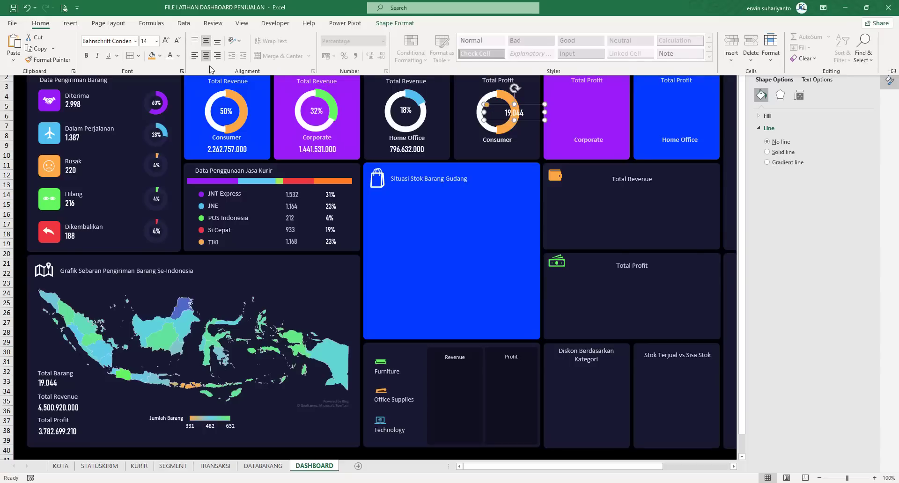
click(176, 111)
Link the text box inside the Consumer profit doughnut to the Consumer Persen Profit cell, SEGMENT!$J$4.
drag(181, 43, 100, 44)
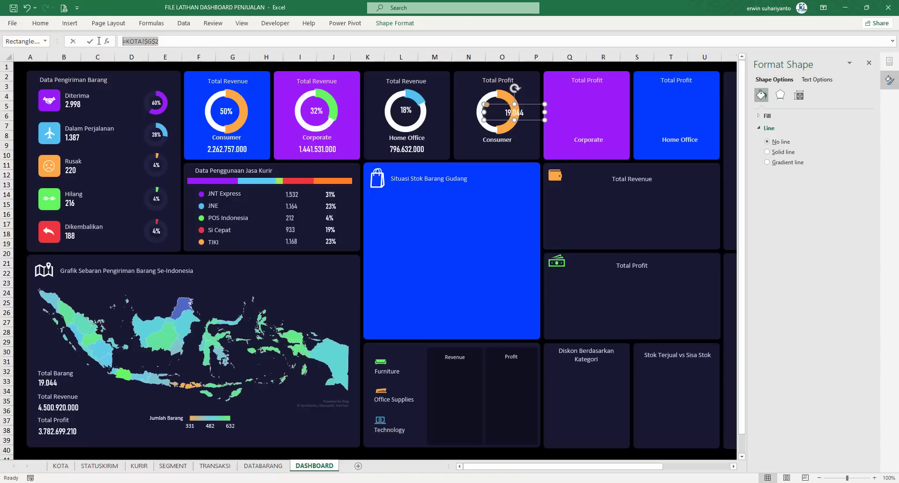
text(=)
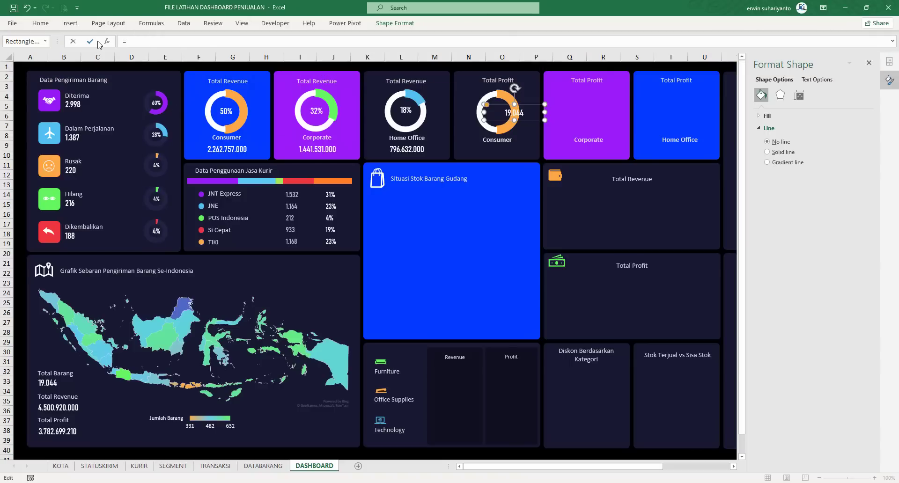
click(173, 466)
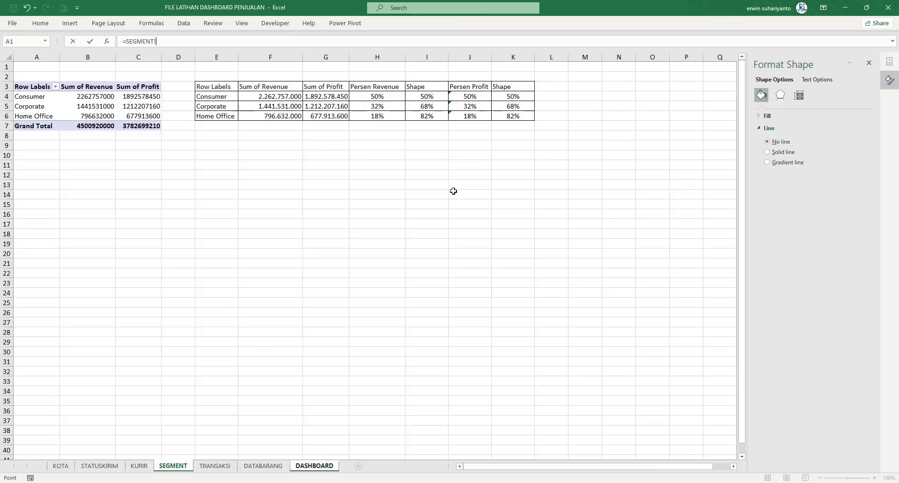
click(334, 96)
click(472, 97)
key(F4)
key(Return)
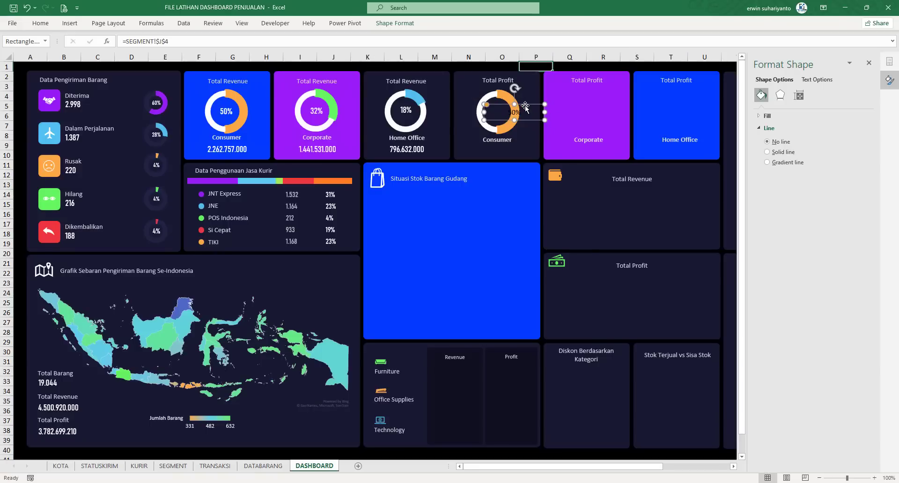
Format the Consumer profit percentage in white Bahnschrift Condensed at size 14.
click(40, 22)
click(159, 83)
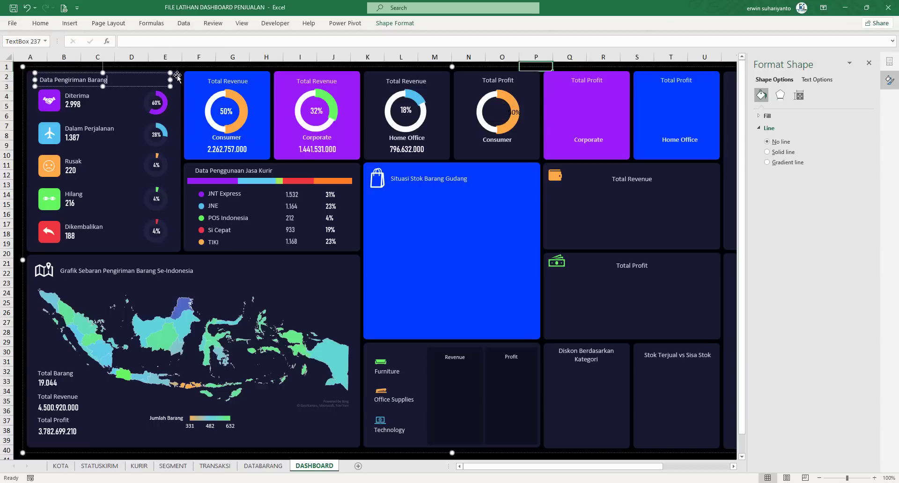
click(532, 112)
click(521, 113)
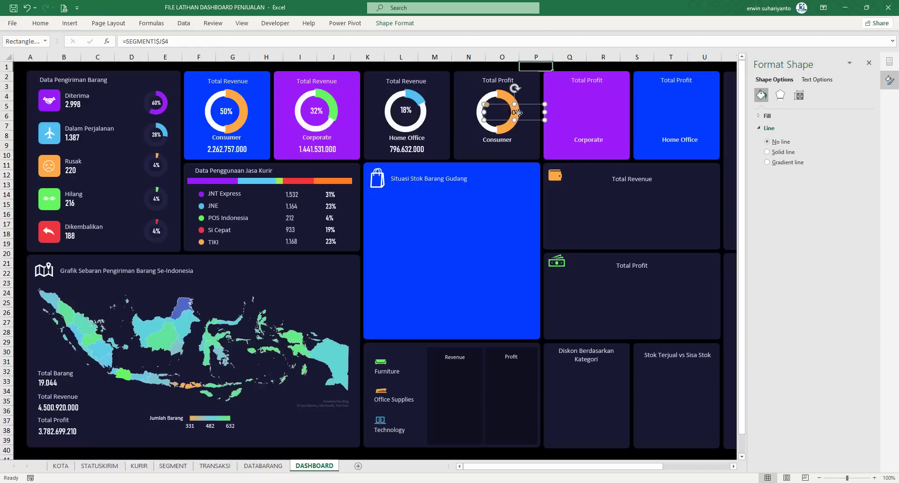
click(37, 24)
click(135, 41)
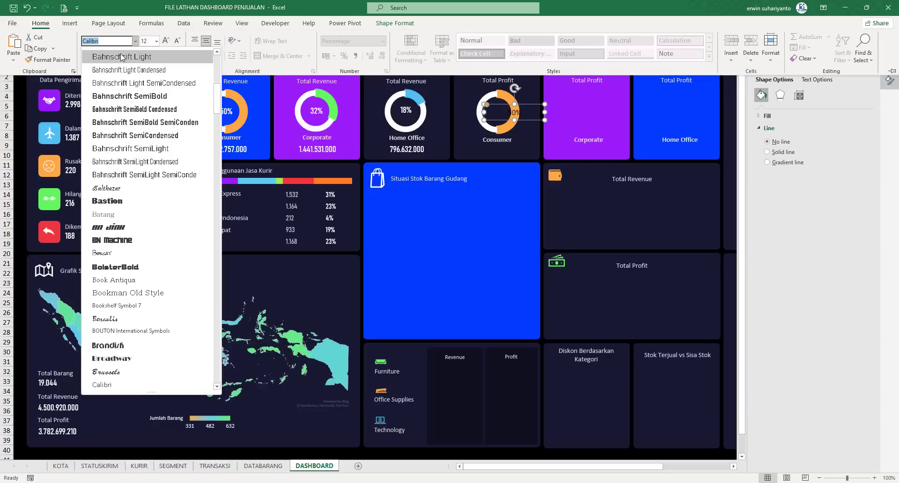
scroll(120, 57, up, 3)
click(124, 158)
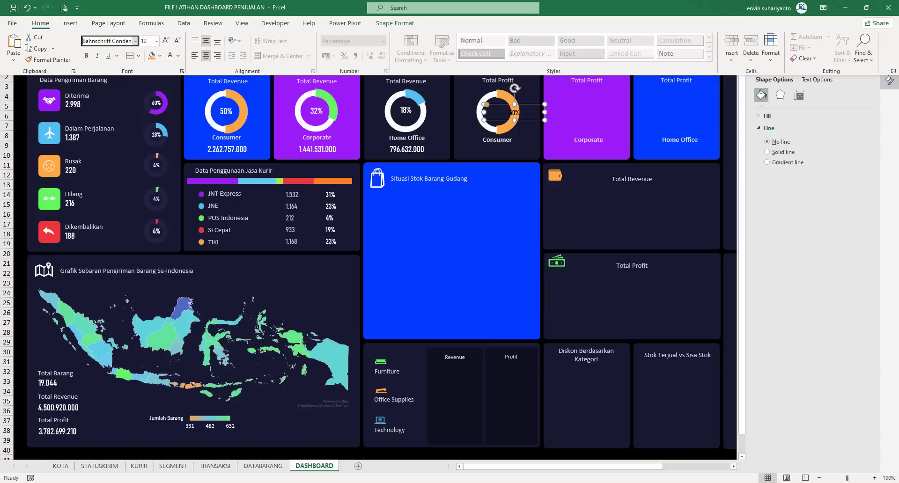
click(177, 41)
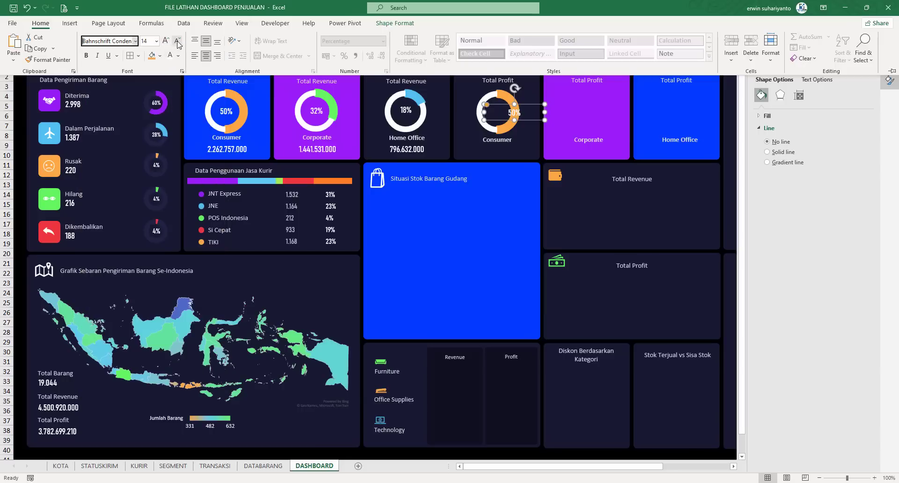
Narrow the percentage text box so that it fits inside the hole of the Consumer profit doughnut.
click(544, 112)
drag(544, 112, 510, 113)
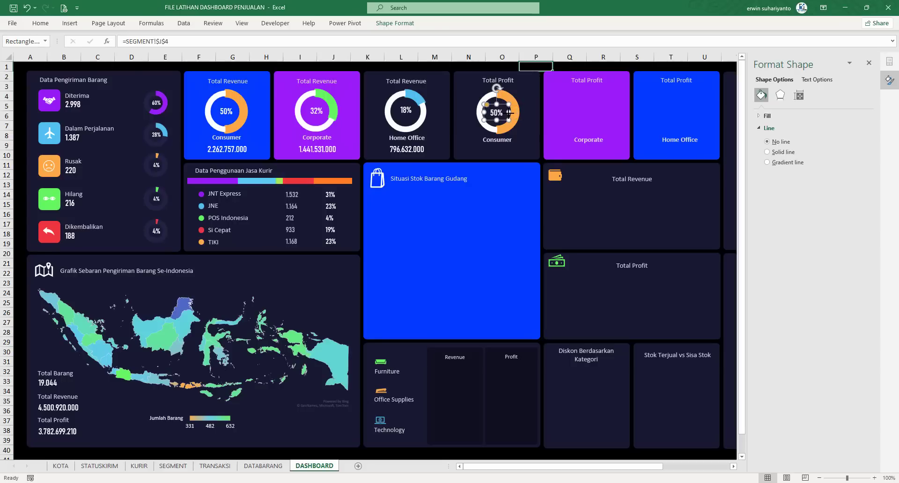
click(522, 66)
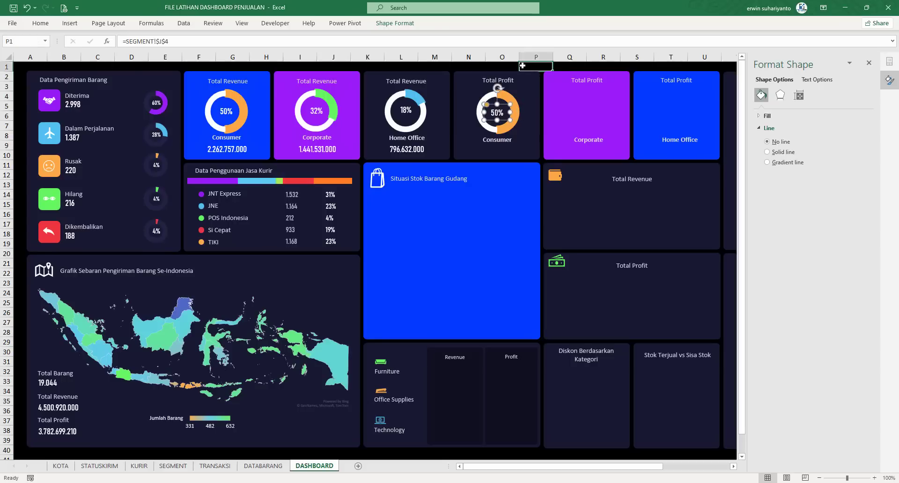
Duplicate the Home Office revenue value text box and place the copy beneath the Consumer label in the profit card.
click(420, 152)
click(404, 151)
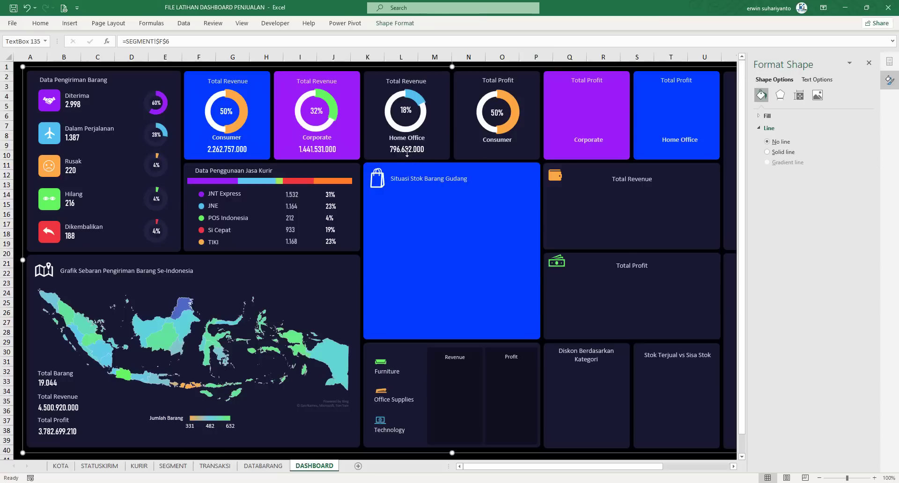
key(ctrl+d)
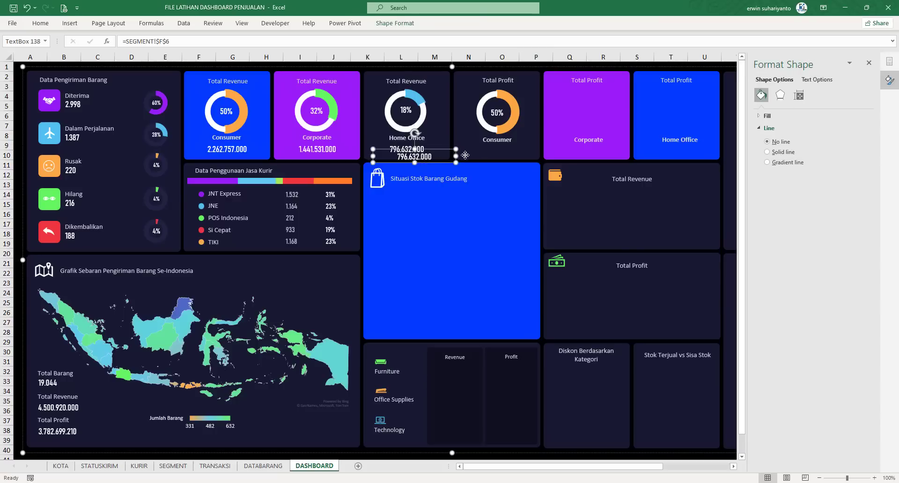
drag(465, 155, 508, 155)
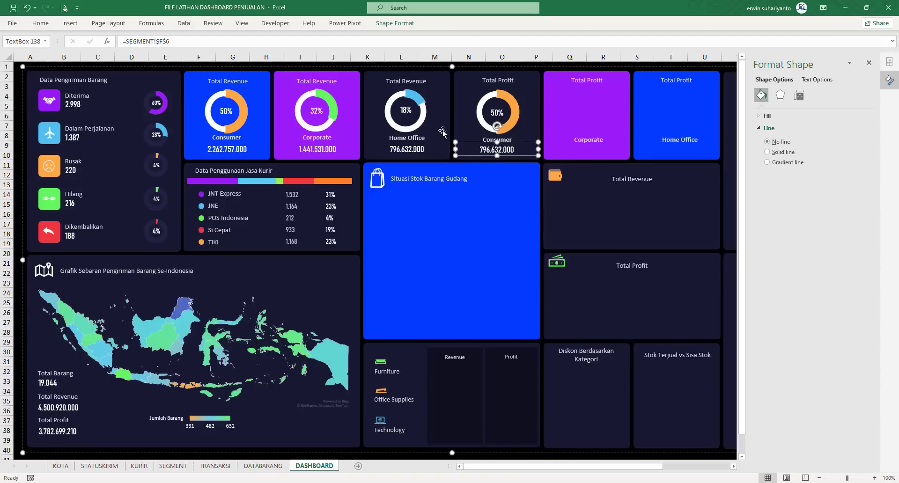
Link the value text box in the Consumer profit card to the Consumer Sum of Profit cell, SEGMENT!$G$4.
triple_click(158, 41)
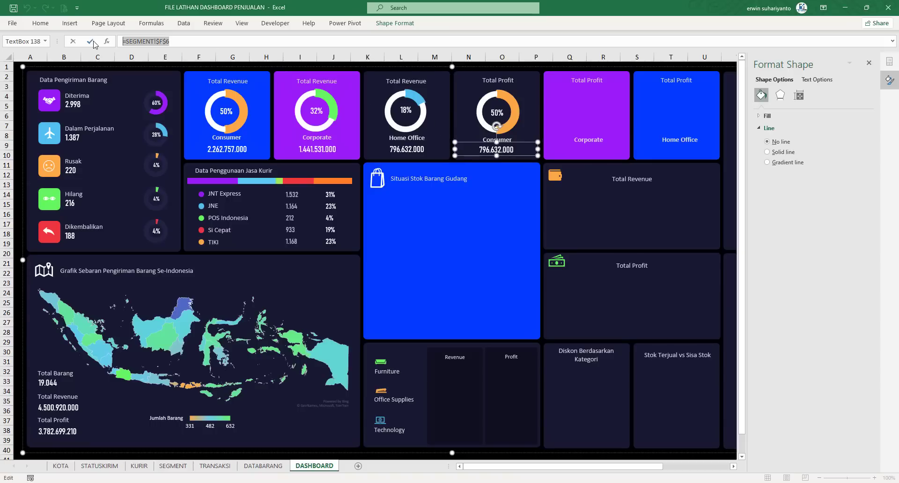
text(=)
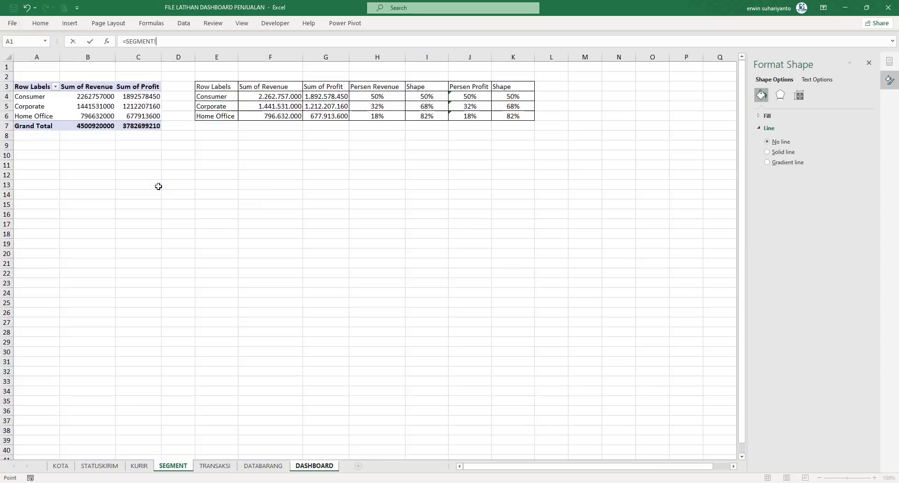
click(173, 466)
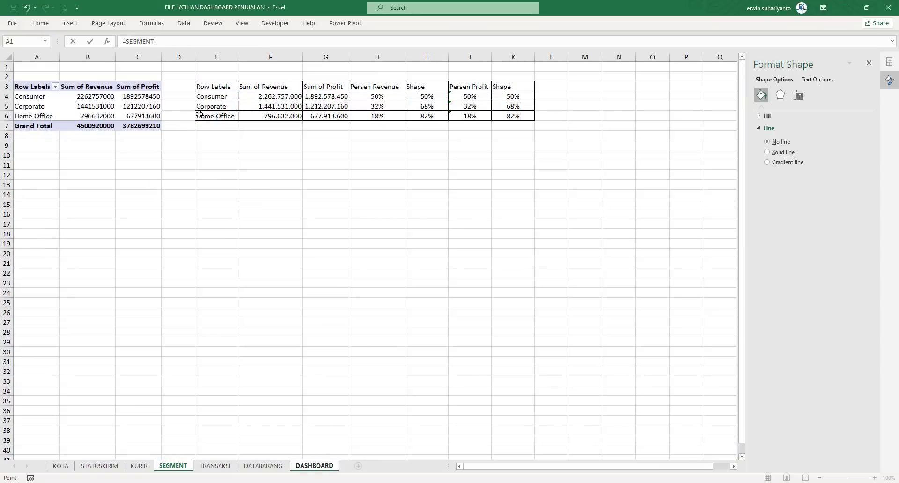
click(324, 97)
key(Return)
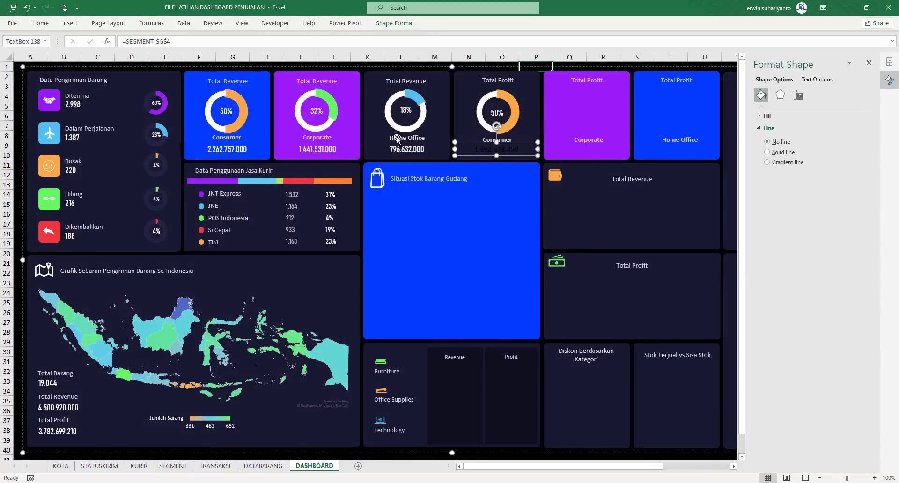
Copy the formatting of the Consumer revenue value onto the Consumer profit value with Format Painter.
click(259, 155)
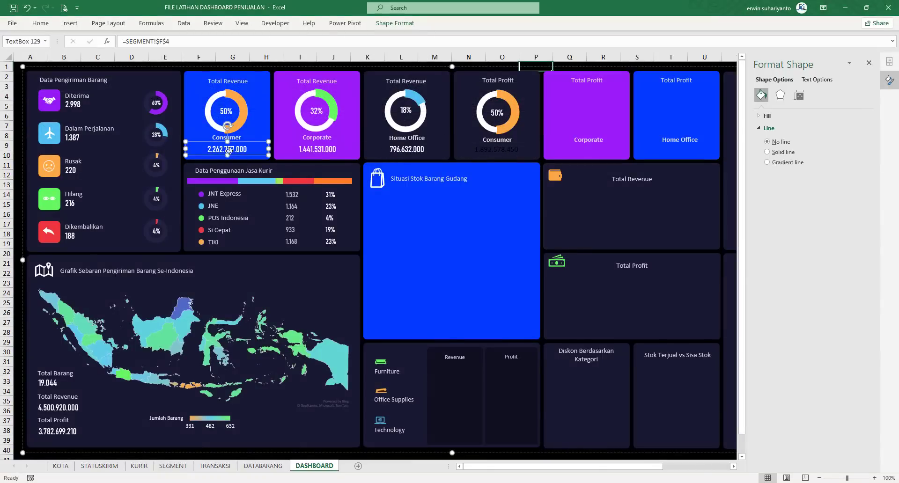
click(40, 23)
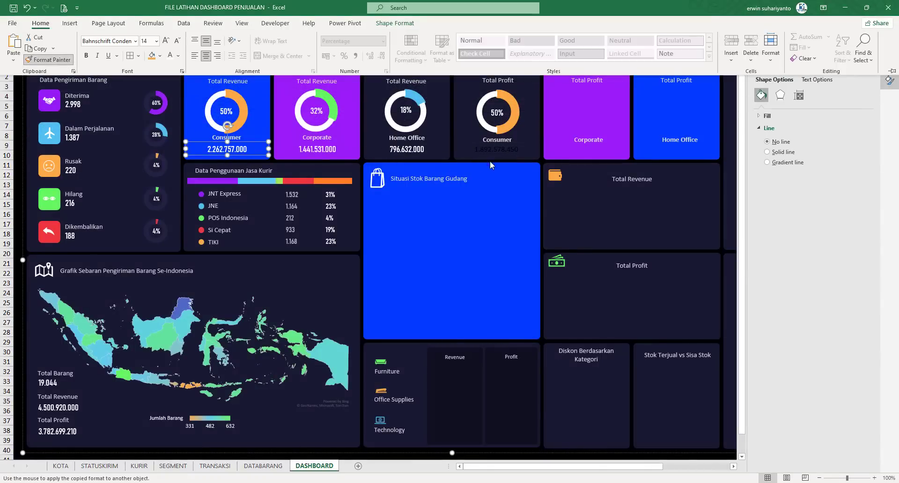
click(502, 150)
click(502, 150)
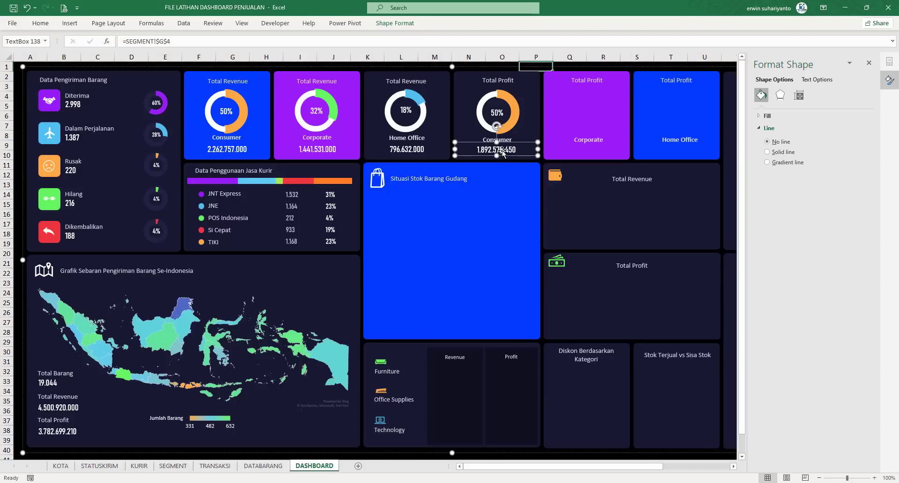
click(561, 67)
scroll(472, 374, down, 2)
click(462, 418)
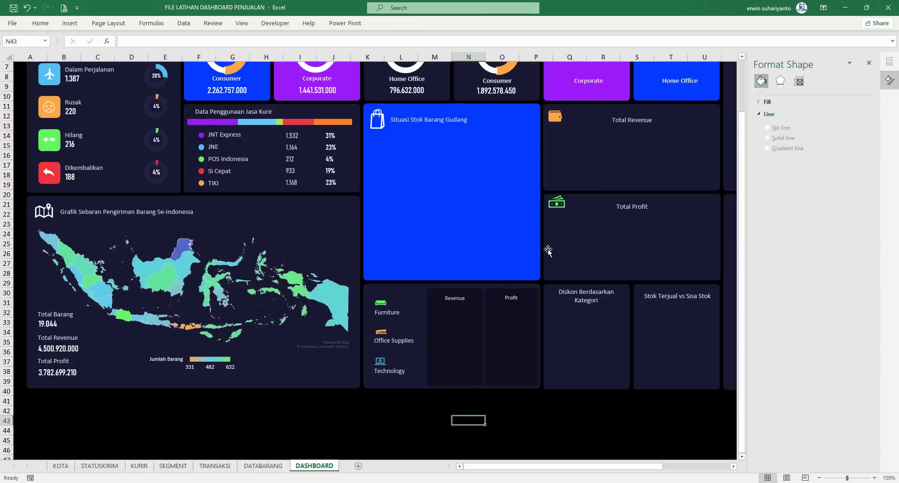
scroll(548, 251, up, 2)
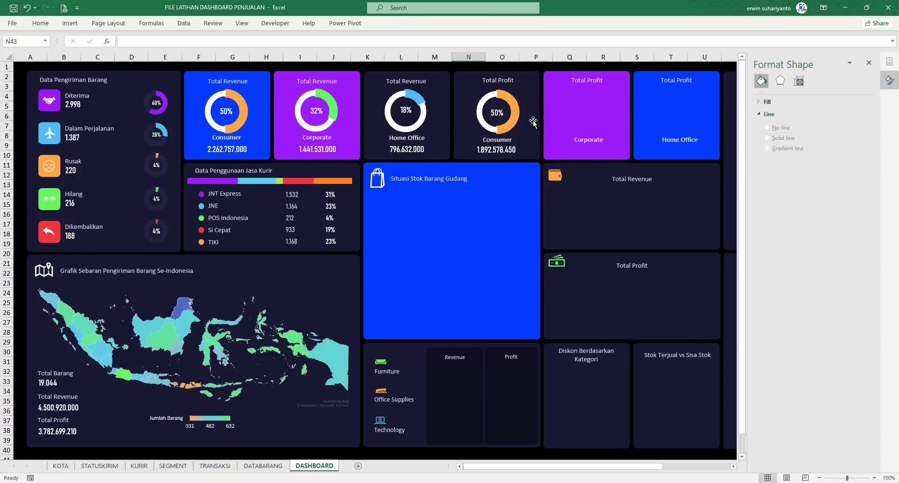
click(508, 103)
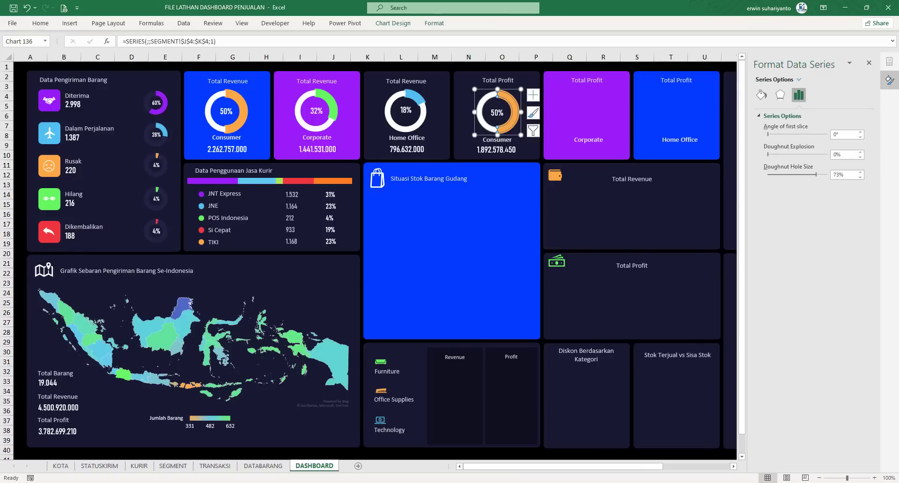
ctrl+click(518, 152)
ctrl+click(517, 152)
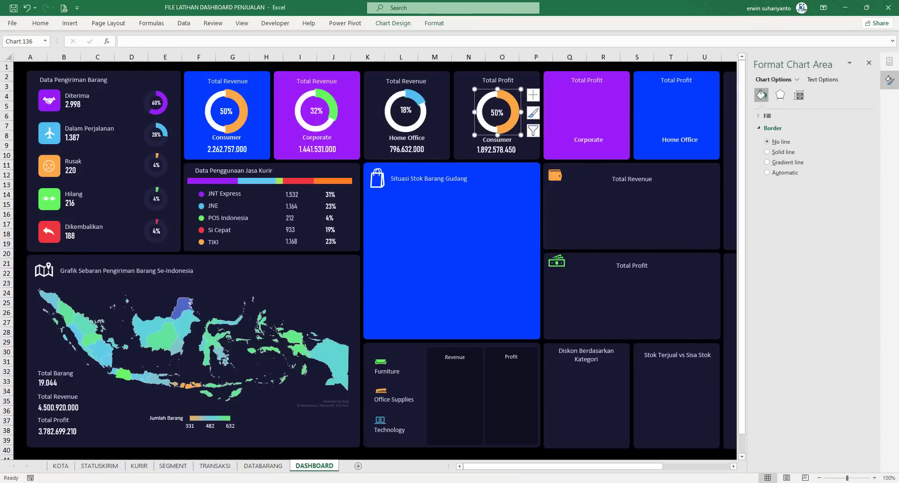
ctrl+click(507, 153)
ctrl+click(495, 156)
click(471, 154)
ctrl+click(496, 154)
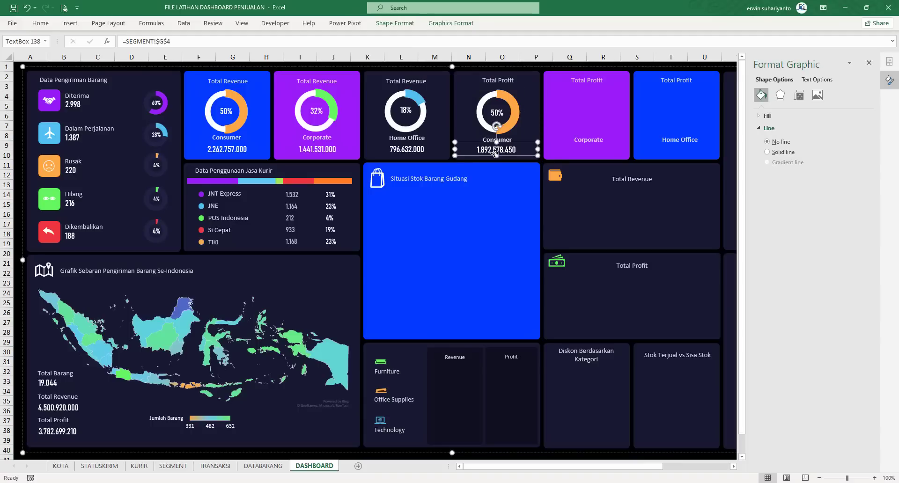
ctrl+click(495, 152)
ctrl+click(480, 111)
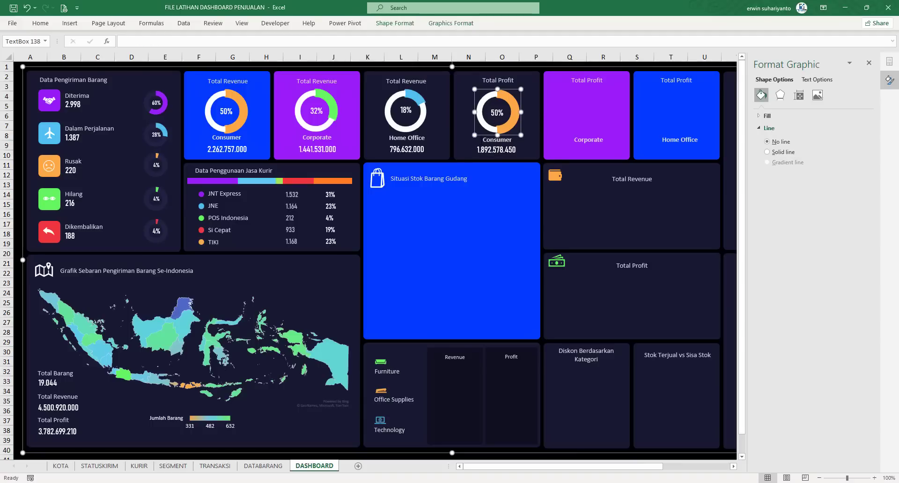
click(492, 178)
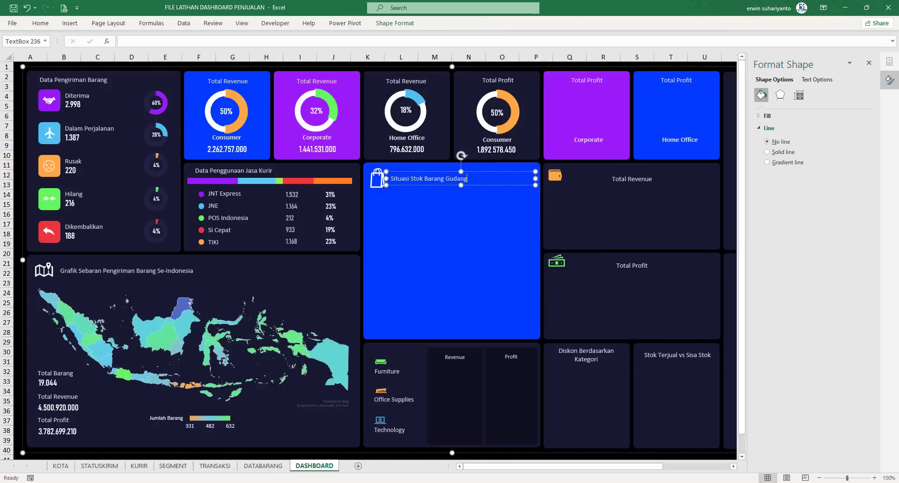
Duplicate the Consumer profit doughnut chart and place the copy above the Corporate label in the purple Total Profit card.
click(487, 102)
key(ctrl+d)
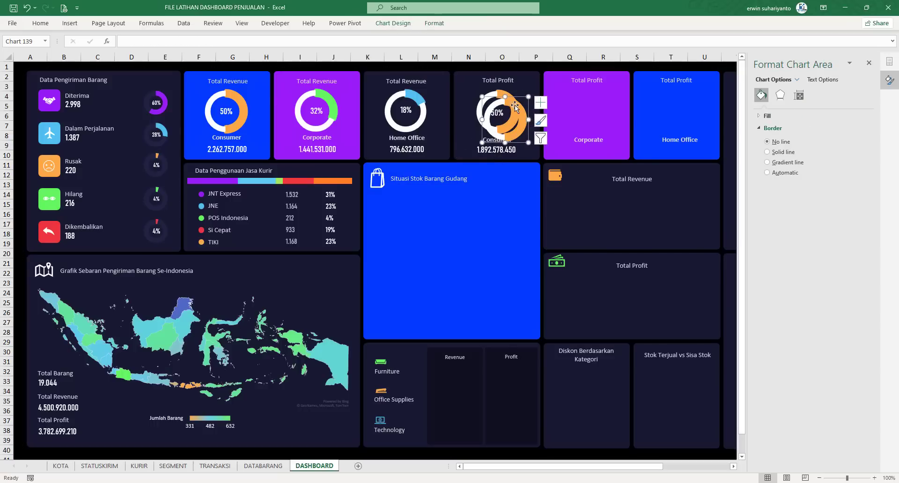
drag(529, 110, 609, 101)
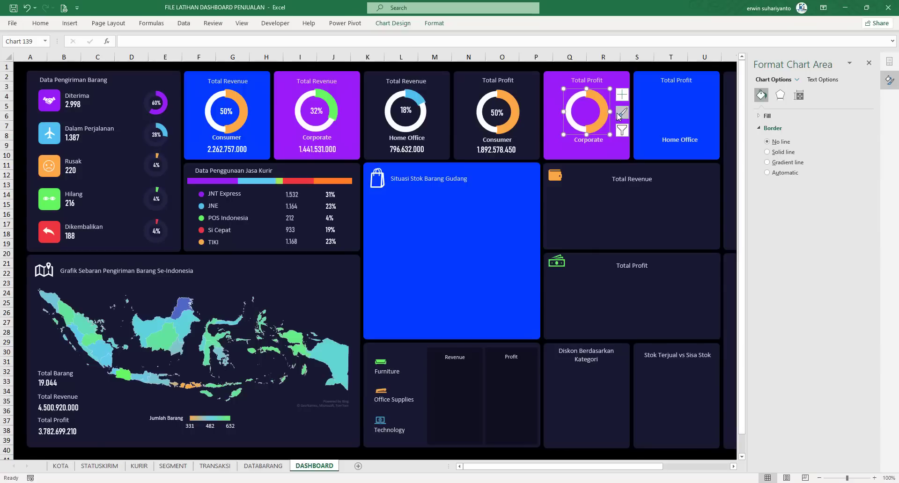
Change the Corporate profit doughnut's data range to the Corporate Persen Profit and Shape cells, J5:K5 on the SEGMENT sheet.
right_click(593, 96)
click(626, 141)
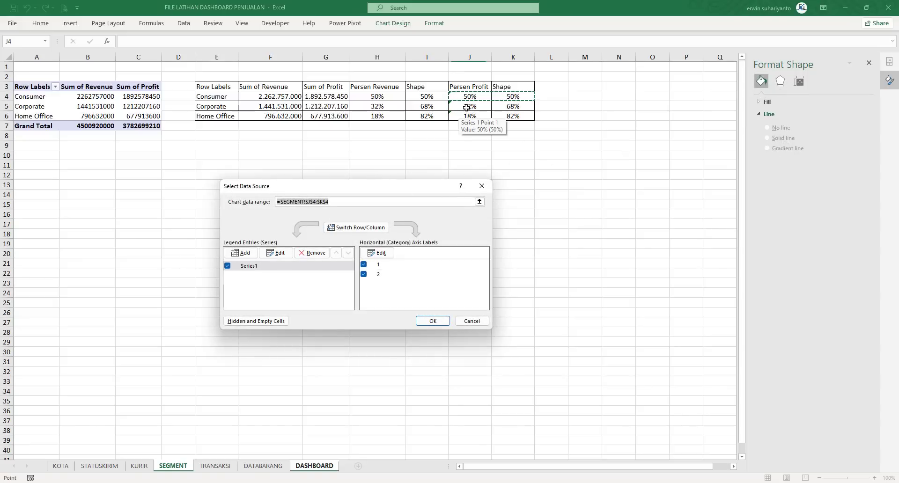
drag(468, 106, 513, 107)
click(432, 321)
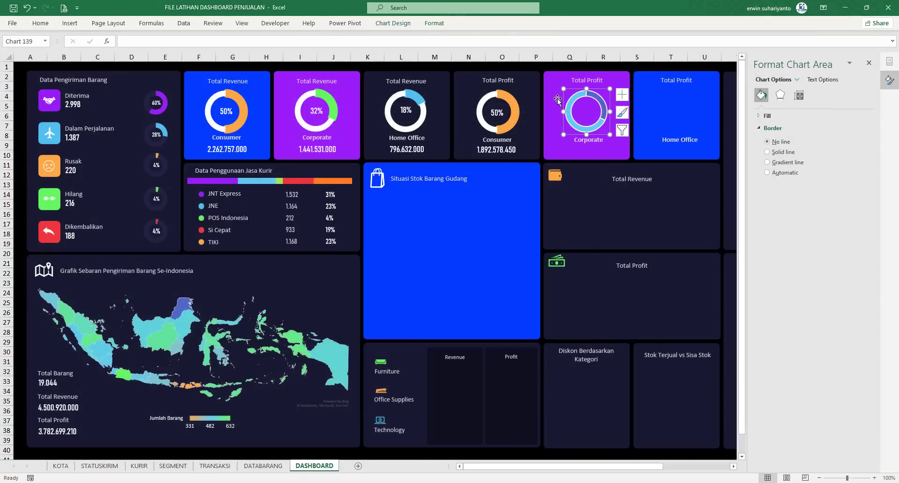
Remove the outline from the Corporate profit doughnut's series and fill its larger slice white.
click(604, 111)
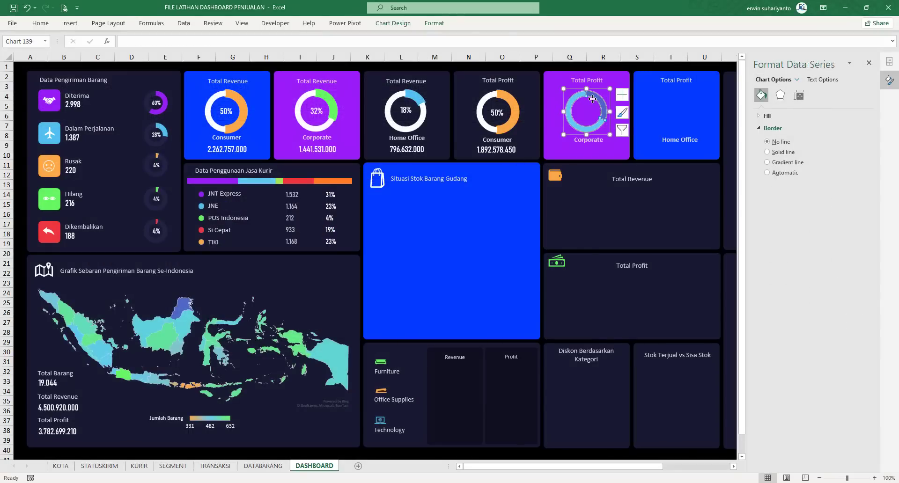
click(433, 23)
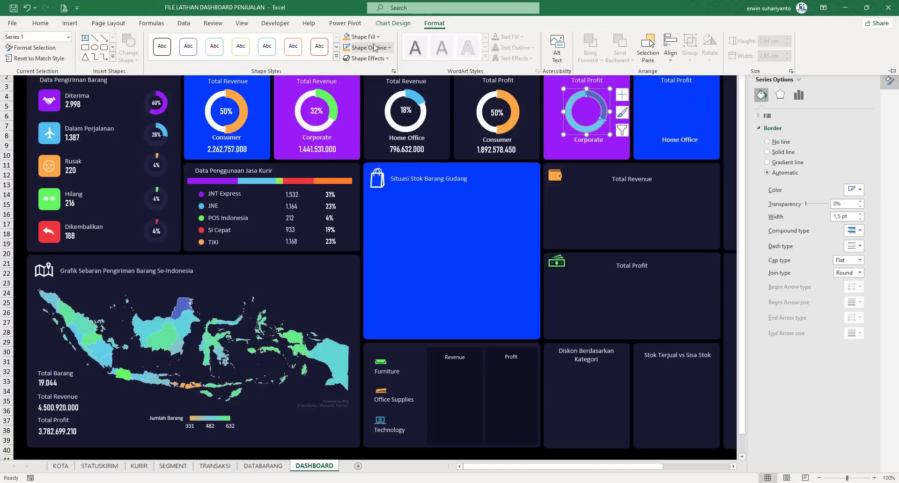
click(374, 48)
click(382, 193)
click(579, 98)
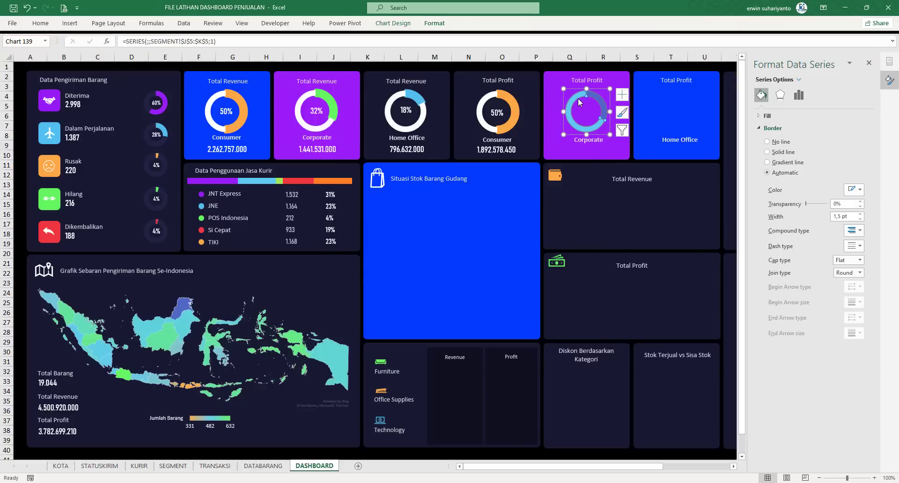
click(372, 36)
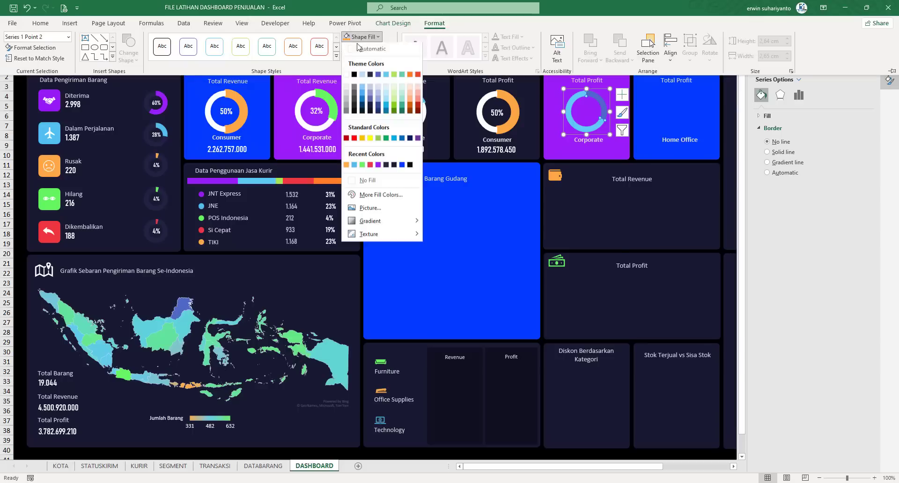
click(349, 76)
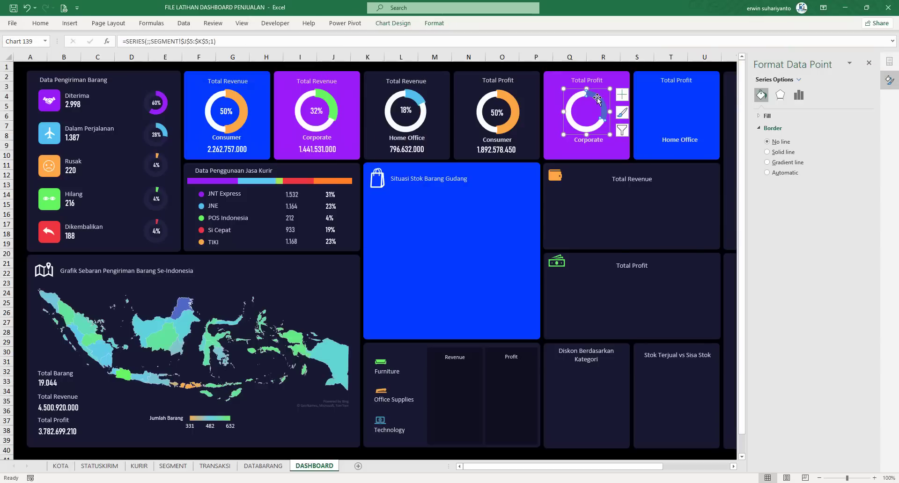
Fill the smaller slice of the Corporate profit doughnut light green and give it a thicker outline in the same green.
click(433, 22)
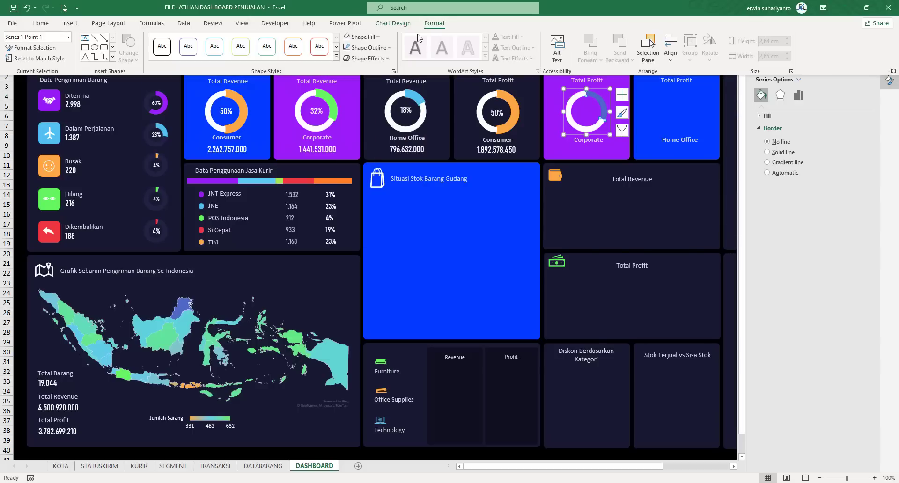
click(370, 36)
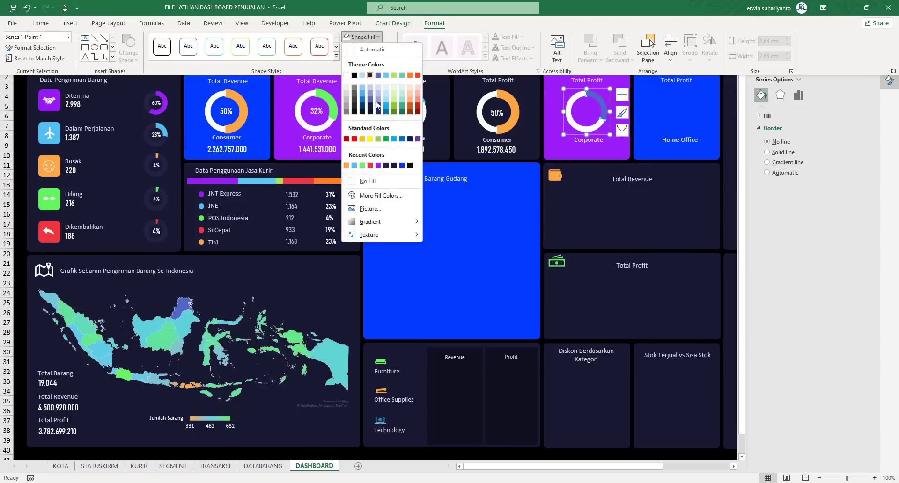
click(363, 165)
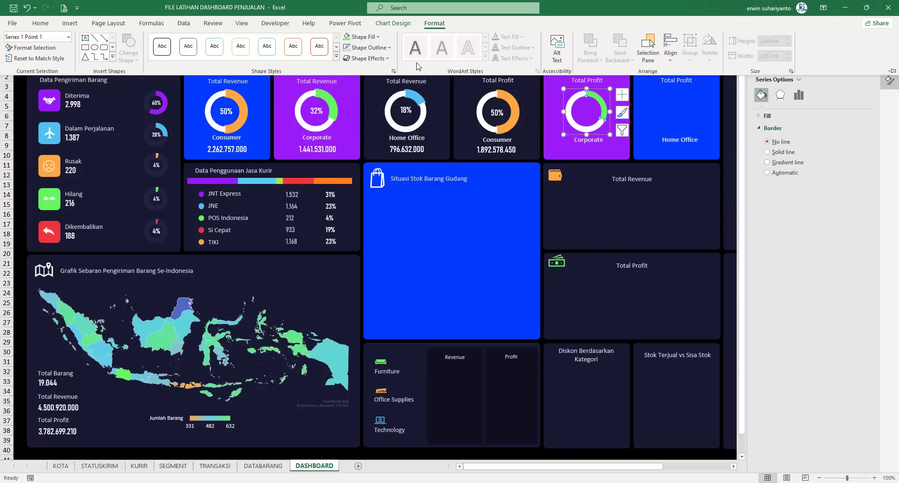
click(368, 48)
click(348, 177)
click(377, 40)
click(377, 41)
click(378, 47)
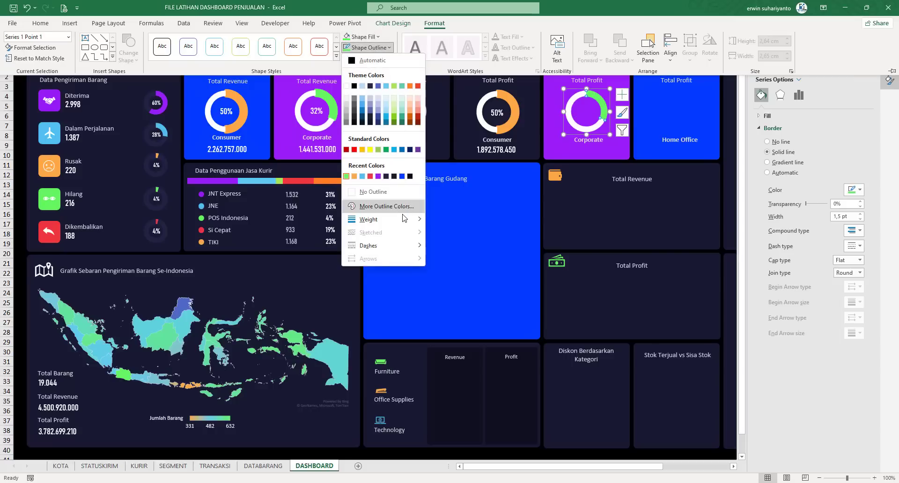
mouse_move(405, 219)
click(459, 305)
click(610, 88)
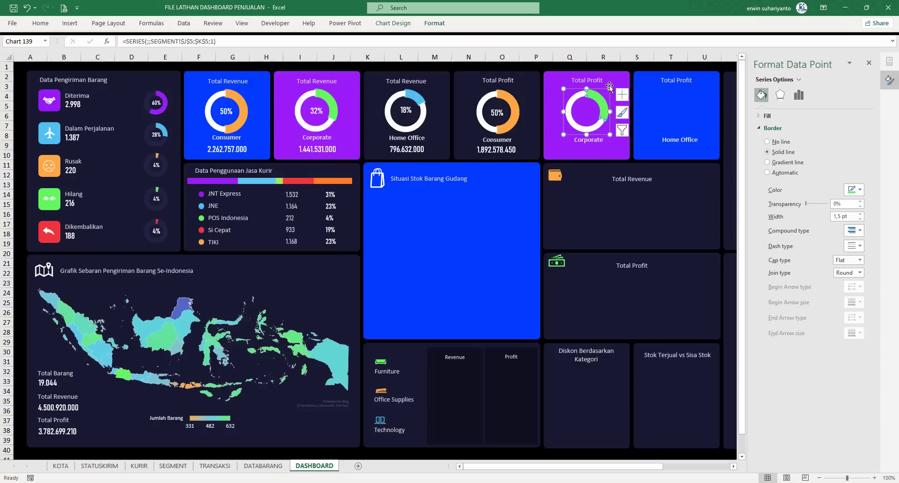
click(611, 66)
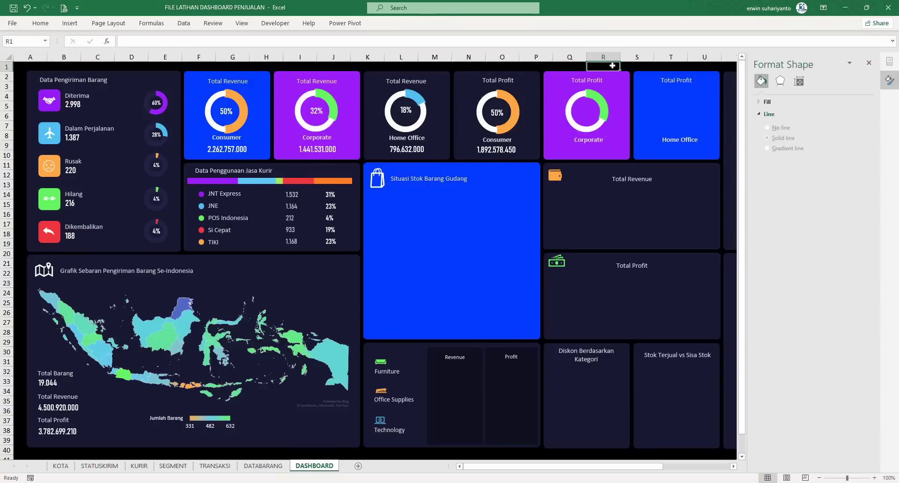
Duplicate the Consumer profit value text box and place the copy centred beneath the Corporate label in the purple Total Profit card.
click(494, 150)
click(494, 149)
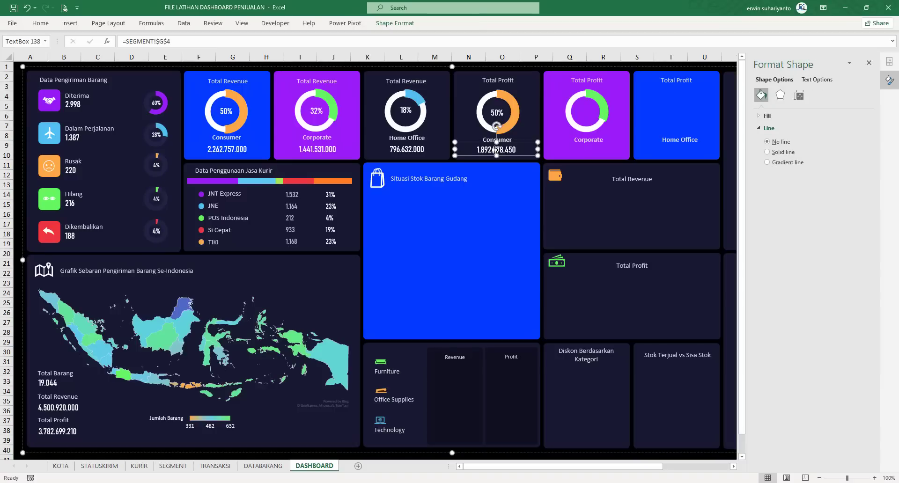
drag(494, 150, 589, 149)
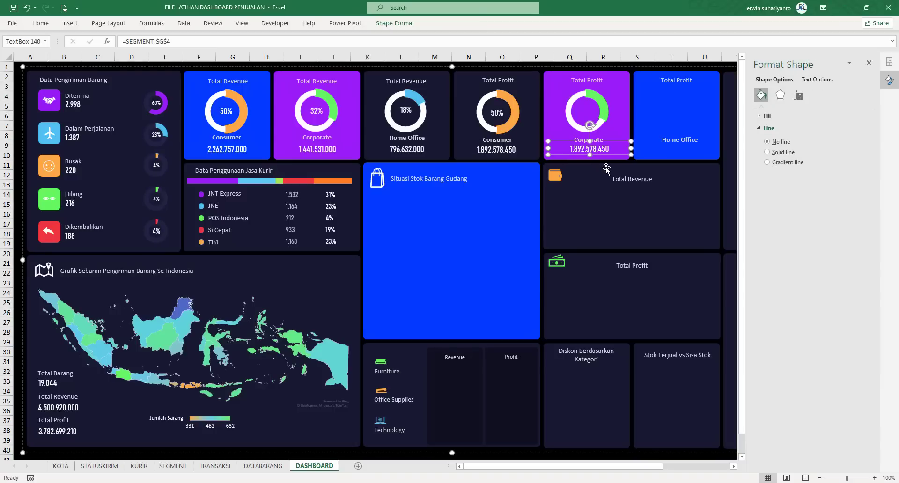
key(Left)
key(Left)
key(Left)
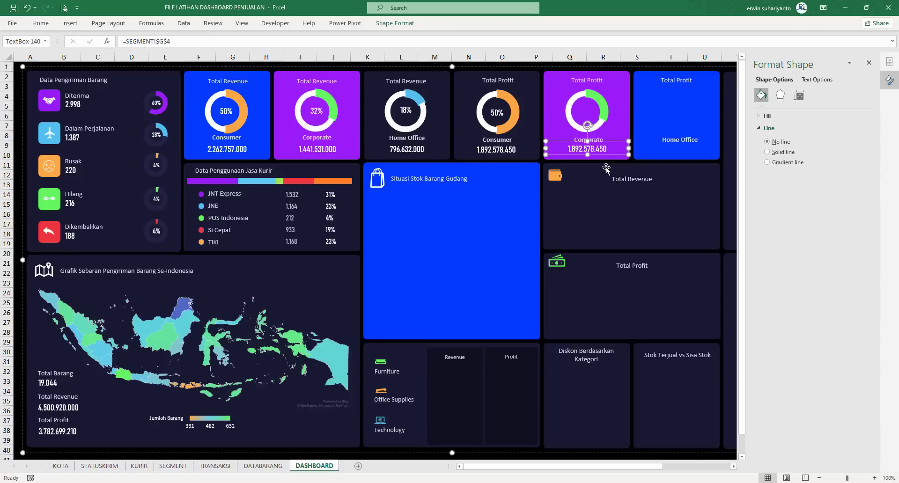
key(Down)
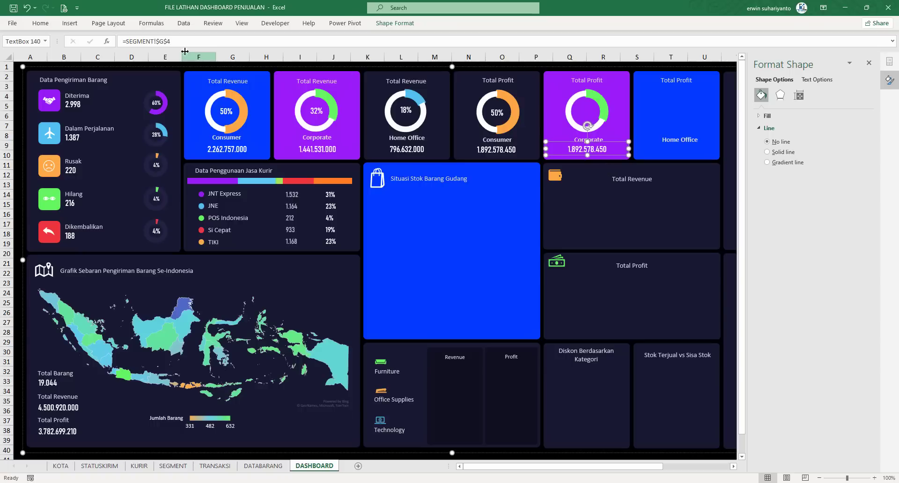
Link the value text box in the Corporate profit card to the Corporate Sum of Profit cell, SEGMENT!$G$5.
drag(173, 41, 109, 43)
text(=)
key(ctrl+Page_Up)
key(ctrl+Page_Up)
key(ctrl+Page_Up)
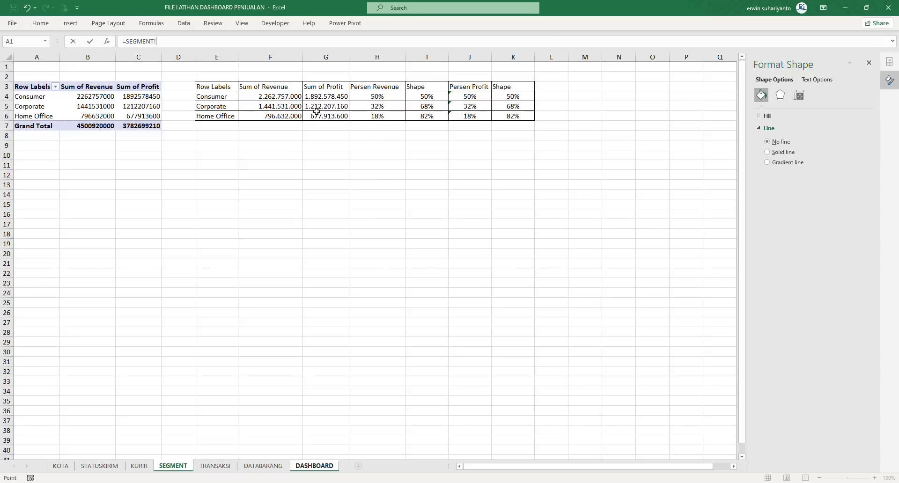
click(330, 106)
key(F4)
key(Return)
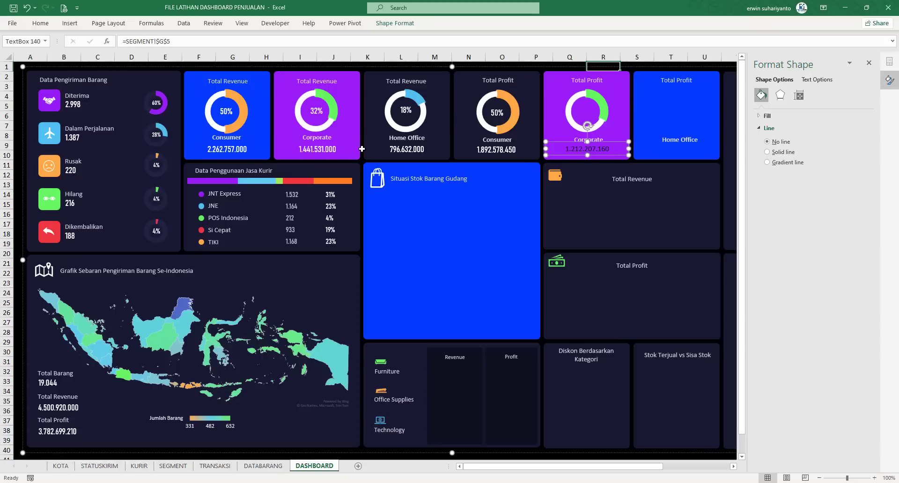
Copy the formatting of the Corporate revenue value onto the Corporate profit value with Format Painter.
click(568, 68)
click(406, 147)
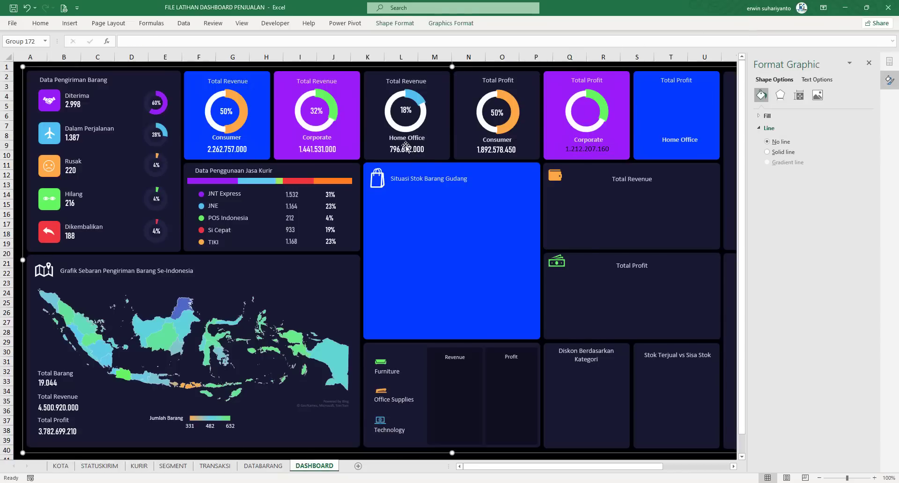
click(312, 150)
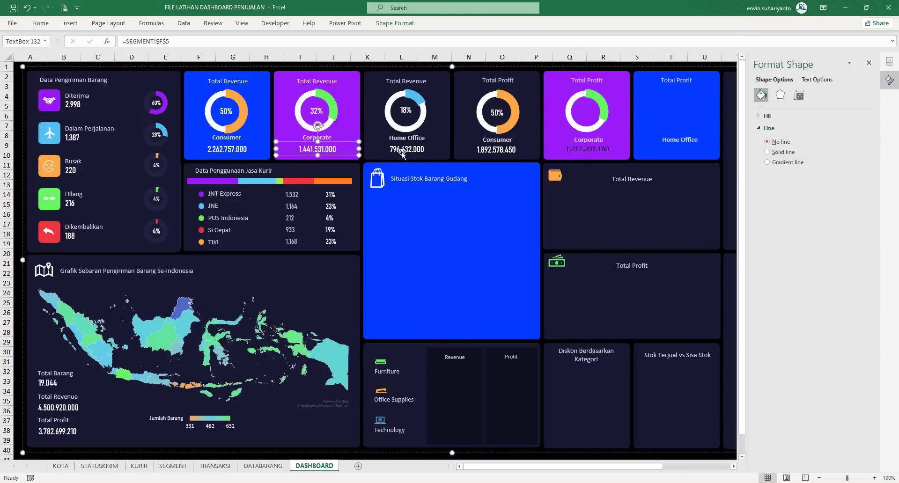
click(42, 24)
click(39, 59)
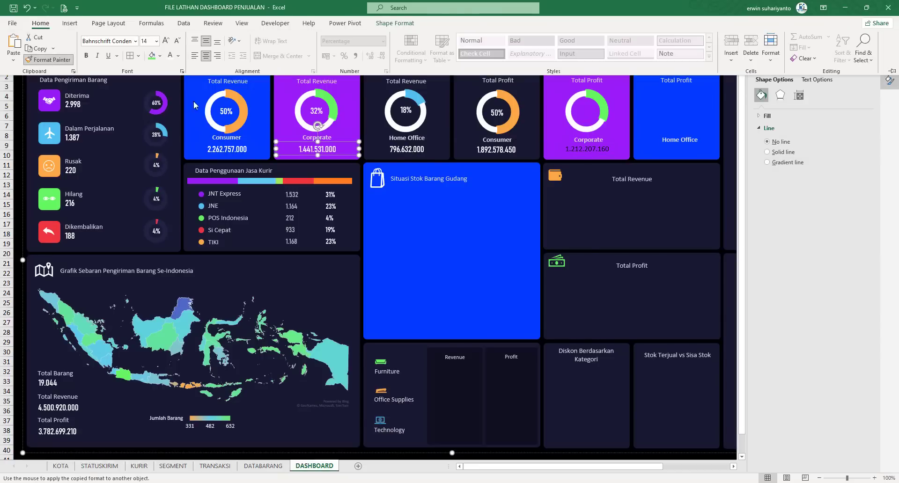
click(582, 149)
click(619, 66)
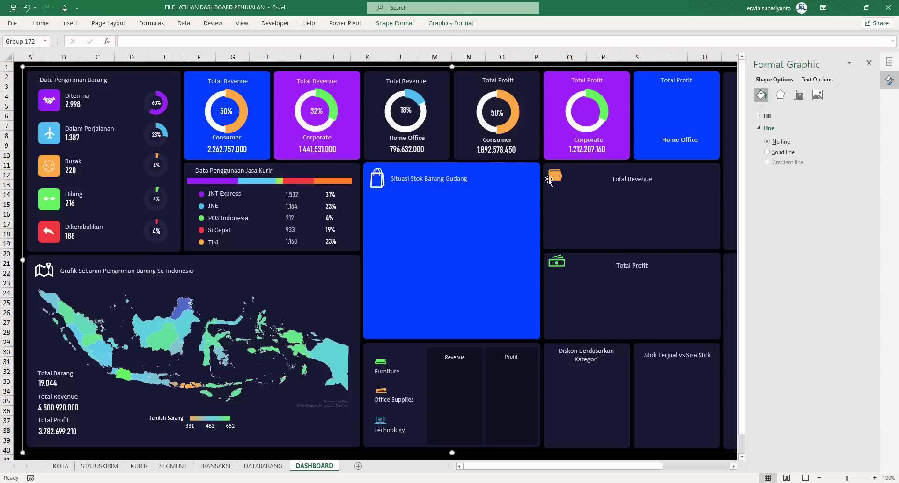
Duplicate the Consumer profit percentage label and centre the copy inside the Corporate profit doughnut.
click(497, 113)
key(ctrl+d)
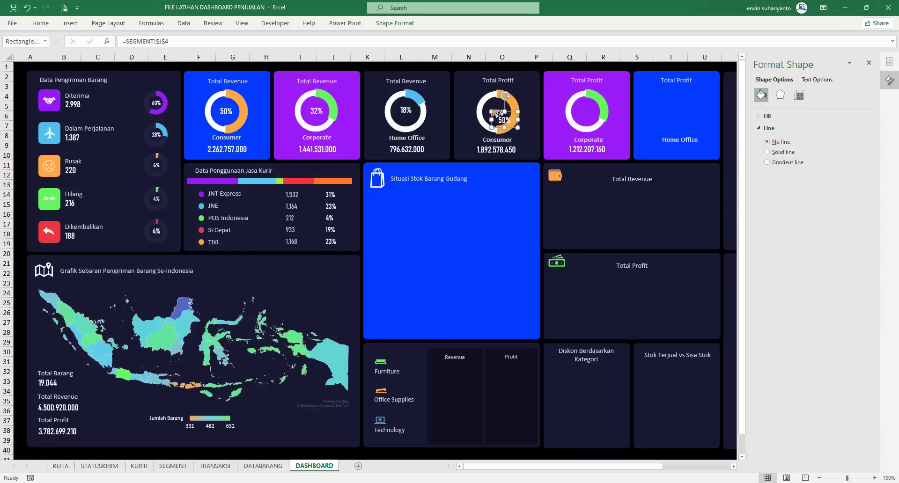
drag(505, 122, 587, 112)
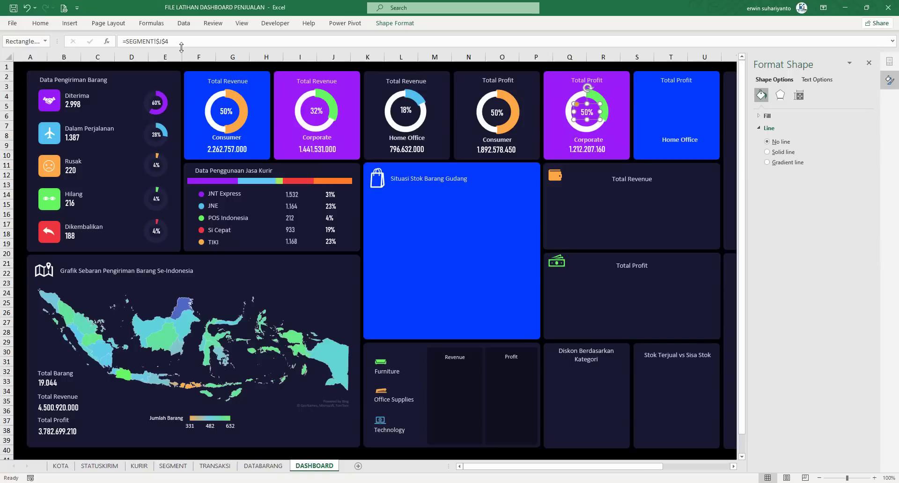
Link the percentage label in the Corporate profit doughnut to the Corporate Persen Profit cell, SEGMENT!$J$5.
drag(181, 46, 93, 45)
text(=)
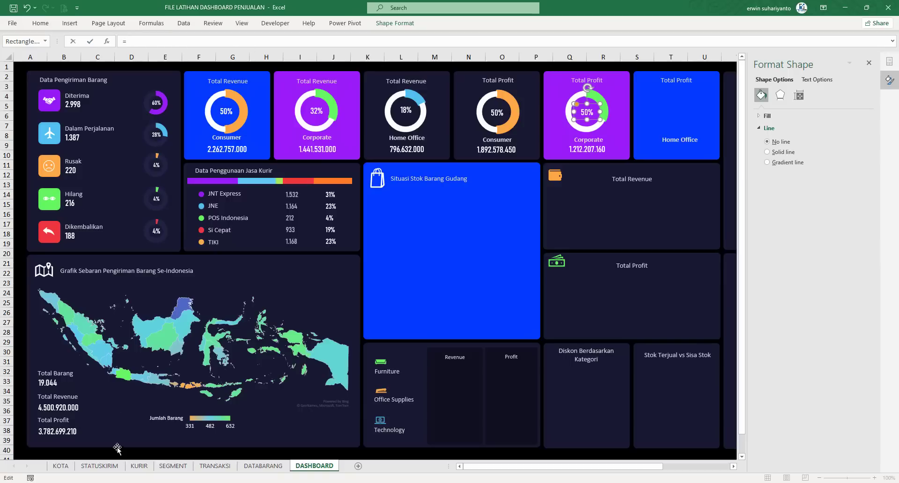
click(169, 466)
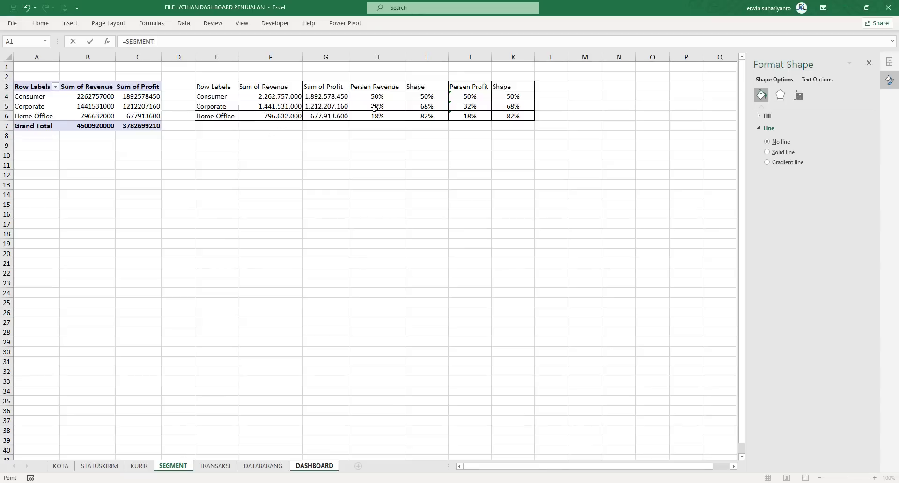
click(470, 108)
key(F4)
key(Return)
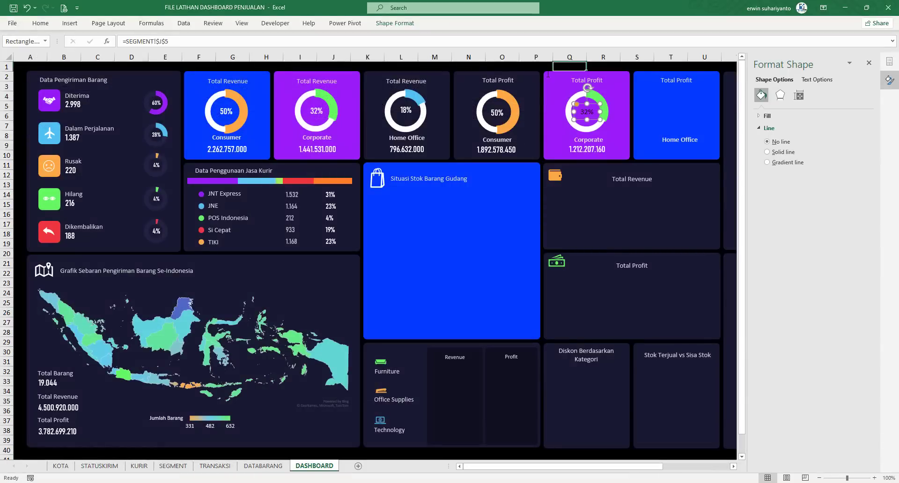
Copy the formatting of the Consumer profit percentage onto the Corporate profit percentage with Format Painter.
click(540, 66)
click(587, 113)
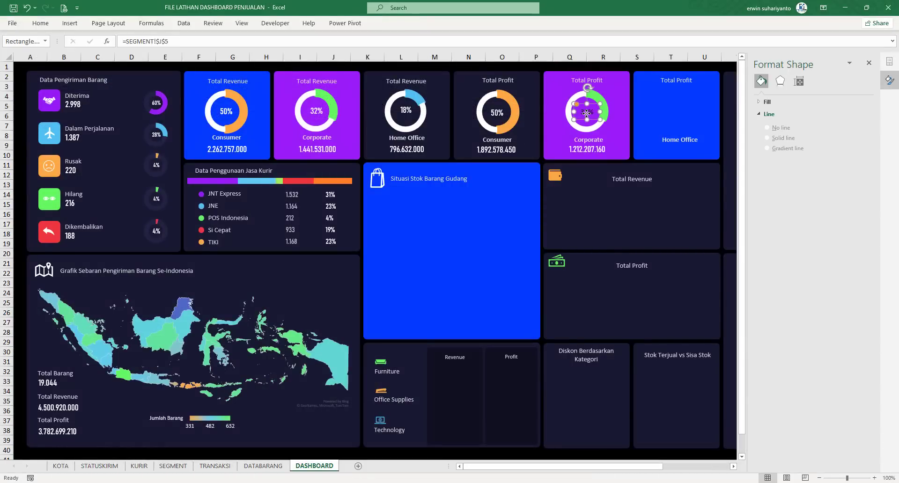
click(495, 113)
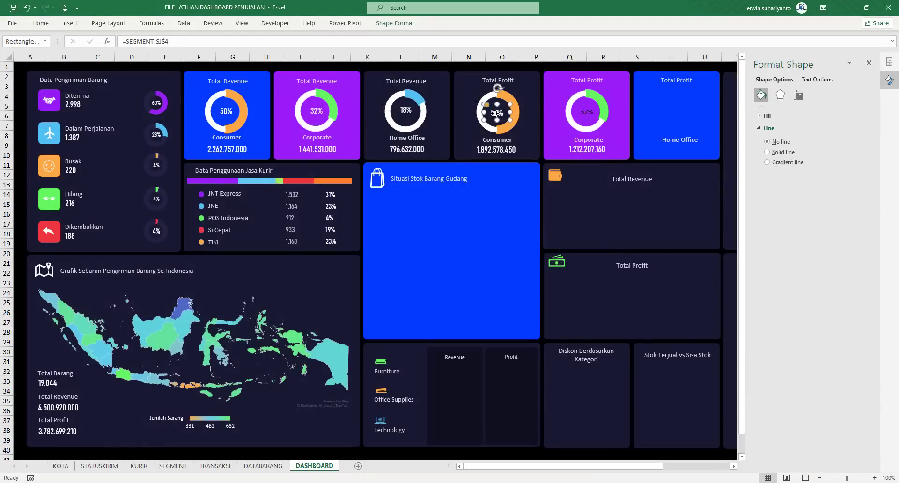
click(40, 23)
click(48, 59)
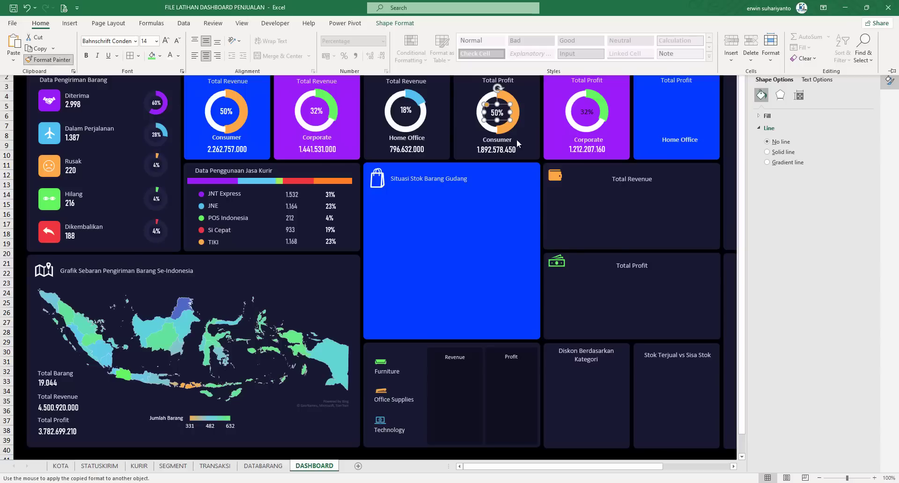
click(586, 112)
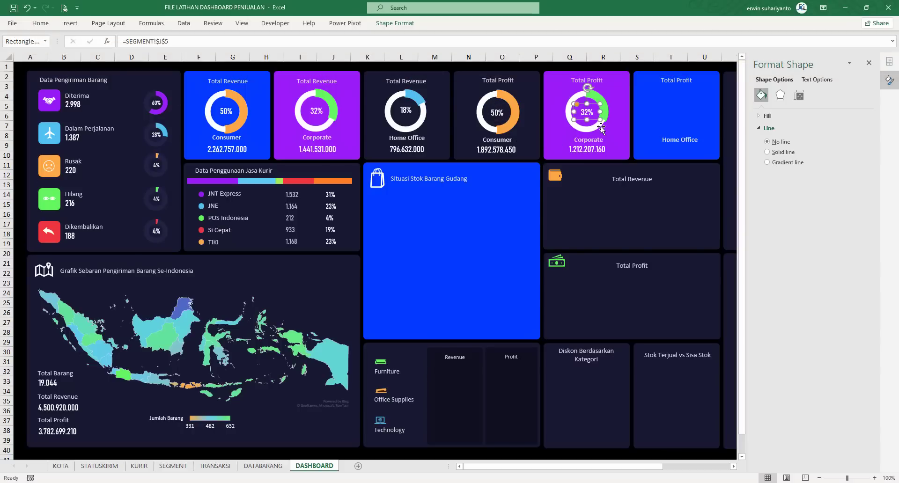
click(606, 64)
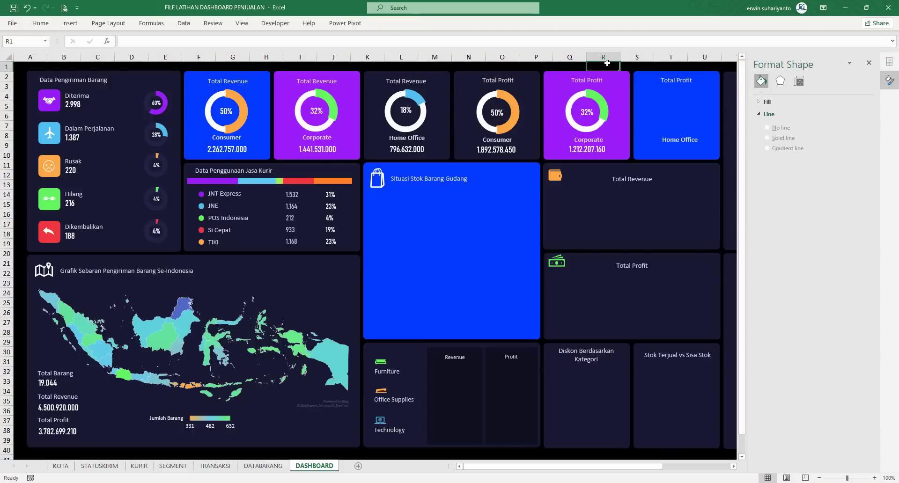
Duplicate the Corporate profit doughnut chart and place the copy above the Home Office label in the blue Total Profit card.
click(604, 109)
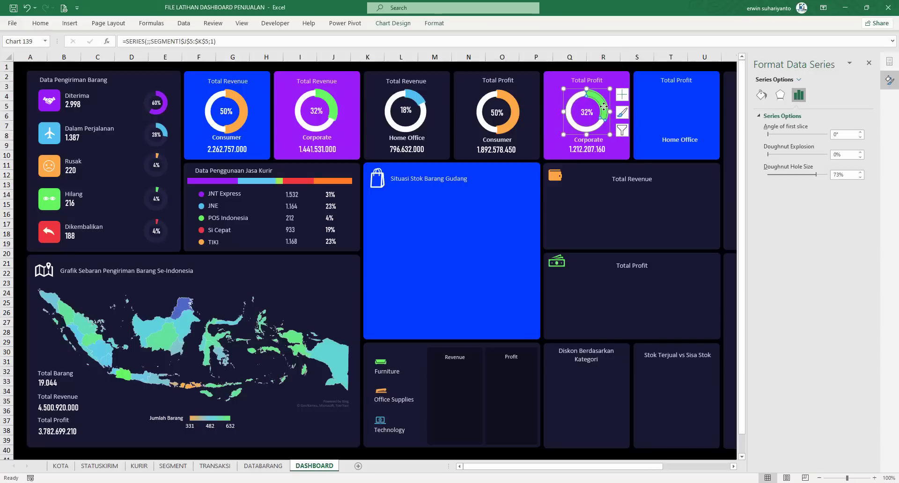
key(ctrl+d)
drag(618, 110, 702, 101)
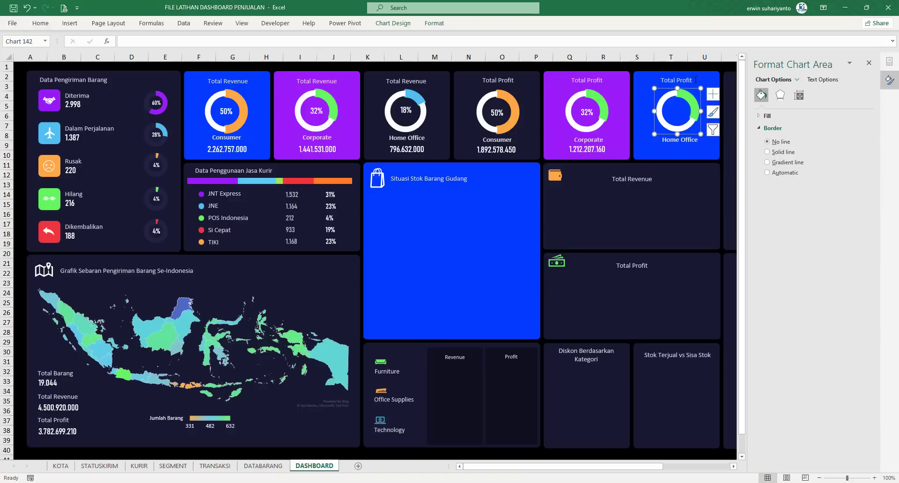
click(688, 102)
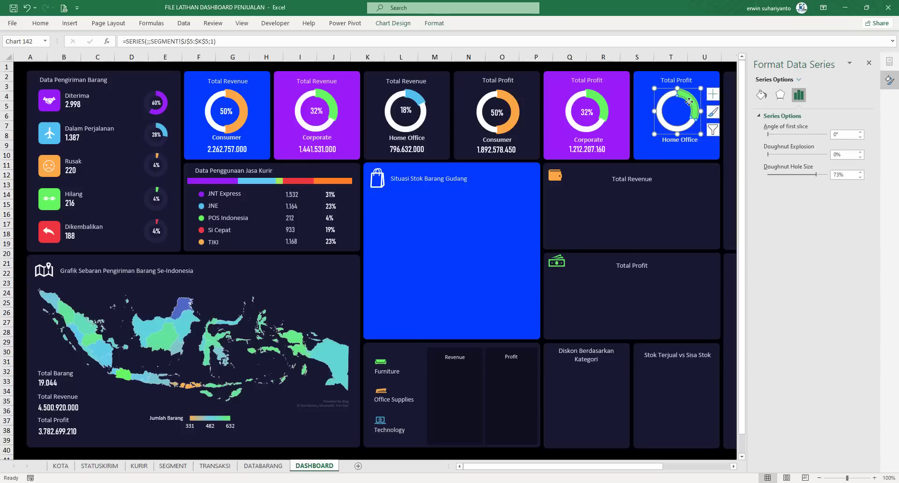
click(670, 90)
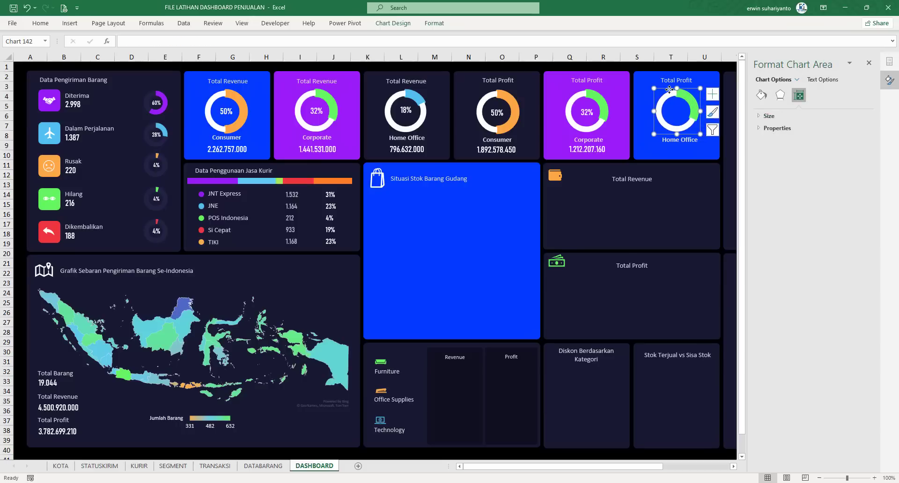
Set the data range of the Home Office profit doughnut to the Home Office Persen Profit and Shape cells, SEGMENT!$J$6:$K$6.
drag(663, 96, 669, 100)
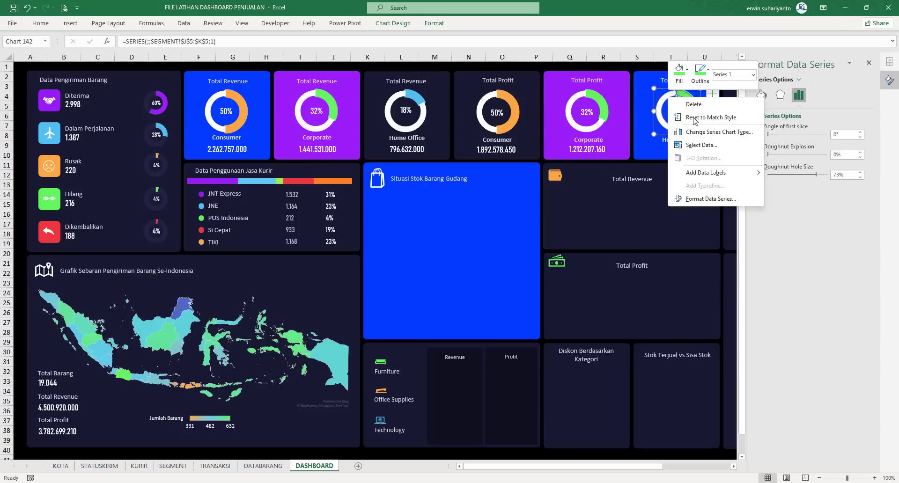
click(701, 143)
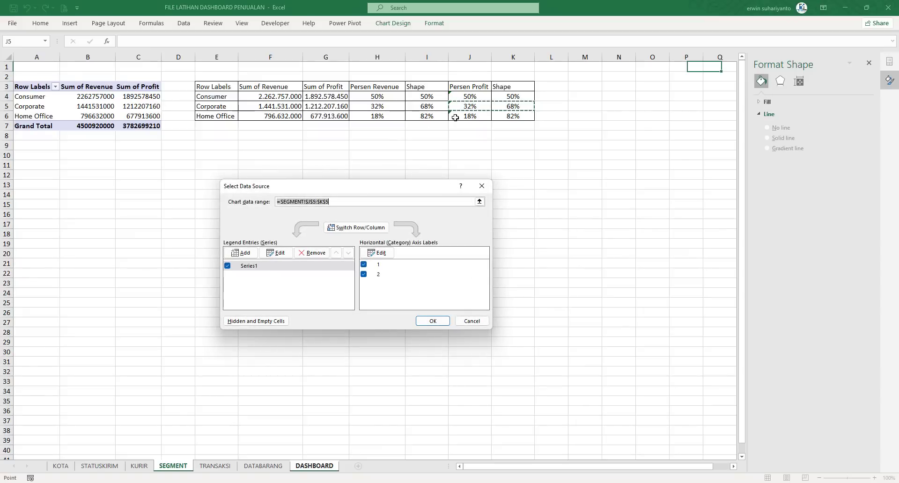
drag(454, 116, 511, 117)
click(441, 317)
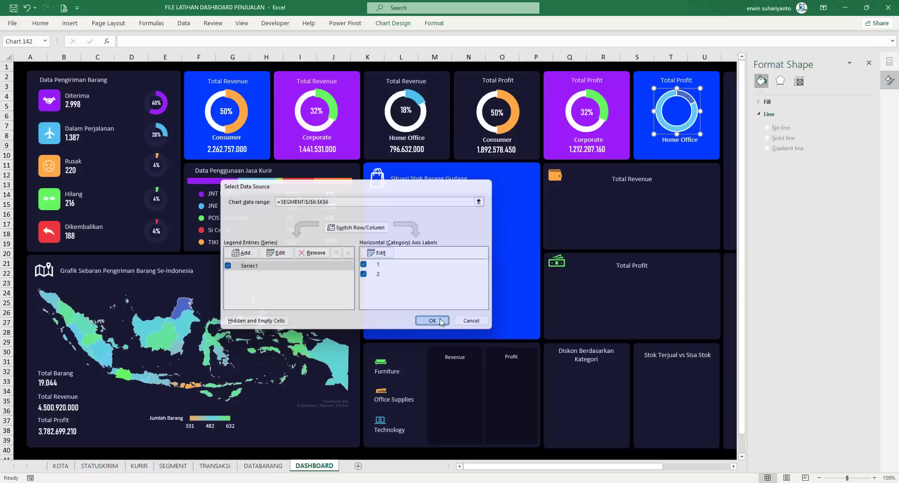
click(663, 68)
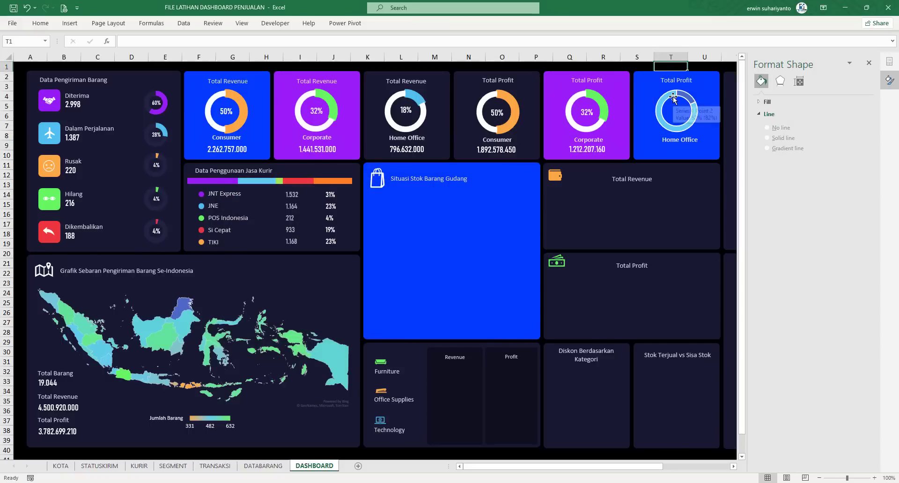
Remove the outline from the whole data series of the Home Office profit doughnut.
click(670, 94)
click(435, 23)
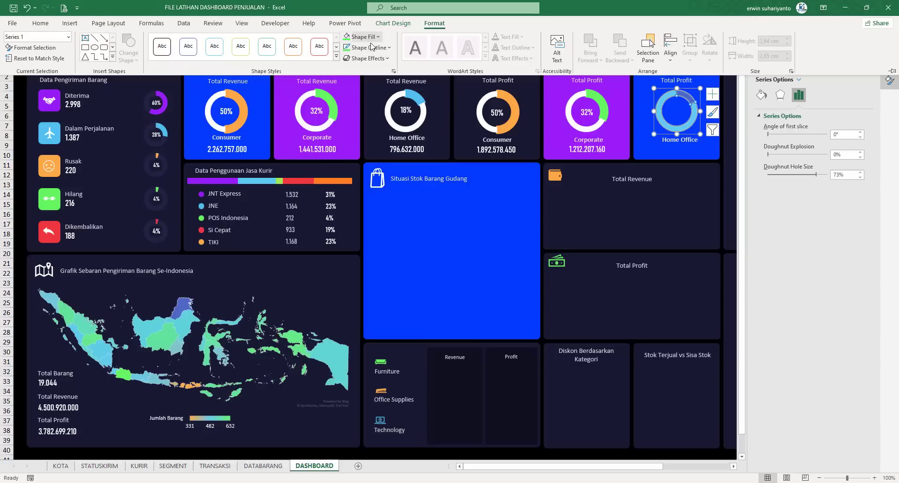
click(368, 47)
click(380, 191)
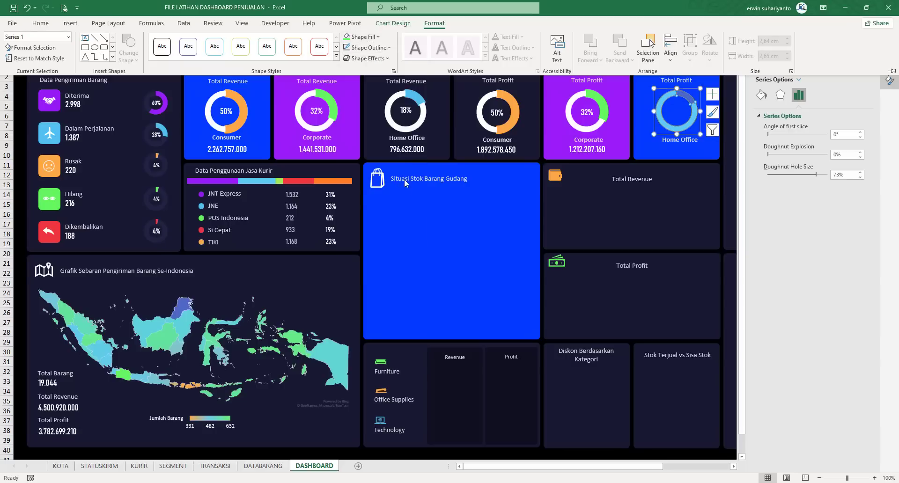
Fill the small percentage slice of the Home Office profit doughnut with the recently used light blue.
click(684, 97)
click(686, 96)
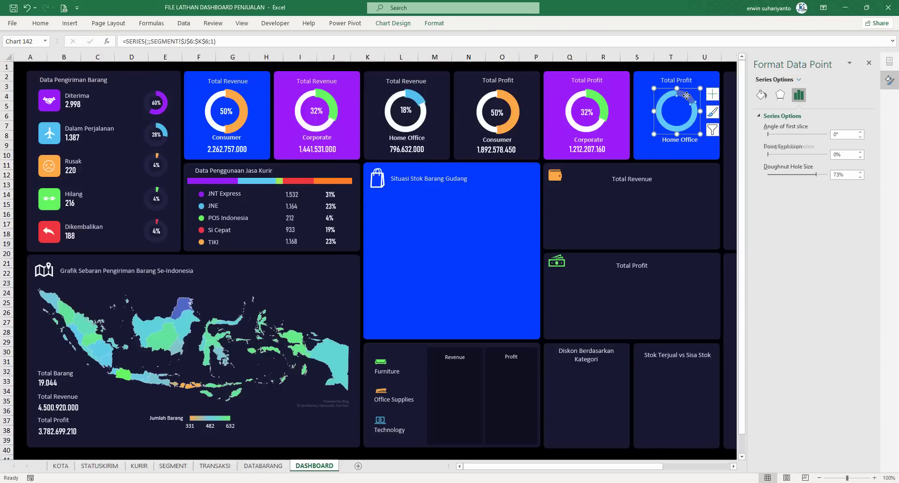
click(430, 26)
click(361, 36)
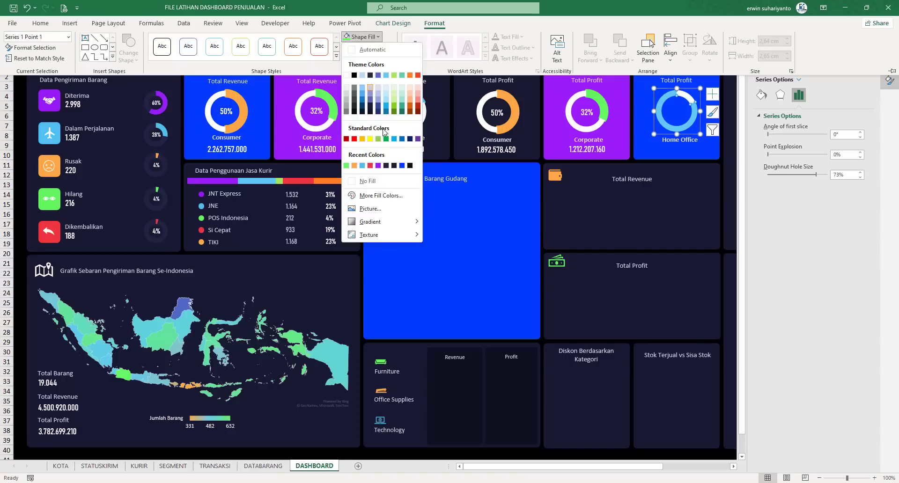
click(362, 166)
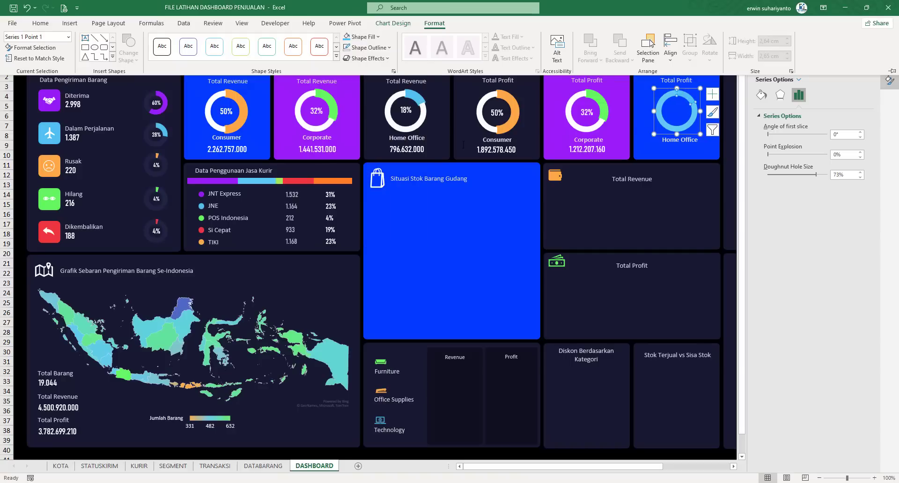
Fill the large remainder slice of the Home Office profit doughnut with white.
click(660, 107)
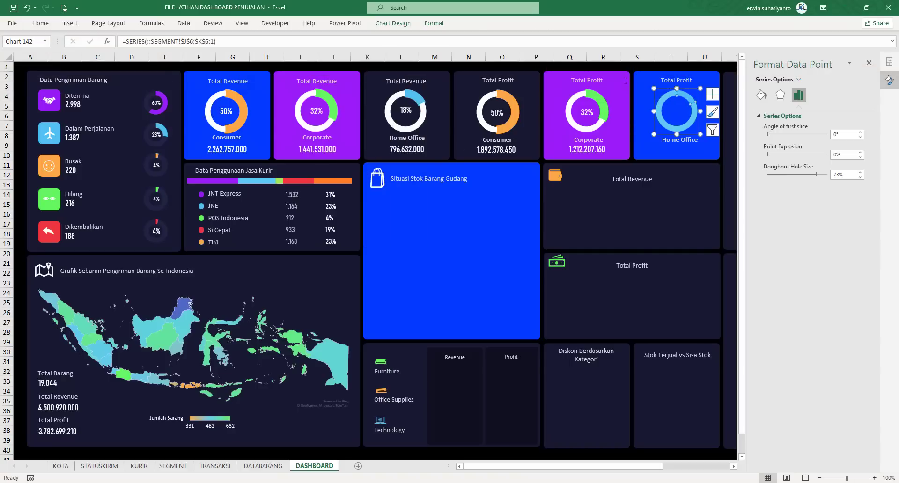
click(427, 25)
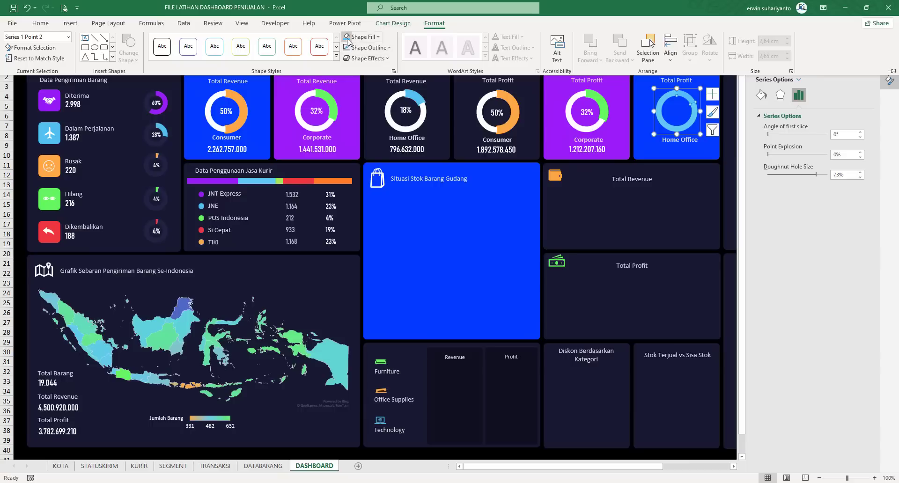
click(361, 40)
click(363, 164)
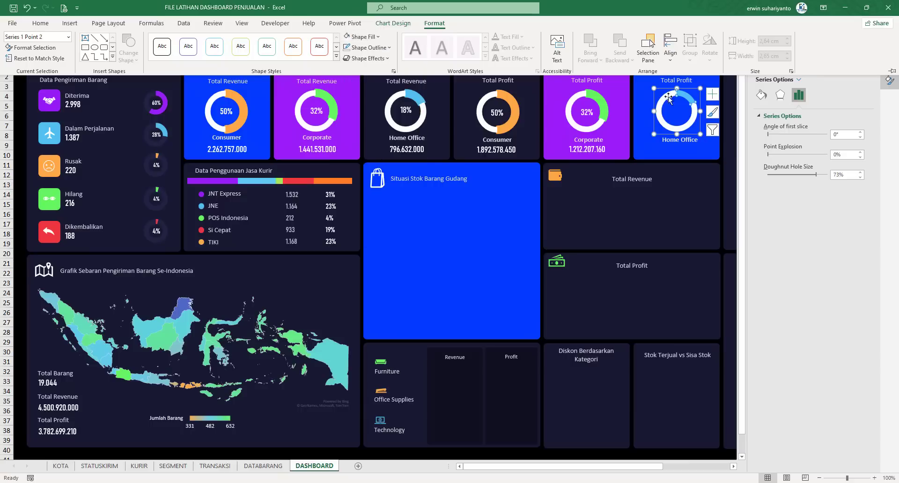
Give the small slice of the Home Office profit doughnut a light blue outline with a weight of 4½ pt.
click(689, 99)
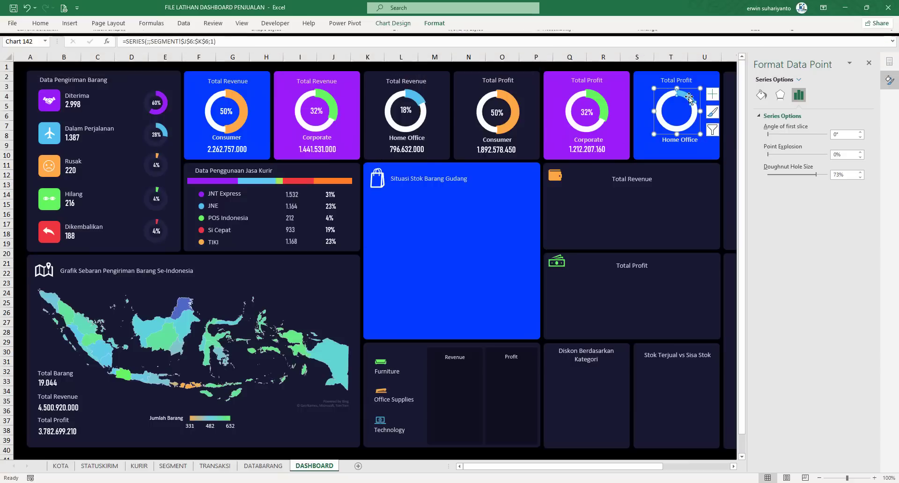
click(439, 27)
click(367, 47)
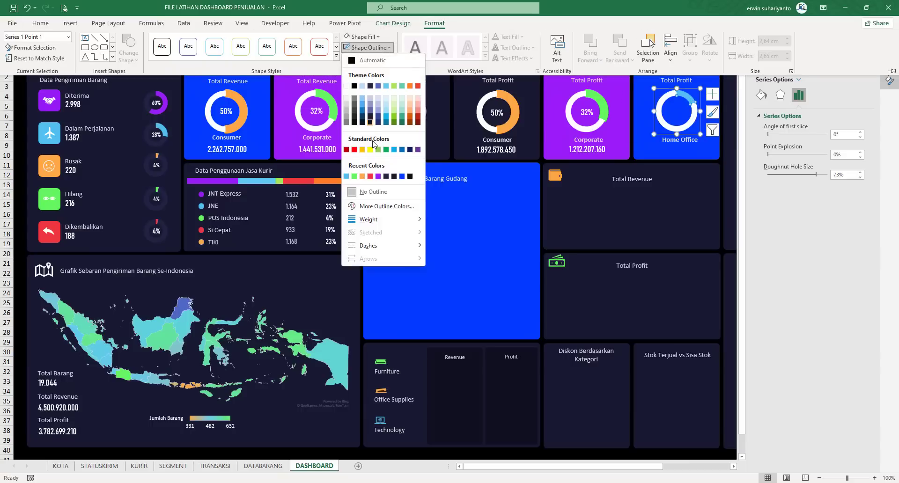
click(348, 176)
click(367, 48)
mouse_move(414, 225)
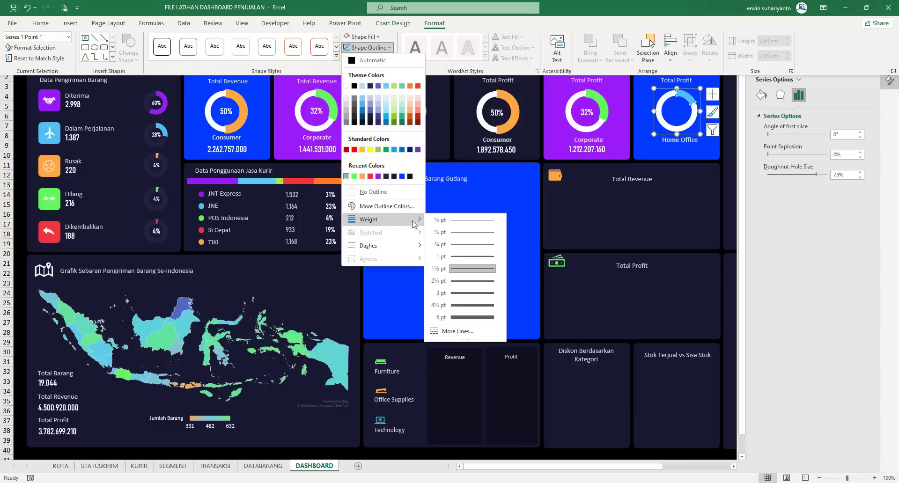
click(474, 306)
click(668, 66)
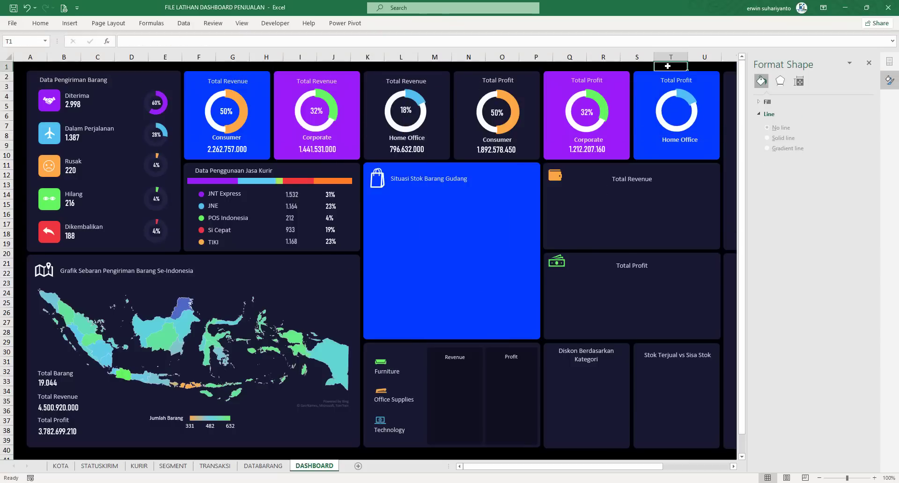
Nudge the Home Office label in the blue Total Profit card so it is centred under its doughnut.
click(688, 144)
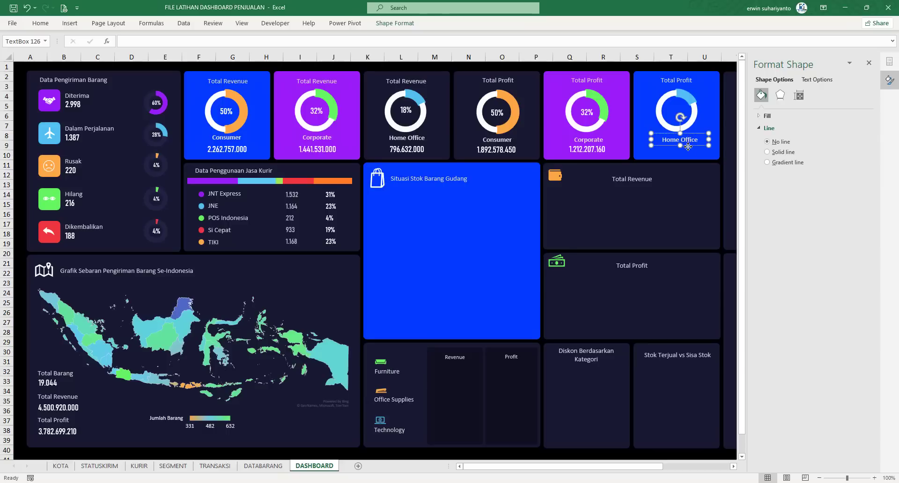
drag(688, 146, 686, 145)
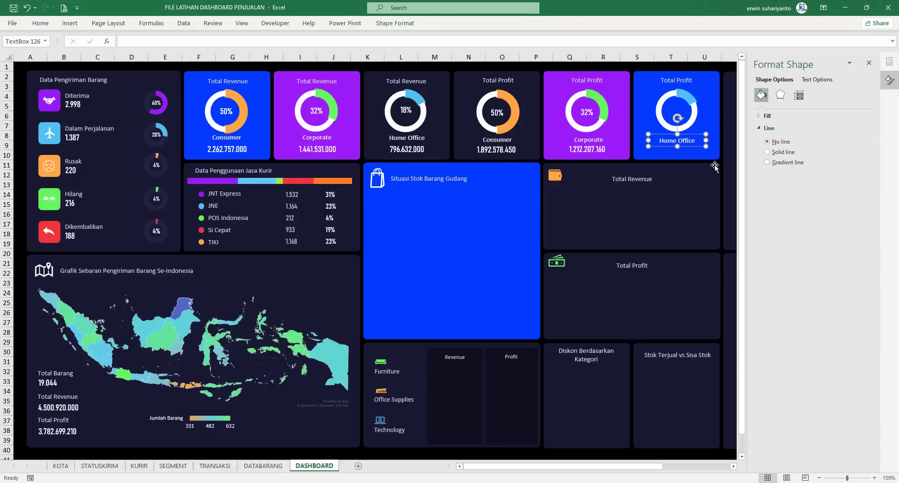
key(Up)
click(699, 66)
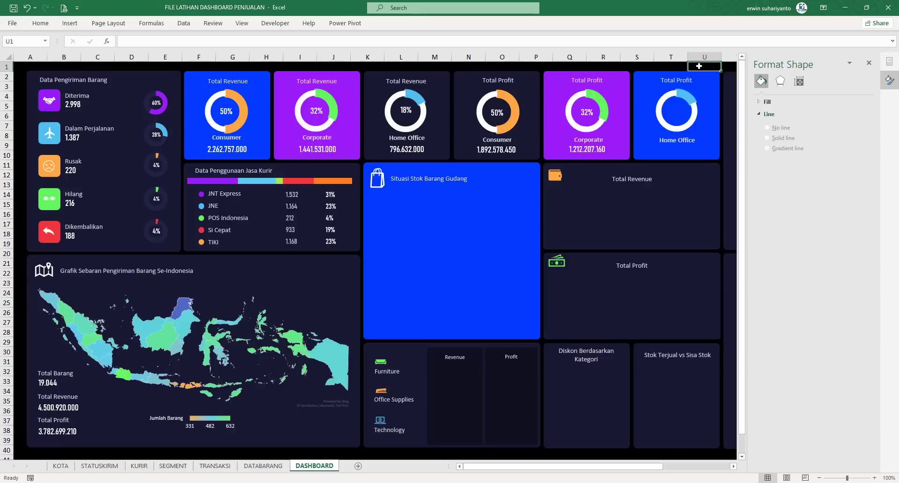
Align the six revenue and profit doughnut charts to their top edges and distribute them horizontally.
click(238, 97)
ctrl+click(311, 99)
ctrl+click(418, 100)
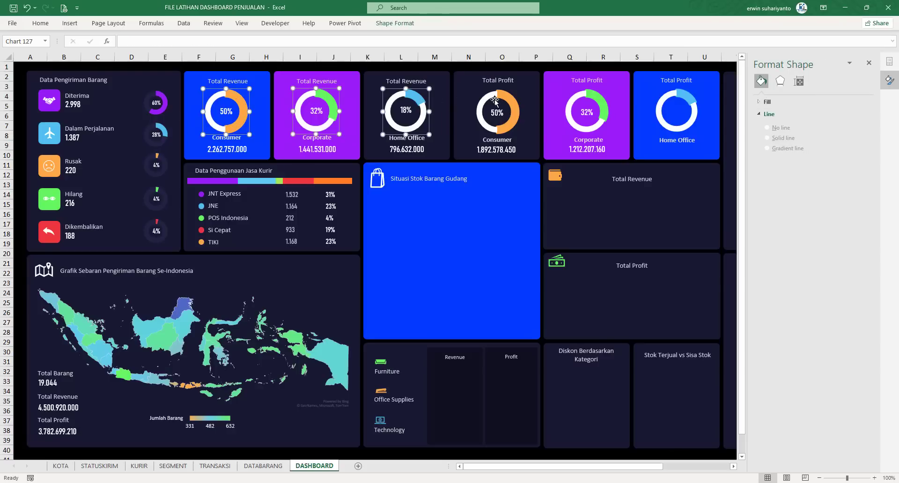
ctrl+click(495, 101)
ctrl+click(603, 100)
ctrl+click(671, 101)
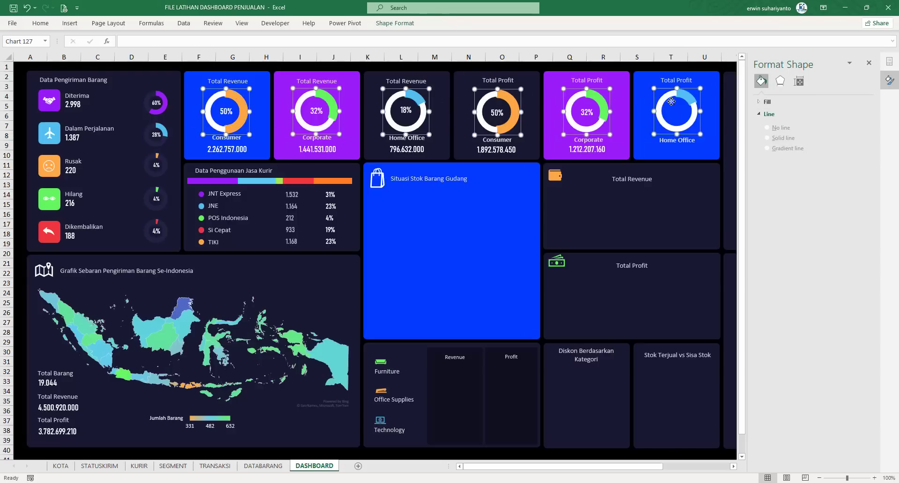
click(394, 23)
click(653, 37)
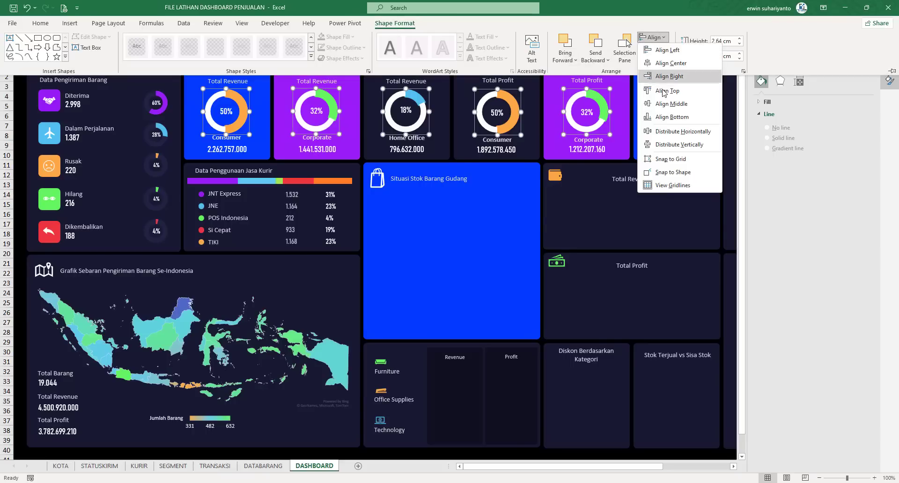
click(663, 91)
click(654, 37)
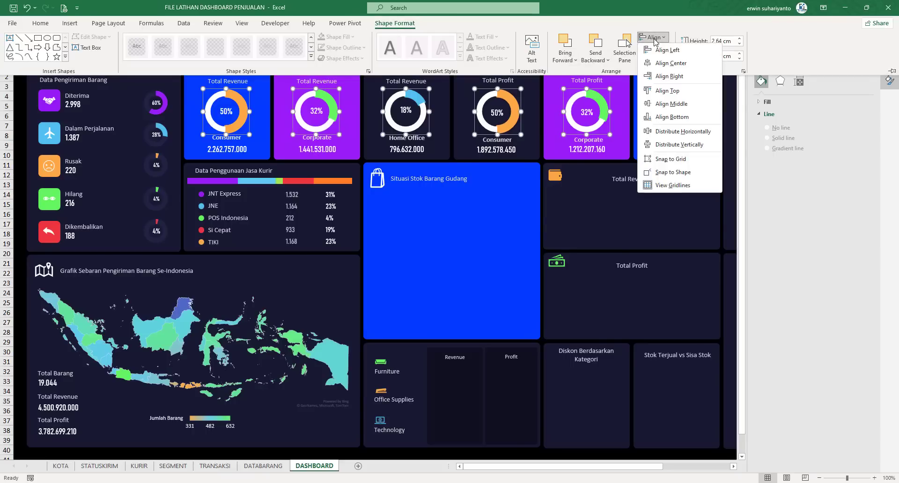
click(663, 132)
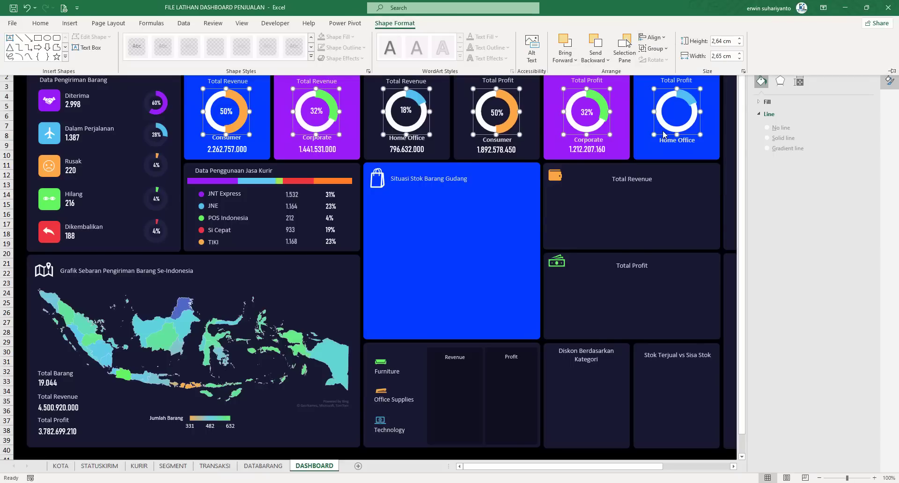
key(ctrl+F1)
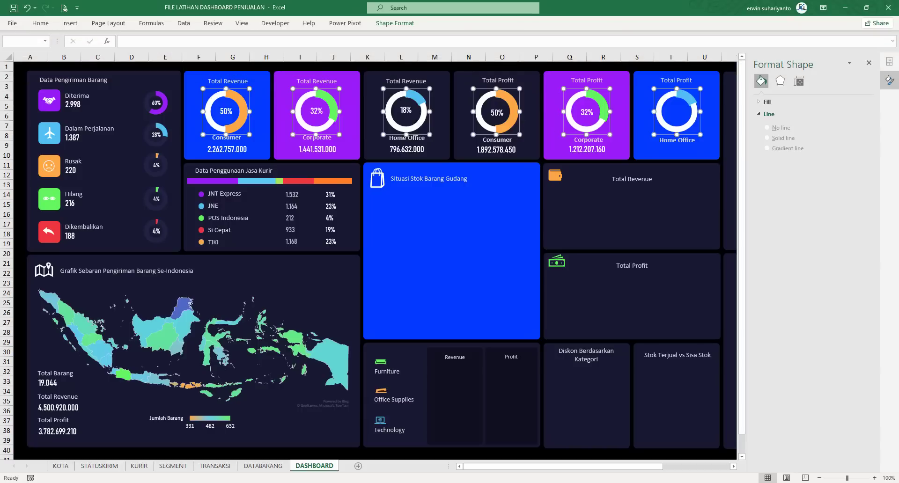
click(463, 67)
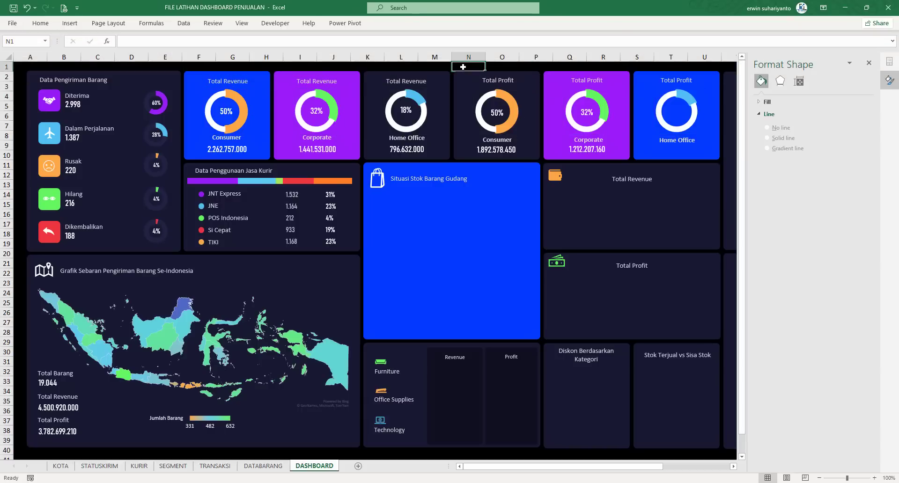
Duplicate the Corporate profit amount text box and place the copy beneath the Home Office label in the blue Total Profit card.
click(676, 140)
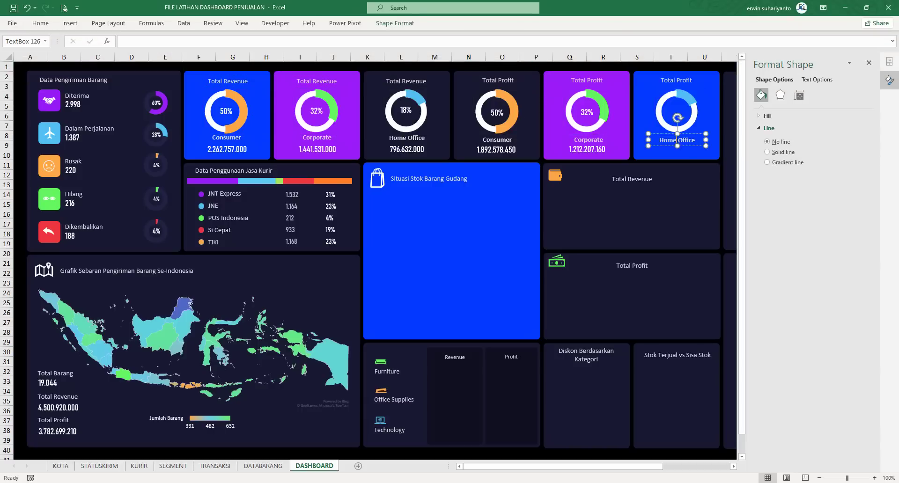
click(582, 155)
click(582, 154)
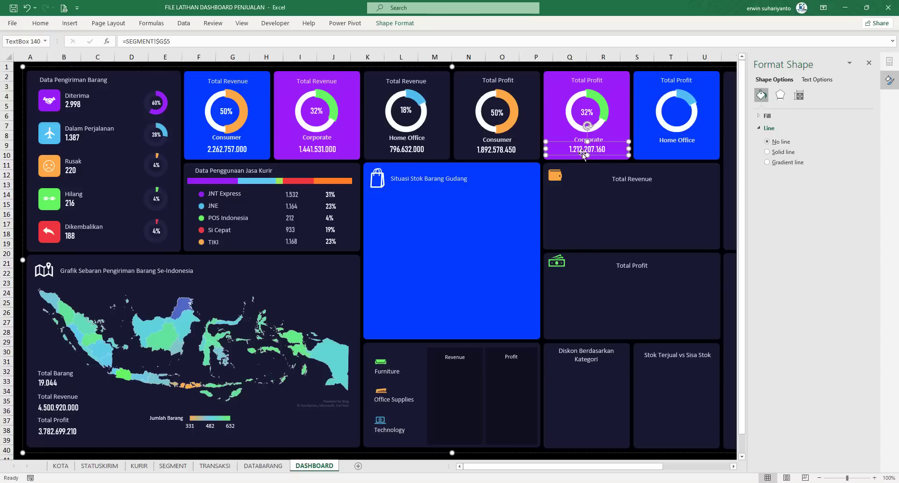
ctrl+drag(582, 154, 674, 161)
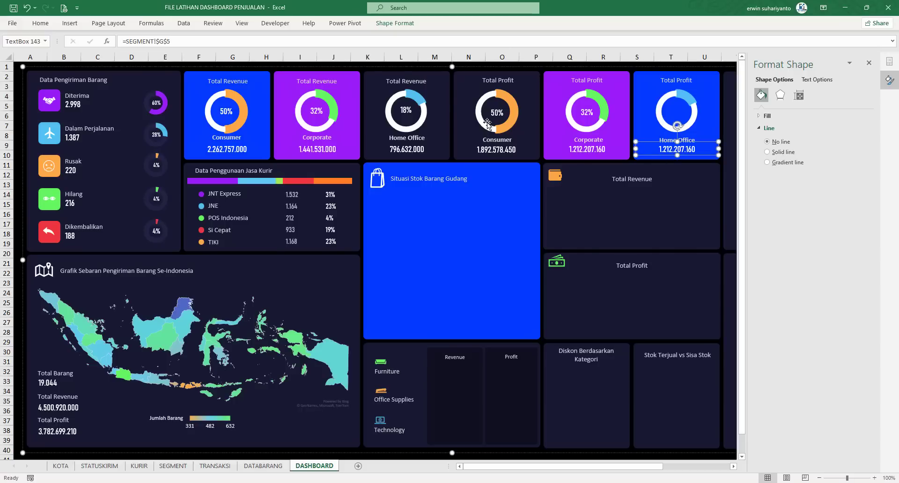
Link the amount text box in the Home Office profit card to the Home Office Sum of Profit cell, SEGMENT!$G$6.
triple_click(195, 45)
text(=)
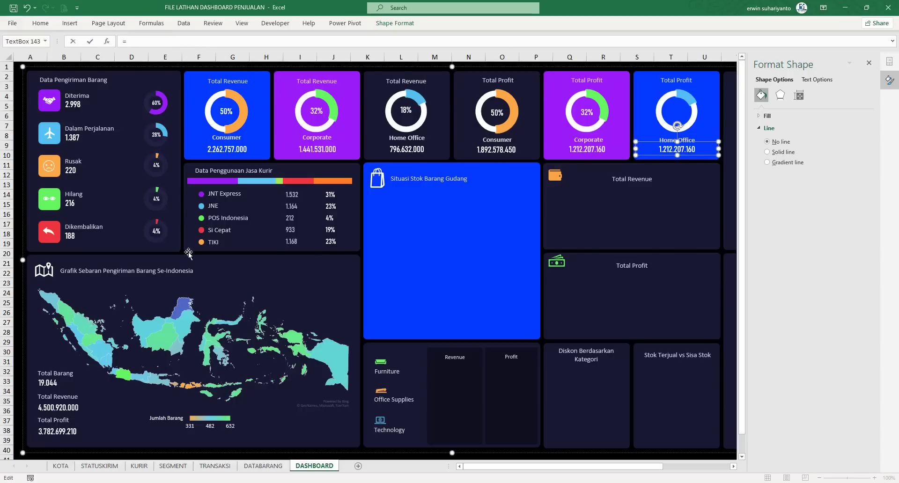
click(173, 465)
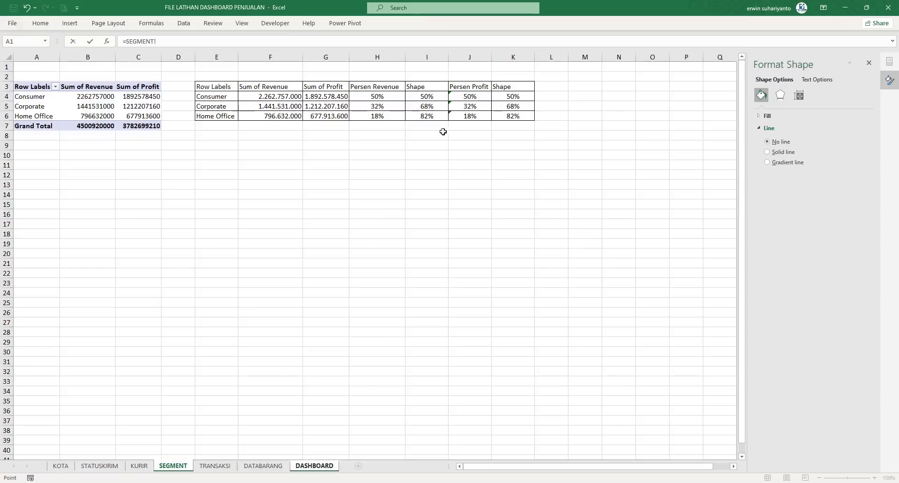
click(322, 120)
key(F4)
key(Return)
Copy the formatting of the Corporate profit amount onto the Home Office profit amount with Format Painter.
click(568, 151)
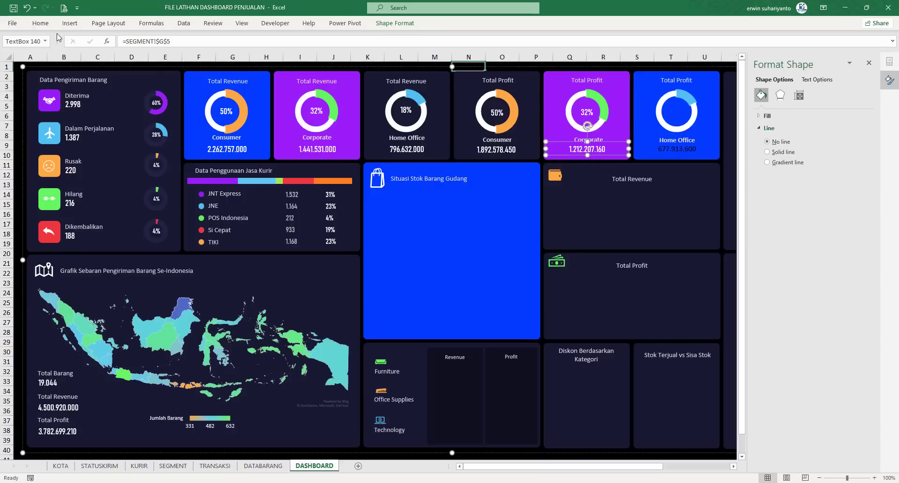
click(40, 23)
click(47, 60)
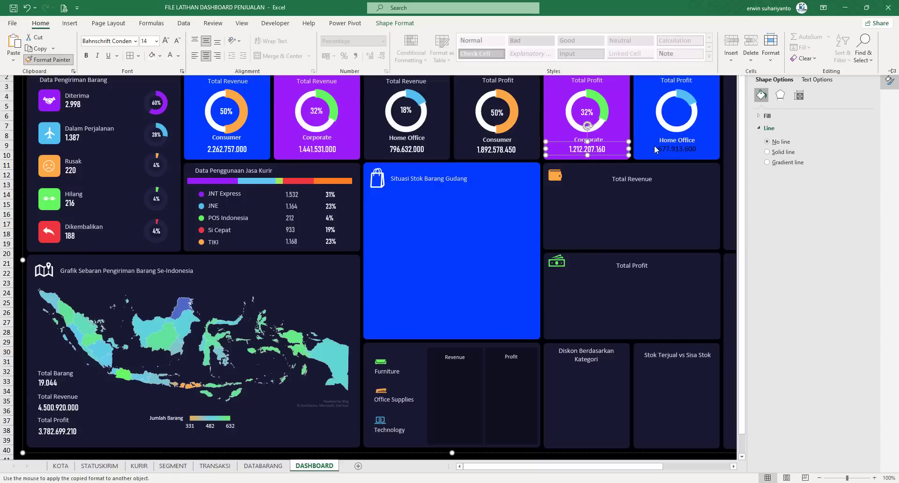
click(672, 152)
Duplicate the Corporate profit percentage label and centre the copy inside the Home Office profit doughnut.
click(582, 108)
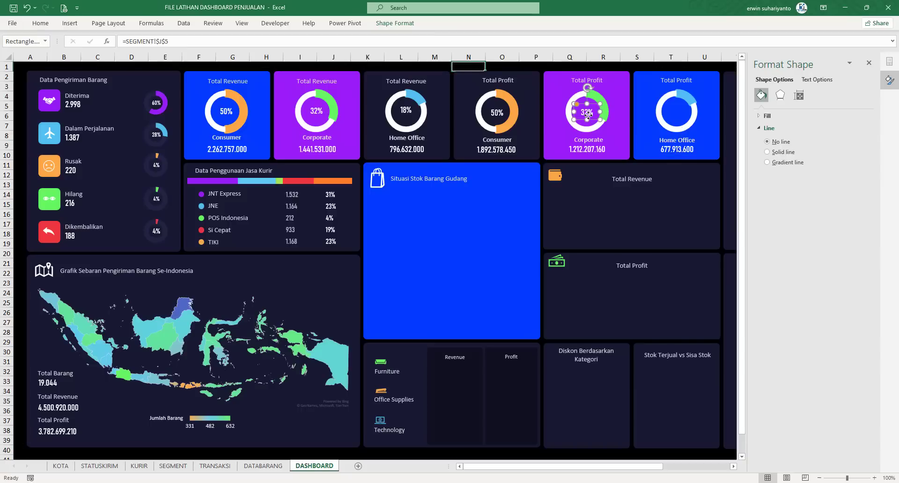
drag(583, 108, 676, 112)
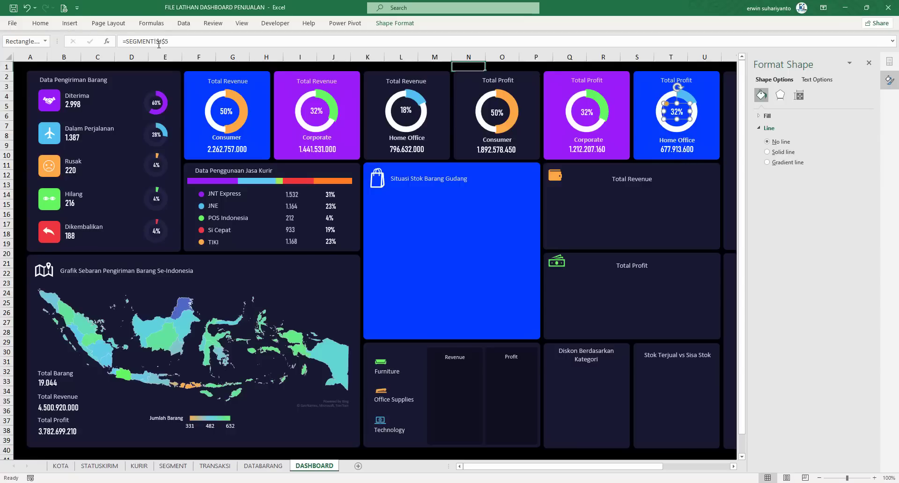
Link the percentage label inside the Home Office profit doughnut to the Home Office Persen Profit cell, SEGMENT!$J$6.
drag(170, 43, 118, 43)
text(=)
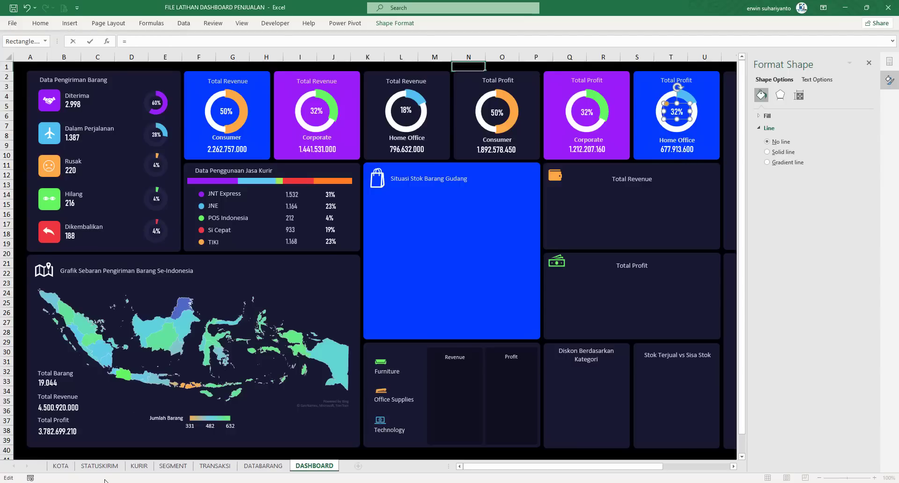
click(166, 467)
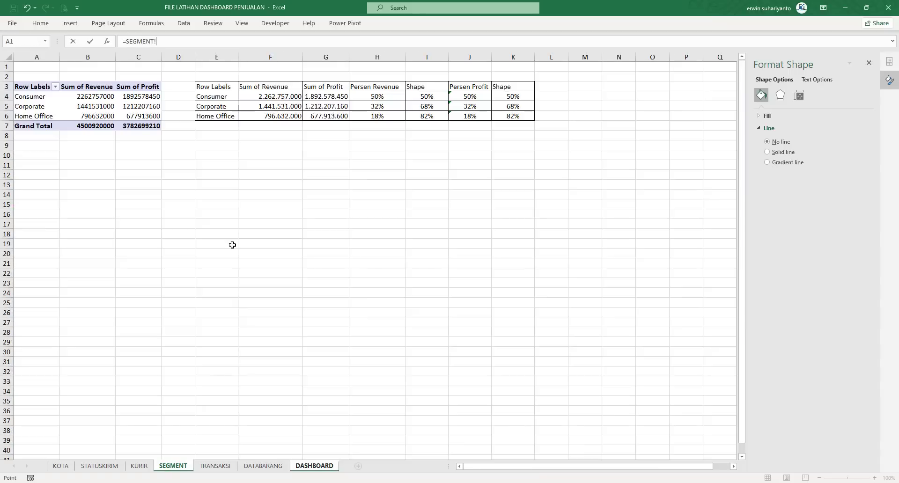
click(476, 119)
key(Return)
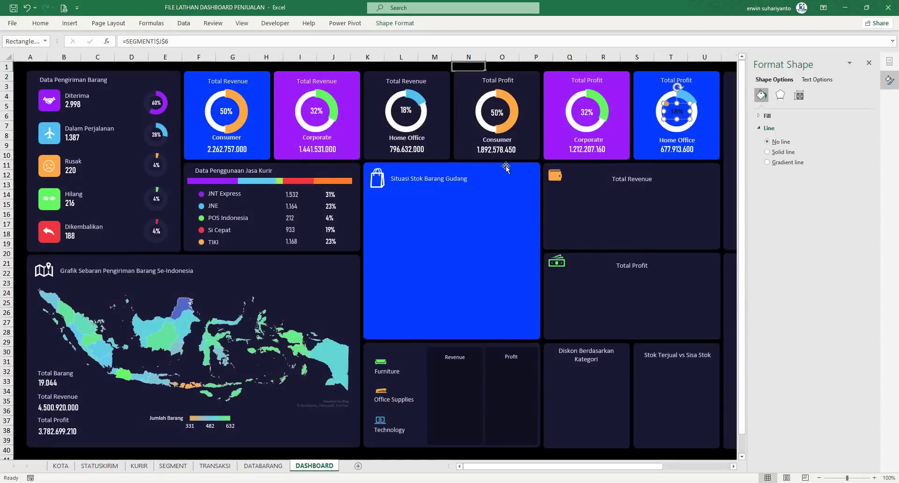
Copy the Corporate profit percentage's formatting onto the Home Office profit percentage with Format Painter and close the Format Shape pane.
click(641, 72)
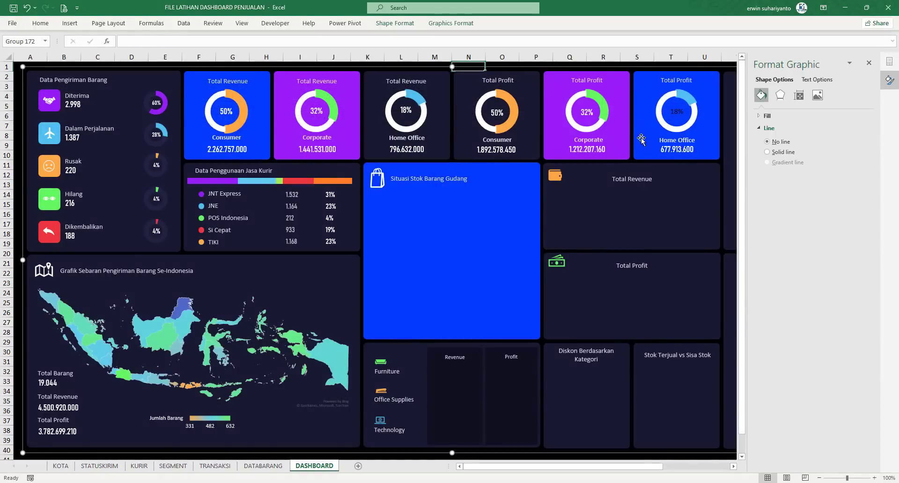
click(585, 112)
click(34, 27)
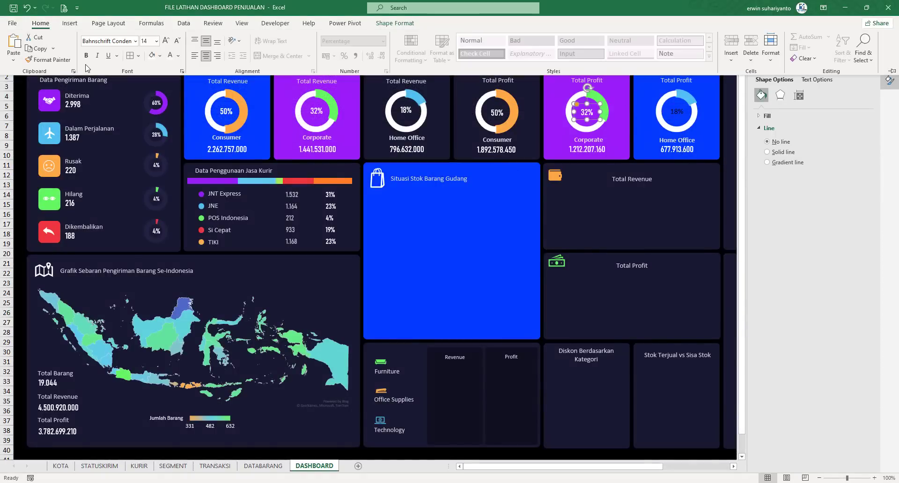
click(48, 59)
click(674, 115)
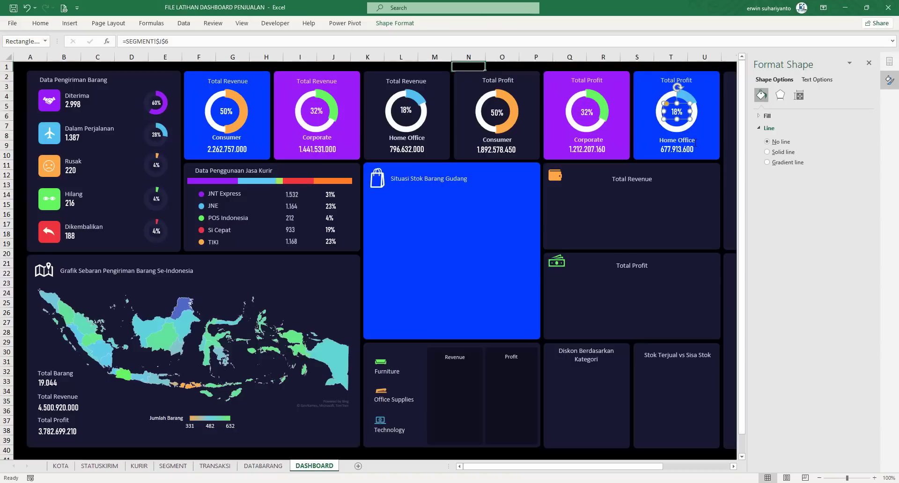
click(646, 69)
click(649, 66)
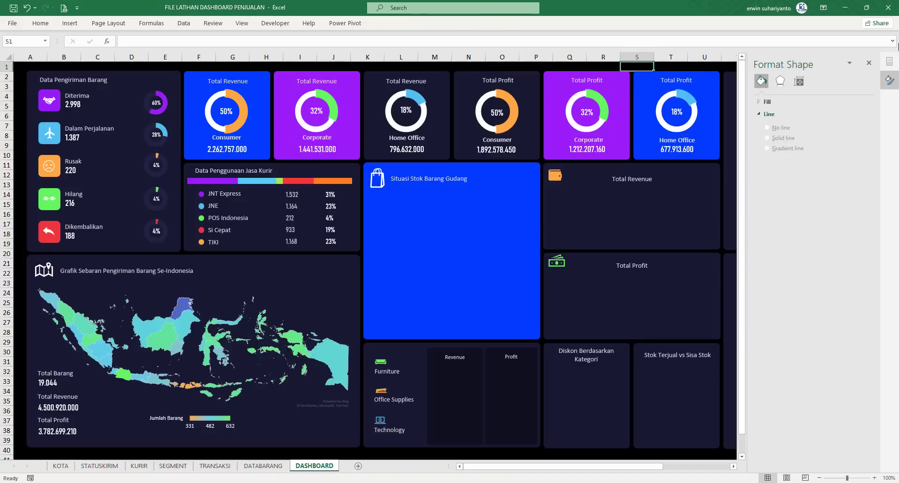
click(868, 63)
click(882, 68)
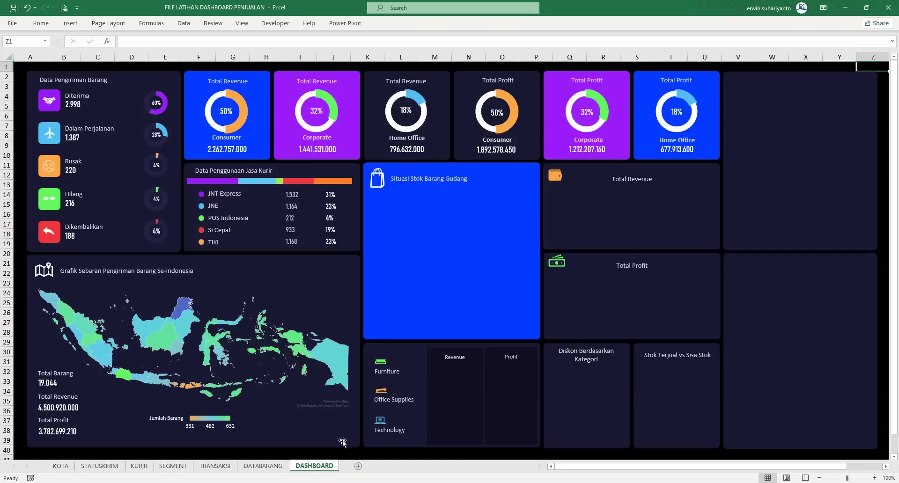
Switch to the SAMPLE FILE FINAL workbook and examine the Furniture revenue box's link and the PROFITKATEGORI sheet's tables.
click(485, 482)
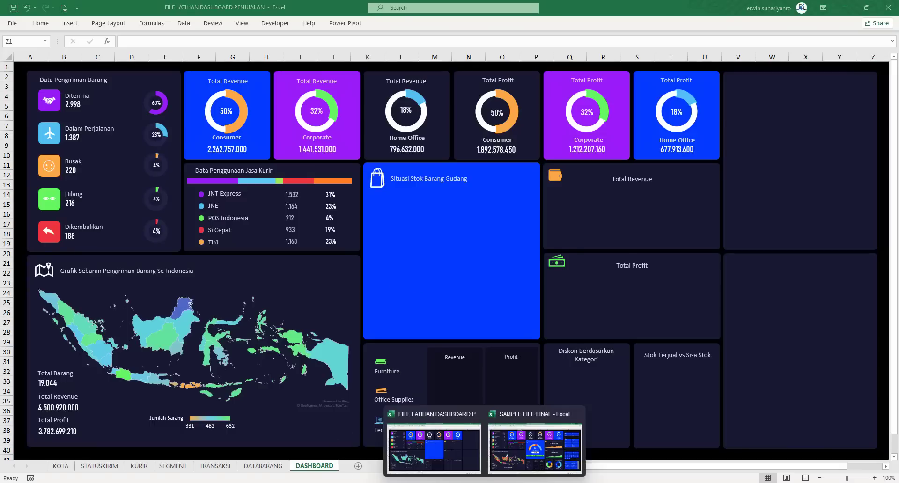
click(533, 454)
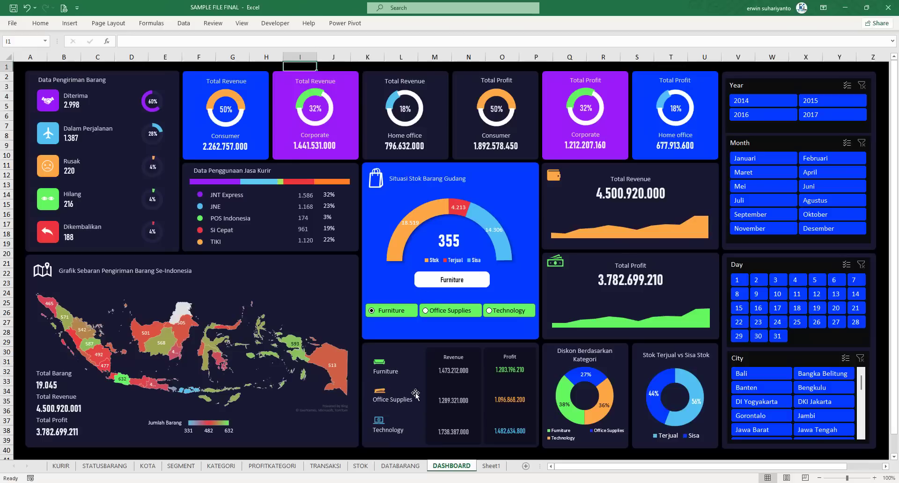
click(459, 373)
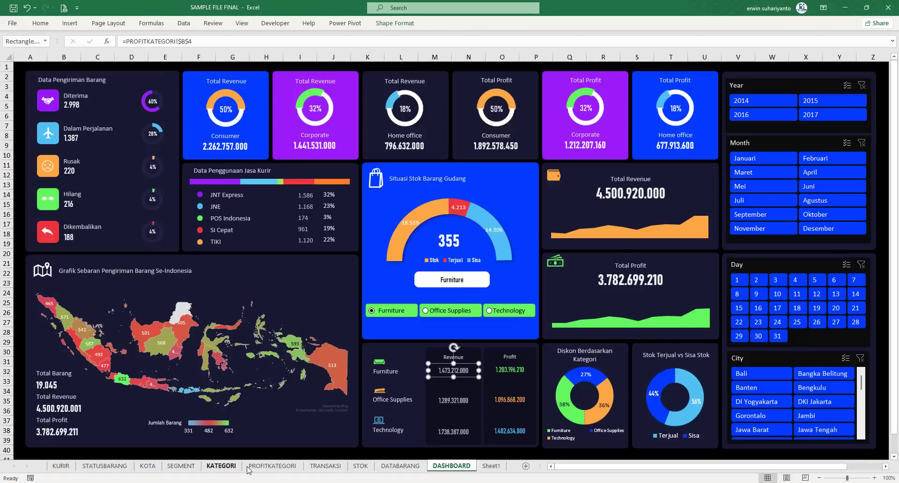
click(272, 466)
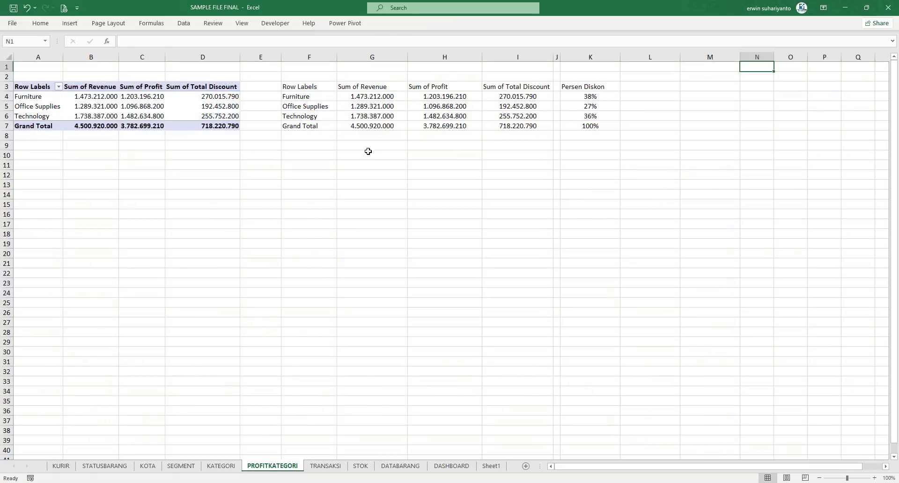
click(498, 110)
click(472, 114)
click(358, 114)
click(317, 183)
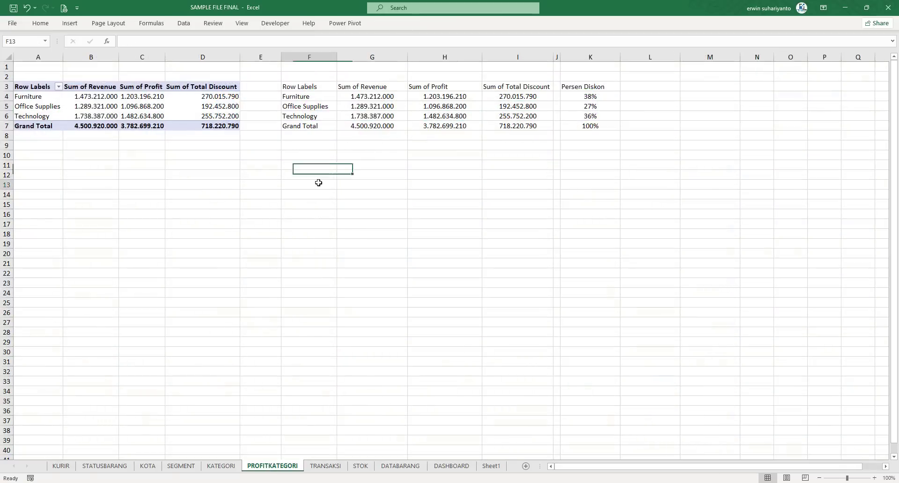
Return to the FILE LATIHAN DASHBOARD PENJUALAN workbook and create a PivotTable from the TRANSAKSI table, Table3, on a new worksheet.
mouse_move(484, 482)
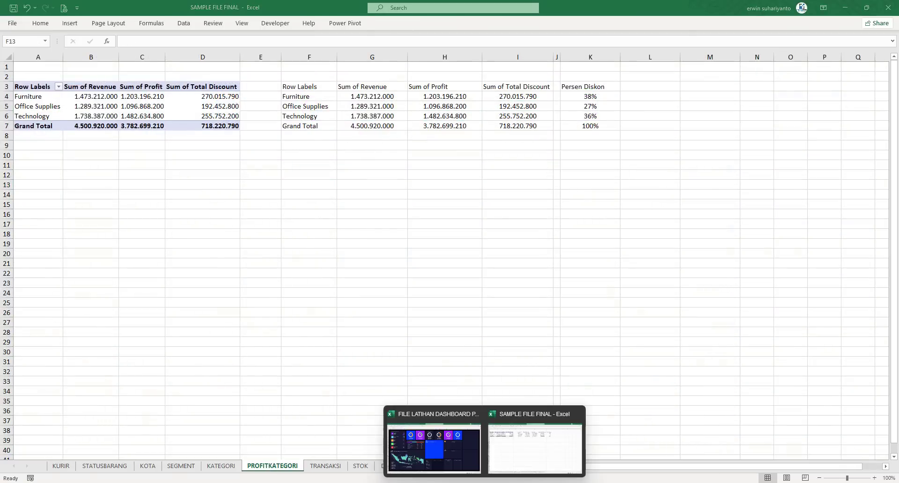
click(454, 452)
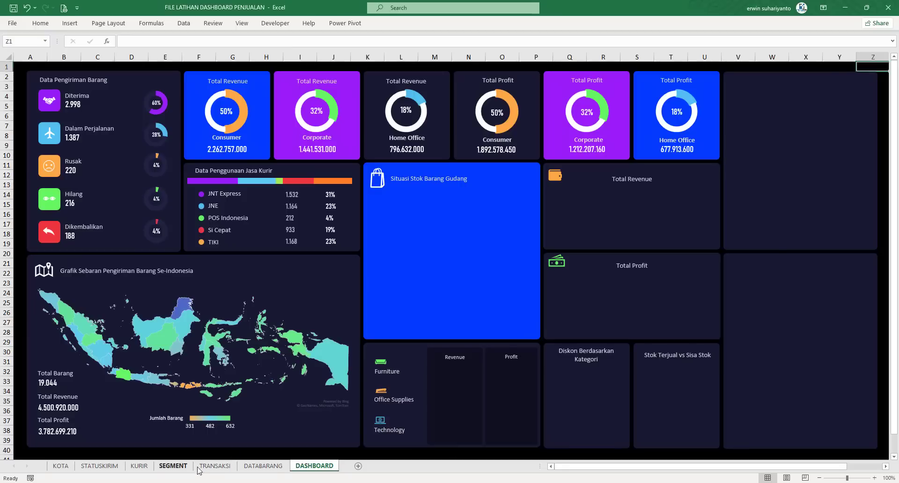
click(214, 466)
click(251, 100)
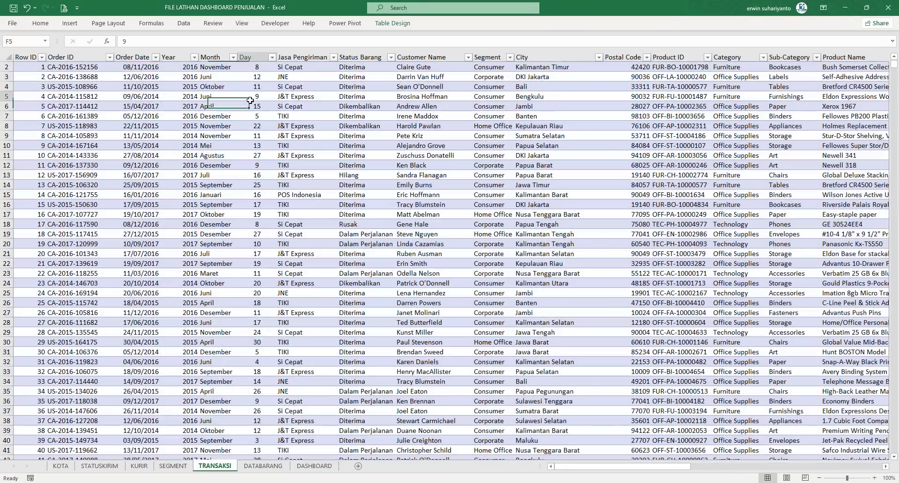
click(69, 23)
click(17, 46)
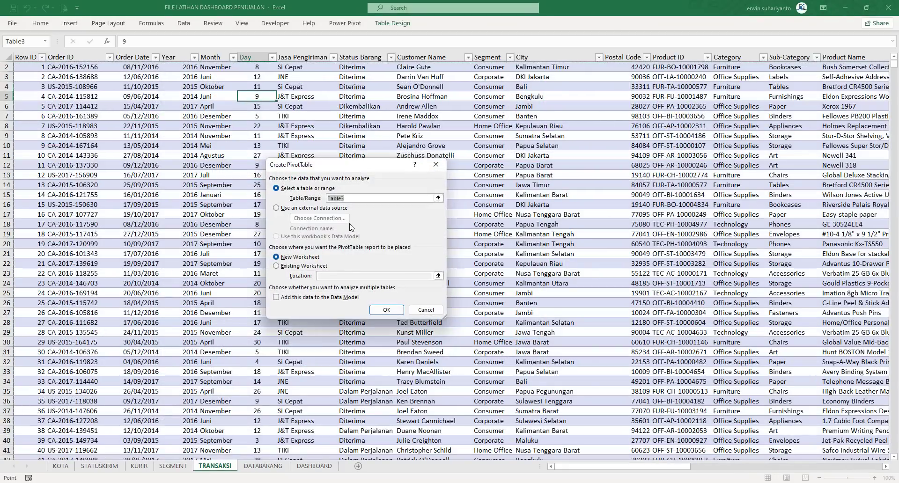
click(386, 310)
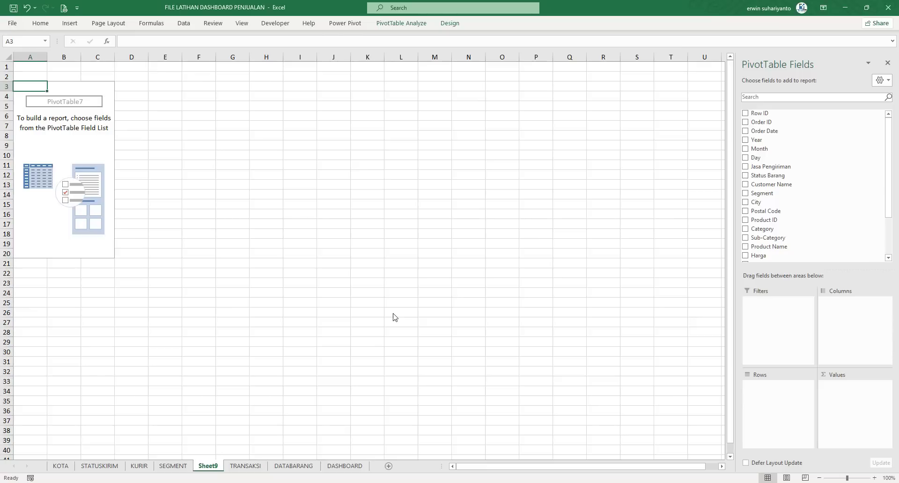
Rename the new PivotTable's worksheet as PROFITKATEGORI.
double_click(210, 466)
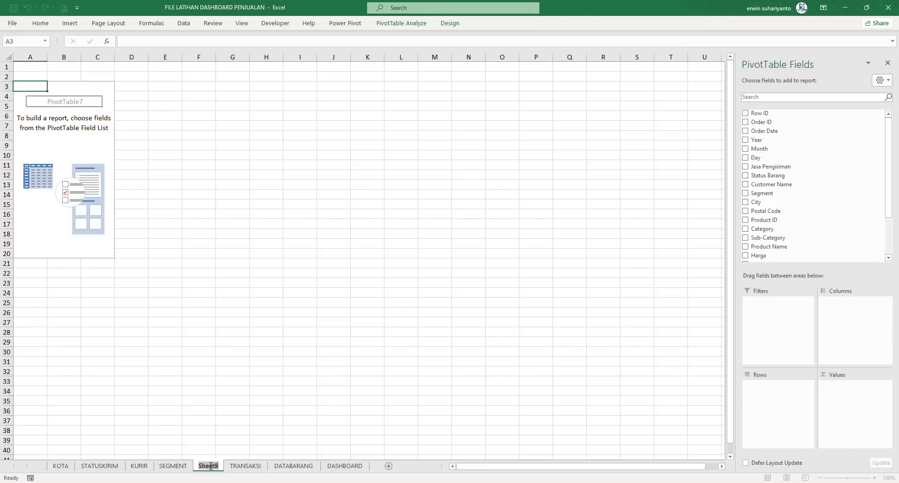
text(PROFITS)
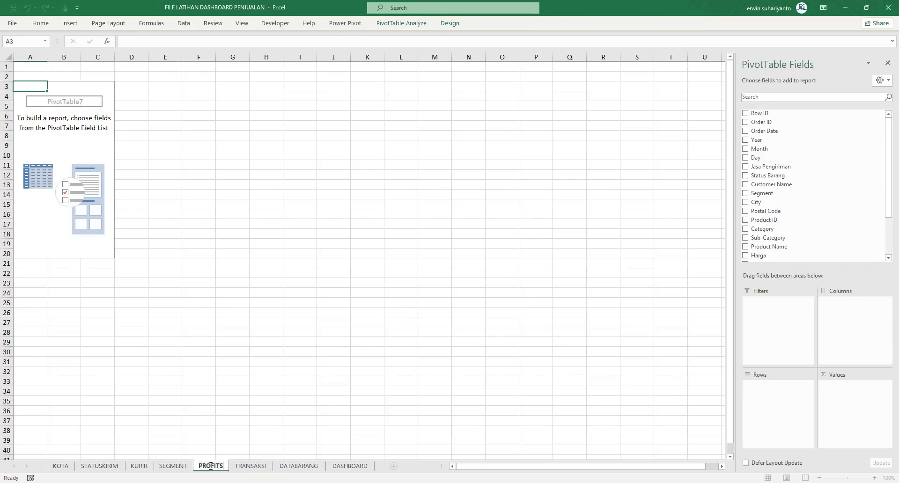
key(BackSpace)
text(KATEGORI)
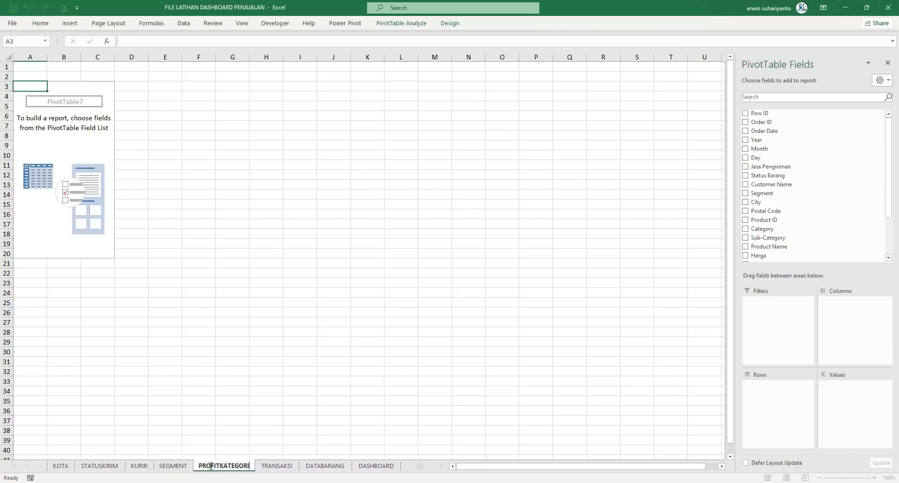
key(Return)
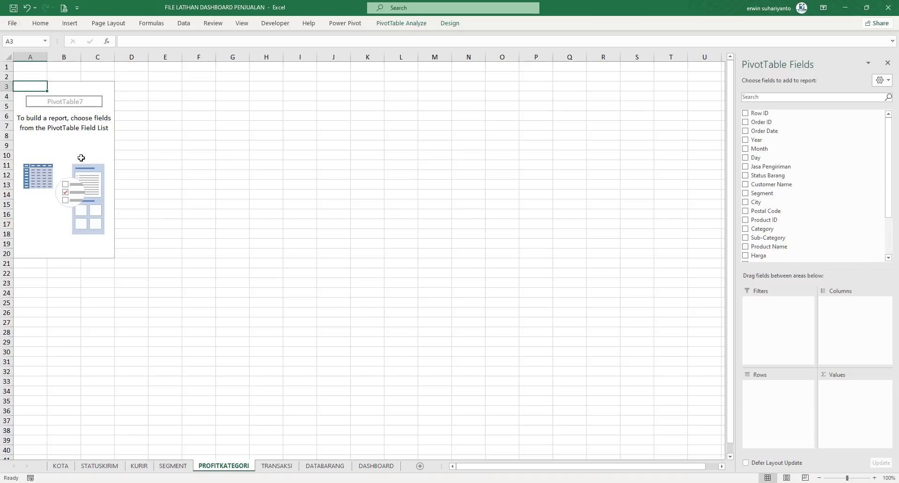
Set the name of the empty PivotTable to PROFITKATEGORI.
click(74, 107)
click(401, 23)
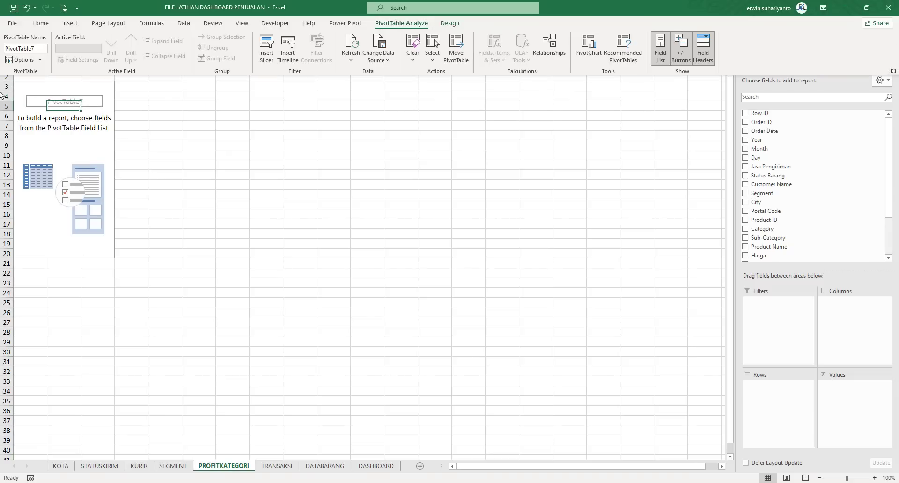
click(39, 47)
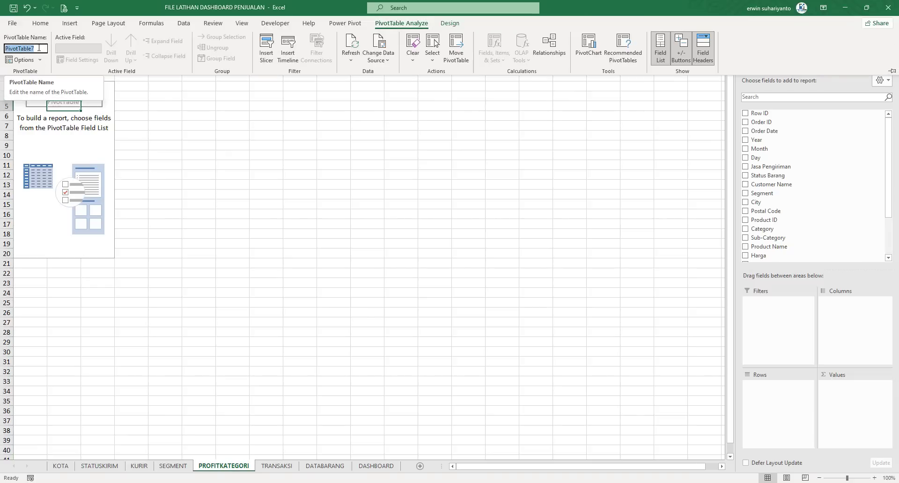
text(PROFITKA)
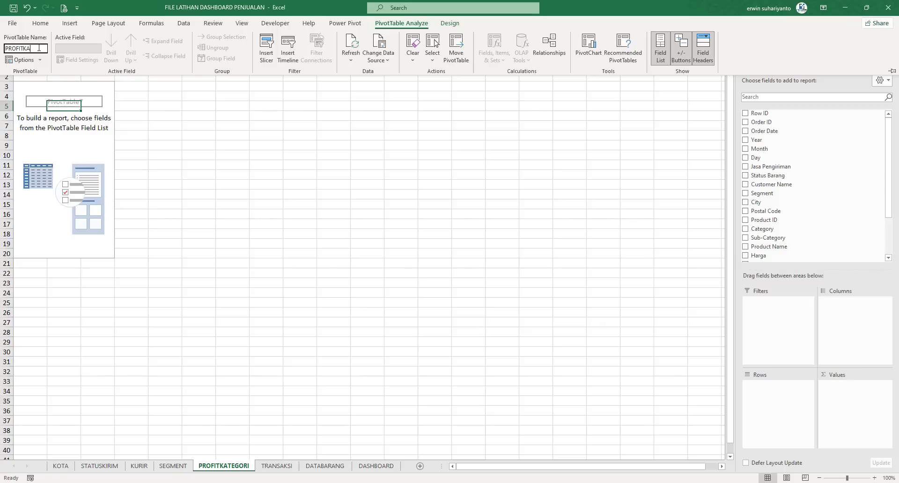
text(TEGORI)
key(Return)
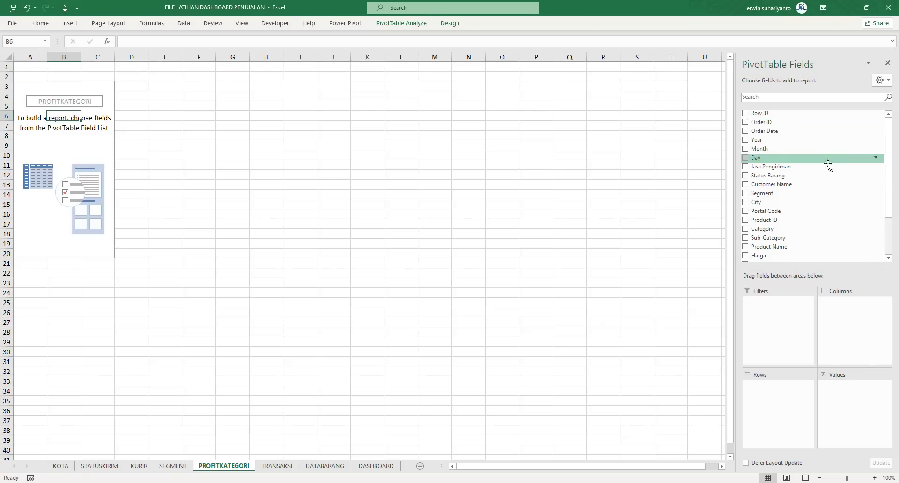
Add the Category field to the PivotTable's rows.
scroll(773, 206, down, 1)
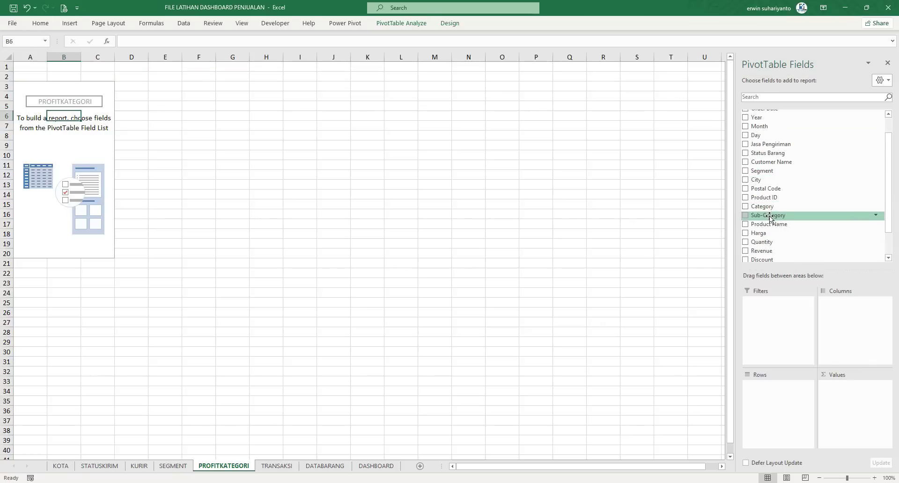
drag(769, 211, 775, 392)
scroll(775, 220, down, 1)
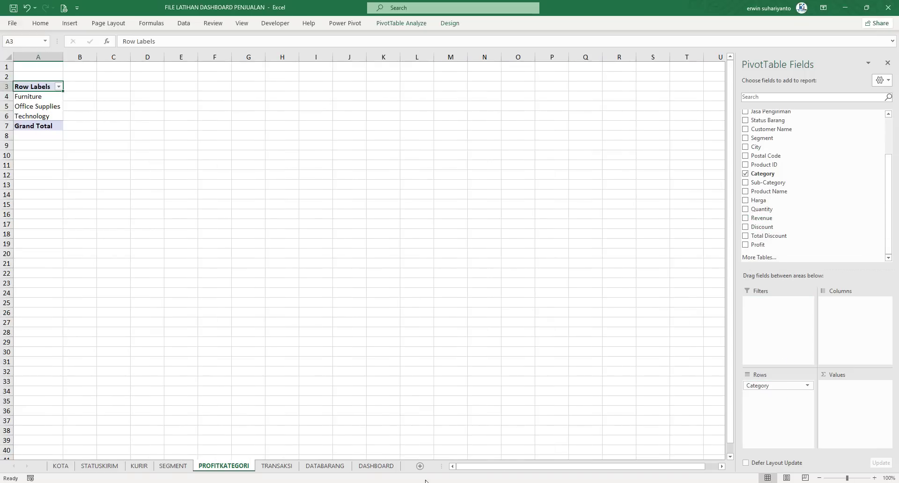
Check the sample workbook's category pivot and add Revenue, Profit and Total Discount as values in the practice workbook's PivotTable.
click(532, 445)
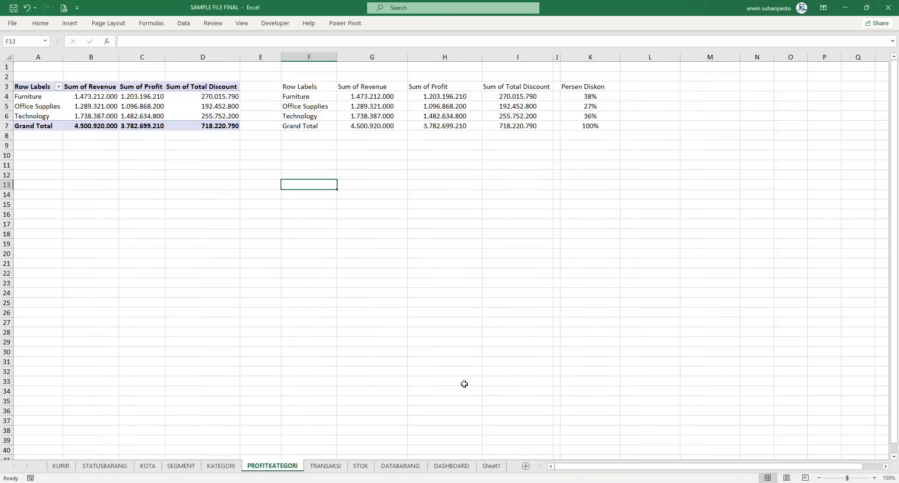
click(434, 457)
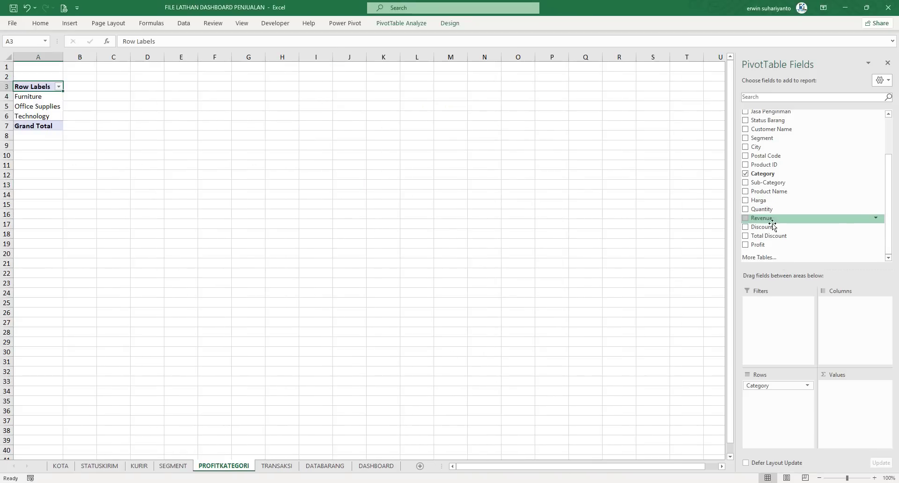
drag(761, 218, 845, 390)
drag(770, 244, 861, 420)
drag(781, 238, 861, 421)
click(357, 224)
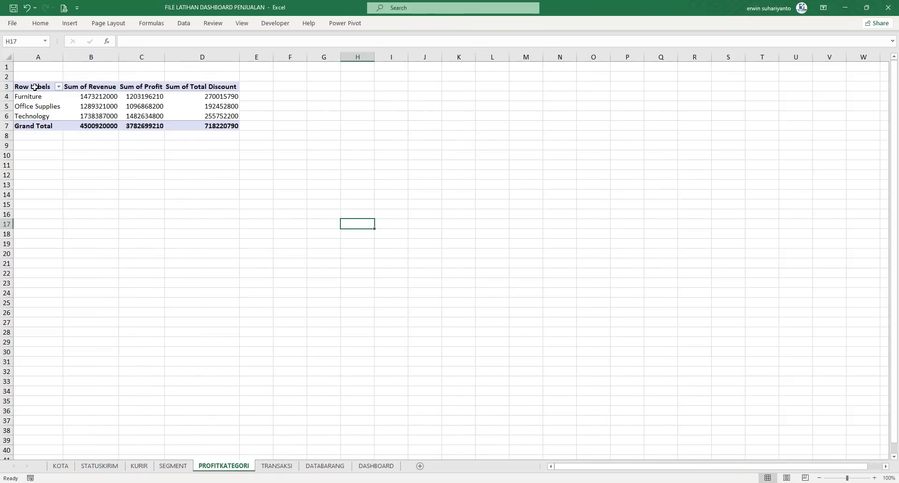
Copy pivot range A3:D6 without the Grand Total row, paste it as links starting at F3, and autofit columns F to I.
drag(35, 87, 202, 116)
right_click(203, 116)
click(283, 109)
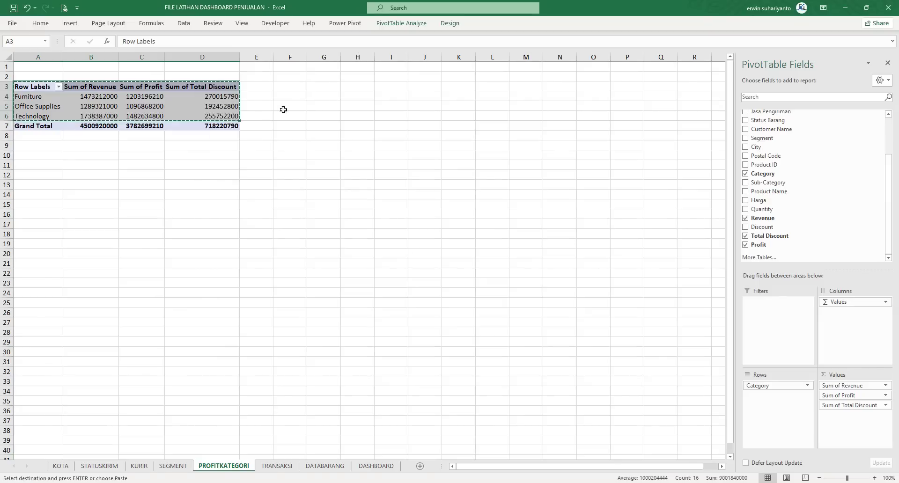
right_click(320, 90)
right_click(303, 90)
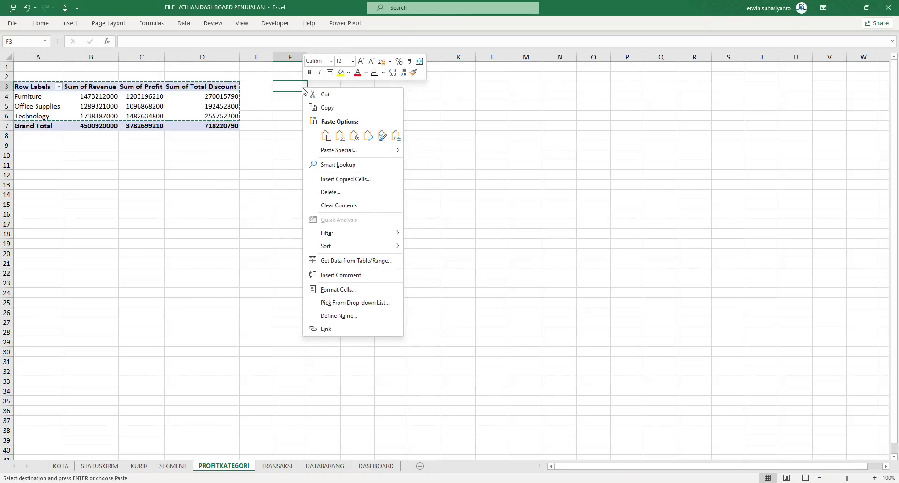
click(396, 136)
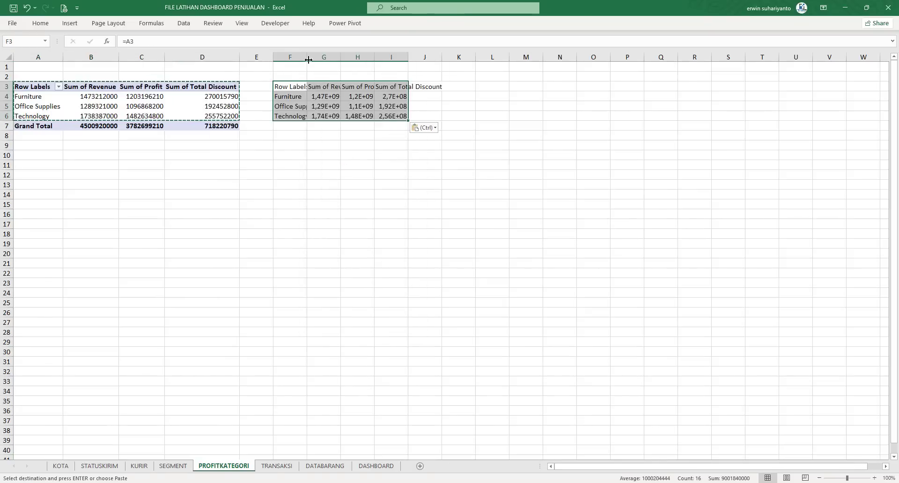
drag(304, 58, 408, 57)
double_click(408, 57)
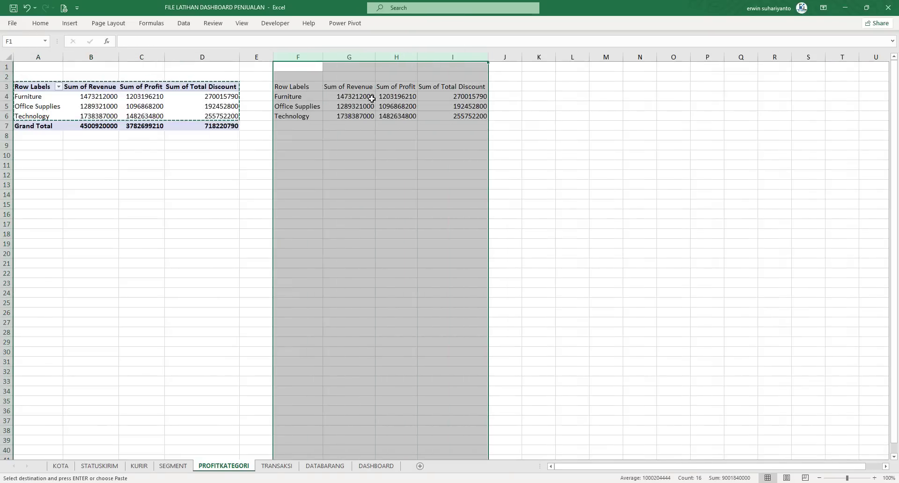
Format the linked values in G4:I6 as numbers with 0 decimal places and a thousands separator.
drag(372, 99, 464, 117)
right_click(463, 117)
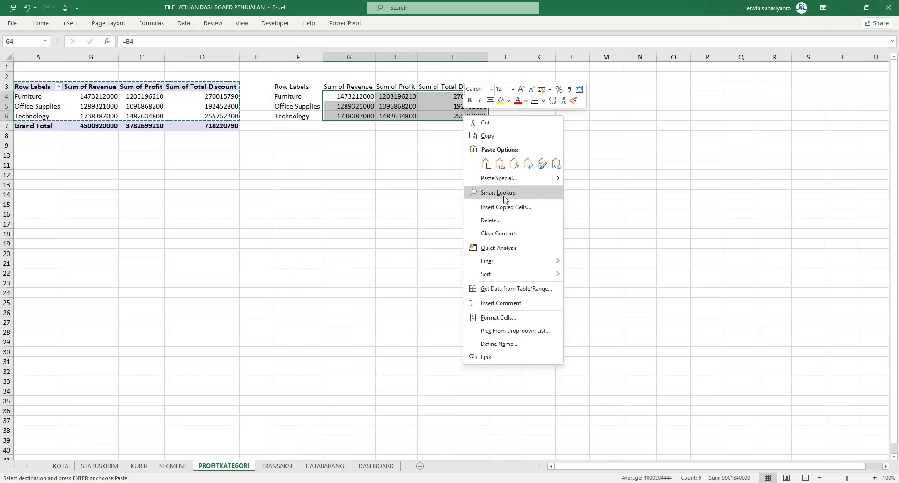
click(499, 319)
click(403, 250)
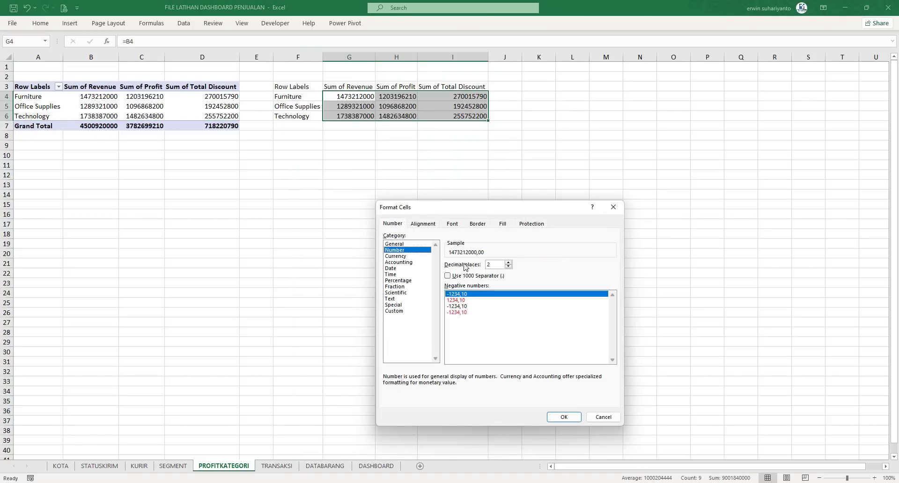
click(508, 263)
click(508, 266)
click(507, 266)
click(508, 267)
click(447, 276)
click(563, 415)
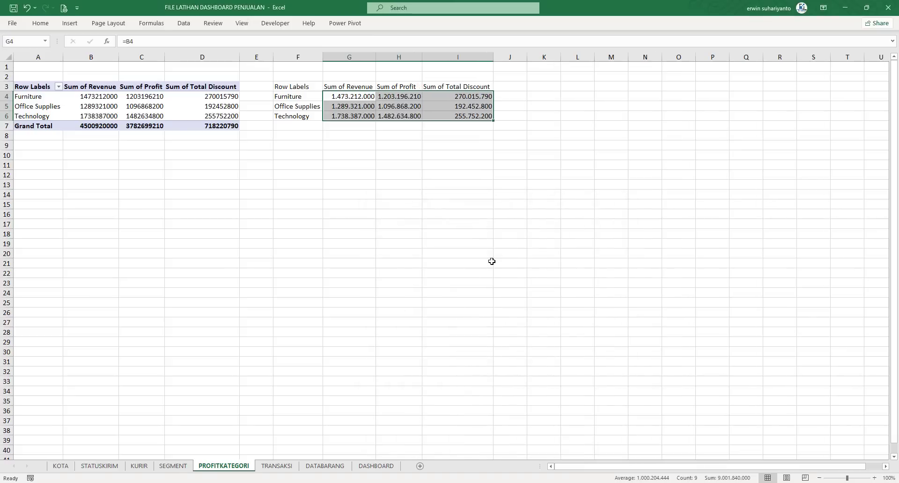
click(470, 232)
click(521, 147)
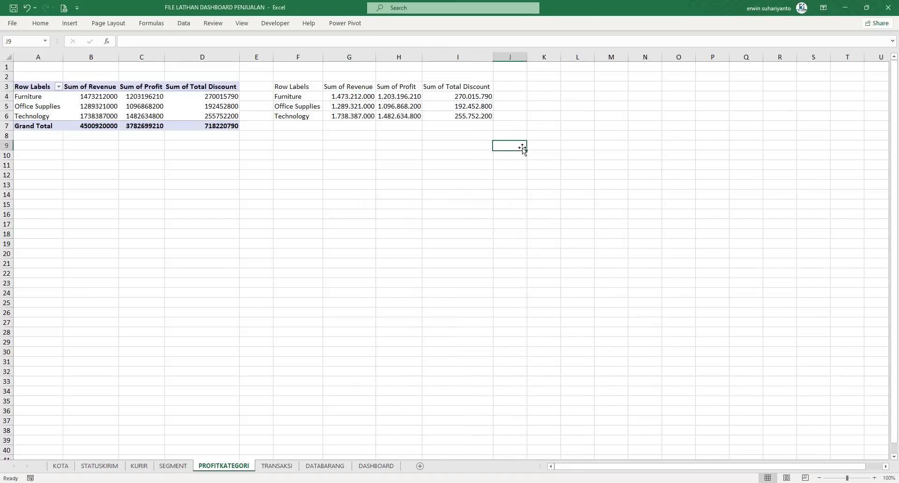
Enter the heading Persen in cell J3 beside the Sum of Total Discount column.
click(515, 87)
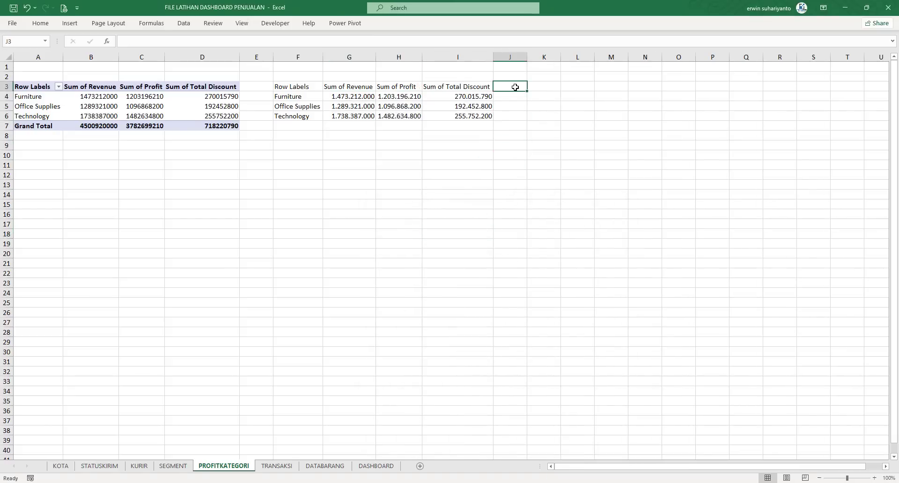
text(EN)
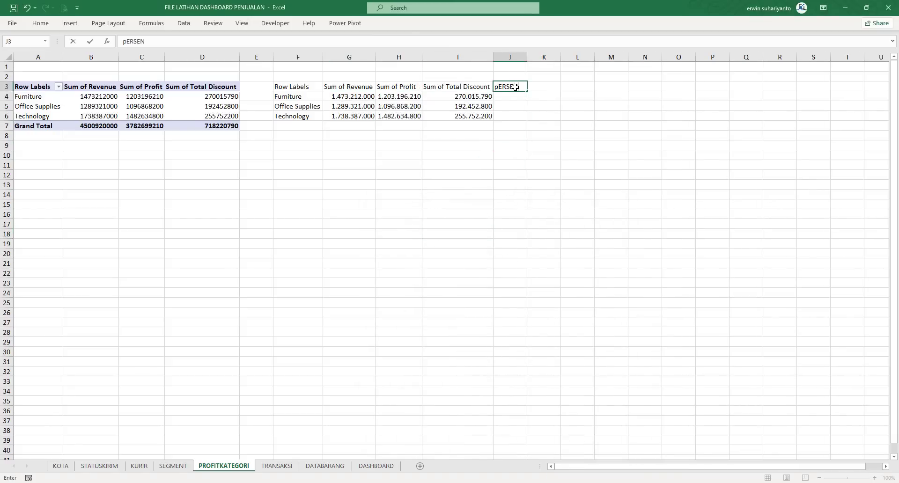
key(Tab)
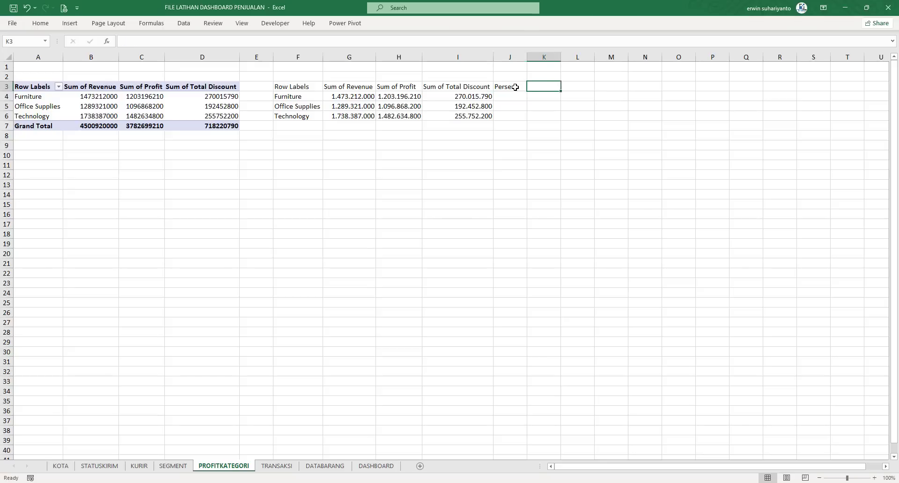
click(515, 87)
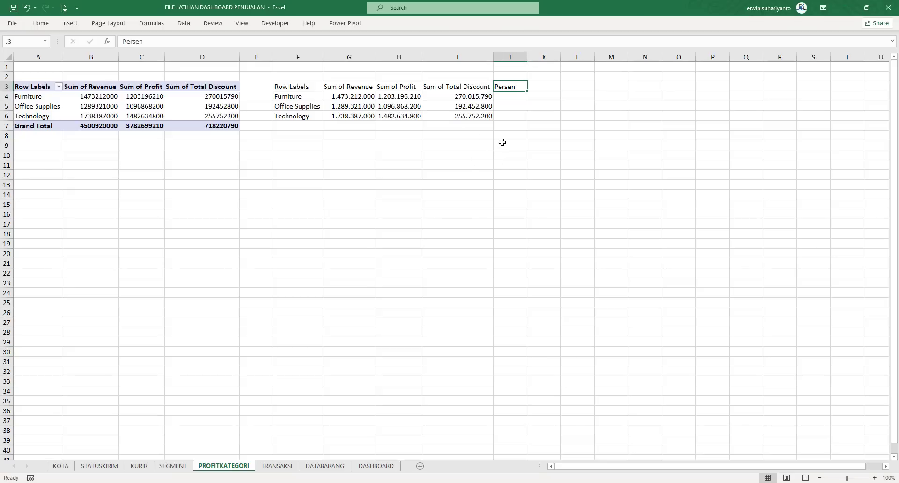
key(Down)
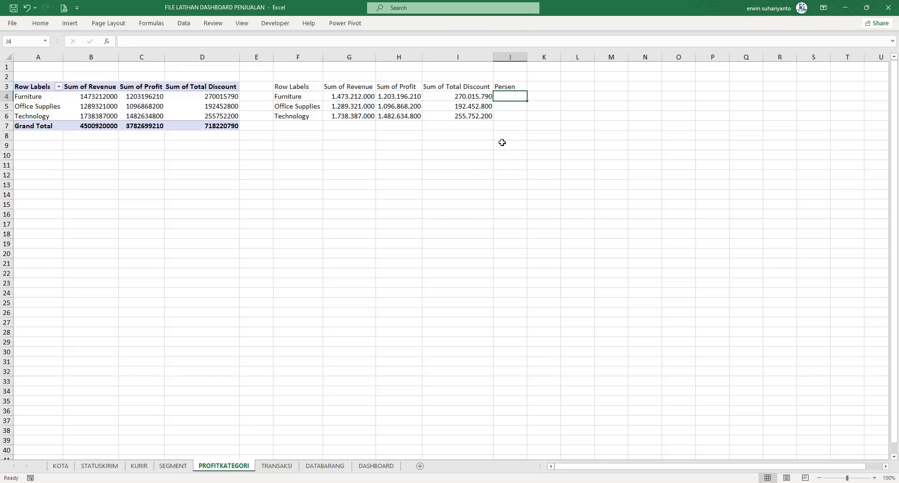
text(=)
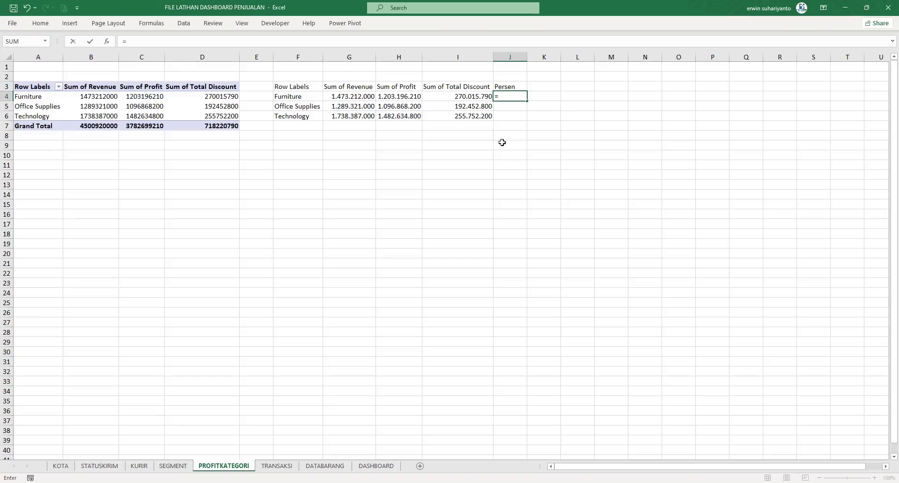
click(503, 175)
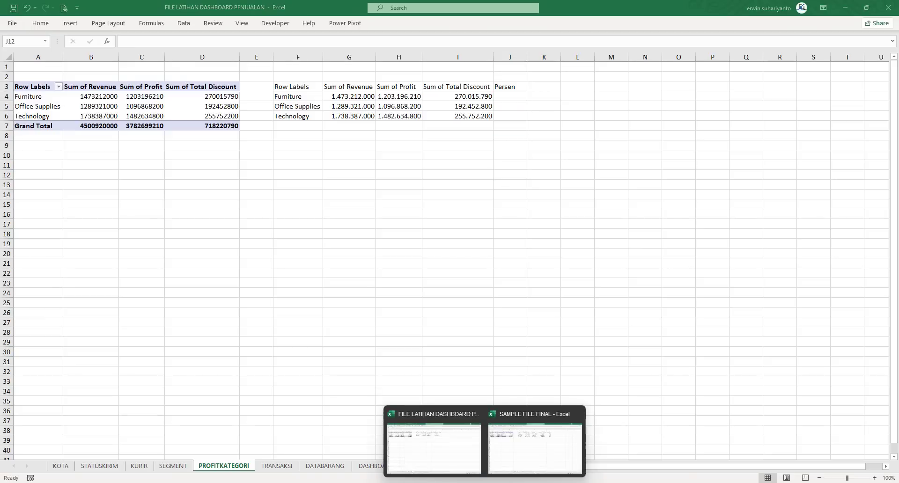
Check the Persen Diskon formula in K4 of the sample workbook's PROFITKATEGORI sheet, and return to the practice workbook.
click(533, 452)
click(589, 95)
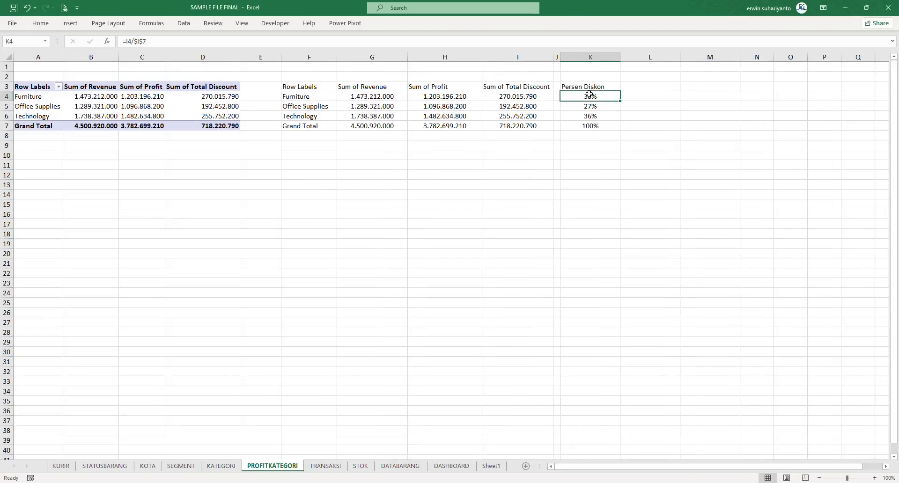
click(172, 40)
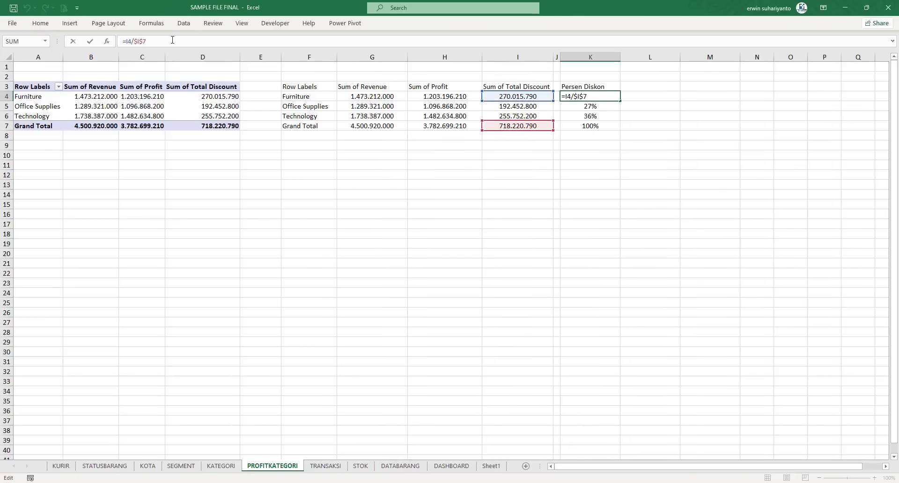
key(Return)
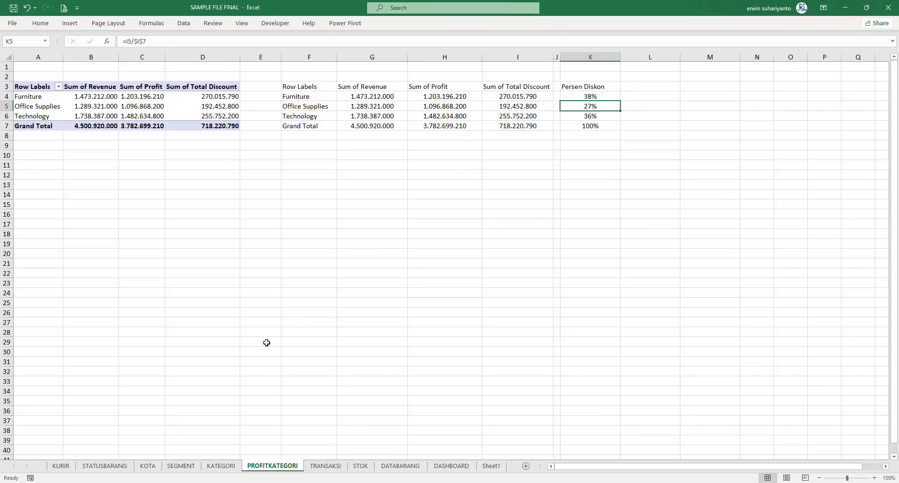
mouse_move(515, 482)
click(420, 360)
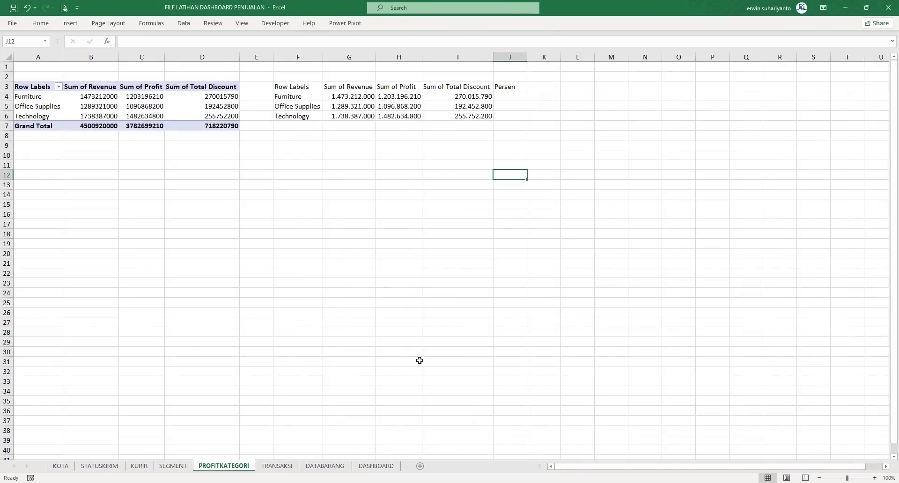
Change the J3 heading to Persen Diskon and autofit column J.
click(510, 96)
click(518, 84)
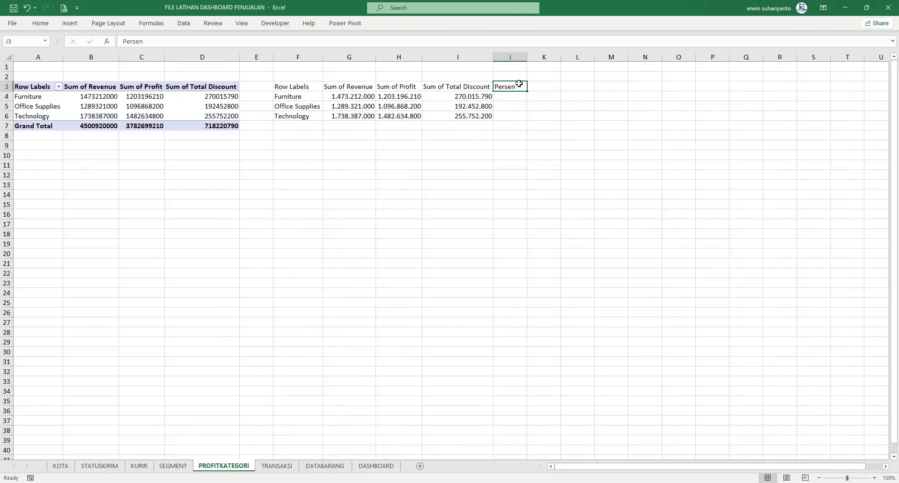
double_click(519, 84)
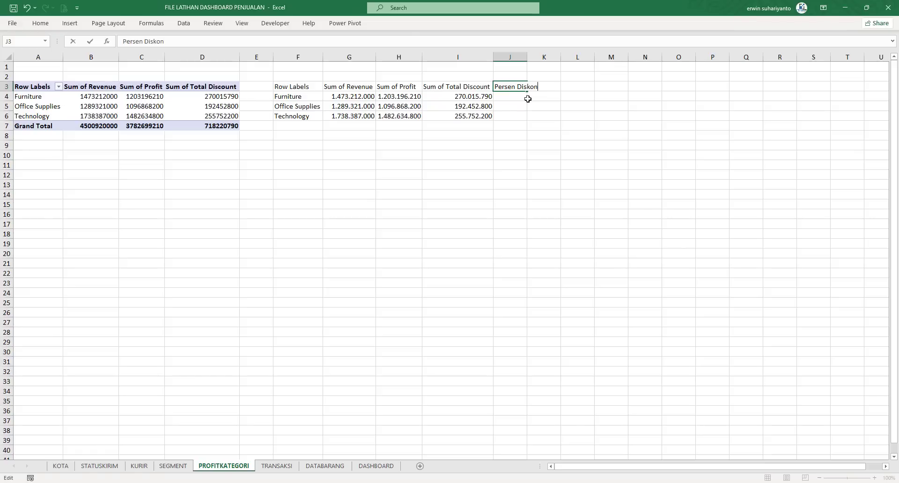
key(Return)
double_click(528, 55)
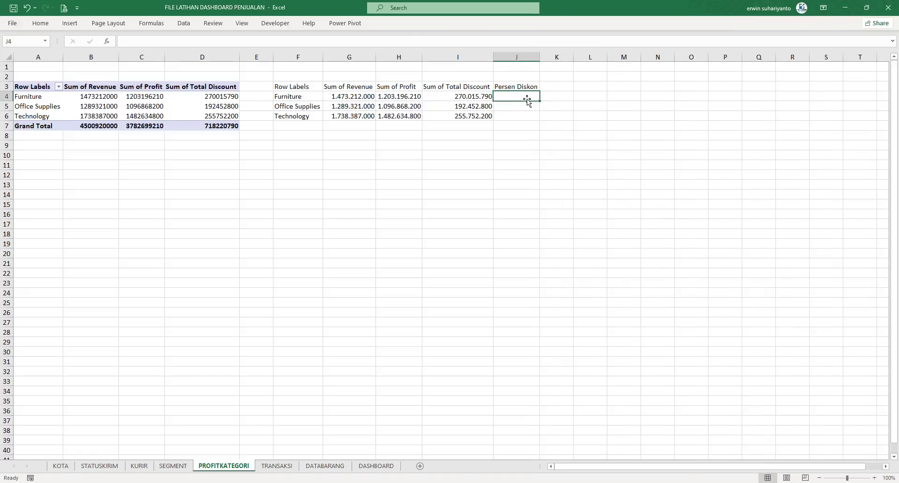
Calculate Furniture's discount share in J4 with the formula =I4/SUM($I$4:$I$6).
text(=)
click(466, 97)
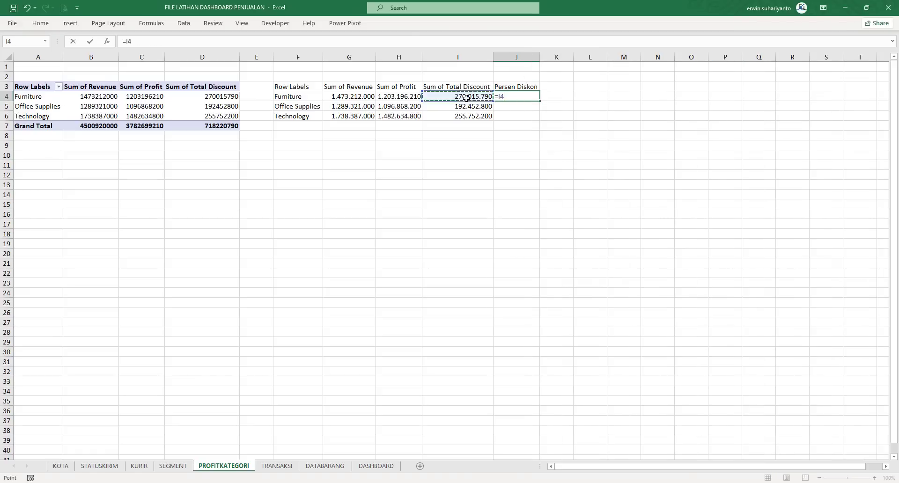
text(/sum()
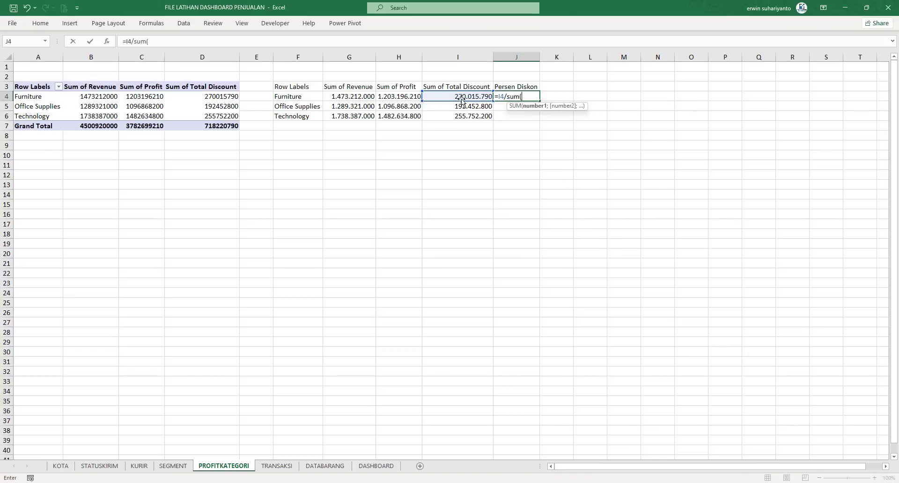
drag(462, 100, 462, 114)
key(F4)
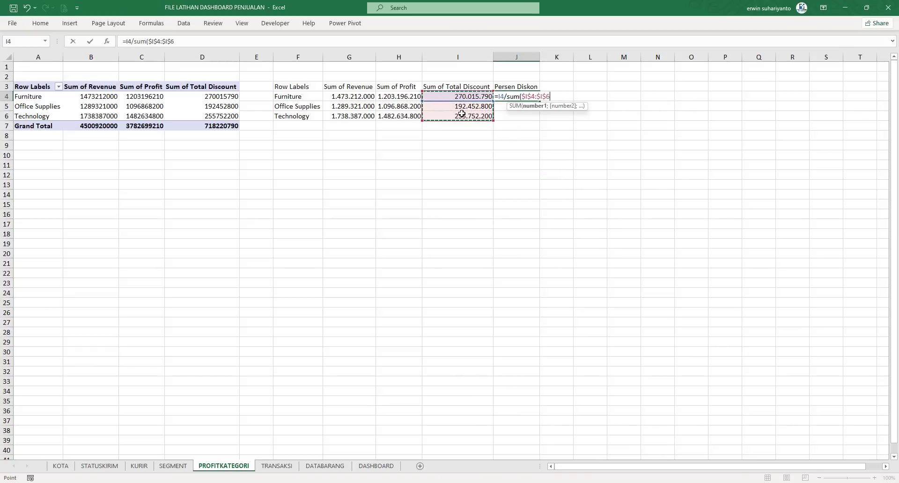
text())
key(Return)
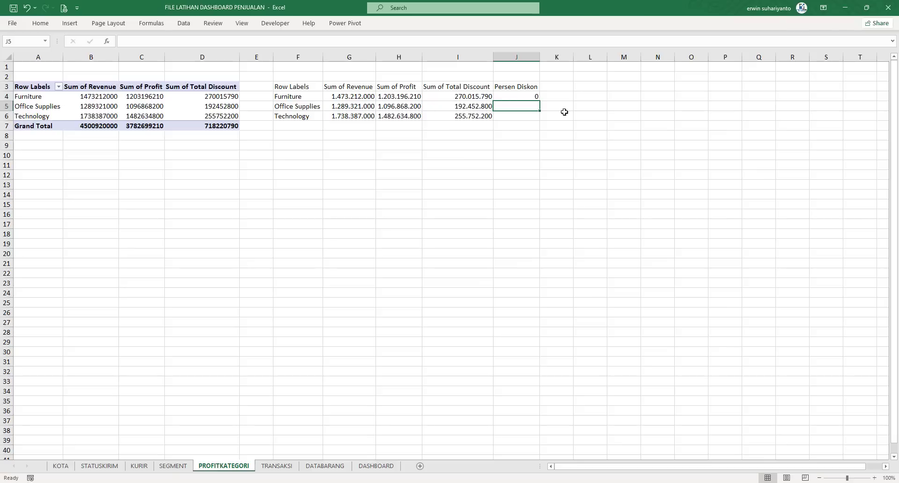
Fill the discount share formula from J4 down to J6 and format the cells as percentages.
click(532, 89)
click(537, 98)
drag(539, 102, 539, 120)
click(45, 27)
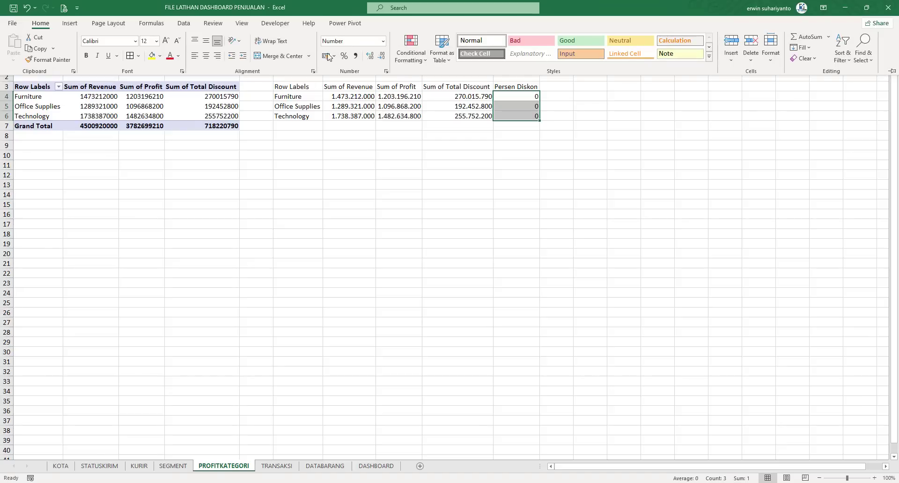
click(344, 55)
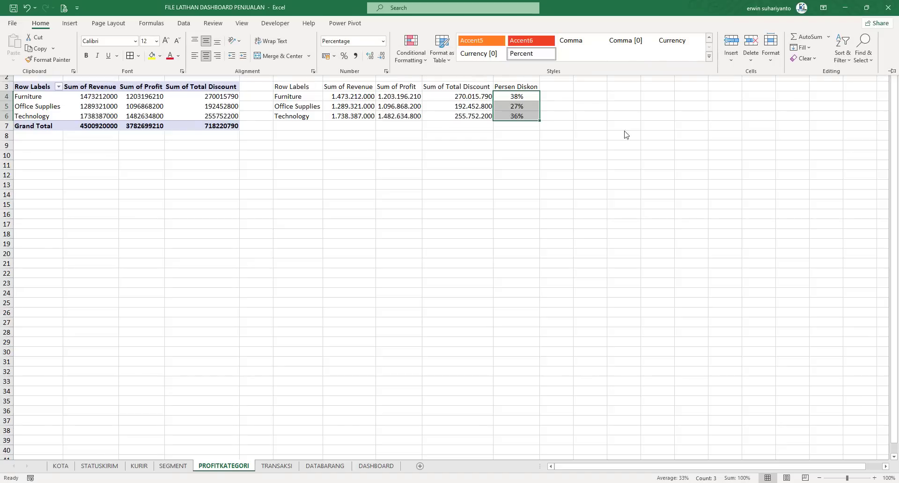
click(574, 121)
click(574, 118)
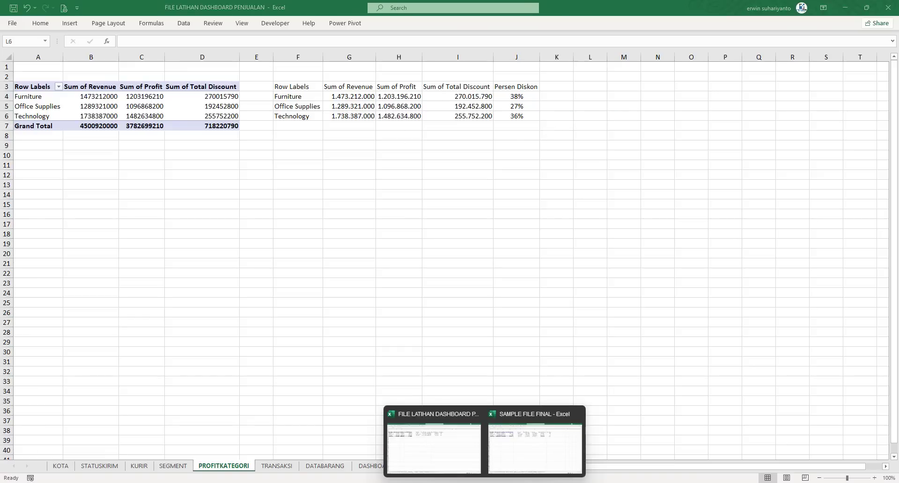
Examine the category revenue and profit panel on the sample workbook's dashboard, and return to the practice workbook's DASHBOARD sheet.
click(502, 460)
click(447, 466)
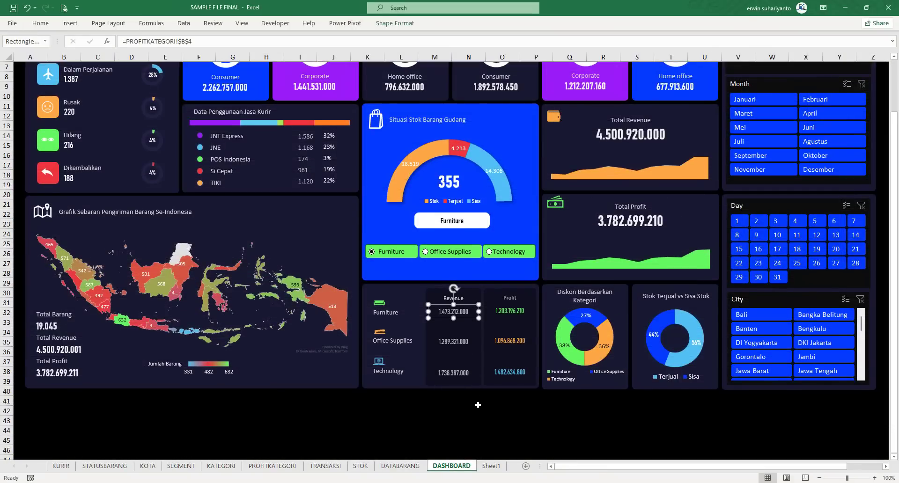
click(477, 405)
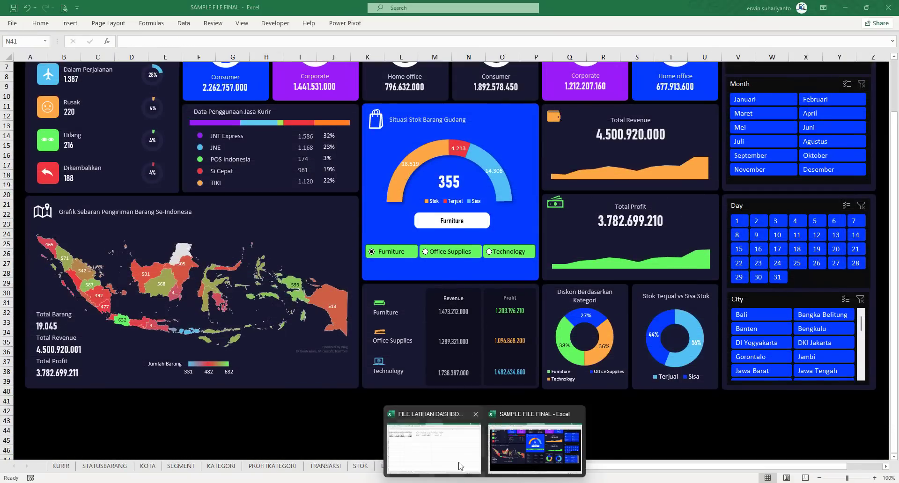
click(429, 443)
click(324, 466)
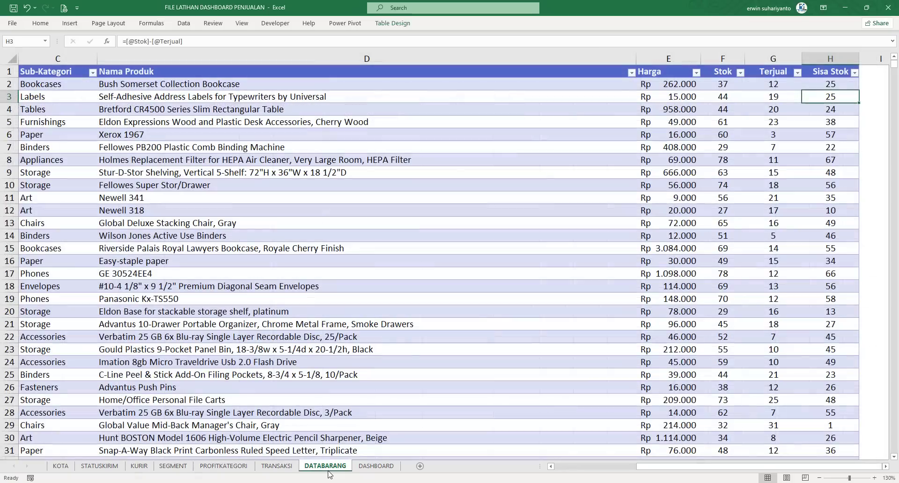
click(376, 466)
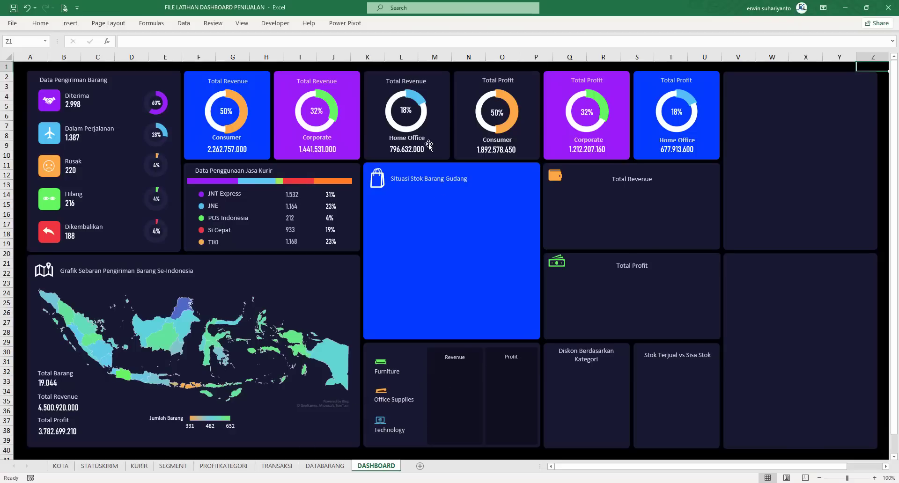
Duplicate the Home Office revenue value, place the copy under Revenue in the Furniture row, and narrow it to the column width.
click(410, 151)
click(409, 150)
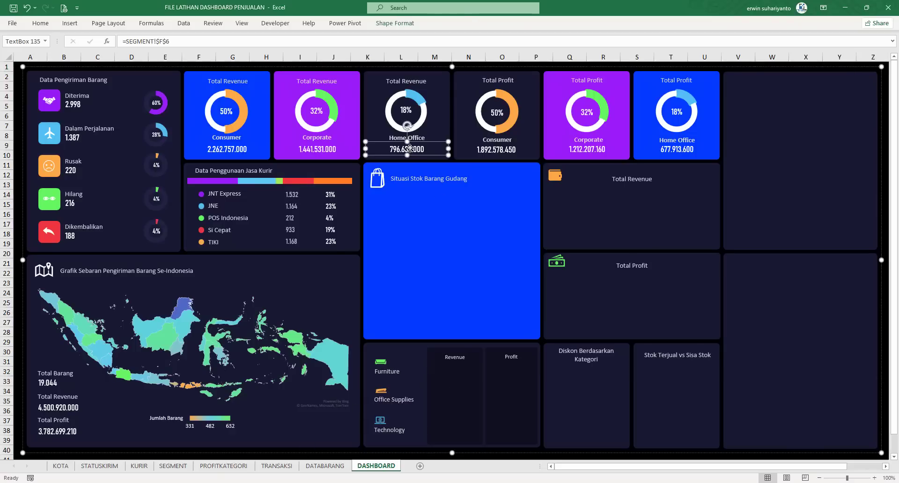
key(ctrl+d)
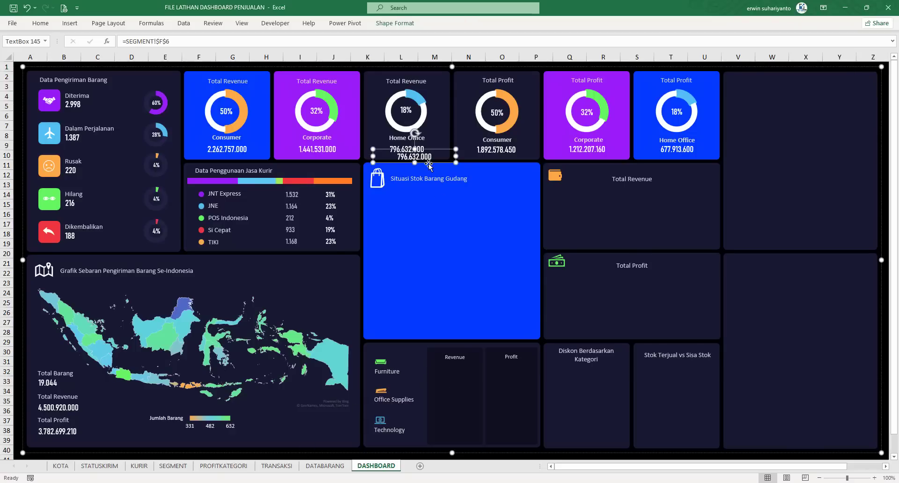
drag(430, 163, 471, 374)
double_click(482, 369)
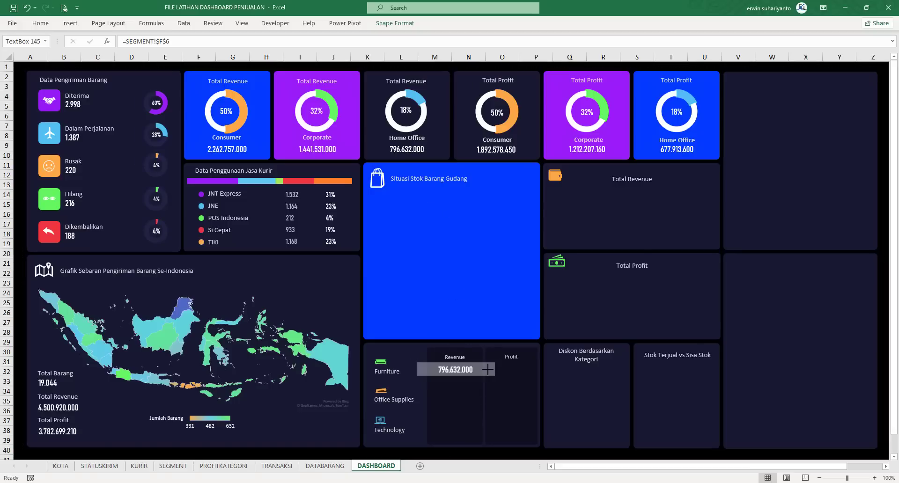
click(482, 369)
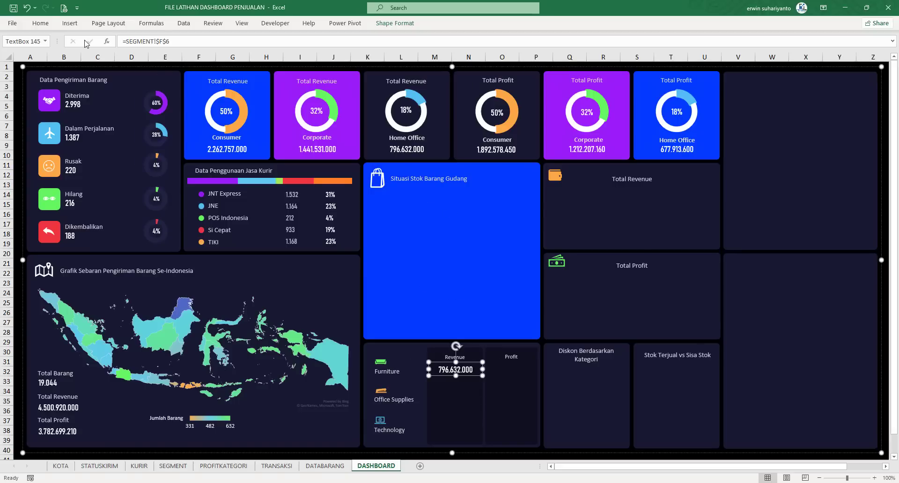
Reduce the font size of the copied value in the Furniture row's Revenue column.
click(40, 23)
click(177, 41)
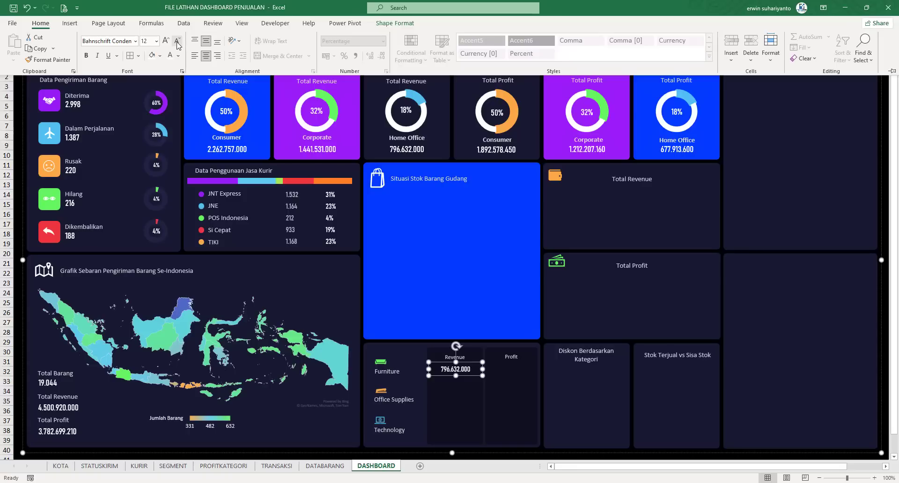
click(177, 41)
click(166, 41)
click(309, 78)
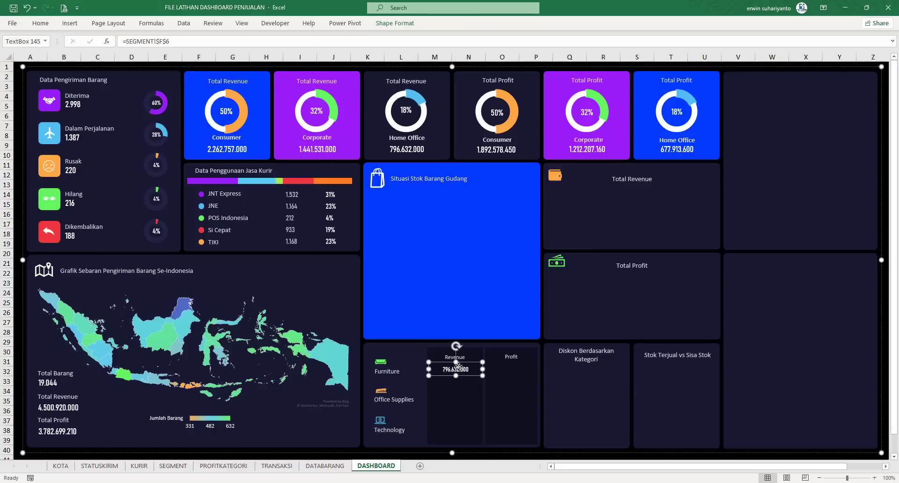
Link the Furniture row's Revenue text box to =PROFITKATEGORI!$H$4.
drag(171, 41, 89, 43)
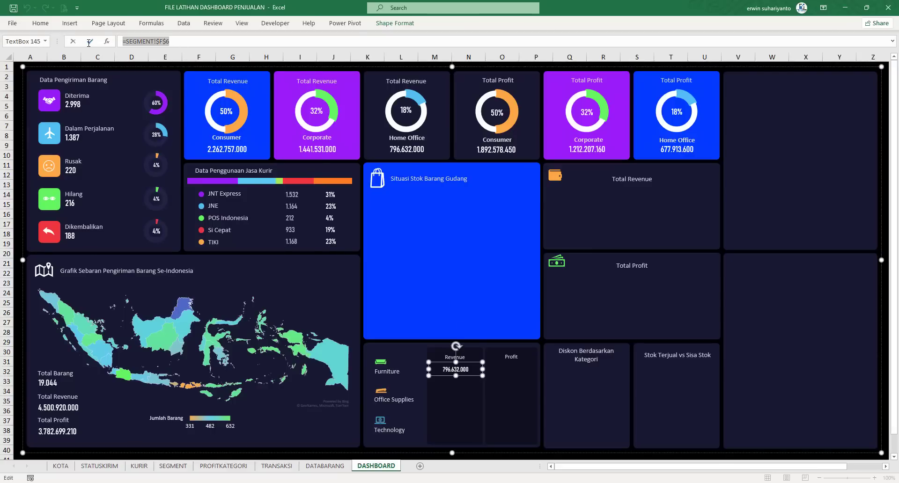
text(=)
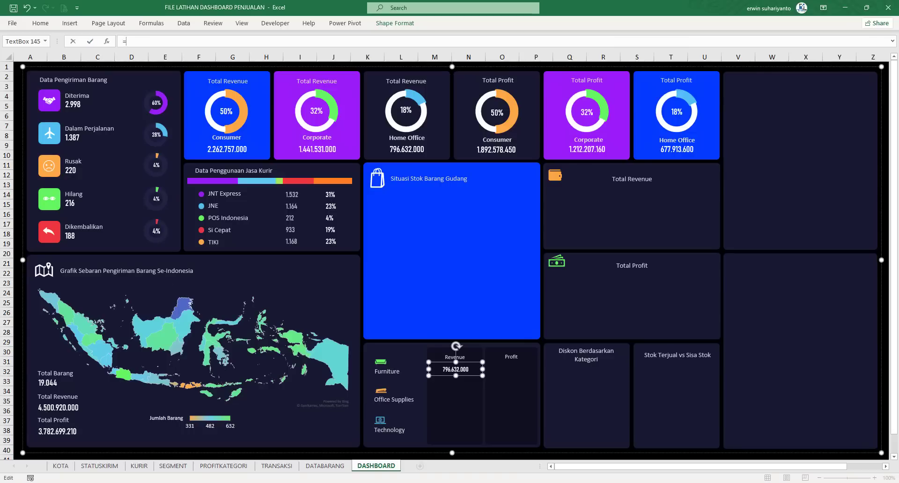
click(216, 466)
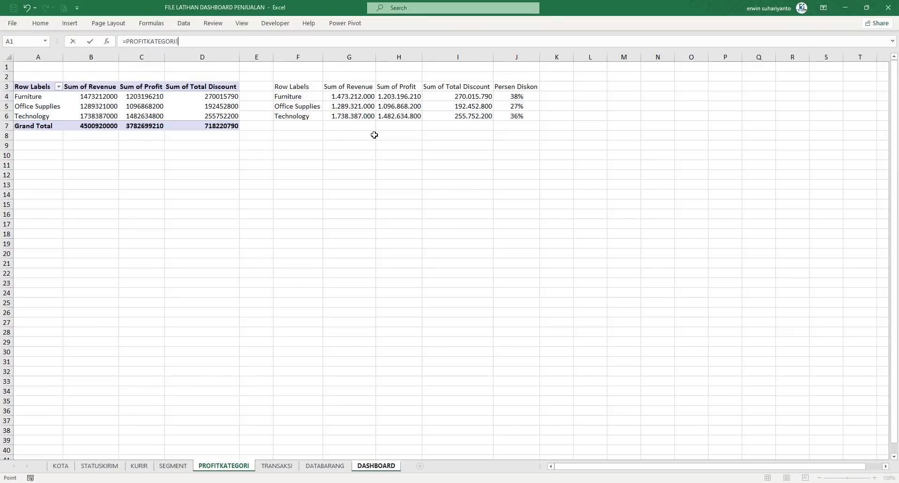
click(401, 96)
key(F4)
key(Return)
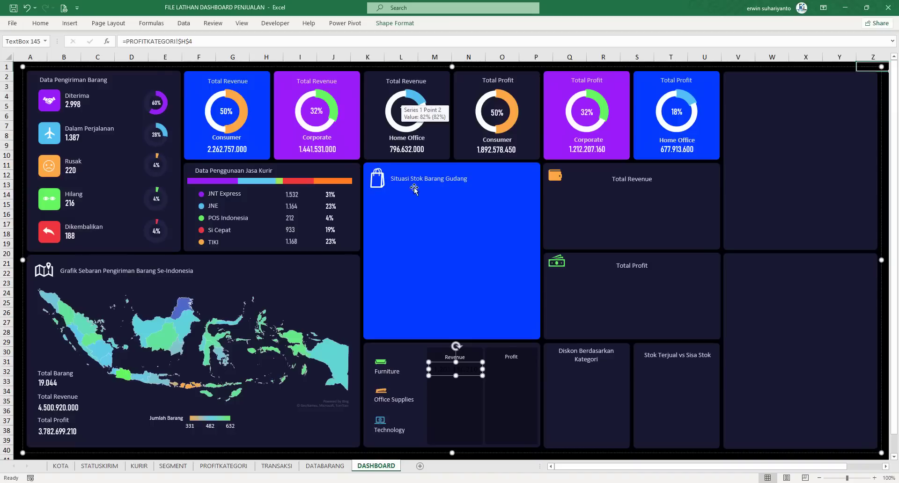
scroll(536, 395, down, 2)
click(487, 420)
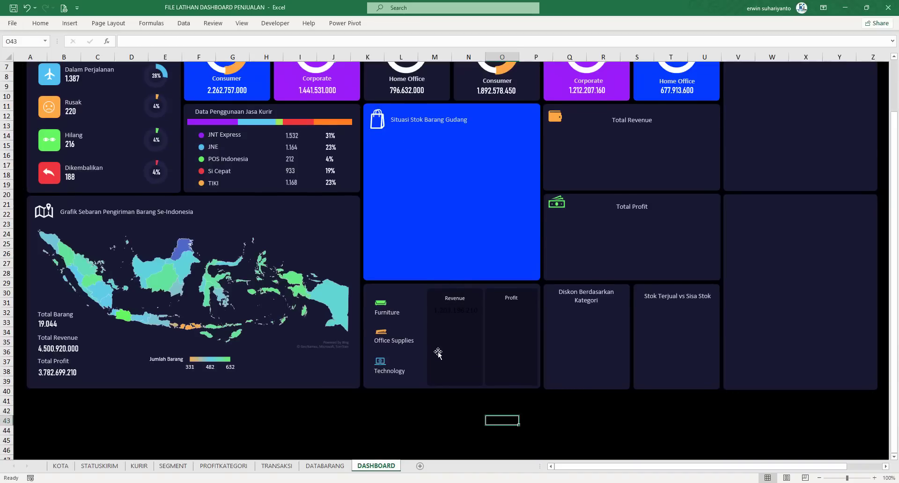
scroll(438, 355, up, 2)
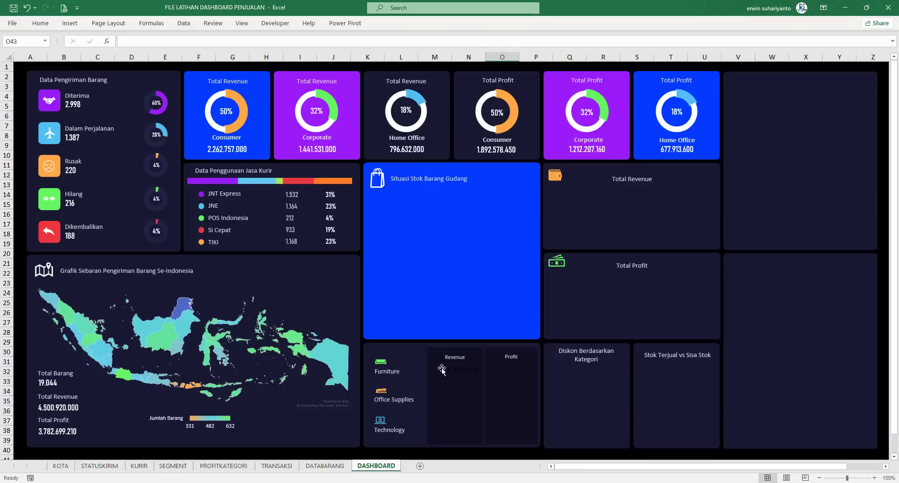
Copy the formatting of the Consumer total revenue value onto the Furniture row's Revenue value.
click(232, 149)
click(222, 149)
click(40, 23)
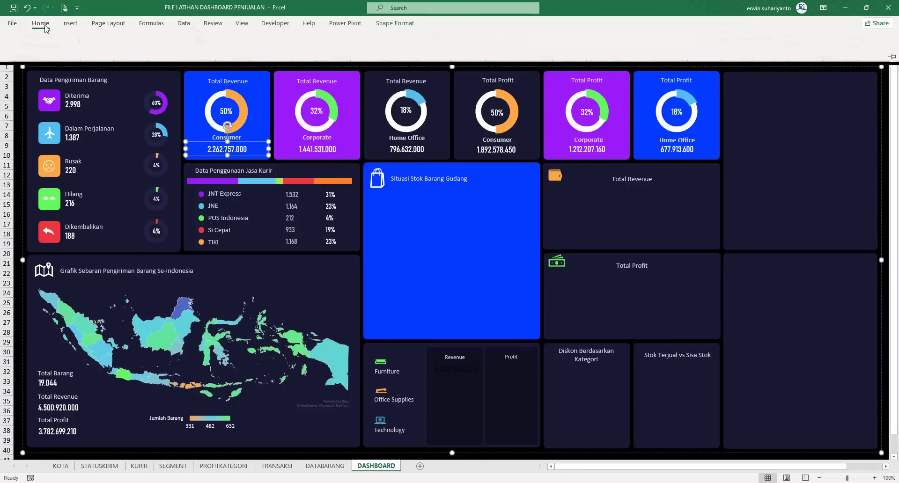
click(49, 59)
click(457, 367)
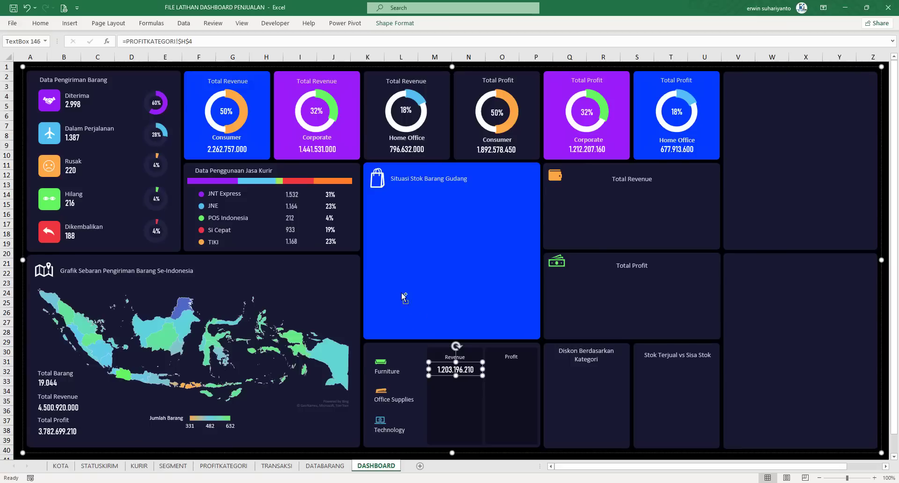
Duplicate the Furniture Revenue value twice, placing the copies in the Office Supplies and Technology rows of the Revenue column.
key(ctrl+d)
drag(478, 384, 468, 401)
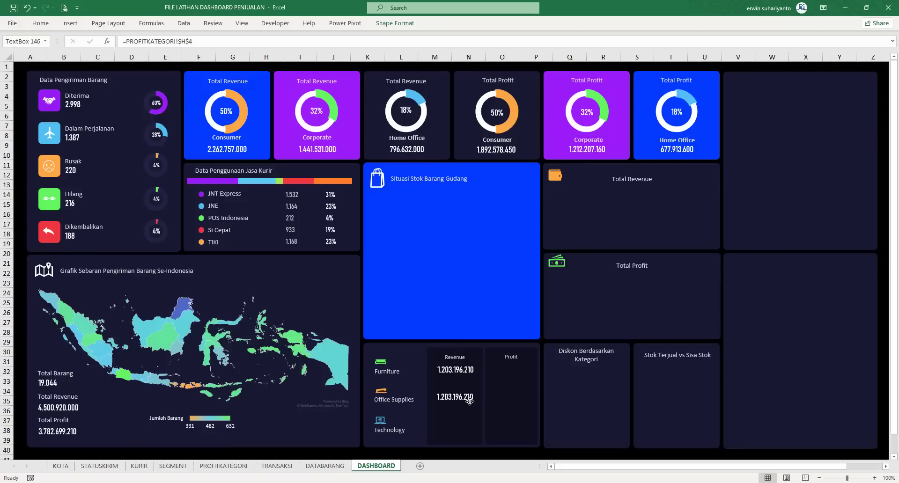
key(ctrl+d)
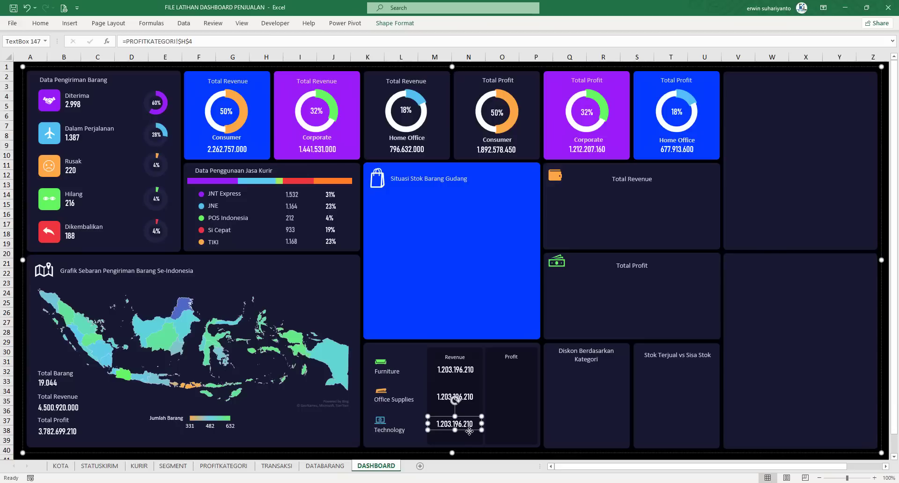
drag(469, 431, 469, 433)
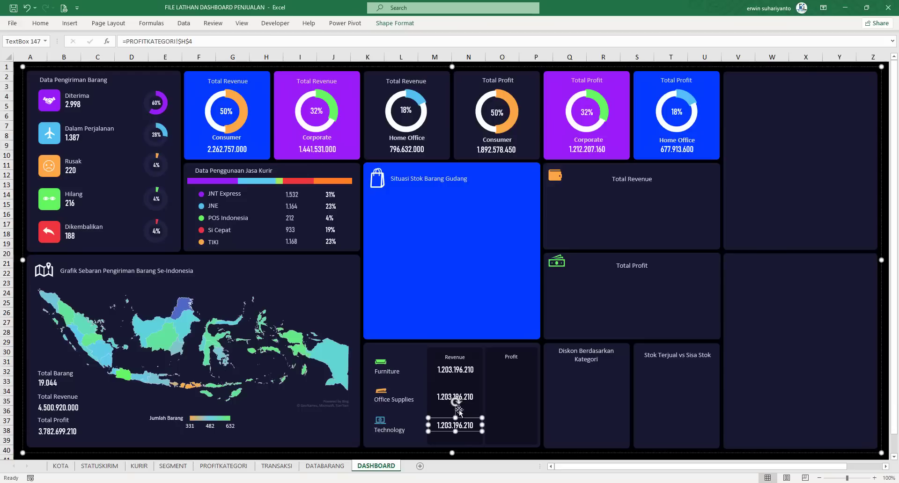
Line up the three values in the Revenue column with each other and distribute them vertically.
shift+click(445, 397)
shift+click(442, 370)
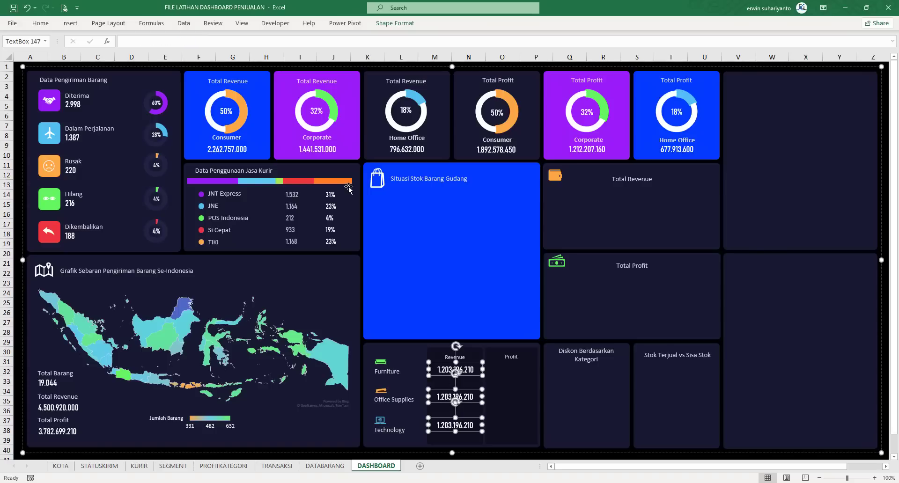
click(387, 26)
click(652, 37)
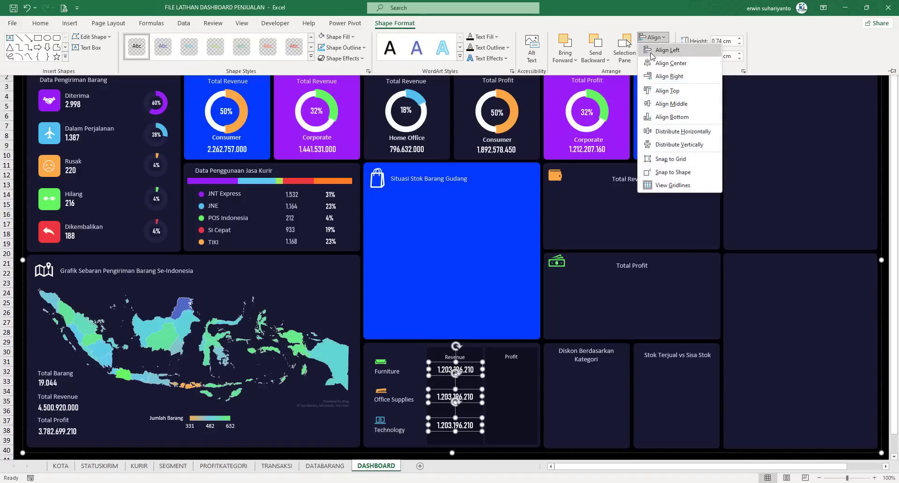
click(654, 57)
click(653, 37)
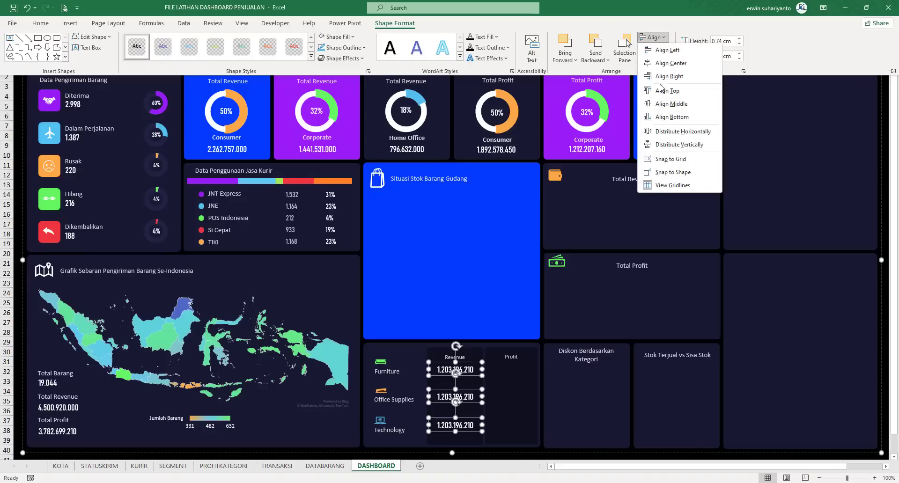
click(665, 143)
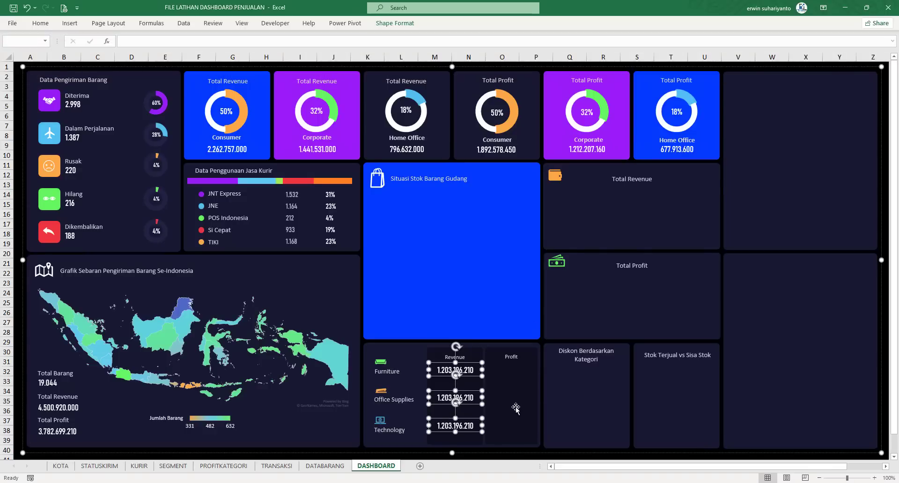
scroll(515, 403, down, 2)
click(487, 427)
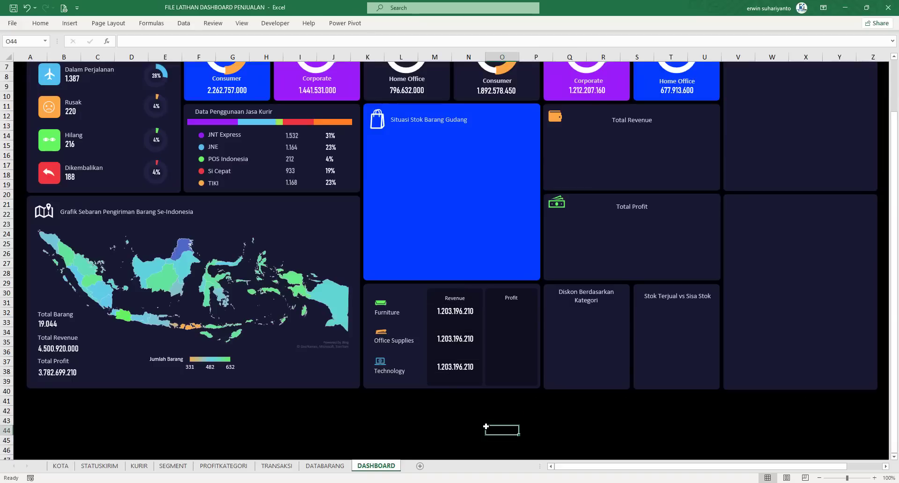
scroll(465, 321, up, 2)
Link the Office Supplies row's Revenue text box to =PROFITKATEGORI!$G$5.
click(463, 374)
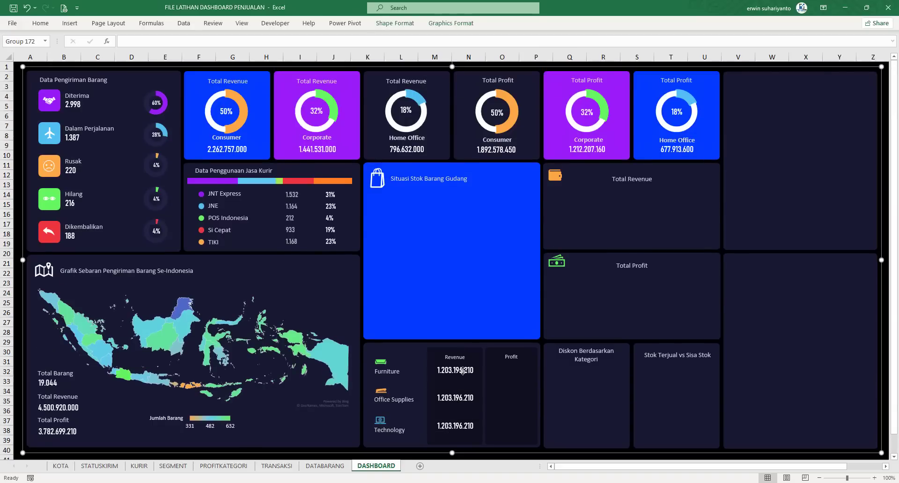
click(462, 372)
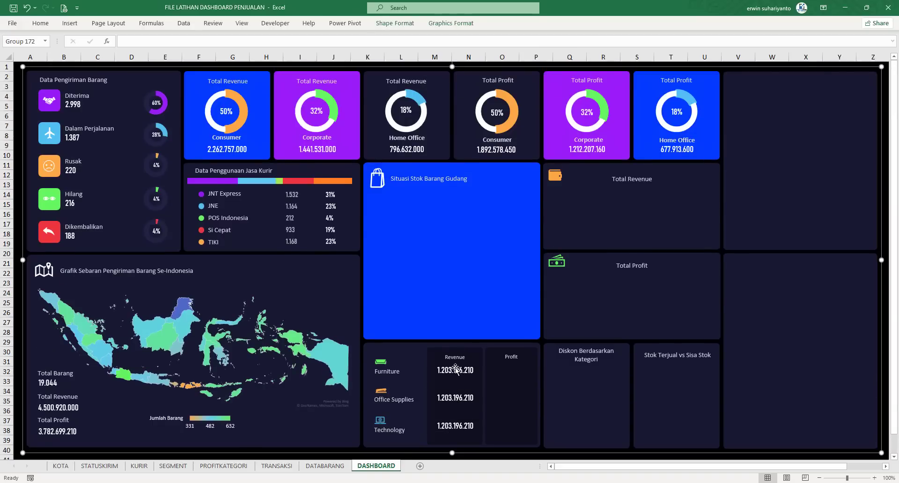
click(453, 398)
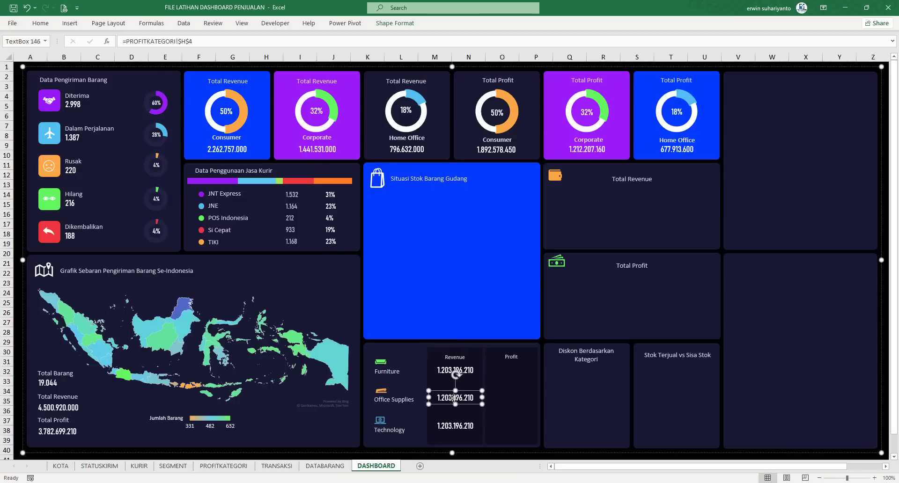
drag(193, 41, 154, 41)
key(BackSpace)
key(BackSpace)
key(BackSpace)
key(BackSpace)
key(BackSpace)
key(BackSpace)
key(BackSpace)
key(BackSpace)
key(BackSpace)
key(BackSpace)
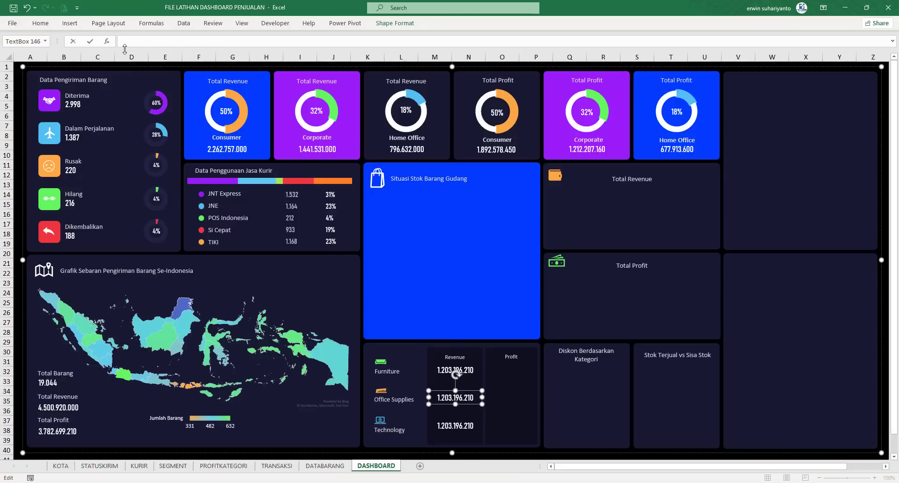
text(=)
click(223, 466)
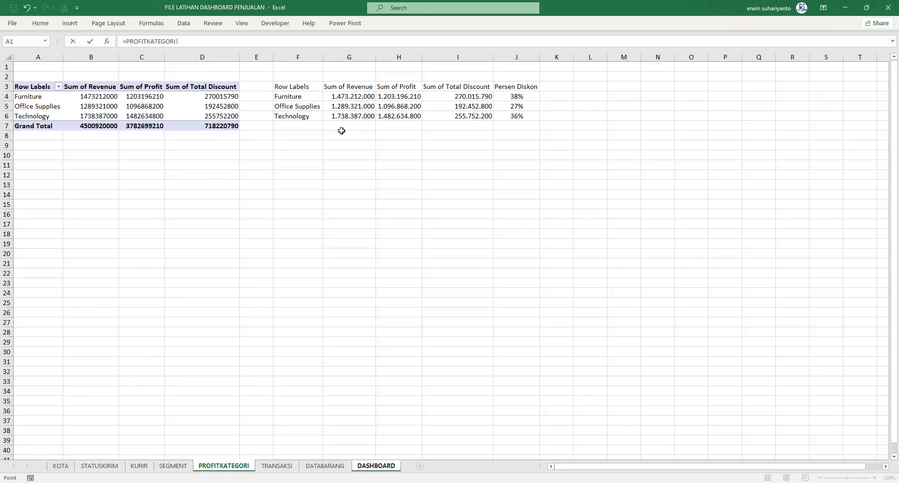
click(352, 107)
key(F4)
key(Return)
Link the Technology row's Revenue text box to =PROFITKATEGORI!$G$6.
click(457, 422)
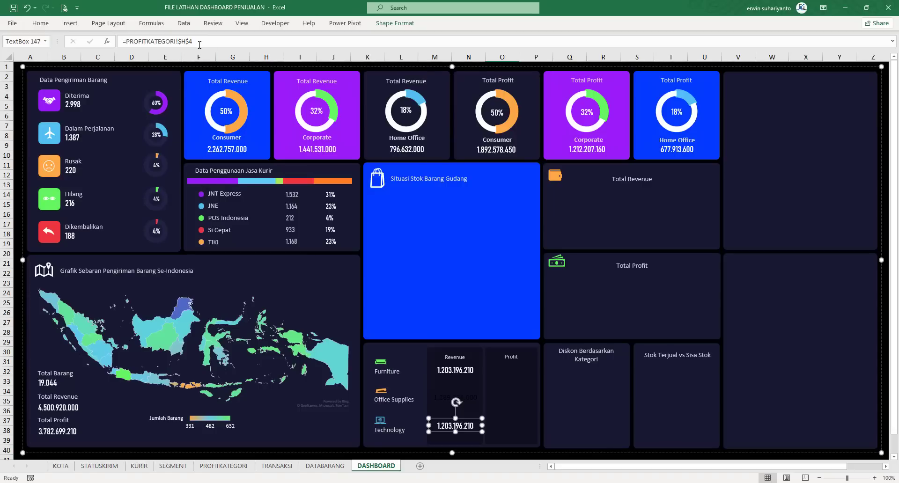
drag(193, 41, 104, 45)
text(=)
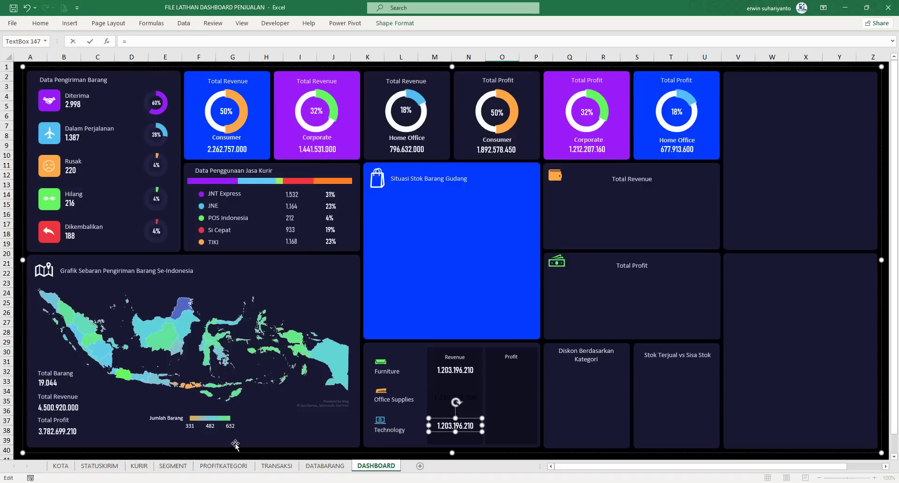
click(205, 467)
click(363, 118)
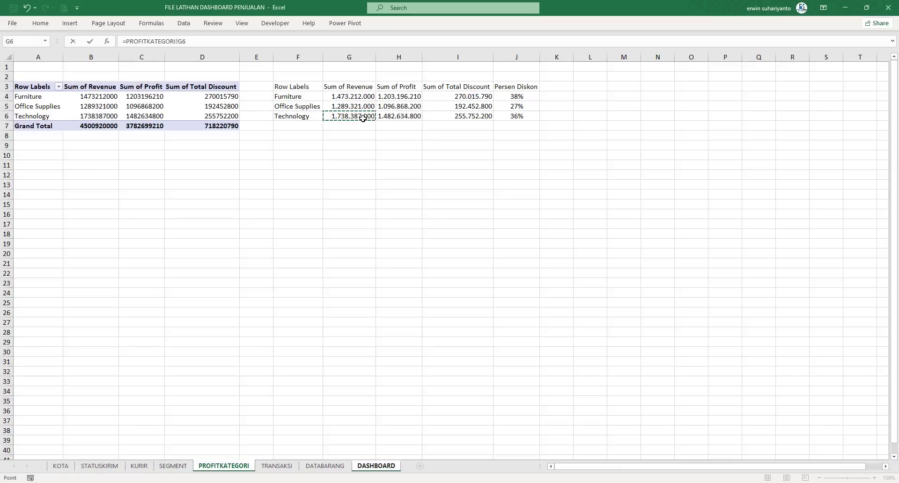
key(F4)
key(Return)
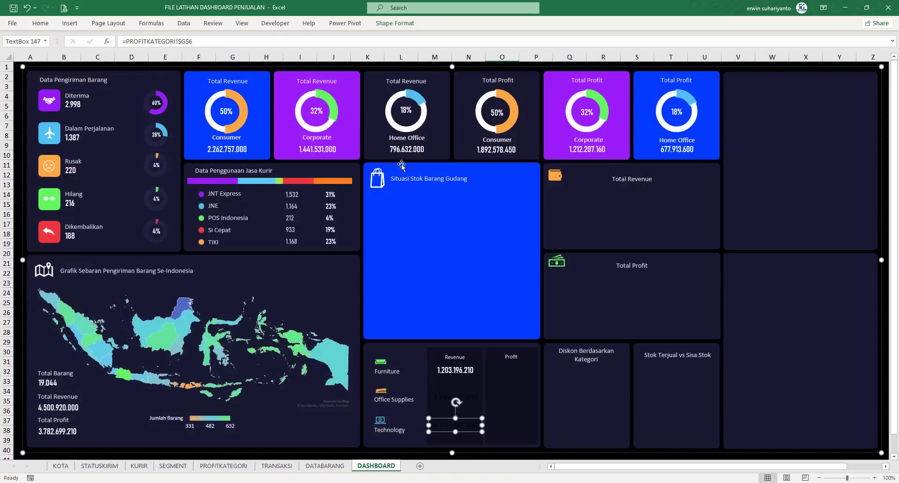
Copy the Furniture Revenue value's formatting onto the Office Supplies value, and from there onto the Technology value.
scroll(457, 337, down, 1)
click(455, 341)
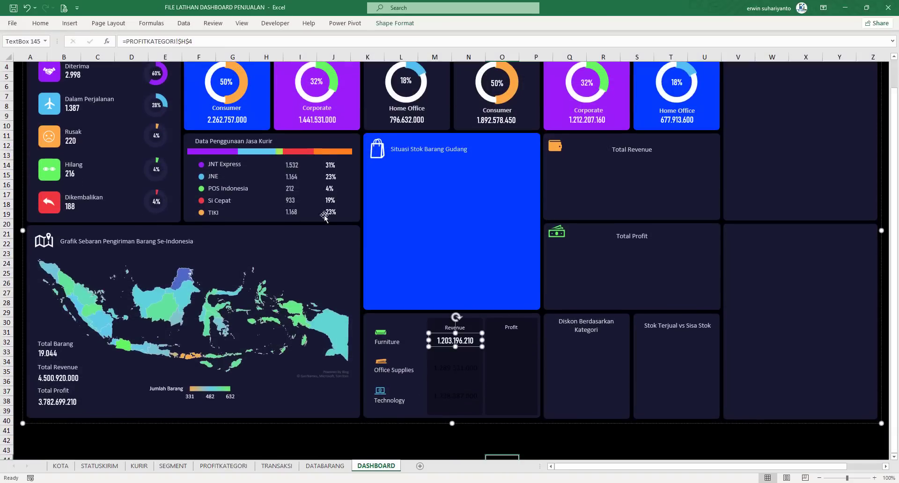
click(40, 23)
click(51, 59)
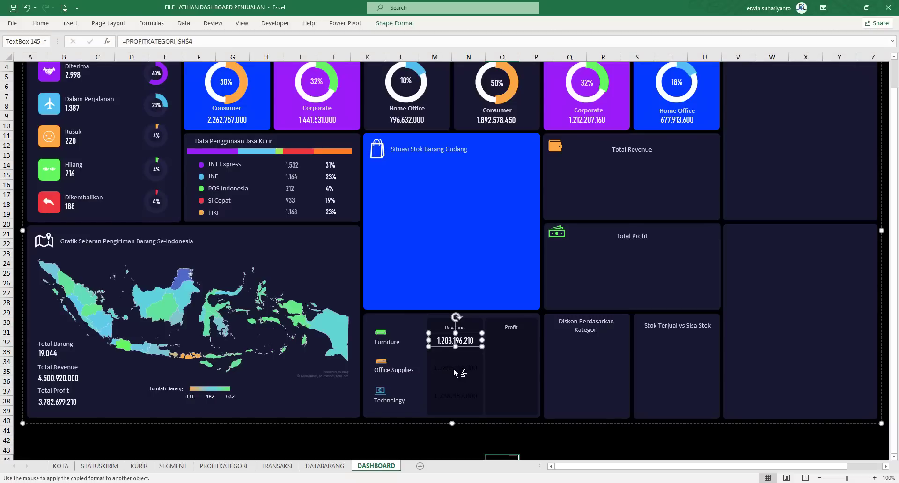
click(453, 369)
click(49, 26)
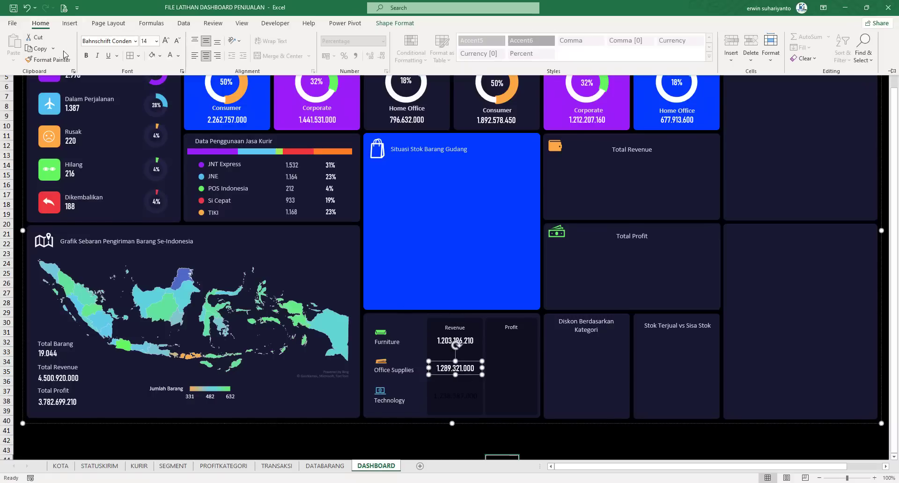
click(52, 59)
click(462, 401)
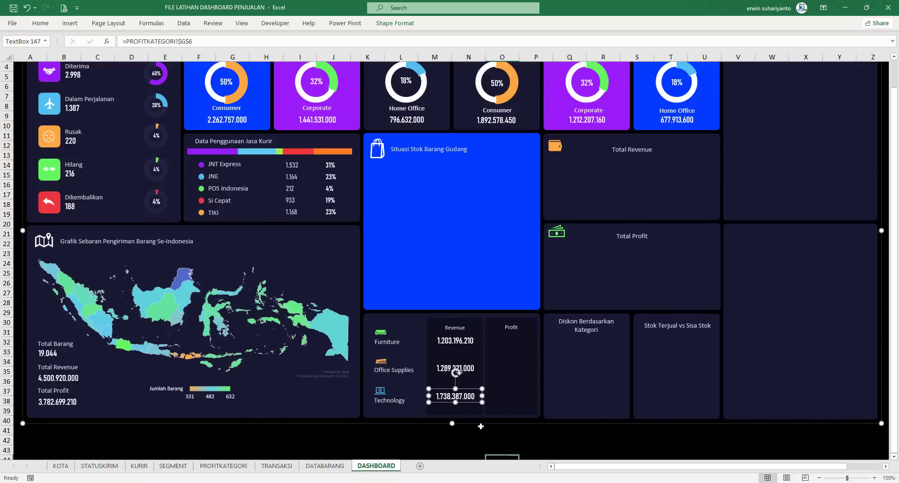
click(470, 430)
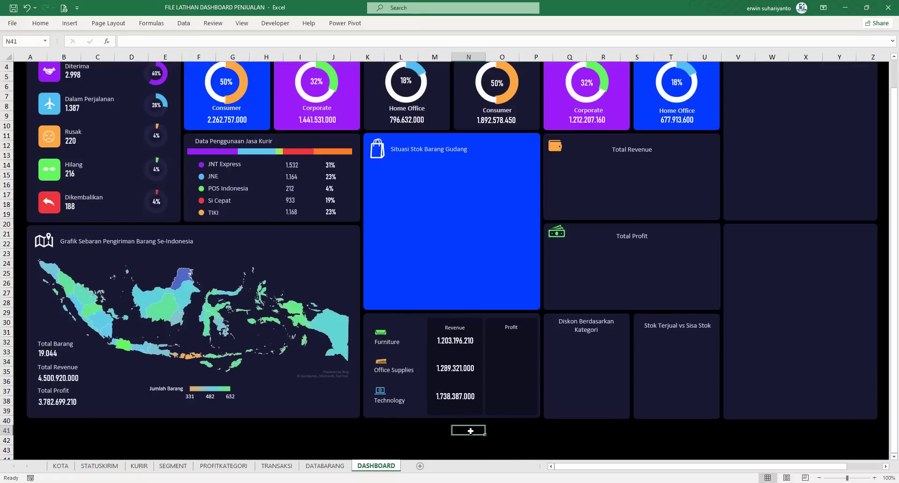
Duplicate the three Revenue values together, place the copies in the Profit column, and nudge them up level with their rows.
click(465, 344)
click(452, 341)
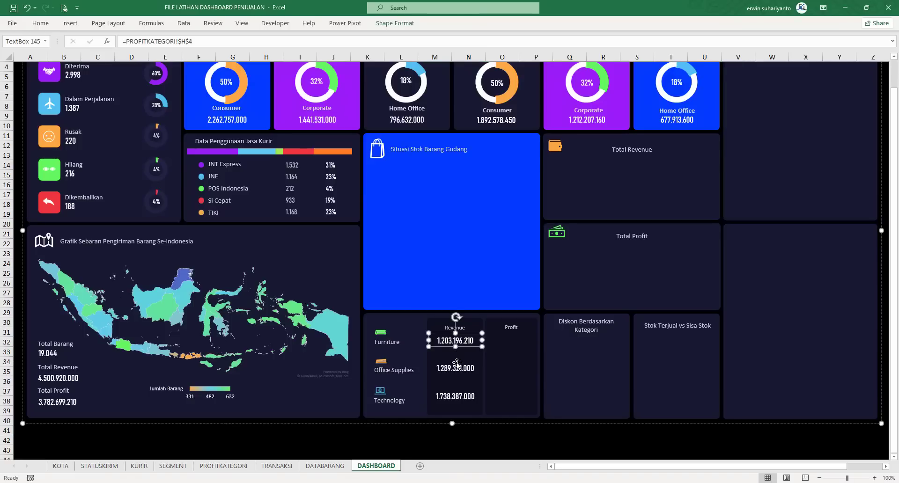
ctrl+click(460, 372)
ctrl+click(458, 396)
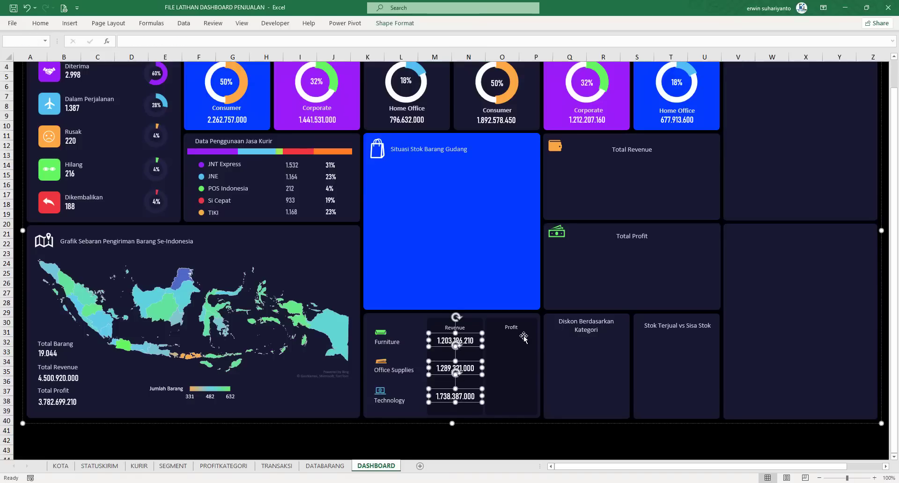
key(ctrl+d)
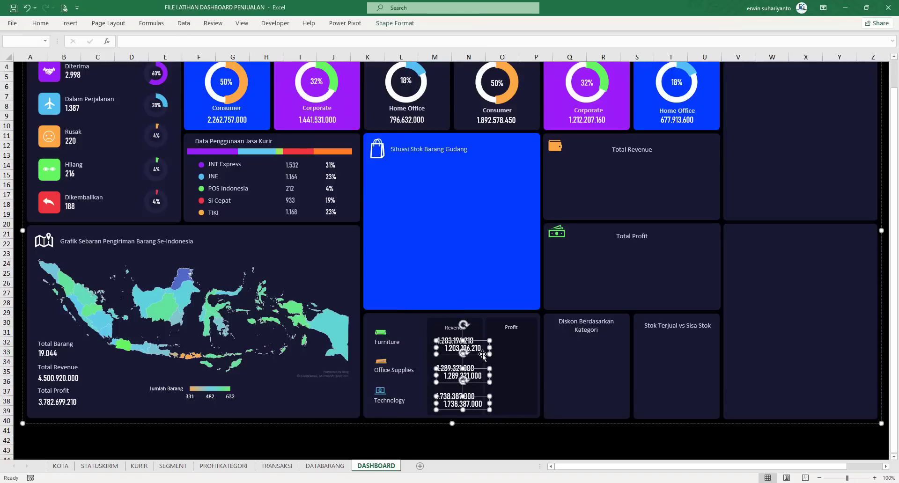
drag(483, 355, 530, 348)
key(Up)
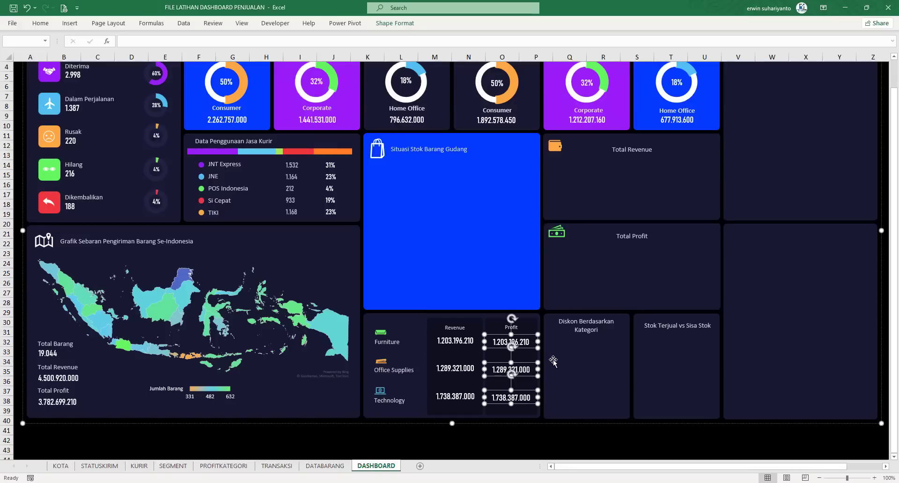
key(Up)
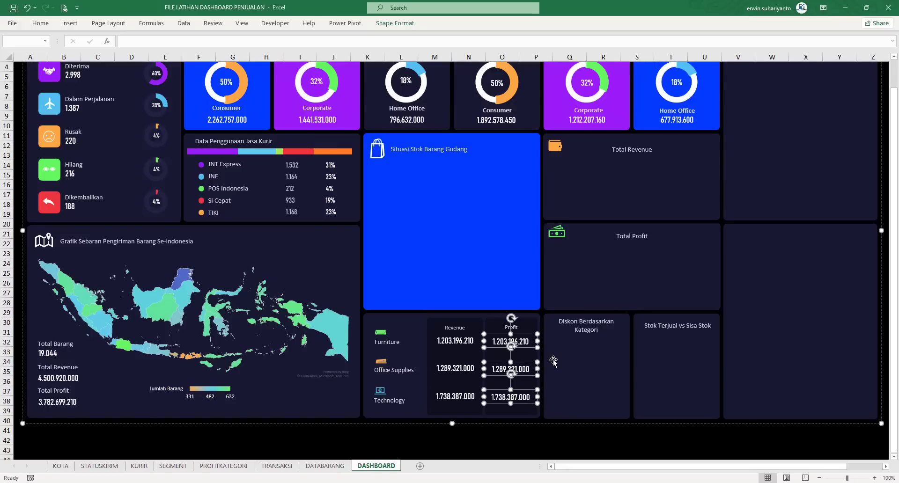
Link the Furniture row's Profit text box to =PROFITKATEGORI!H4.
click(509, 438)
click(509, 347)
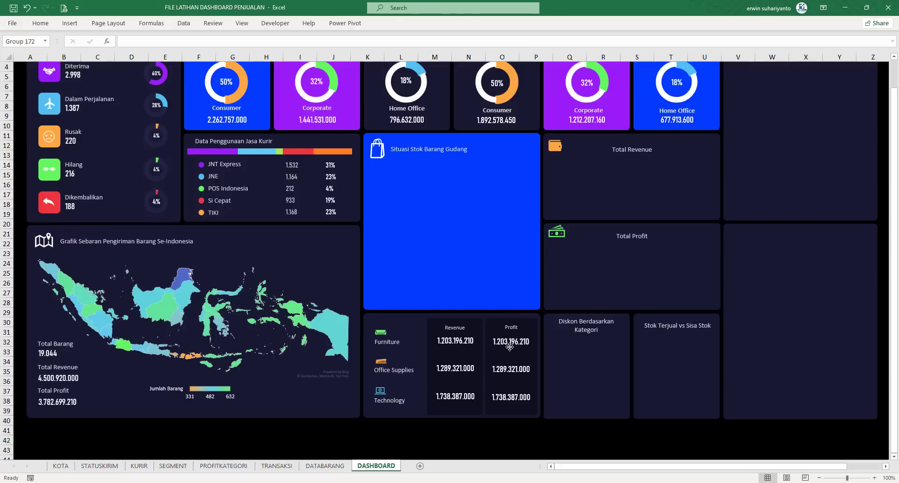
click(509, 344)
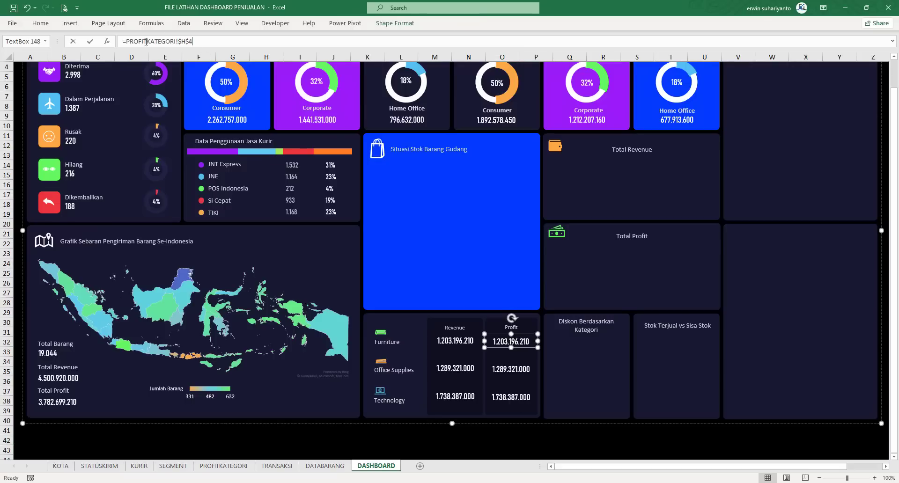
drag(146, 41, 119, 41)
text(=)
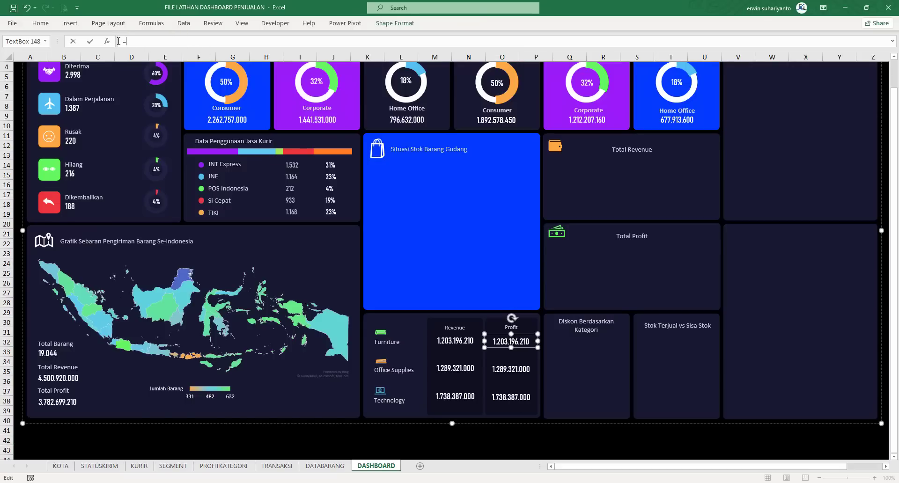
click(225, 466)
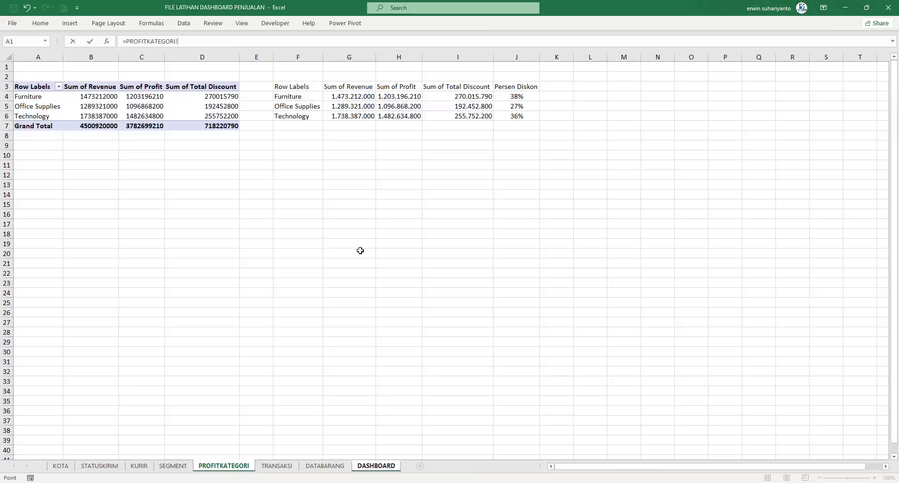
click(397, 99)
key(Return)
Link the Office Supplies row's Profit text box to =PROFITKATEGORI!$H$5.
key(Tab)
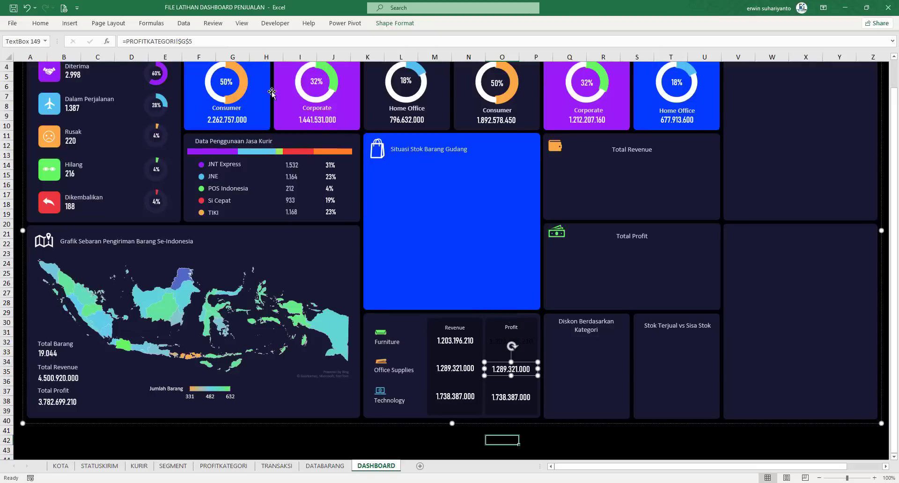
drag(221, 42, 122, 42)
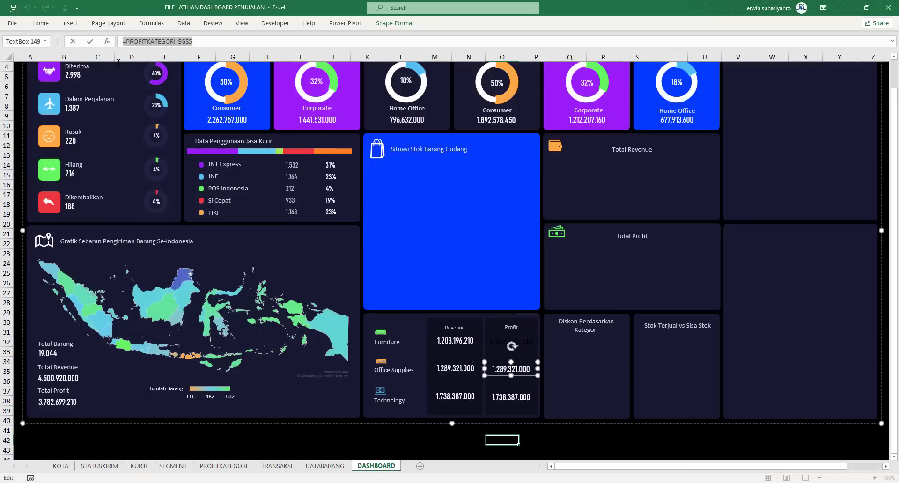
text(=)
click(229, 465)
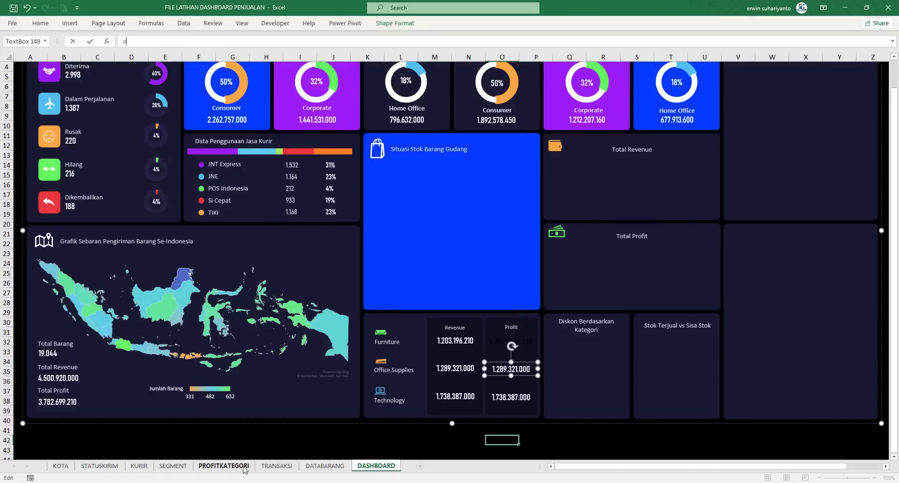
click(408, 108)
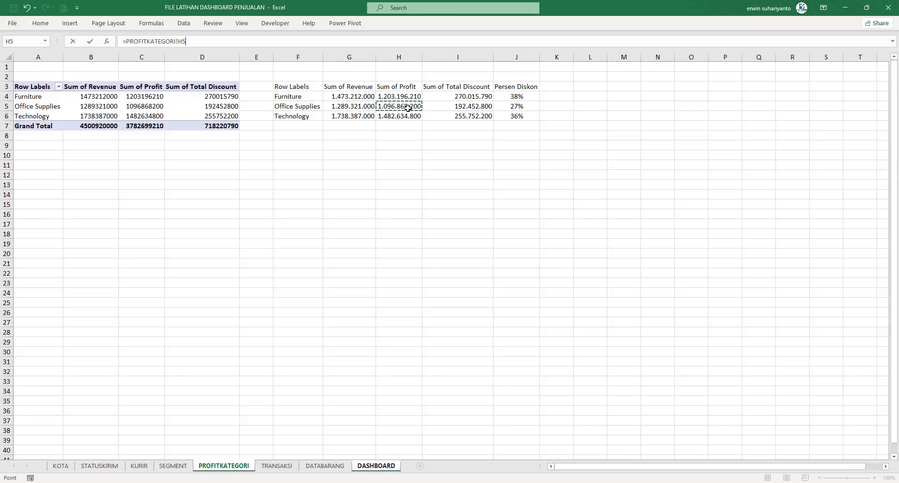
key(Return)
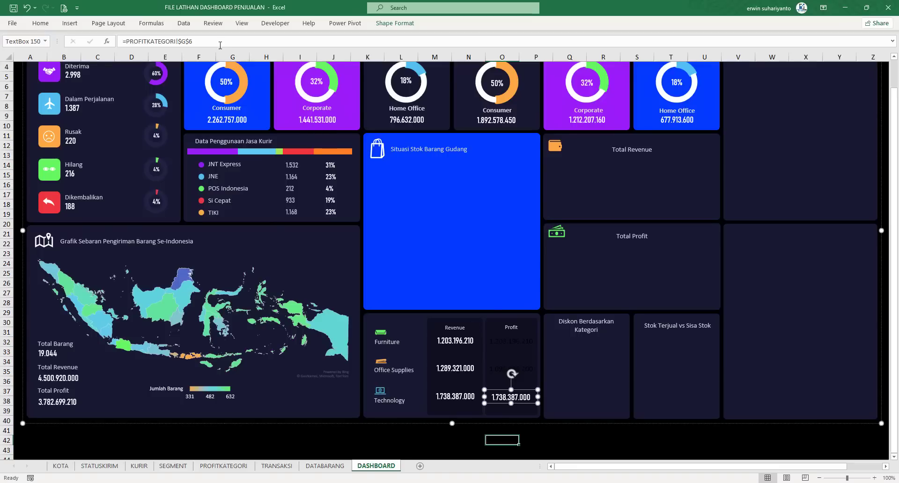
Link the Technology row's Profit text box to =PROFITKATEGORI!$H$6.
drag(220, 42, 118, 78)
text(=)
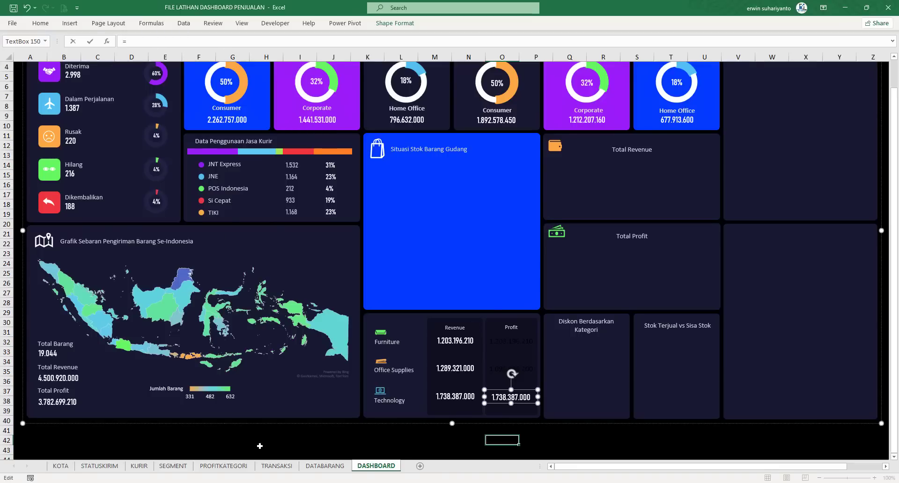
click(207, 467)
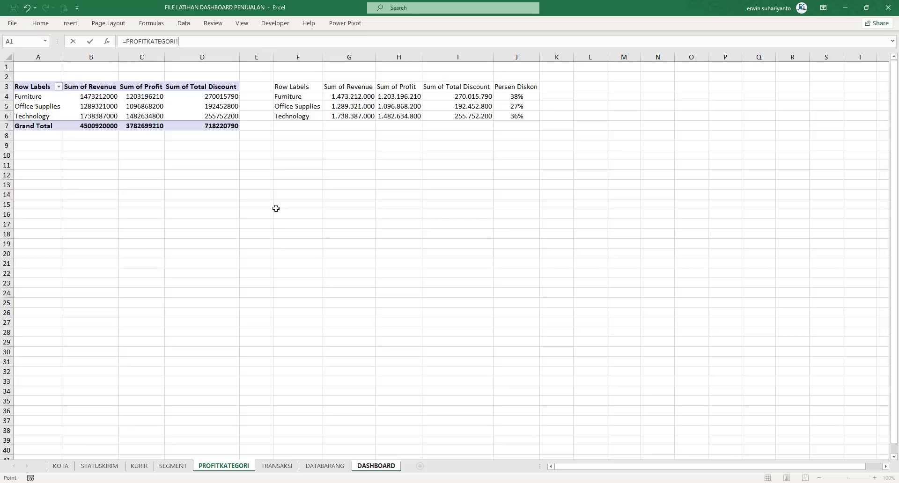
click(223, 114)
click(397, 117)
key(F4)
key(Return)
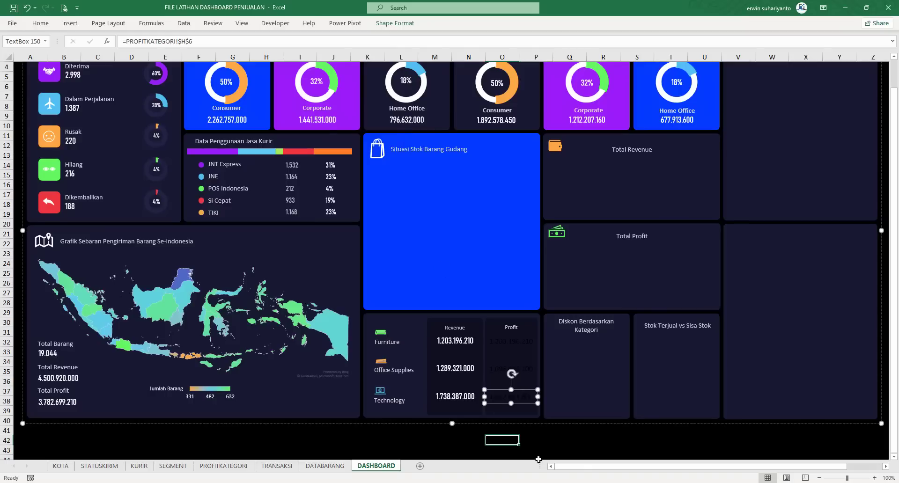
Copy the Furniture Revenue value's formatting onto the Furniture Profit value, and from there onto the Office Supplies and Technology Profit values.
click(449, 341)
click(41, 23)
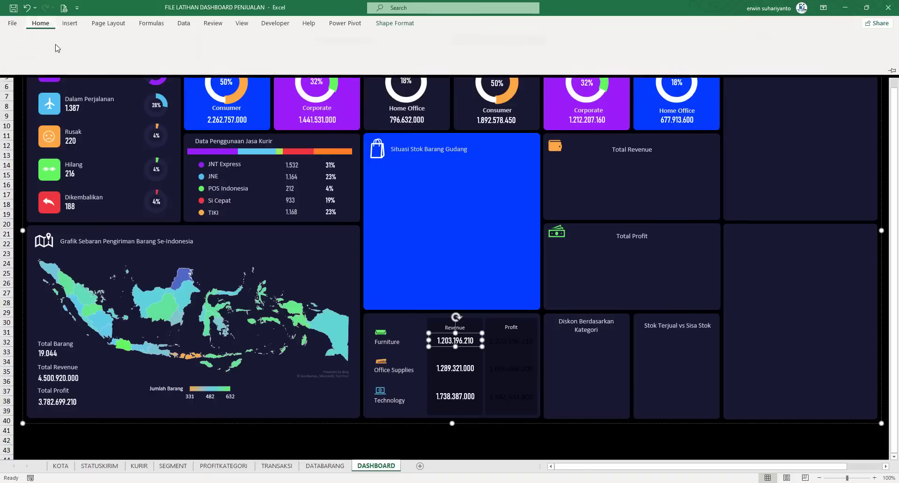
click(49, 59)
click(511, 341)
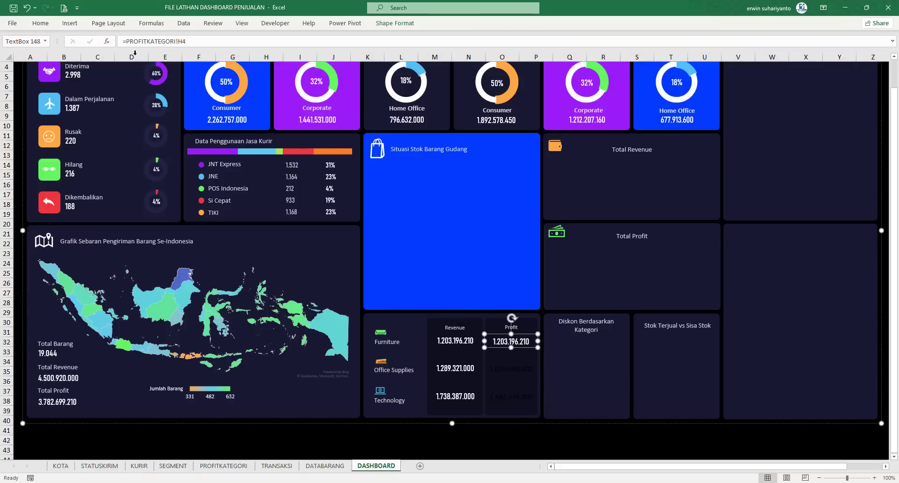
click(49, 24)
click(49, 61)
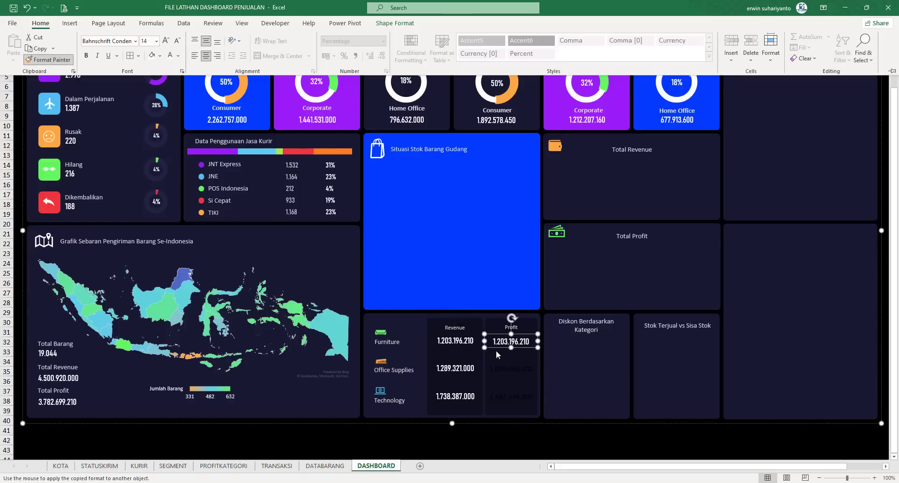
click(510, 370)
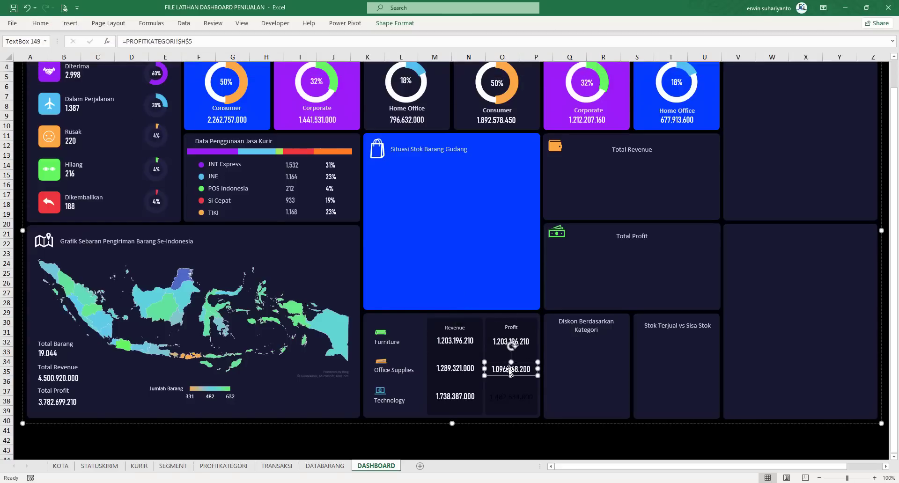
click(46, 23)
click(49, 61)
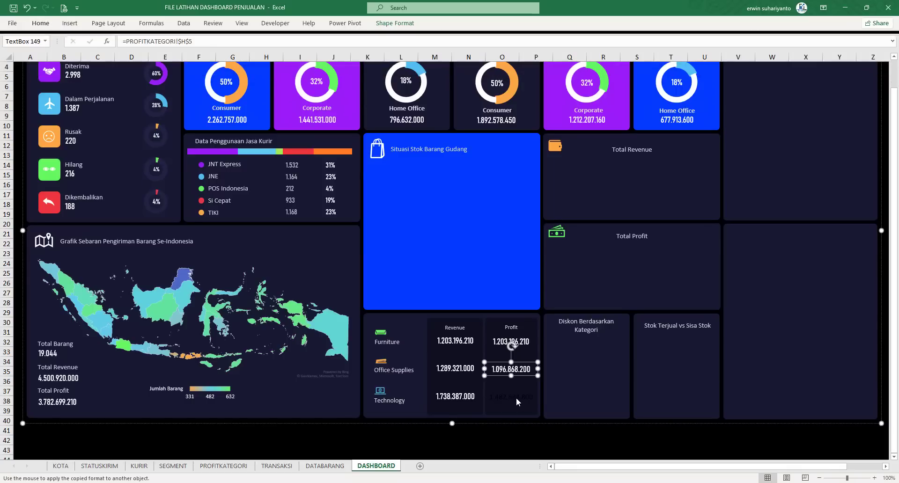
click(517, 402)
click(529, 430)
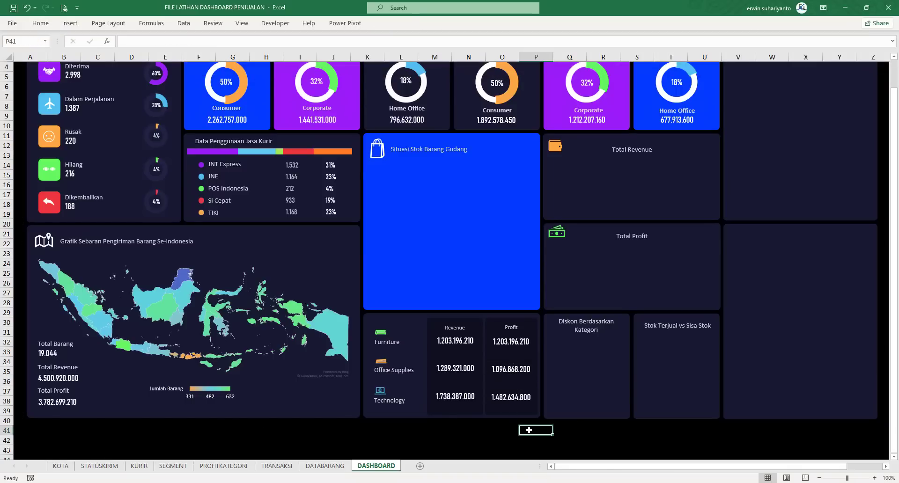
Switch to the SAMPLE FILE FINAL workbook and examine the Total Revenue value's link and its source table on the PROFITKATEGORI sheet.
scroll(644, 209, up, 1)
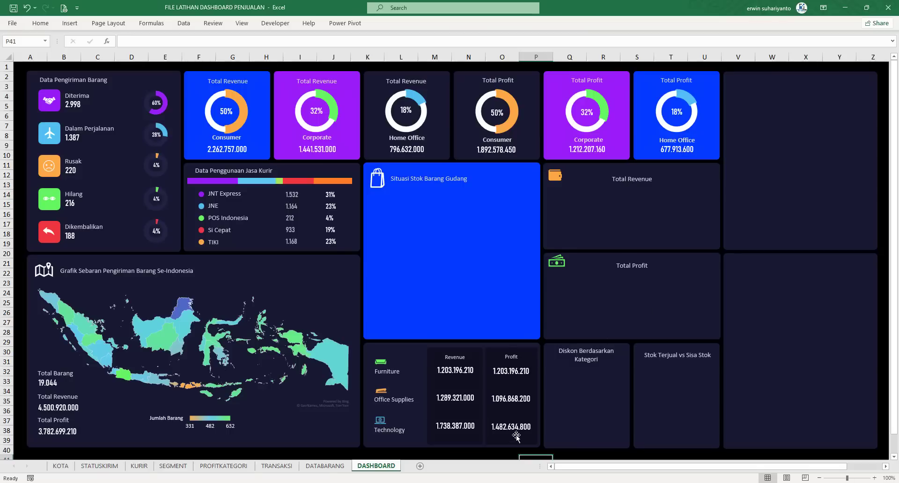
mouse_move(485, 482)
click(535, 447)
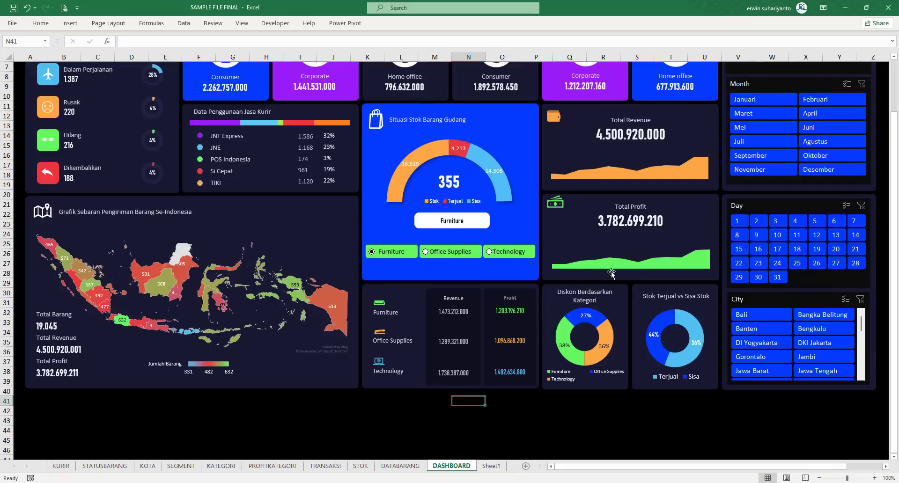
click(623, 133)
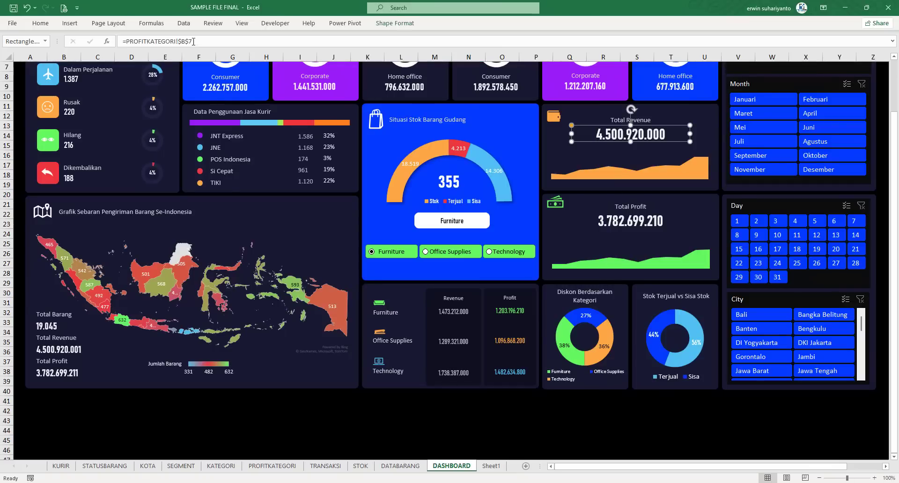
click(272, 466)
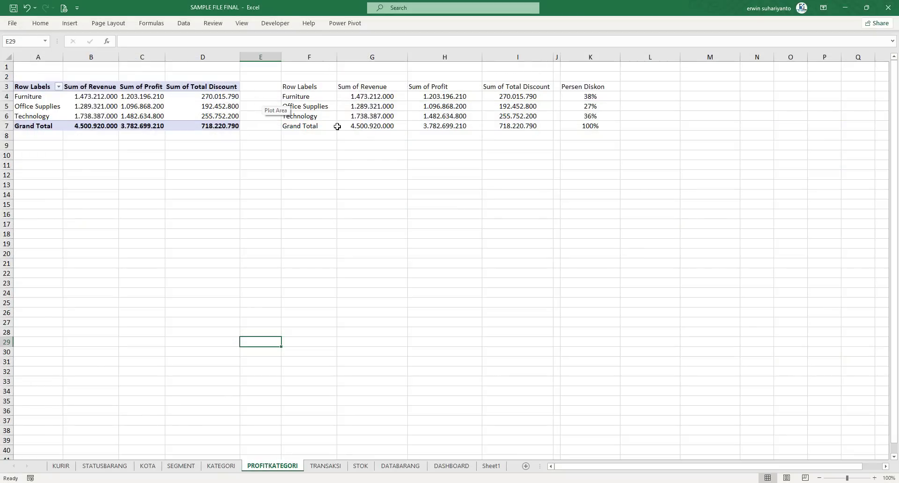
click(372, 391)
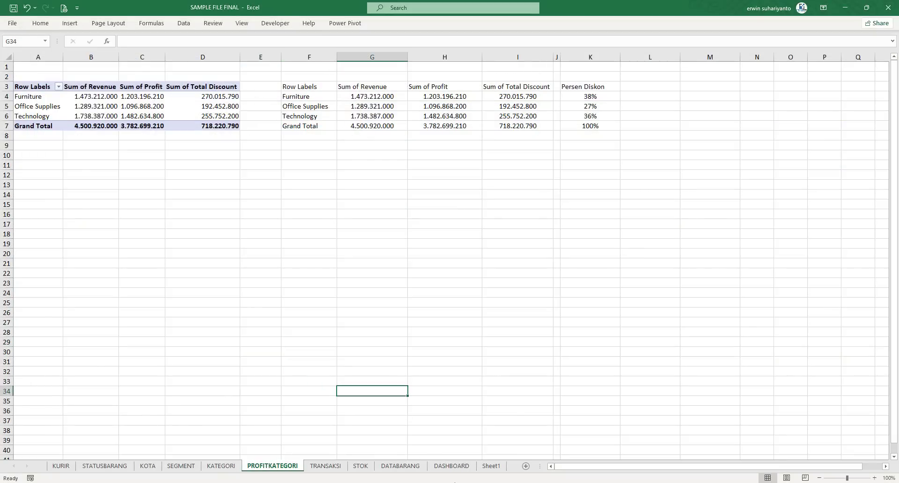
Return to the FILE LATIHAN DASHBOARD PENJUALAN workbook and open its PROFITKATEGORI sheet.
mouse_move(464, 482)
click(533, 370)
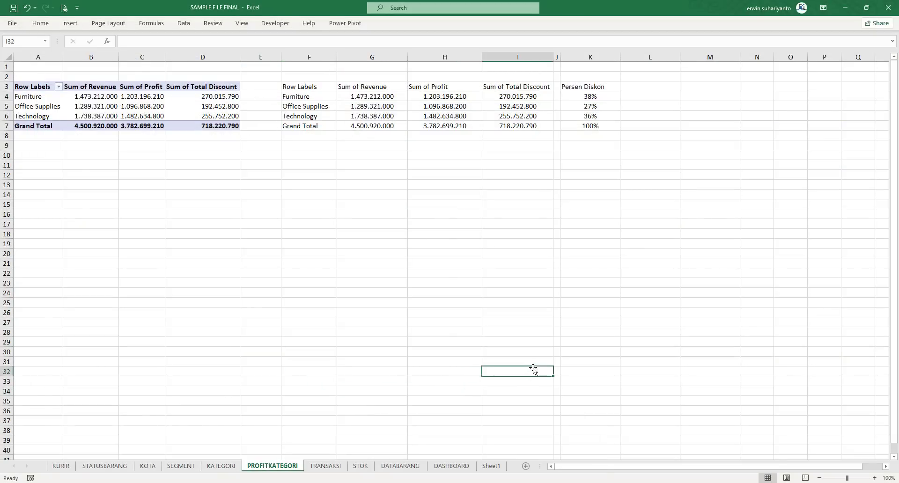
mouse_move(482, 482)
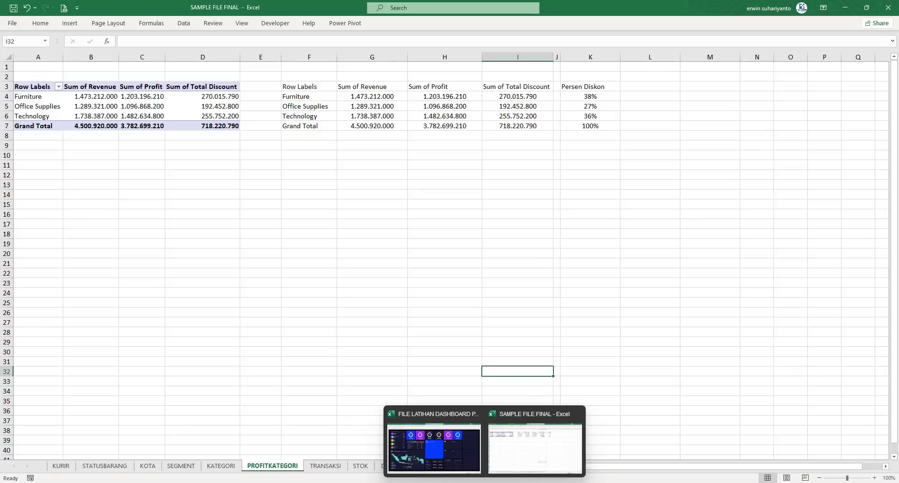
click(427, 440)
click(224, 466)
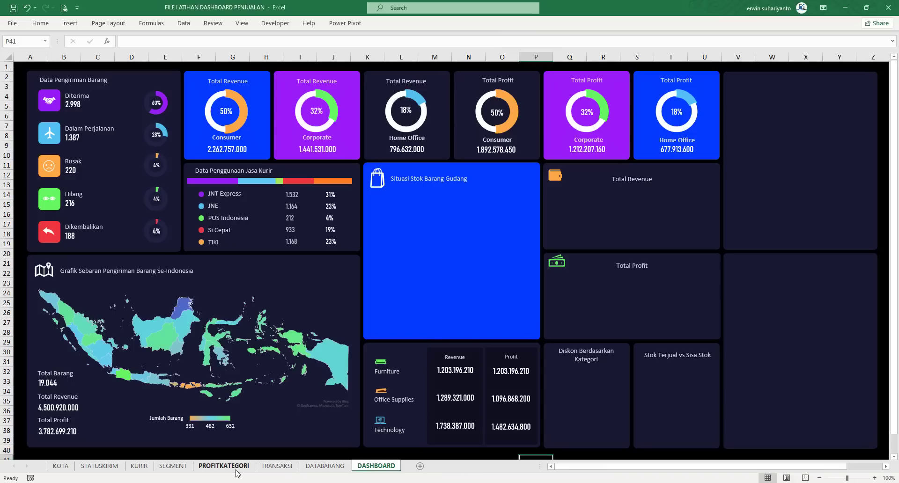
On the PROFITKATEGORI sheet, total G4:G6 with a SUM formula in G2 and fill the formula across to H2.
click(349, 76)
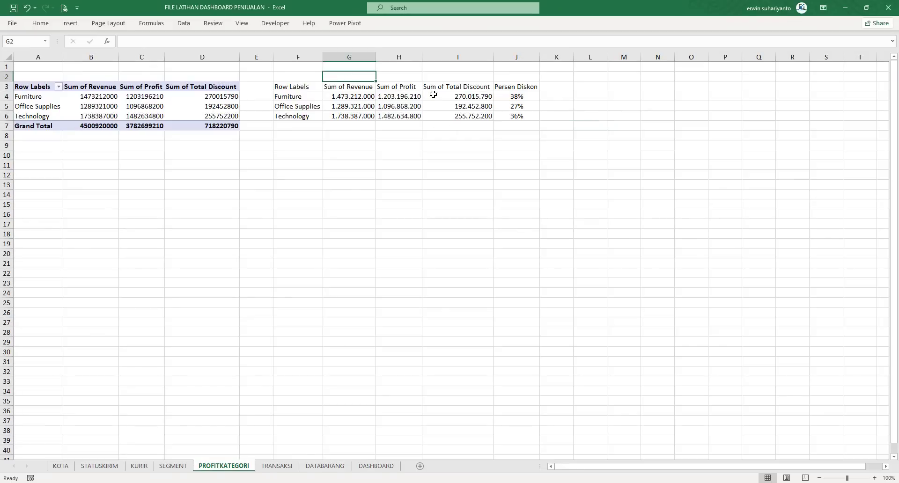
text(=sum()
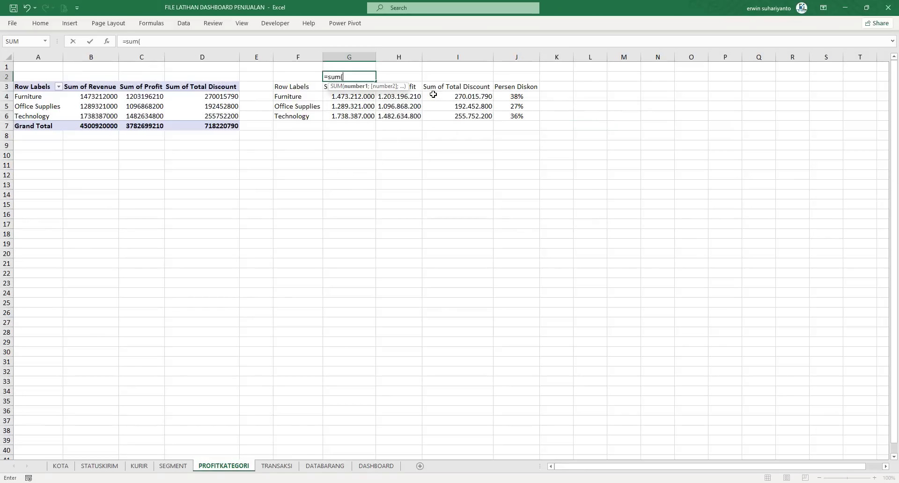
drag(372, 97, 367, 117)
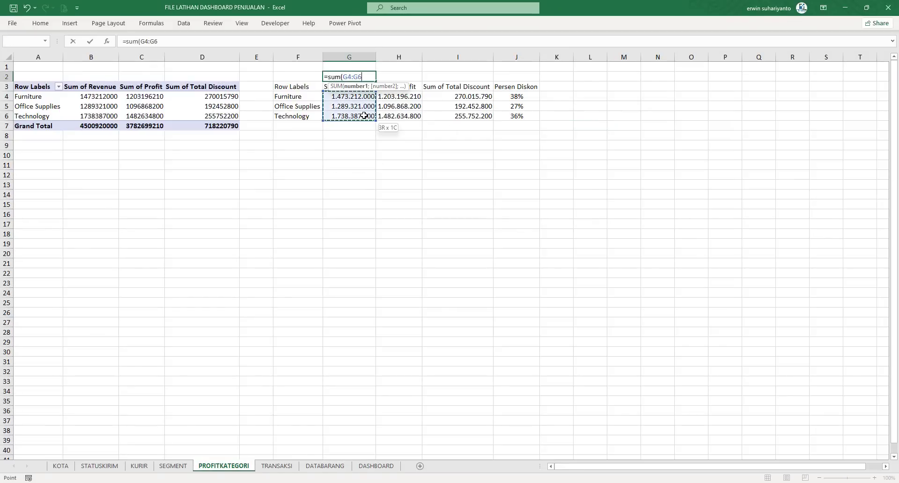
key(Return)
click(367, 78)
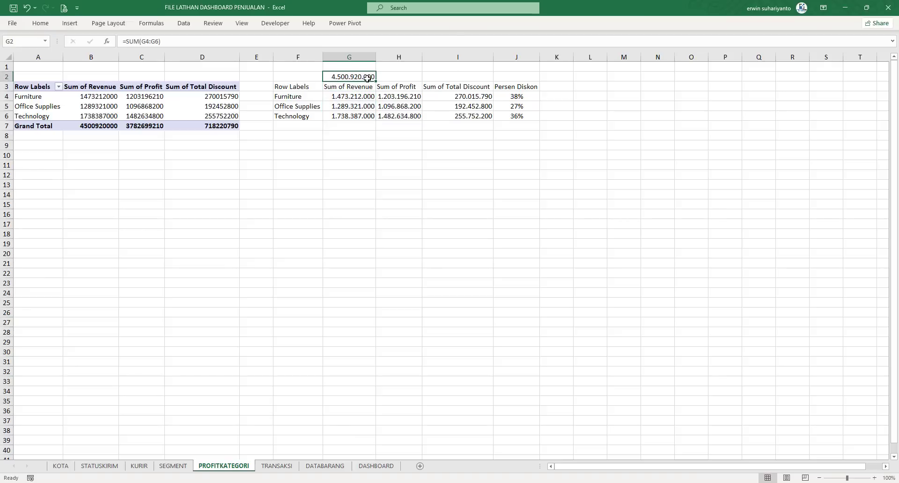
drag(376, 83, 407, 80)
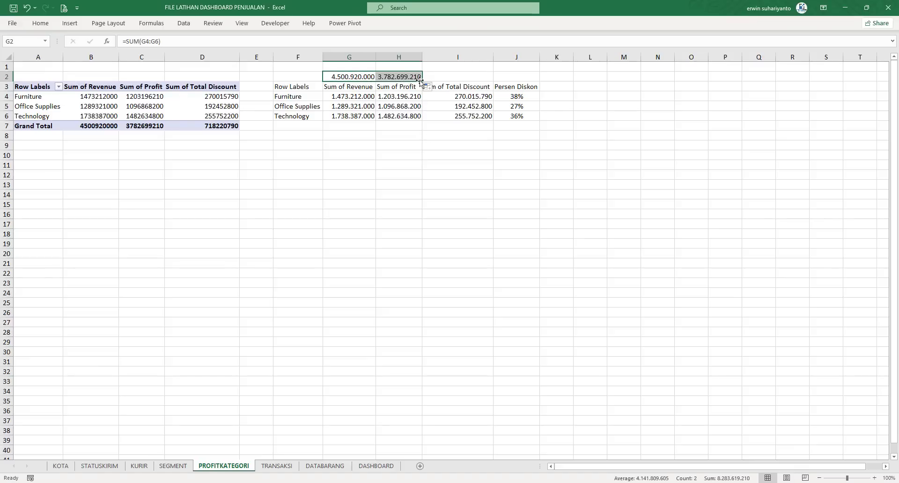
click(447, 121)
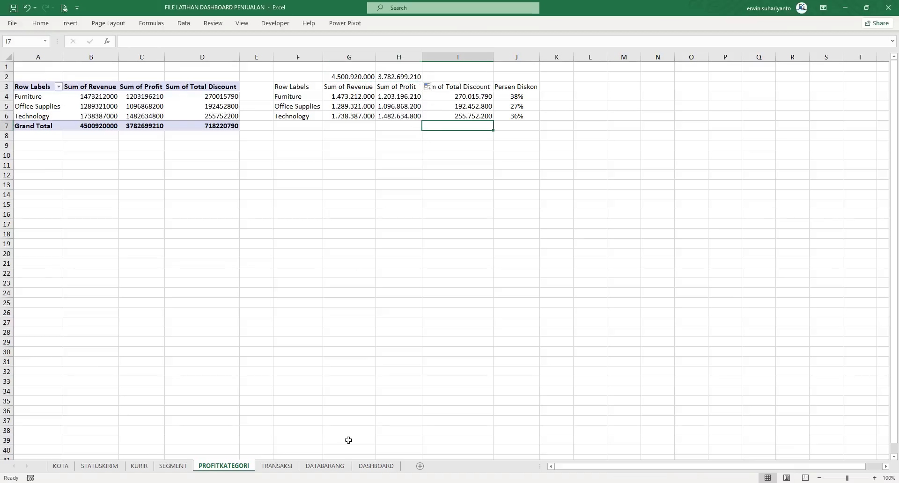
On the DASHBOARD sheet, copy the Furniture revenue text box and place the copy under the Total Revenue heading.
click(377, 466)
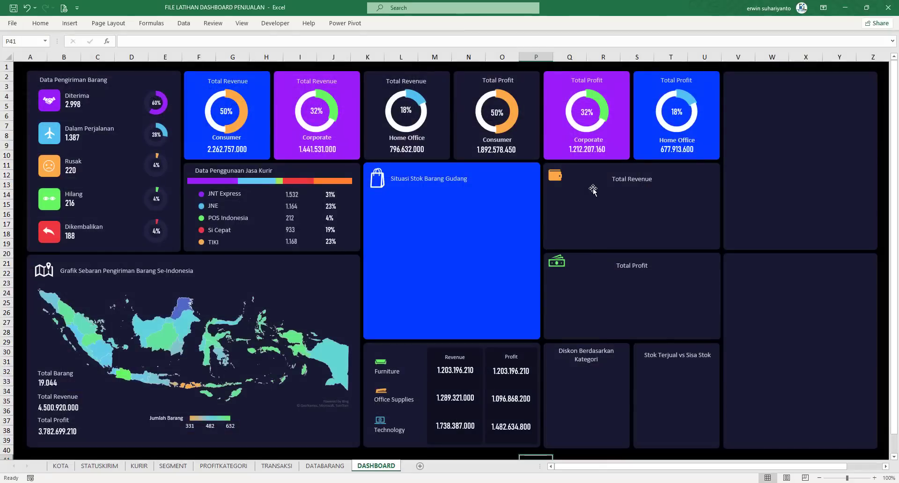
click(455, 373)
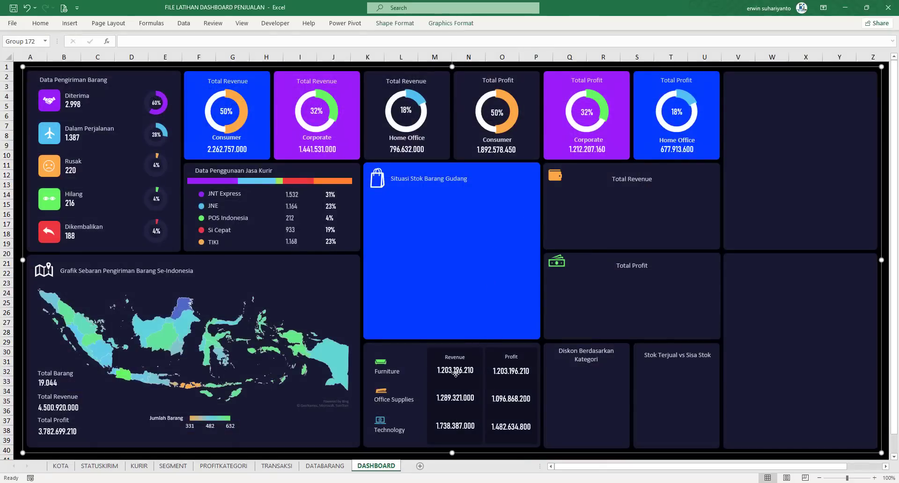
click(455, 372)
drag(455, 372, 639, 200)
Link the text box under the Total Revenue heading to cell G2 of the PROFITKATEGORI sheet.
drag(193, 41, 82, 30)
text(=)
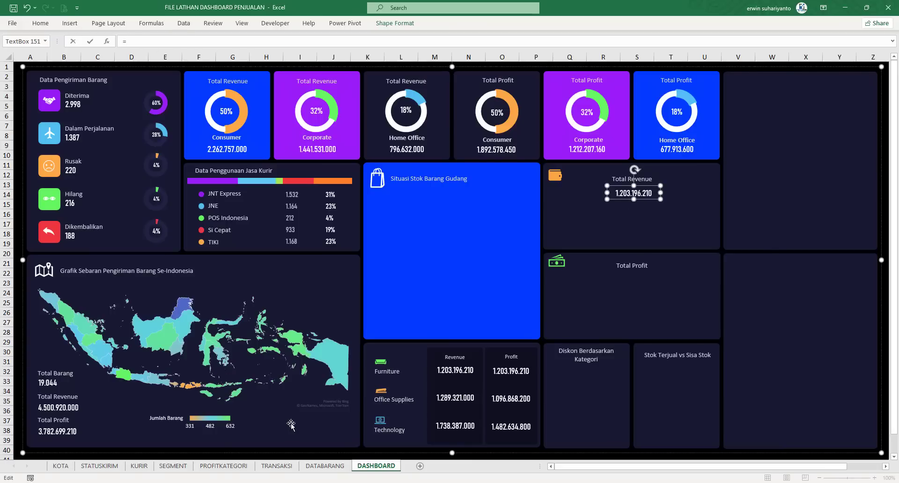
click(232, 466)
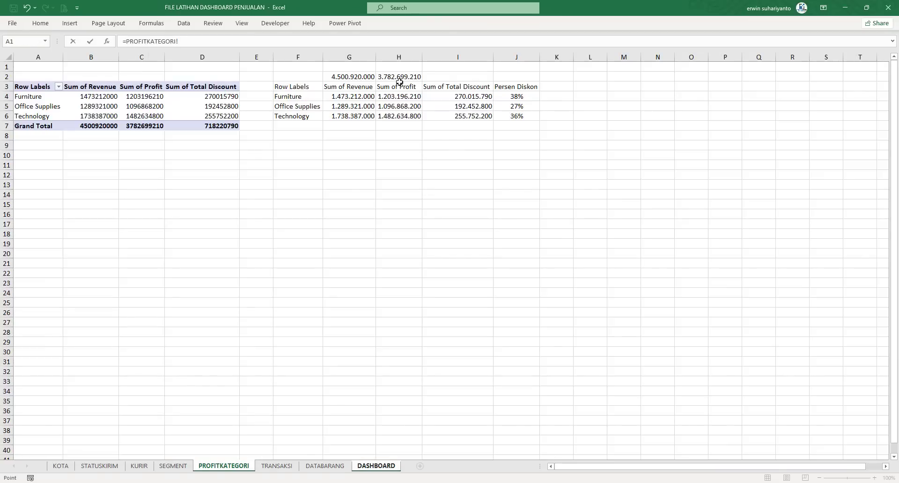
click(364, 78)
key(F4)
key(Return)
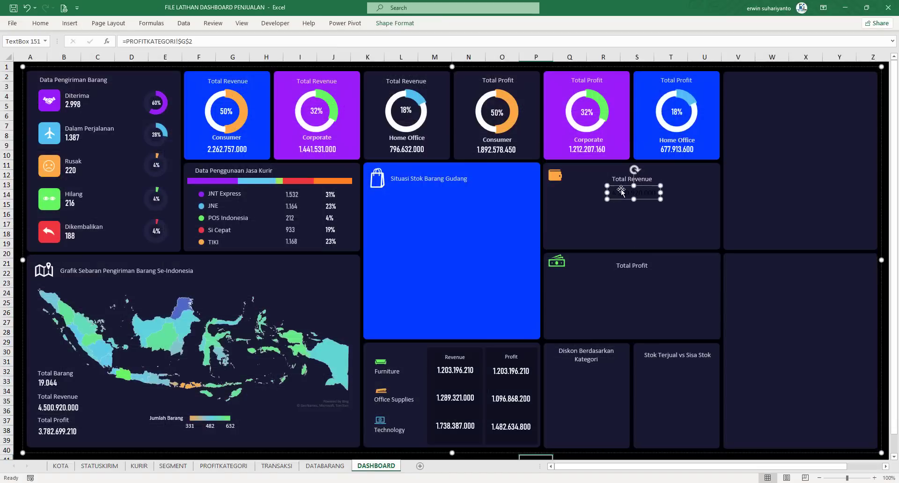
Copy the formatting of the Furniture profit value onto the value under the Total Revenue heading with Format Painter.
click(509, 373)
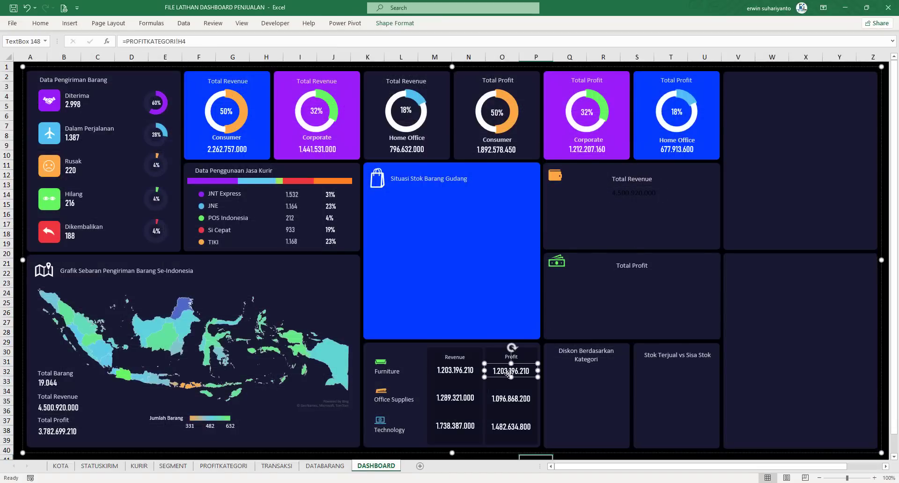
click(40, 23)
click(48, 60)
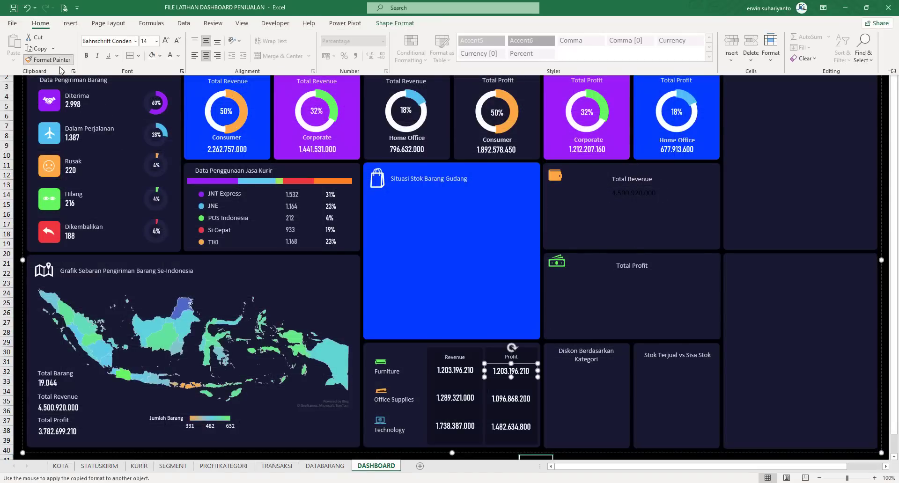
click(634, 193)
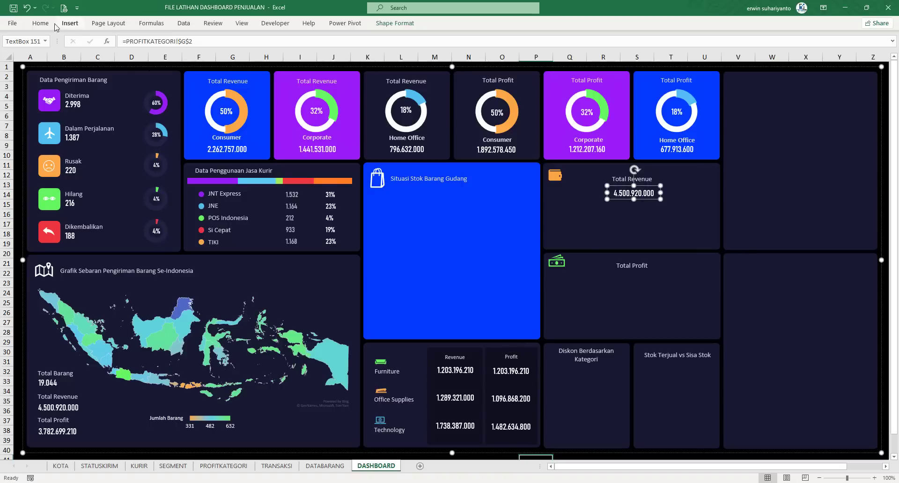
Enlarge the Total Revenue value's font to 28 and widen and heighten its text box to fit the whole number.
click(166, 41)
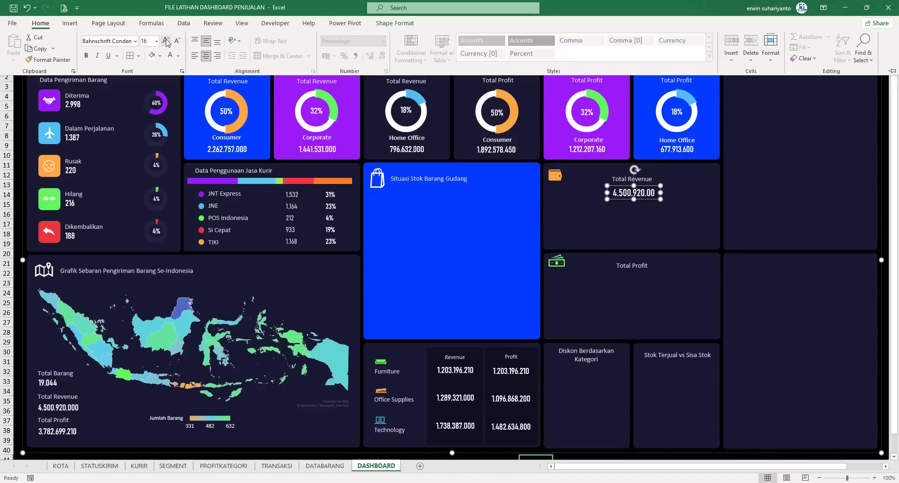
click(166, 41)
click(167, 41)
click(166, 41)
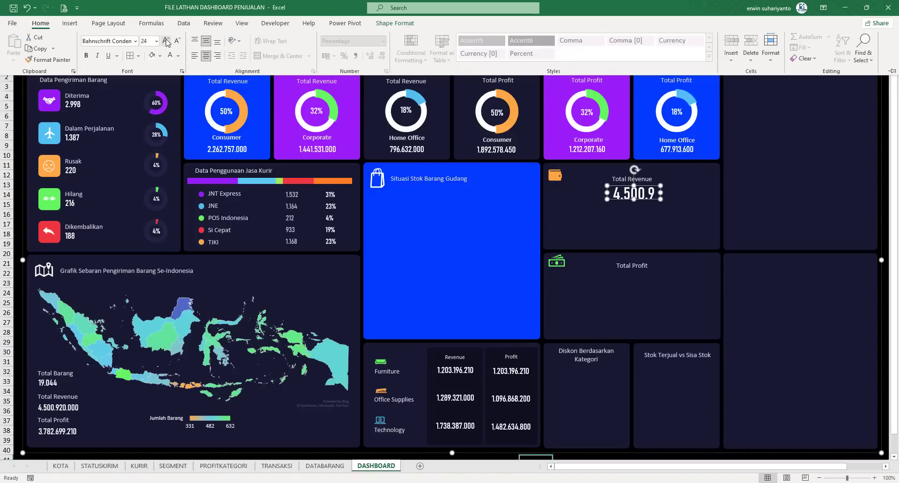
click(605, 193)
drag(606, 194, 562, 193)
drag(635, 200, 634, 205)
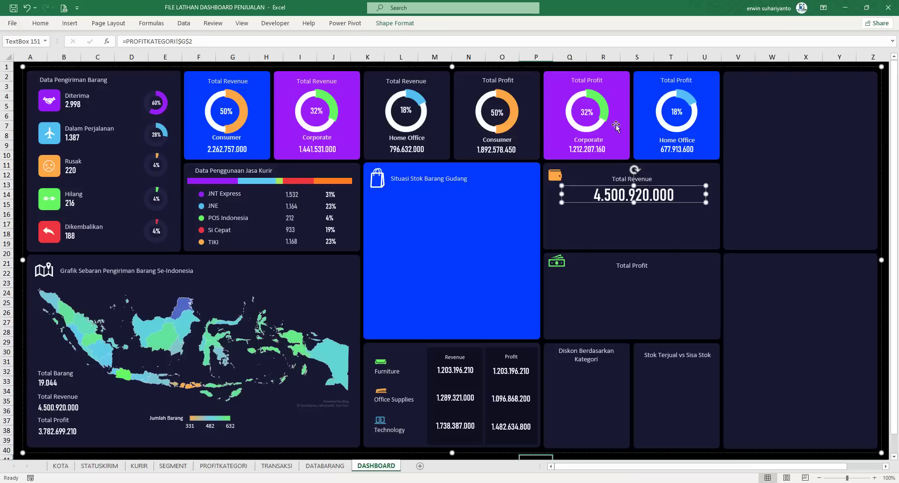
click(616, 62)
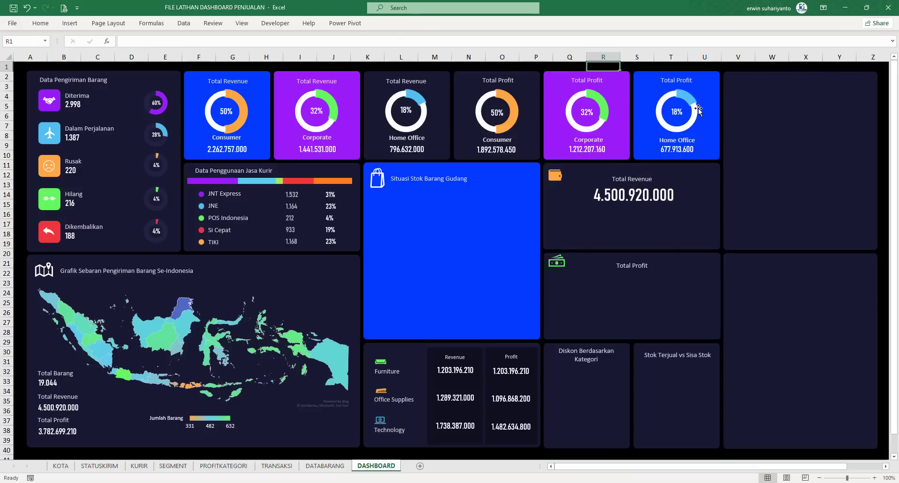
Reduce the font size of the large Total Revenue value to 24.
click(660, 189)
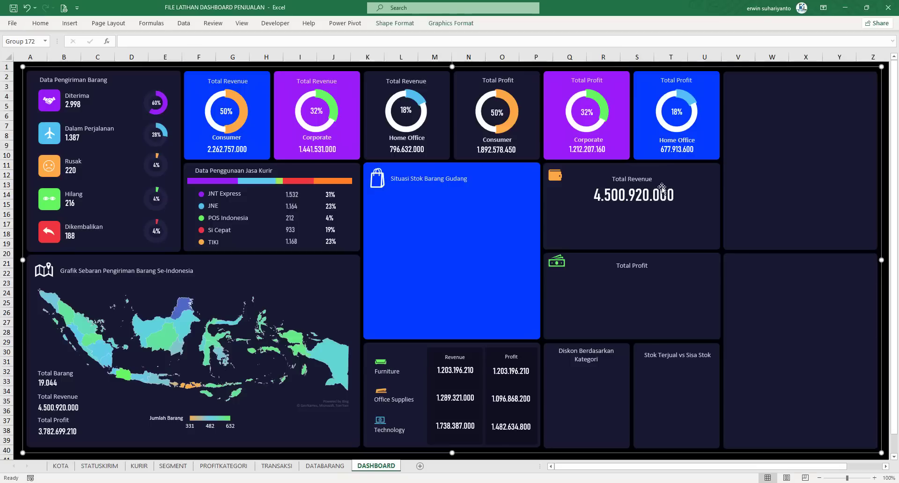
click(634, 198)
click(40, 23)
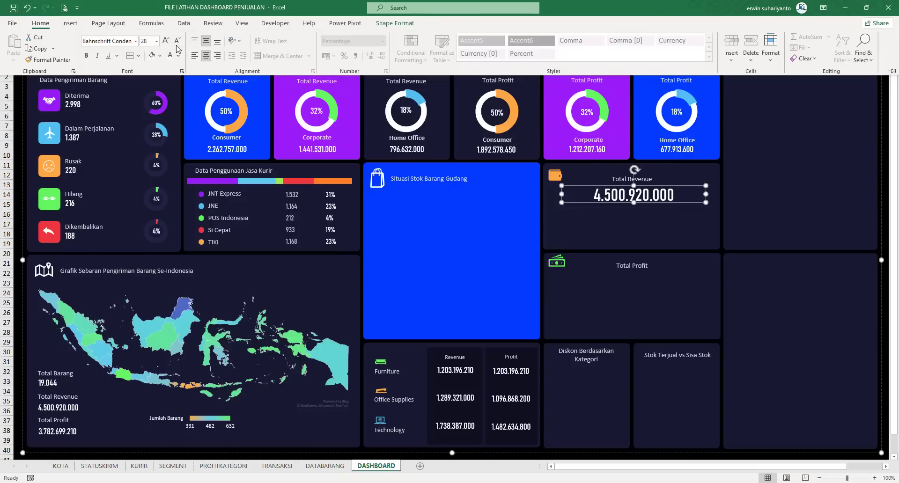
click(177, 42)
Duplicate the Total Revenue value's text box and align the copy centrally under the Total Profit heading.
click(661, 204)
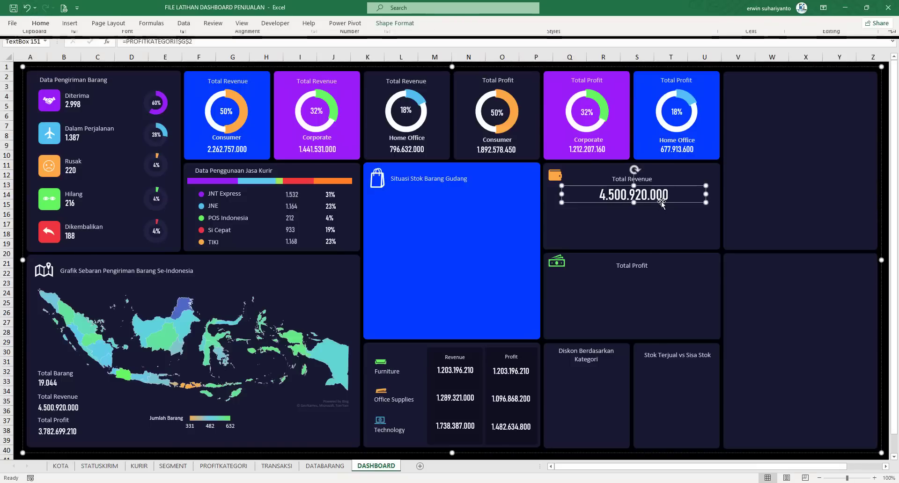
key(ctrl+d)
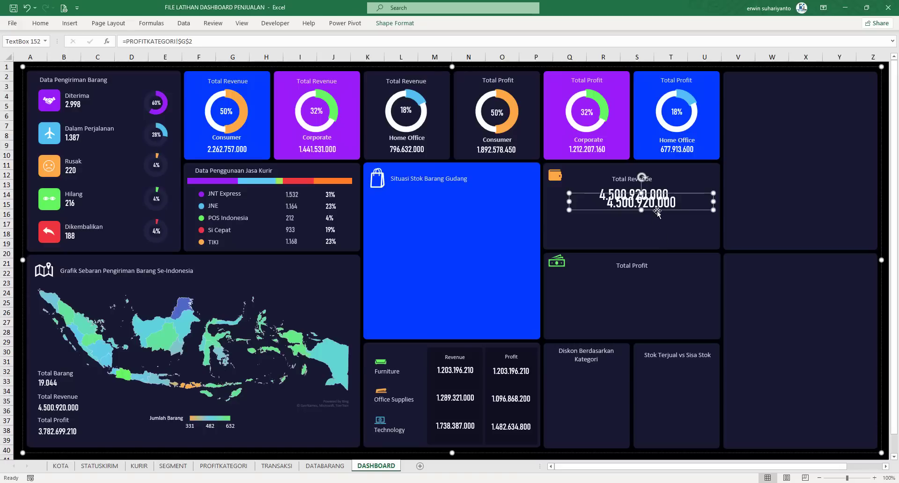
drag(656, 213, 648, 287)
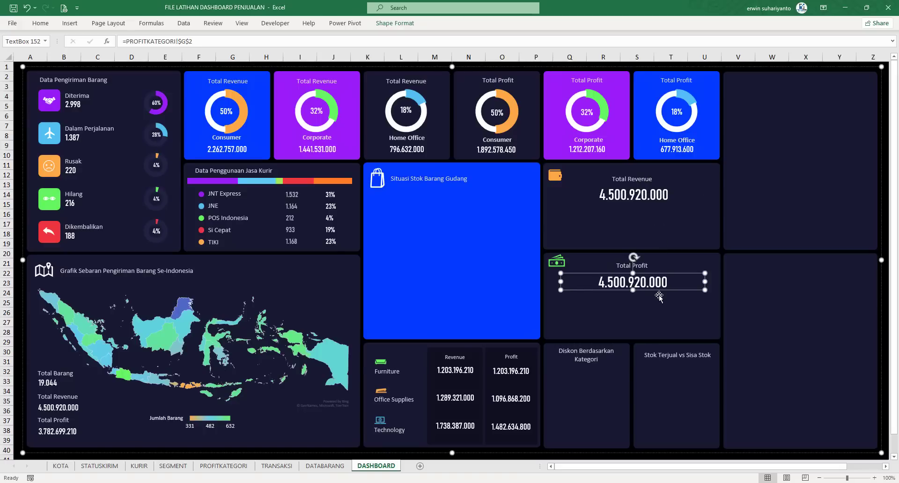
key(Up)
key(Right)
Link the text box under the Total Profit heading to cell H2 of the PROFITKATEGORI sheet.
drag(201, 42, 98, 46)
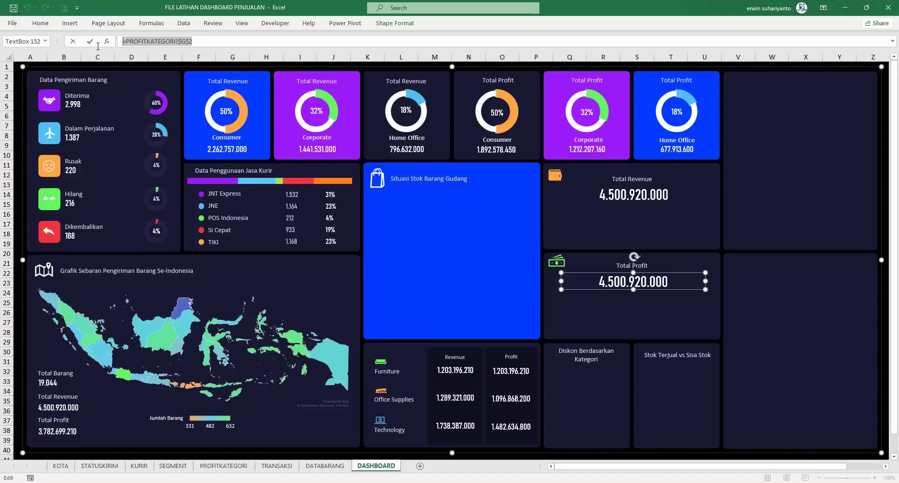
text(=)
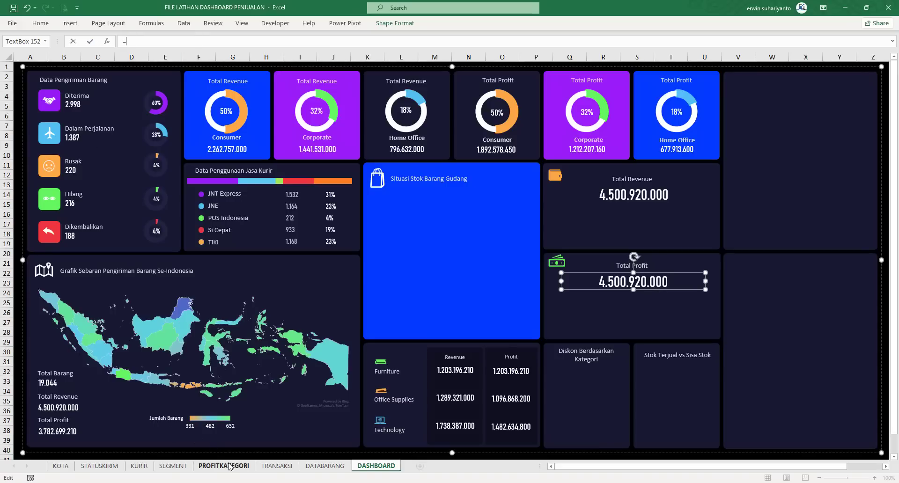
click(223, 465)
click(403, 78)
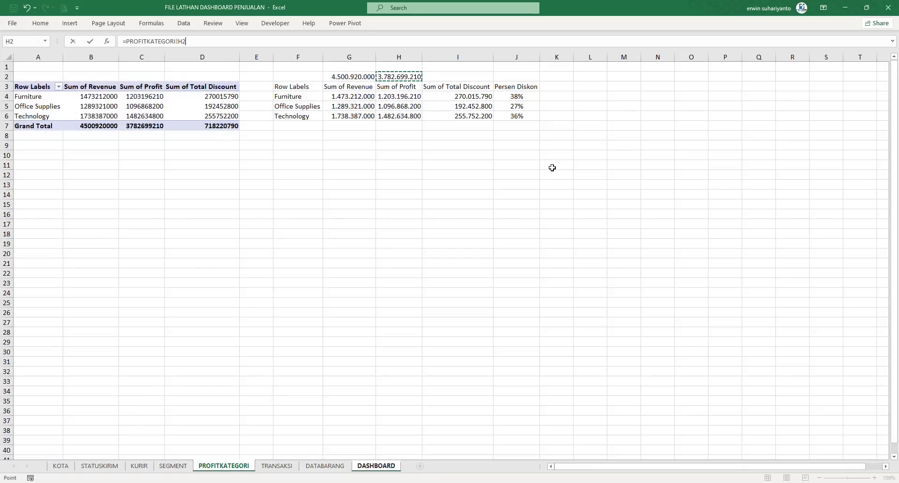
key(Return)
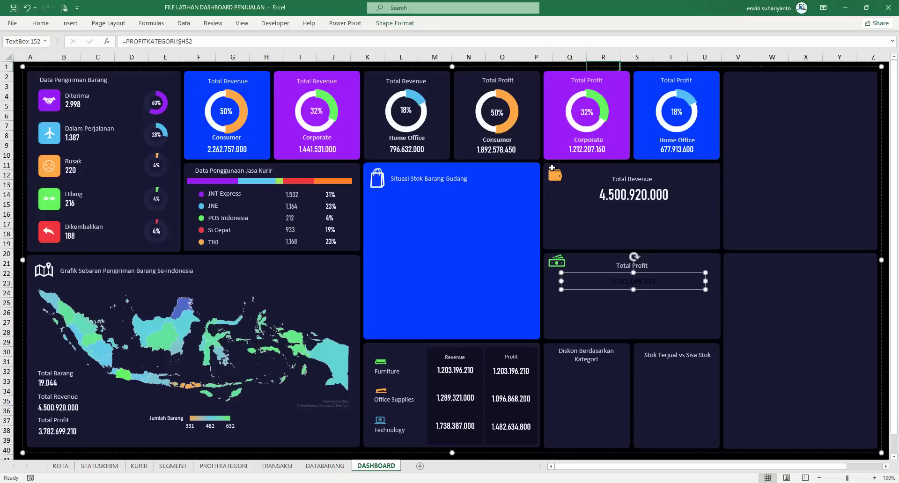
Apply the Total Revenue value's formatting to the Total Profit value with Format Painter and deselect it.
click(646, 206)
click(634, 195)
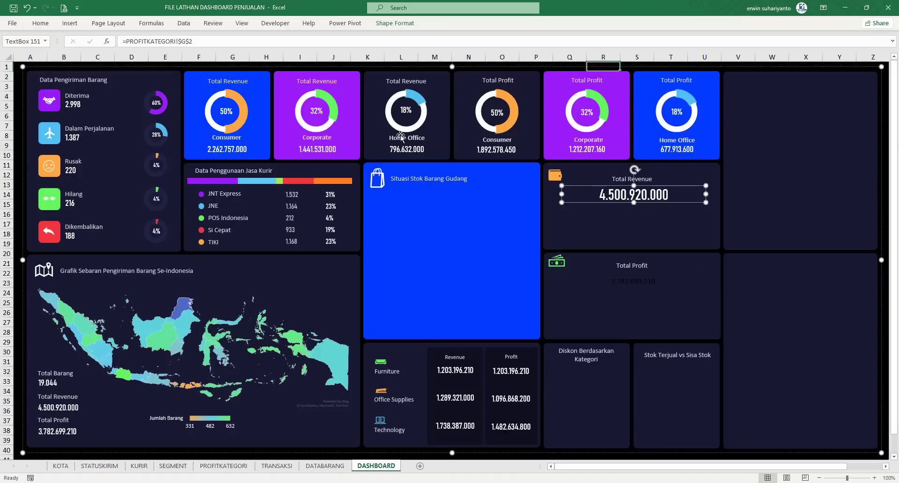
click(40, 23)
click(47, 59)
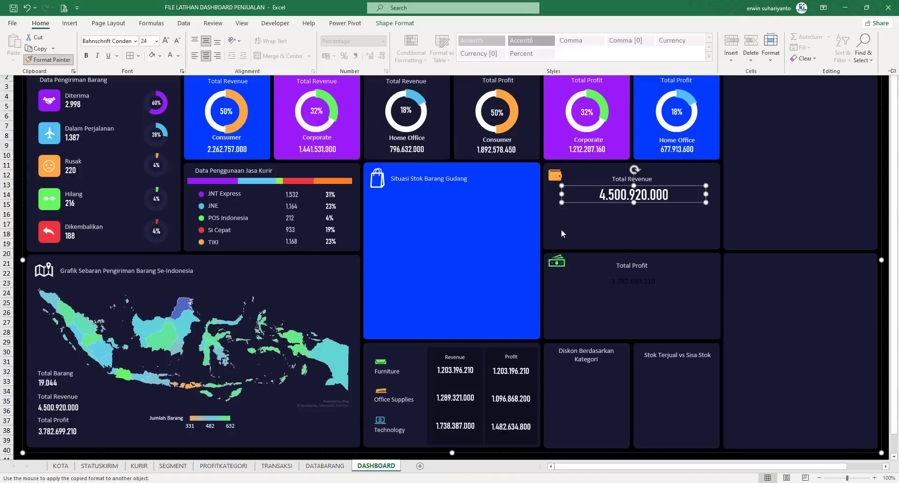
click(630, 282)
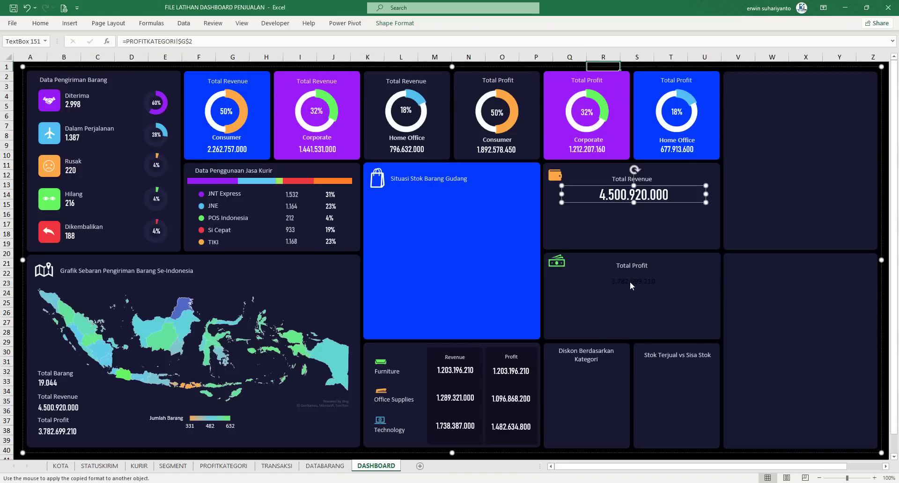
click(635, 64)
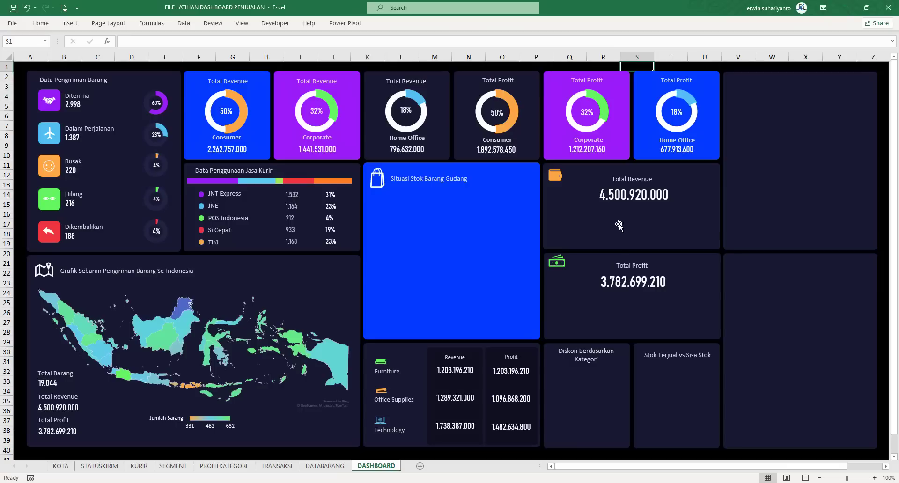
Switch to the SAMPLE FILE FINAL workbook and examine the Total Revenue area chart and the monthly pivot tables on the KATEGORI sheet.
click(485, 482)
click(535, 447)
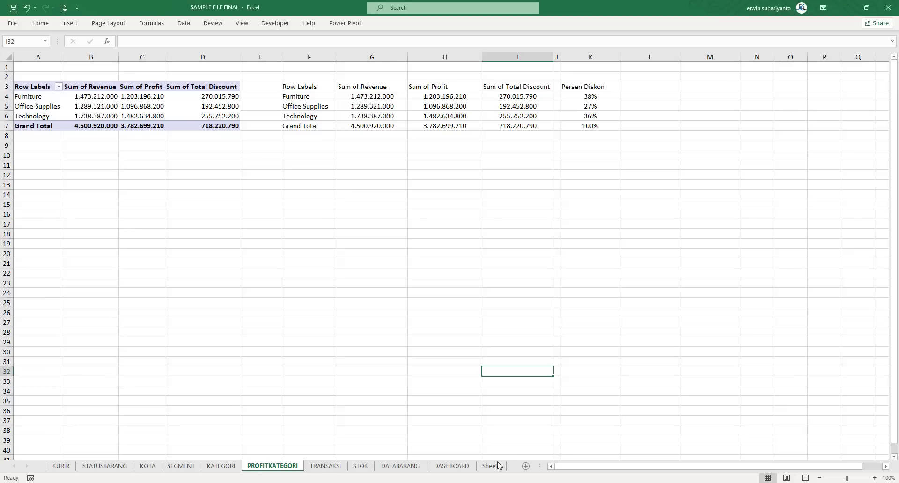
click(451, 466)
click(618, 181)
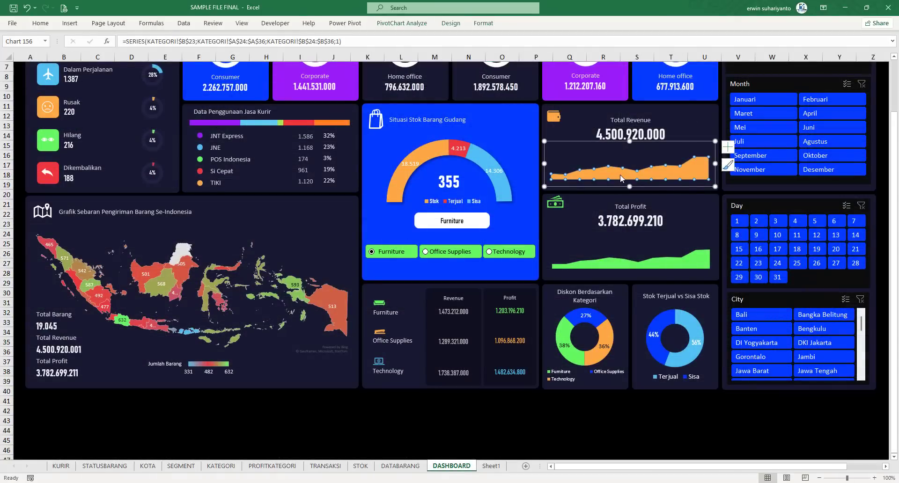
click(262, 424)
click(221, 466)
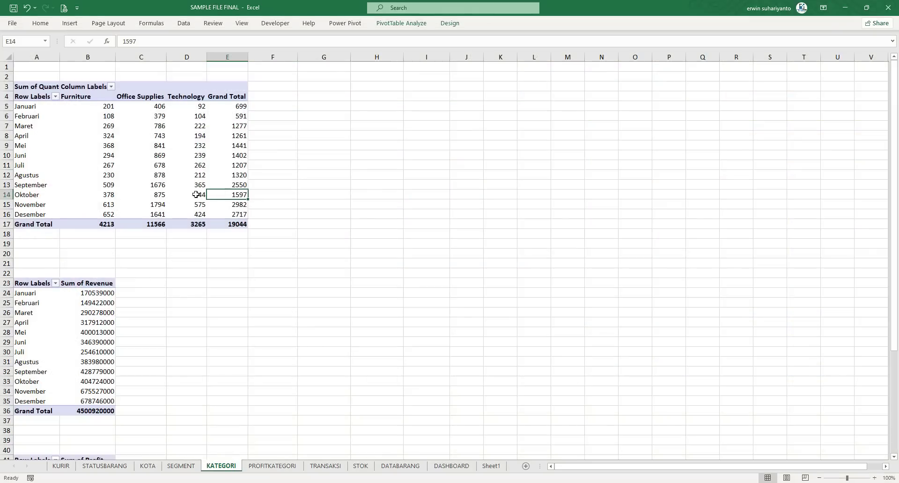
scroll(109, 237, down, 6)
scroll(109, 237, up, 7)
scroll(115, 217, down, 4)
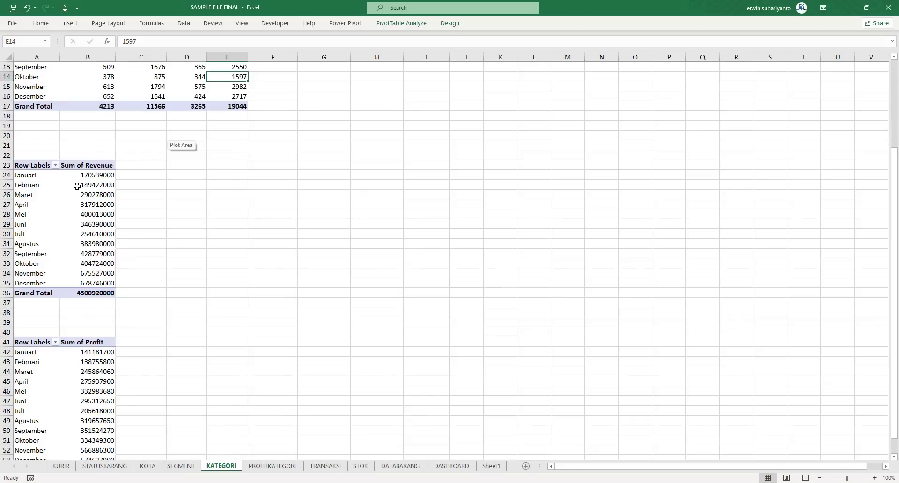
Examine the monthly pivot tables on the KATEGORI sheet and the finished charts on the DASHBOARD sheet.
mouse_move(77, 186)
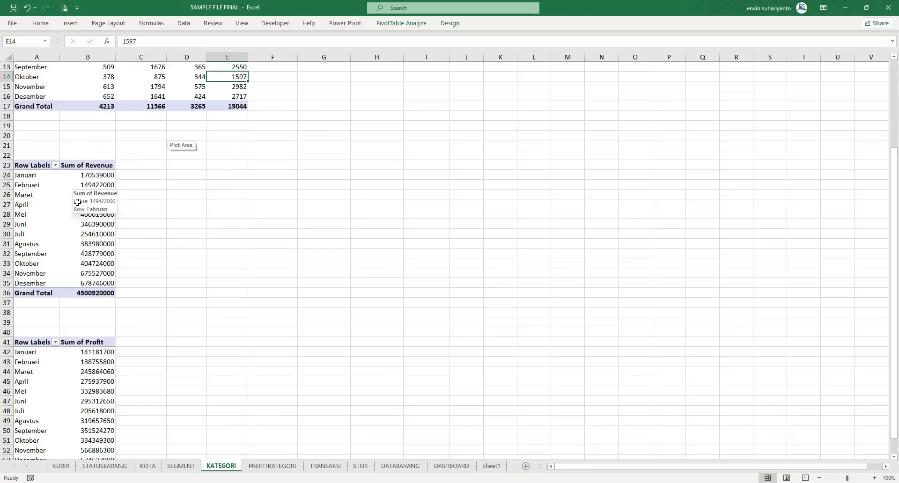
scroll(77, 203, down, 3)
scroll(106, 187, up, 7)
click(390, 370)
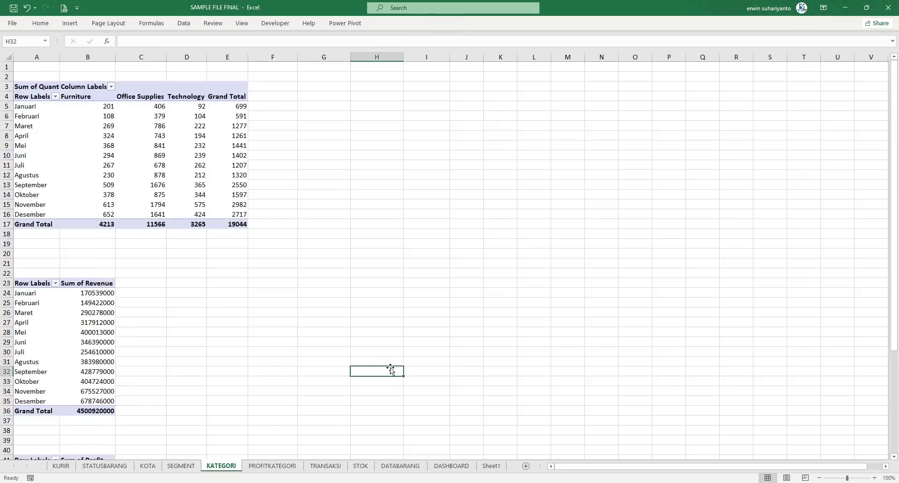
click(187, 165)
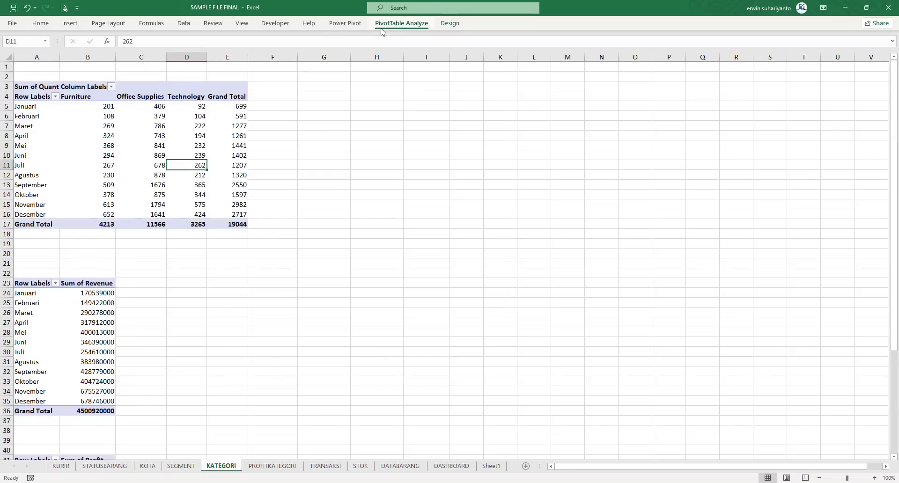
click(401, 23)
click(393, 218)
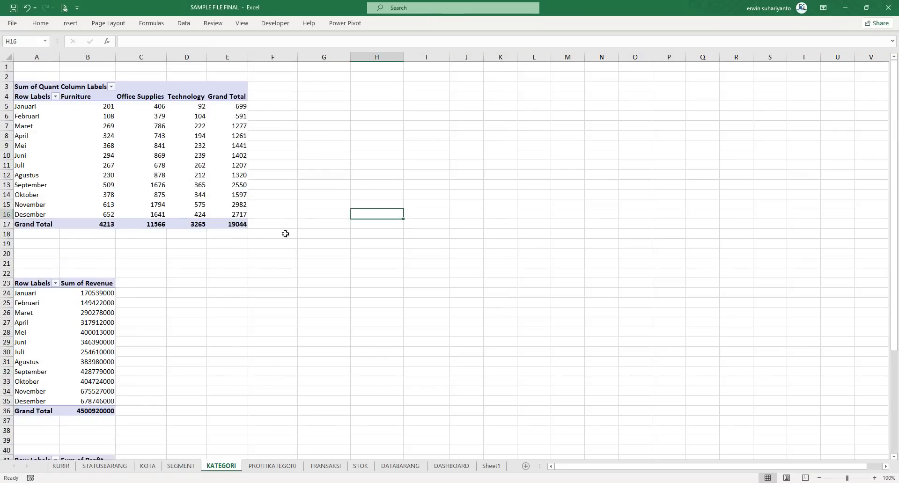
click(56, 305)
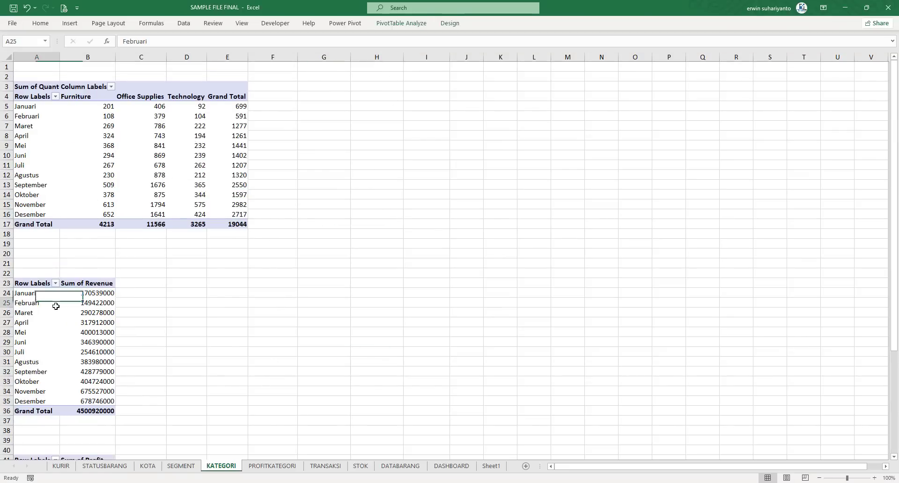
click(407, 24)
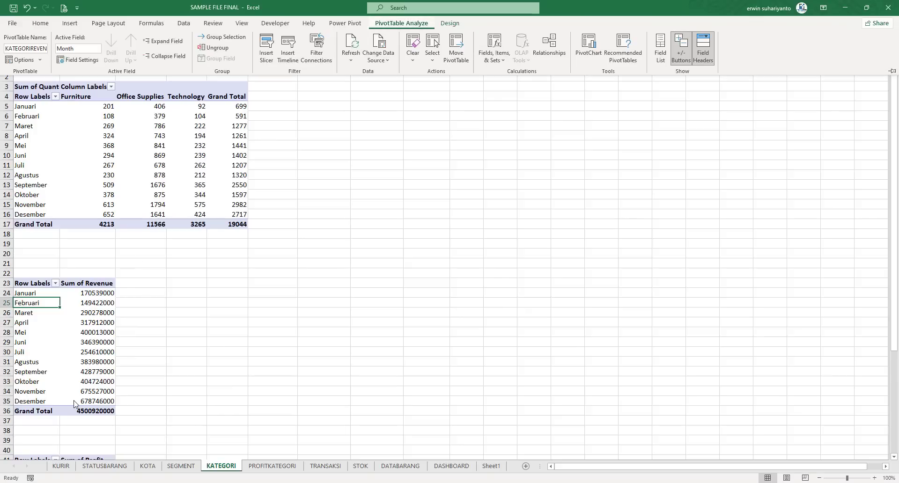
click(382, 322)
mouse_move(484, 482)
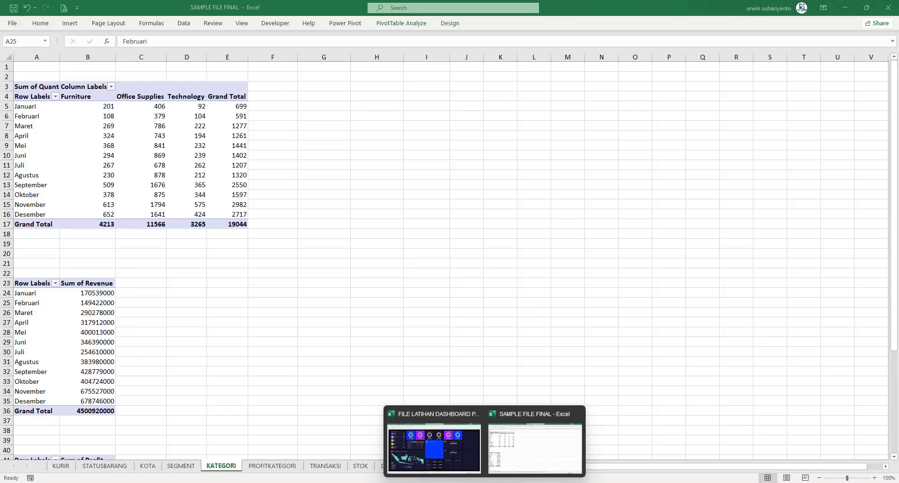
click(451, 465)
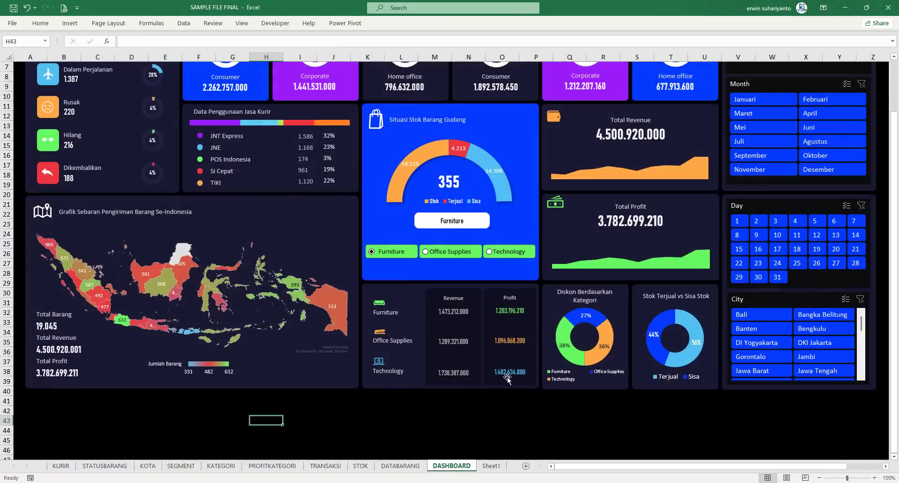
click(480, 417)
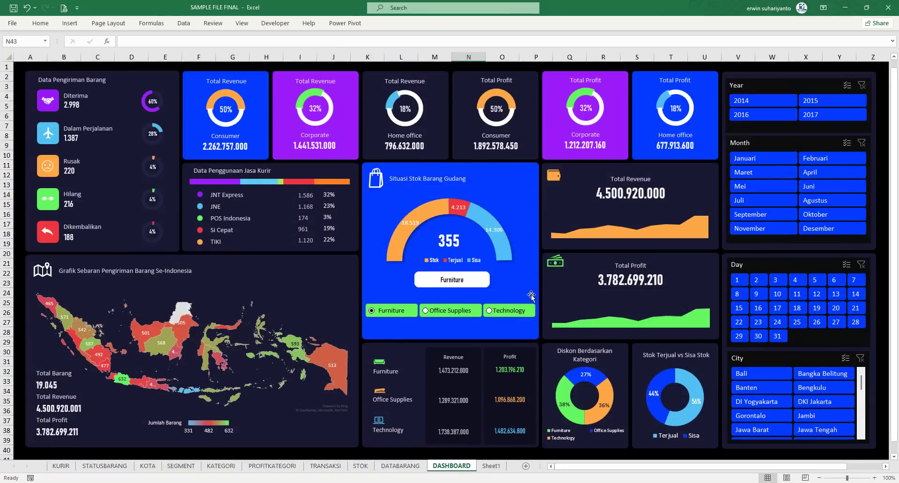
scroll(531, 296, up, 2)
click(304, 421)
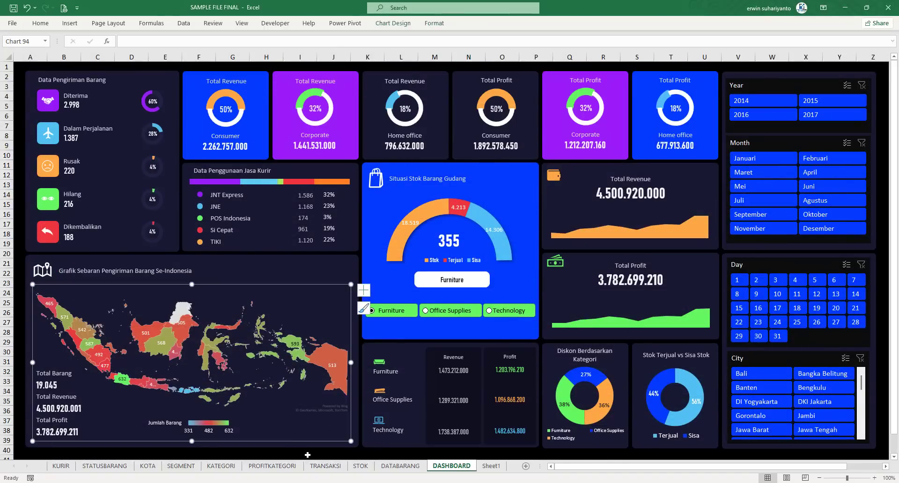
click(306, 456)
Create a PivotTable on a new worksheet from the transaction table on the TRANSAKSI sheet.
click(321, 466)
click(256, 274)
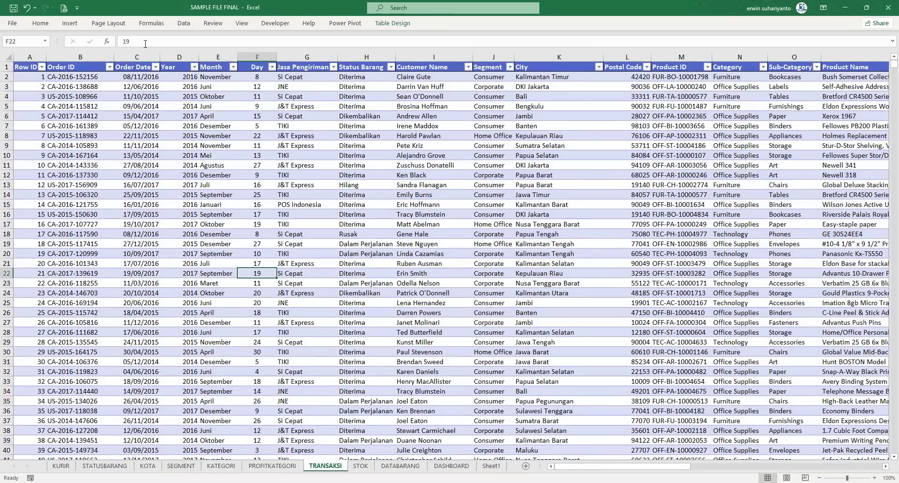
click(69, 23)
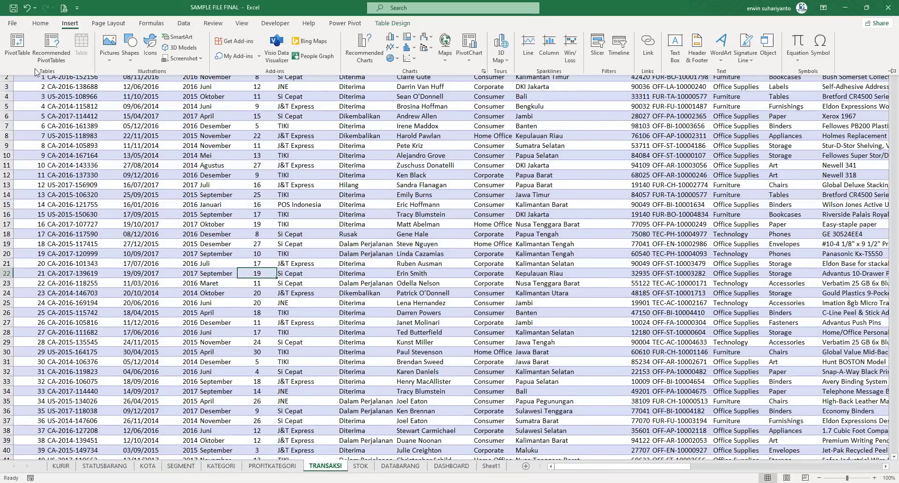
click(17, 47)
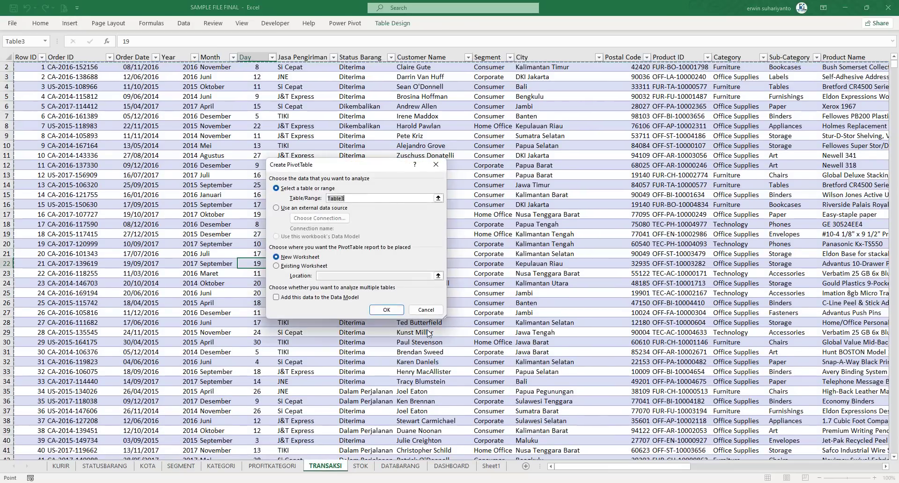
click(392, 311)
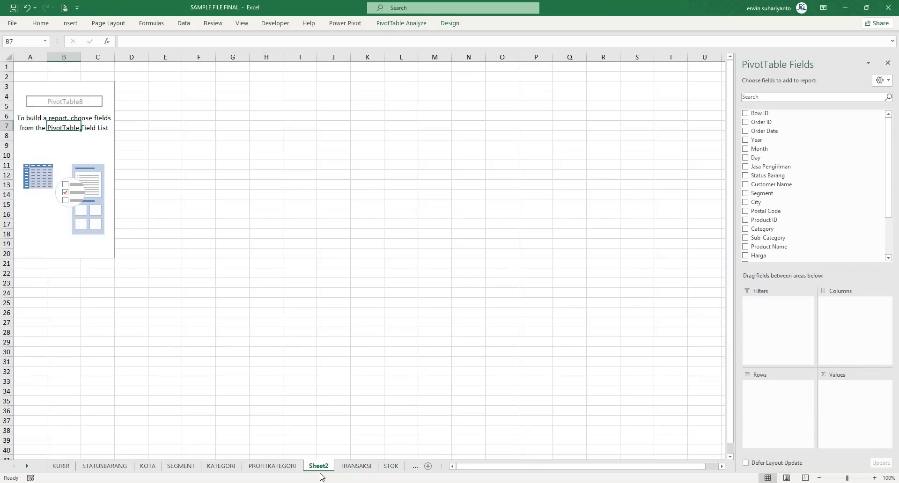
Try to rename the new pivot table sheet as KATEGORI.
drag(320, 467, 337, 463)
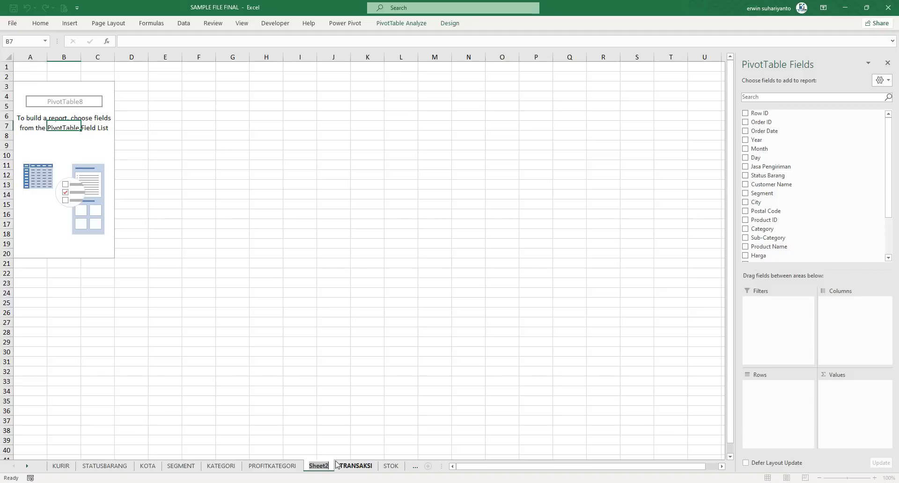
text(KATOG)
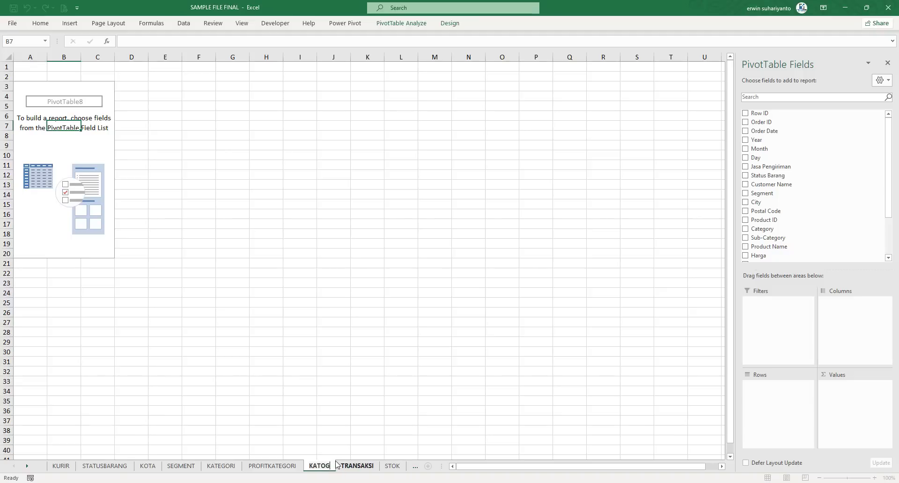
key(BackSpace)
key(BackSpace)
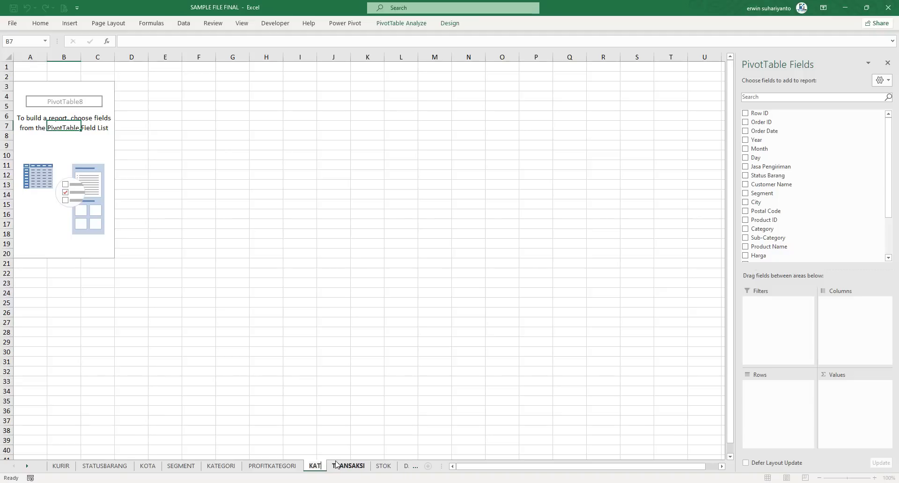
text(EGORI)
key(Return)
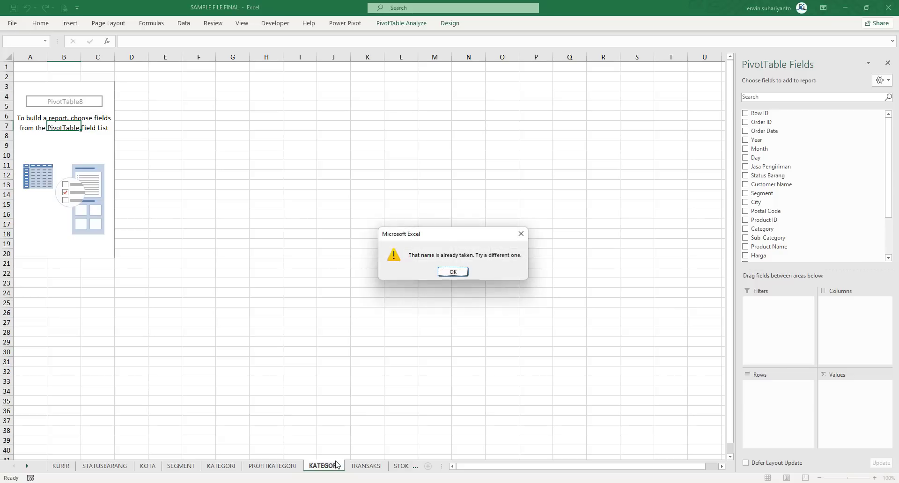
click(451, 272)
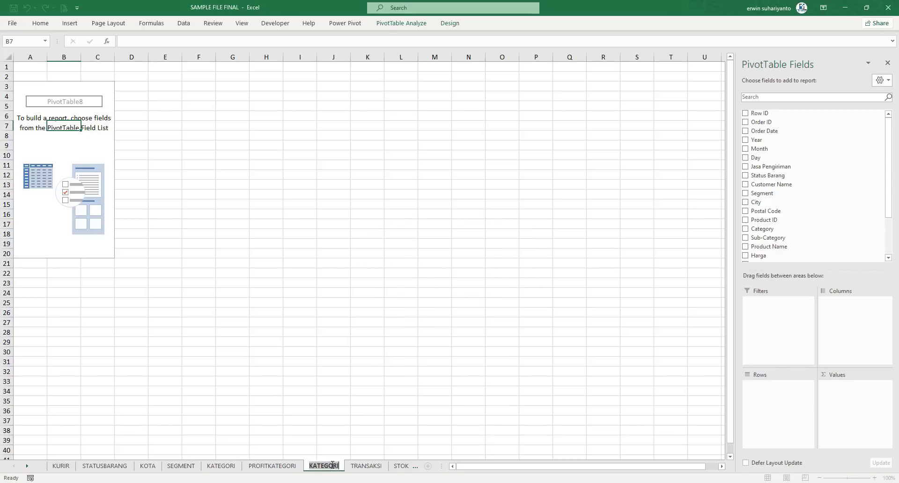
Rename the new sheet as PROFIT and set its pivot table's name to PROFIT.
text(PROFIT)
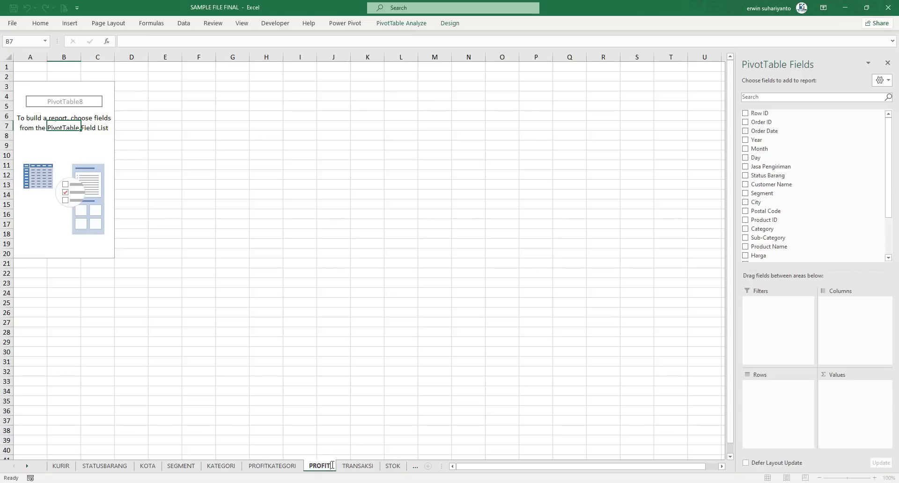
click(58, 102)
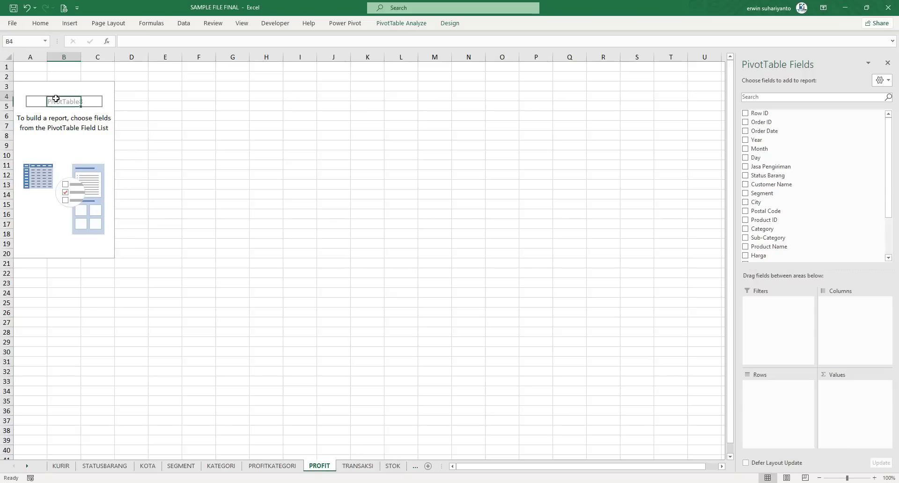
click(398, 24)
click(38, 49)
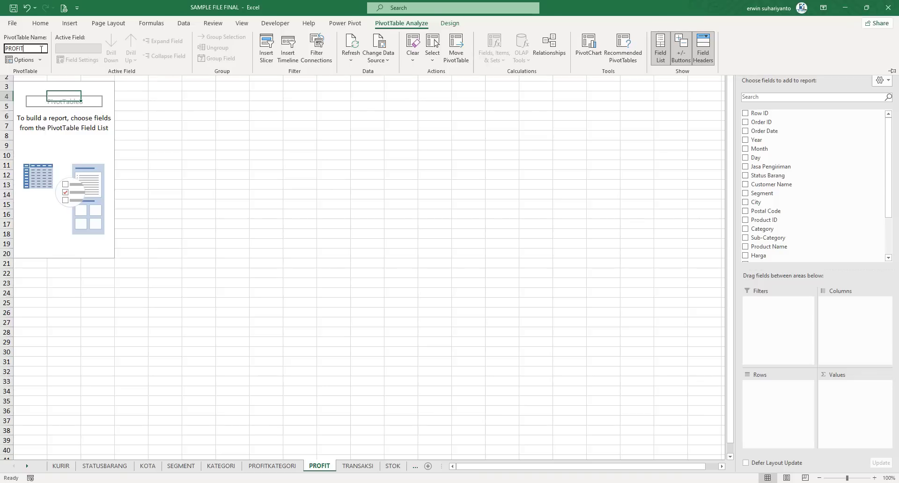
key(Return)
click(45, 138)
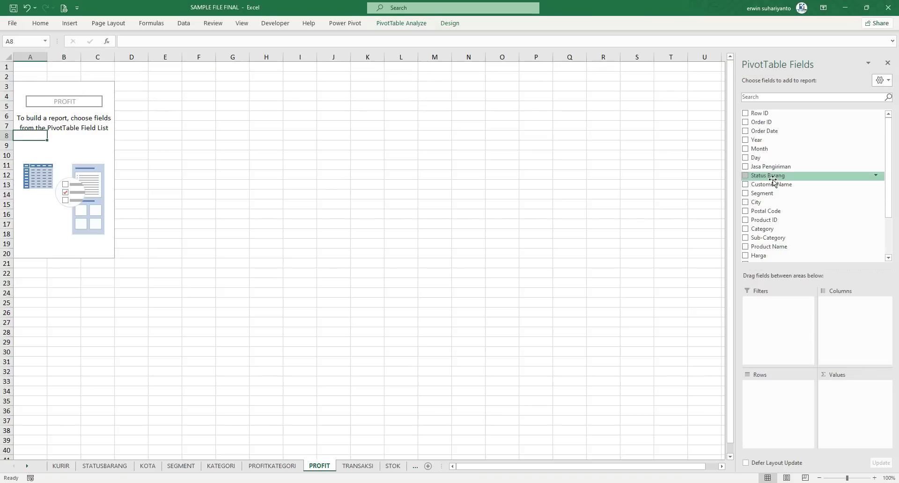
Build the pivot table with Month as rows and the sum of Revenue as values.
drag(768, 150, 777, 388)
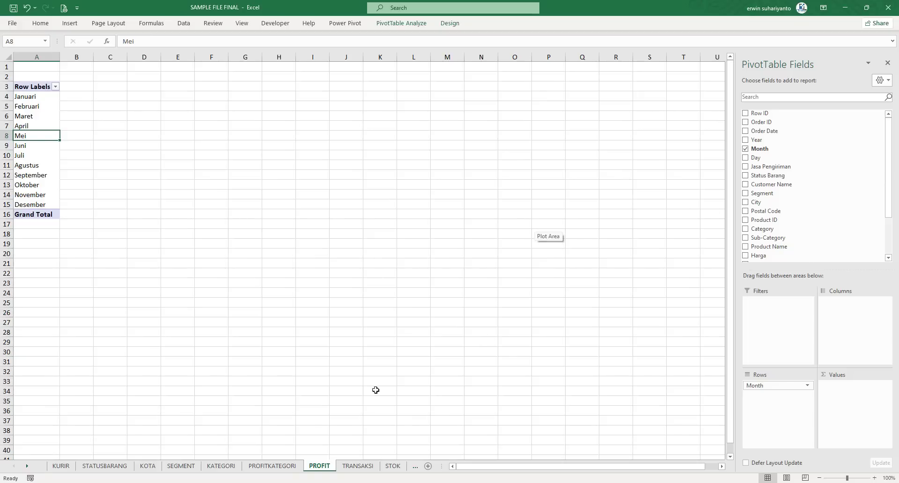
scroll(779, 233, down, 2)
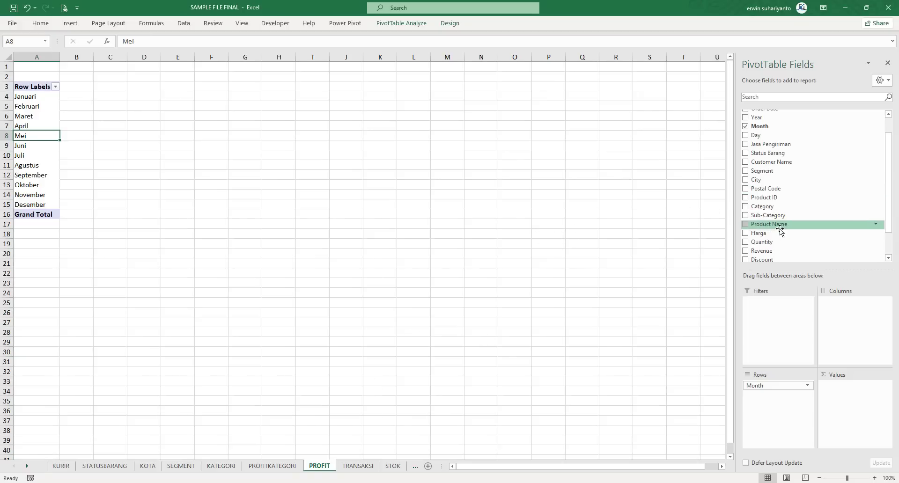
drag(761, 228, 837, 399)
Insert a standard Area pivot chart from the monthly revenue pivot table.
click(83, 111)
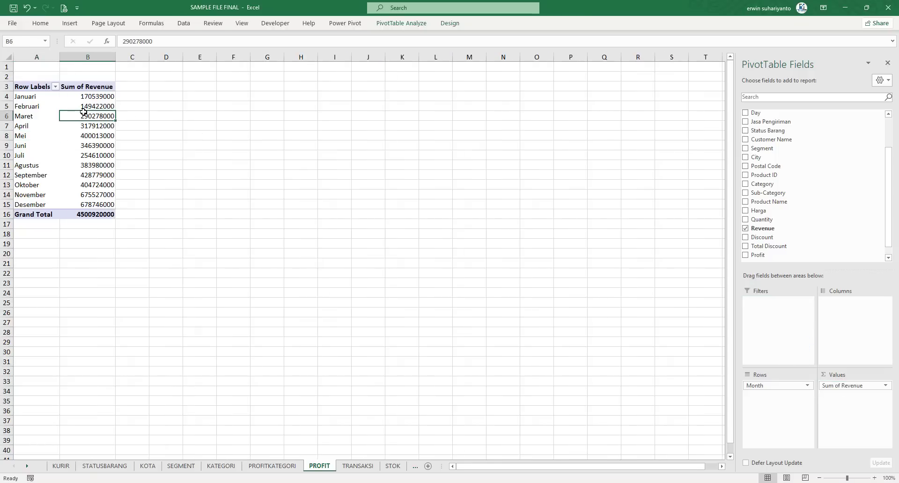
click(379, 26)
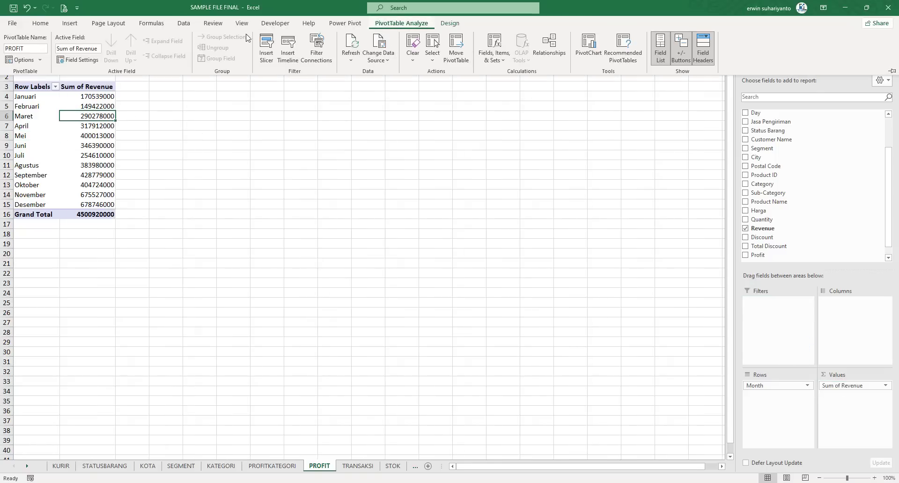
click(70, 24)
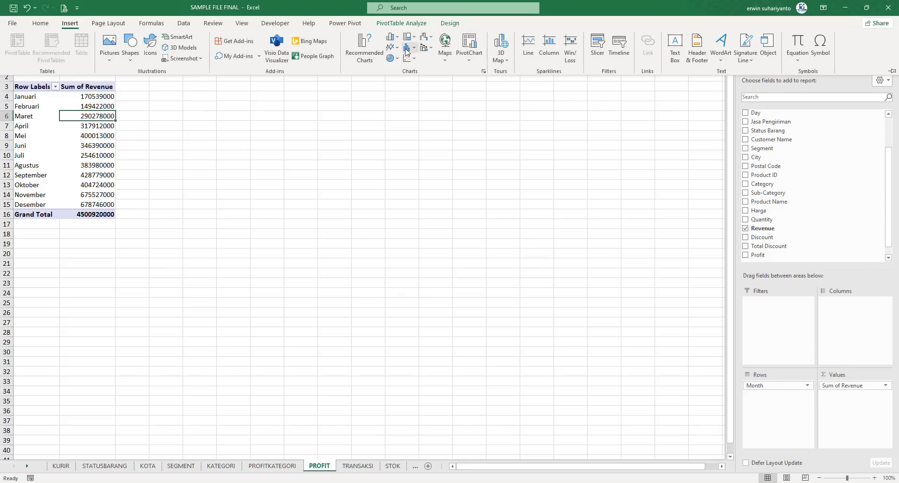
click(482, 71)
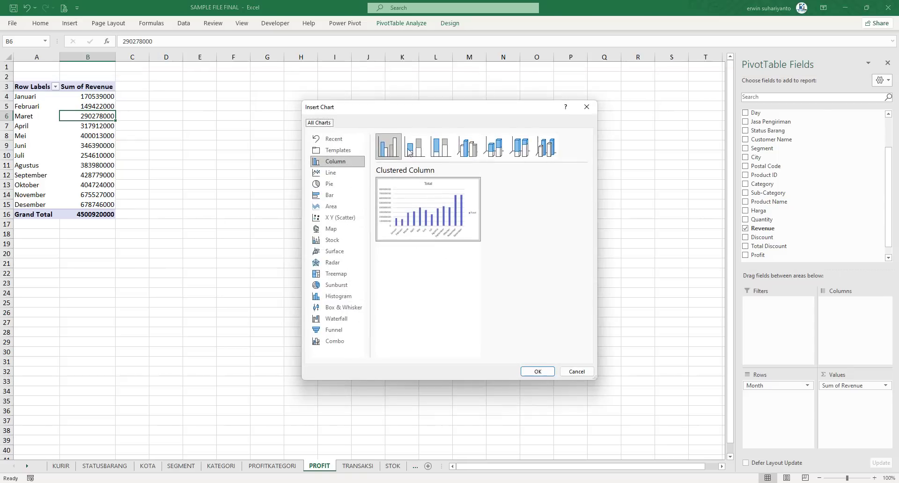
click(333, 209)
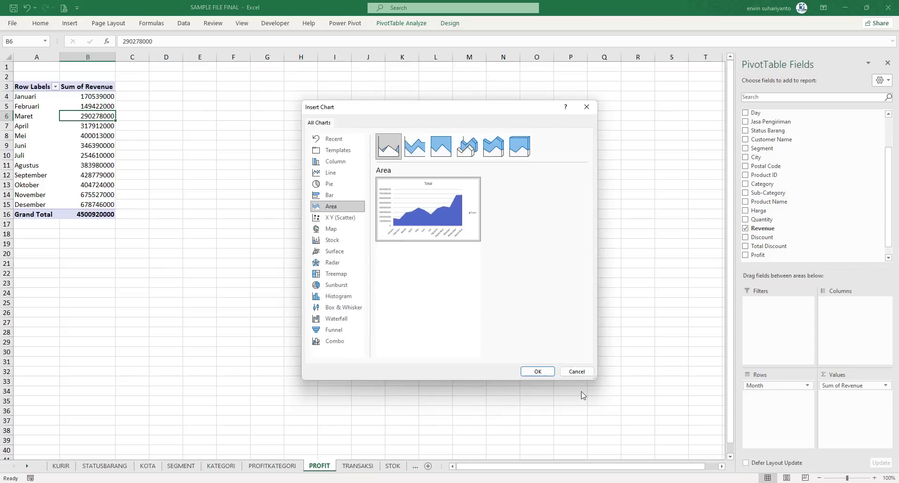
click(537, 371)
Hide all field buttons on the area chart and delete its horizontal month axis.
click(441, 304)
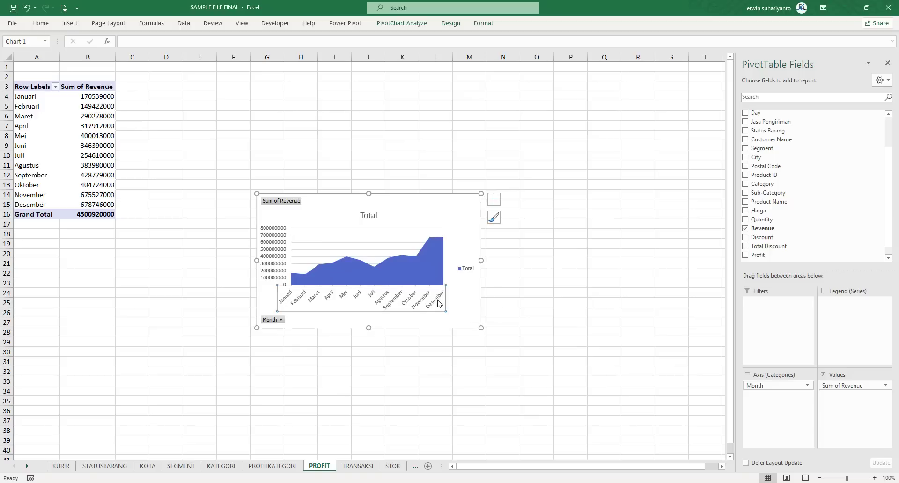
click(411, 26)
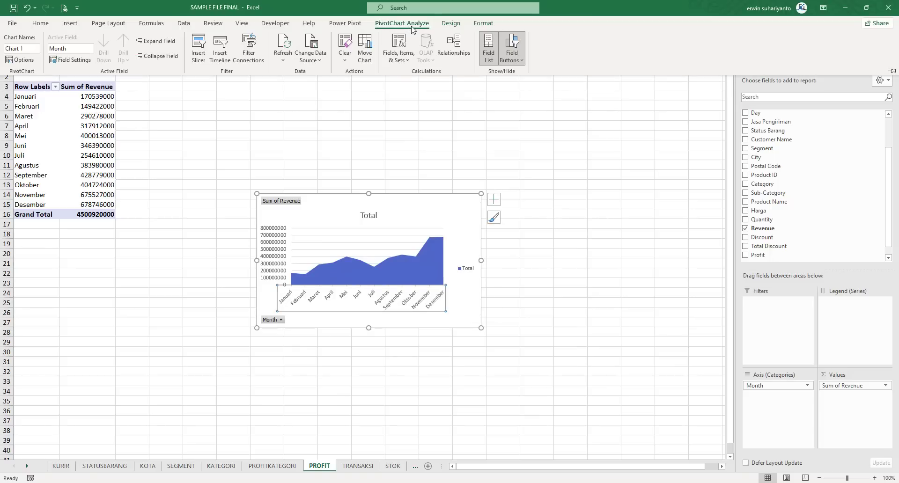
click(522, 60)
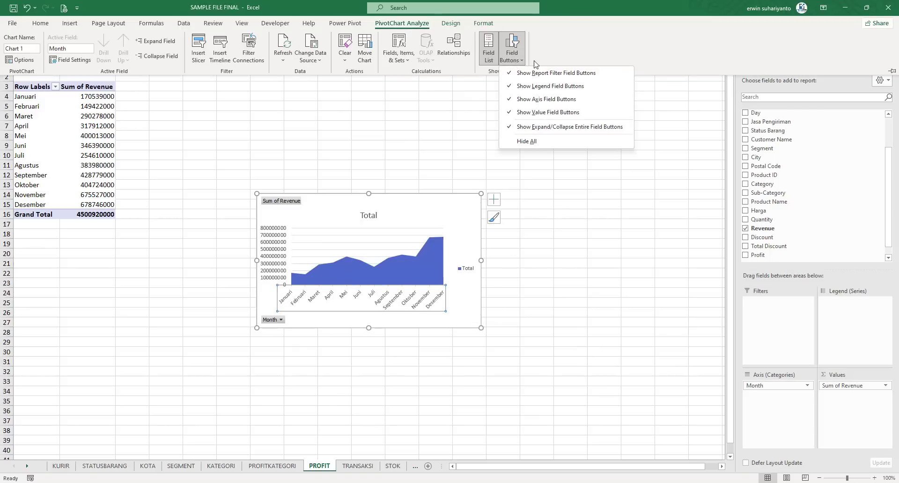
click(528, 141)
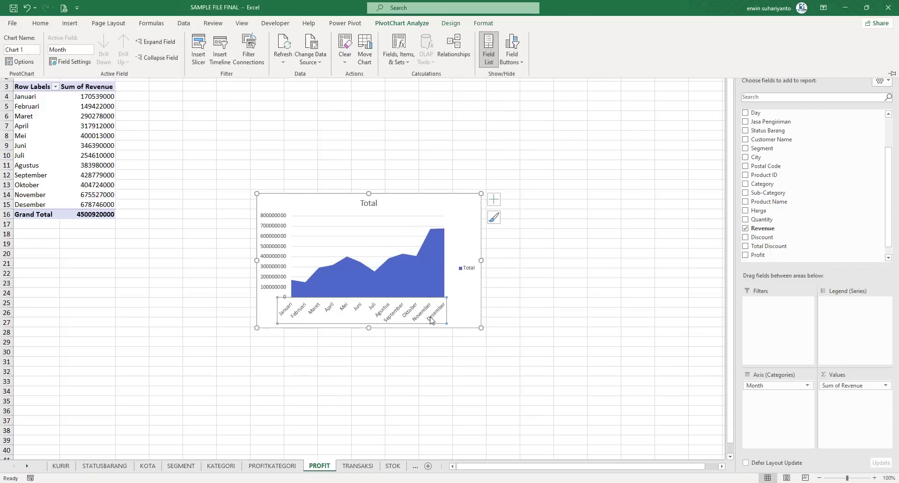
key(Delete)
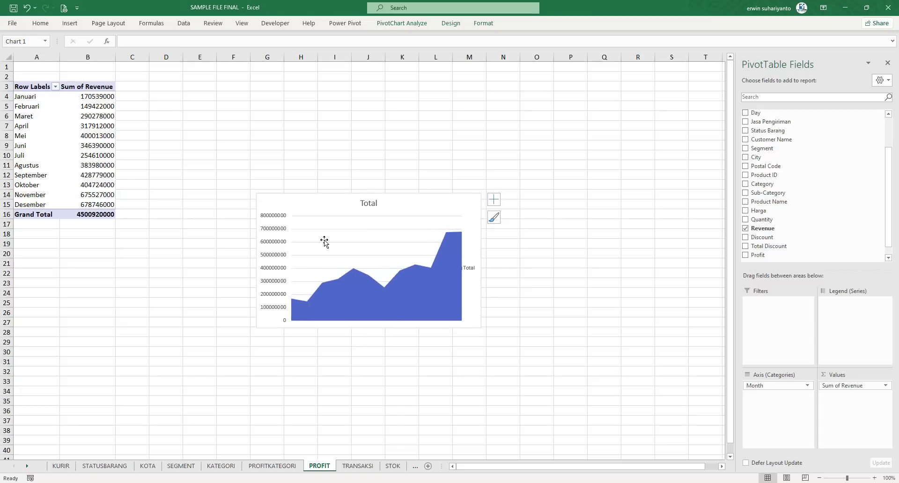
Delete the revenue area chart's vertical value axis, legend, gridlines and title.
click(282, 234)
key(Delete)
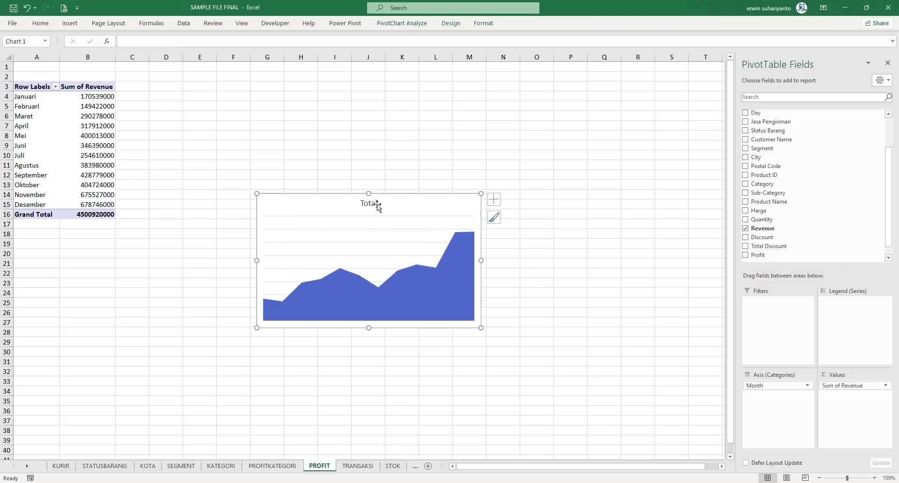
key(Delete)
key(Delete)
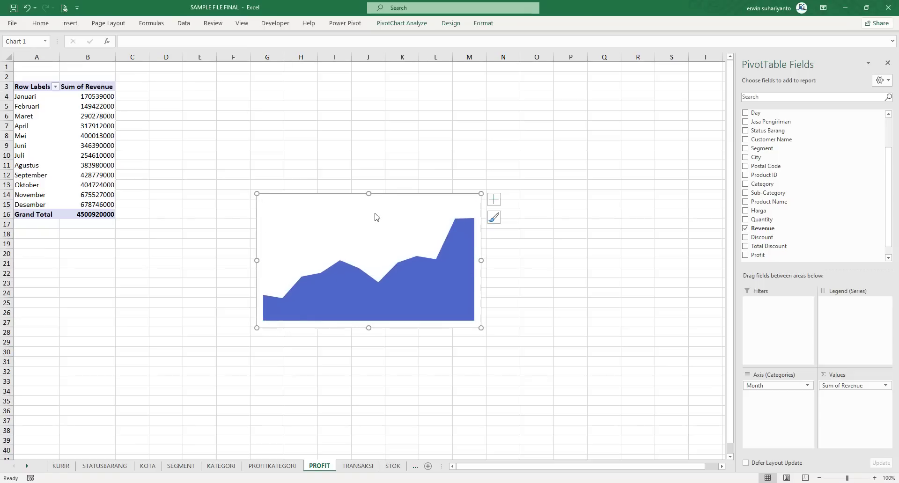
Give the revenue area chart's background no fill and no outline.
click(482, 23)
click(364, 37)
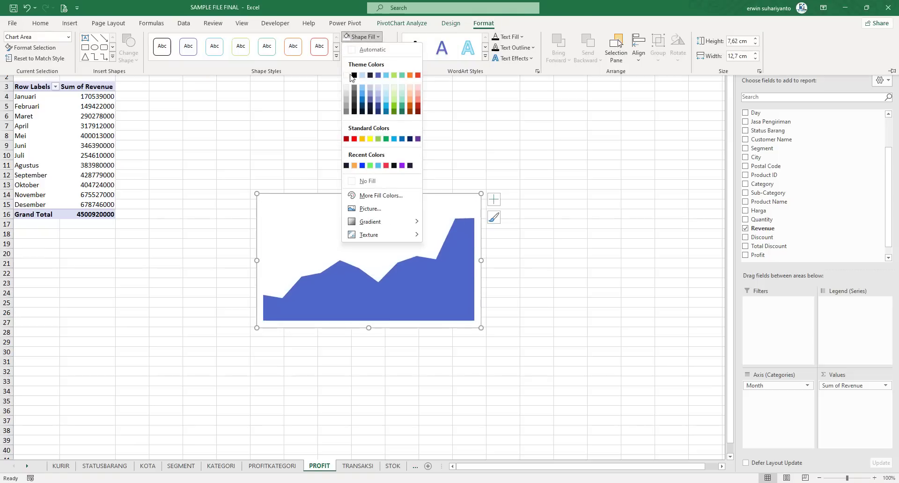
click(367, 181)
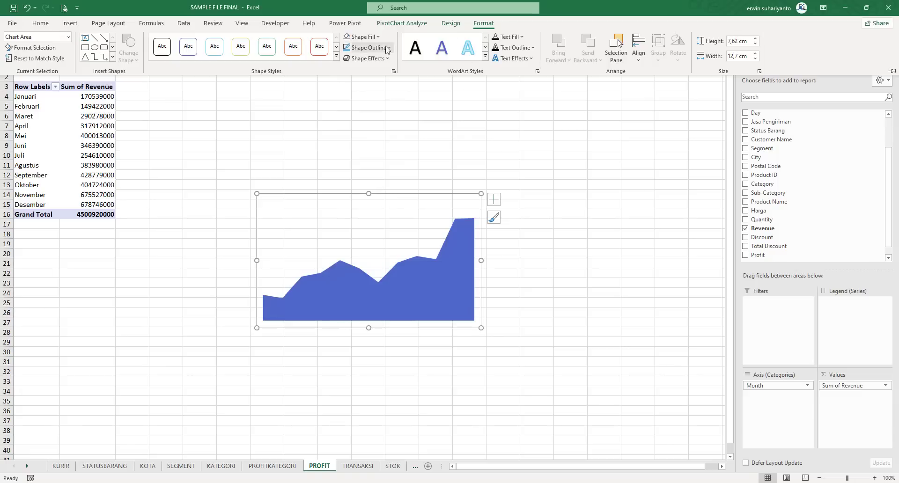
click(368, 47)
click(375, 192)
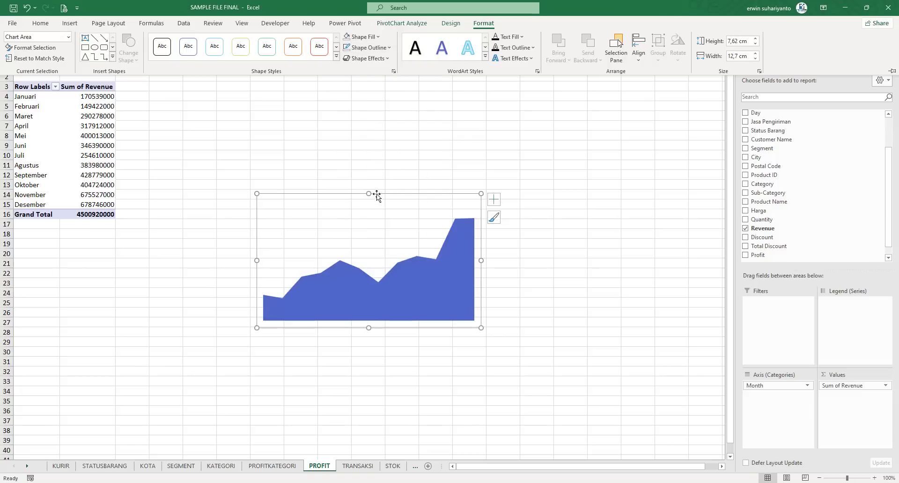
Cut the revenue area chart and paste it below the cards on the DASHBOARD sheet of the FILE LATIHAN DASHBOARD PENJUALAN workbook.
right_click(377, 189)
click(389, 210)
click(333, 372)
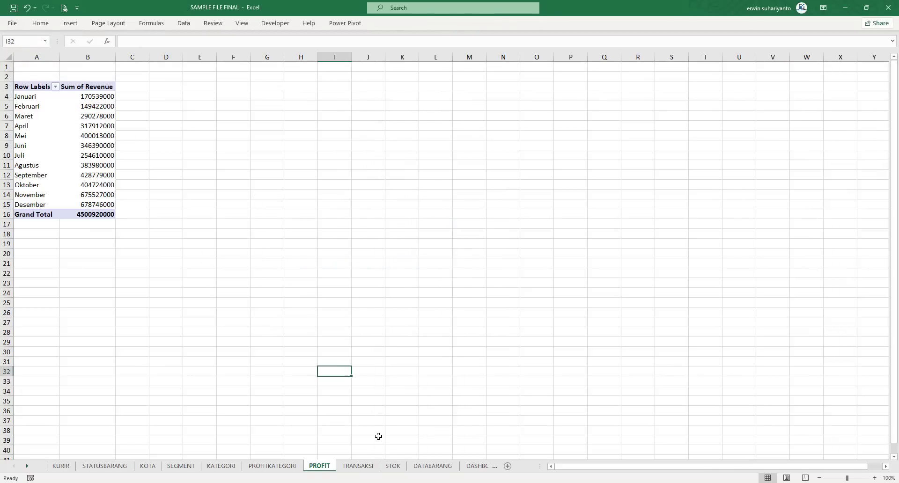
click(465, 466)
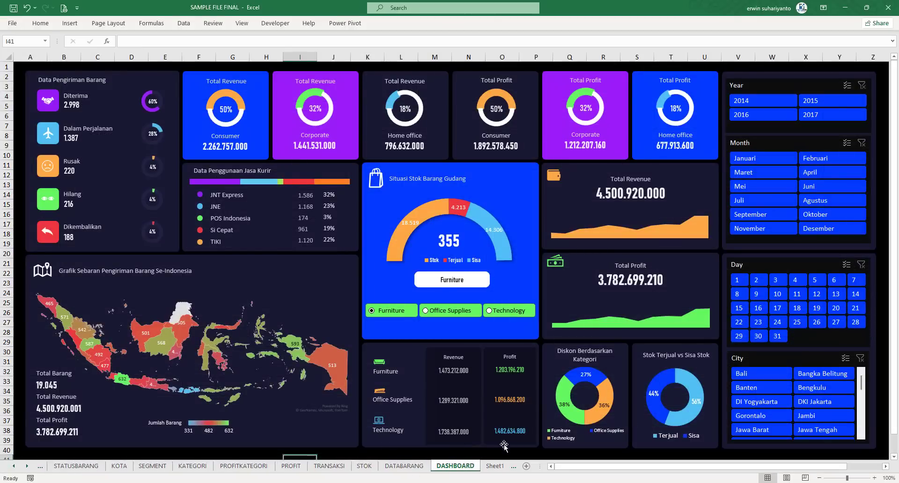
click(461, 417)
scroll(459, 415, down, 3)
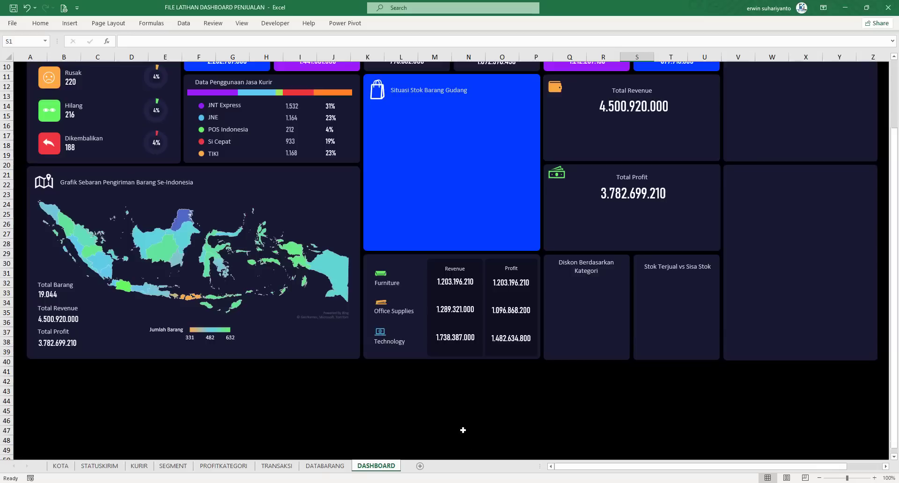
right_click(459, 415)
click(481, 213)
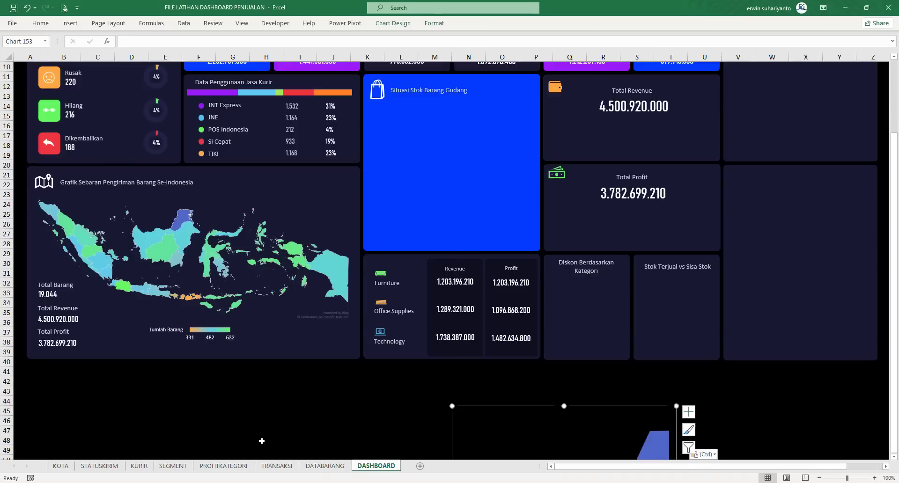
Delete the pasted area chart from the DASHBOARD sheet.
click(503, 409)
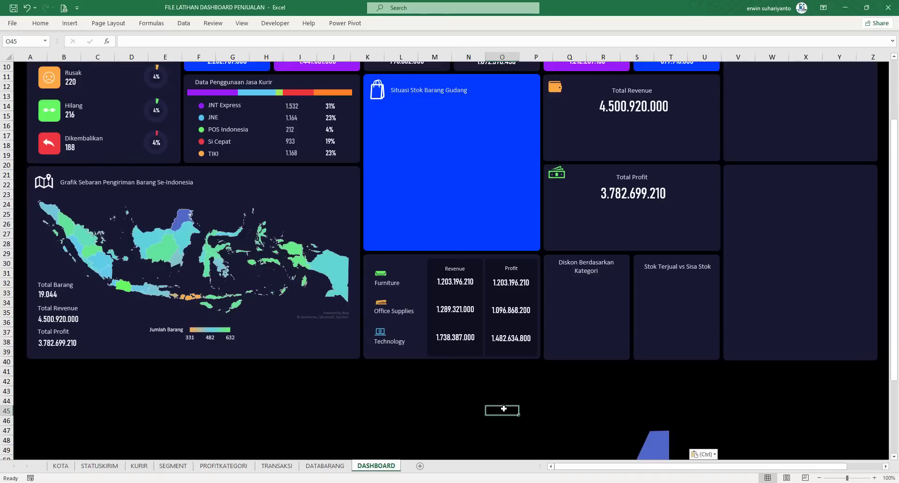
click(668, 439)
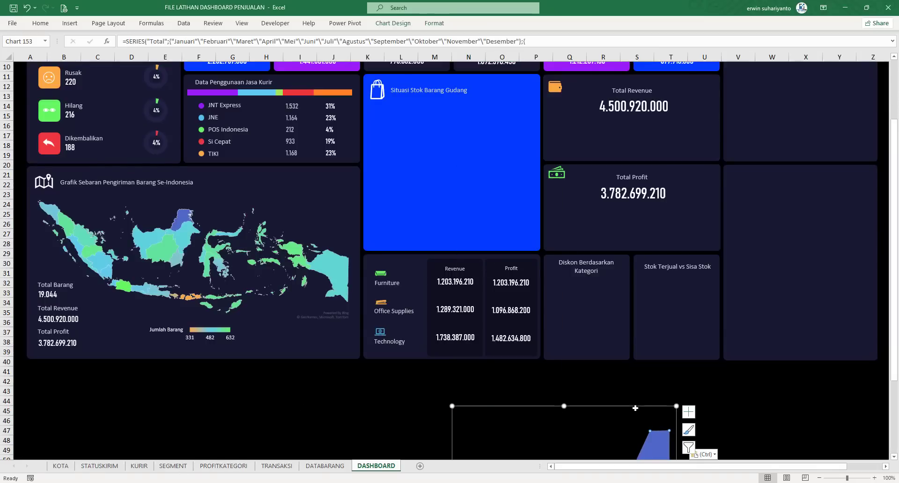
click(635, 406)
key(Delete)
click(454, 399)
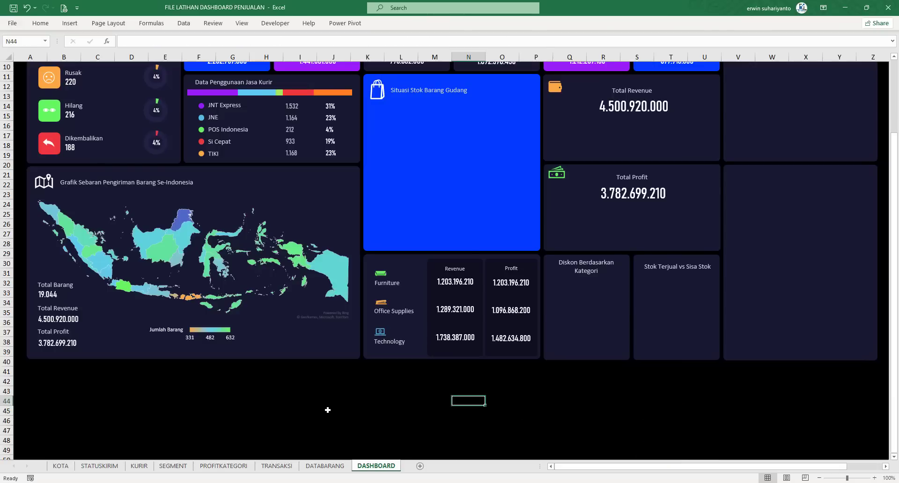
Create a pivot table from the TRANSAKSI sheet's data table on a new worksheet.
click(225, 466)
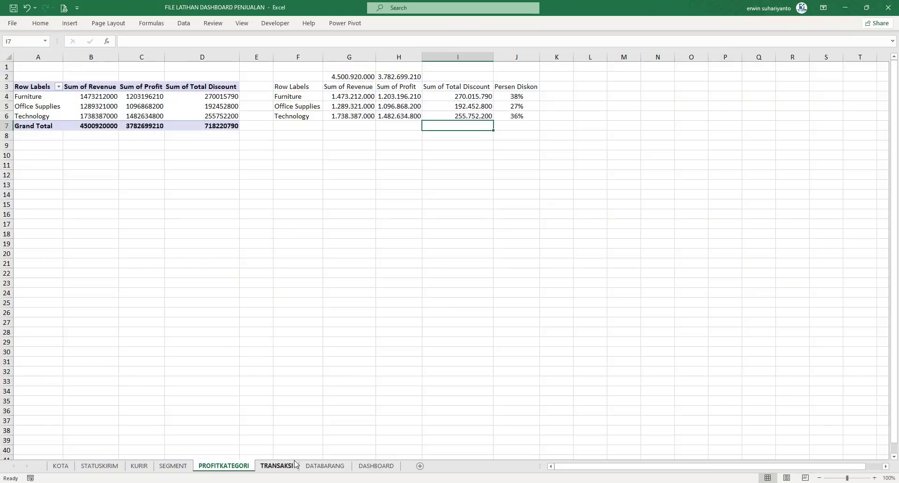
click(290, 465)
click(221, 155)
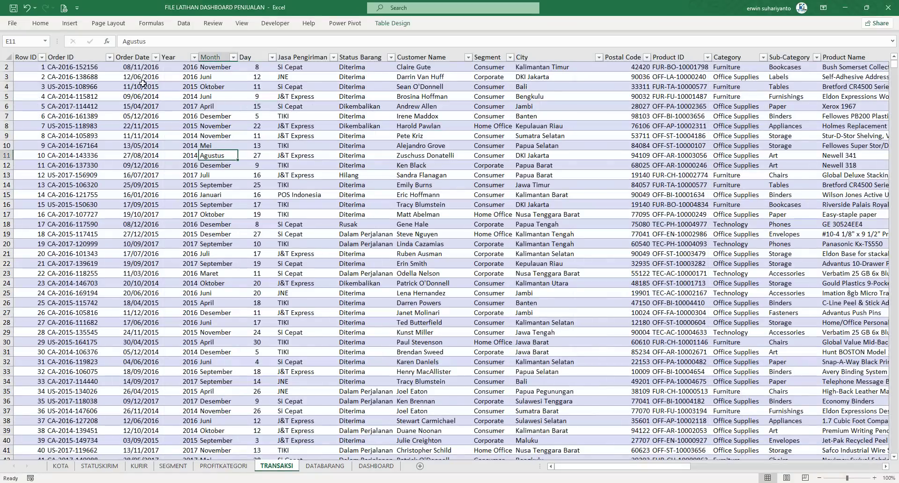
click(135, 126)
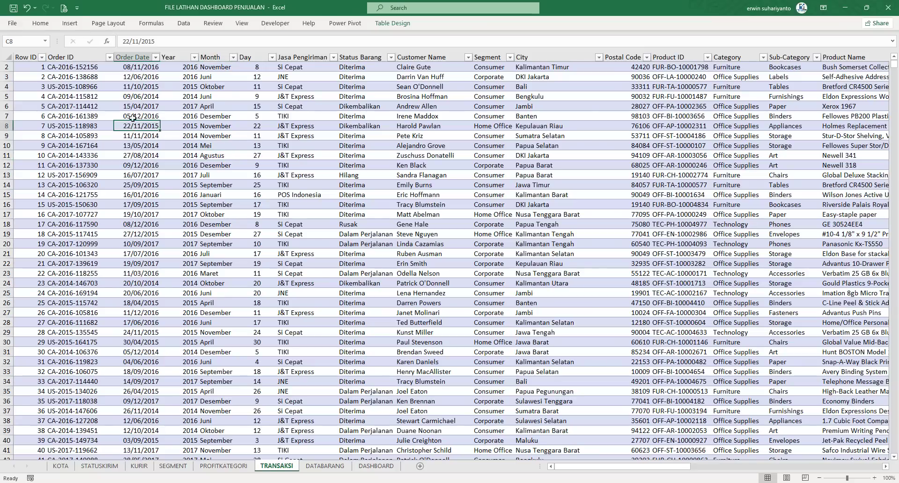
click(73, 23)
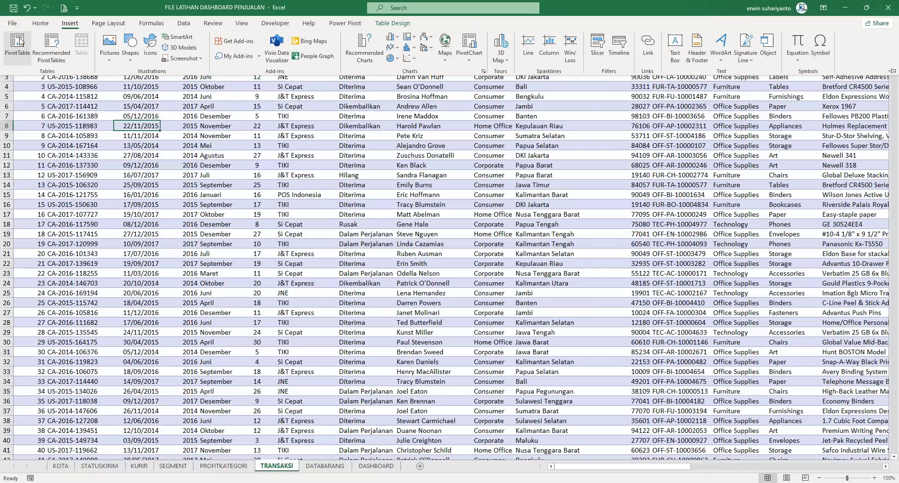
click(18, 43)
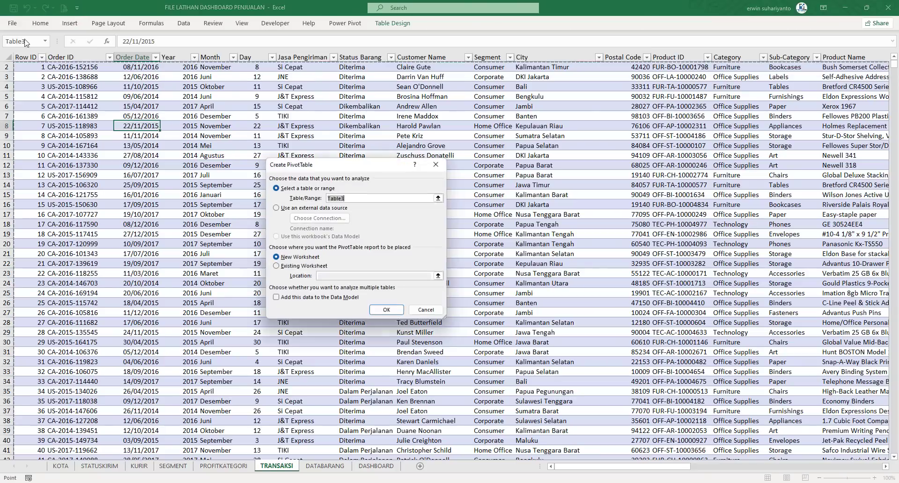
click(379, 310)
Rename the new sheet as KATOGORI and set its pivot table's name to KATEGORI.
double_click(279, 465)
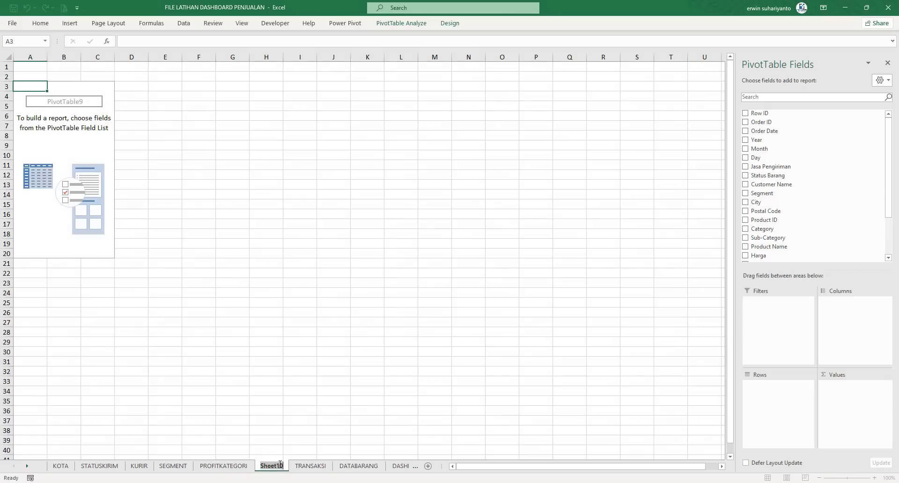
text(KATOGIRU)
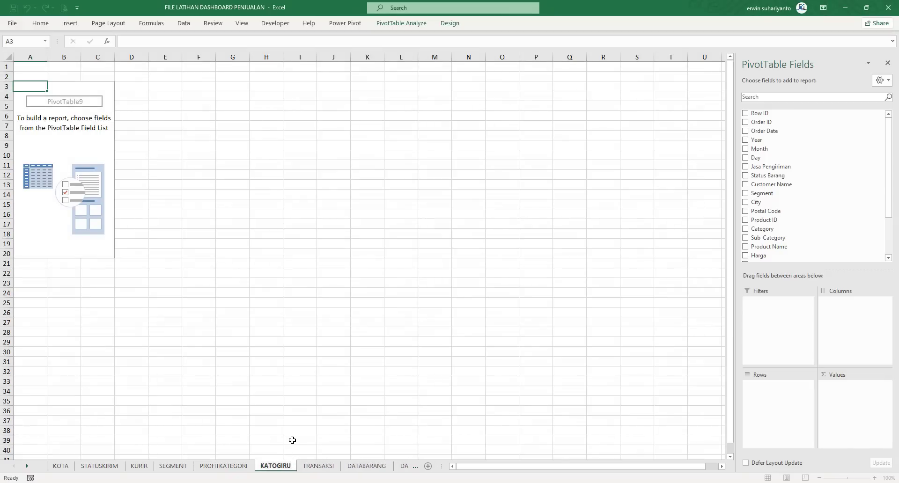
key(BackSpace)
key(BackSpace)
key(BackSpace)
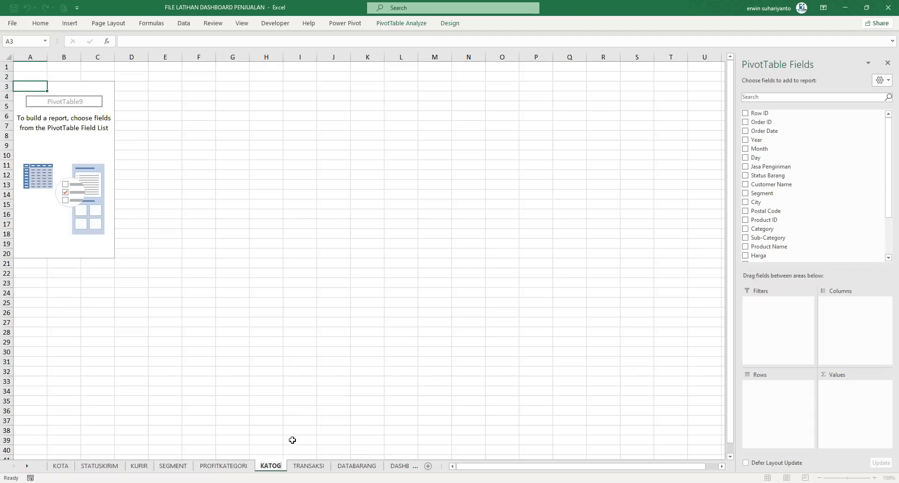
text(ORI)
key(Return)
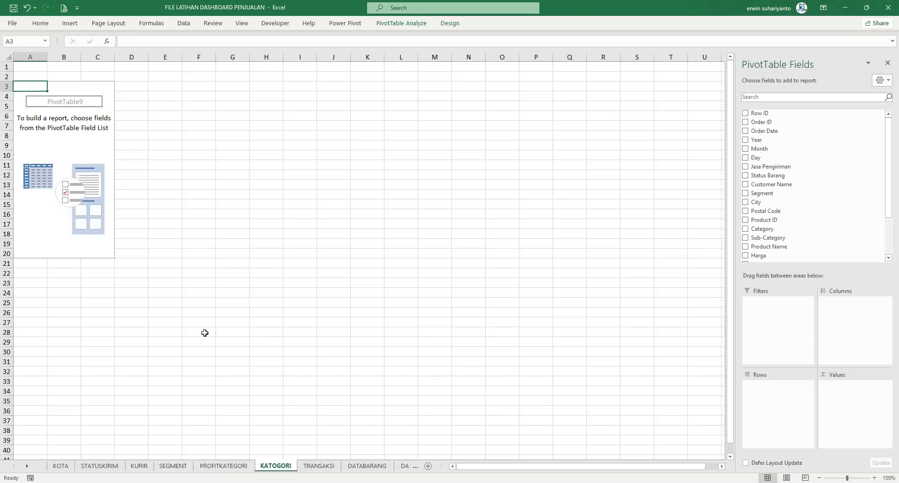
click(78, 104)
click(401, 23)
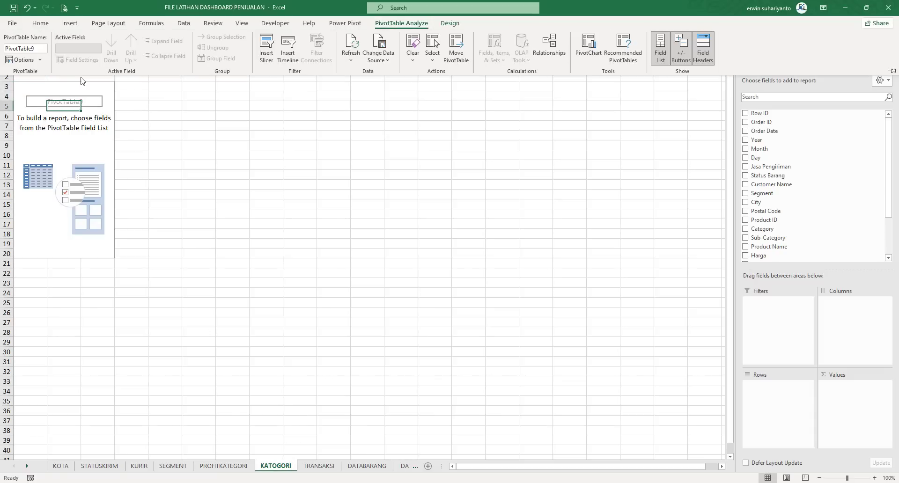
click(39, 50)
key(Return)
Build the KATEGORI pivot table with Month as rows and the sum of Revenue as values.
scroll(773, 197, down, 2)
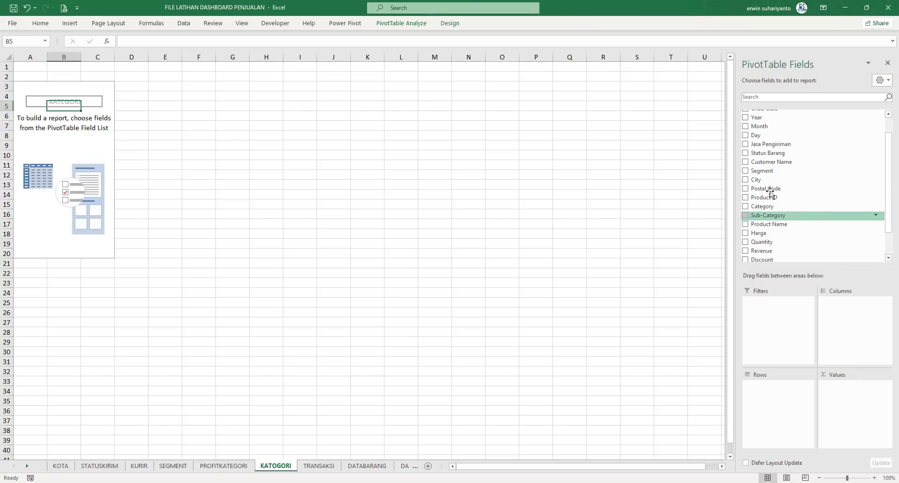
scroll(766, 178, up, 2)
drag(759, 149, 777, 393)
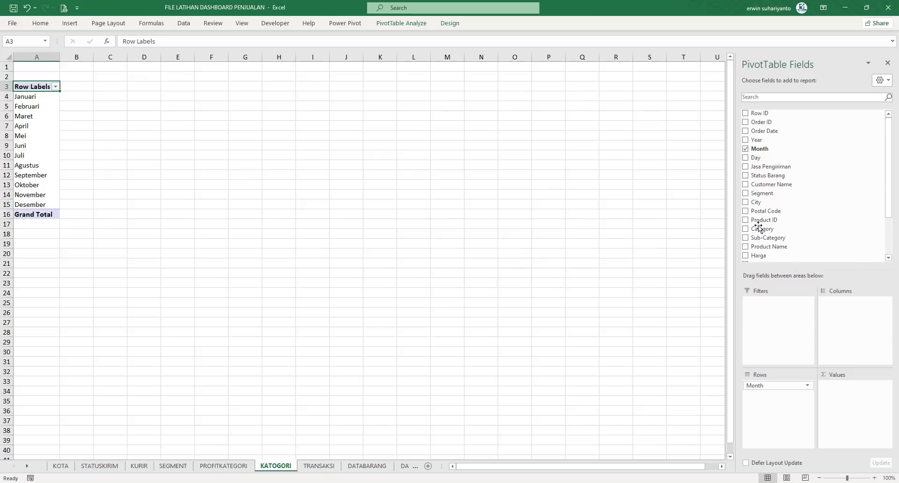
scroll(760, 171, down, 2)
drag(762, 219, 849, 398)
Insert a standard Area pivot chart from the monthly revenue pivot table on the KATOGORI sheet.
click(91, 119)
click(401, 23)
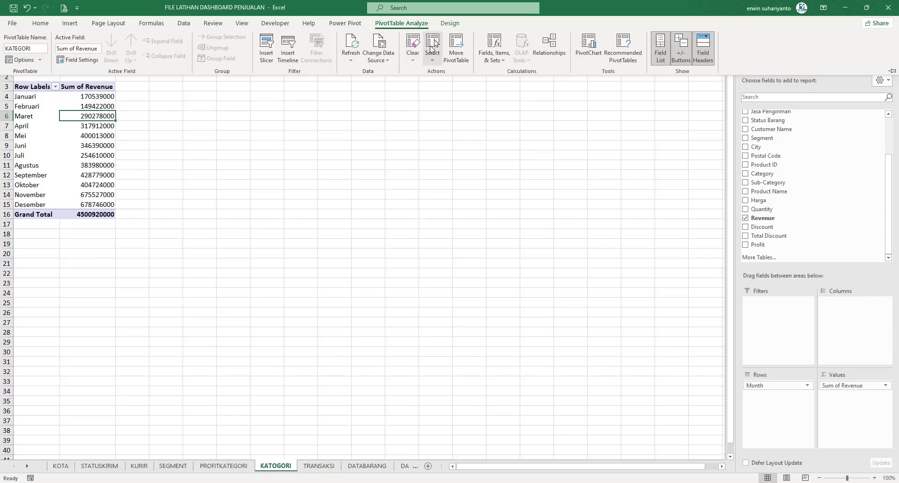
scroll(116, 49, up, 9)
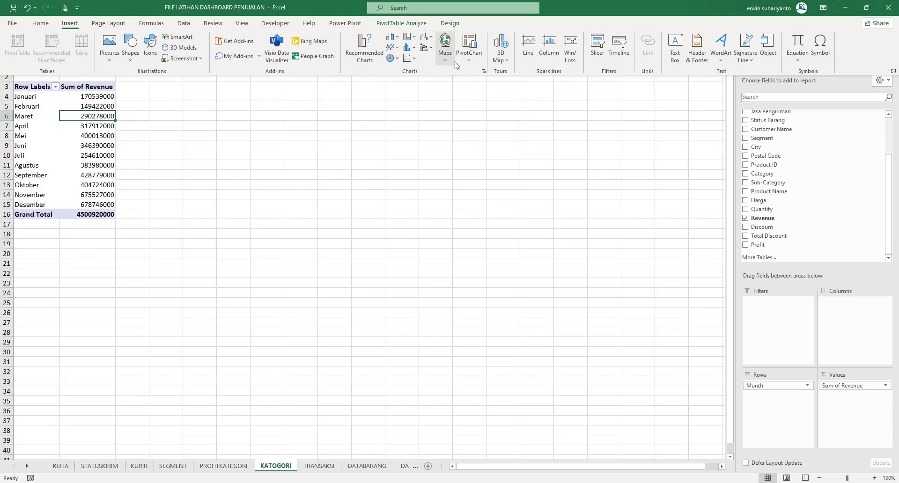
click(483, 72)
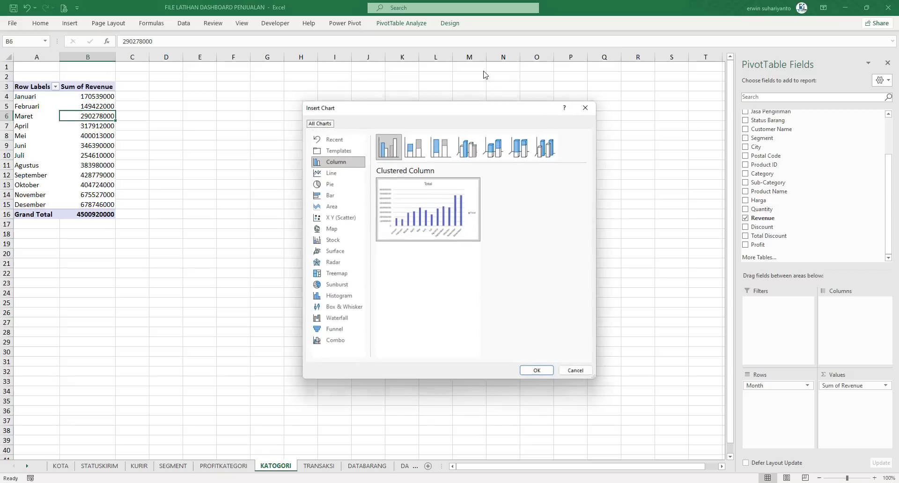
click(338, 208)
mouse_move(478, 218)
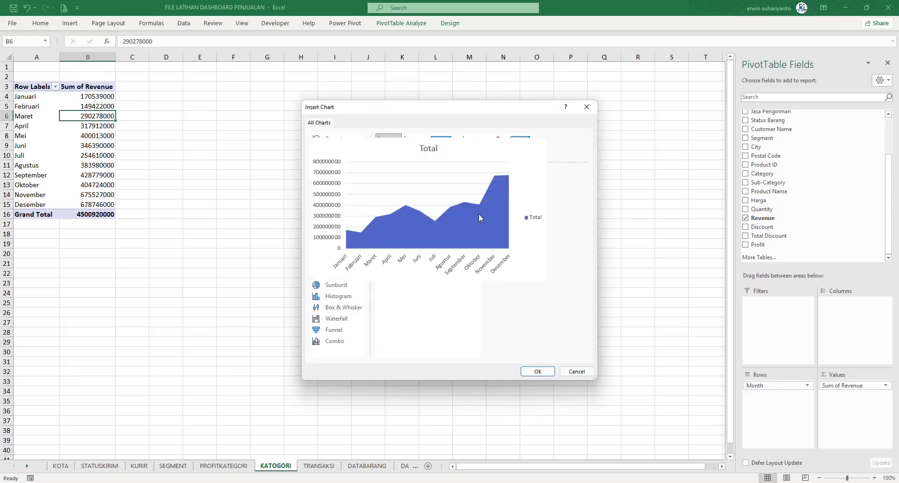
click(537, 371)
Move the area pivot chart from the KATOGORI sheet to the DASHBOARD sheet by cut and paste, and place it over the middle cards.
right_click(402, 195)
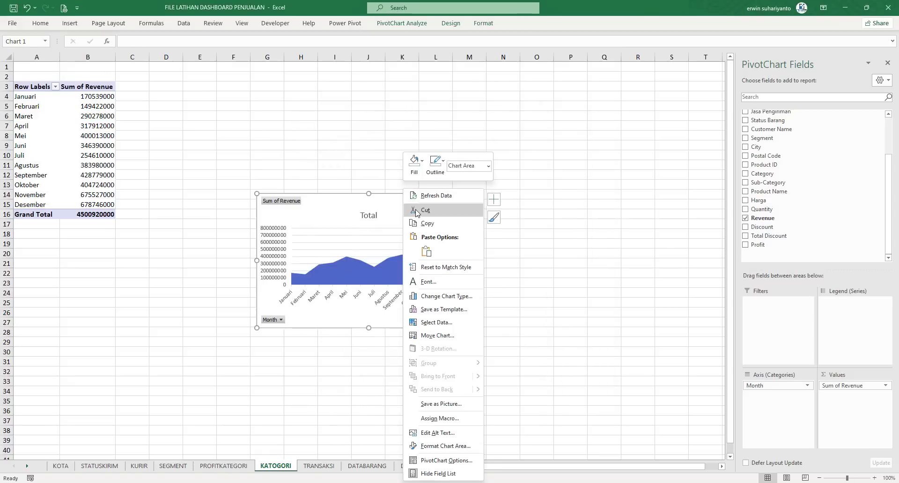
click(415, 211)
drag(321, 343, 302, 342)
click(418, 466)
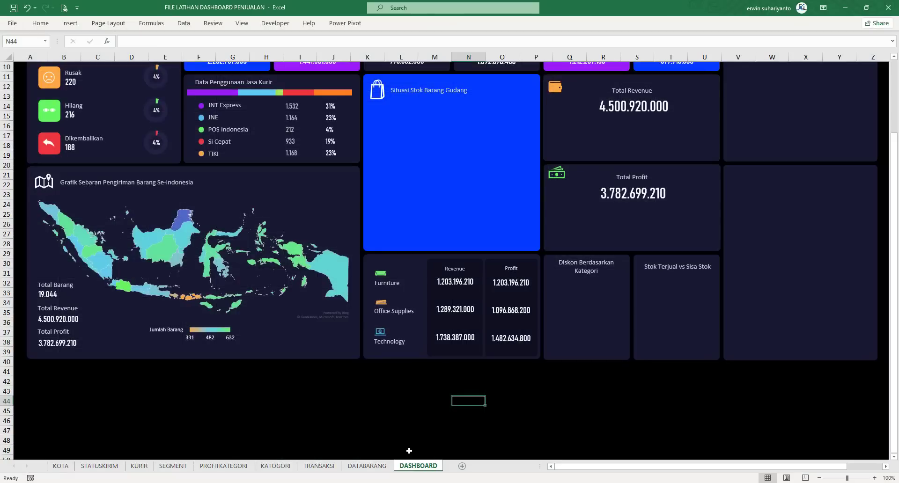
right_click(413, 441)
click(435, 237)
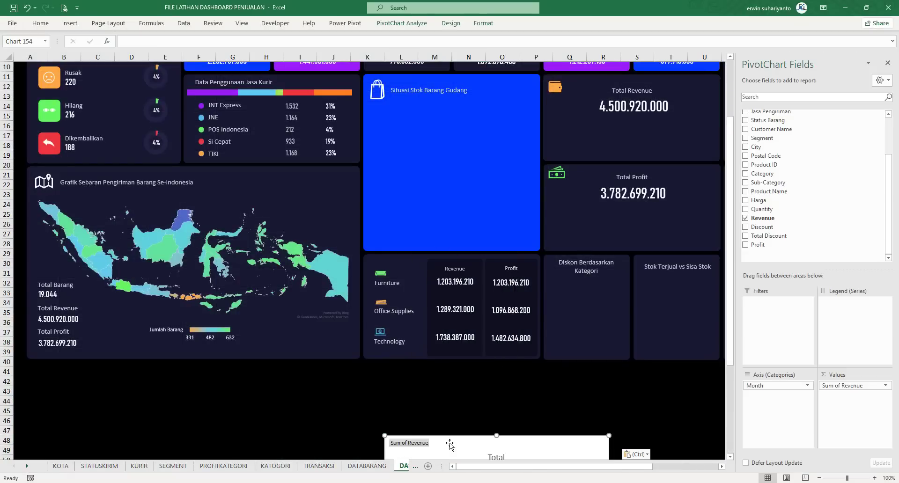
drag(453, 438, 407, 181)
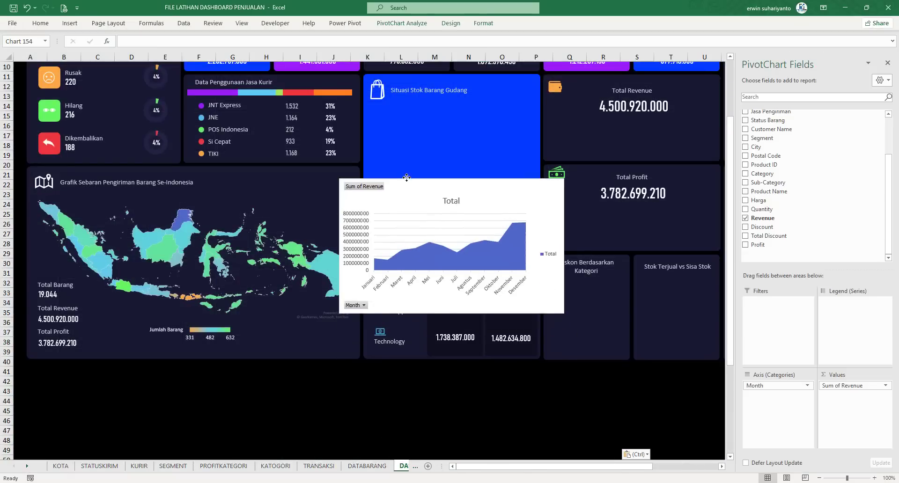
Hide all field buttons on the dashboard's area chart and delete its title.
click(414, 27)
click(512, 55)
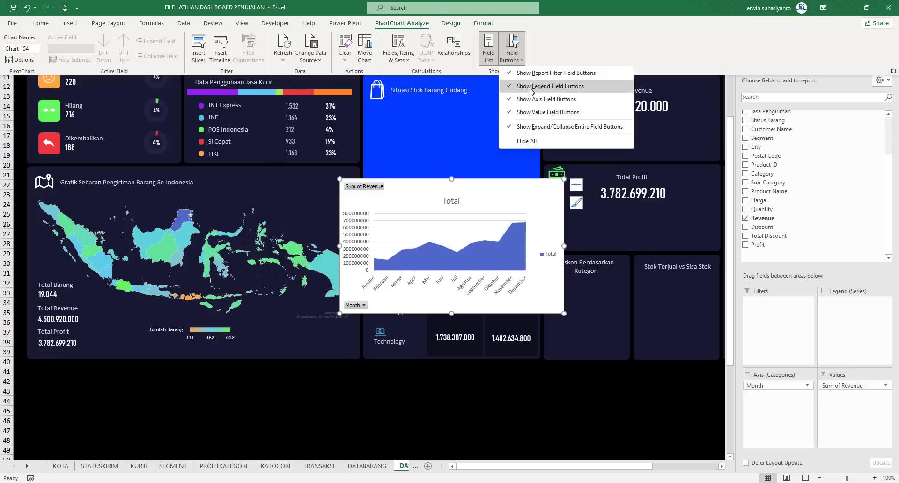
click(532, 139)
click(453, 187)
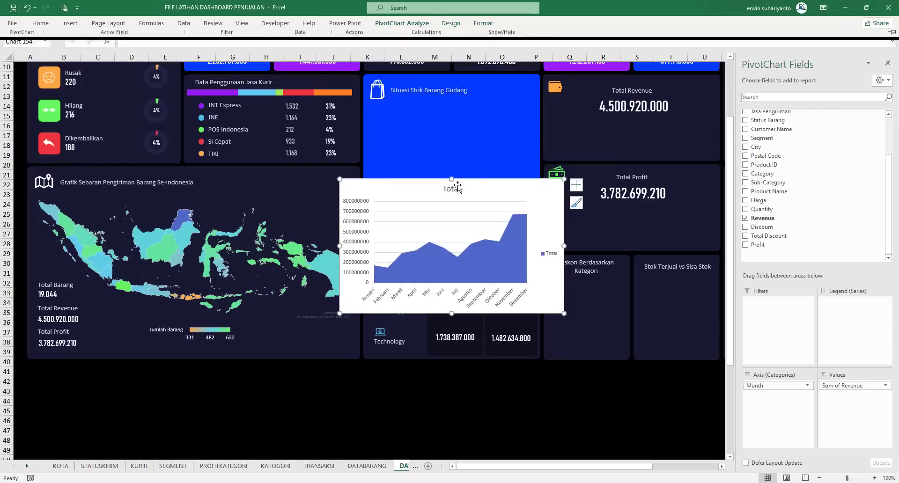
key(Delete)
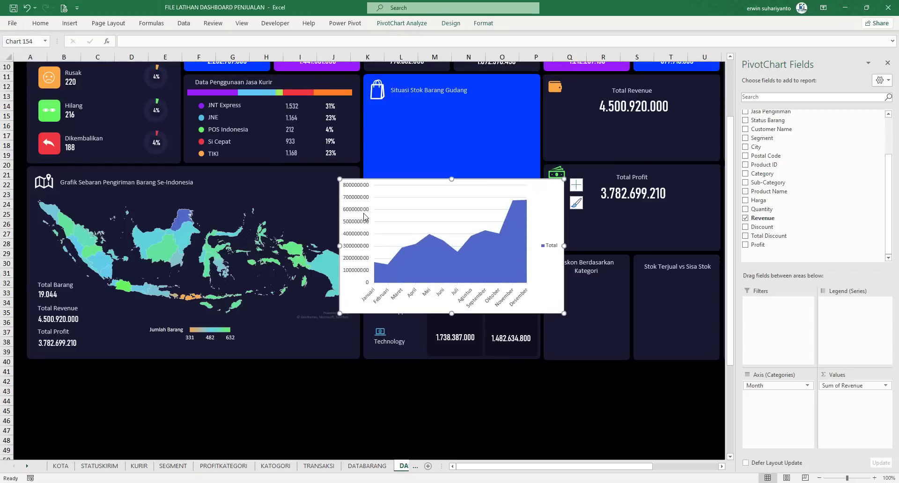
Delete the value axis, month axis, legend and gridlines from the dashboard's revenue area chart.
click(364, 214)
key(Delete)
click(422, 292)
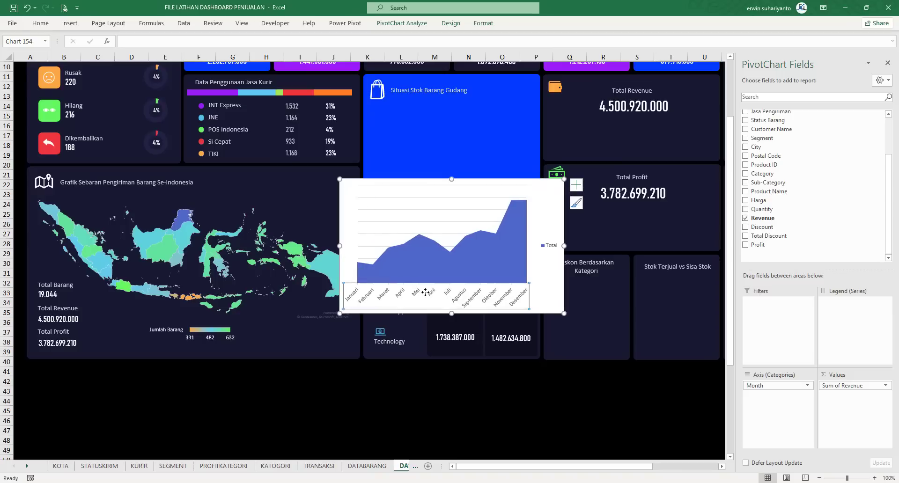
key(Delete)
click(548, 245)
key(Delete)
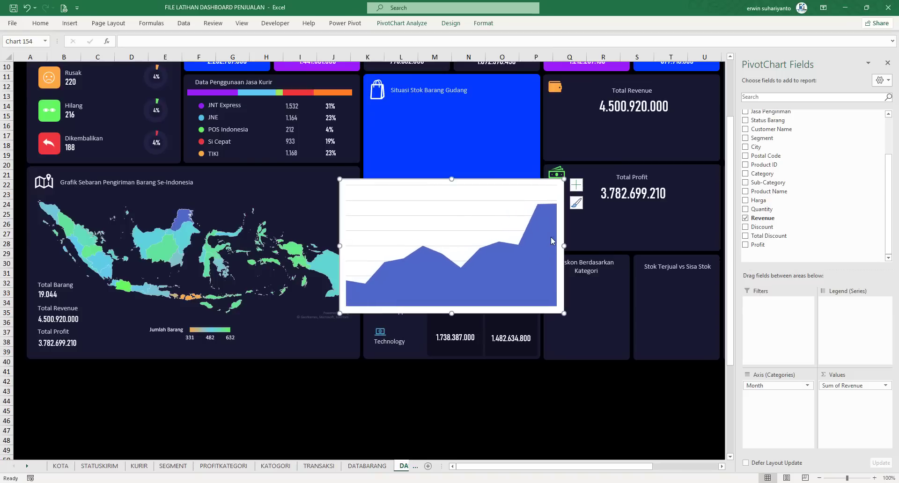
click(506, 186)
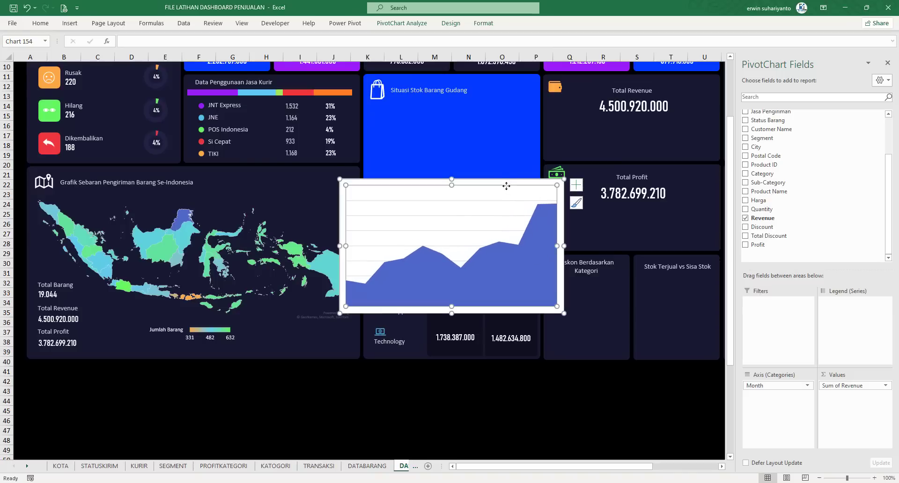
click(496, 203)
key(Delete)
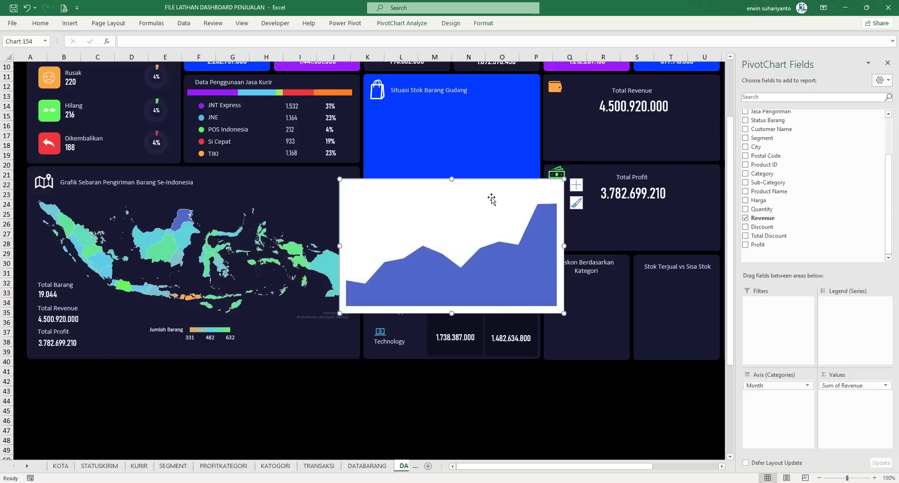
Set the revenue area chart's background to no fill and its border to no outline.
click(484, 24)
click(361, 36)
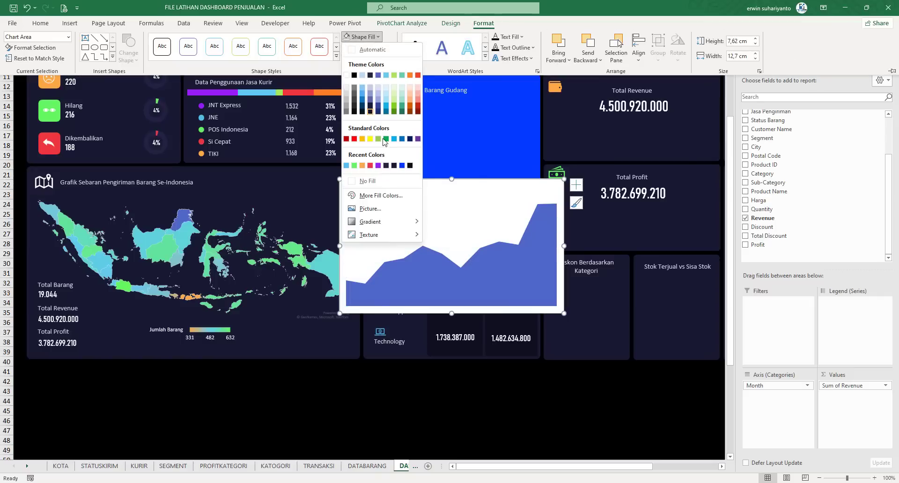
click(368, 183)
click(367, 47)
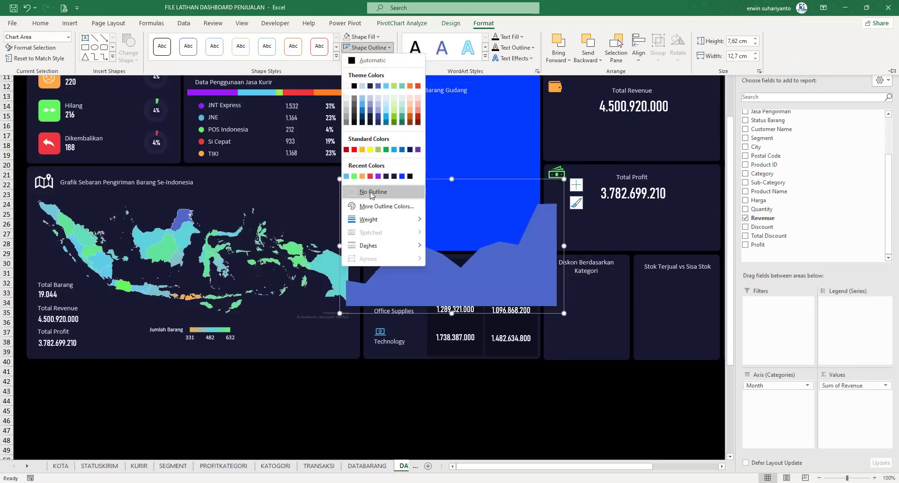
click(372, 192)
Shrink the revenue area chart and fit it along the lower part of the Total Revenue card.
click(474, 178)
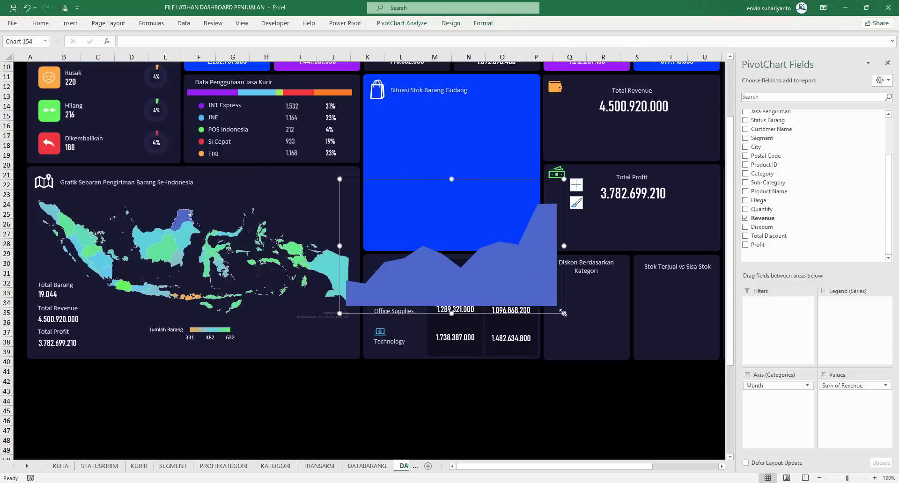
drag(564, 313, 534, 230)
scroll(566, 182, up, 3)
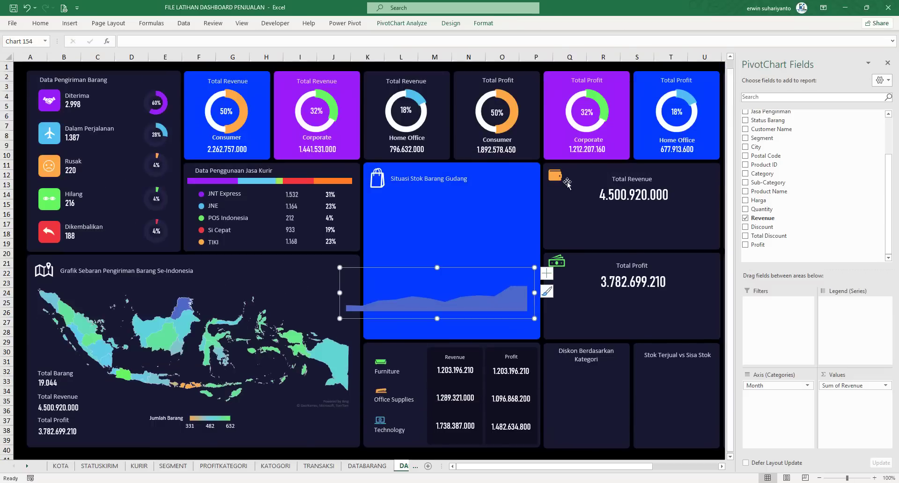
drag(490, 274, 629, 245)
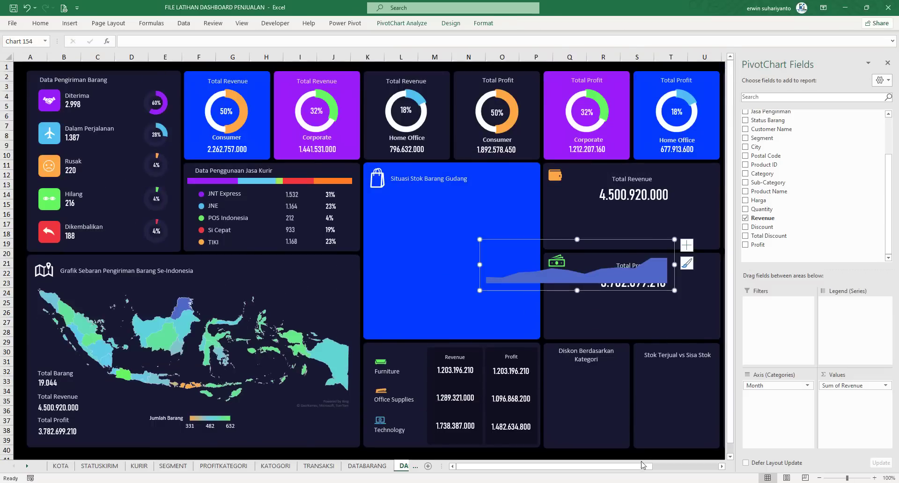
drag(644, 464, 702, 464)
drag(443, 237, 494, 199)
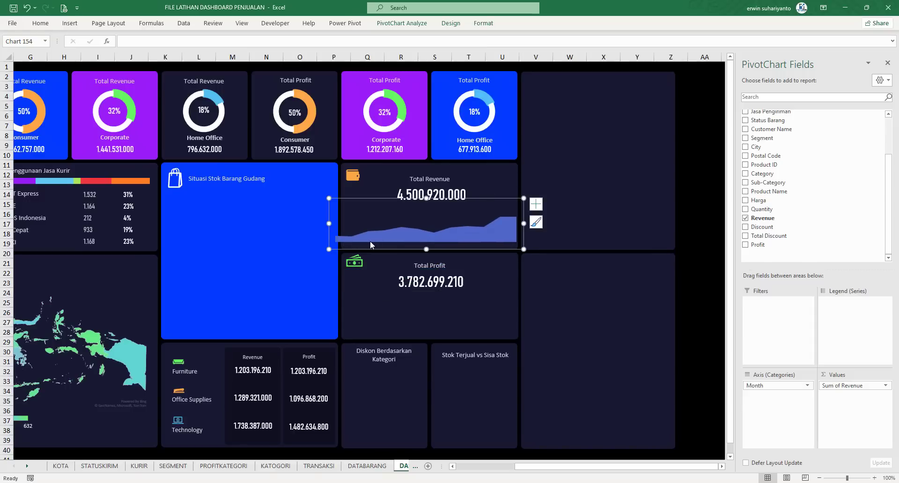
drag(327, 223, 336, 224)
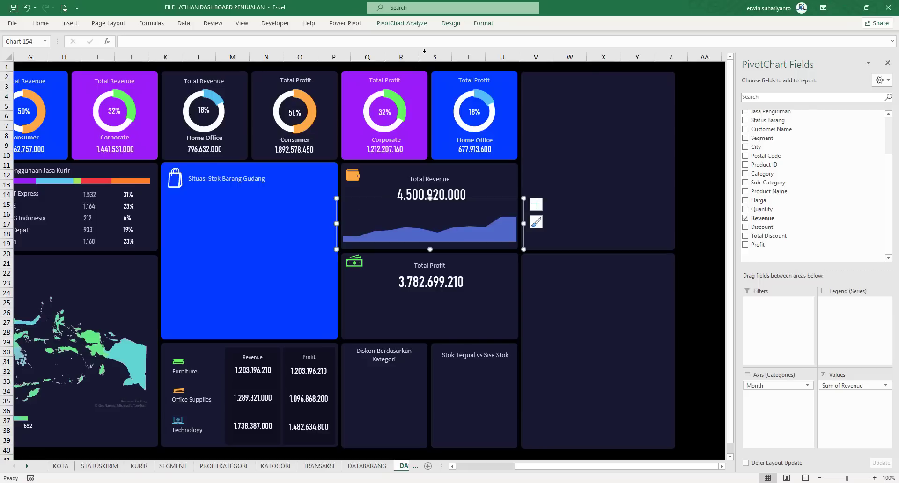
Fill the revenue area series with the recently used orange and deselect the chart.
click(483, 29)
click(505, 230)
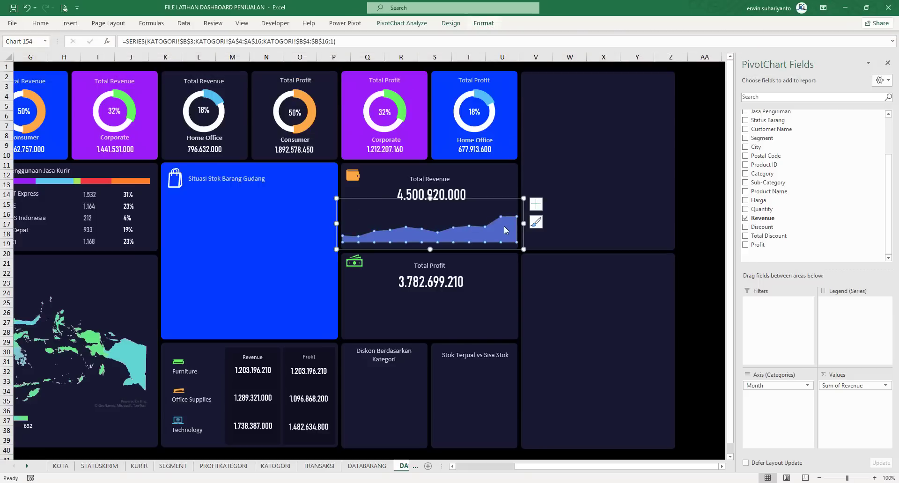
click(483, 24)
click(361, 36)
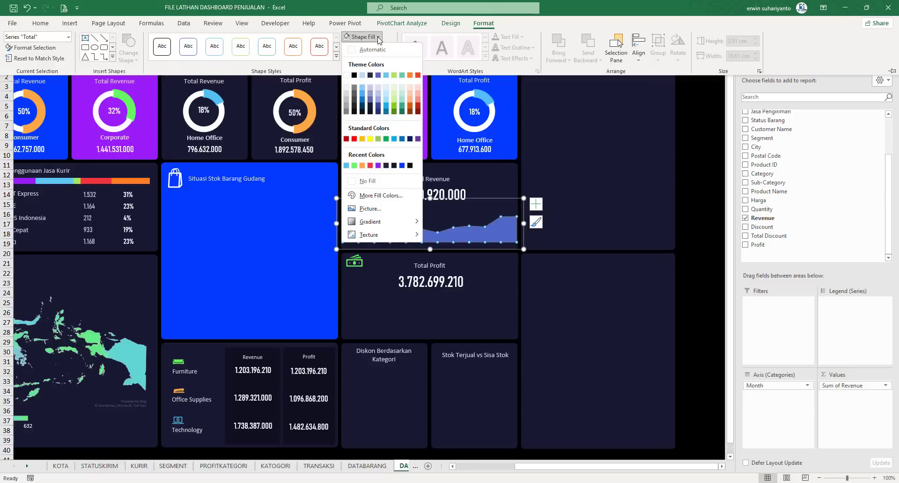
click(362, 165)
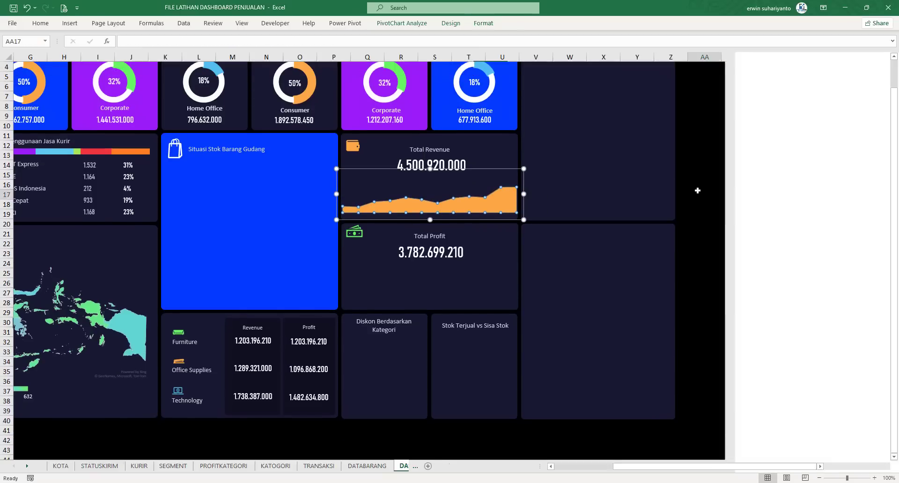
click(700, 173)
scroll(700, 173, up, 1)
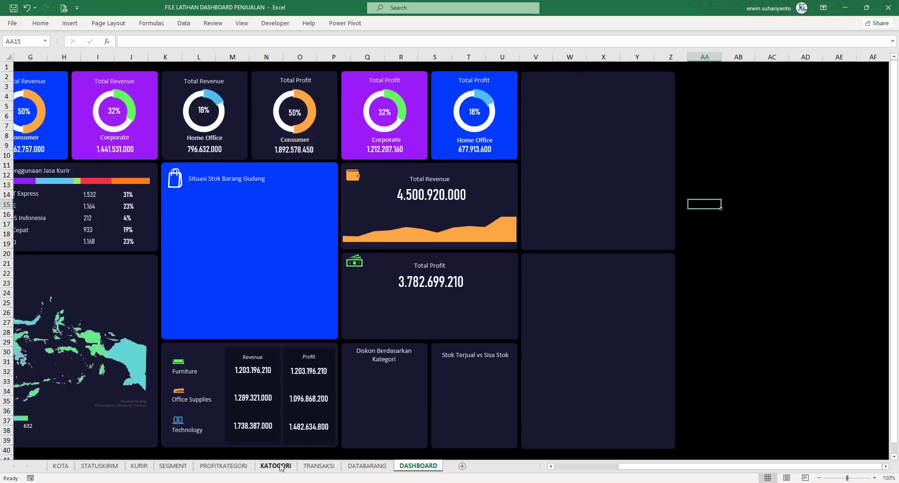
Create a pivot table from Table3 on the TRANSAKSI sheet, placed in the existing KATOGORI sheet at cell A22.
click(319, 466)
click(186, 146)
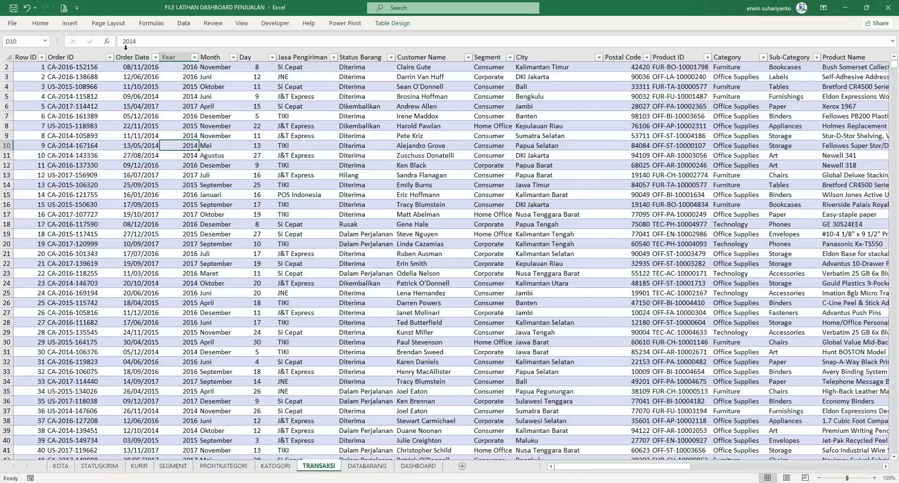
click(69, 23)
click(18, 47)
drag(293, 127, 292, 127)
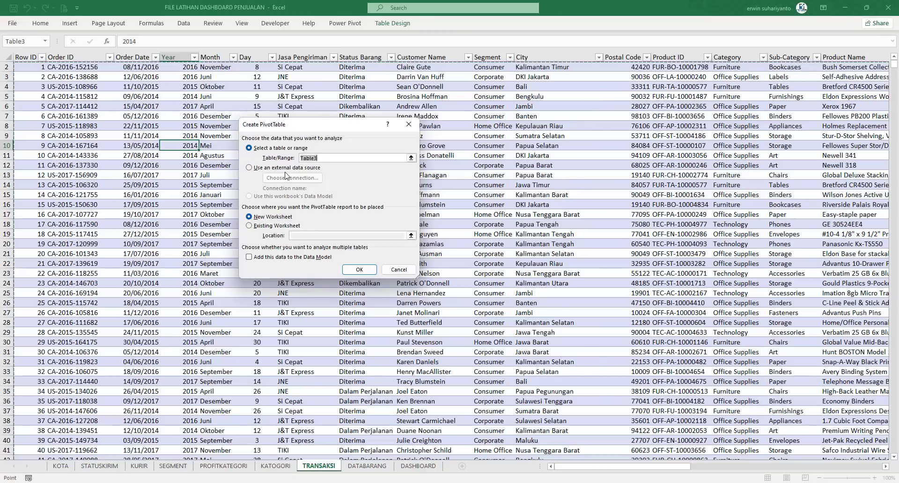
click(273, 226)
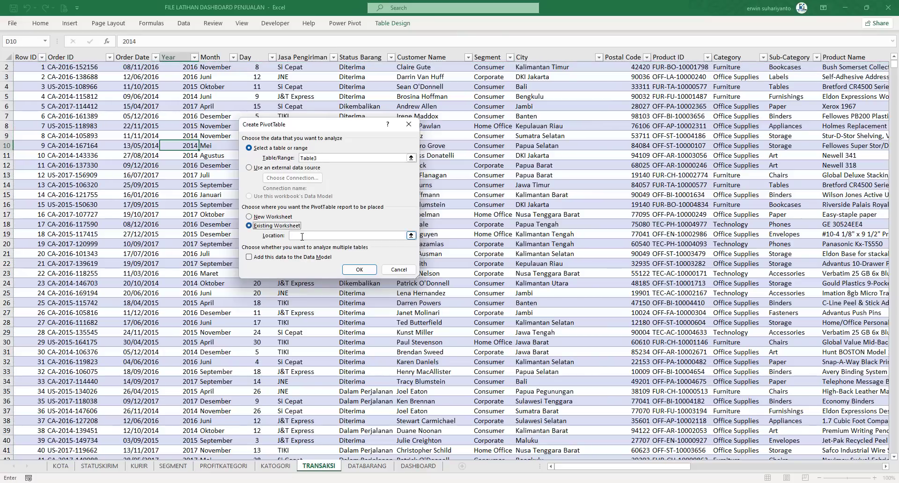
click(280, 467)
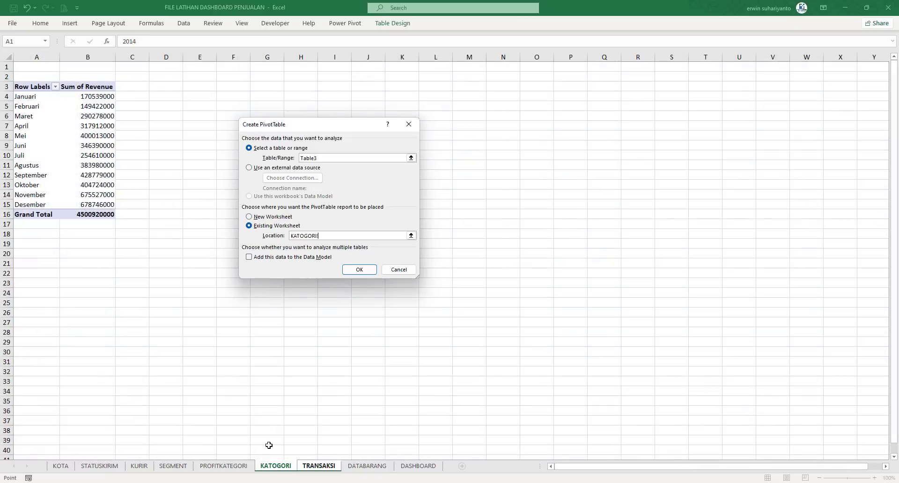
click(25, 272)
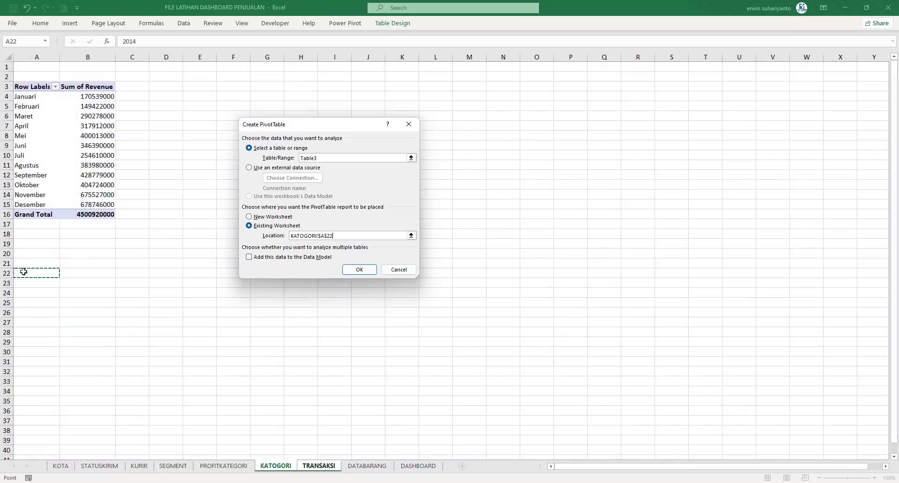
click(352, 270)
Name the new empty pivot table on the KATOGORI sheet KATEGORIPROFIT.
click(89, 312)
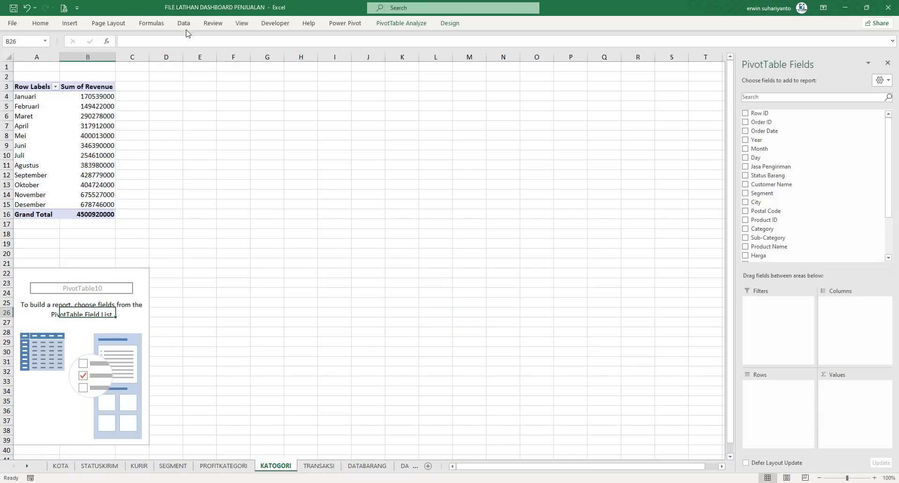
click(46, 106)
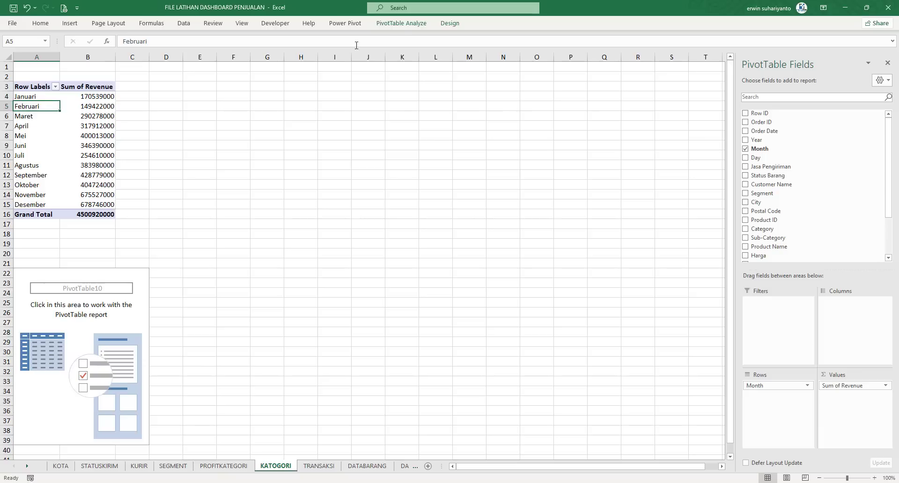
click(401, 25)
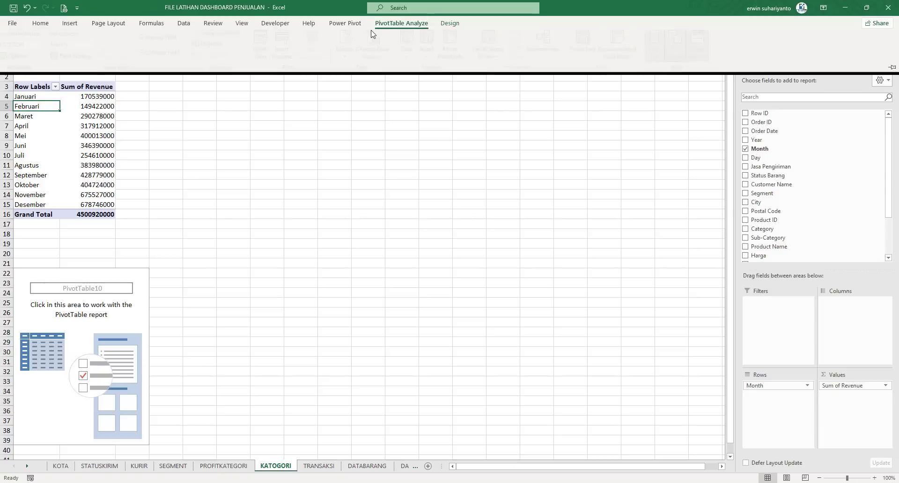
click(91, 302)
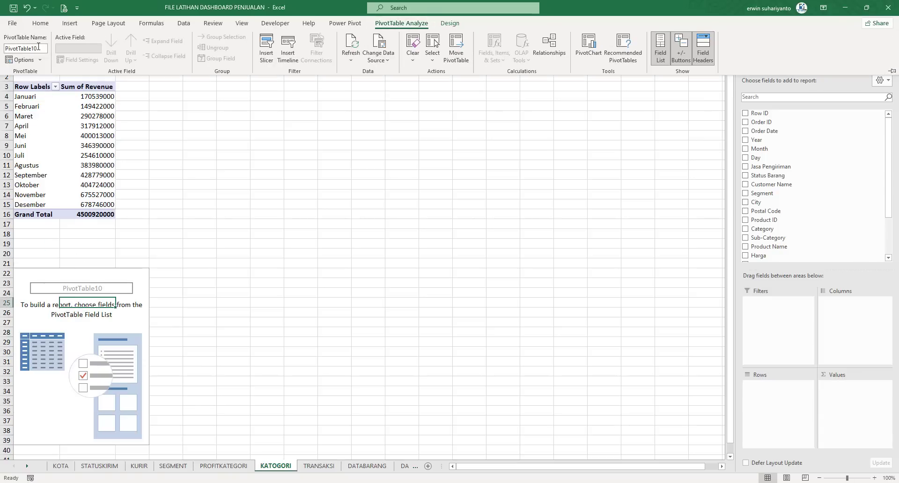
click(39, 47)
text(K)
text(TEGORIPROFI)
key(Return)
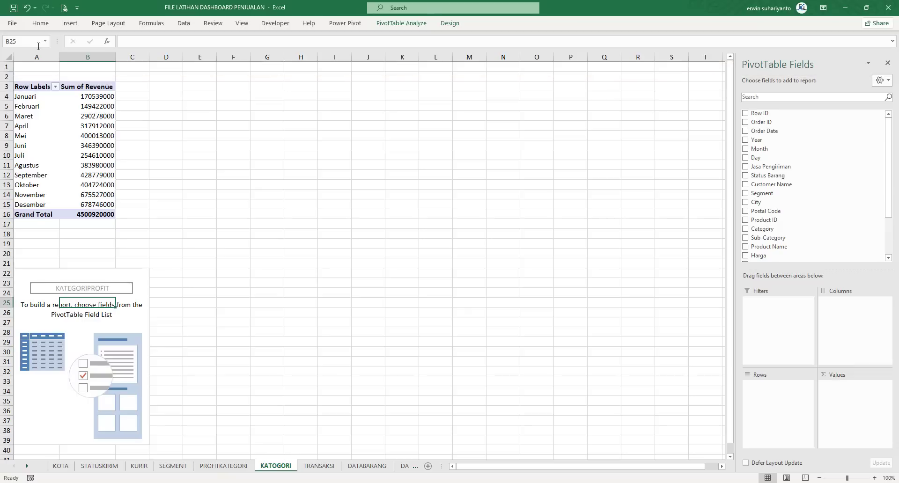
Rename the monthly revenue pivot table as KATEGORIREVENUE.
click(27, 108)
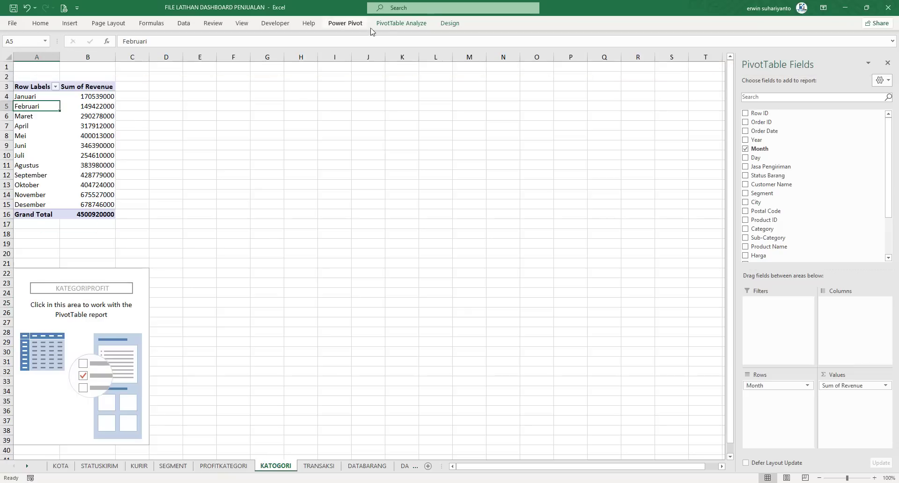
click(412, 23)
click(38, 50)
click(39, 51)
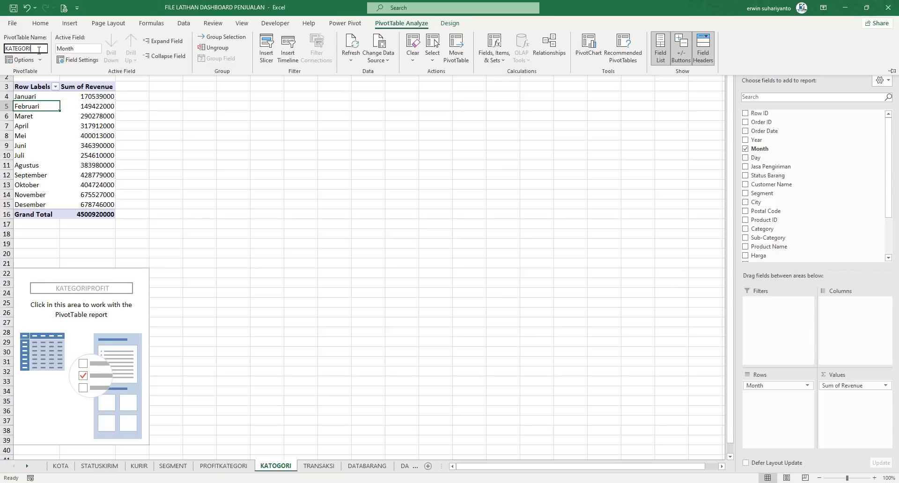
text(REVENUE)
key(Return)
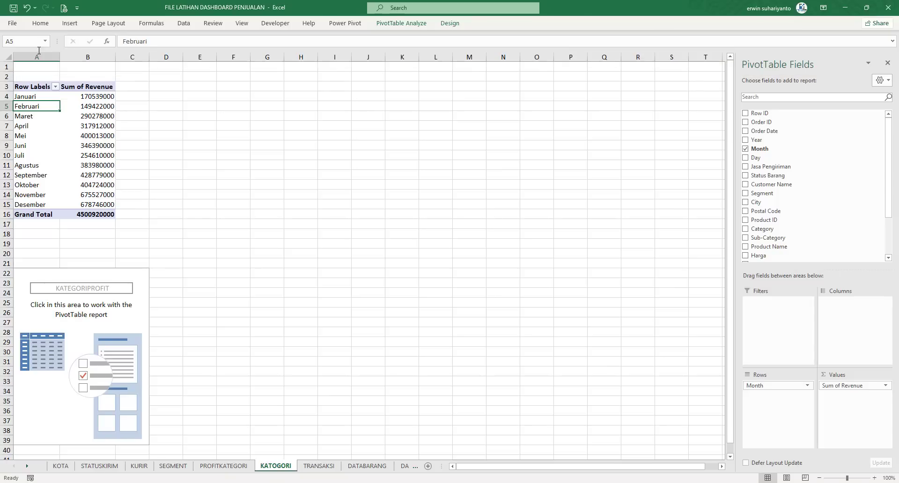
Build the KATEGORIPROFIT pivot table with Month as rows and the sum of Profit as values.
click(192, 344)
click(99, 313)
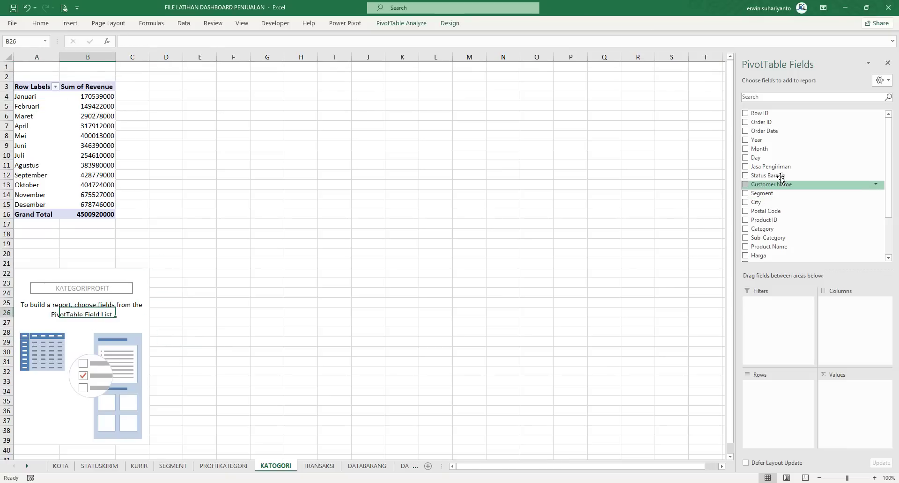
drag(763, 148, 776, 381)
scroll(772, 229, down, 2)
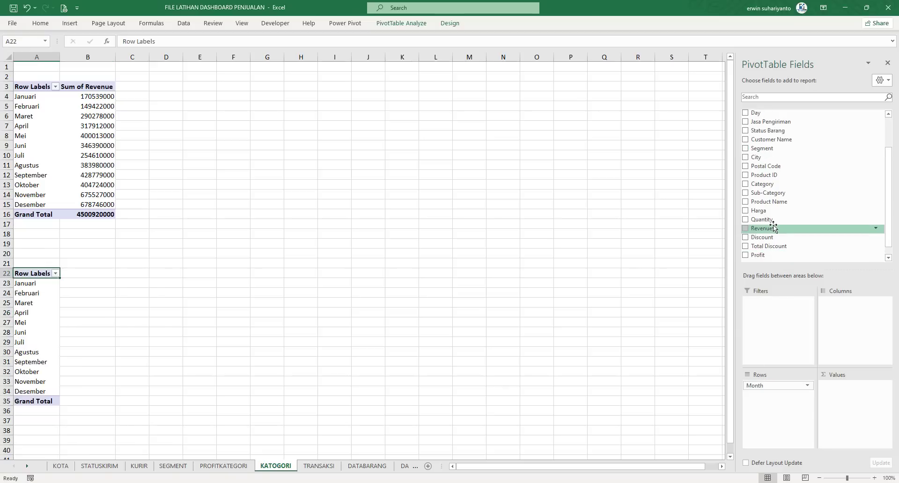
drag(768, 245, 845, 395)
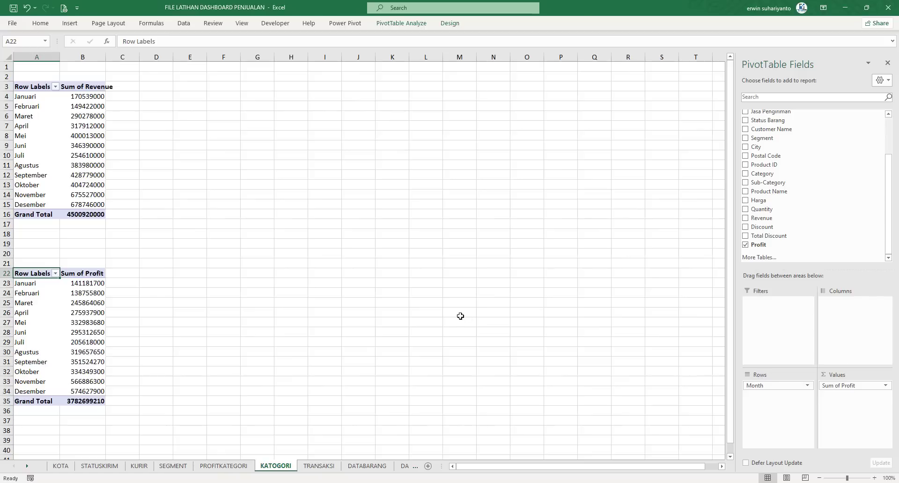
Insert an area pivot chart from the monthly profit pivot table on the KATOGORI sheet.
click(79, 311)
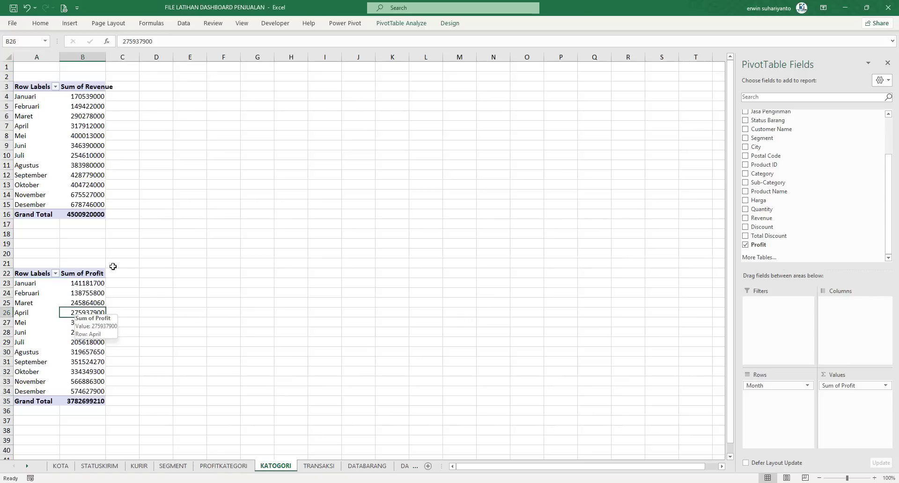
click(79, 23)
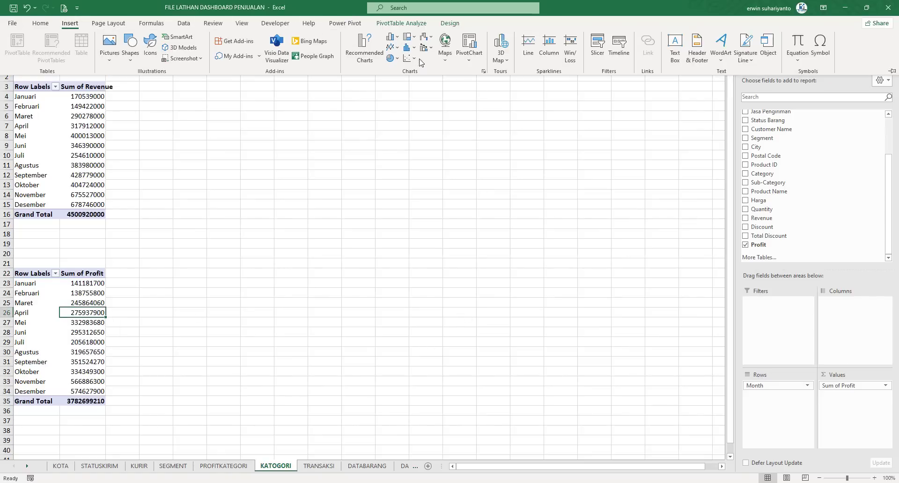
click(482, 71)
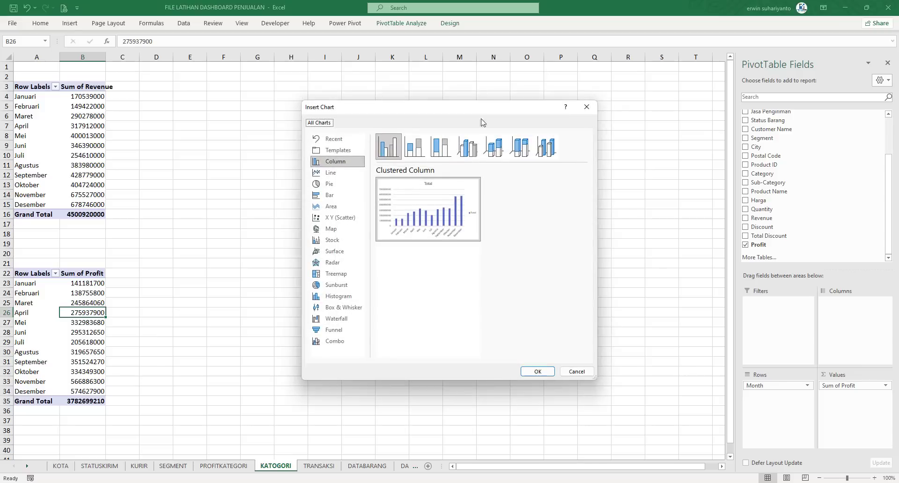
click(335, 206)
mouse_move(414, 200)
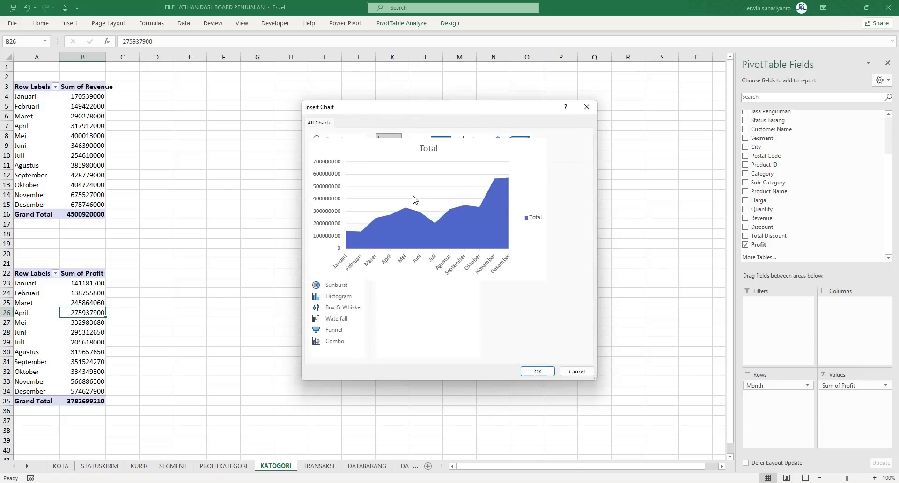
click(536, 372)
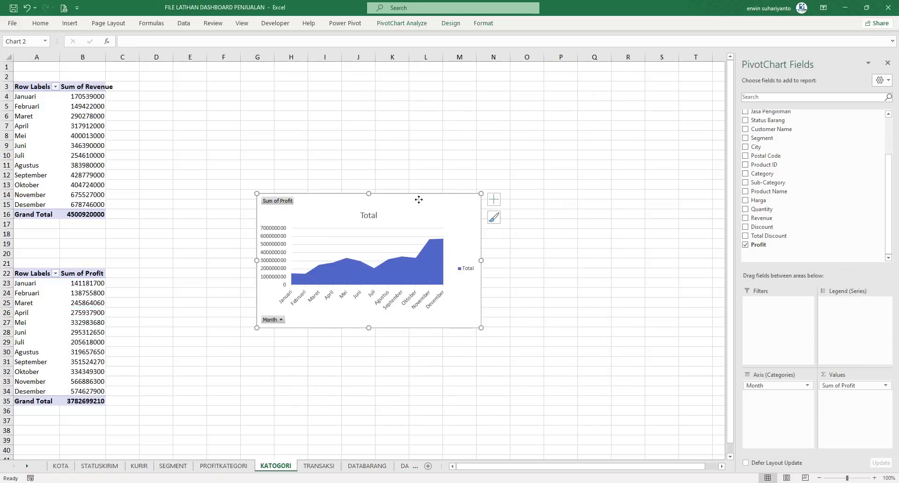
Move the profit area chart from the KATOGORI sheet to the DASHBOARD sheet and place it over the middle cards.
key(Delete)
click(401, 467)
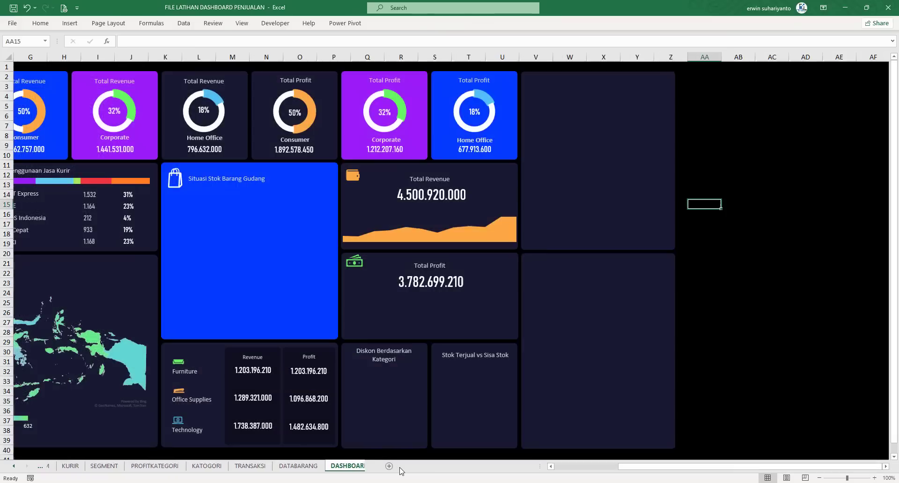
right_click(718, 137)
click(742, 187)
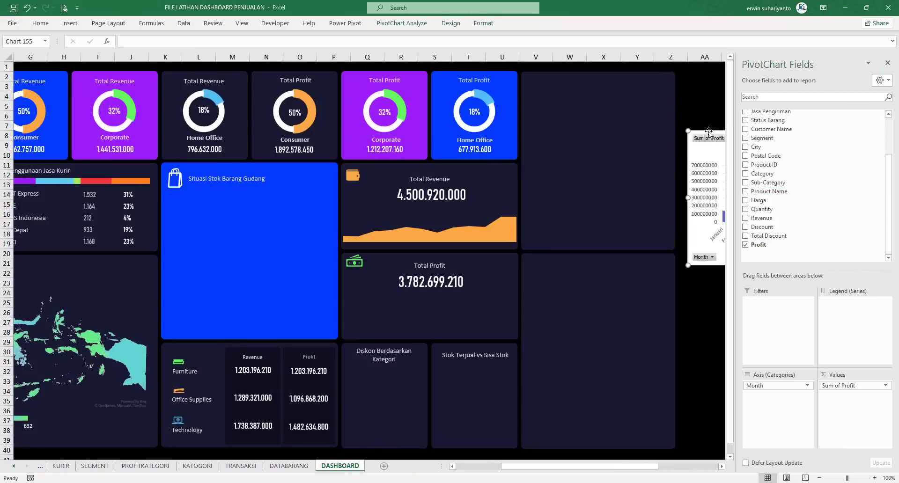
drag(709, 133, 283, 189)
Hide all field buttons on the profit area chart and delete its title.
click(402, 23)
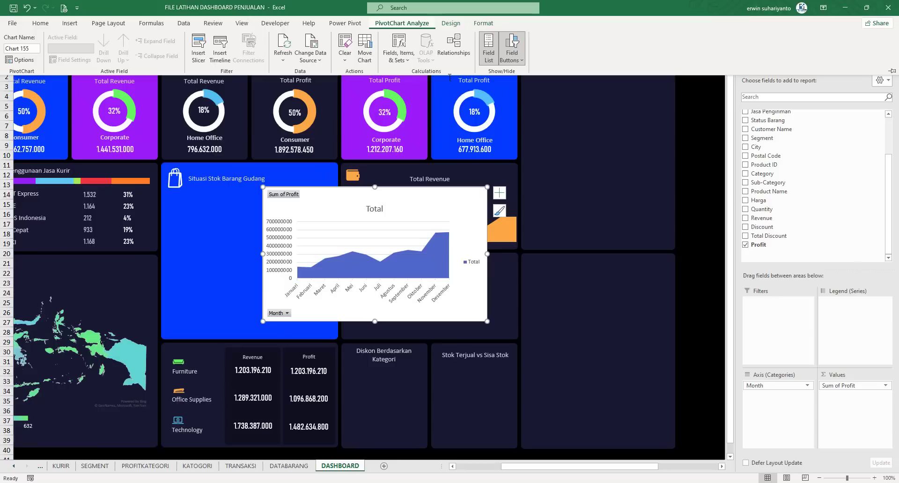
click(518, 60)
click(529, 144)
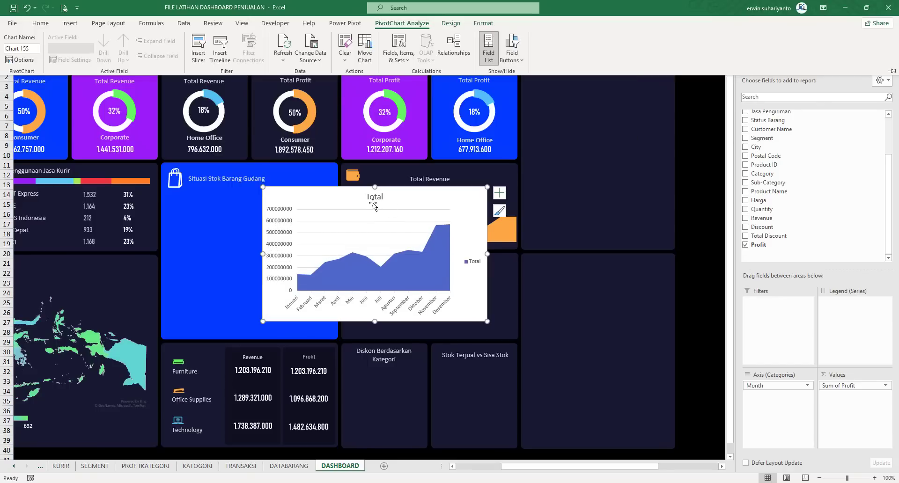
click(373, 204)
key(Delete)
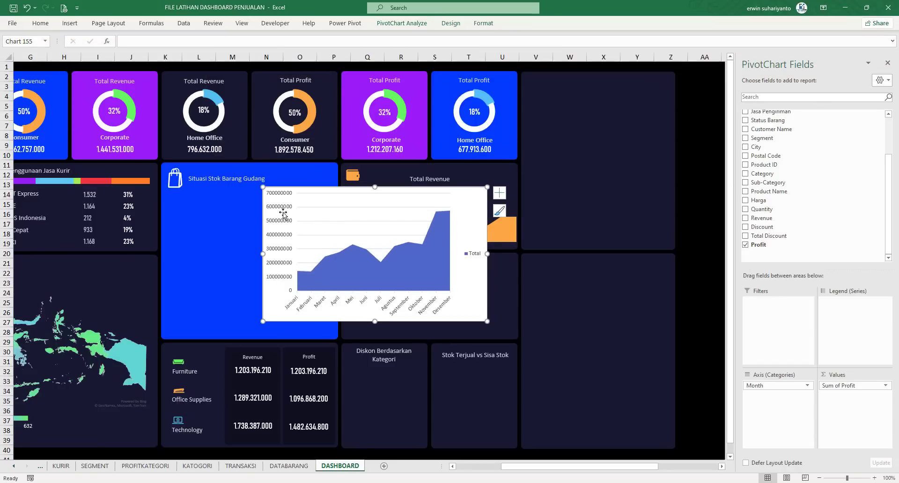
Delete the vertical axis, horizontal axis, legend and gridlines from the profit area chart.
click(283, 213)
key(Delete)
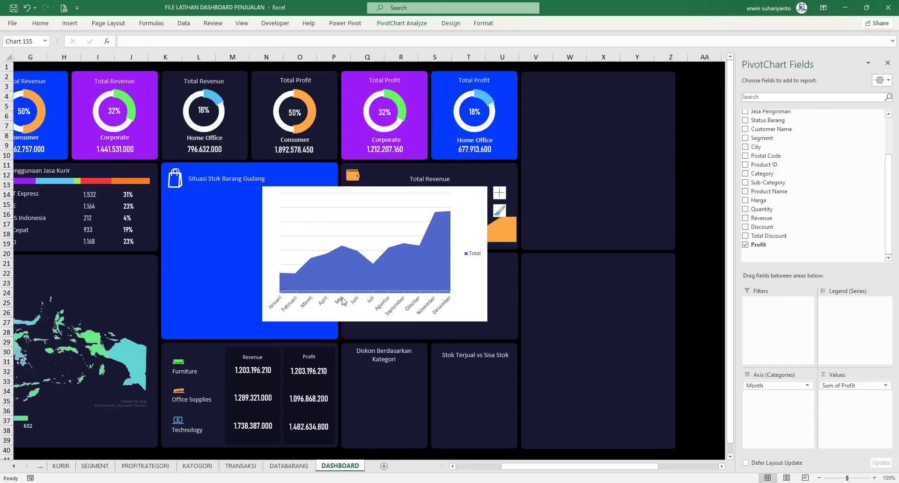
click(344, 301)
key(Delete)
click(471, 253)
key(Delete)
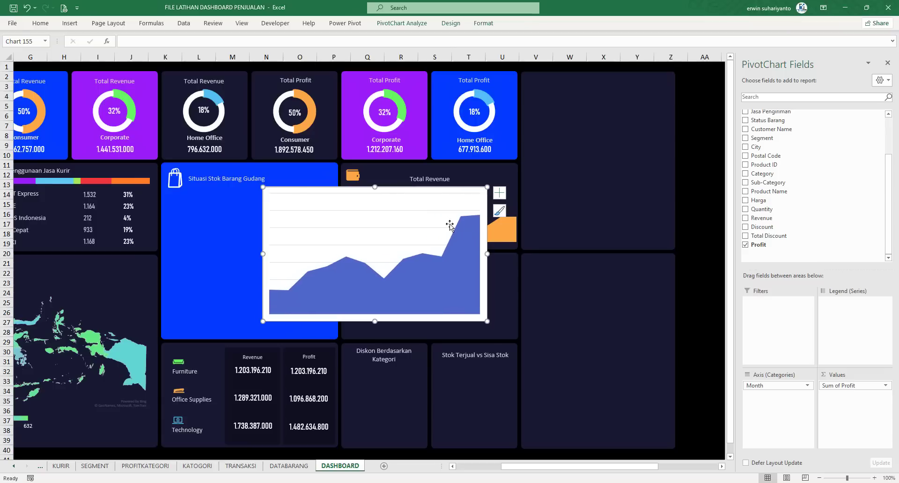
key(Delete)
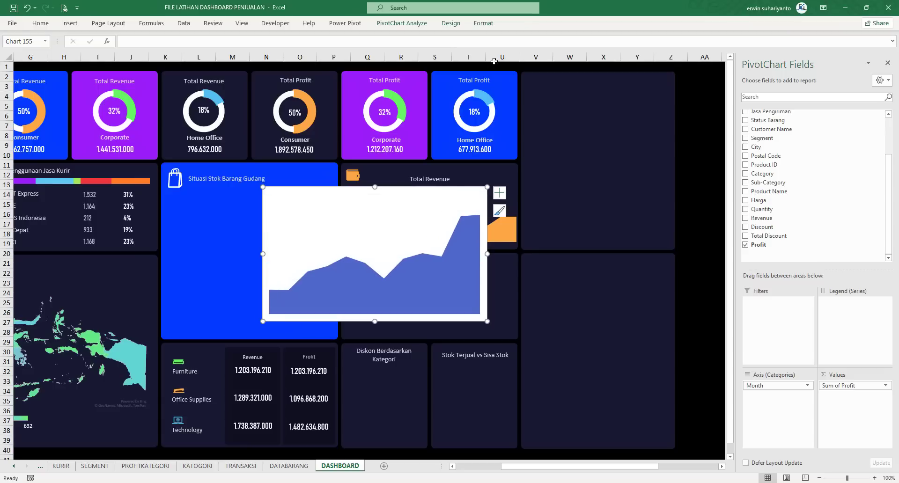
Set the profit chart area to no fill and no outline.
click(483, 23)
click(363, 36)
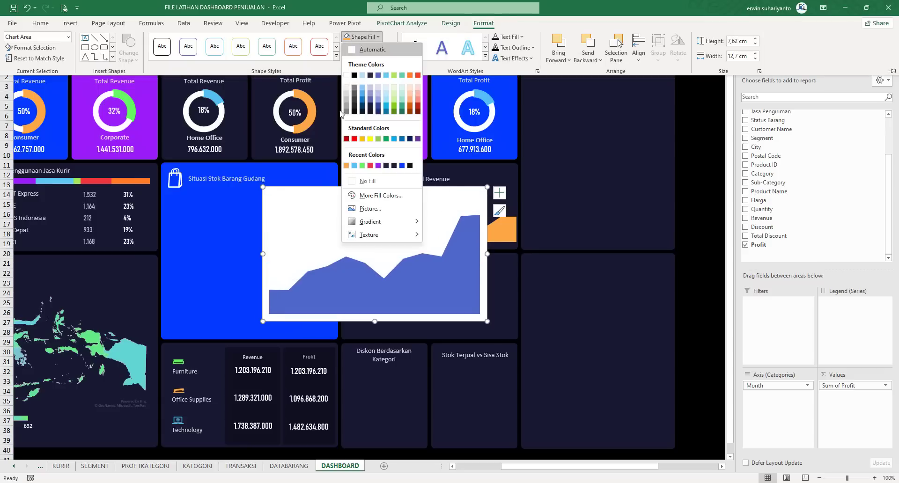
click(367, 181)
key(ctrl+F1)
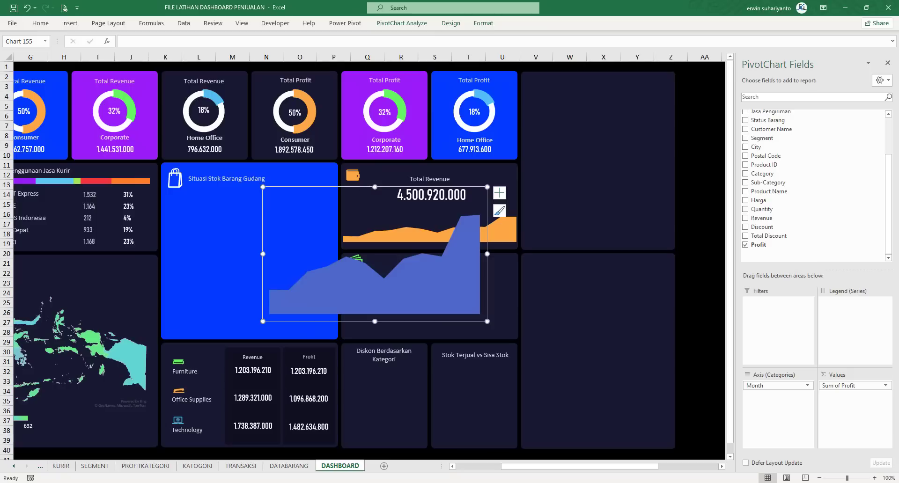
click(491, 23)
click(367, 47)
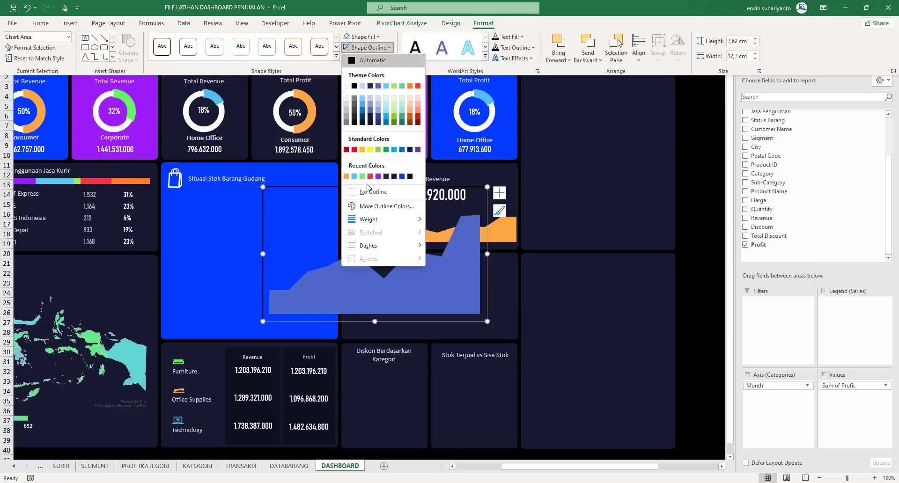
click(367, 194)
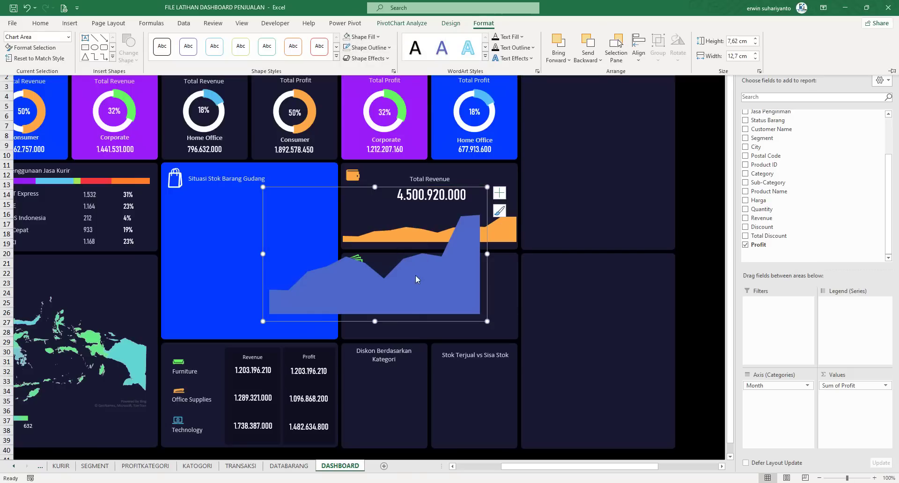
Fill the profit chart's area series with the recently used light green.
click(432, 272)
click(487, 25)
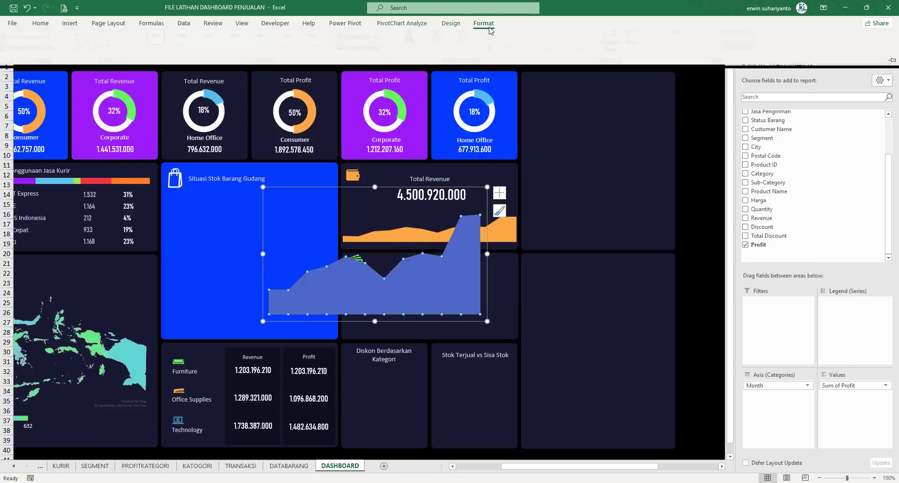
click(364, 37)
click(361, 165)
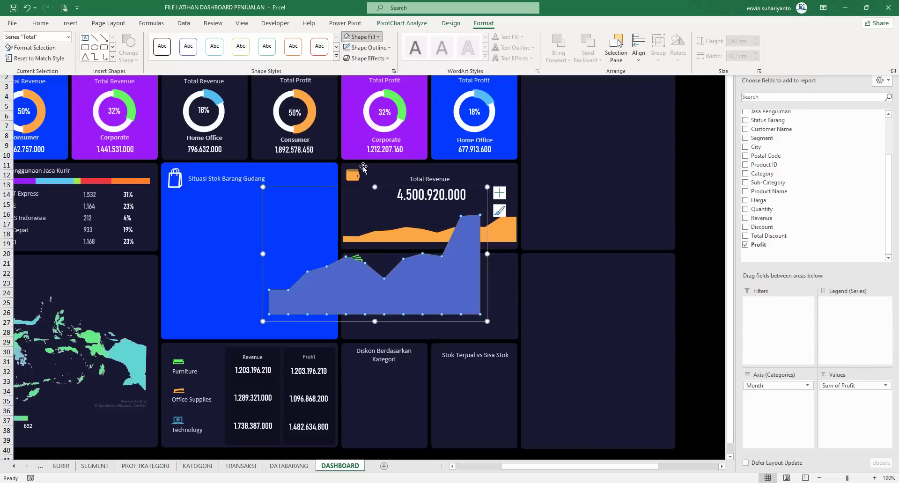
Shrink the green profit chart and fit it across the Total Profit card, below the total value.
drag(374, 187, 374, 252)
drag(263, 287, 304, 286)
drag(358, 252, 429, 278)
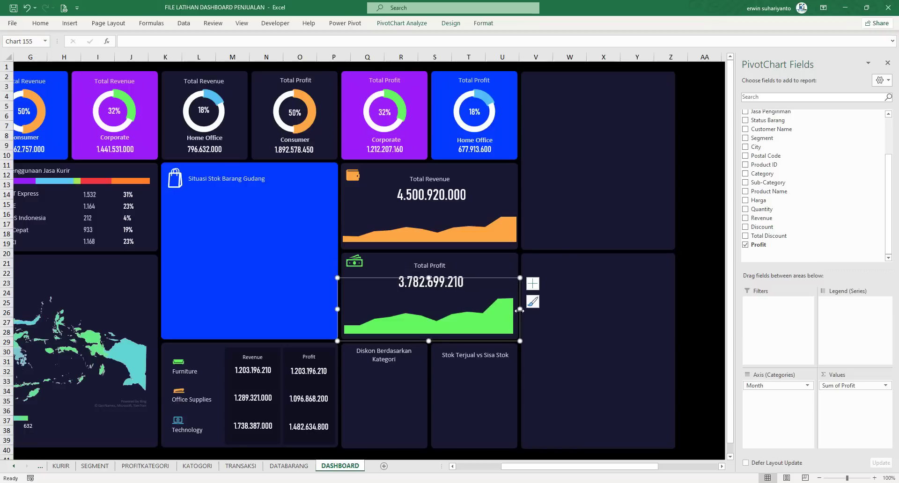
drag(520, 310, 523, 309)
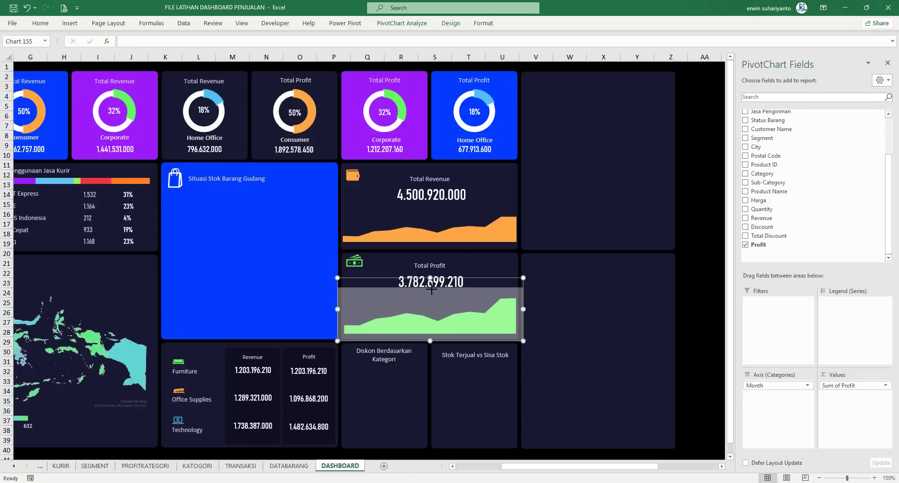
click(710, 246)
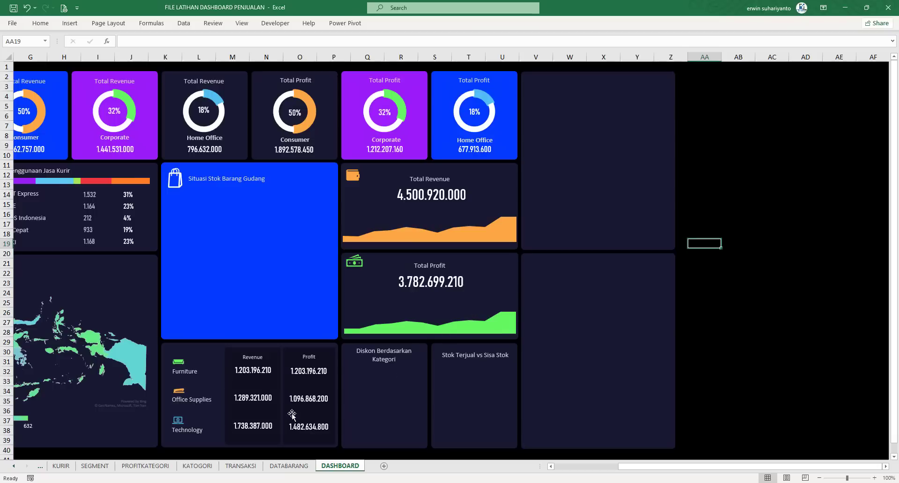
Rename the KATOGORI sheet as KATEGORI.
click(206, 465)
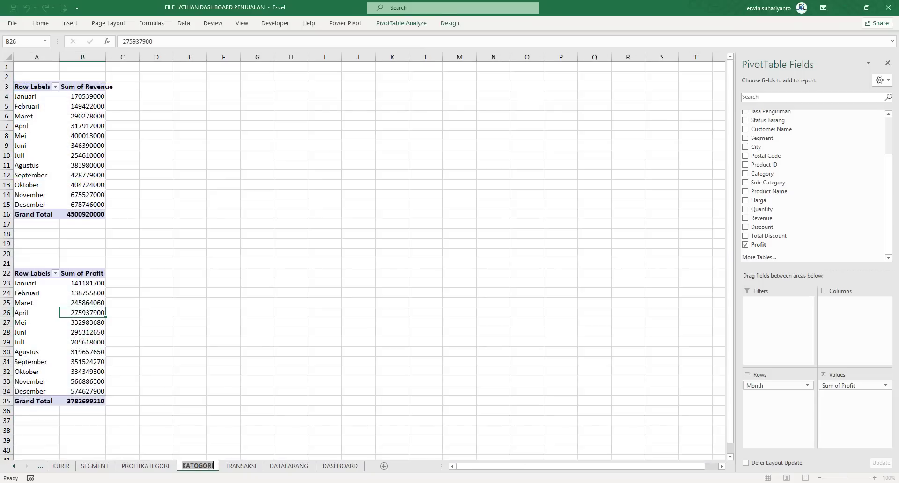
text(KATEGORI)
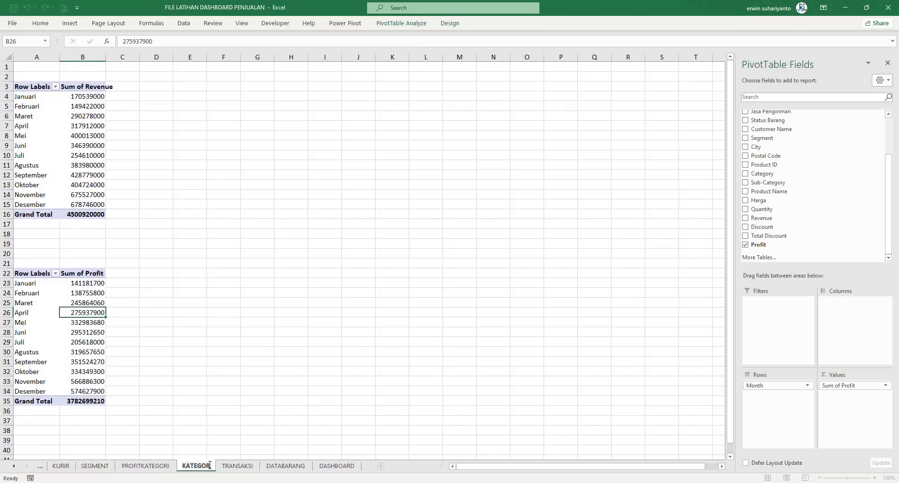
key(Return)
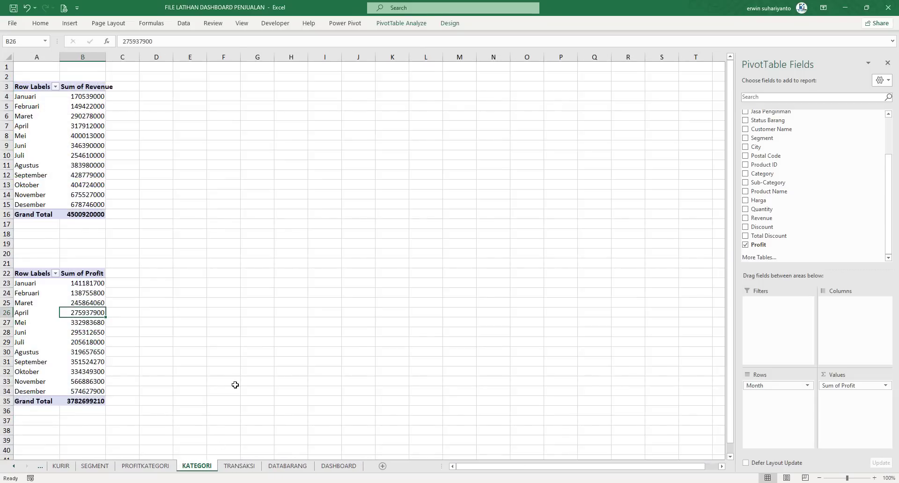
click(235, 385)
Examine the Diskon Berdasarkan Kategori doughnut chart and its source in the SAMPLE FILE FINAL workbook, then return to the practice workbook.
click(143, 466)
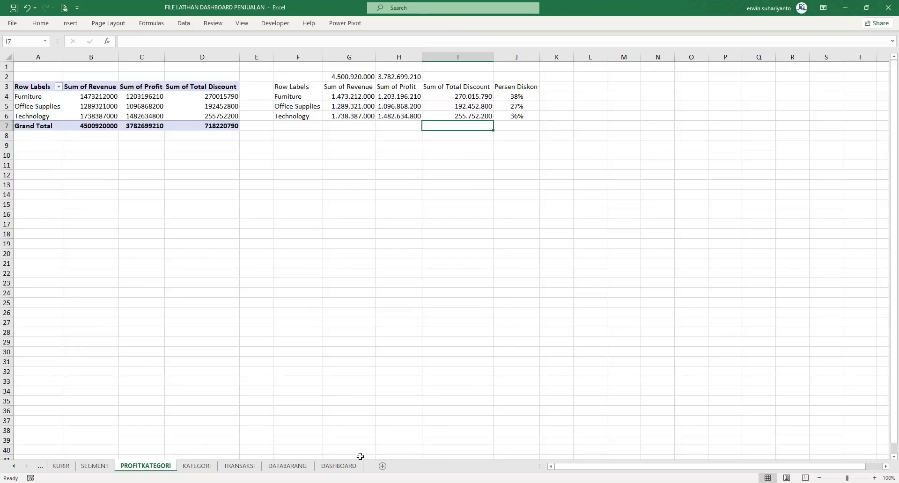
click(339, 465)
mouse_move(468, 482)
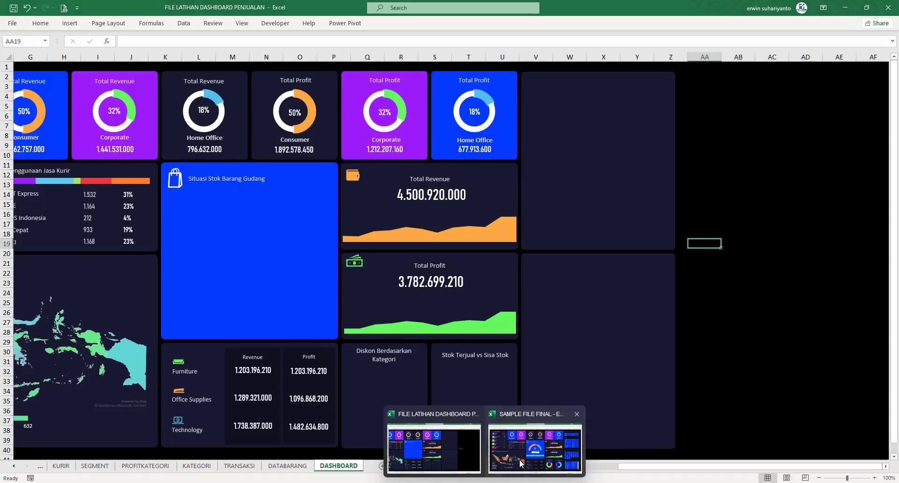
click(520, 463)
click(603, 396)
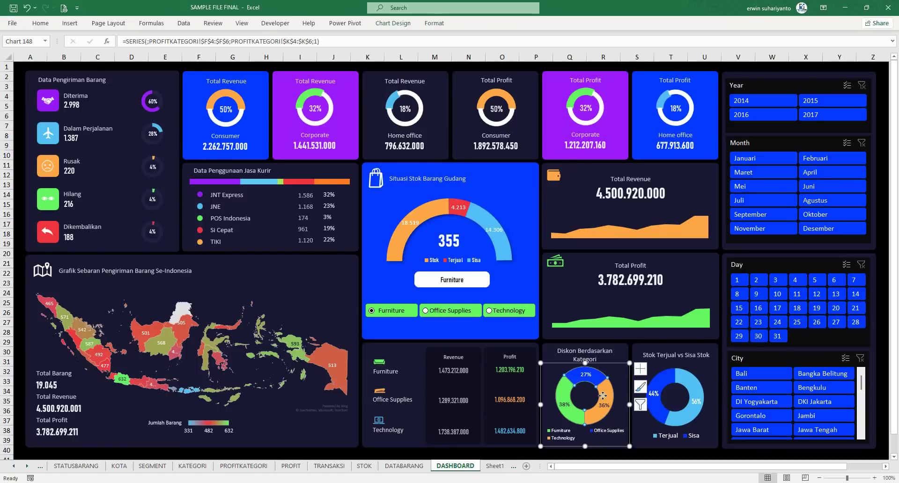
click(541, 448)
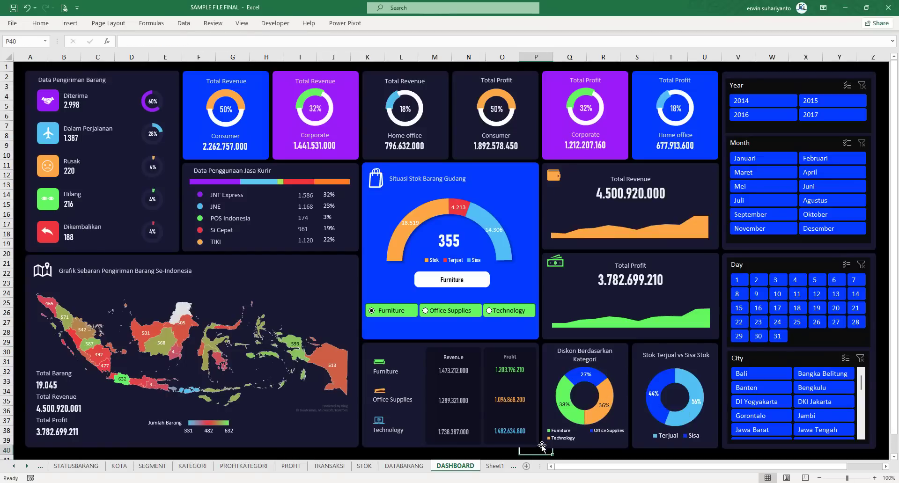
mouse_move(468, 481)
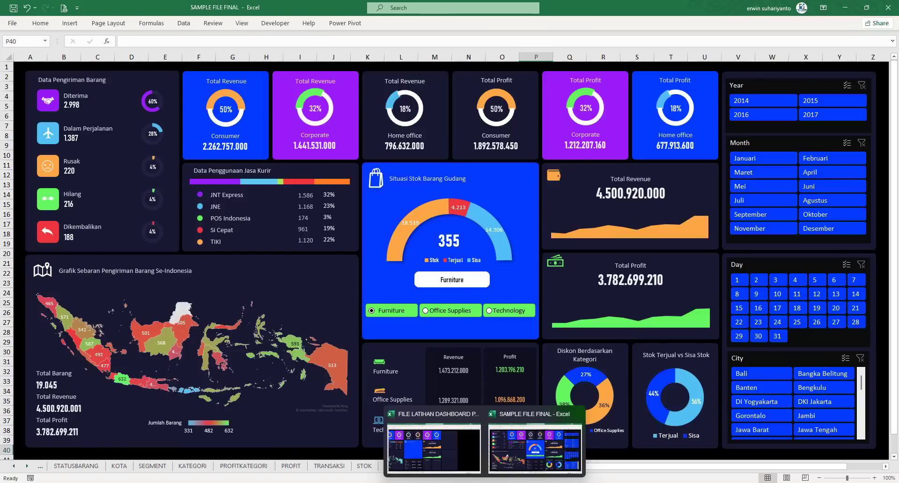
click(463, 447)
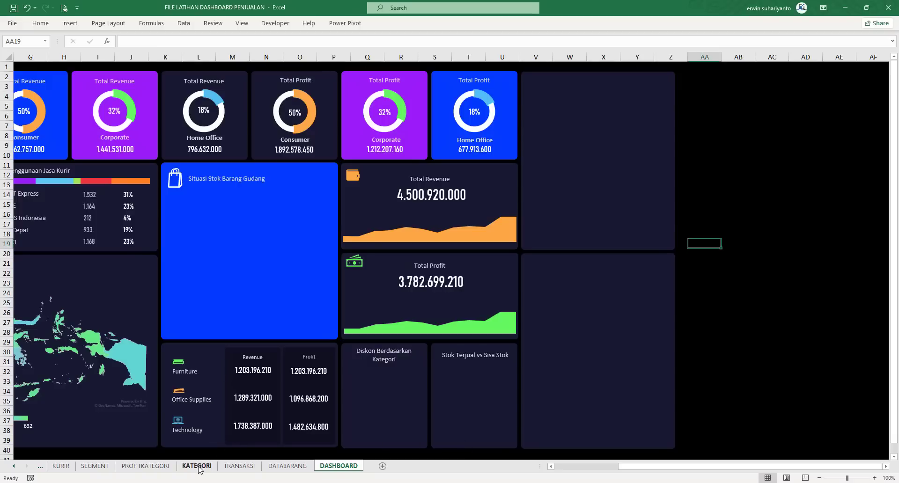
Insert a 2-D pie chart on the PROFITKATEGORI sheet from the category names F4:F6 and Persen Diskon values J4:J6.
click(168, 467)
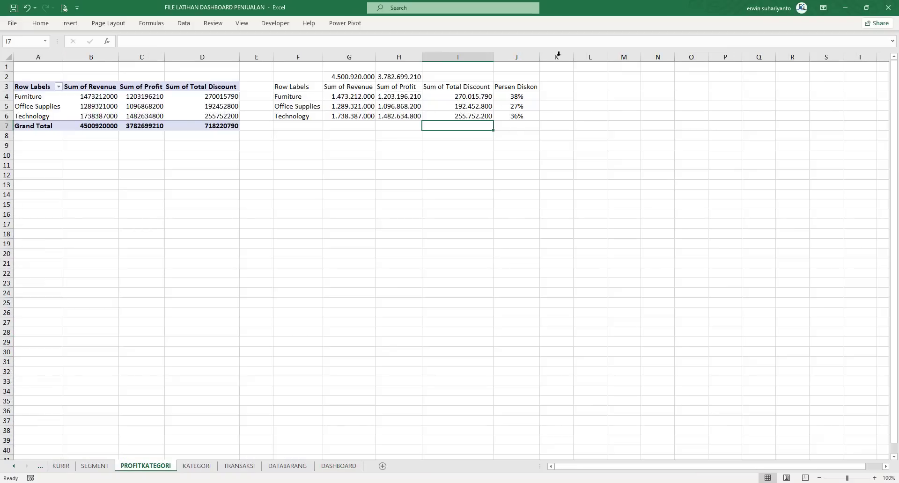
drag(295, 96, 300, 115)
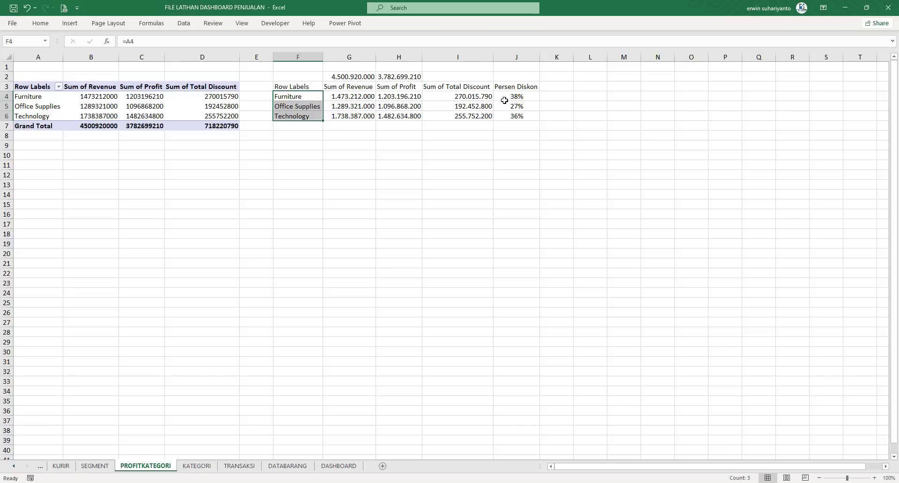
ctrl+drag(509, 96, 510, 115)
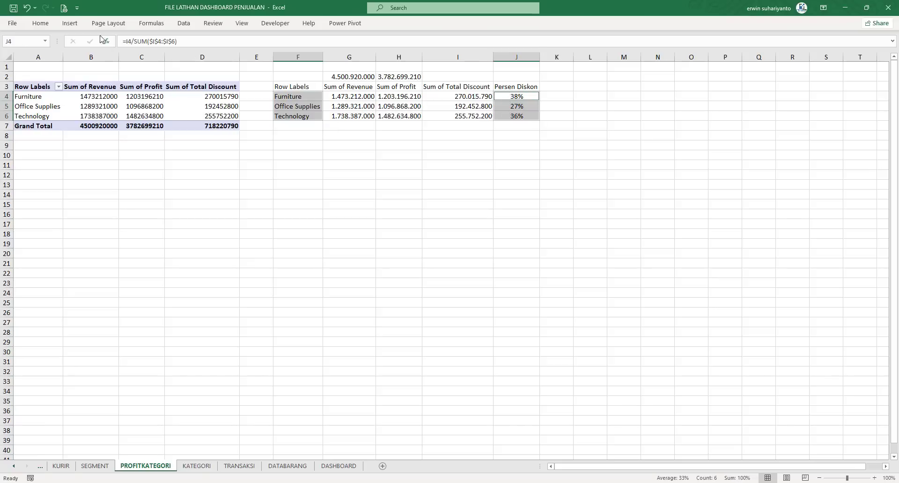
click(70, 23)
click(392, 58)
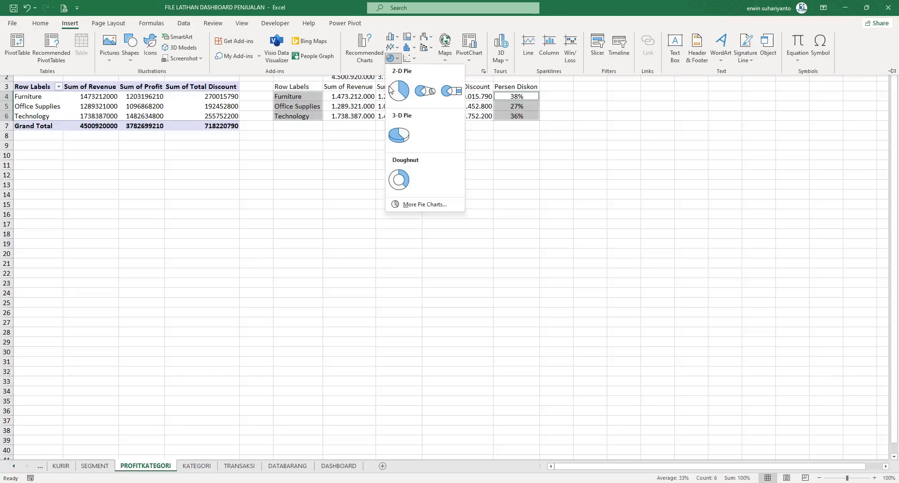
click(392, 90)
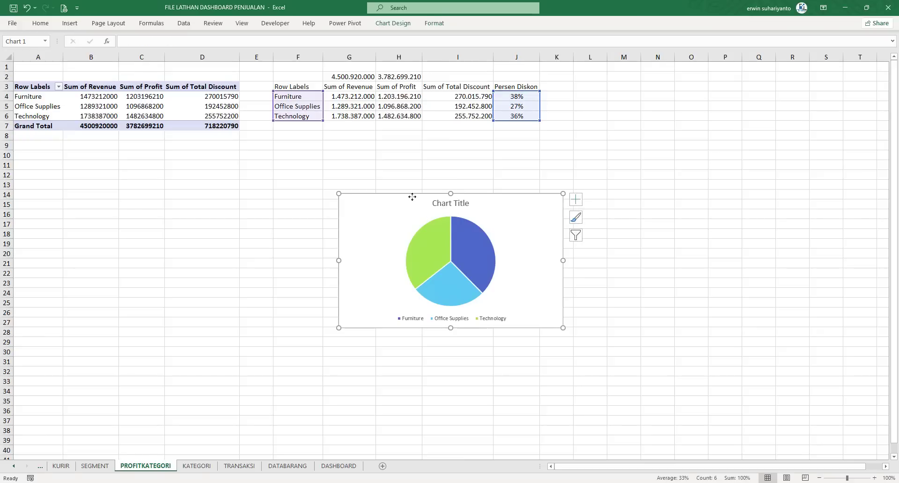
Move the pie chart to the DASHBOARD sheet, over the profit and revenue cards, and delete its title.
key(Delete)
click(382, 422)
click(339, 465)
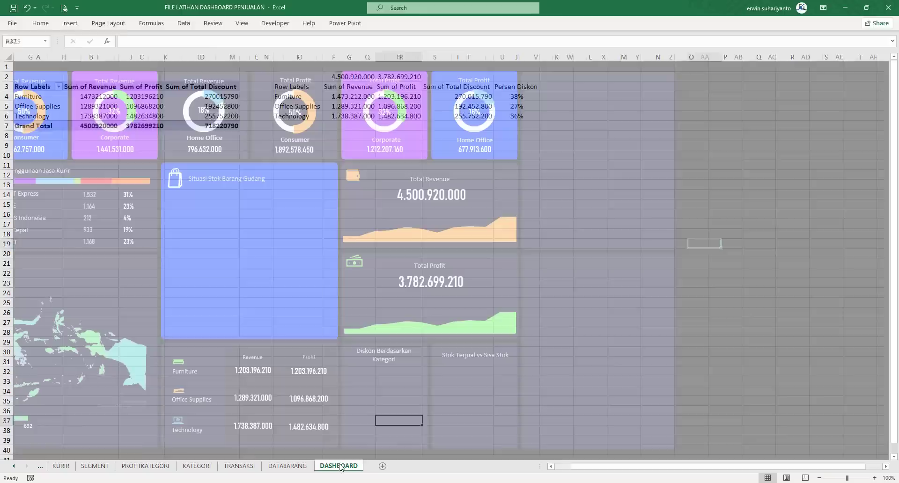
click(731, 210)
key(ctrl+v)
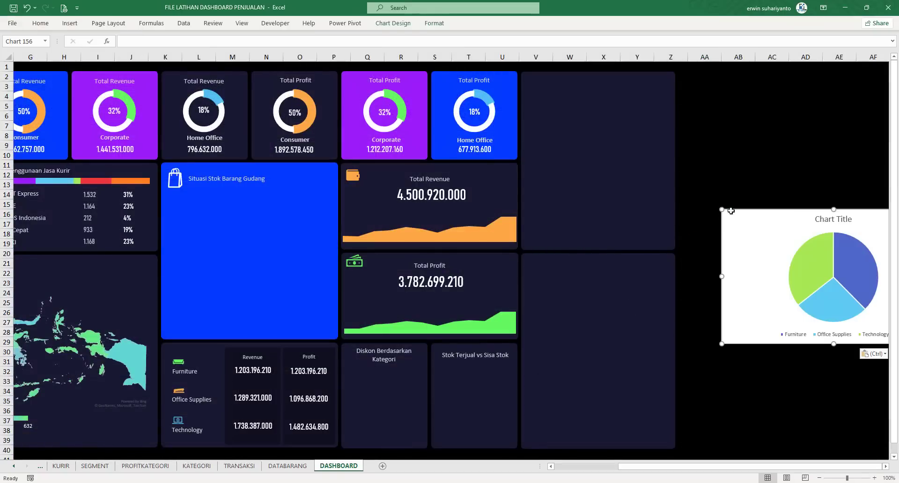
drag(749, 220, 446, 204)
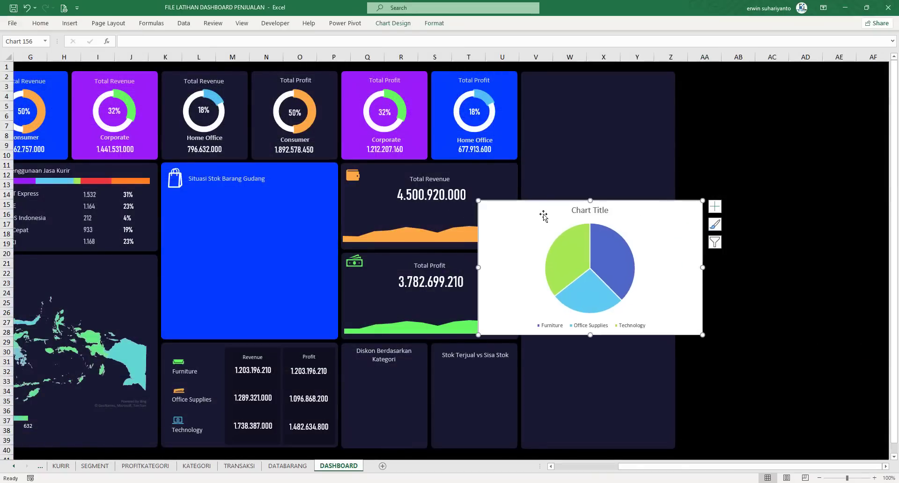
click(593, 207)
key(Delete)
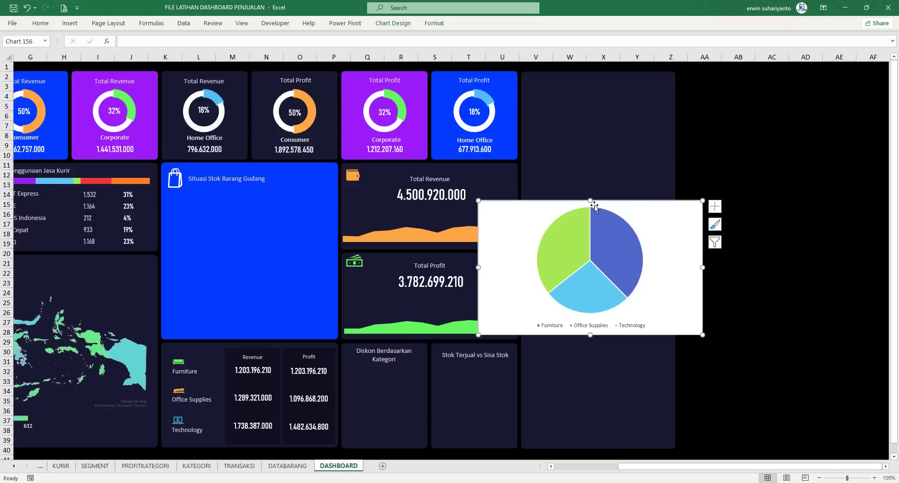
click(485, 482)
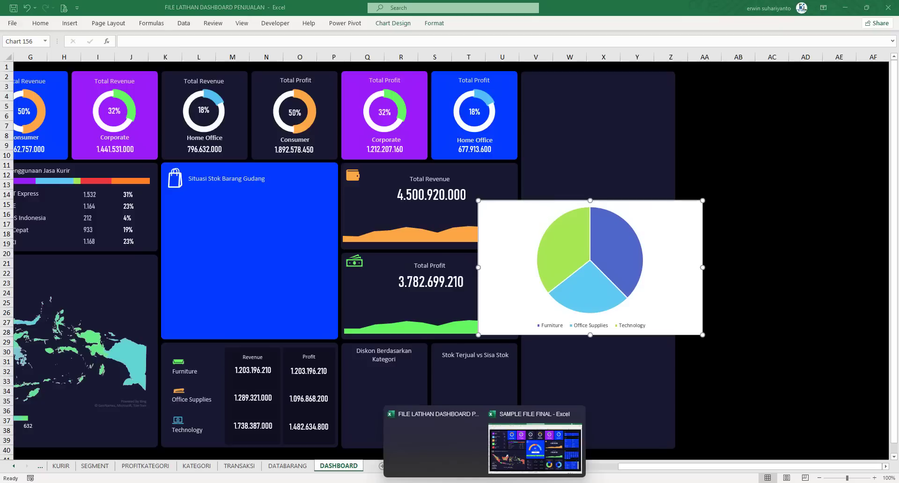
click(604, 215)
right_click(603, 214)
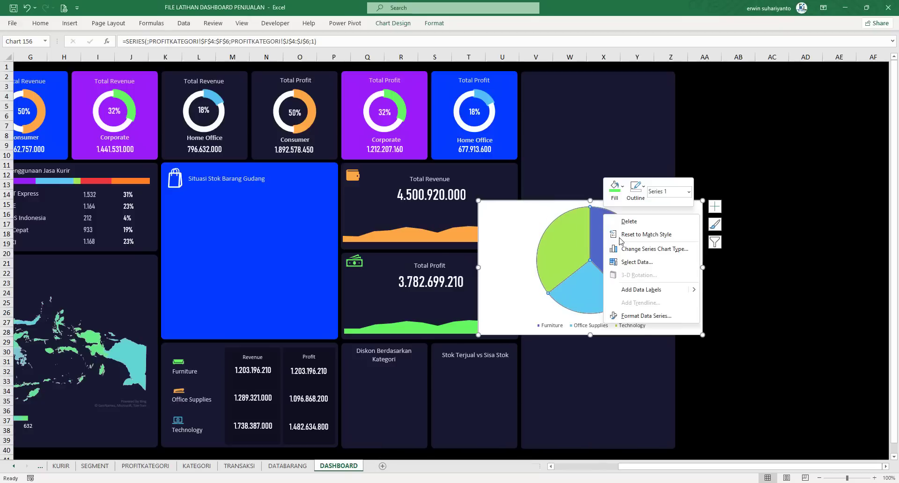
click(636, 262)
click(449, 282)
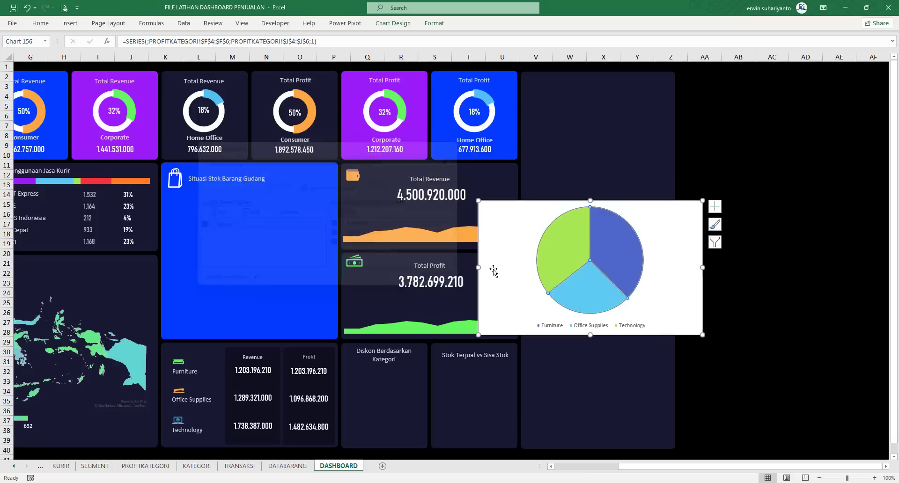
Change the pie chart's type to Doughnut and narrow the chart to about 9,53 cm.
right_click(543, 208)
click(579, 239)
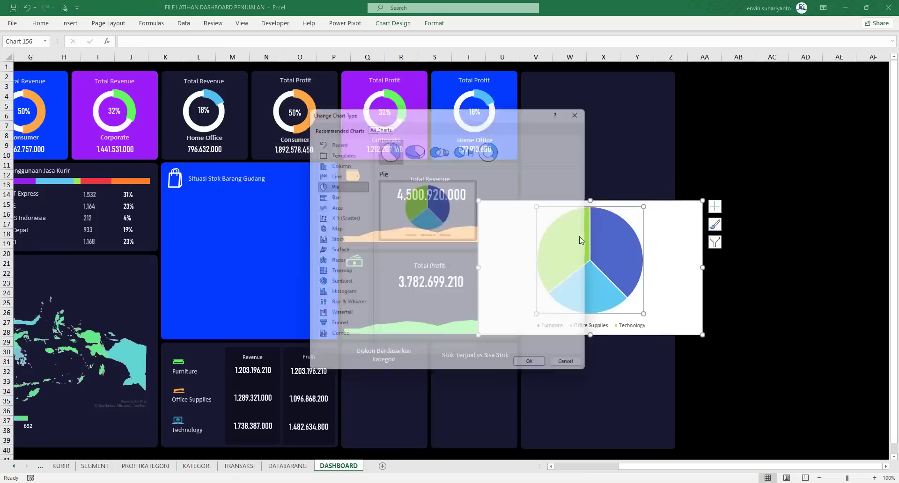
click(493, 147)
click(537, 373)
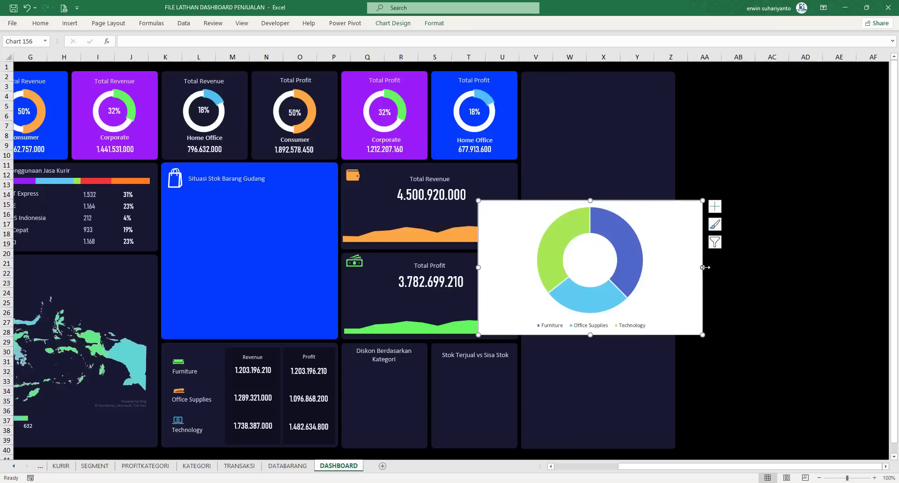
drag(705, 267, 649, 268)
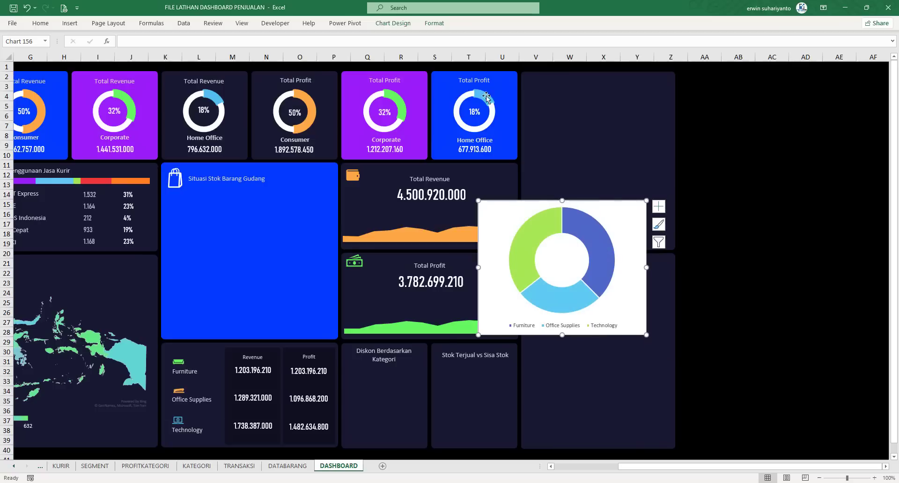
Remove the fill and outline from the doughnut chart's chart area.
click(434, 23)
click(360, 36)
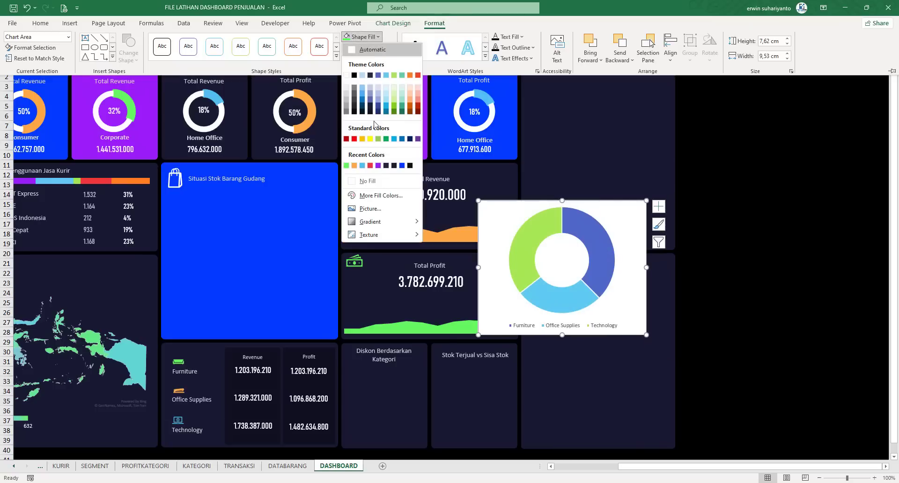
click(368, 181)
click(506, 202)
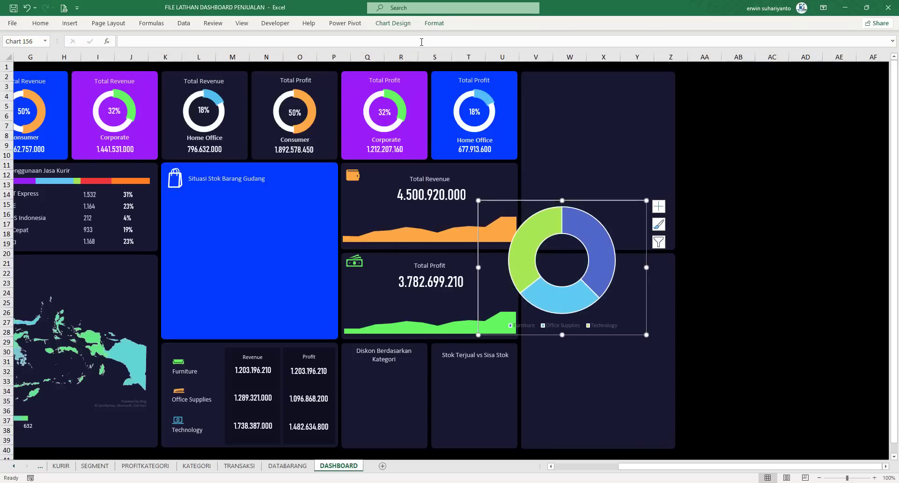
click(435, 23)
click(368, 47)
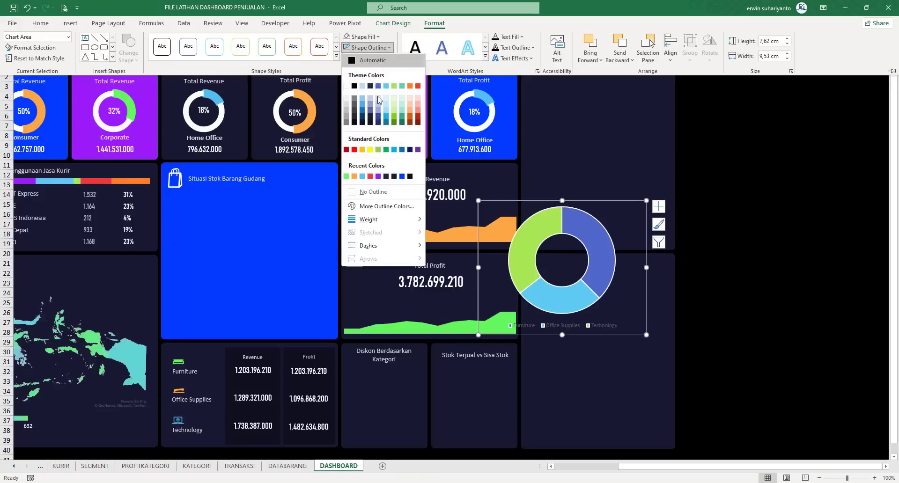
click(377, 191)
Remove the outline from the doughnut's data series.
click(582, 219)
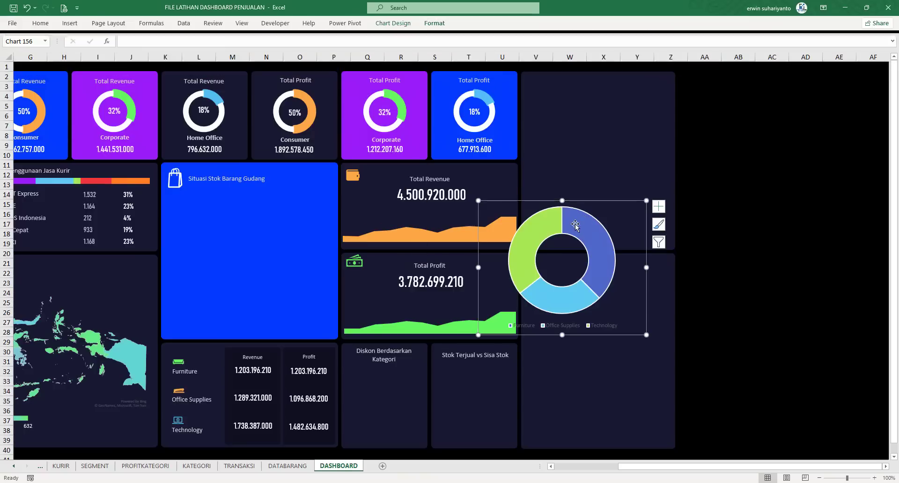
click(435, 23)
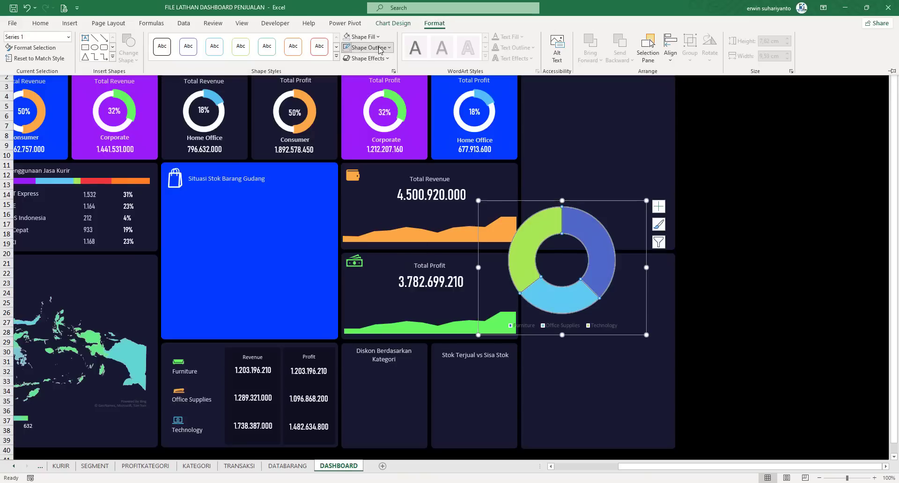
click(367, 48)
click(373, 192)
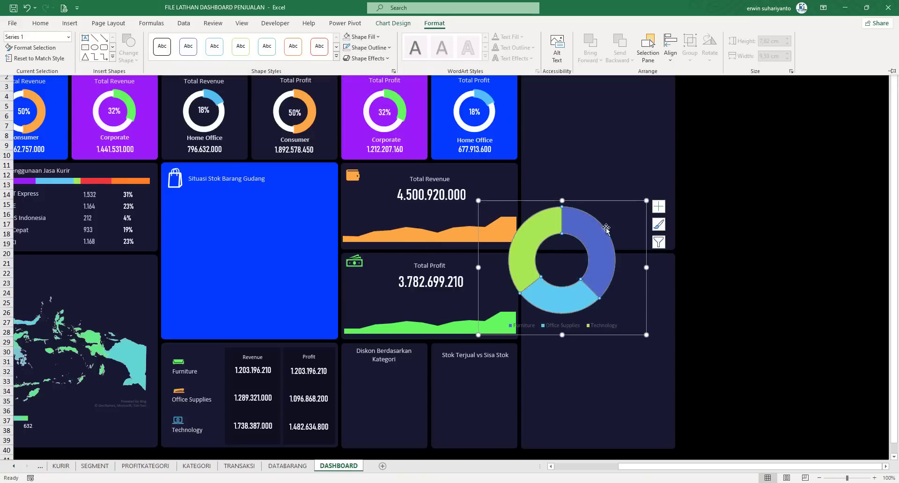
Move the doughnut chart onto the Diskon Berdasarkan Kategori card and shrink it to fit below the card's heading.
click(609, 202)
drag(610, 202, 411, 354)
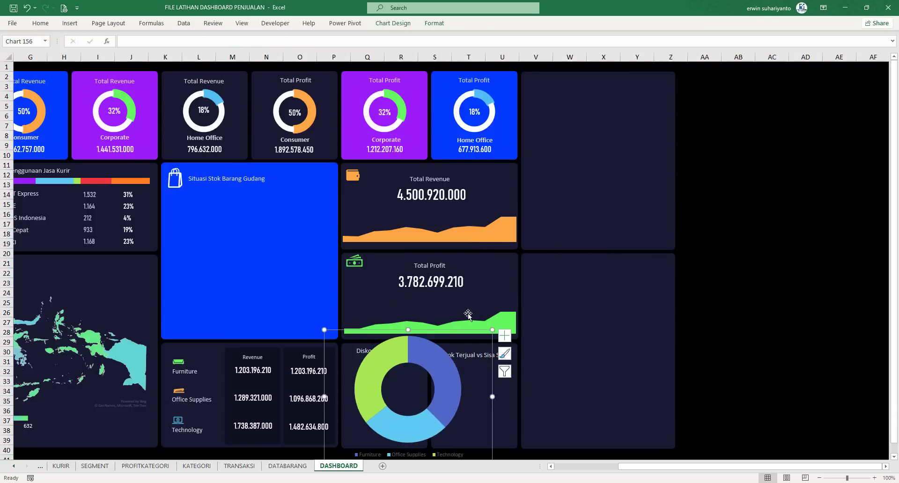
scroll(481, 348, down, 3)
drag(492, 376, 419, 343)
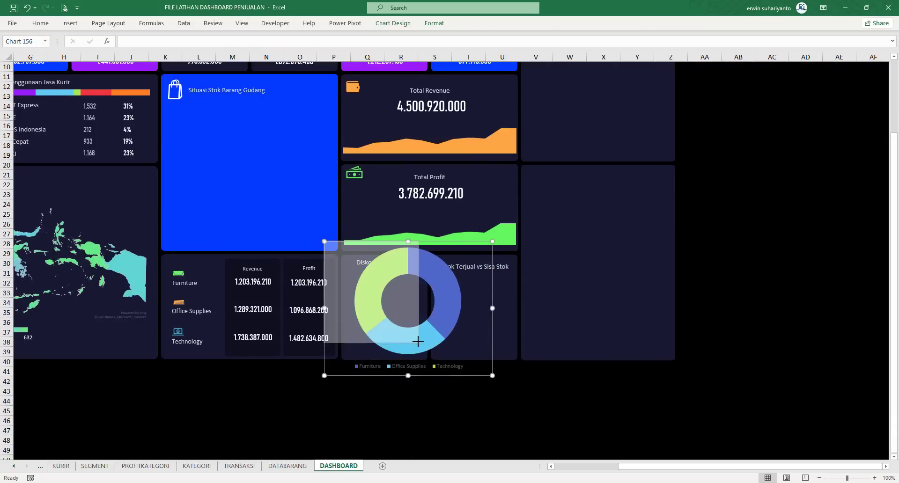
drag(397, 243, 407, 270)
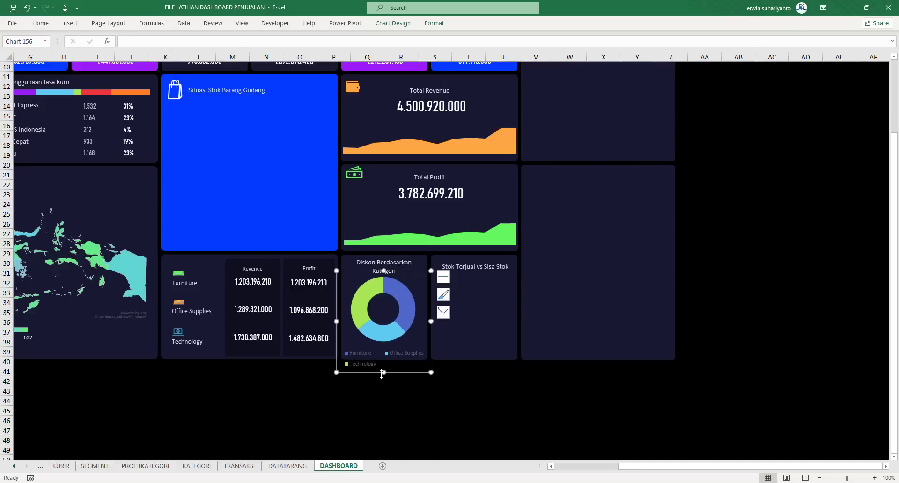
drag(382, 373, 382, 362)
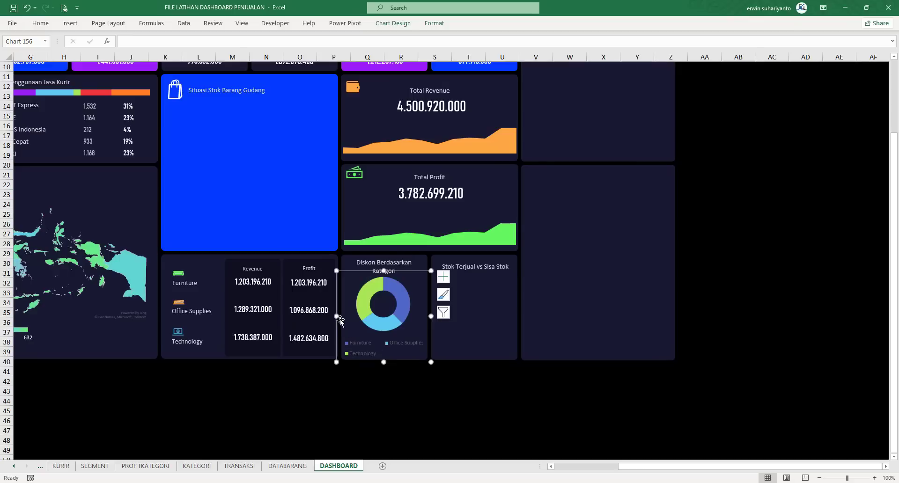
drag(339, 319, 342, 316)
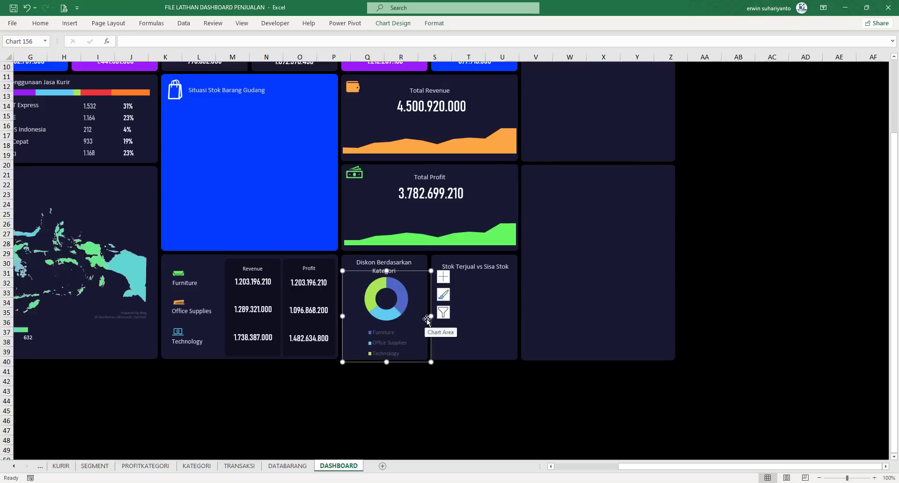
drag(429, 317, 425, 316)
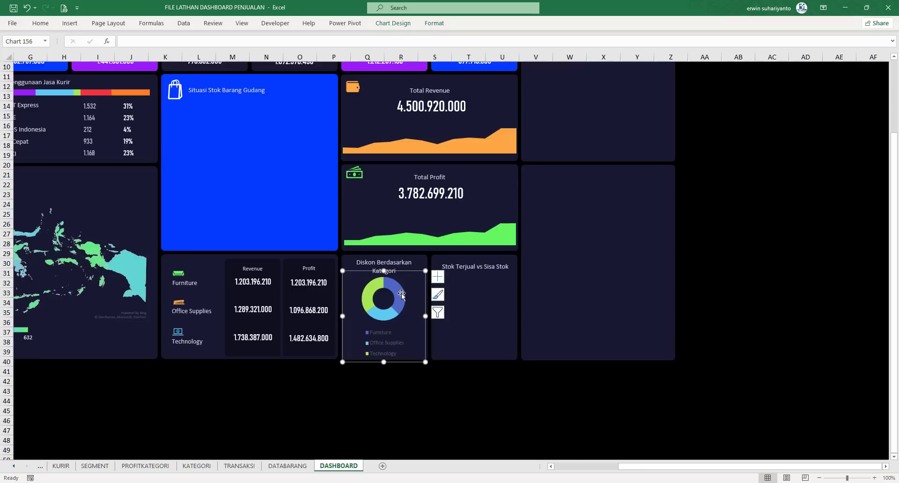
drag(384, 276, 384, 276)
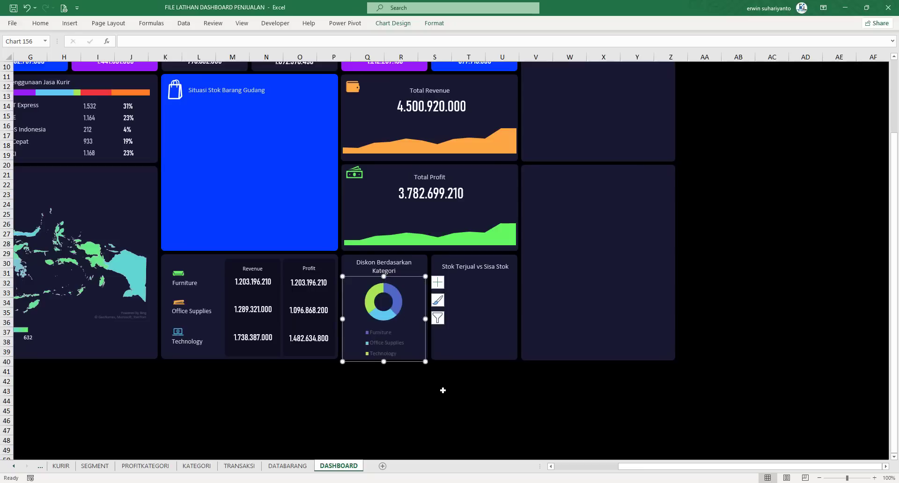
click(459, 429)
scroll(437, 403, up, 3)
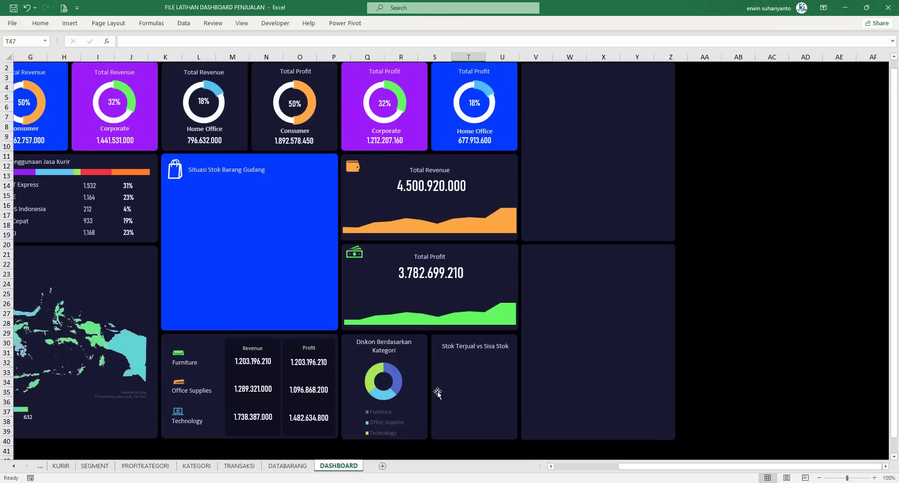
Reduce the doughnut legend's font size to 8 and set its text colour to white.
scroll(437, 402, down, 3)
click(386, 308)
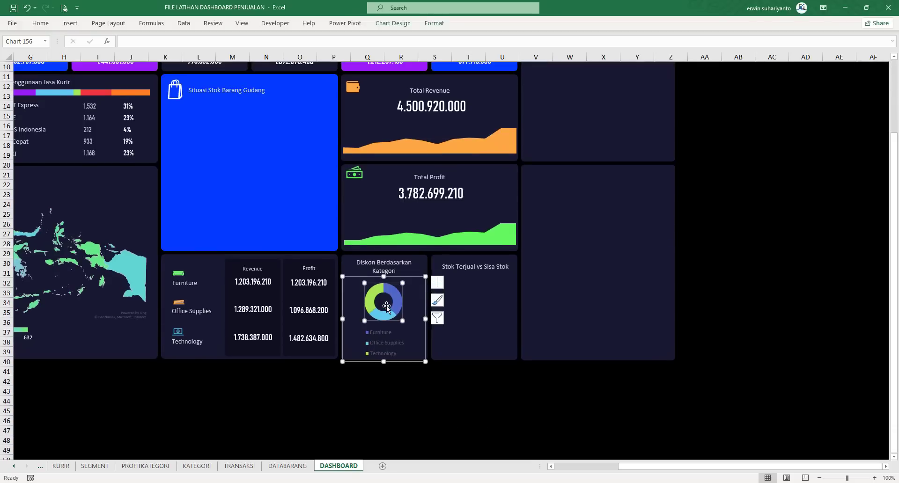
click(398, 343)
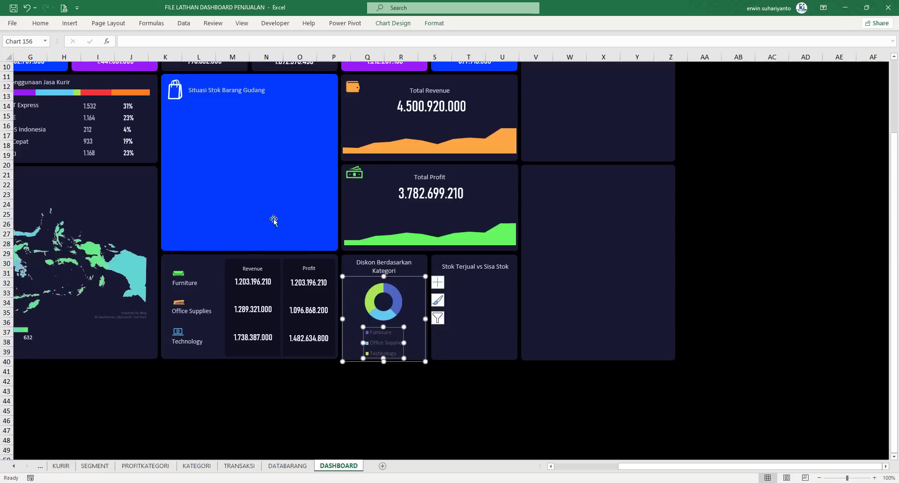
click(41, 23)
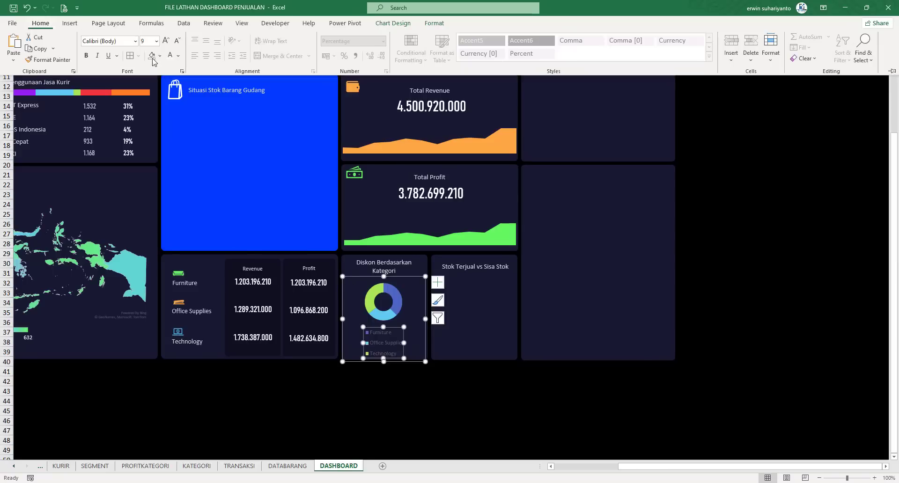
click(178, 42)
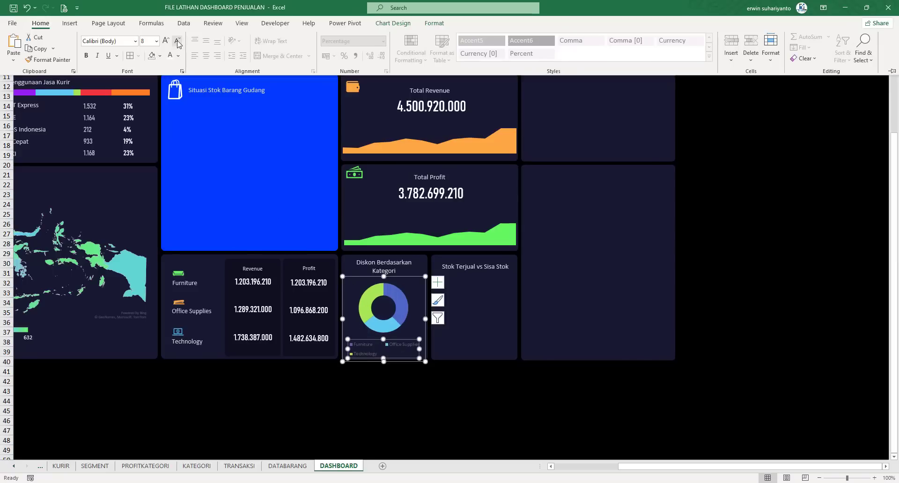
click(377, 341)
drag(377, 340, 377, 339)
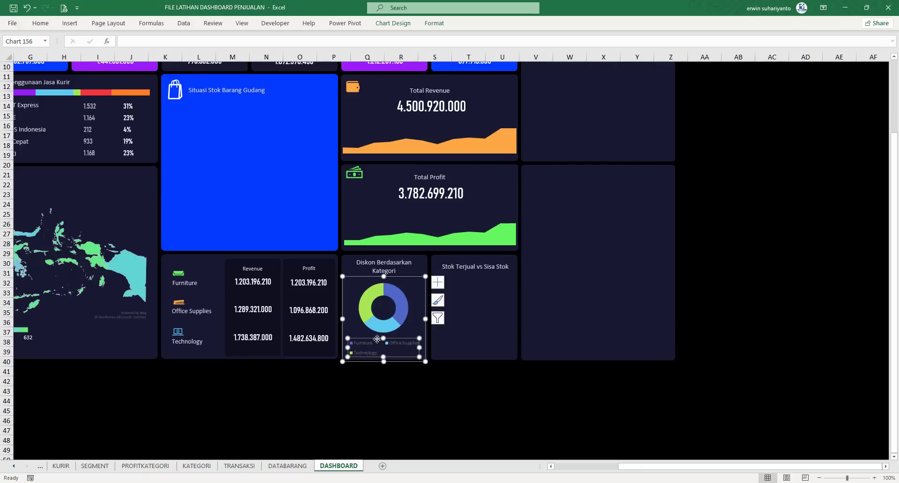
click(40, 23)
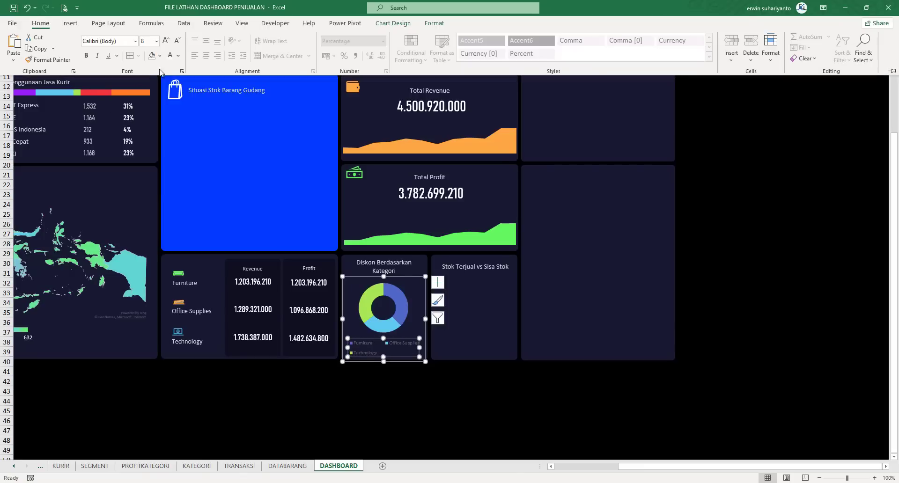
click(397, 399)
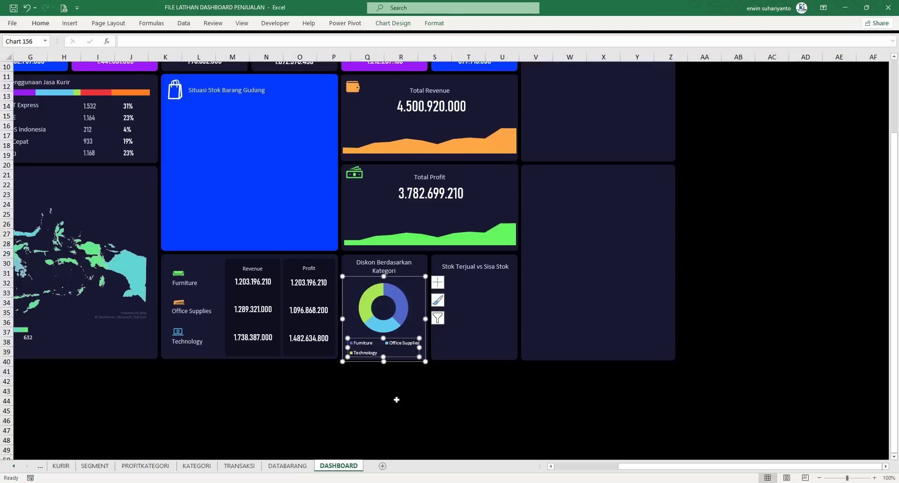
click(397, 399)
Check the finished doughnut in SAMPLE FILE FINAL, and add white data labels to the Diskon Berdasarkan Kategori doughnut in the practice workbook.
mouse_move(485, 482)
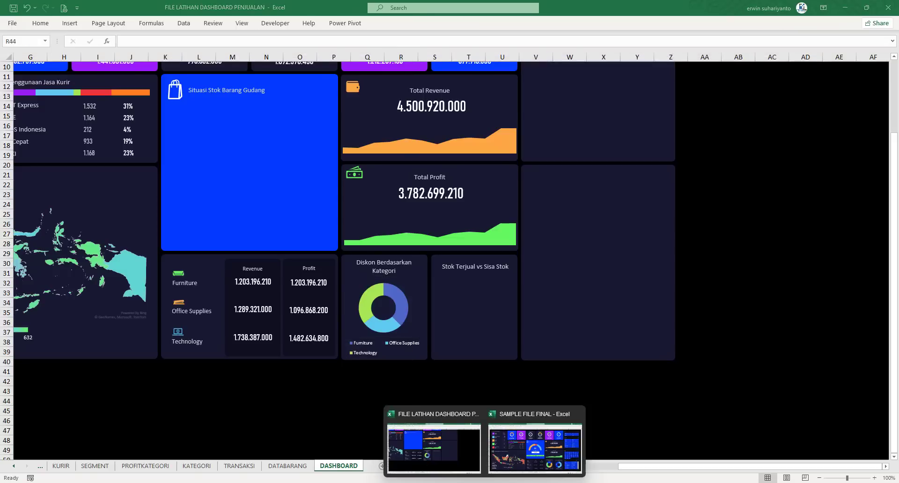
click(534, 433)
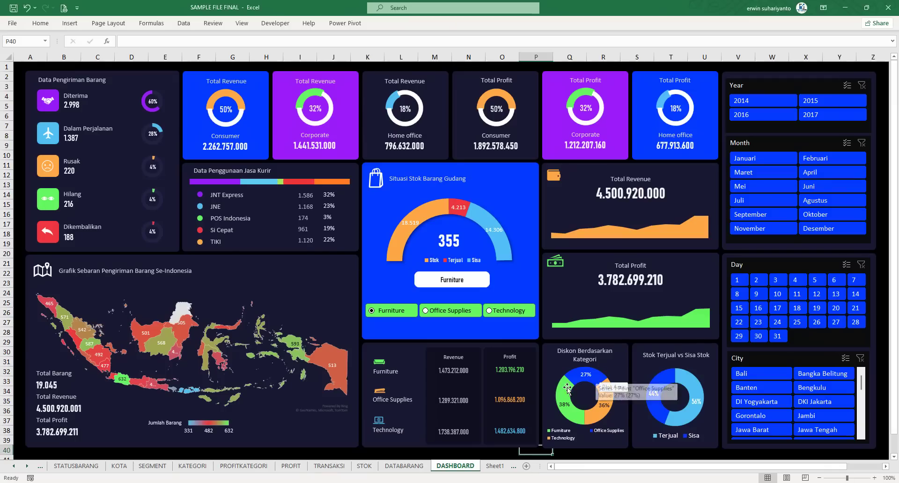
click(845, 7)
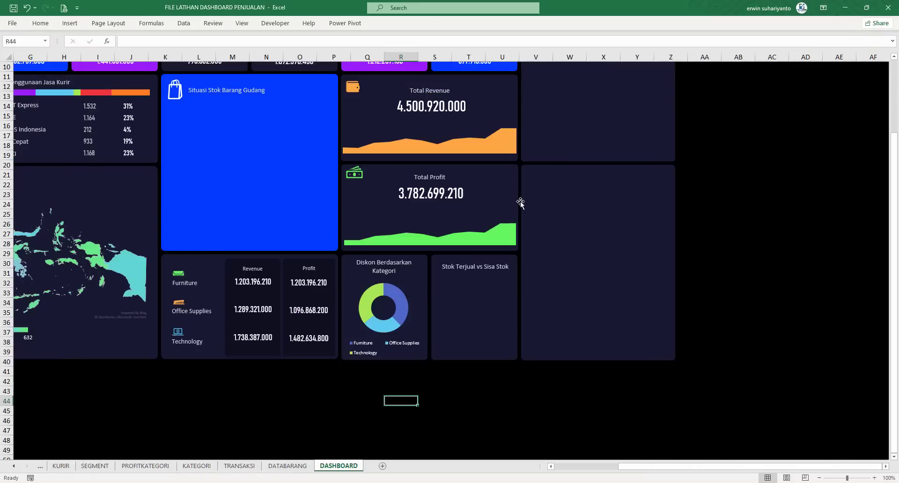
click(374, 297)
click(437, 282)
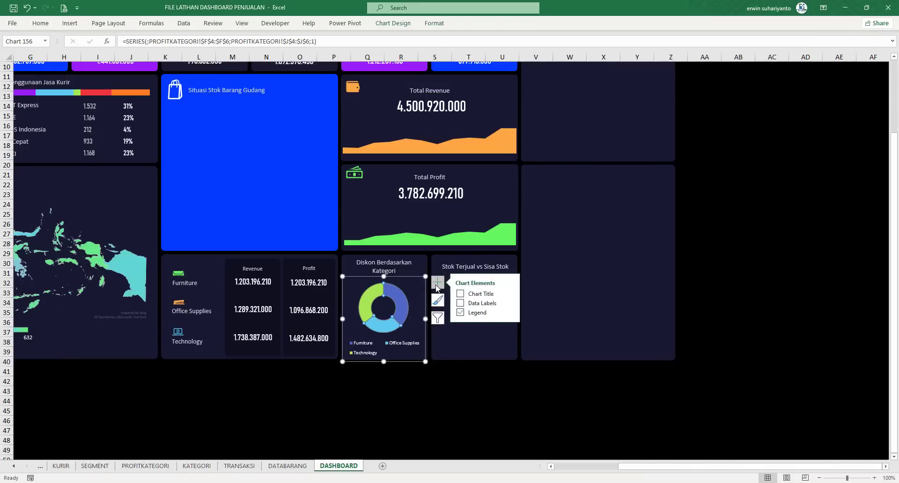
click(460, 303)
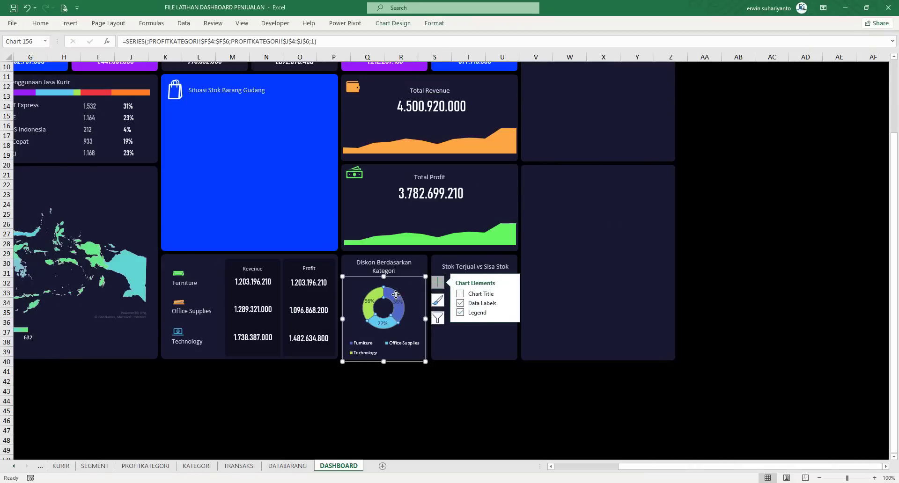
click(370, 302)
click(49, 24)
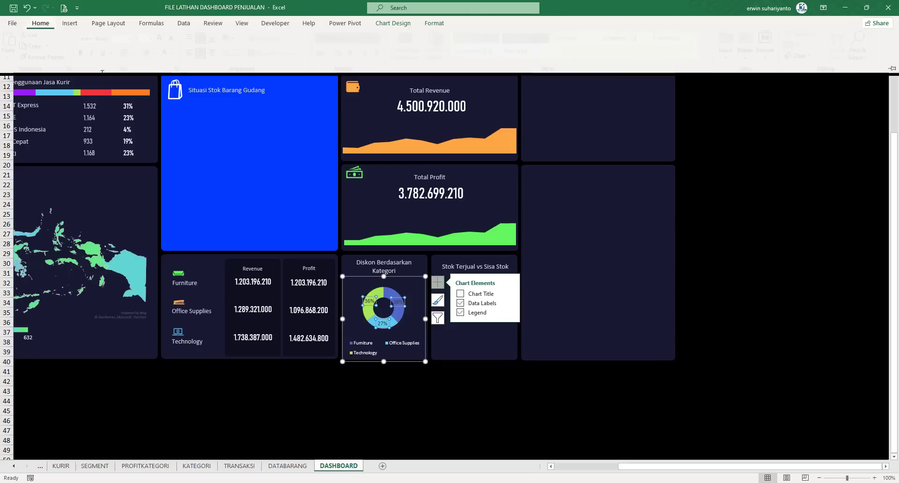
Set the doughnut hole size of the Diskon Berdasarkan Kategori series to 38%.
click(374, 290)
right_click(380, 294)
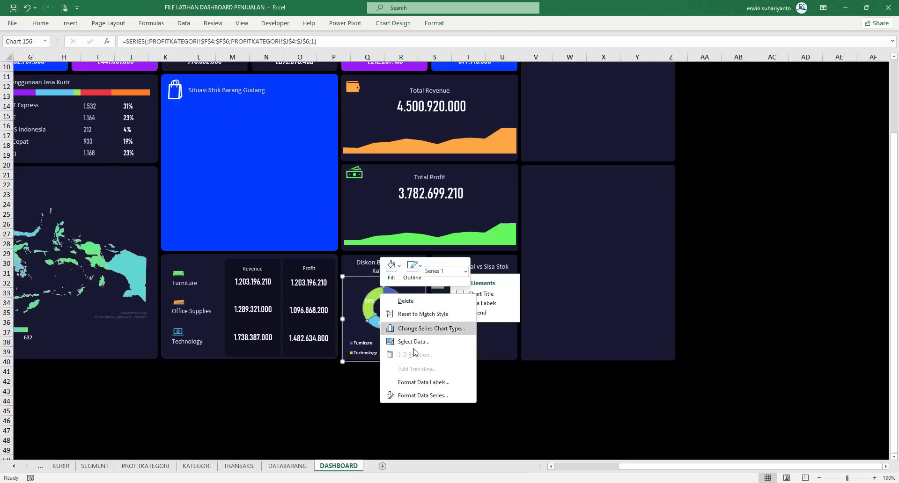
click(411, 395)
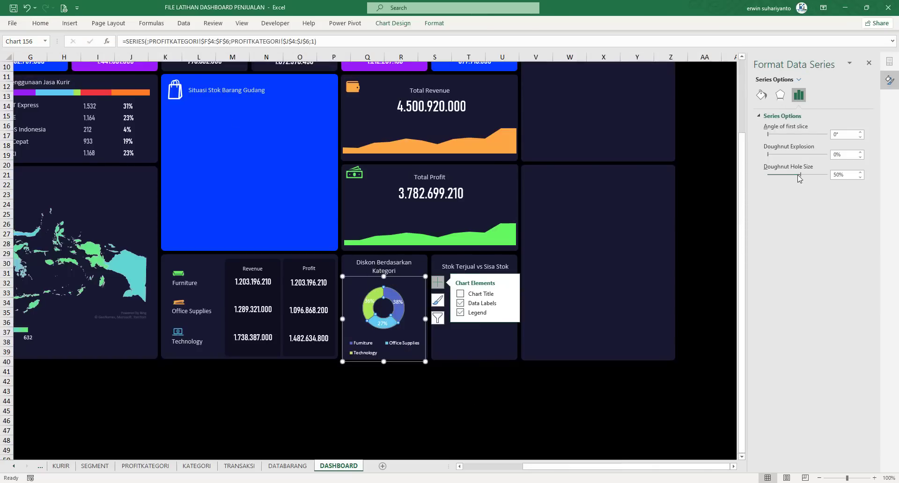
drag(798, 175, 792, 178)
Enlarge the doughnut's plot area slightly within the chart, keeping it above the legend.
click(414, 321)
click(383, 328)
click(400, 324)
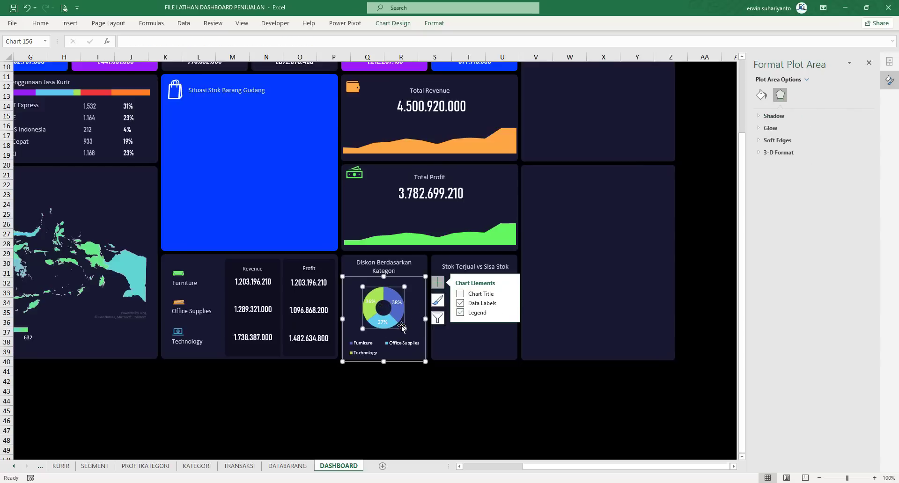
drag(405, 329, 409, 334)
click(433, 411)
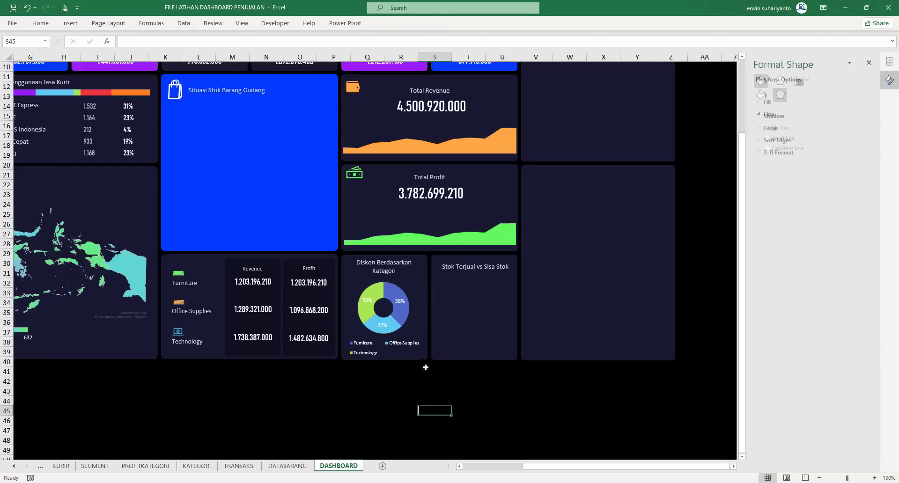
Fill the doughnut's Technology slice with the recently used bright blue.
click(377, 291)
click(376, 291)
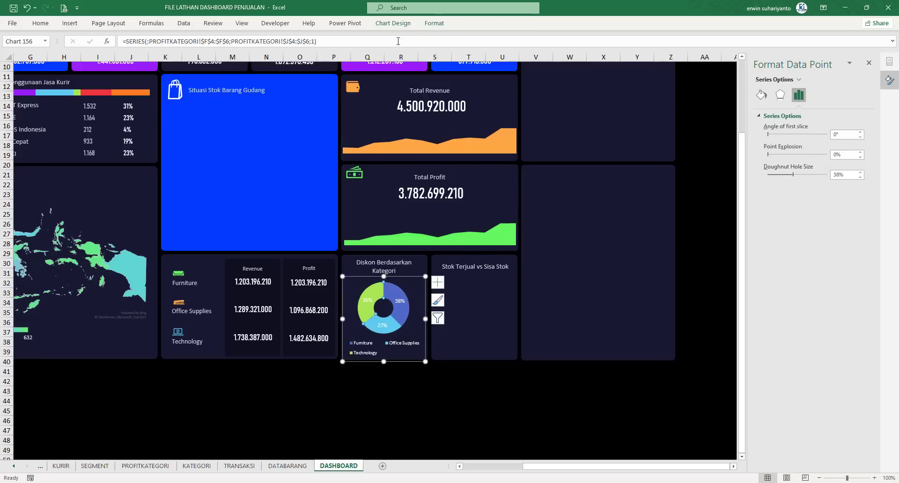
click(434, 23)
click(365, 36)
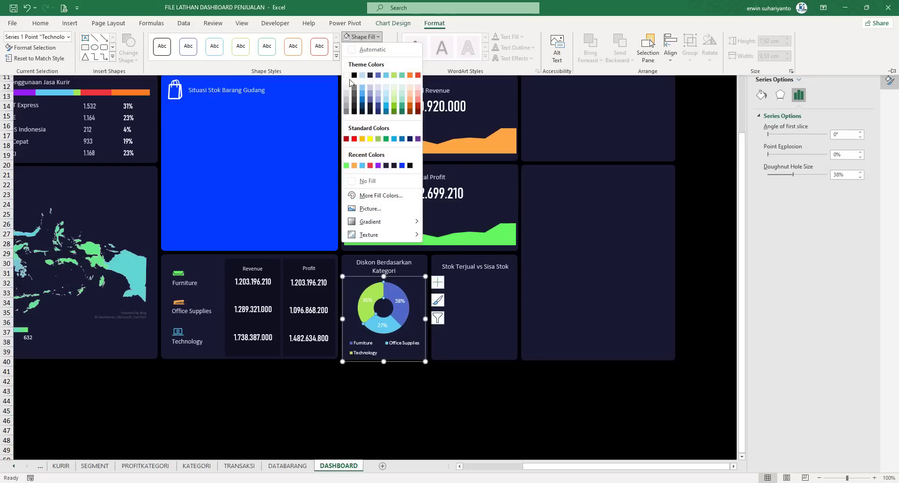
click(401, 165)
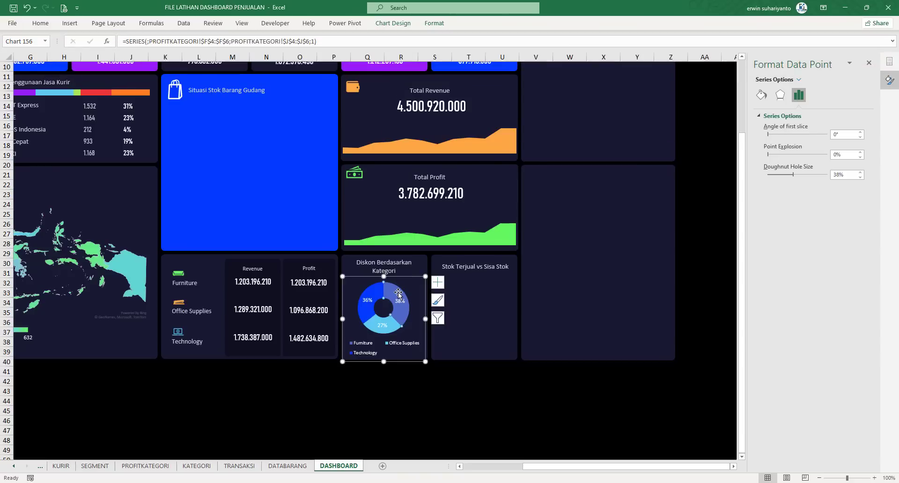
Fill the doughnut's Furniture slice with the recently used orange.
click(431, 23)
click(360, 36)
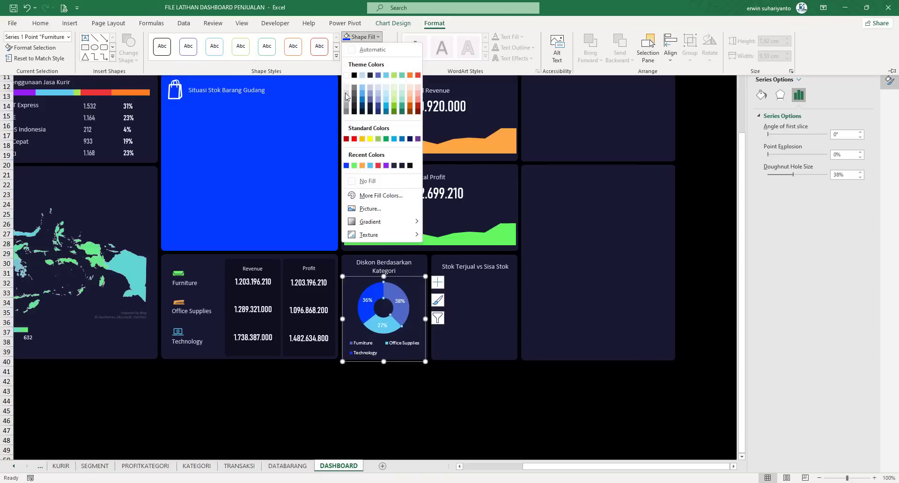
click(362, 165)
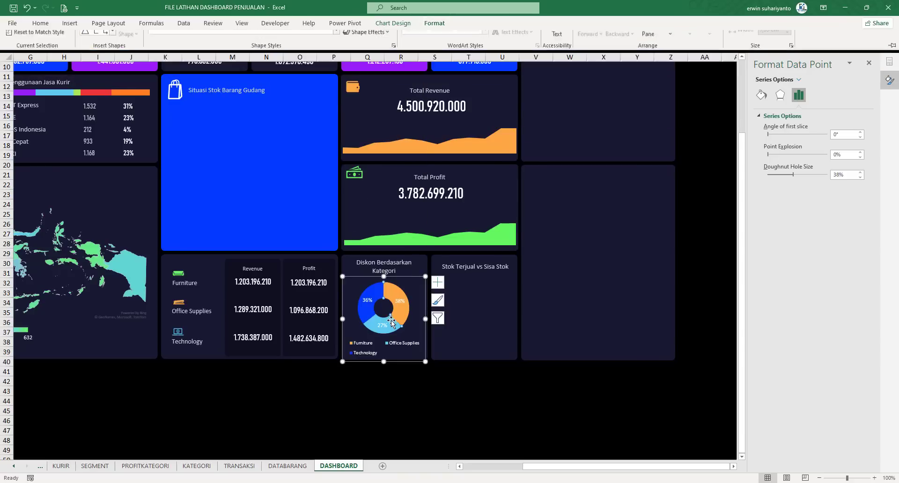
Fill the doughnut's Office Supplies slice with the recently used green and save the workbook.
click(433, 23)
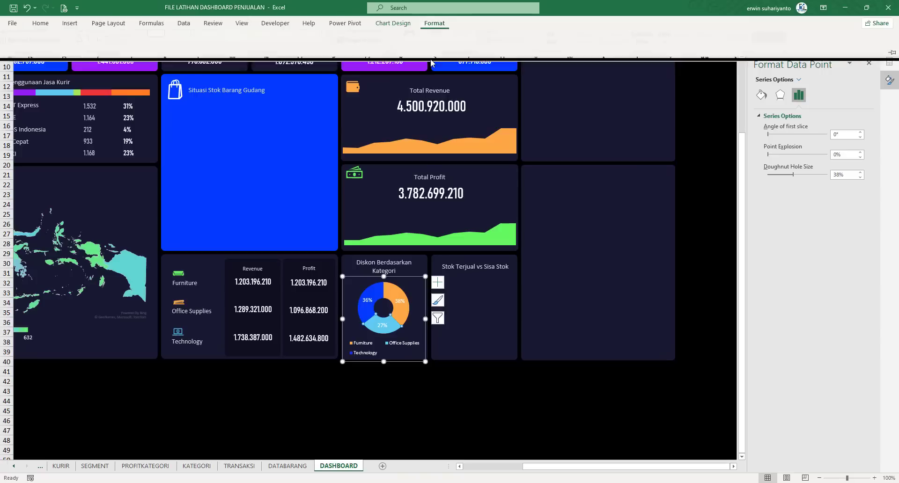
click(361, 37)
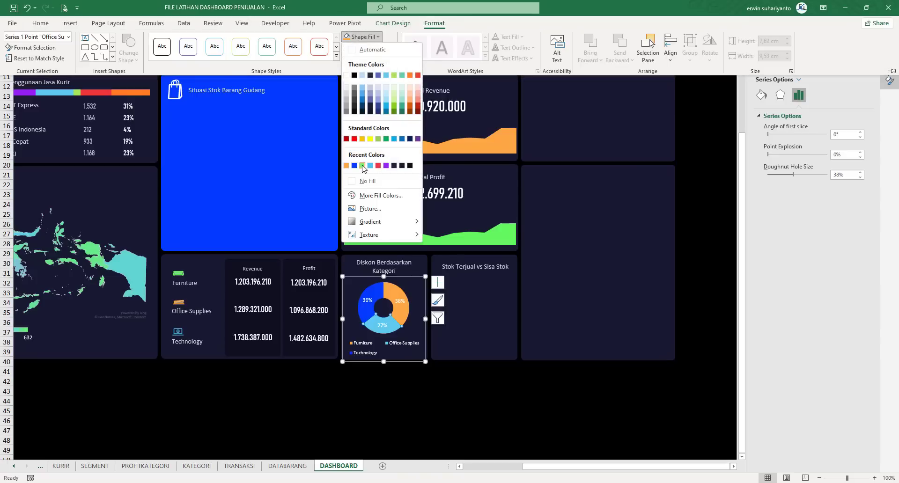
click(362, 165)
click(454, 396)
scroll(454, 396, up, 3)
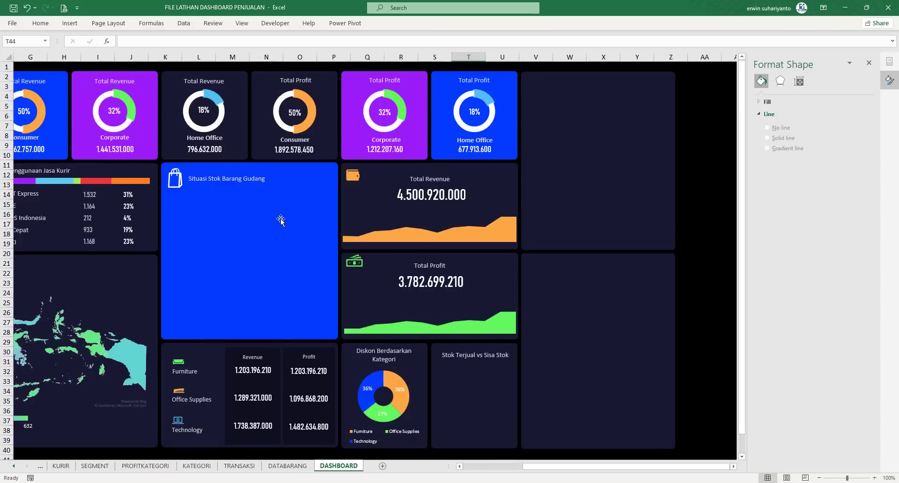
click(14, 8)
Create a PivotTable on a new worksheet from the product table Table2 on the DATABARANG sheet.
click(239, 466)
click(280, 466)
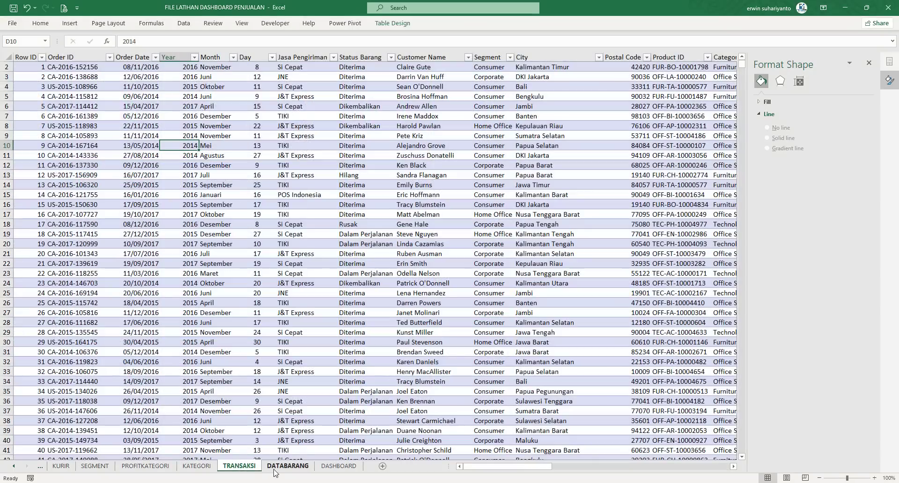
scroll(352, 232, down, 1)
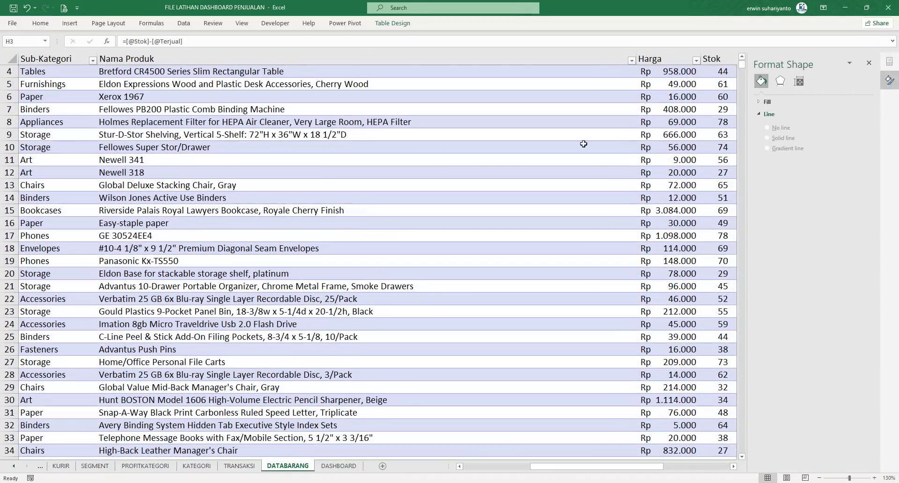
click(869, 65)
scroll(293, 136, up, 1)
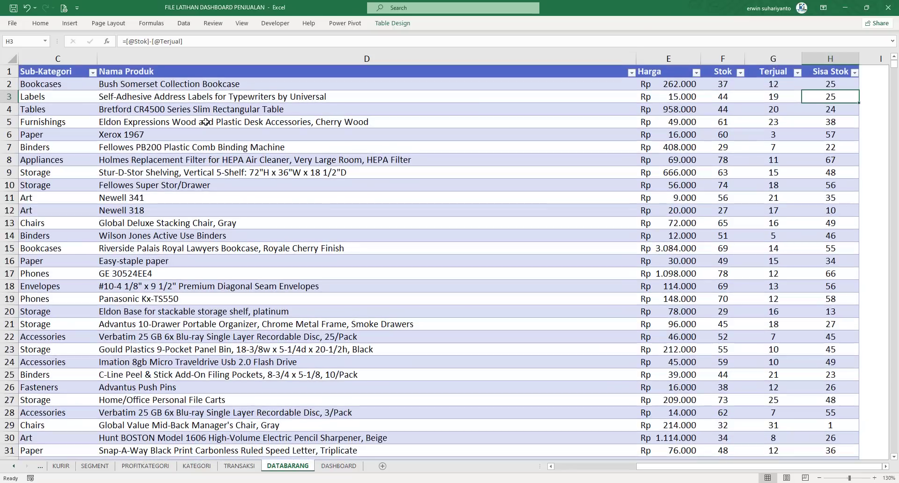
click(204, 121)
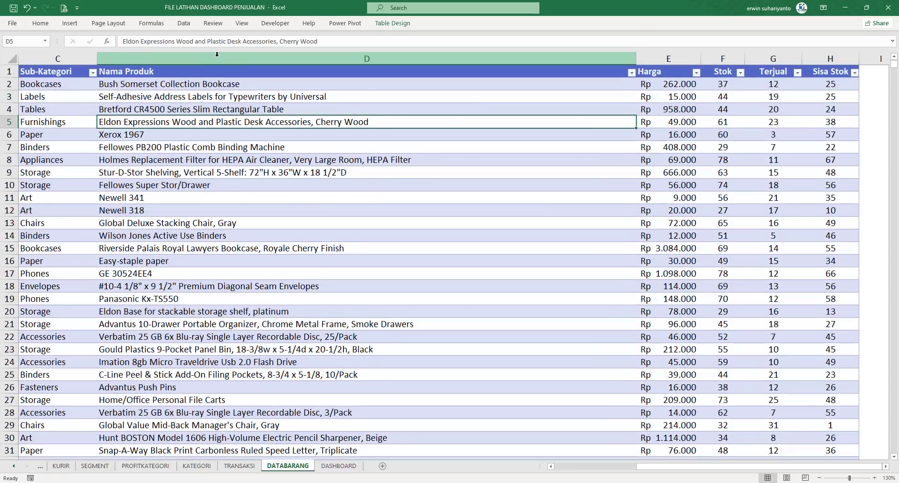
click(70, 23)
click(21, 49)
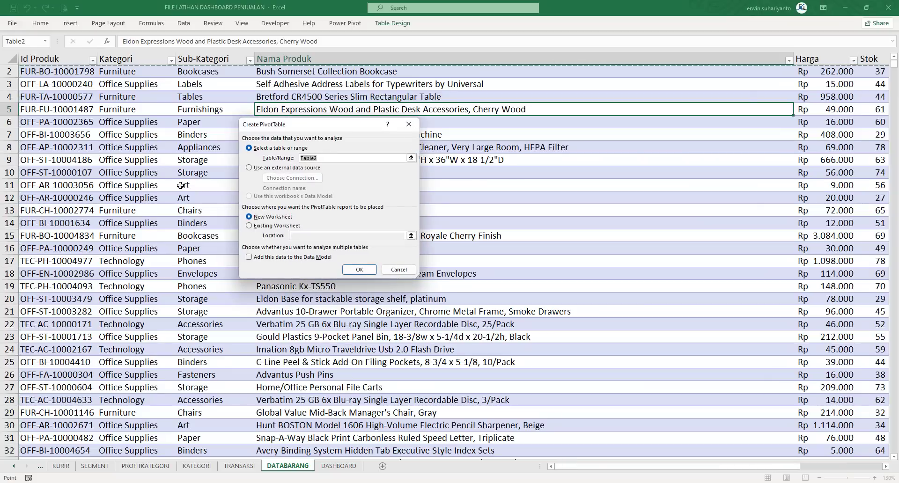
click(361, 270)
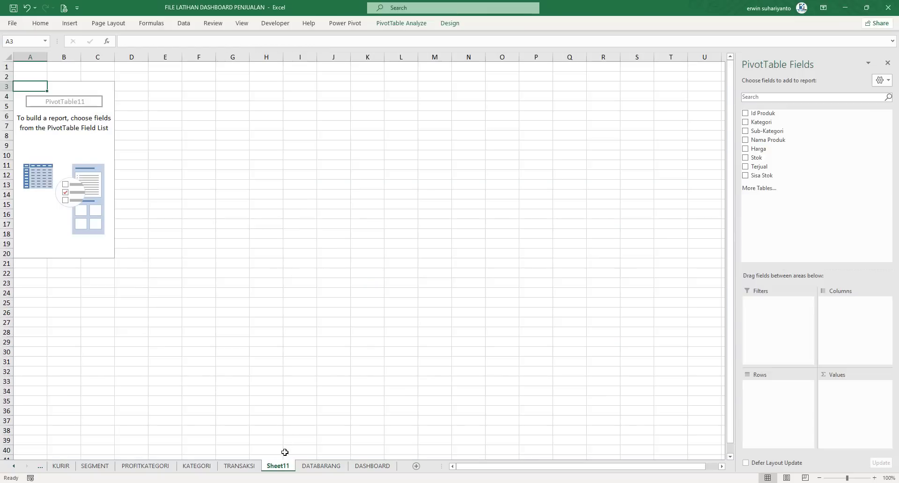
Rename the new PivotTable worksheet as STOK.
double_click(281, 465)
text(STOK)
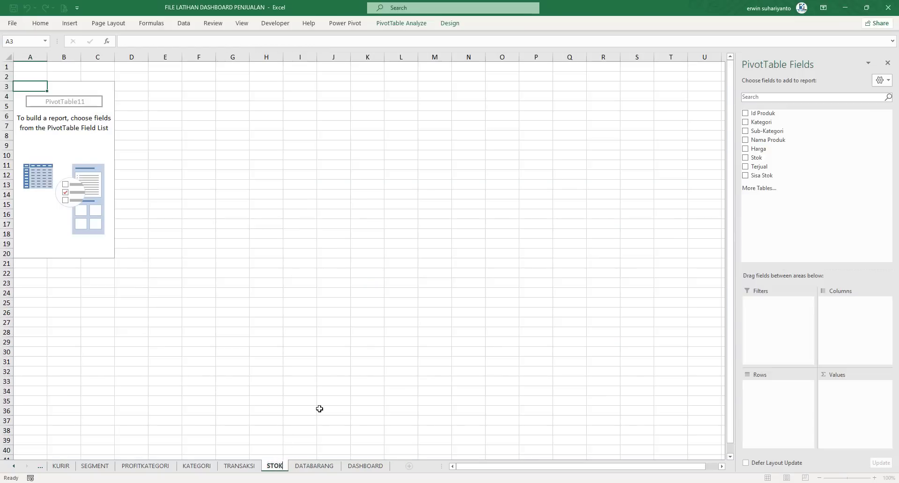
key(Return)
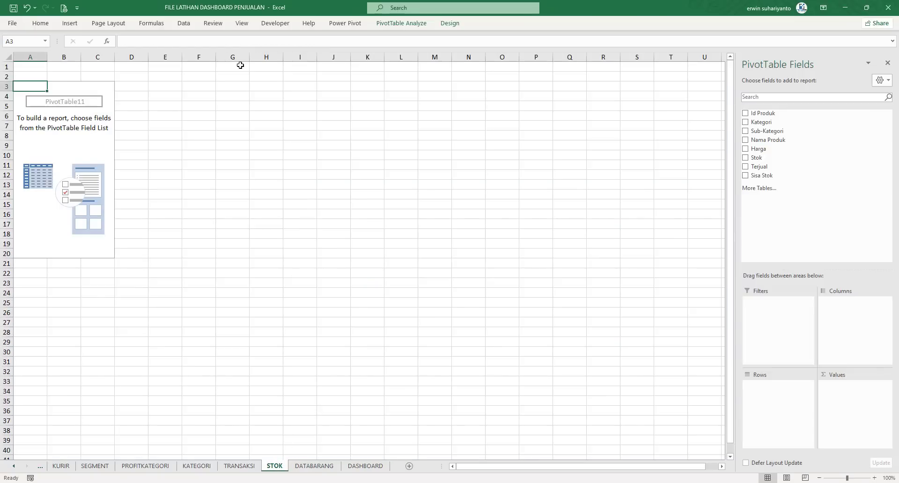
Name the empty PivotTable on the STOK sheet STOK.
click(78, 104)
click(393, 23)
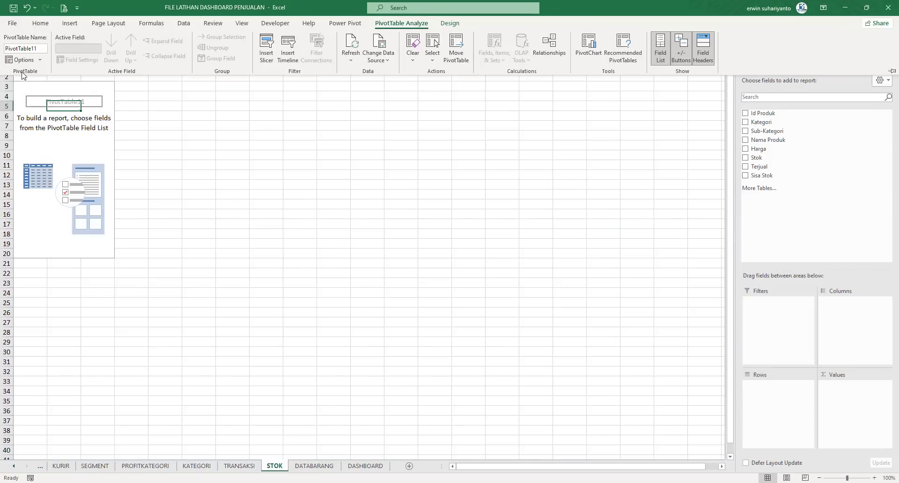
click(37, 49)
text(STOK)
key(Return)
click(198, 145)
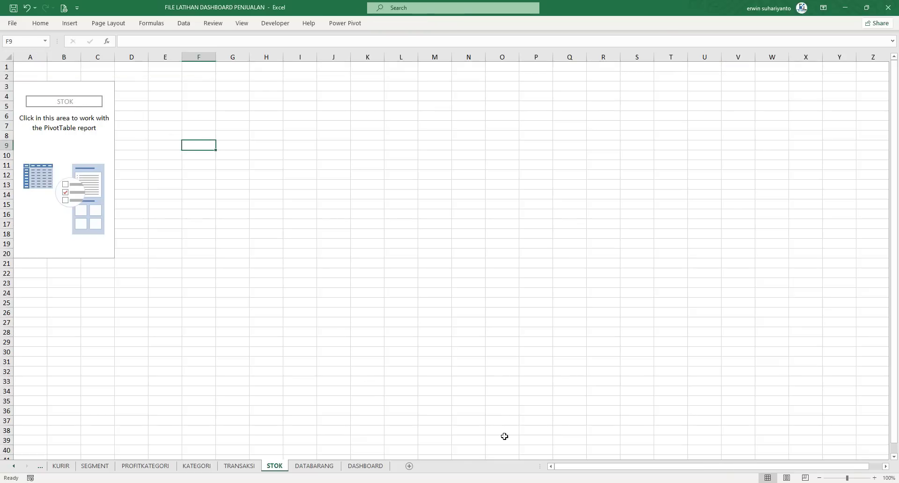
Switch to the SAMPLE FILE FINAL workbook and examine the STOK sheet's PivotTable fields, linked table and comparison formulas.
click(553, 442)
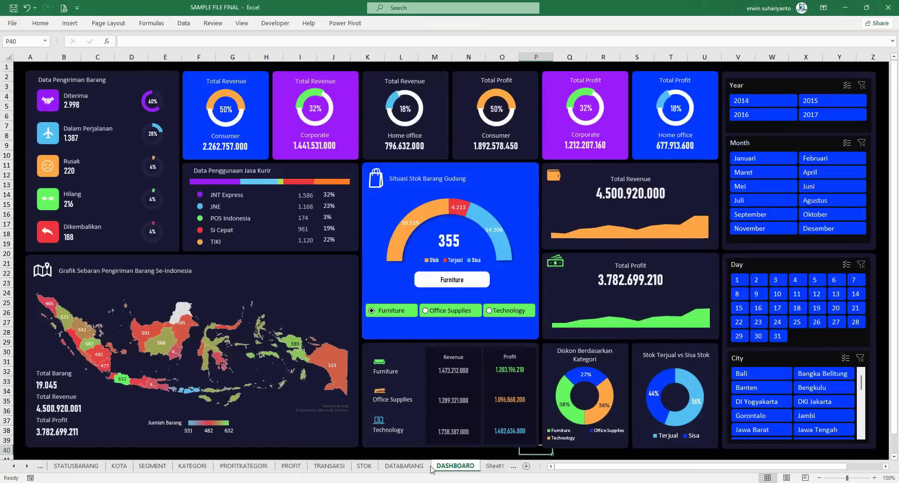
click(364, 466)
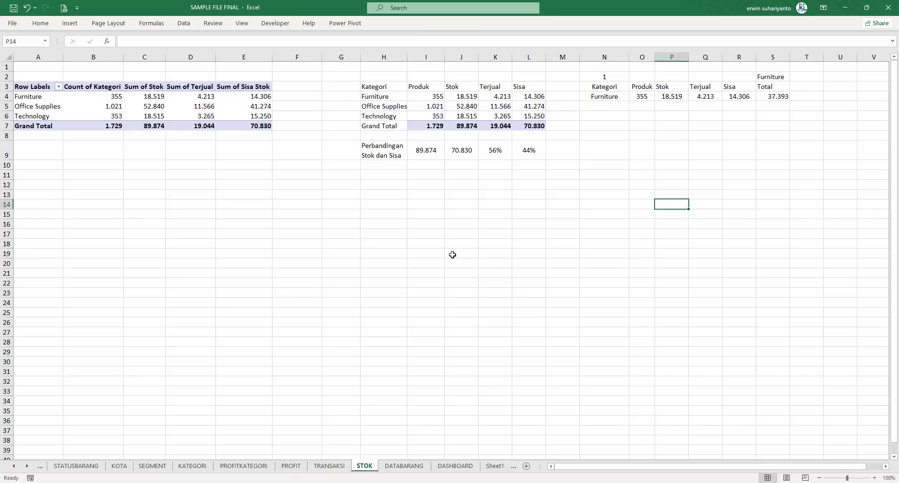
click(436, 150)
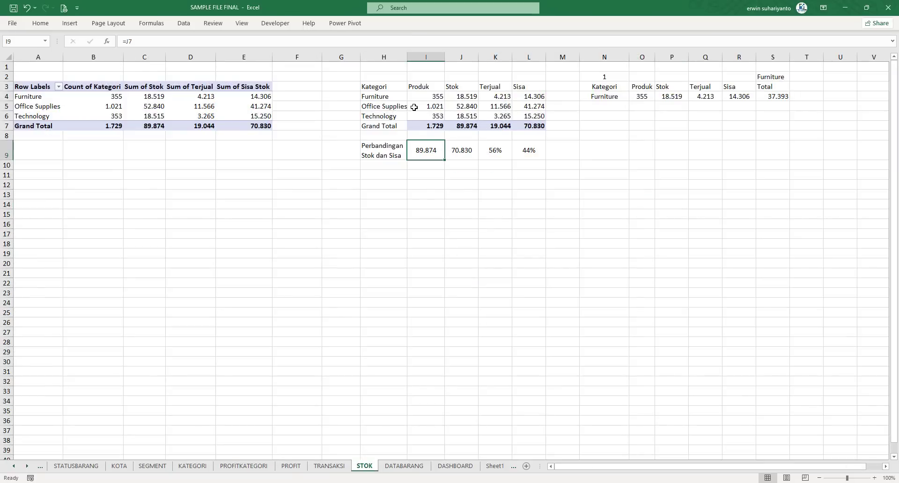
click(441, 109)
click(514, 103)
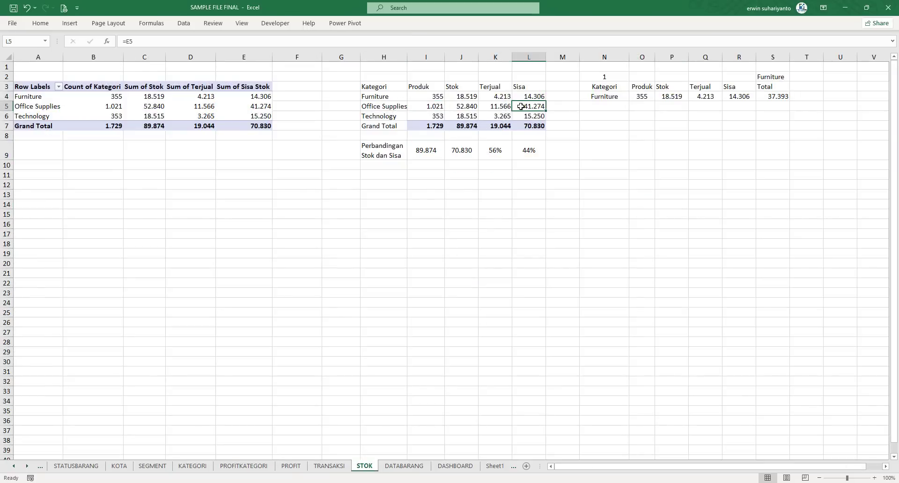
click(481, 110)
click(420, 112)
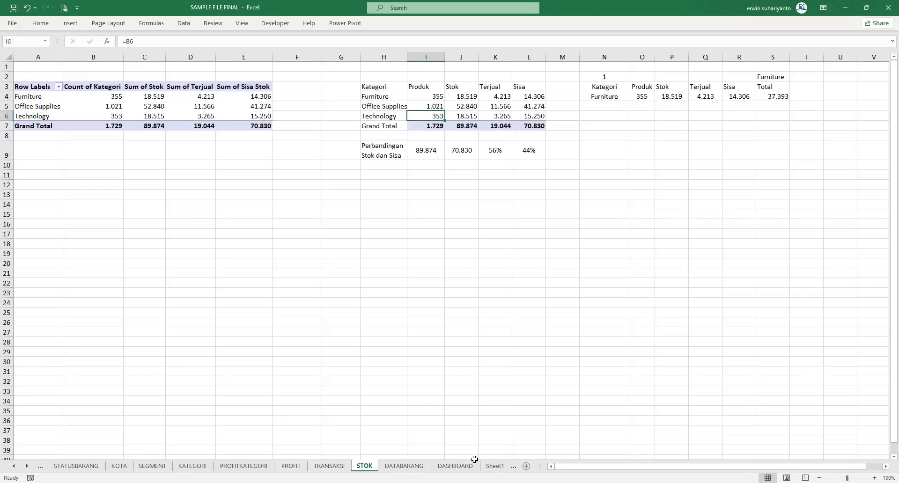
mouse_move(484, 482)
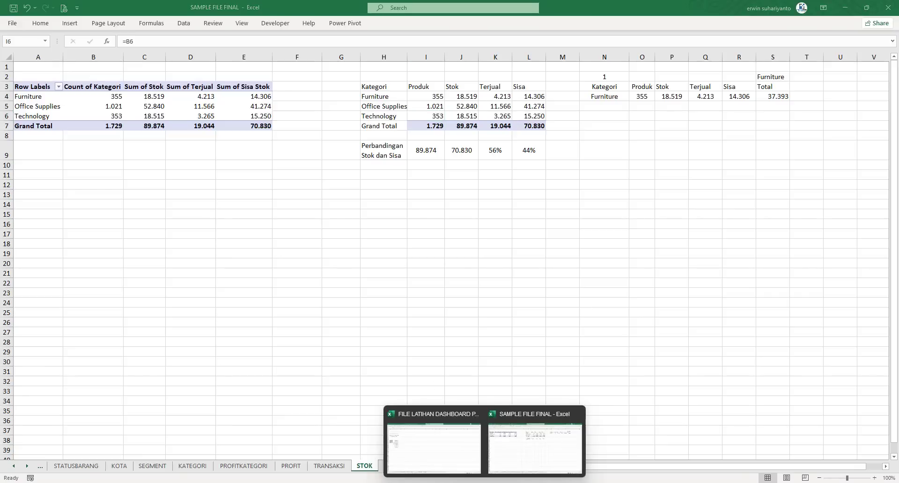
click(457, 462)
click(65, 116)
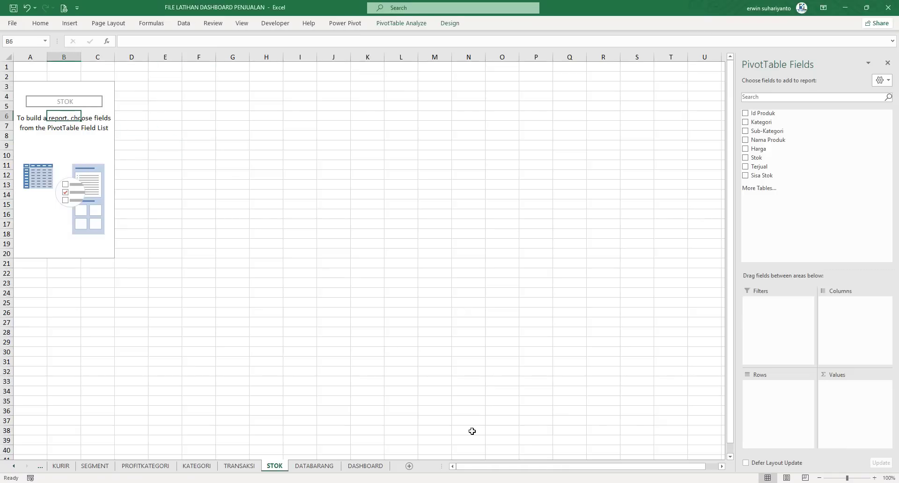
mouse_move(485, 482)
click(533, 440)
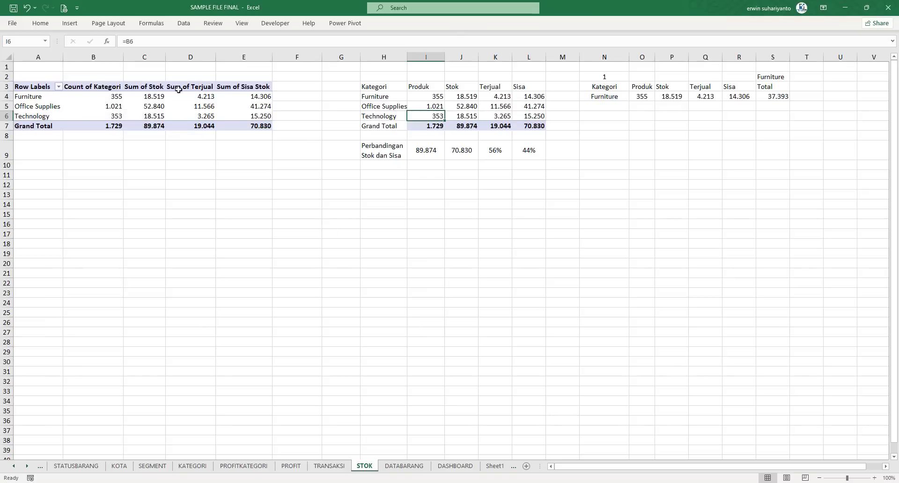
click(423, 283)
click(423, 332)
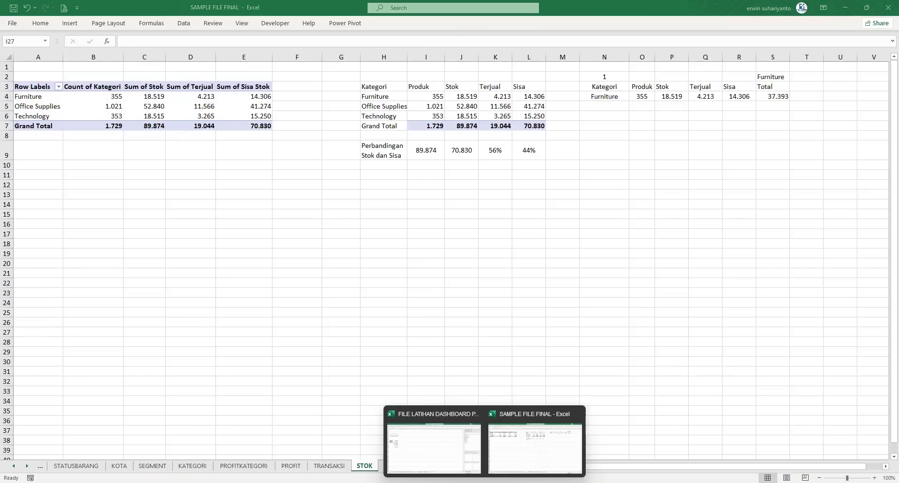
In the practice workbook's STOK PivotTable, put Kategori in rows and Count of Kategori plus sums of Stok, Terjual and Sisa Stok in values.
click(435, 442)
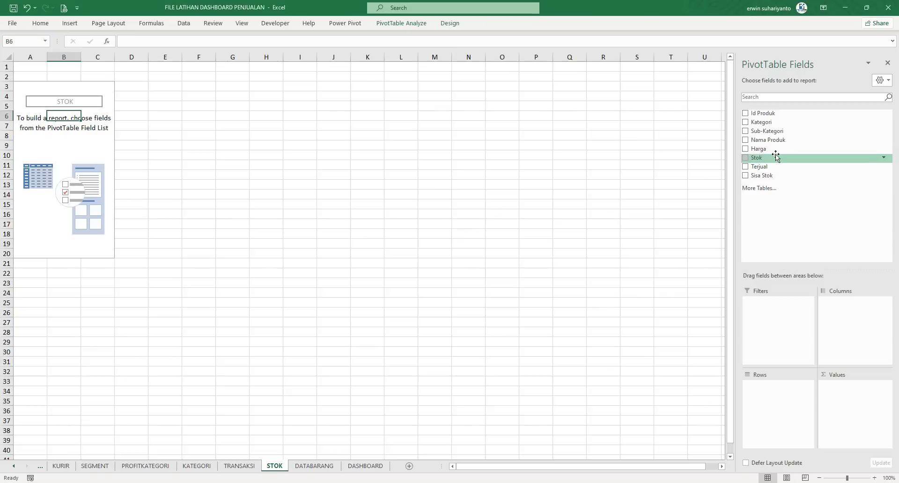
drag(762, 123, 771, 394)
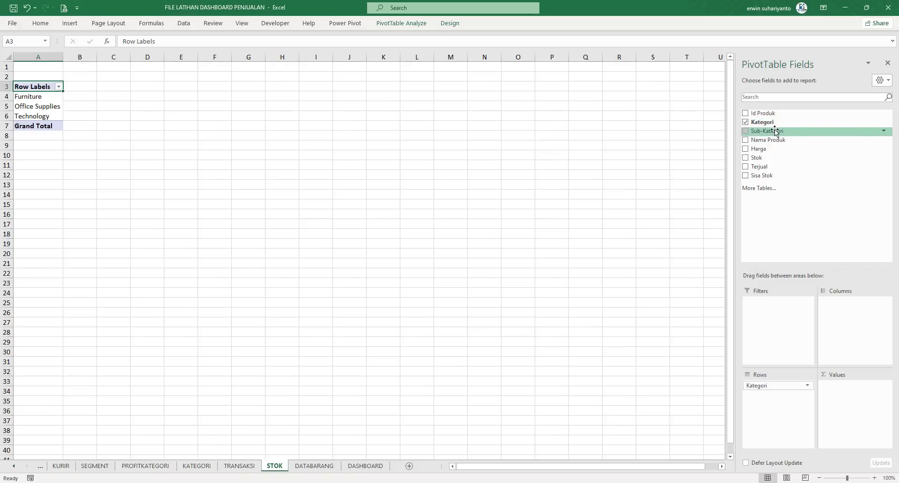
drag(774, 123, 850, 392)
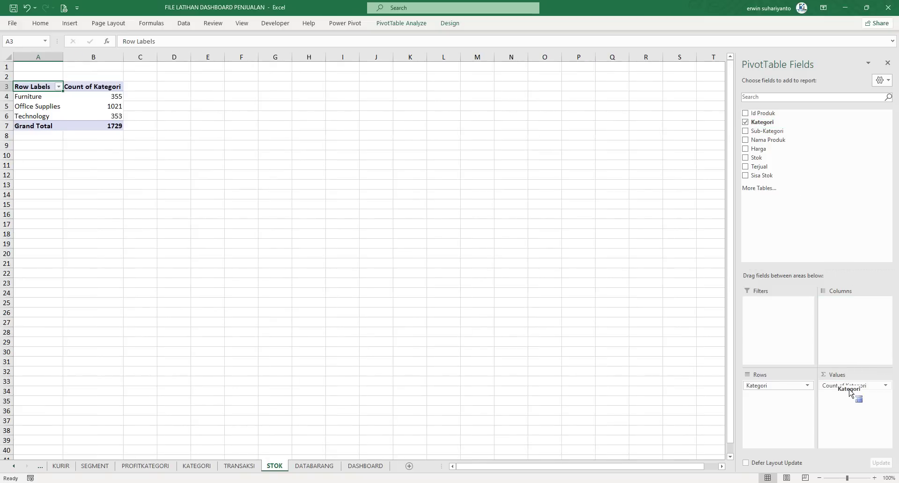
drag(759, 158, 851, 397)
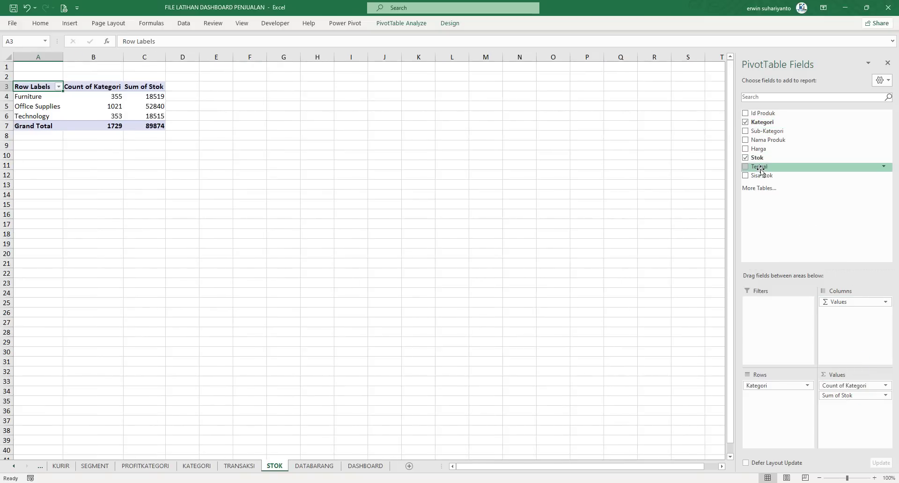
drag(760, 172, 851, 407)
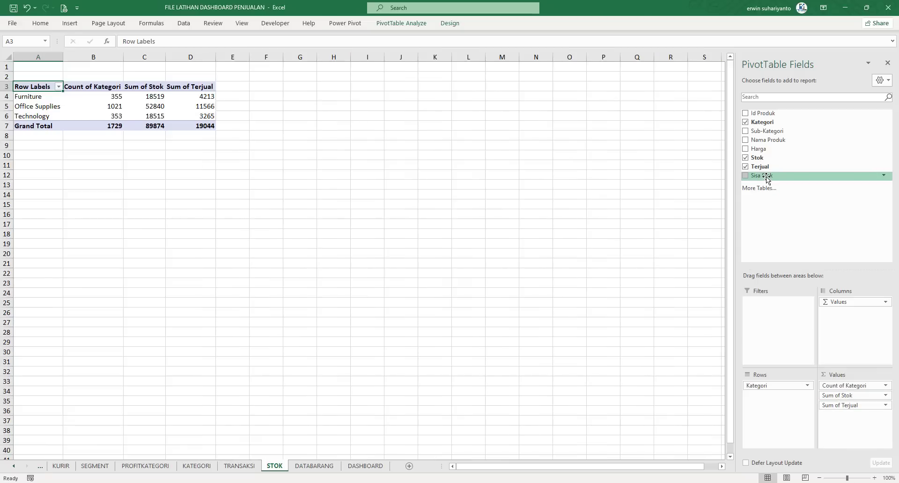
drag(767, 180, 859, 422)
click(308, 185)
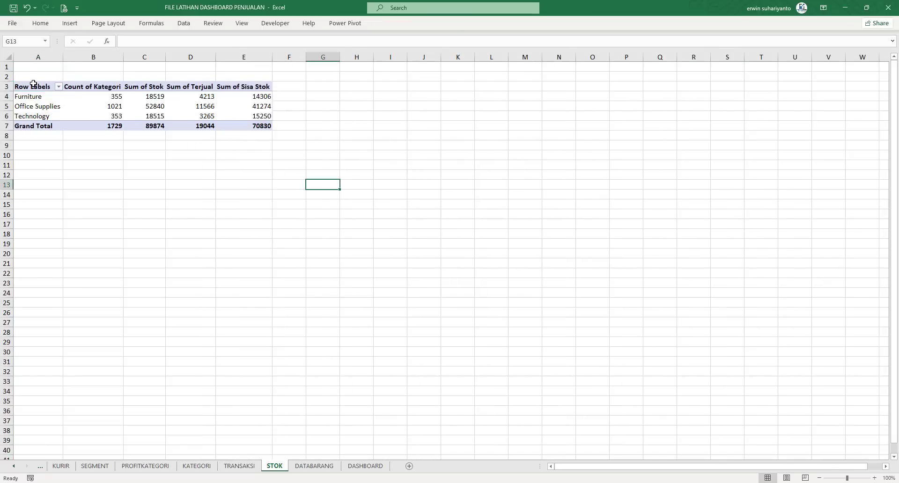
Copy the PivotTable range A3:E6 without its grand total, paste it as links at G3, and autofit columns G to K.
drag(34, 83, 241, 116)
right_click(209, 104)
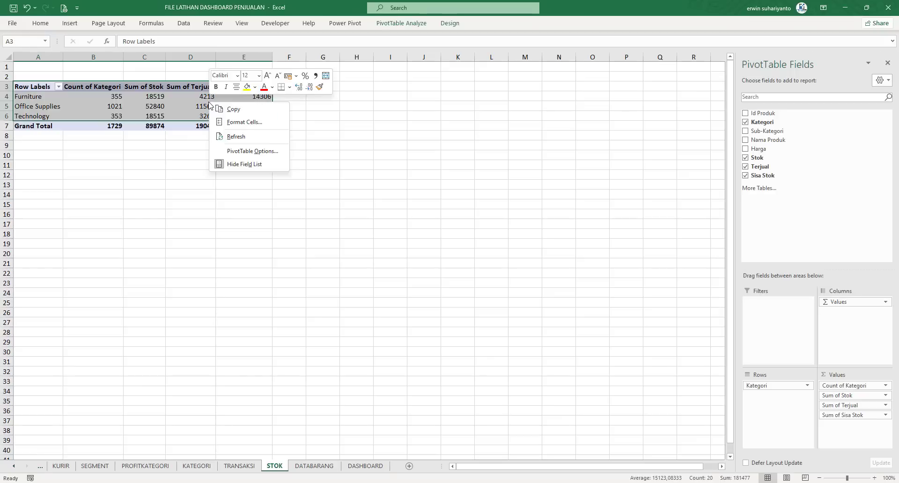
click(233, 108)
right_click(332, 85)
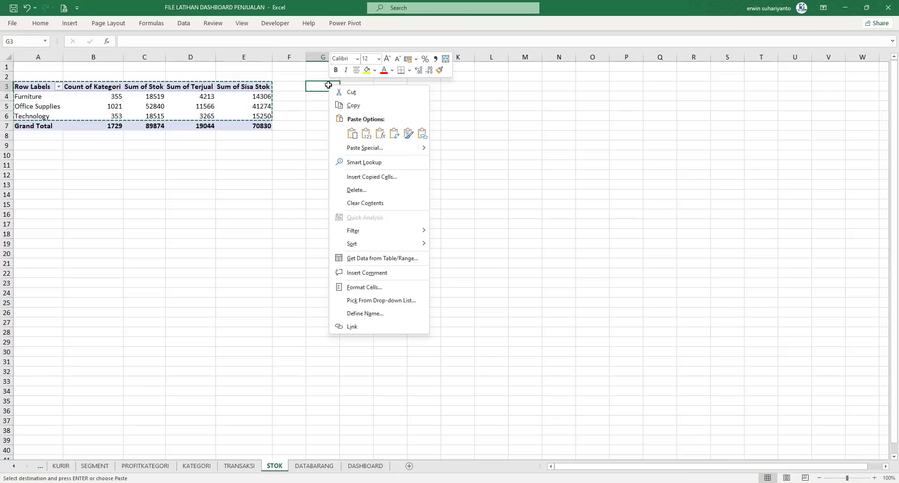
click(420, 135)
drag(332, 56, 445, 69)
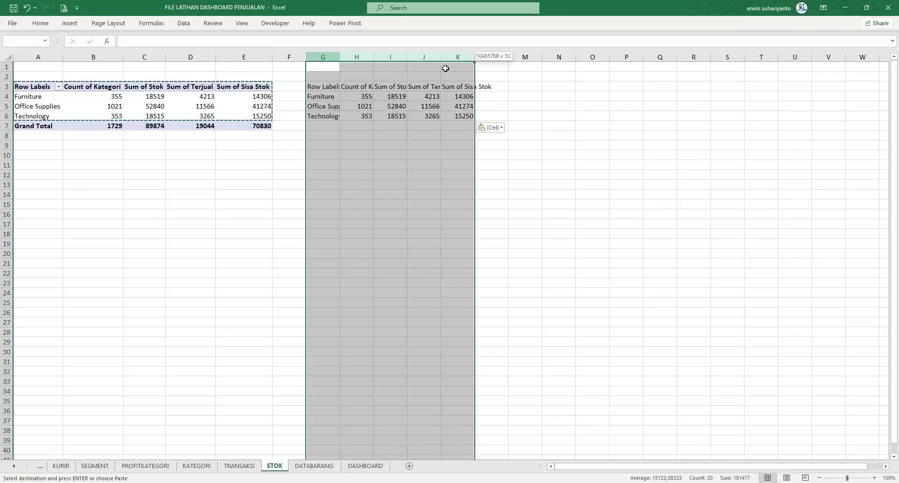
double_click(474, 56)
click(399, 139)
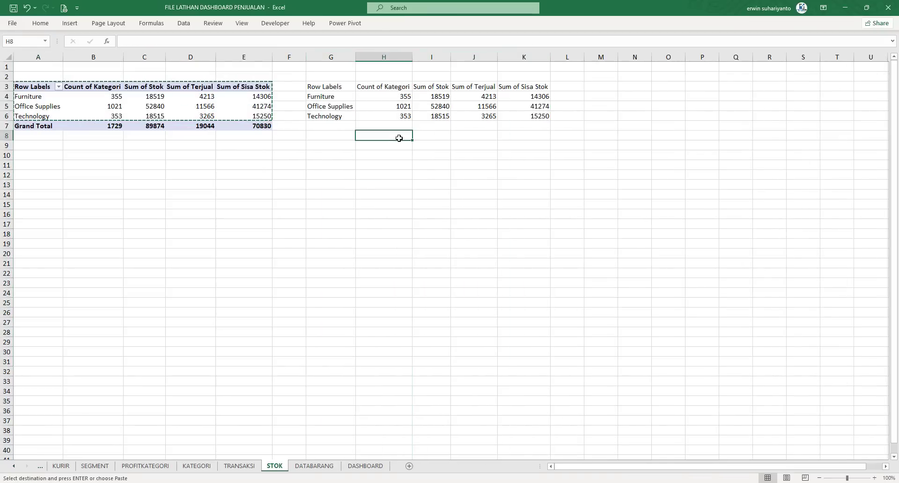
Apply all borders to the linked table in G3:K6.
drag(331, 87, 522, 116)
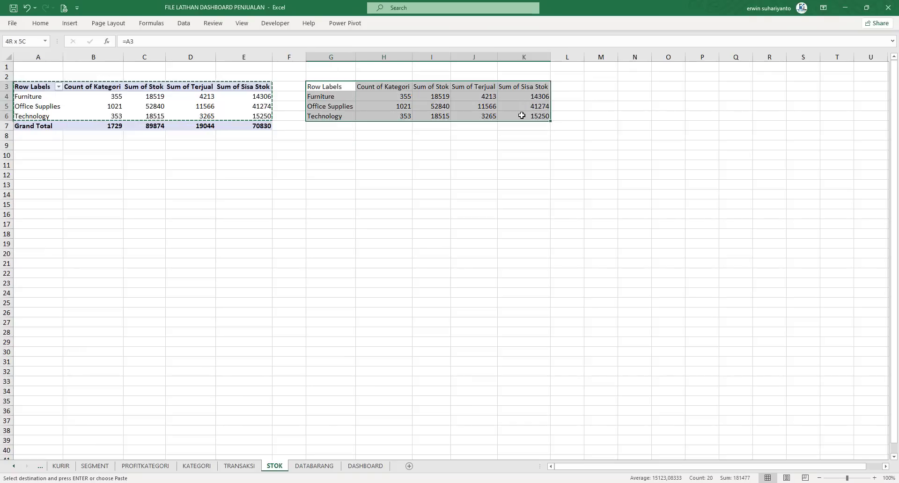
click(40, 23)
click(130, 56)
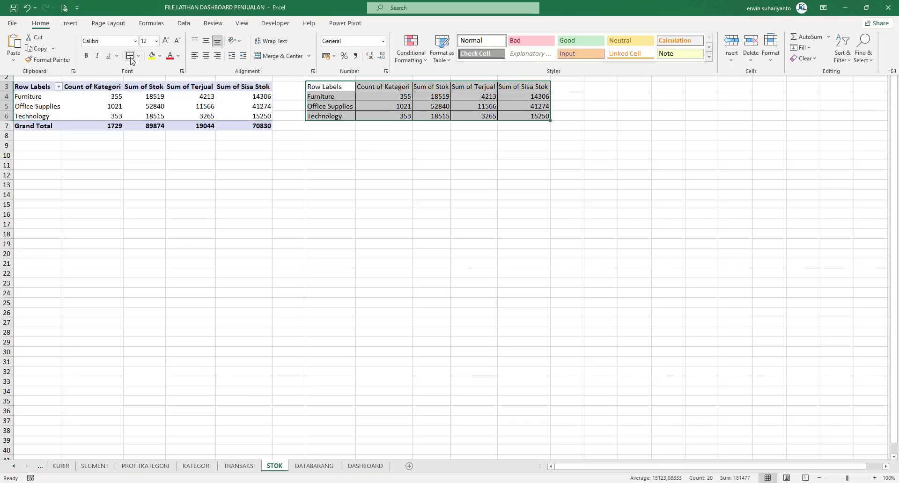
click(509, 165)
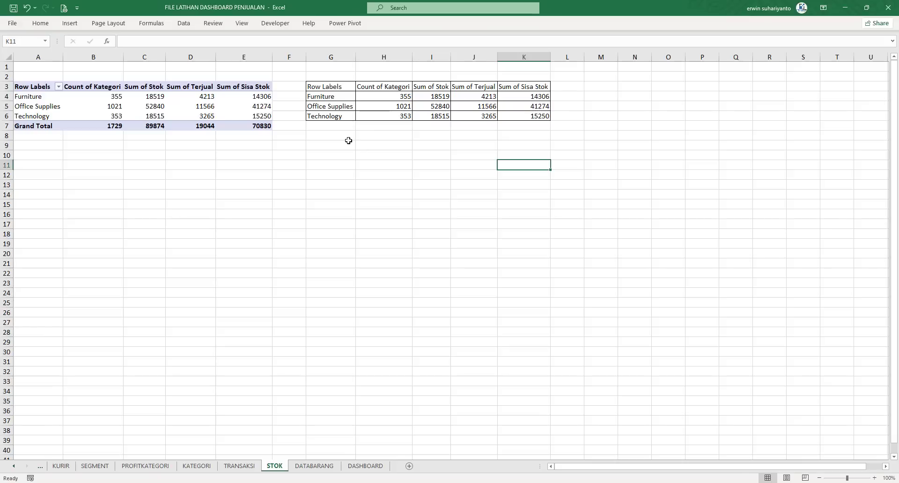
Copy the linked table's header row G3:K3.
click(647, 85)
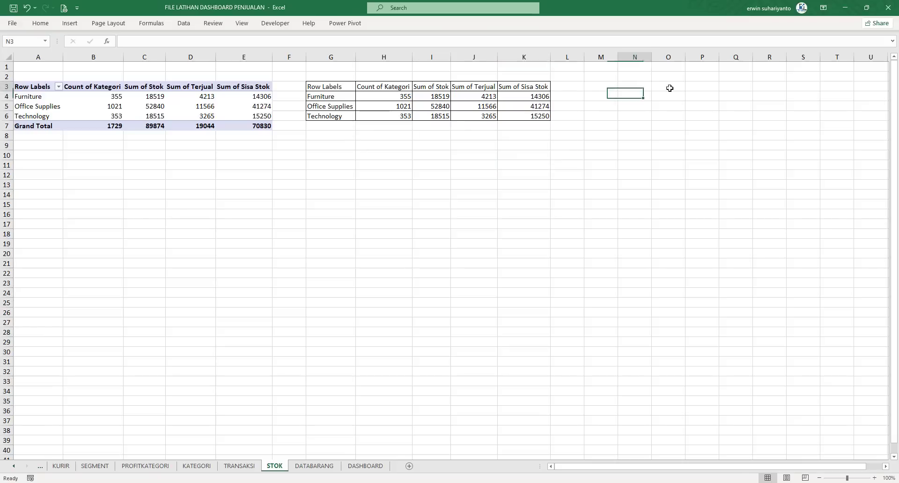
click(740, 86)
click(761, 81)
click(601, 86)
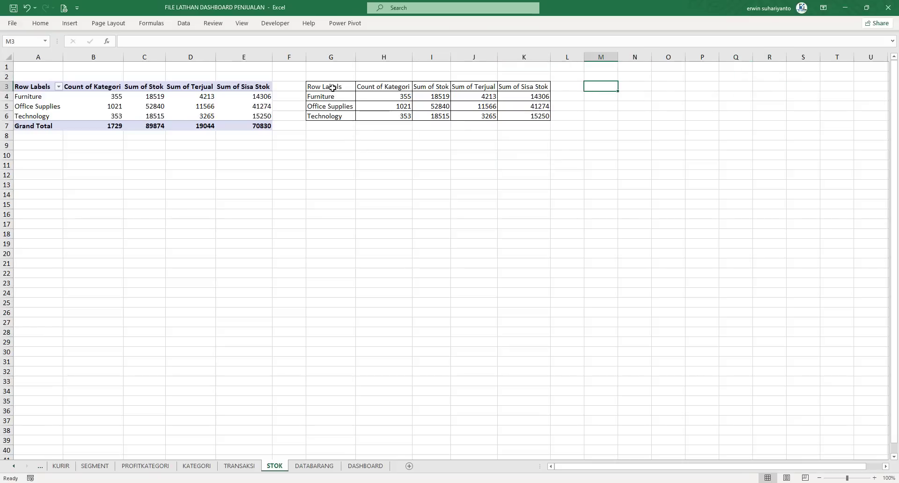
drag(332, 88, 529, 87)
right_click(532, 86)
click(601, 104)
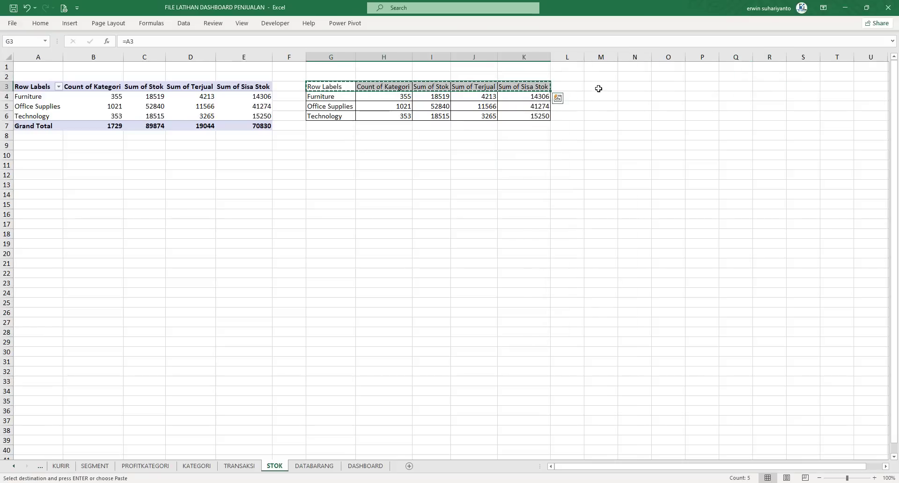
Try an ordinary paste of the copied headers at M3, and undo it.
right_click(598, 88)
click(618, 127)
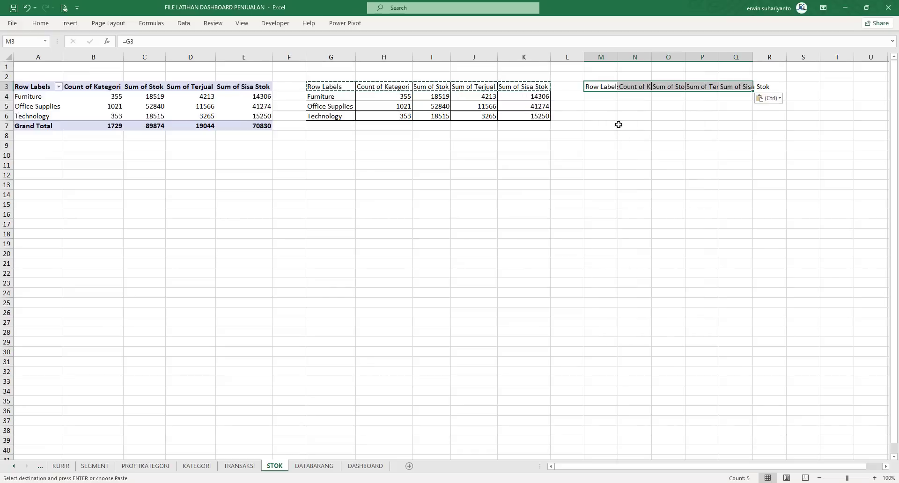
click(591, 87)
drag(591, 87, 717, 87)
key(ctrl+z)
click(632, 114)
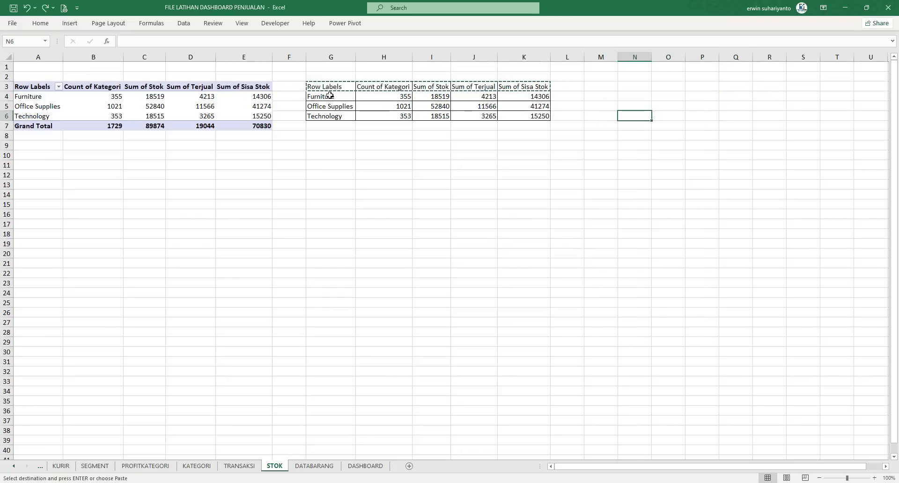
Paste the copied headers as values only at M3 and autofit columns M to Q.
right_click(602, 86)
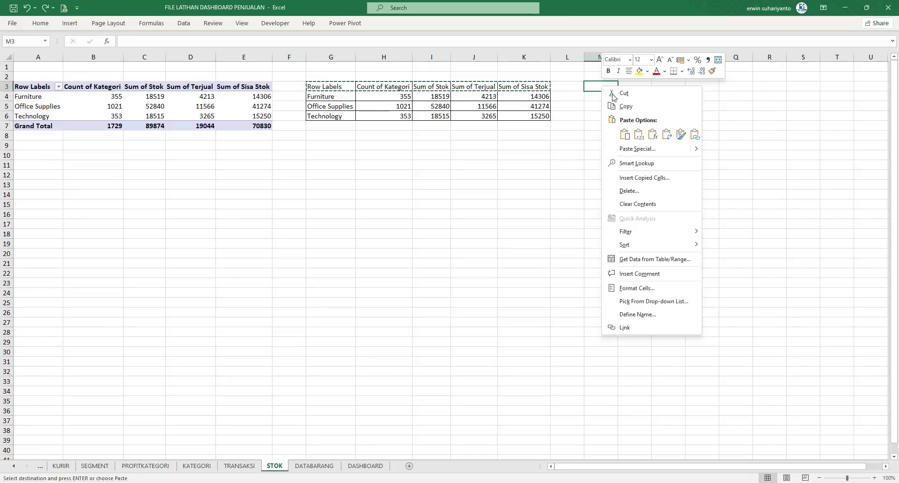
click(638, 135)
drag(603, 83, 744, 86)
drag(736, 57, 615, 63)
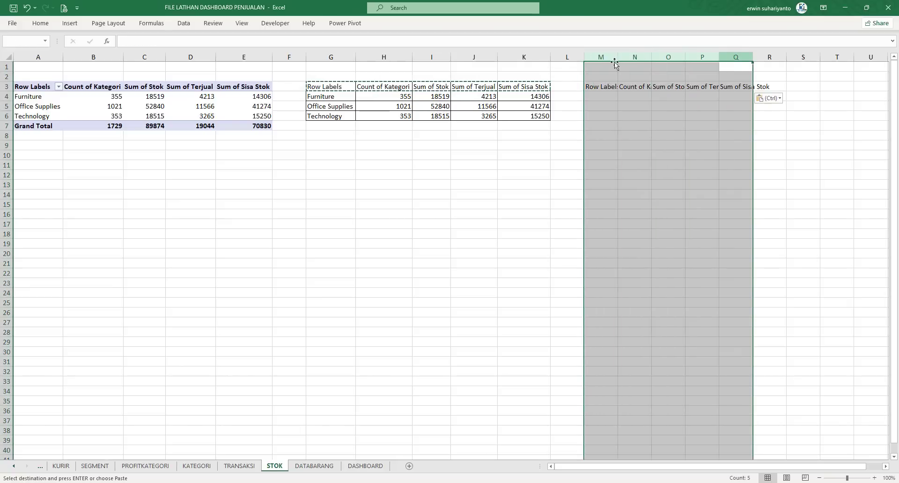
double_click(621, 57)
click(697, 126)
Enter 1 in cell M2, directly above the Row Labels header of the new table.
click(612, 100)
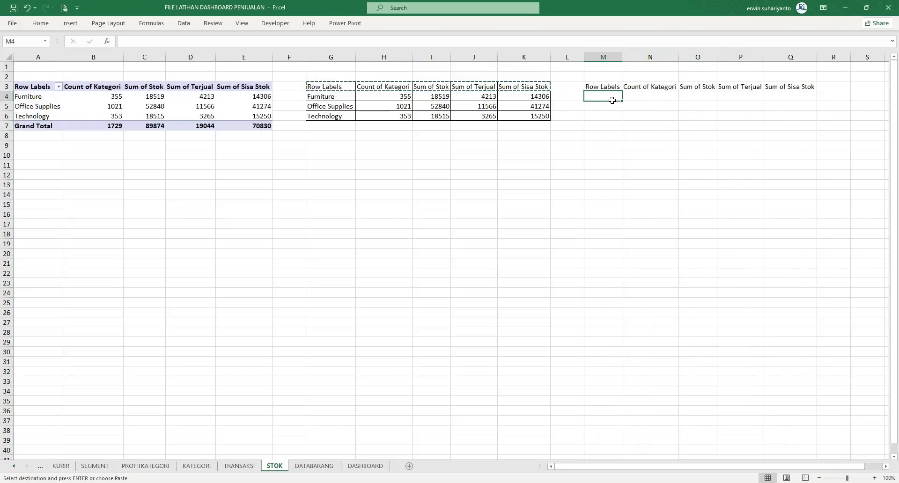
key(Up)
key(Up)
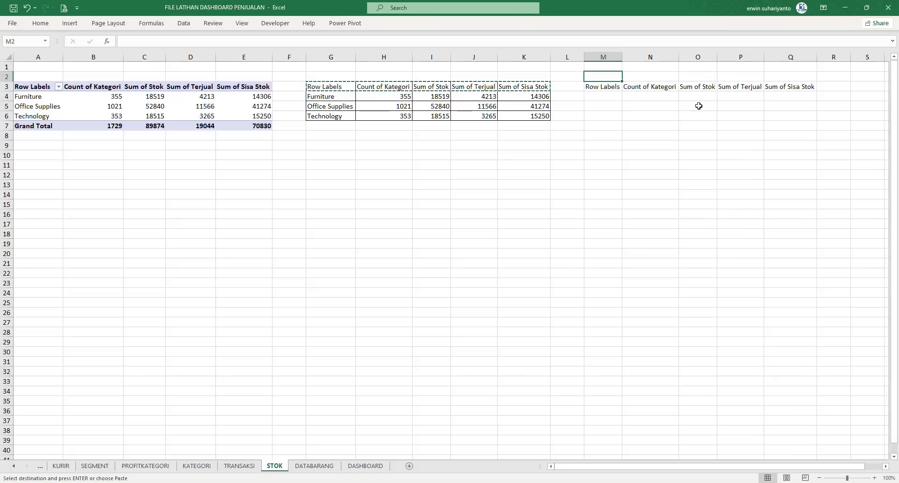
text(1)
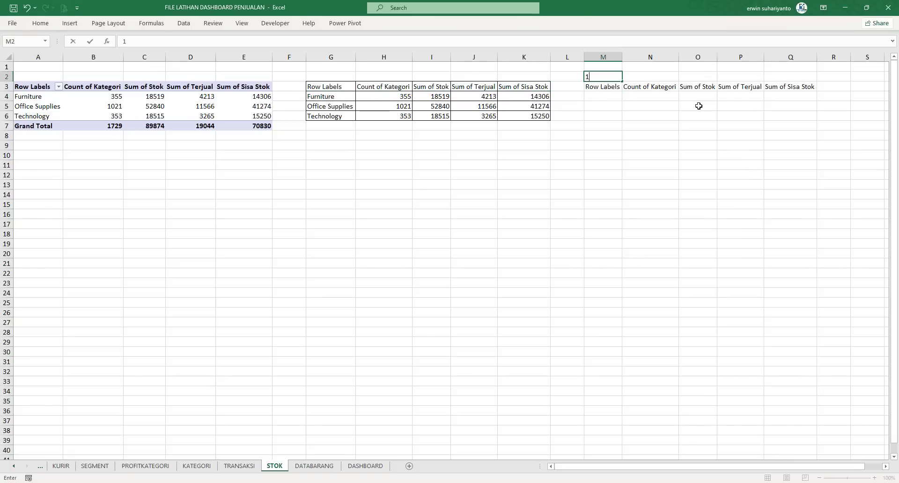
key(Return)
click(614, 76)
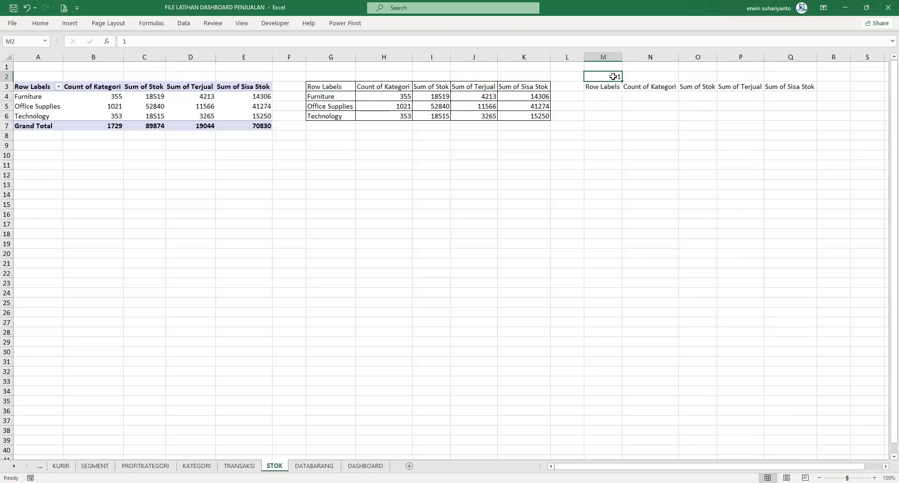
click(783, 79)
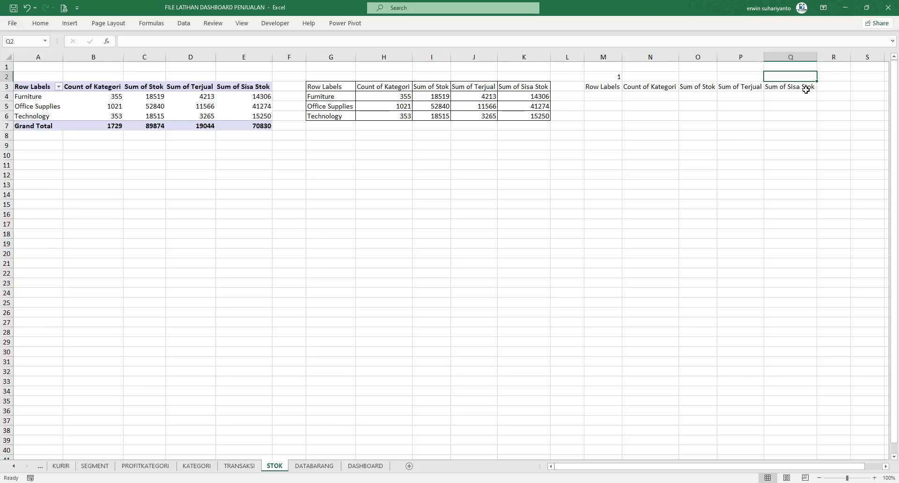
text(=)
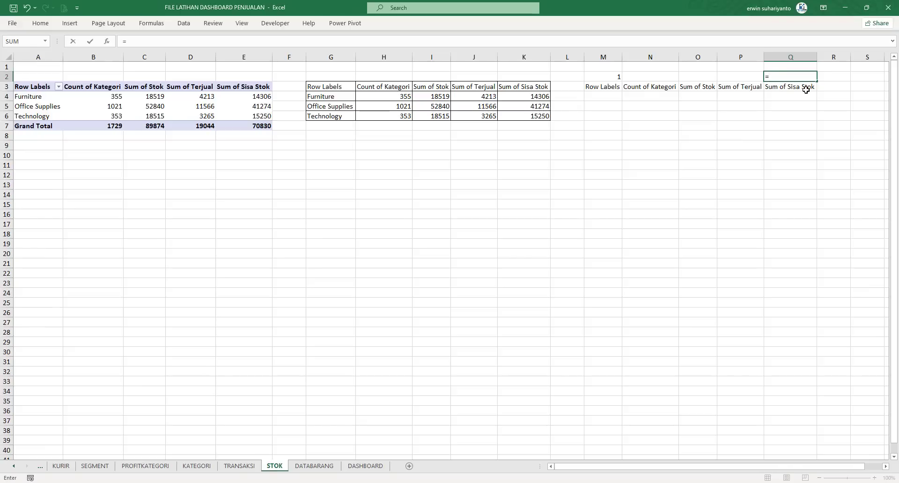
text(INEX)
key(BackSpace)
key(BackSpace)
key(BackSpace)
key(BackSpace)
click(740, 95)
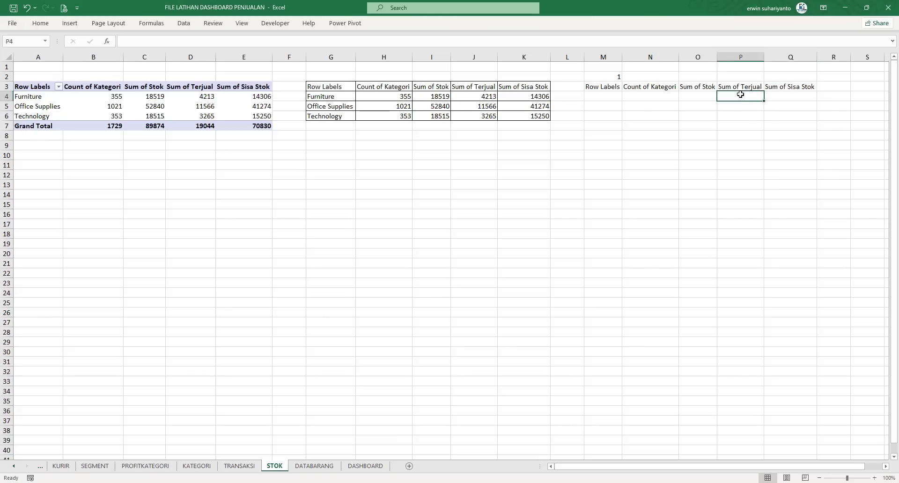
Narrow the empty spacer columns L and F on either side of the linked table.
click(874, 478)
click(874, 478)
click(875, 478)
click(874, 478)
click(874, 478)
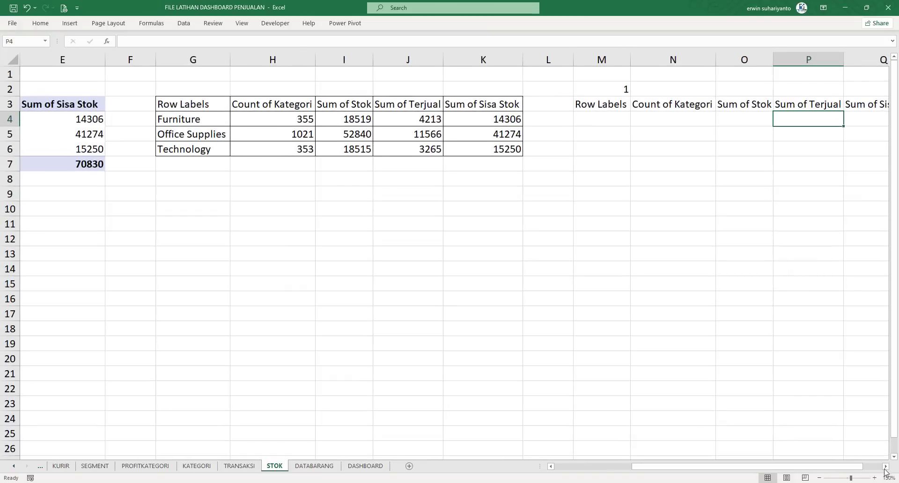
scroll(624, 111, right, 4)
click(591, 89)
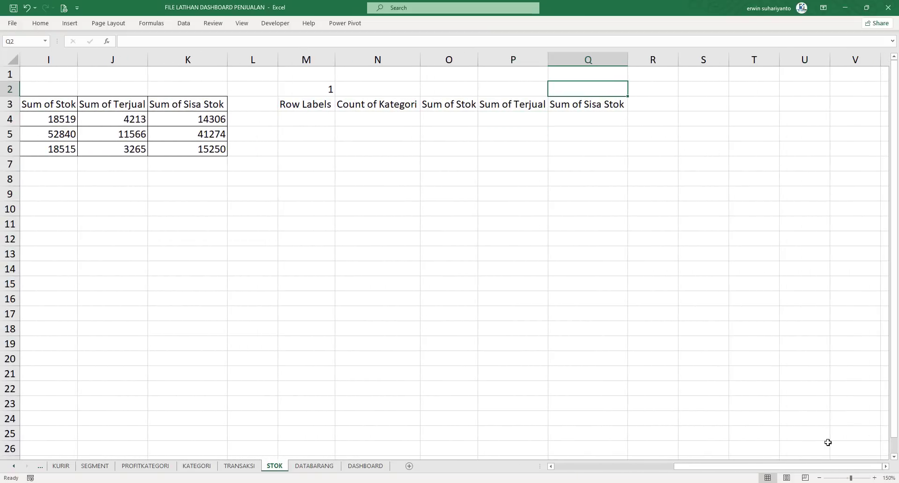
drag(276, 61, 242, 62)
drag(754, 469, 699, 465)
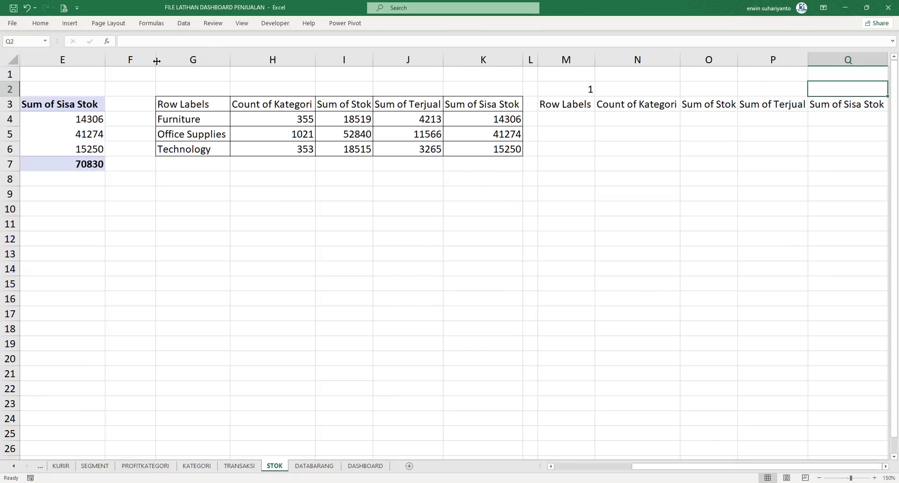
drag(157, 60, 124, 61)
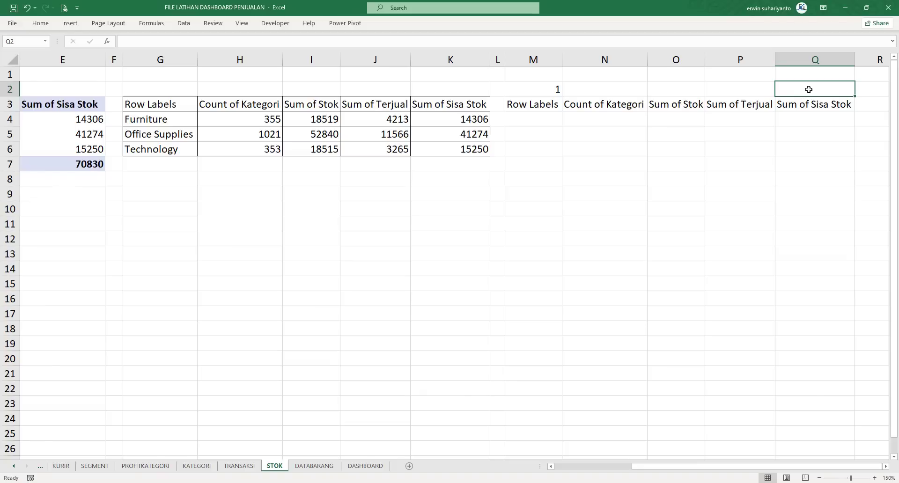
Enter =INDEX($G$4:$G$6;M2) in cell Q2 to look up the category name for the number in M2.
text(=)
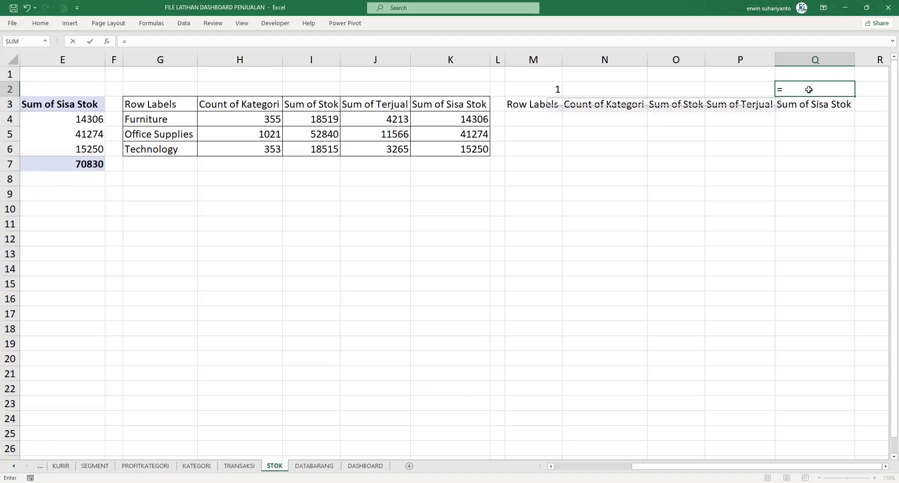
text(INDEX)
key(Tab)
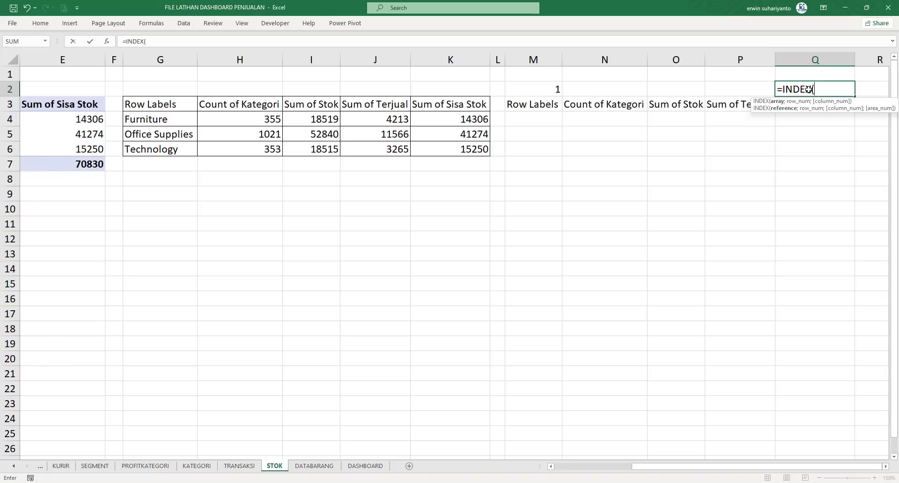
drag(178, 117, 172, 146)
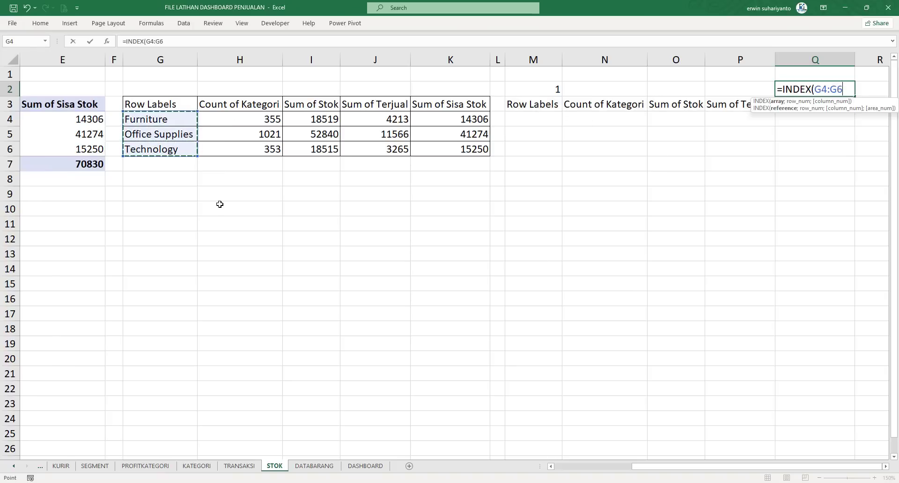
key(F4)
text(;)
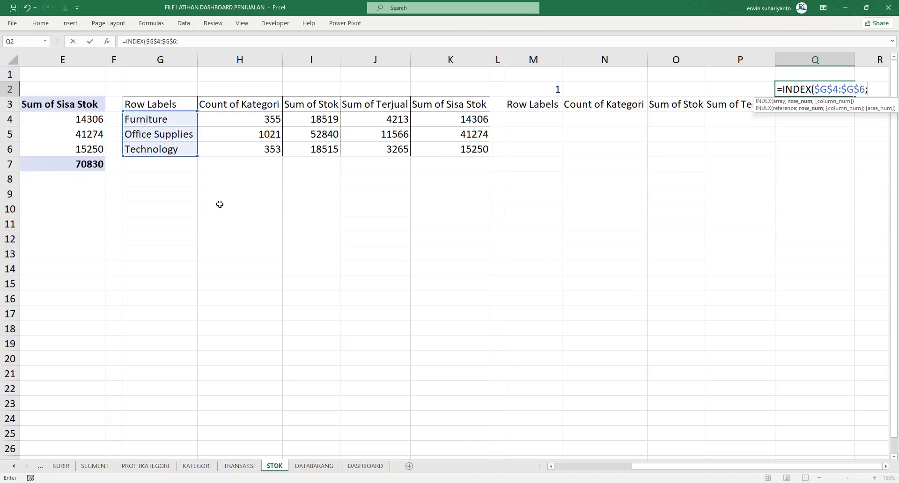
click(547, 92)
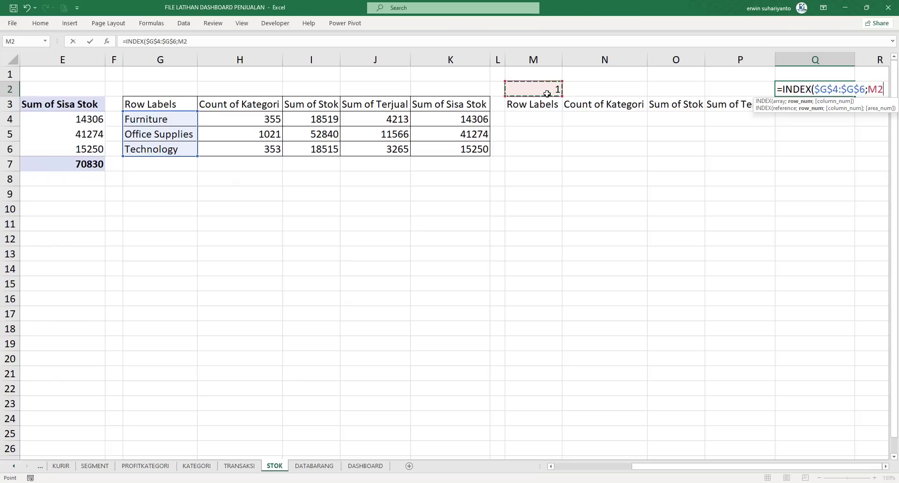
text())
key(Return)
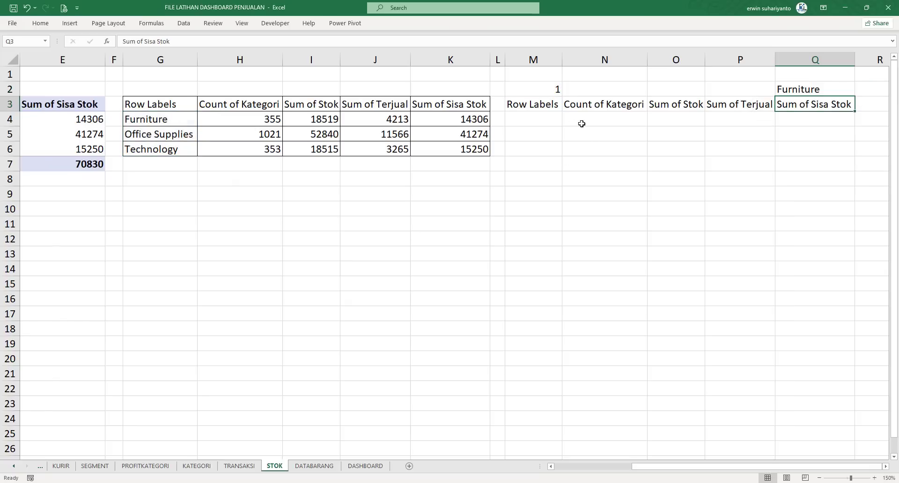
Test the category lookup in Q2 by setting M2 to 2 and then back to 1.
click(792, 89)
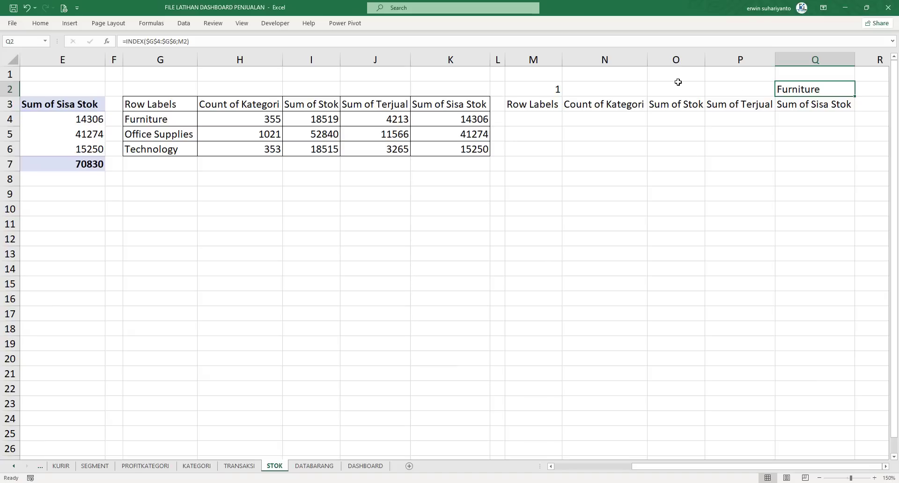
click(554, 92)
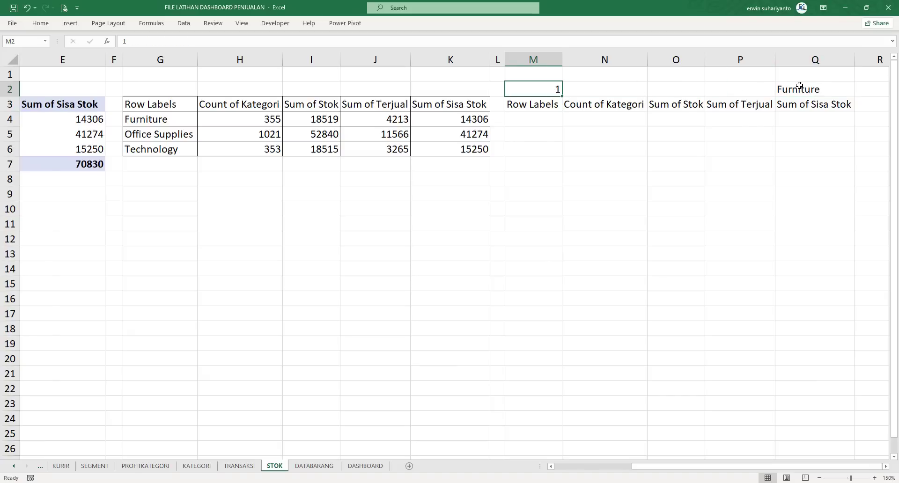
text(2)
key(Return)
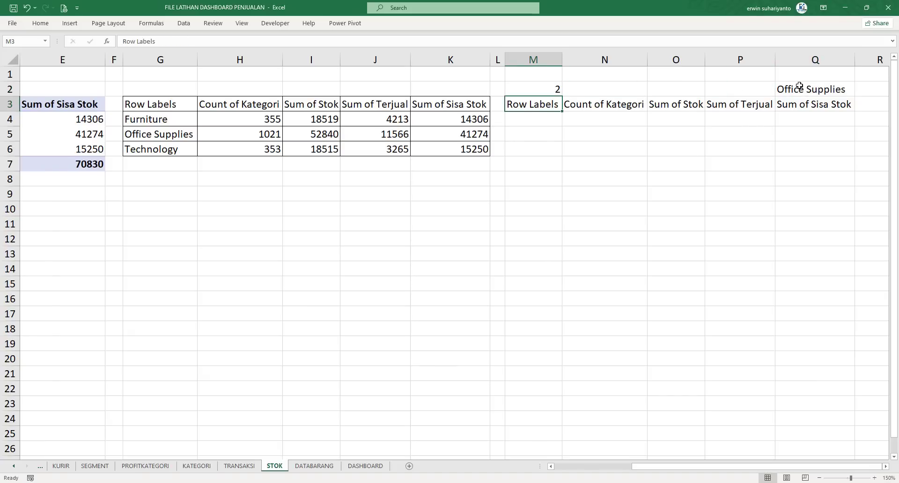
click(556, 92)
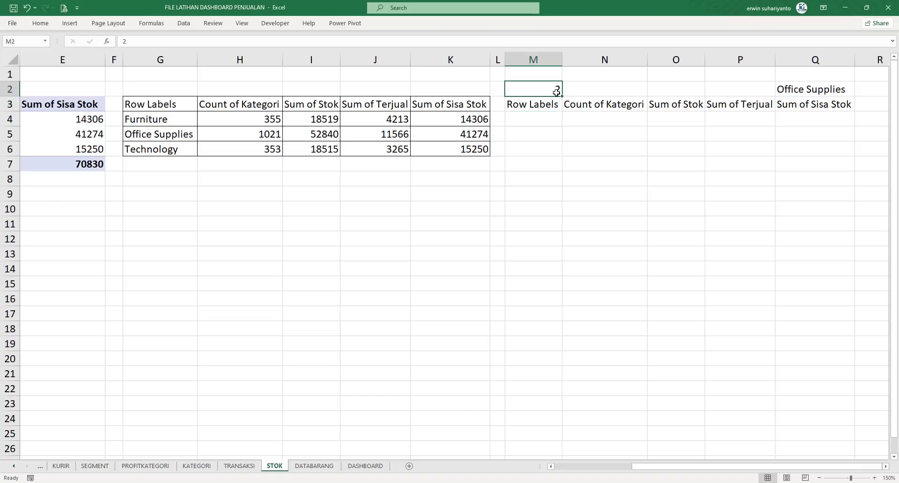
text(1)
key(Return)
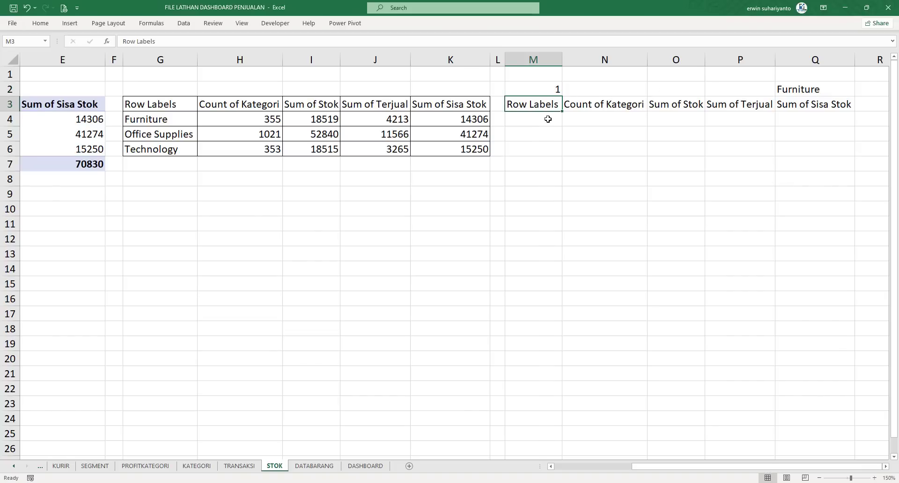
Enter =INDEX($H$4:$K$6;$M$2;1) in cell N4 under Count of Kategori.
click(548, 119)
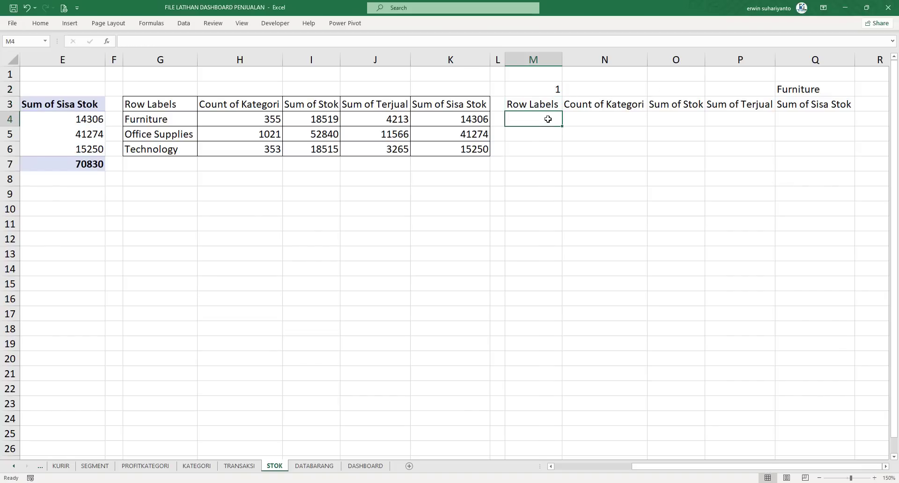
click(590, 121)
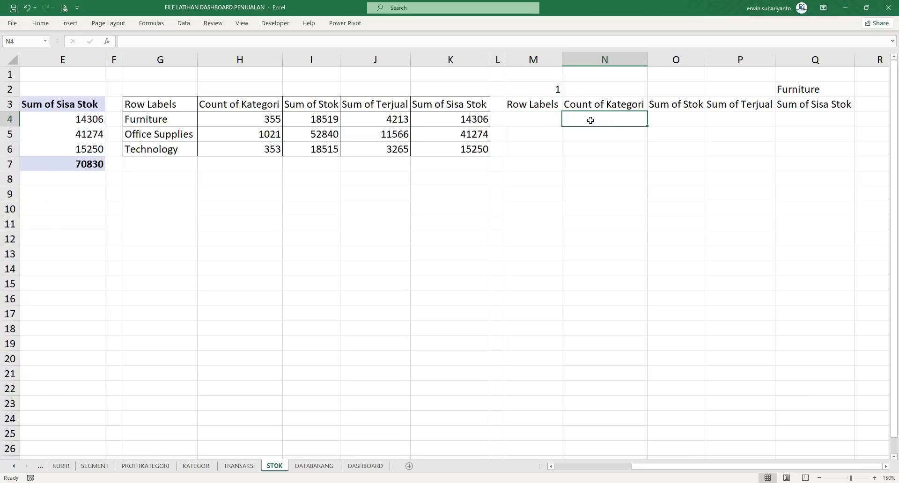
text(=)
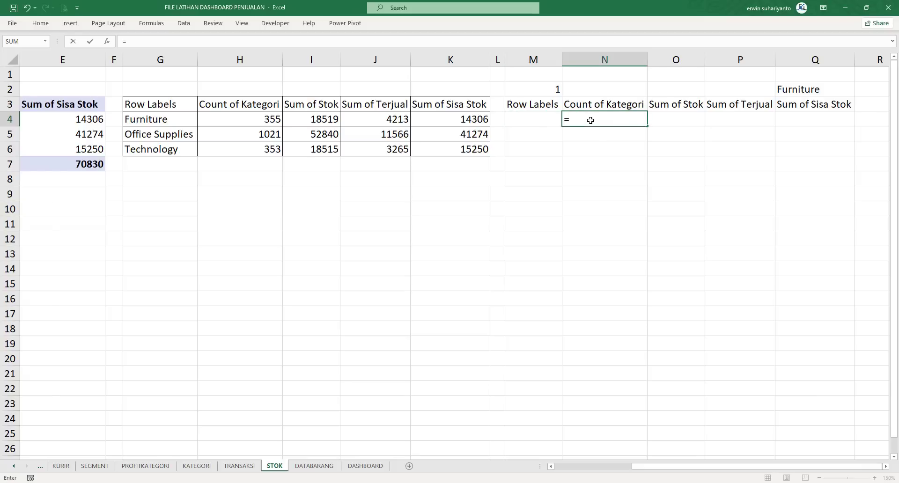
text(INDEX()
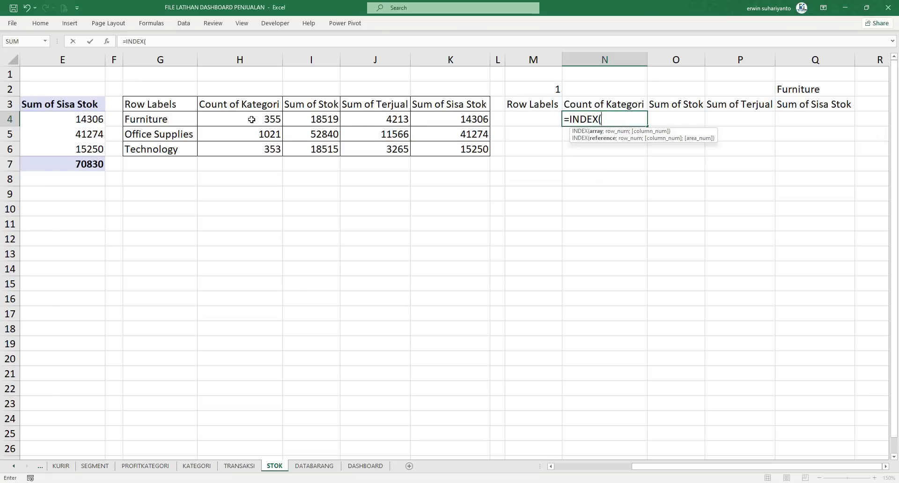
drag(253, 121, 437, 147)
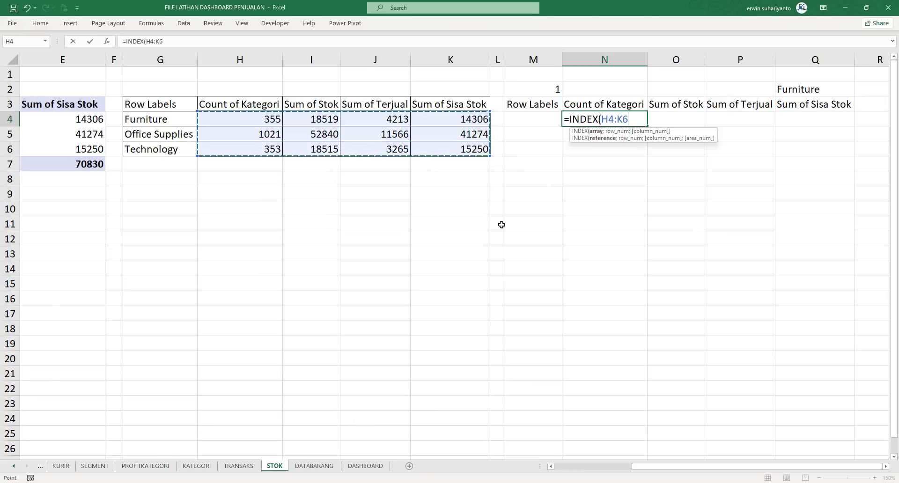
key(F4)
text(;)
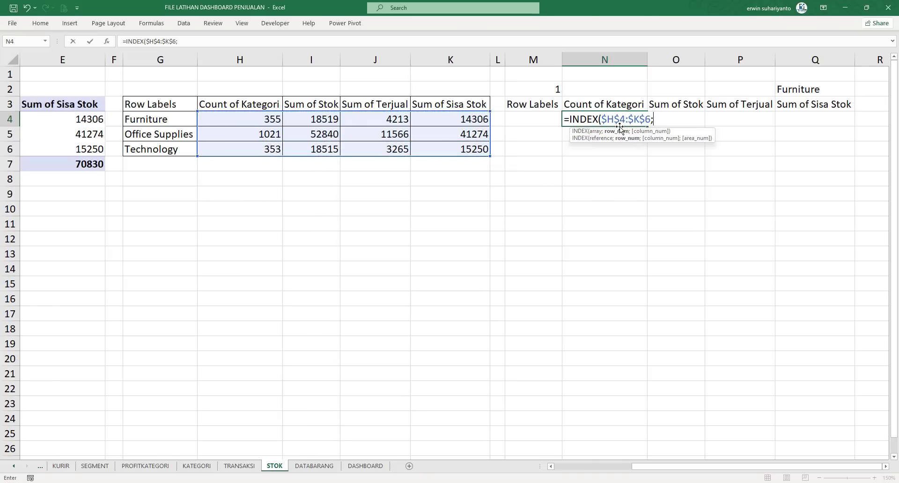
click(554, 90)
key(F4)
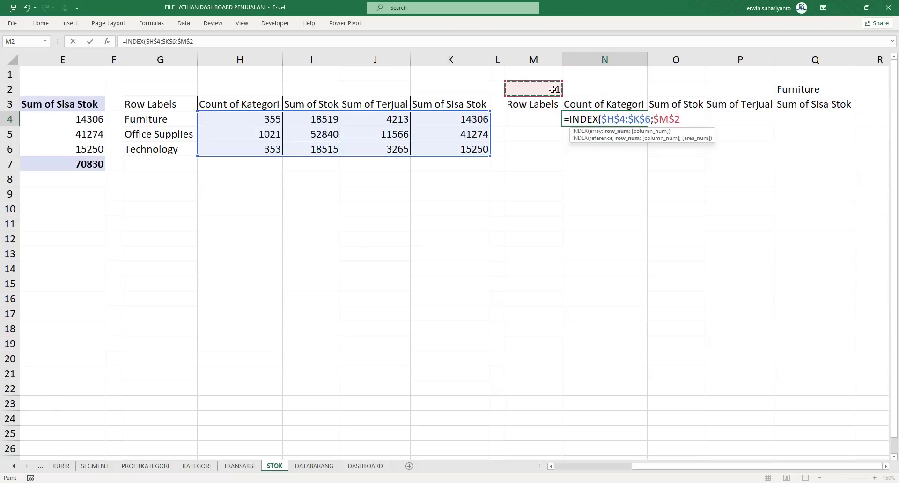
text(;)
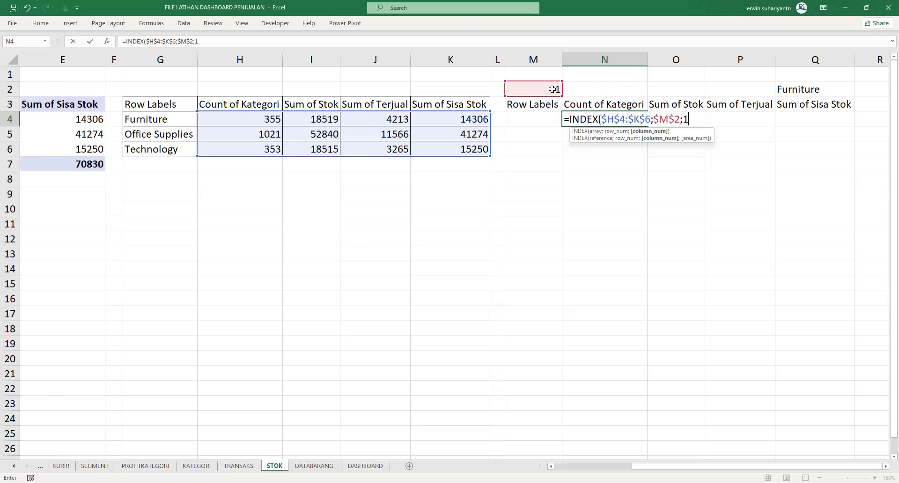
text(1))
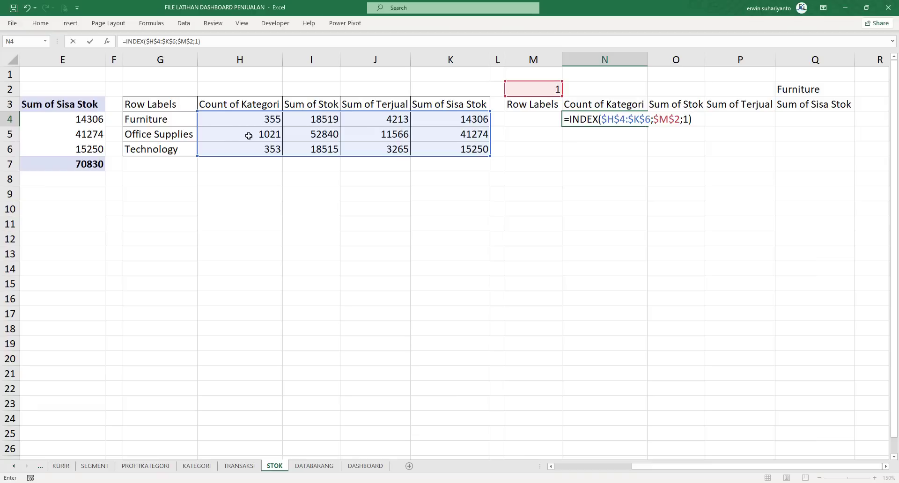
key(Return)
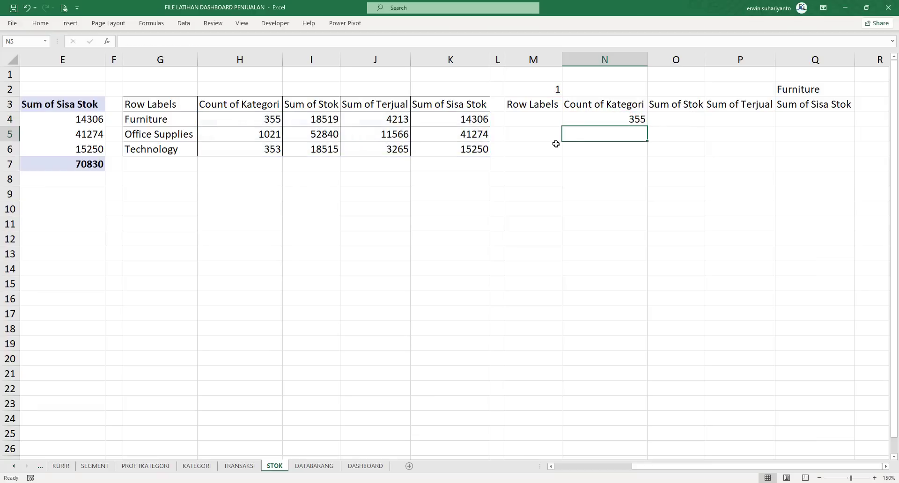
Centre cell N4 horizontally and vertically, and fill its INDEX formula across to Q4.
click(586, 120)
click(40, 23)
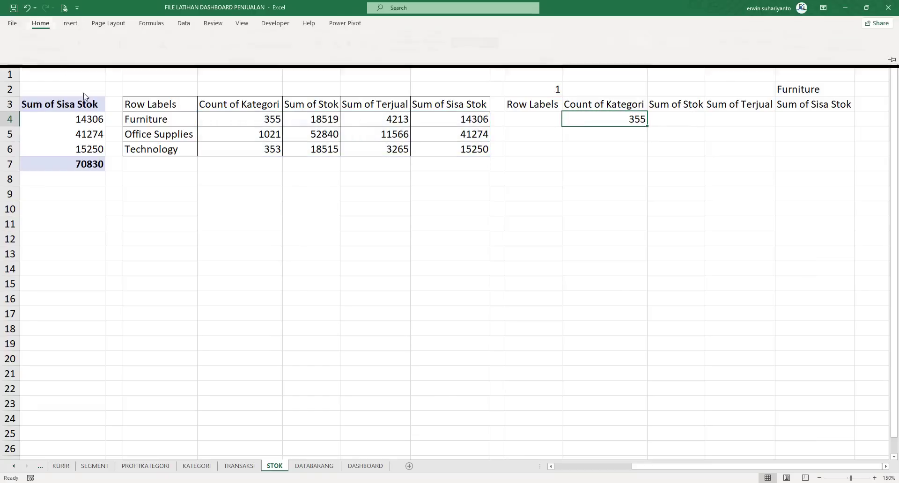
click(206, 56)
click(209, 42)
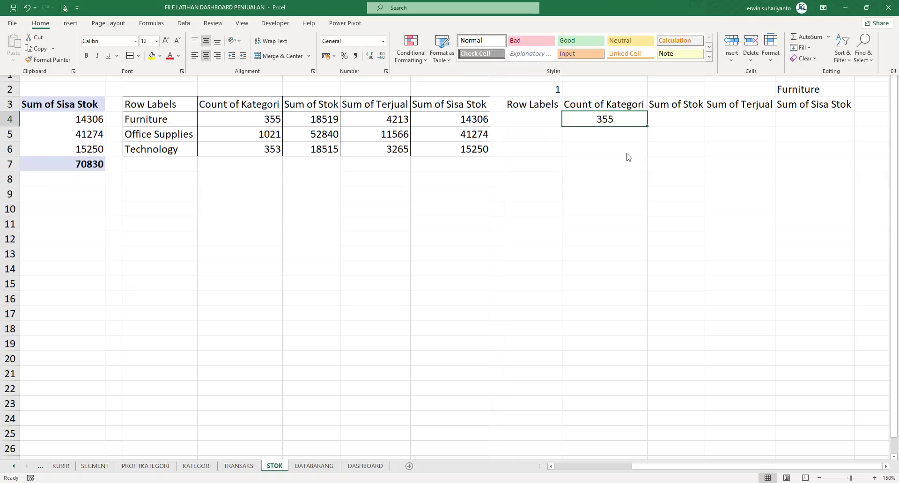
click(631, 124)
drag(646, 128, 827, 120)
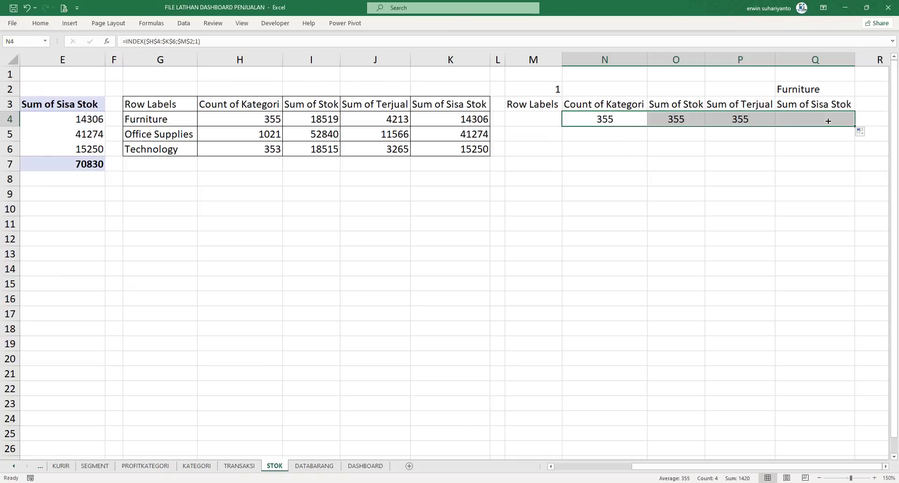
Change the column number of the INDEX formula in O4 to 2 for Sum of Stok.
click(665, 120)
click(197, 41)
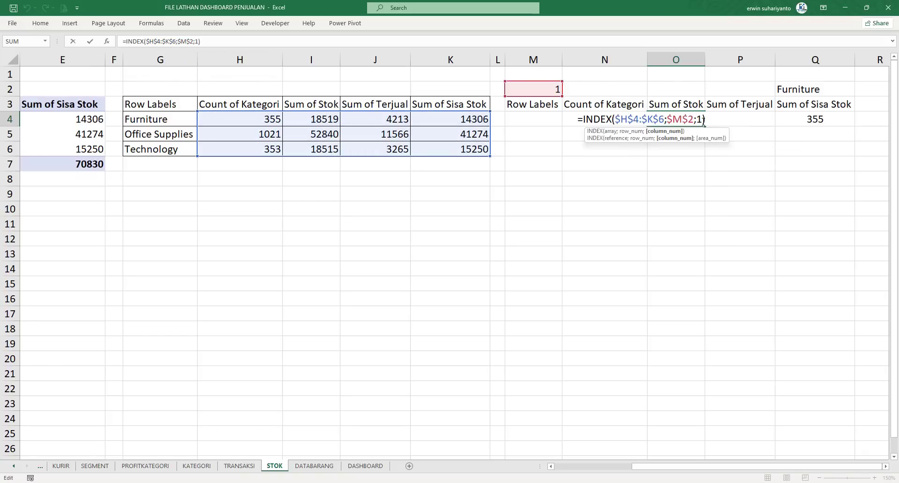
key(BackSpace)
text(2)
key(Return)
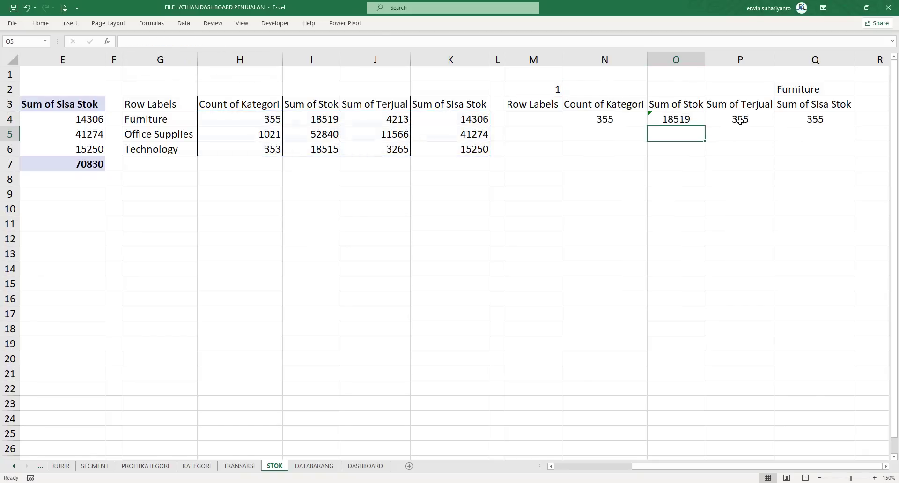
Change the column number of the INDEX formula to 3 in P4 and to 4 in Q4.
click(747, 119)
double_click(764, 121)
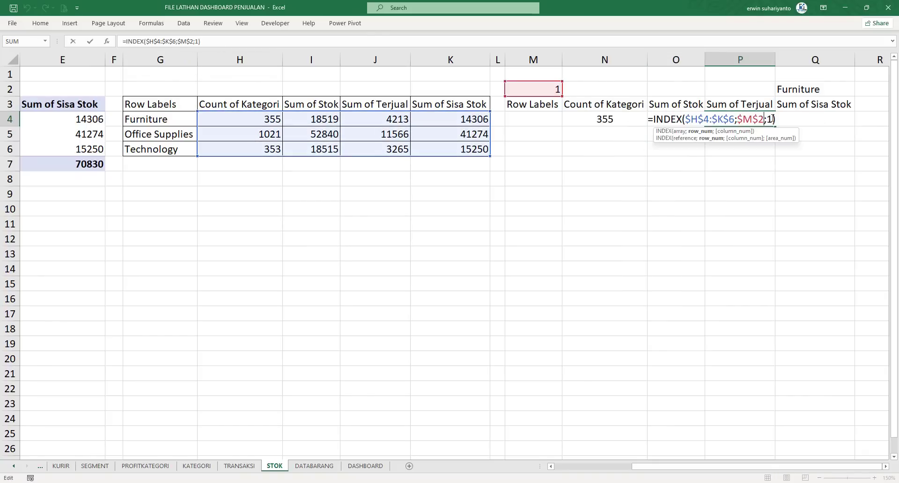
key(BackSpace)
text(3)
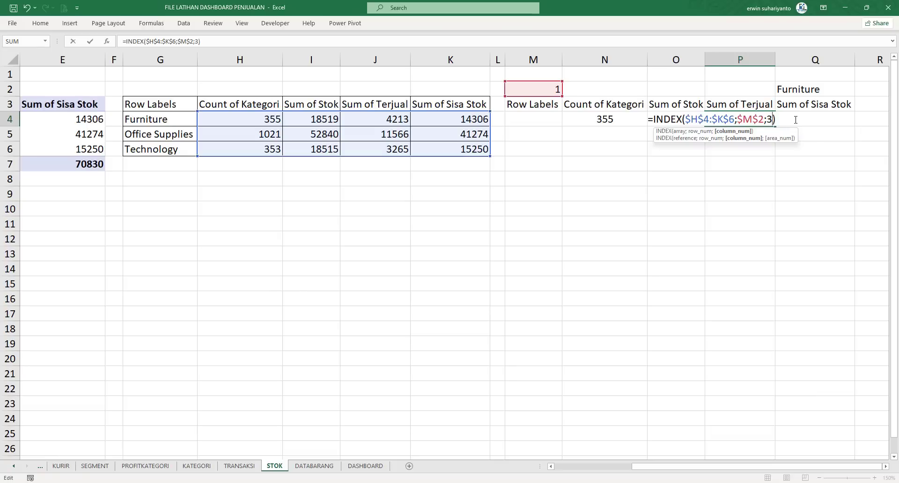
key(Return)
double_click(830, 120)
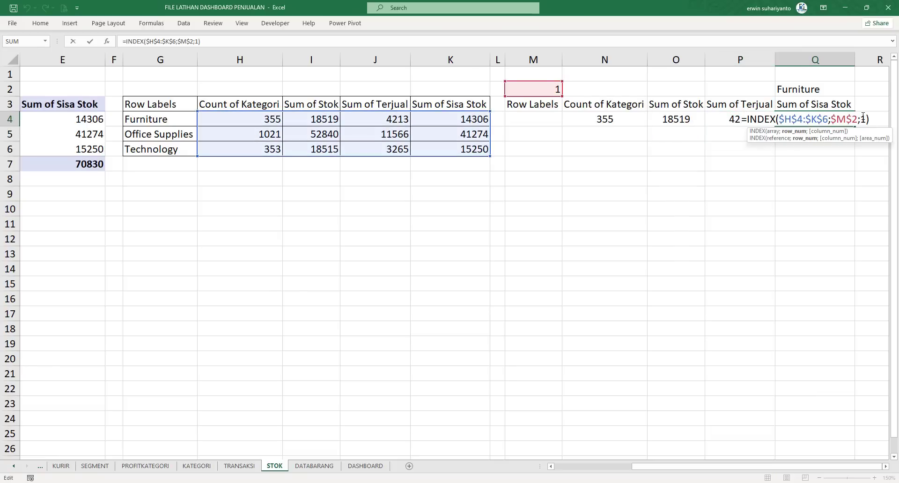
key(BackSpace)
text(4)
key(Return)
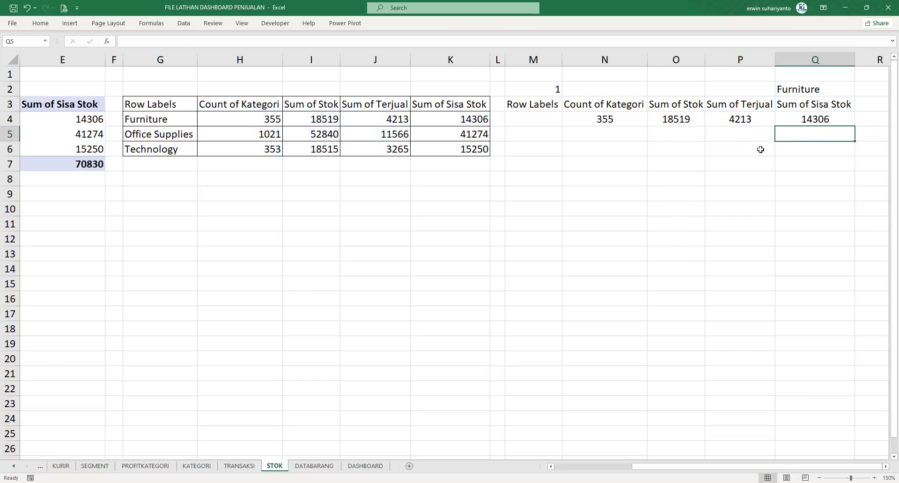
Format cells N4:Q4 as Number with the 1000 separator and zero decimal places.
click(610, 121)
drag(610, 122, 786, 118)
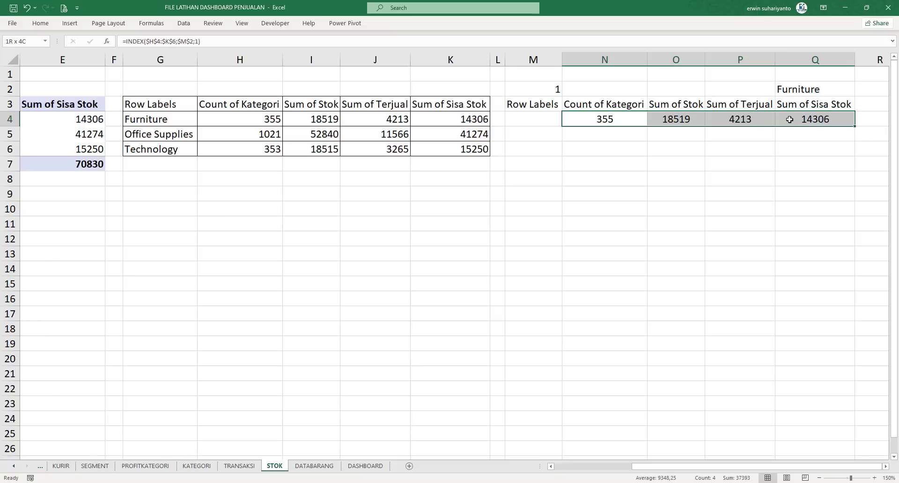
right_click(749, 120)
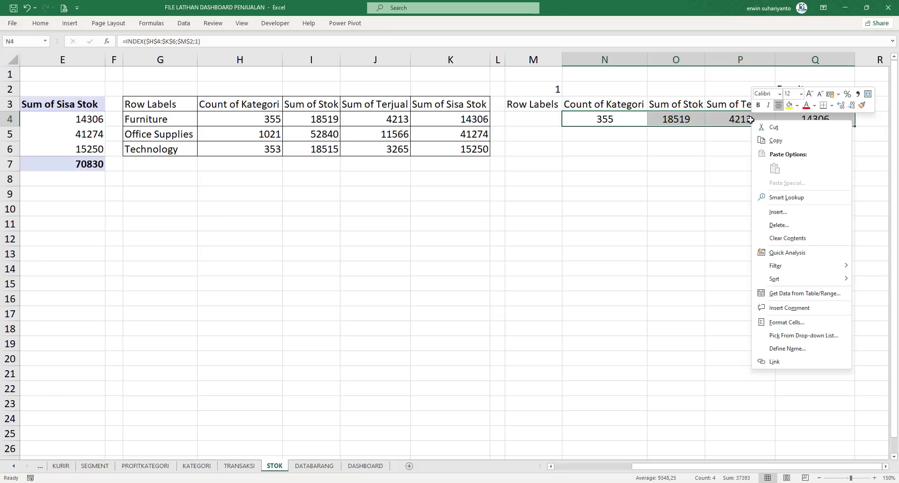
click(786, 322)
click(666, 251)
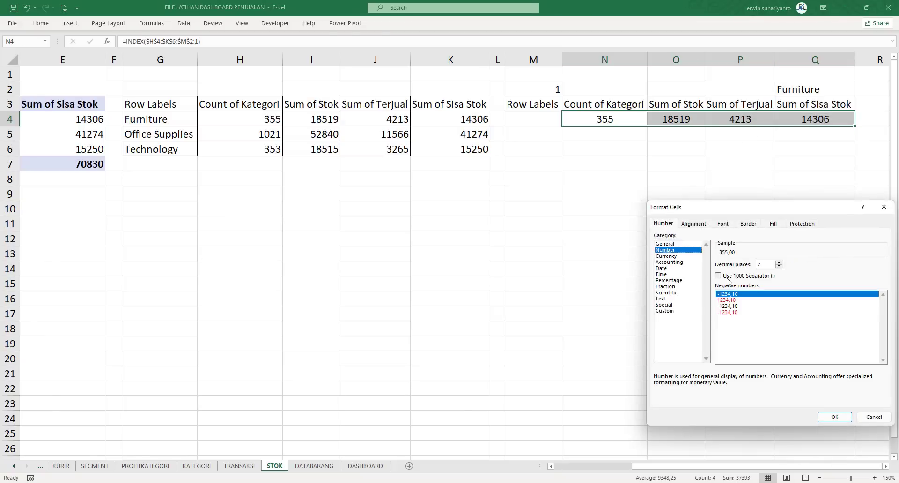
click(727, 276)
click(779, 266)
click(779, 267)
click(833, 417)
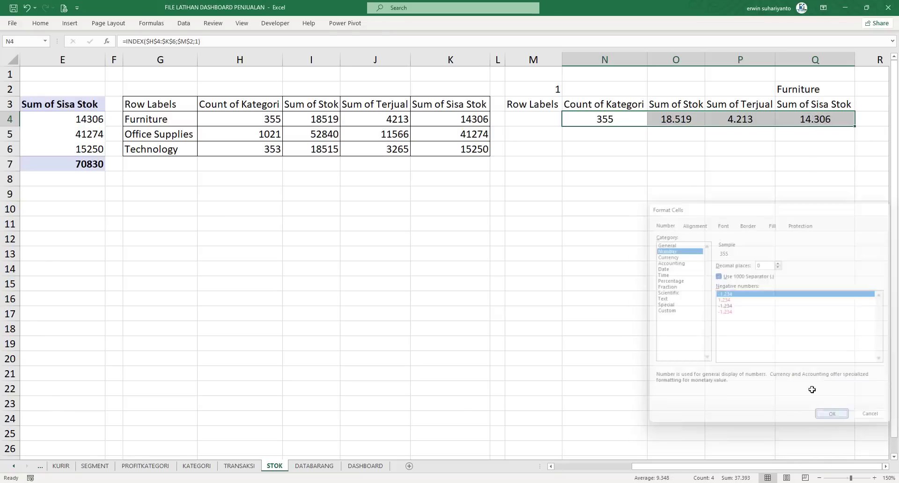
Examine the STOK and DASHBOARD sheets of SAMPLE FILE FINAL, and return to the practice workbook.
click(676, 298)
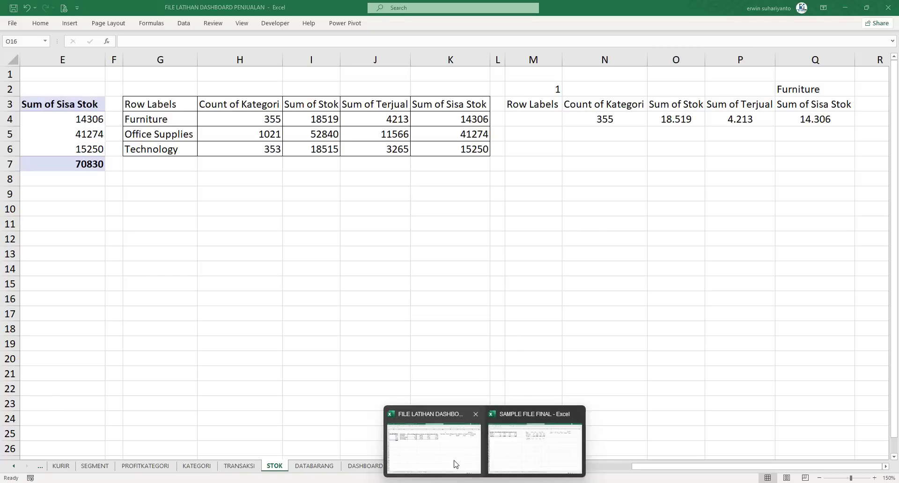
mouse_move(473, 479)
click(515, 442)
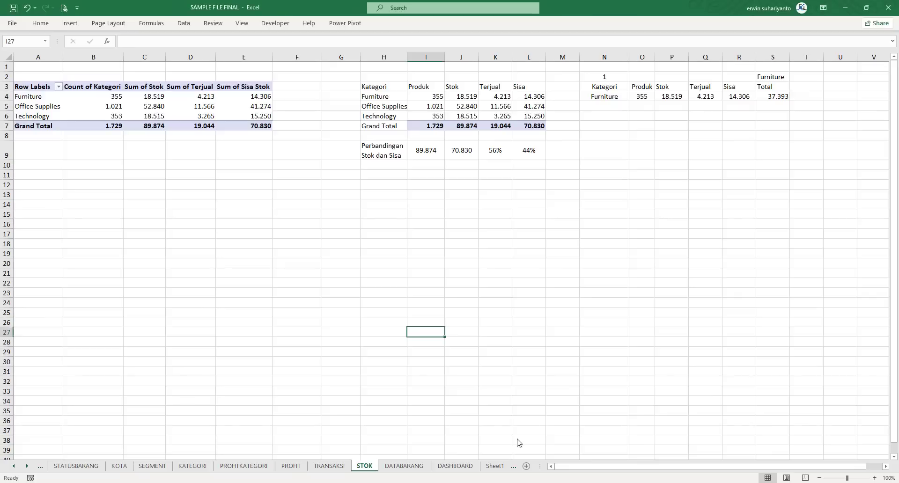
click(454, 466)
mouse_move(473, 479)
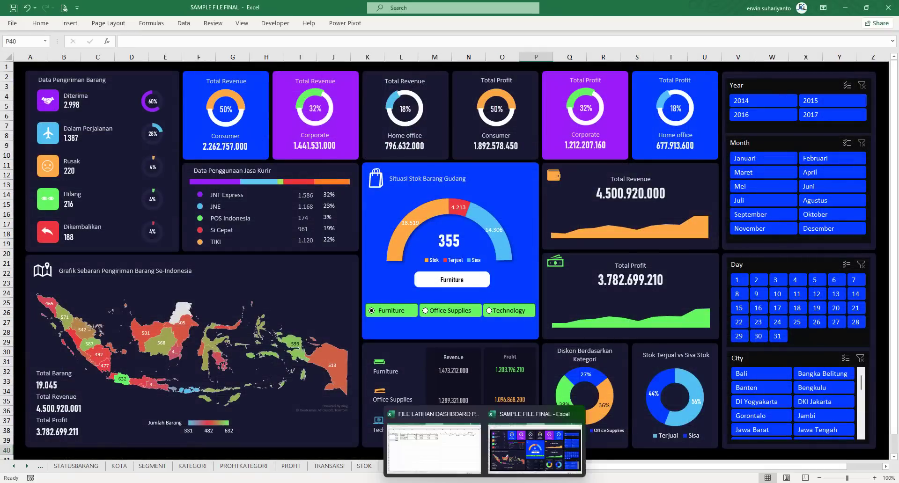
click(437, 445)
click(633, 222)
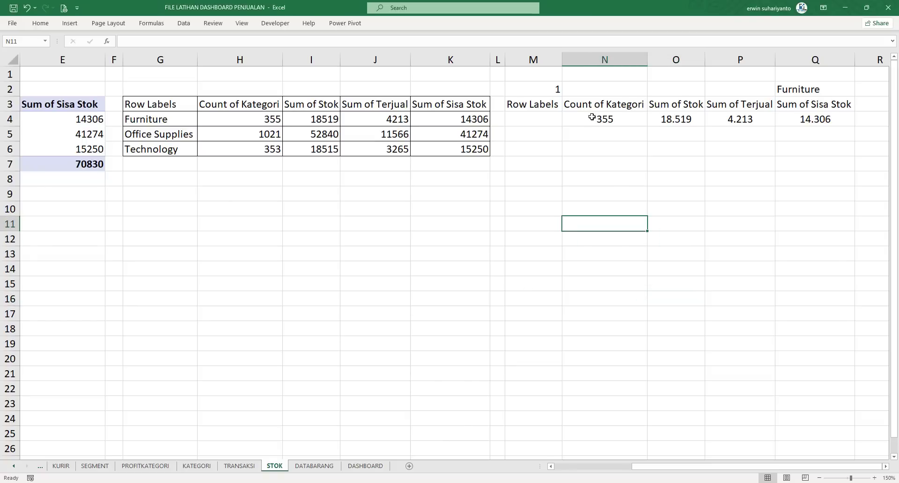
drag(592, 117, 808, 117)
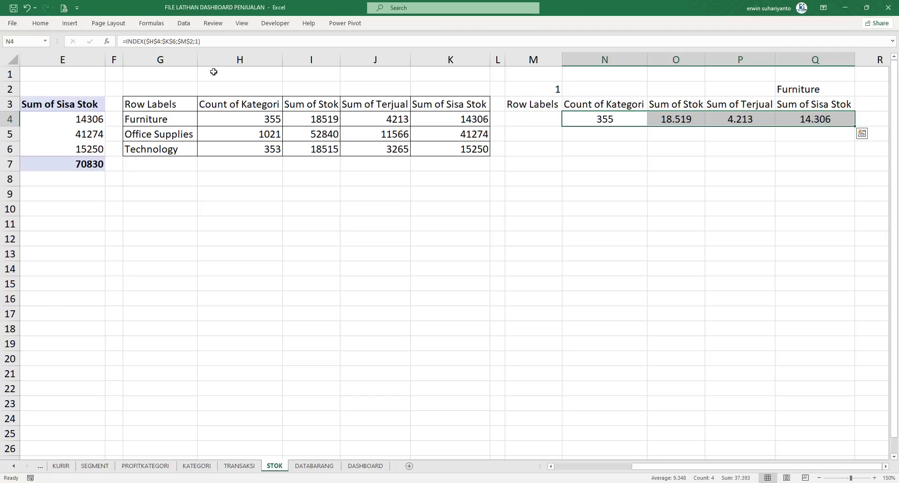
click(80, 27)
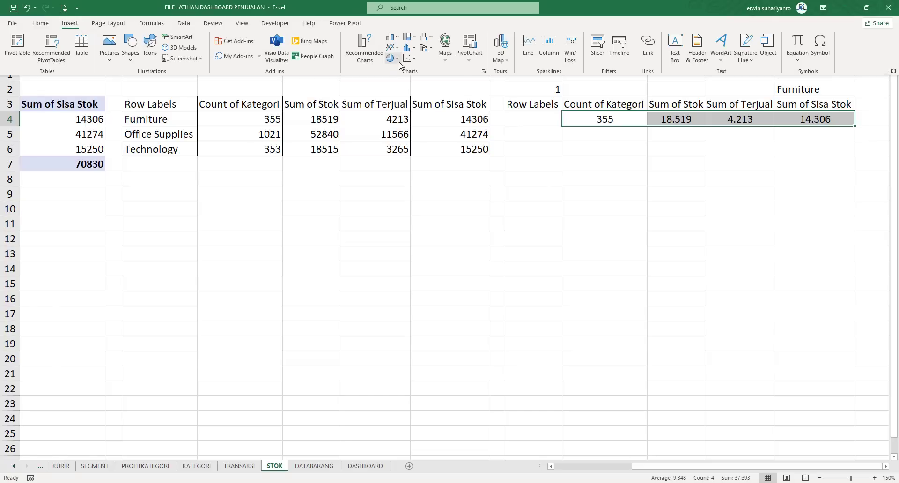
click(397, 59)
click(707, 159)
click(692, 154)
click(681, 152)
Enter =SUM(N4:Q4) in cell M4 under Row Labels.
click(543, 123)
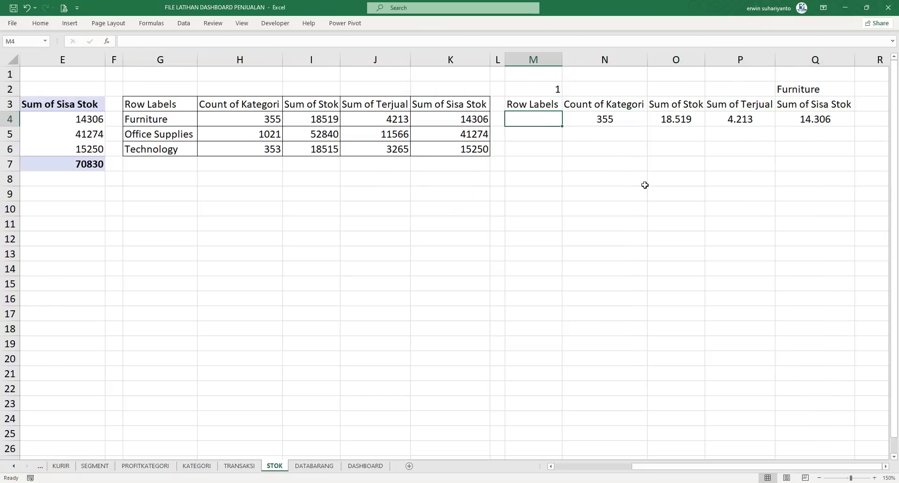
text(=SUM()
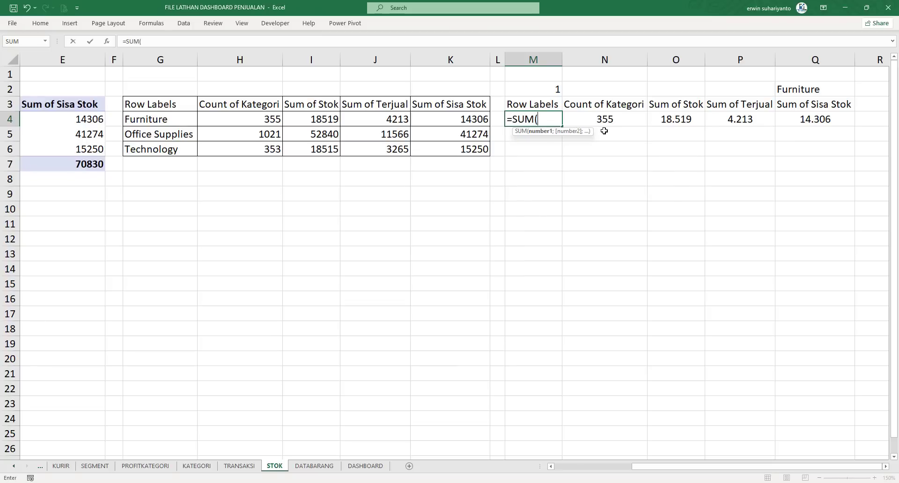
drag(609, 120, 809, 123)
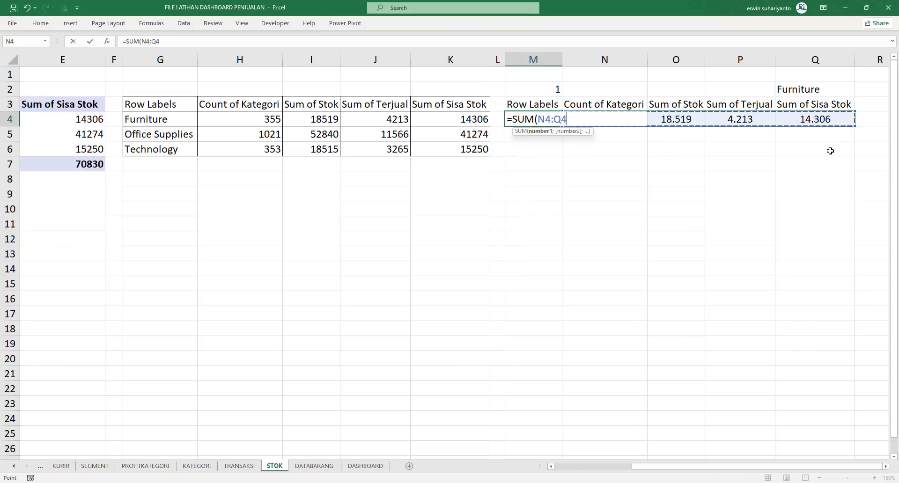
text())
key(Return)
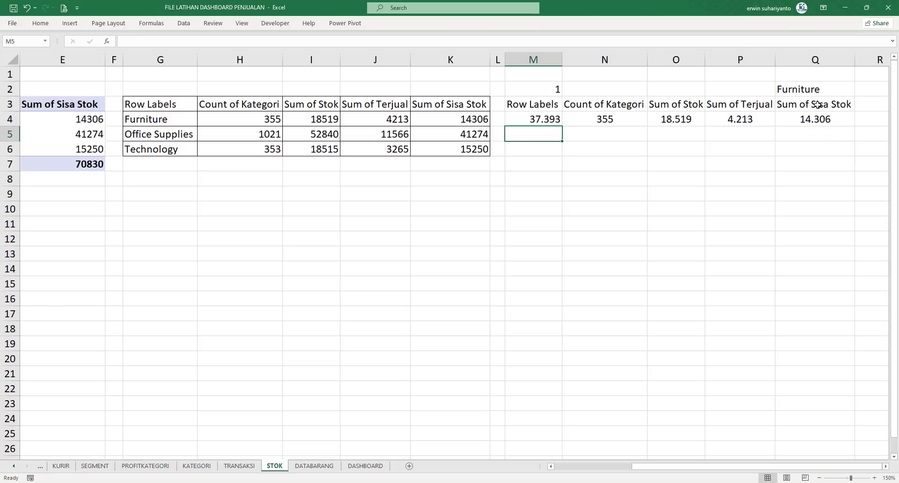
click(557, 119)
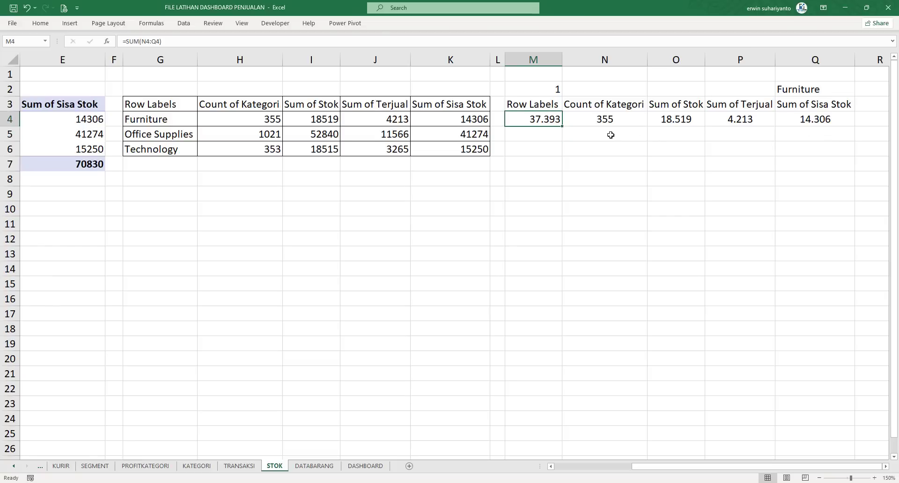
click(576, 159)
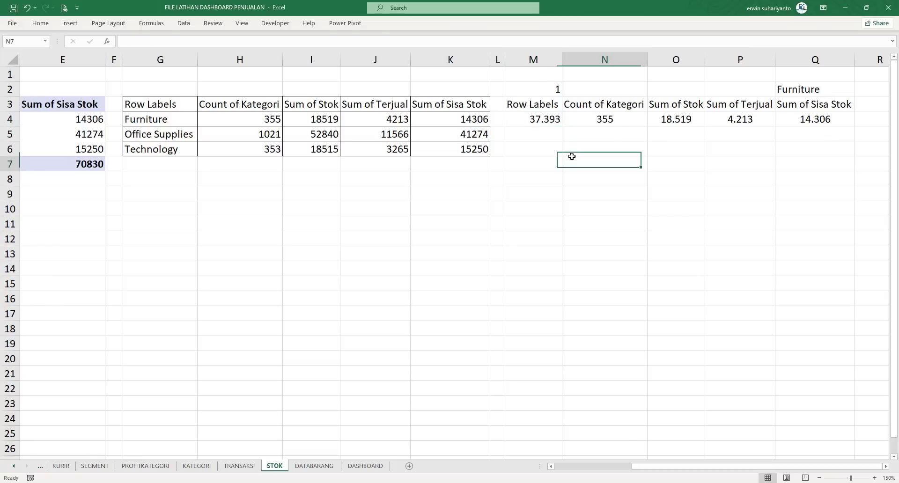
Insert a doughnut chart from M4:Q4, shift it slightly on the sheet, and delete its title.
click(538, 120)
drag(539, 121, 815, 119)
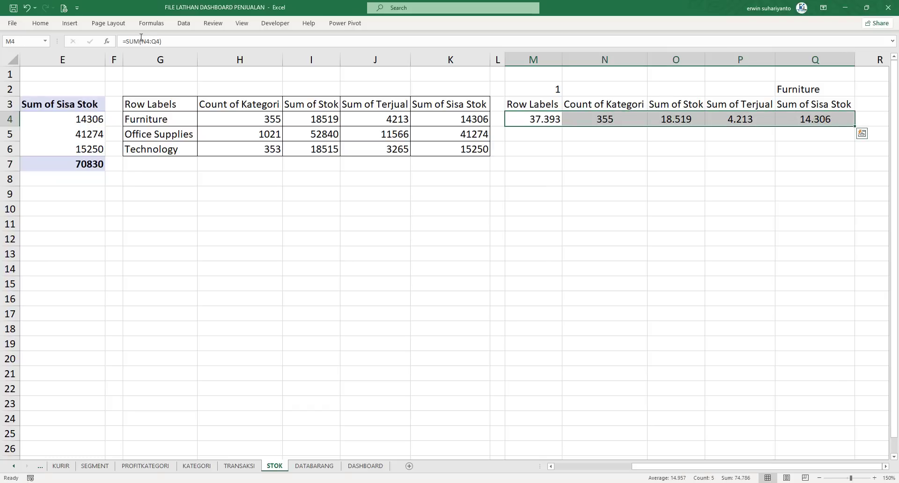
click(70, 23)
click(392, 58)
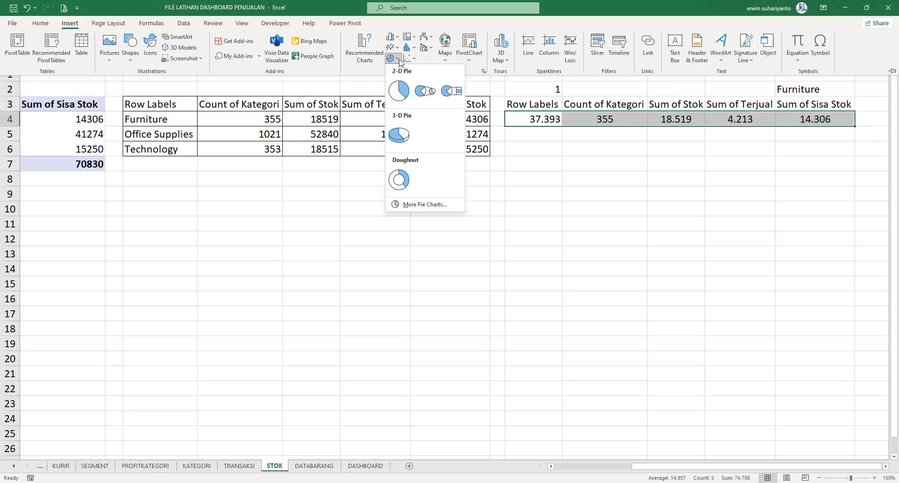
click(393, 58)
click(392, 58)
click(408, 178)
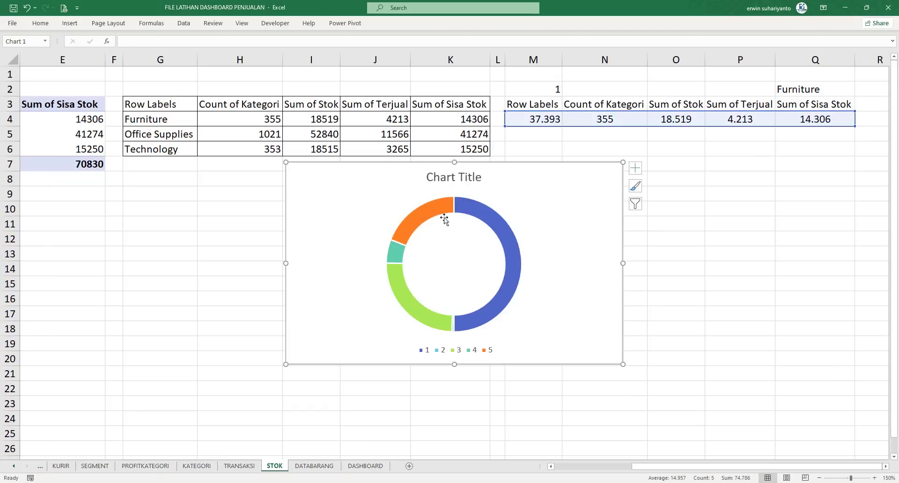
drag(479, 164, 498, 165)
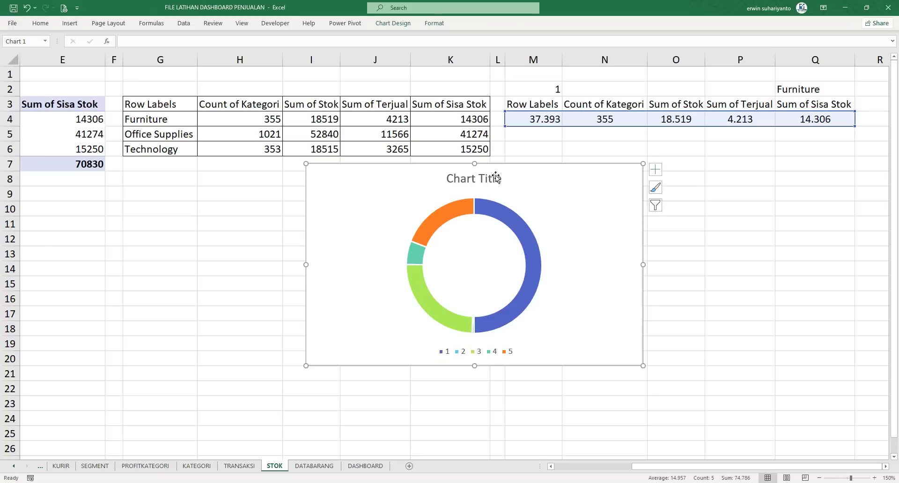
click(496, 177)
key(Delete)
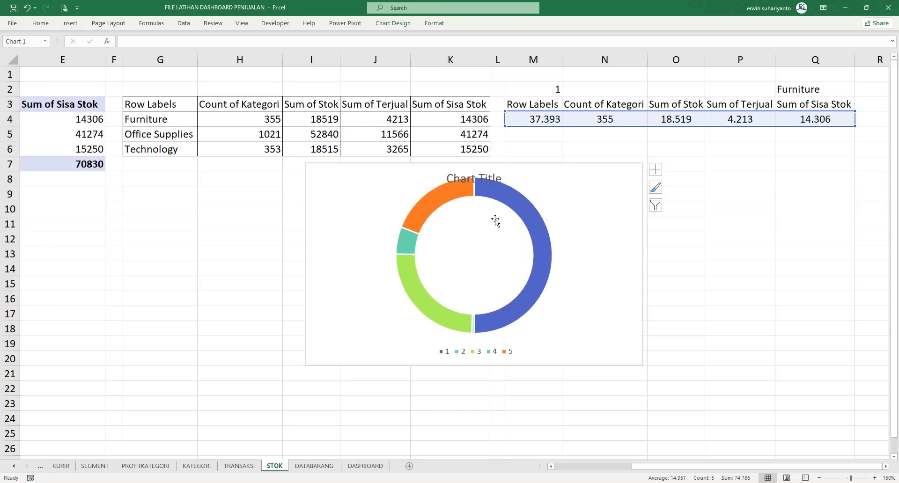
click(496, 354)
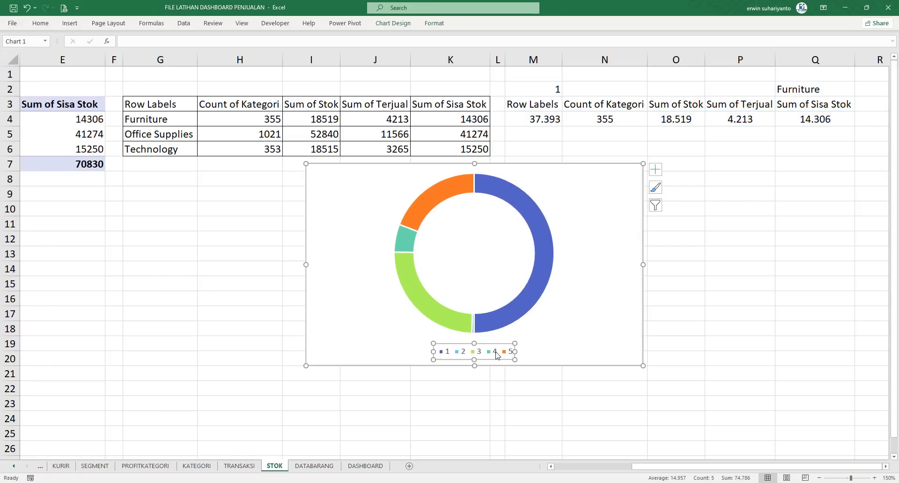
click(567, 326)
click(495, 354)
click(695, 284)
click(499, 355)
click(739, 164)
Rename the headers in N3:Q3 to Produk, Stok, Terjual and Sisa.
click(619, 108)
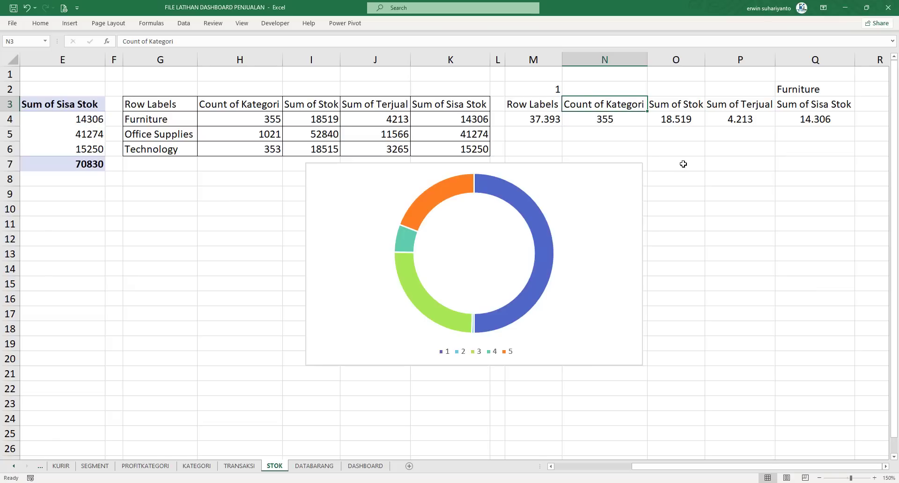
text(pRODUK)
key(Tab)
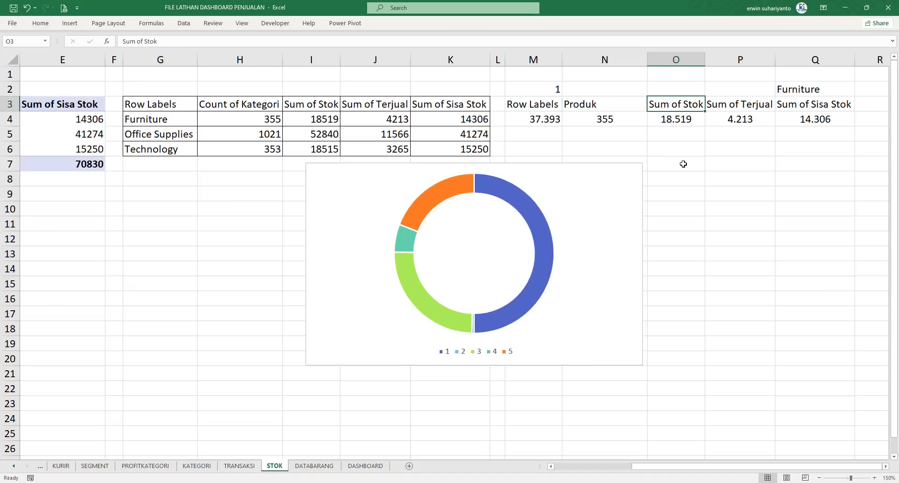
text(Stok)
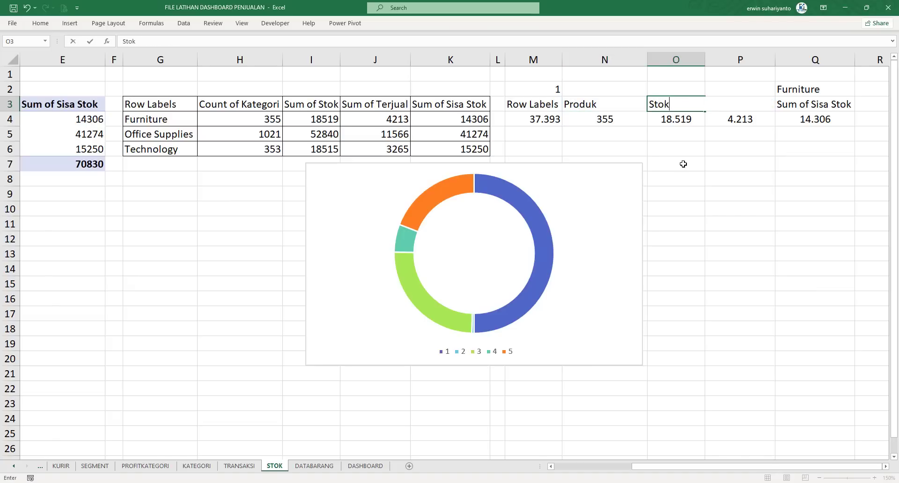
key(Tab)
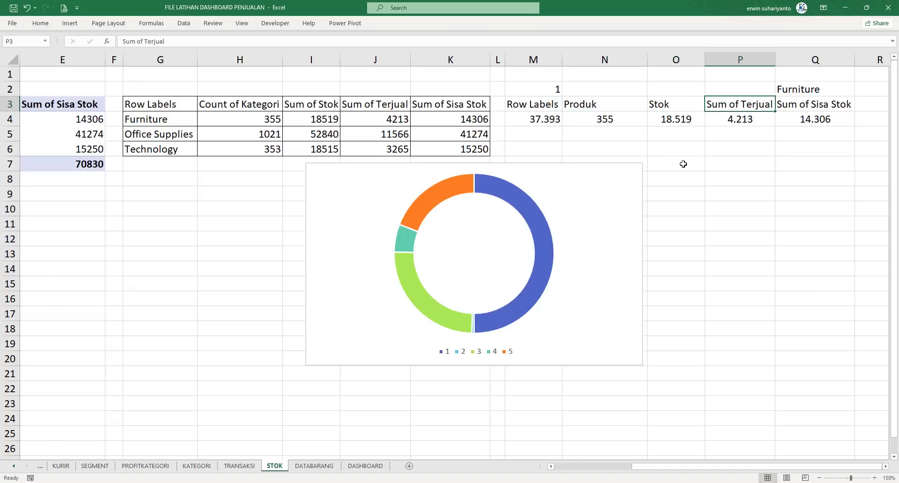
text(terjual)
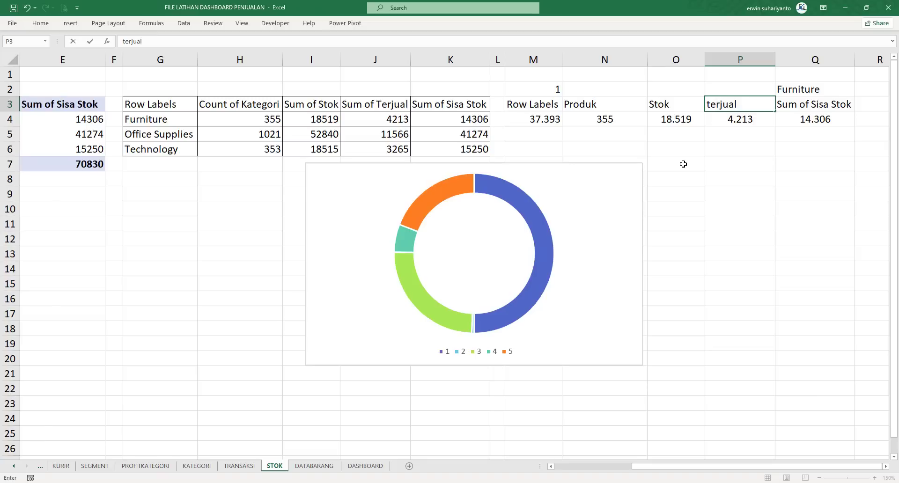
key(BackSpace)
key(BackSpace)
key(BackSpace)
key(BackSpace)
key(BackSpace)
text(Terjual)
key(Tab)
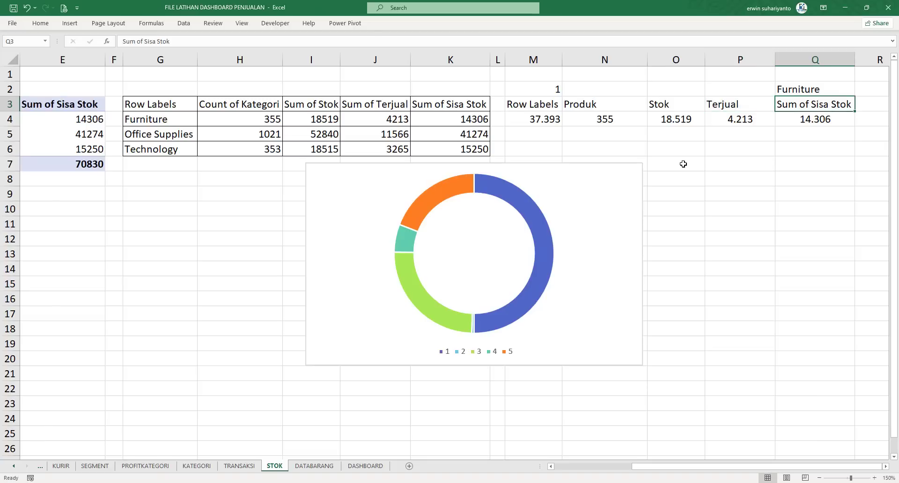
text(Sisa)
key(Return)
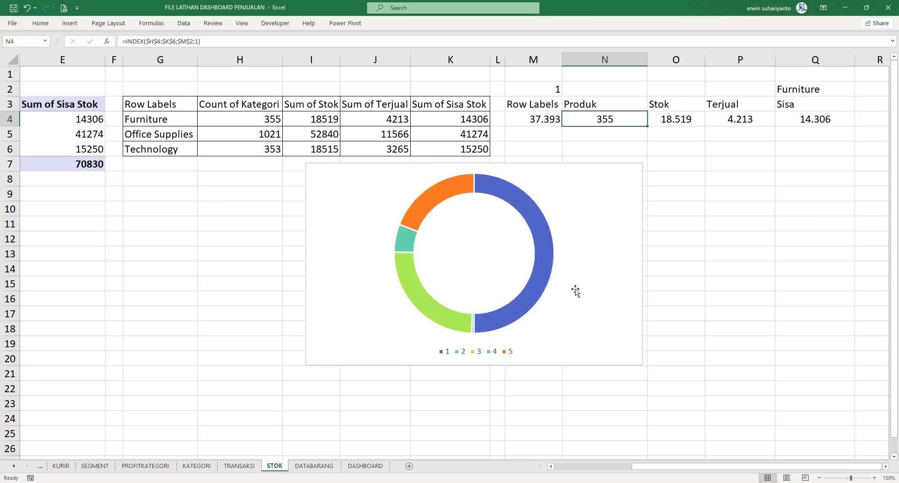
Try to use the headers in N3:Q3 as the doughnut chart's category labels.
right_click(579, 254)
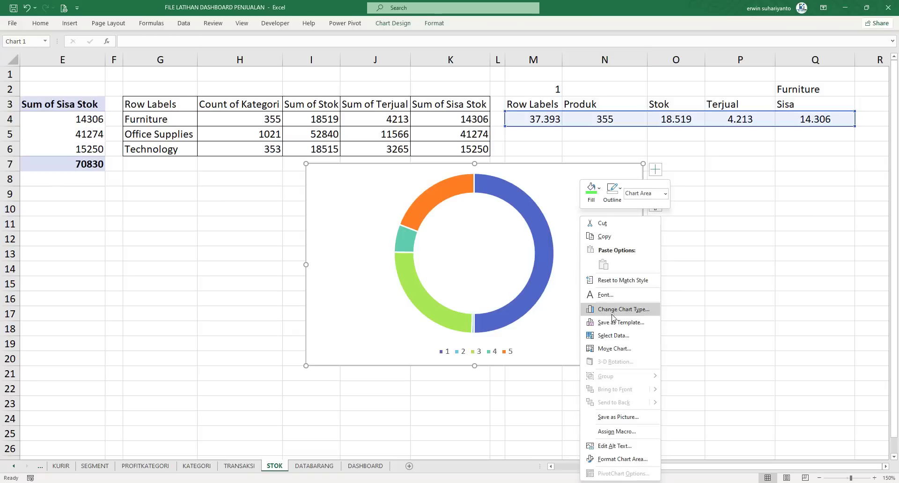
click(613, 335)
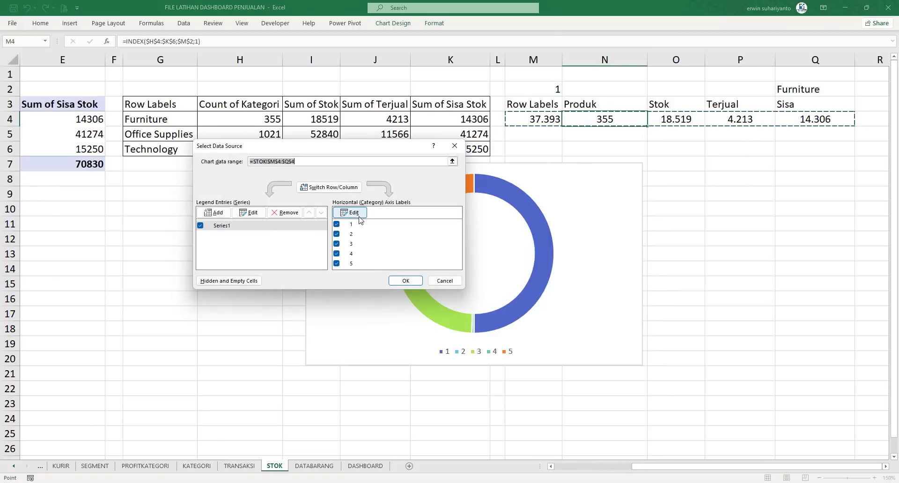
click(359, 214)
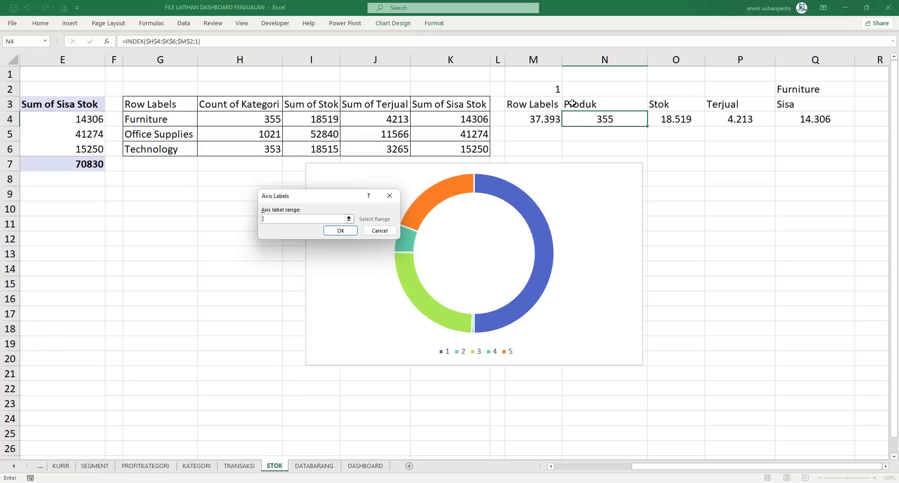
drag(572, 104, 808, 103)
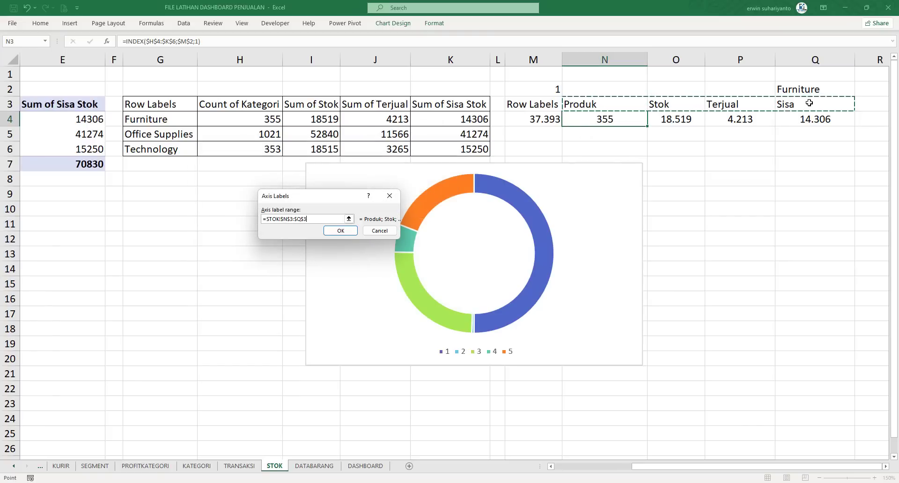
click(340, 231)
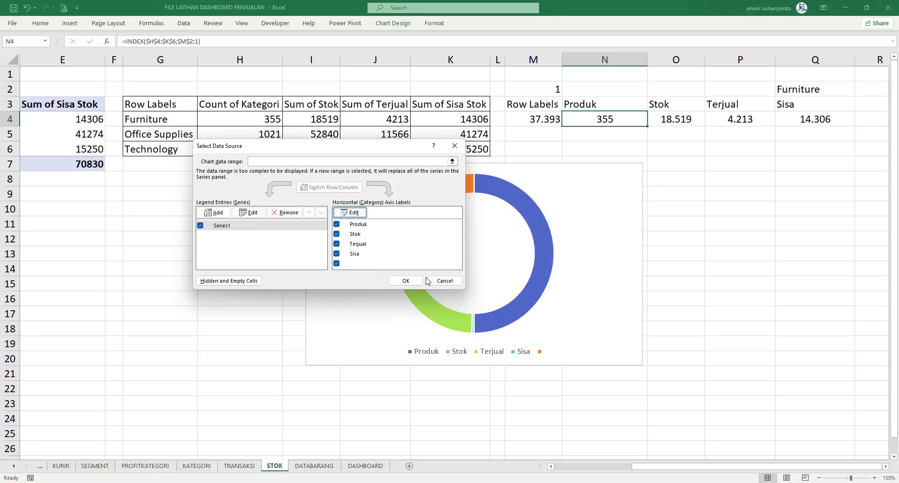
click(445, 280)
Bring up the editing options for the doughnut chart's plot area.
right_click(532, 185)
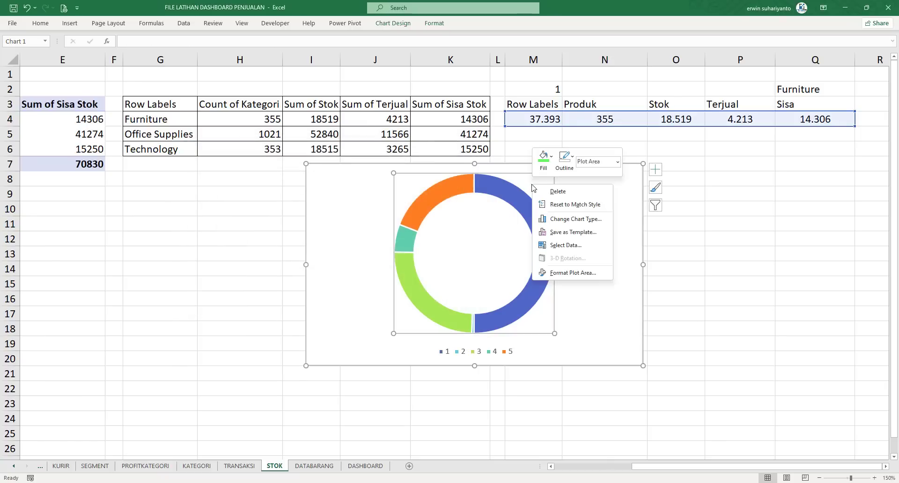
Set the doughnut chart's category axis labels to the header range M3:Q3.
click(564, 245)
click(350, 213)
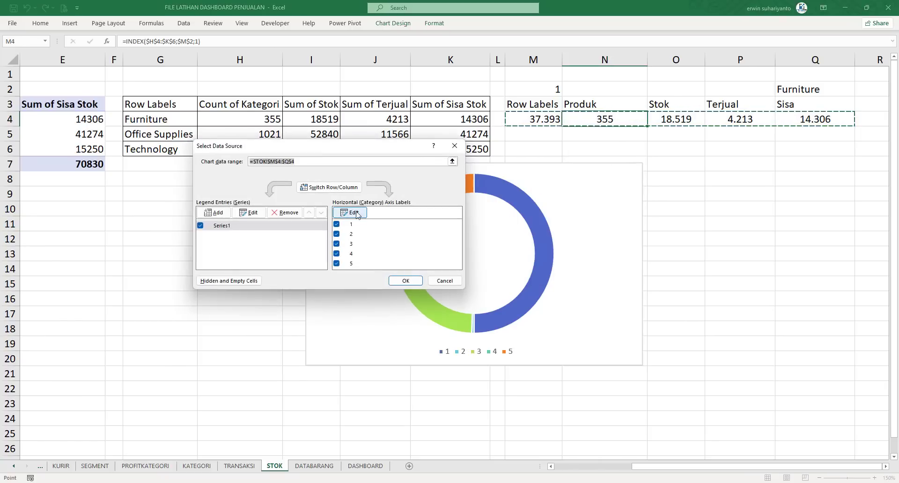
drag(522, 107, 799, 104)
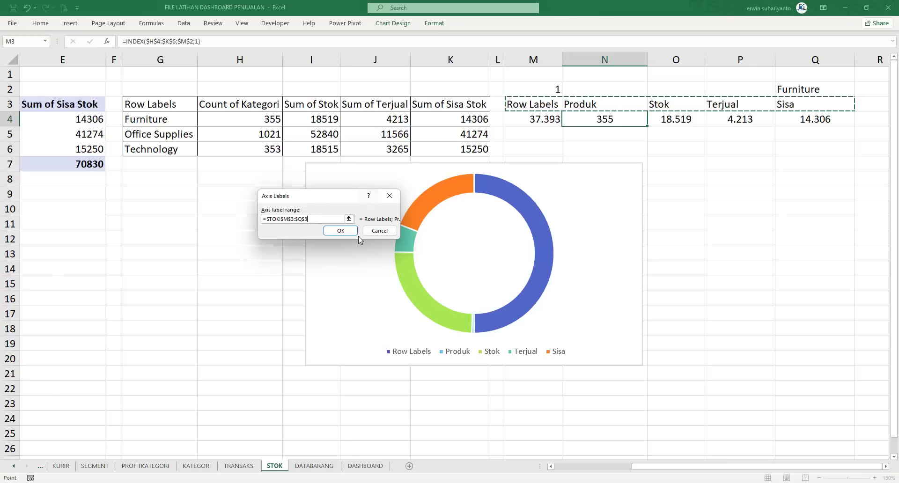
click(340, 230)
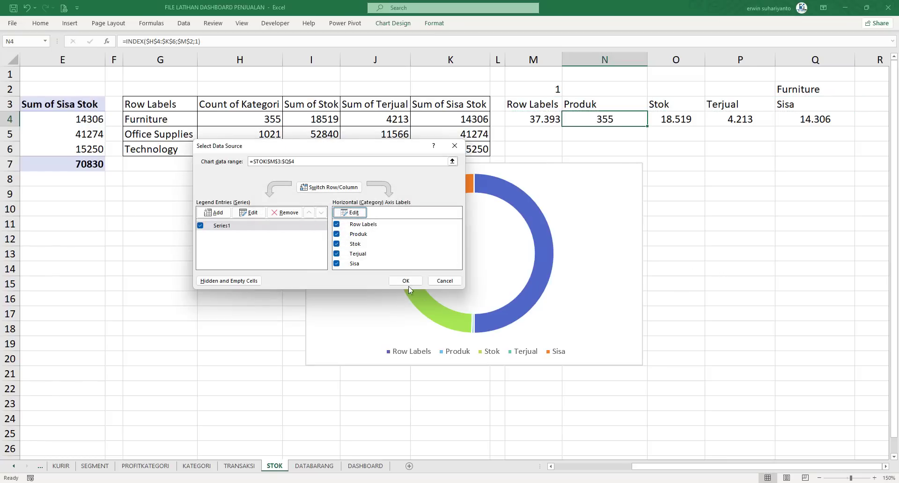
click(405, 281)
click(738, 266)
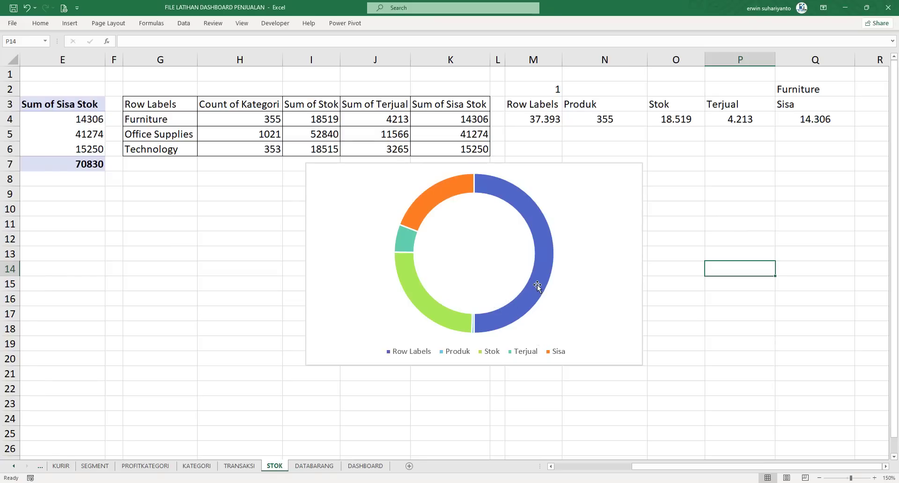
Delete the doughnut chart and clear cell M4 under the Row Labels header.
mouse_move(537, 287)
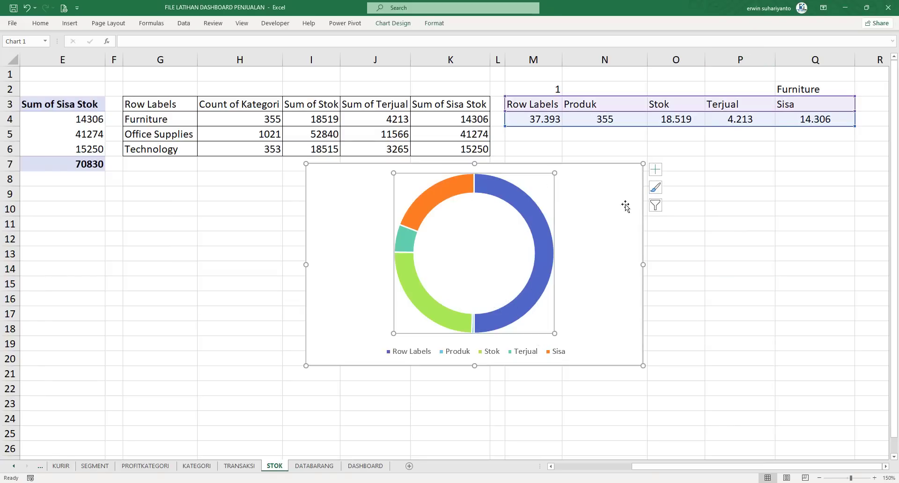
click(706, 218)
right_click(509, 194)
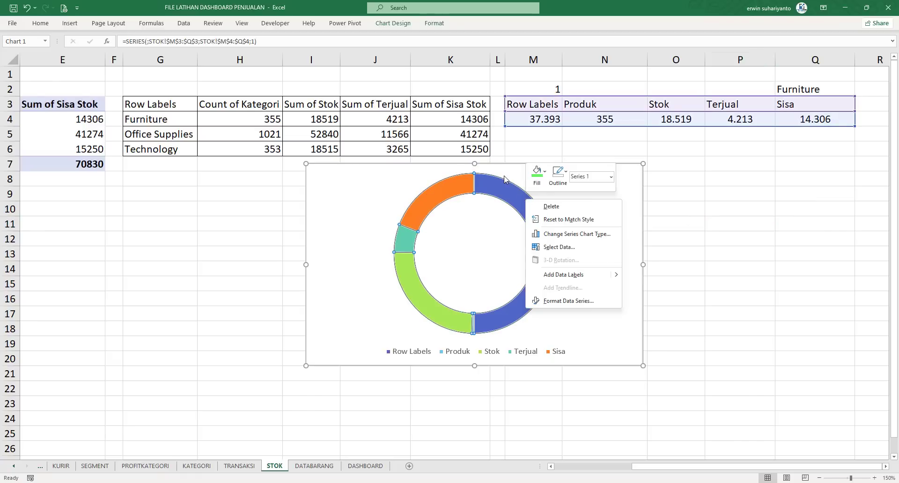
right_click(504, 176)
click(713, 205)
click(587, 189)
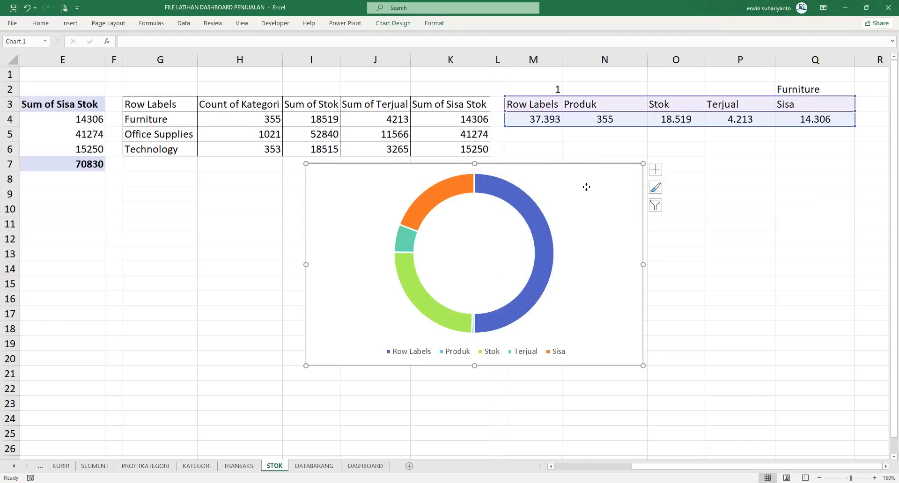
key(Delete)
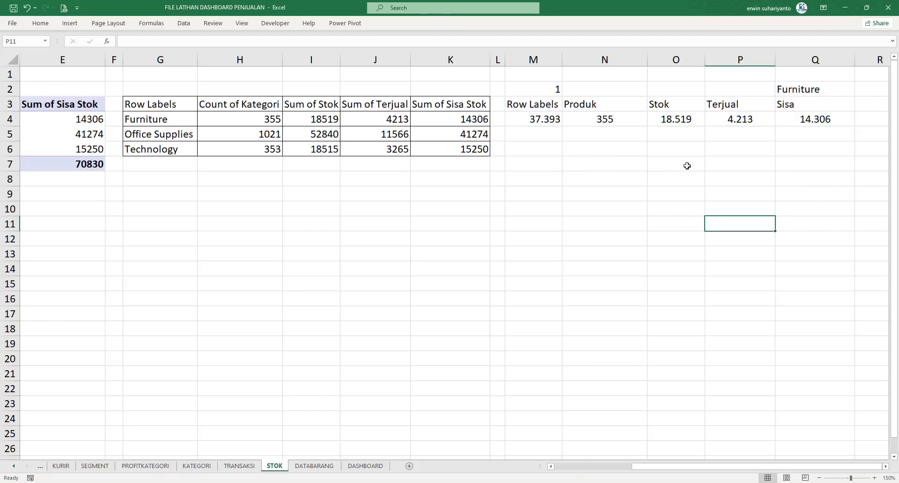
click(535, 119)
key(Delete)
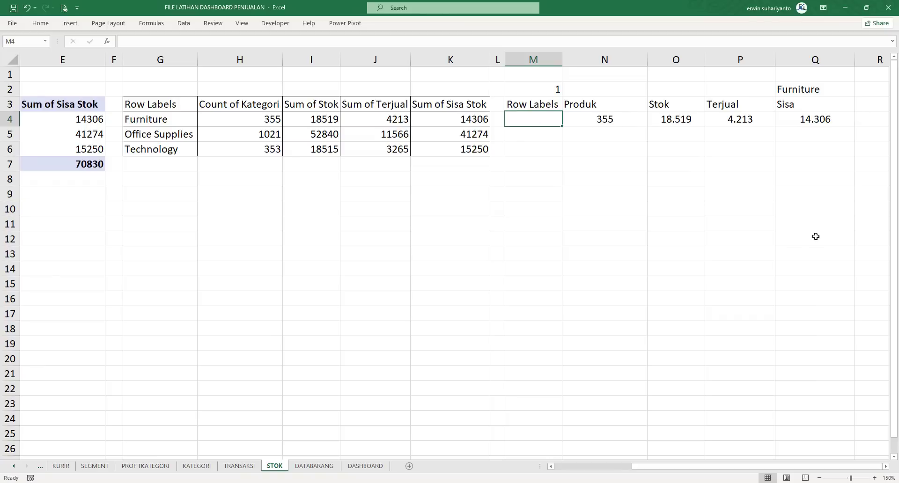
Add a Total header in R3 and sum the Stok, Terjual and Sisa values in R4 with =SUM(O4:Q4).
click(884, 467)
click(885, 466)
click(766, 106)
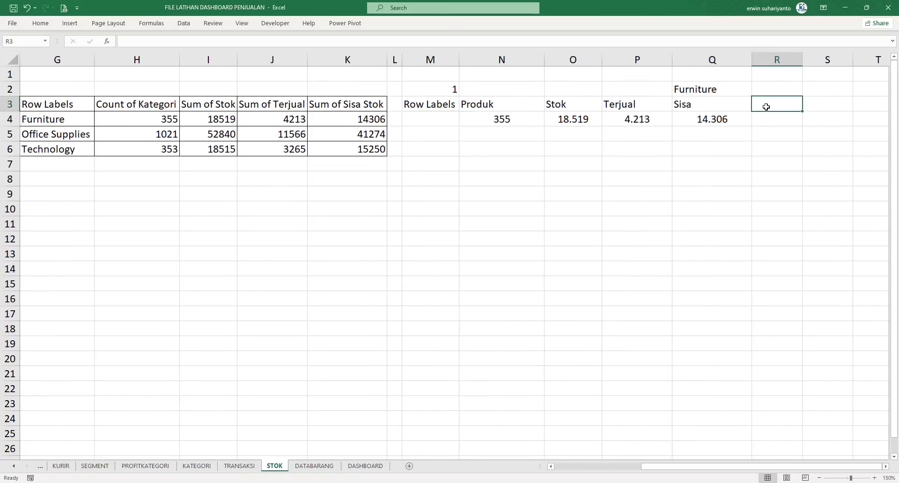
text(Total)
key(Return)
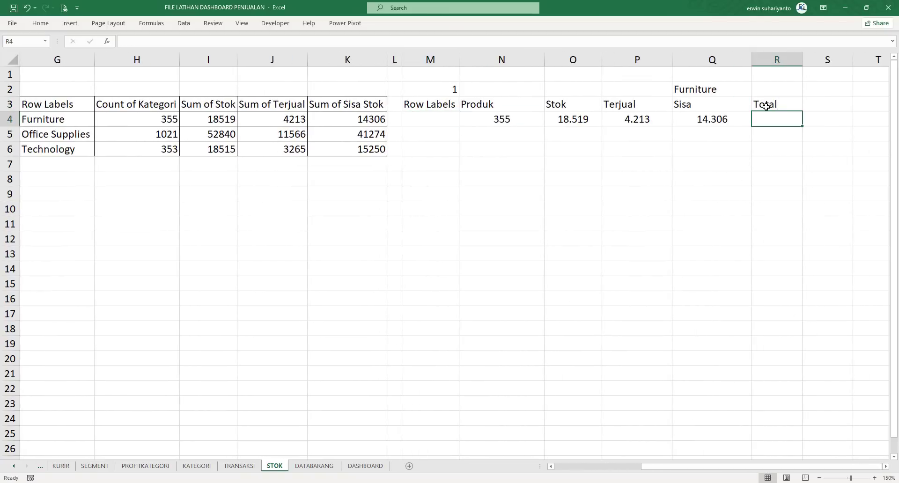
text(=Sum()
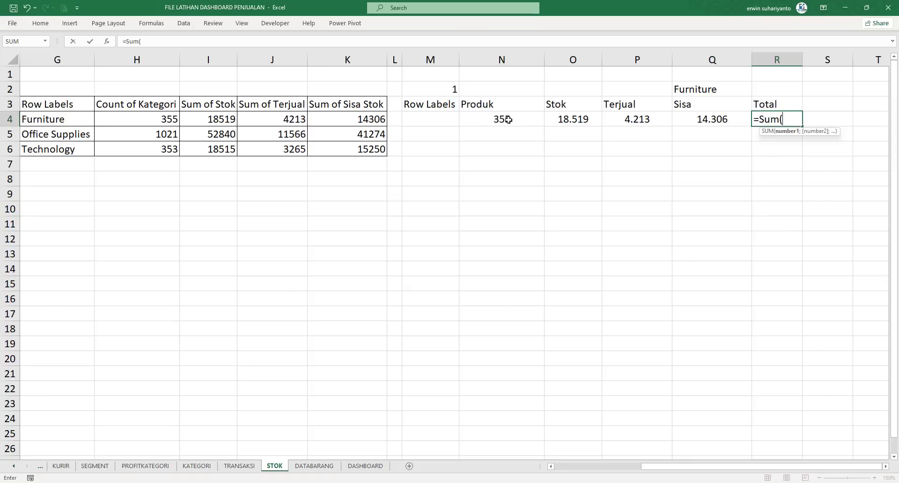
click(508, 120)
click(584, 120)
drag(584, 119, 709, 120)
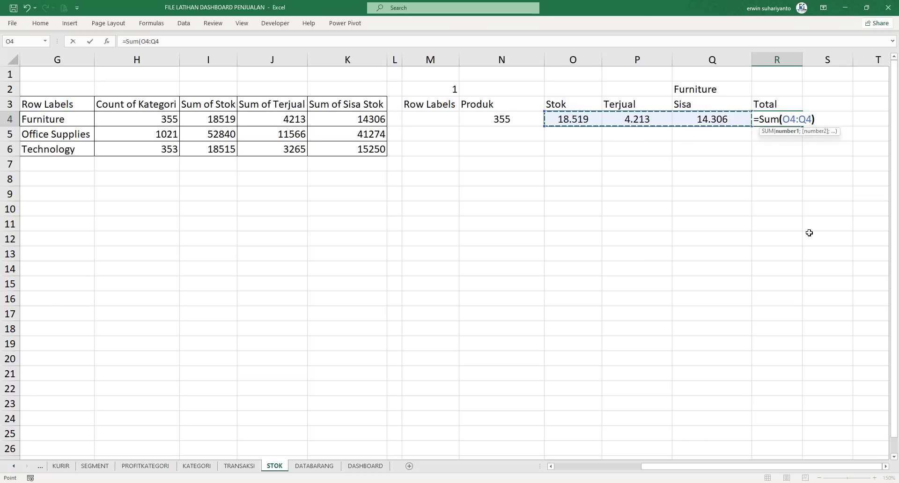
text())
key(Return)
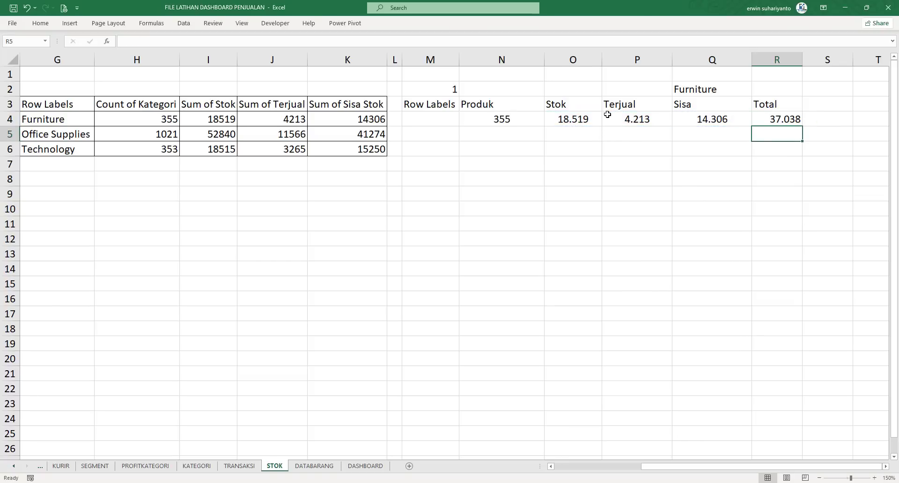
Insert a doughnut chart from the Stok to Total range O3:R4 and place it below the data.
drag(564, 104, 775, 120)
click(69, 23)
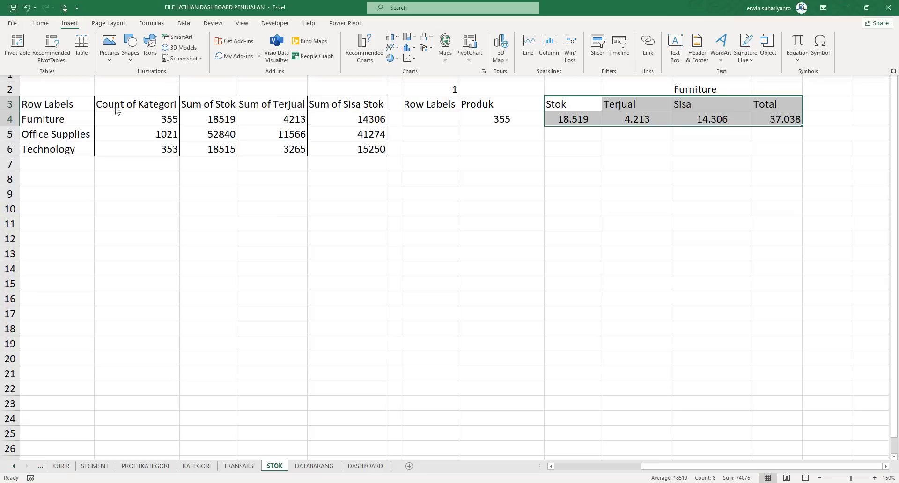
click(395, 58)
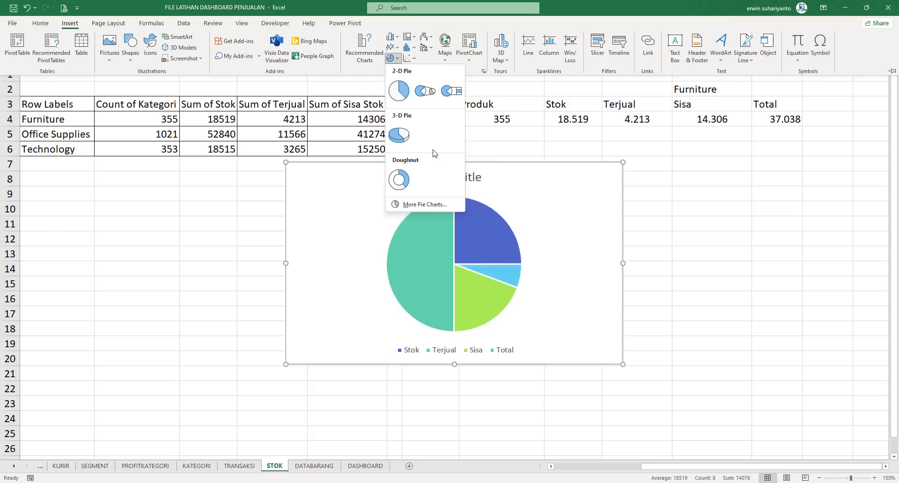
click(396, 179)
drag(399, 171, 440, 189)
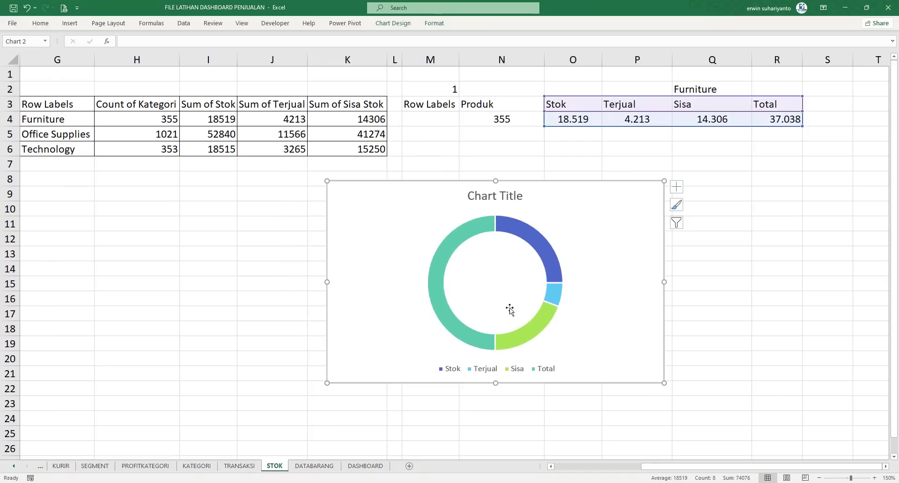
Delete the new doughnut chart's title and narrow the chart to about two thirds of its width.
click(509, 200)
key(Delete)
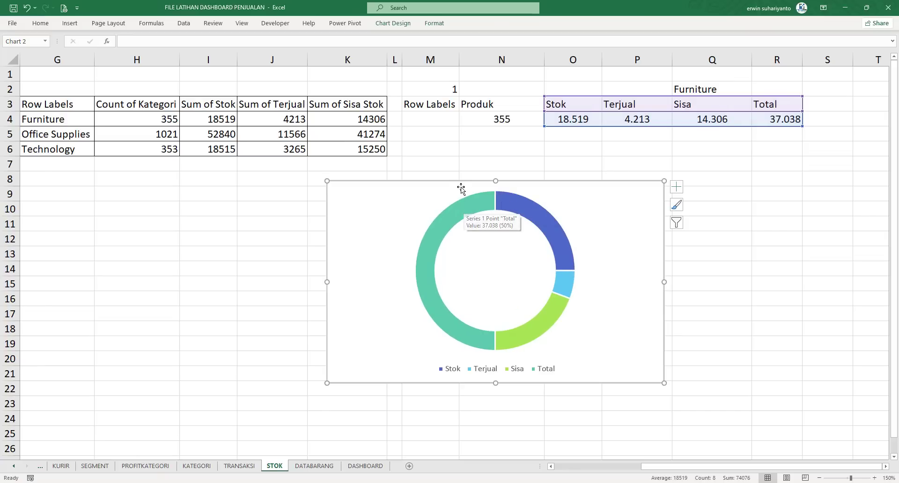
drag(664, 283, 552, 283)
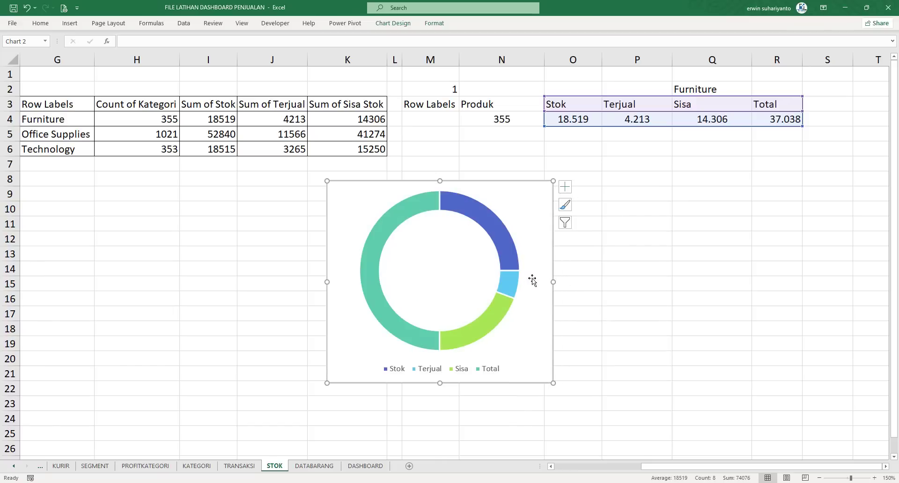
Cut the doughnut chart from the STOK sheet, paste it into DASHBOARD and place it on the Situasi Stok Barang Gudang card.
right_click(481, 181)
click(484, 191)
click(497, 279)
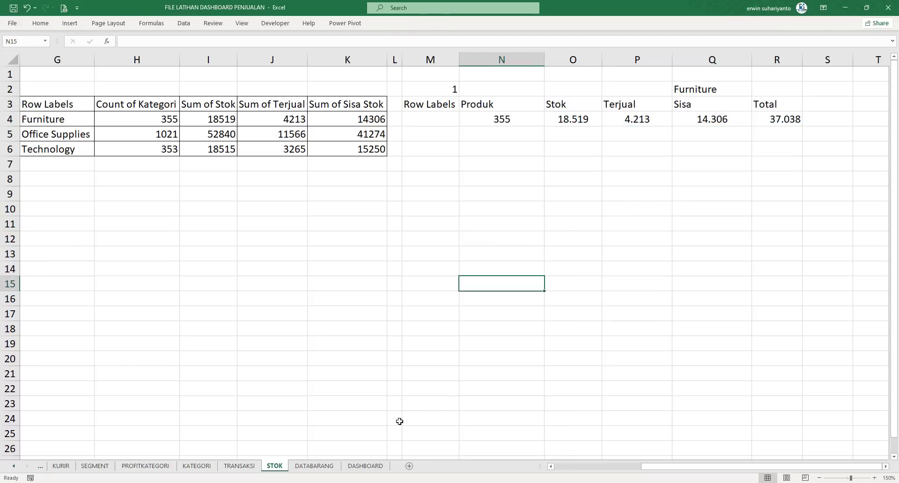
click(367, 466)
right_click(689, 218)
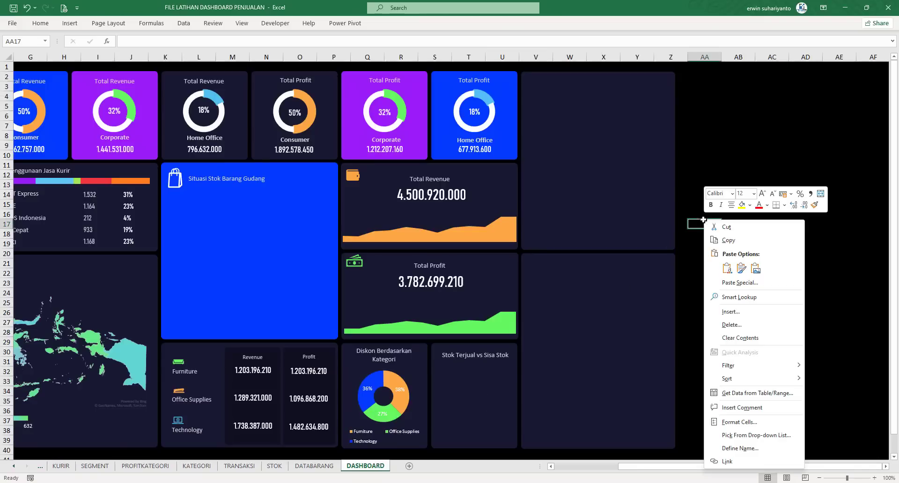
click(724, 268)
drag(721, 228, 204, 195)
Set the doughnut series' angle of first slice to 270°.
right_click(220, 209)
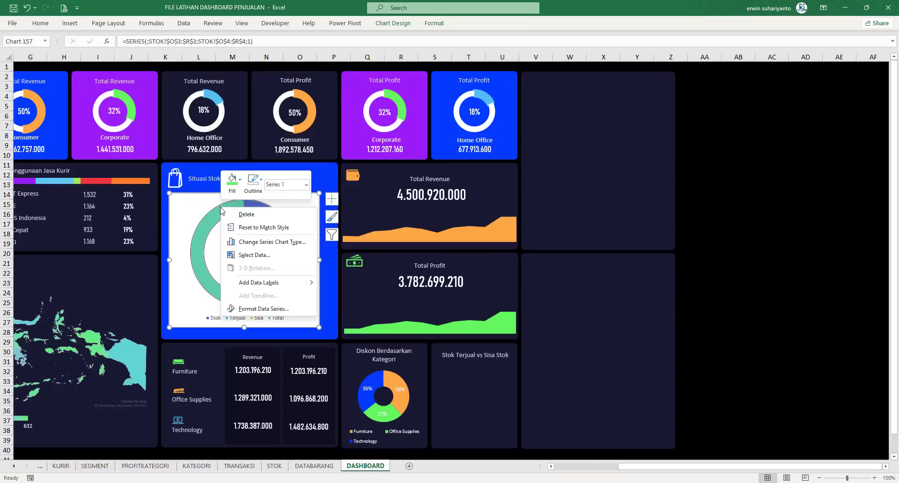
click(272, 308)
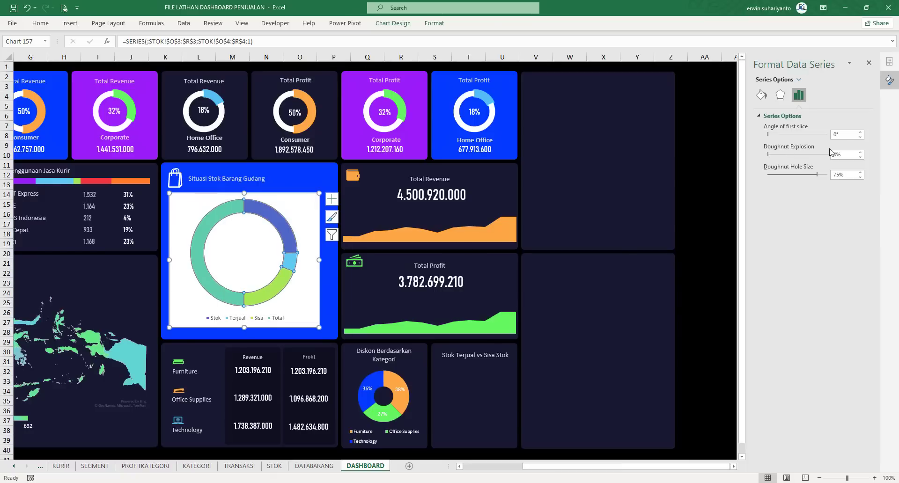
click(844, 136)
text(270)
key(Return)
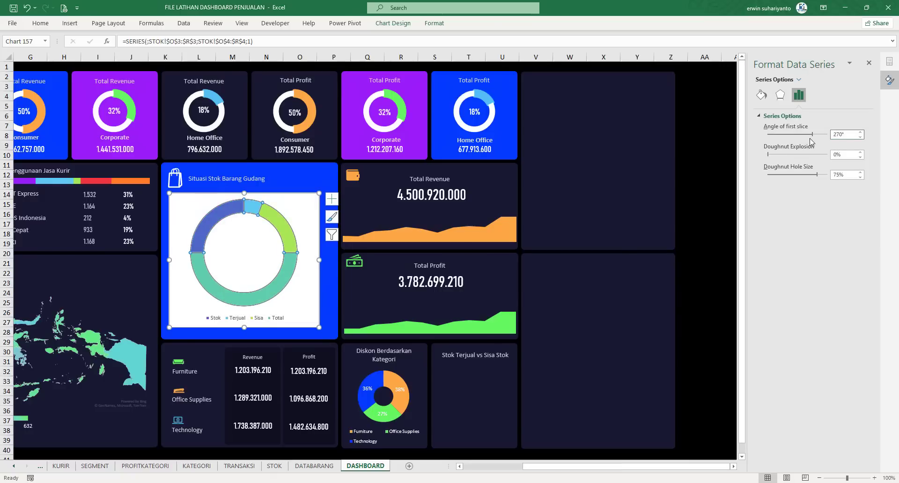
Set the doughnut's Total slice to No Fill.
click(290, 267)
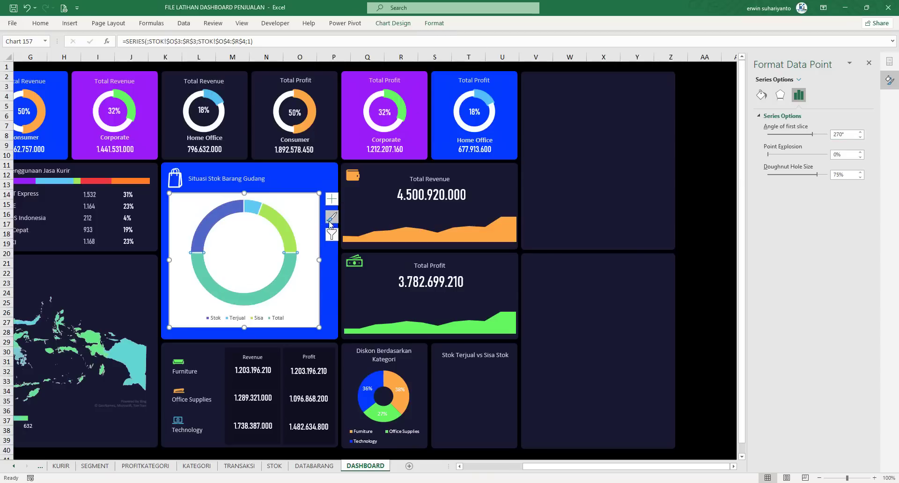
click(434, 23)
click(373, 38)
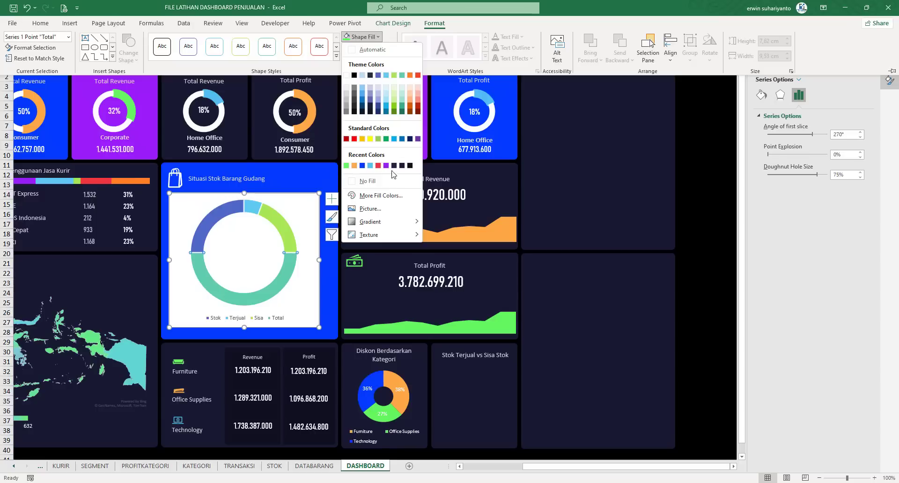
click(368, 181)
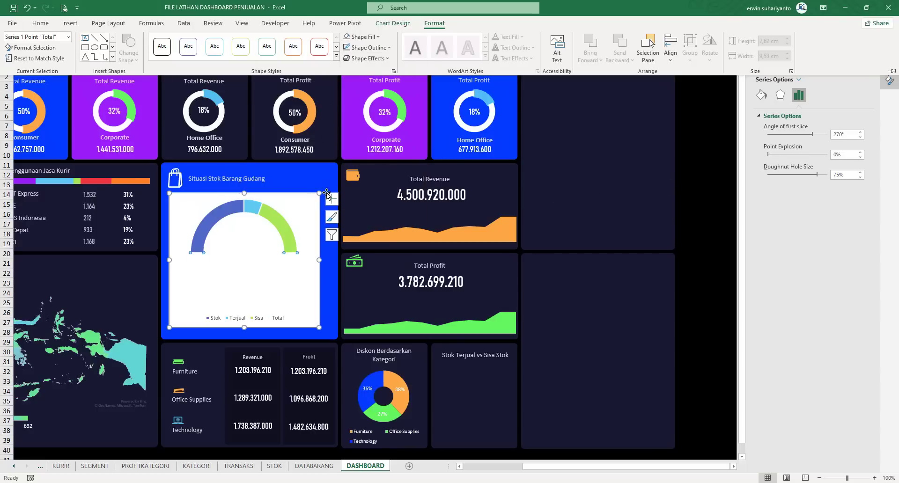
Set the doughnut chart's area background to No Fill.
click(301, 195)
click(426, 25)
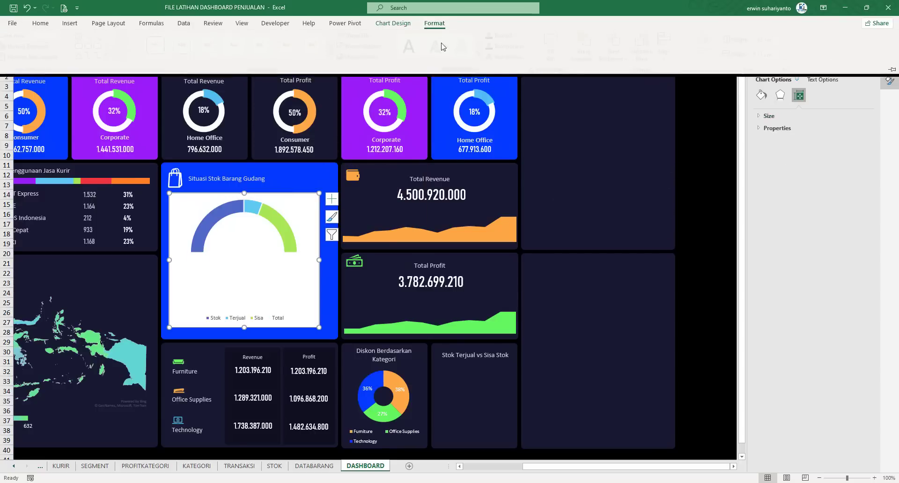
click(361, 37)
click(366, 181)
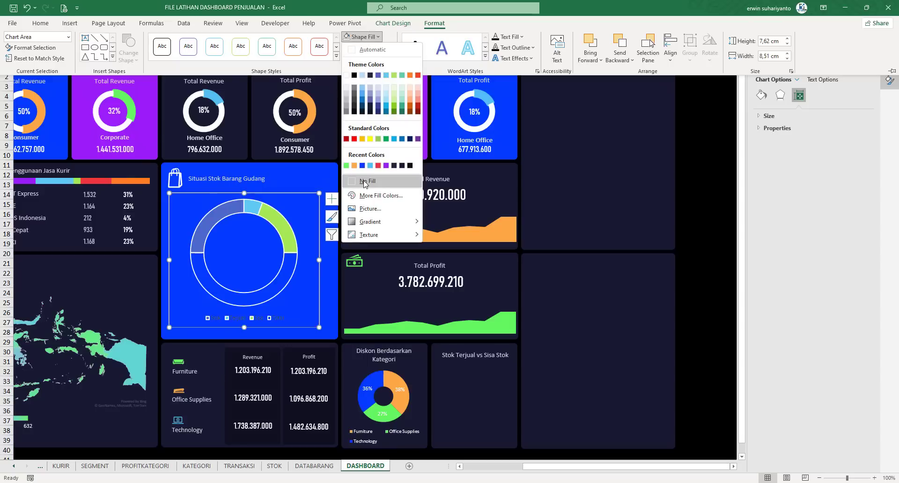
Remove the outline around the doughnut chart's area.
click(278, 215)
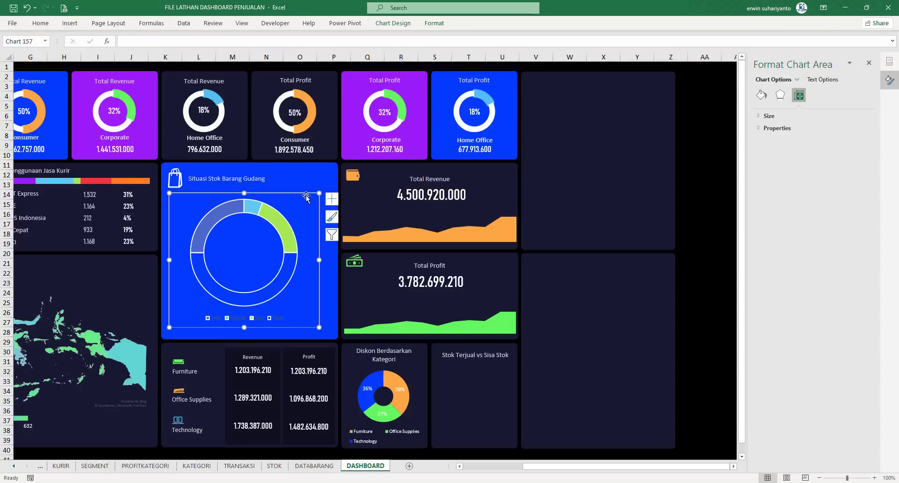
click(434, 23)
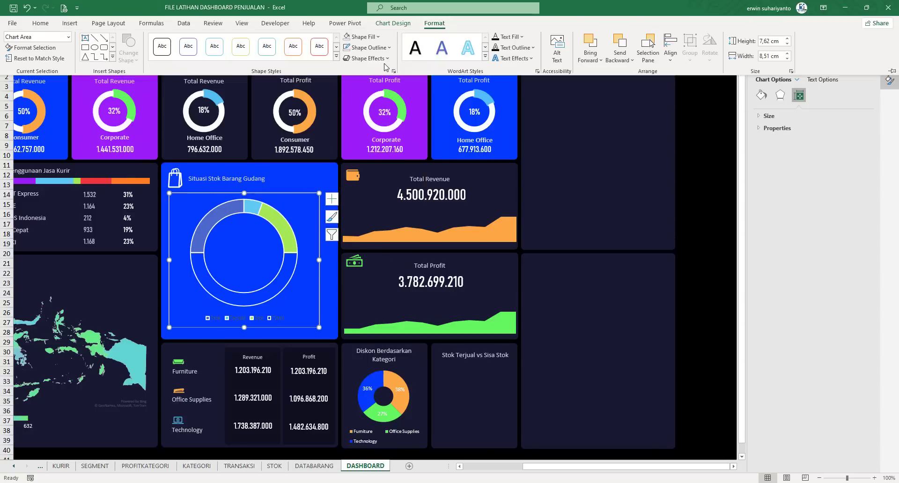
click(370, 47)
click(374, 191)
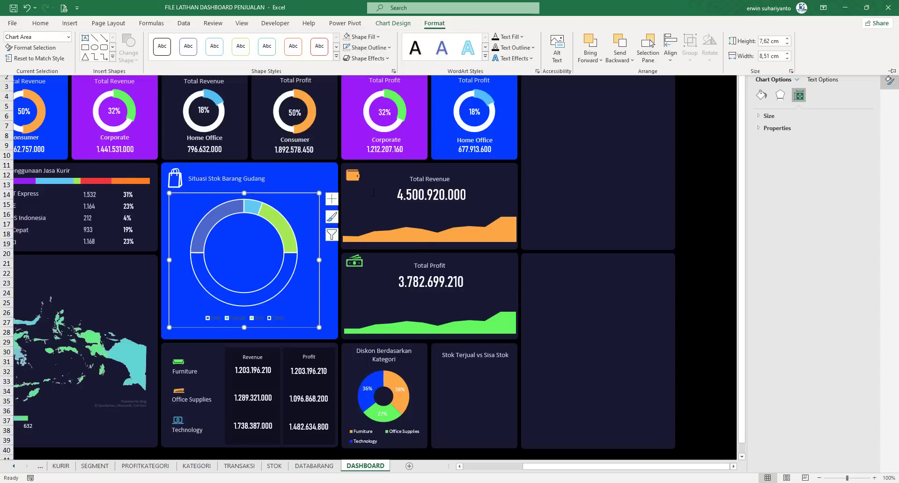
Remove the outline from all slices of the doughnut series and leave the series selected.
click(275, 210)
click(438, 25)
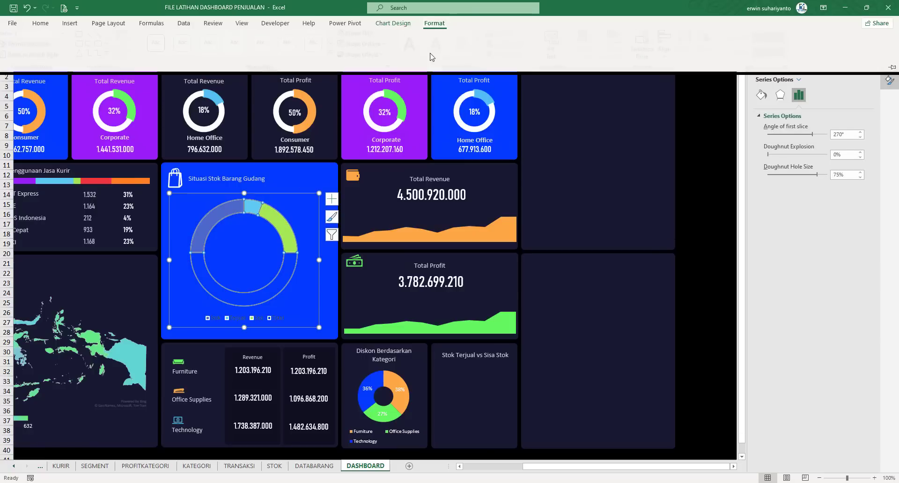
click(367, 48)
click(374, 192)
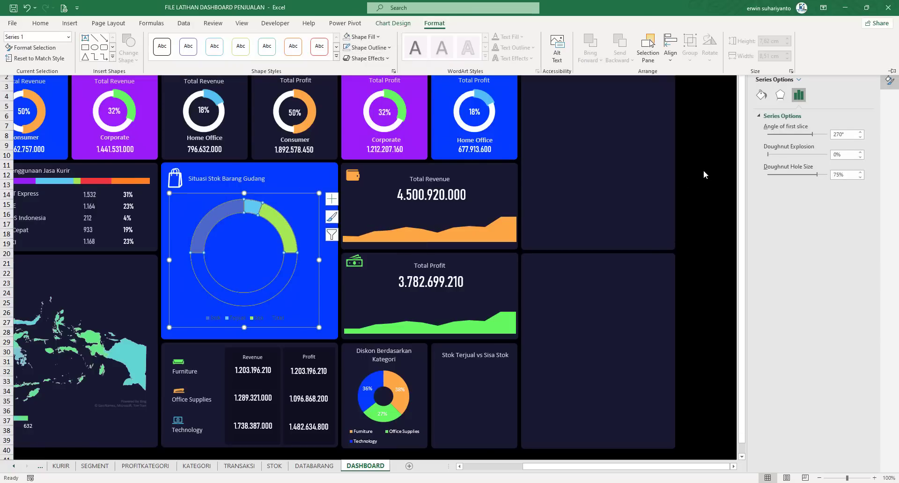
click(711, 168)
click(265, 214)
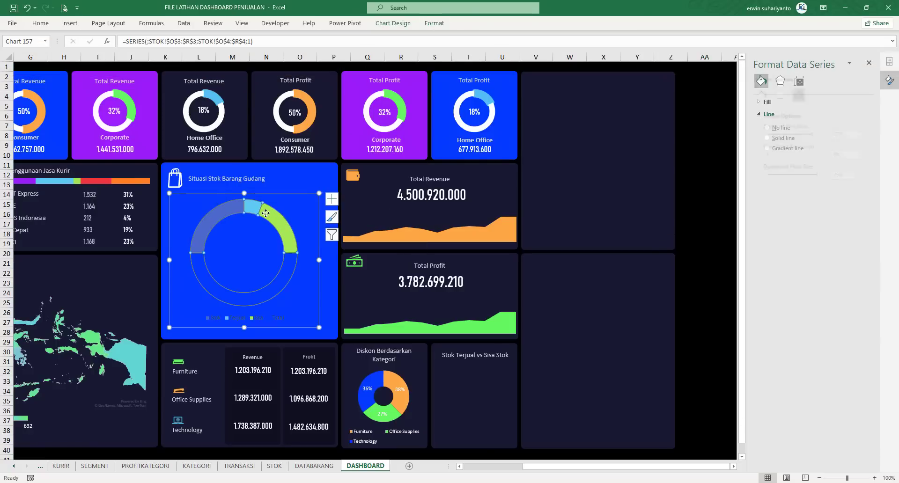
Shift the doughnut chart slightly down on the card and delete the Total entry from its legend.
drag(268, 194, 274, 197)
click(252, 320)
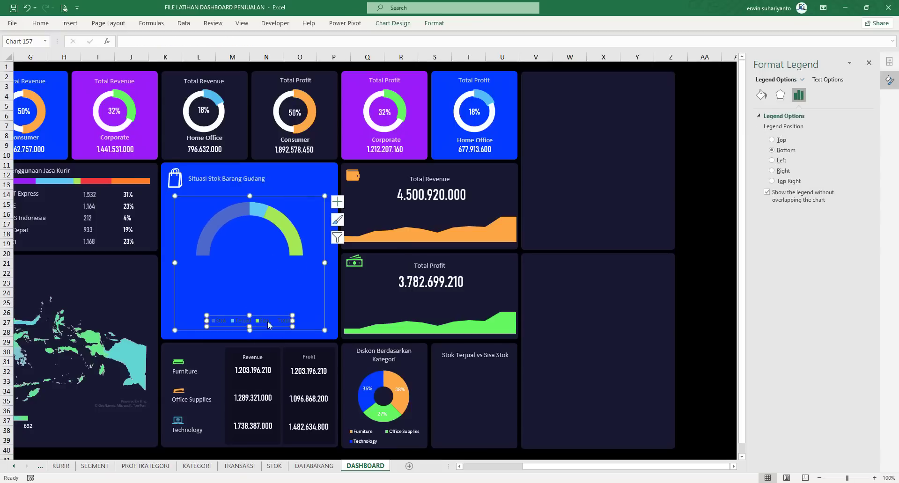
click(285, 321)
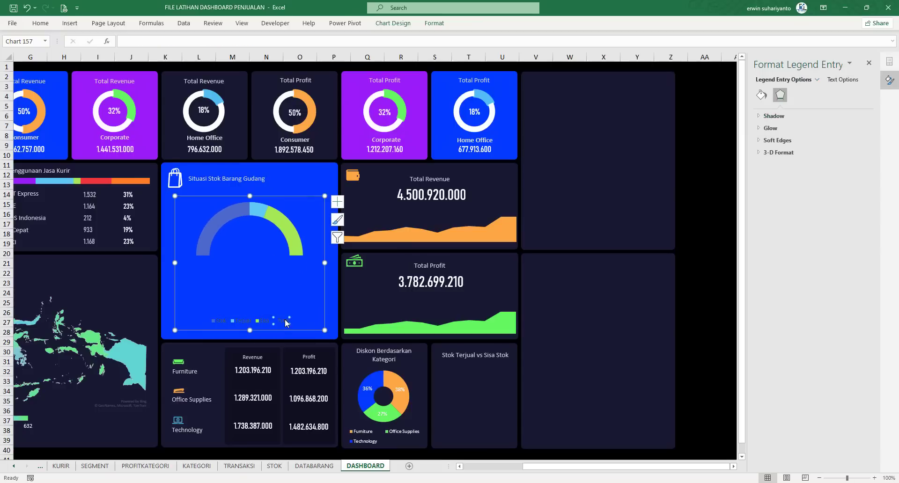
click(284, 318)
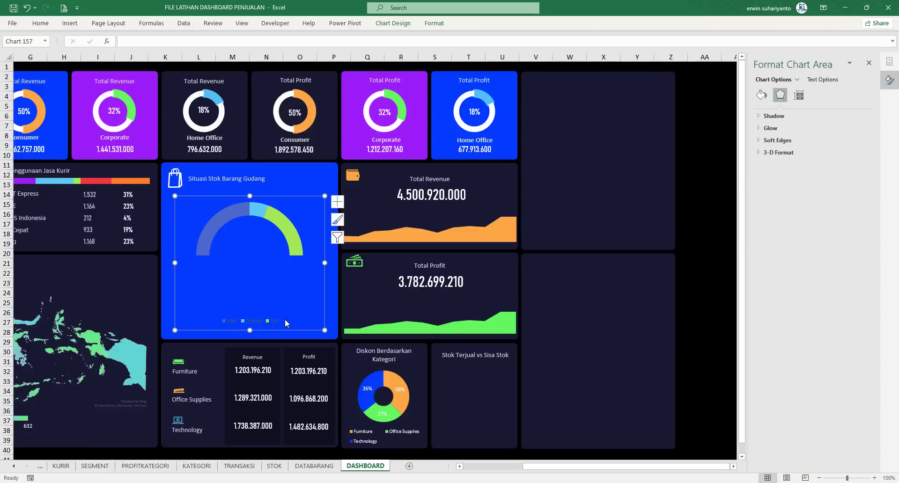
Enlarge the doughnut chart's legend text and colour it white.
click(262, 318)
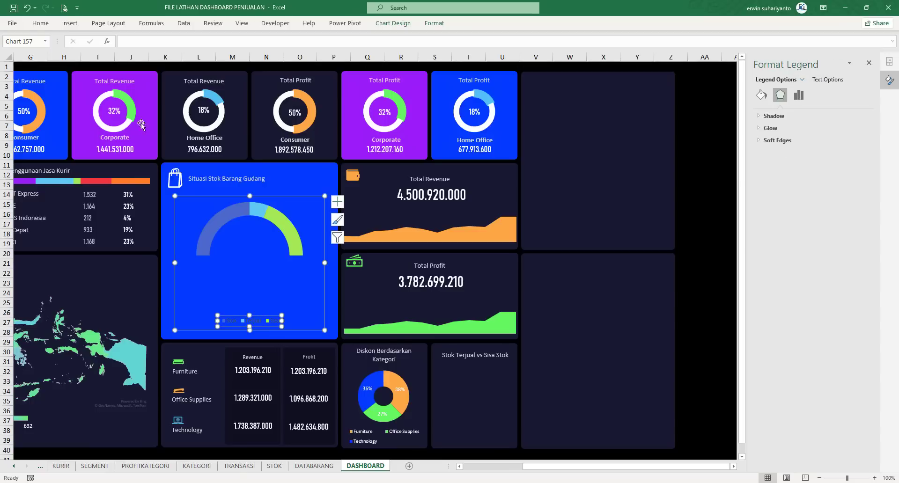
click(41, 23)
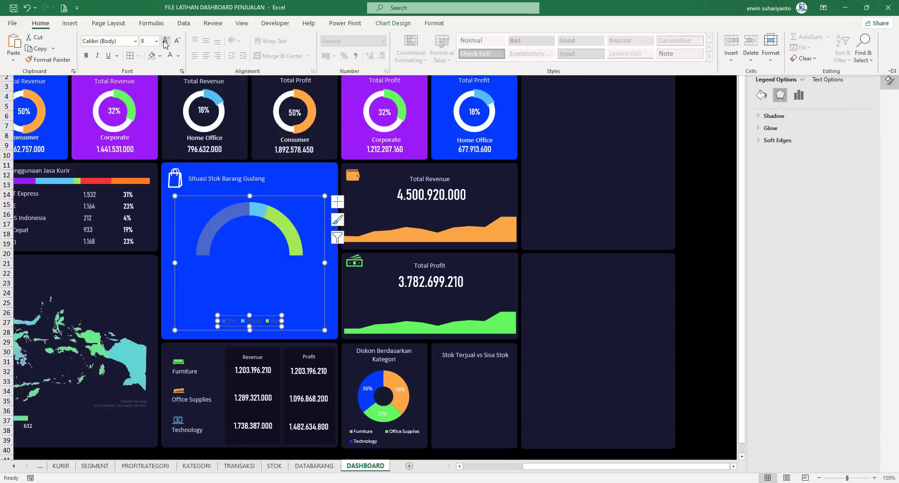
click(165, 41)
click(165, 41)
click(165, 41)
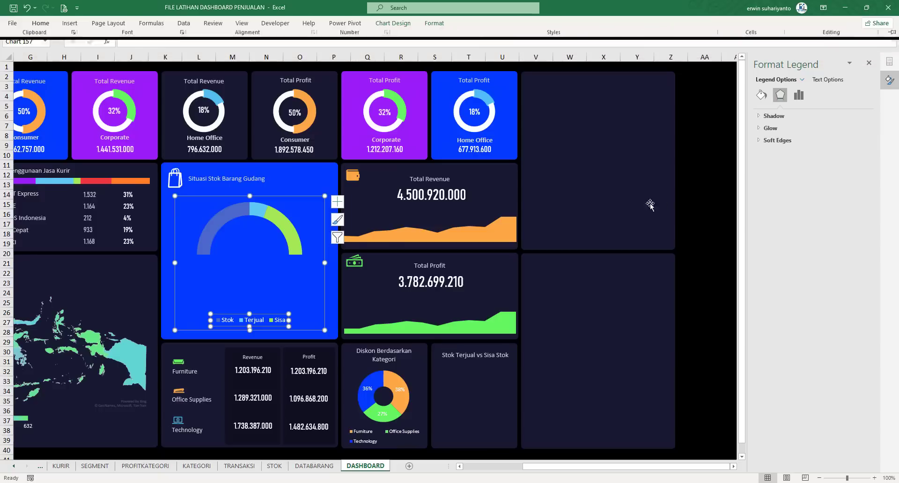
Move the doughnut chart's legend up to just below the half-ring and deselect the chart.
click(252, 236)
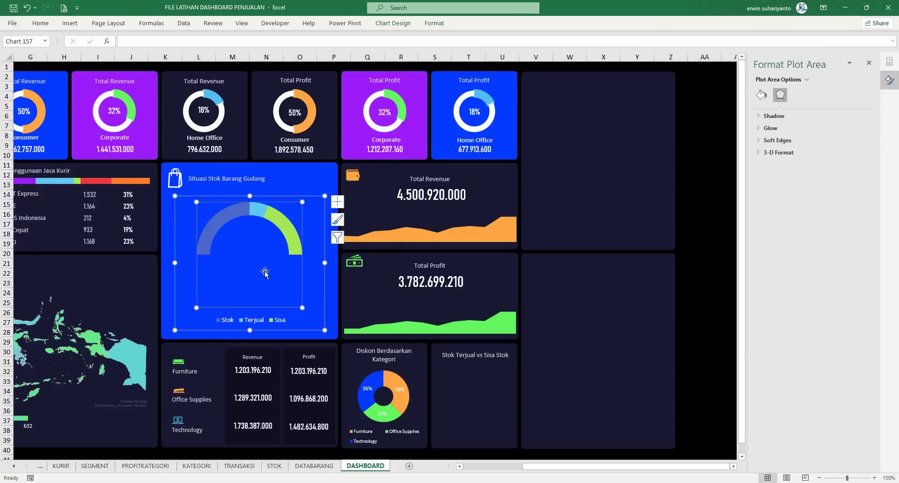
click(248, 320)
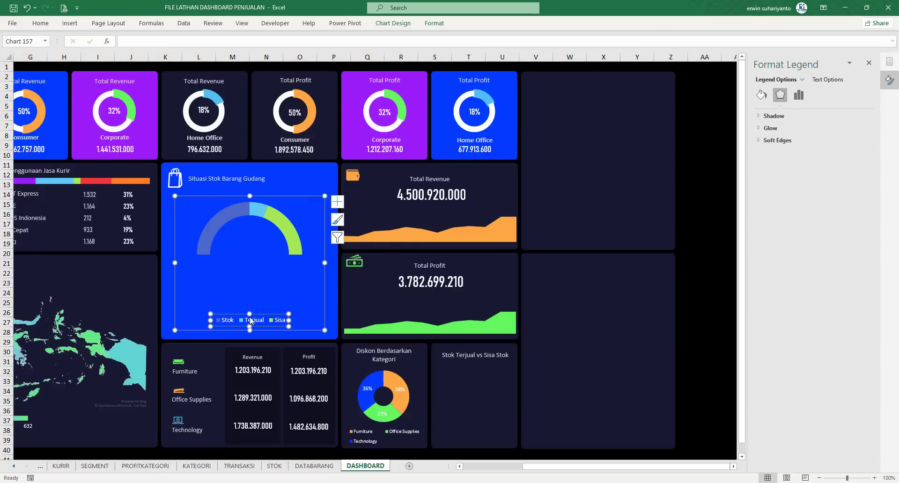
drag(253, 313, 253, 276)
click(705, 283)
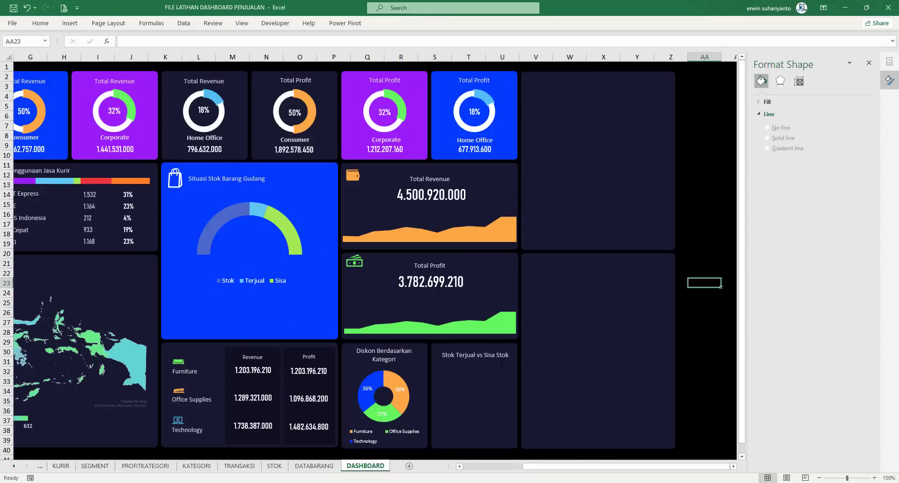
Check the gauge layout in the SAMPLE FILE FINAL workbook, then return and move the doughnut's legend inside the half-ring.
click(466, 481)
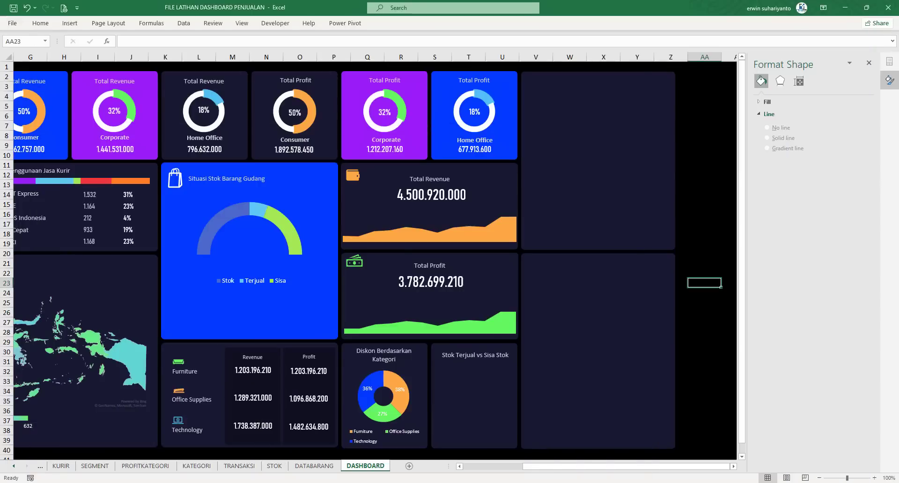
click(544, 447)
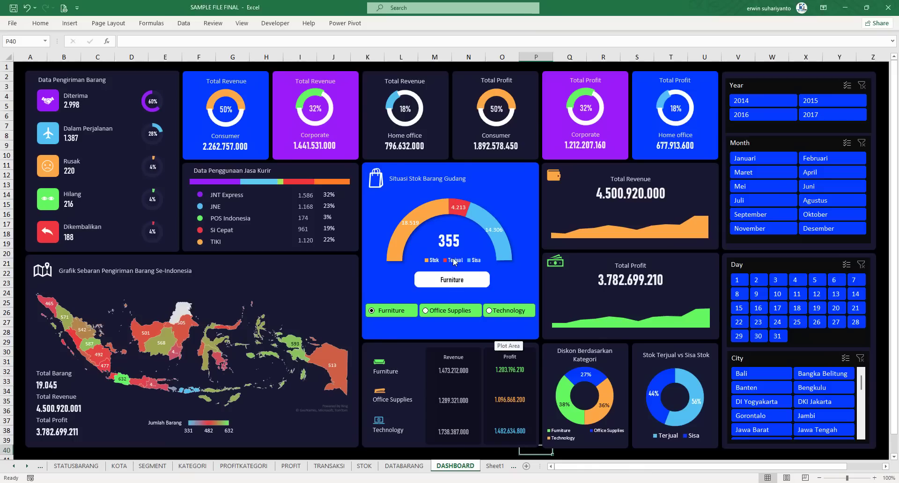
click(842, 7)
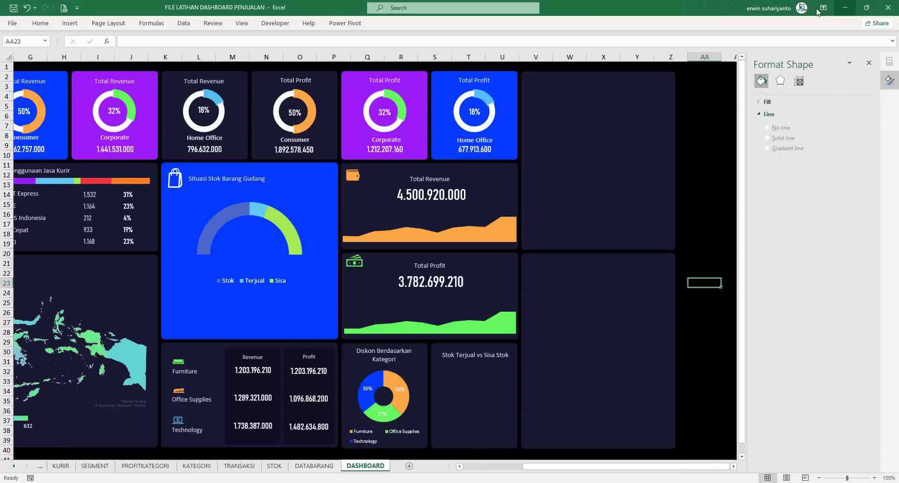
click(257, 283)
drag(258, 275, 261, 235)
Enlarge the doughnut's plot area and chart frame so the half-ring fills more of the card's width.
click(261, 235)
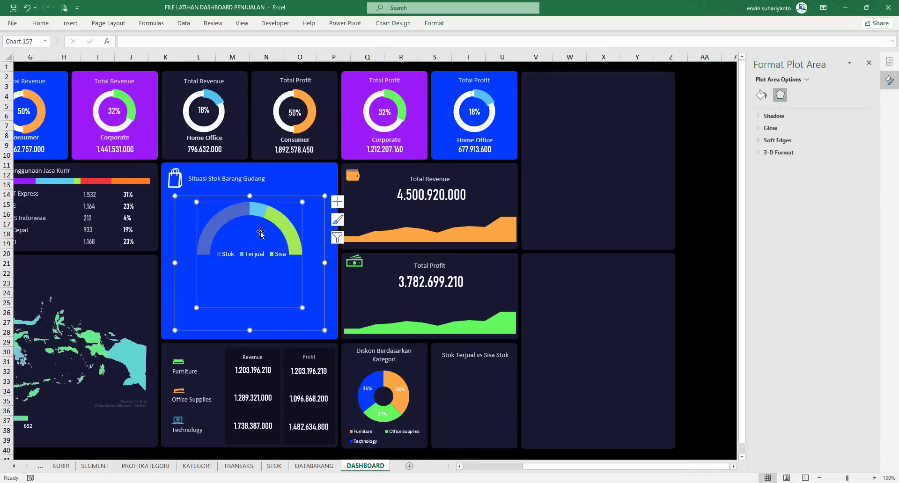
drag(302, 309, 313, 322)
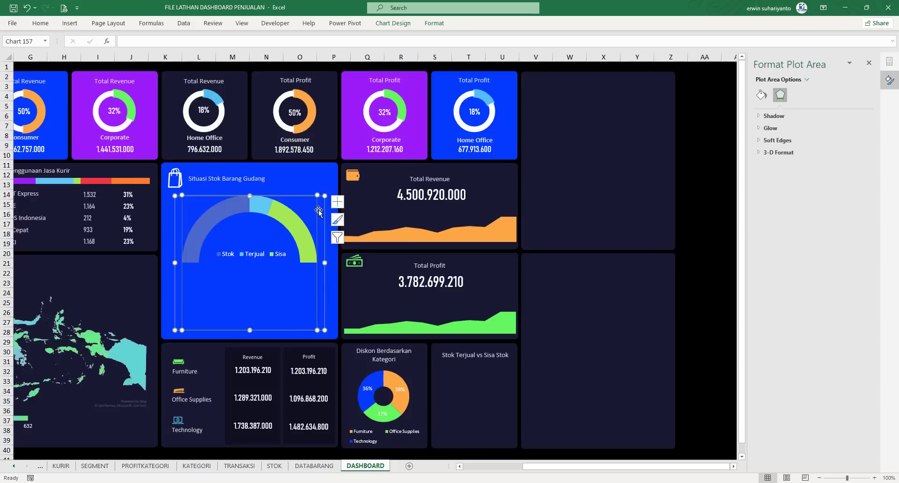
click(322, 199)
mouse_move(325, 196)
mouse_down()
mouse_move(331, 190)
mouse_move(317, 197)
mouse_up()
click(316, 202)
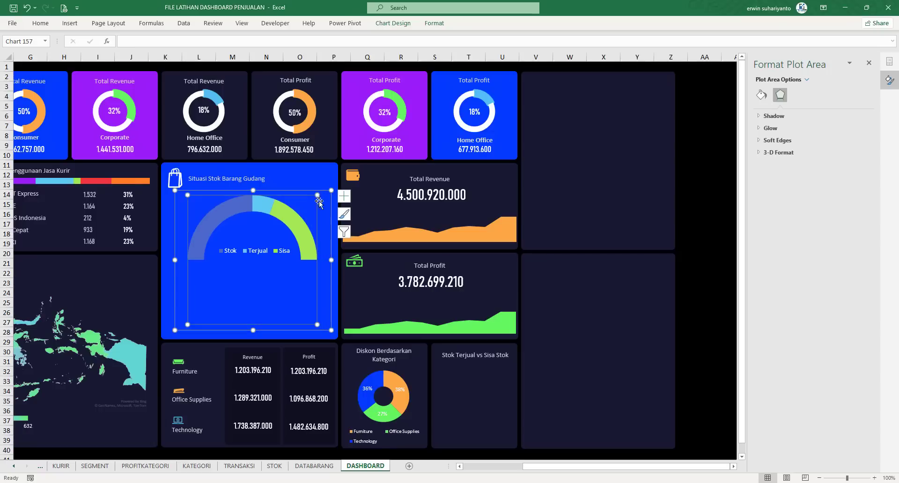
click(704, 198)
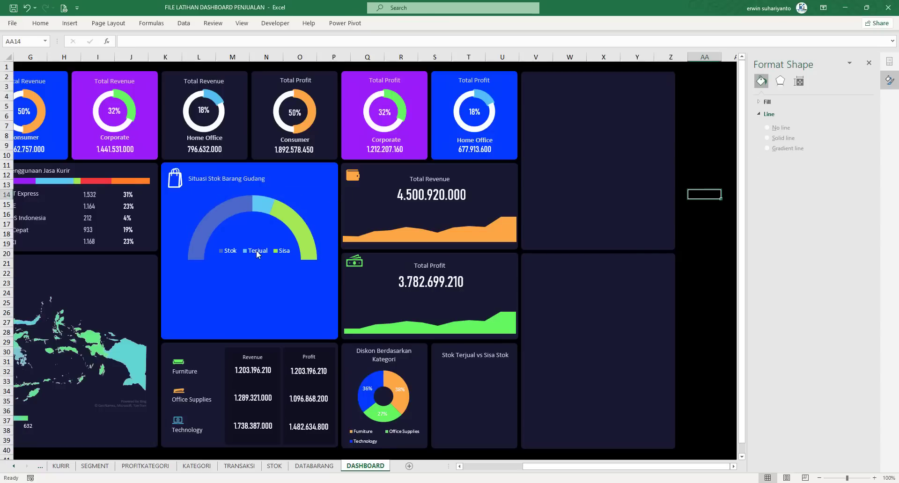
Nudge the legend slightly lower inside the half-ring and move the whole chart down from the card title.
click(256, 255)
drag(260, 258, 260, 260)
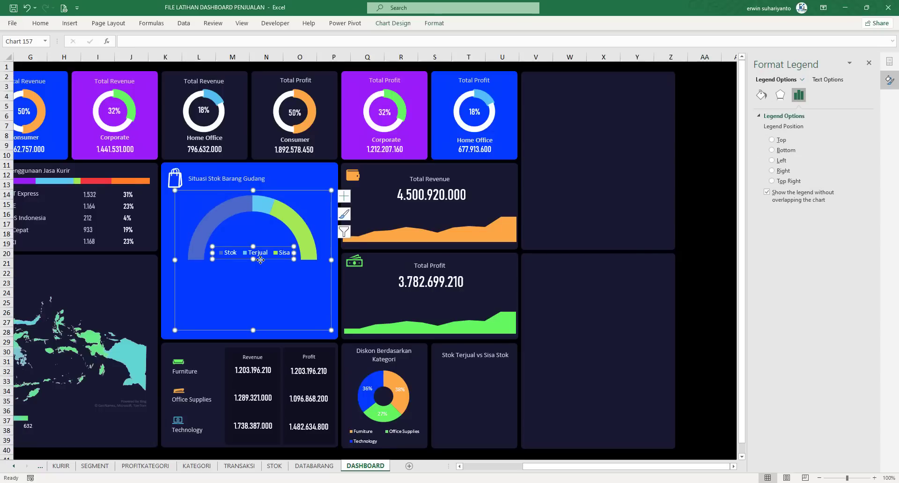
click(679, 210)
click(276, 195)
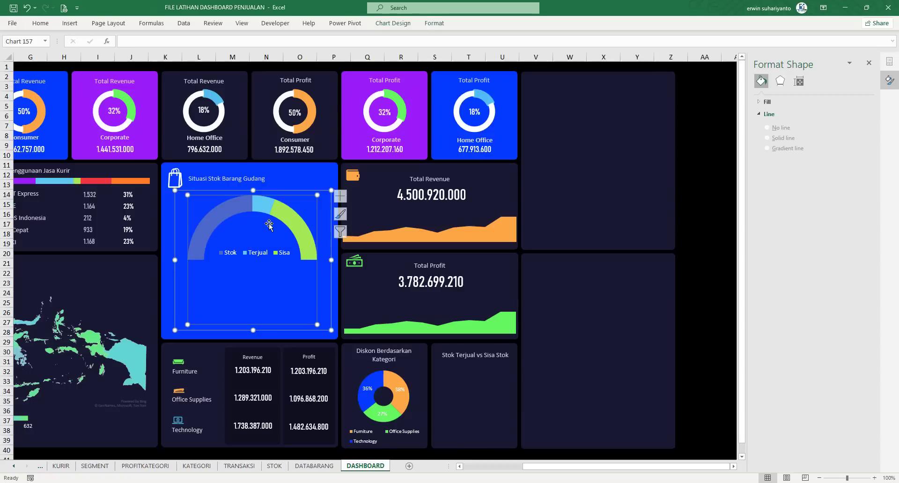
drag(276, 194, 273, 205)
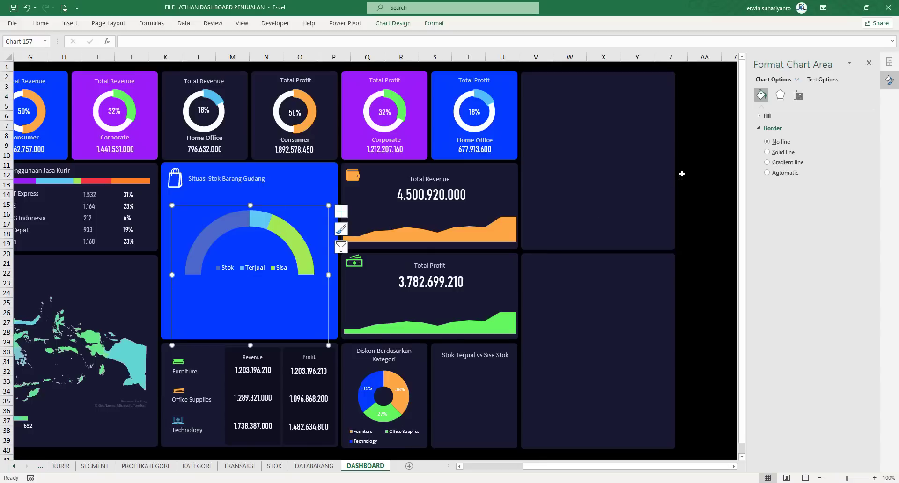
click(696, 167)
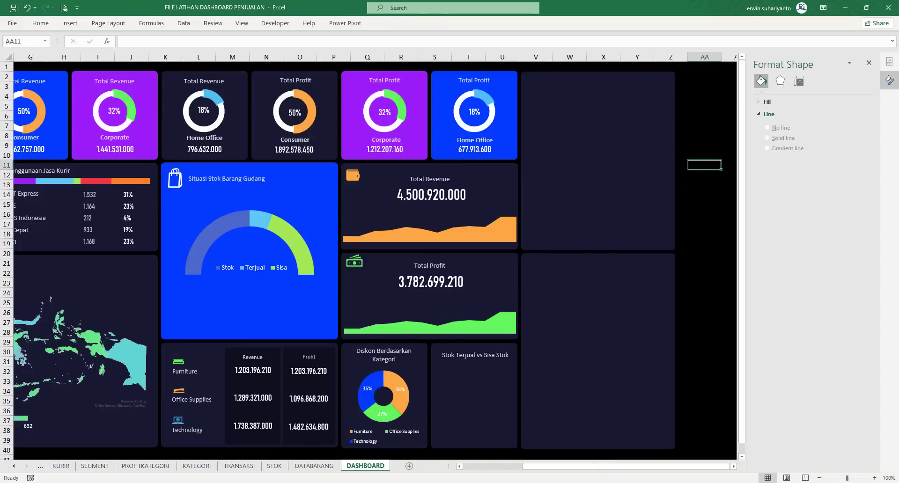
Check the gauge colours in the SAMPLE FILE FINAL workbook, then return and fill the Stok slice with the recently used orange.
click(535, 444)
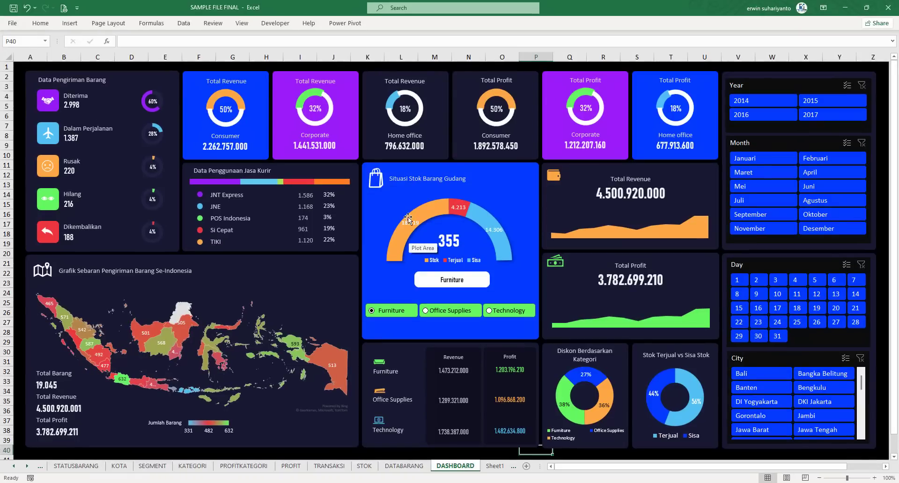
mouse_move(426, 212)
click(845, 8)
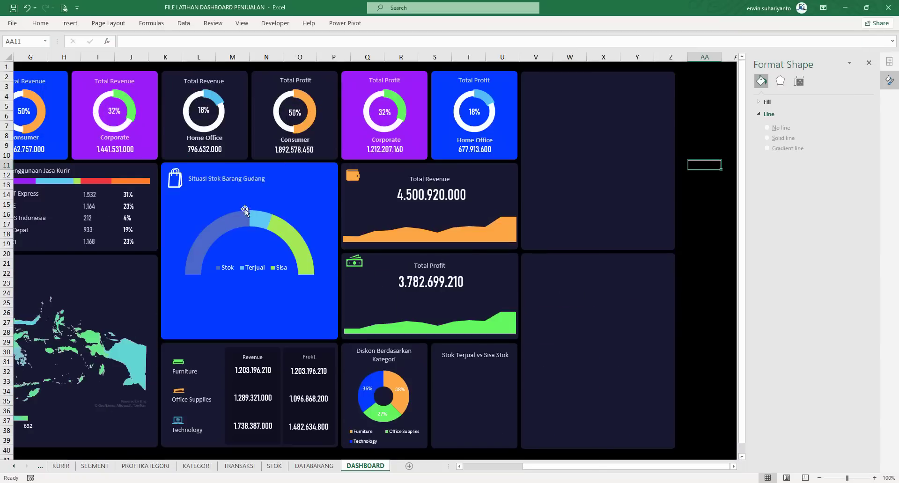
click(242, 221)
click(242, 221)
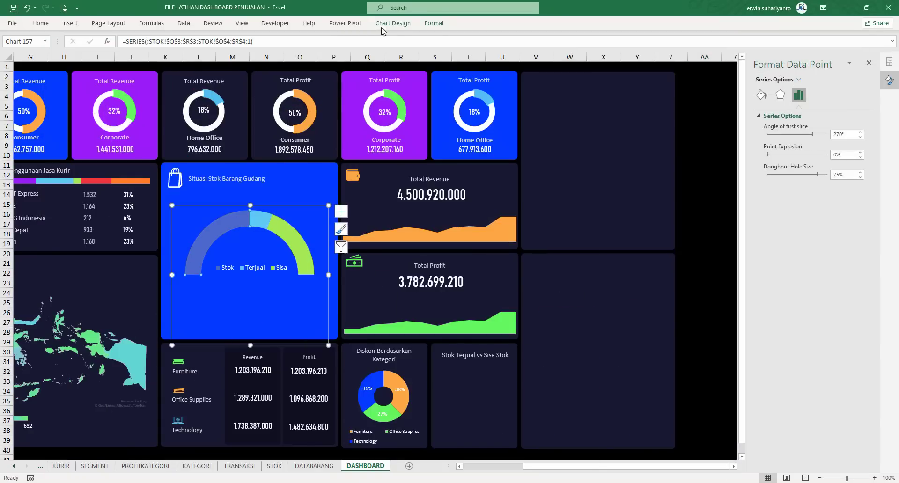
click(434, 23)
click(377, 37)
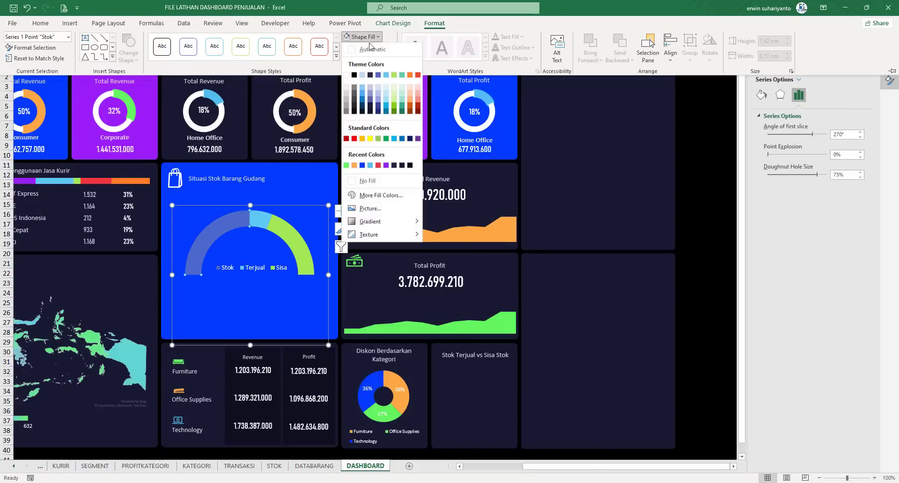
click(355, 165)
Fill the doughnut's Terjual slice with the recently used red.
click(264, 219)
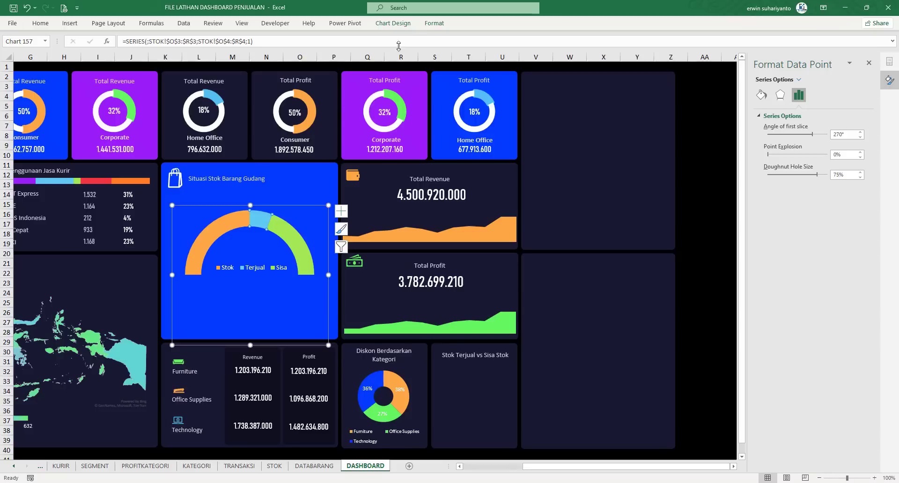
click(435, 23)
click(377, 37)
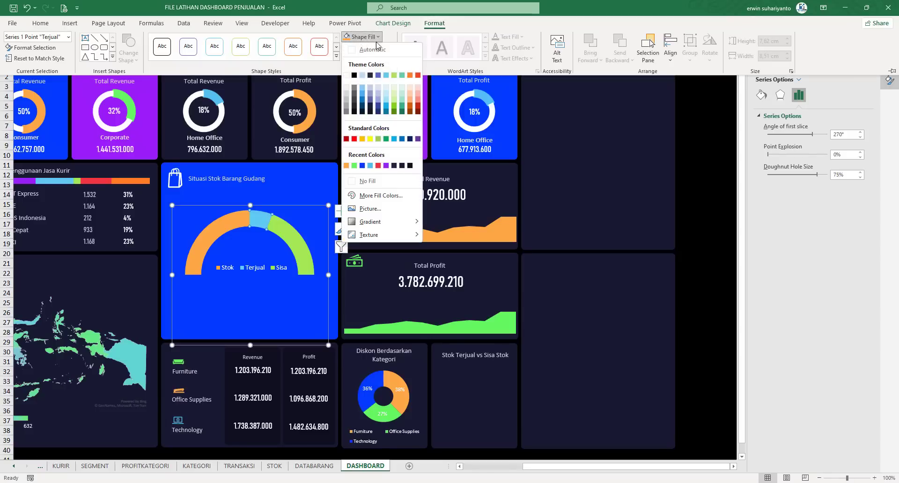
click(378, 164)
Fill the doughnut's Sisa slice with the recently used bright green and deselect the chart.
click(289, 230)
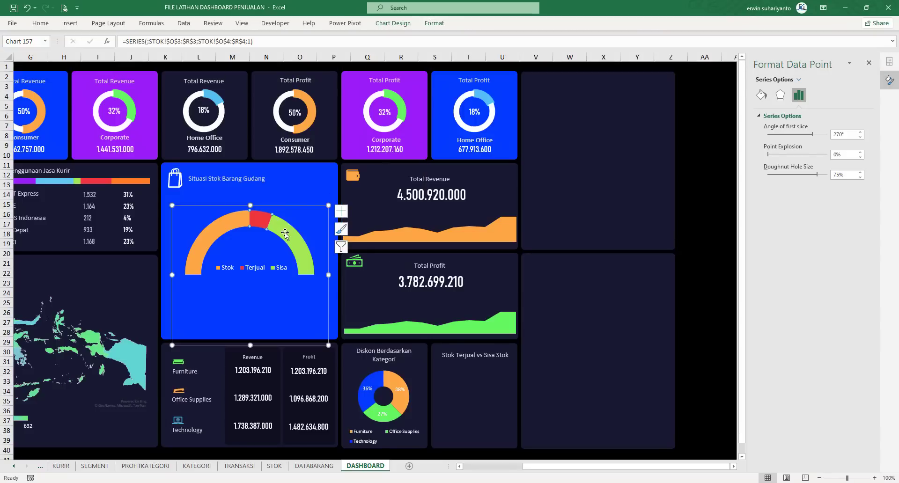
click(429, 25)
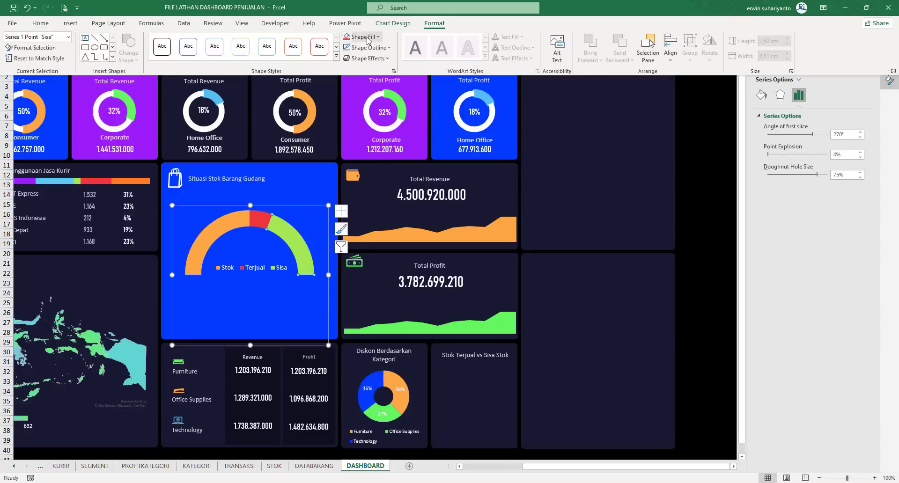
click(377, 37)
click(363, 166)
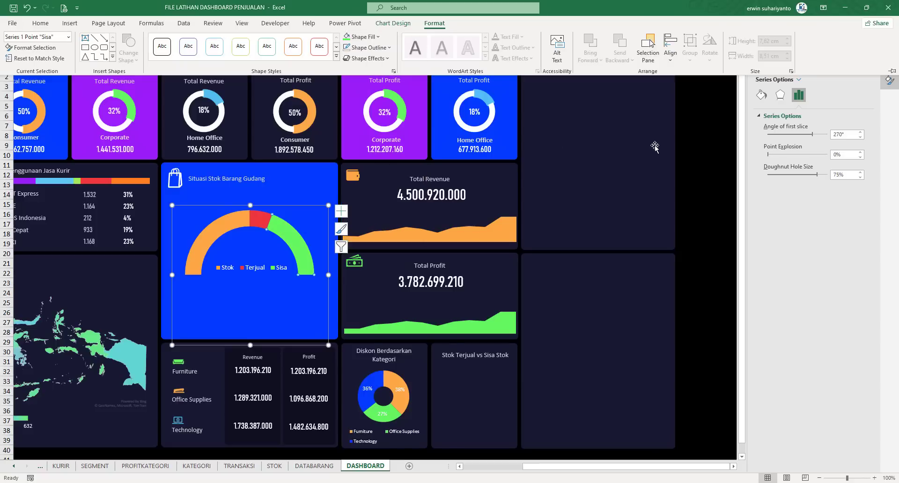
click(703, 106)
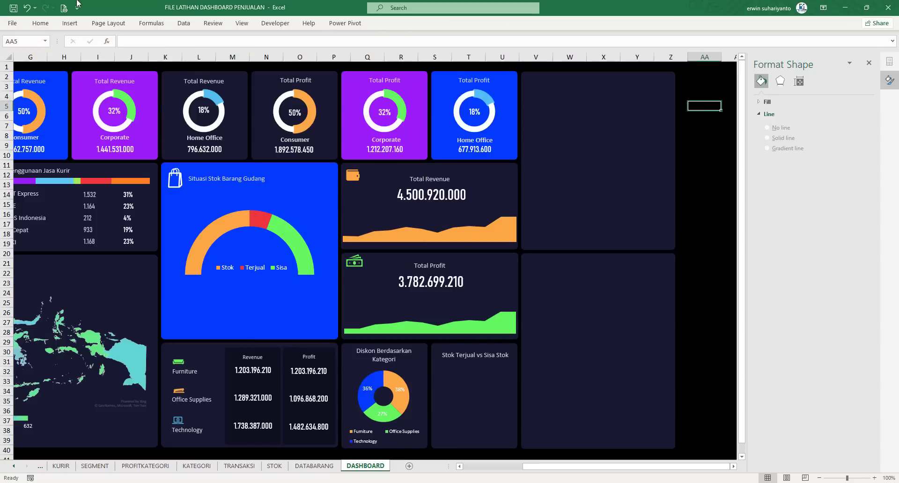
Draw a rounded rectangle about 4.71 cm wide and 1.11 cm high below the gauge's legend.
click(70, 23)
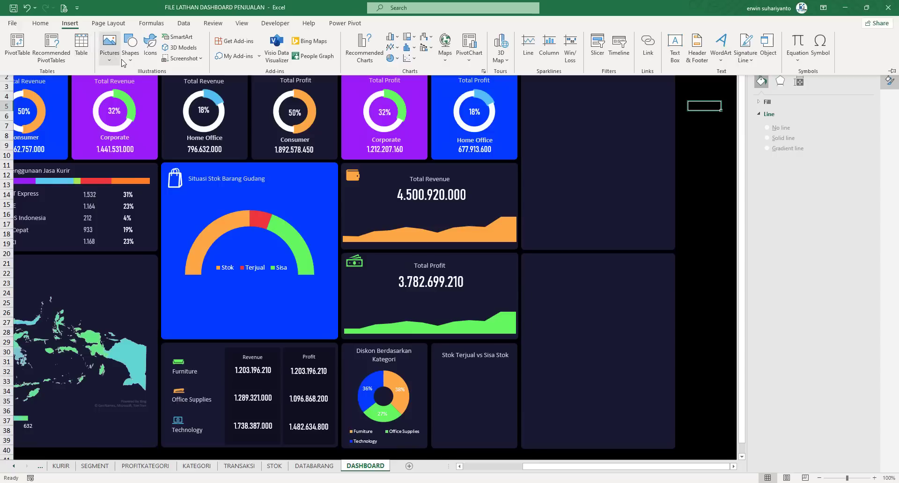
click(130, 47)
click(173, 84)
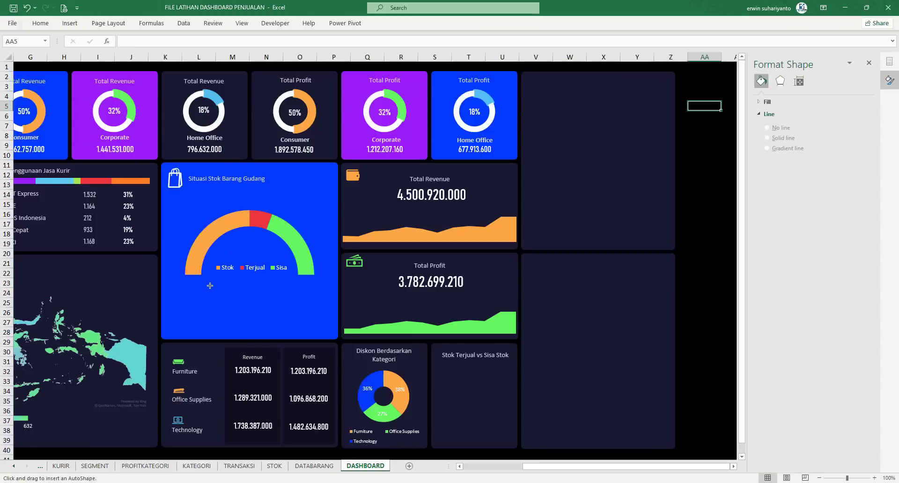
mouse_move(210, 286)
mouse_down()
mouse_move(293, 300)
mouse_move(261, 285)
mouse_move(250, 298)
mouse_move(217, 279)
mouse_up()
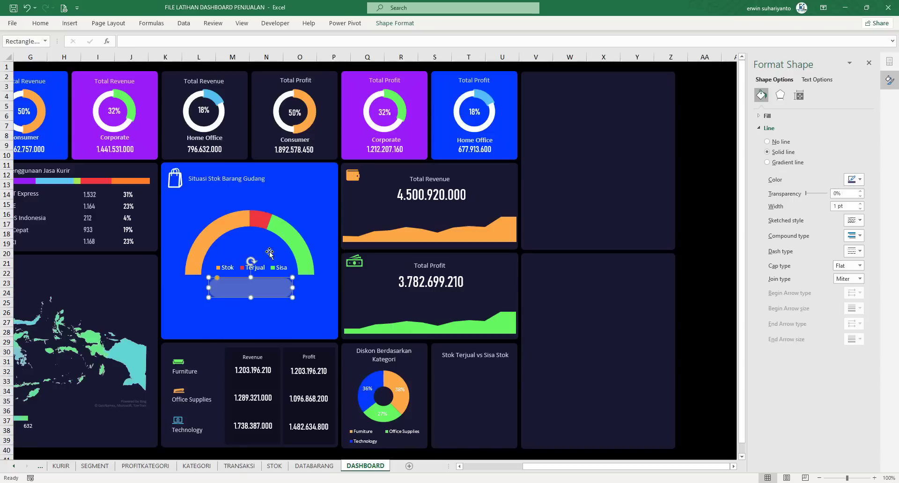
Fill the rounded rectangle below the gauge with white, remove its outline and deselect it.
click(395, 23)
click(346, 37)
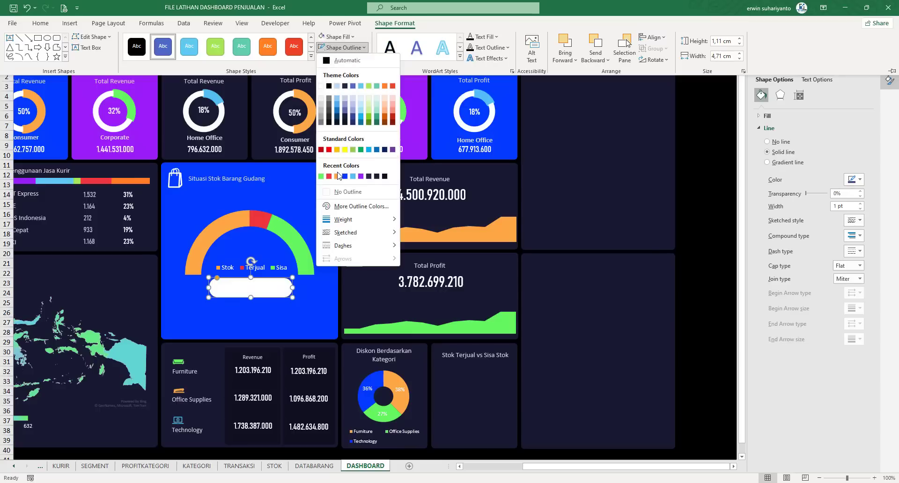
click(335, 191)
click(704, 166)
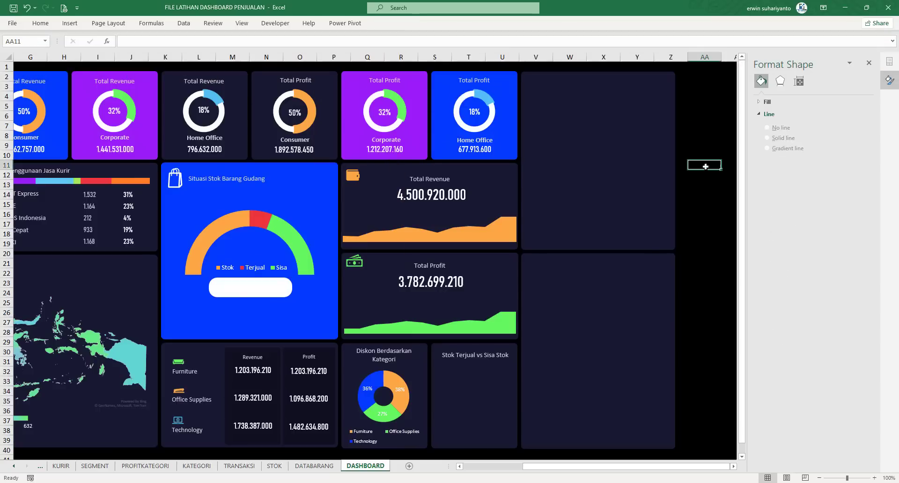
Add data labels to the stock gauge and delete the label belonging to the hidden Total slice.
click(868, 64)
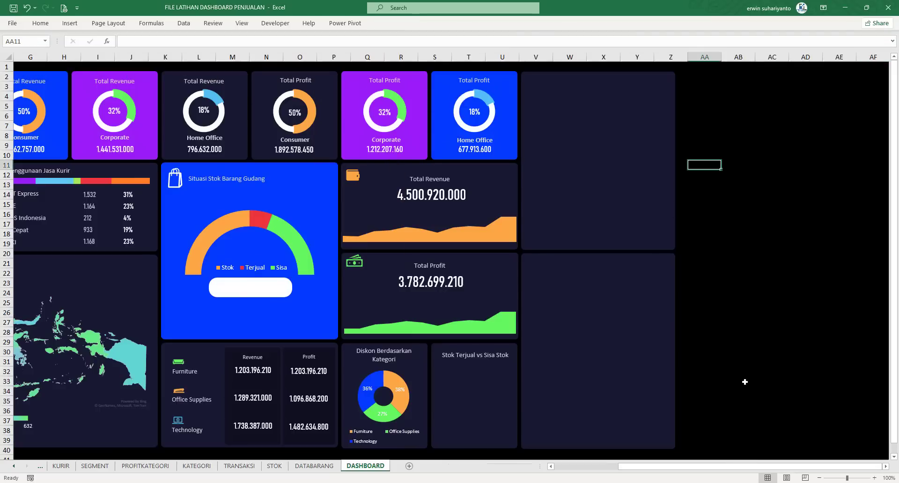
drag(701, 468, 606, 474)
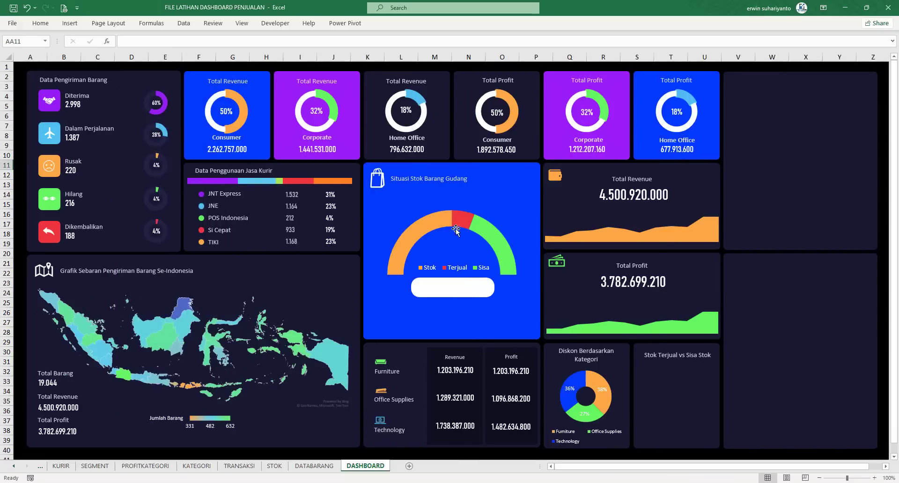
click(443, 216)
click(541, 214)
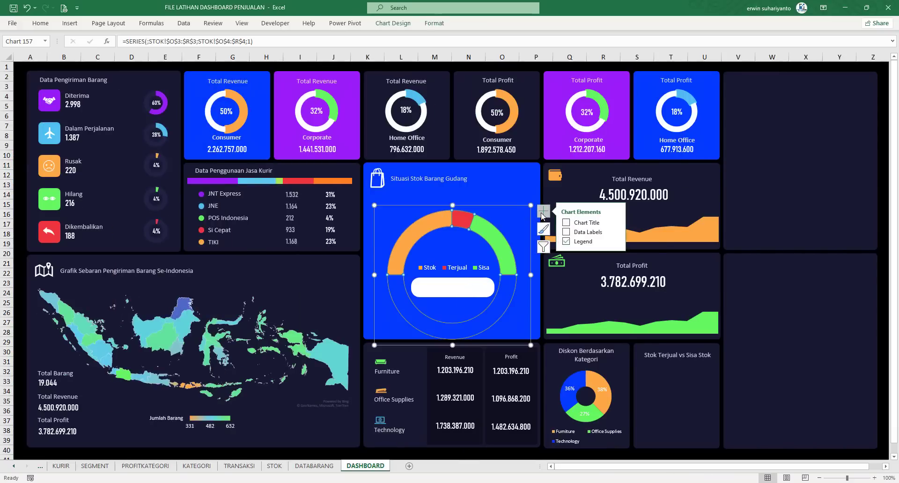
click(566, 231)
click(454, 331)
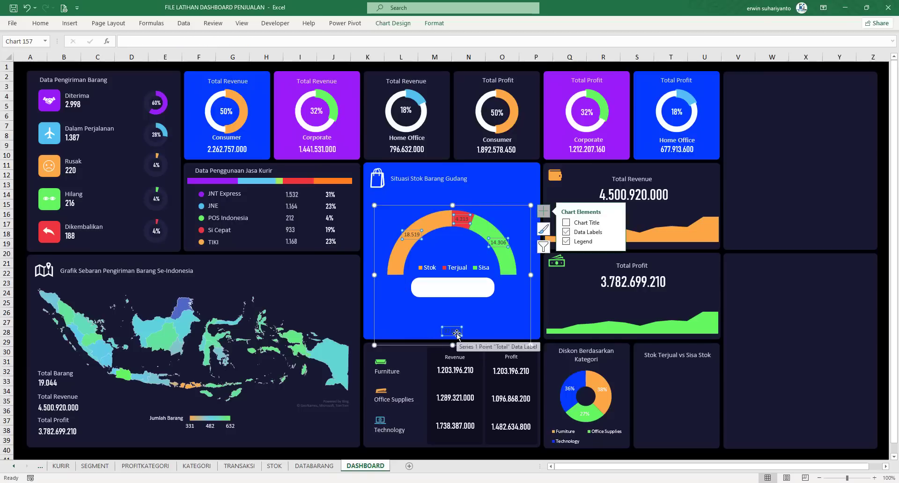
key(Delete)
Format the gauge's data labels as white text at size 10 and deselect the chart.
click(419, 236)
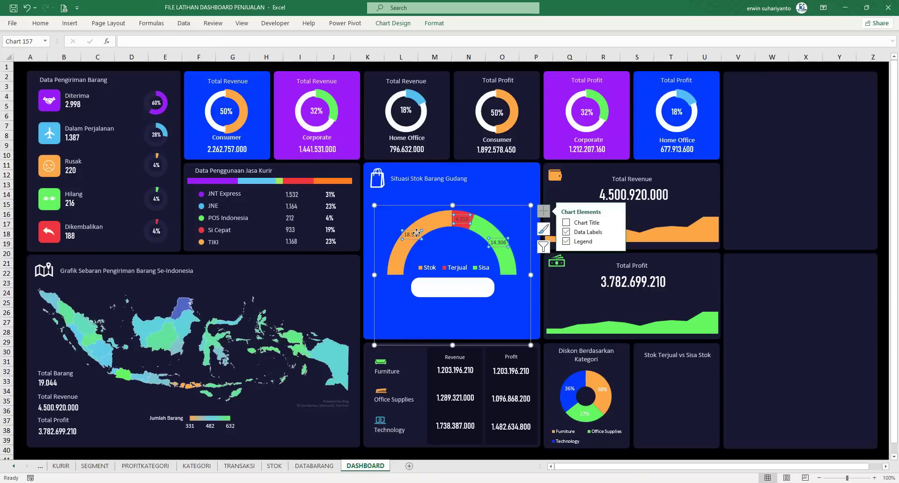
click(40, 23)
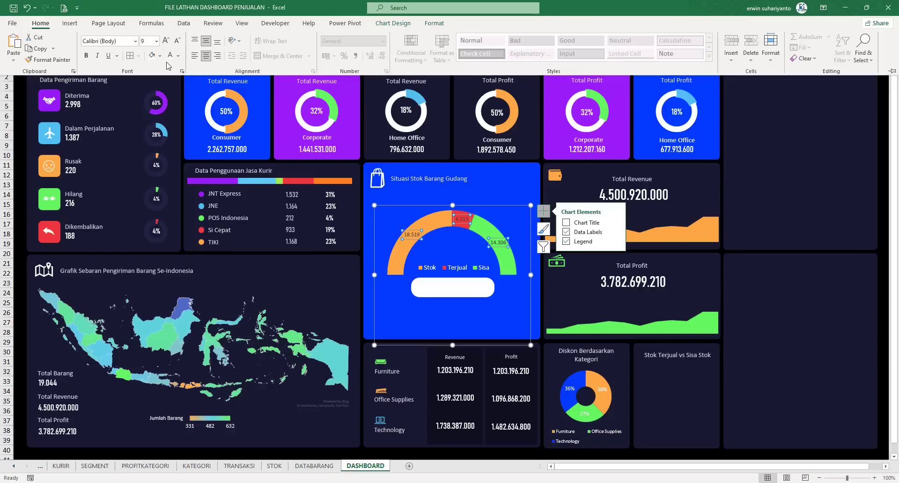
click(166, 41)
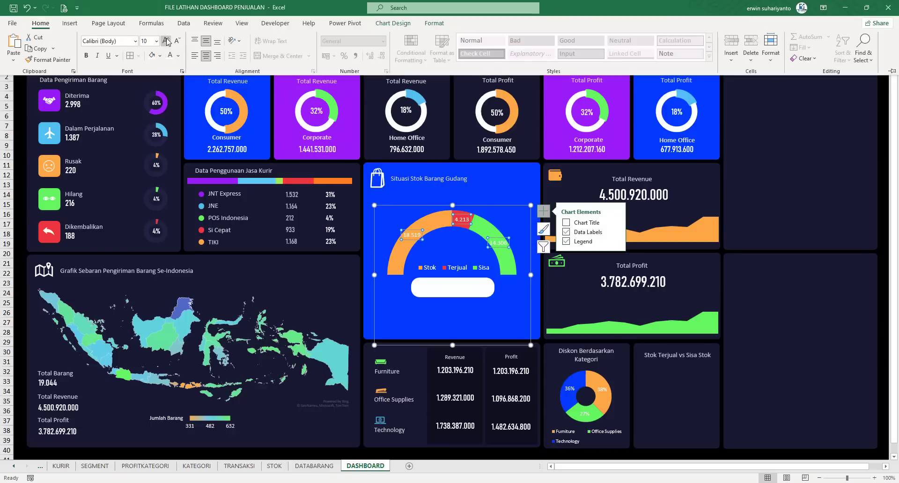
click(761, 93)
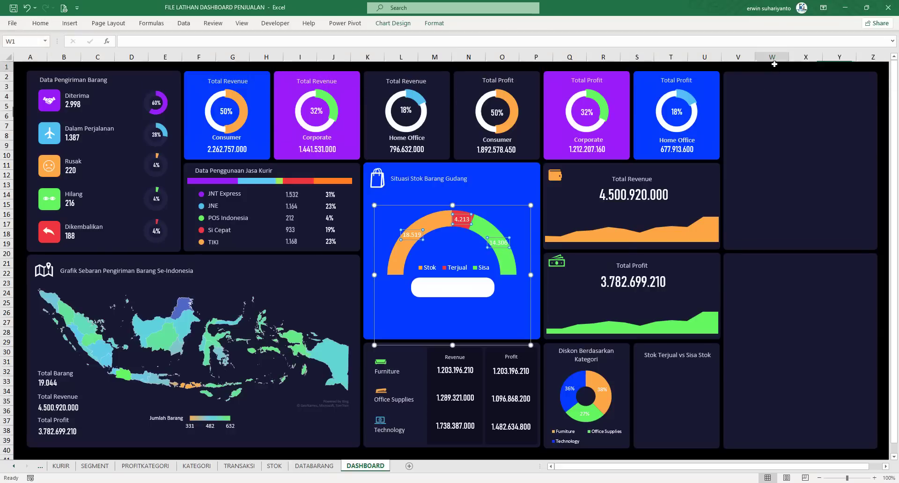
Link the white rounded box below the gauge to the category cell on the STOK sheet with =STOK!$Q$2.
click(458, 286)
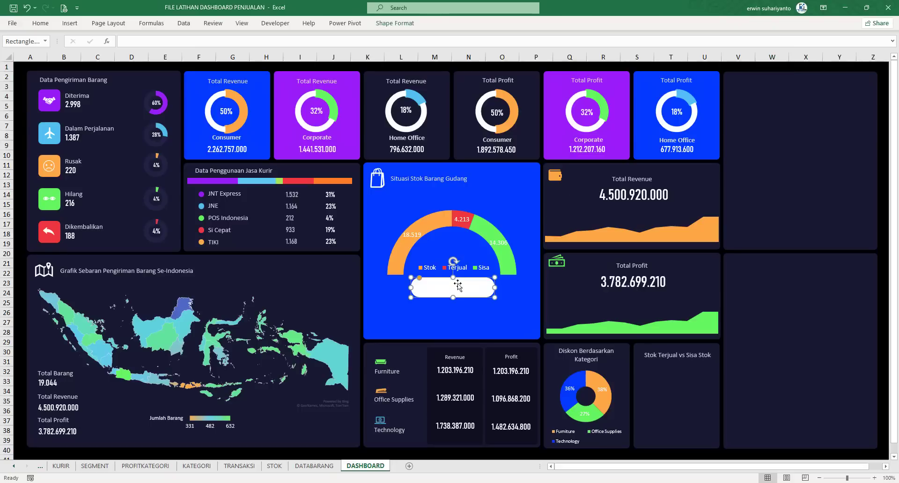
click(172, 36)
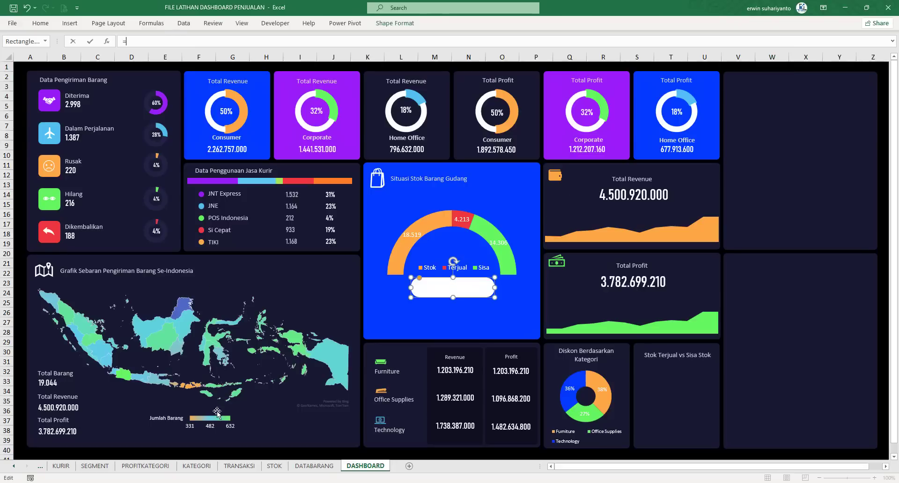
click(209, 466)
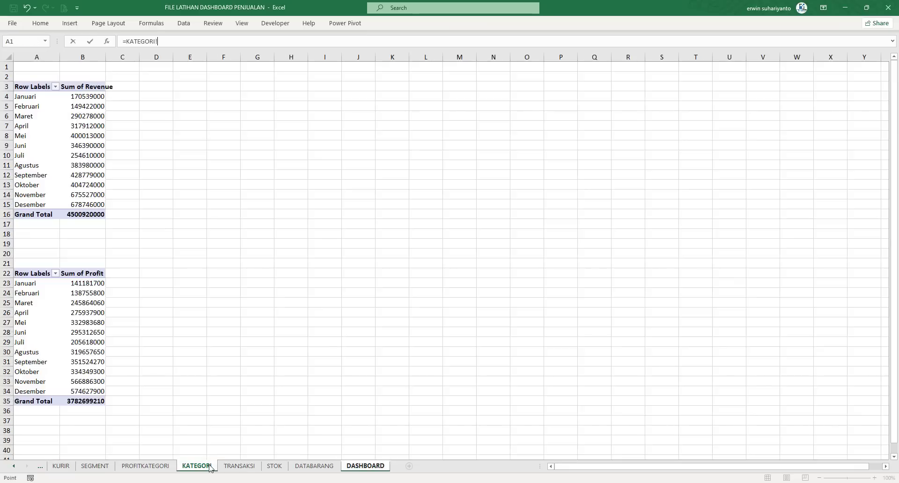
click(283, 468)
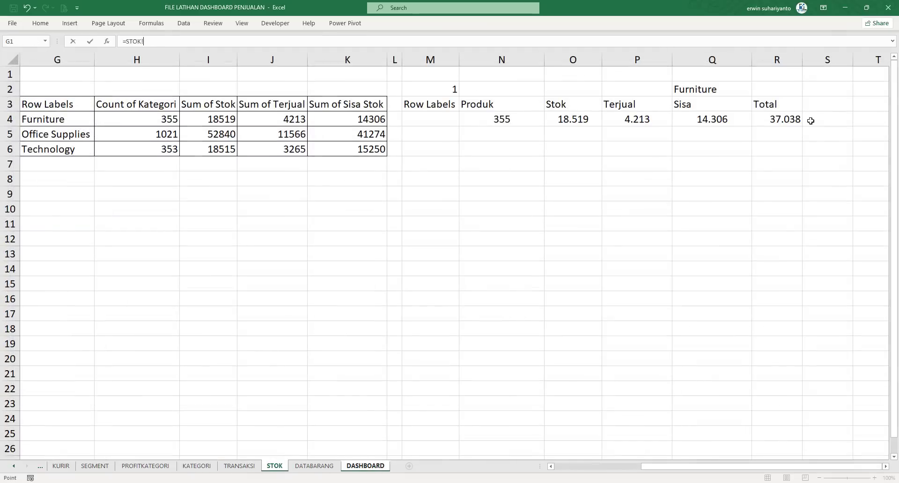
click(703, 92)
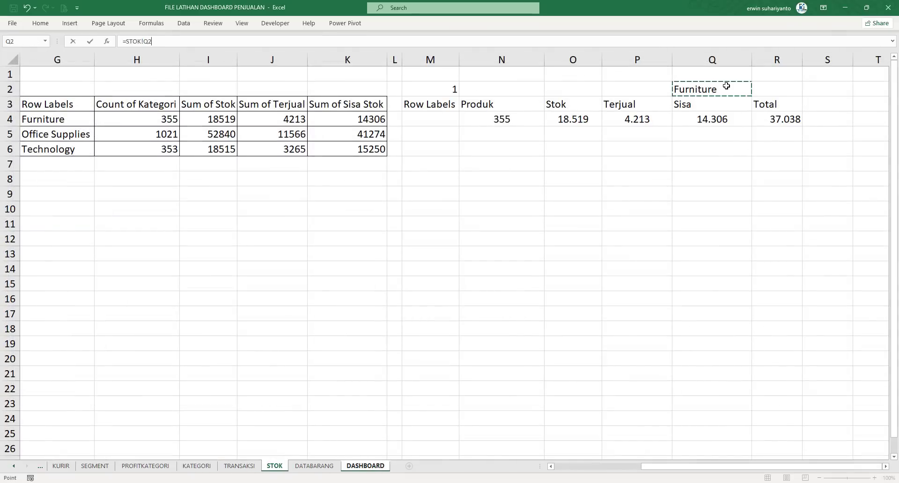
key(F4)
key(Return)
click(813, 67)
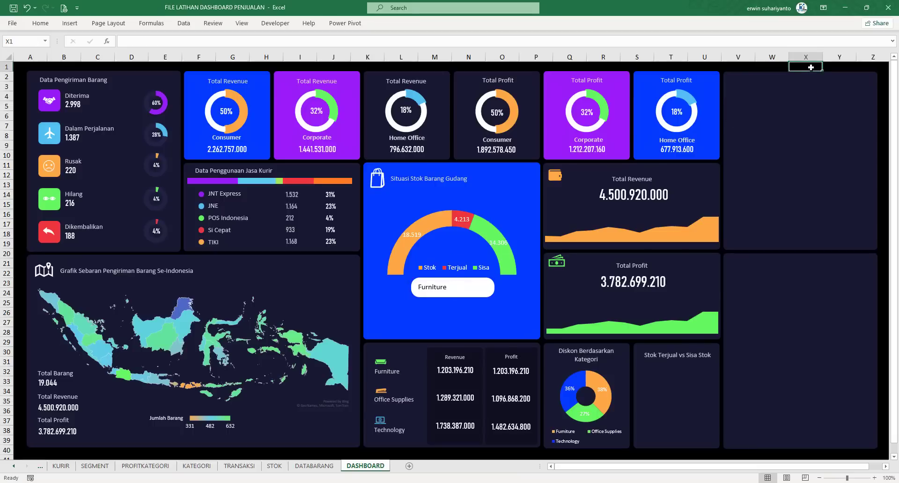
Centre the Furniture text horizontally and vertically inside the white box.
click(458, 287)
click(41, 23)
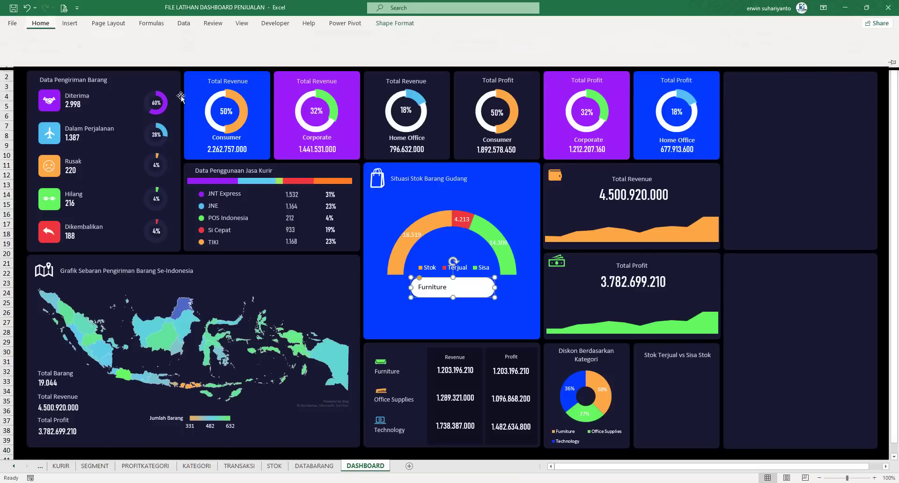
click(206, 55)
click(206, 41)
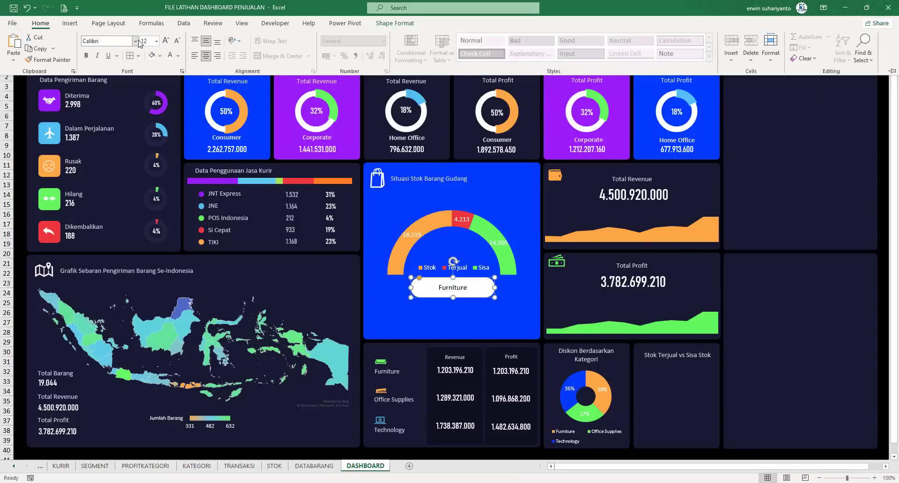
Set the white box's Furniture text to Bahnschrift Condensed at size 14.
click(135, 42)
scroll(138, 57, up, 3)
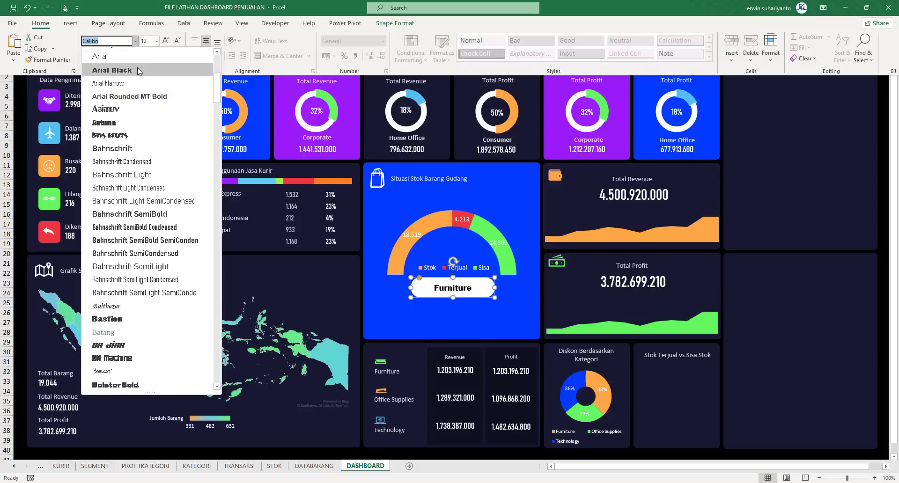
click(137, 161)
click(168, 43)
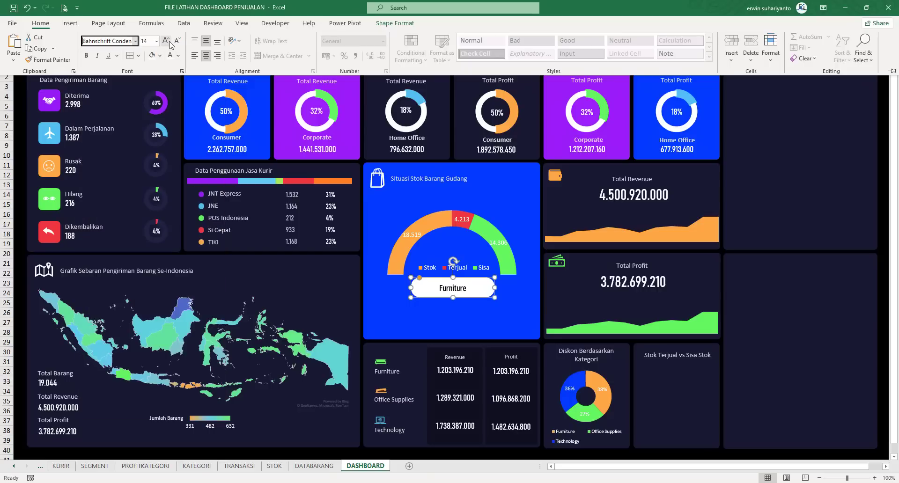
click(169, 42)
click(177, 40)
Reduce the height of the white Furniture box from its lower edge and deselect it.
click(452, 295)
drag(454, 297, 455, 293)
click(834, 67)
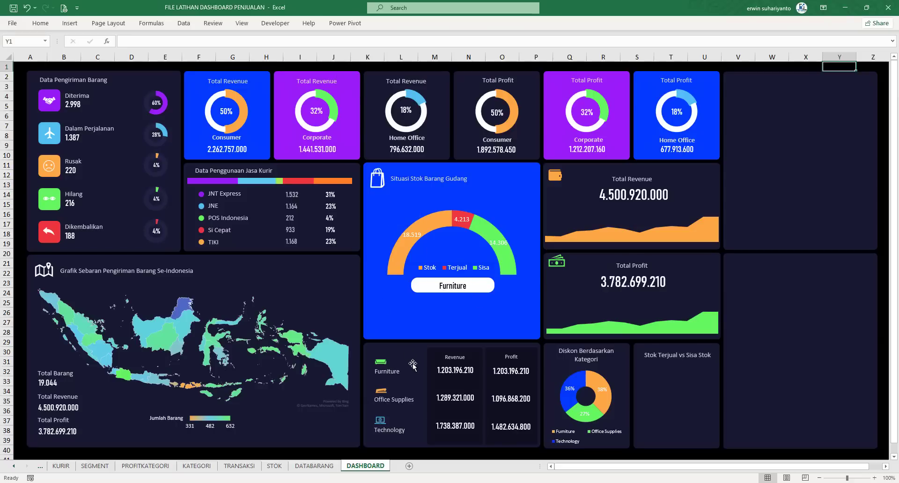
Draw a rounded rectangle about 0.74 cm high near the lower-left corner of the blue stock card.
click(70, 23)
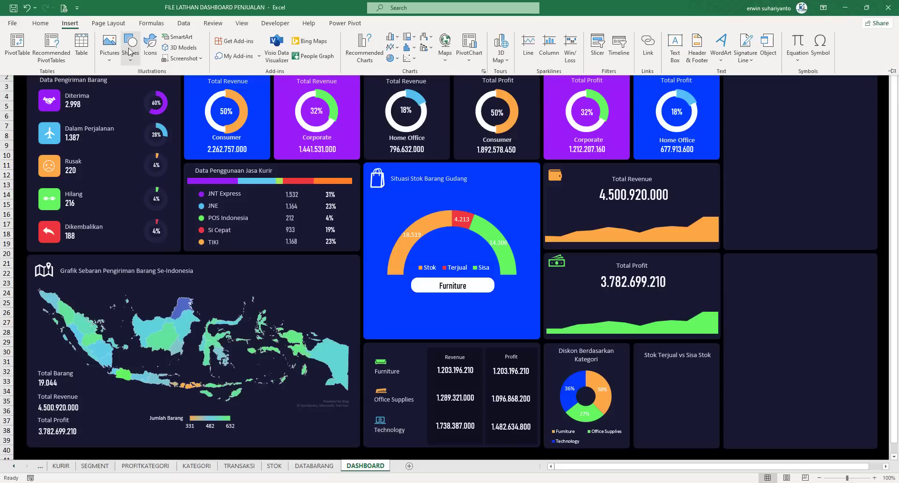
click(130, 47)
click(164, 85)
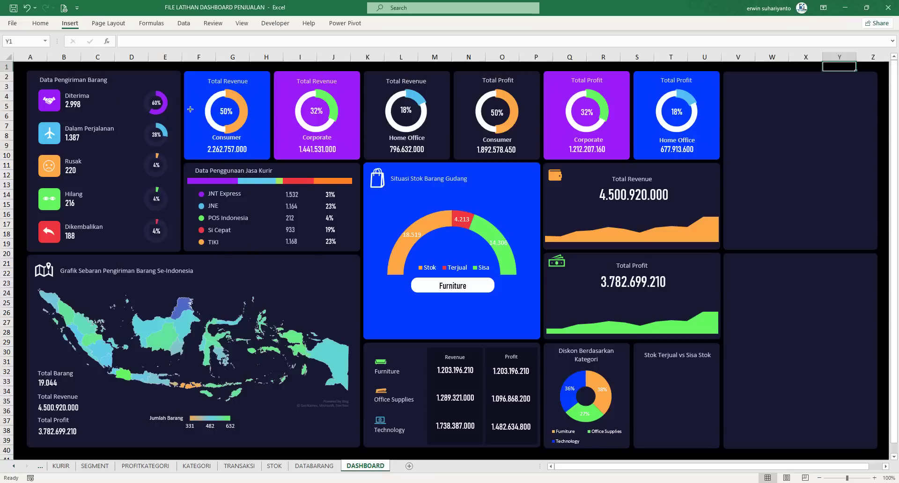
drag(369, 313, 422, 326)
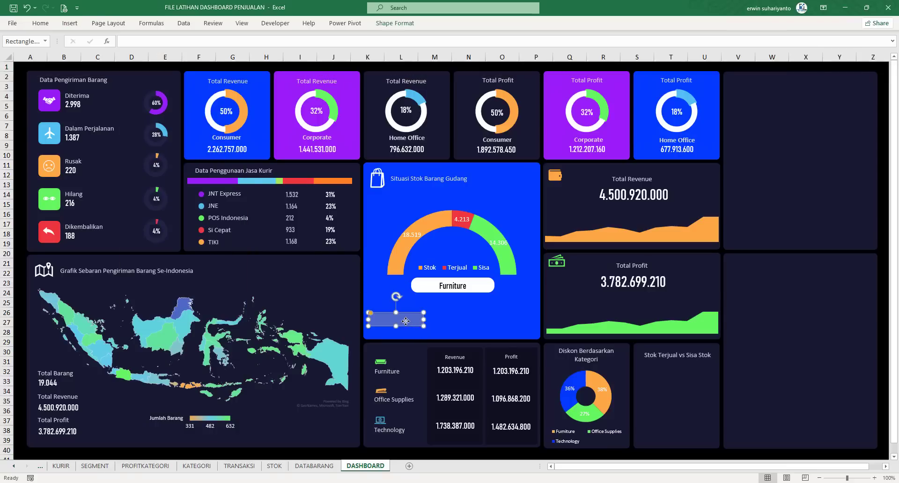
Shift the new rounded rectangle slightly left and nudge it up closer to the Furniture box.
click(405, 320)
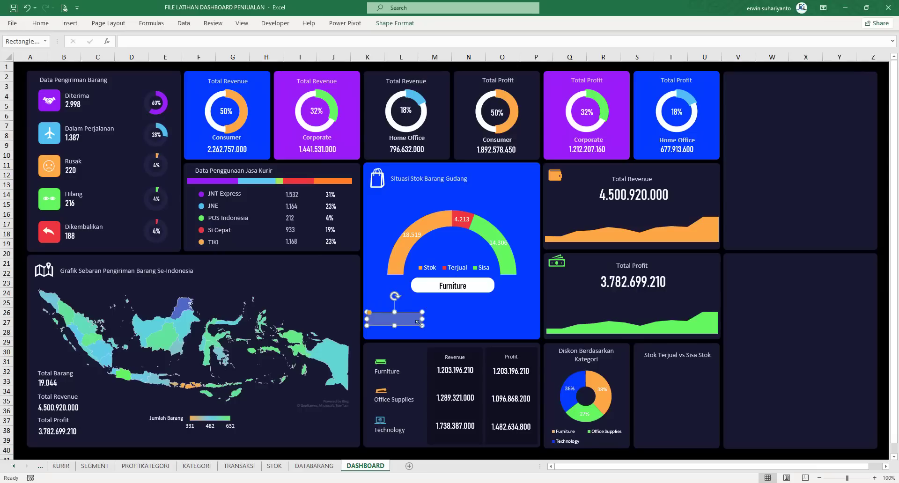
key(Up)
key(Up)
key(Up)
key(Up)
key(Up)
key(Up)
key(Up)
key(Up)
key(Up)
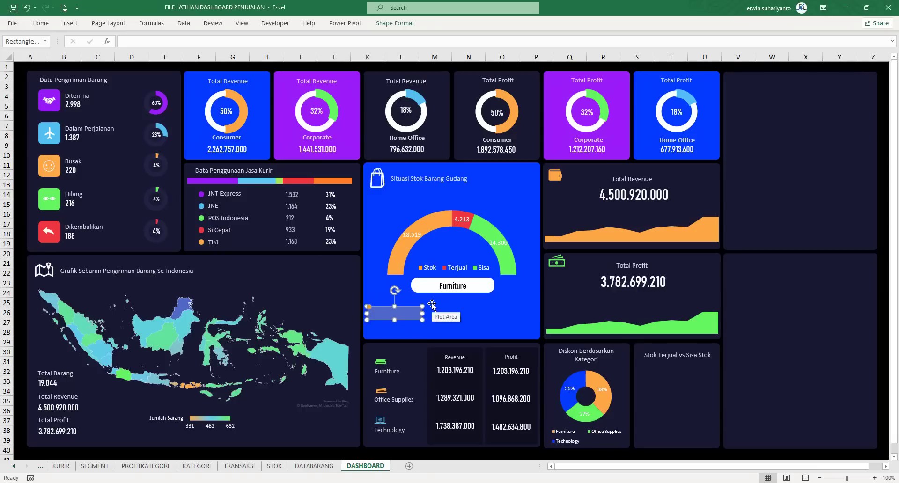
key(Up)
key(Up)
Widen the rounded rectangle to about 3.39 cm and place two copies beside it in a row.
drag(422, 314, 465, 313)
key(ctrl+d)
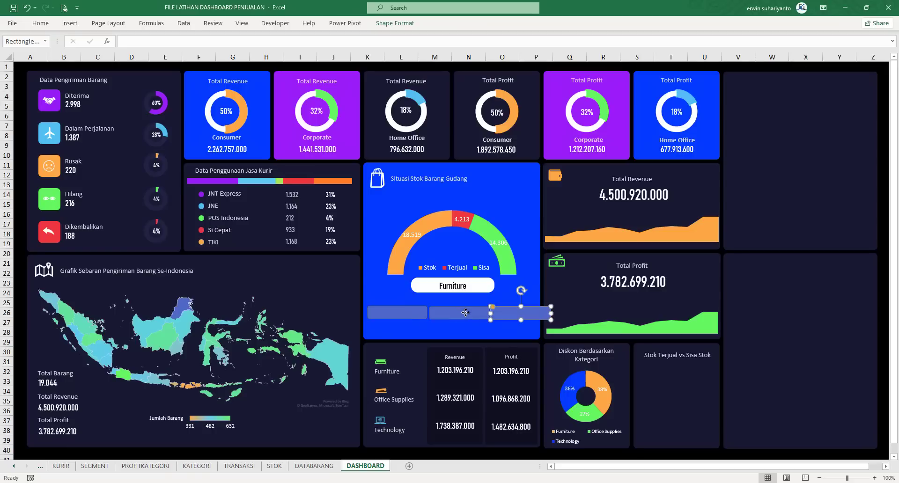
click(838, 67)
Look at the finished stock card in the SAMPLE FILE FINAL workbook and return to FILE LATIHAN DASHBOARD PENJUALAN.
click(484, 482)
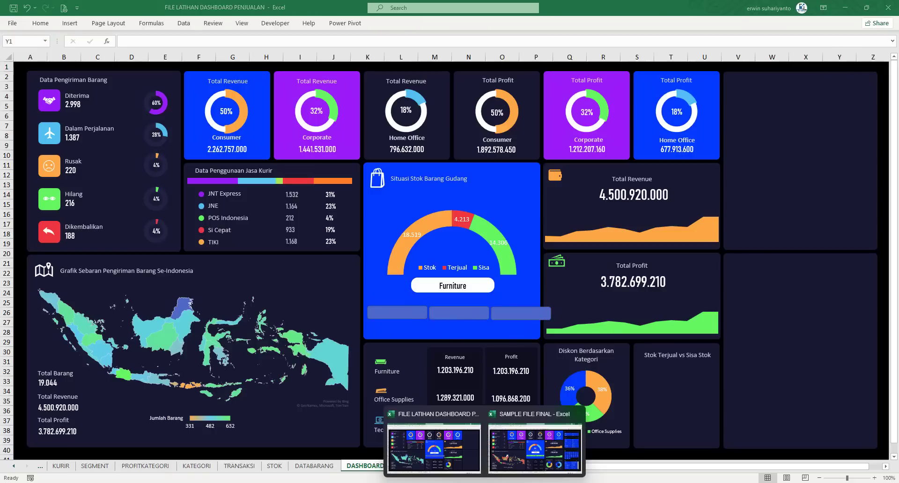
click(535, 442)
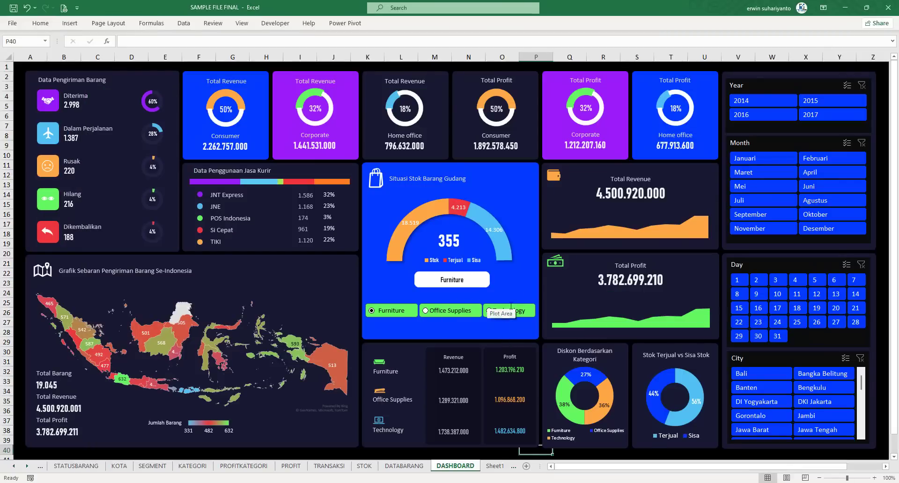
click(845, 7)
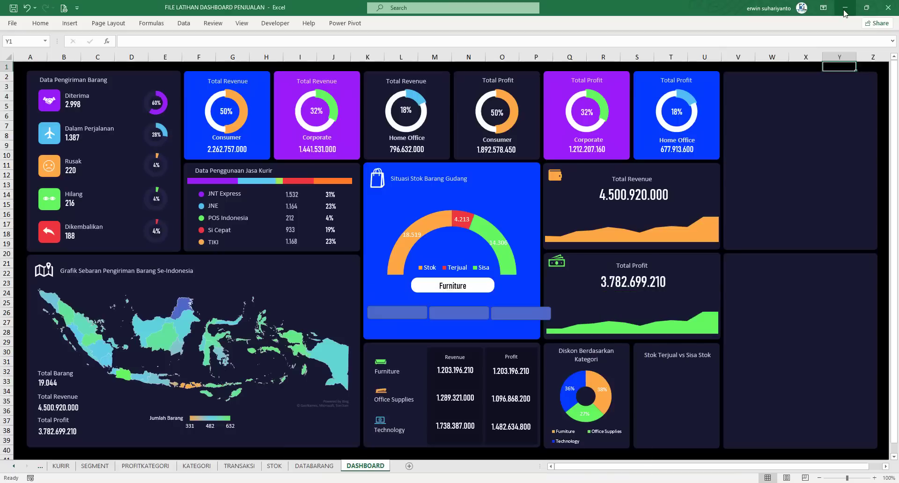
Fill the three rounded rectangles below the Furniture box with the recently used bright green and remove their outlines.
click(480, 316)
shift+click(500, 315)
shift+click(422, 317)
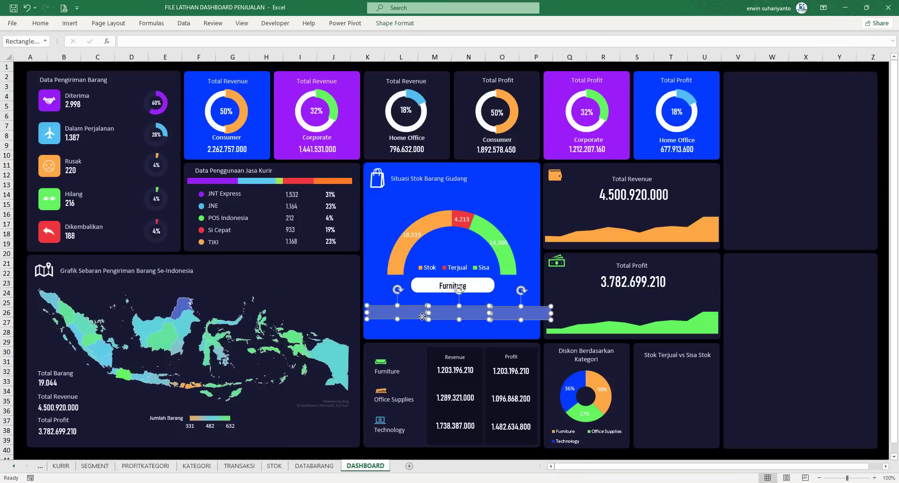
click(394, 23)
click(335, 37)
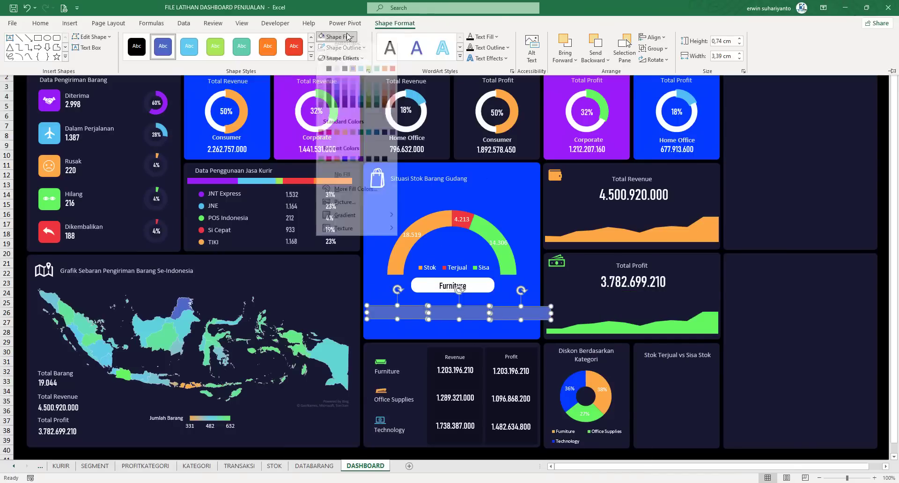
click(321, 165)
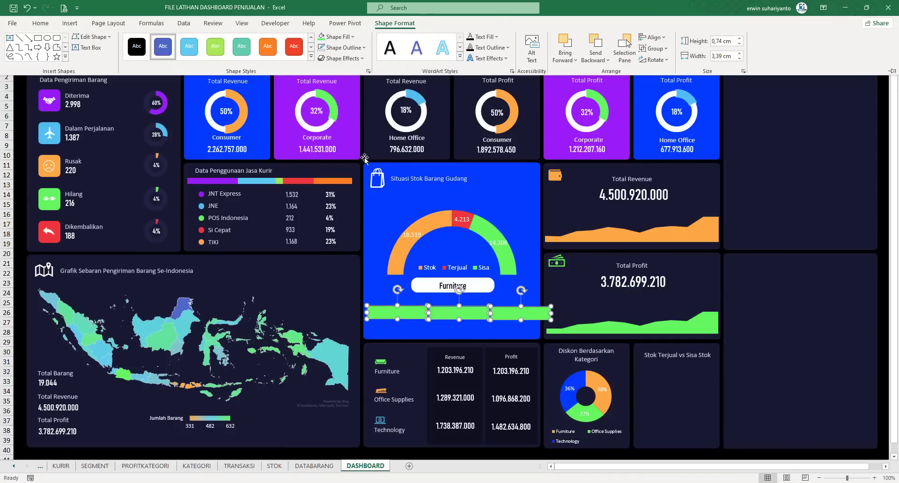
click(342, 47)
click(357, 197)
Align the three green rectangles to their middles and distribute them vertically.
click(664, 39)
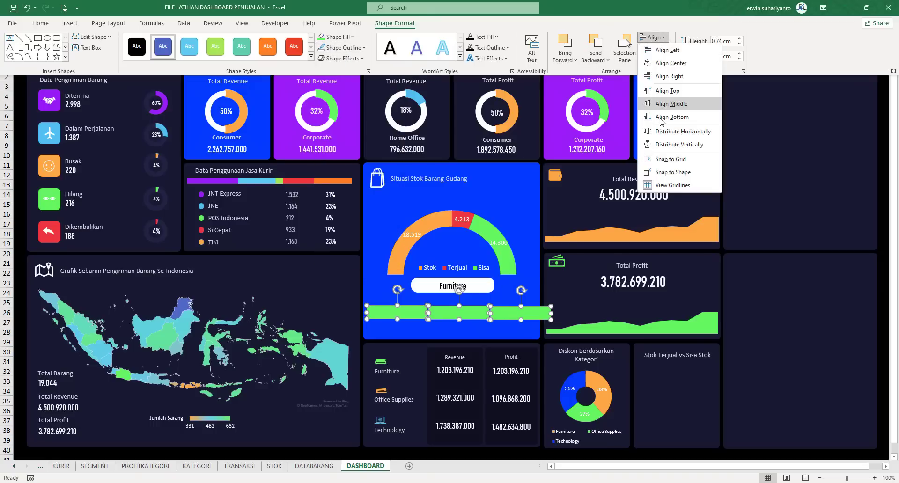
click(670, 104)
click(653, 37)
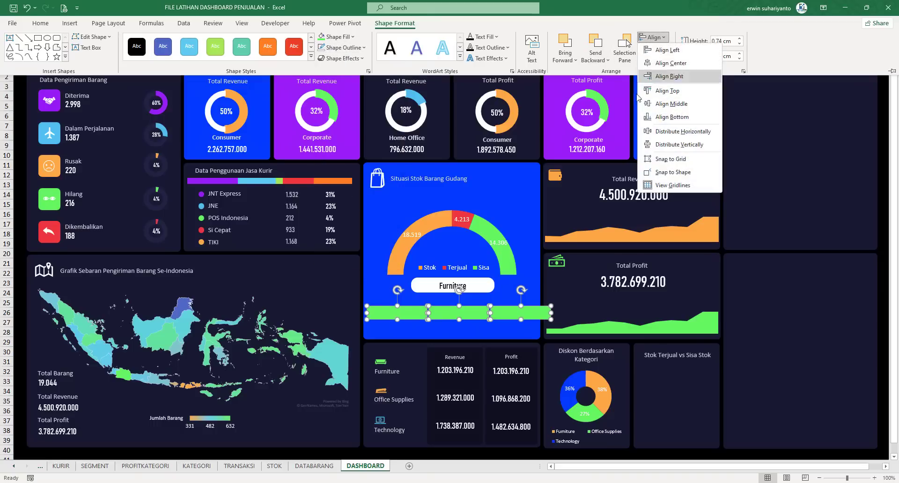
click(669, 144)
Narrow the three green rectangles to about 3.1 cm each and shift them closer together so the row fits inside the card.
key(ctrl+F1)
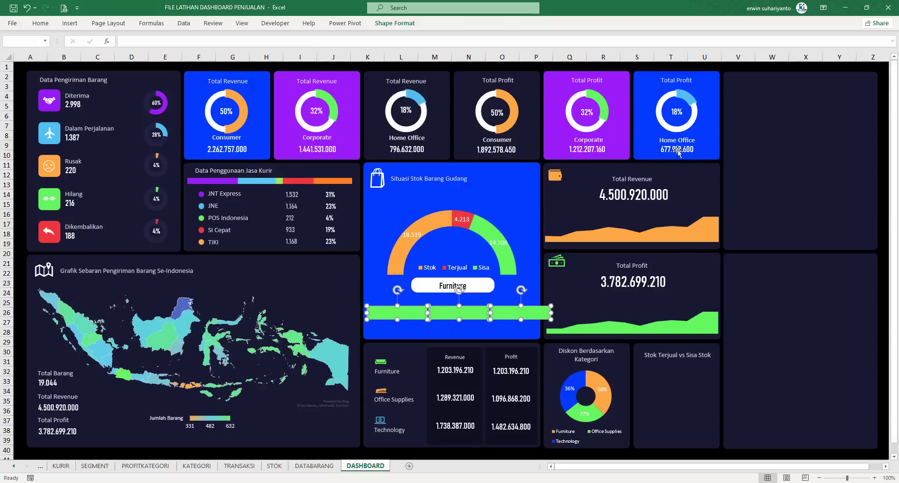
click(547, 312)
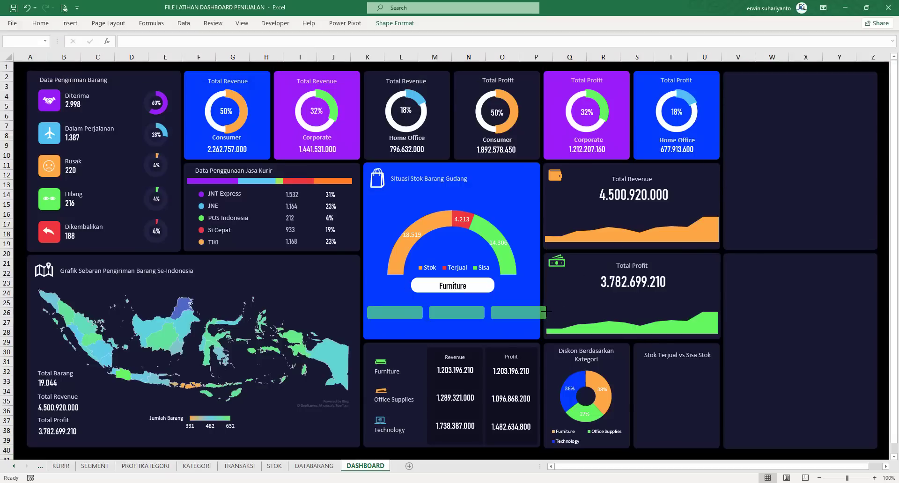
drag(546, 312, 546, 312)
click(501, 331)
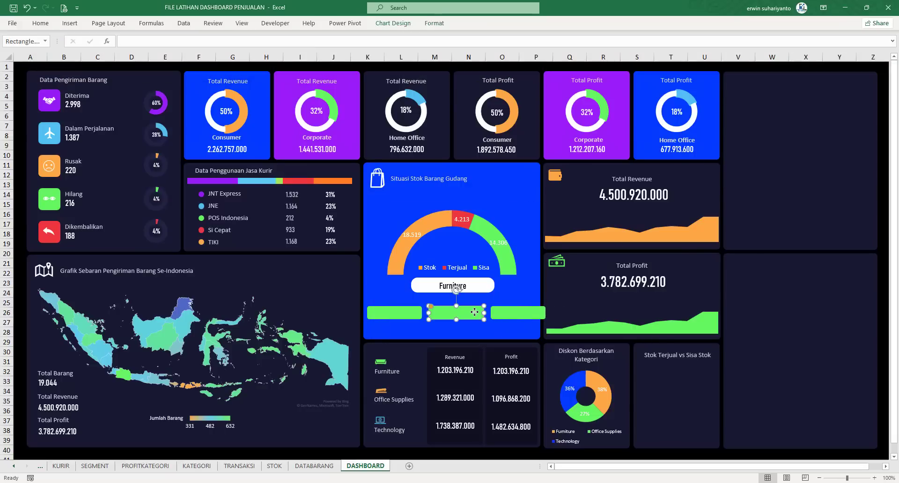
drag(474, 313, 514, 313)
Align the three narrowed green rectangles to their middles and distribute them vertically.
click(519, 312)
shift+click(456, 316)
shift+click(393, 316)
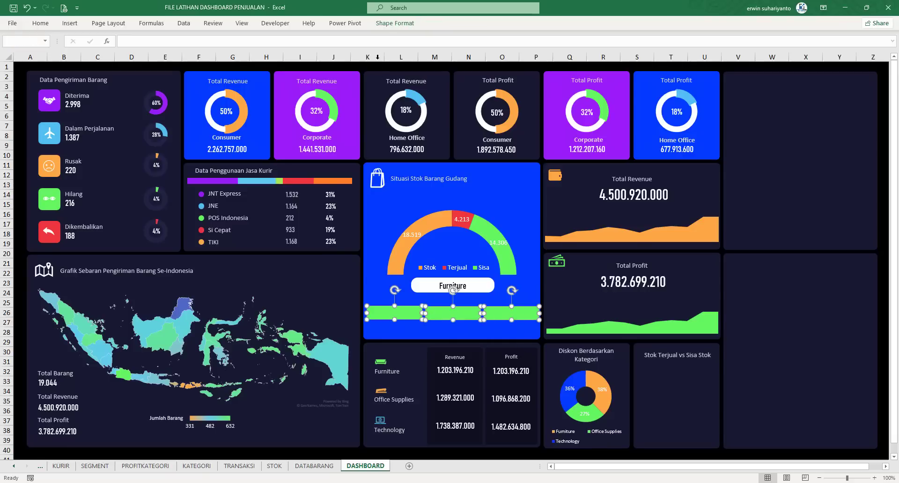
click(394, 23)
click(652, 37)
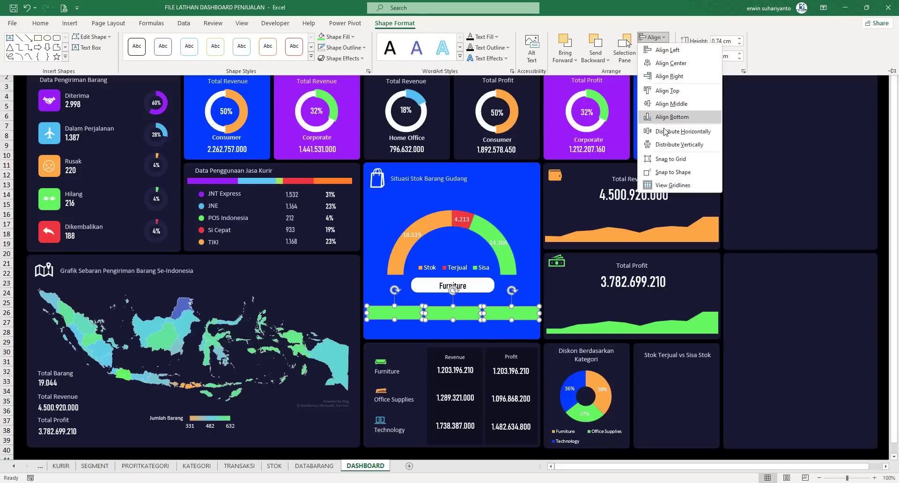
click(660, 104)
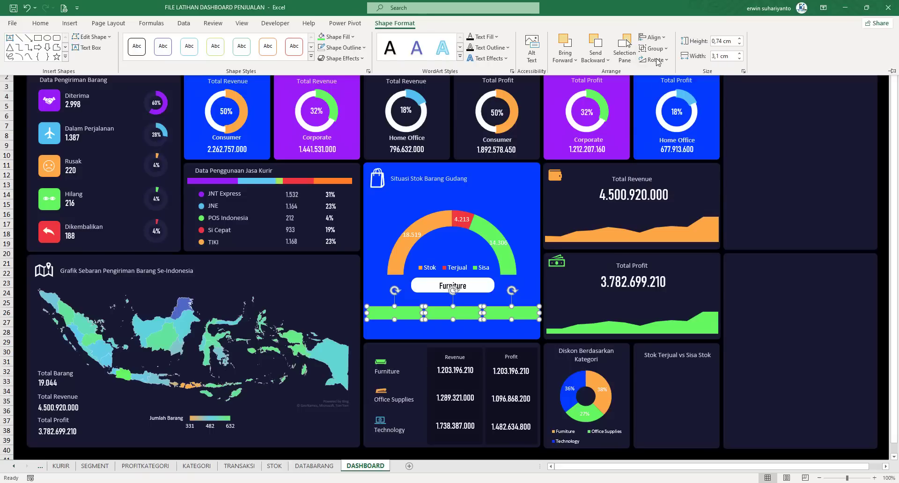
click(652, 37)
click(664, 145)
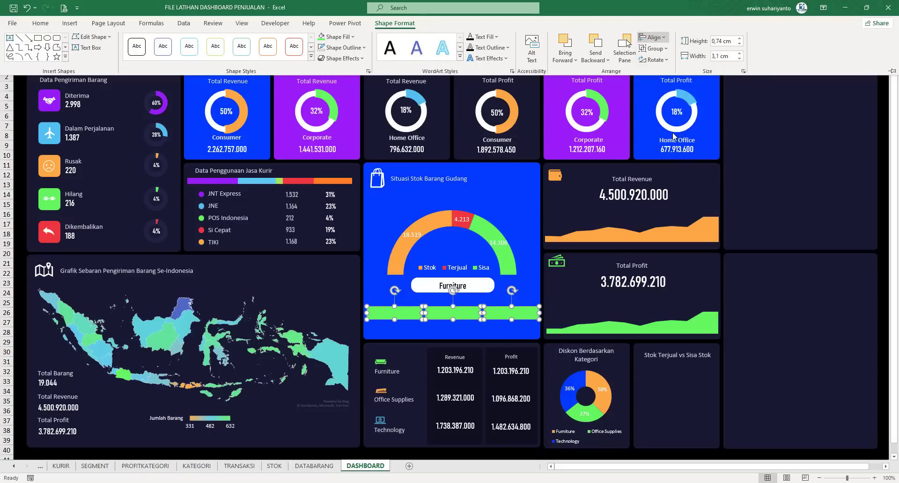
click(820, 106)
click(814, 66)
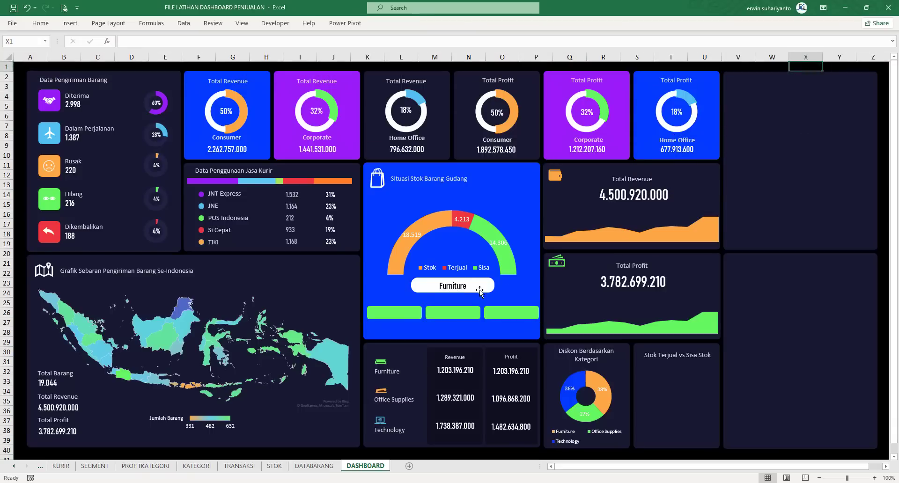
Add the text Furniture to the first green rectangle.
right_click(393, 312)
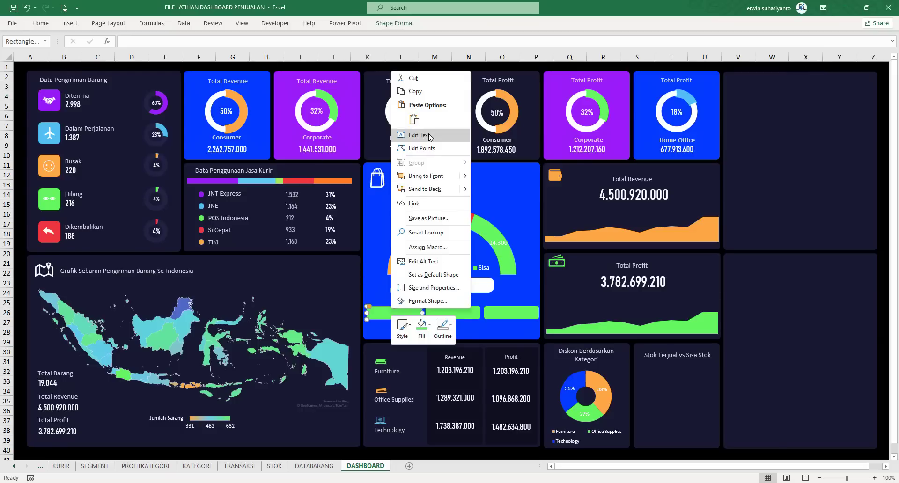
click(429, 136)
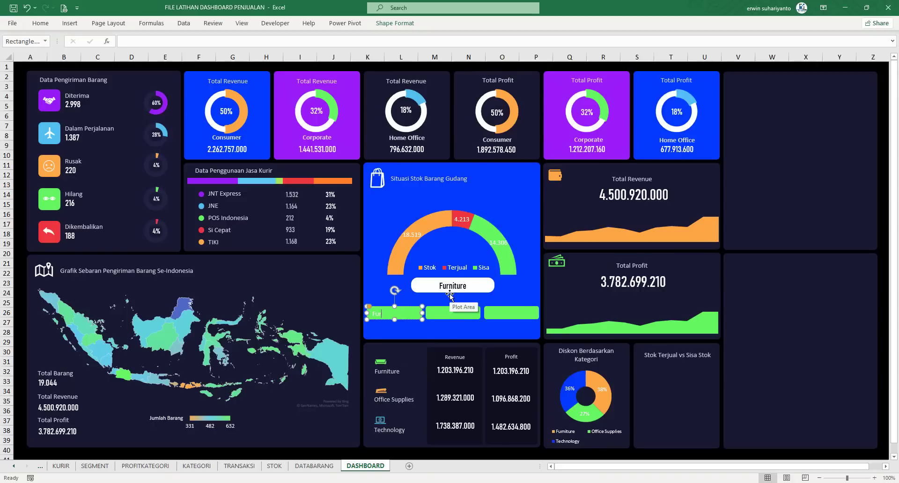
text(Furniture)
click(450, 293)
click(385, 313)
click(385, 321)
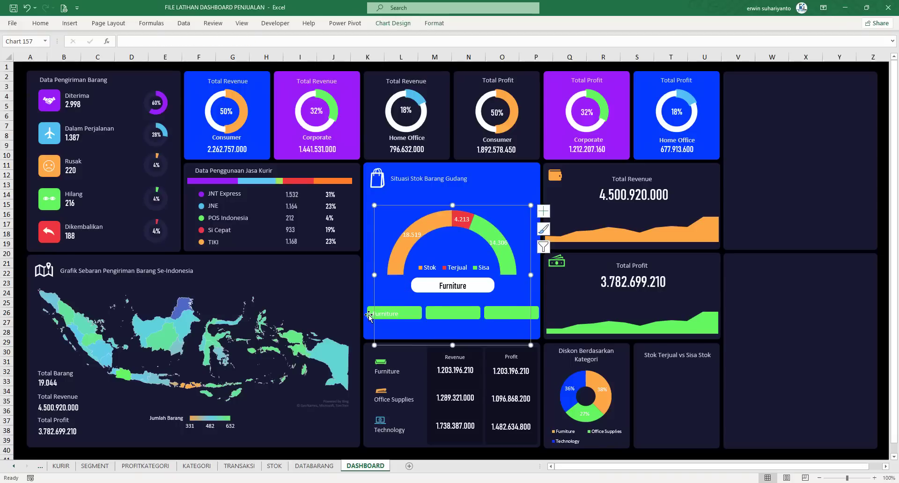
Center the first green rectangle's text horizontally and vertically and set its font color to Automatic black.
click(367, 314)
click(40, 23)
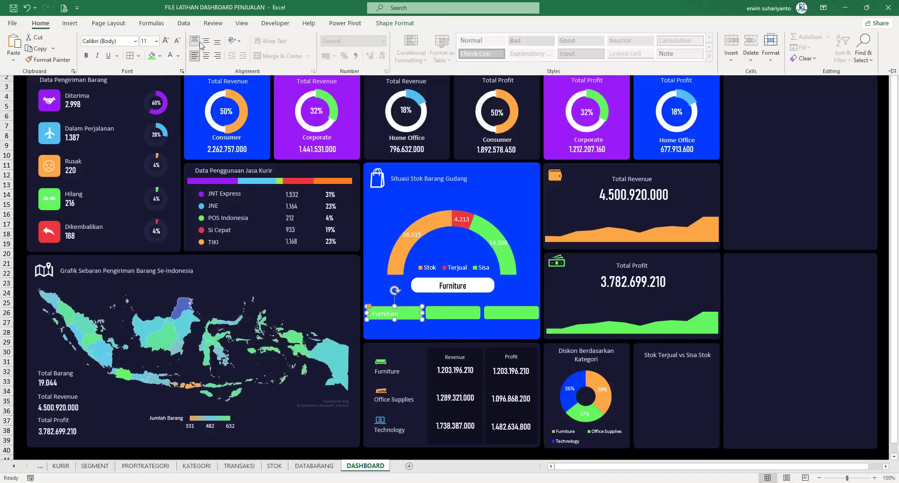
click(207, 56)
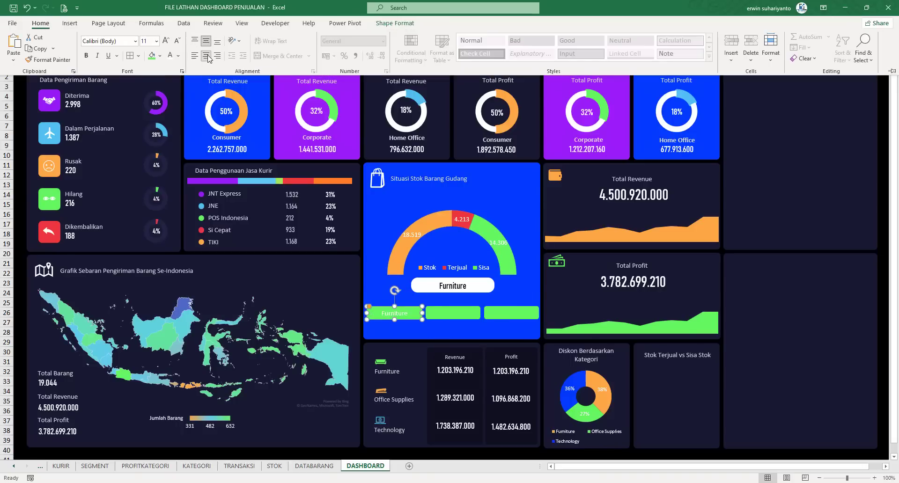
click(178, 56)
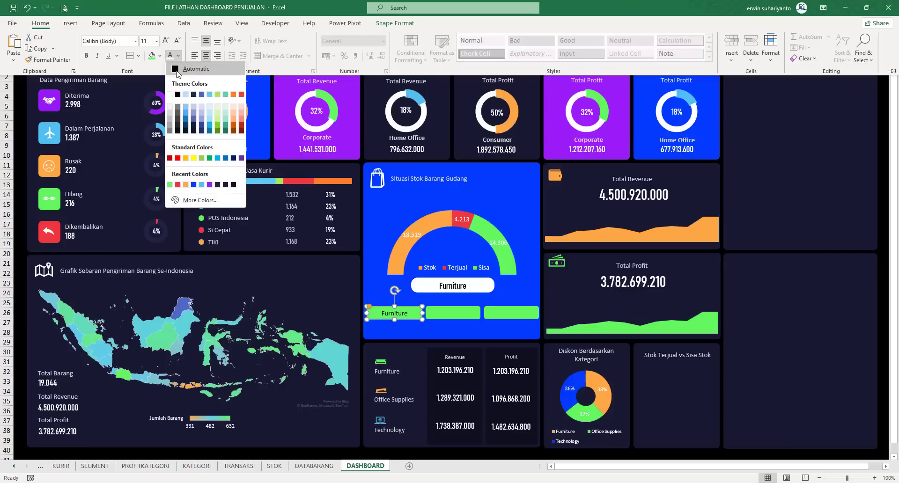
click(176, 70)
Add the text Office Supplies to the middle green rectangle, centered both ways and in black.
click(441, 313)
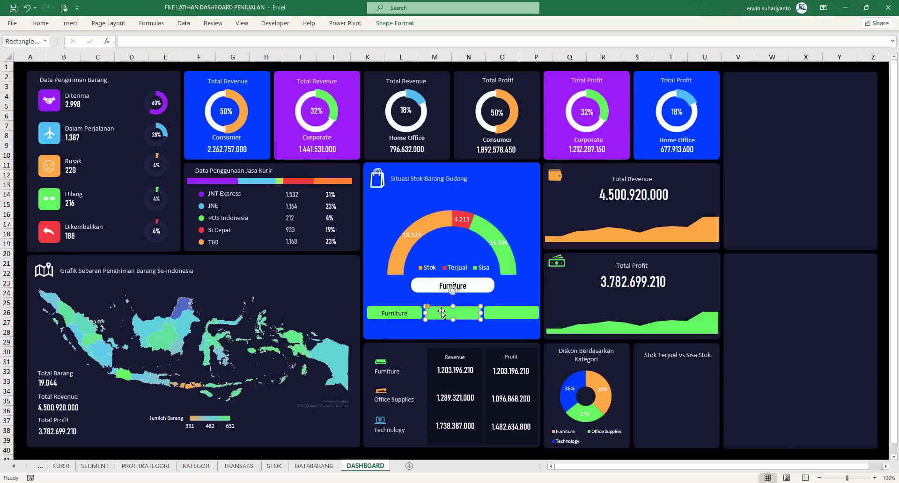
right_click(441, 312)
click(505, 138)
text(Office Supplies)
click(40, 23)
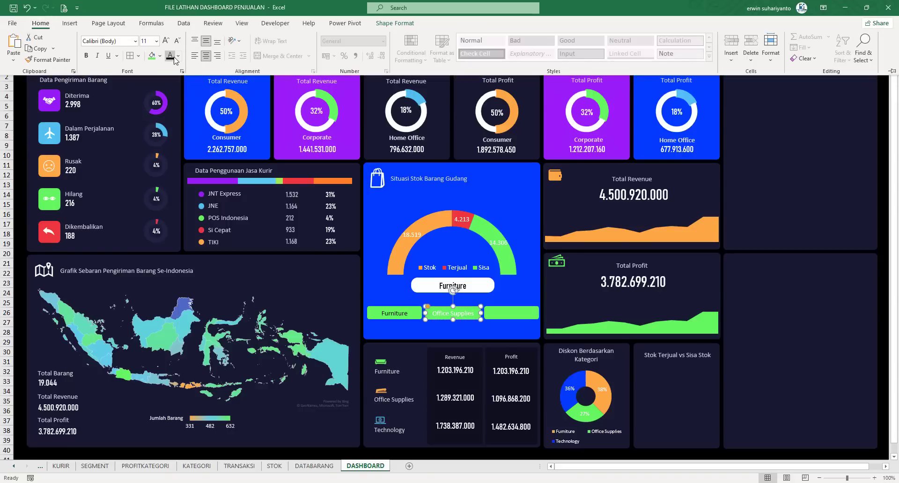
click(206, 55)
Add the text Technology to the third green rectangle.
click(511, 314)
right_click(512, 314)
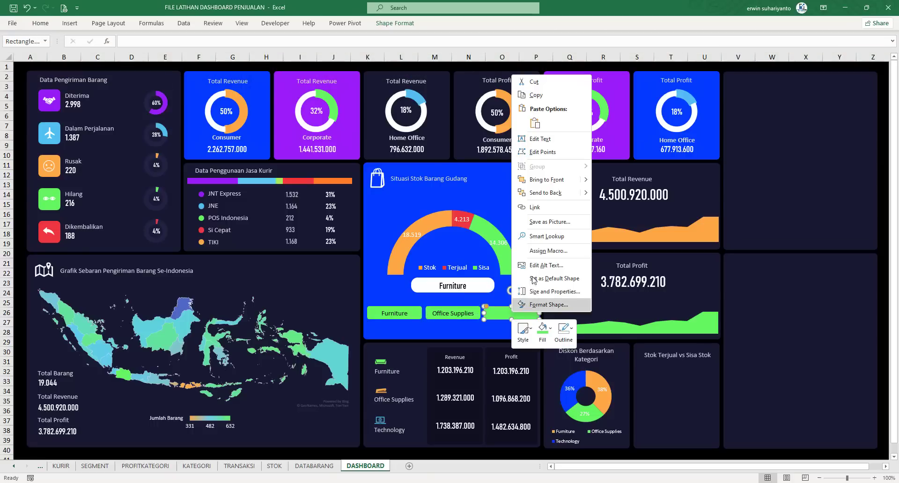
click(541, 139)
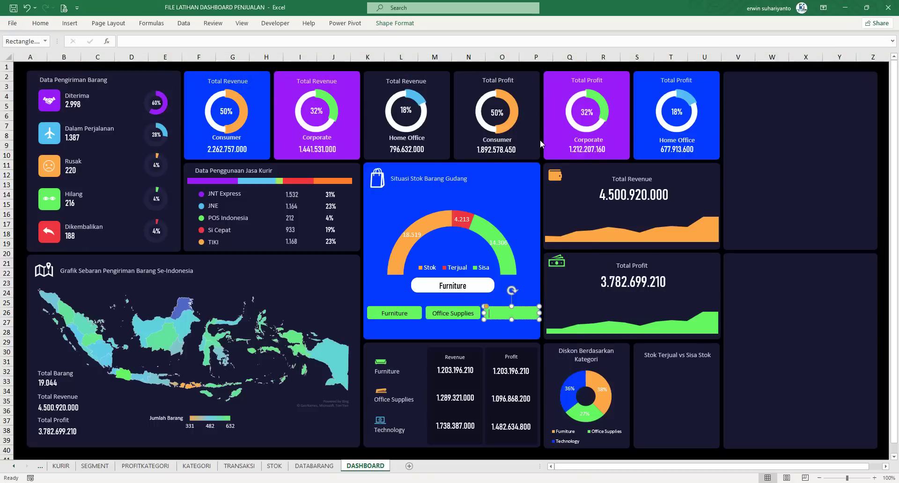
text(Technology)
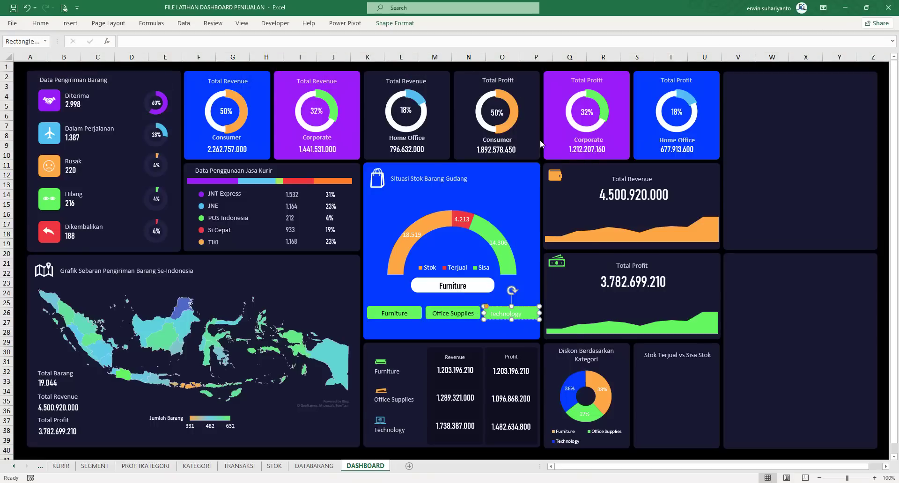
click(733, 61)
click(735, 66)
Center the Technology text horizontally and vertically in its green rectangle and make it black.
click(511, 314)
click(40, 23)
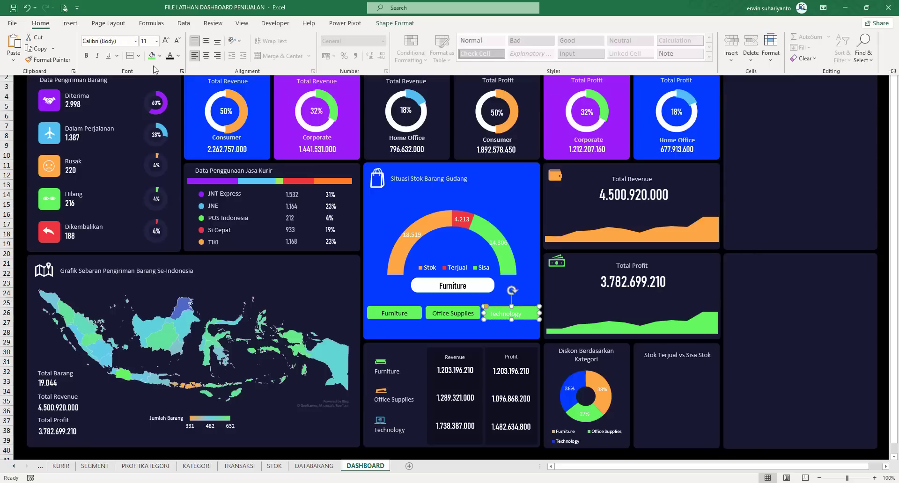
click(206, 41)
click(206, 56)
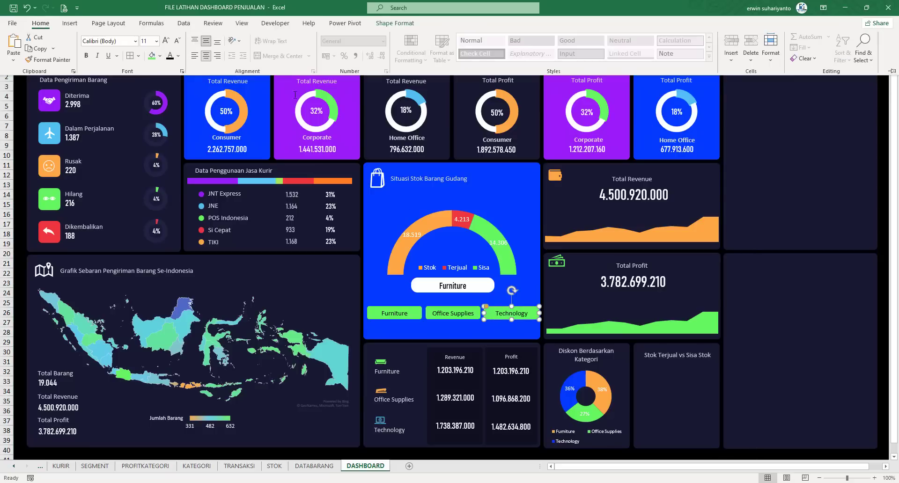
click(814, 90)
click(806, 66)
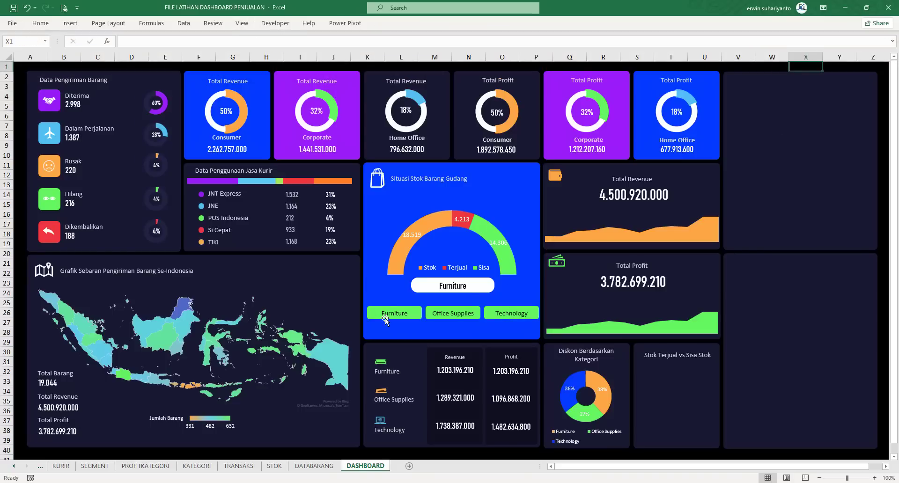
Insert an option button form control in an empty area of the stock card and remove its caption text.
click(275, 22)
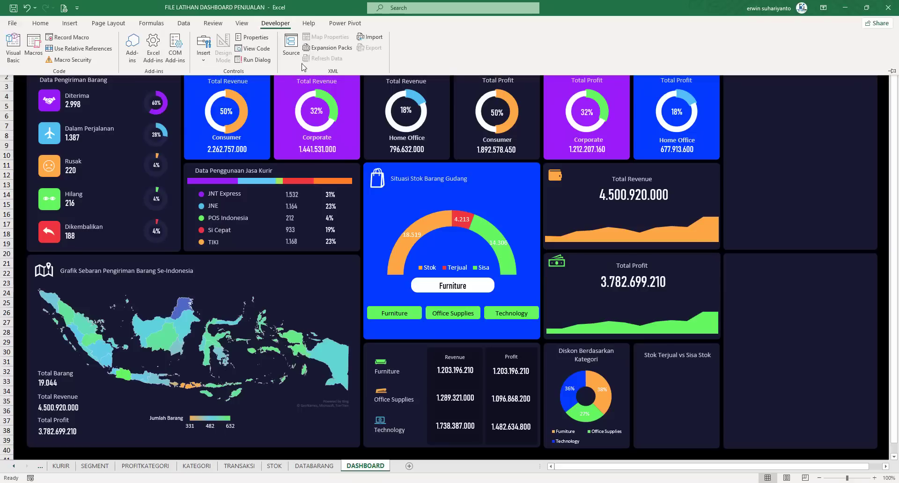
click(202, 60)
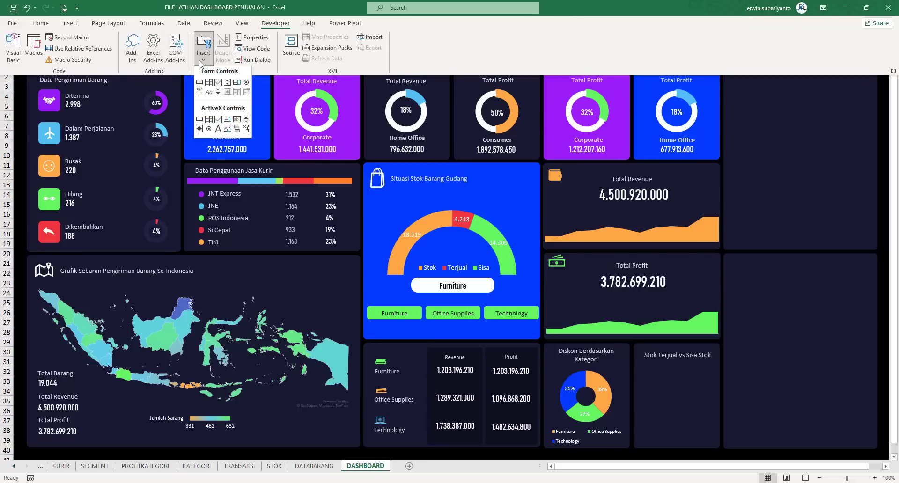
click(246, 87)
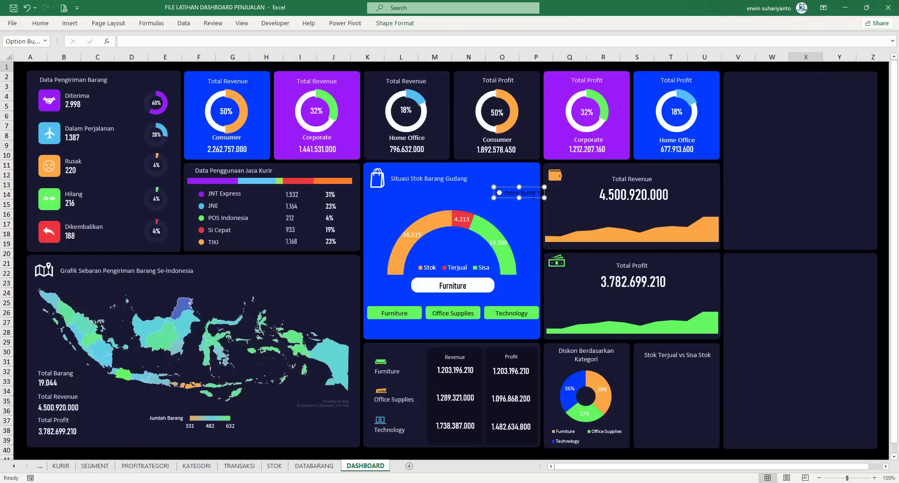
click(570, 213)
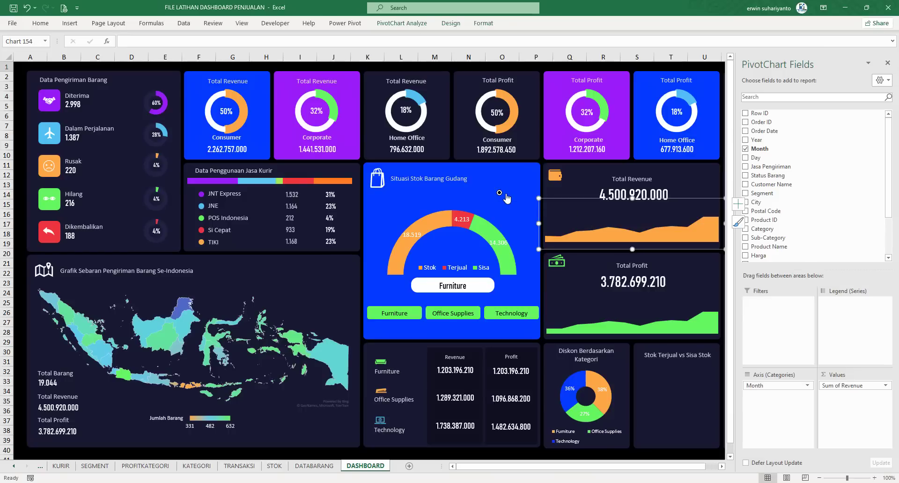
right_click(507, 194)
key(Escape)
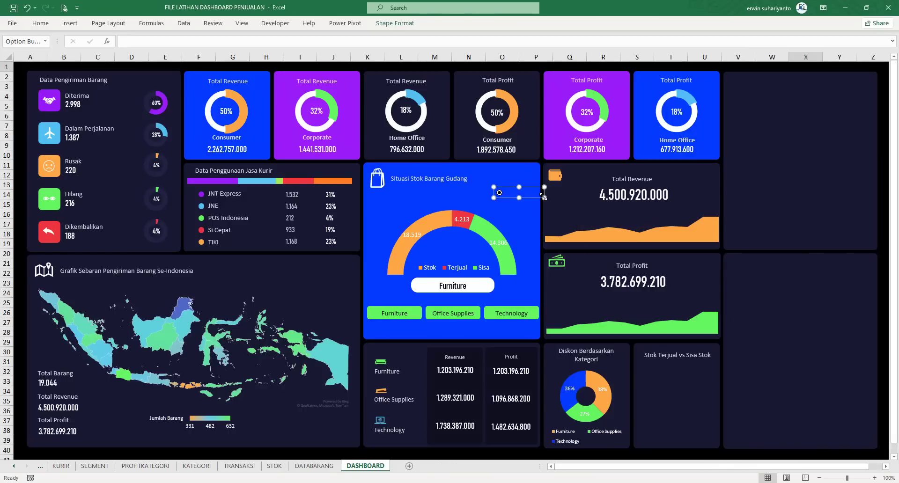
Shrink the option button and place it at the start of the Furniture box, then put a copy before the Office Supplies text.
drag(543, 197, 374, 313)
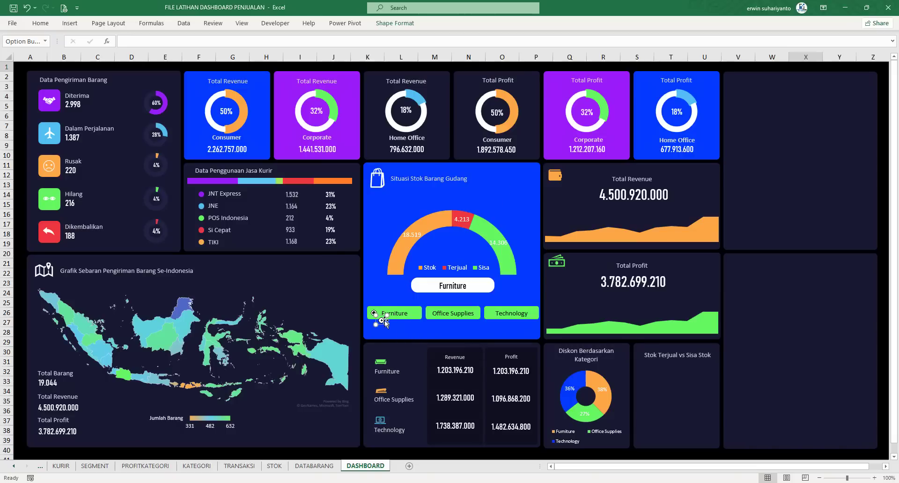
drag(384, 320, 430, 314)
click(451, 318)
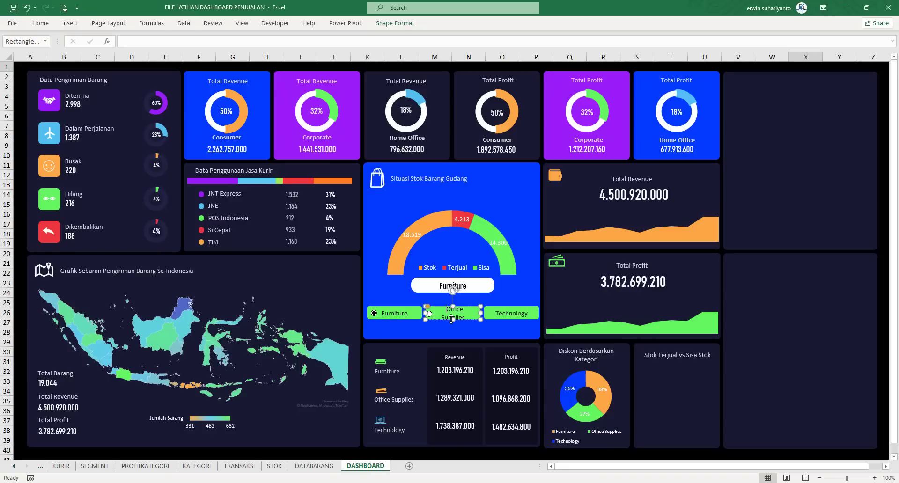
key(BackSpace)
ctrl+click(429, 313)
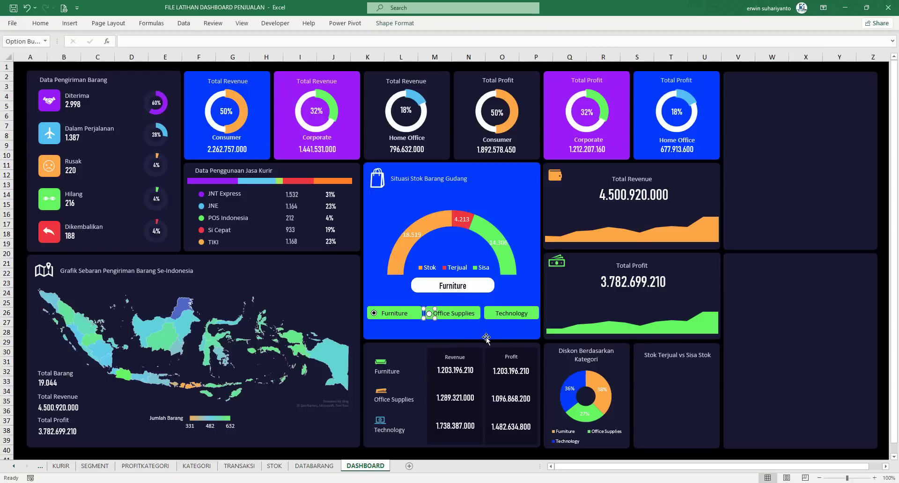
key(Right)
key(Right)
key(Right)
key(Right)
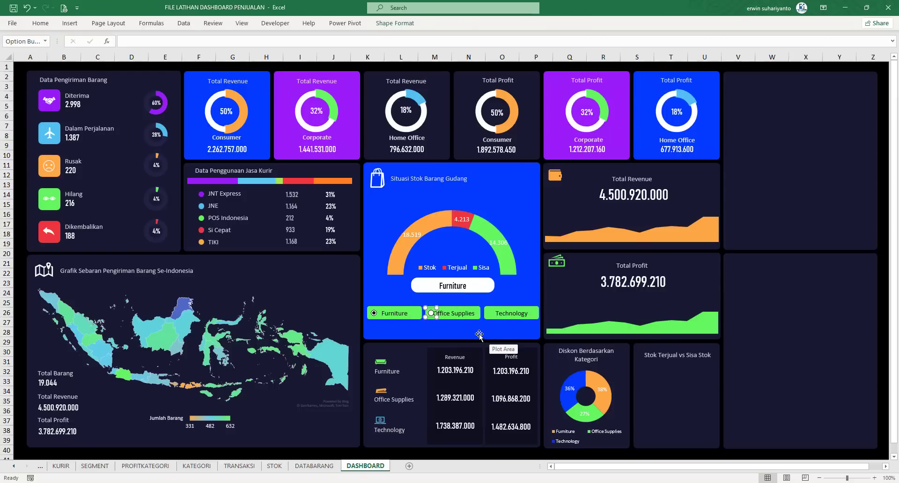
Narrow the green Furniture box from its right edge and widen the Office Supplies box leftward.
click(459, 312)
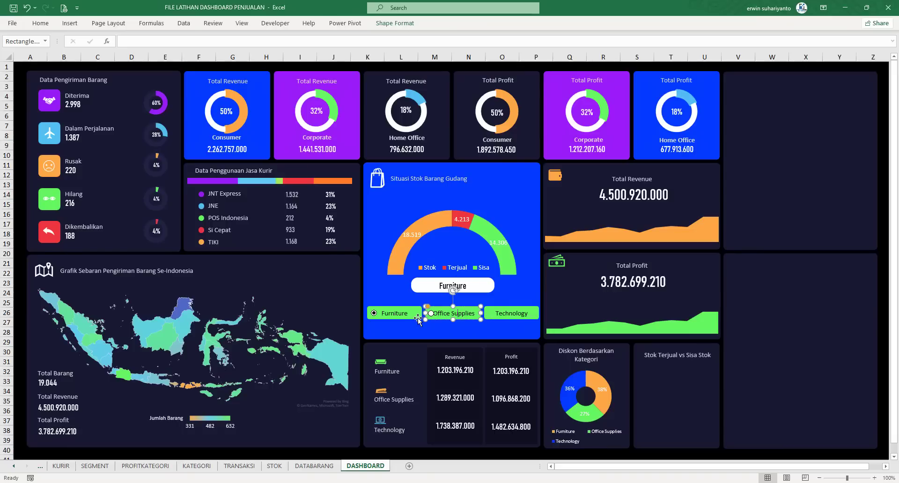
click(417, 316)
drag(423, 313, 421, 313)
Nudge the Office Supplies option button slightly left so it clears the box's text.
right_click(435, 312)
click(428, 315)
right_click(430, 317)
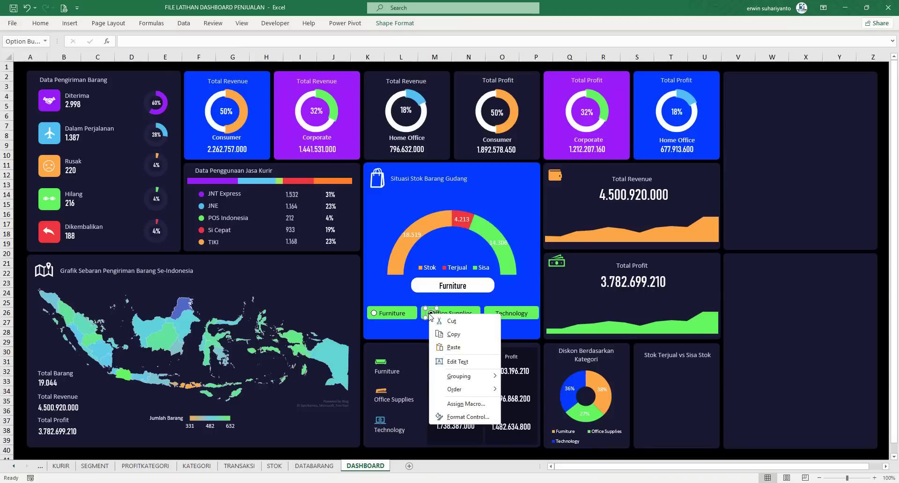
key(Escape)
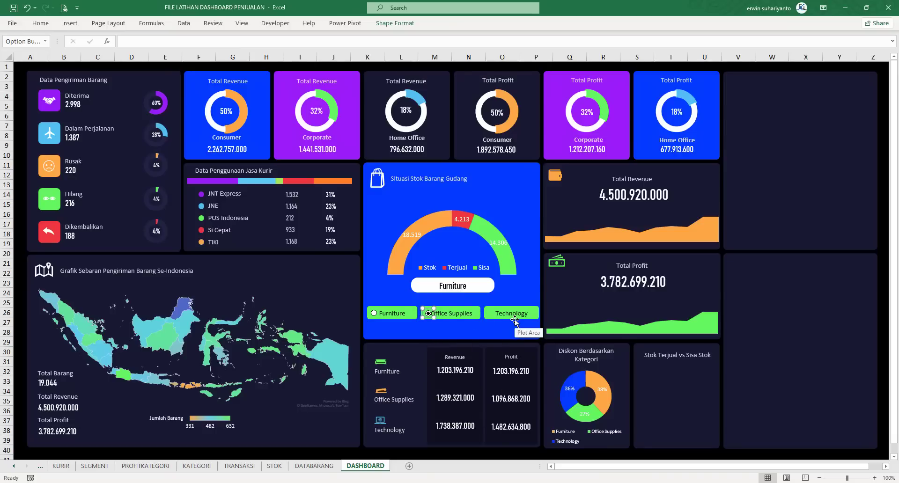
key(Left)
key(Left)
click(502, 66)
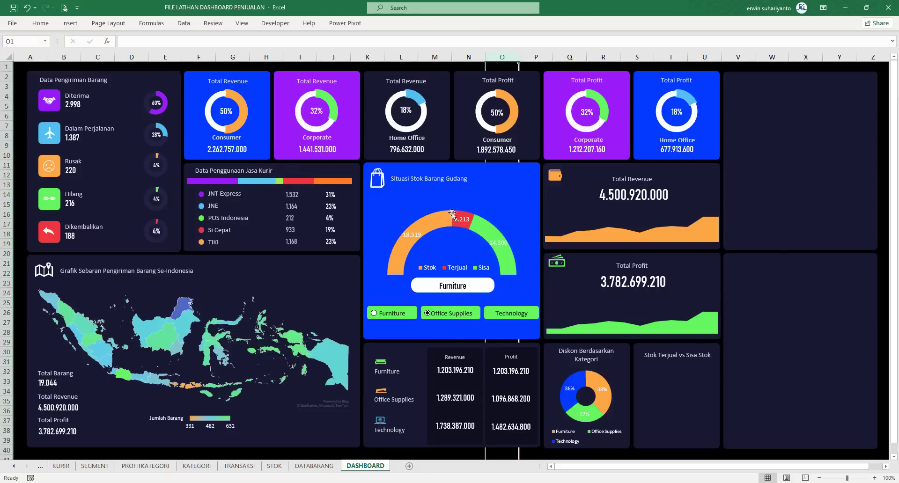
Duplicate the Office Supplies option button and place the copy at the start of the green Technology box.
right_click(425, 315)
key(Escape)
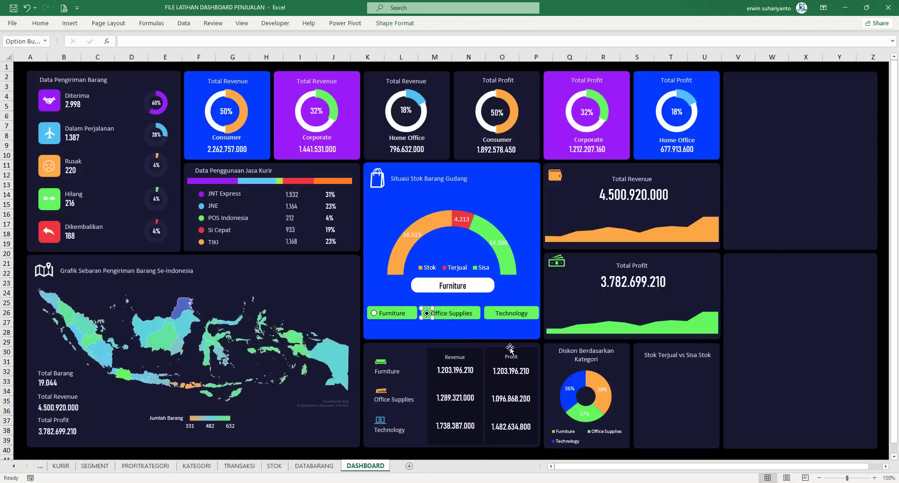
key(ctrl+d)
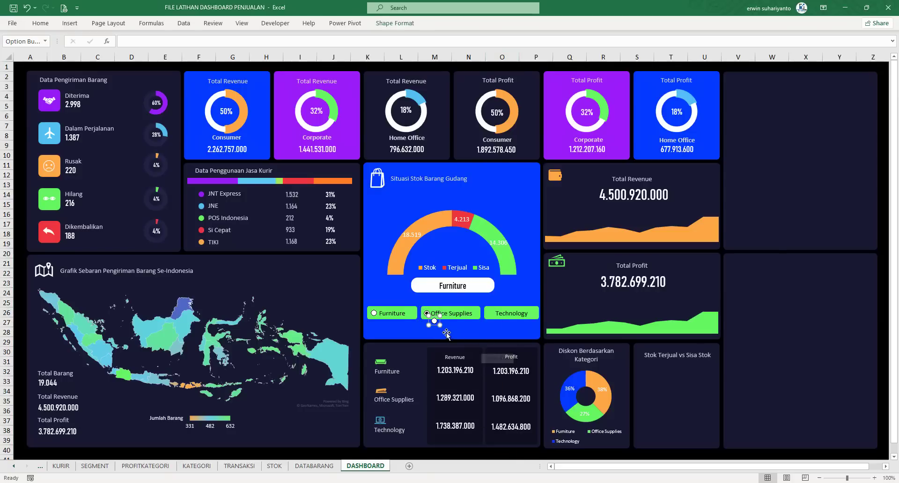
drag(440, 323, 495, 316)
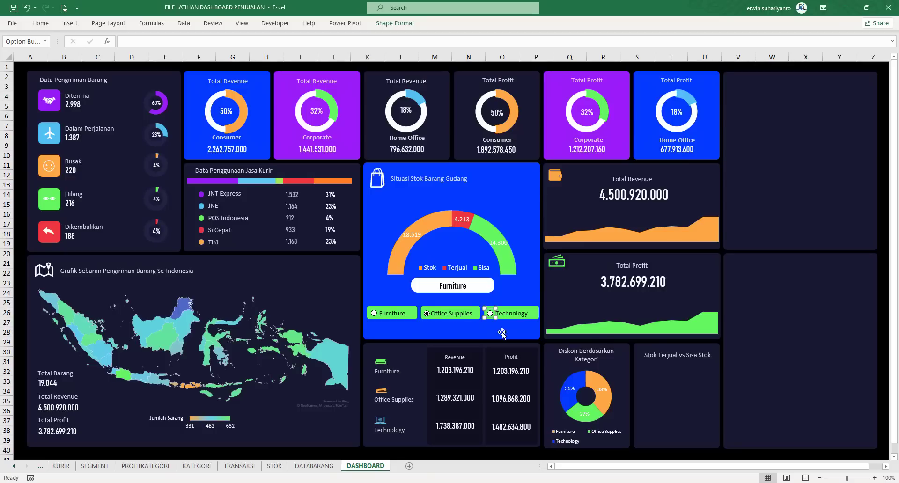
click(546, 64)
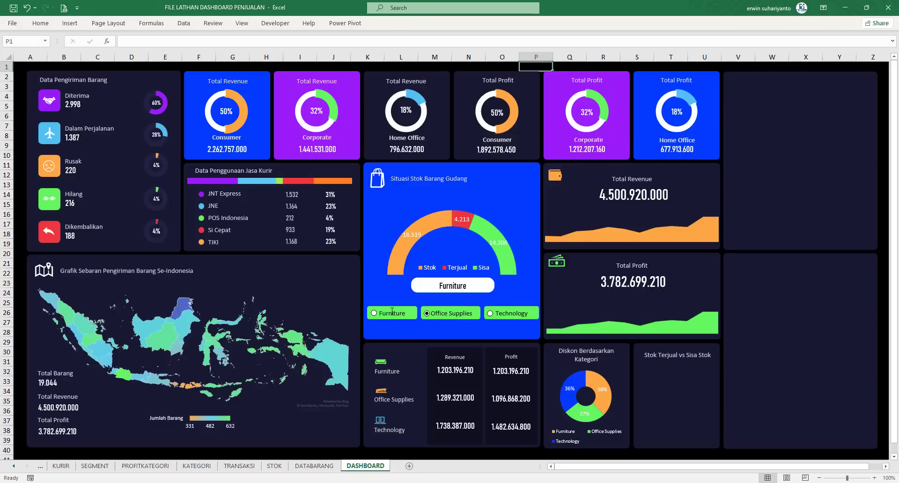
Link the Furniture option button to cell STOK!$M$2 so the option group drives the gauge's category.
right_click(373, 315)
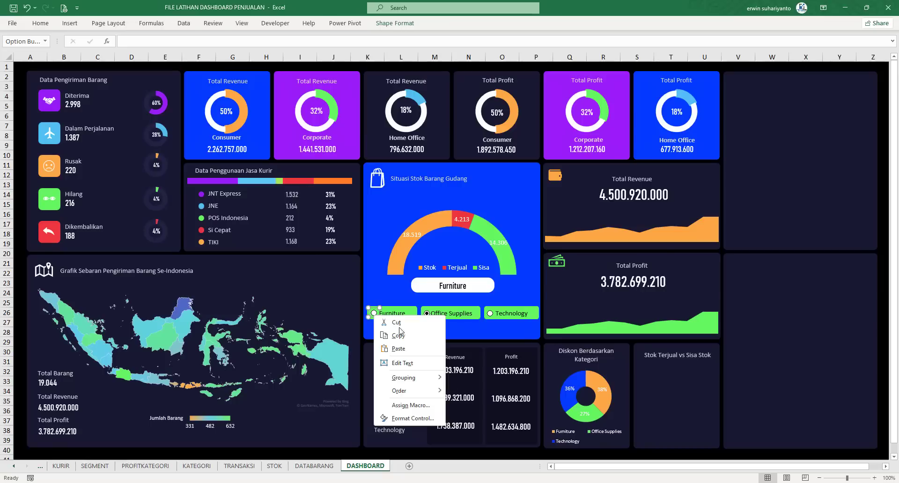
click(412, 419)
click(271, 179)
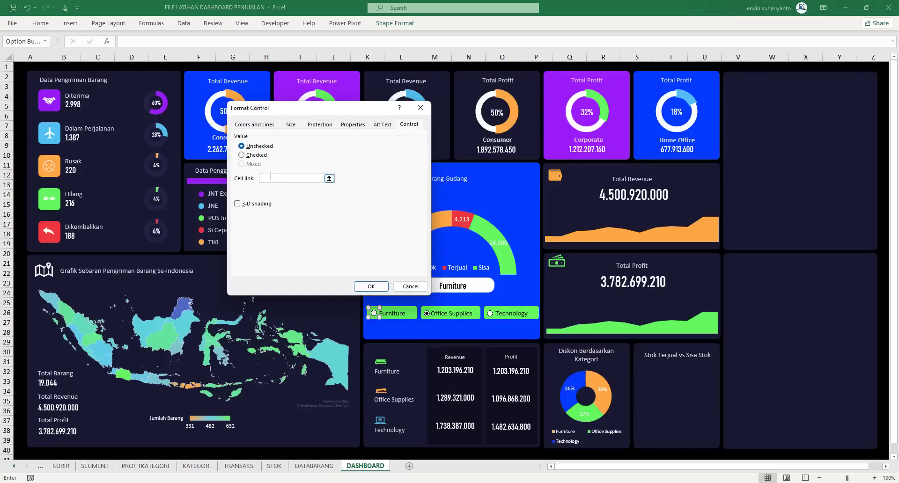
click(275, 465)
click(450, 92)
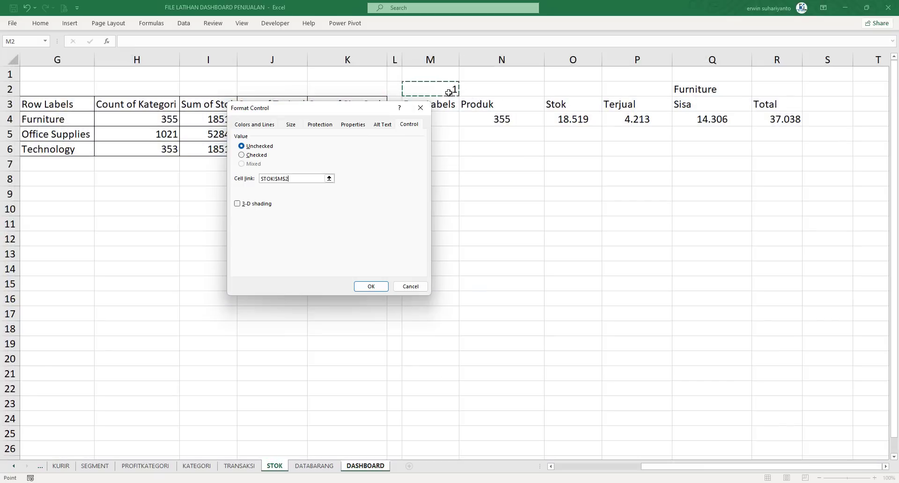
click(371, 286)
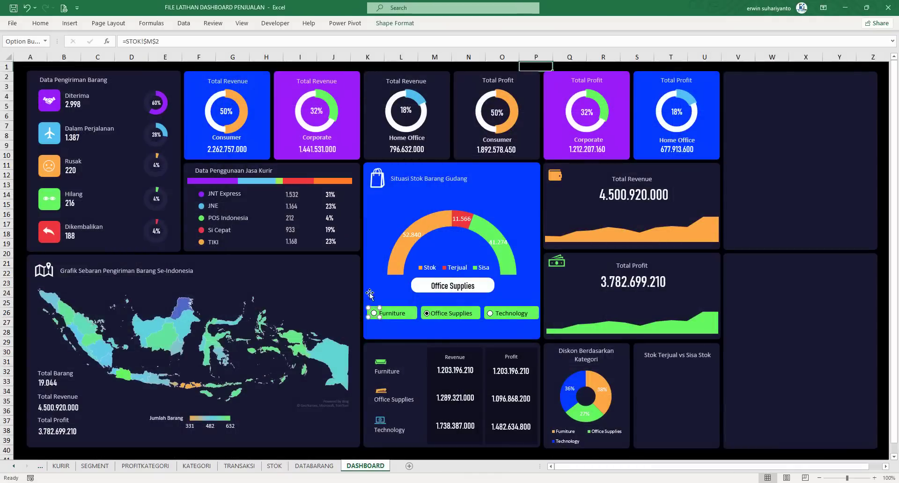
click(570, 66)
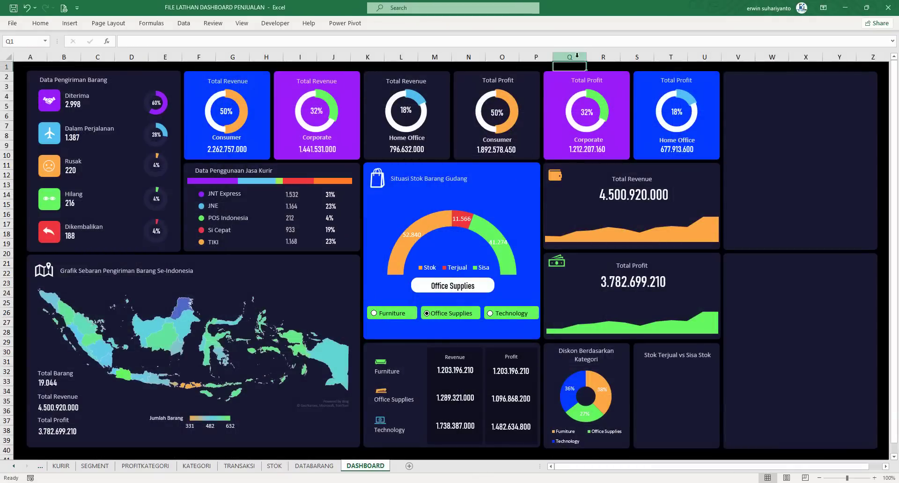
Test the option buttons by switching between Furniture, Technology and Office Supplies, finishing with Furniture selected.
click(375, 315)
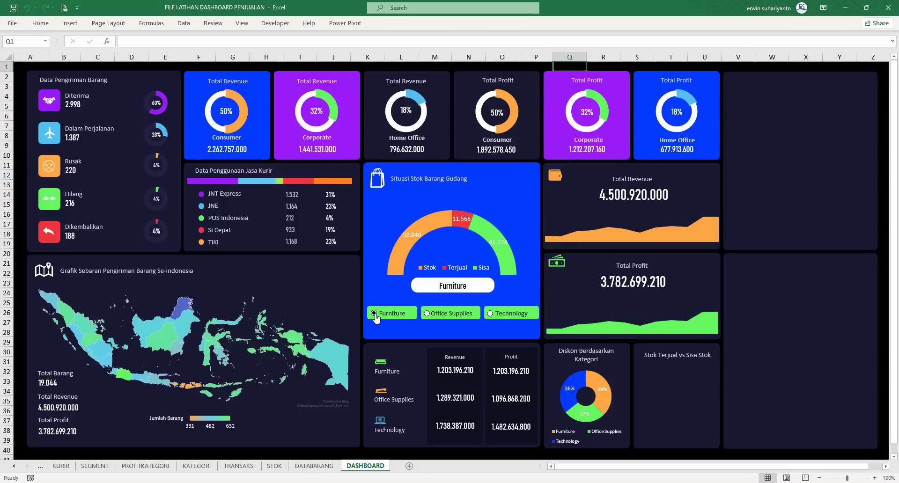
click(491, 317)
click(428, 314)
click(377, 317)
Duplicate the value text box in the Total Profit card.
click(605, 280)
click(618, 281)
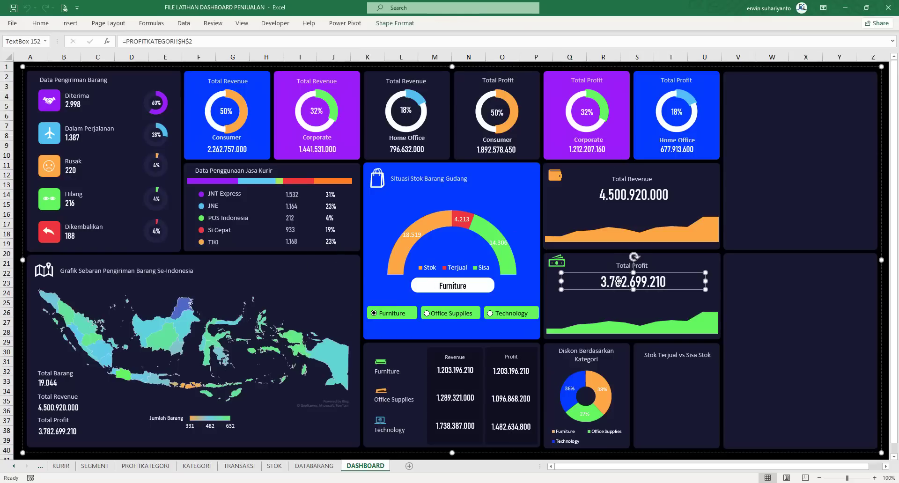
key(ctrl+d)
drag(620, 289, 457, 246)
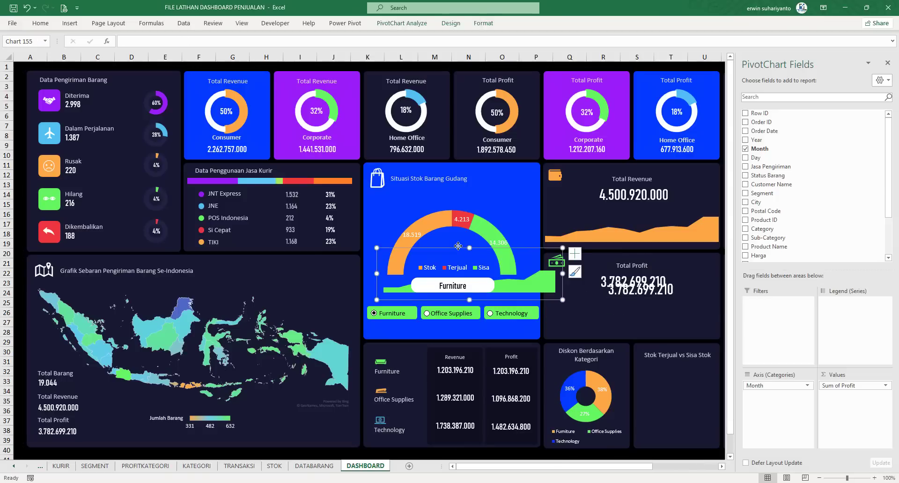
key(ctrl+z)
click(624, 280)
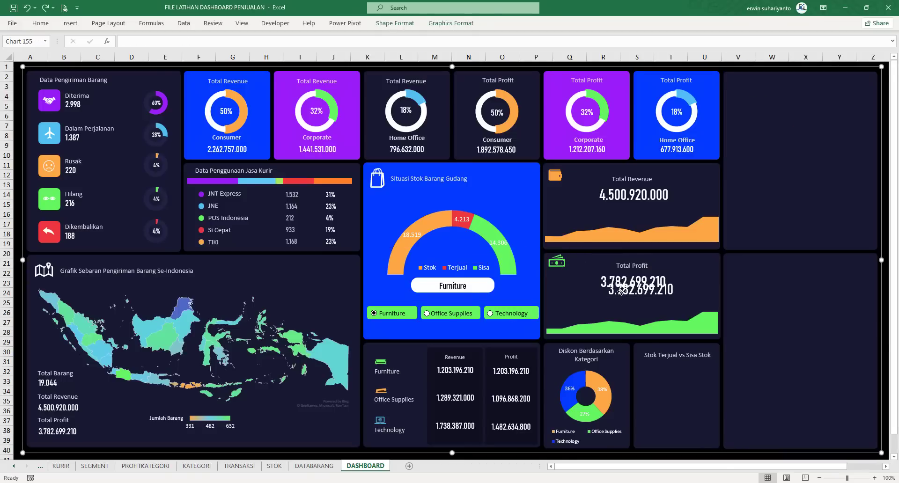
click(622, 291)
click(626, 290)
click(618, 287)
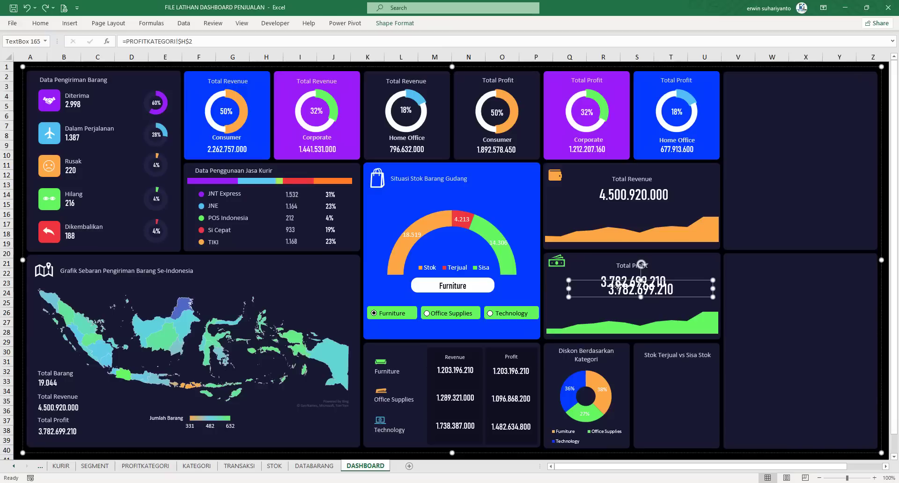
drag(618, 291, 526, 269)
key(ctrl+z)
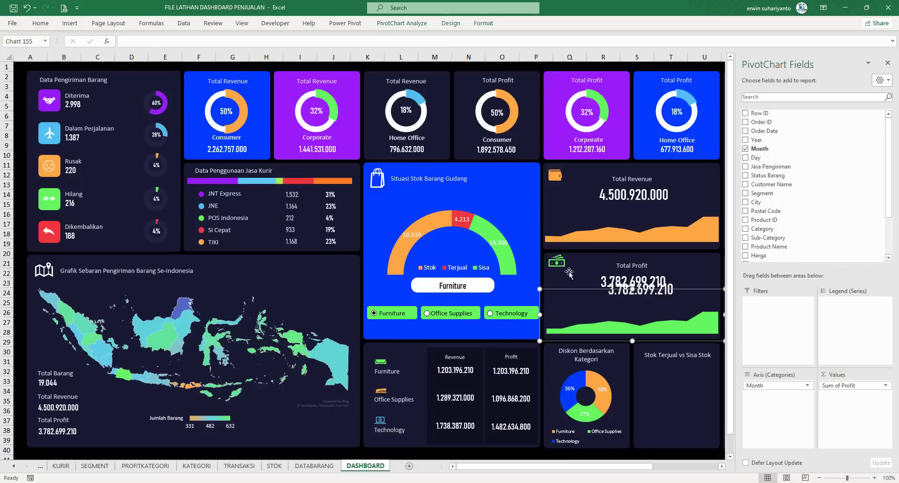
Move the duplicated Total Profit value text box into the centre of the half-doughnut gauge, above its legend.
click(622, 283)
click(620, 285)
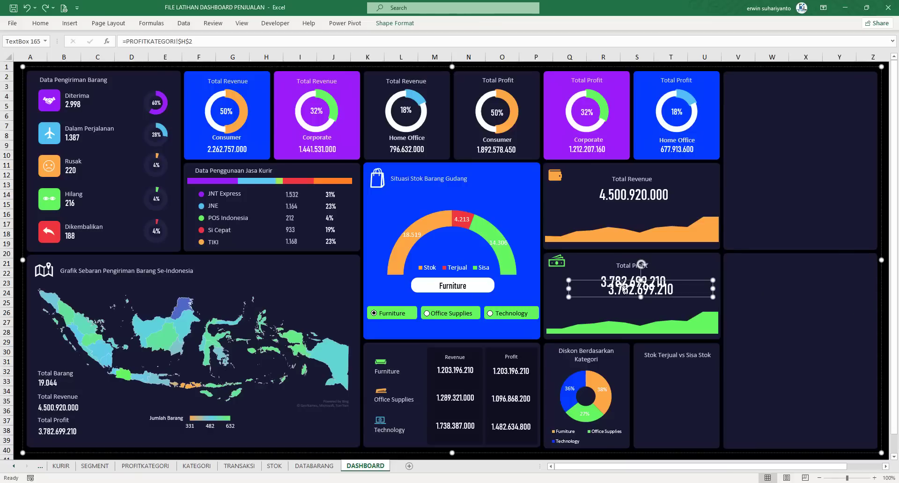
key(Left)
key(Left)
key(Left)
key(Left)
key(Left)
key(Left)
key(Left)
key(Left)
key(Left)
key(Left)
key(Left)
key(Left)
key(Left)
key(Left)
key(Left)
key(Left)
key(Left)
key(Left)
key(Left)
key(Left)
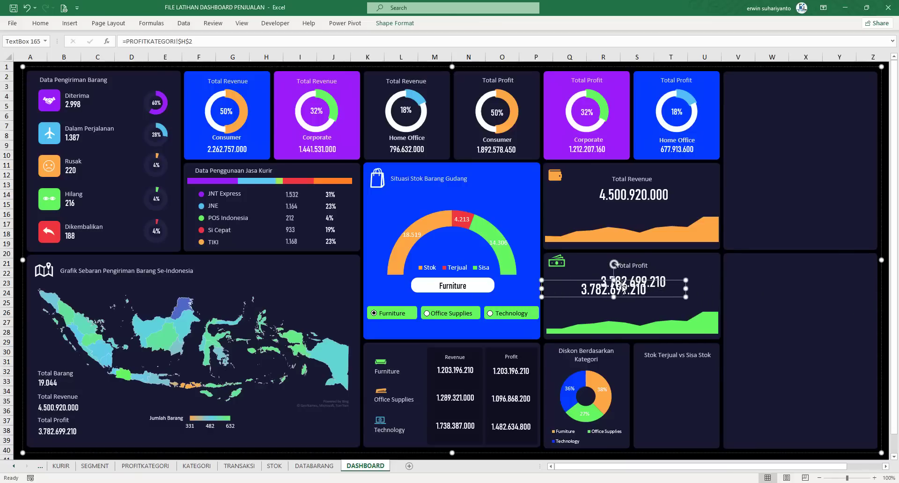
drag(622, 285, 434, 254)
Link the text box inside the gauge to the Produk value with =STOK!$N$4.
drag(194, 42, 75, 58)
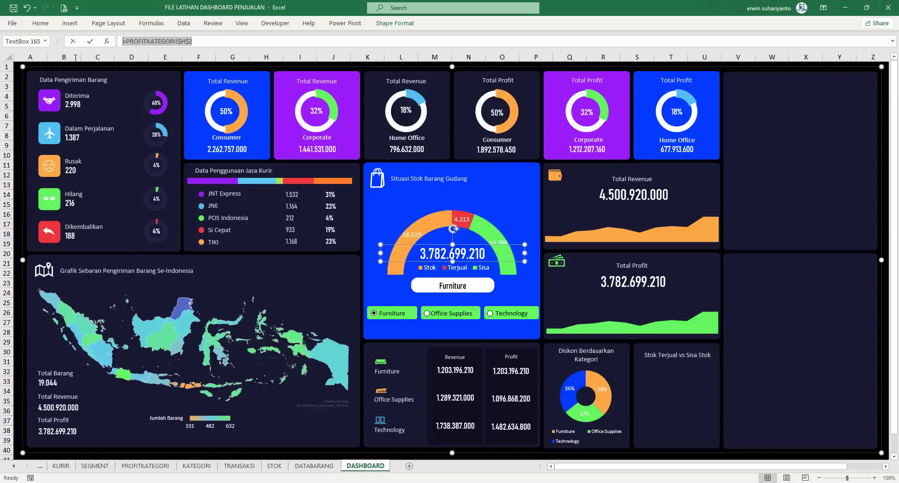
text(=)
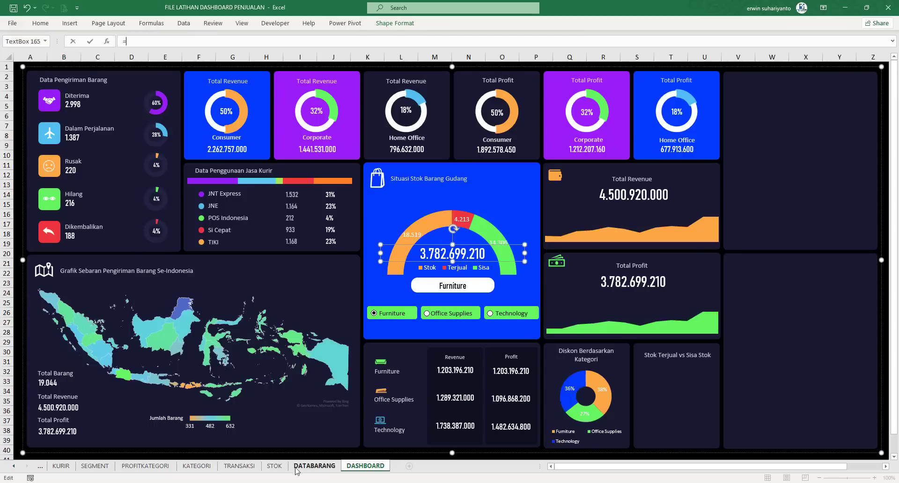
click(281, 469)
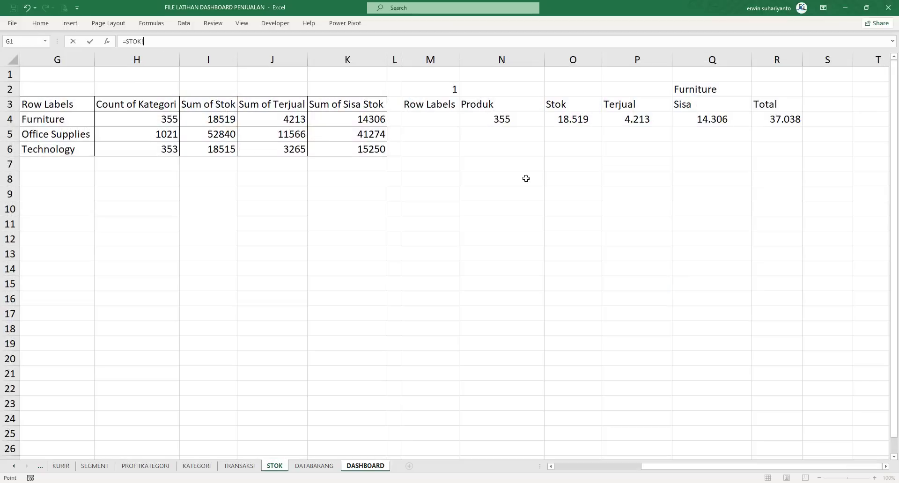
click(501, 119)
key(F4)
key(Return)
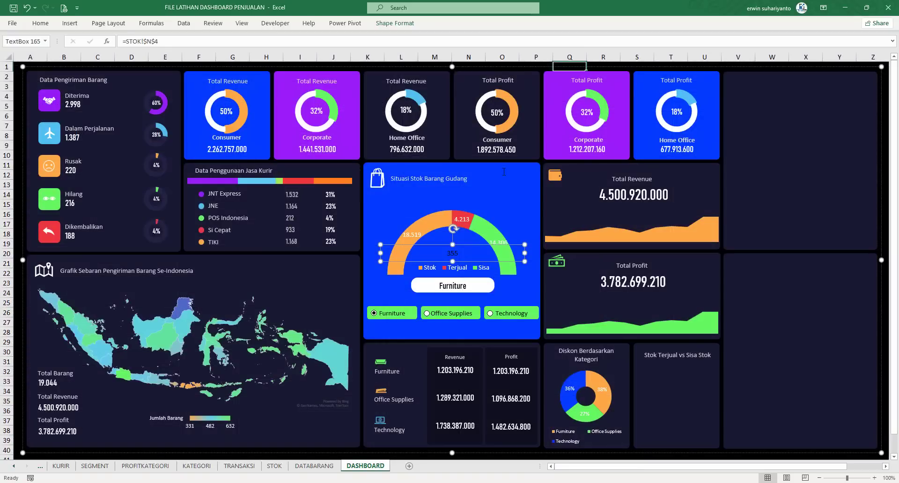
Try to copy the Total Profit value's formatting onto the Produk number inside the gauge with Format Painter.
click(830, 120)
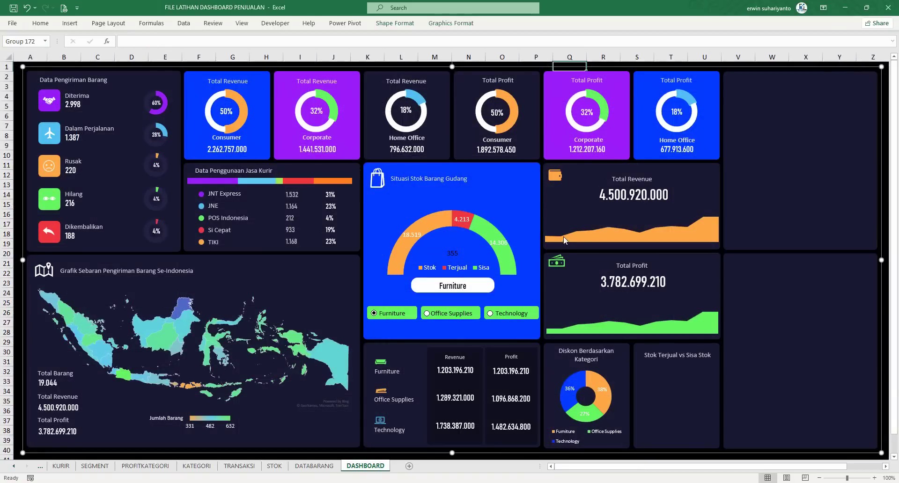
click(627, 282)
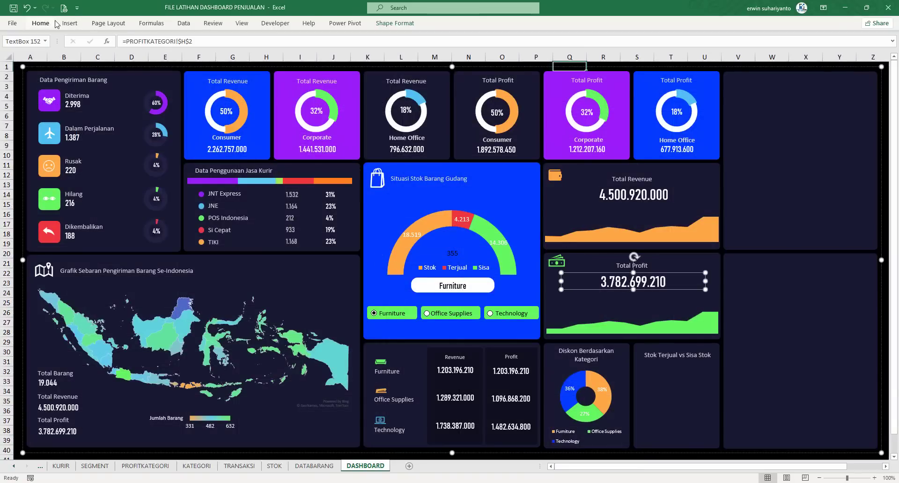
click(40, 23)
click(47, 59)
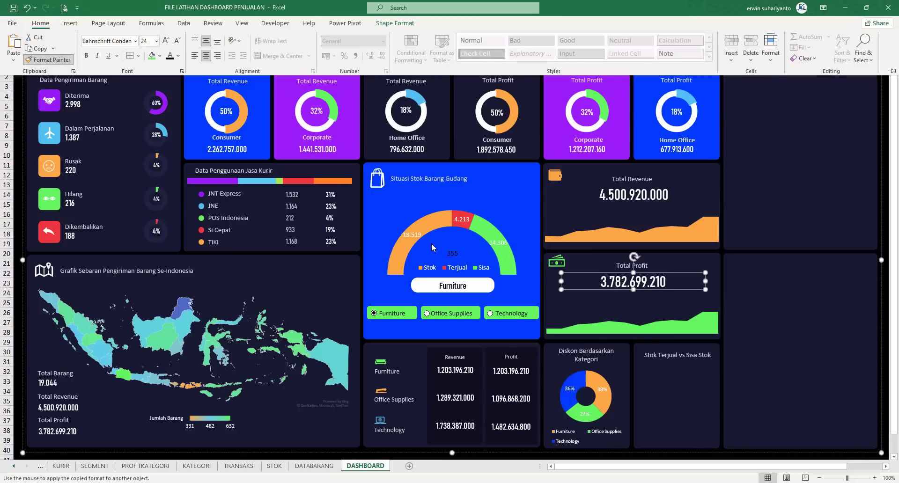
click(453, 254)
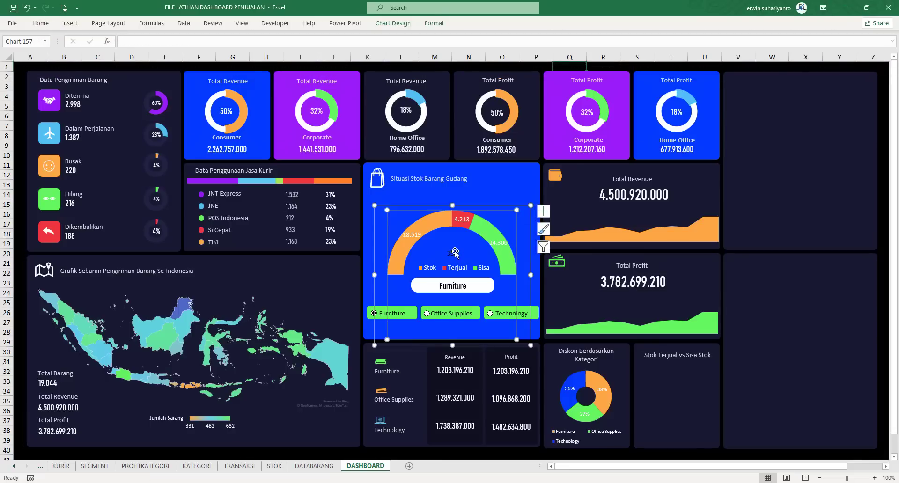
Move the half-doughnut chart down so it clears the Produk number text box.
click(471, 205)
drag(471, 205, 453, 250)
click(453, 251)
click(452, 251)
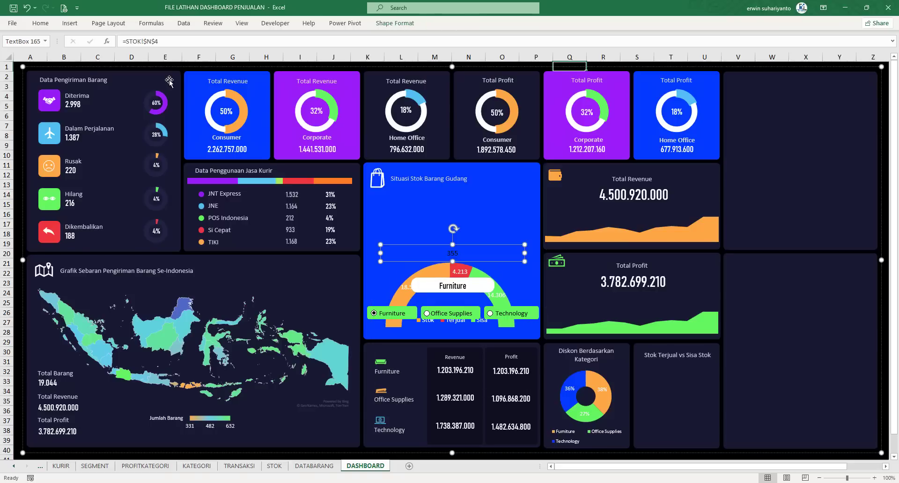
Copy the Total Profit value's formatting onto the Produk number text box with Format Painter.
click(599, 286)
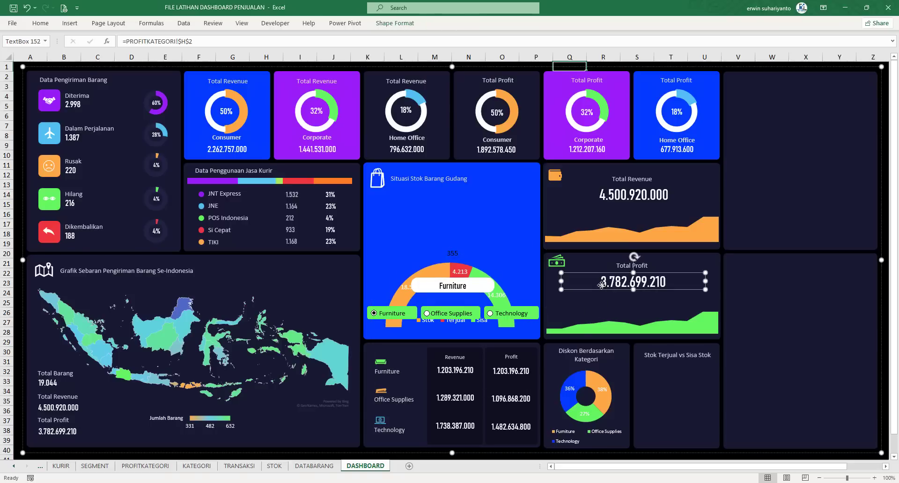
click(40, 23)
click(453, 257)
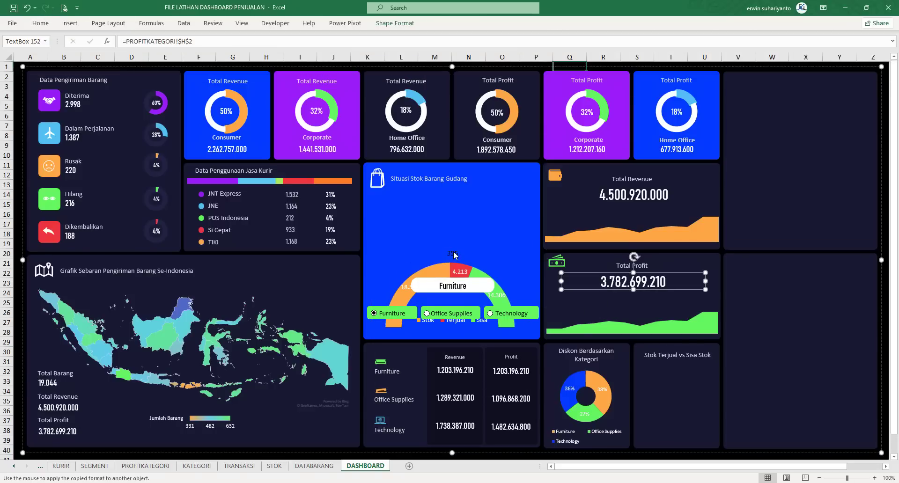
click(463, 256)
Move the half-doughnut chart back up so it arches around the Produk number and sits above the category box.
click(466, 263)
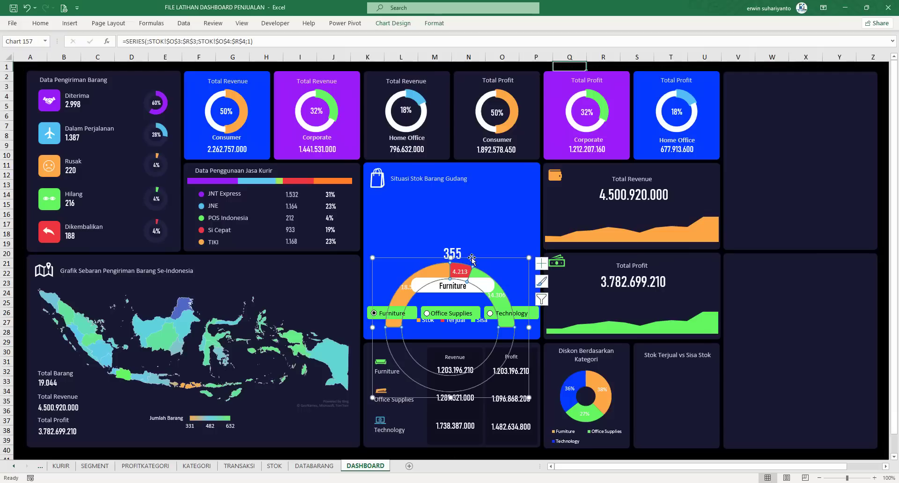
drag(471, 242, 474, 205)
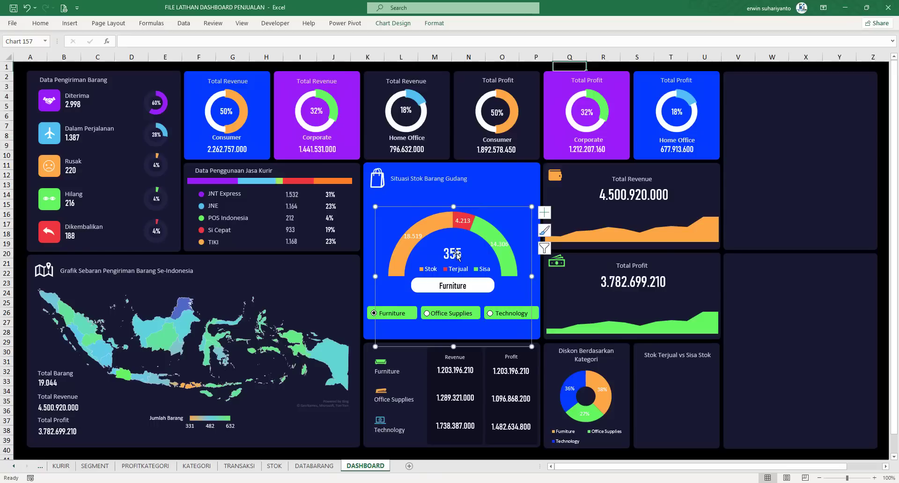
click(517, 68)
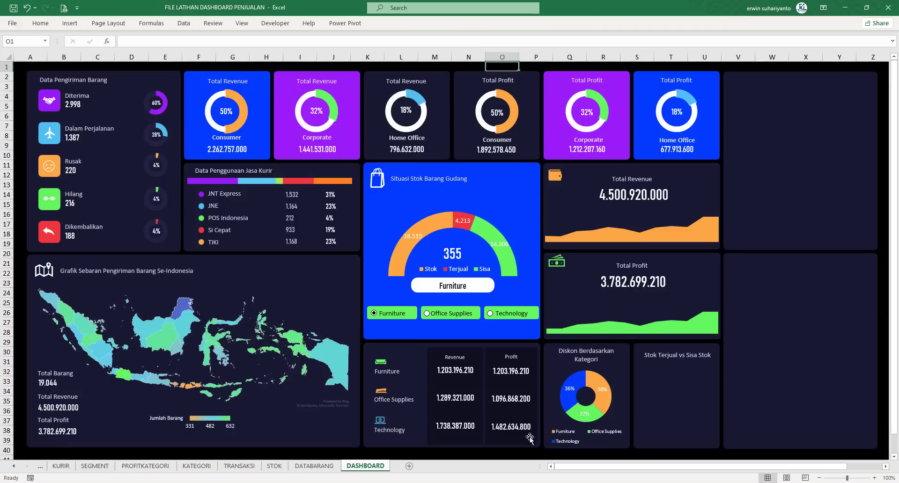
Check the sample workbook's dashboard, and on the practice workbook's STOK sheet enter the labels Stok and Sisa in G9 and G10.
mouse_move(485, 482)
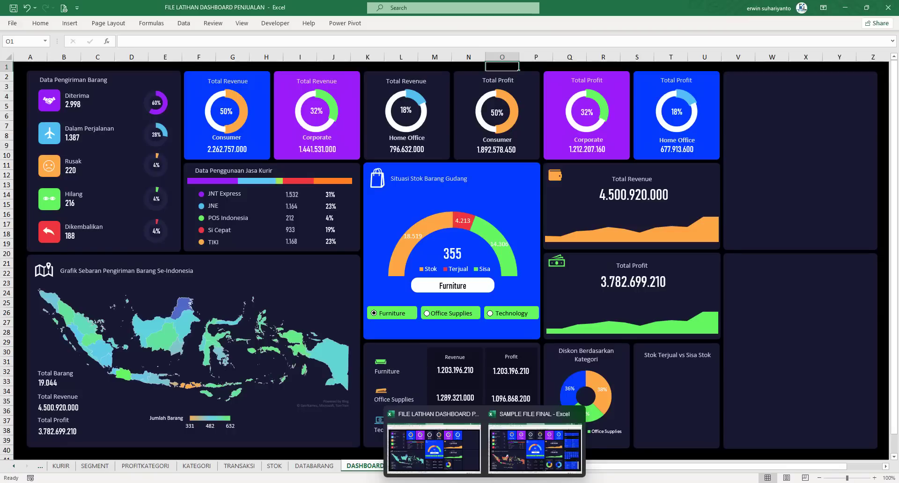
click(528, 465)
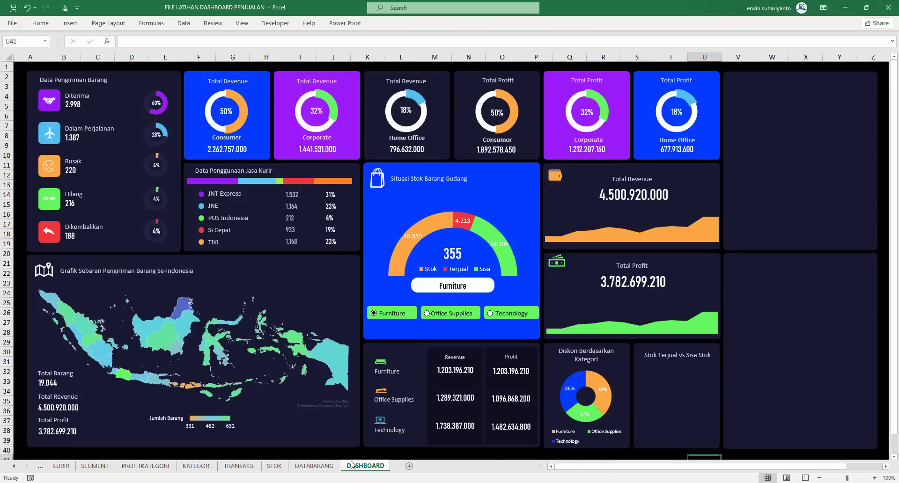
click(274, 466)
key(Up)
key(Up)
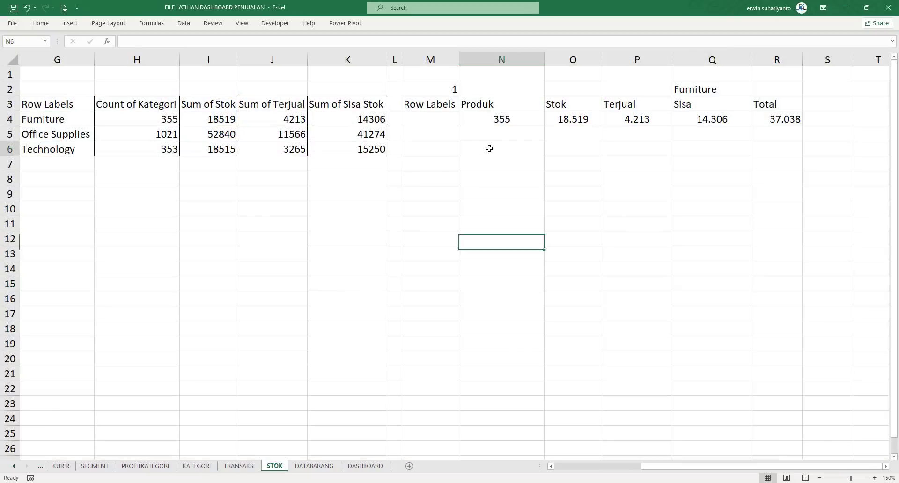
click(485, 149)
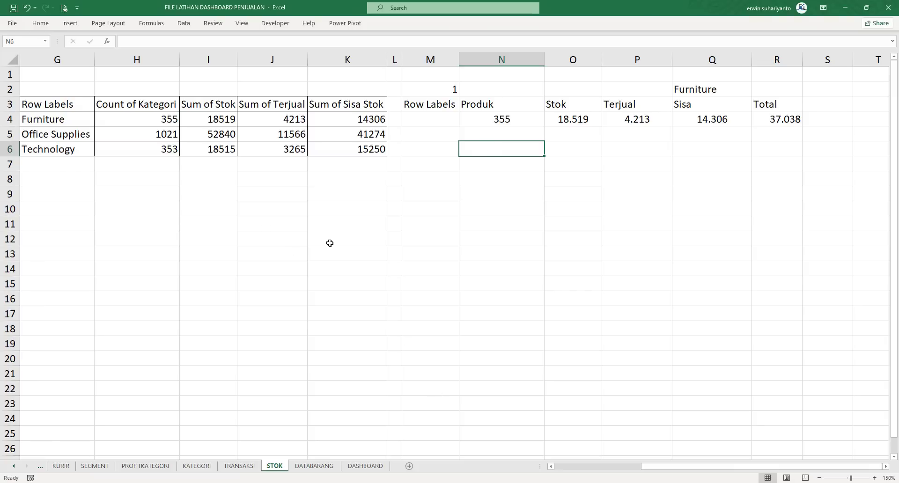
click(551, 466)
click(294, 196)
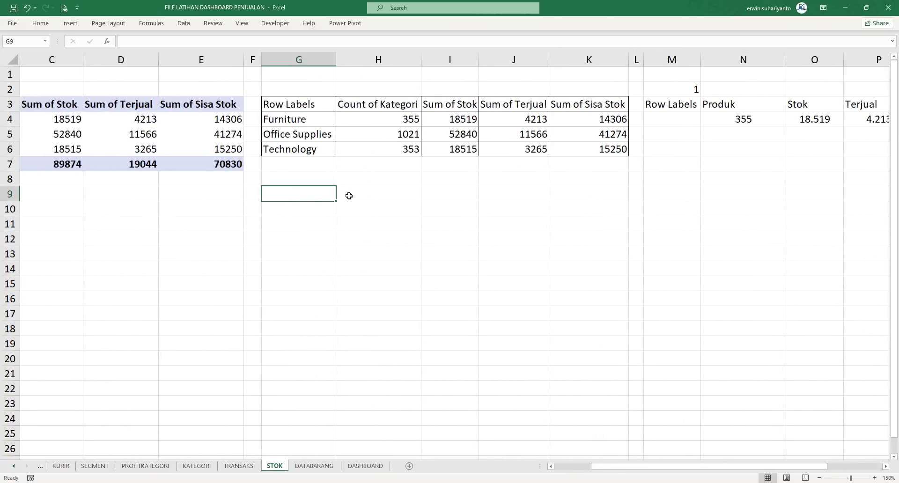
text(Stok)
key(Return)
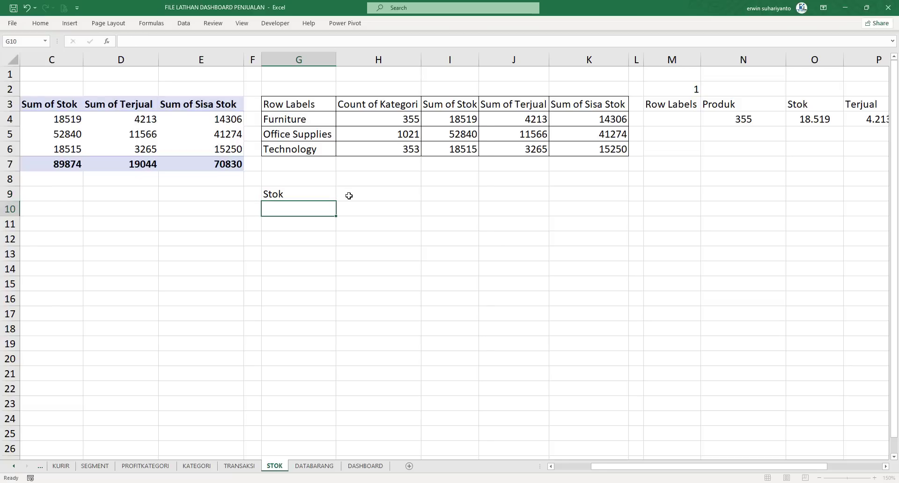
text(Sisa)
key(Return)
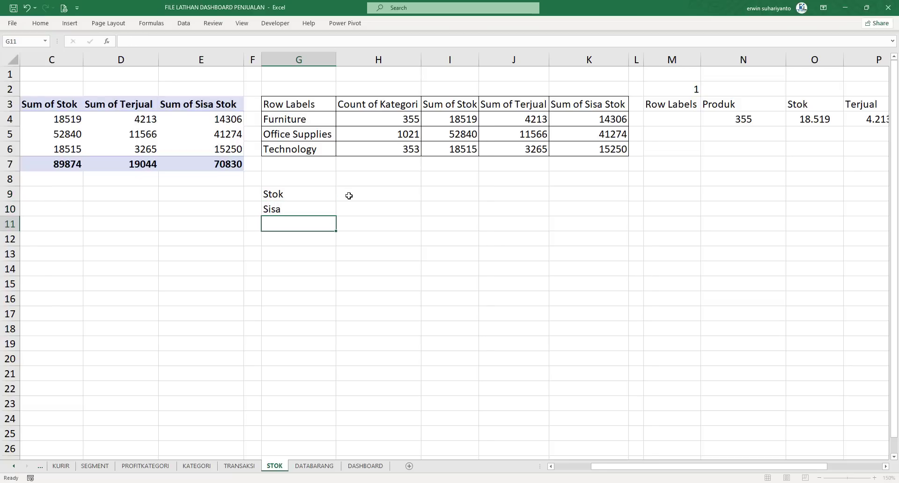
Check the Stok Terjual vs Sisa Stok chart in SAMPLE FILE FINAL and change the label in G9 to Terjual.
mouse_move(481, 480)
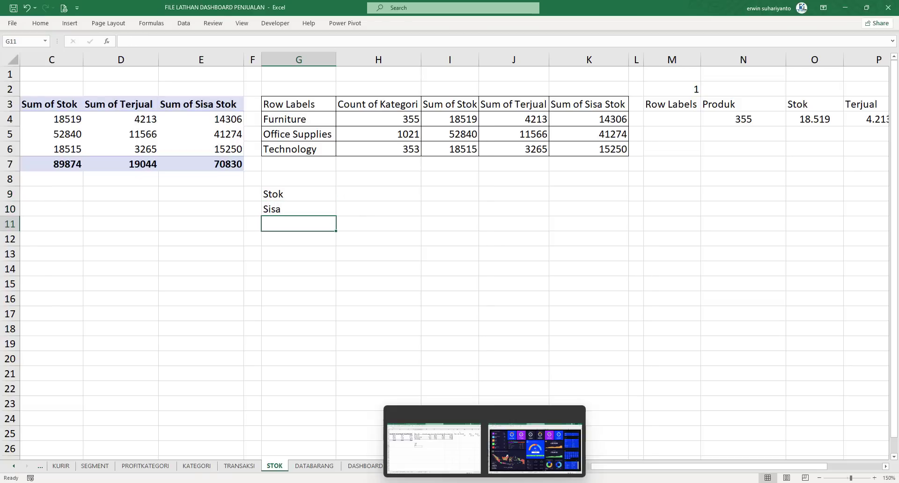
click(534, 442)
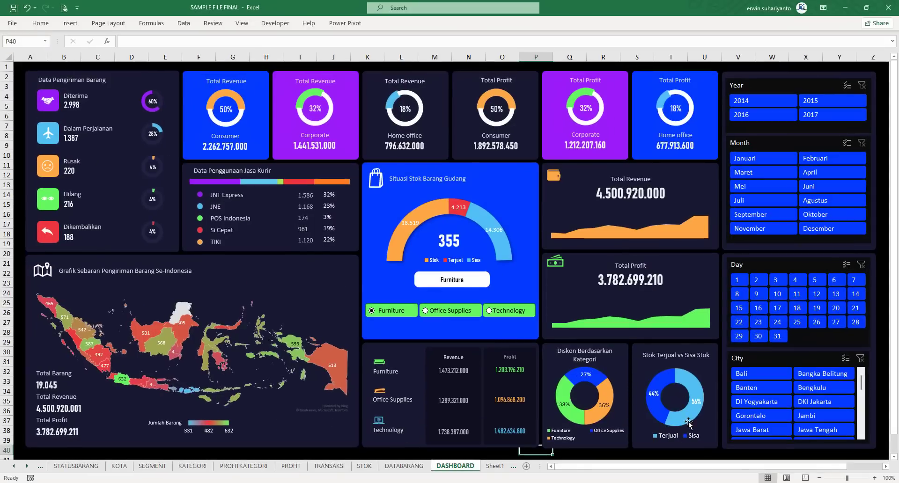
mouse_move(481, 480)
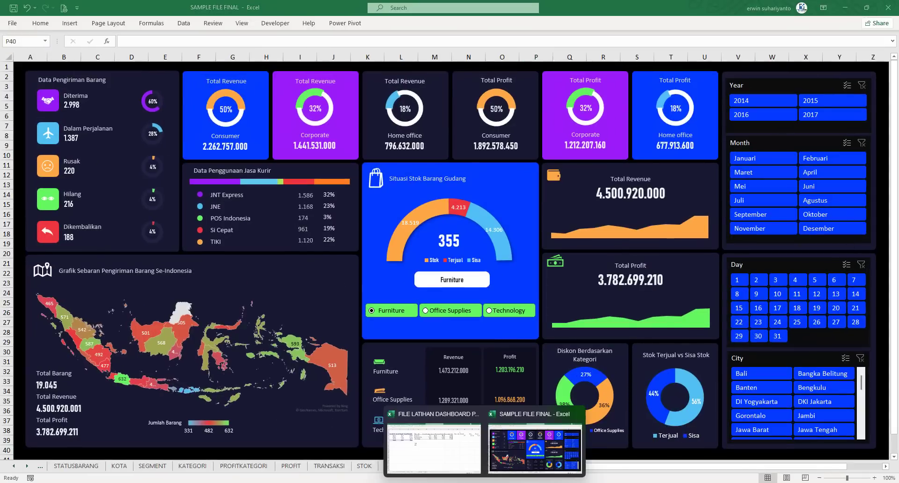
click(427, 447)
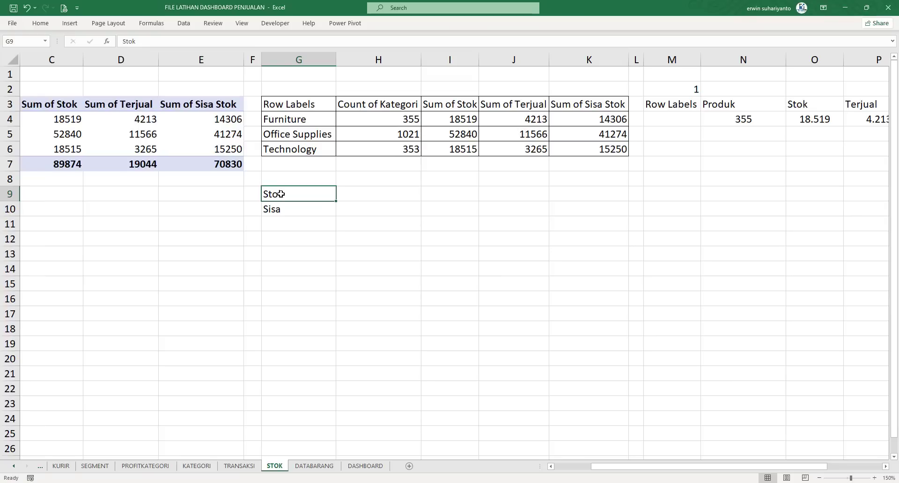
text(Terjual)
key(Tab)
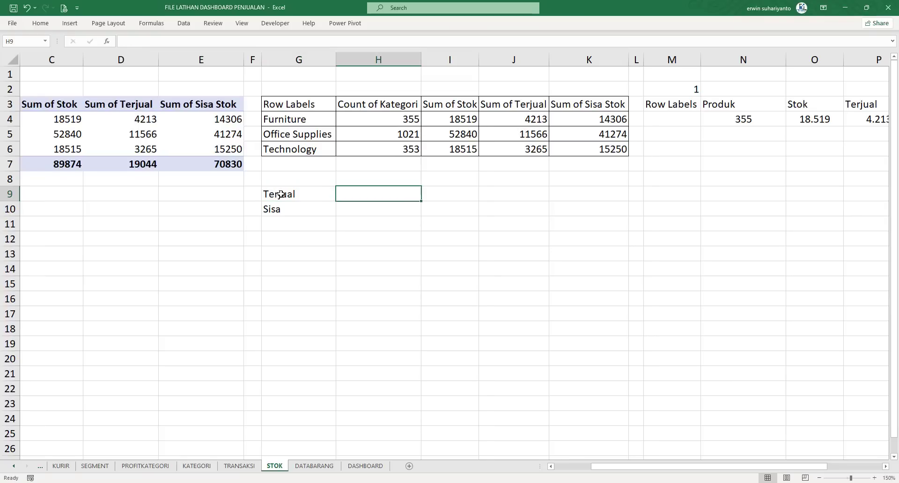
In H9, total the Sum of Terjual column with =SUM(J4:J6).
click(370, 211)
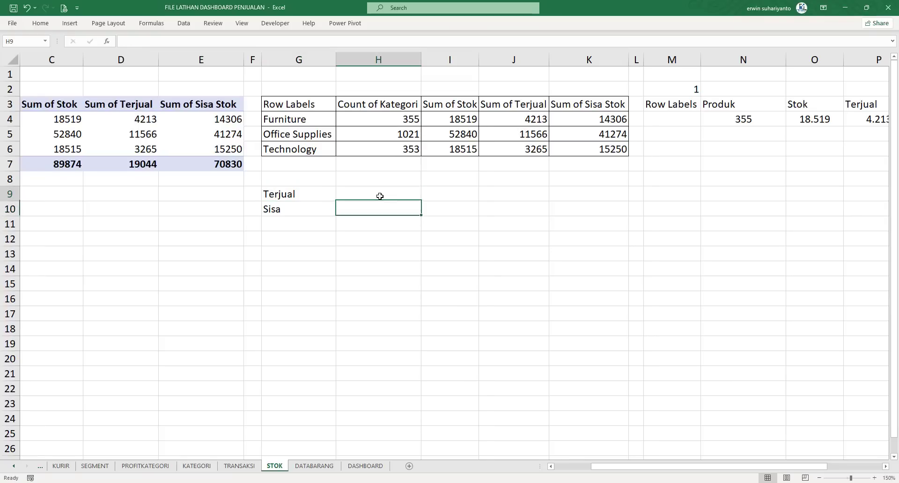
click(380, 196)
text(=sum()
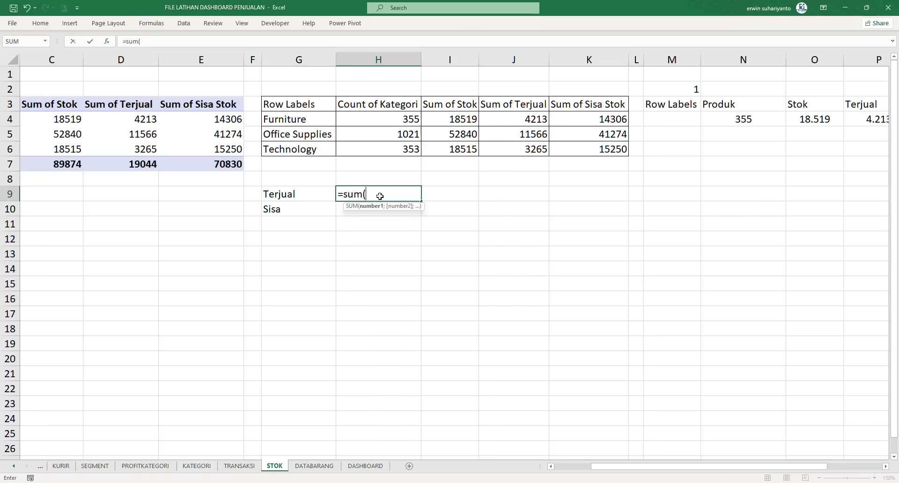
drag(501, 115, 505, 144)
text(()
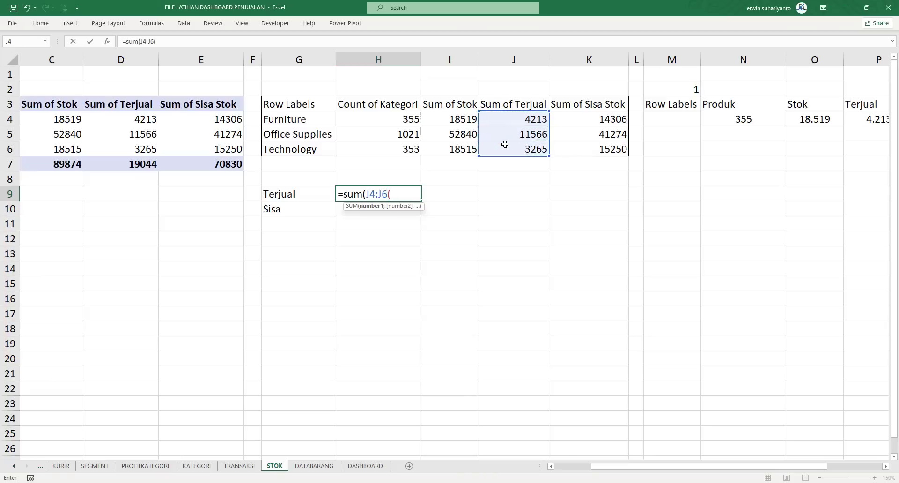
key(BackSpace)
text())
key(Return)
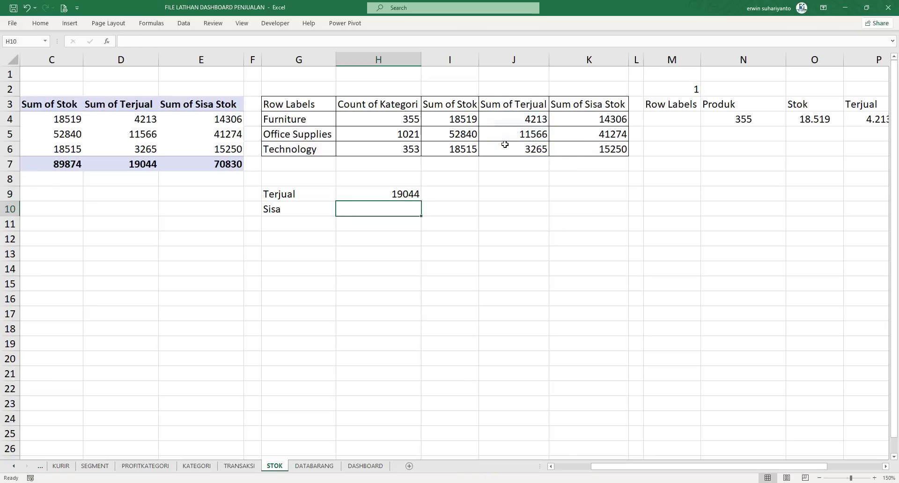
In H10, total the Sum of Sisa Stok column with =SUM(K4:K6).
text(=sum()
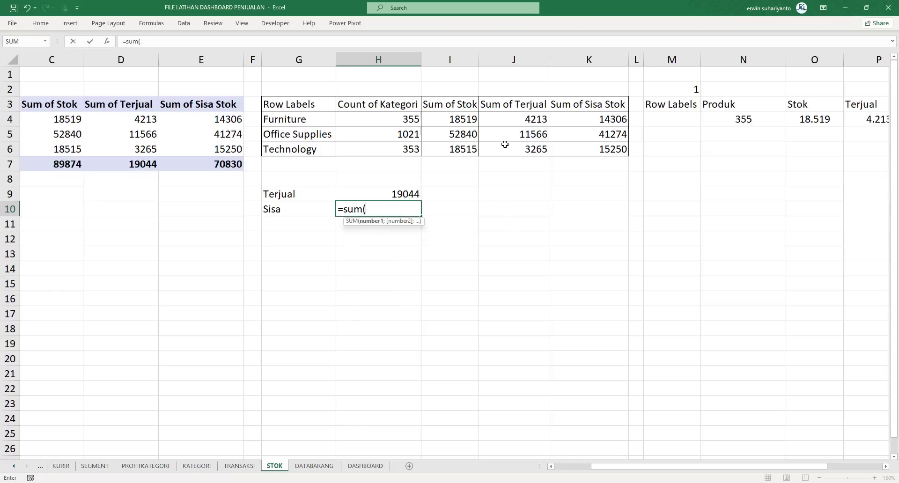
drag(600, 117, 595, 143)
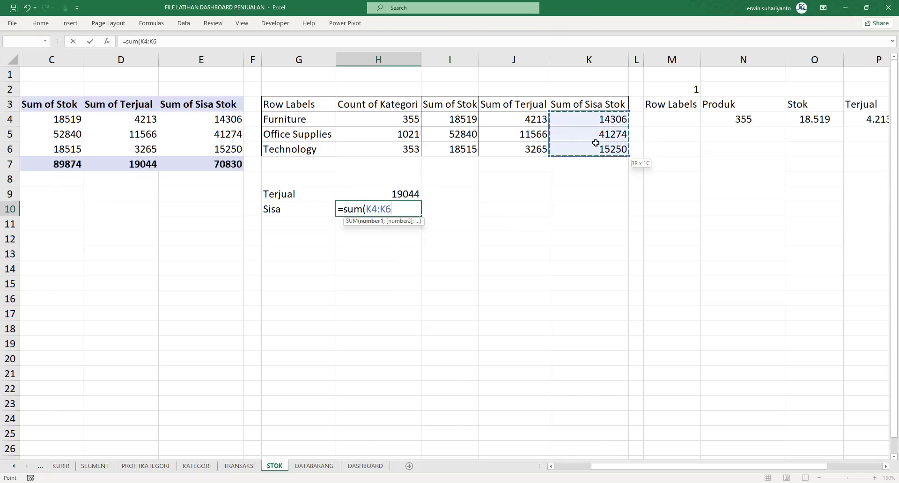
key(Return)
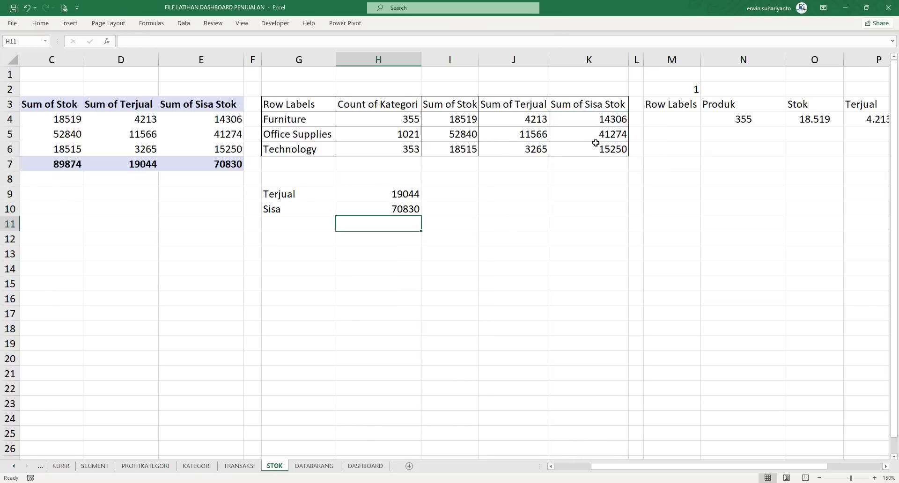
click(381, 194)
click(404, 211)
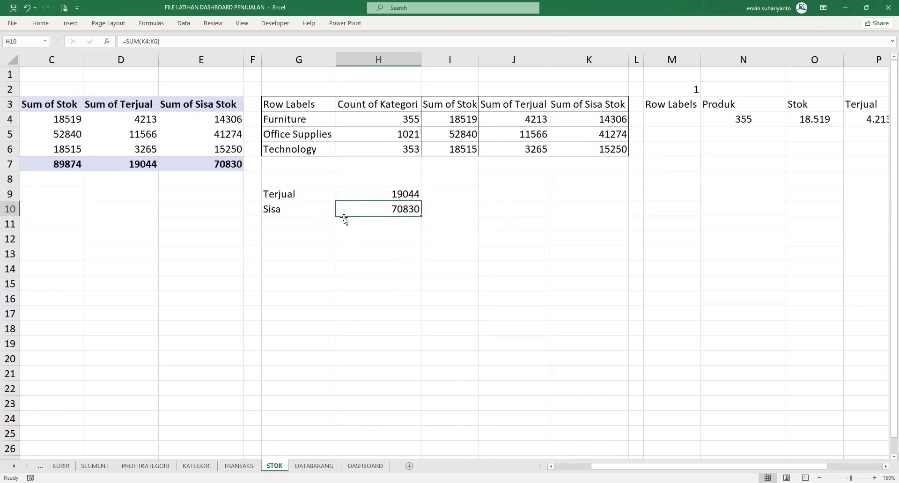
In I9, calculate the Terjual share of the combined stock with =H9/SUM(H9:H10).
click(442, 195)
text(=)
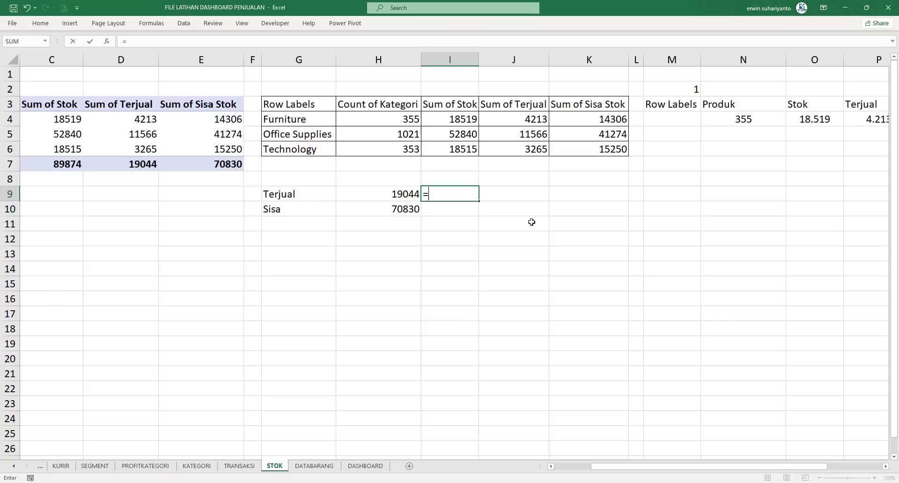
click(399, 198)
text(/sum()
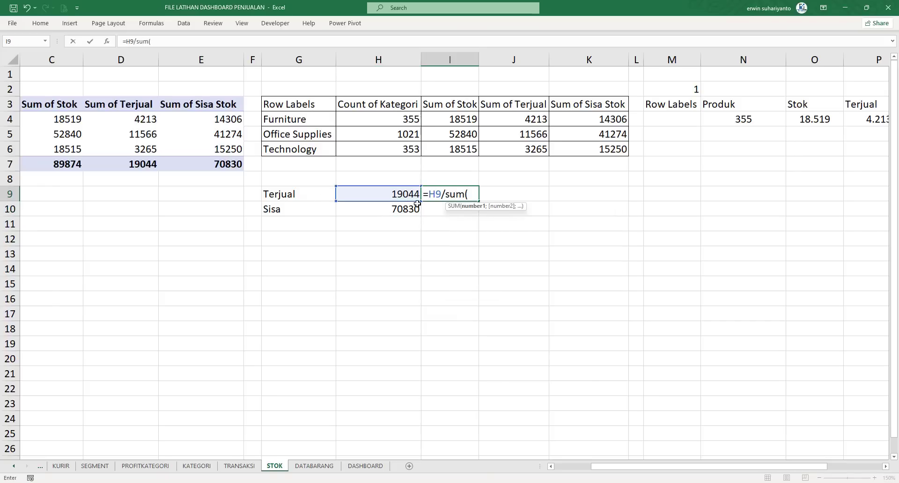
drag(396, 196, 397, 214)
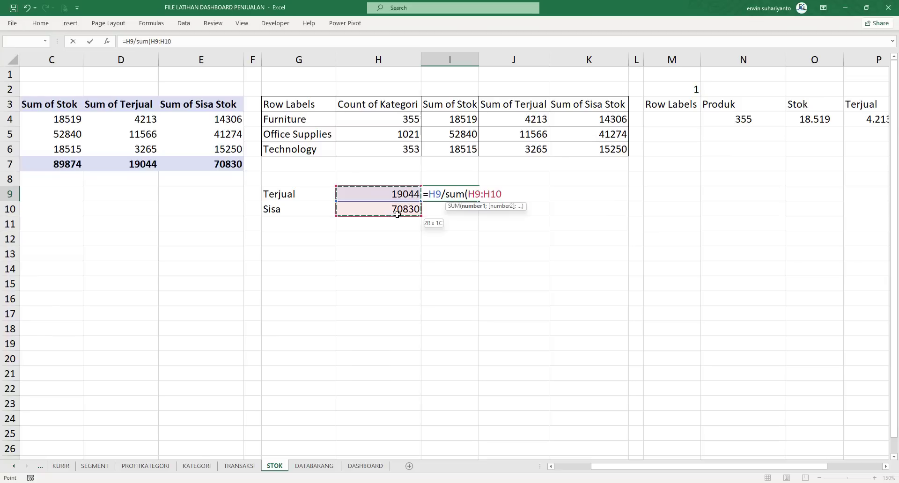
text())
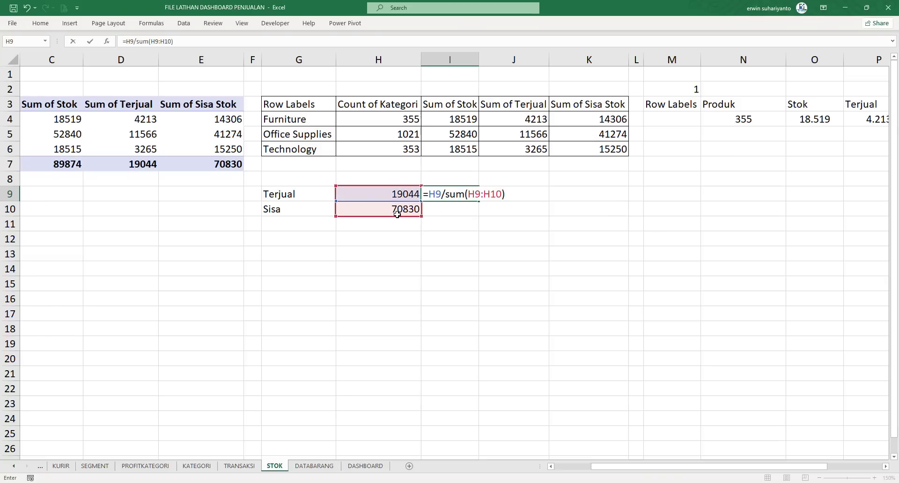
key(Return)
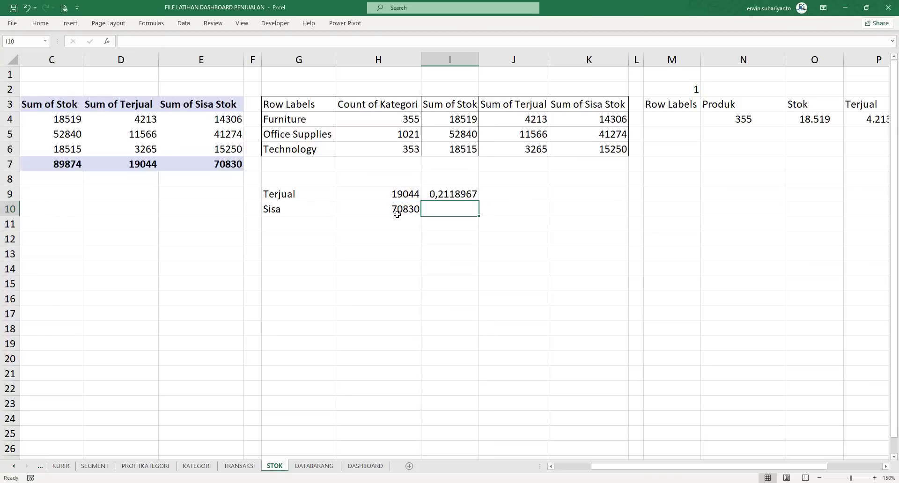
Make the sum range in I9 absolute as $H$9:$H$10 and fill the formula down to I10.
double_click(452, 193)
drag(471, 195, 479, 213)
key(F4)
key(Return)
click(467, 198)
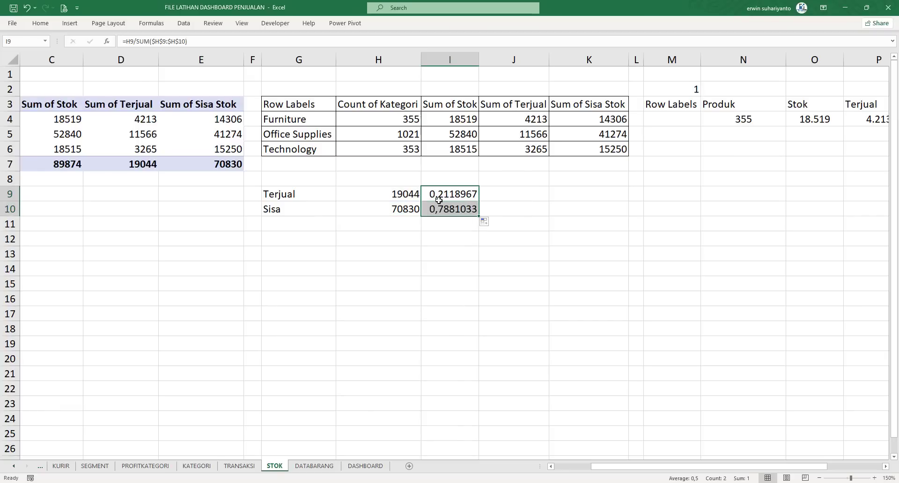
Format the Terjual and Sisa shares in I9:I10 as percentages.
click(56, 27)
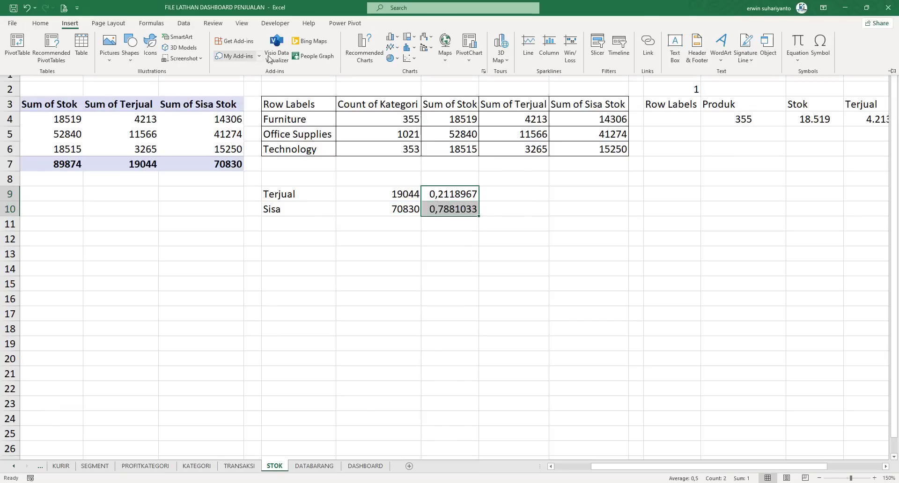
click(40, 23)
click(344, 56)
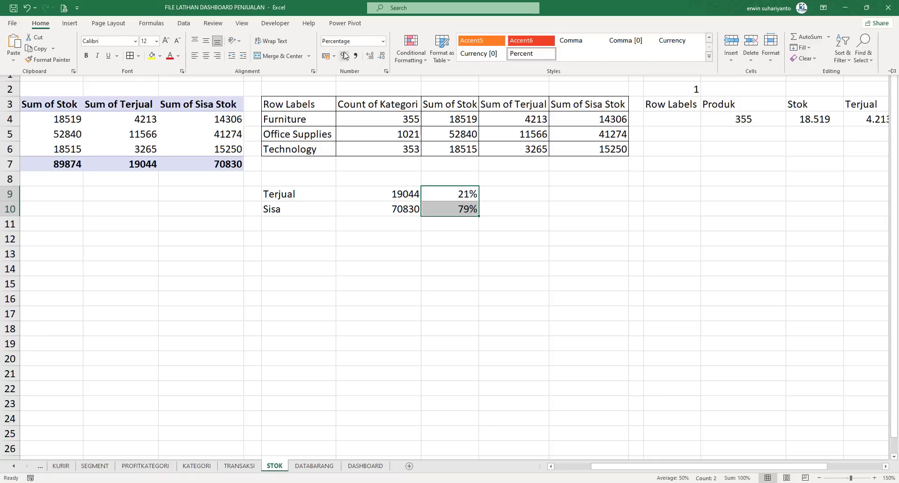
click(483, 218)
click(67, 24)
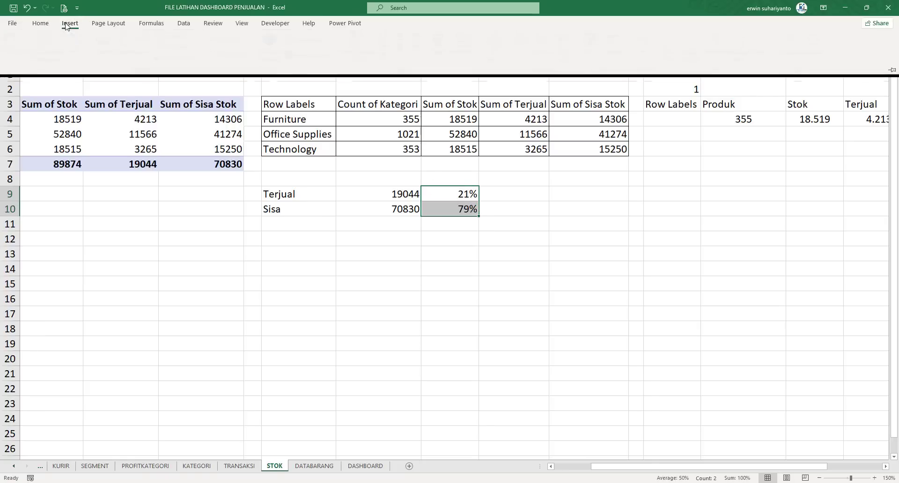
click(384, 60)
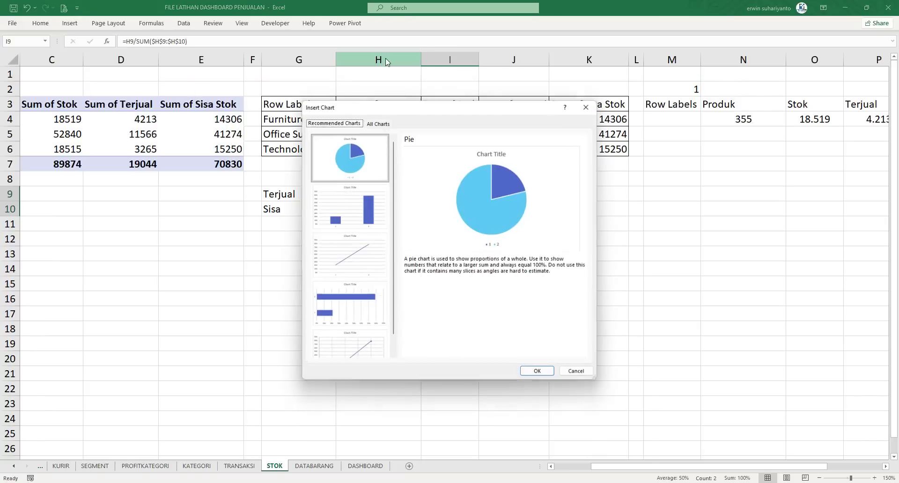
click(587, 103)
click(41, 24)
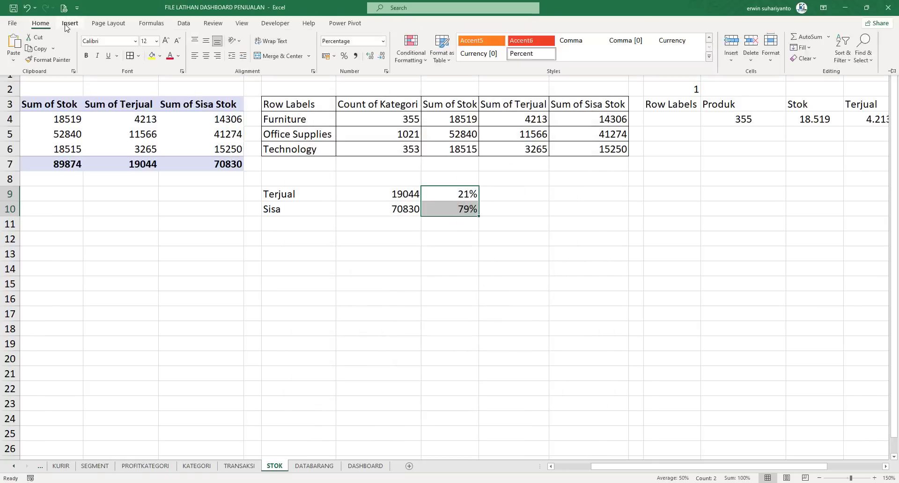
Insert a doughnut chart from the percentages in I9:I10 and place it just below the Terjual and Sisa rows.
click(69, 23)
click(395, 58)
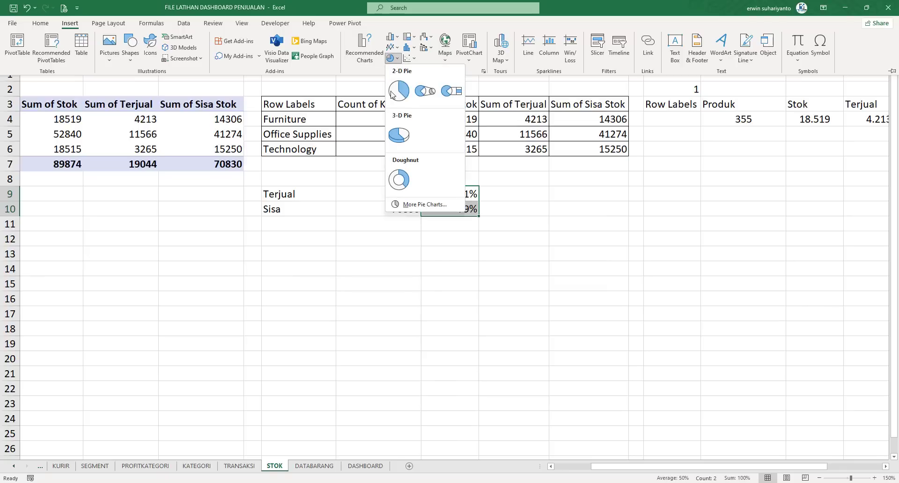
click(398, 178)
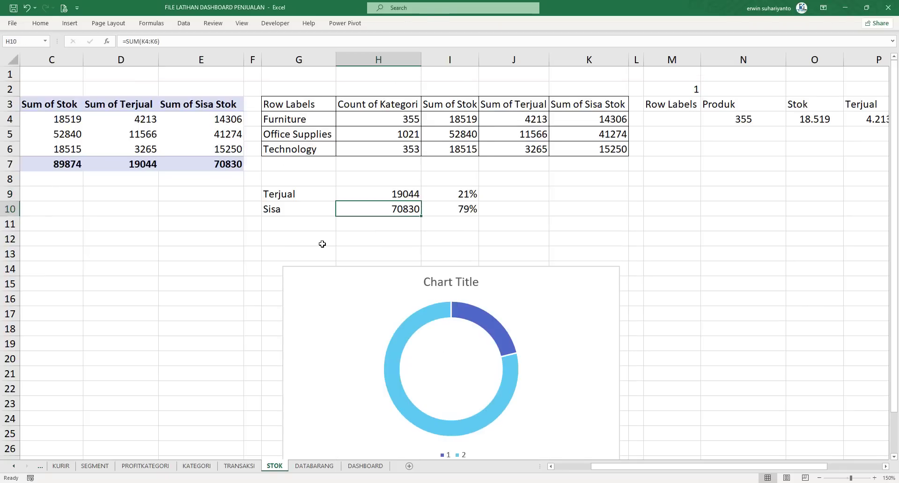
click(322, 243)
click(415, 200)
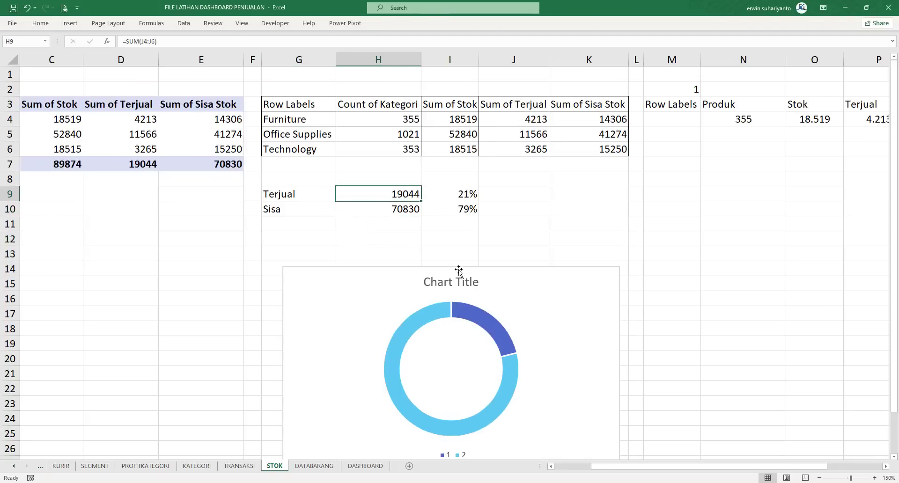
drag(458, 270, 511, 225)
click(514, 201)
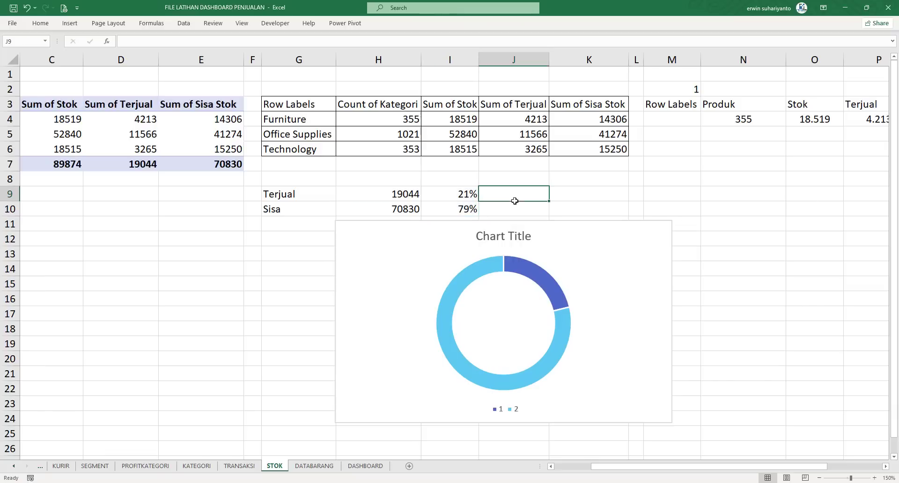
Remove the doughnut chart's title and take its category labels from the Terjual and Sisa names in G9:G10.
click(492, 237)
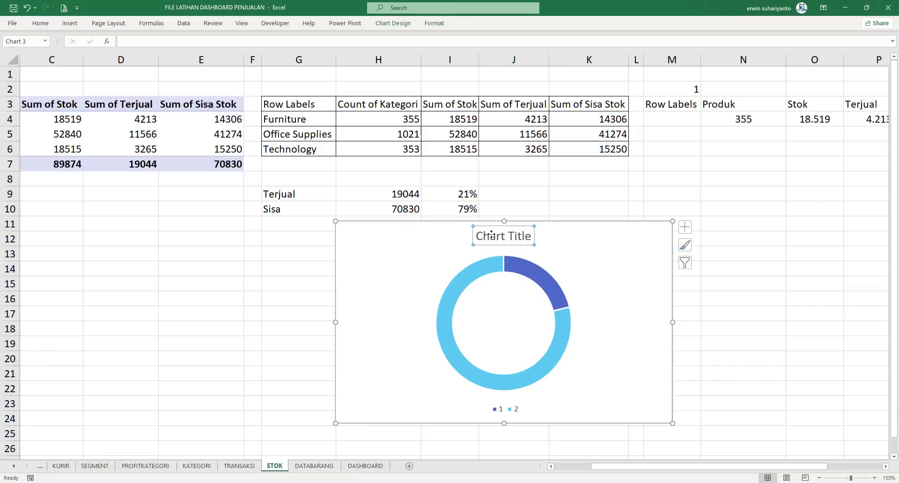
key(Delete)
right_click(518, 297)
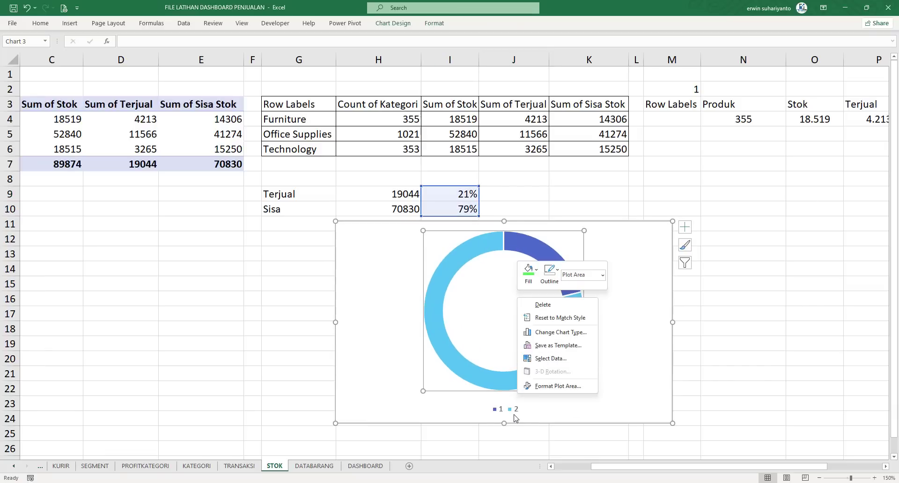
click(551, 358)
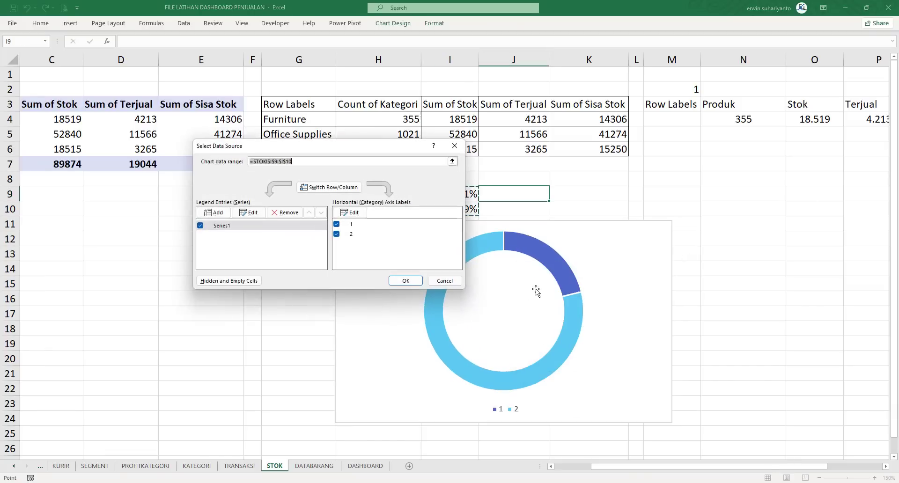
click(347, 208)
drag(316, 199, 489, 217)
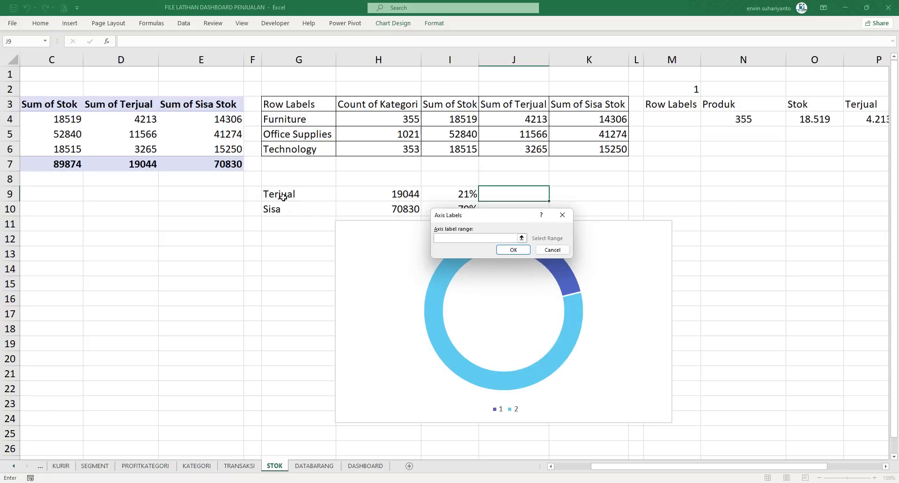
drag(283, 197, 280, 209)
click(510, 250)
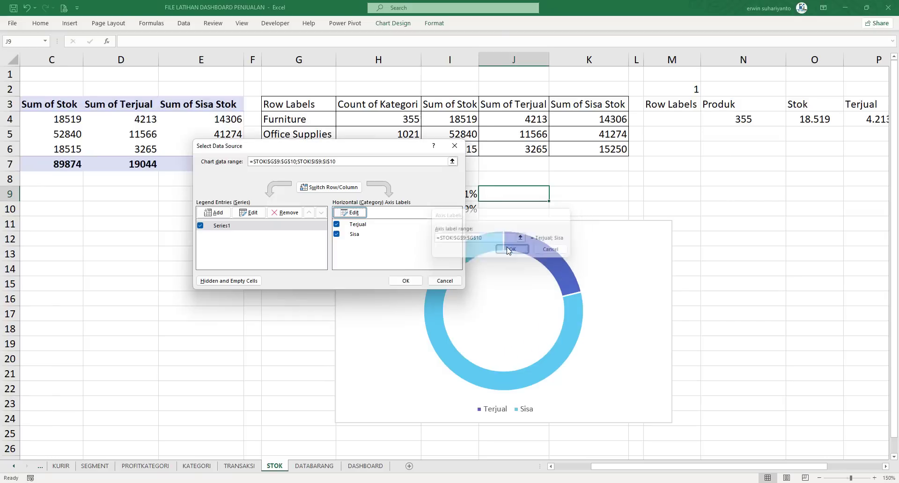
click(406, 280)
Add data labels to the Terjual and Sisa doughnut chart.
click(536, 223)
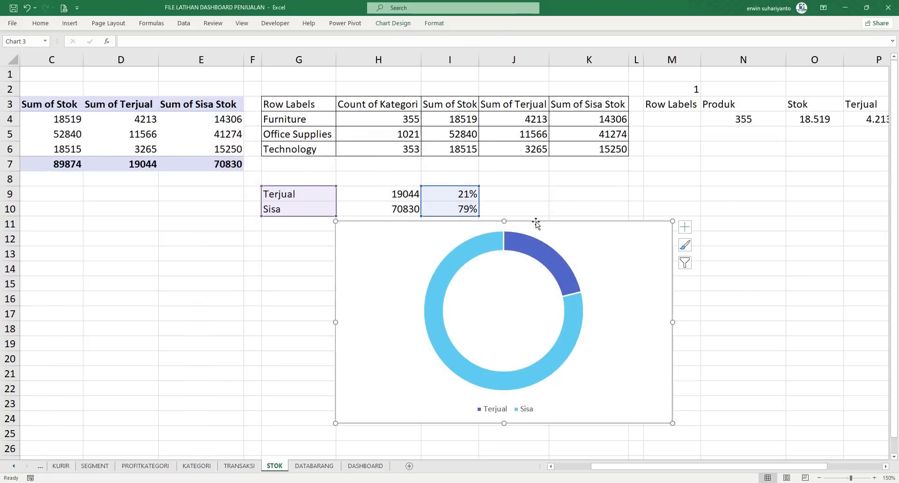
click(690, 226)
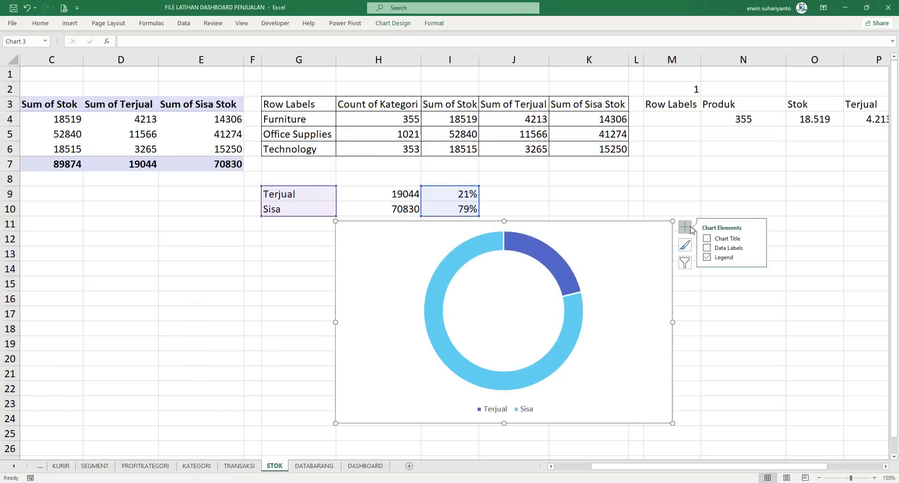
click(708, 249)
click(464, 358)
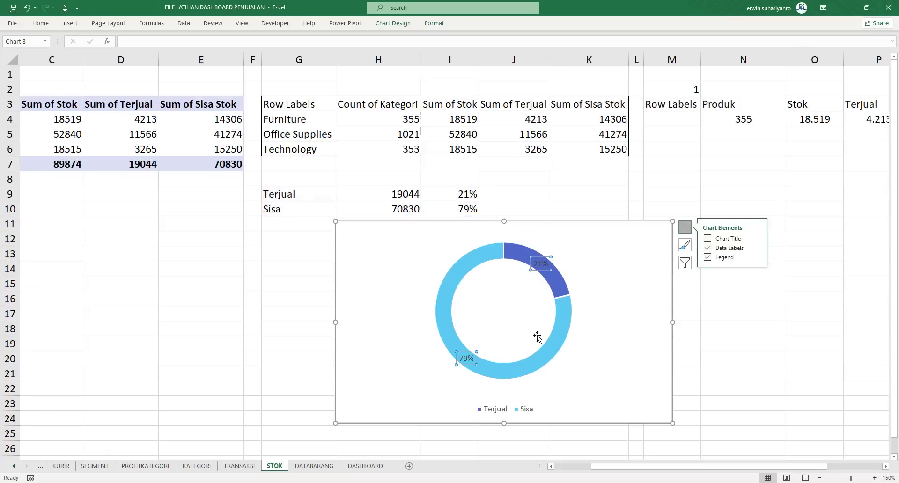
Give the doughnut chart's area no fill and no outline.
click(611, 229)
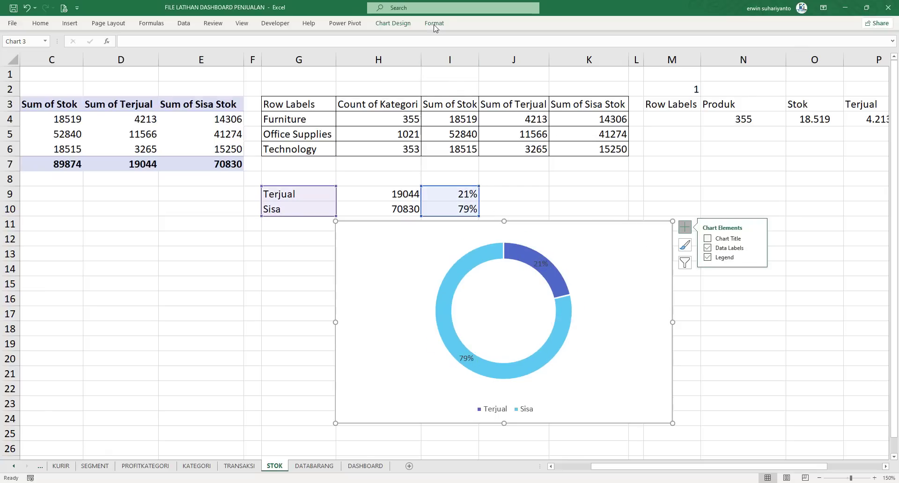
click(434, 23)
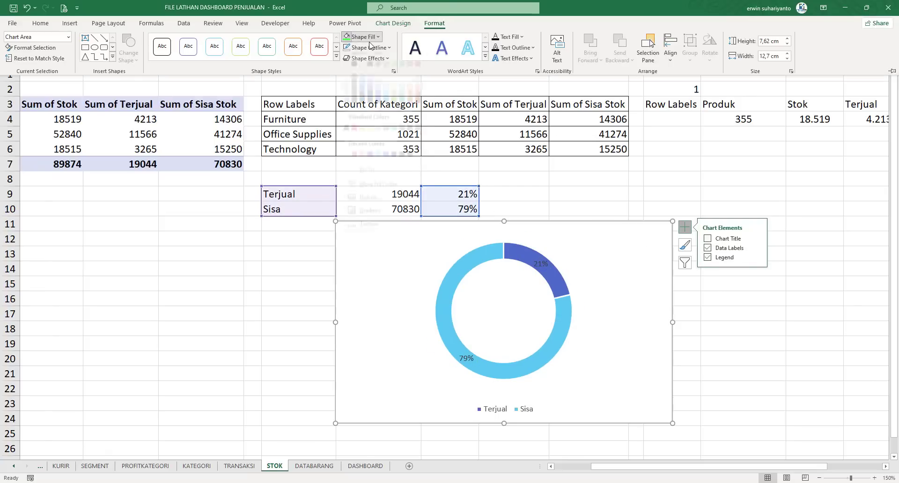
click(370, 37)
click(517, 220)
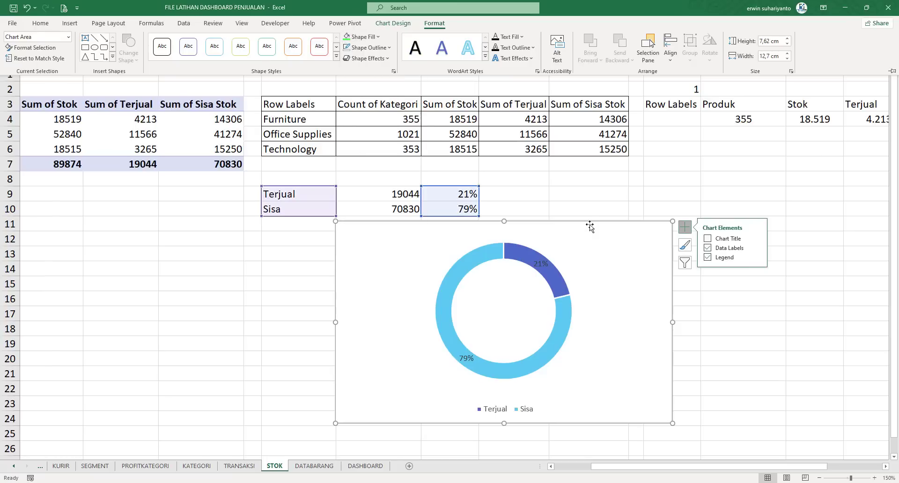
click(434, 24)
click(365, 37)
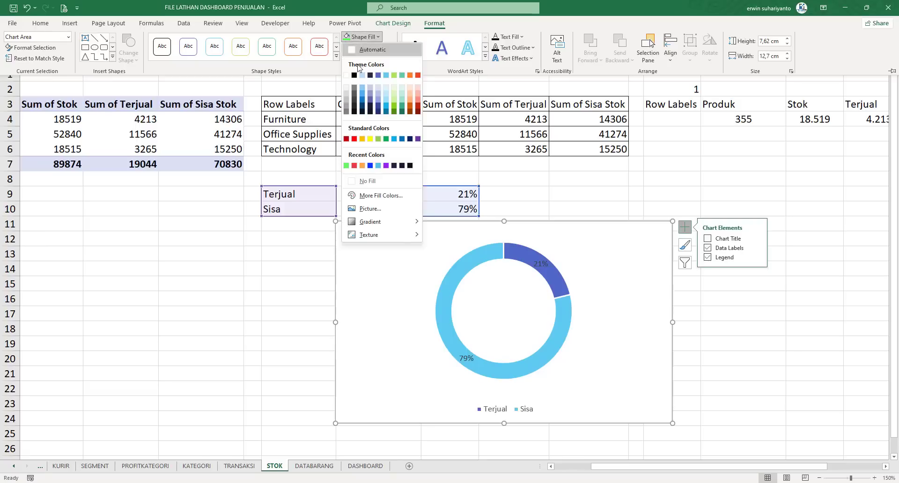
click(360, 183)
click(367, 47)
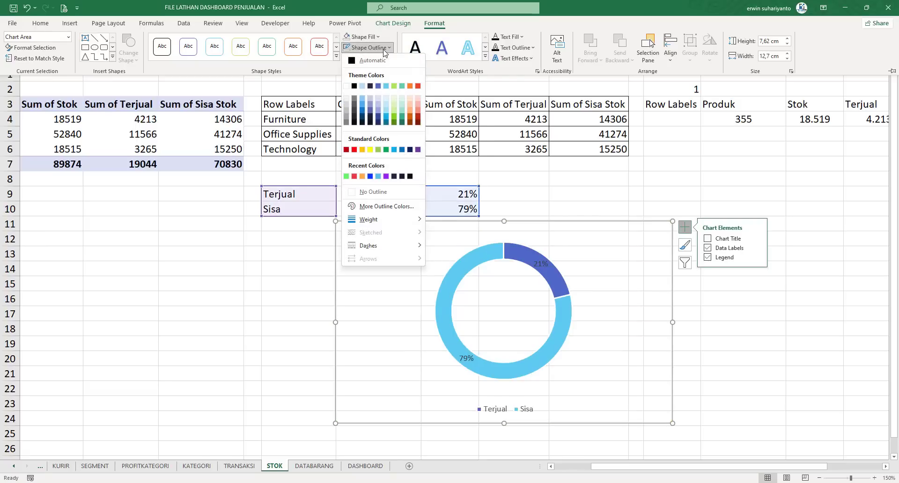
click(377, 192)
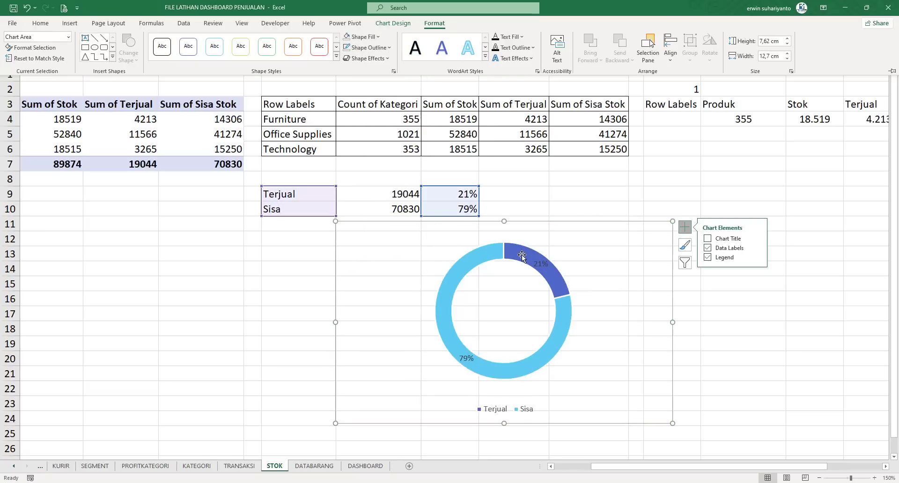
Change the font color of the doughnut chart's percentage labels to white.
click(544, 265)
click(429, 23)
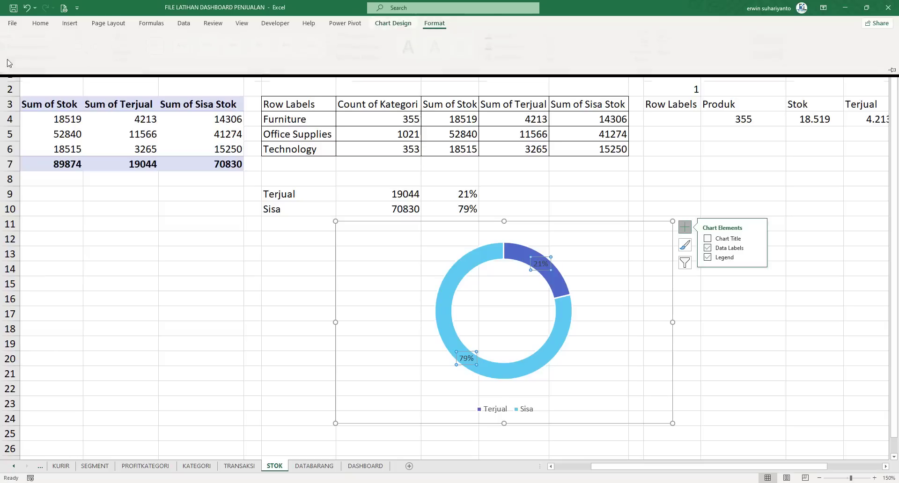
click(40, 23)
click(178, 56)
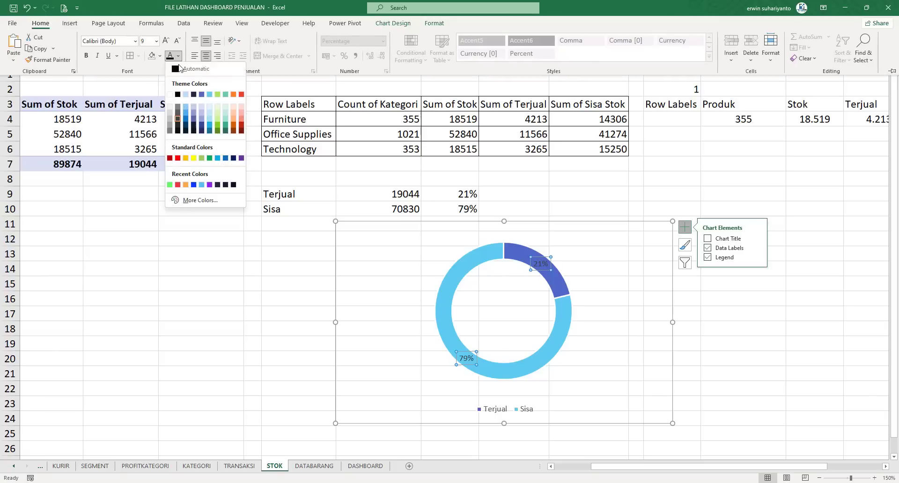
click(170, 94)
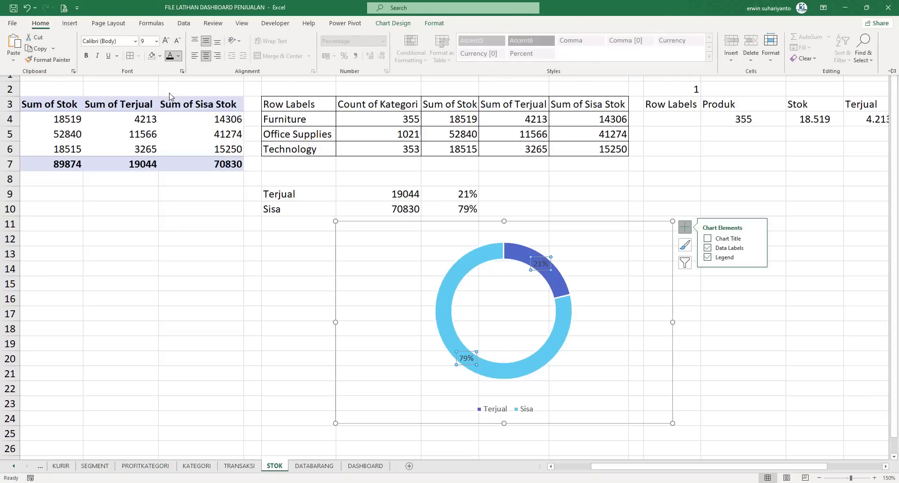
Cut the doughnut chart from the STOK sheet and paste it into the DASHBOARD sheet.
click(541, 222)
right_click(541, 221)
click(545, 226)
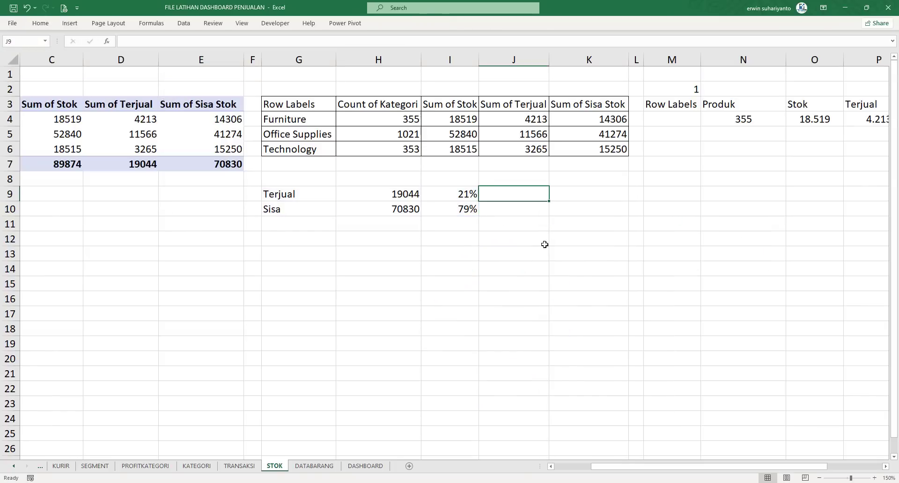
click(365, 466)
right_click(537, 410)
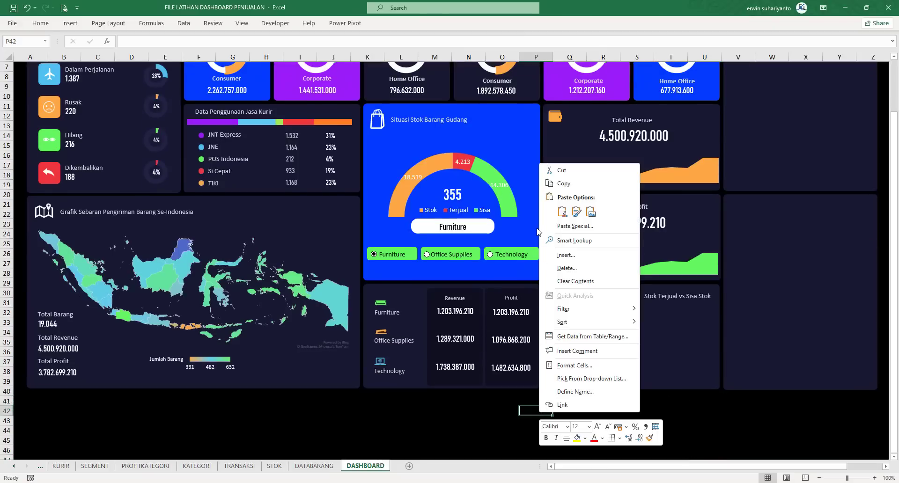
click(562, 212)
Shrink the pasted doughnut chart and fit it into the dashboard card below the Stok Terjual vs Sisa Stok heading.
drag(562, 407, 523, 278)
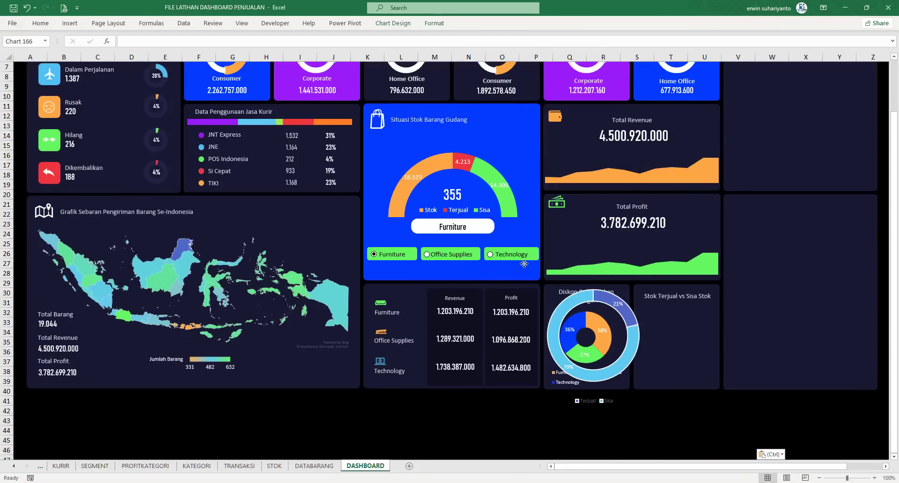
drag(706, 410, 572, 383)
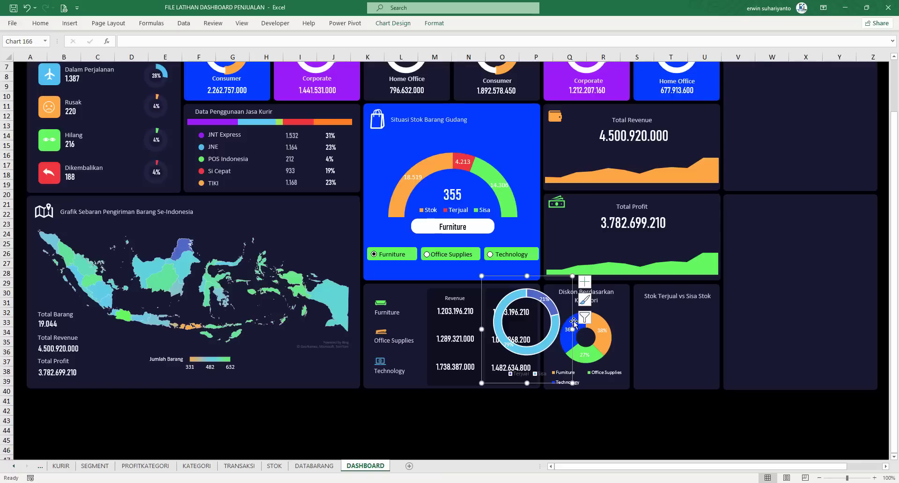
drag(574, 322, 722, 339)
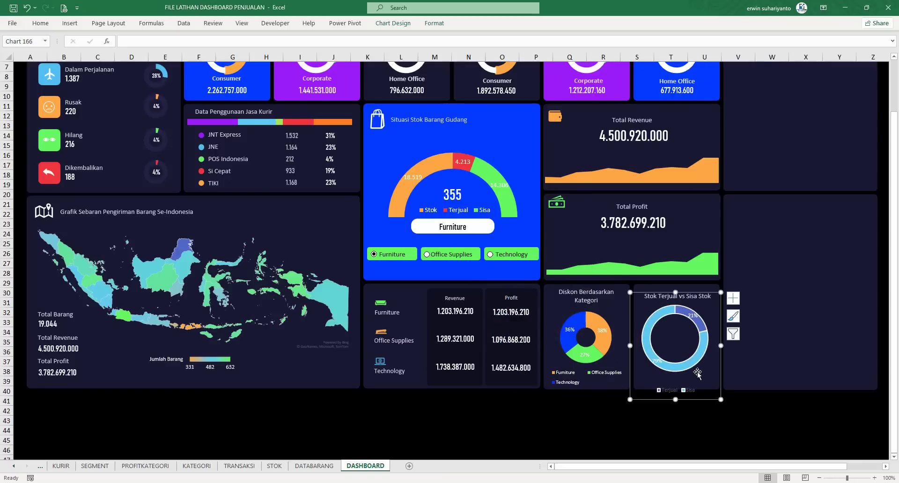
drag(675, 398, 675, 389)
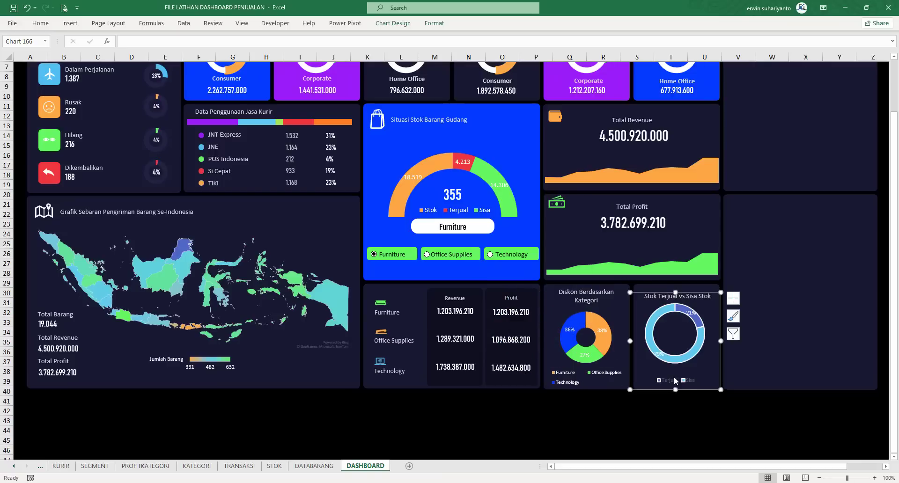
drag(631, 342, 635, 341)
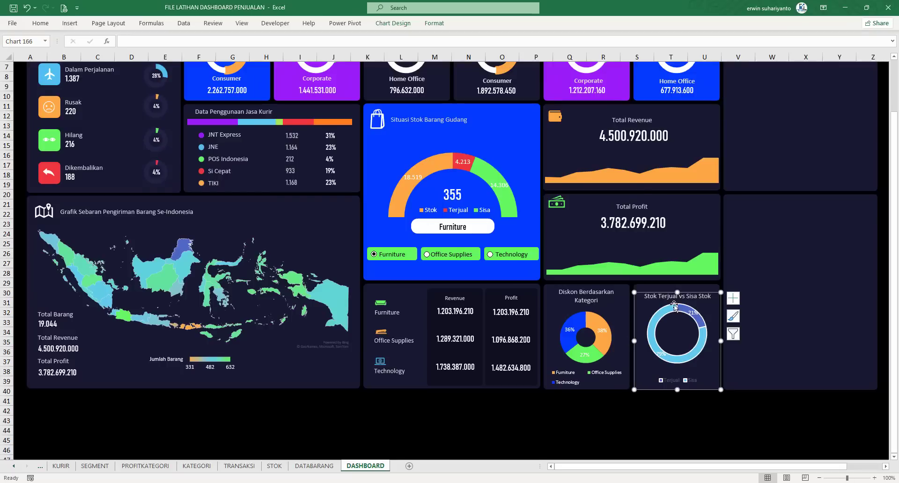
drag(676, 303, 676, 305)
click(691, 402)
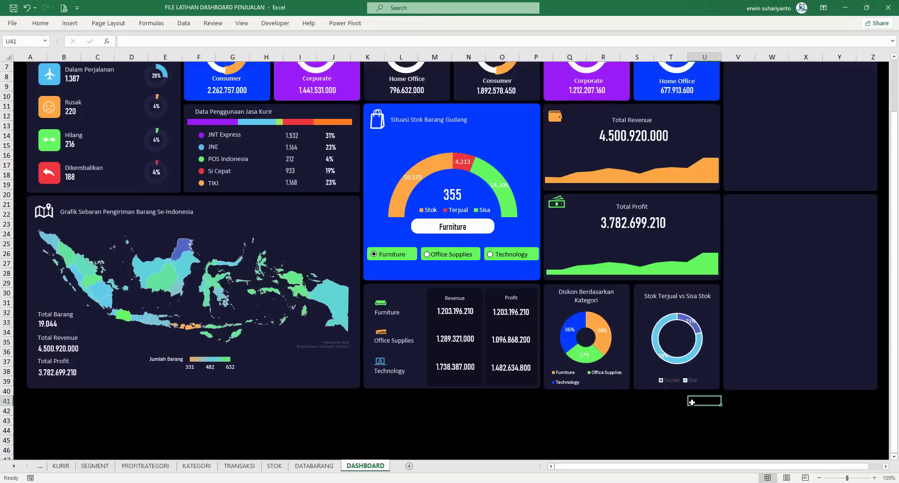
right_click(683, 330)
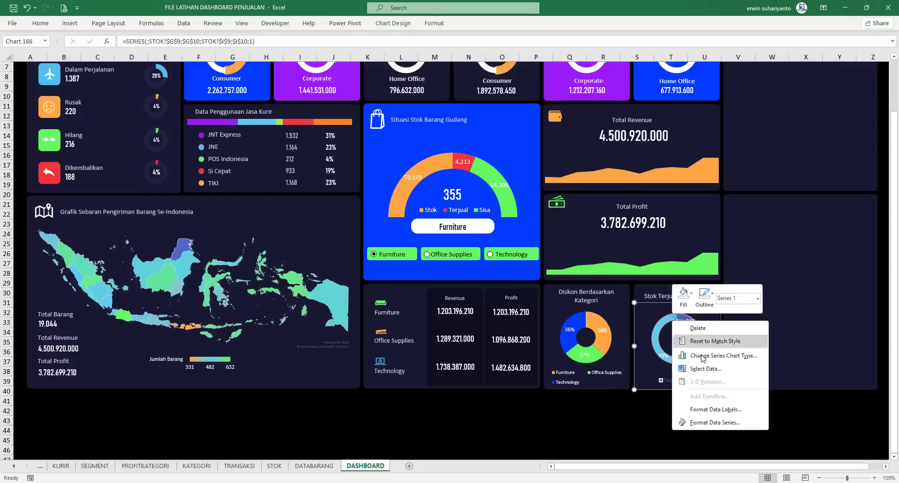
click(706, 372)
click(406, 280)
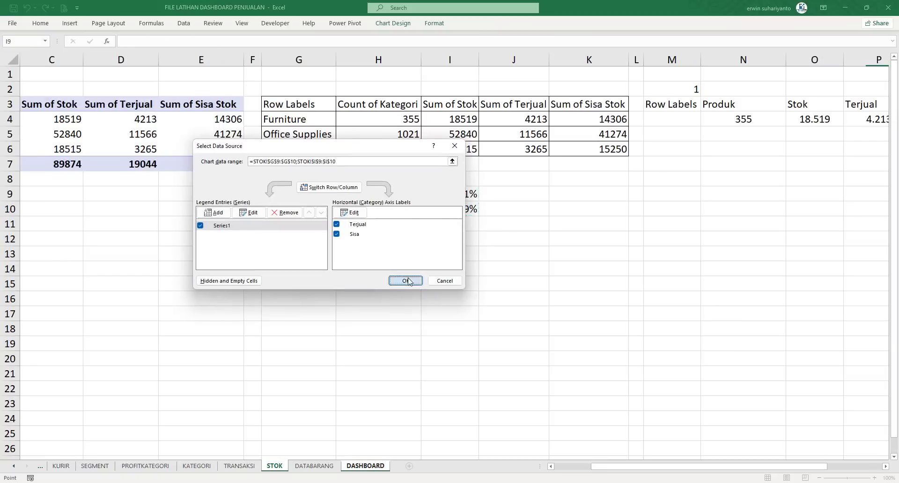
Set the doughnut hole size of the Stok Terjual vs Sisa Stok chart to 49%.
right_click(667, 320)
click(709, 398)
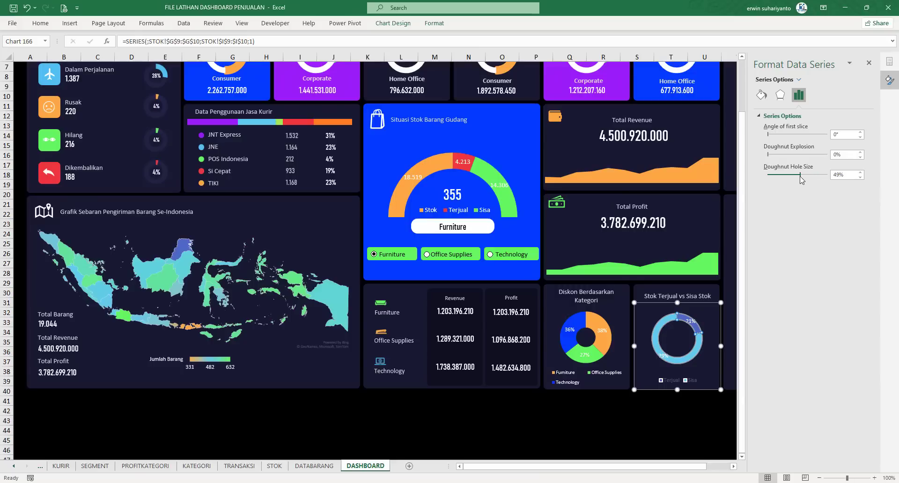
click(686, 417)
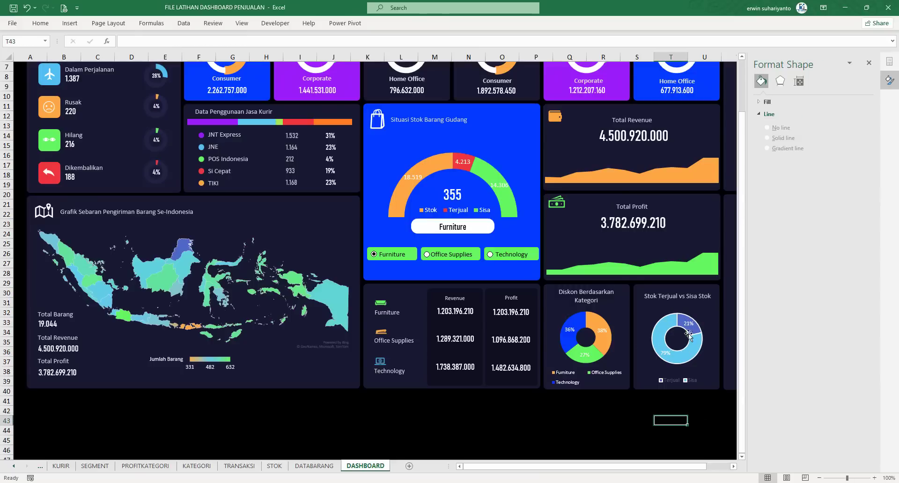
Remove the outline from the ring segments of the Stok Terjual vs Sisa Stok doughnut.
click(691, 326)
click(692, 329)
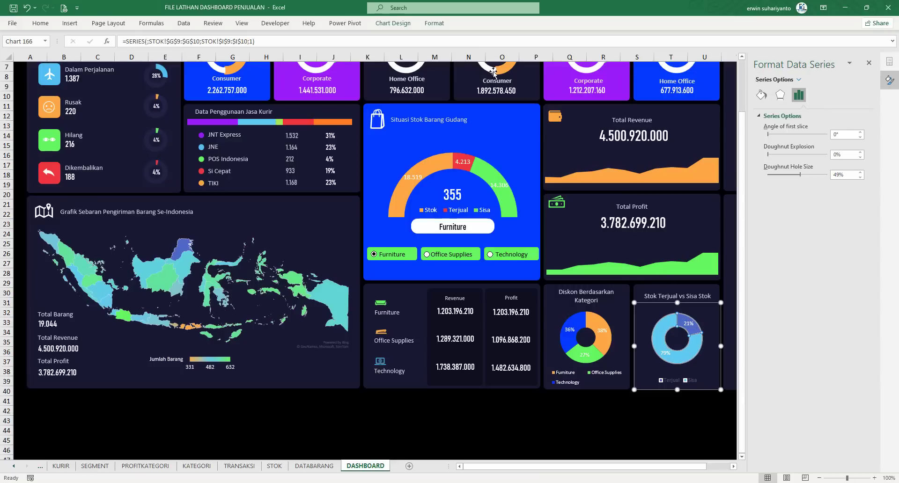
click(439, 27)
click(390, 47)
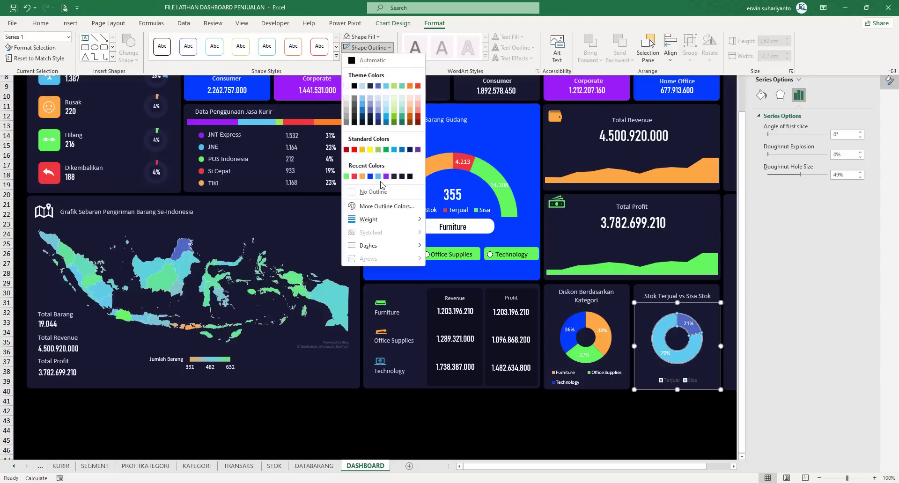
click(376, 197)
click(692, 419)
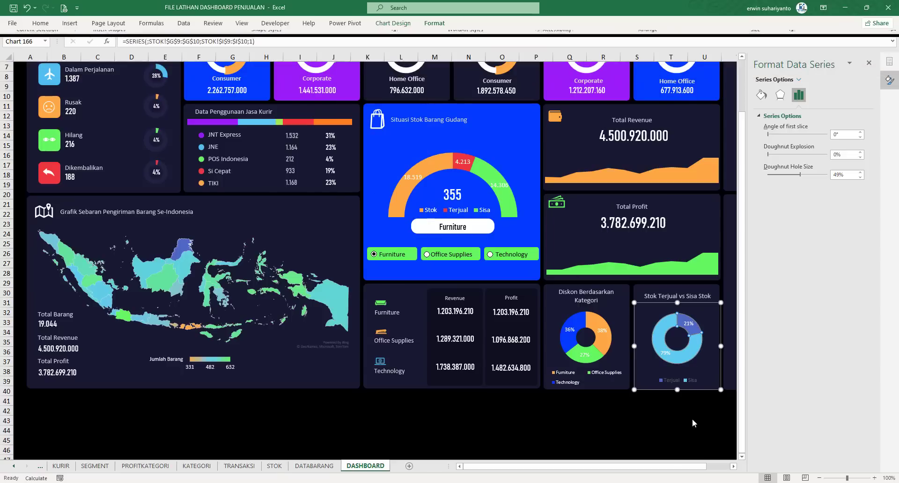
Increase the font size of the percentage labels on the Stok Terjual vs Sisa Stok doughnut by one step.
click(686, 323)
click(435, 22)
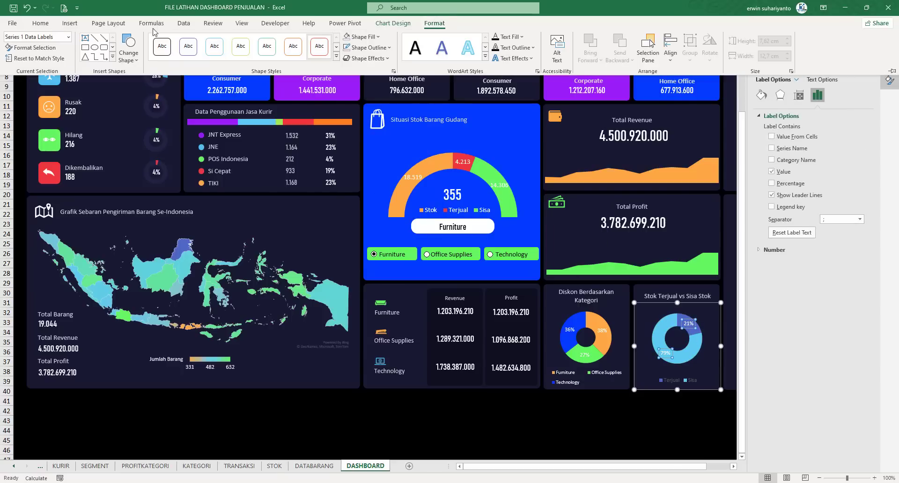
click(40, 23)
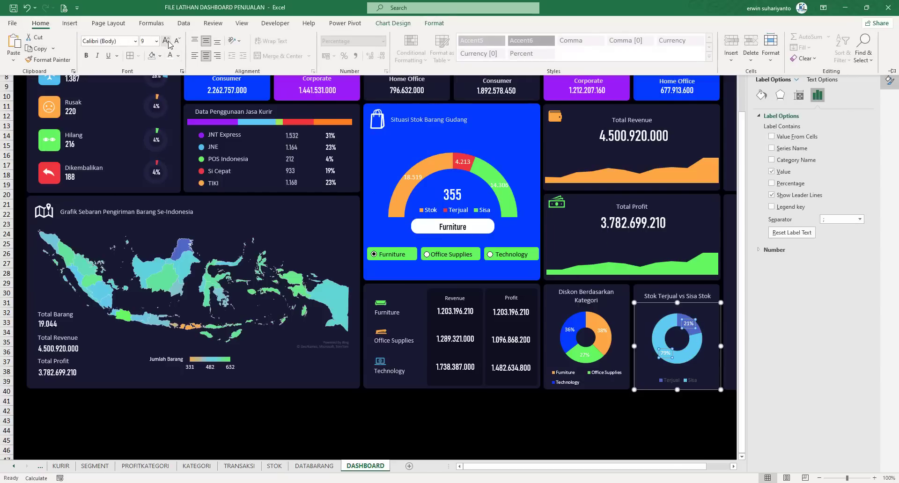
click(168, 41)
click(666, 335)
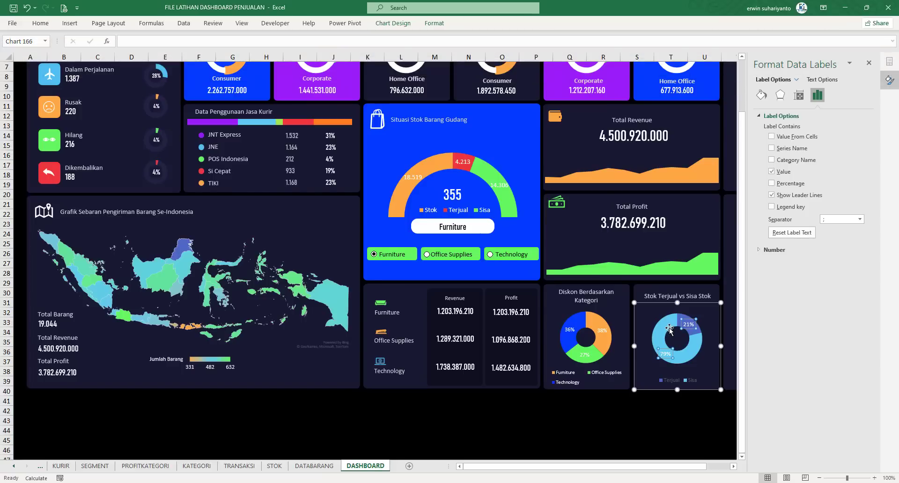
Fill the Sisa segment of the Stok Terjual vs Sisa Stok doughnut with the recently used red.
click(669, 328)
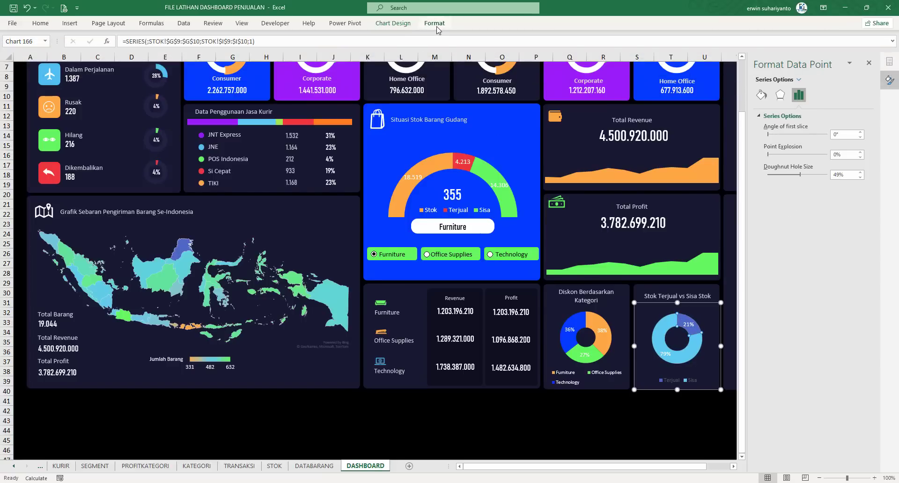
click(436, 25)
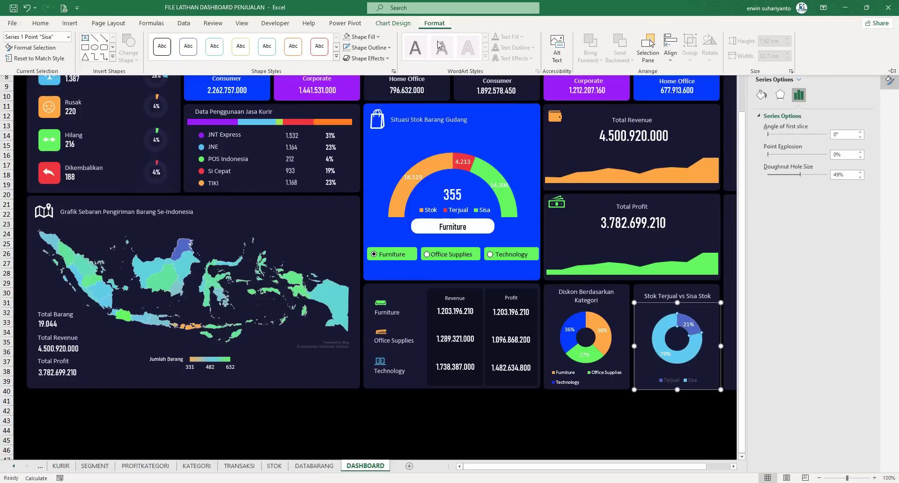
click(361, 36)
click(354, 165)
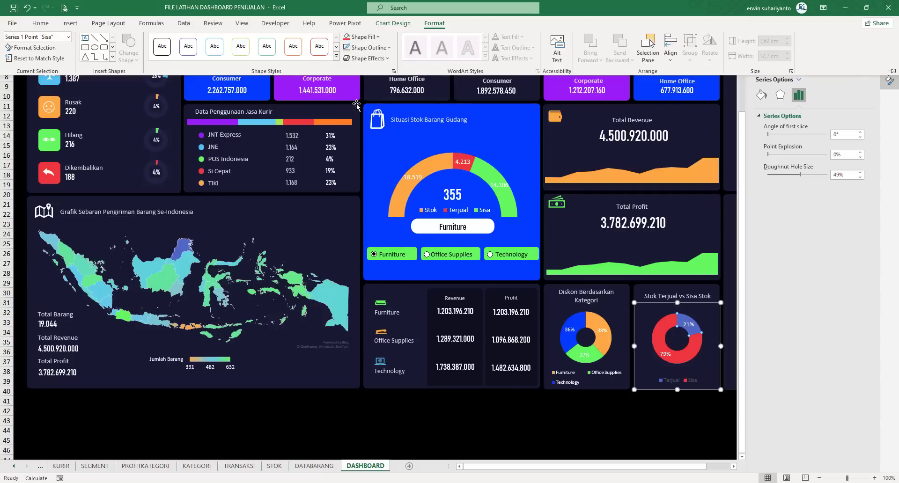
click(692, 323)
click(688, 323)
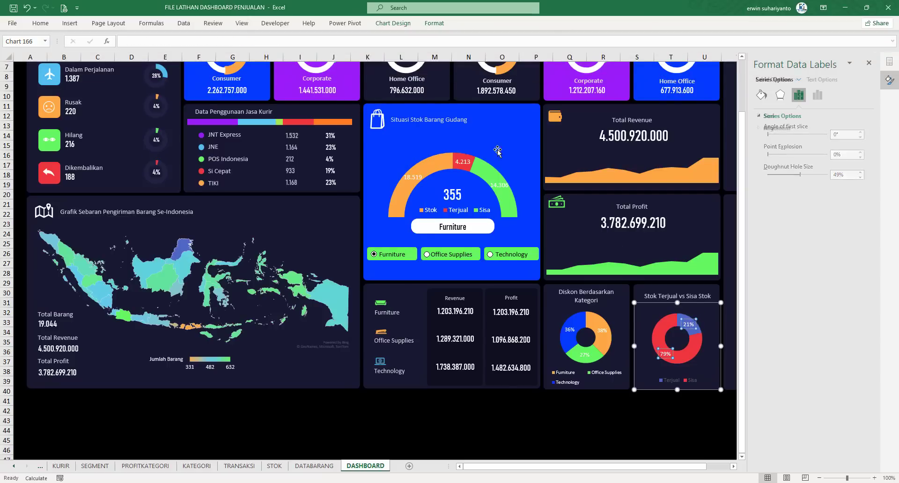
click(681, 317)
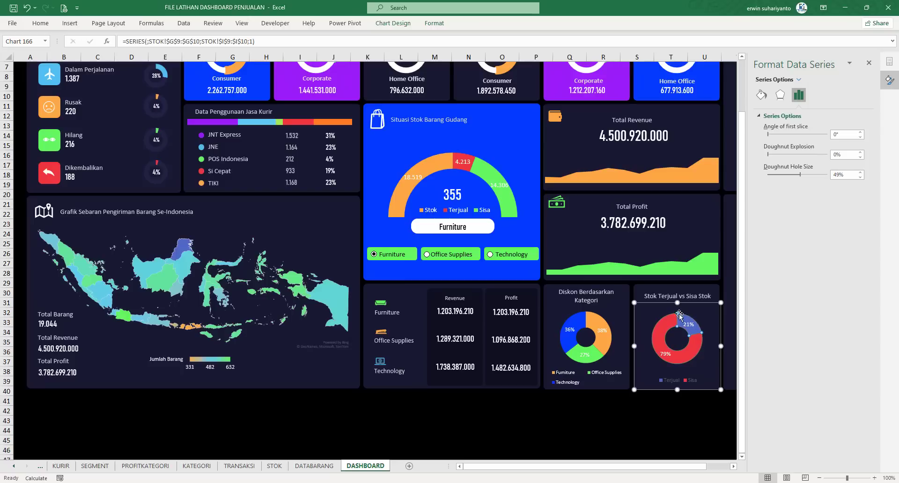
click(434, 24)
click(361, 36)
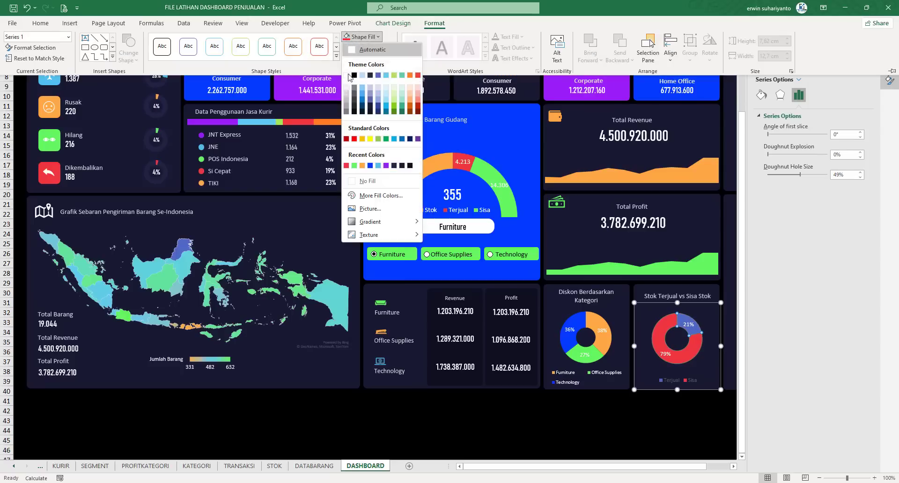
click(354, 166)
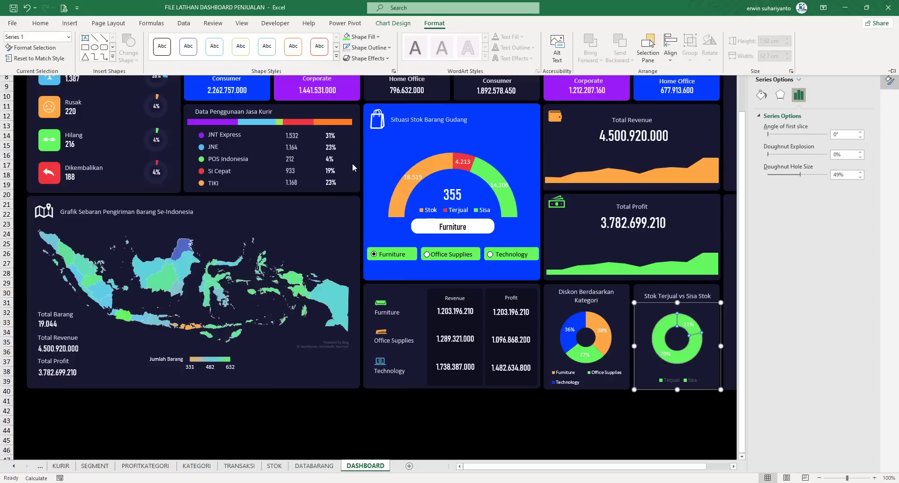
click(27, 8)
Fill only the Terjual segment of the Stok Terjual vs Sisa Stok doughnut with the recently used light green.
click(682, 320)
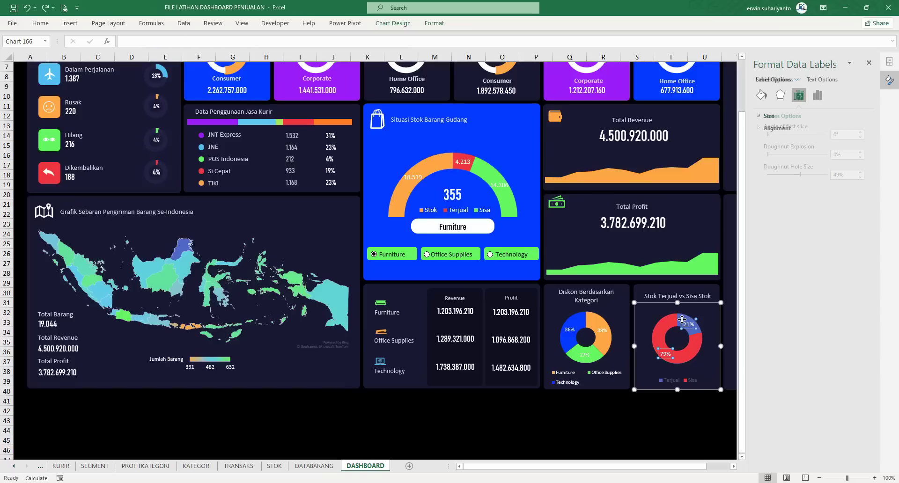
click(681, 316)
click(681, 314)
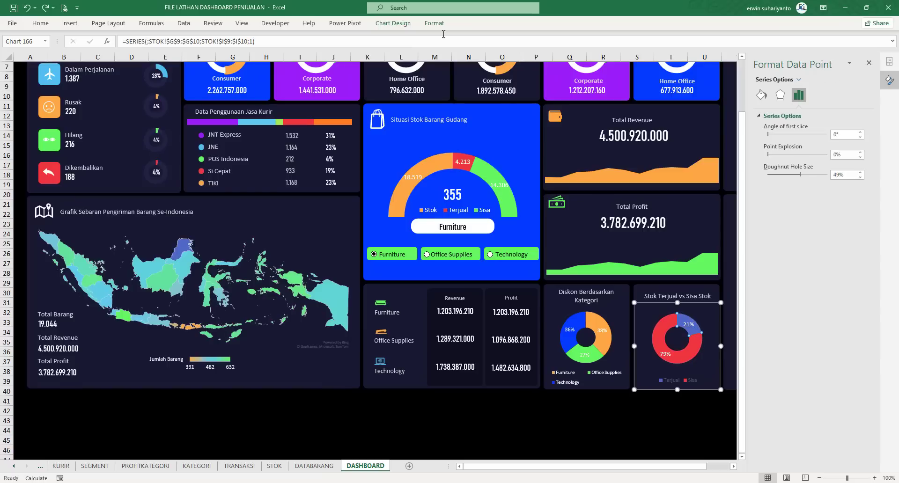
click(434, 23)
click(347, 37)
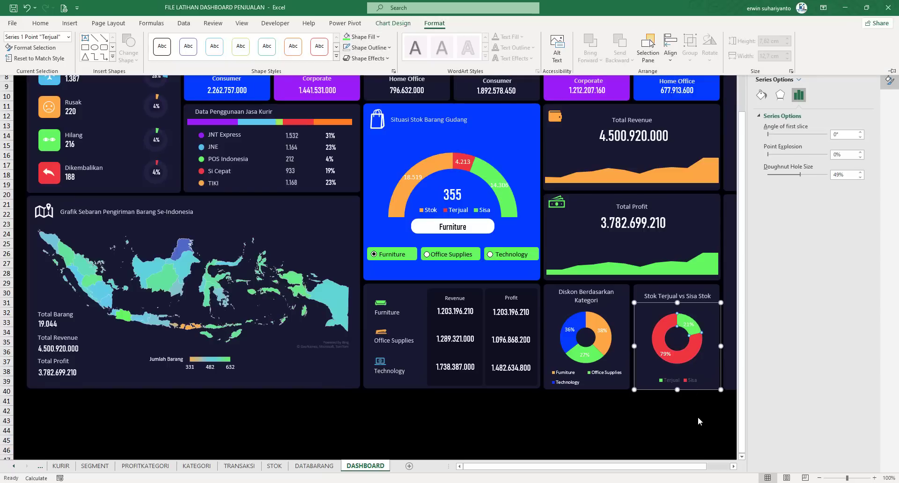
click(695, 416)
click(693, 414)
Make the legend text of the Stok Terjual vs Sisa Stok doughnut white and one font size step larger, and close the formatting pane.
click(683, 381)
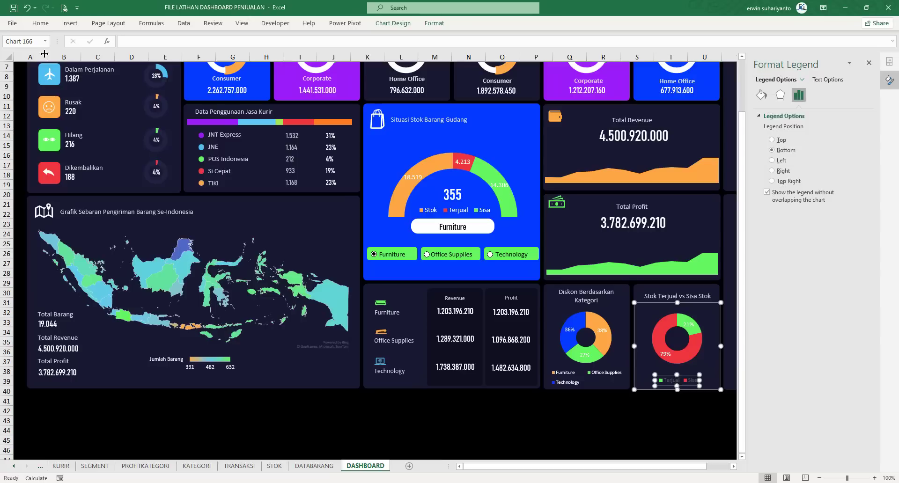
click(41, 23)
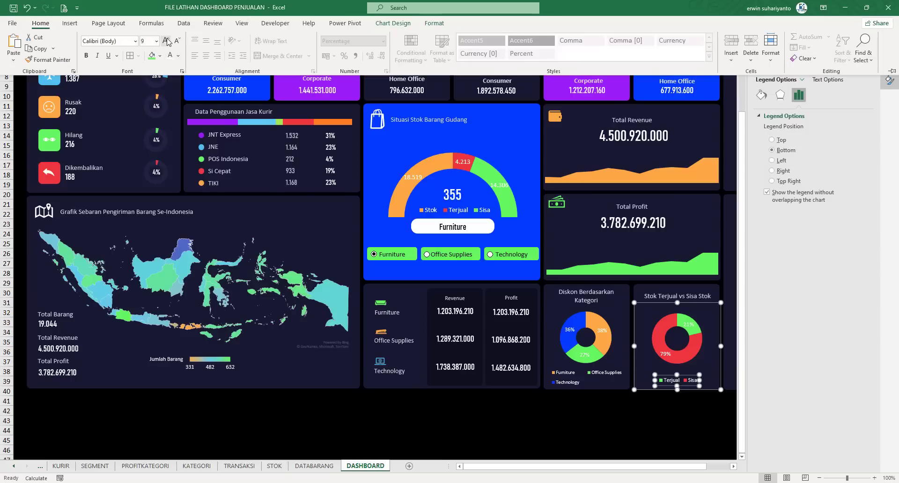
click(166, 41)
click(644, 419)
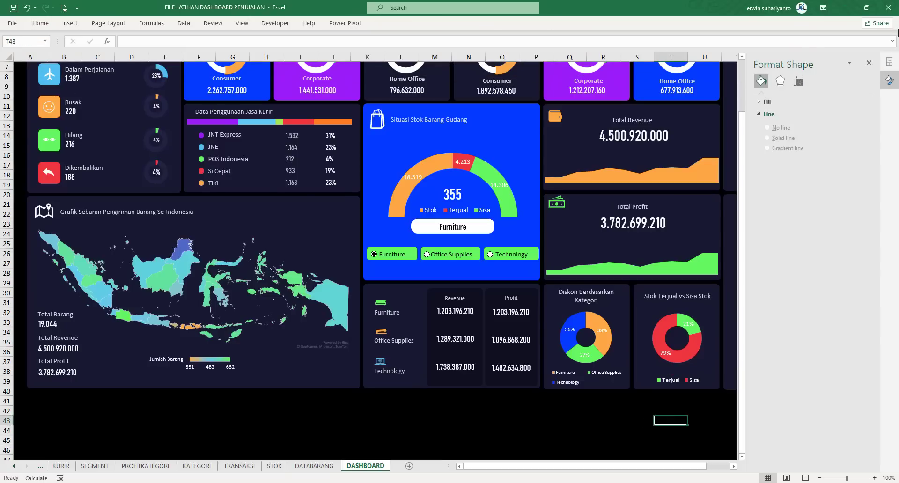
click(869, 64)
scroll(810, 359, up, 2)
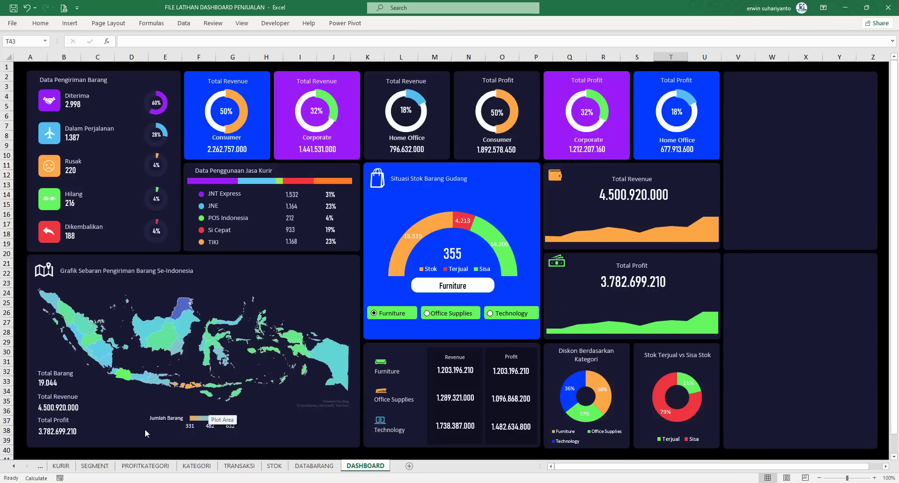
Insert slicers for Year, Month, Day and City from the pivot table on the KOTA sheet.
click(40, 467)
click(40, 468)
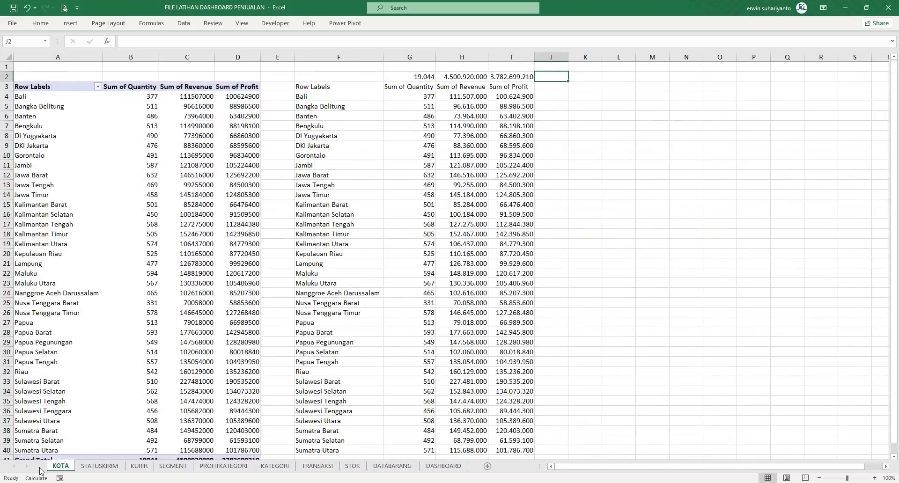
click(39, 200)
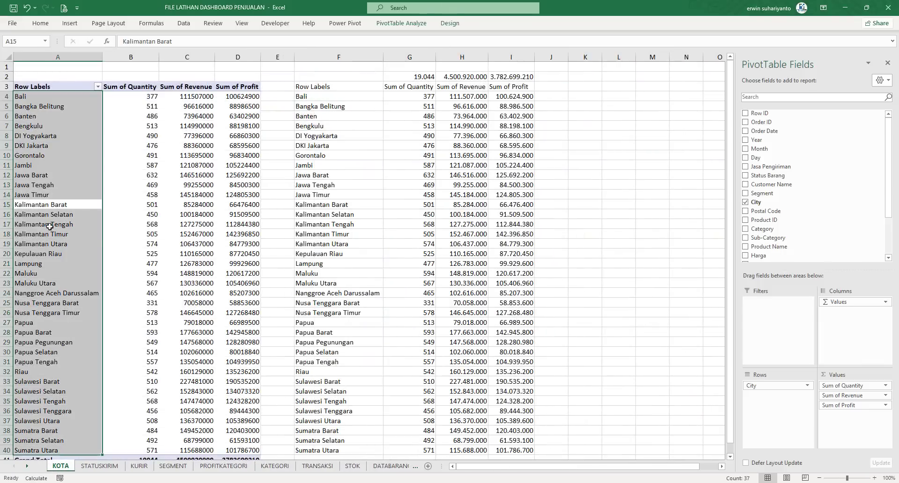
click(68, 24)
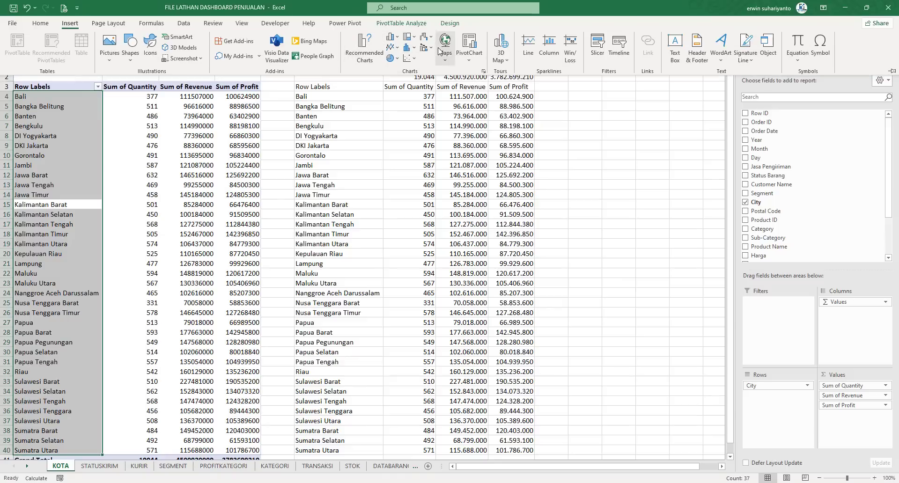
click(389, 24)
click(269, 48)
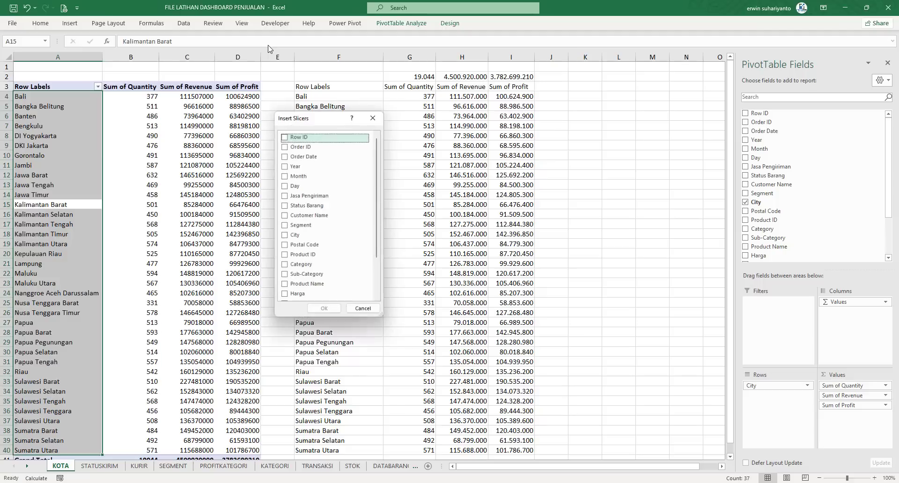
drag(328, 117, 398, 93)
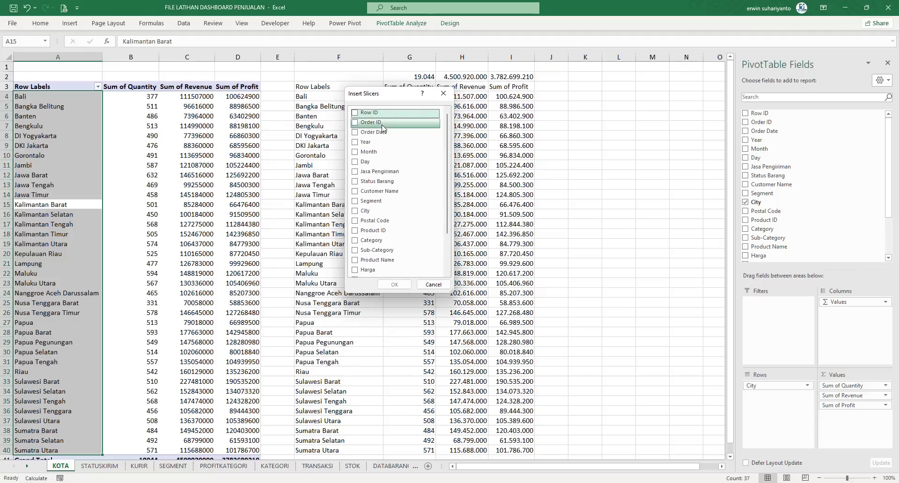
click(355, 142)
click(355, 152)
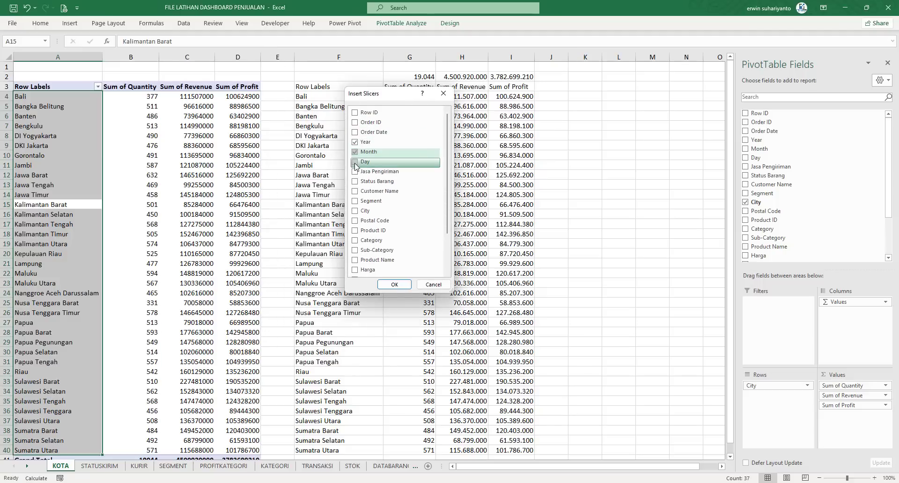
click(355, 161)
scroll(360, 220, down, 2)
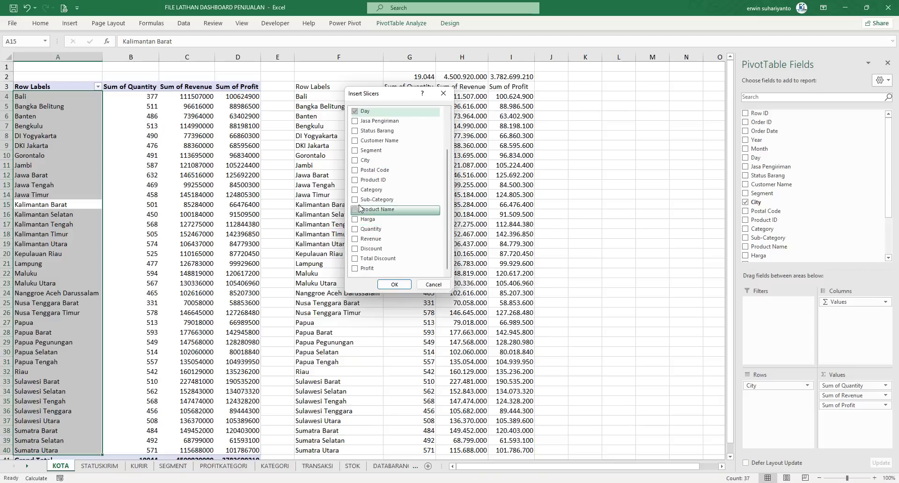
click(355, 162)
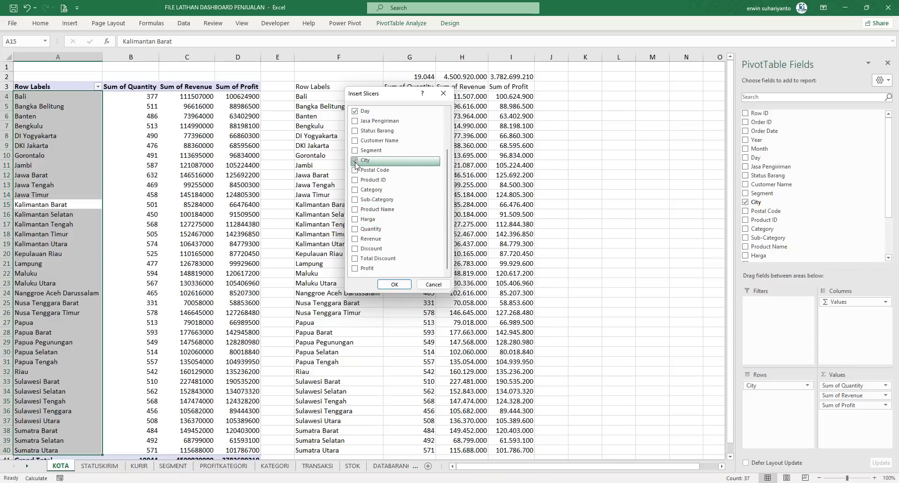
click(396, 286)
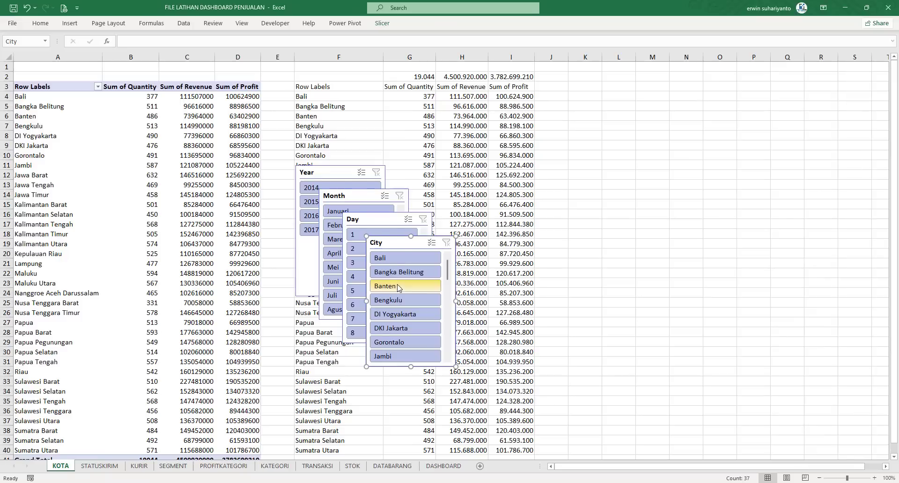
Cut the Year, Month, Day and City slicers from the KOTA sheet and paste them together onto the DASHBOARD sheet.
click(342, 177)
ctrl+click(349, 195)
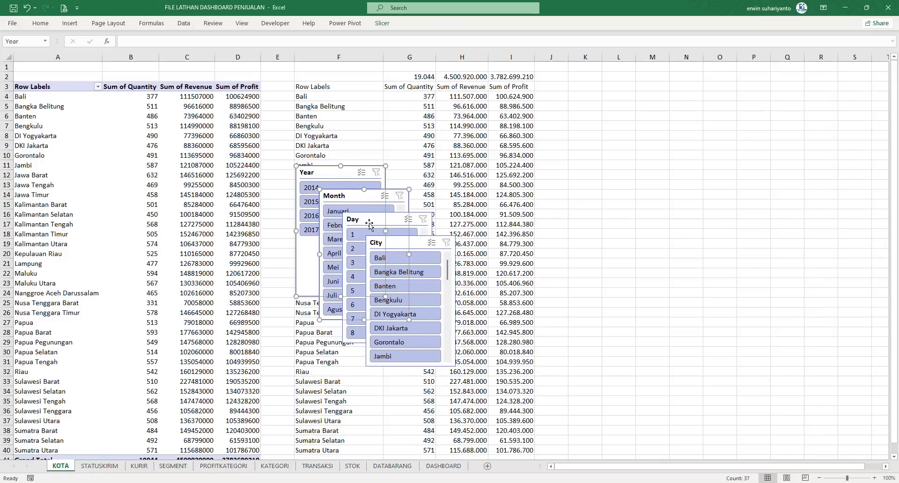
ctrl+click(370, 220)
ctrl+click(383, 245)
right_click(391, 243)
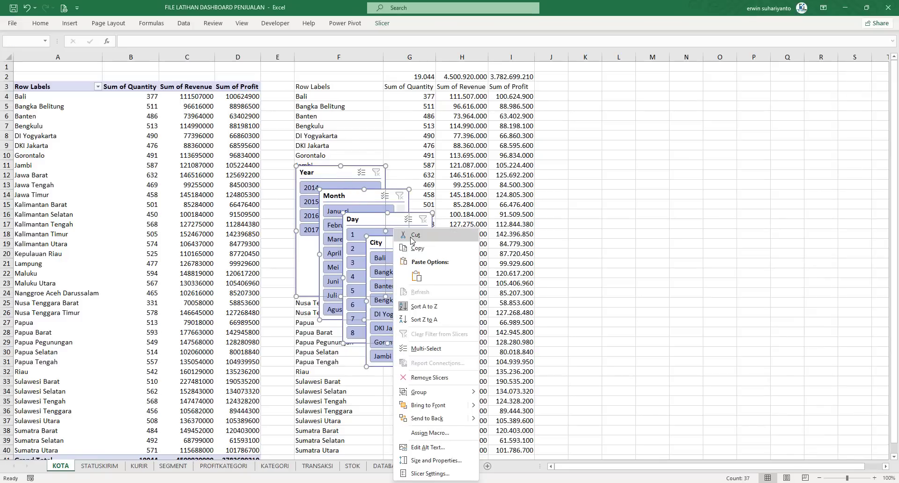
click(412, 236)
click(402, 393)
click(437, 467)
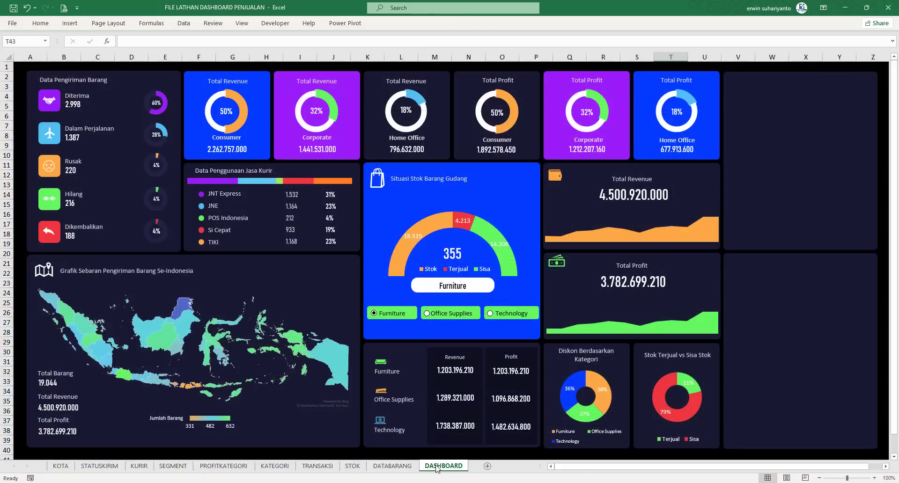
scroll(569, 375, down, 2)
right_click(491, 431)
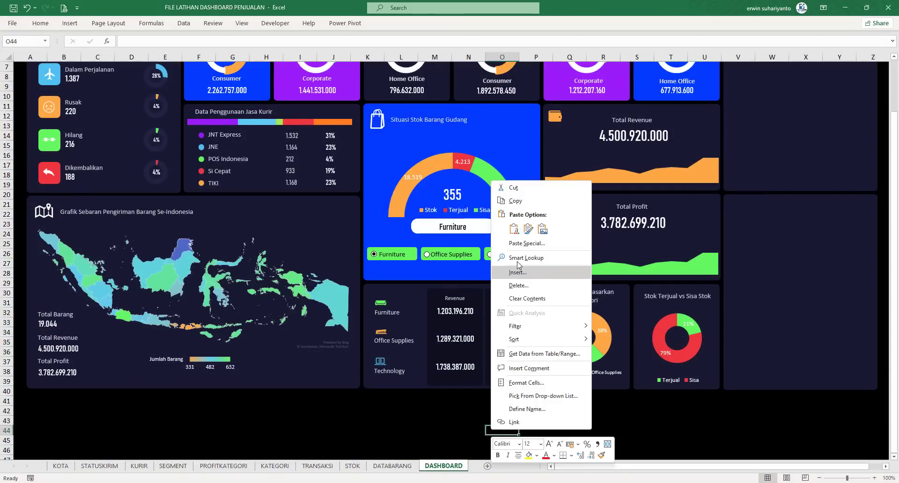
click(513, 229)
Move the four pasted slicers together up over the dashboard, next to the empty cards.
scroll(562, 324, down, 3)
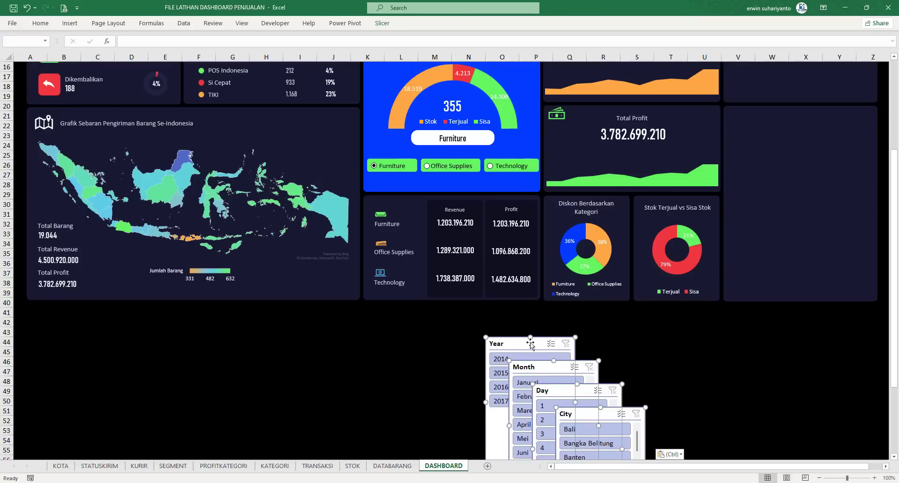
drag(563, 324, 640, 87)
scroll(590, 253, up, 5)
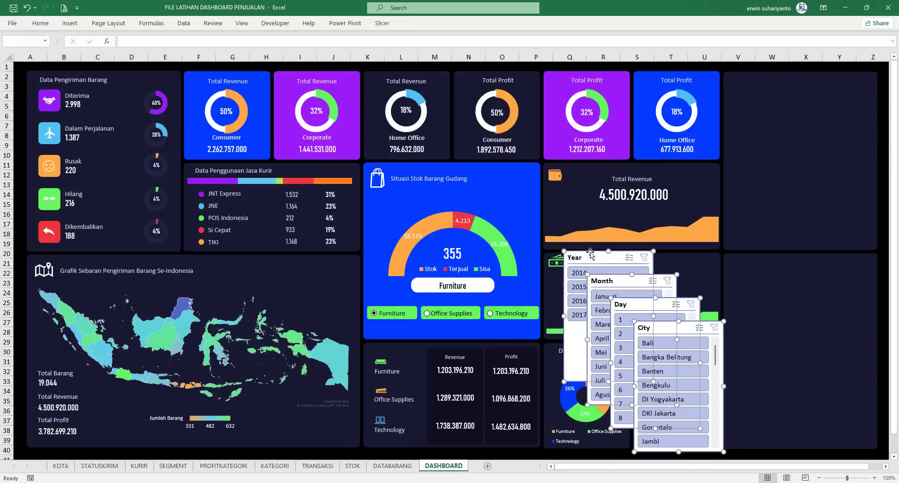
drag(589, 205, 563, 137)
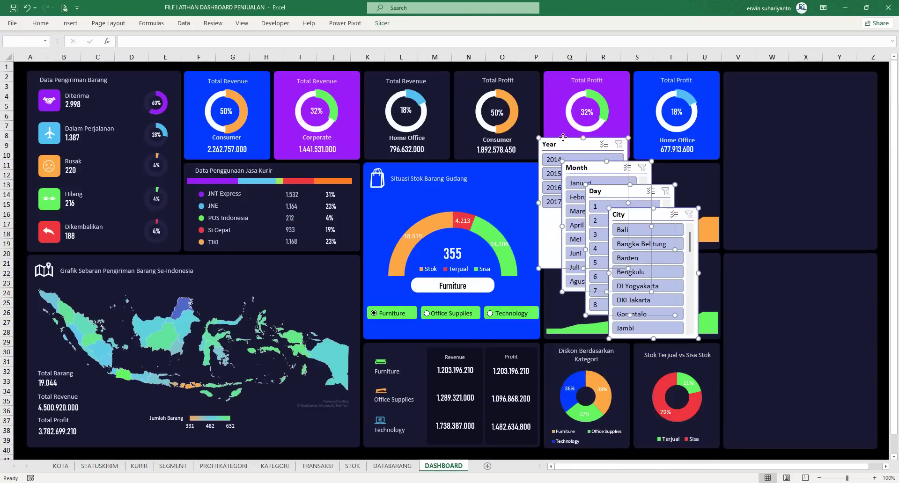
Apply the black slicer style with blue buttons to all four slicers and deselect them.
click(382, 23)
click(111, 52)
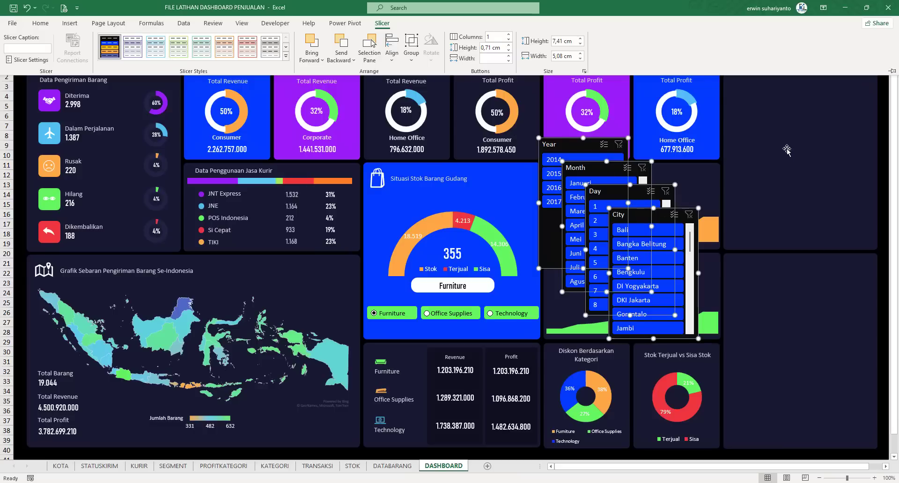
key(ctrl+F1)
click(807, 71)
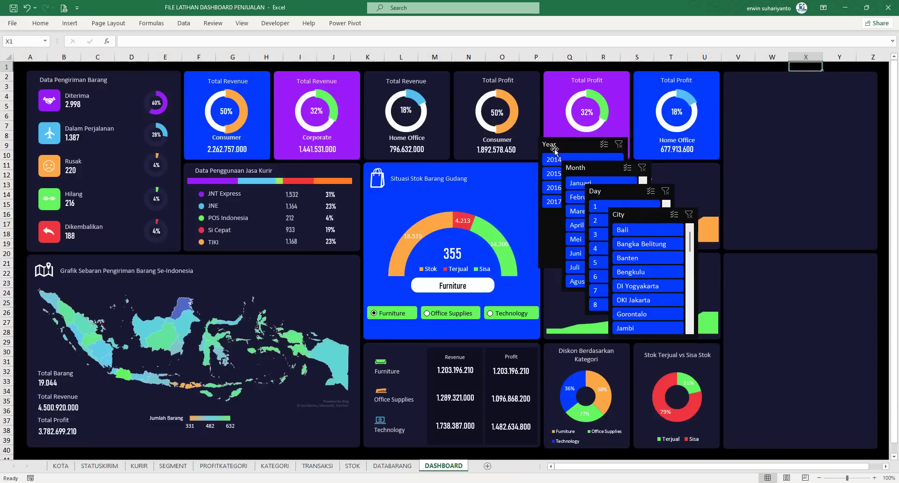
Place the Year slicer across the top of the upper empty card, set it to 2 columns and shorten it to fit its buttons.
drag(557, 145, 744, 83)
drag(814, 207, 872, 148)
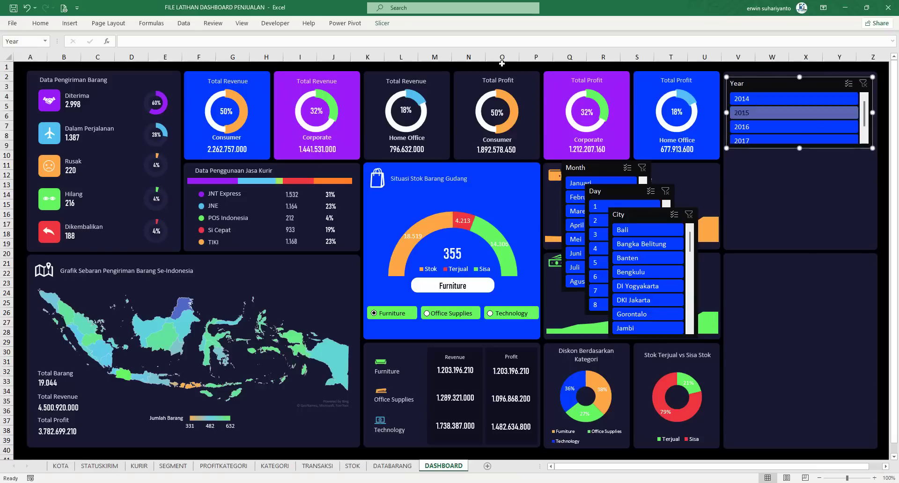
click(382, 23)
click(508, 34)
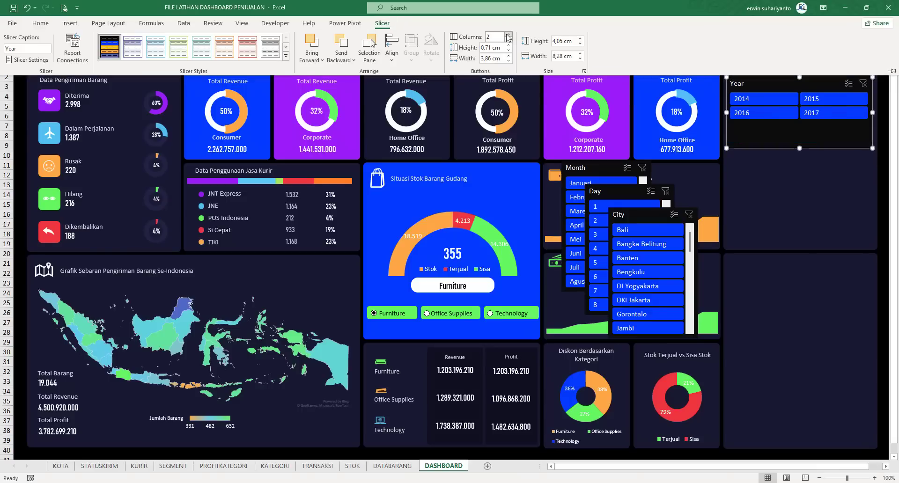
key(ctrl+F1)
drag(798, 147, 801, 121)
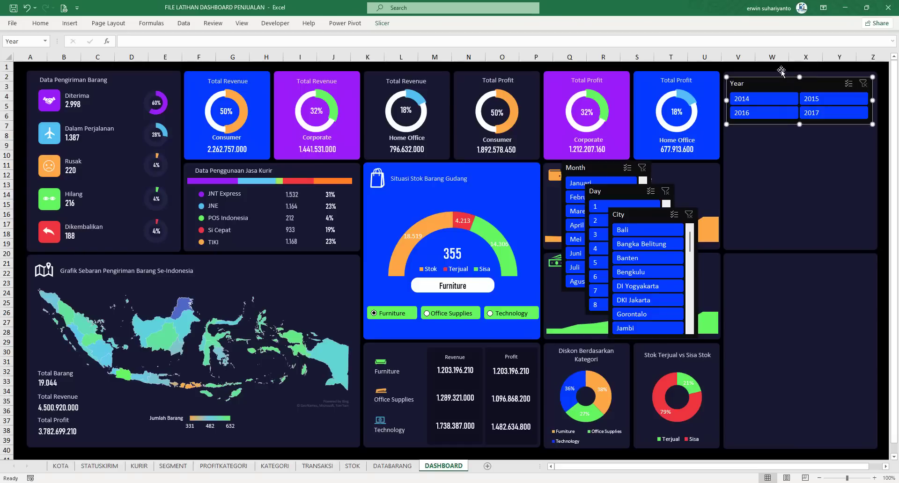
Place the Month slicer below the Year slicer in the upper card, widen it to the card's width and set it to 2 columns.
click(673, 92)
drag(584, 168, 750, 135)
drag(816, 258, 872, 239)
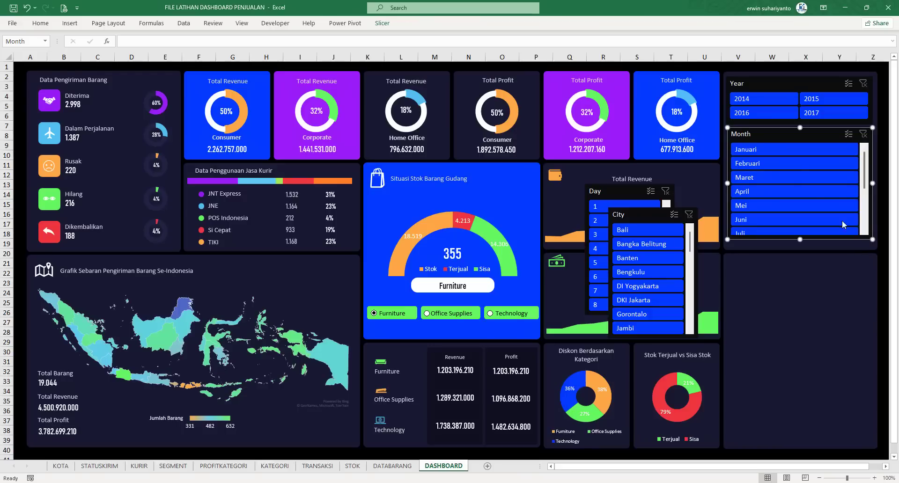
click(382, 23)
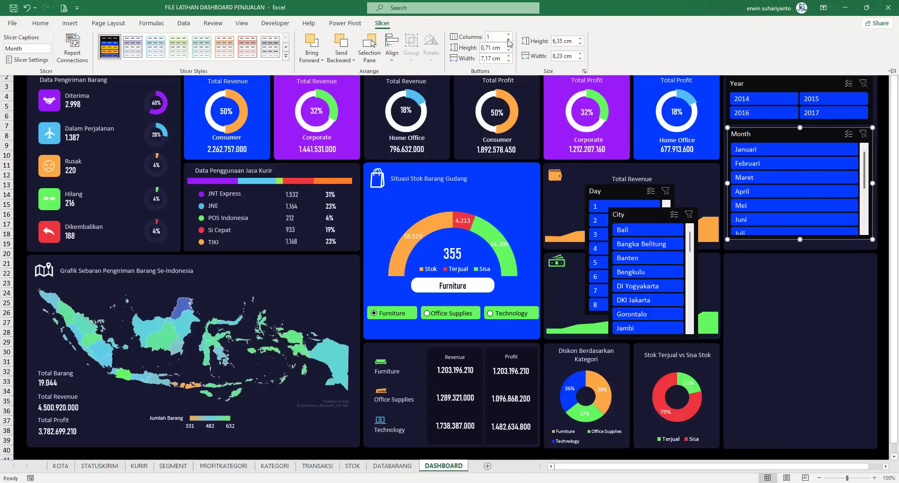
click(509, 34)
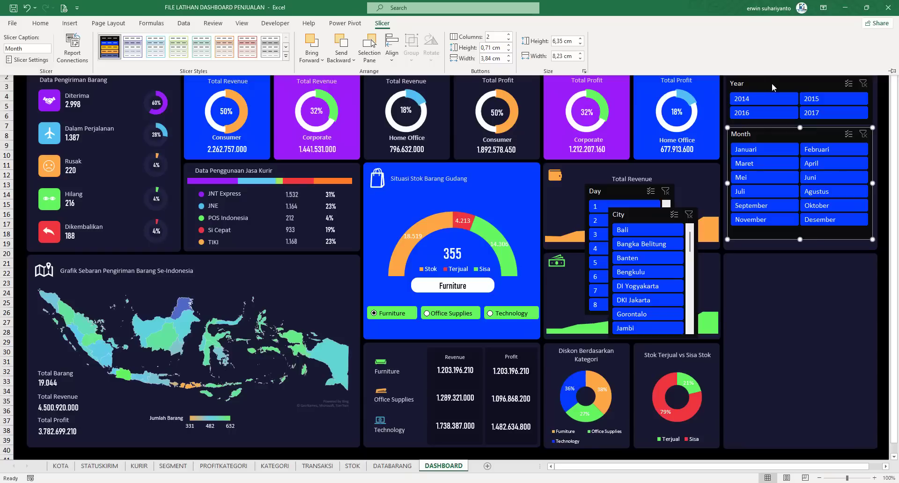
click(772, 88)
click(773, 67)
Move the Day slicer onto the lower empty card and shift the Month and Year slicers slightly down in the upper card.
drag(617, 191, 769, 277)
drag(782, 238, 781, 242)
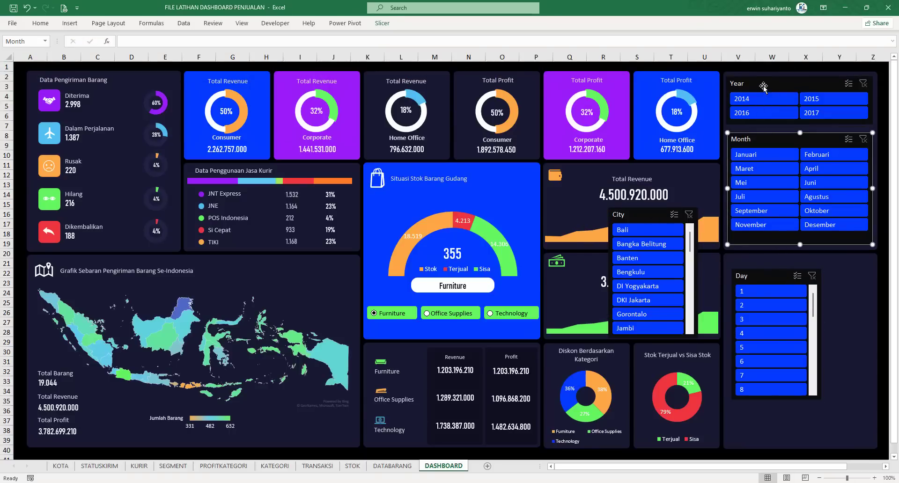
drag(763, 86, 764, 89)
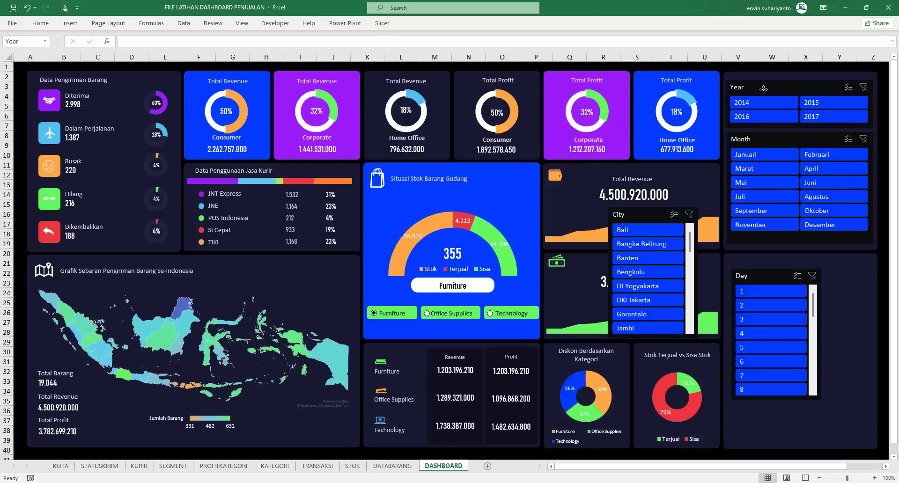
Fit the Day slicer across the top of the lower card, set it to 7 columns and shorten it to its buttons.
drag(759, 275, 755, 266)
drag(835, 393, 871, 379)
click(382, 23)
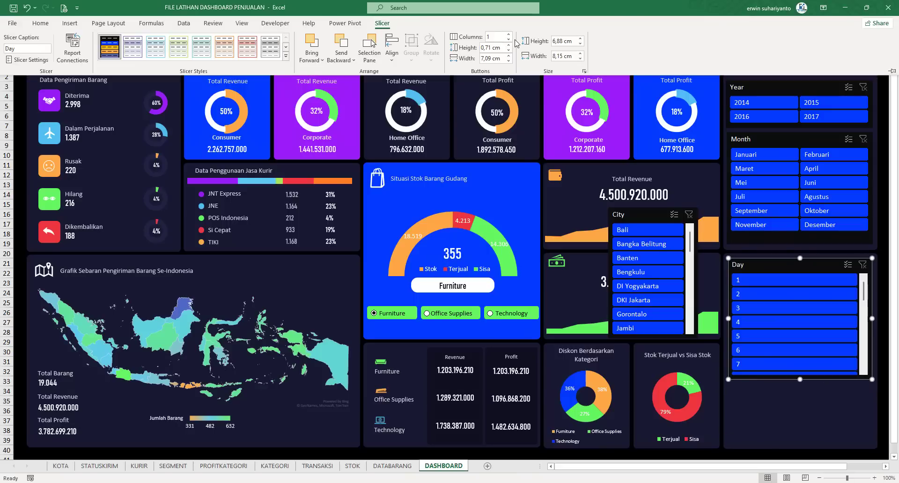
click(510, 36)
click(510, 35)
click(509, 35)
click(510, 36)
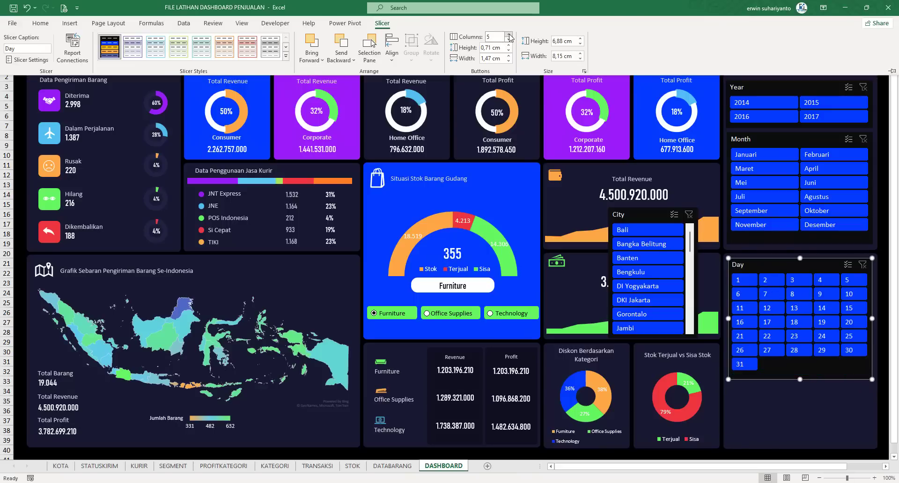
click(509, 36)
click(509, 35)
drag(802, 378, 802, 351)
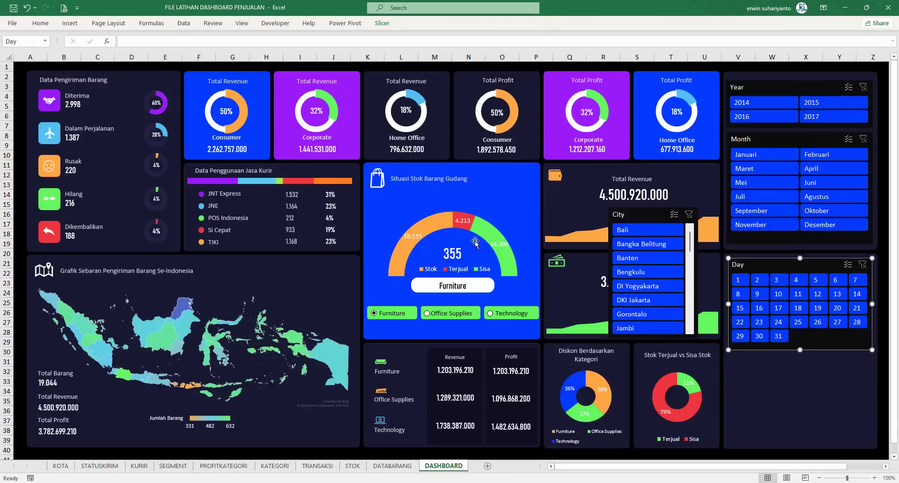
Set the City slicer to 2 columns, widen it and place it below the Day slicer in the lower card.
click(627, 223)
click(380, 24)
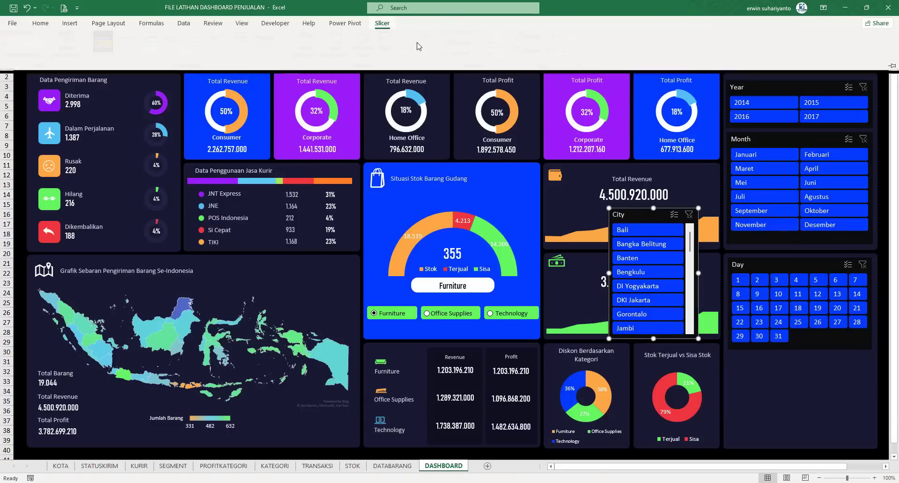
click(509, 34)
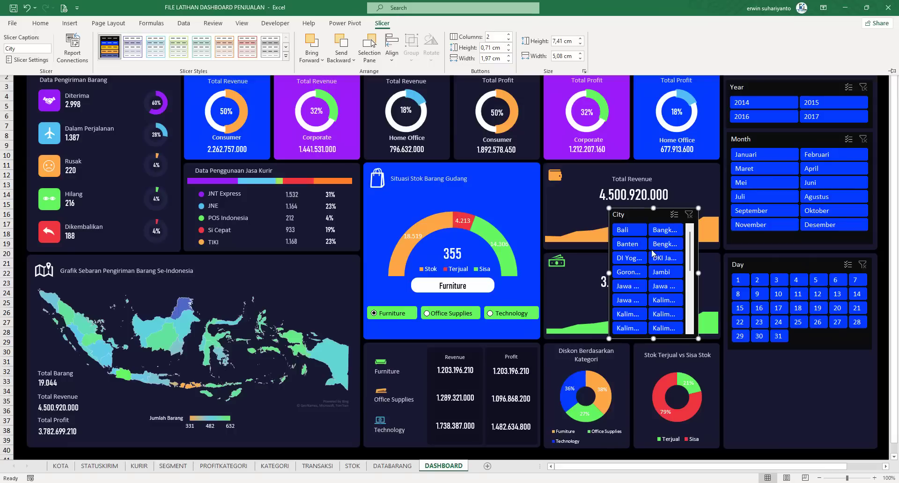
click(636, 215)
drag(698, 273, 751, 274)
drag(667, 215, 772, 359)
Shorten the City slicer so that its bottom edge ends inside the lower card.
scroll(762, 301, down, 2)
scroll(759, 295, down, 1)
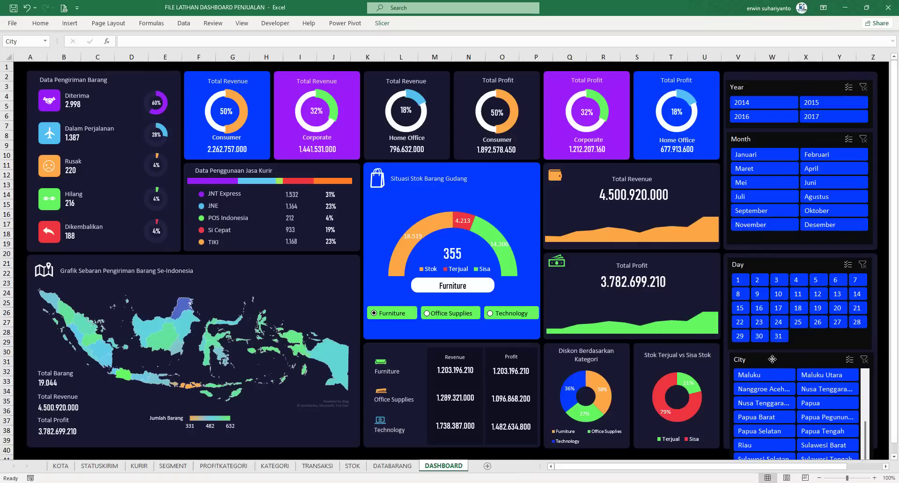
scroll(894, 345, down, 1)
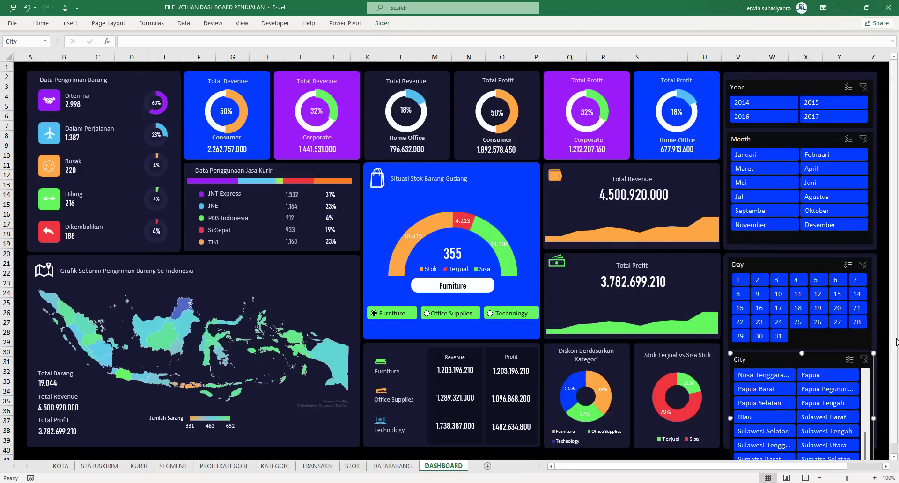
click(887, 339)
scroll(886, 339, down, 4)
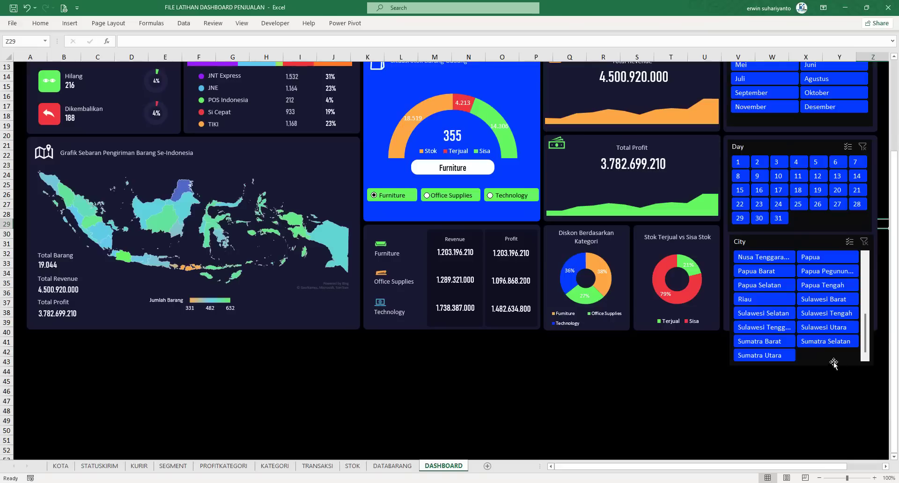
click(815, 365)
drag(802, 366, 804, 325)
click(815, 362)
scroll(721, 323, up, 4)
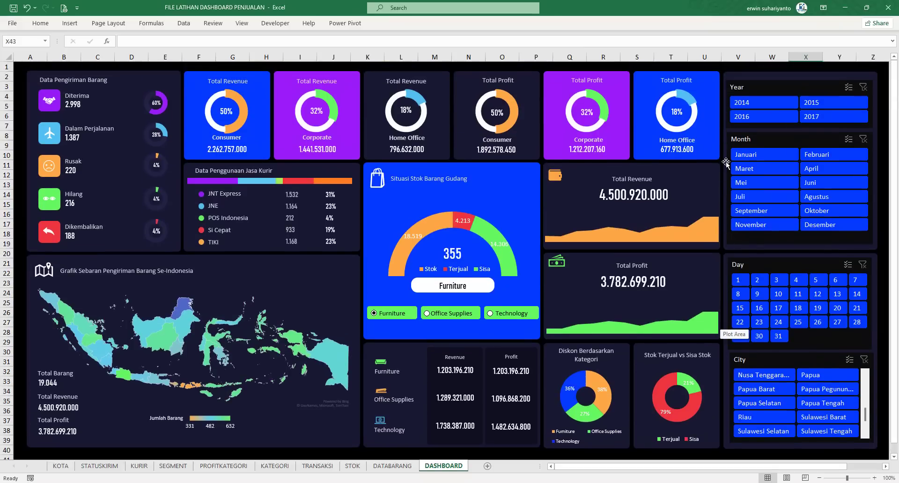
Connect the Year slicer to the KATEGORIPROFIT, KATEGORIREVENUE, KURIR, PROFITKATEGORI, SEGMENT and STATUSKIRIM reports as well.
right_click(760, 83)
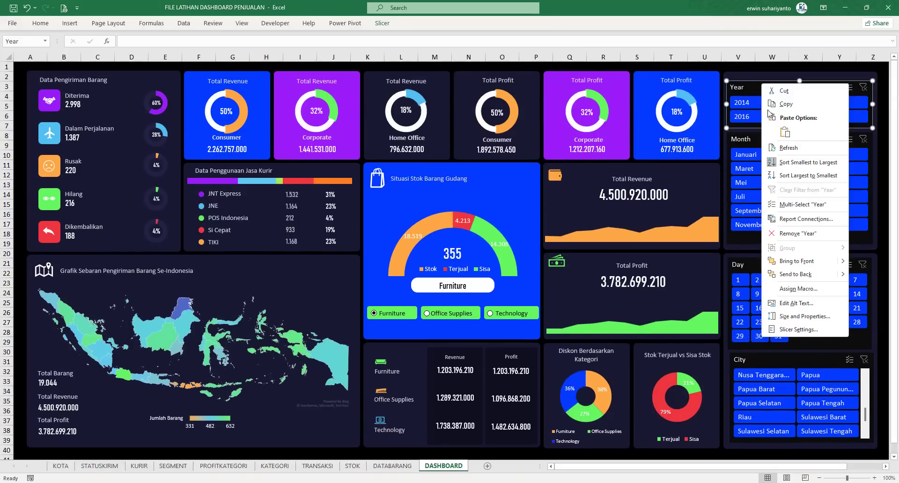
click(803, 219)
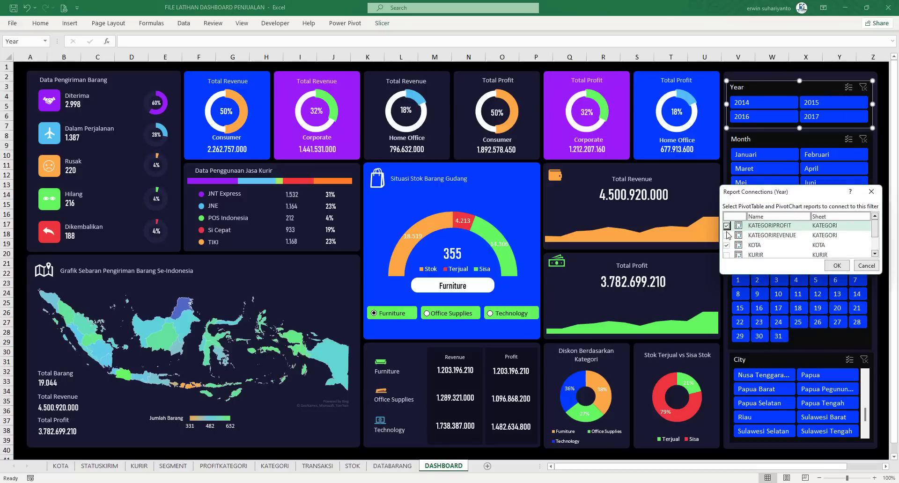
scroll(730, 237, down, 3)
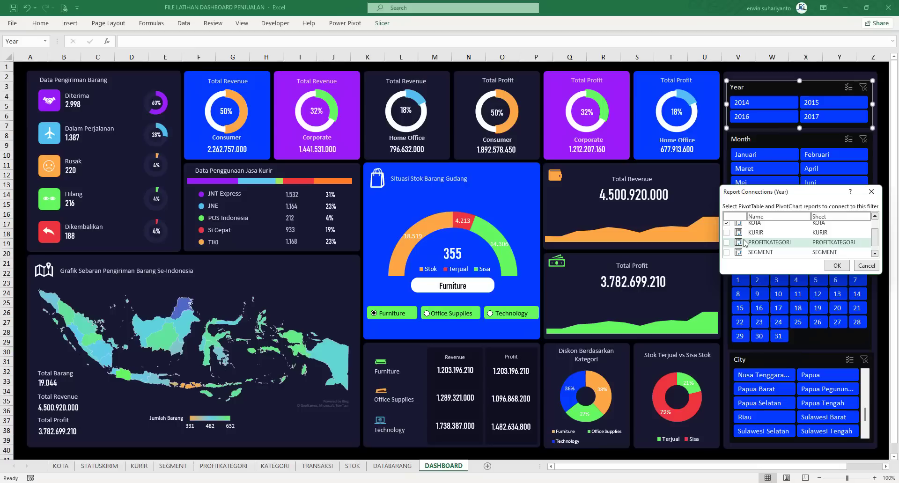
click(726, 233)
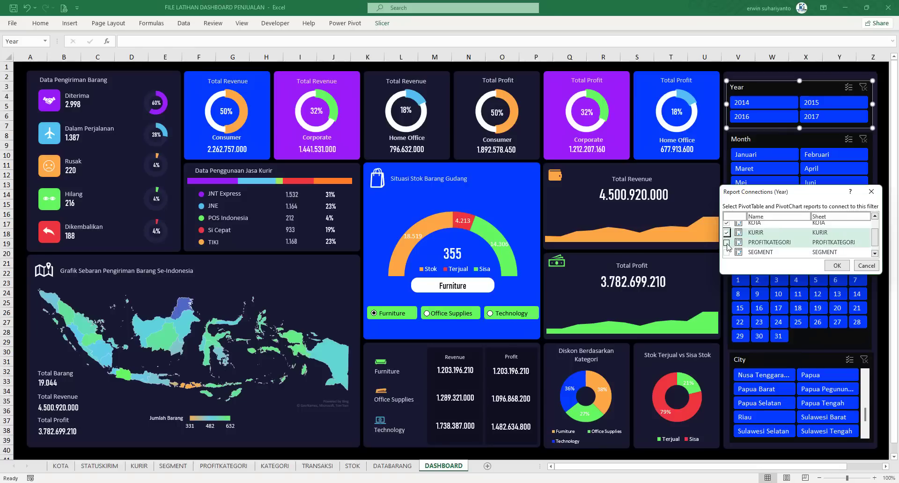
click(726, 242)
click(726, 252)
scroll(751, 253, down, 1)
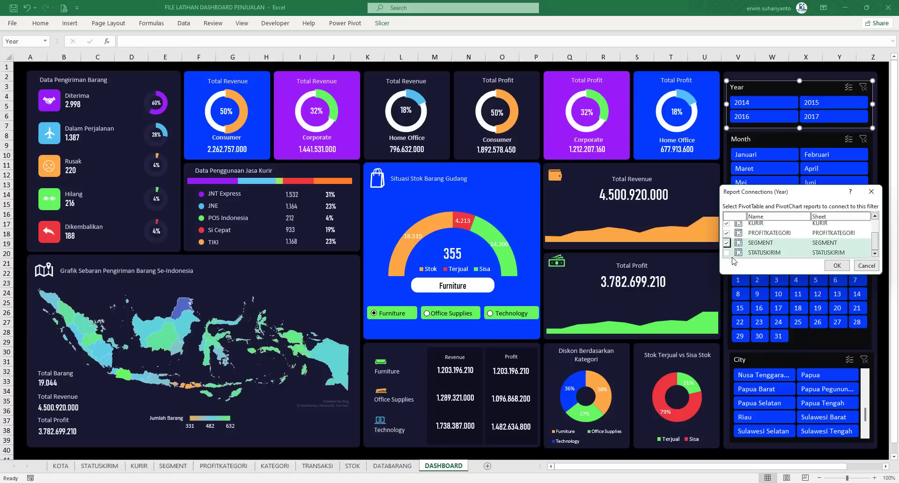
click(726, 253)
click(837, 266)
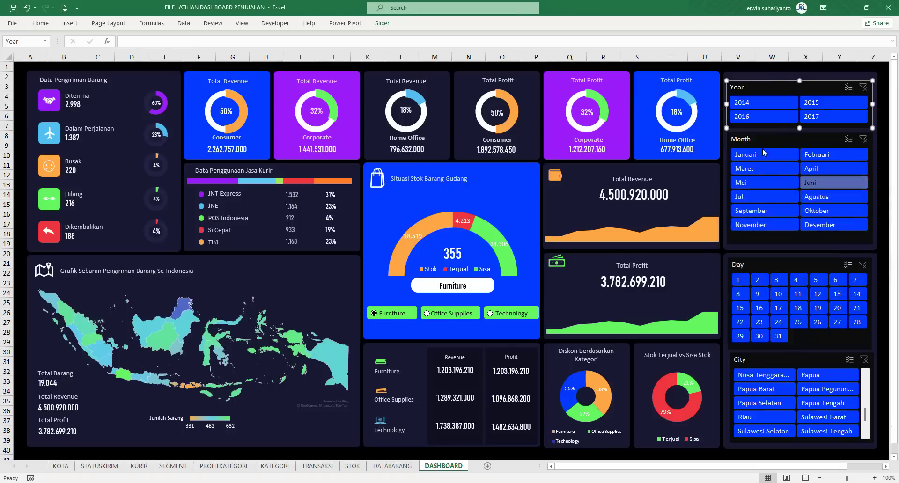
Test the Year slicer by filtering the dashboard by 2014, 2017, 2015 and 2016 in turn.
click(770, 67)
click(767, 103)
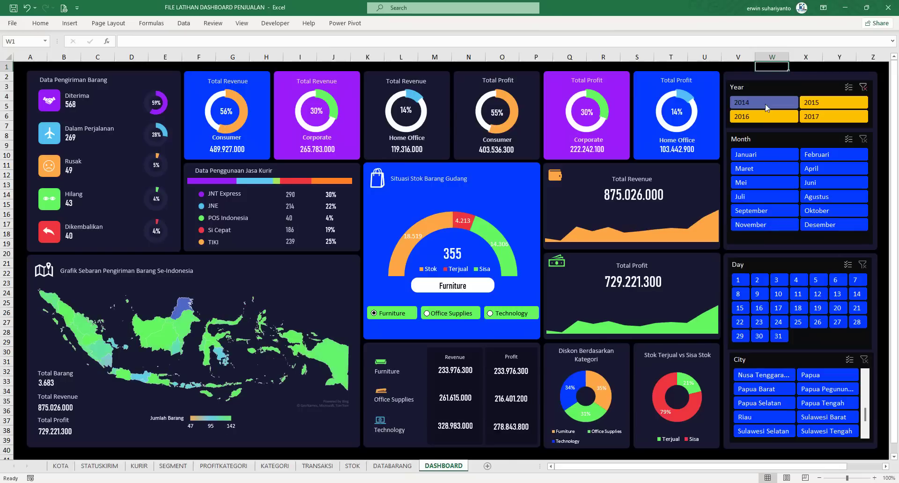
click(821, 113)
click(818, 103)
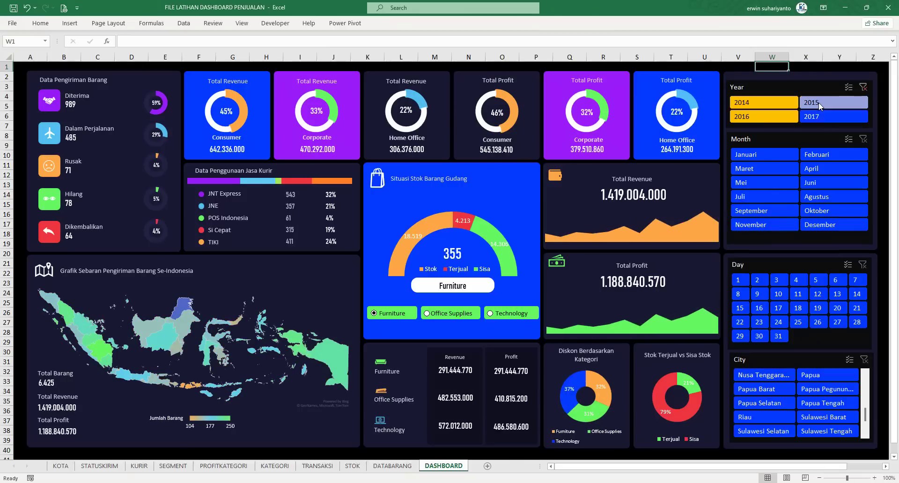
click(758, 115)
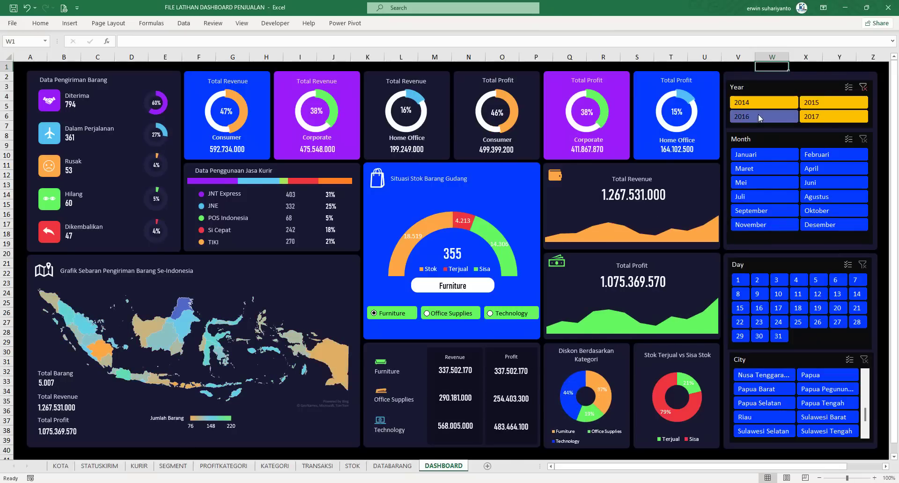
Connect the Month slicer to the KURIR, PROFITKATEGORI, SEGMENT and STATUSKIRIM reports, leaving KATEGORIPROFIT and KATEGORIREVENUE unconnected.
right_click(761, 149)
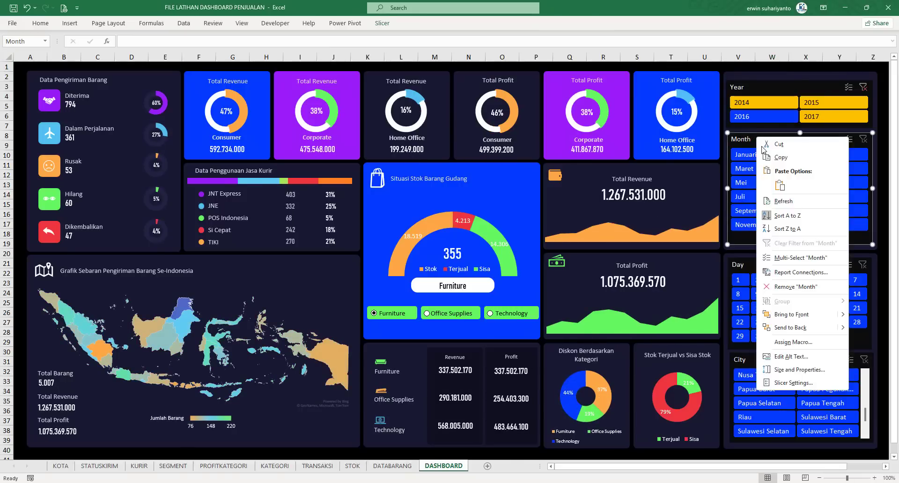
click(801, 272)
drag(785, 200, 694, 127)
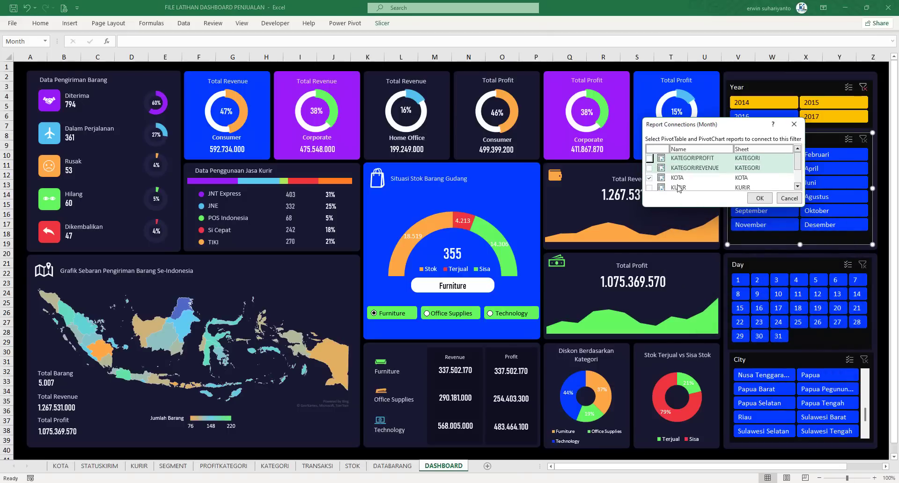
click(650, 186)
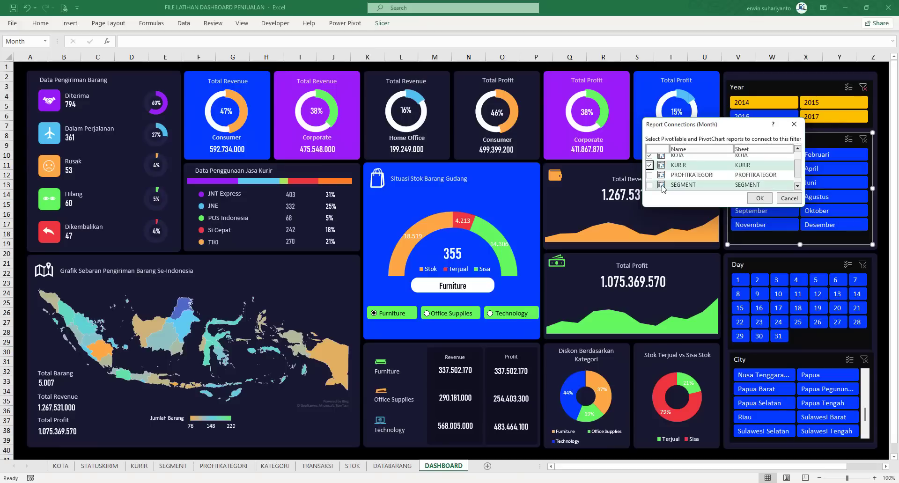
click(650, 187)
click(649, 186)
click(650, 186)
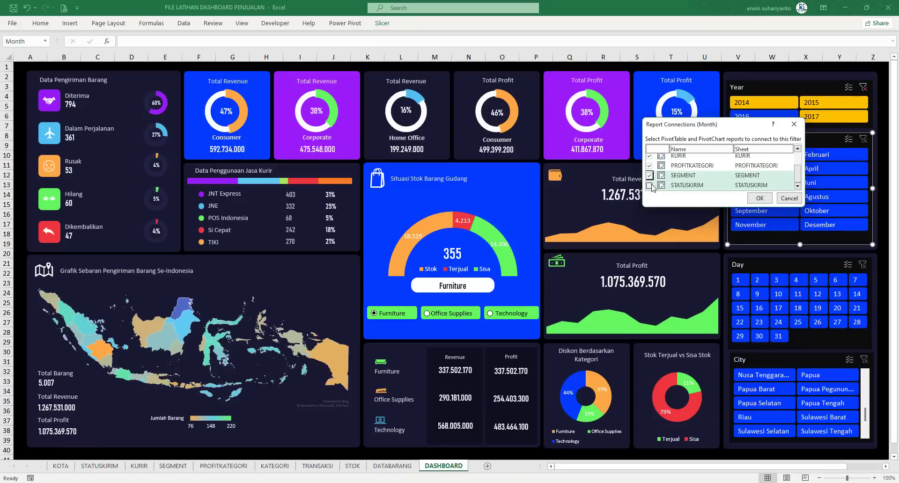
scroll(756, 185, up, 3)
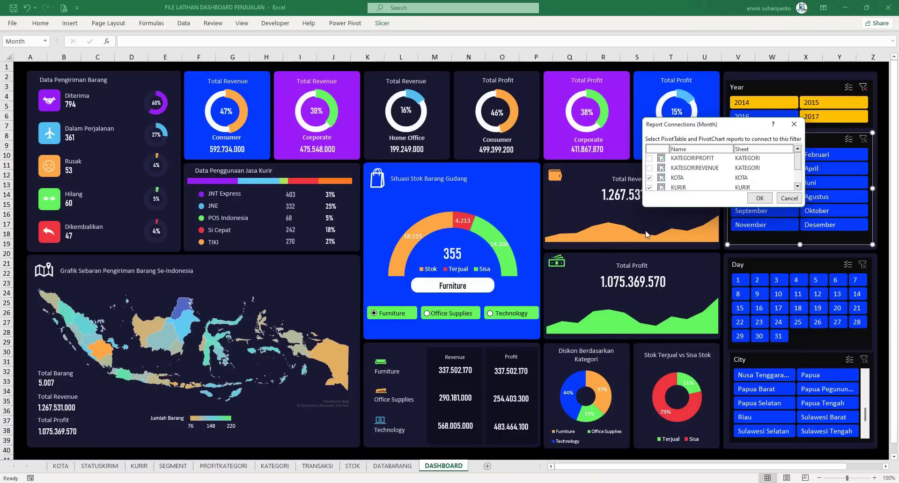
click(749, 201)
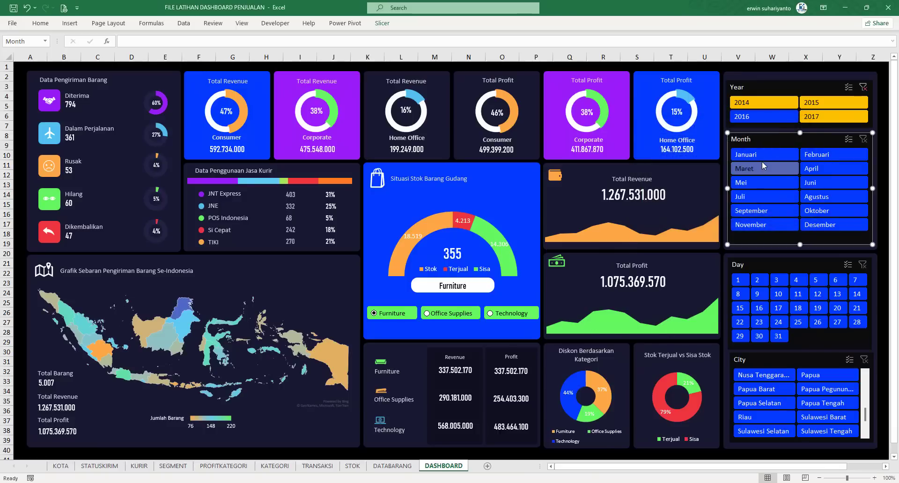
Filter the dashboard by the month Januari, and clear the Year and Month slicer filters.
click(762, 157)
click(863, 87)
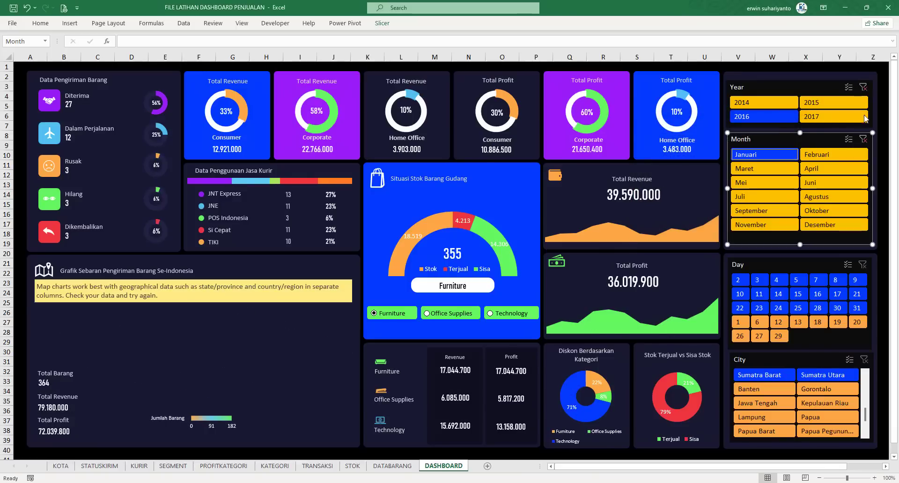
click(863, 139)
Test the Month slicer with several single months, ending on Mei, and combine it with the years 2015 and 2014.
click(787, 197)
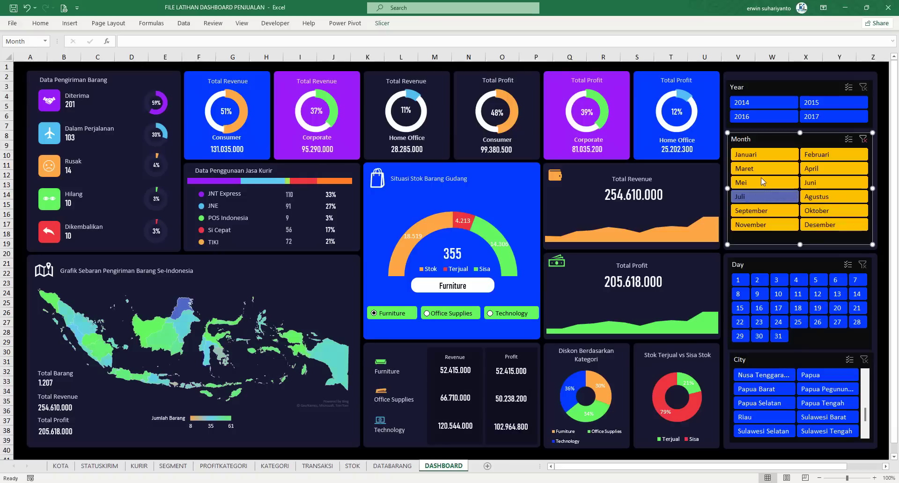
click(768, 183)
click(838, 186)
click(833, 197)
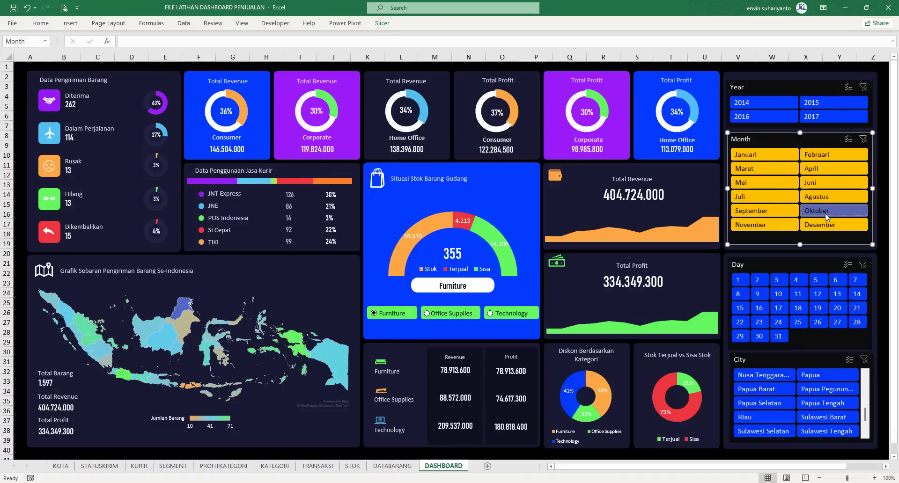
click(764, 224)
click(754, 183)
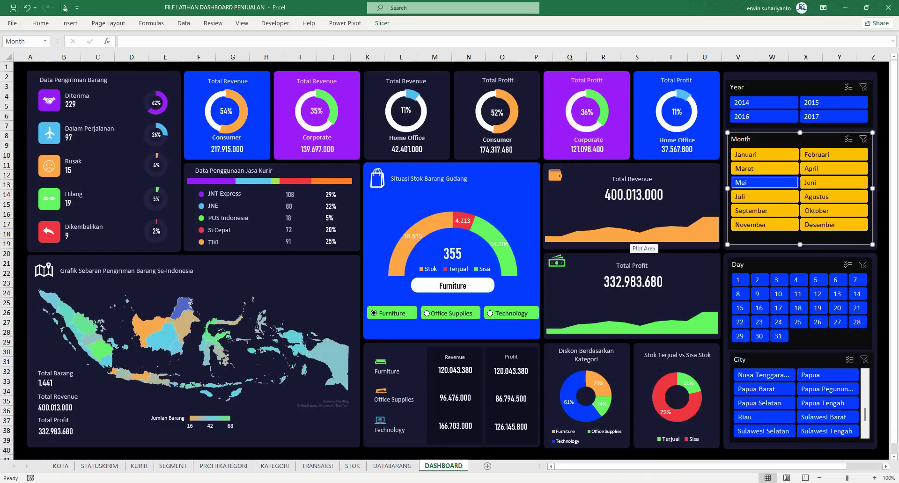
click(825, 103)
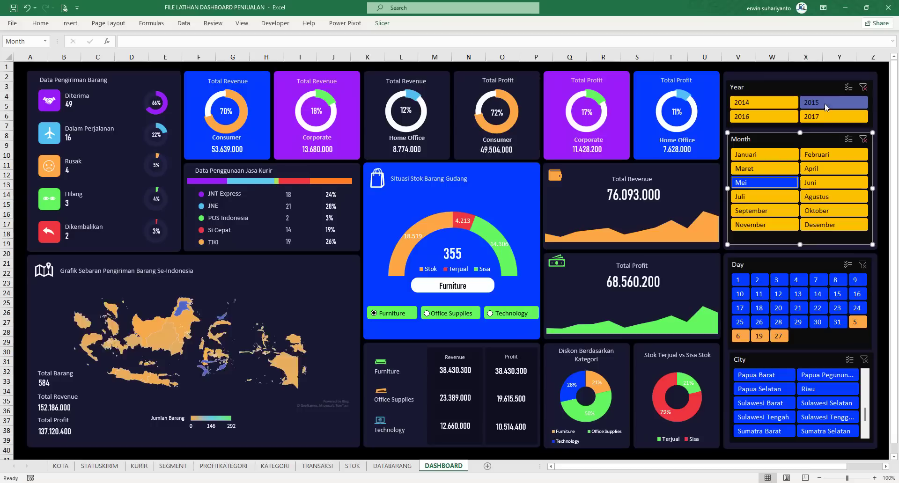
click(763, 103)
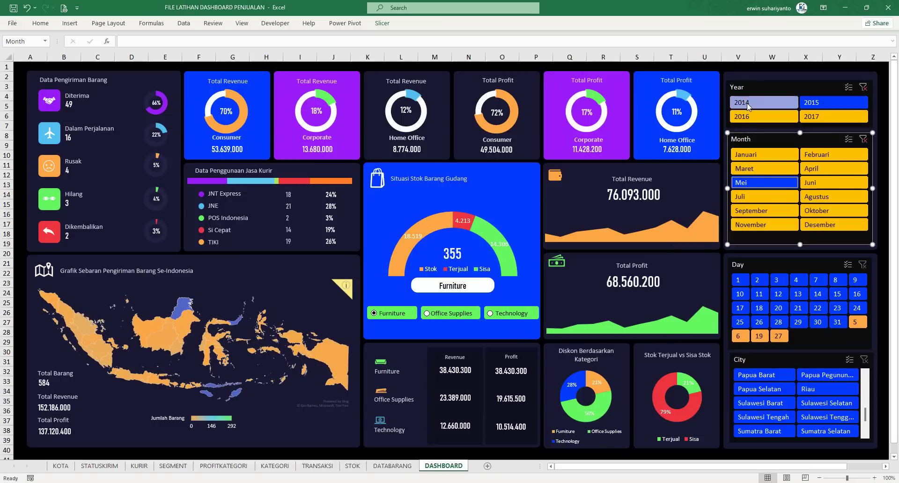
Clear the Month and Year filters, and connect the Day slicer to the KATEGORIPROFIT, KATEGORIREVENUE, KURIR, PROFITKATEGORI, SEGMENT and STATUSKIRIM reports.
click(863, 139)
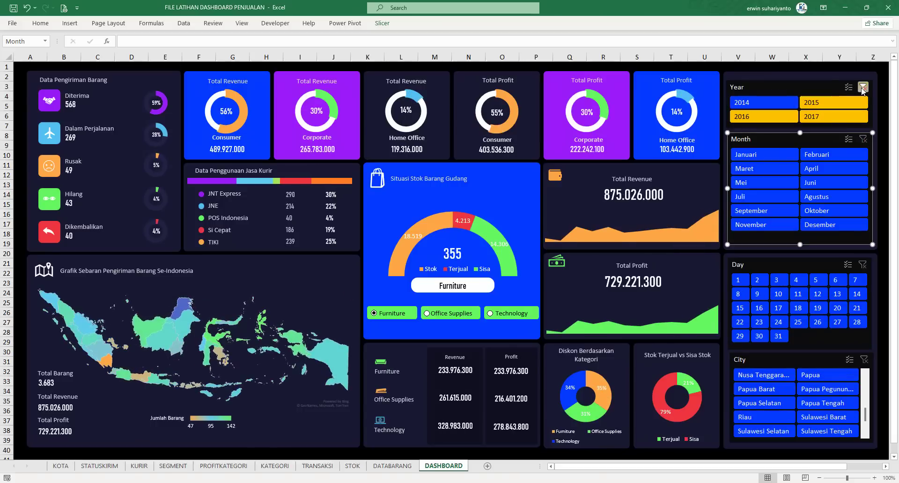
click(863, 87)
right_click(768, 266)
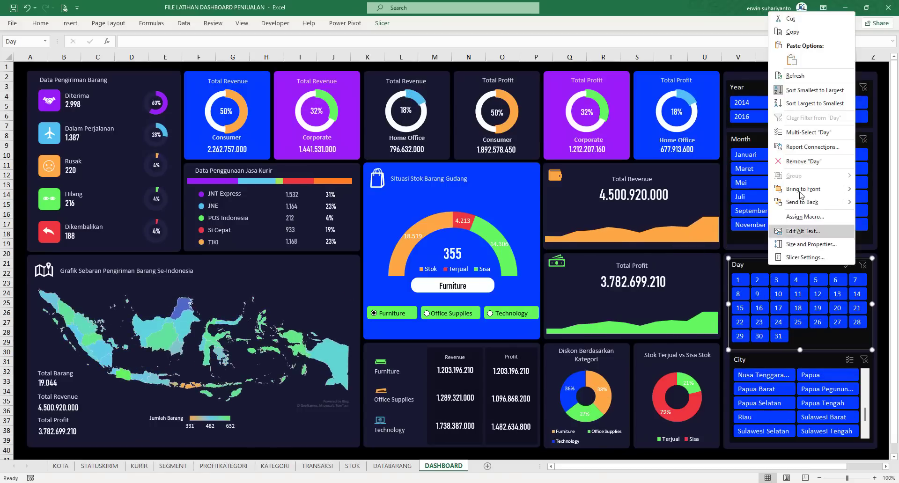
click(802, 144)
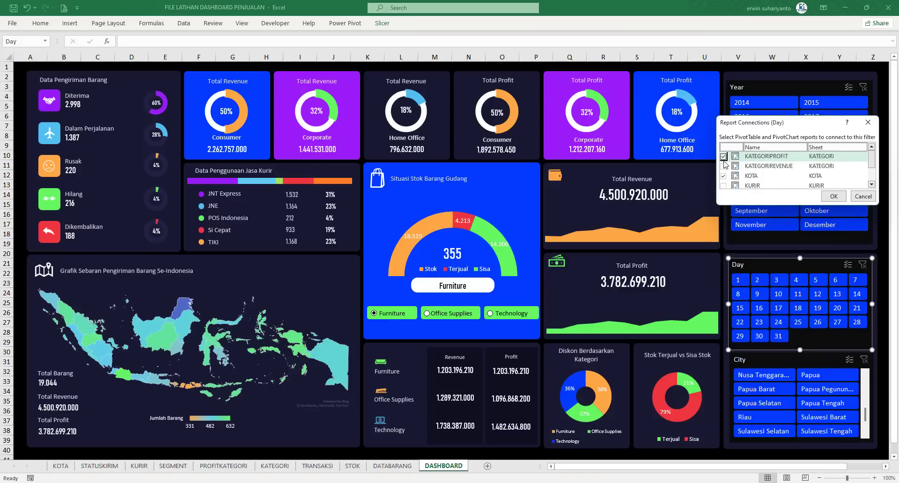
scroll(725, 164, down, 2)
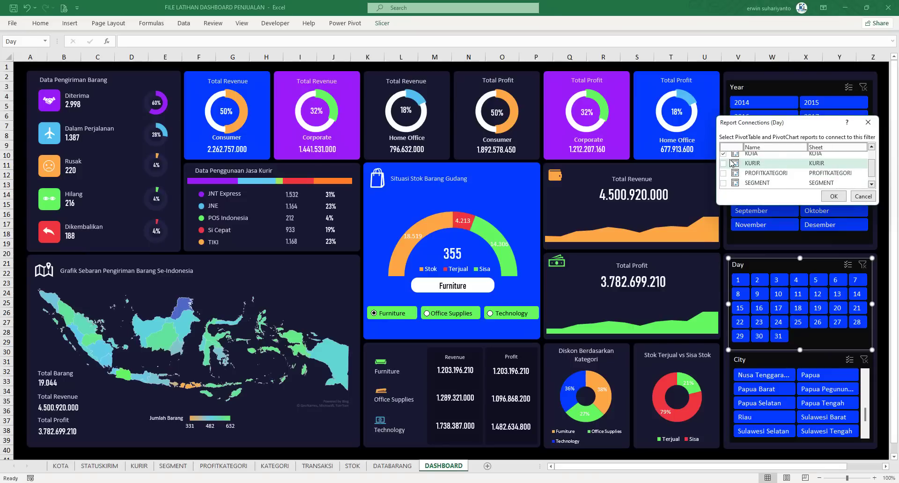
click(723, 163)
click(723, 172)
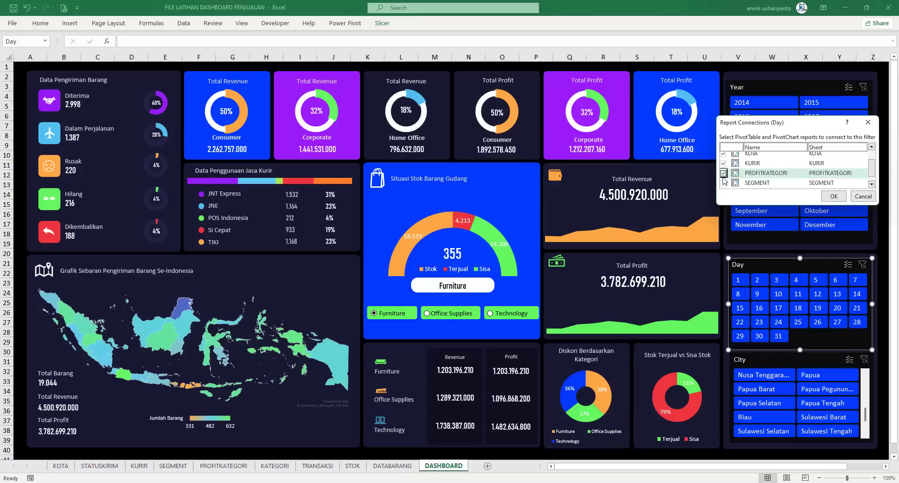
click(723, 182)
scroll(772, 187, down, 1)
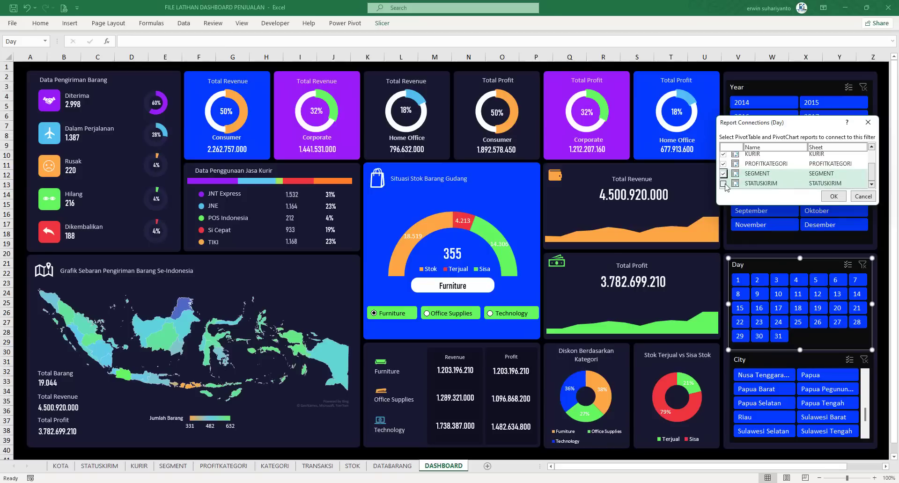
click(724, 184)
click(830, 195)
click(881, 96)
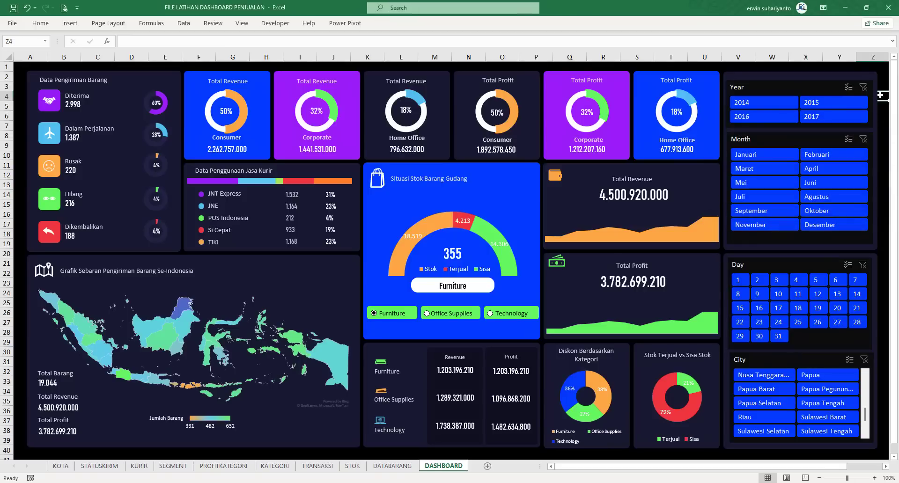
Test the Day slicer with days 11, 17, 24 and 9, combine it with the year 2014, and clear the Day filter.
click(798, 293)
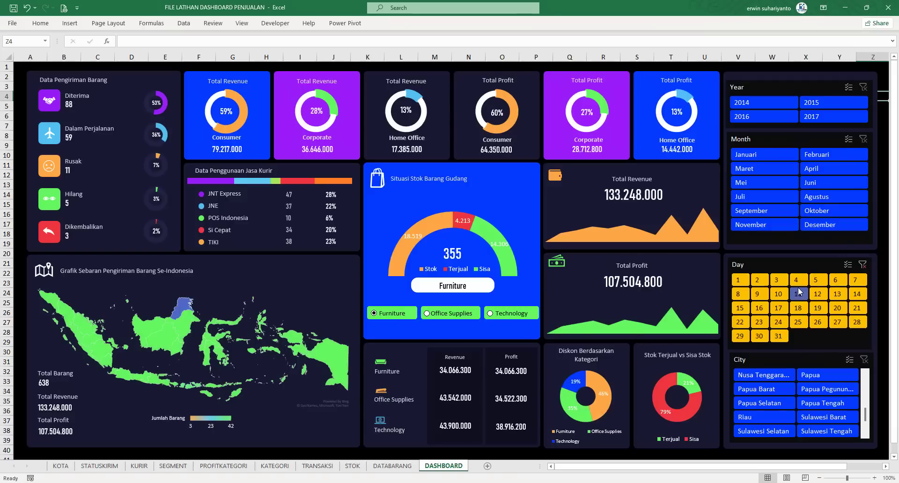
click(778, 307)
click(778, 323)
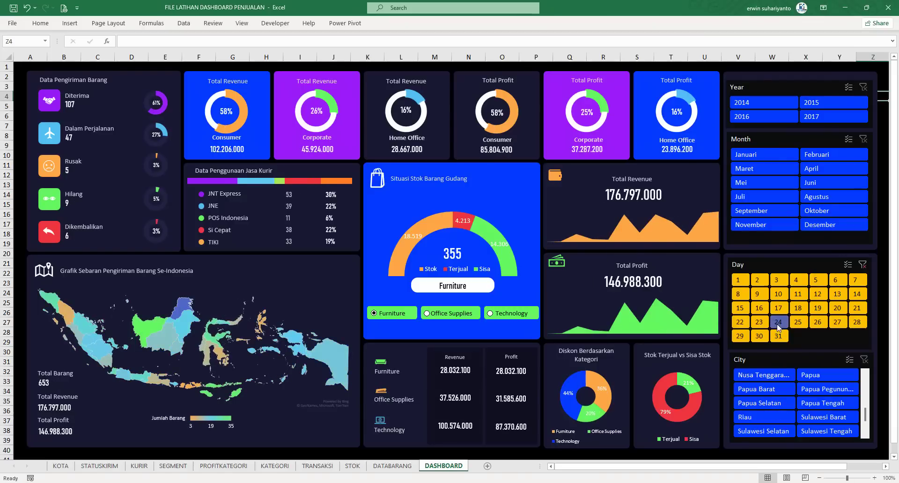
click(758, 294)
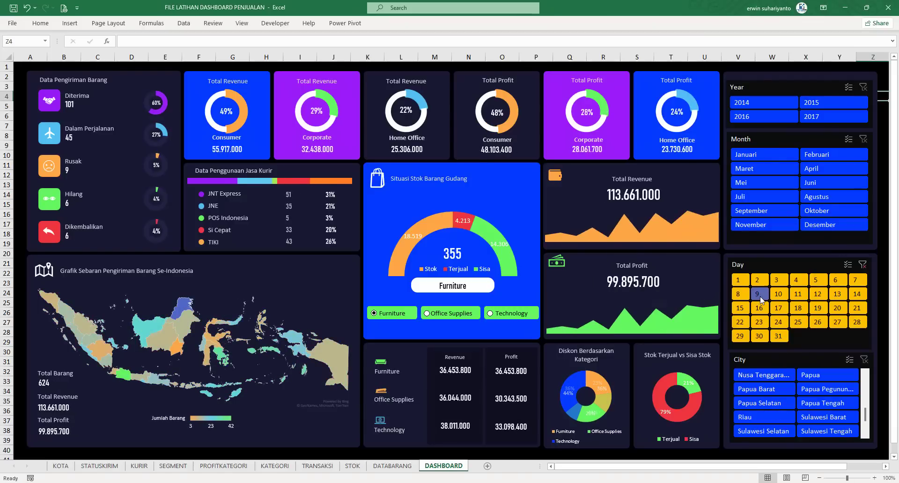
click(759, 102)
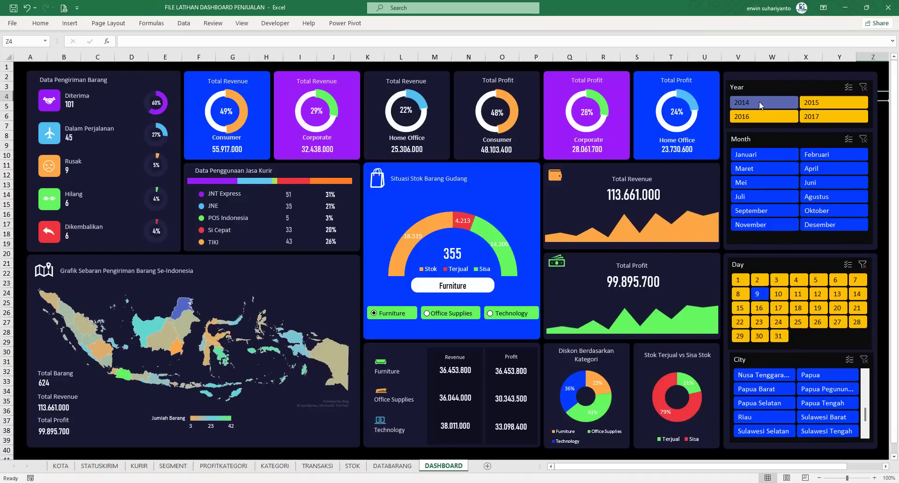
click(861, 265)
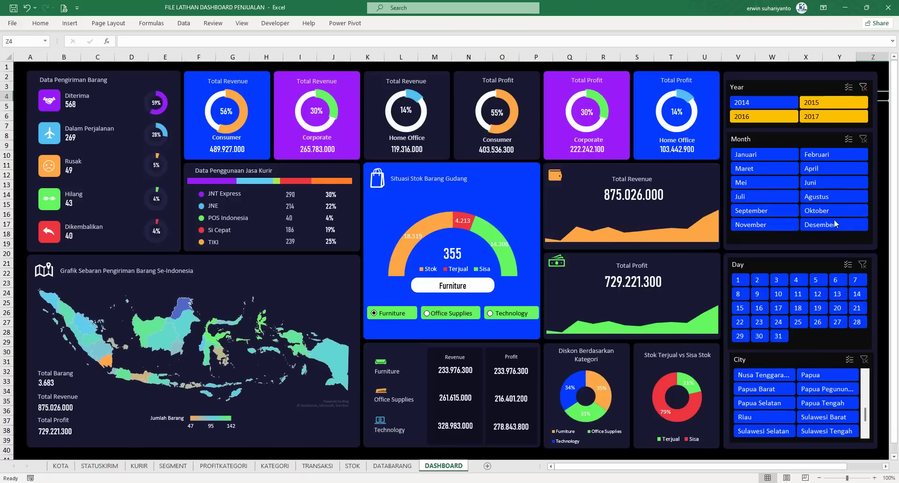
Filter the dashboard by the month Juni, and clear the Year and Month slicer filters.
click(830, 180)
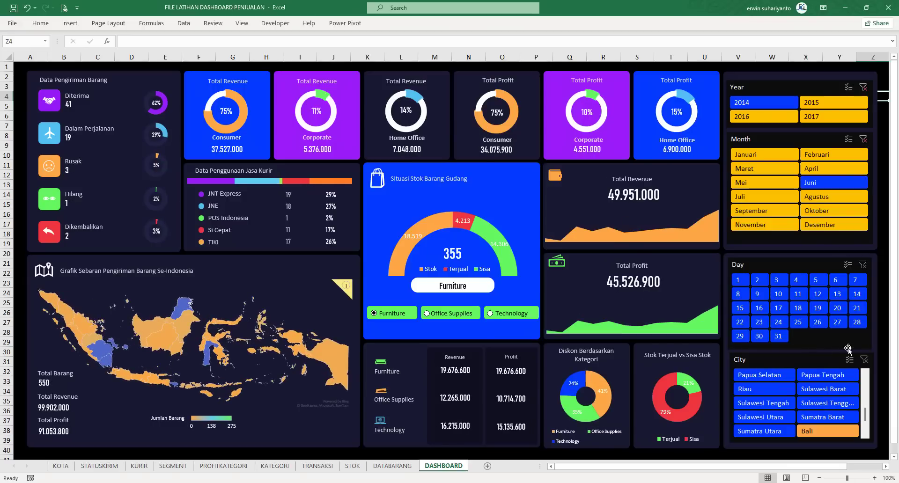
click(863, 87)
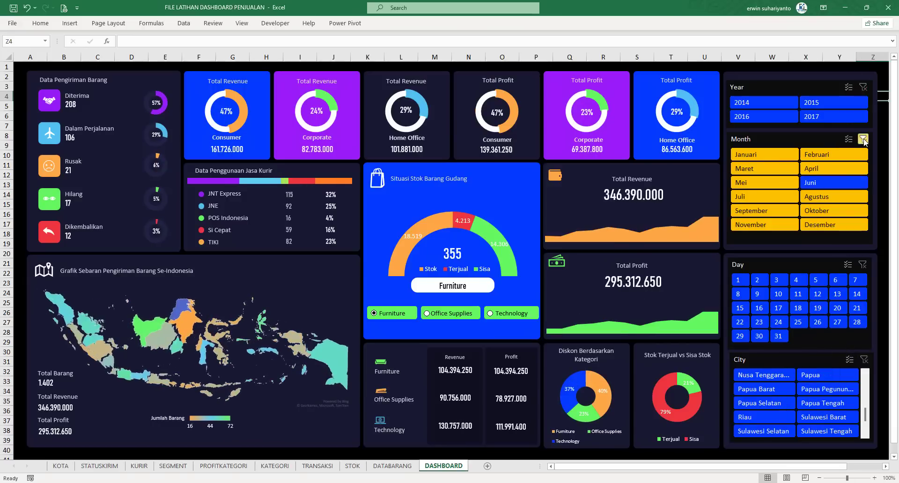
click(862, 139)
Connect the City slicer to KATEGORIPROFIT, KATEGORIREVENUE, KURIR, PROFITKATEGORI, SEGMENT and STATUSKIRIM, and disconnect it from the KOTA report.
right_click(759, 360)
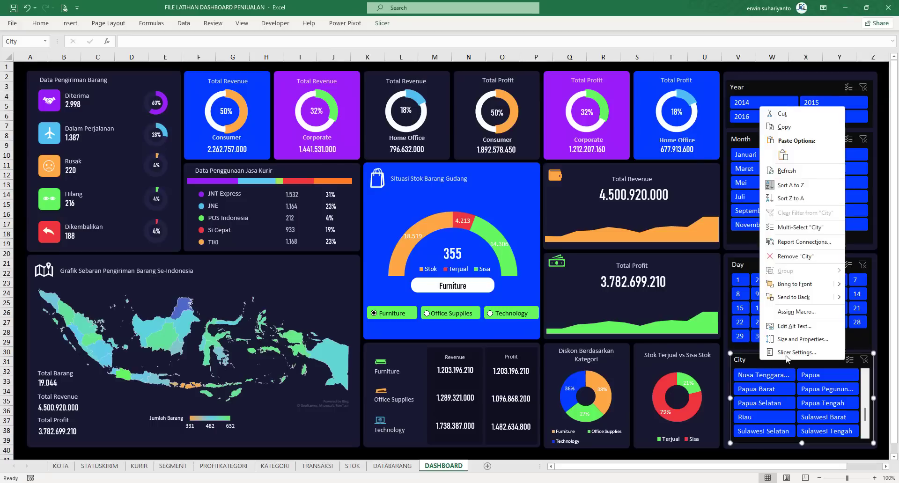
click(791, 247)
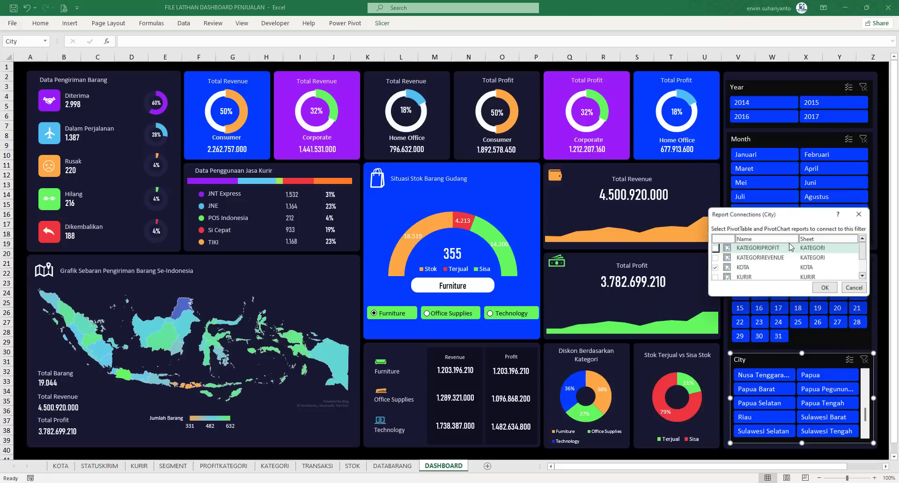
click(715, 257)
click(715, 267)
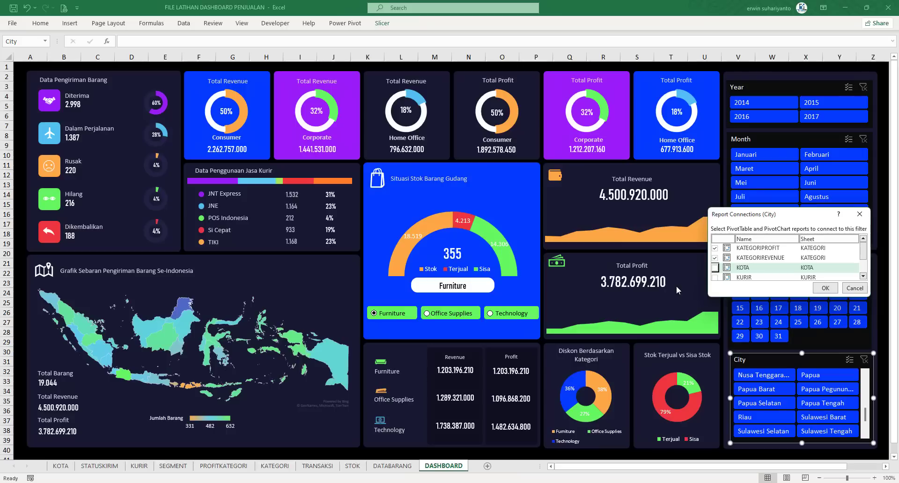
click(714, 277)
click(714, 277)
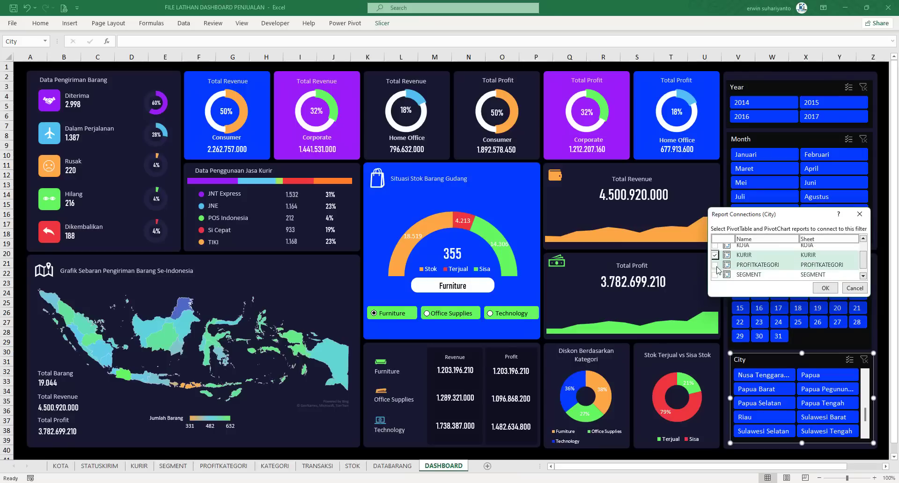
click(714, 276)
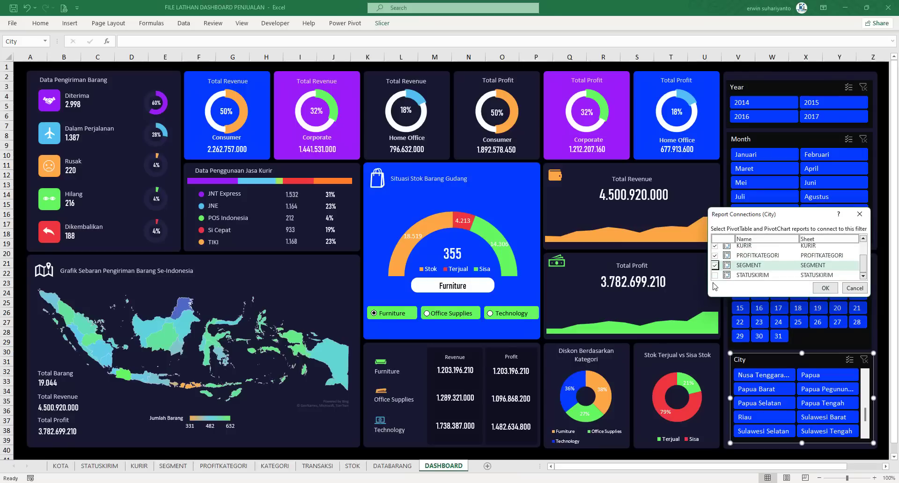
click(714, 275)
click(825, 288)
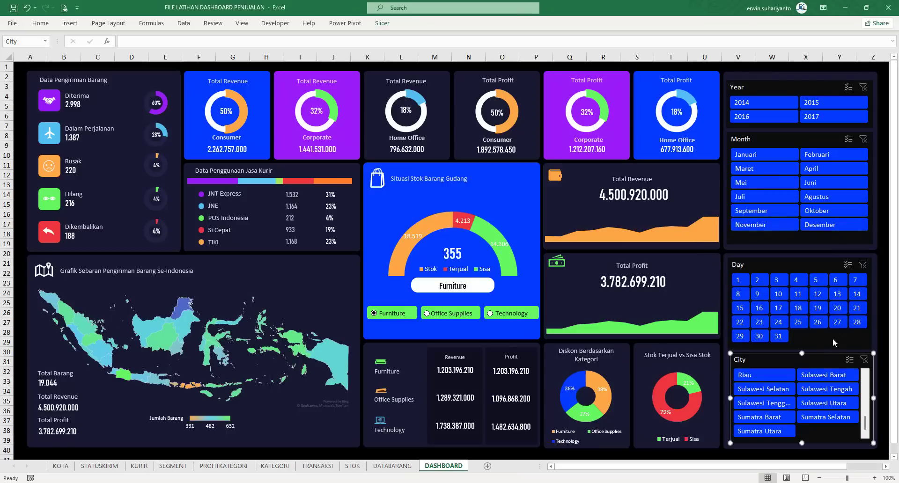
click(881, 233)
Test the City slicer with single entries including Bali, Gorontalo, DI Yogyakarta and DKI Jakarta, ending on Banten.
click(763, 375)
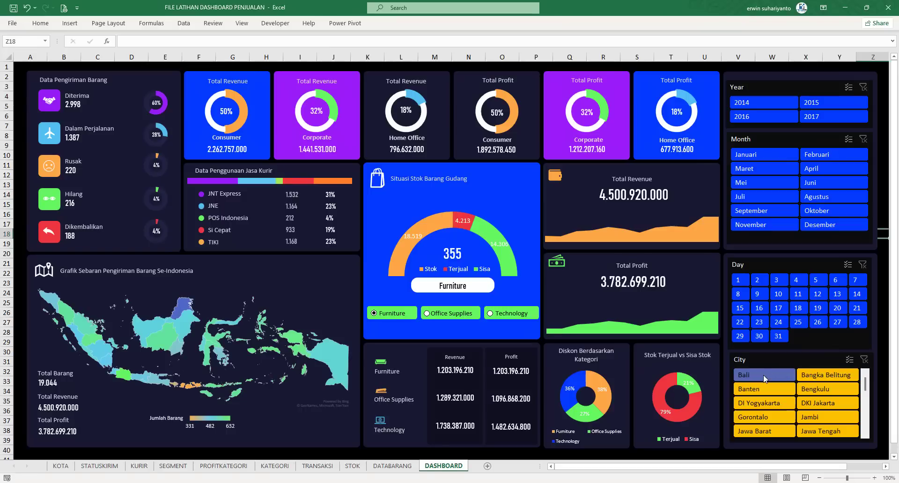
click(772, 389)
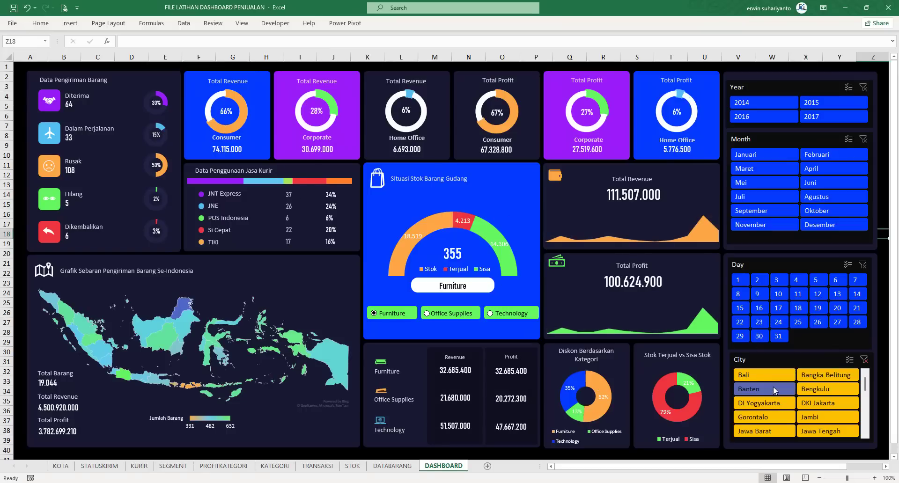
click(774, 403)
click(777, 416)
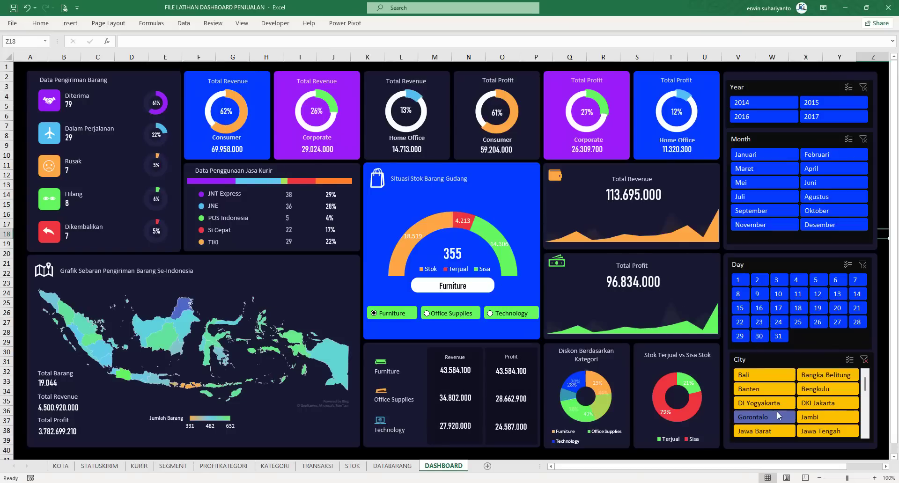
click(825, 376)
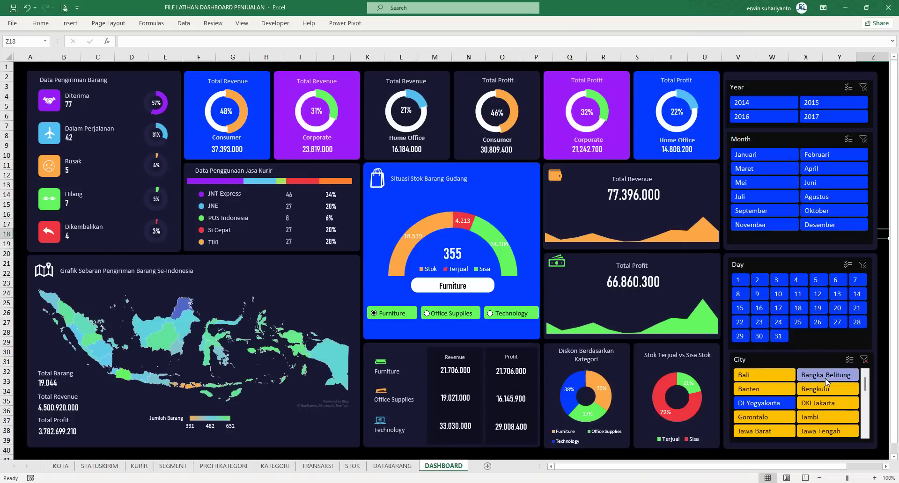
click(819, 401)
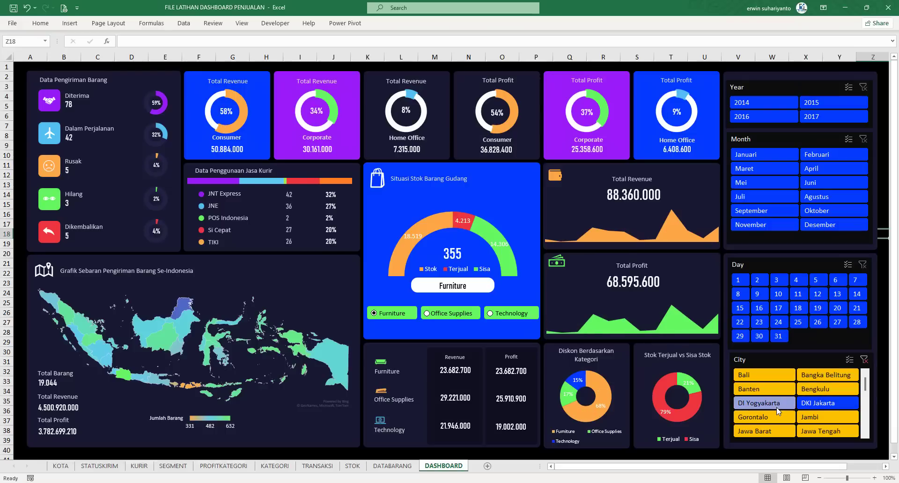
click(765, 390)
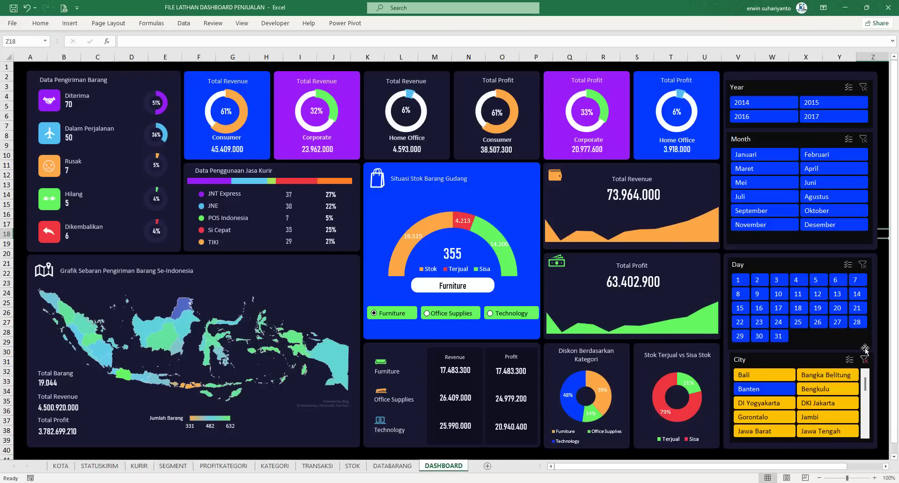